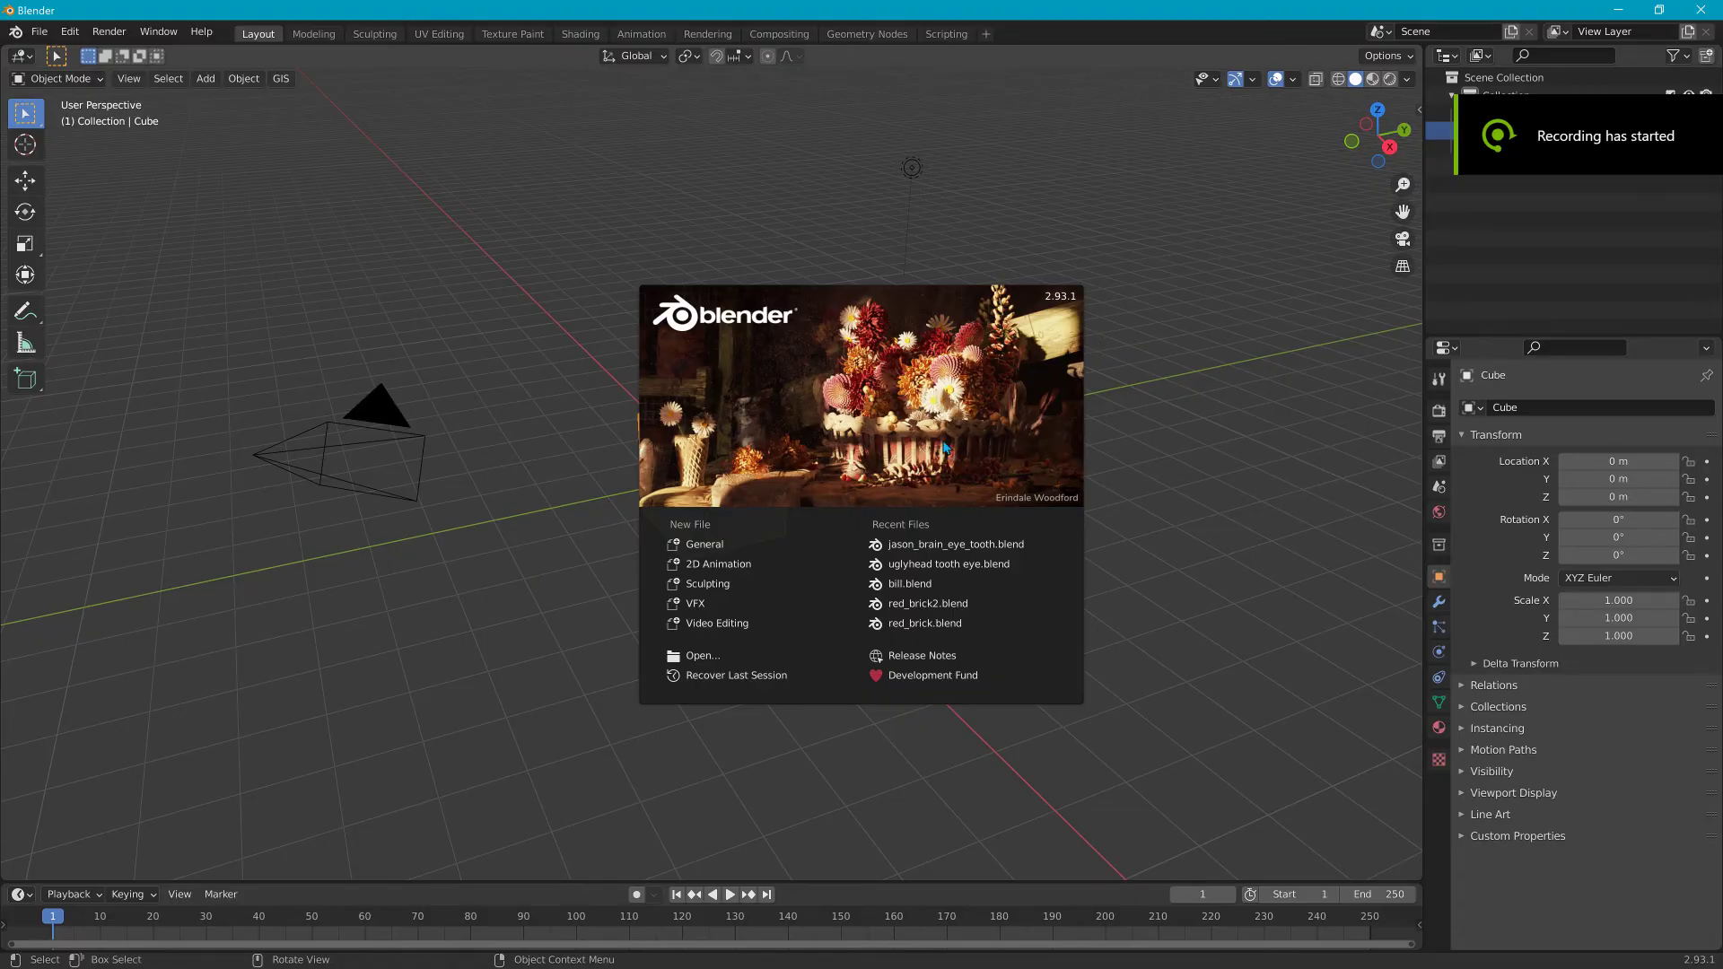
left_click(874, 470)
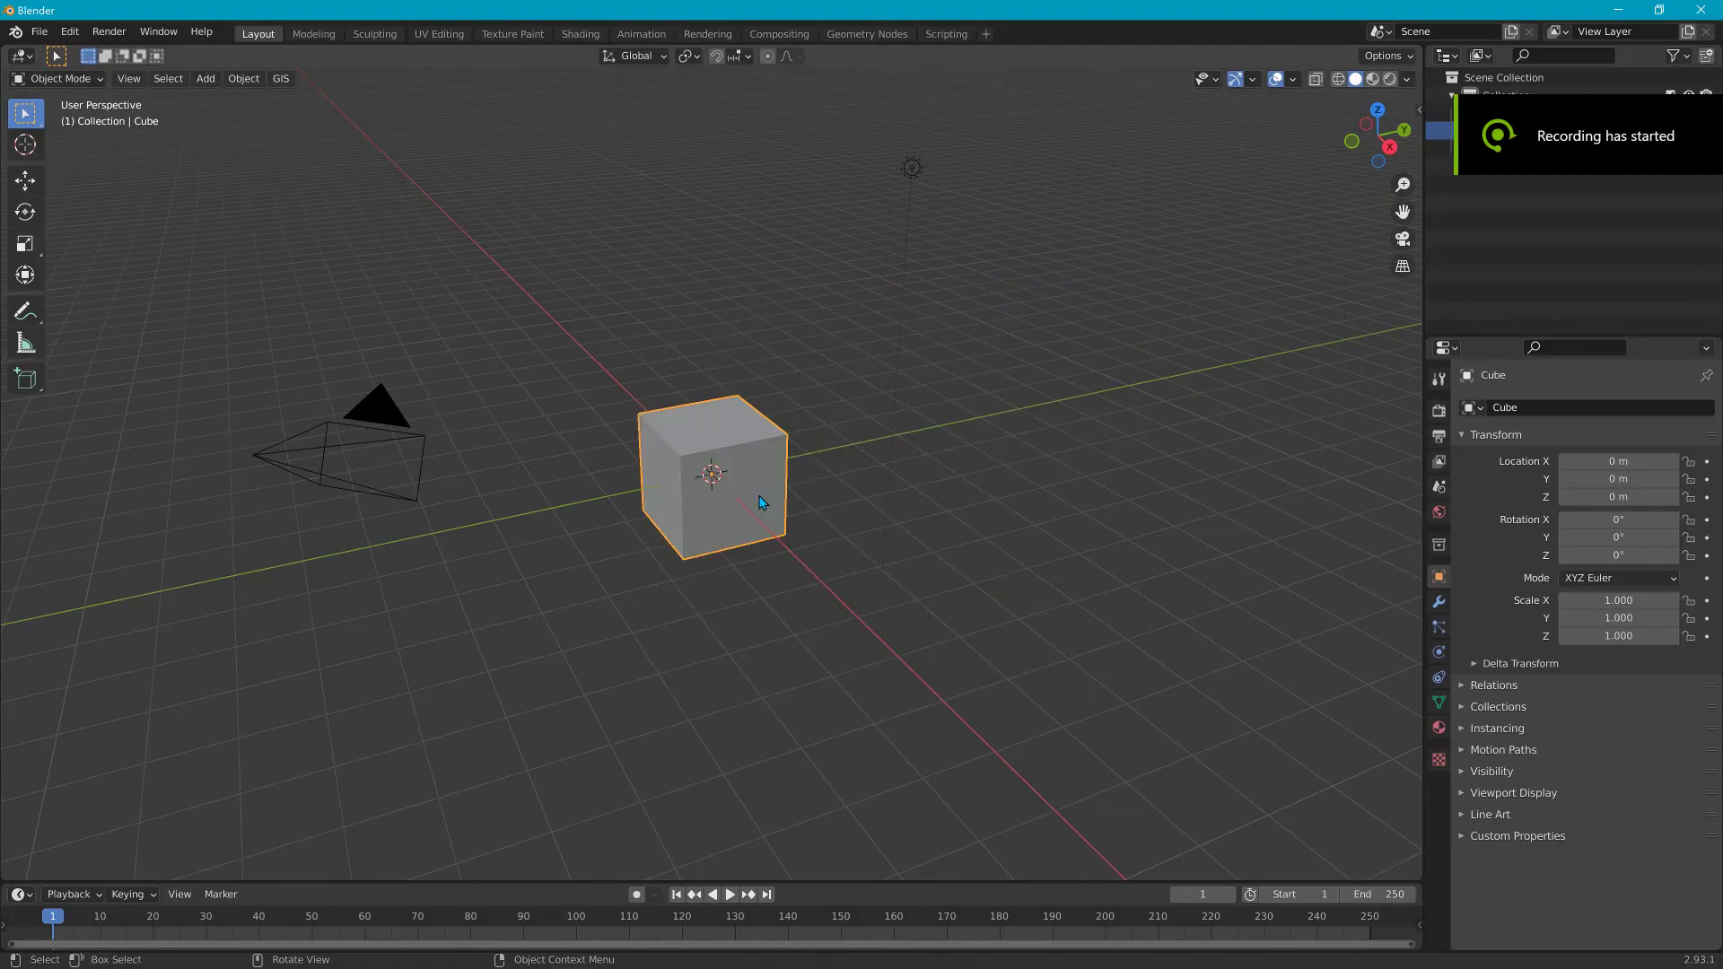
scroll(677, 530, "up", 2)
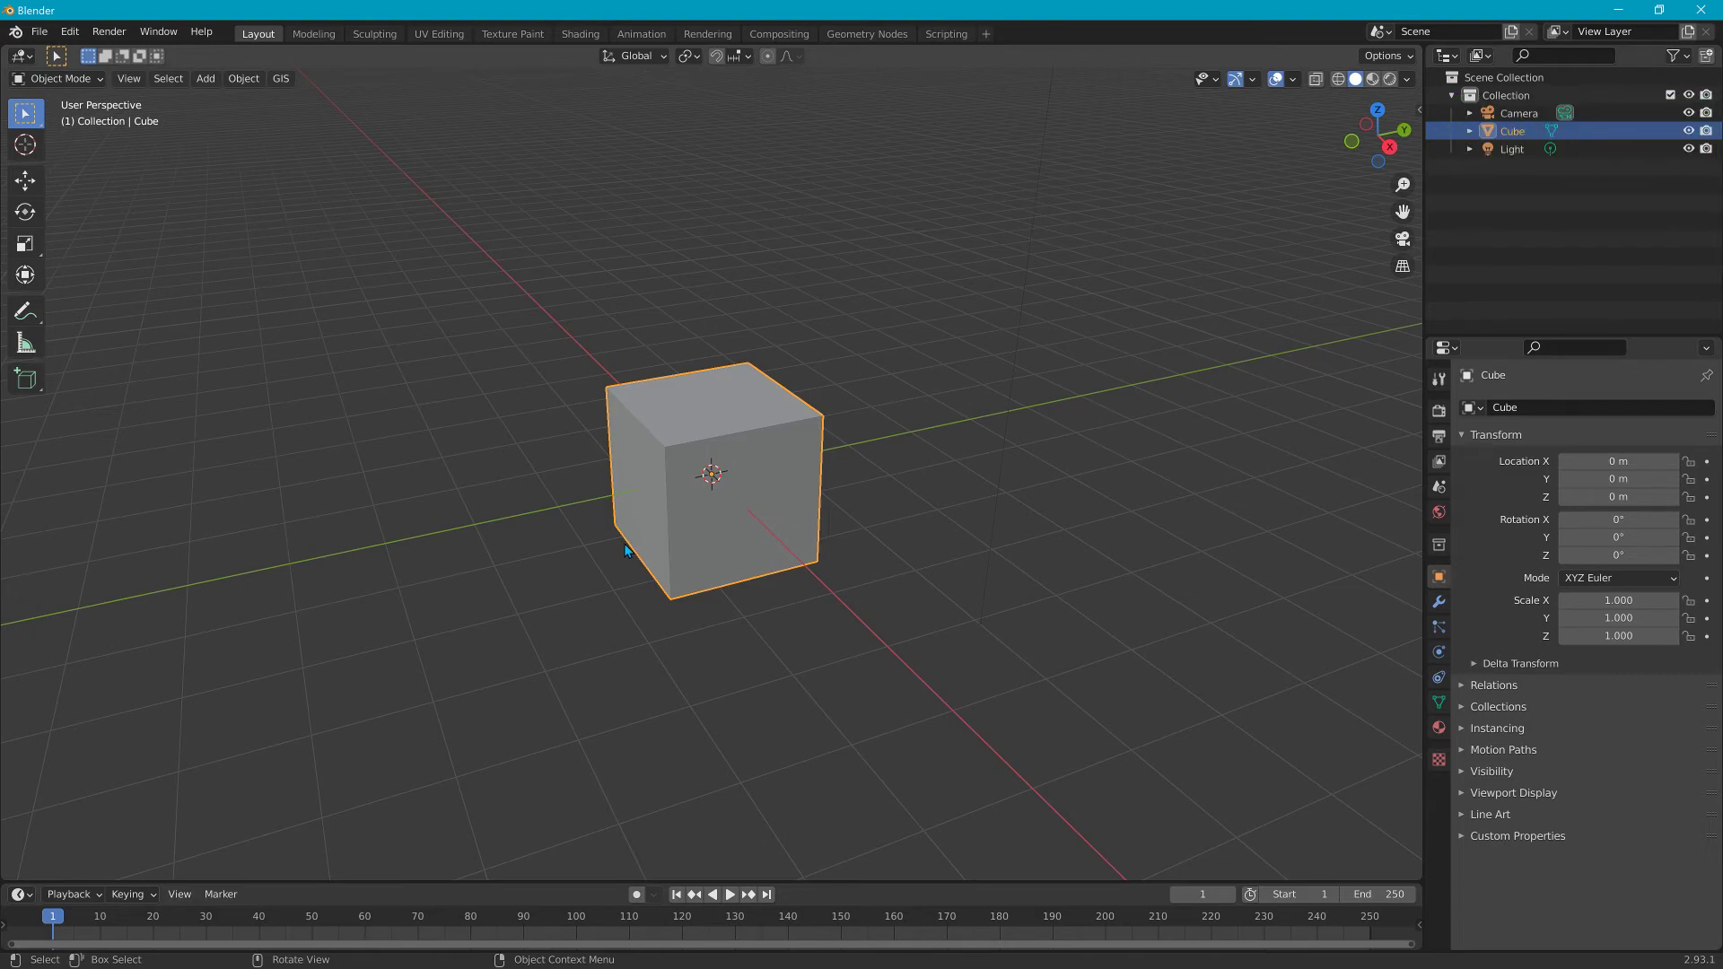
scroll(627, 543, "down", 2)
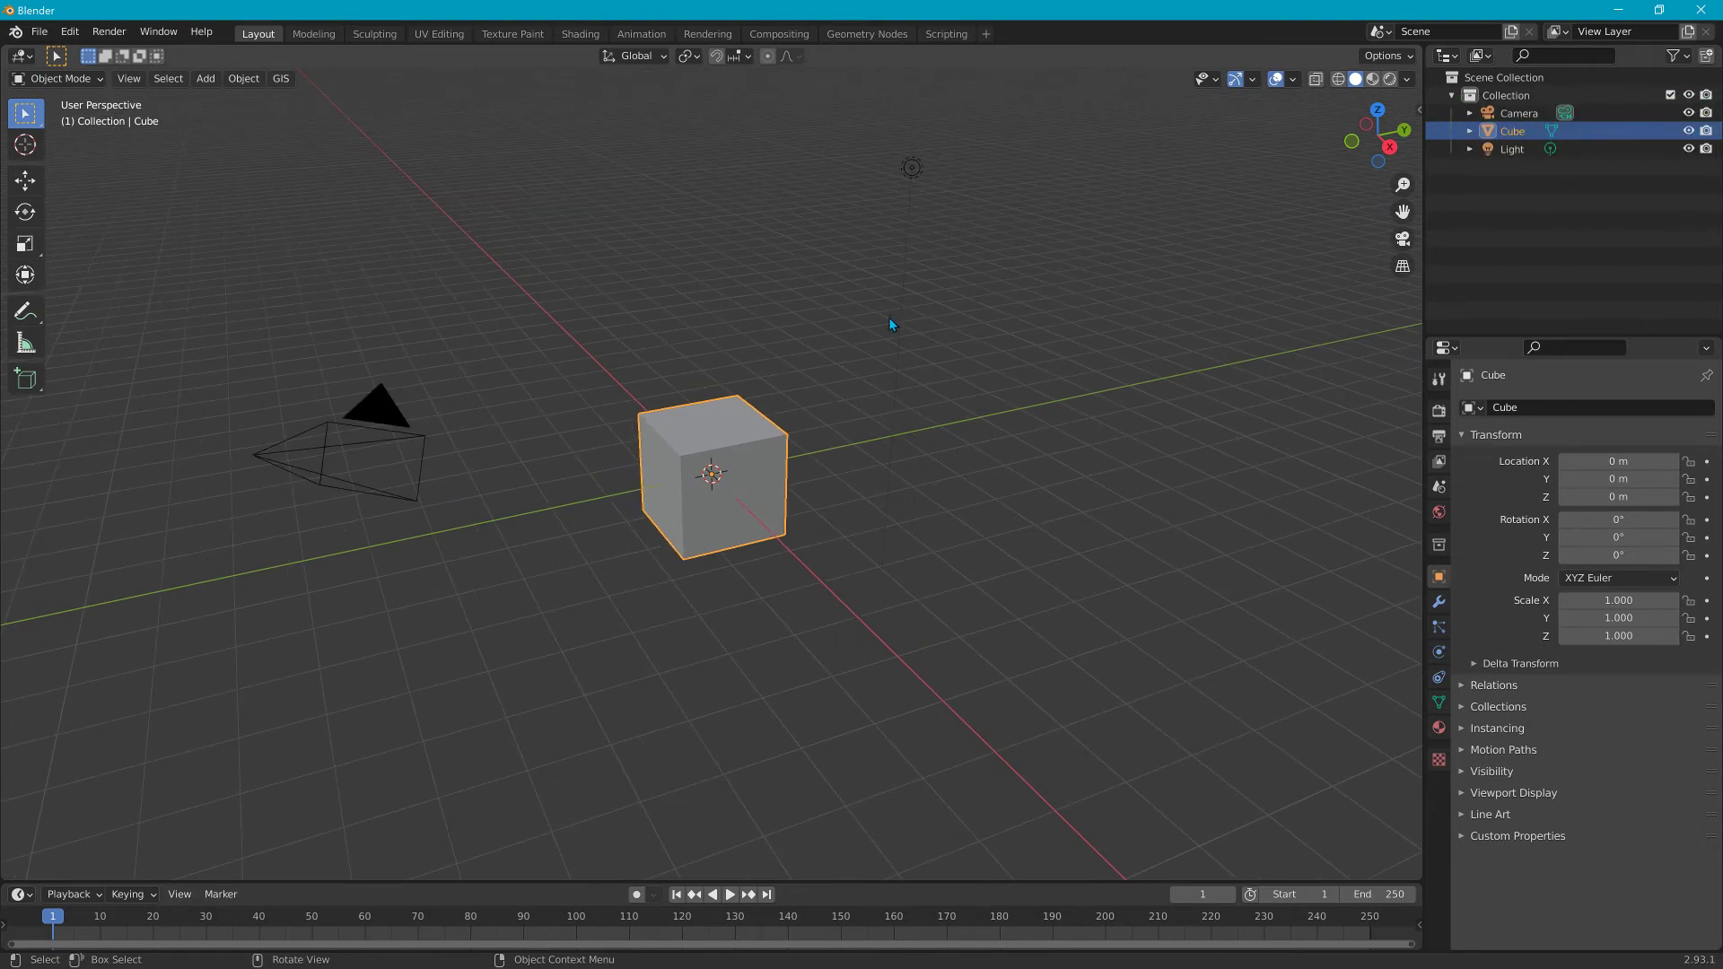
middle_click_drag(889, 320, 470, 337)
left_click(25, 243)
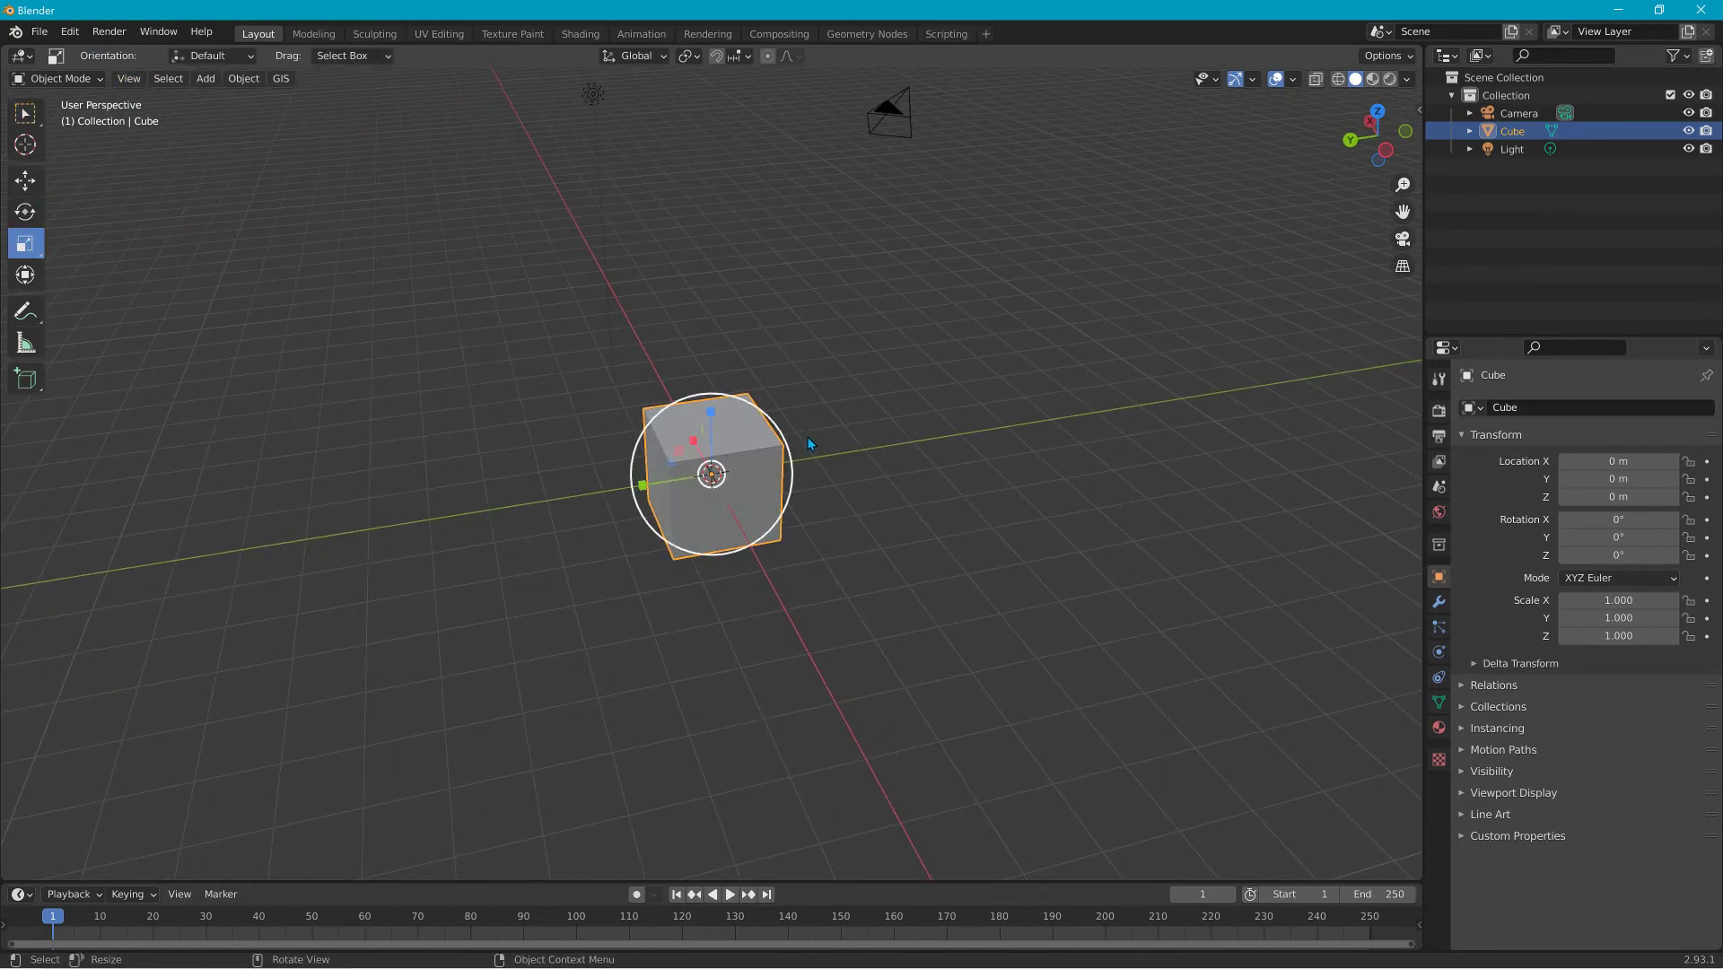
middle_click_drag(806, 436, 857, 447)
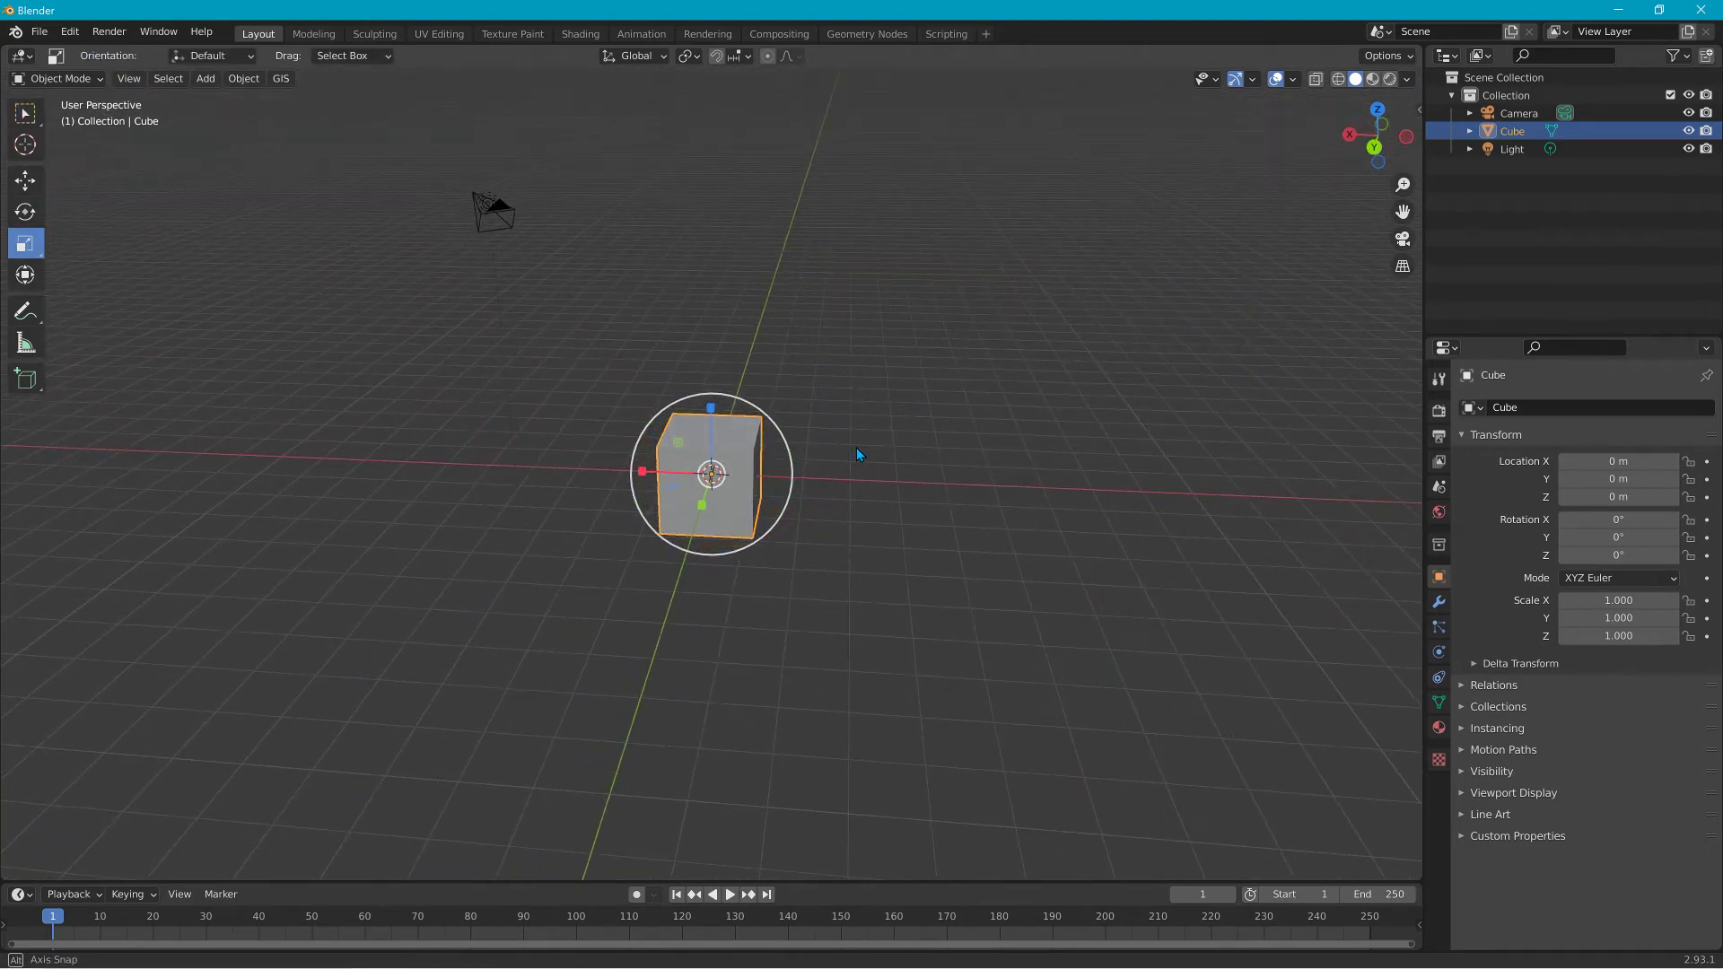
left_click(870, 426)
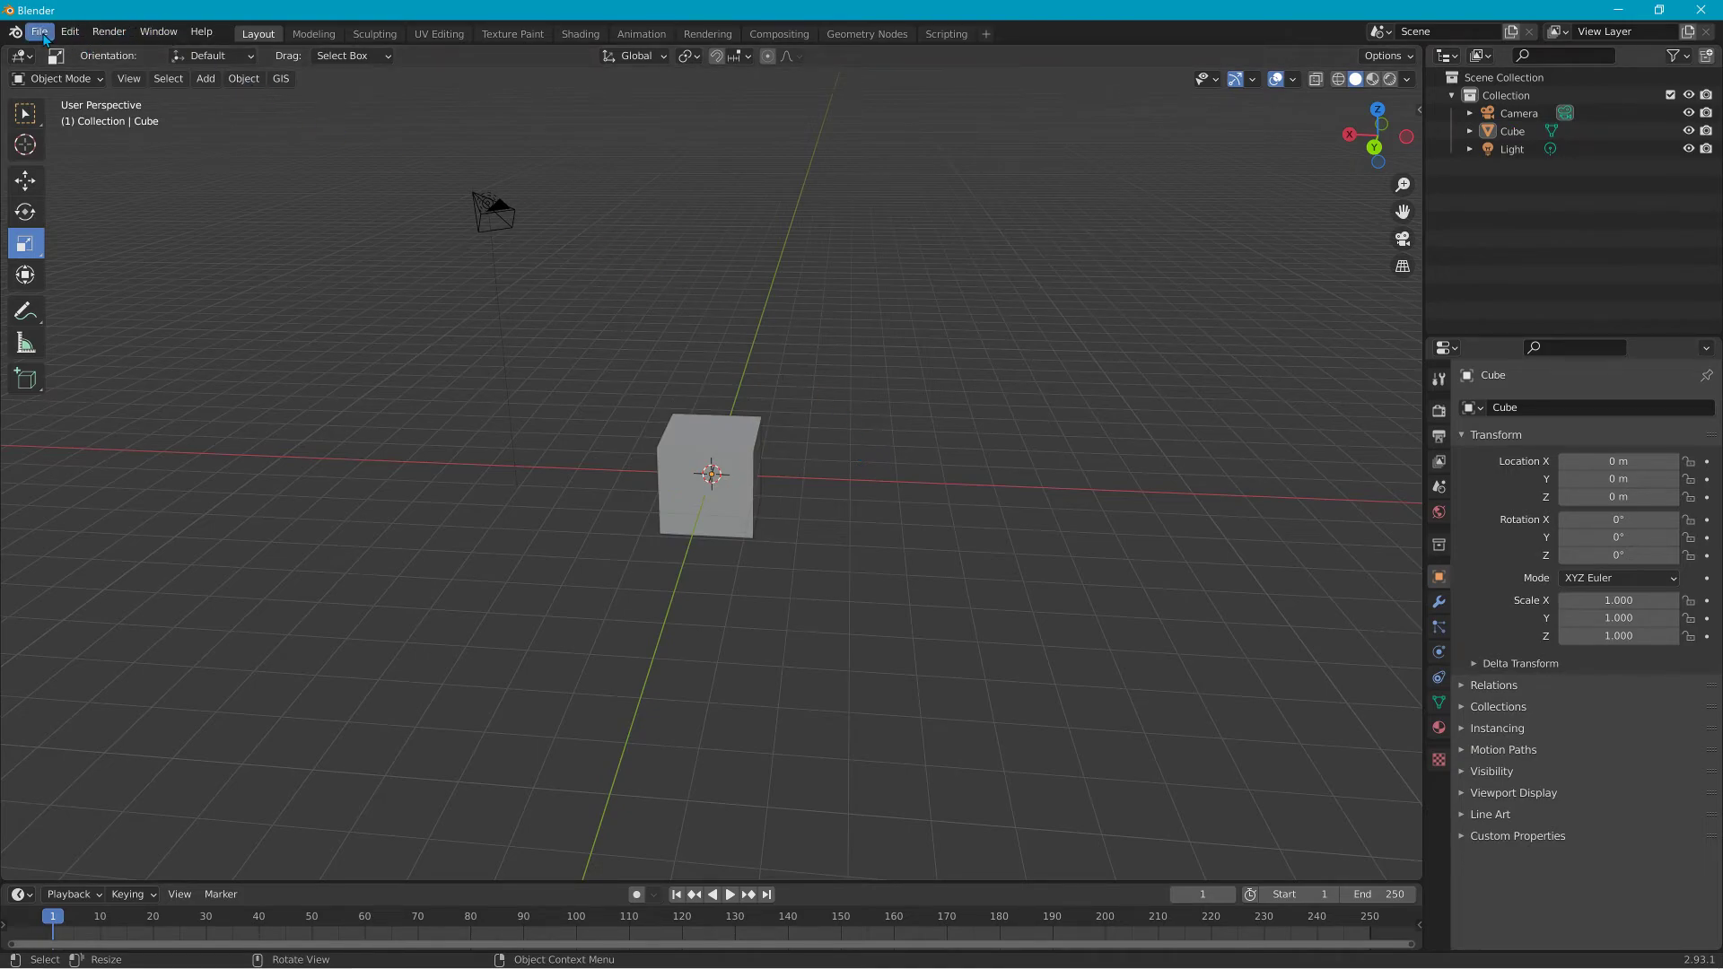
Switch to File Explorer and open the BeamNG.drive folder under SteamLibrary, steamapps, common on New Volume (E:).
left_click(1620, 10)
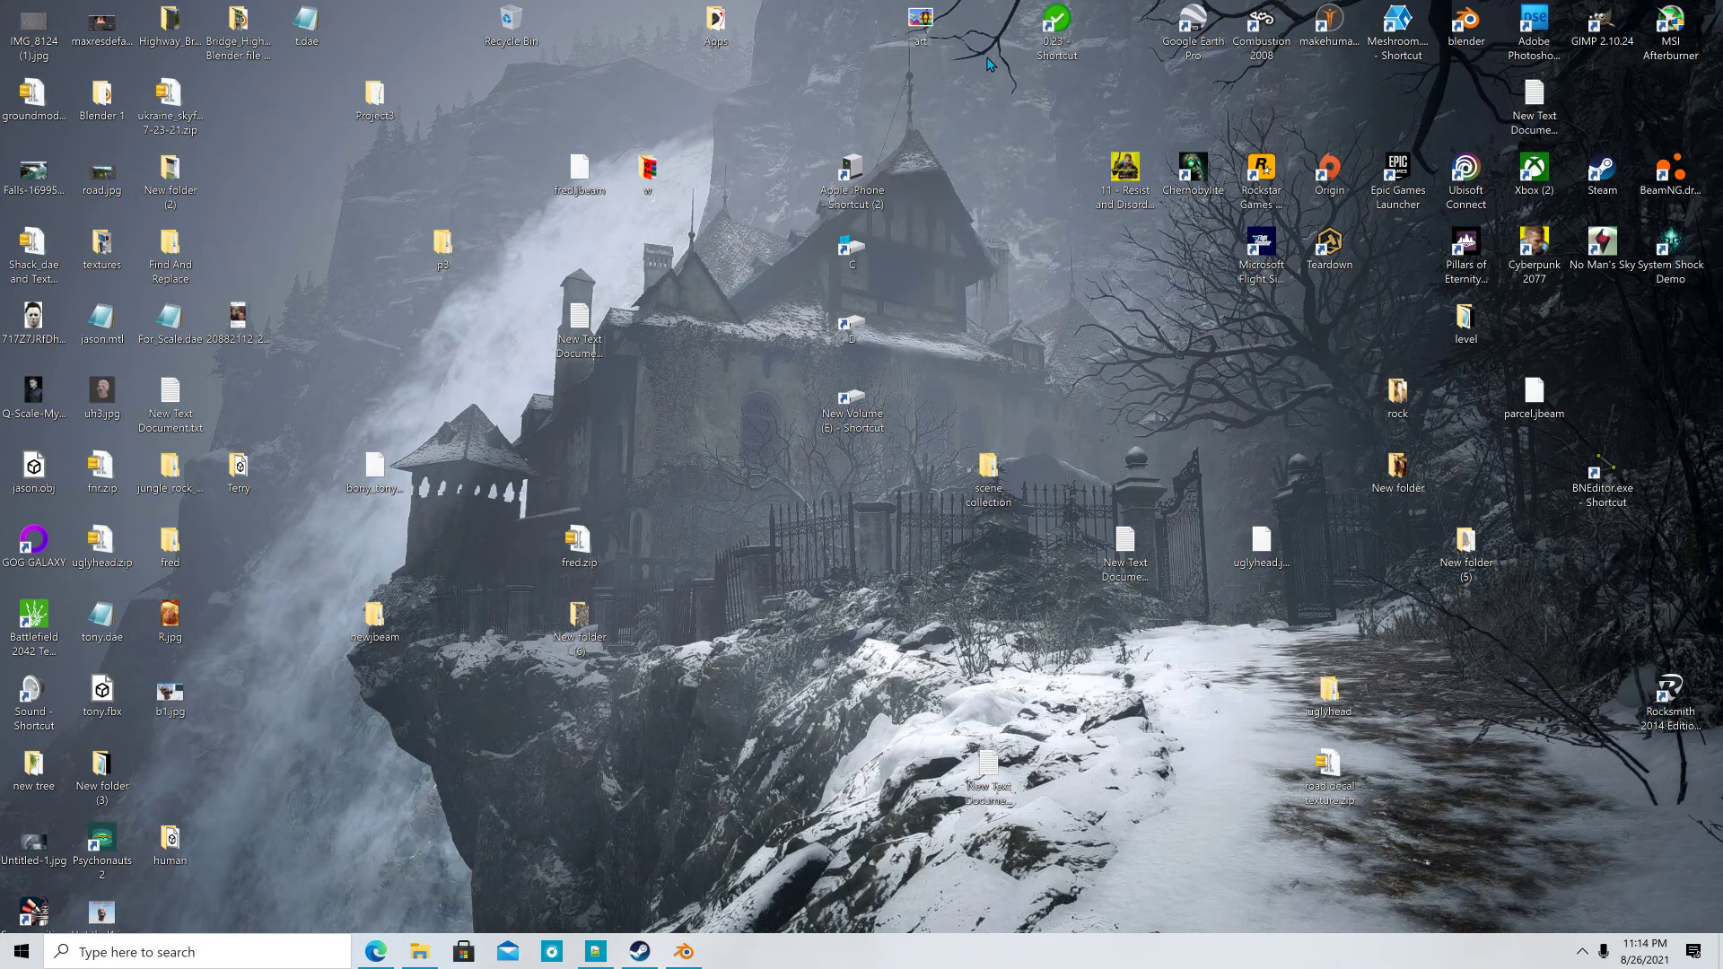
left_click(419, 952)
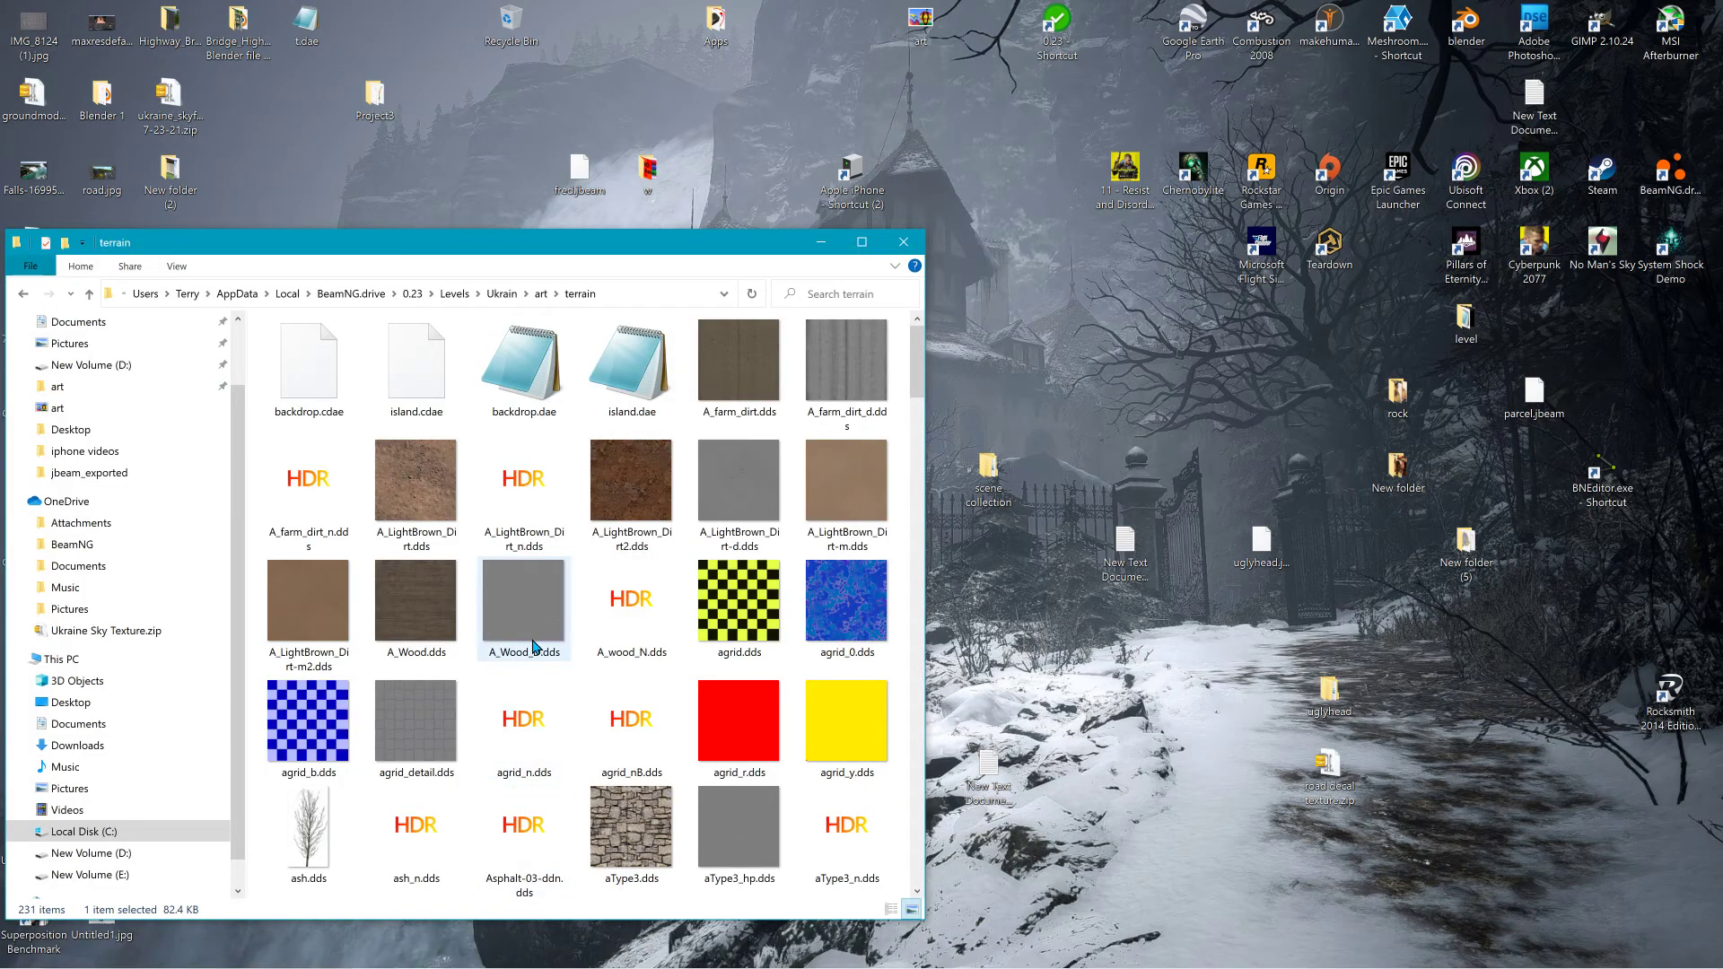
left_click(90, 874)
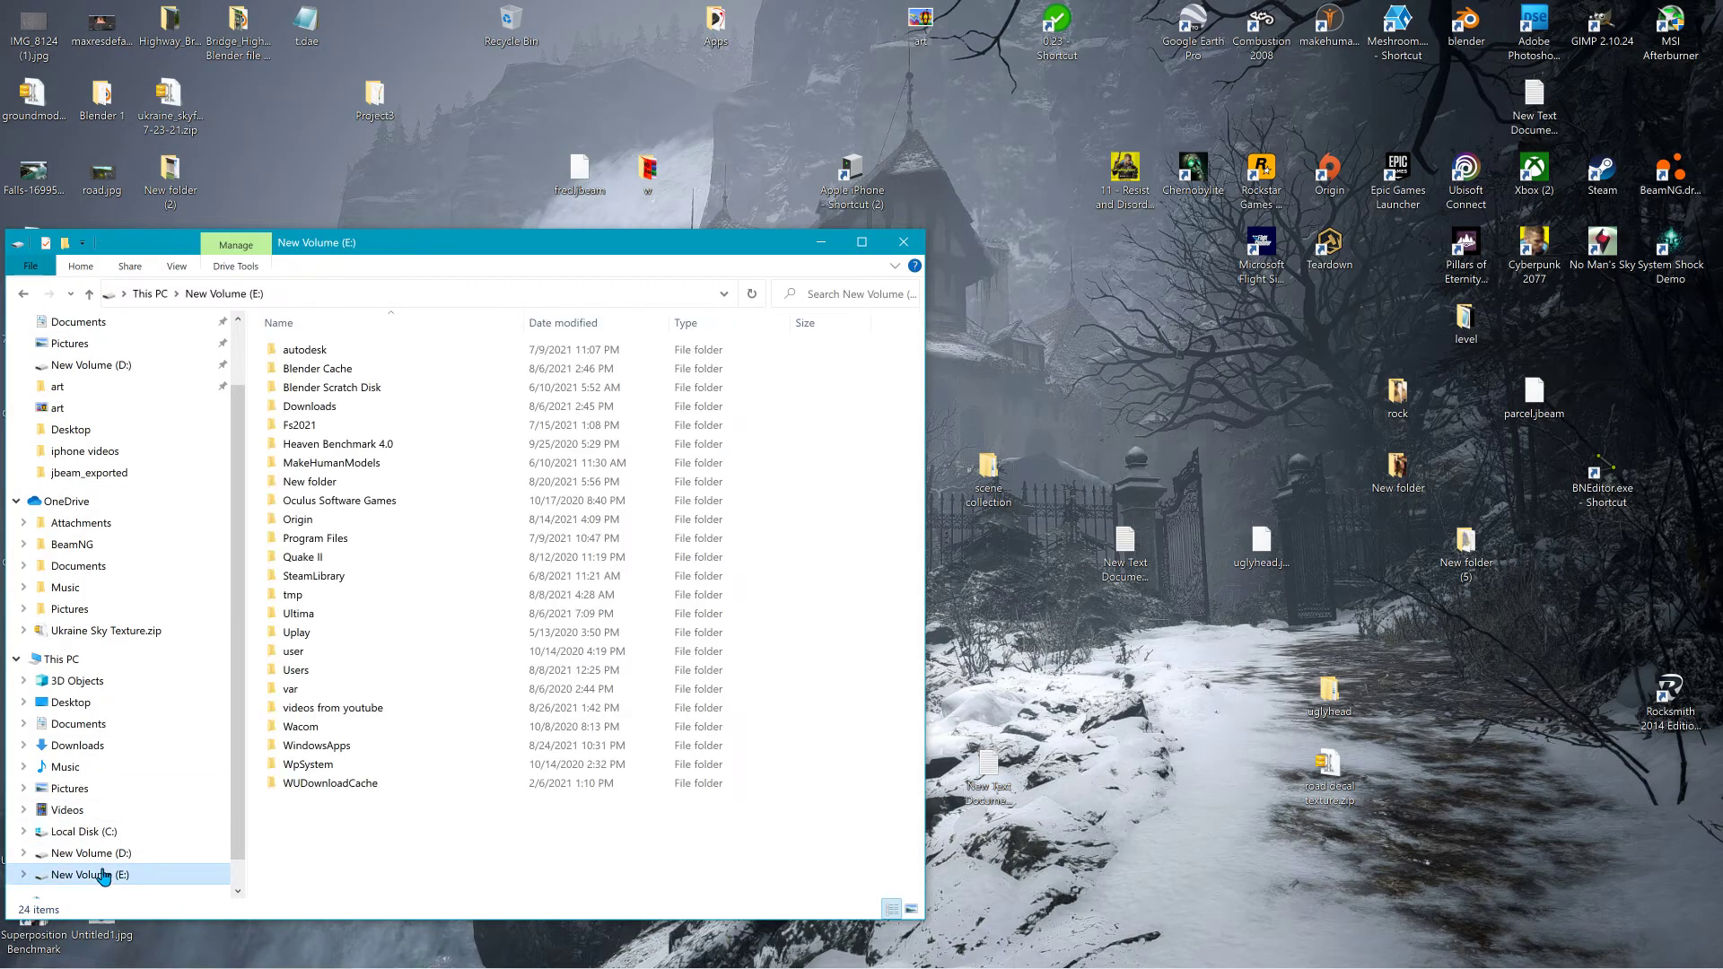
double_click(359, 581)
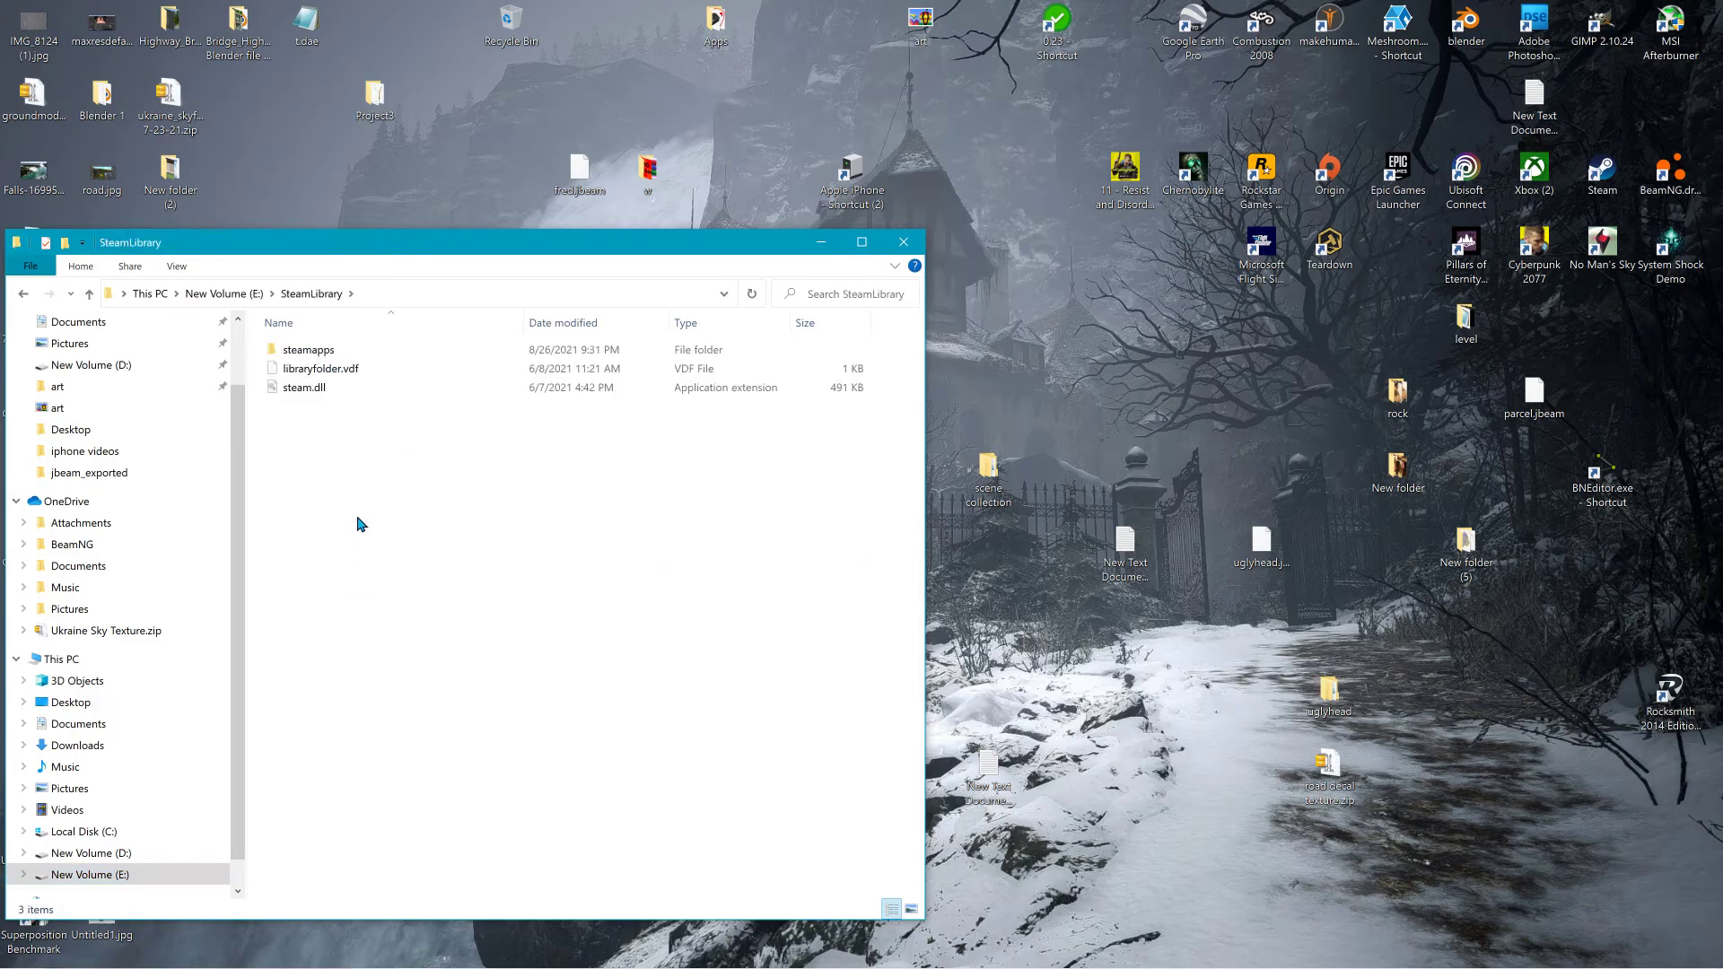
double_click(314, 349)
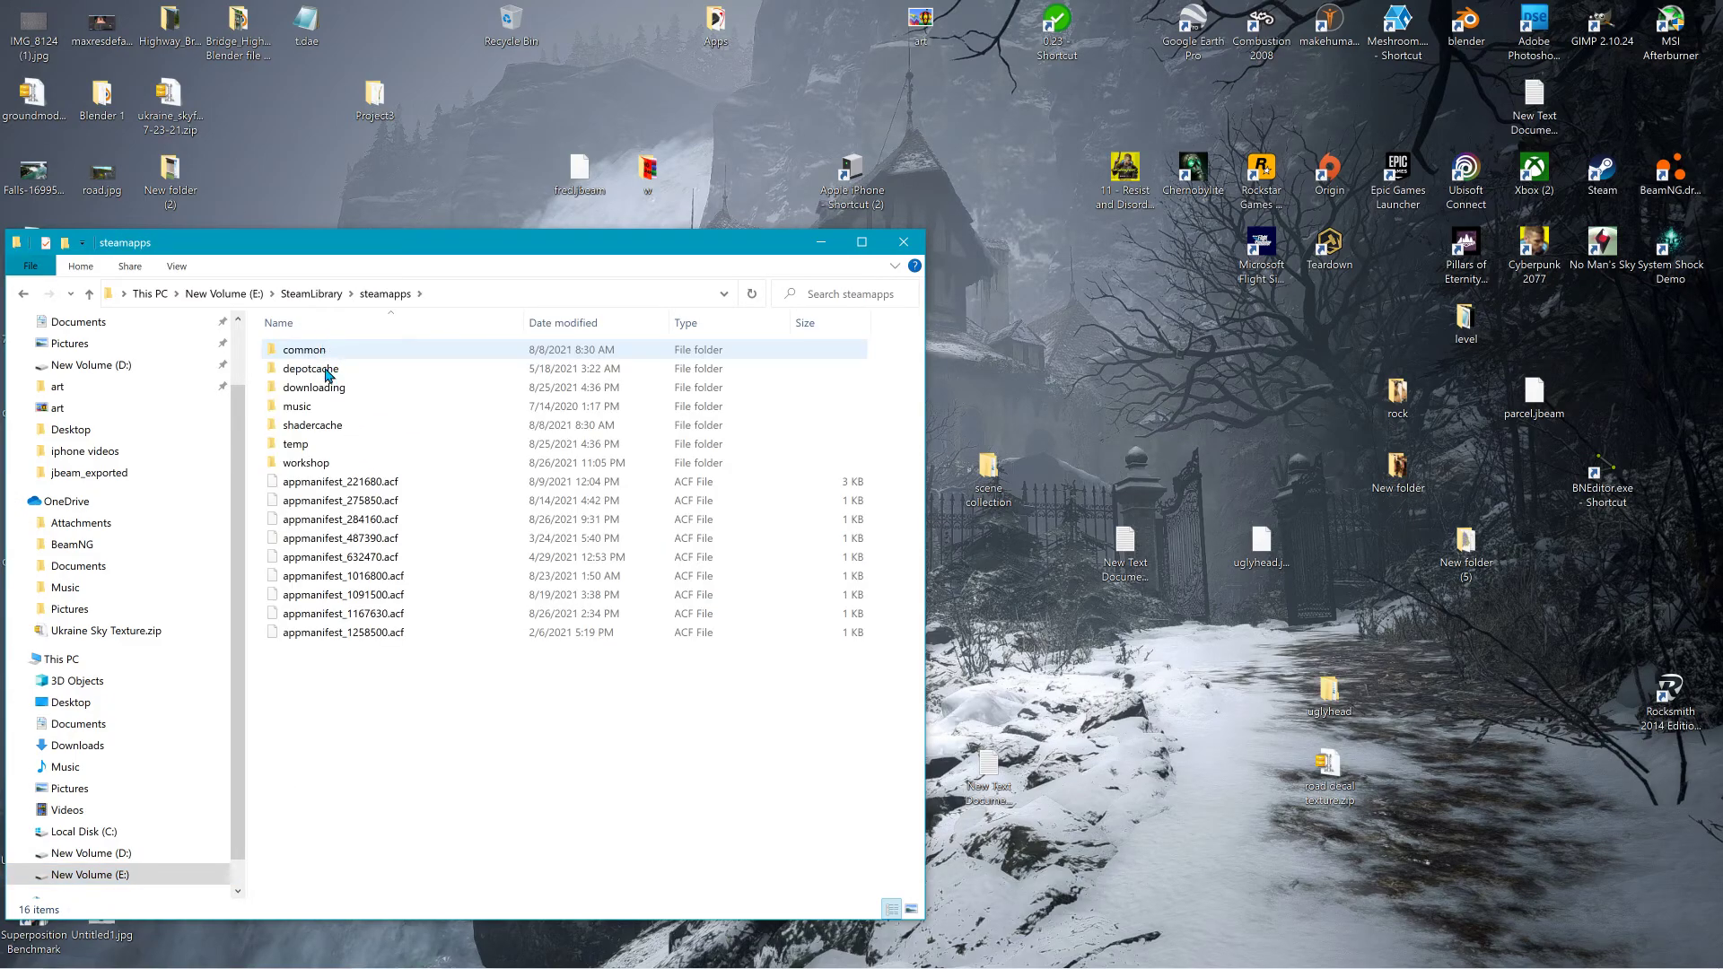
double_click(301, 350)
double_click(330, 392)
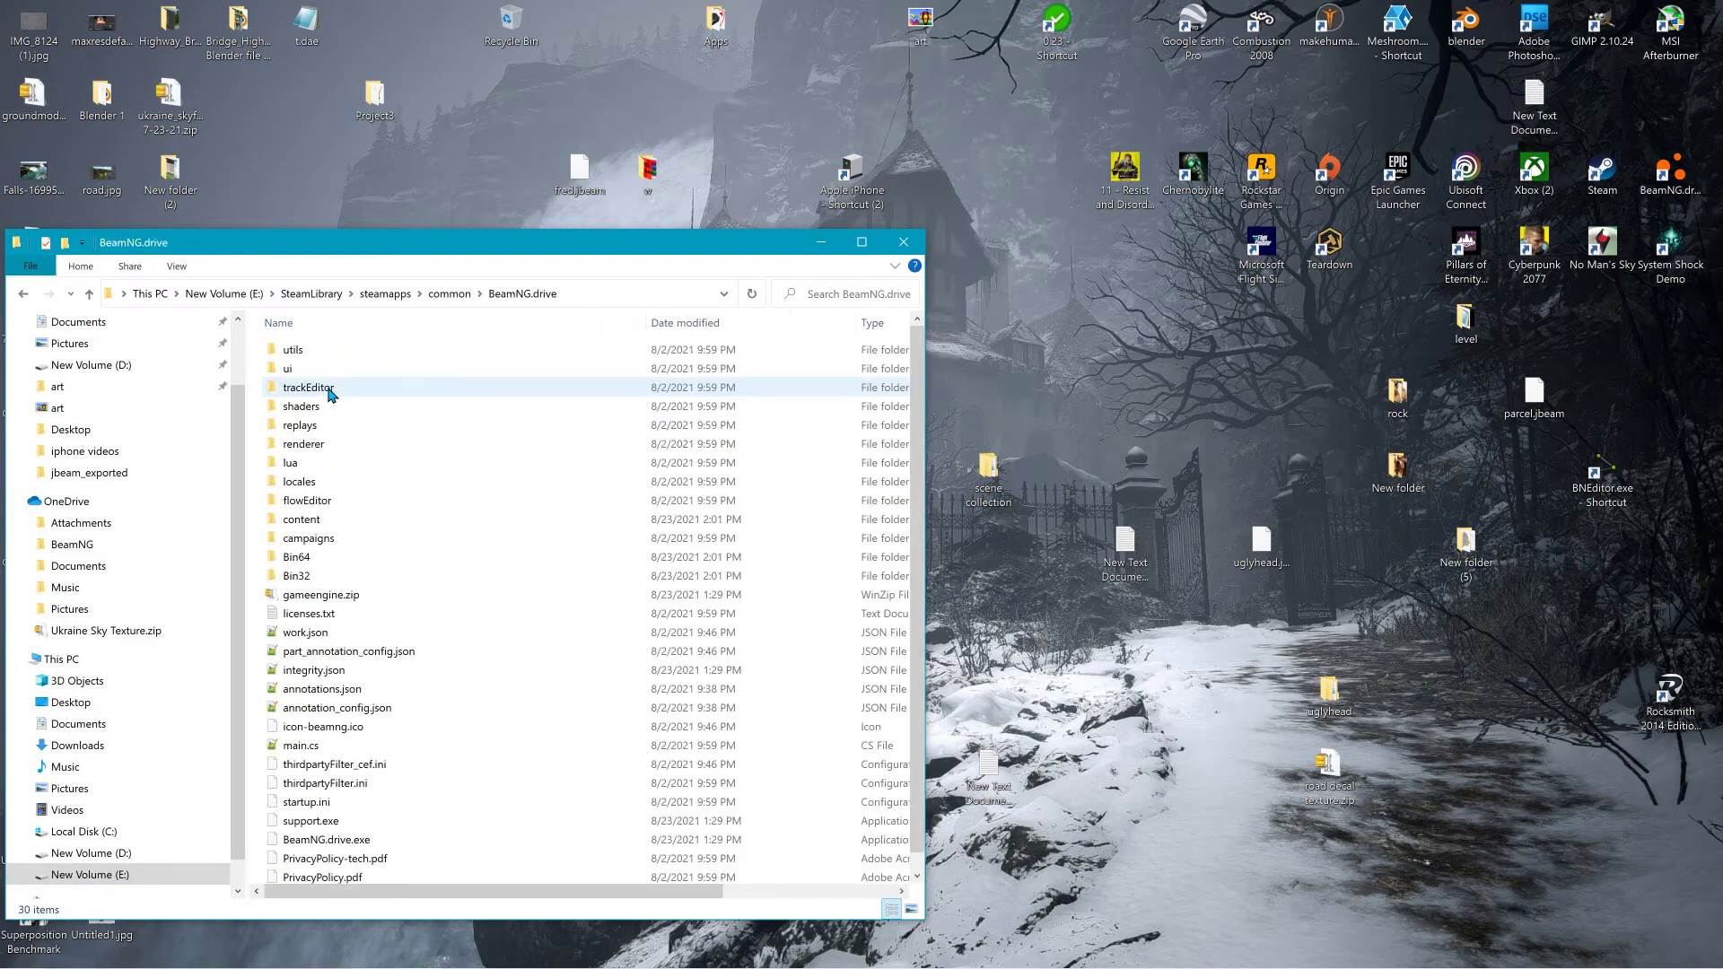
Look through the vehicle archives in BeamNG.drive's content/vehicles folder, then close the folder window and return to Blender.
double_click(316, 528)
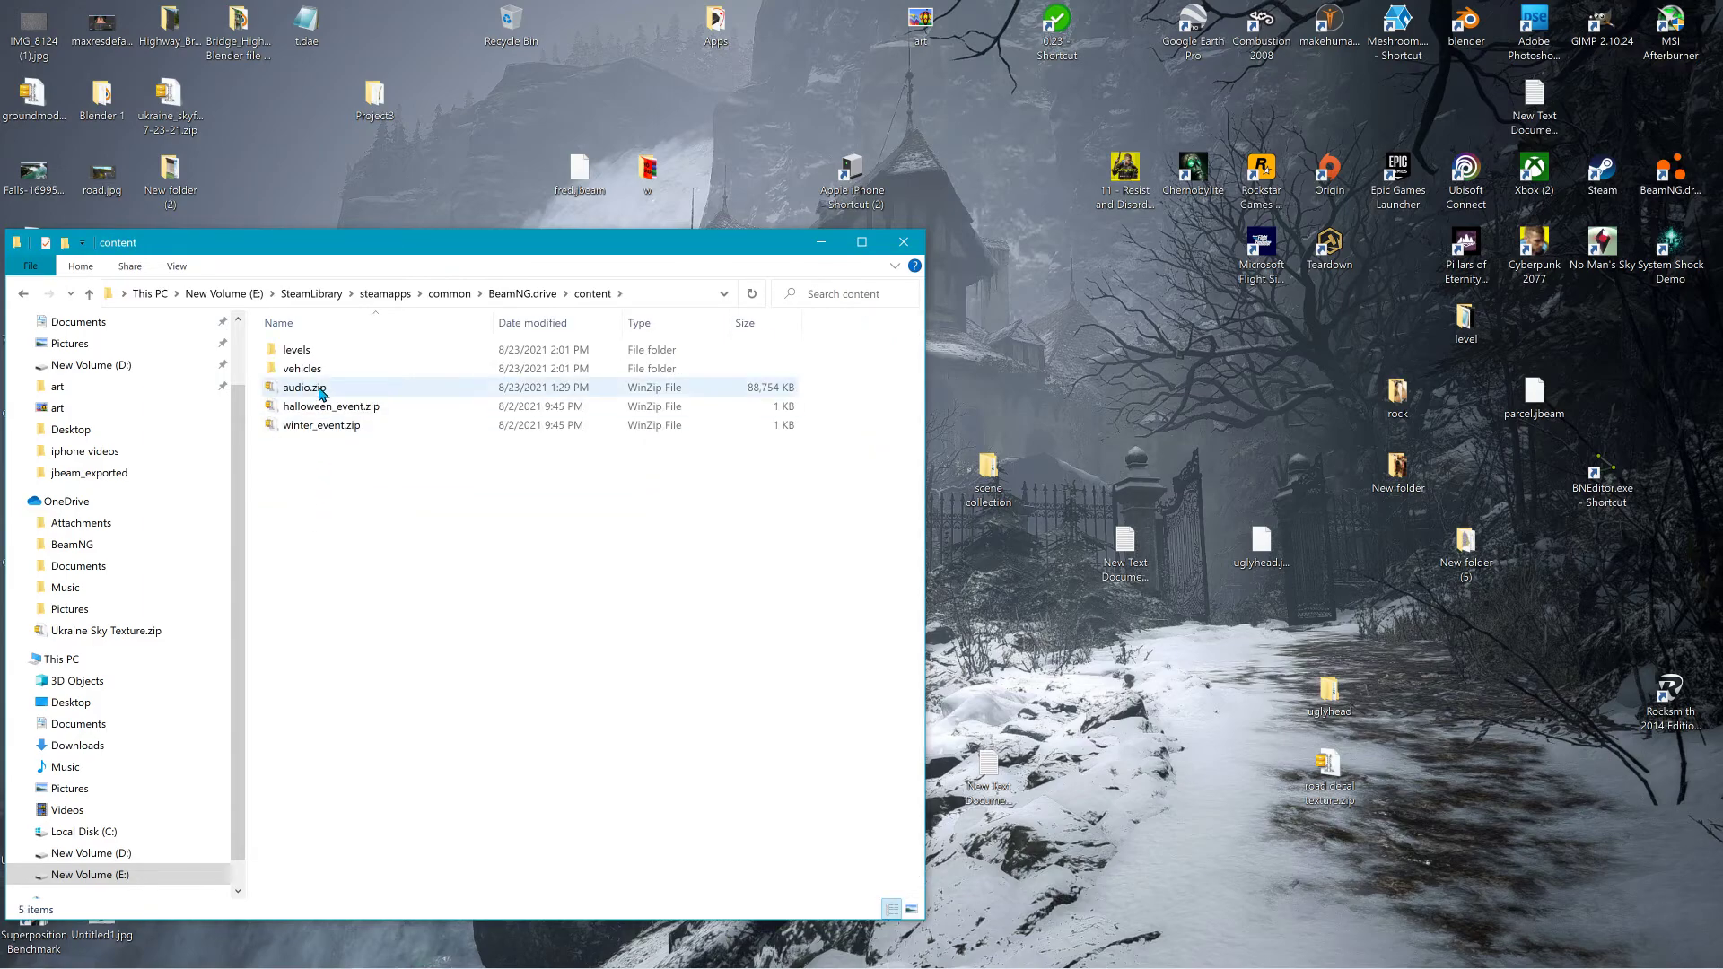
double_click(316, 376)
scroll(327, 651, "down", 1)
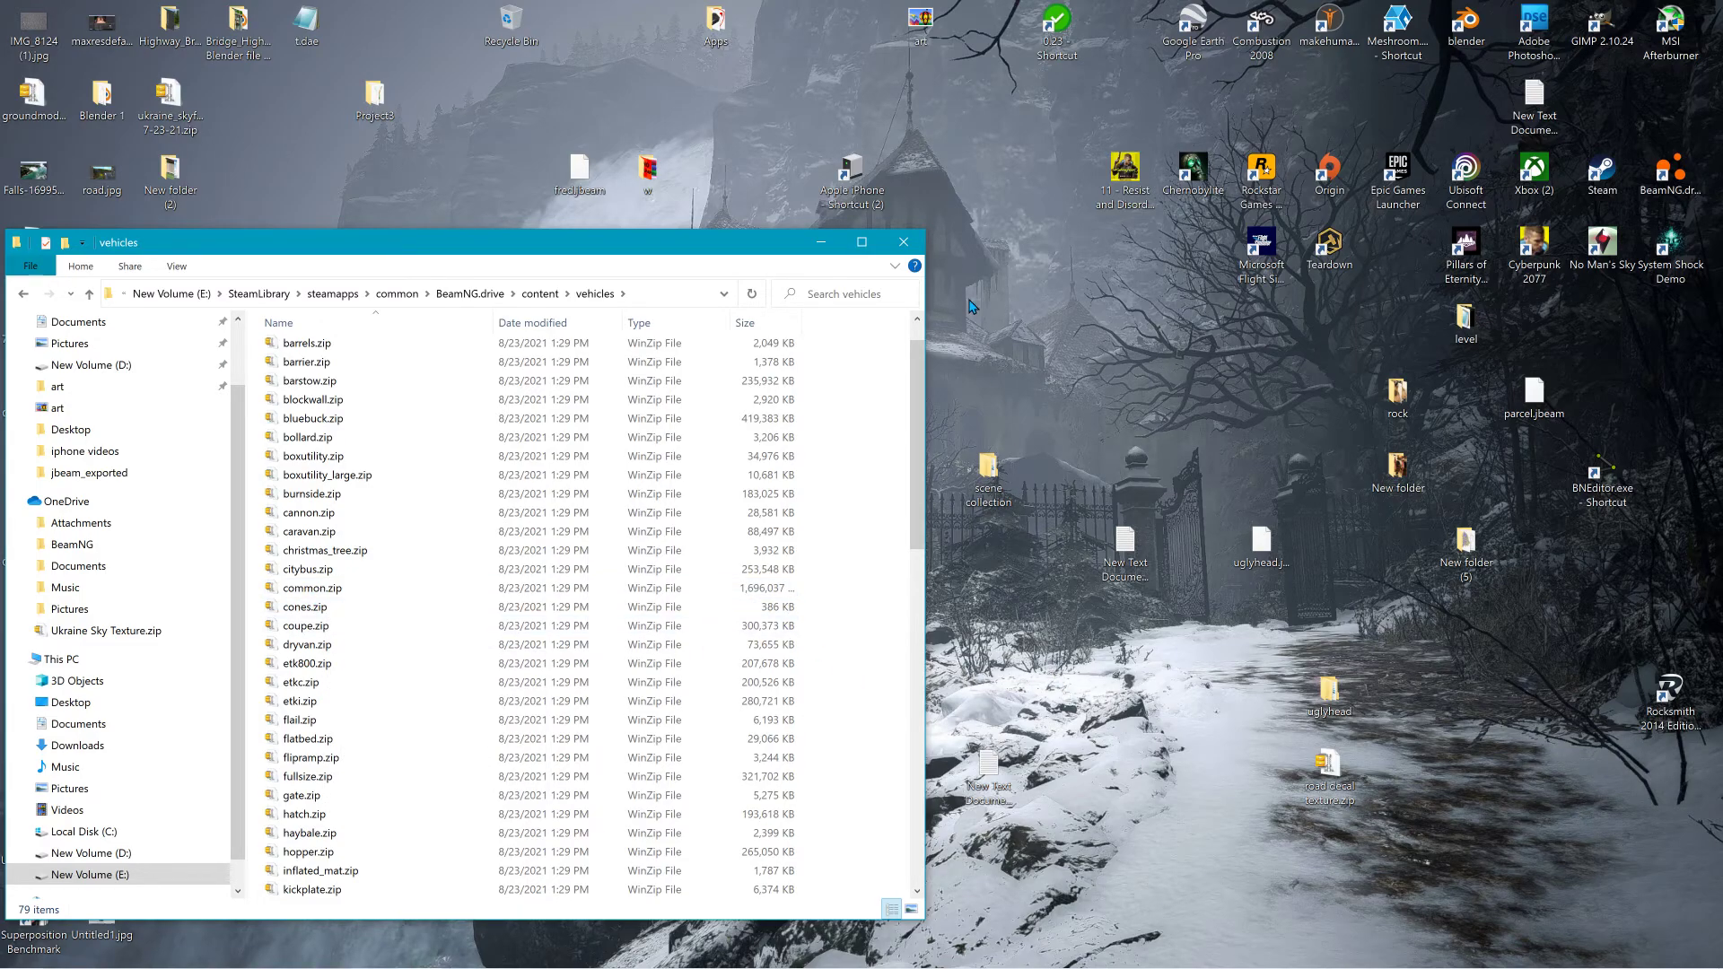
left_click(904, 242)
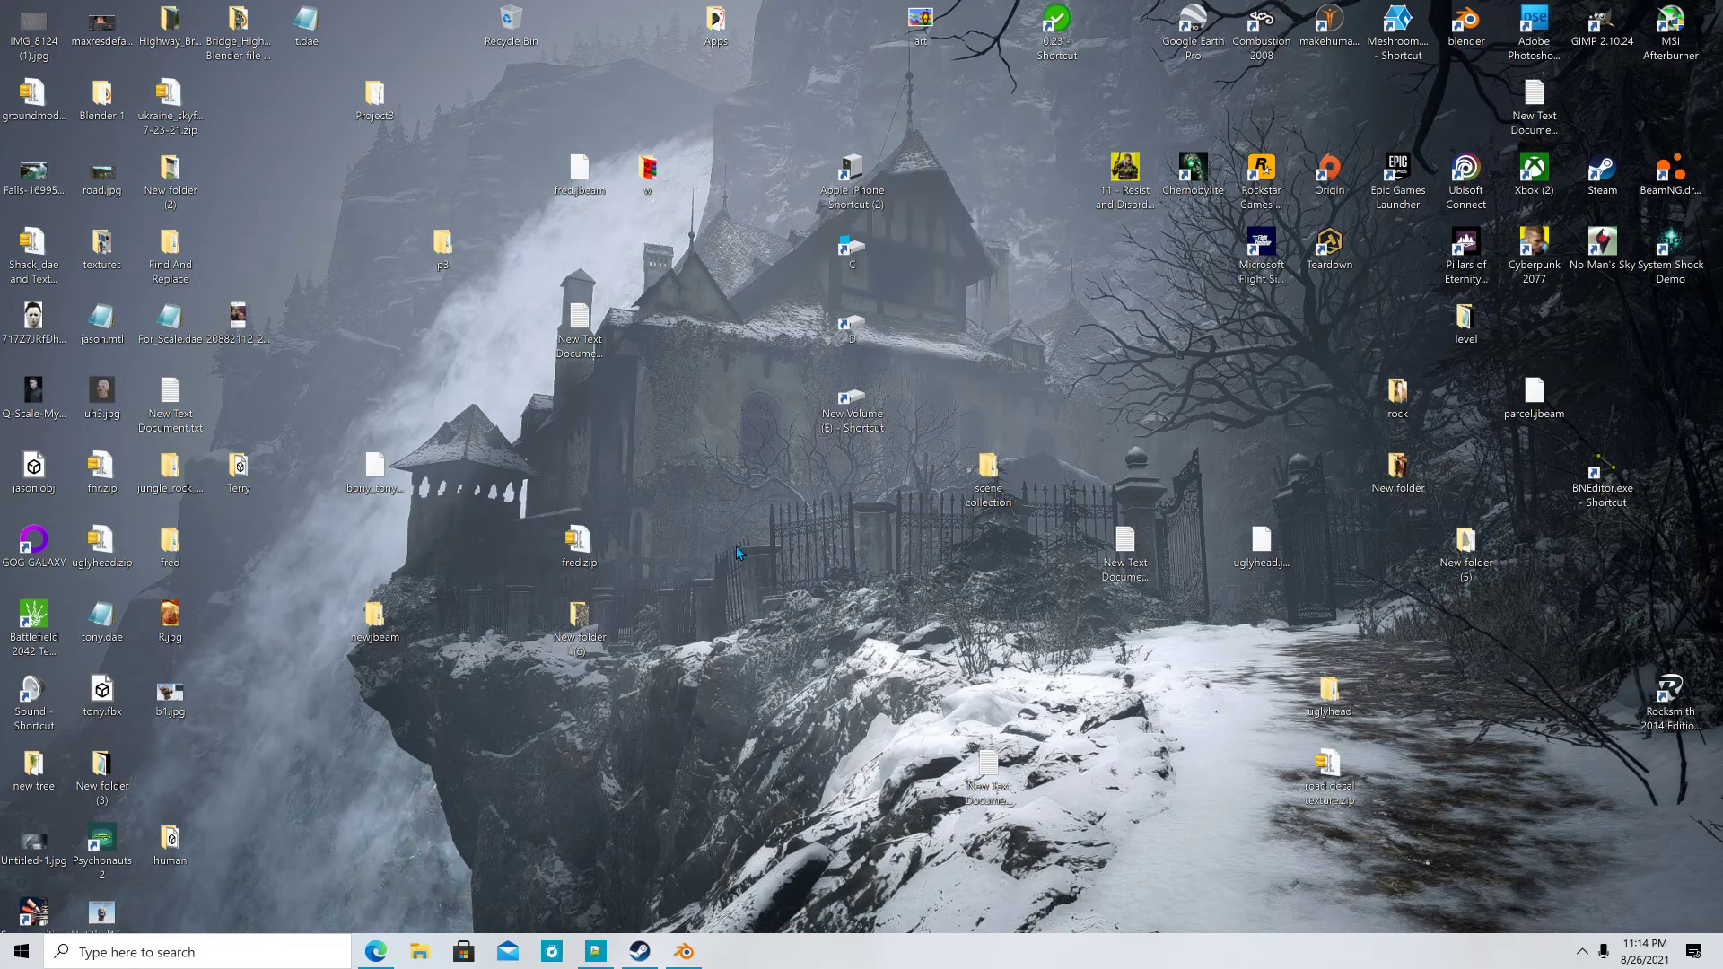
left_click(683, 951)
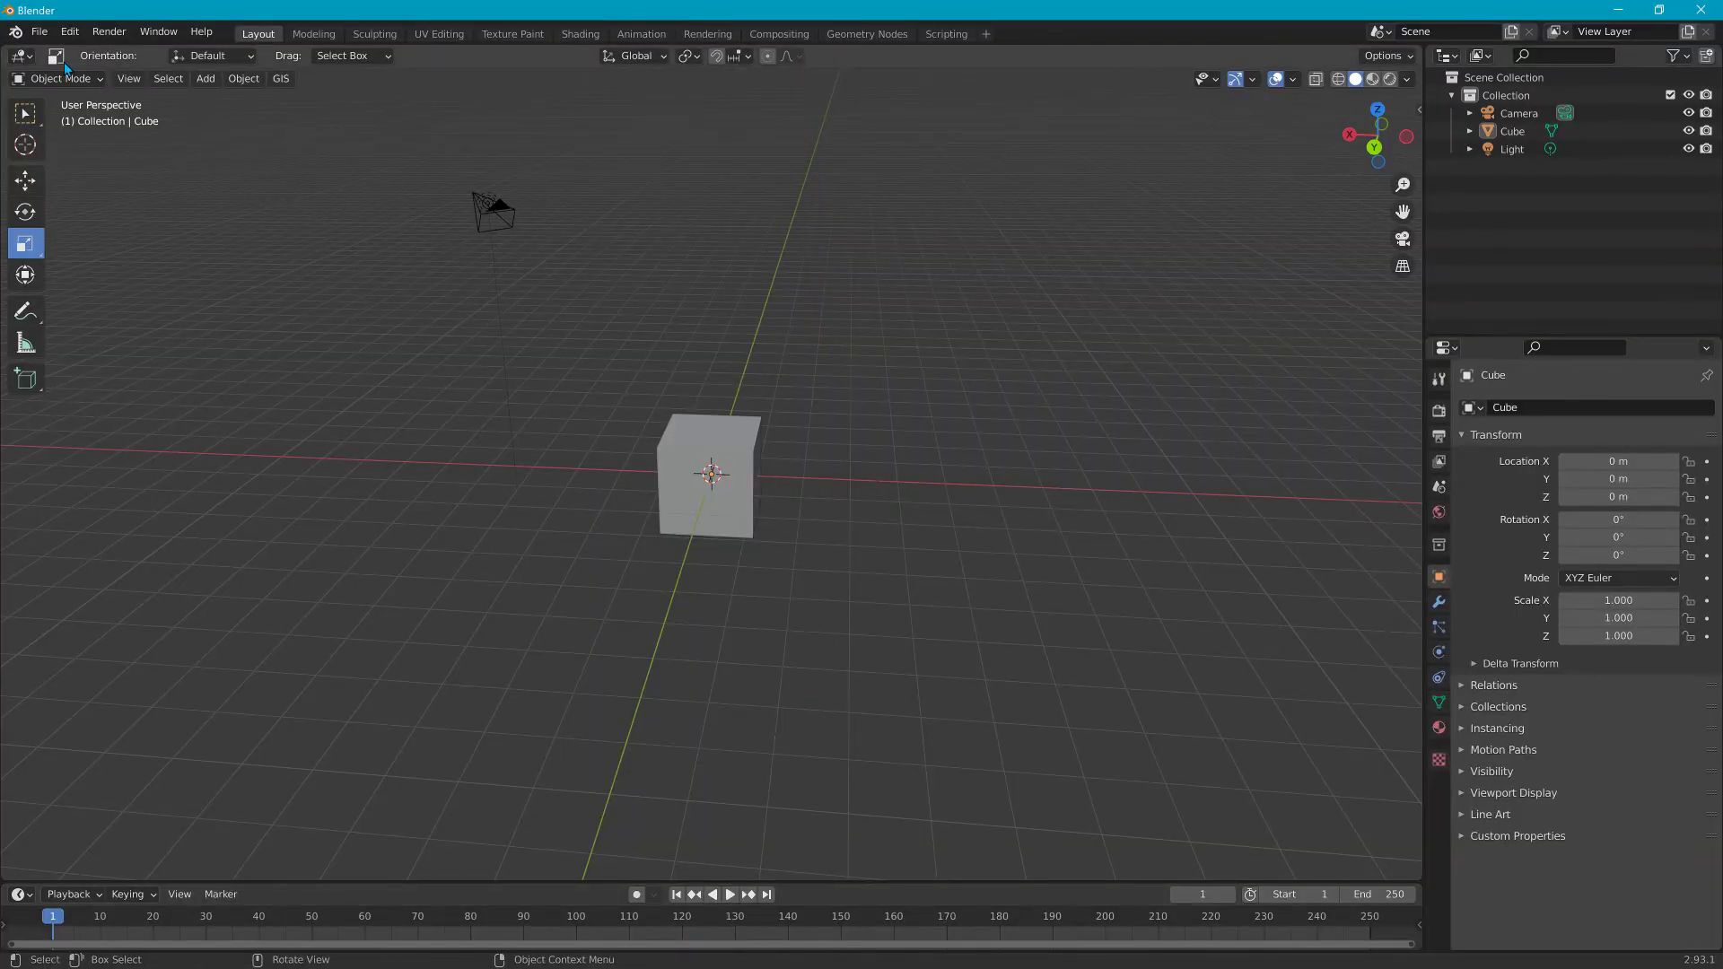
left_click(40, 31)
mouse_move(103, 273)
left_click(734, 460)
left_click(276, 106)
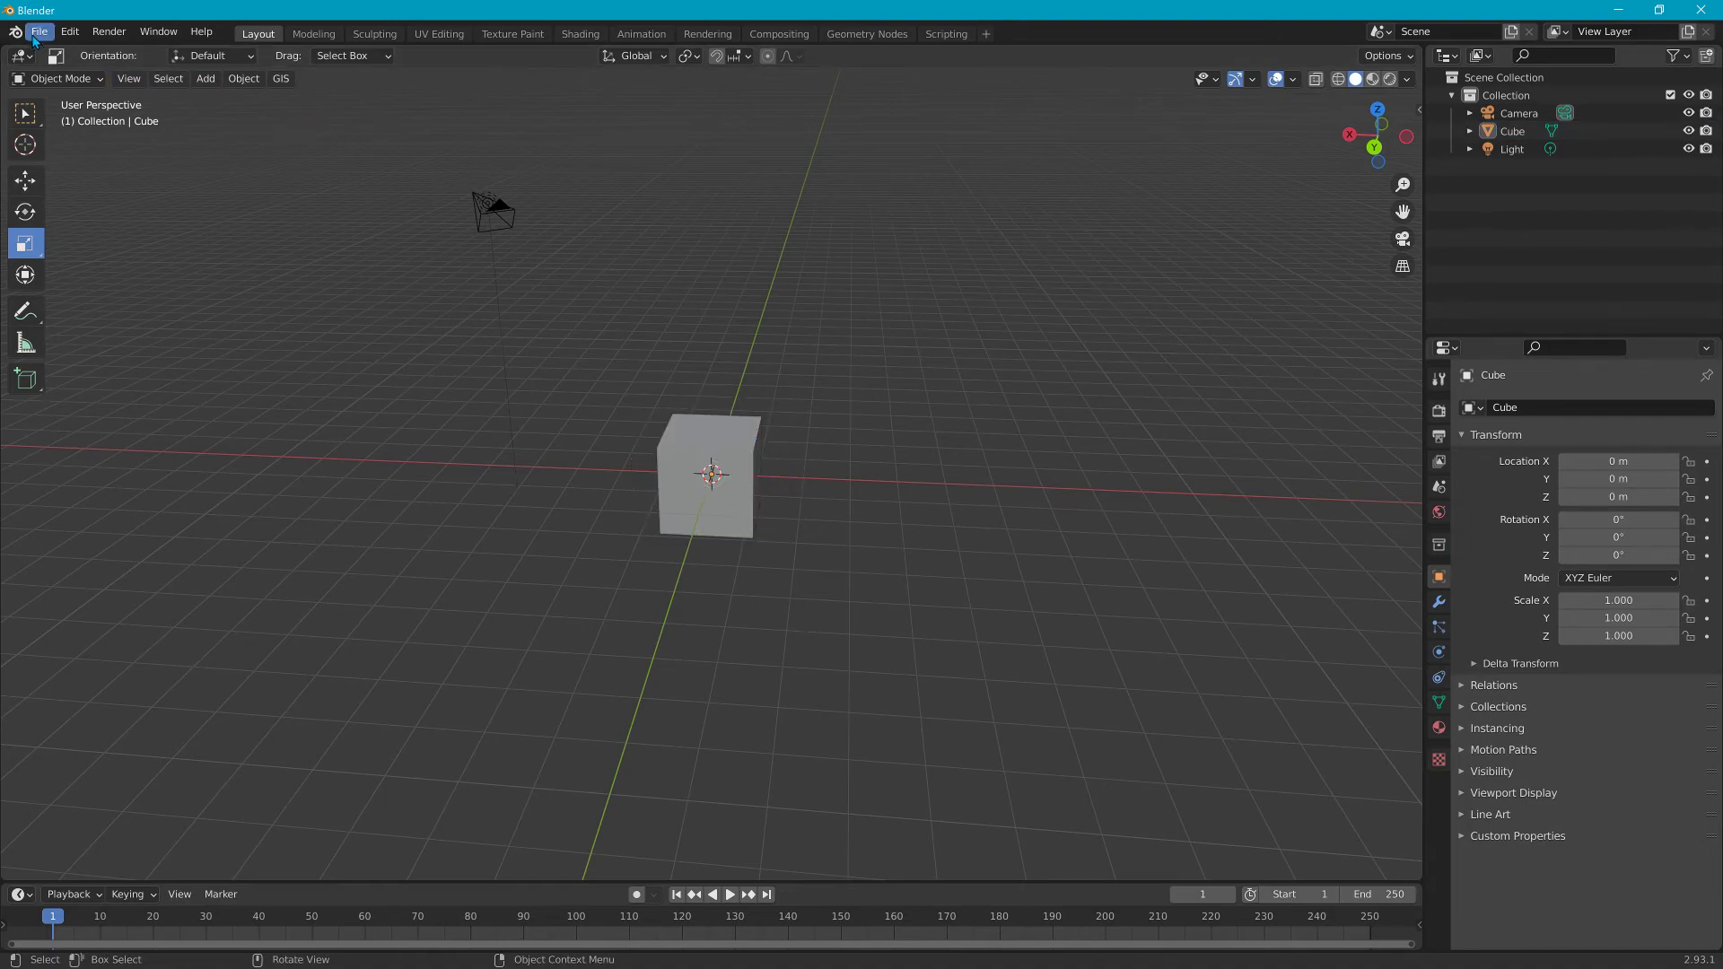
Start a Collada (.dae) import and browse to the Desktop folder.
left_click(39, 32)
left_click(39, 32)
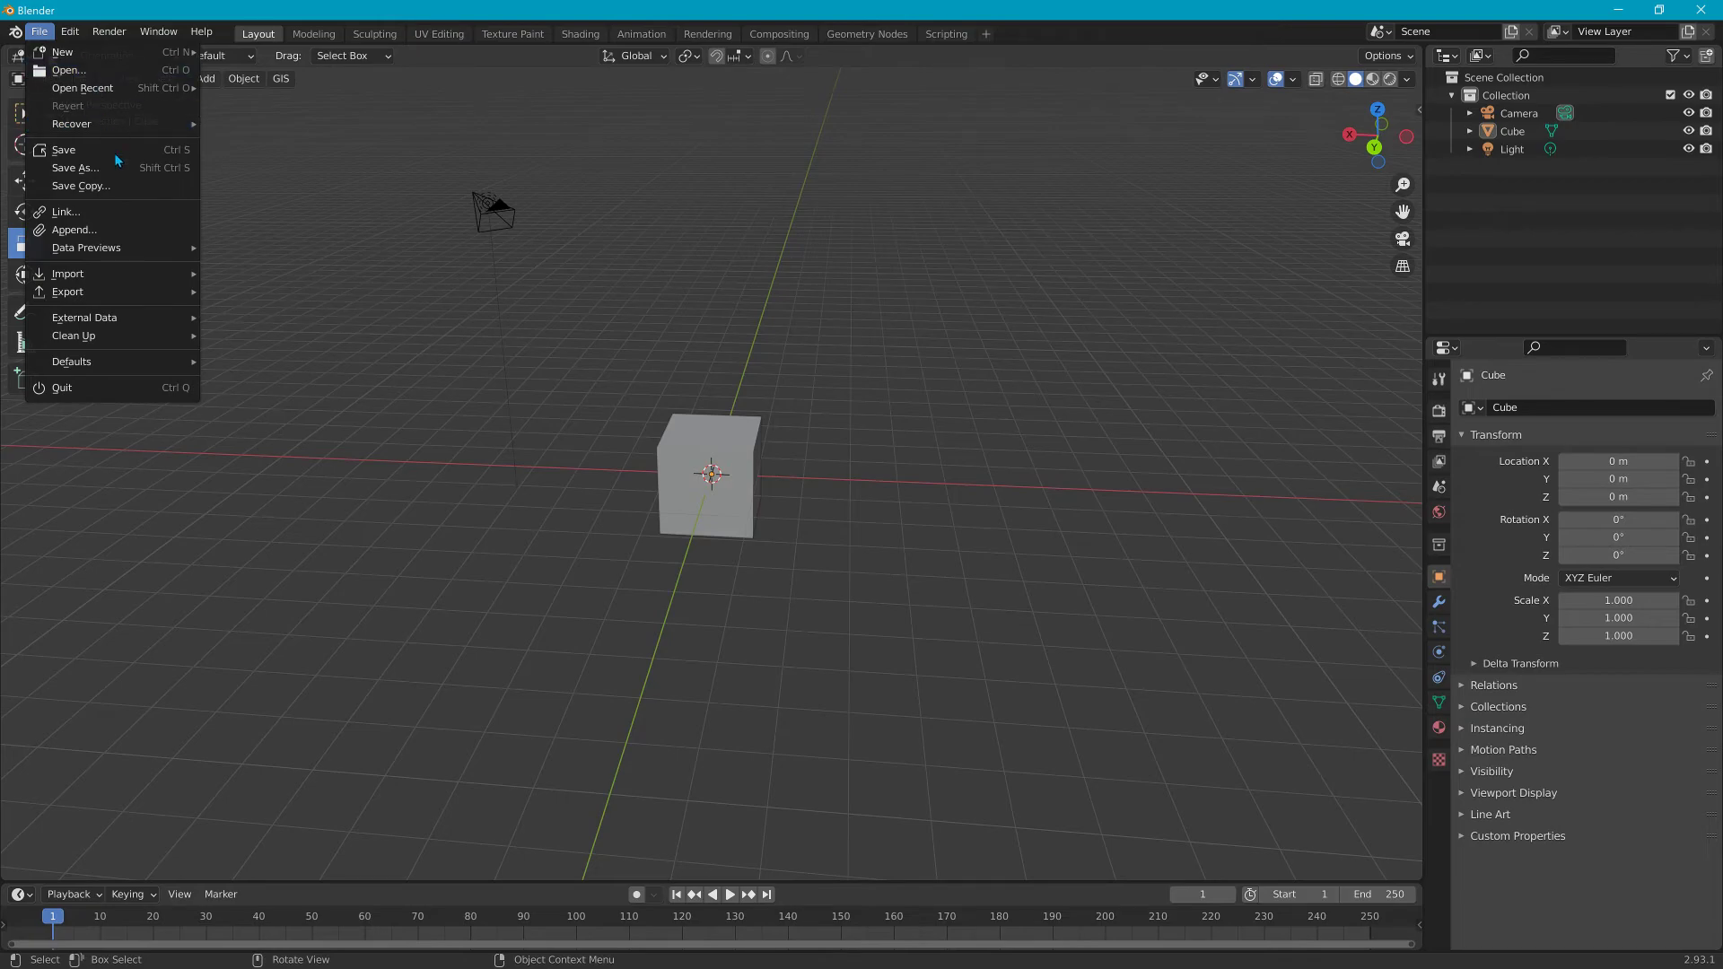
mouse_move(170, 274)
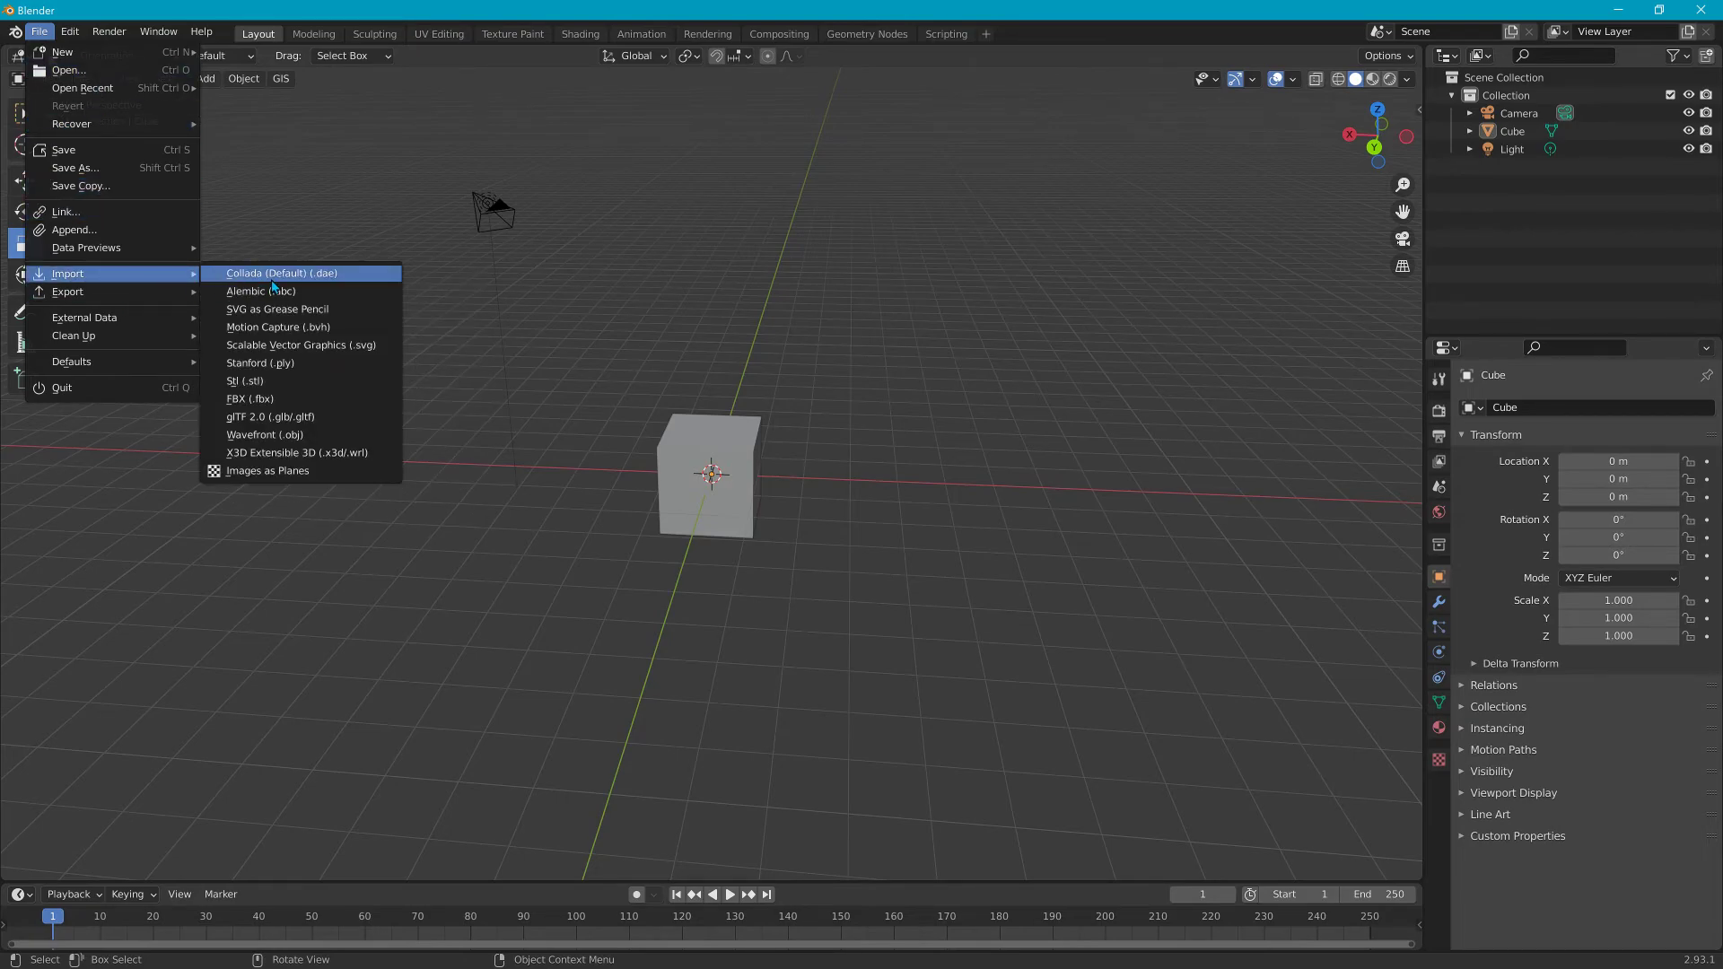
left_click(296, 273)
scroll(776, 634, "down", 4)
scroll(870, 609, "down", 10)
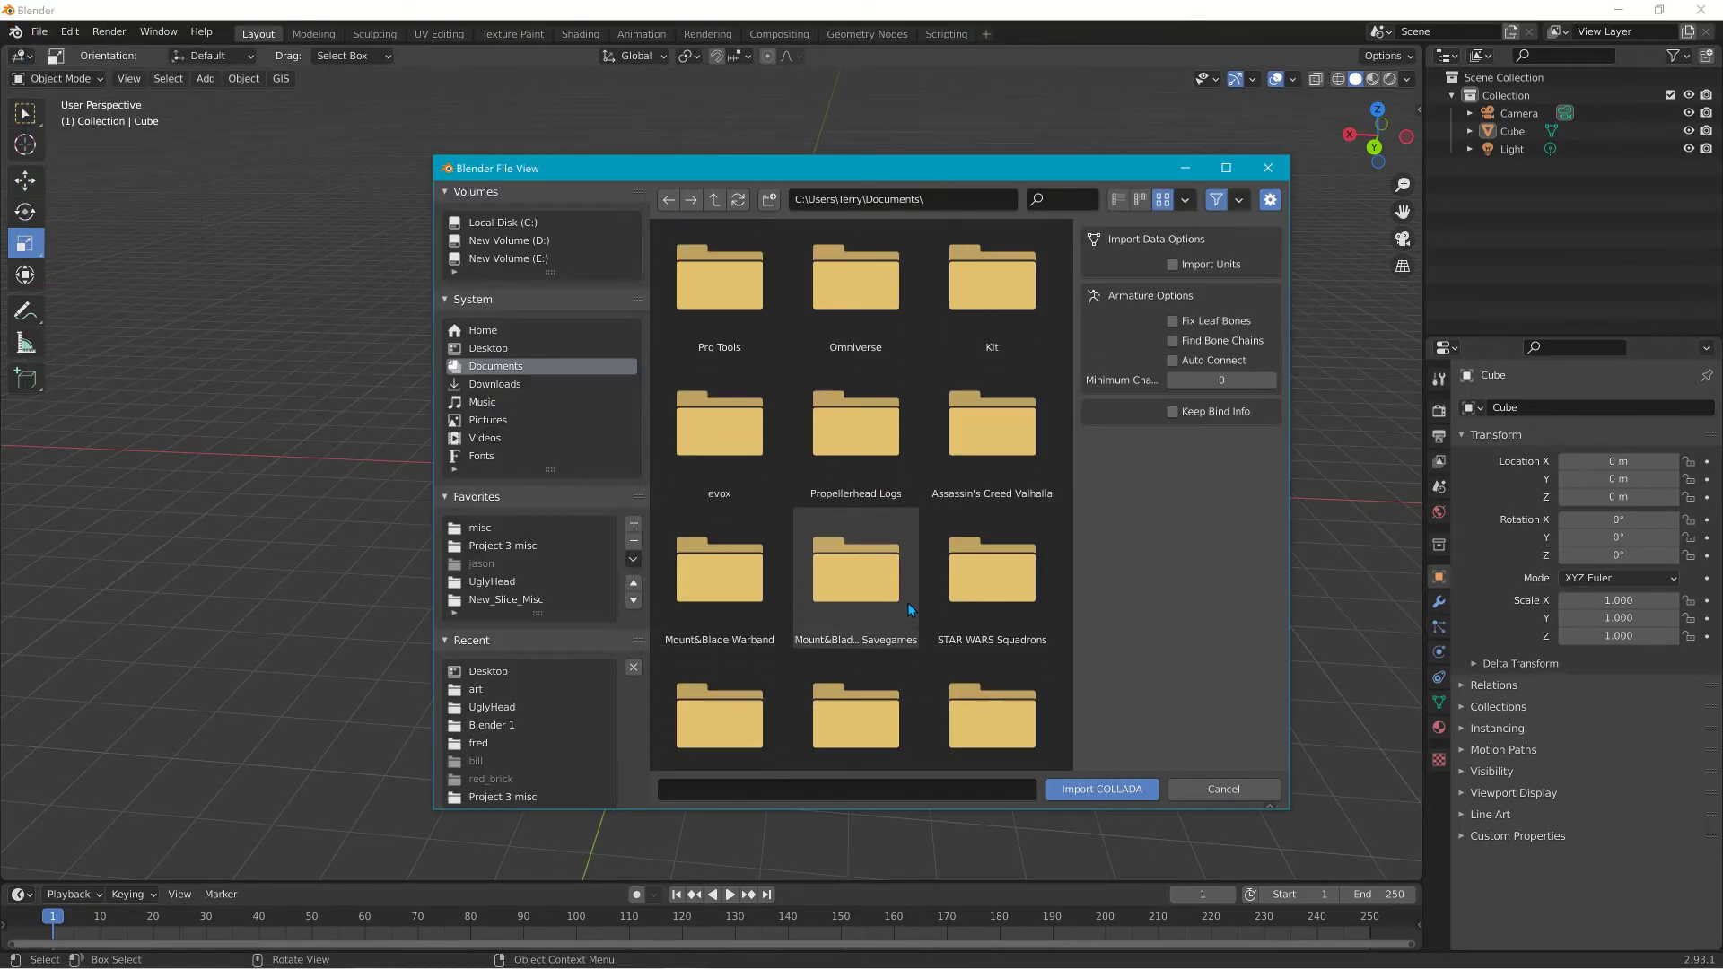
scroll(921, 606, "down", 10)
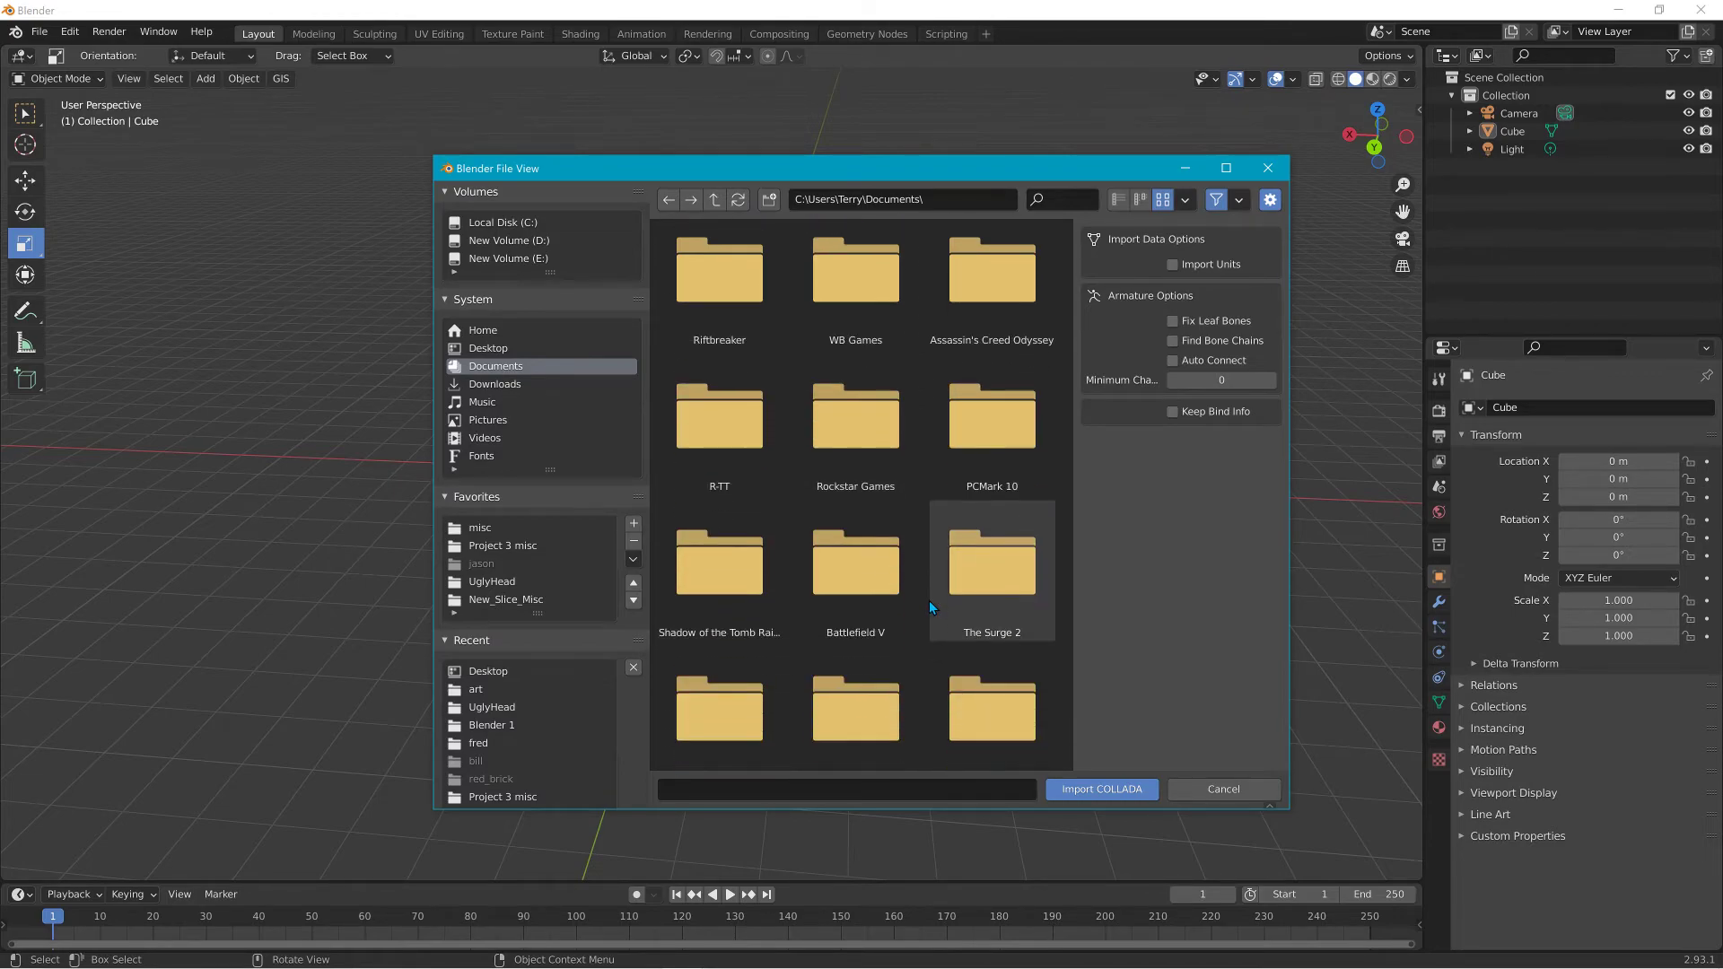
scroll(929, 601, "down", 4)
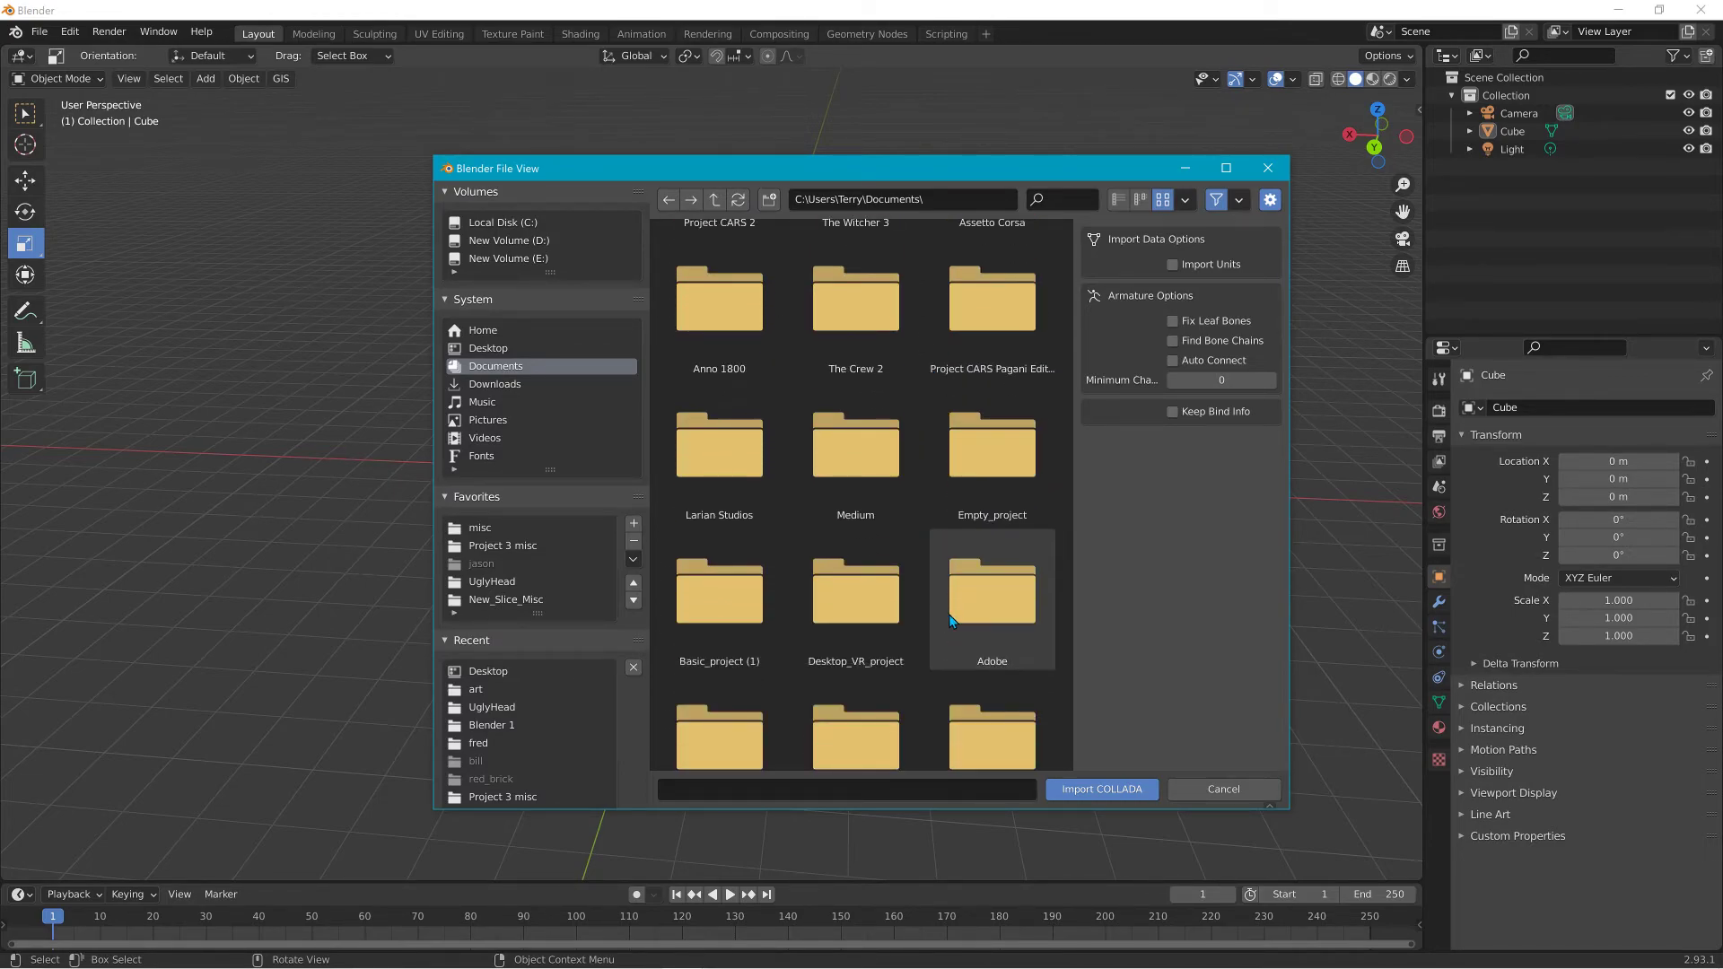
left_click(497, 676)
Import the For_Scale.dae vehicle model from the Desktop.
scroll(852, 548, "down", 5)
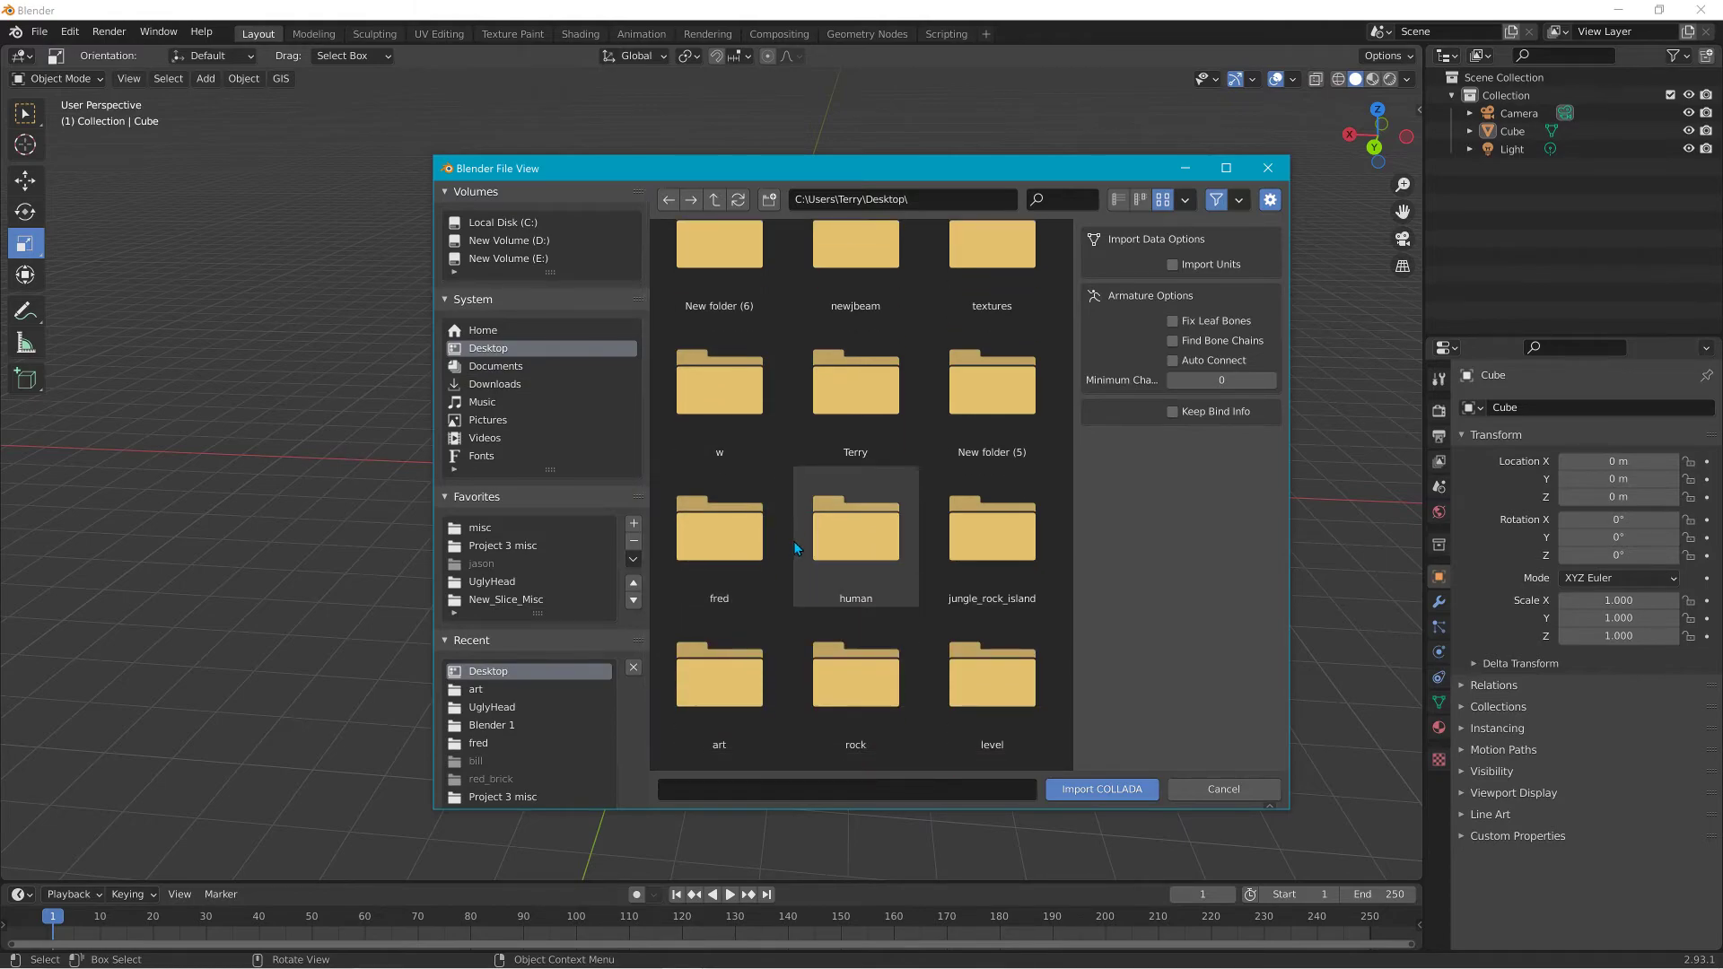
scroll(887, 551, "down", 8)
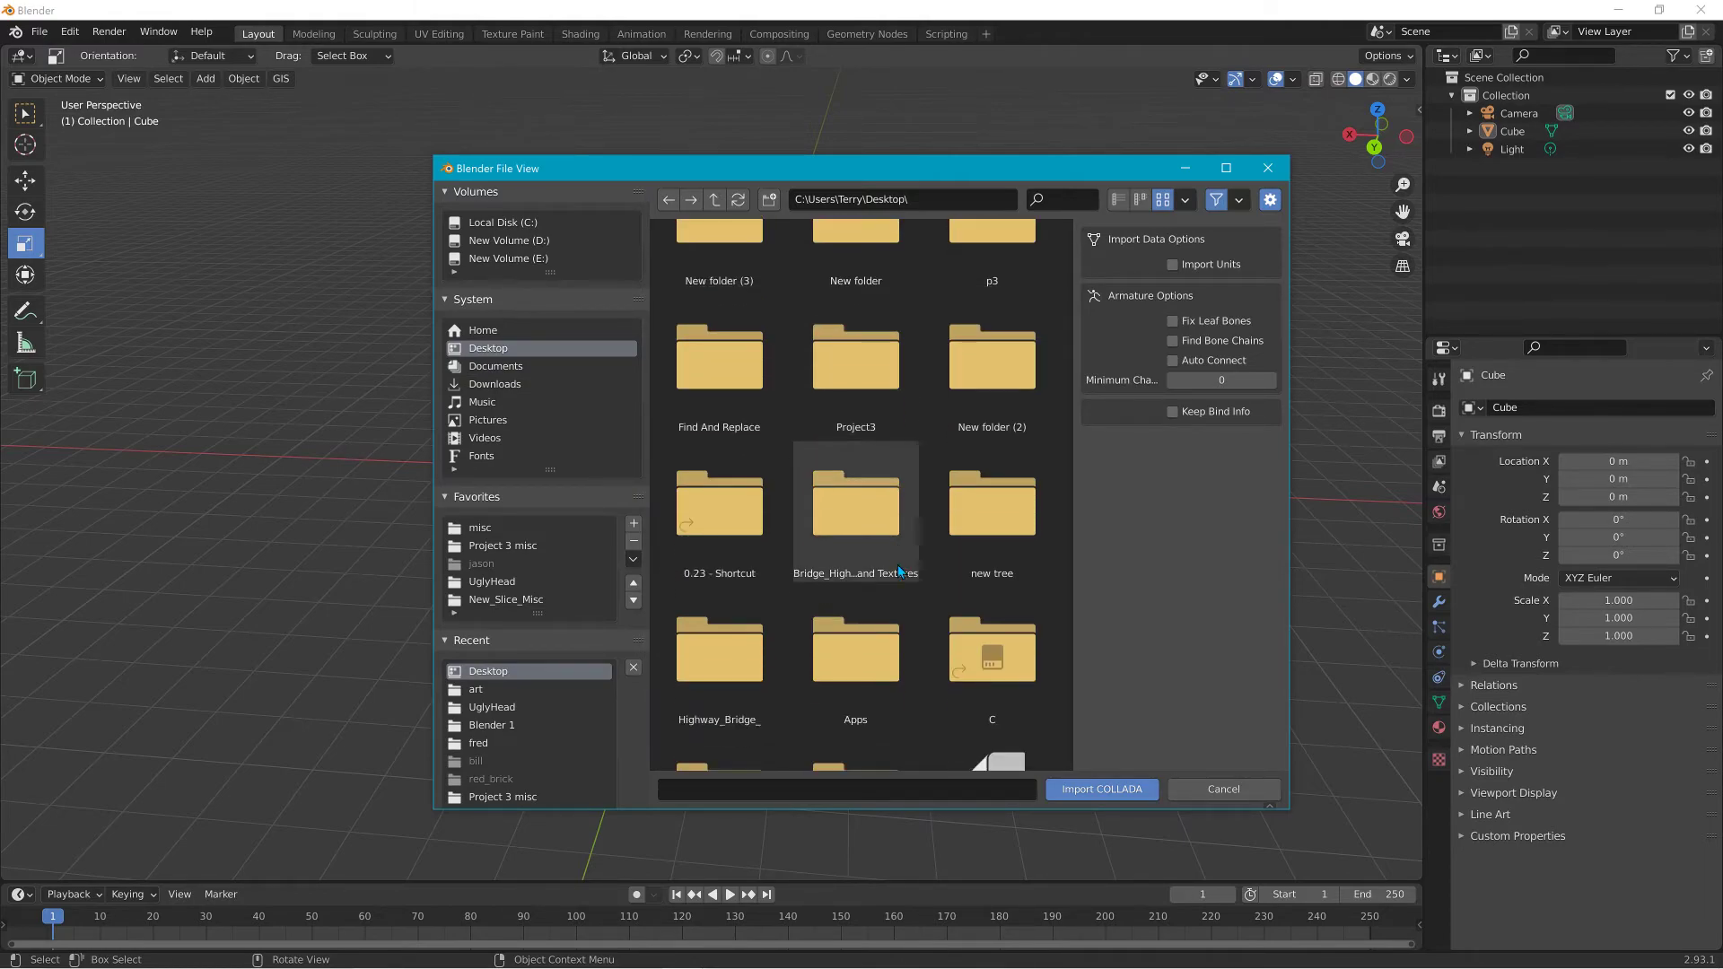
scroll(855, 711, "down", 1)
left_click(727, 696)
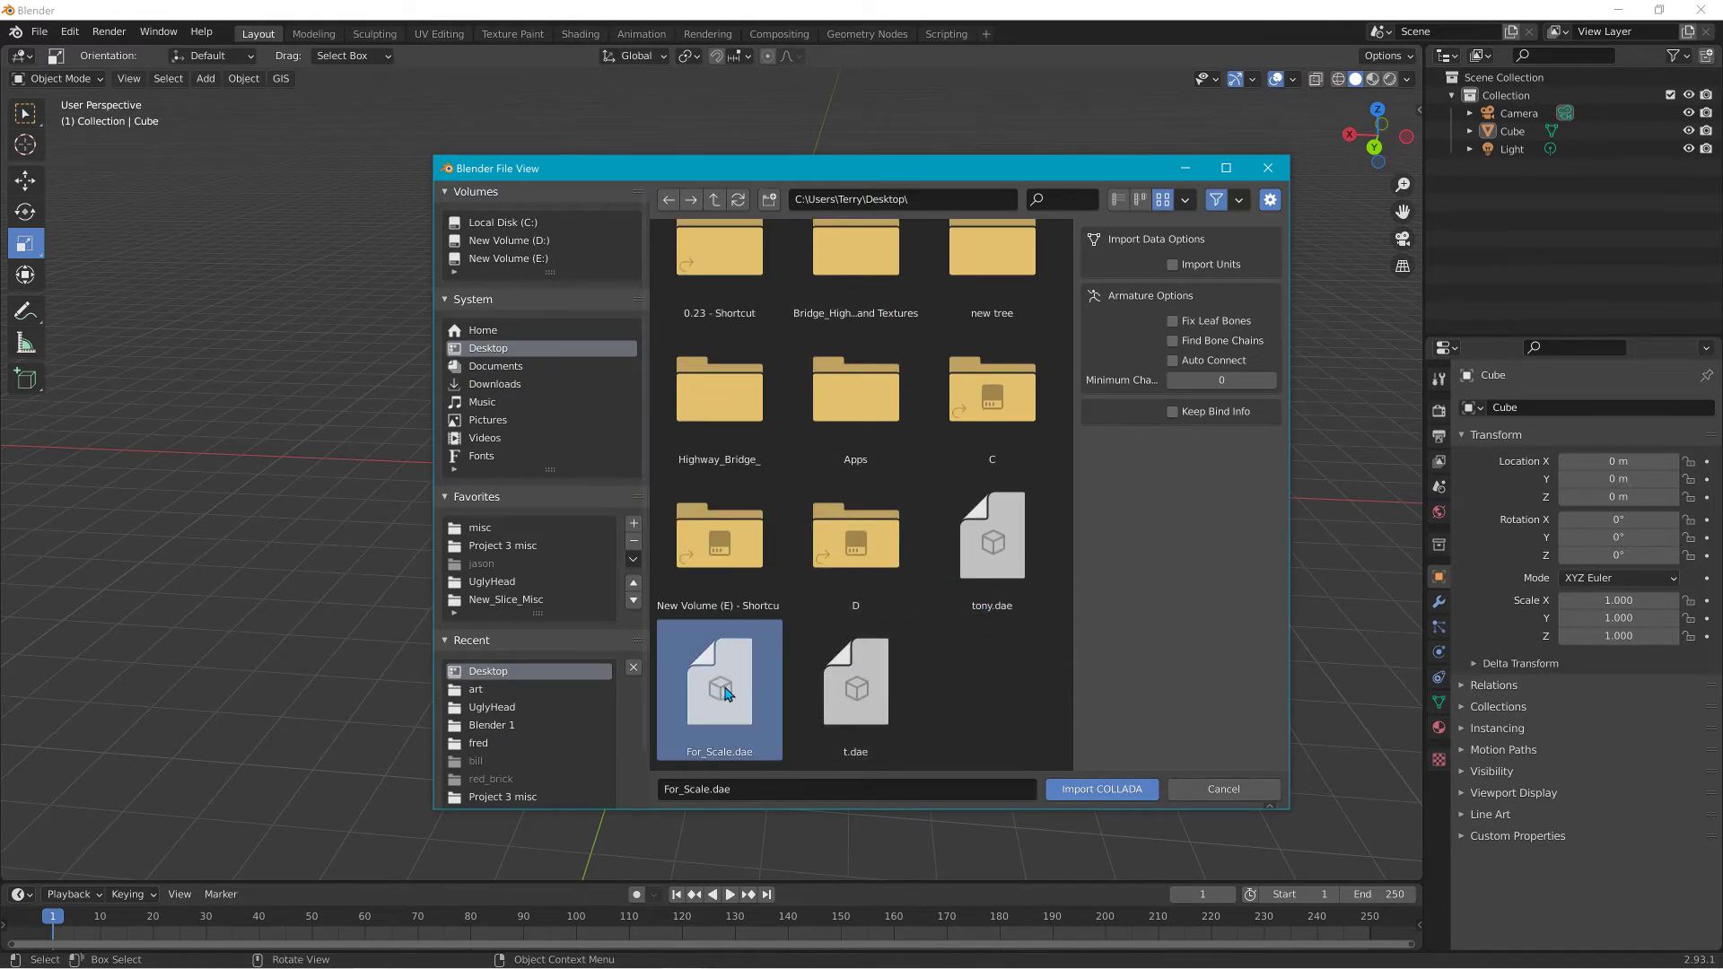
left_click(1106, 793)
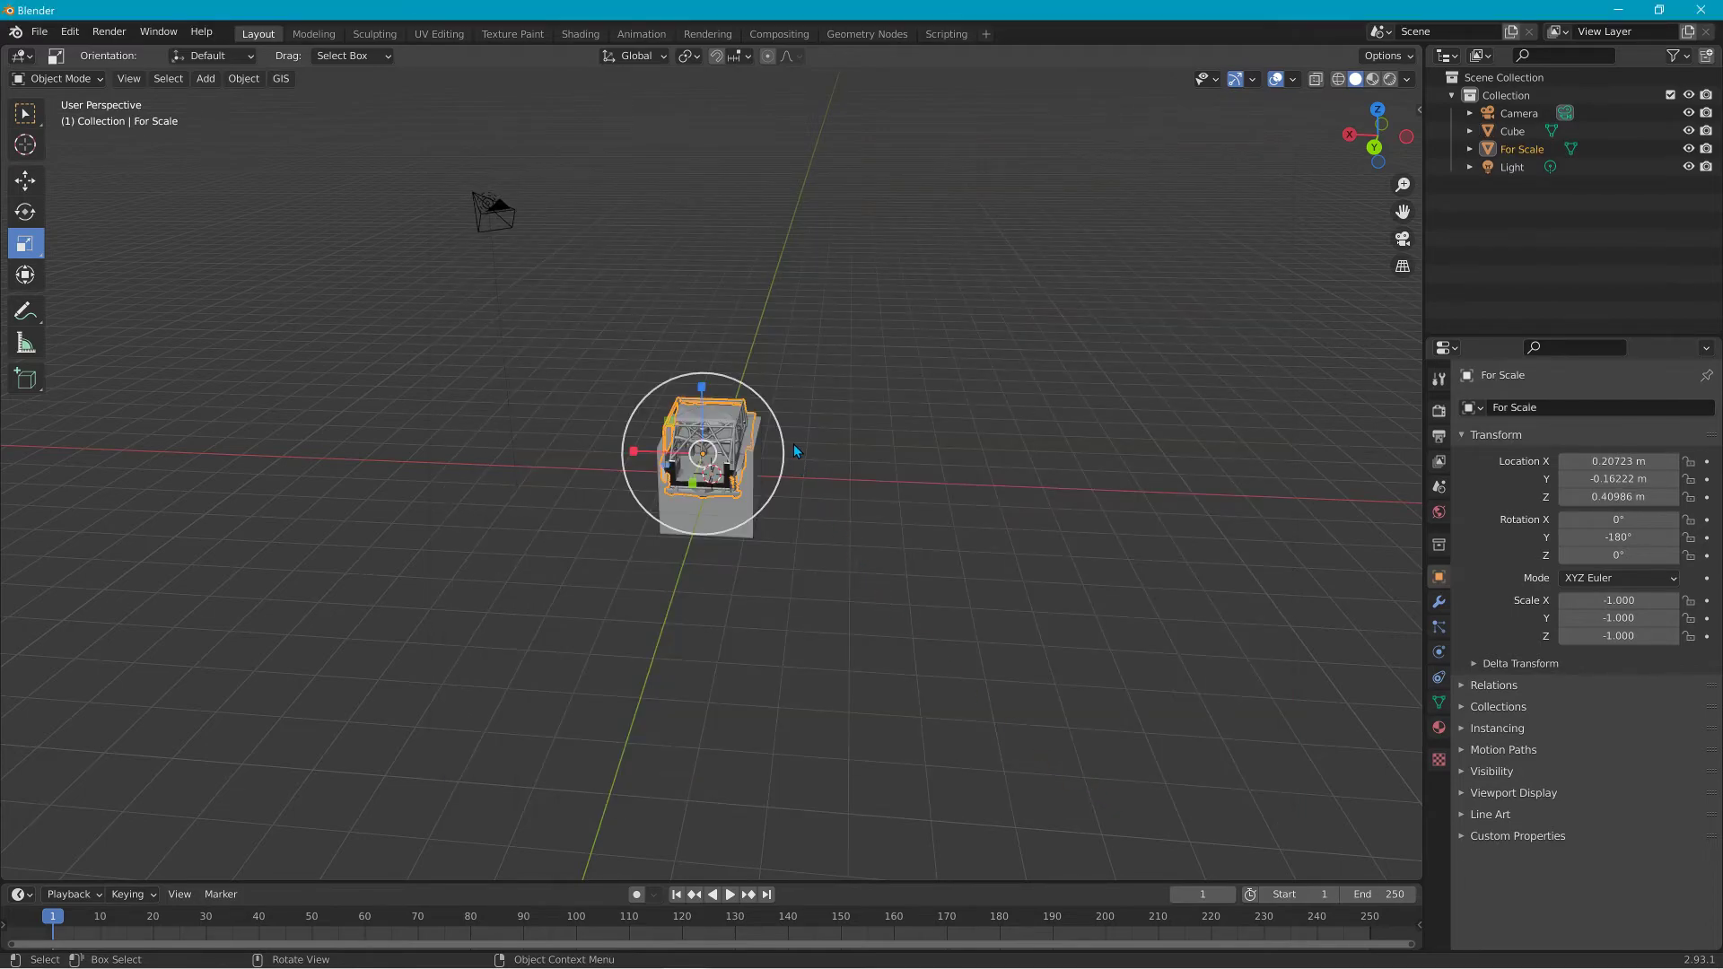
Move the imported For Scale vehicle along the X axis until it stands well clear of the cube.
scroll(793, 443, "up", 6)
middle_click_drag(795, 447, 1197, 456)
scroll(1197, 456, "down", 3)
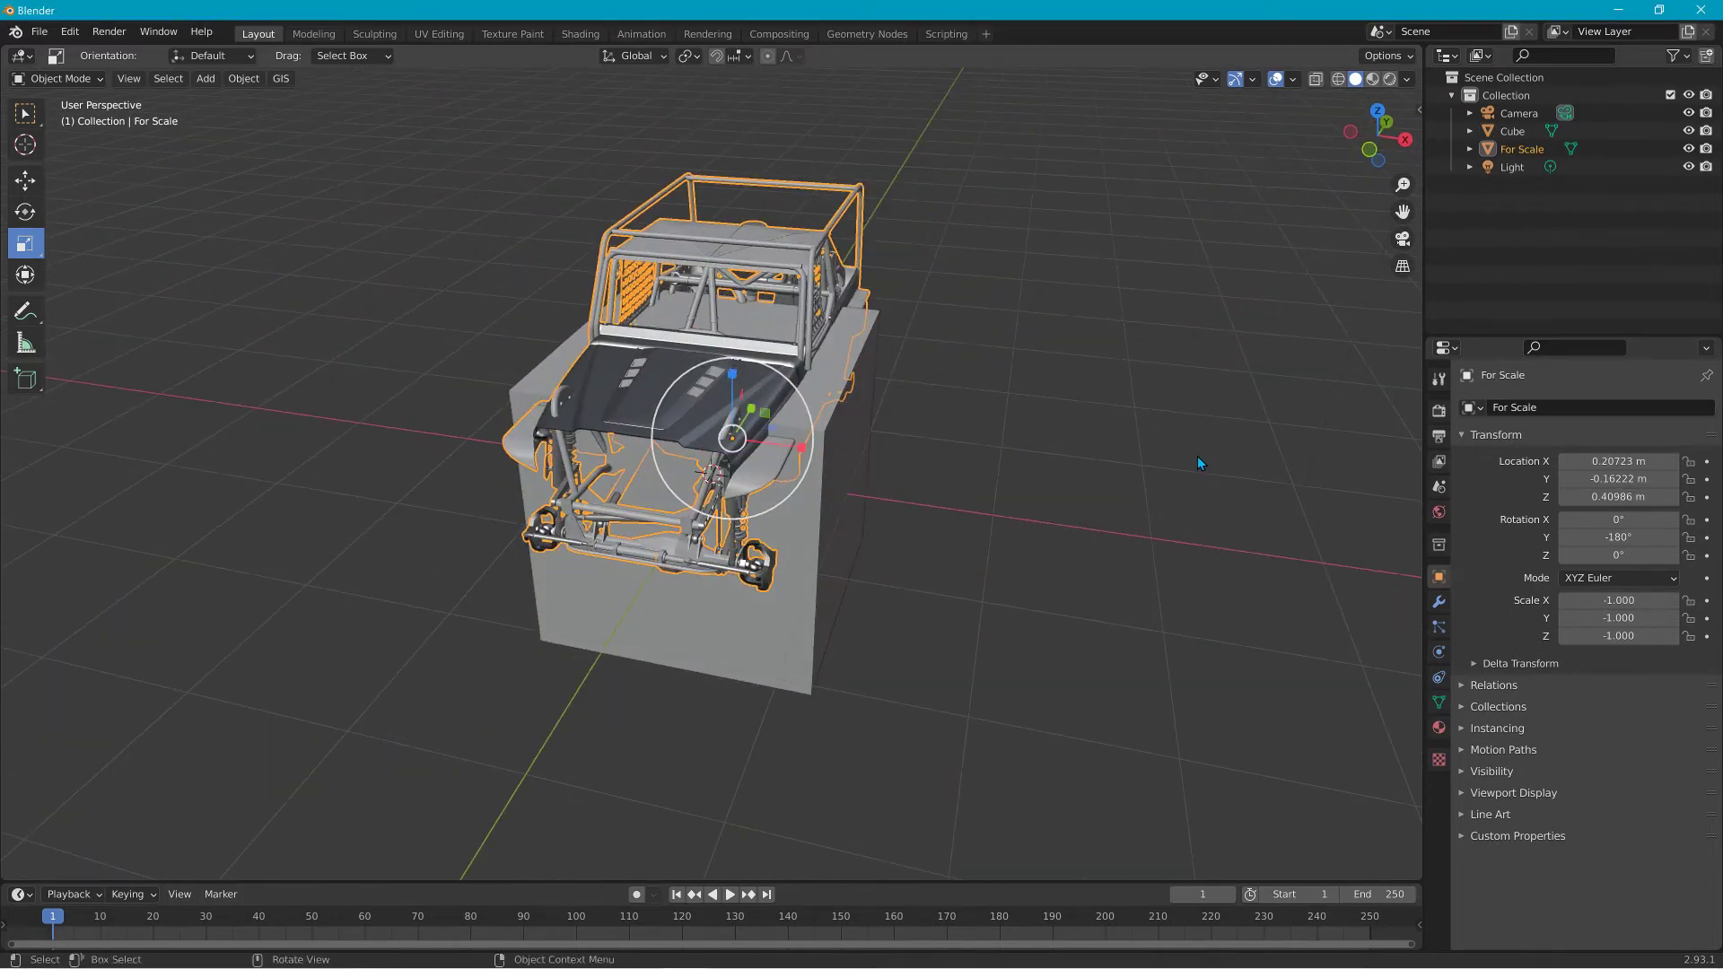
left_click(746, 592)
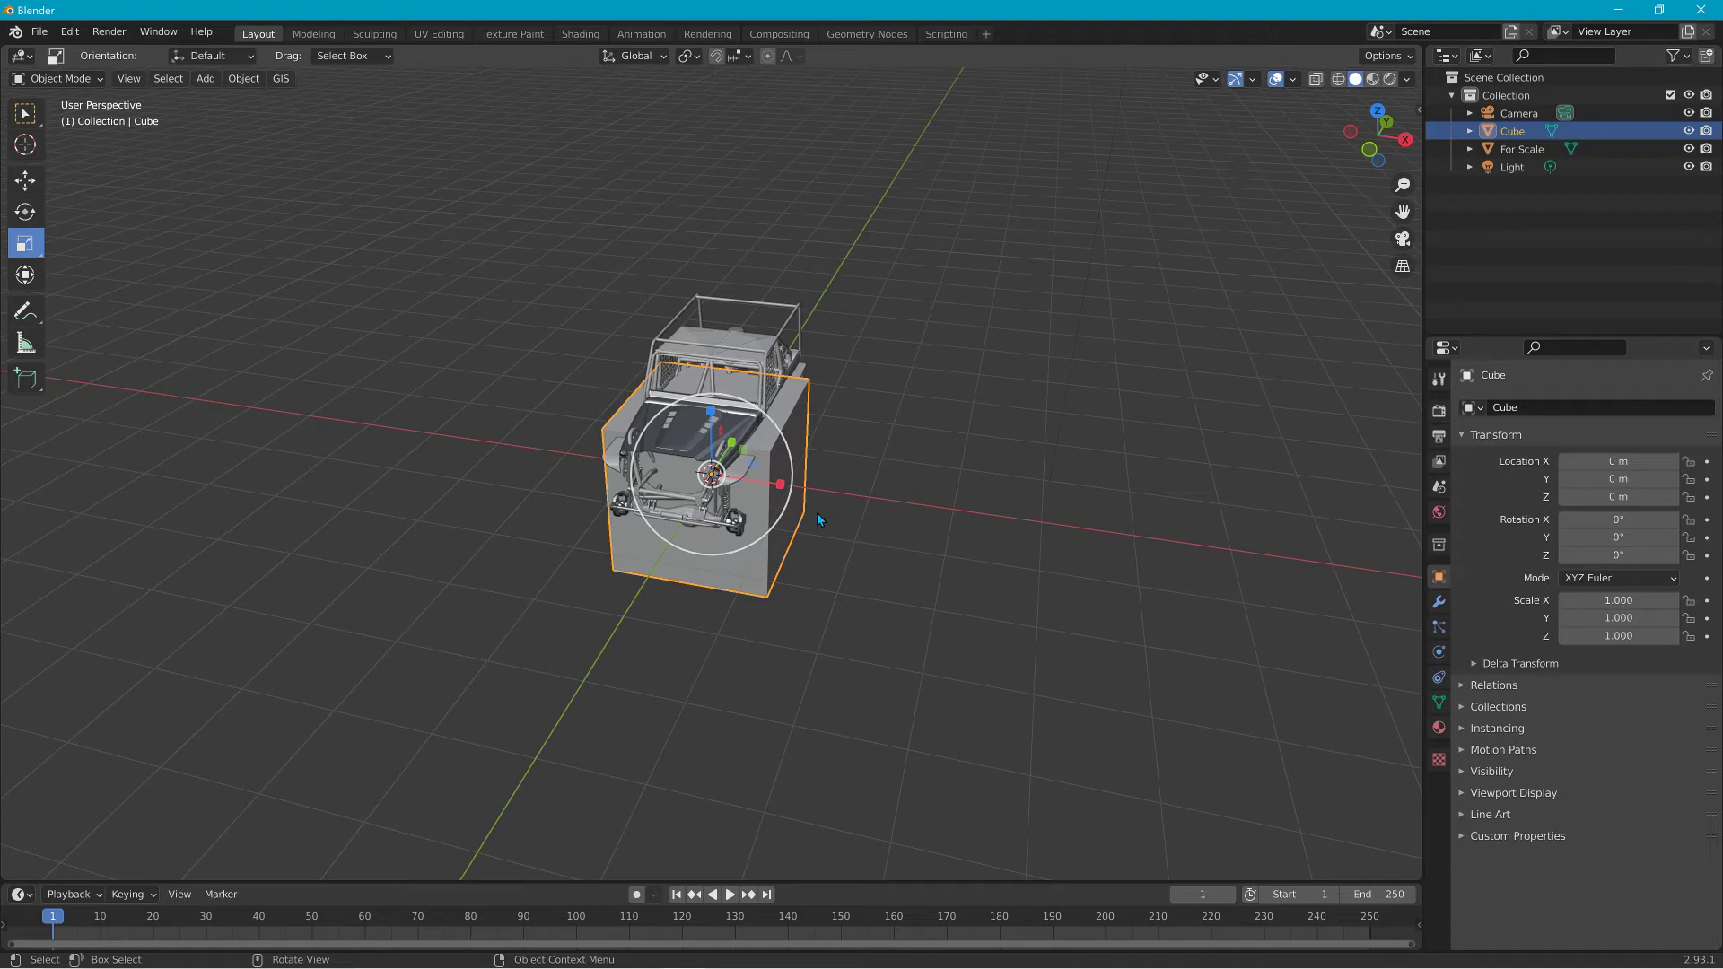
left_click(791, 410)
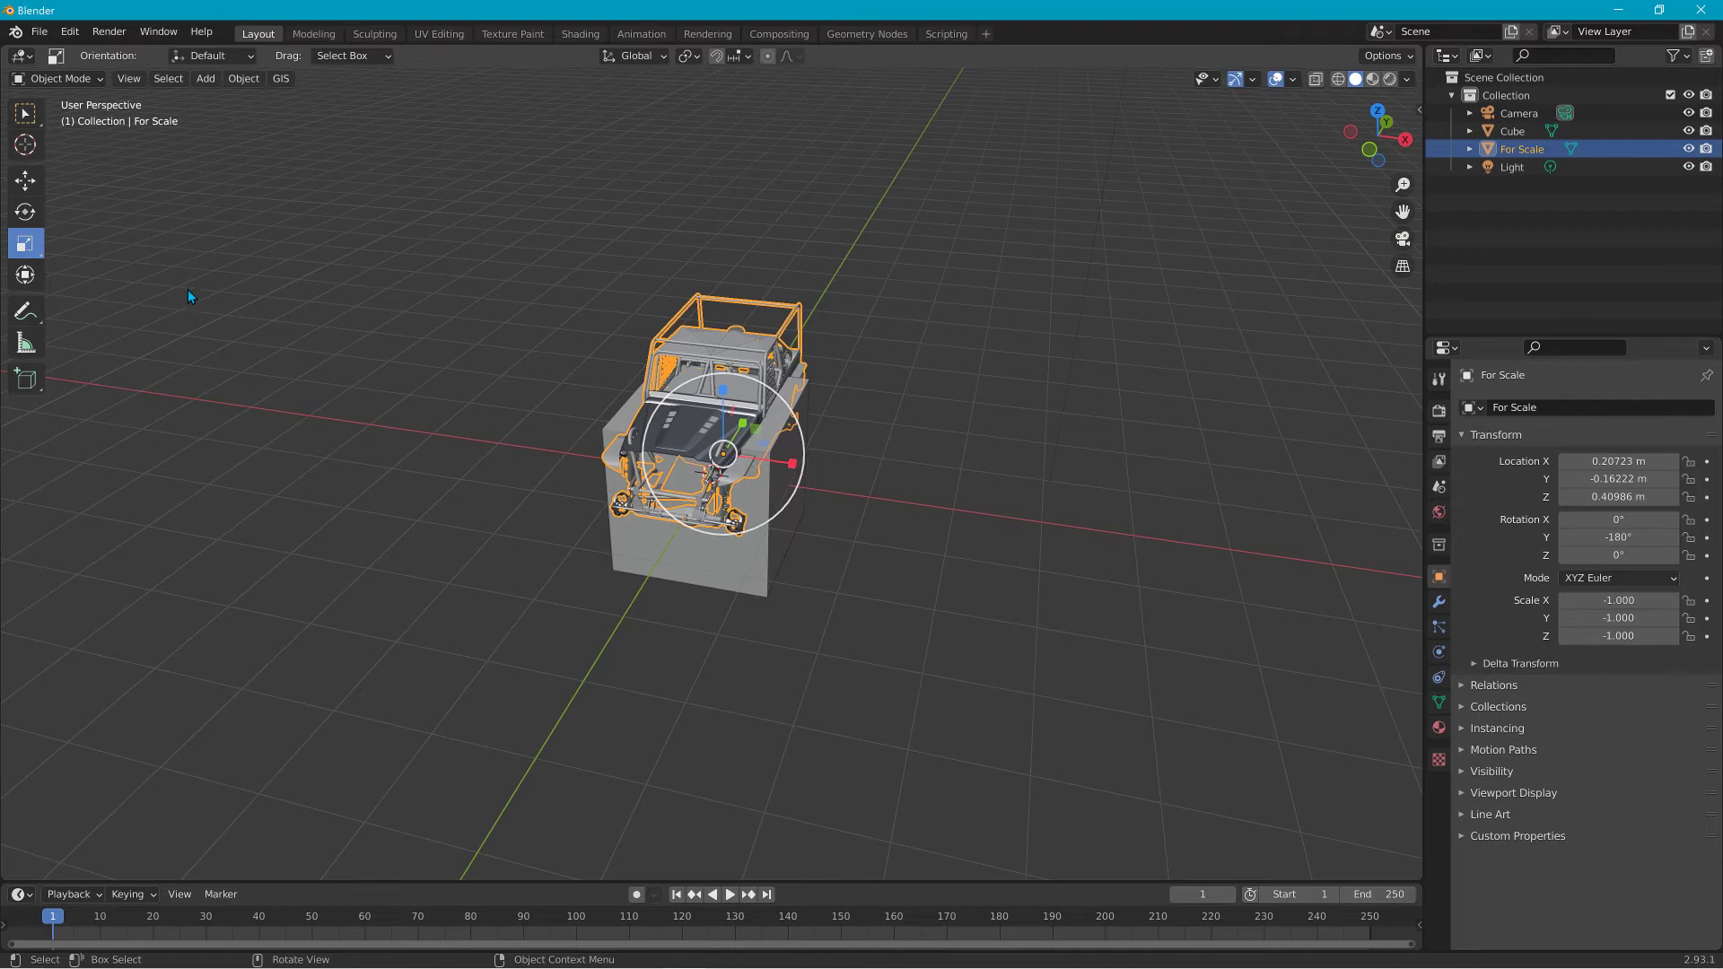
left_click(25, 180)
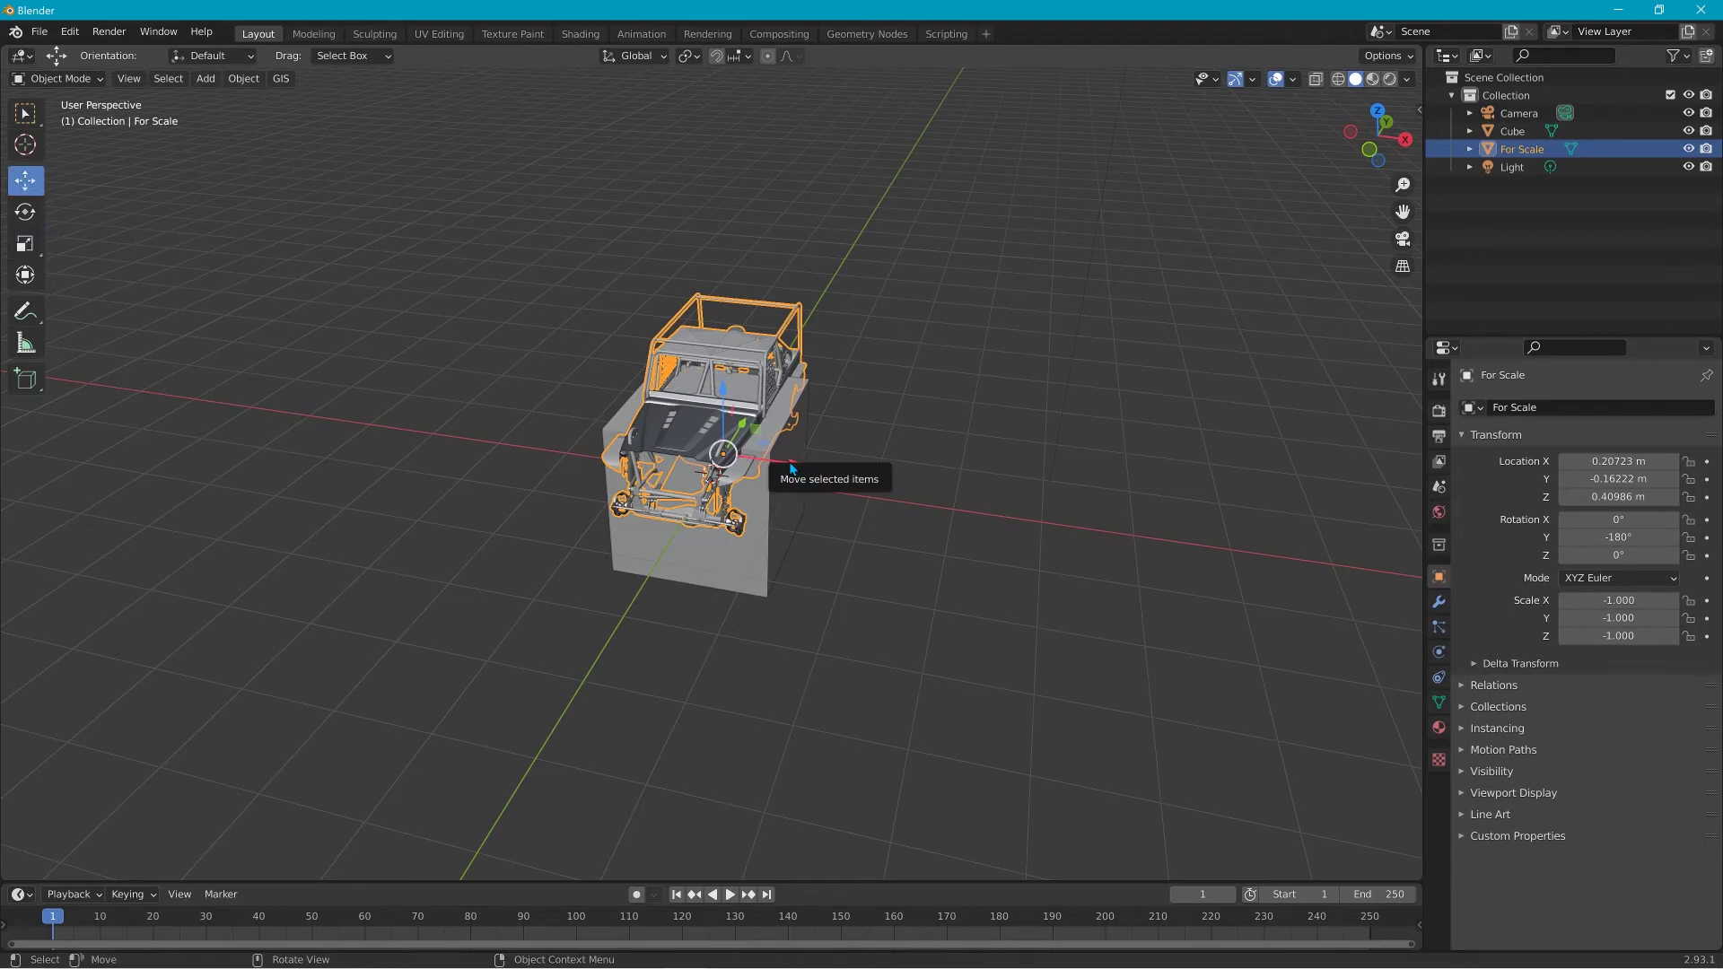
left_click_drag(790, 464, 334, 401)
middle_click_drag(422, 416, 502, 427)
Flatten the cube into a thin slab by scaling it along Z to about 0.043.
left_click(669, 476)
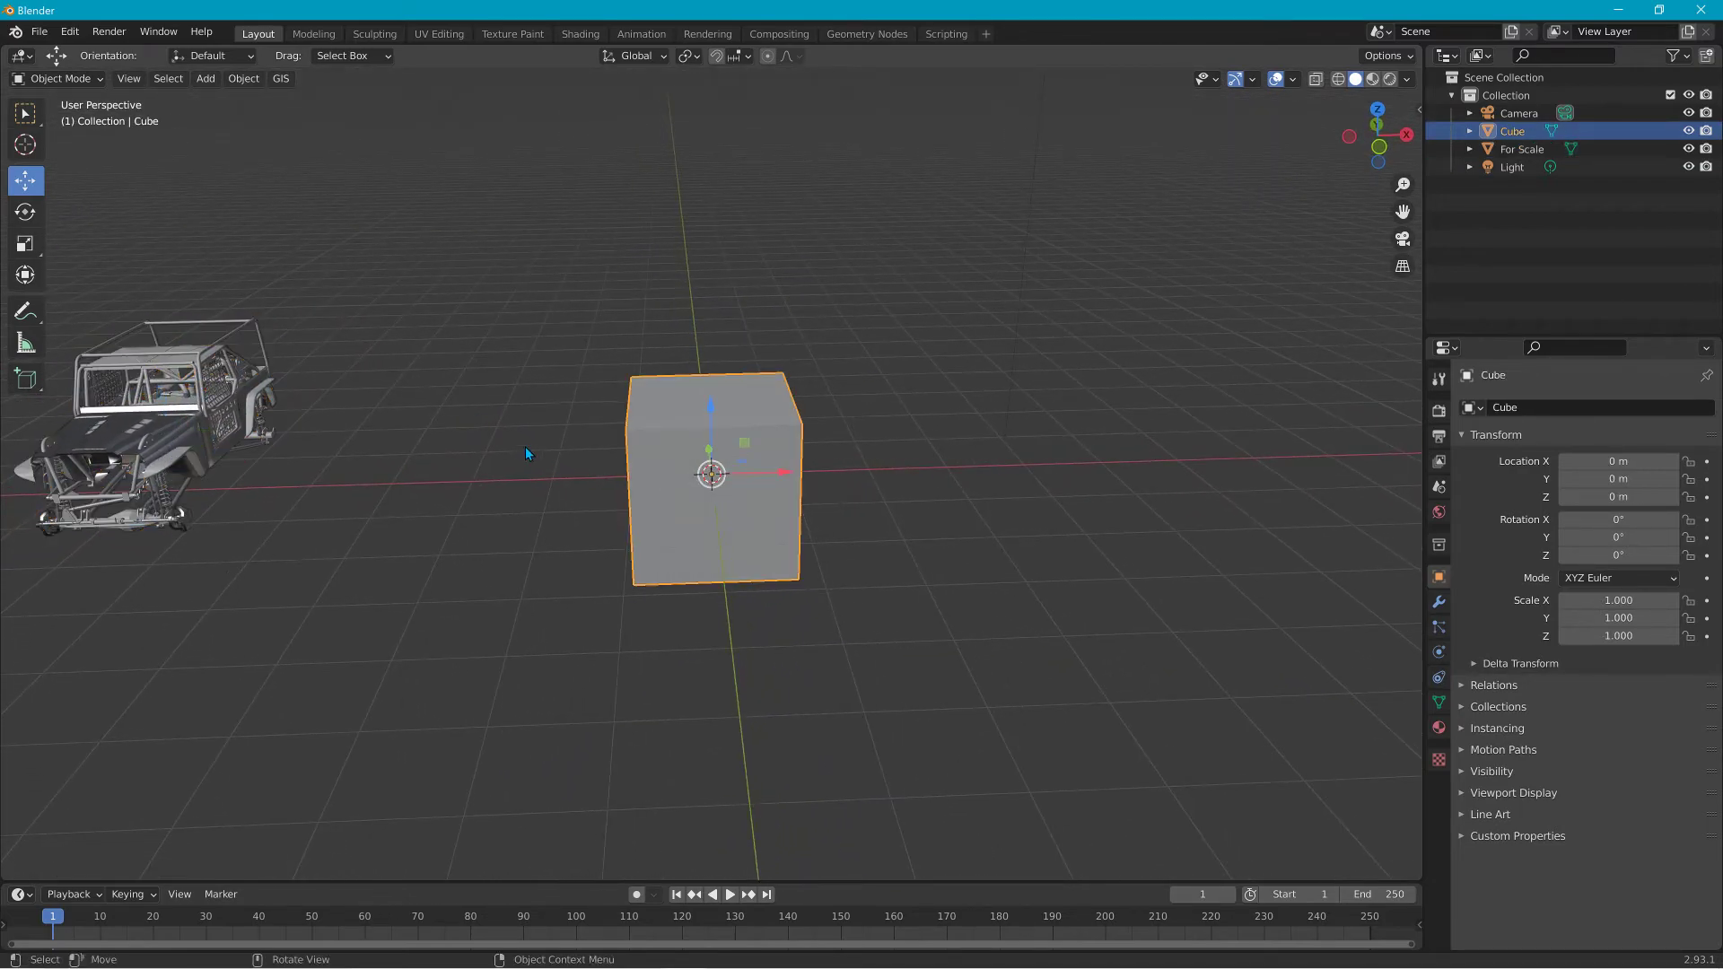
left_click(25, 243)
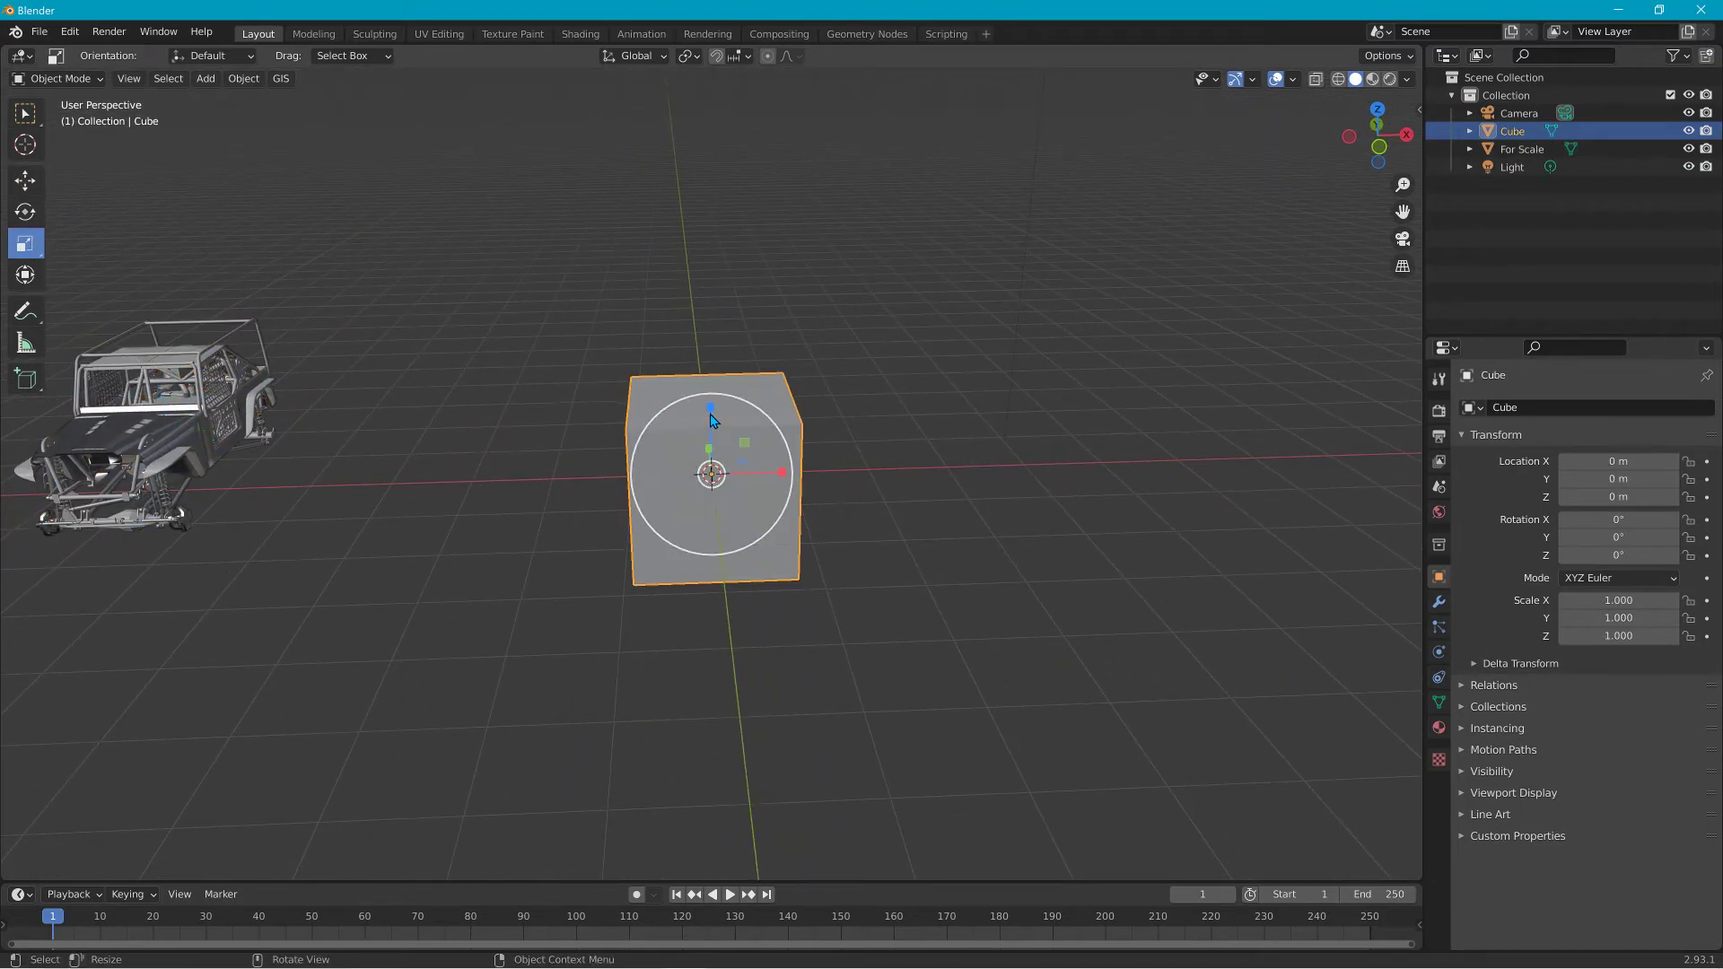
left_click_drag(716, 415, 713, 472)
Widen the flattened cube by scaling it along X to about 4.856.
middle_click_drag(713, 472, 512, 458)
scroll(696, 489, "up", 3)
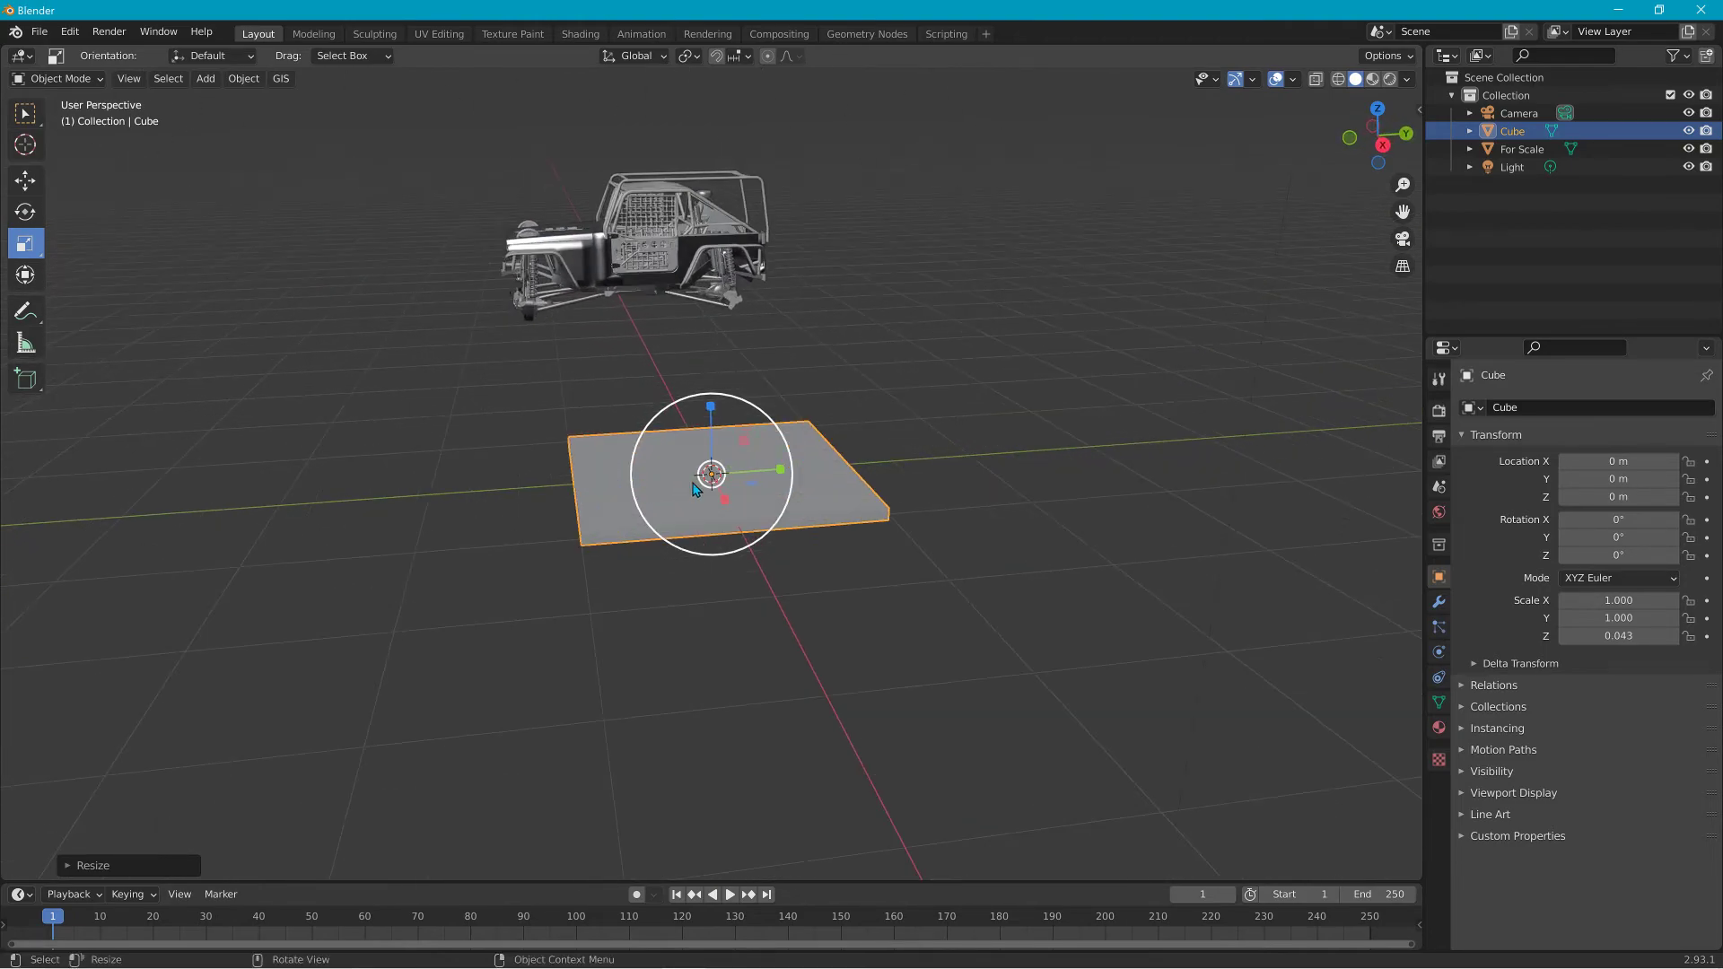
mouse_move(777, 486)
middle_mouse_down()
mouse_move(858, 499)
mouse_move(796, 476)
middle_mouse_up()
left_click_drag(795, 477, 1079, 482)
Stretch the slab into a long road-like strip by scaling it along Y to about 197.567.
middle_click_drag(1155, 446, 914, 475)
scroll(882, 486, "down", 8)
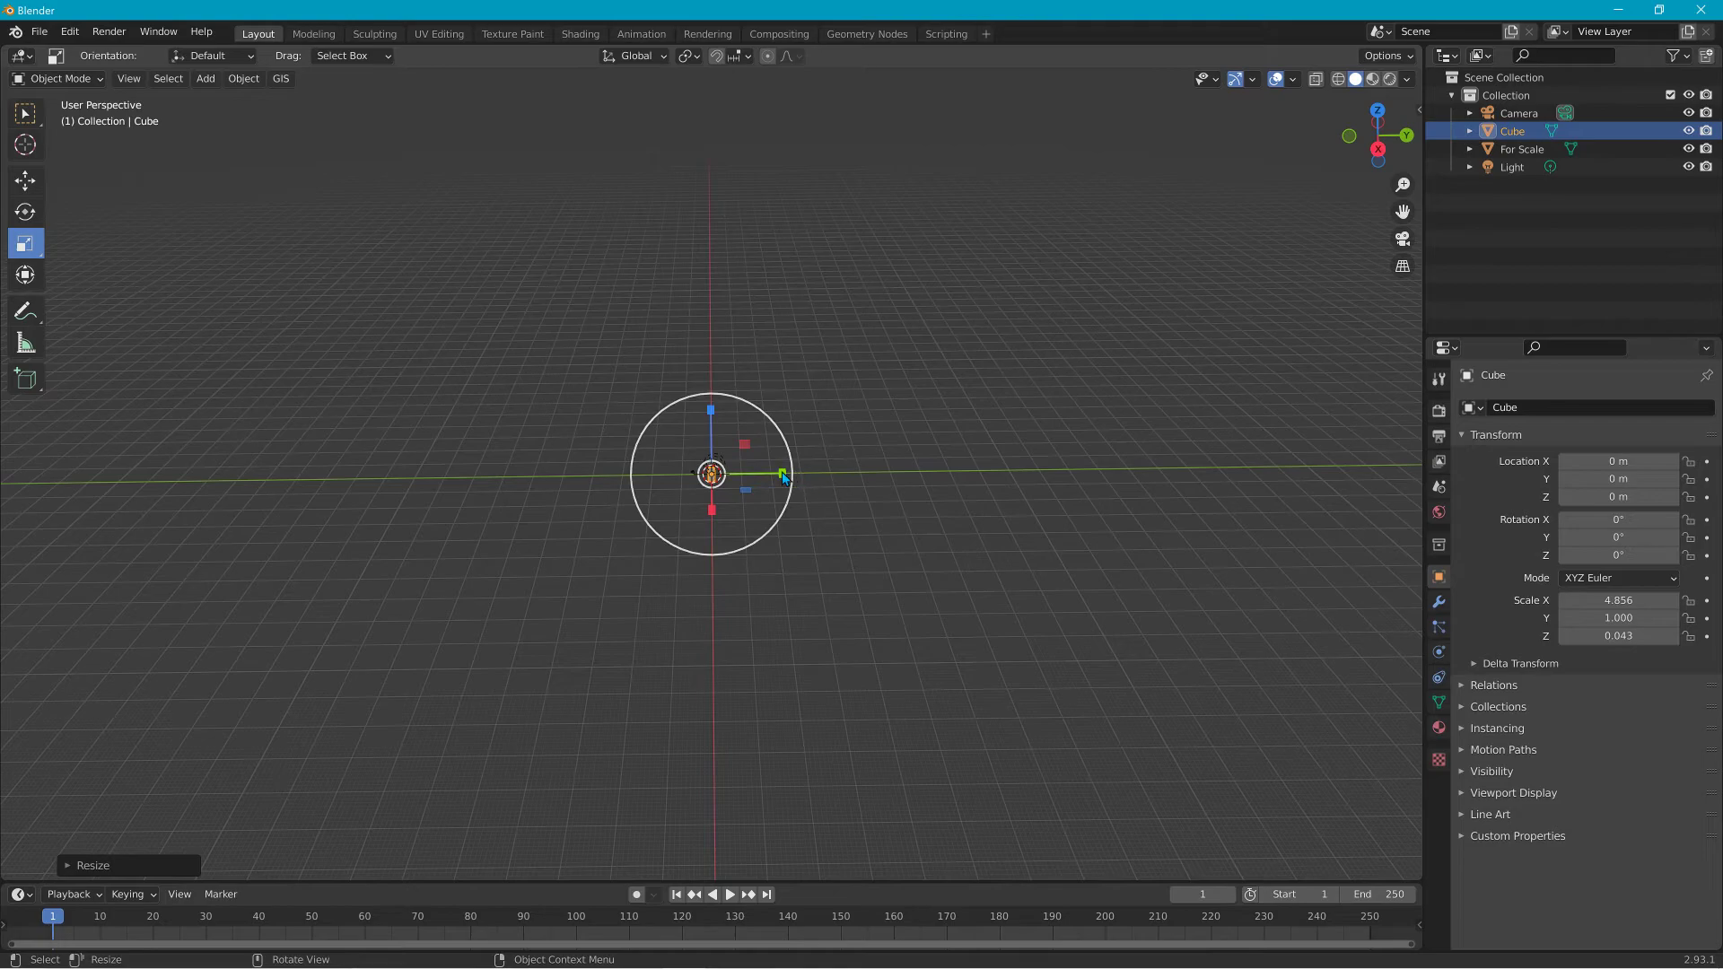
left_click_drag(784, 474, 1399, 250)
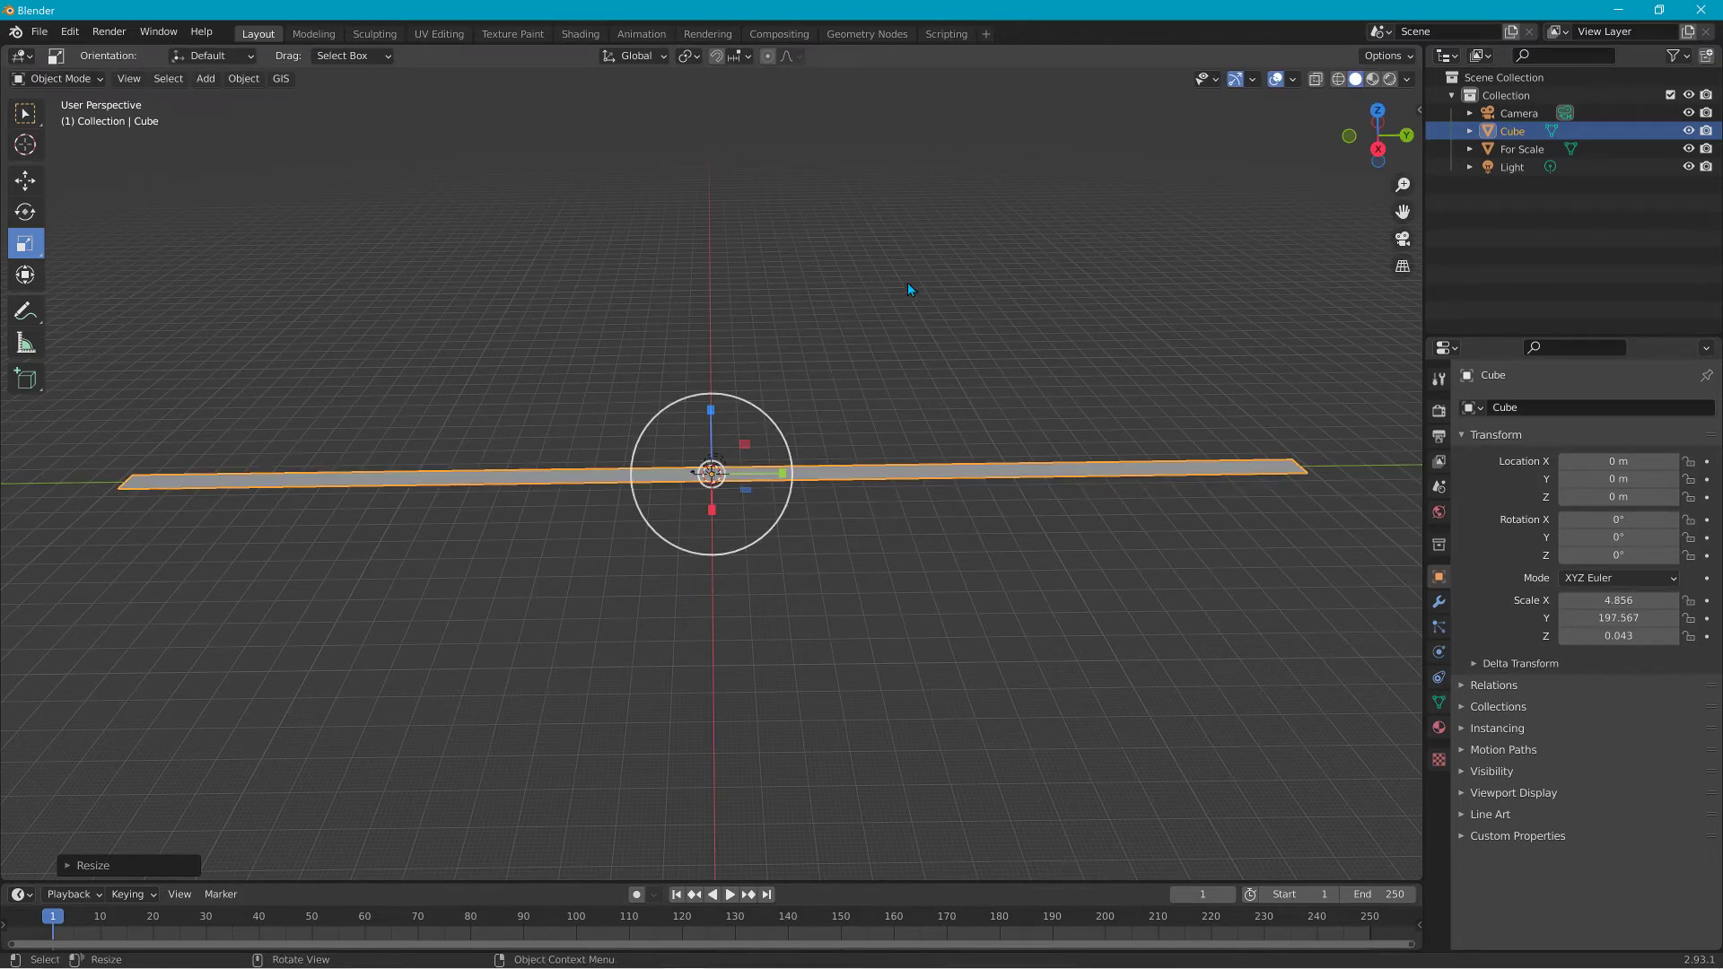
Select the long strip and enter Edit Mode on its mesh.
scroll(429, 357, "up", 9)
middle_click_drag(366, 366, 281, 340)
left_click(366, 370)
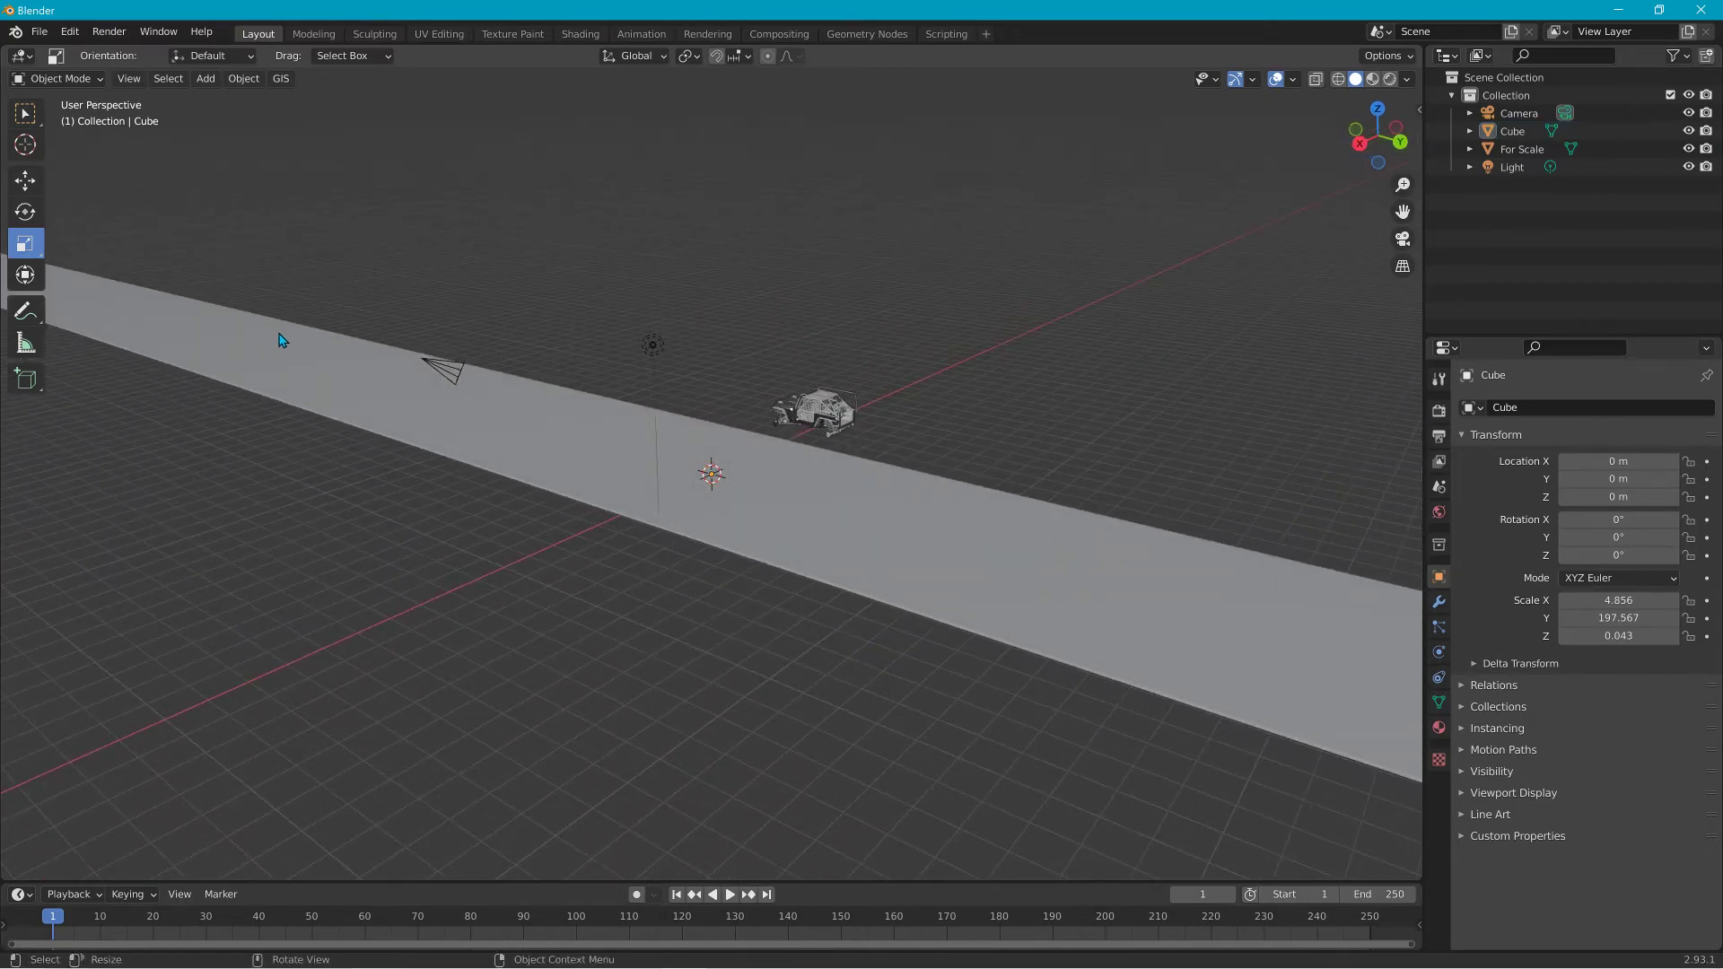
left_click(321, 366)
left_click(83, 77)
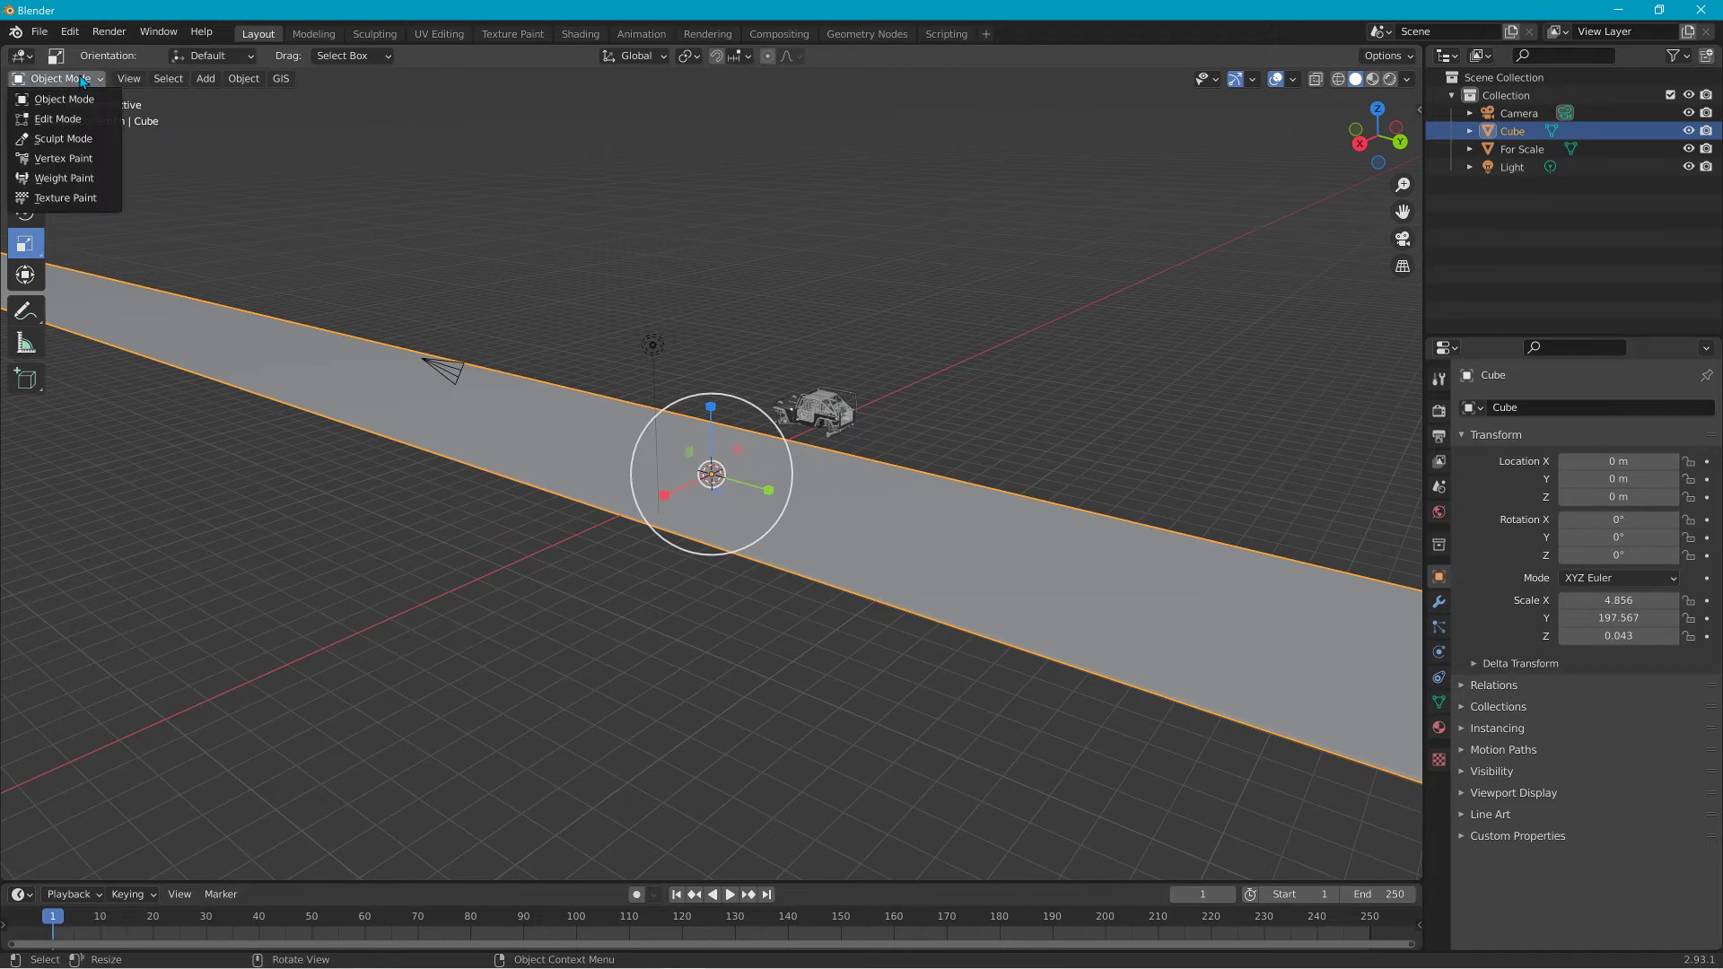
left_click(70, 121)
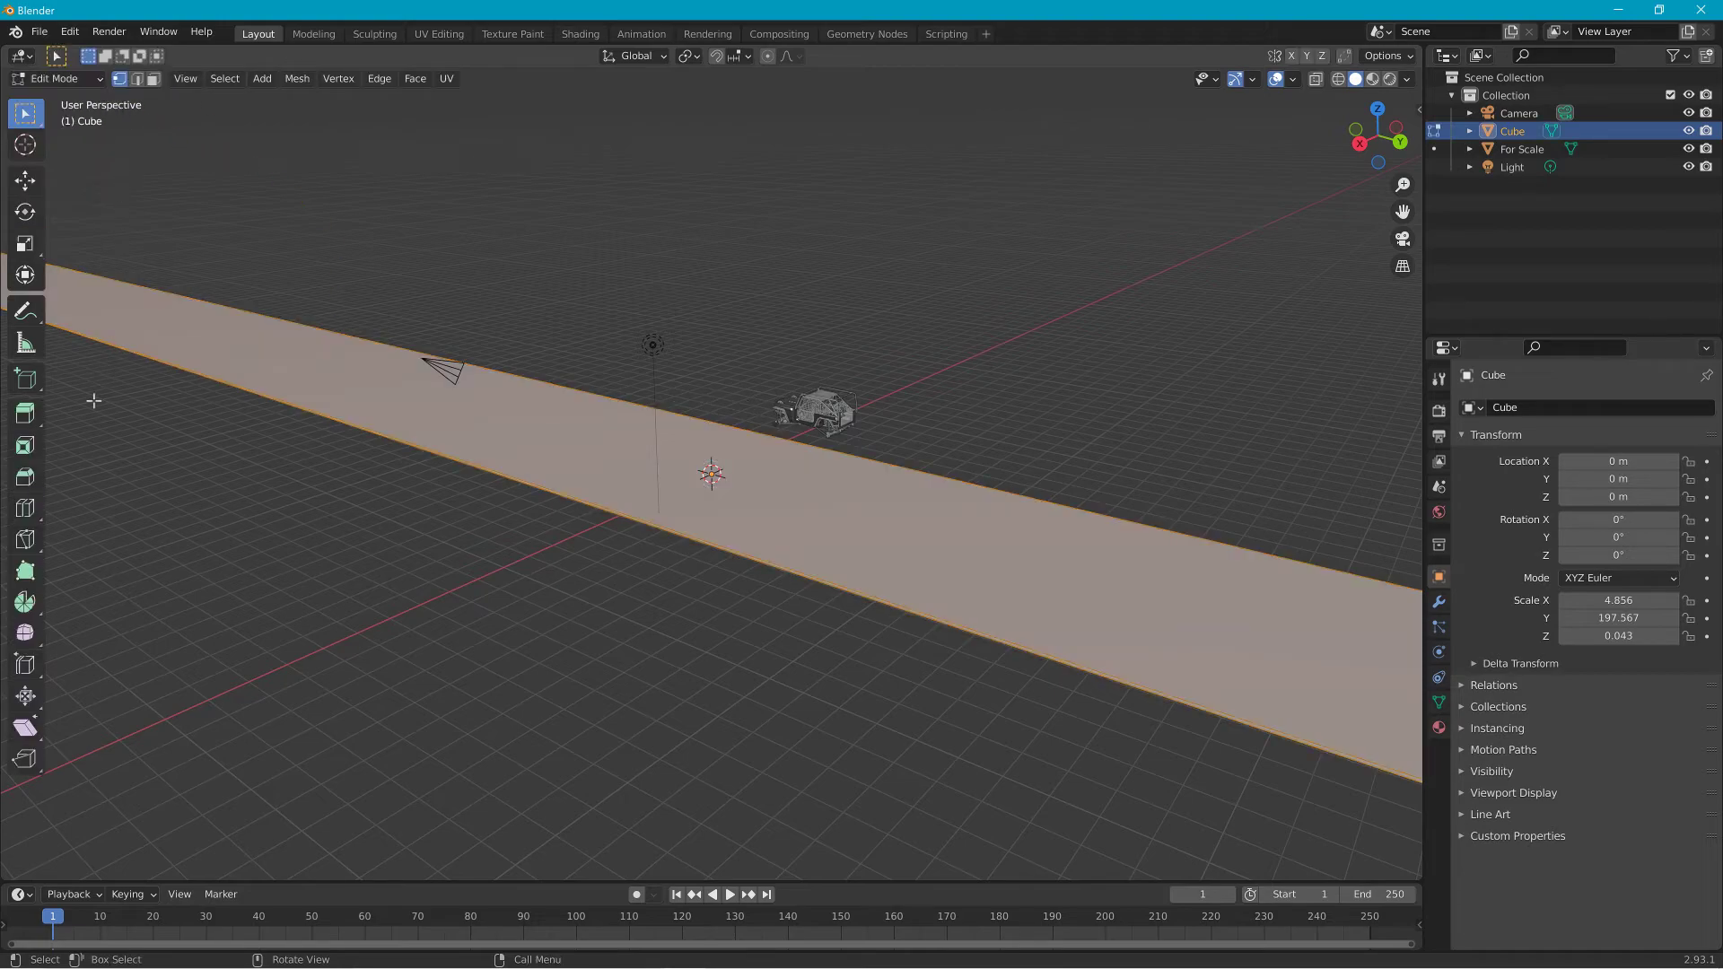
Add loop cuts across the strip along its full length, with the number of cuts set to 400.
left_click(28, 508)
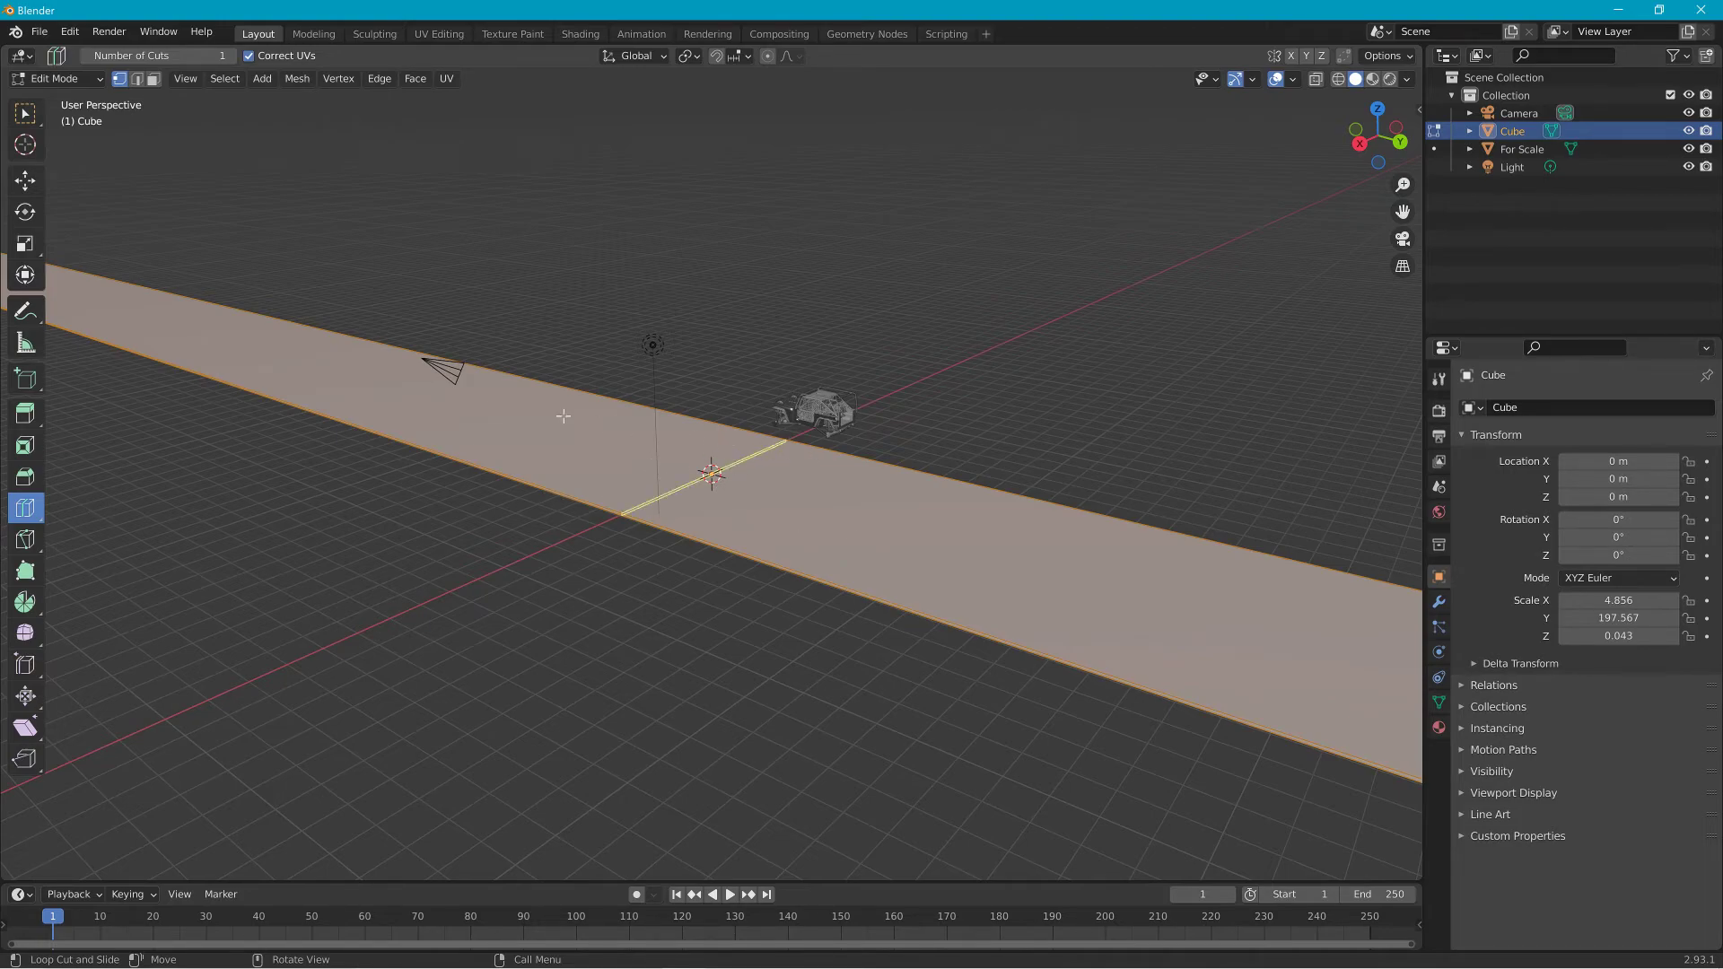
left_click(777, 460)
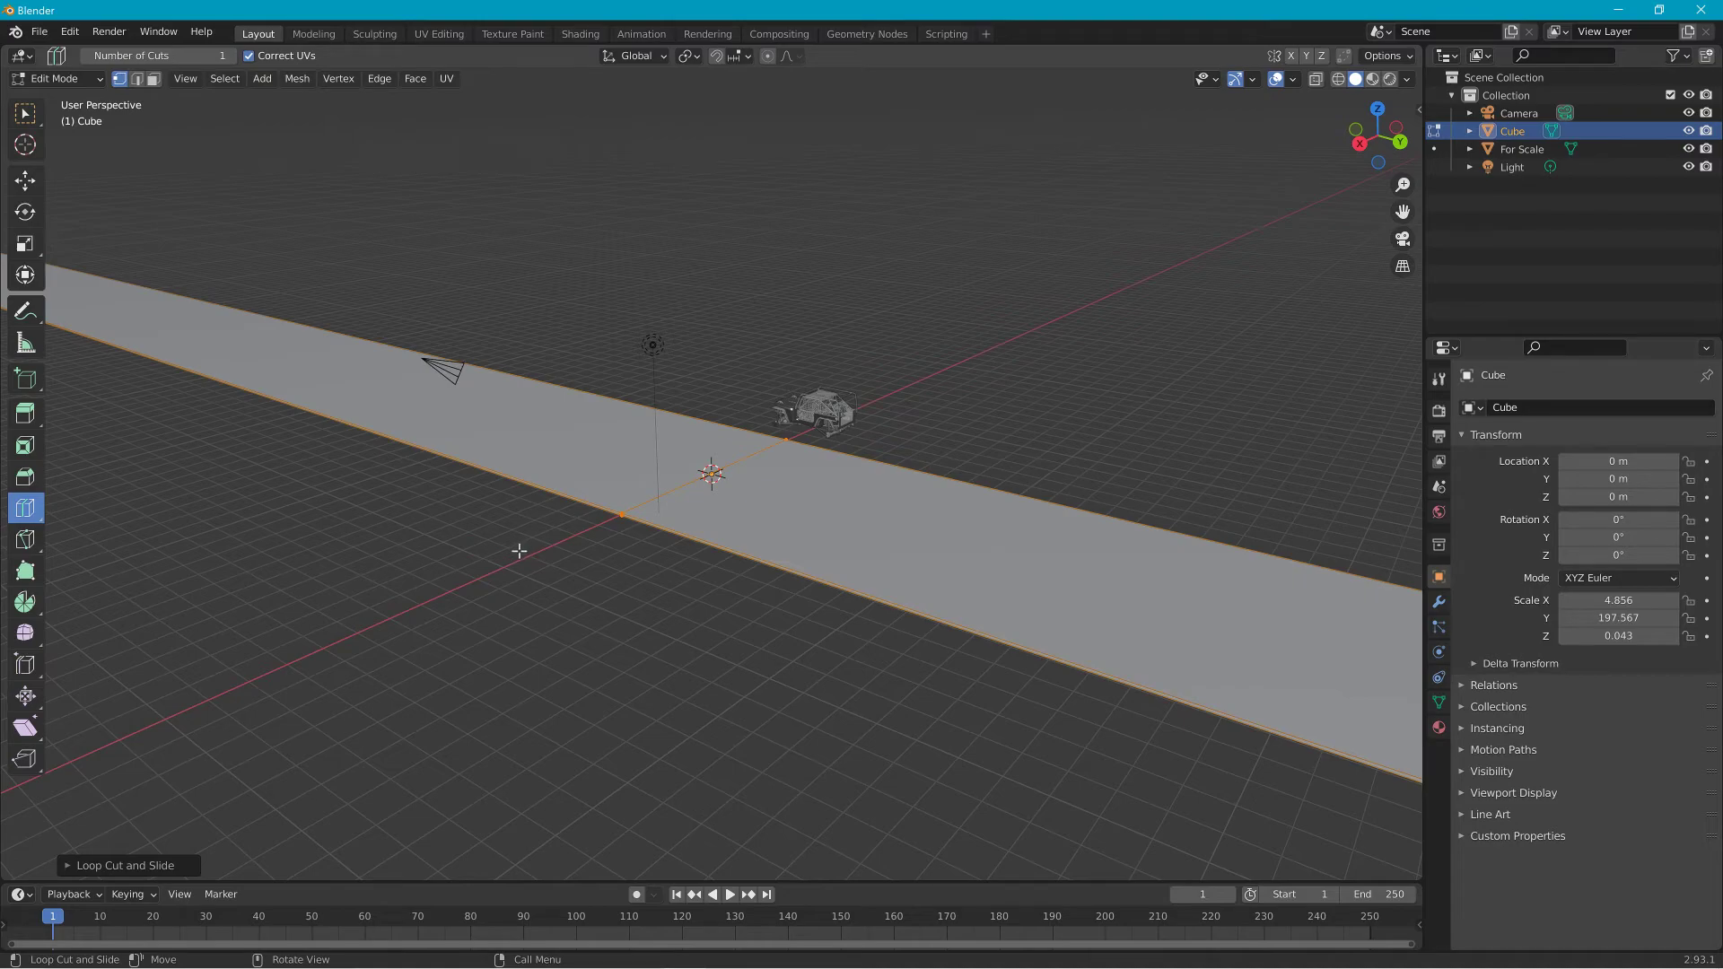
left_click(67, 864)
left_click(227, 723)
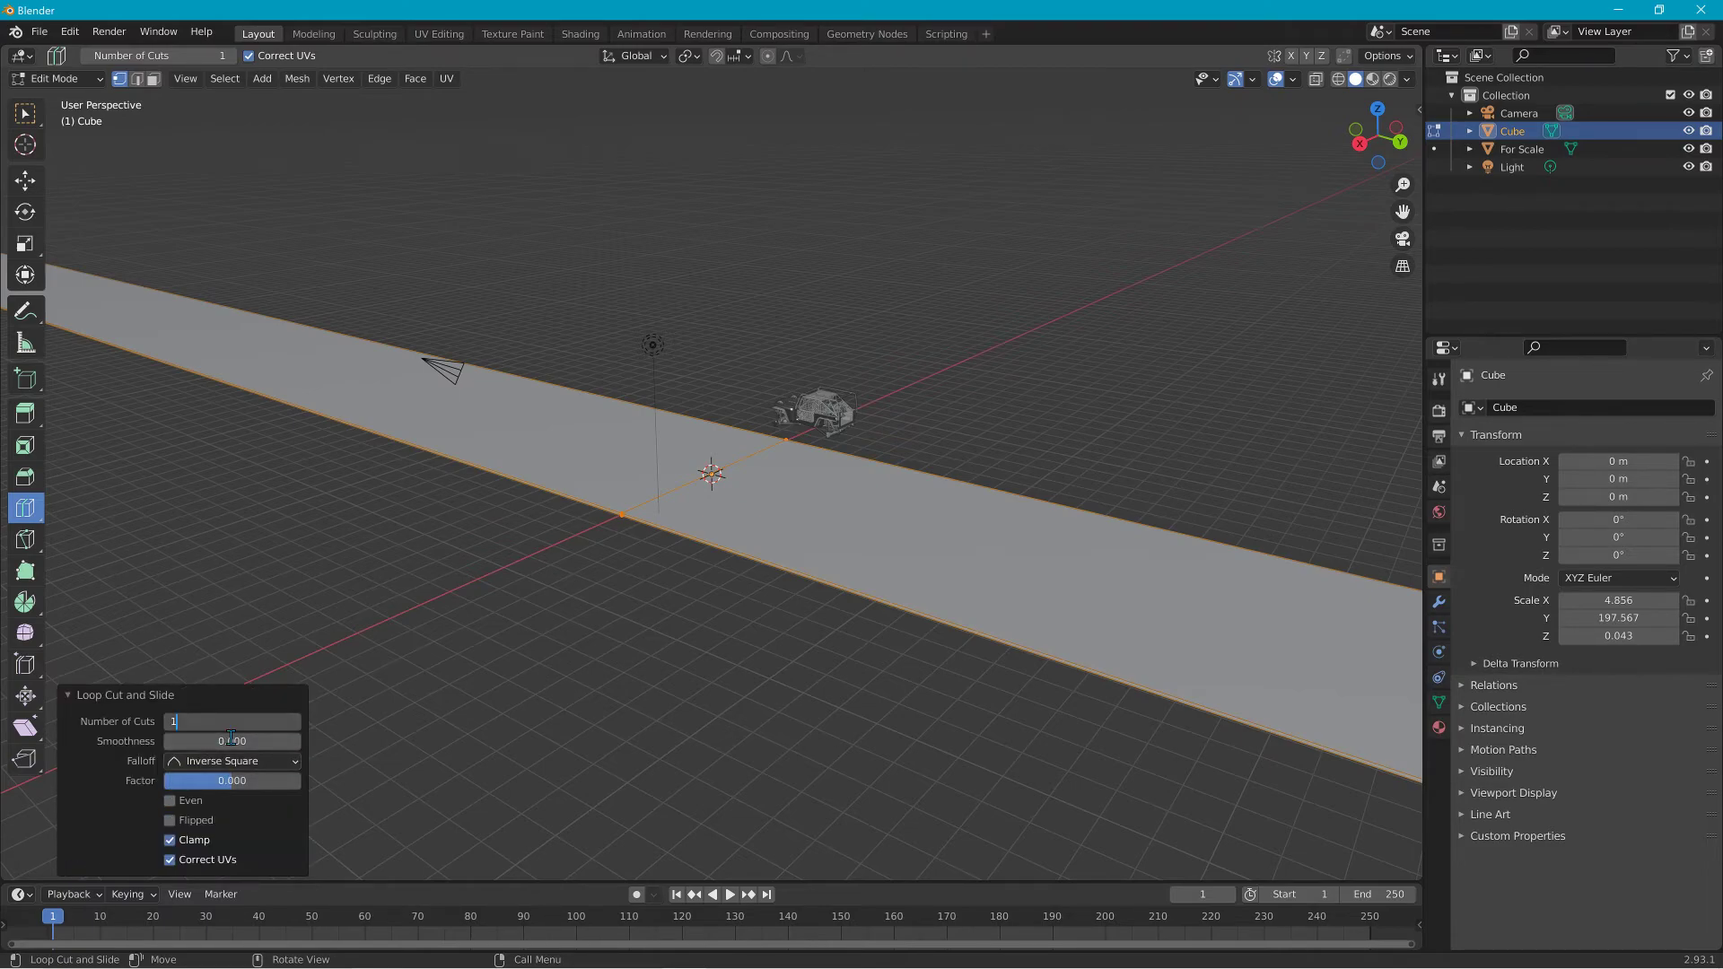
type("400")
key("Return")
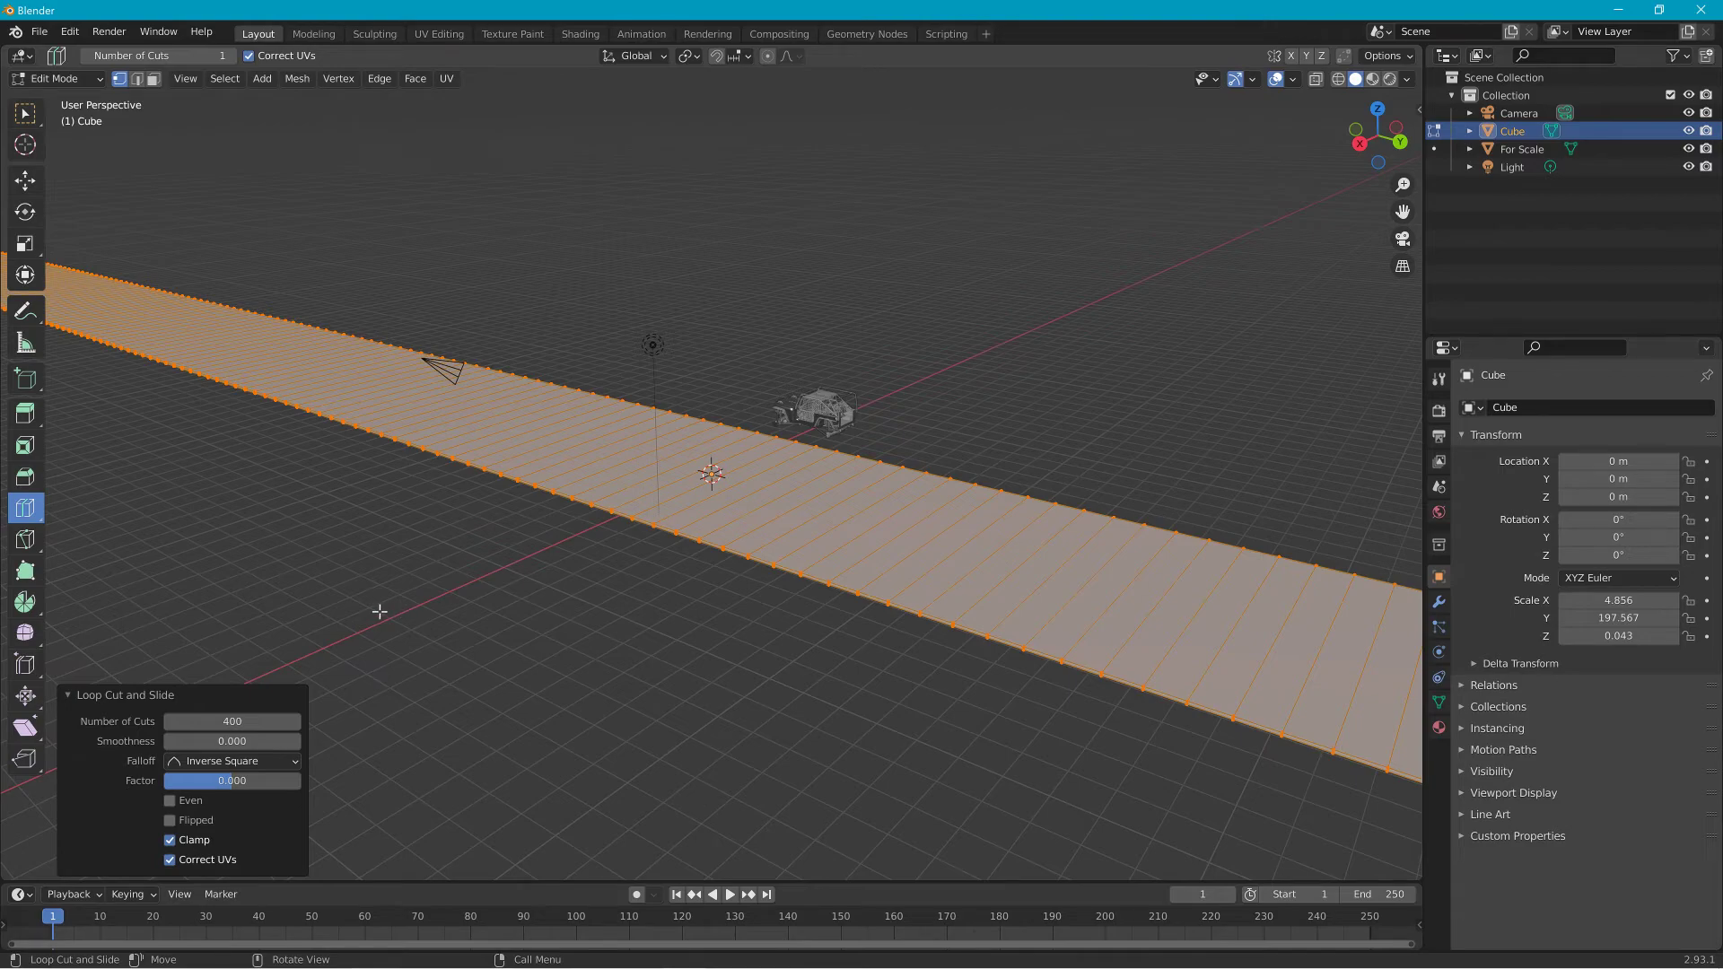
Show the whole strip in top orthographic view, turn on X-ray and switch to face selection.
middle_click_drag(380, 611, 508, 616)
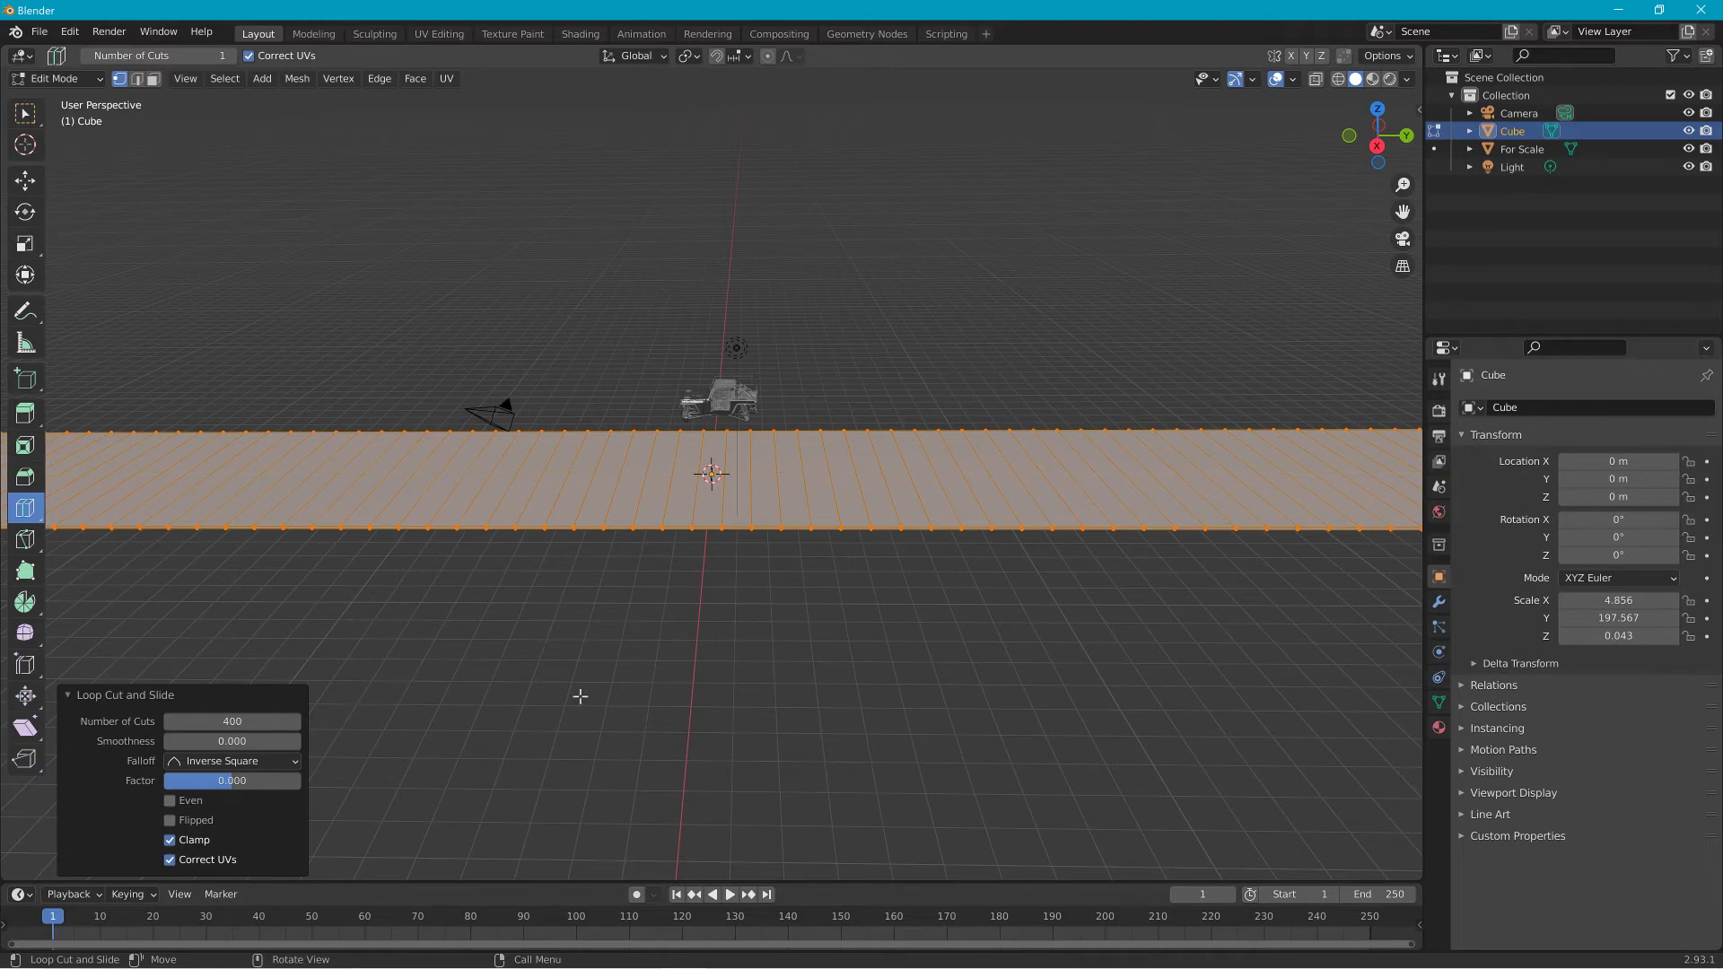
scroll(584, 697, "down", 10)
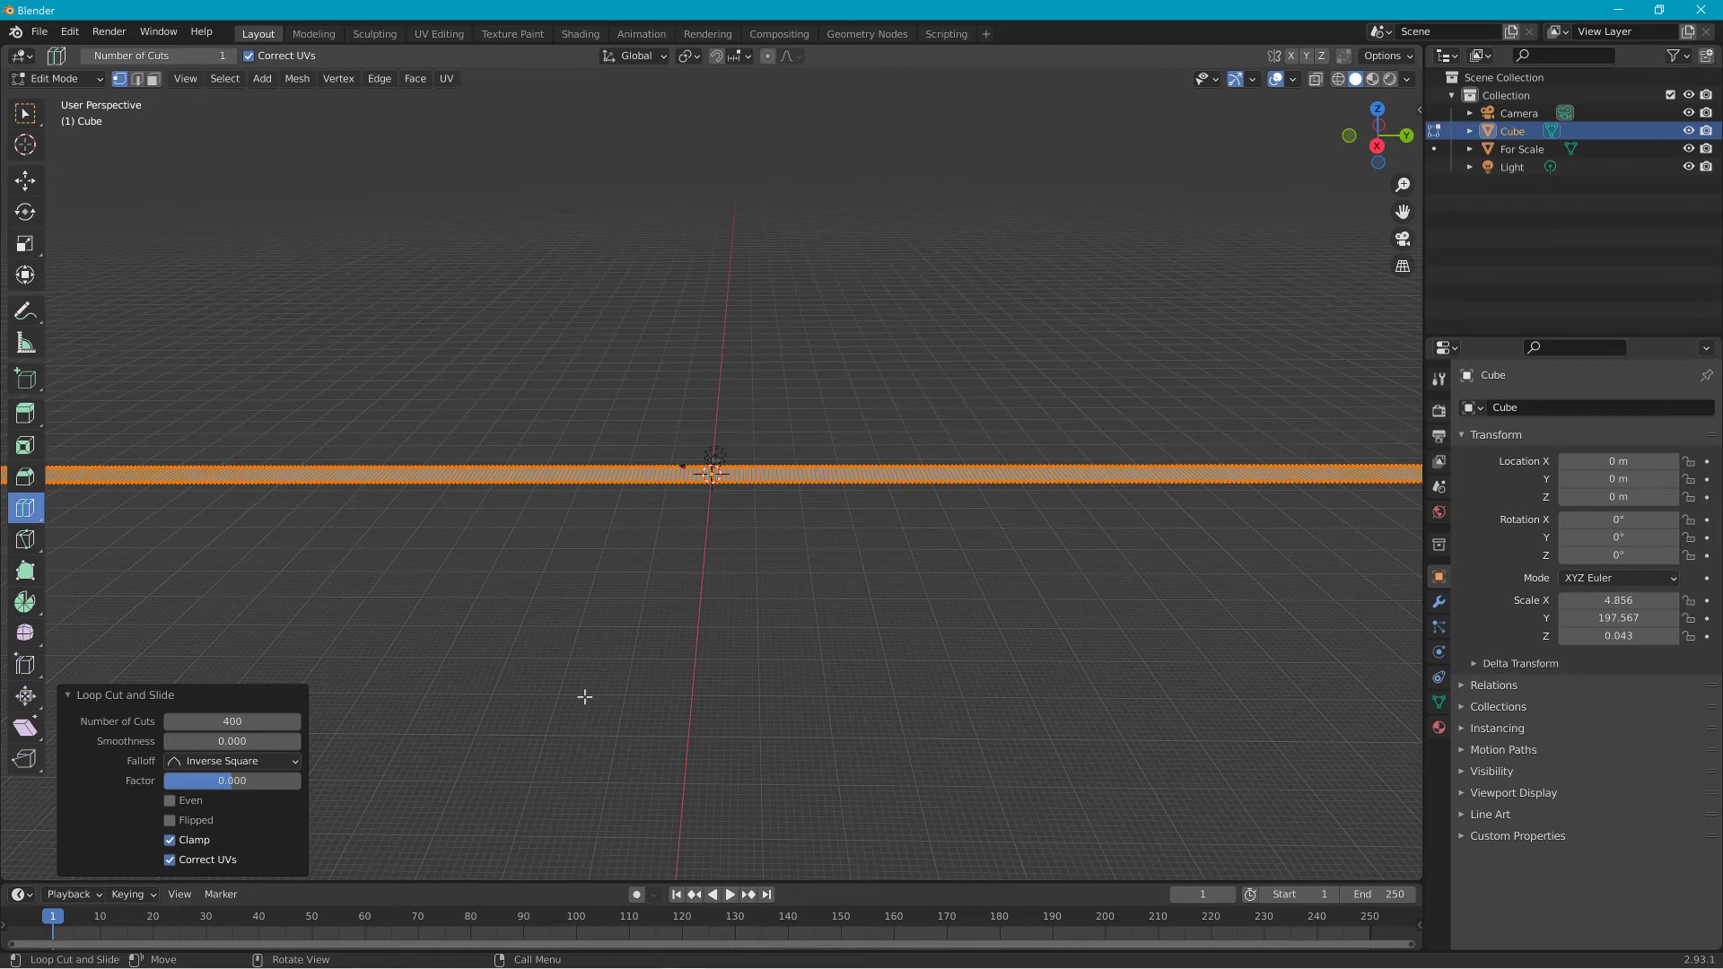
middle_click_drag(493, 618, 738, 862)
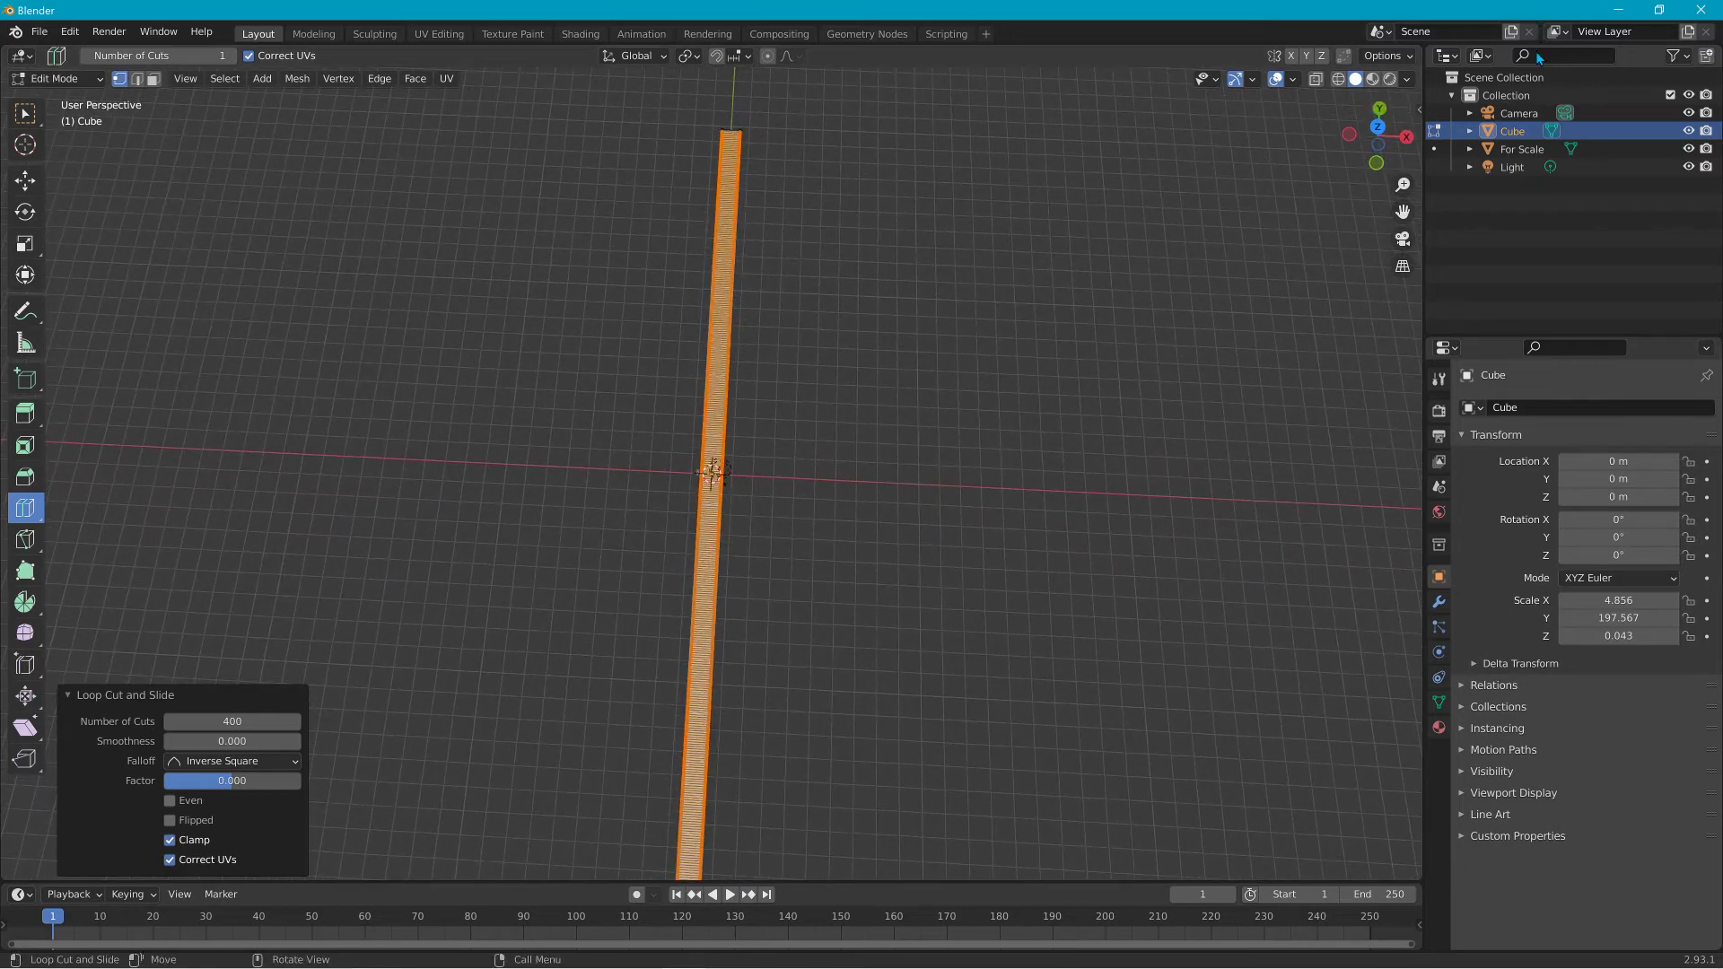
left_click(1382, 131)
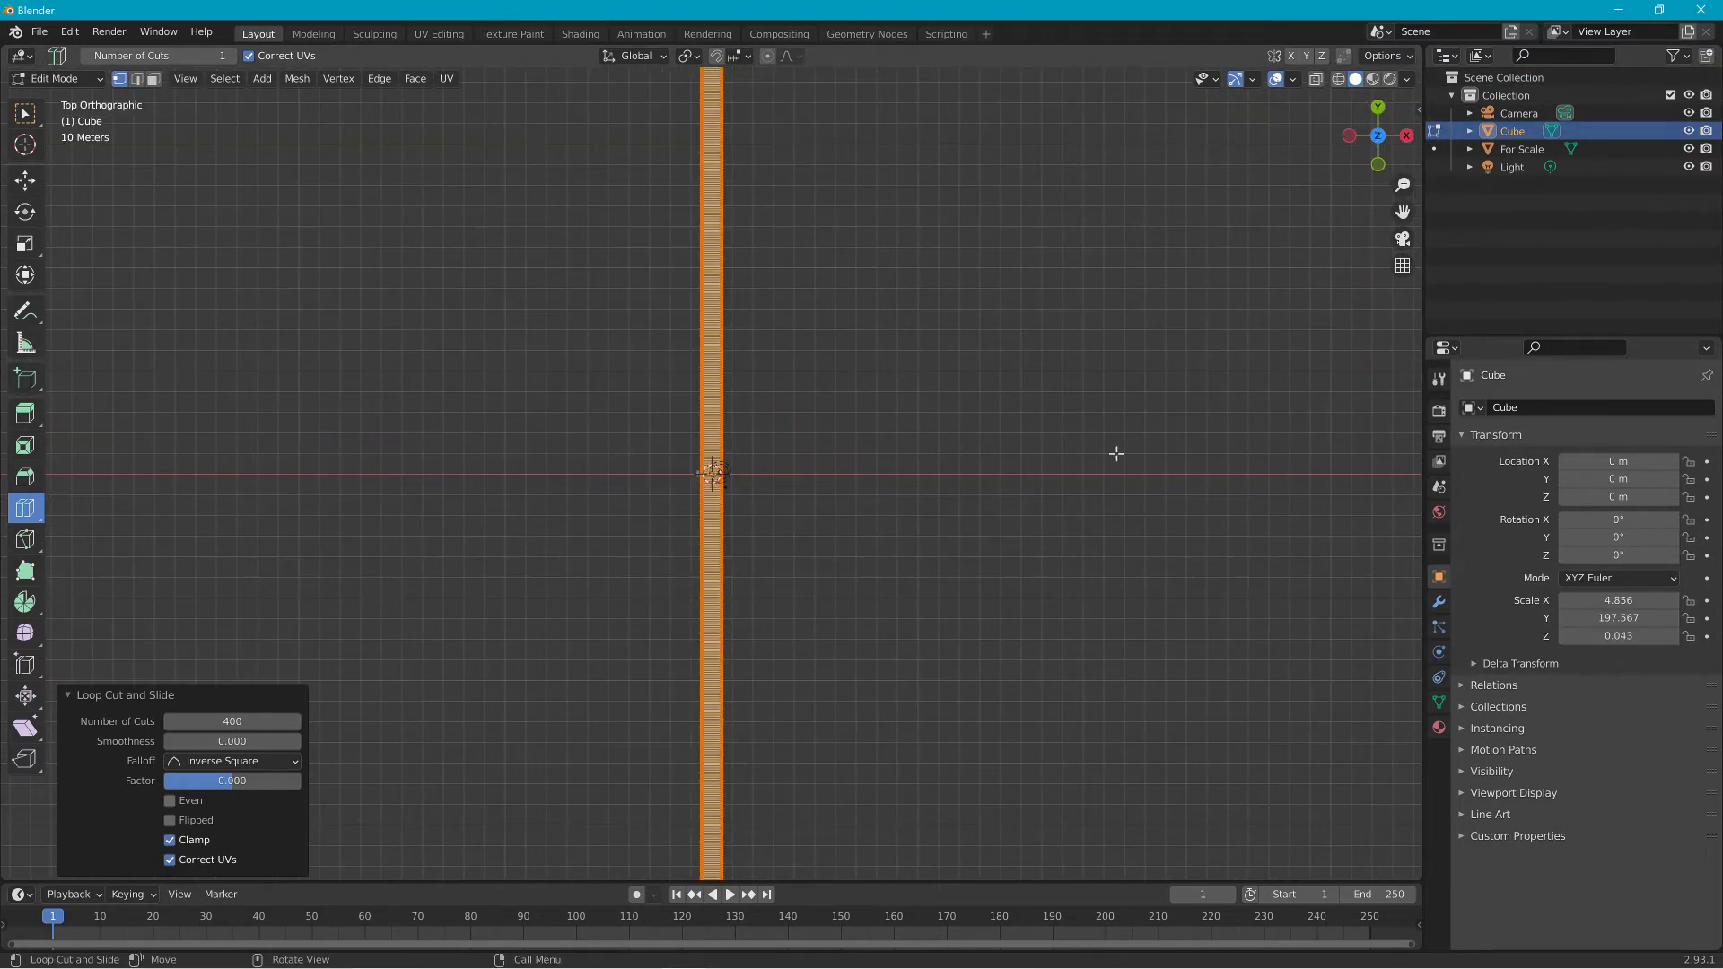
scroll(1113, 458, "down", 3)
scroll(1110, 460, "up", 2)
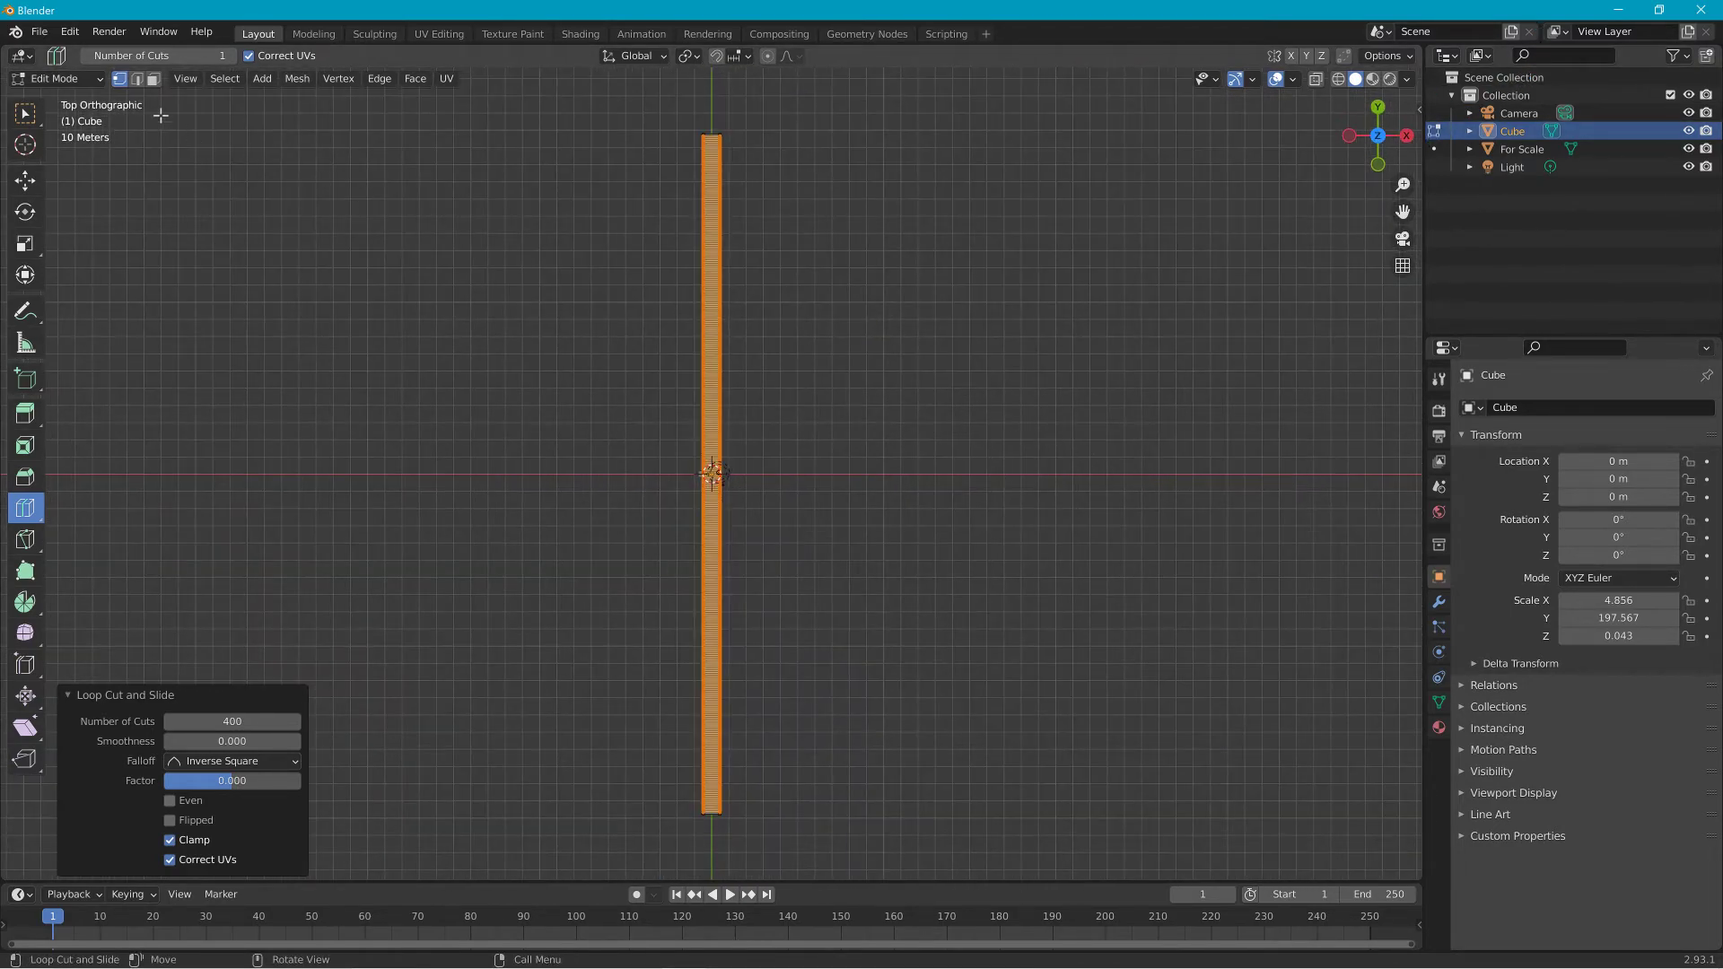
left_click(1314, 80)
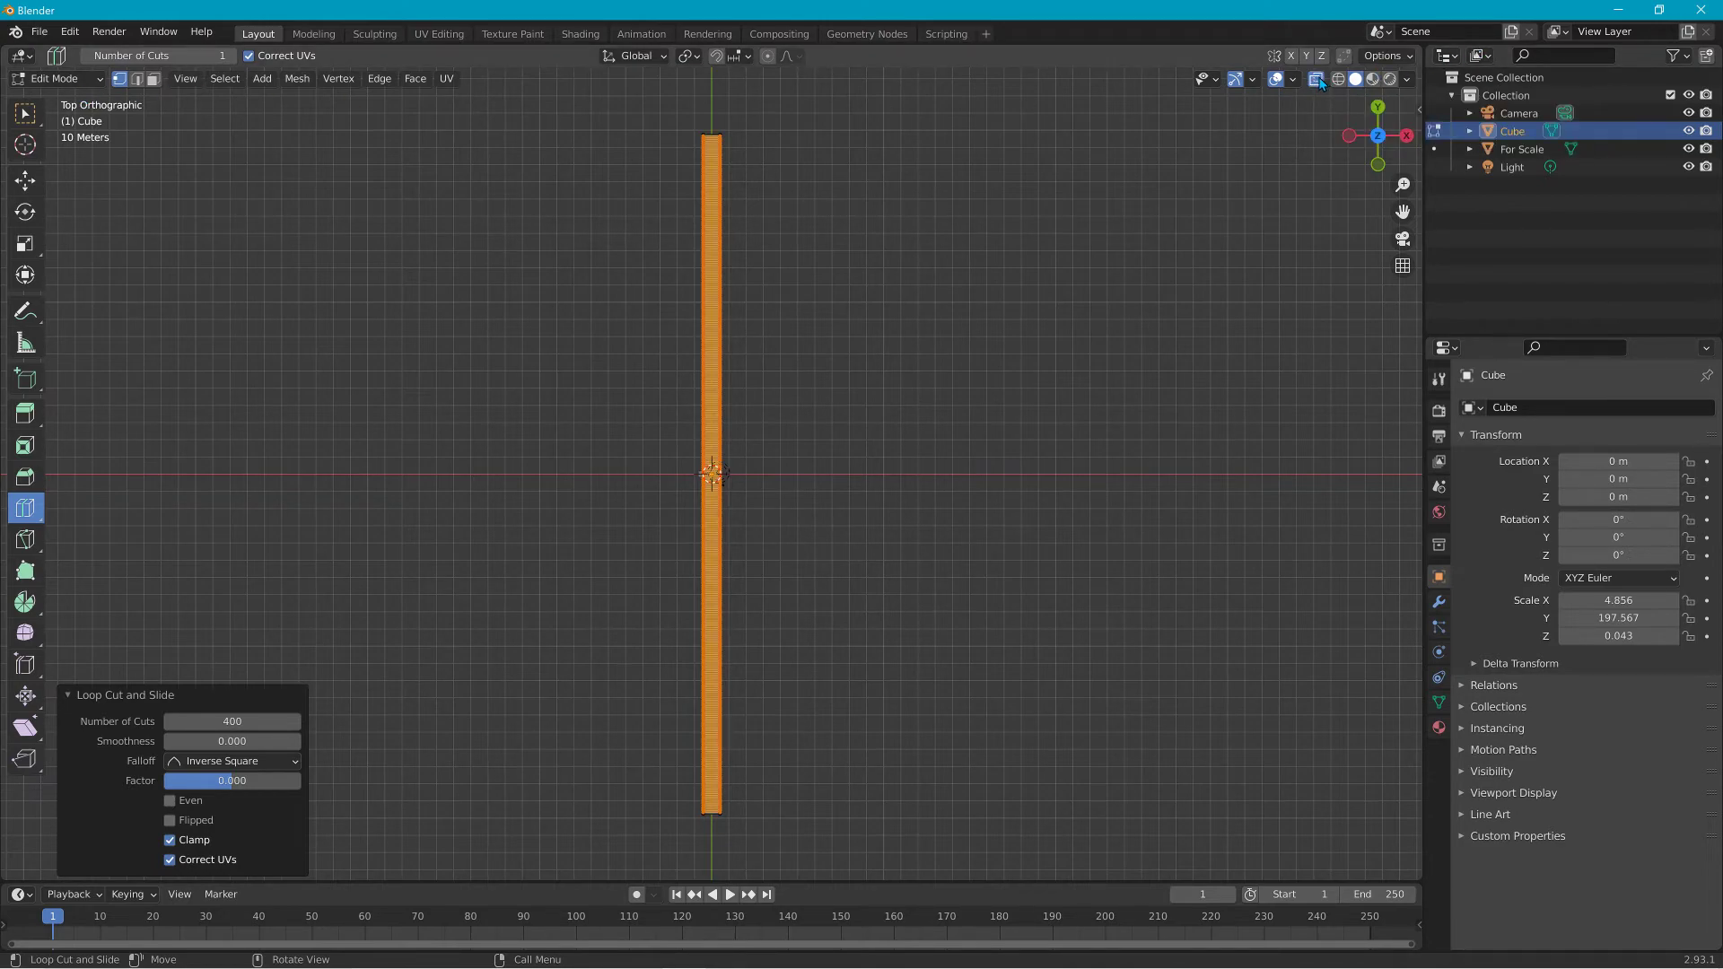
left_click(154, 80)
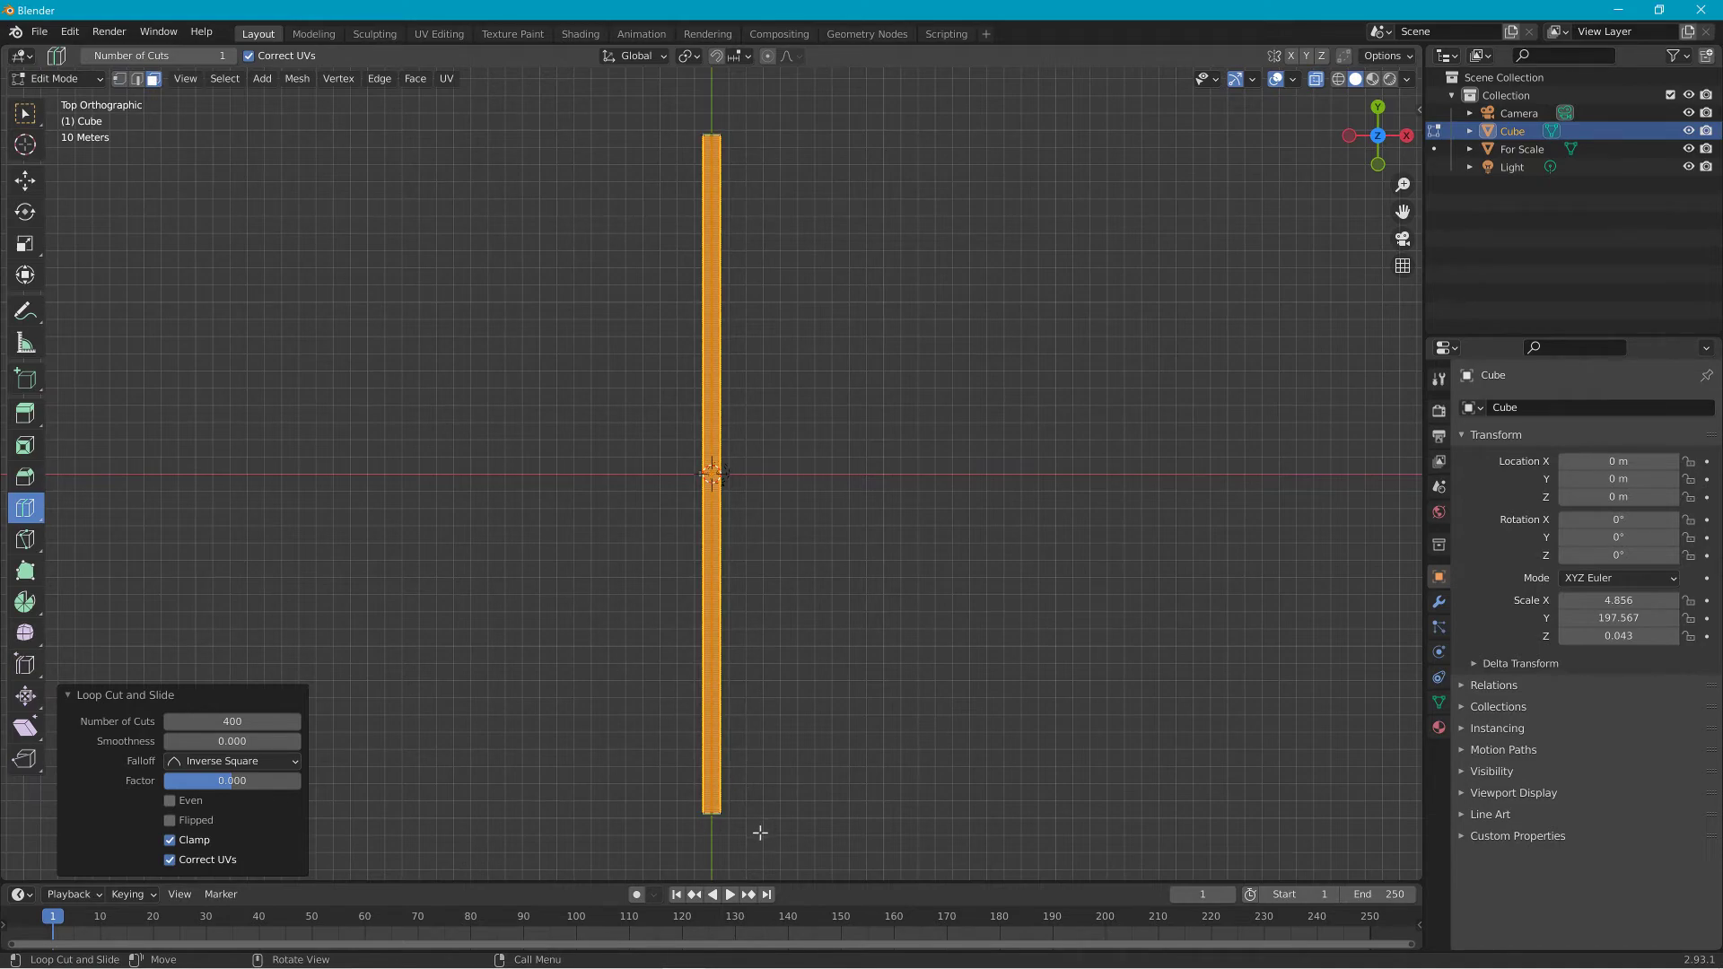
Box-select the strip's negative-Y half in edge selection mode and enable proportional editing with the Move tool active.
left_click(711, 791)
left_click(692, 774)
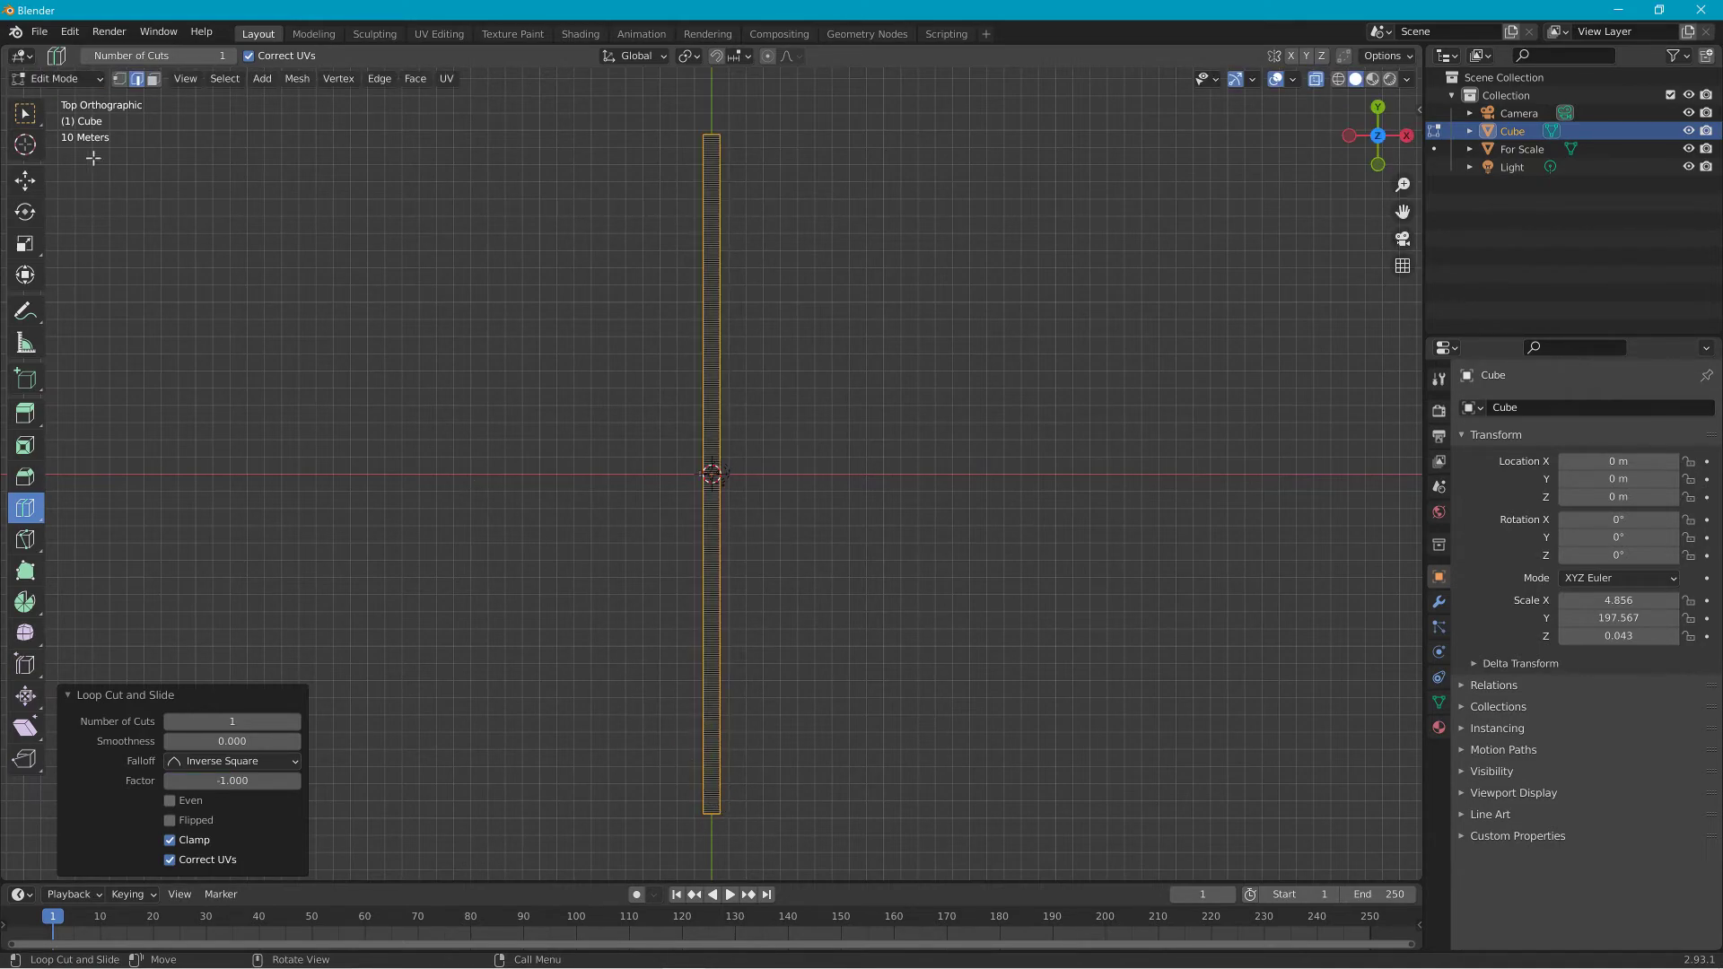
left_click(34, 118)
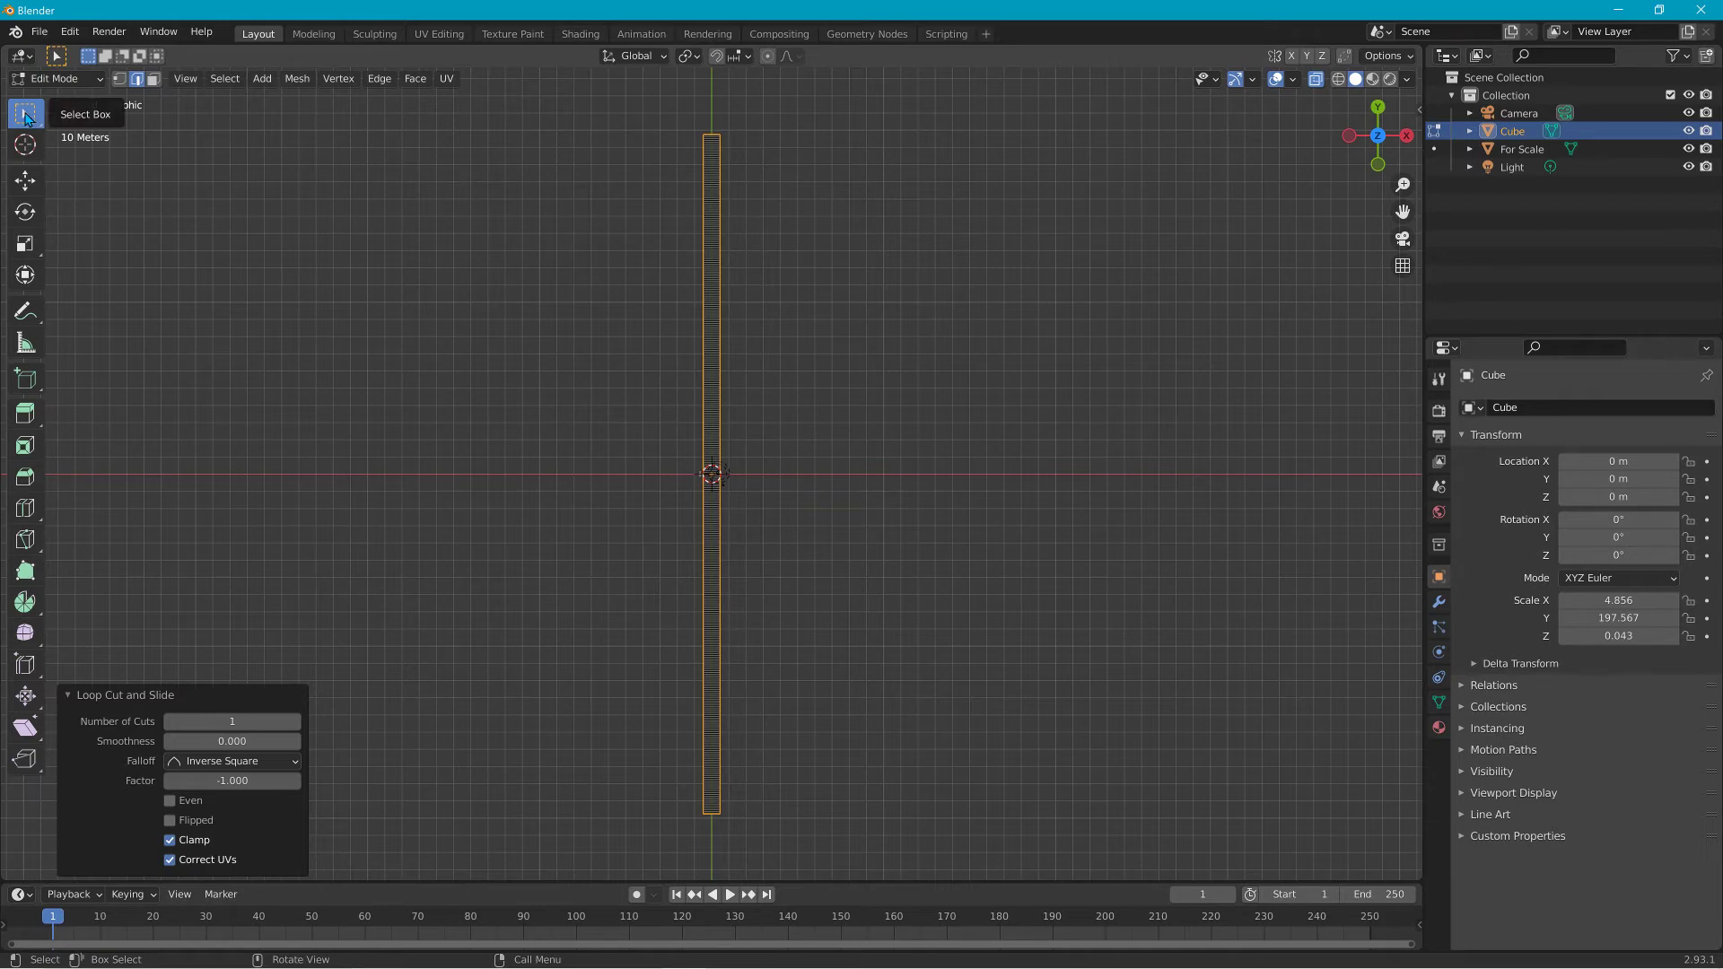
left_click_drag(763, 829, 665, 481)
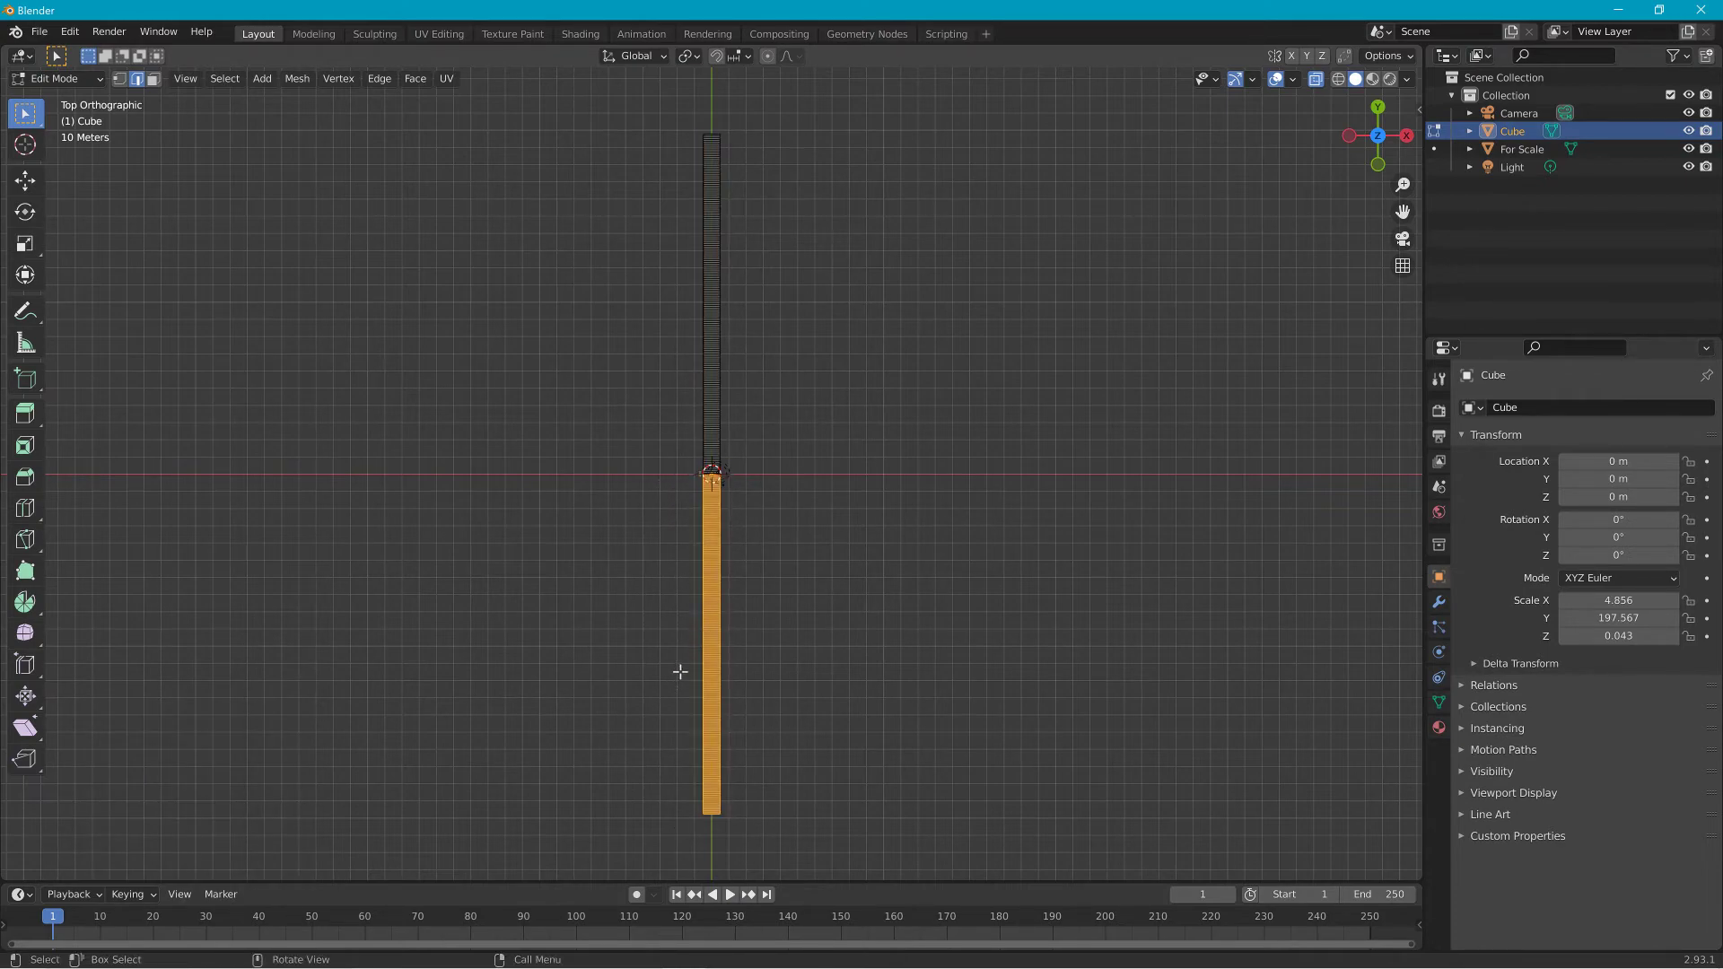
left_click(767, 57)
left_click(36, 182)
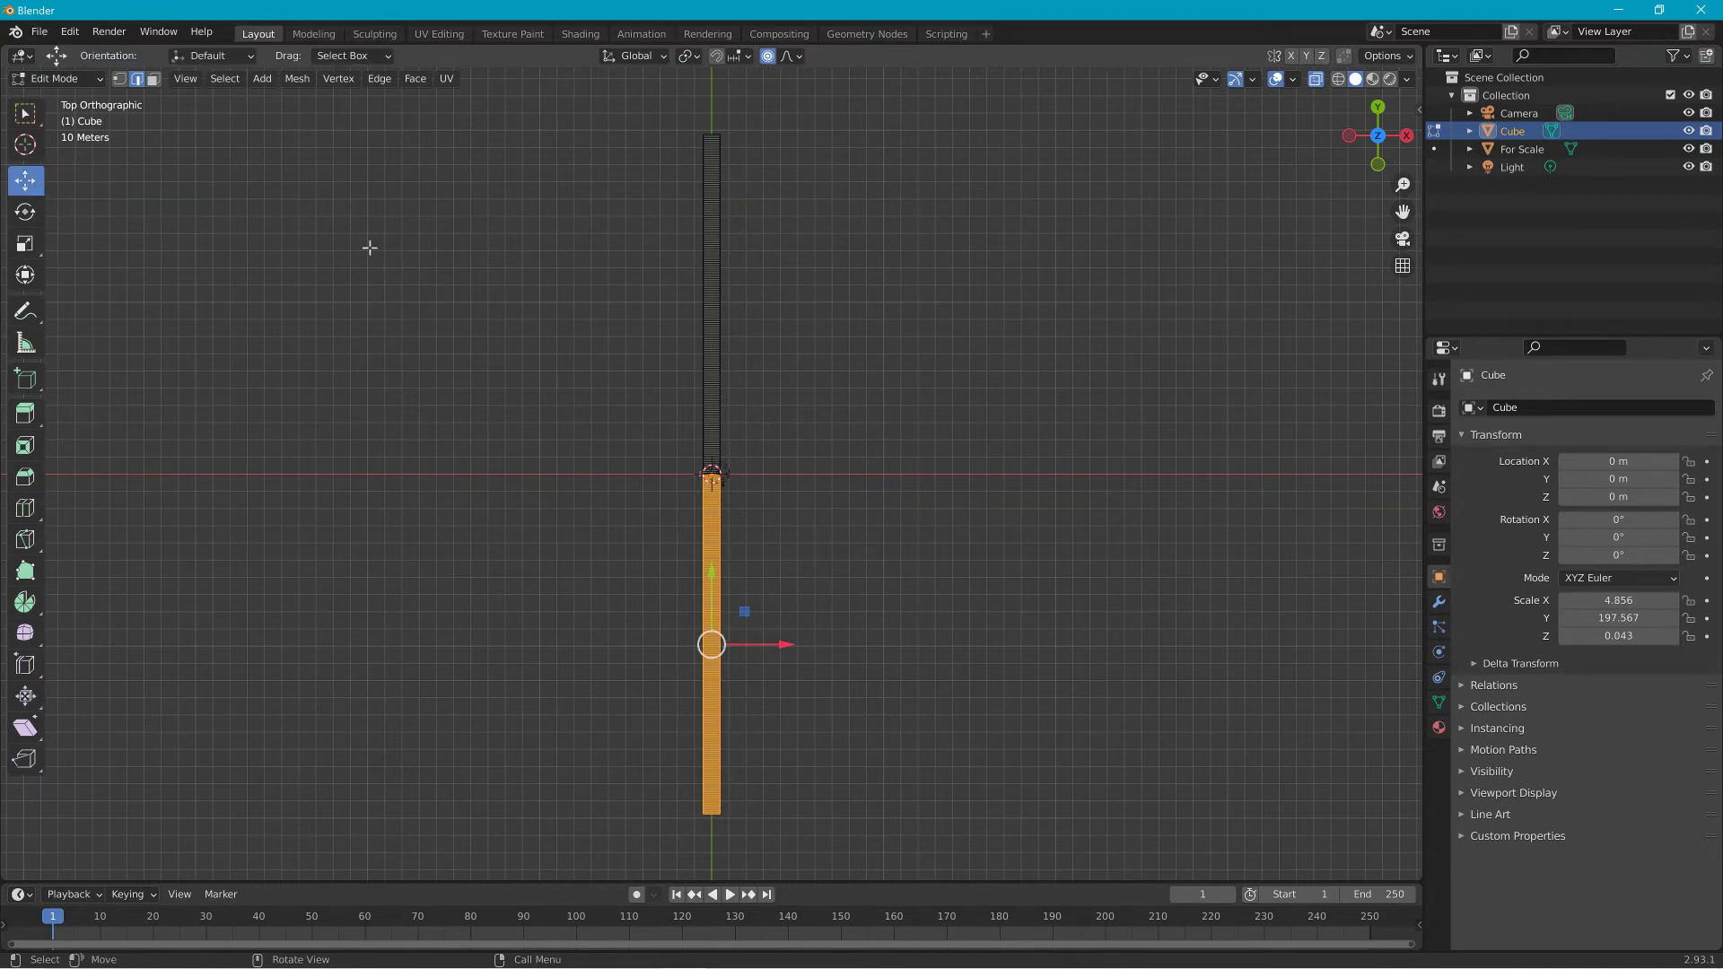
left_click(615, 638)
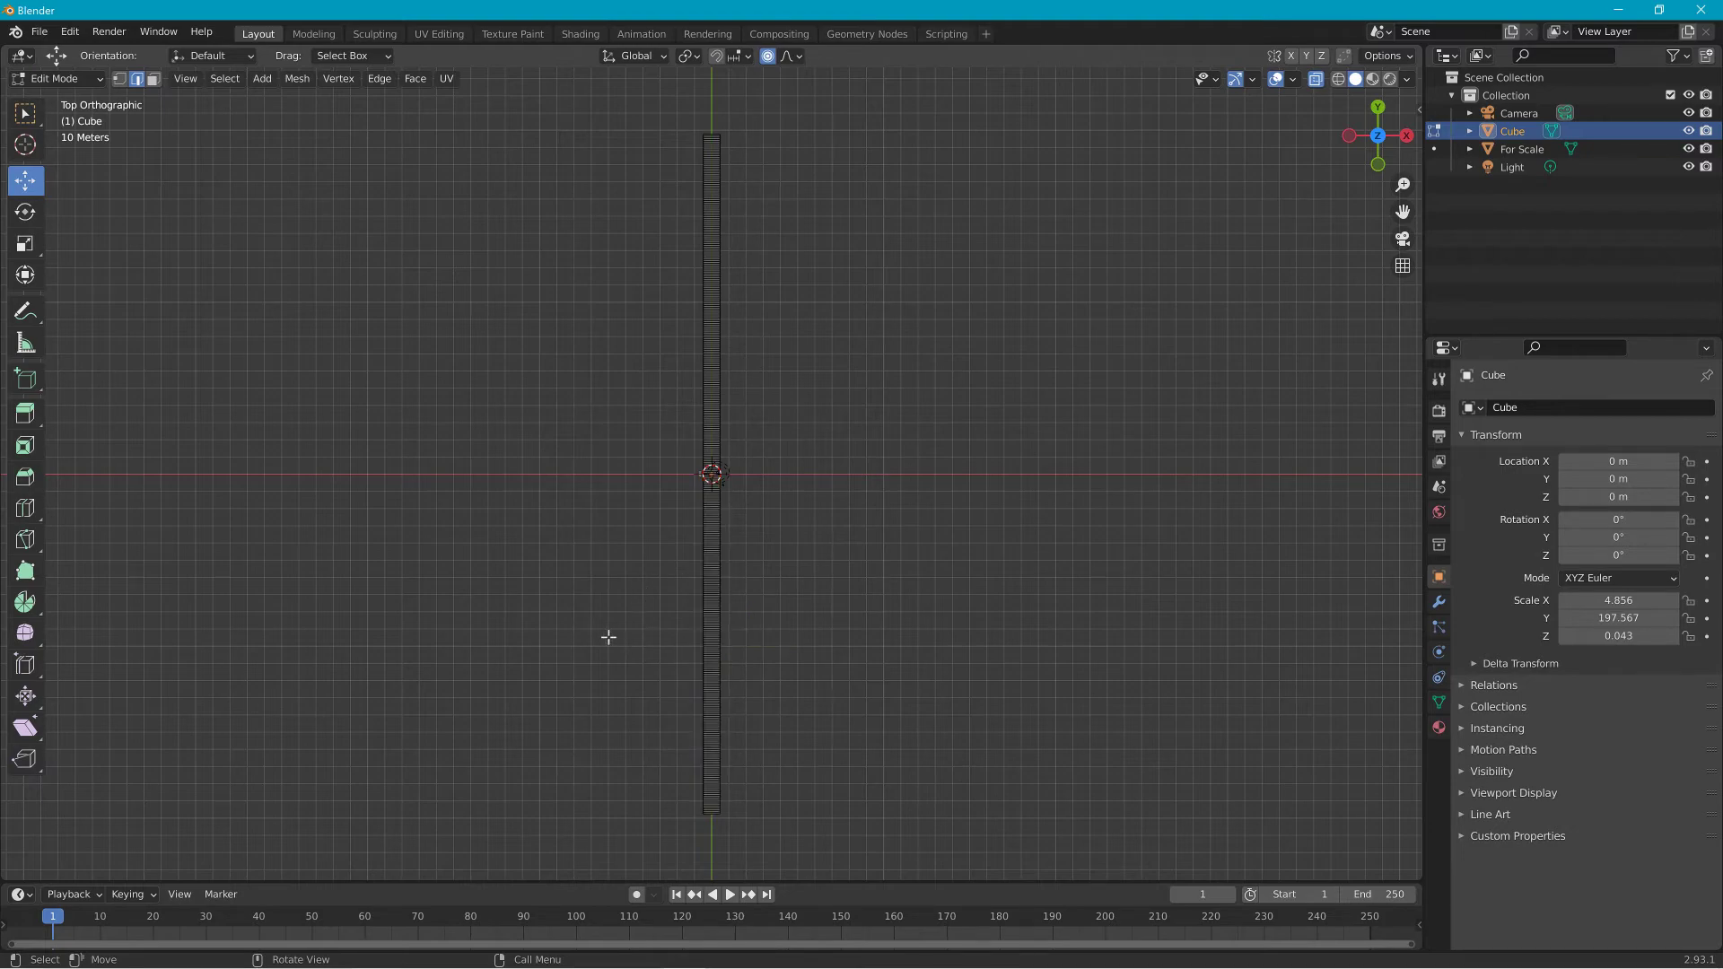
left_click_drag(609, 486, 846, 856)
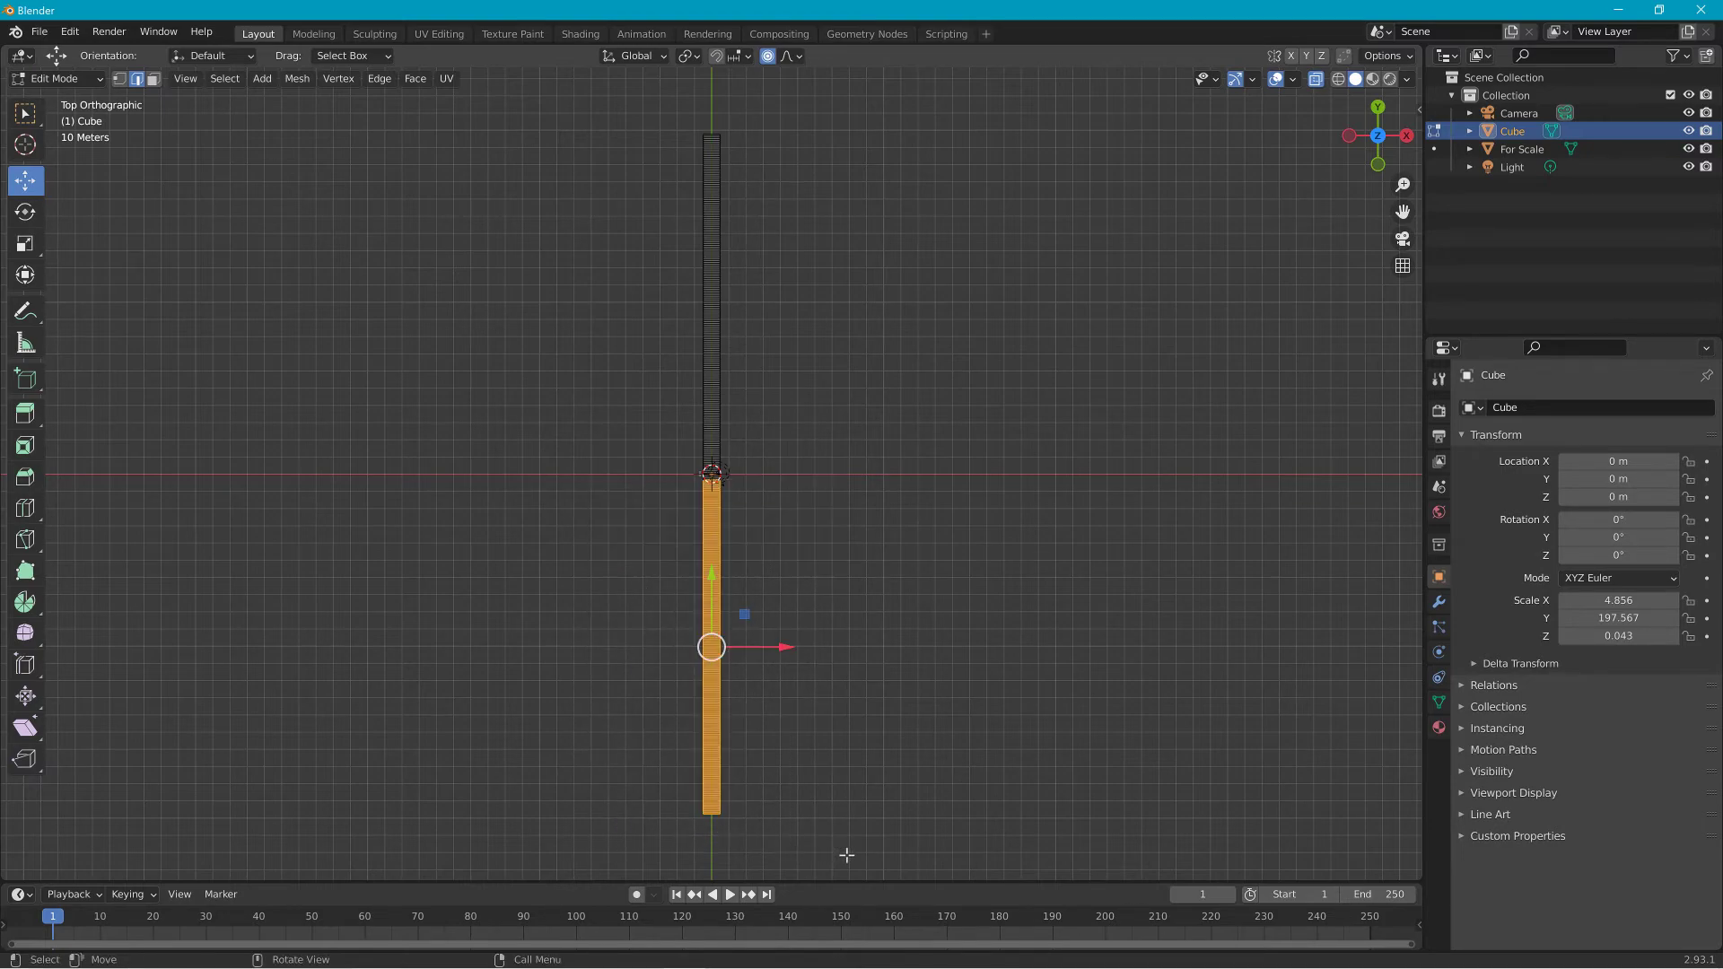
Try to move the selected half along X with smooth proportional editing, enlarging the proportional size to about 335.
key("g")
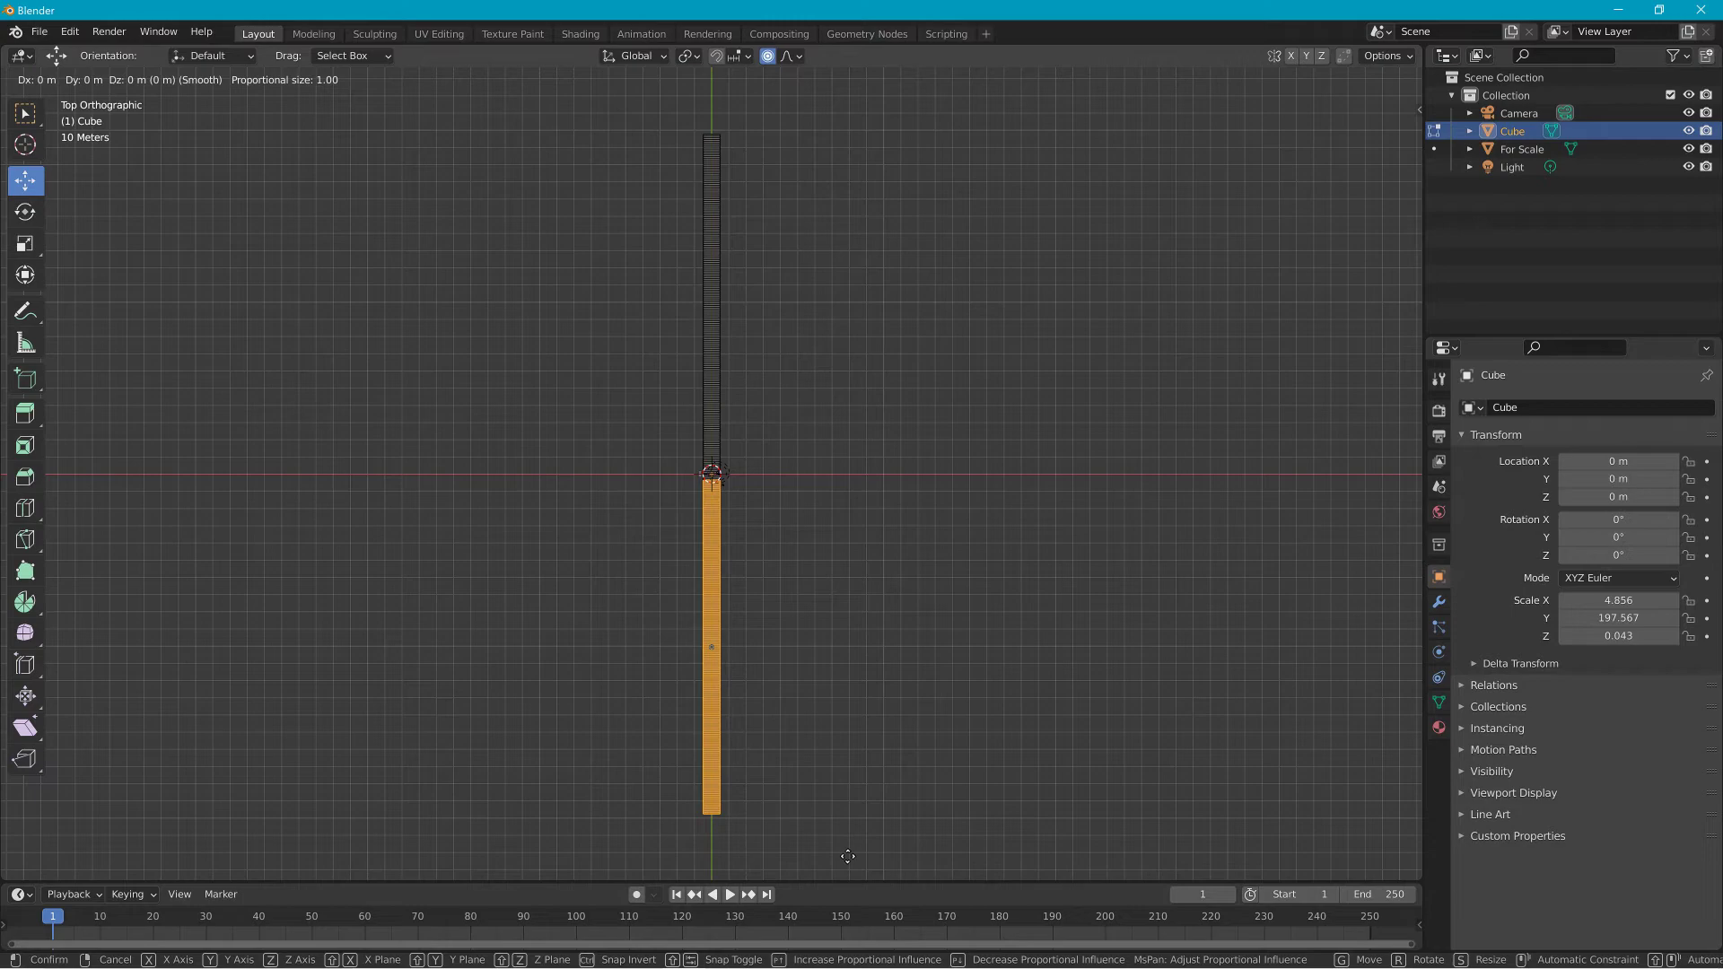
key("y")
key("x")
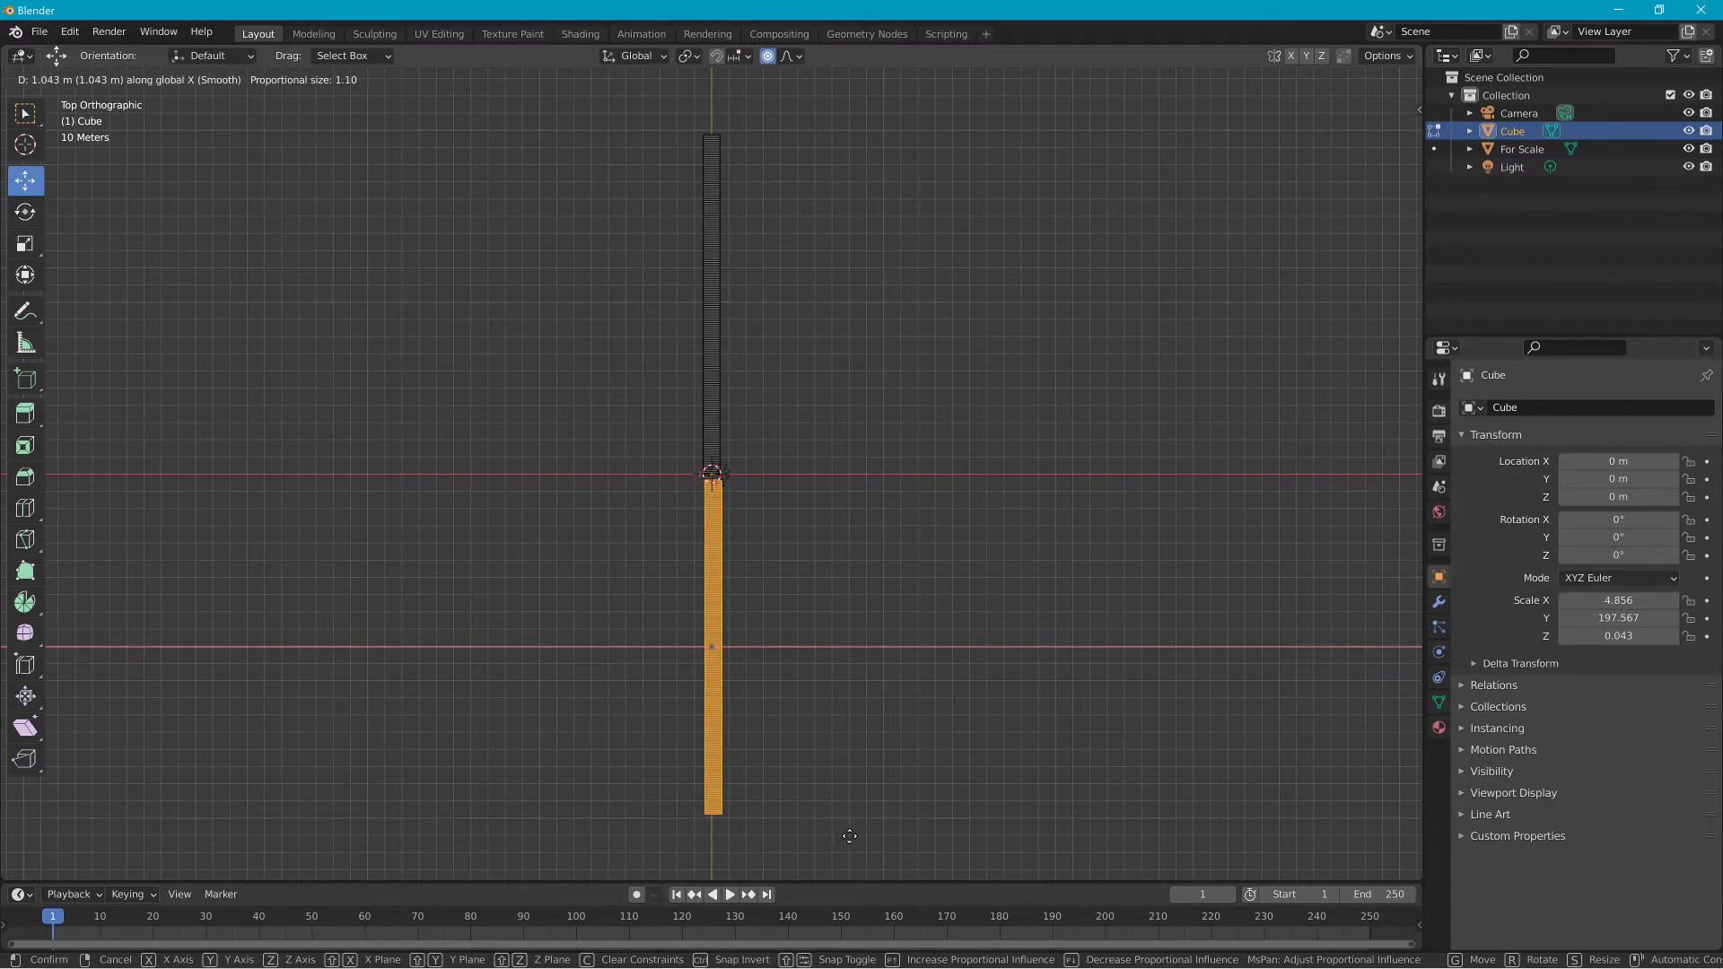
scroll(849, 836, "down", 20)
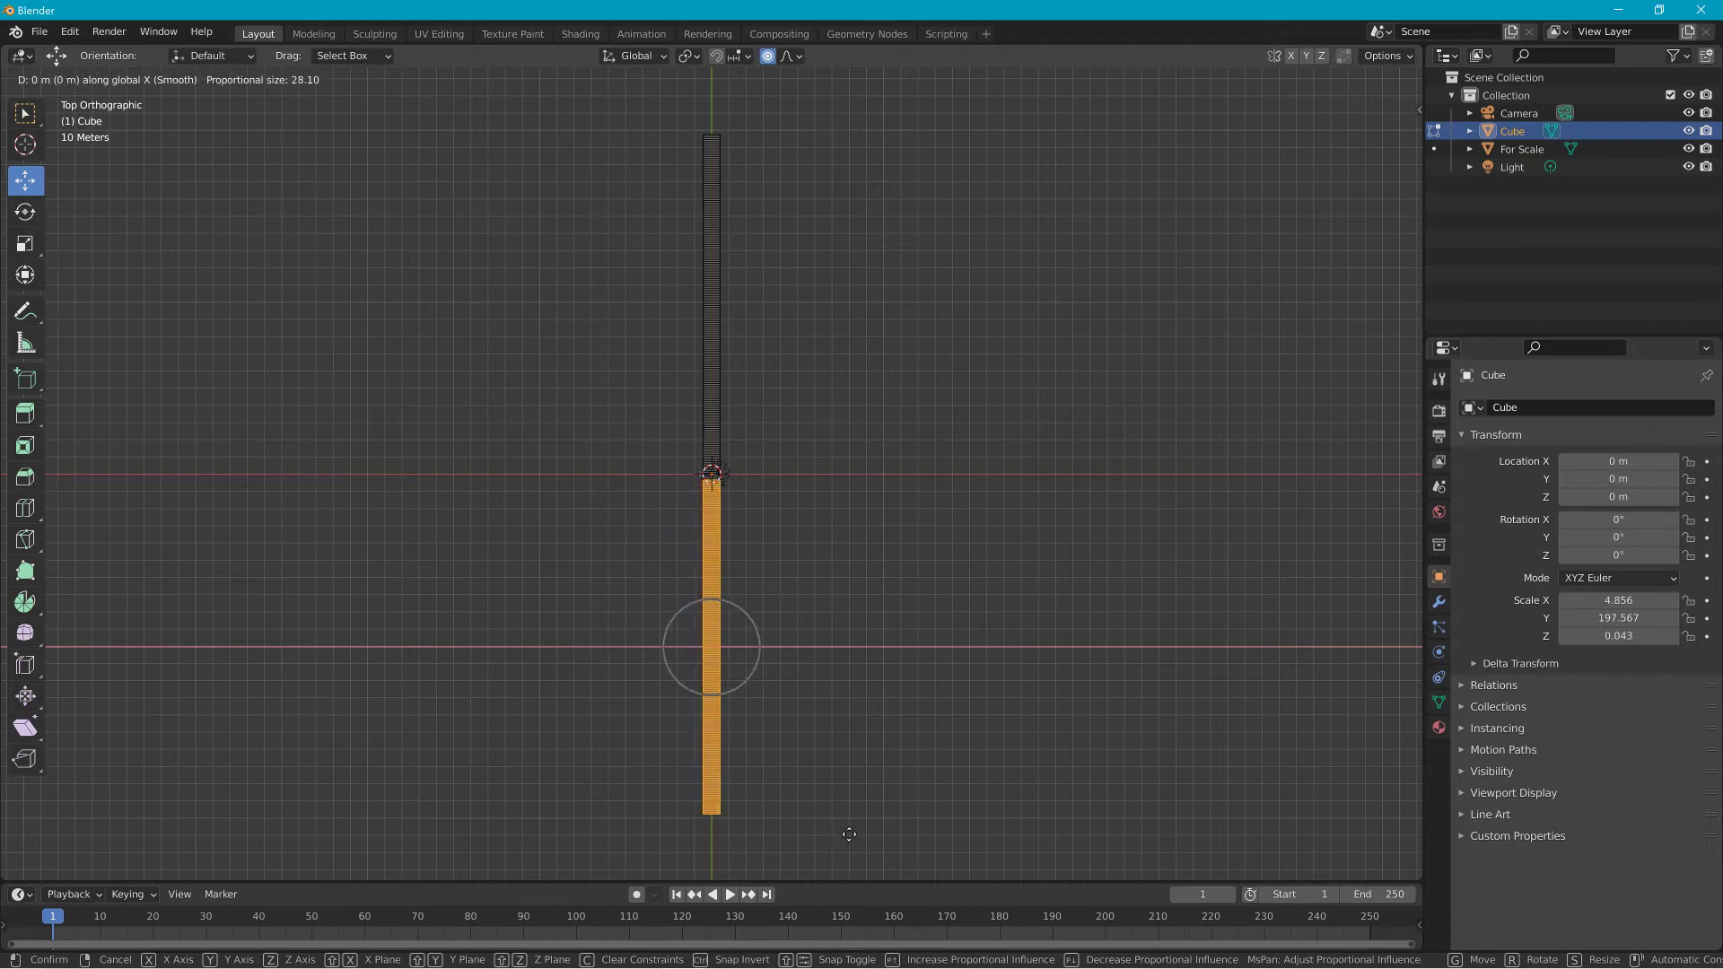
scroll(862, 839, "down", 4)
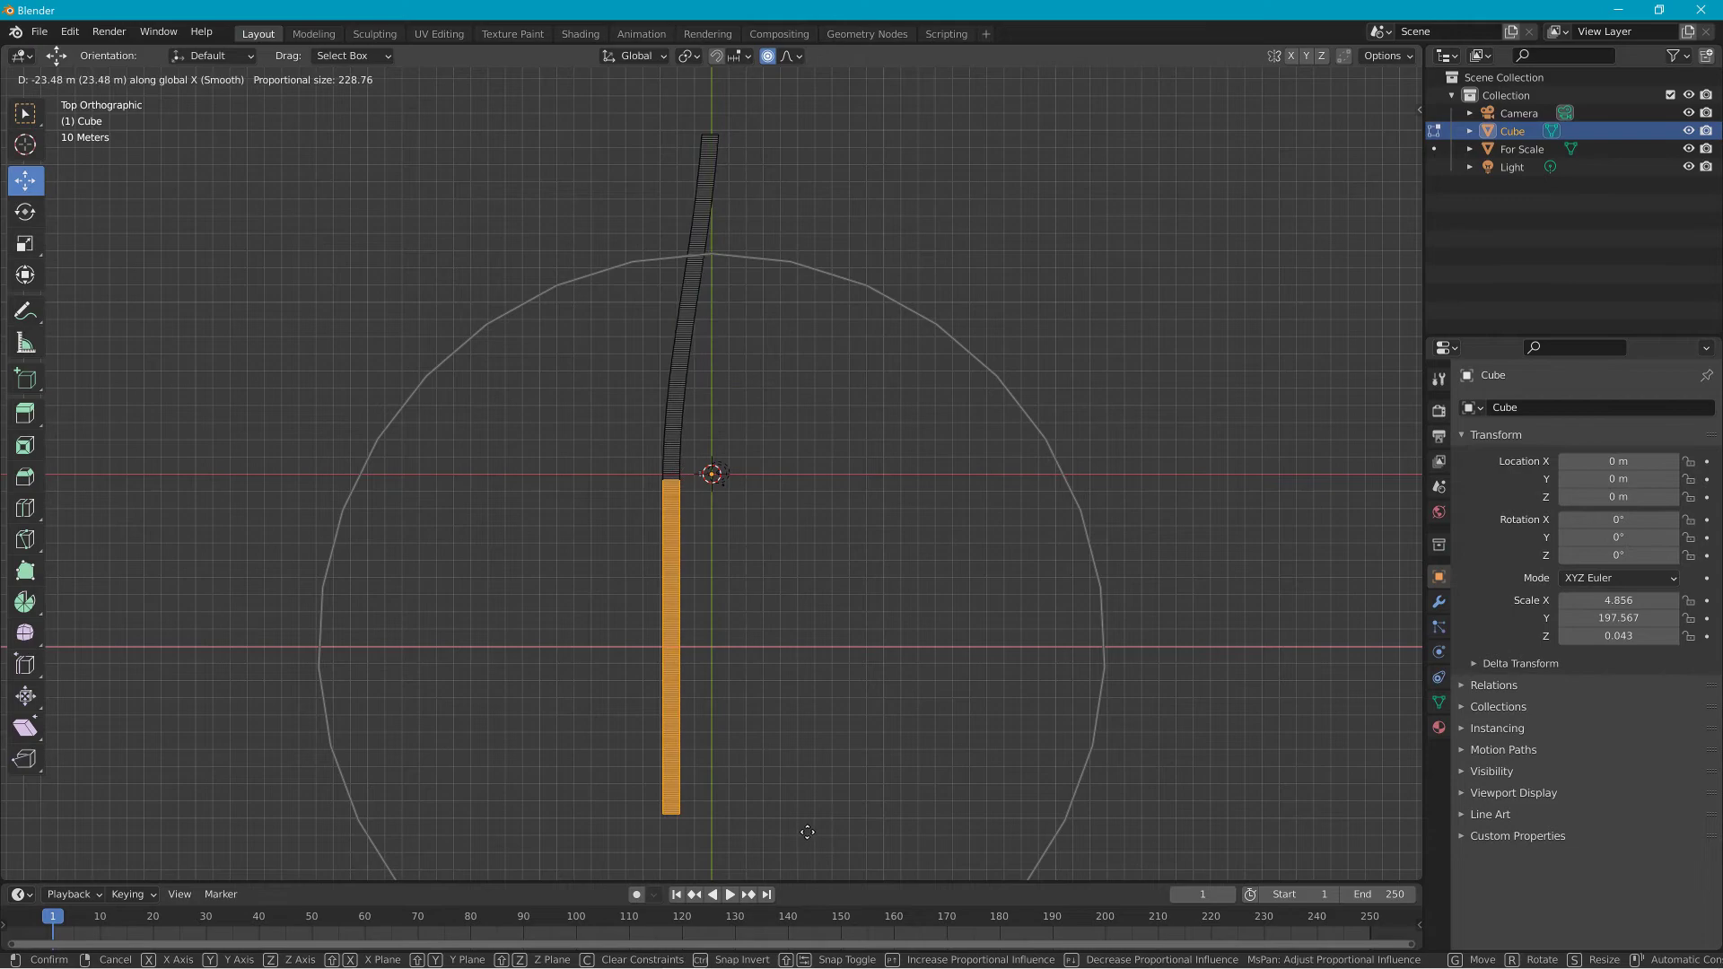
scroll(885, 836, "down", 2)
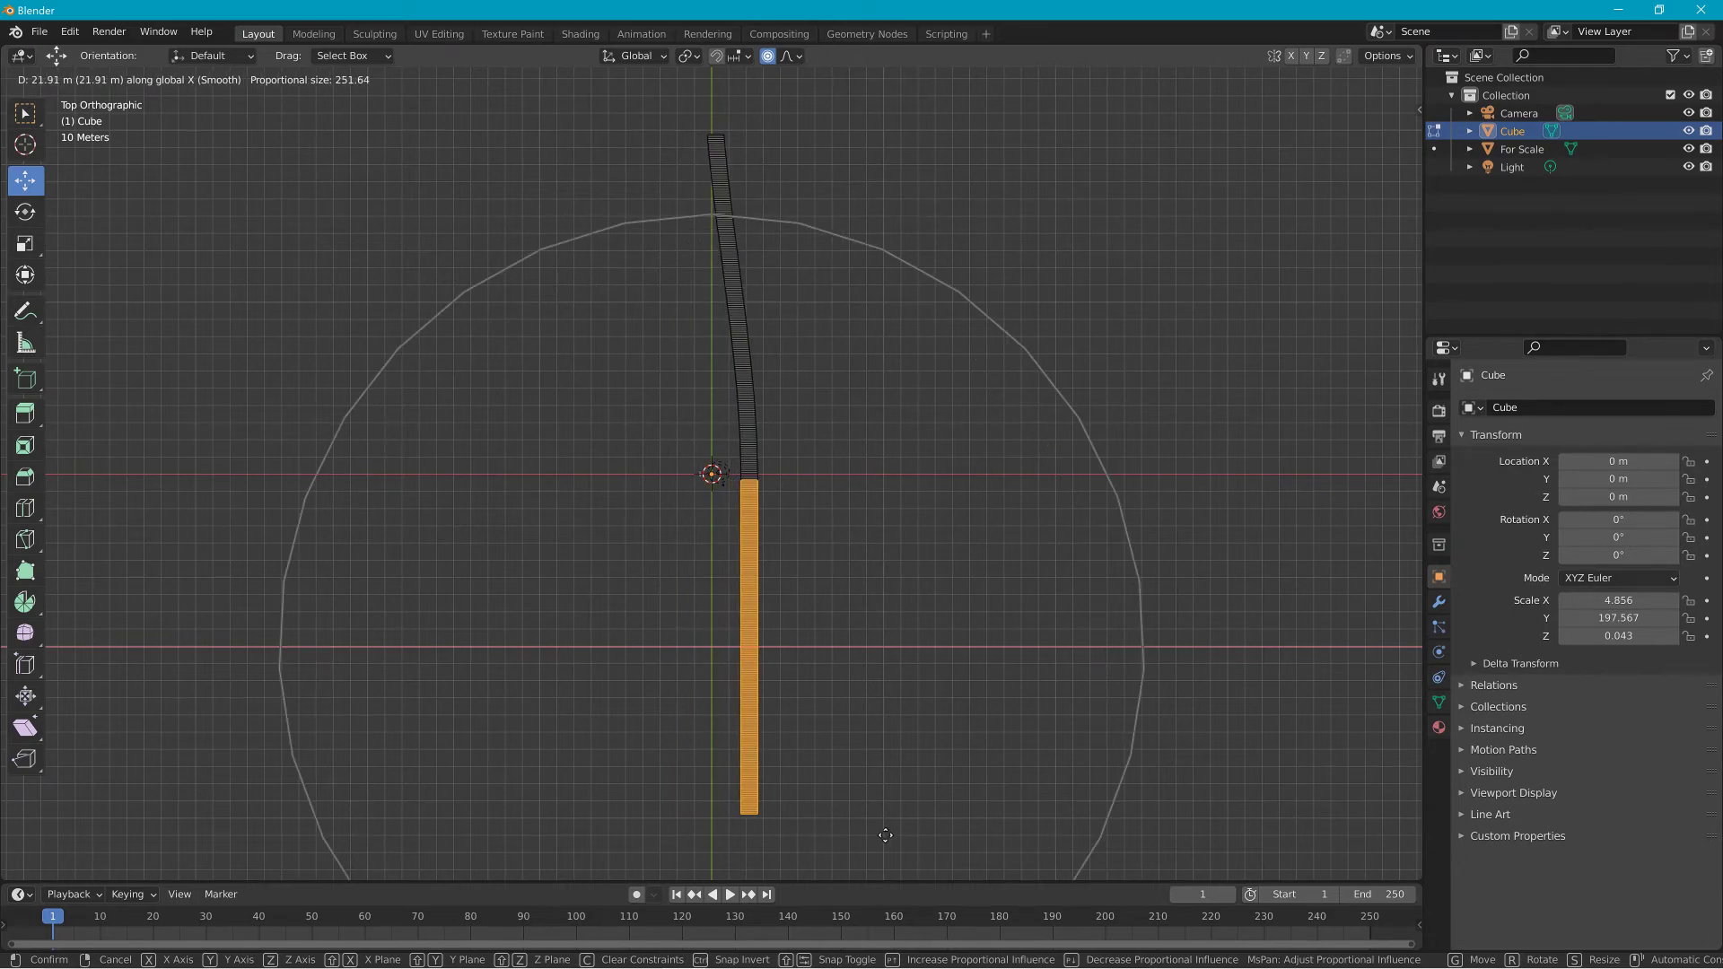
scroll(870, 835, "down", 2)
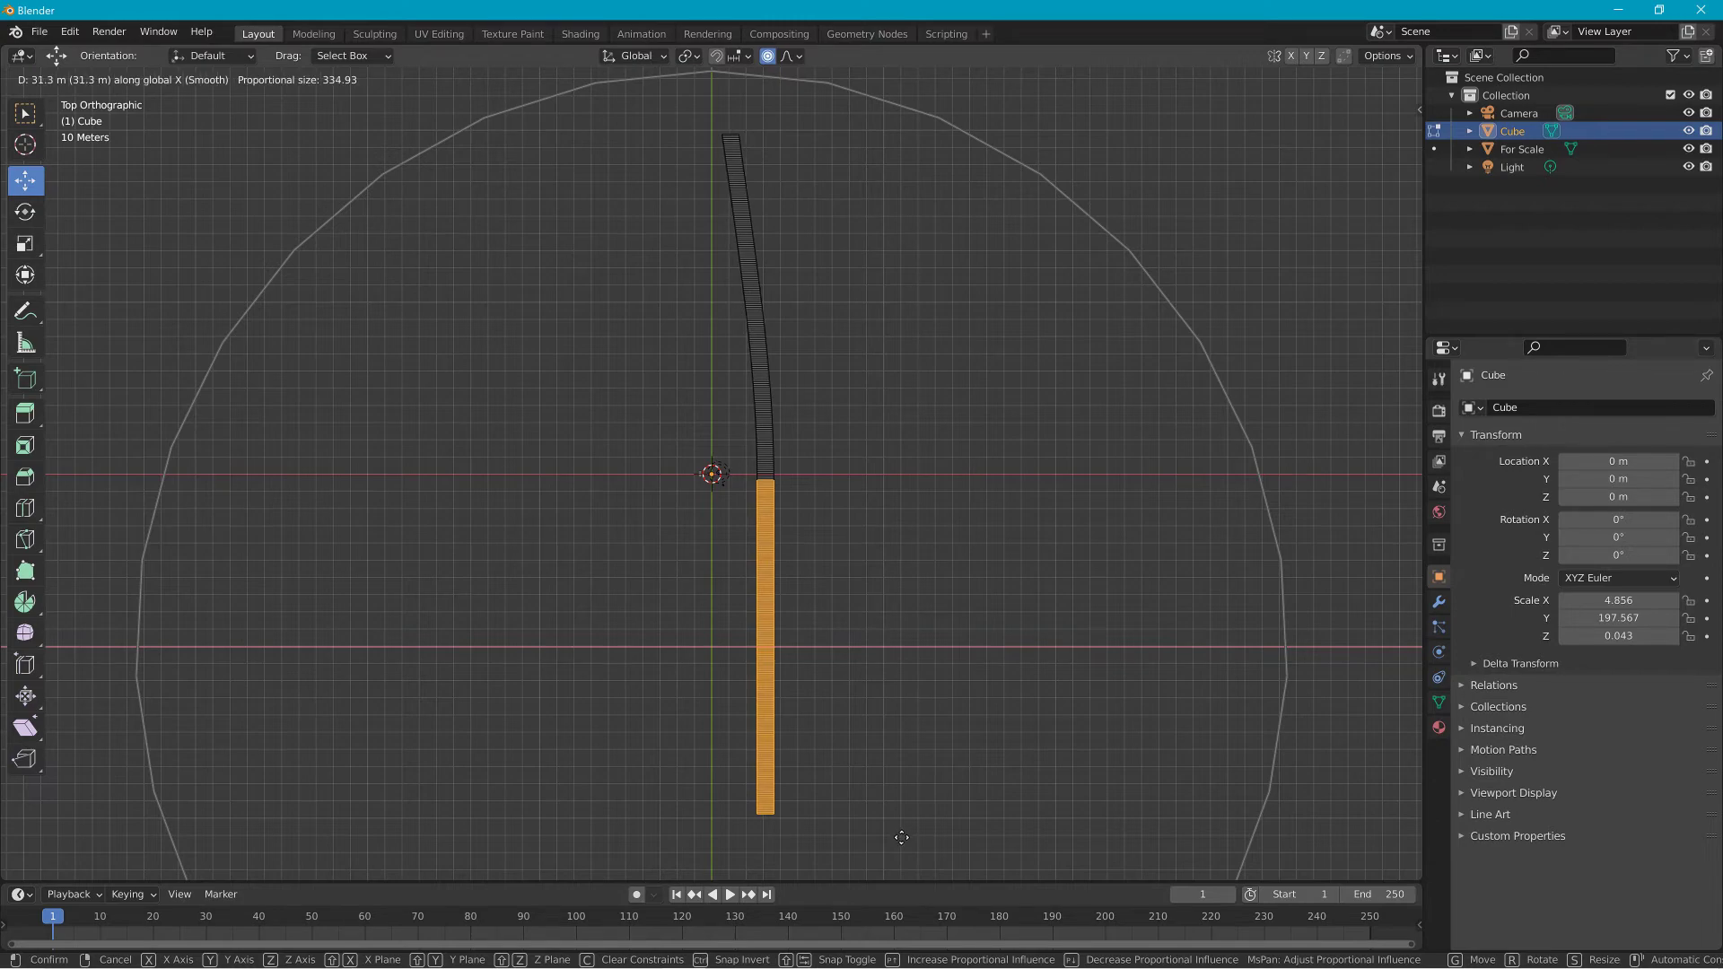
key("Escape")
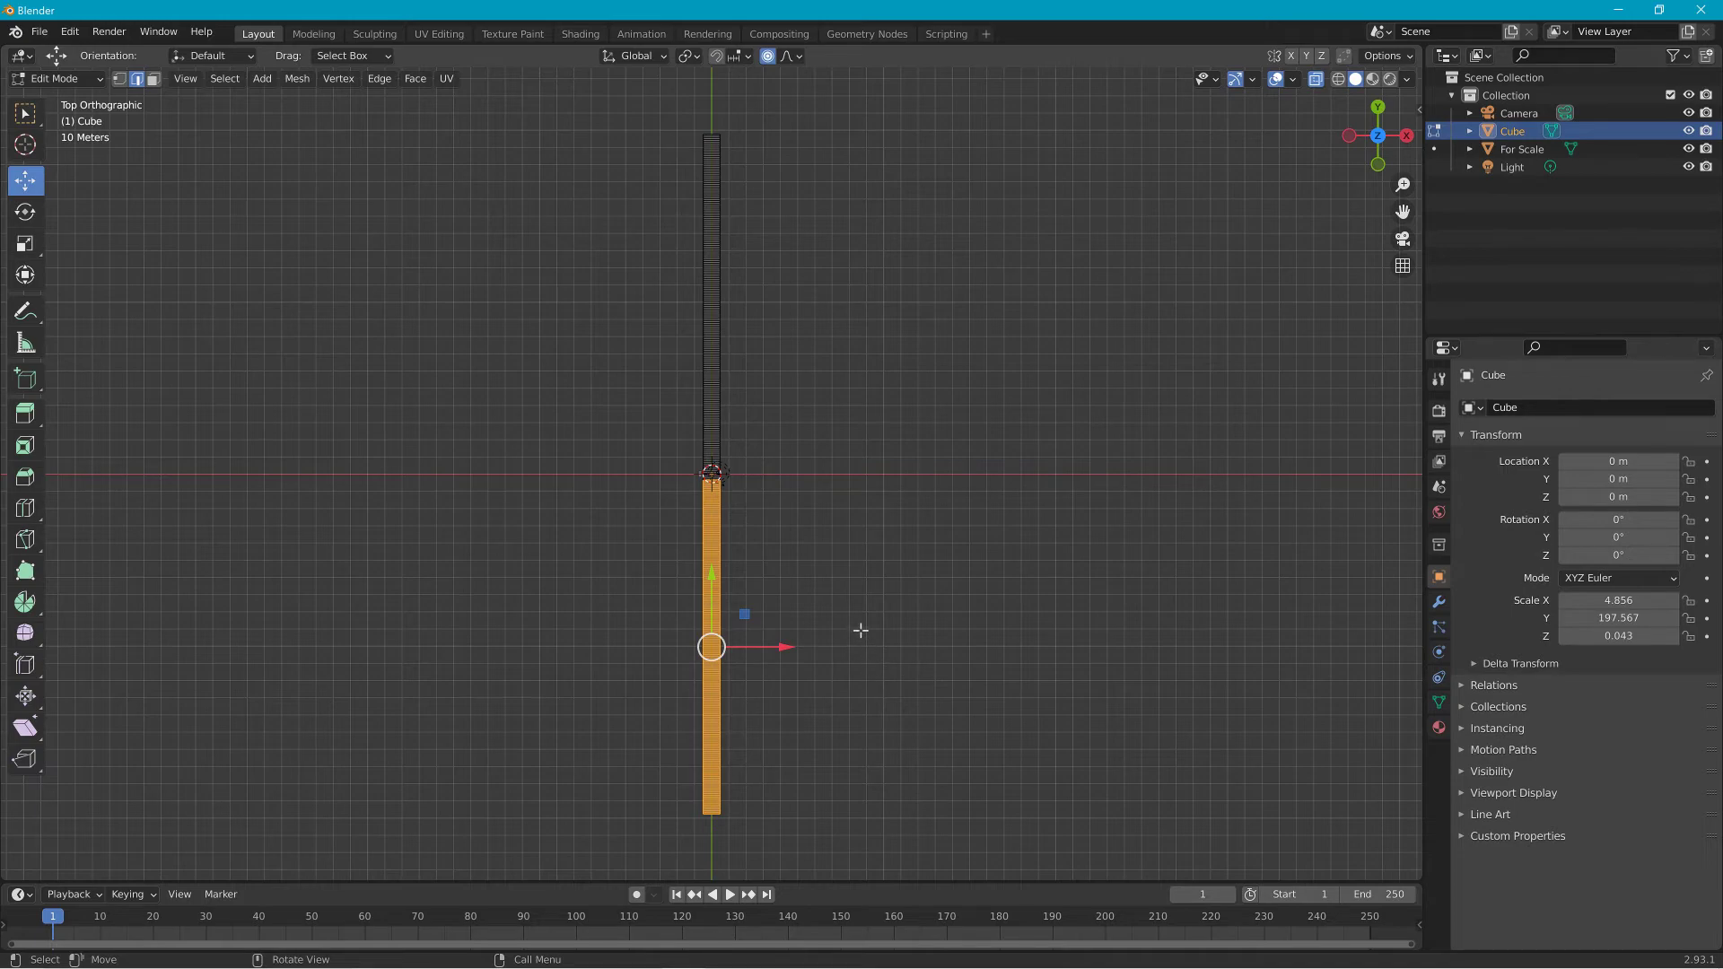
Box-select the strip's negative-Y end section and move it about 50.35 m along X with smooth proportional editing at a size of about 446.
key("w")
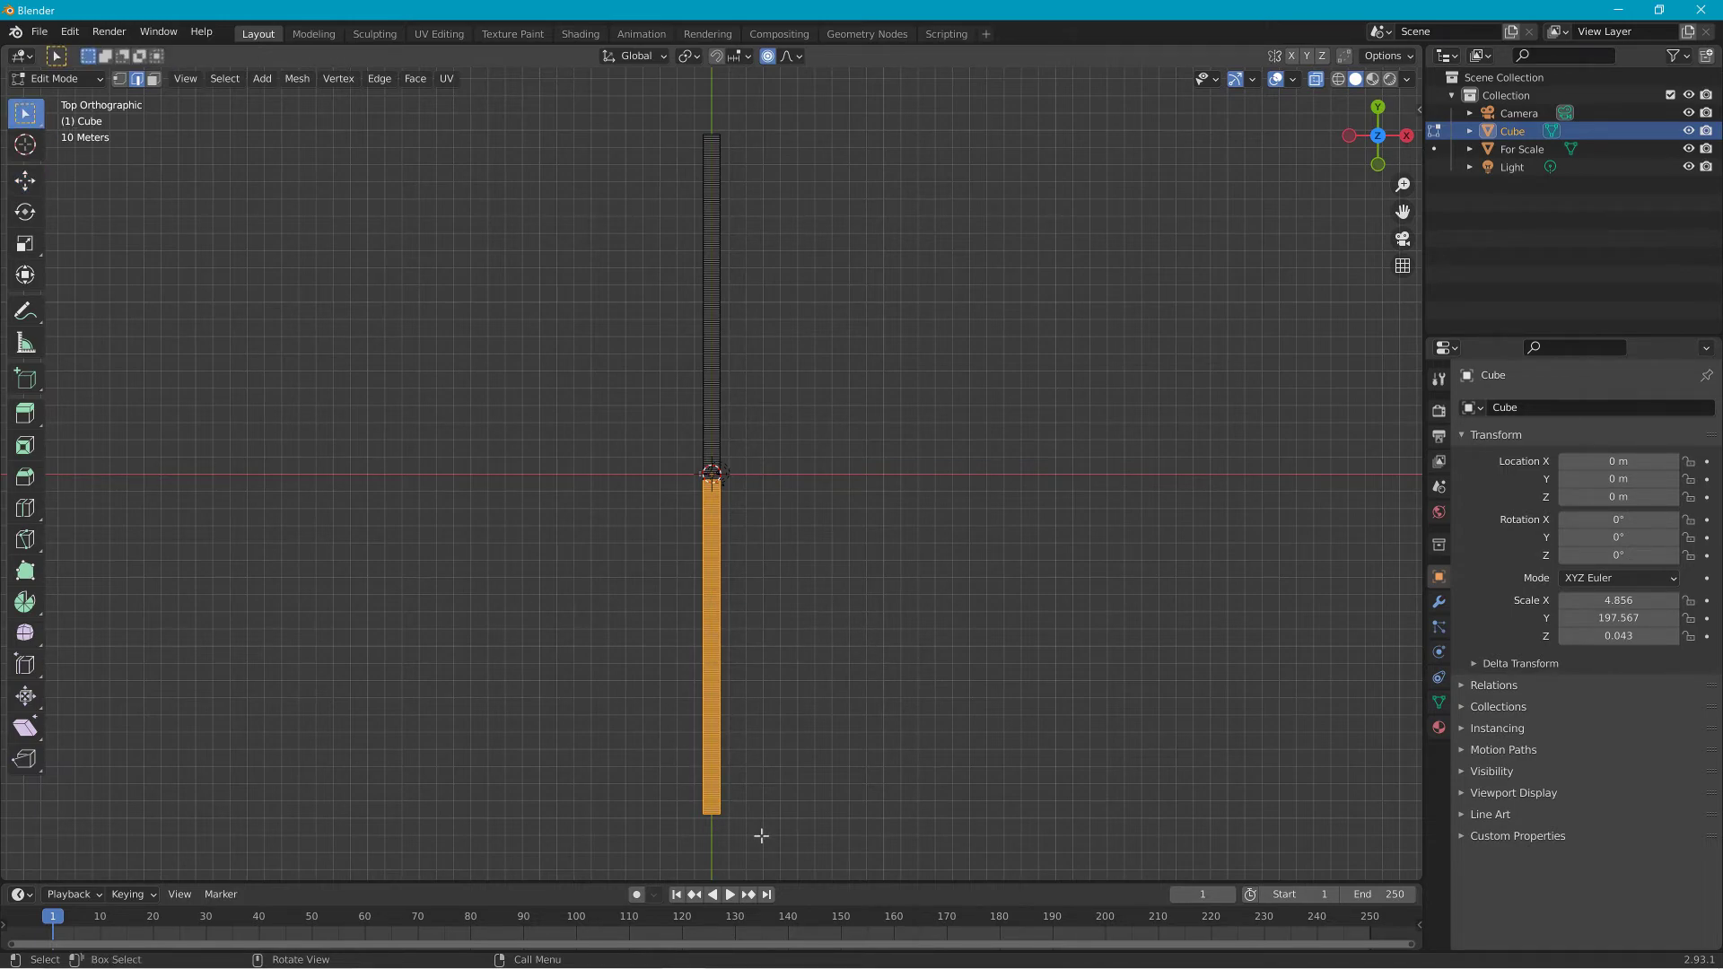
left_click_drag(761, 836, 674, 752)
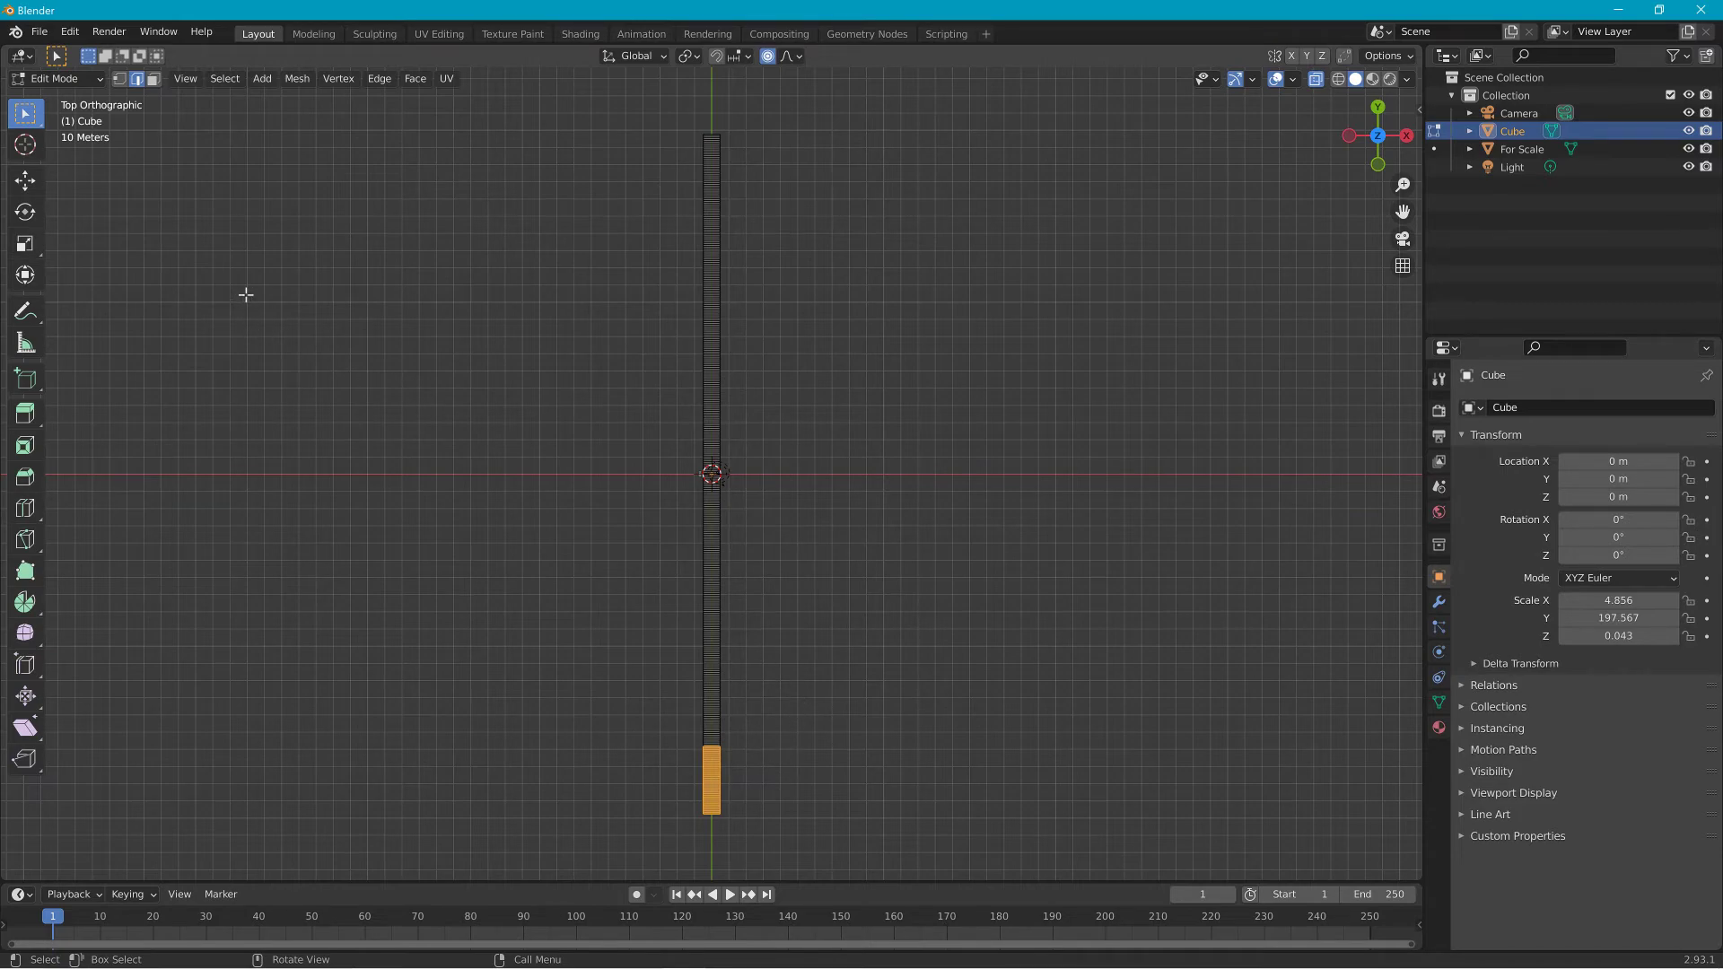
key("g")
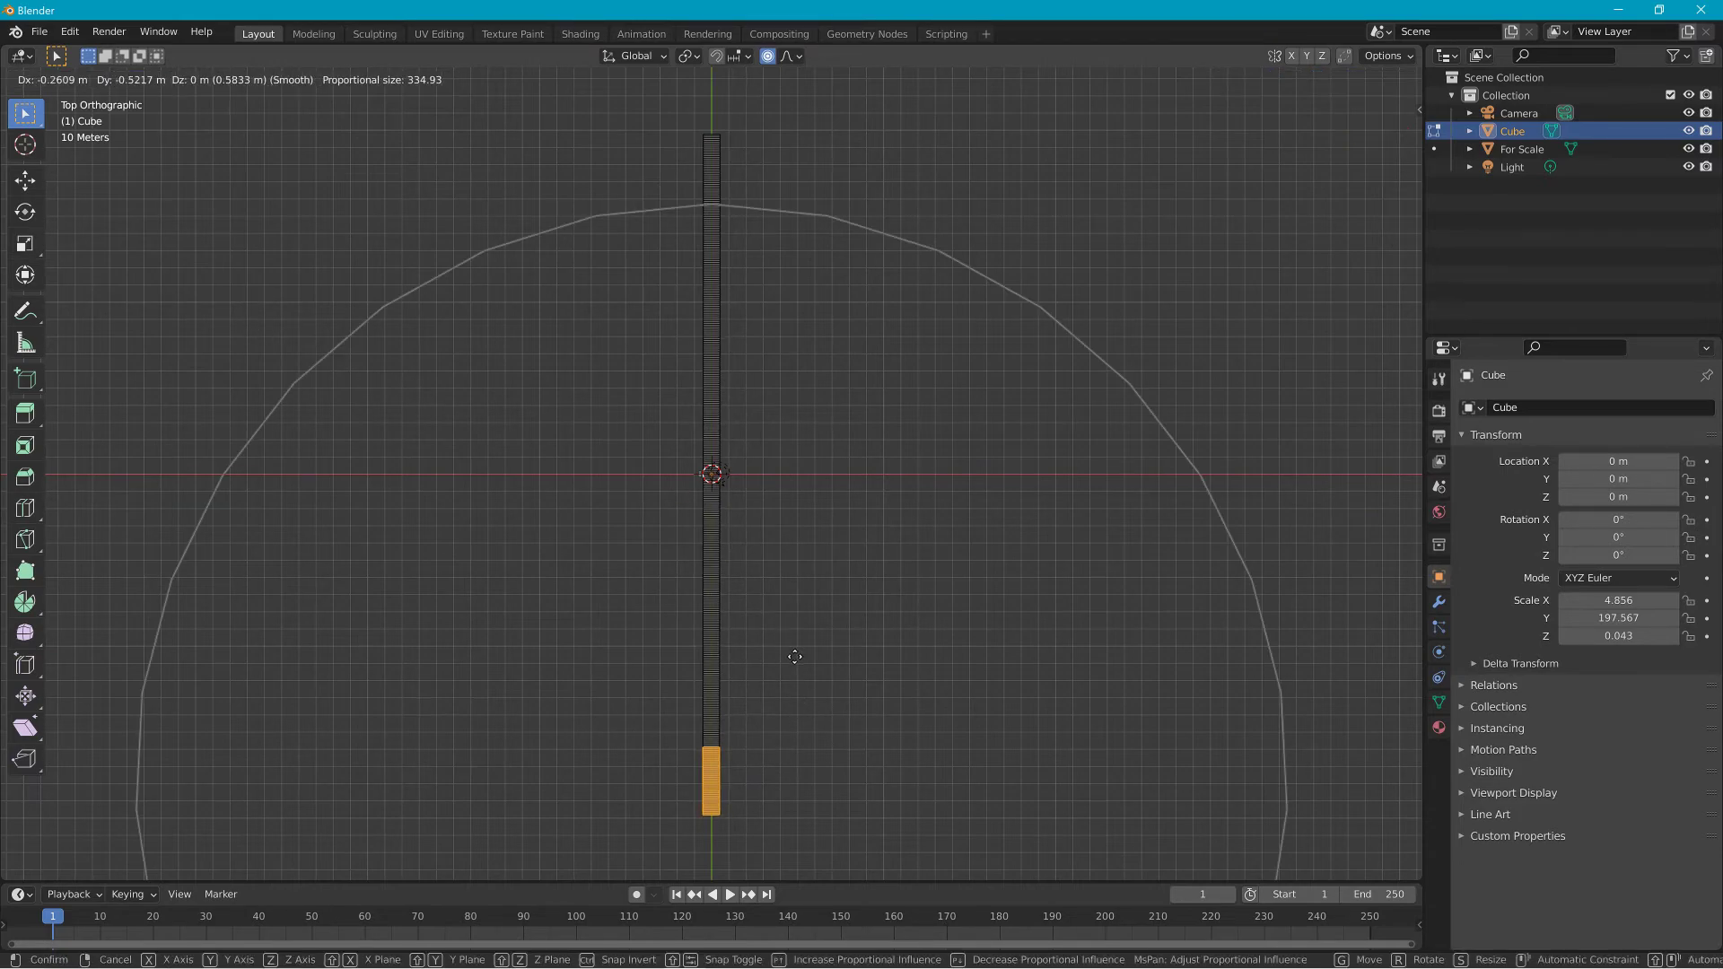
key("x")
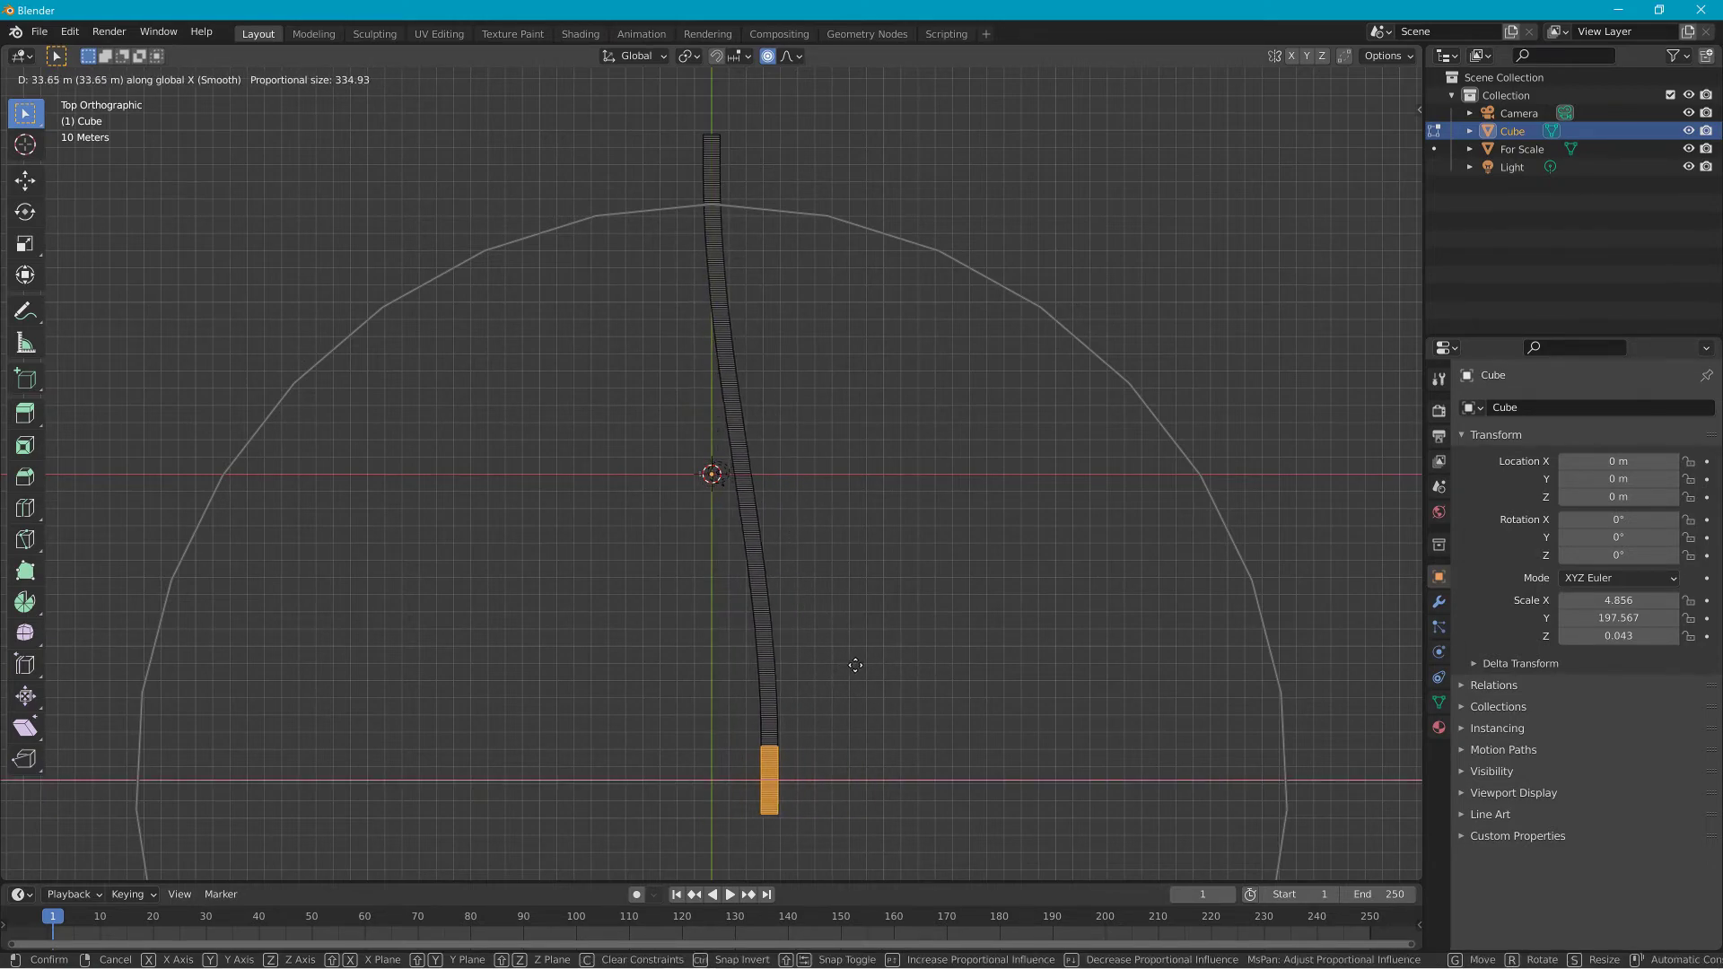
scroll(865, 661, "down", 1)
scroll(865, 662, "up", 8)
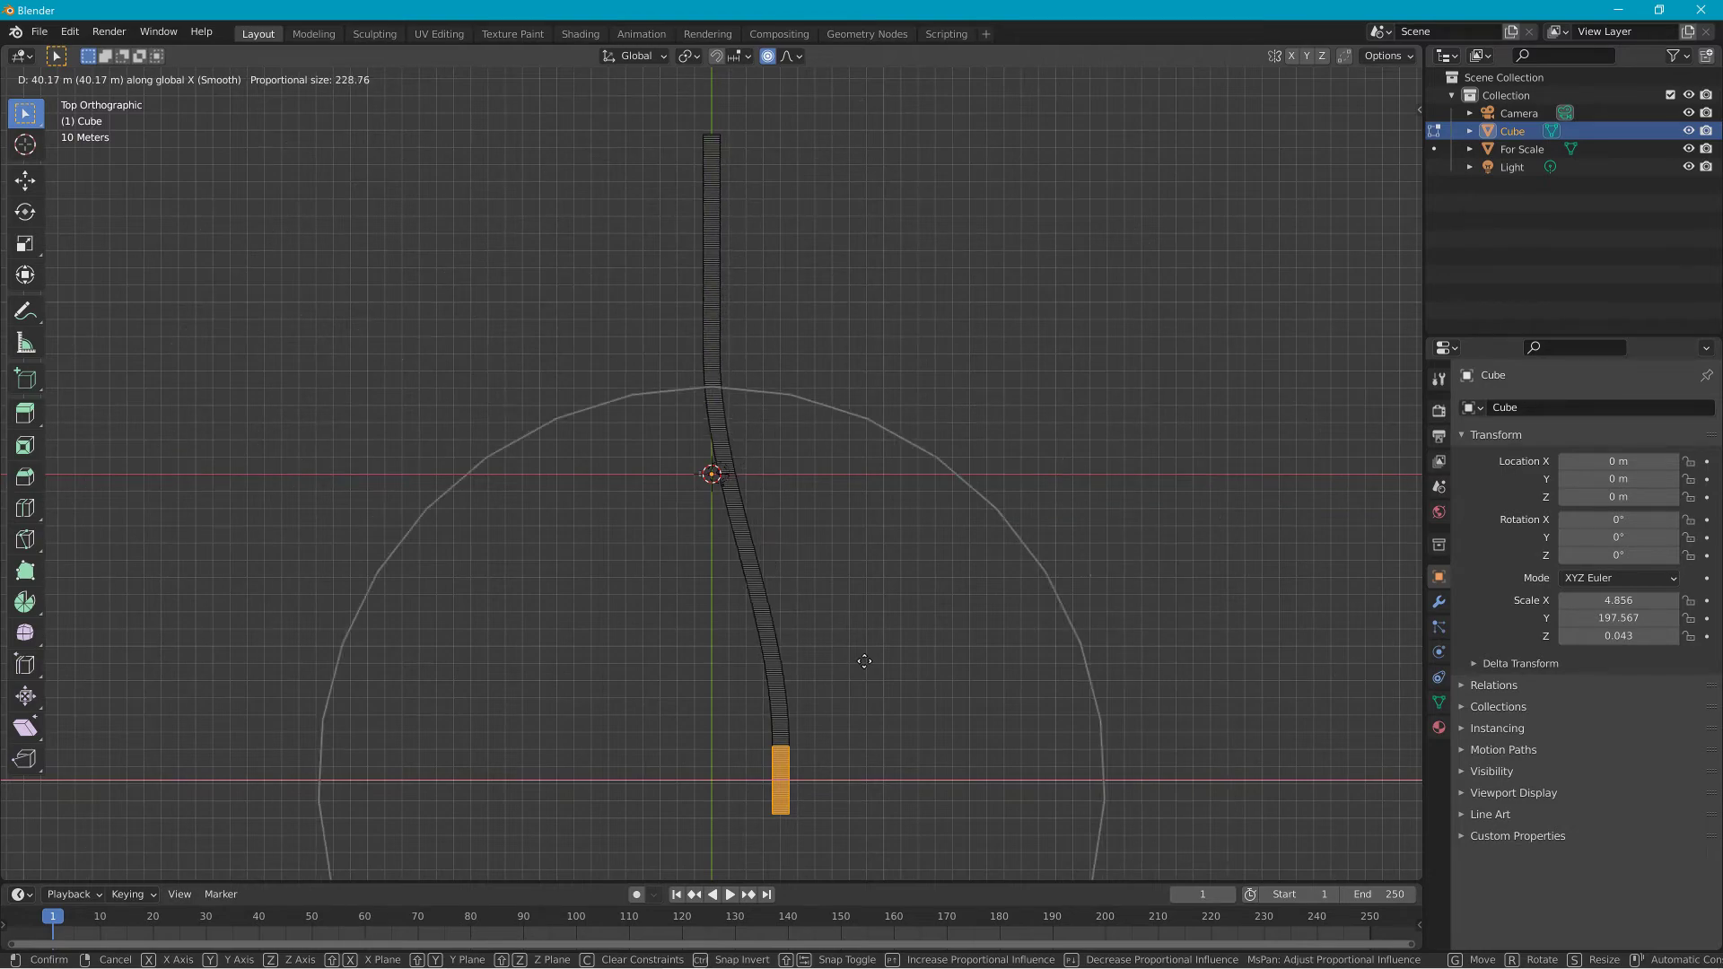
scroll(867, 662, "down", 7)
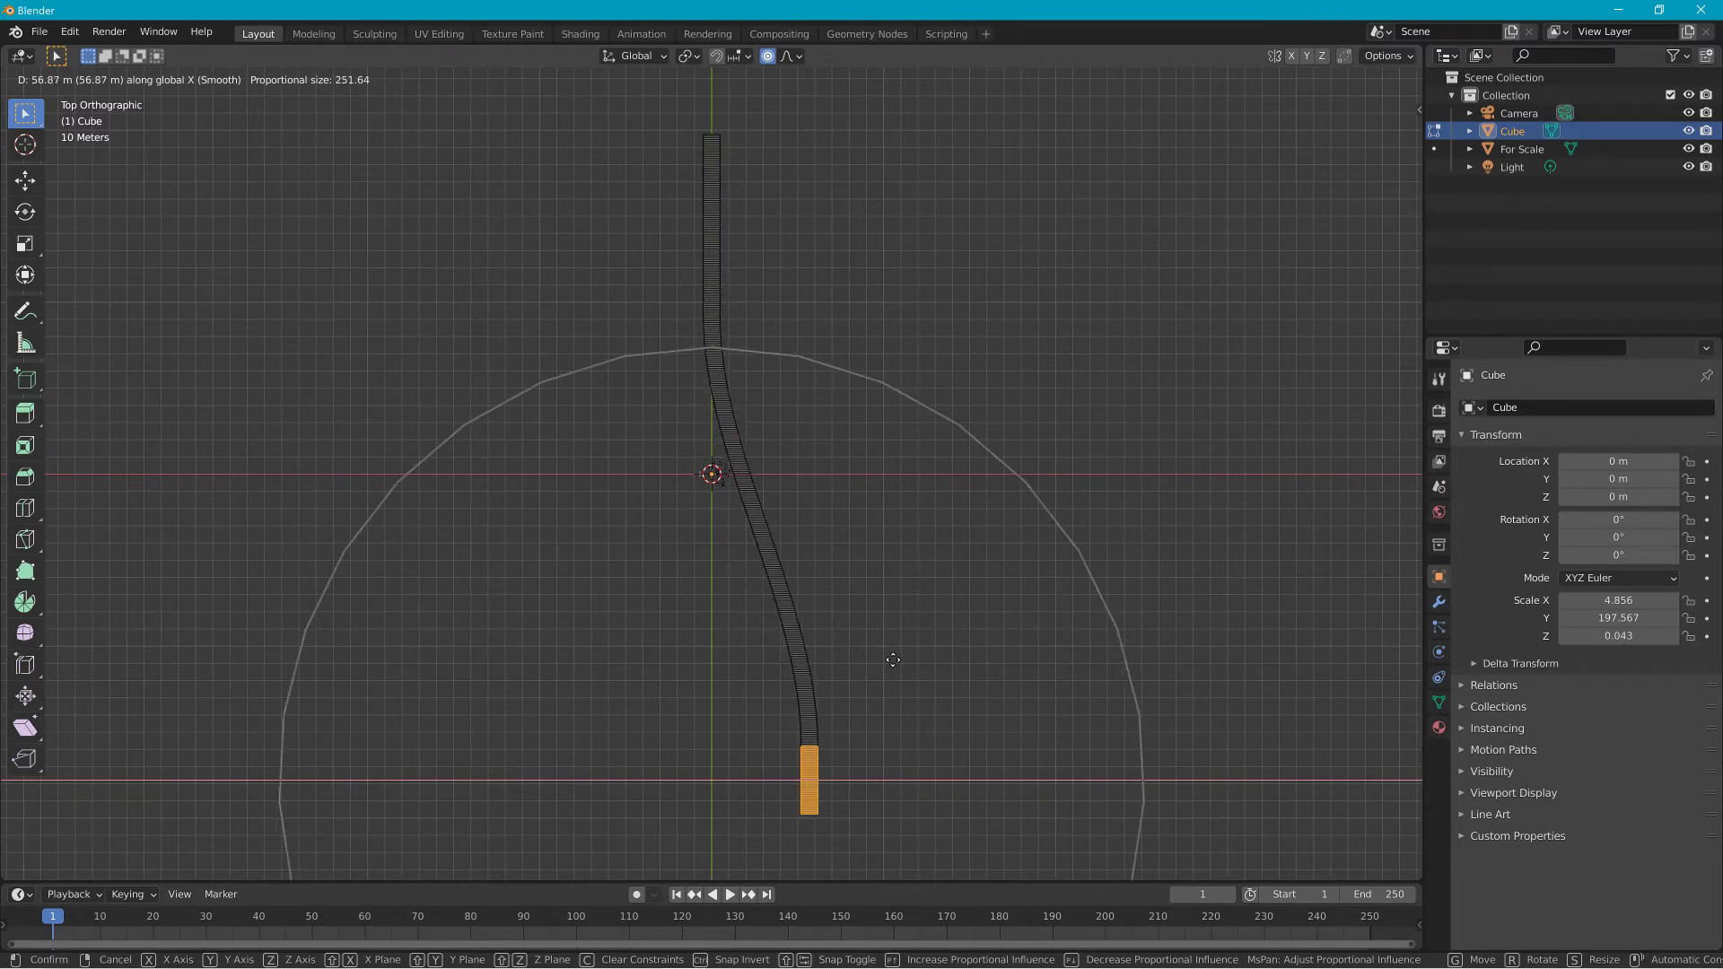
scroll(902, 660, "down", 1)
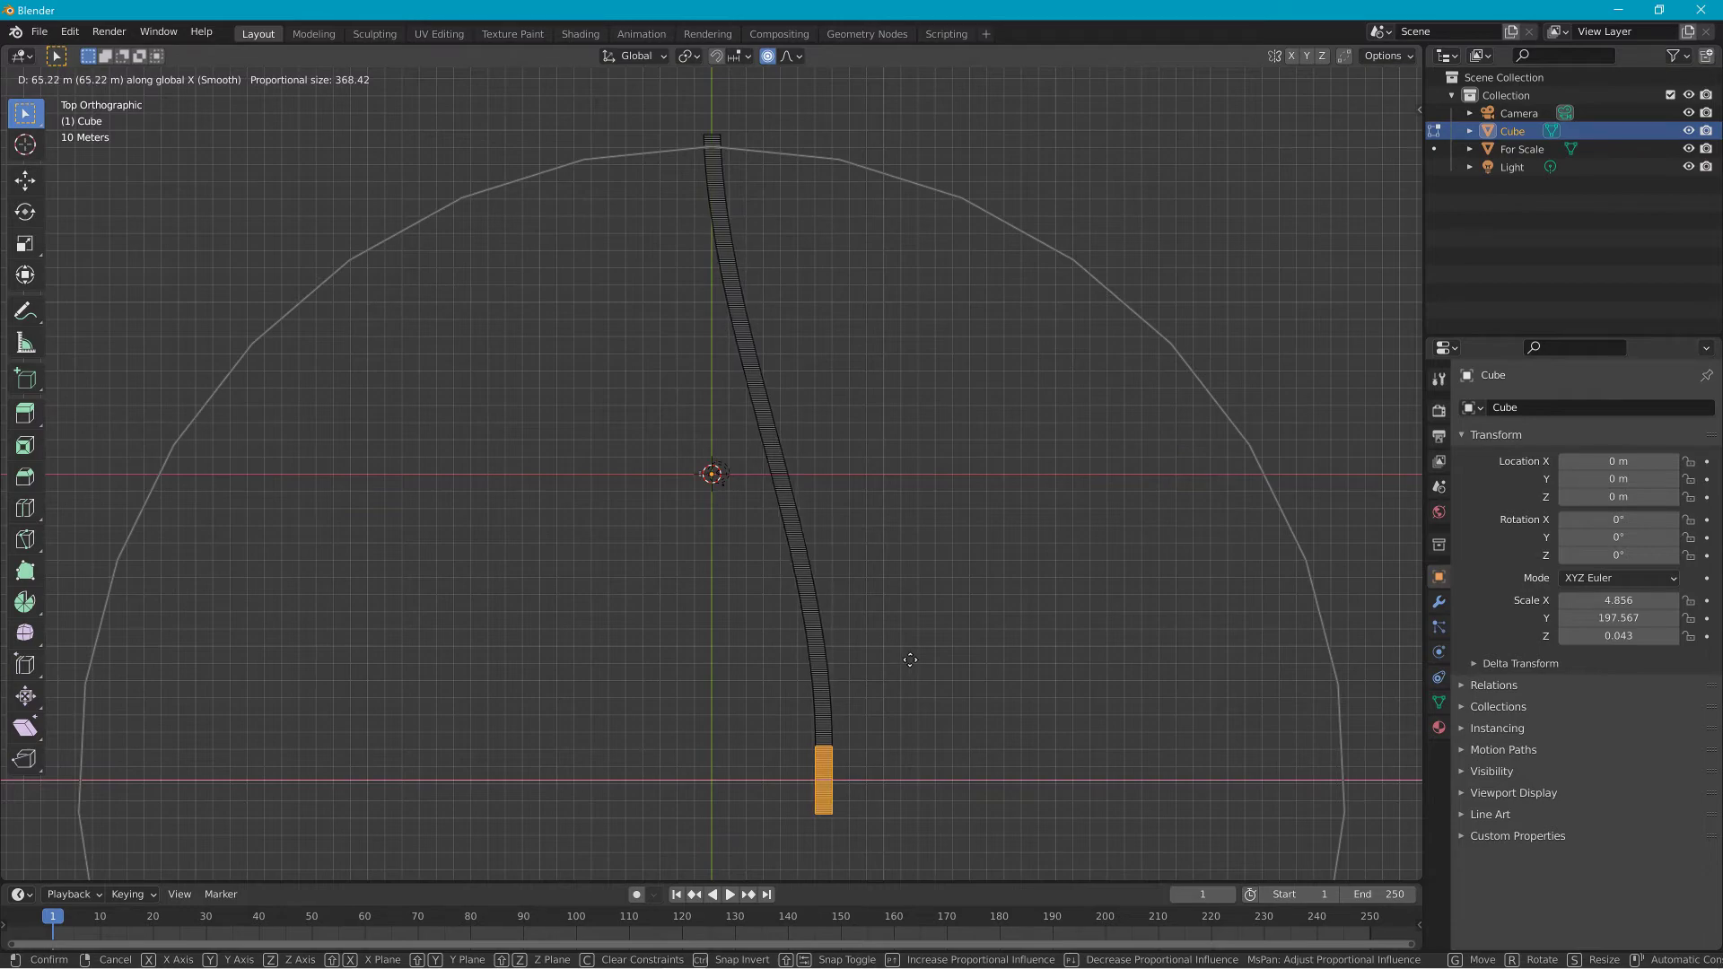
scroll(902, 659, "down", 1)
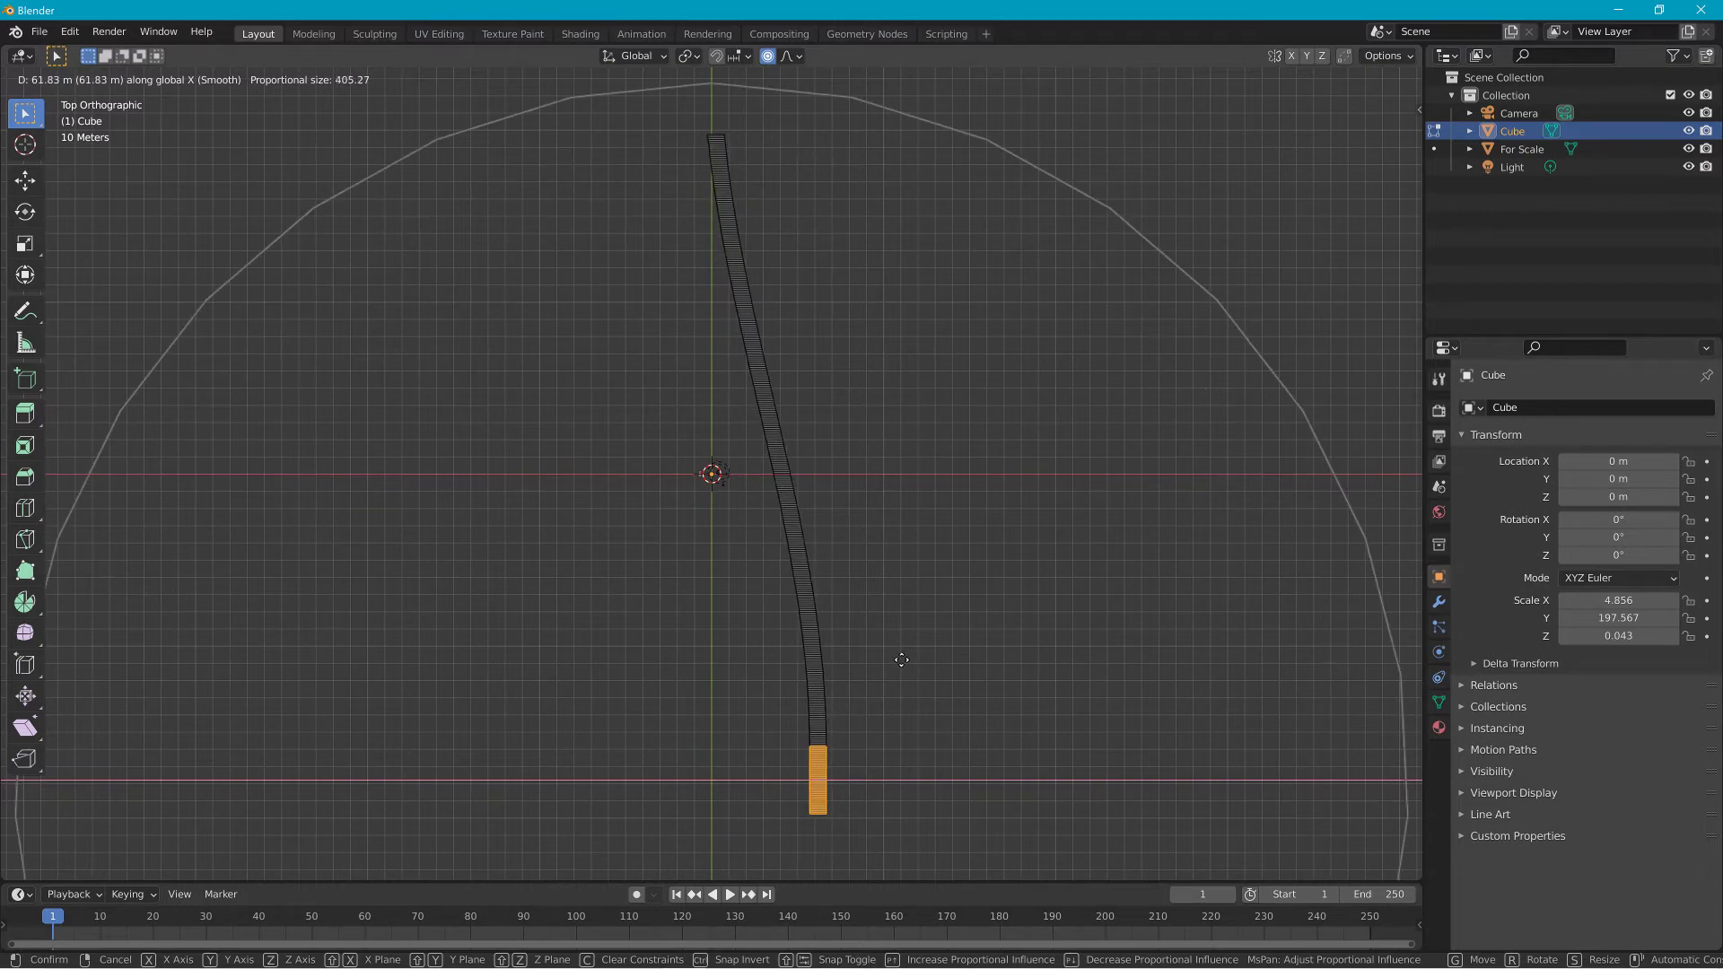
scroll(897, 659, "down", 1)
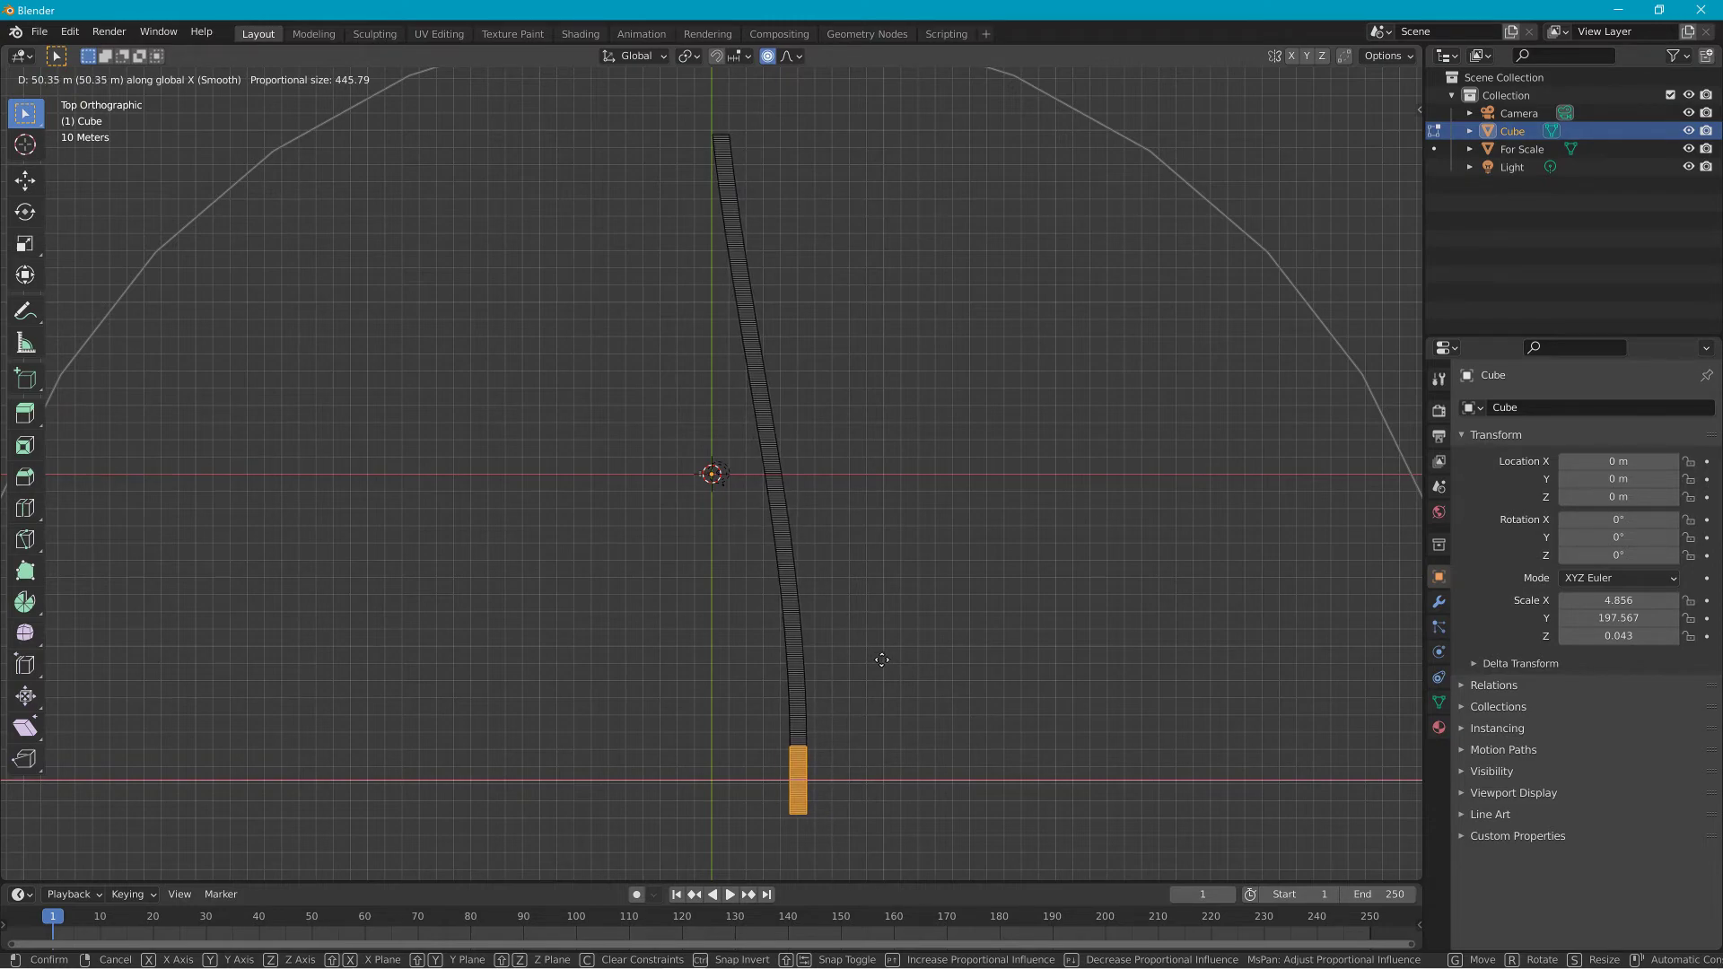
left_click(882, 660)
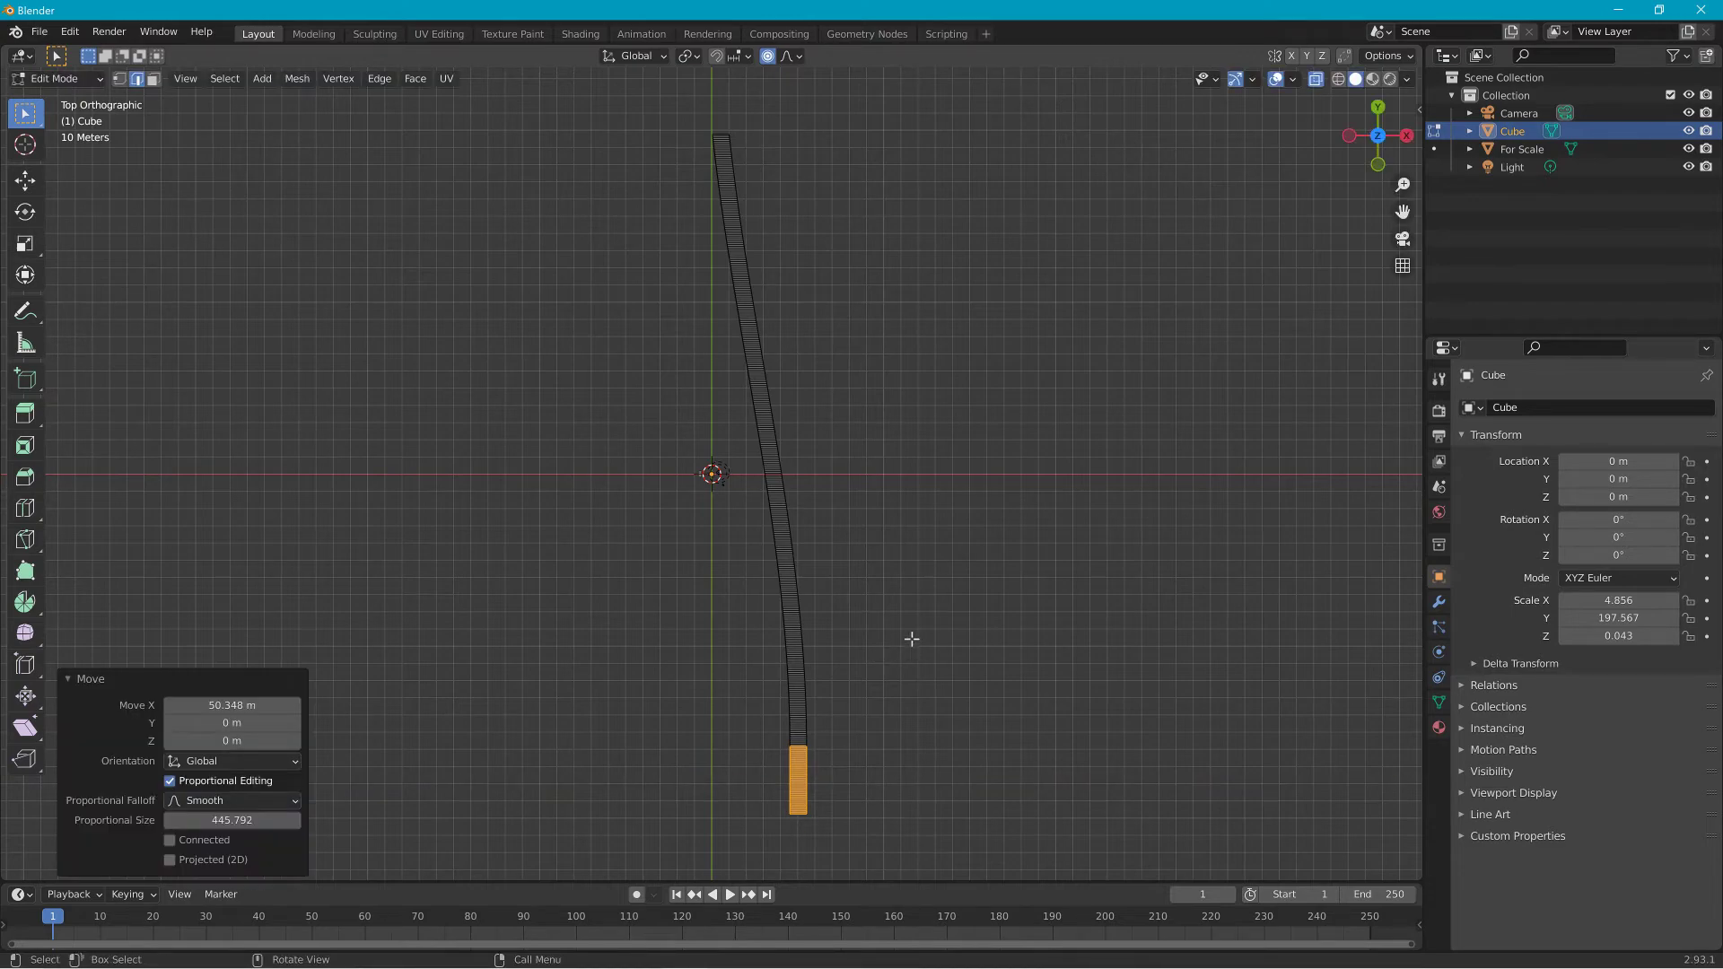
Leave mesh editing of the curved strip and return to Object Mode.
middle_click_drag(911, 639, 709, 426)
scroll(631, 423, "up", 5)
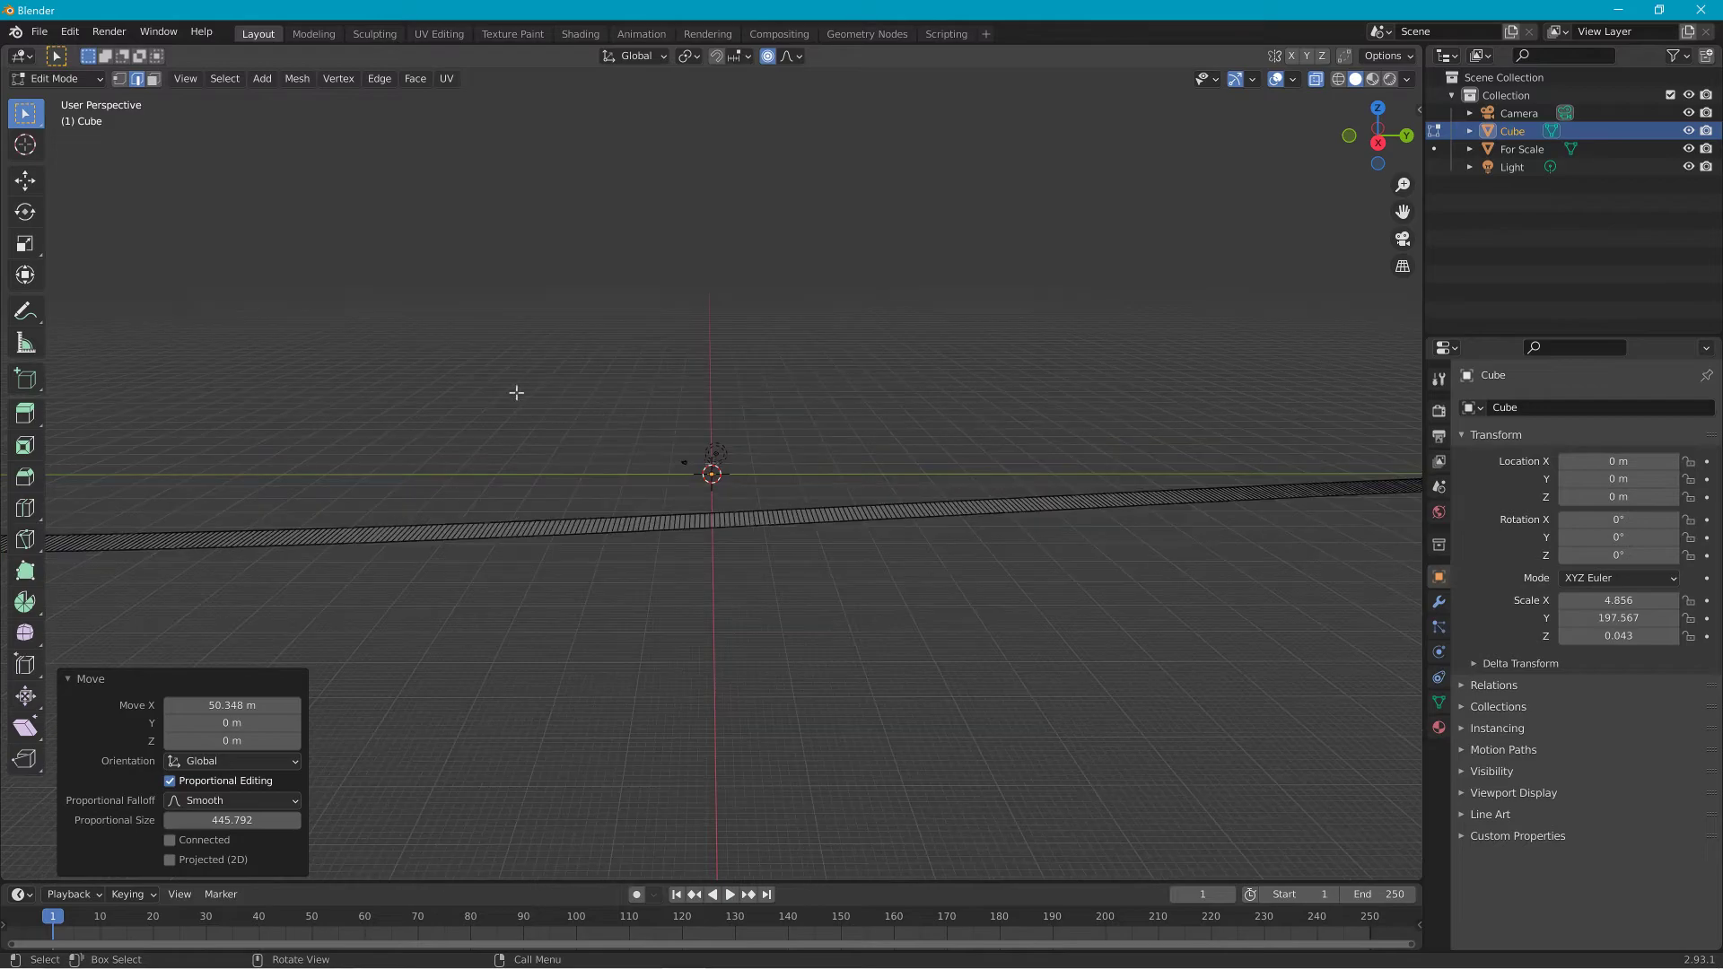
left_click(53, 78)
left_click(45, 93)
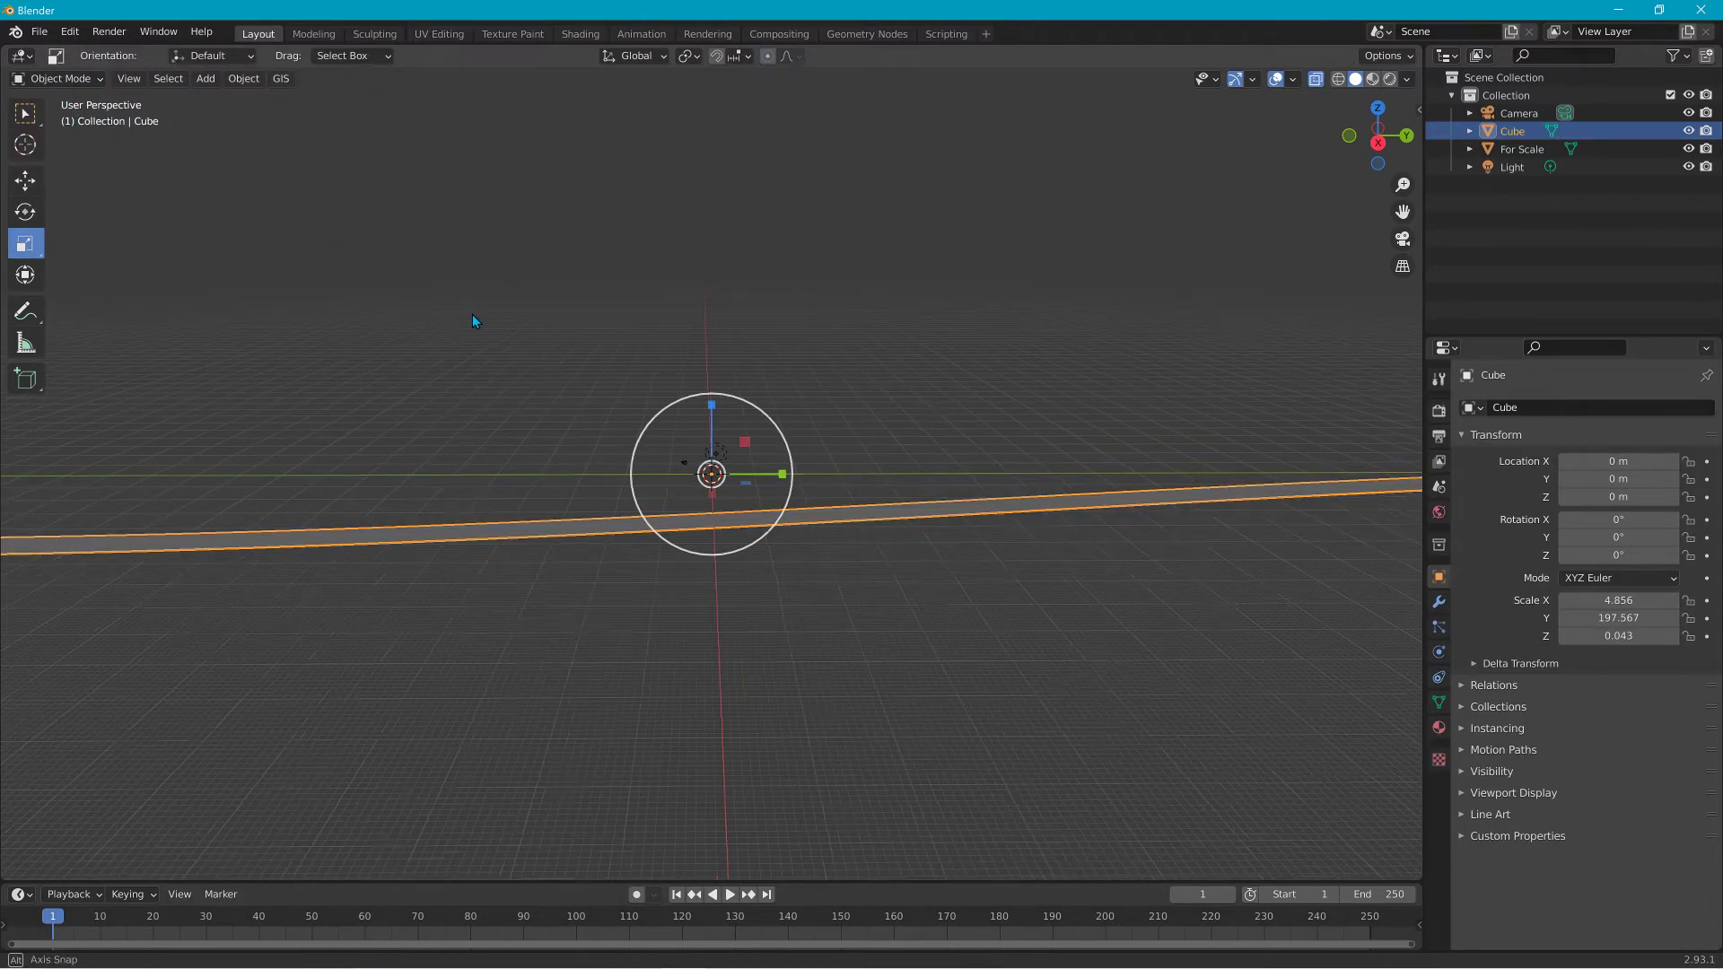
middle_click_drag(472, 316, 397, 321)
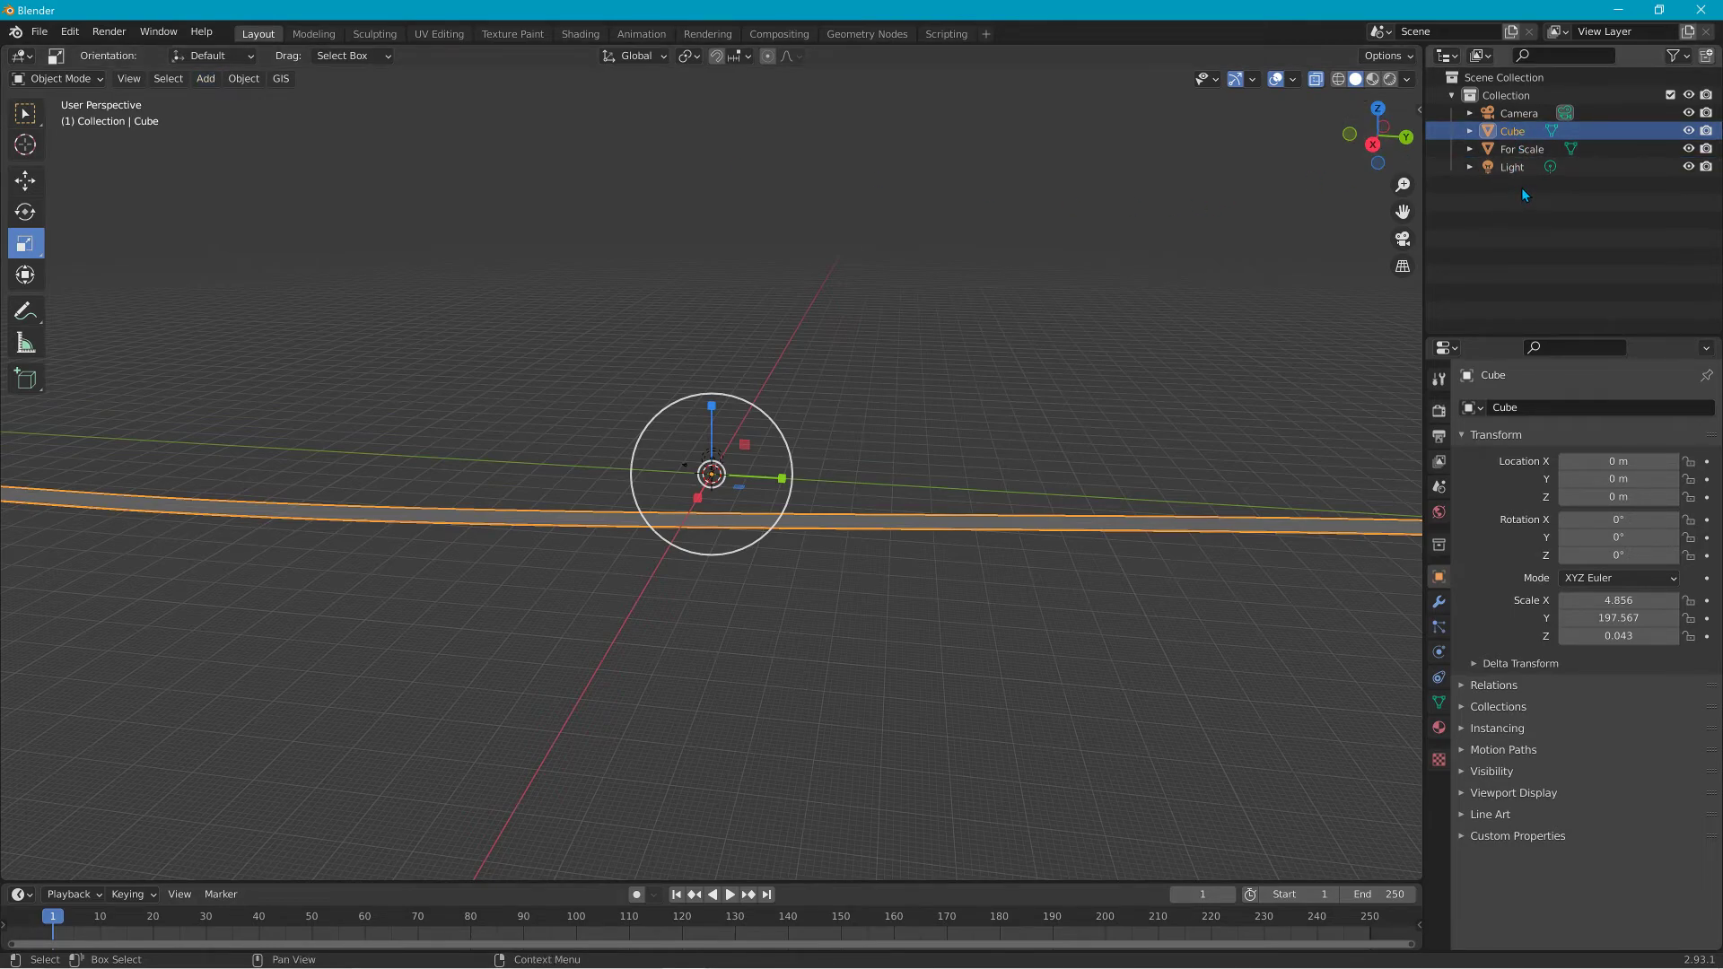
Add a circle-type empty at the world origin.
left_click(214, 84)
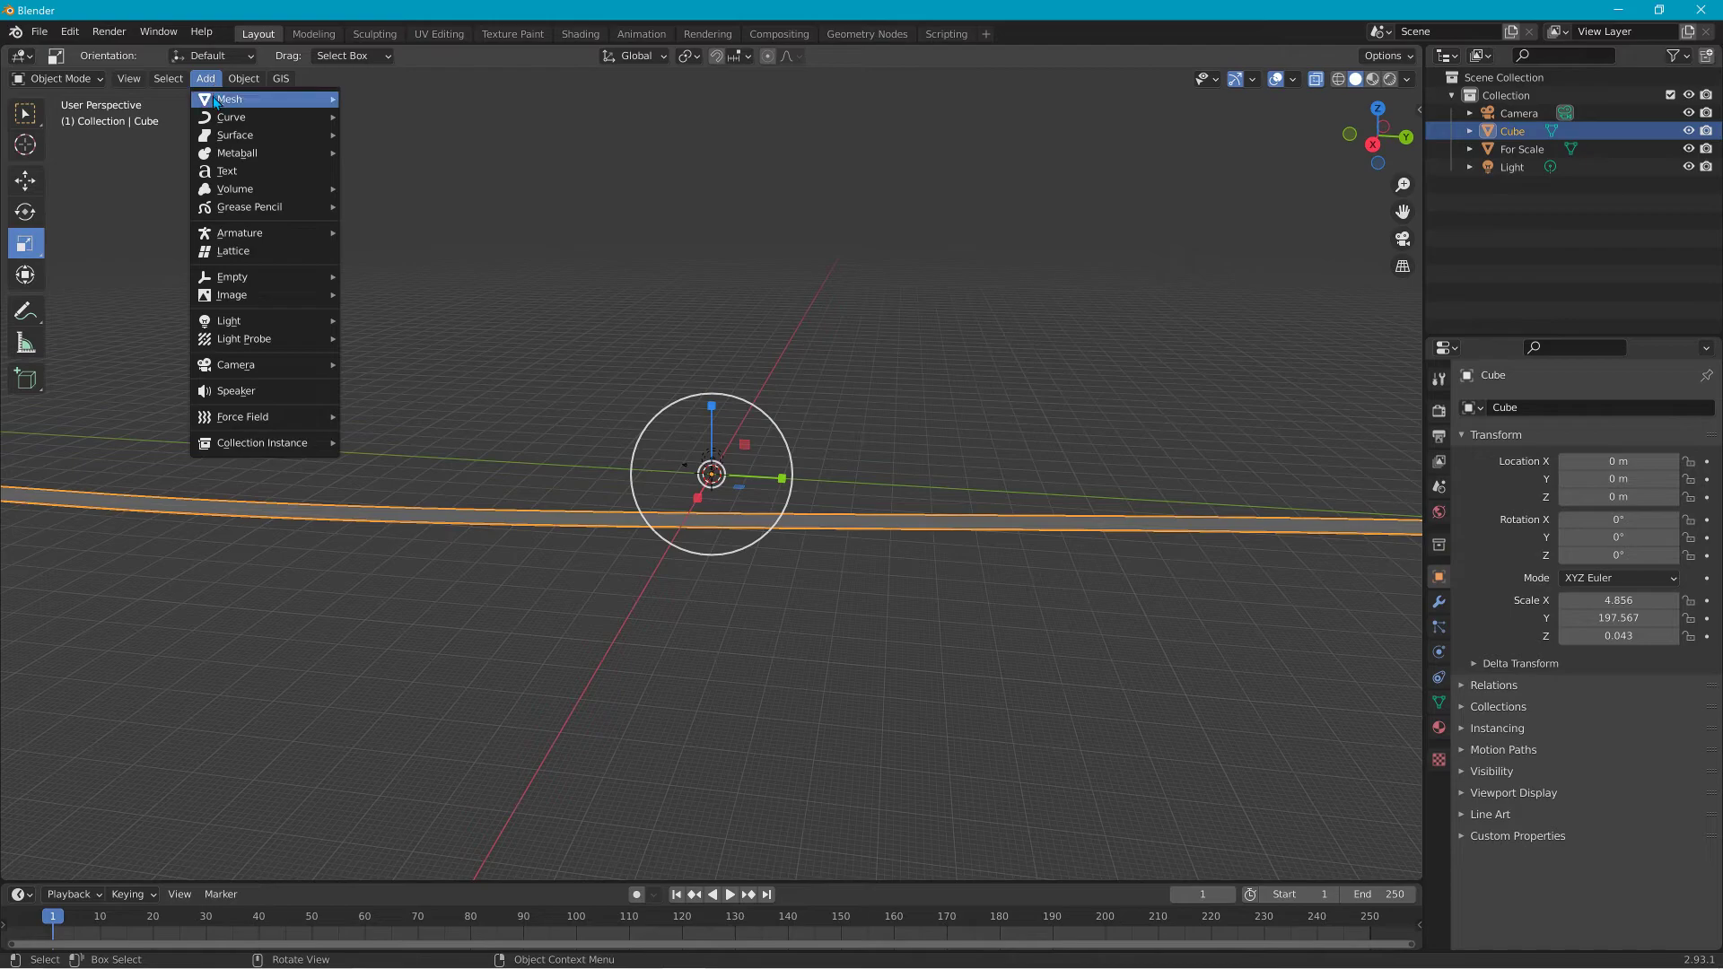
mouse_move(269, 278)
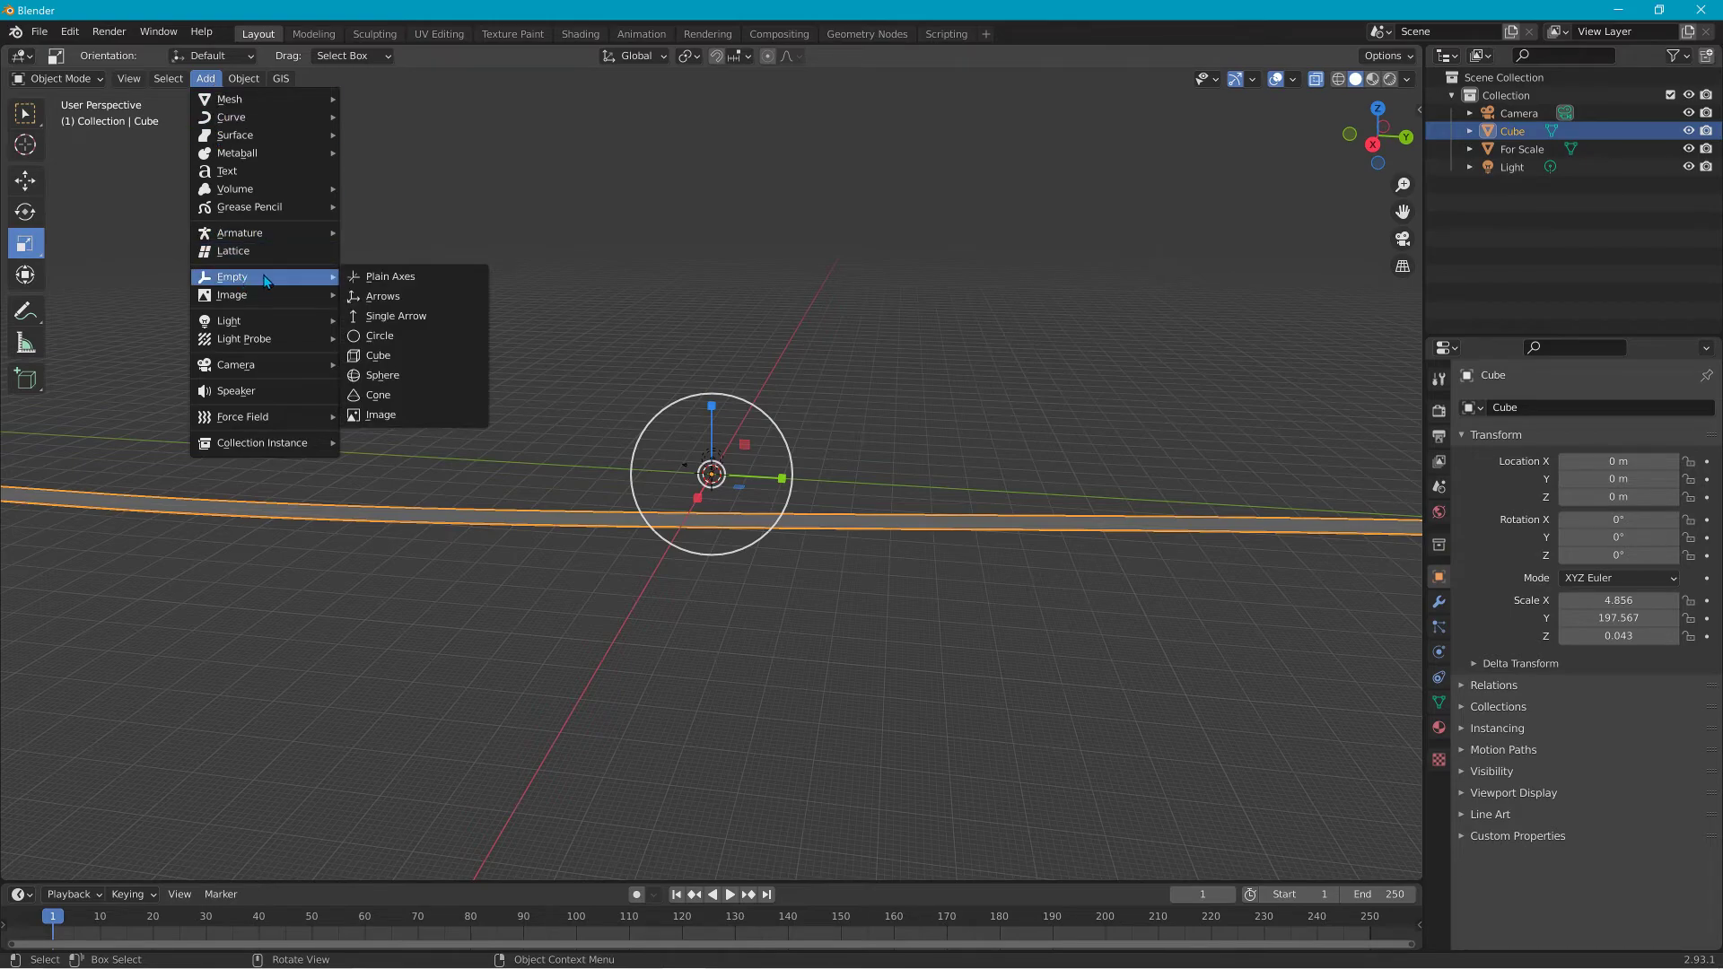
left_click(384, 332)
Move the circle empty about 36.45 m along X so that it sits on the middle of the strip.
middle_click_drag(465, 372, 606, 392)
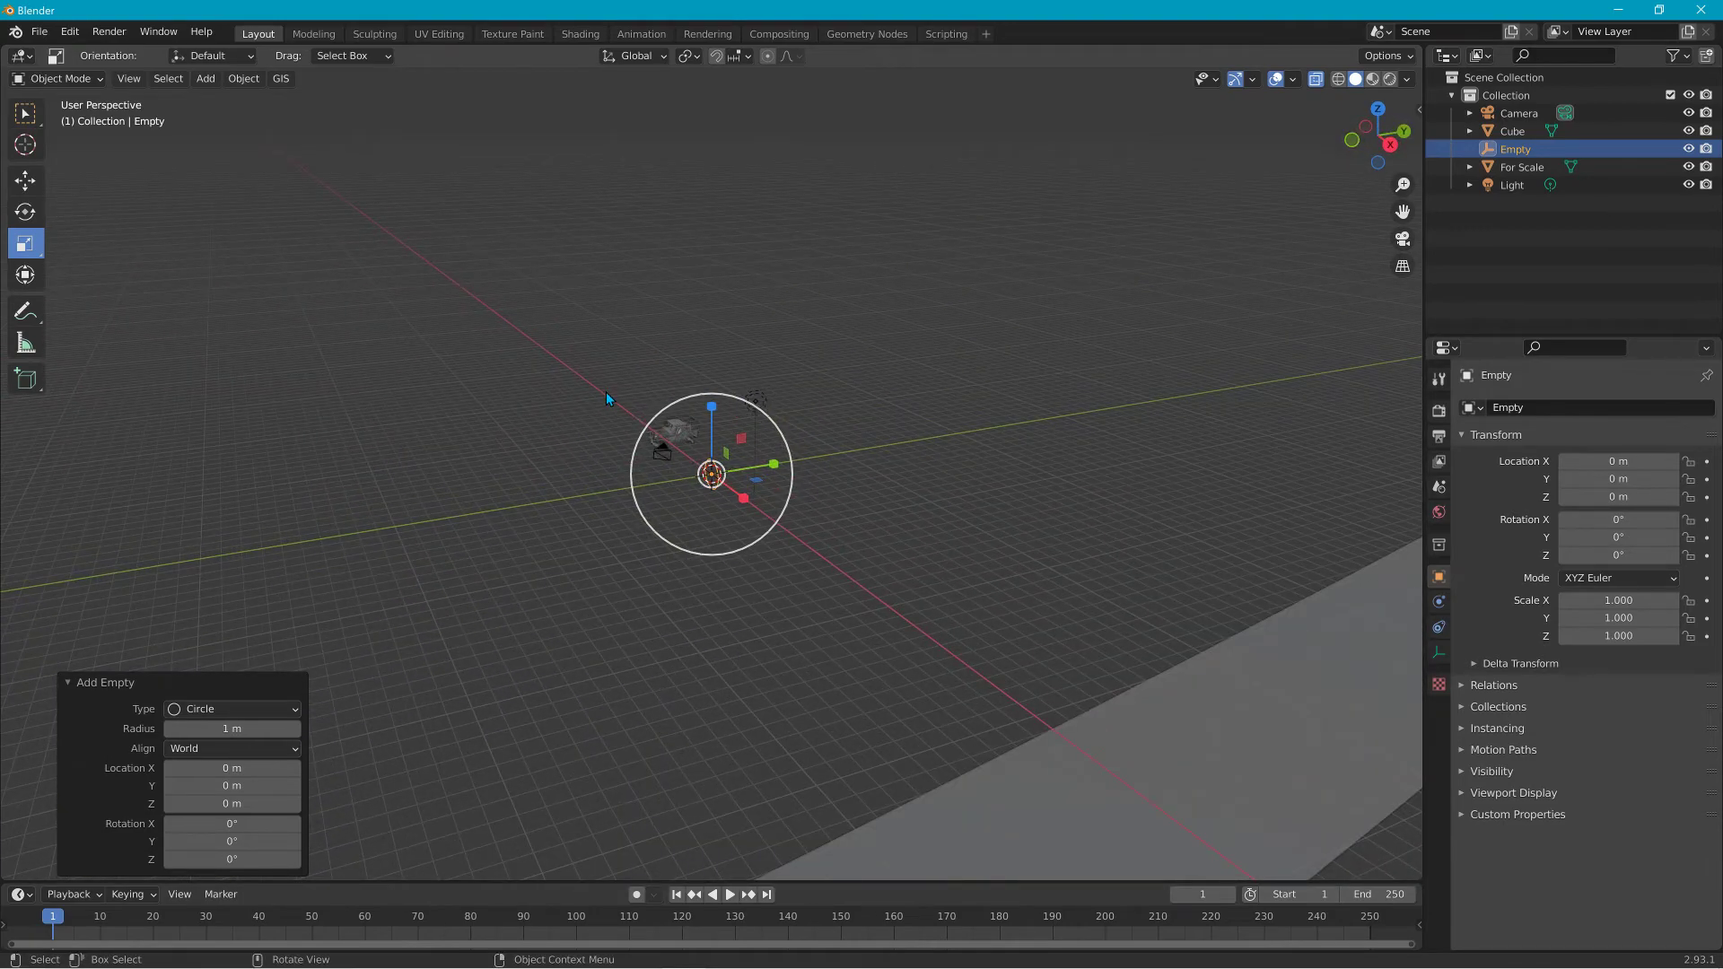
key("g")
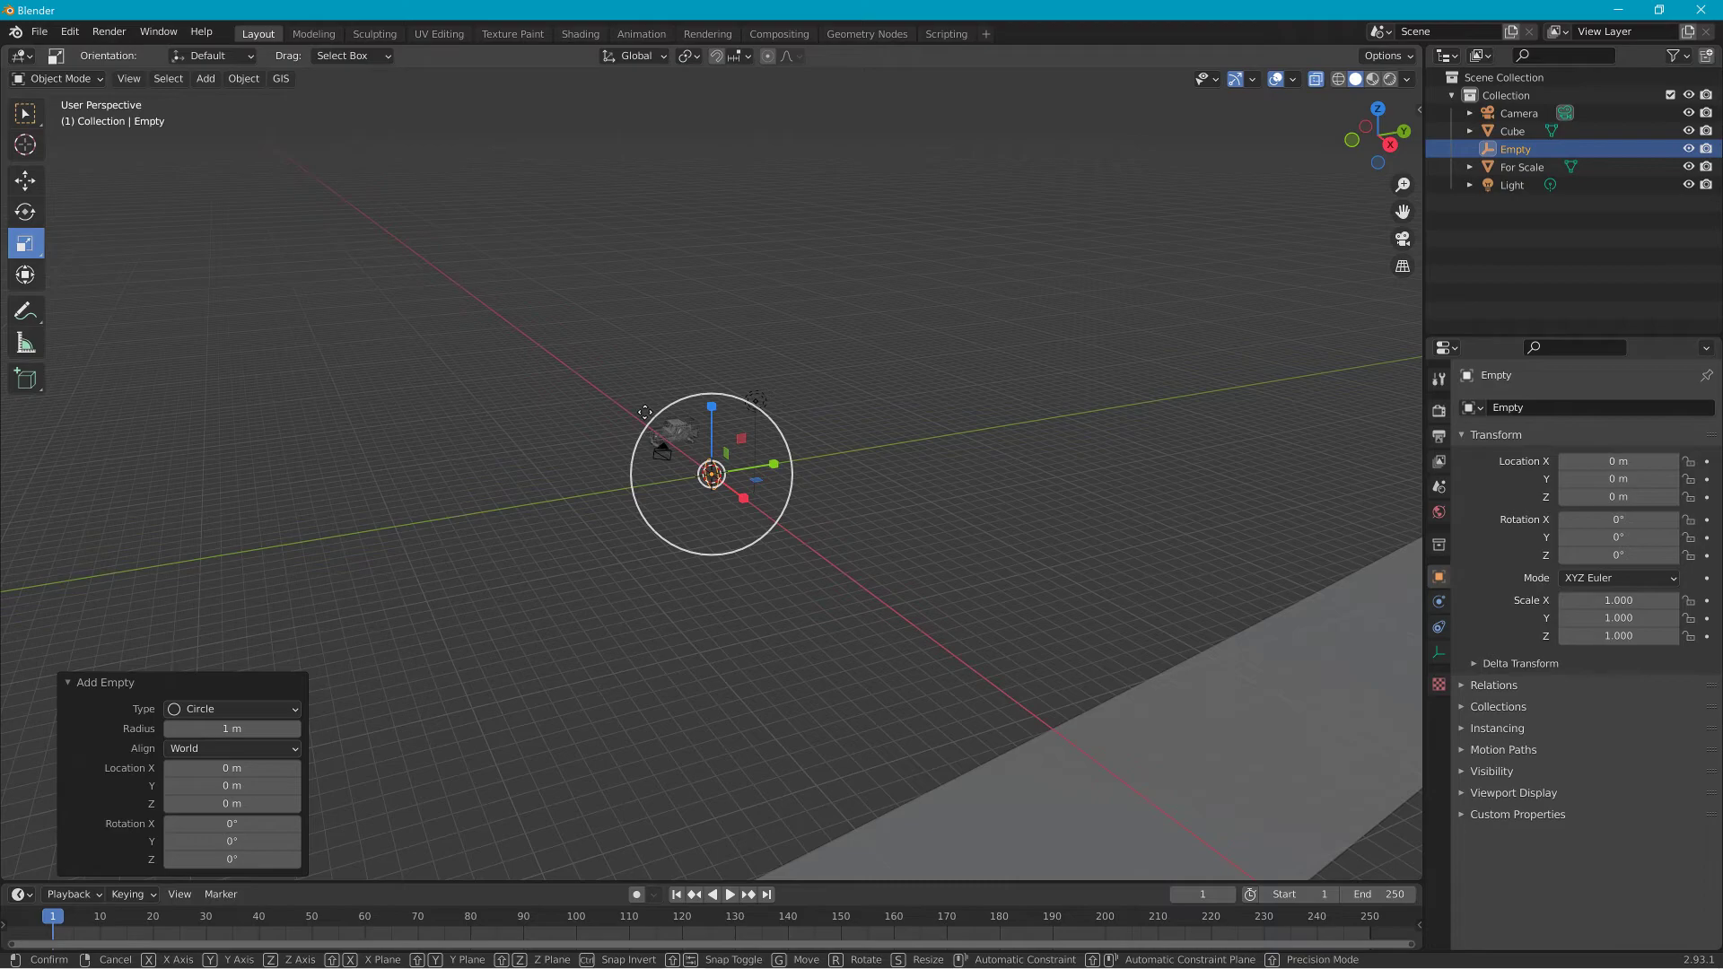
key("Escape")
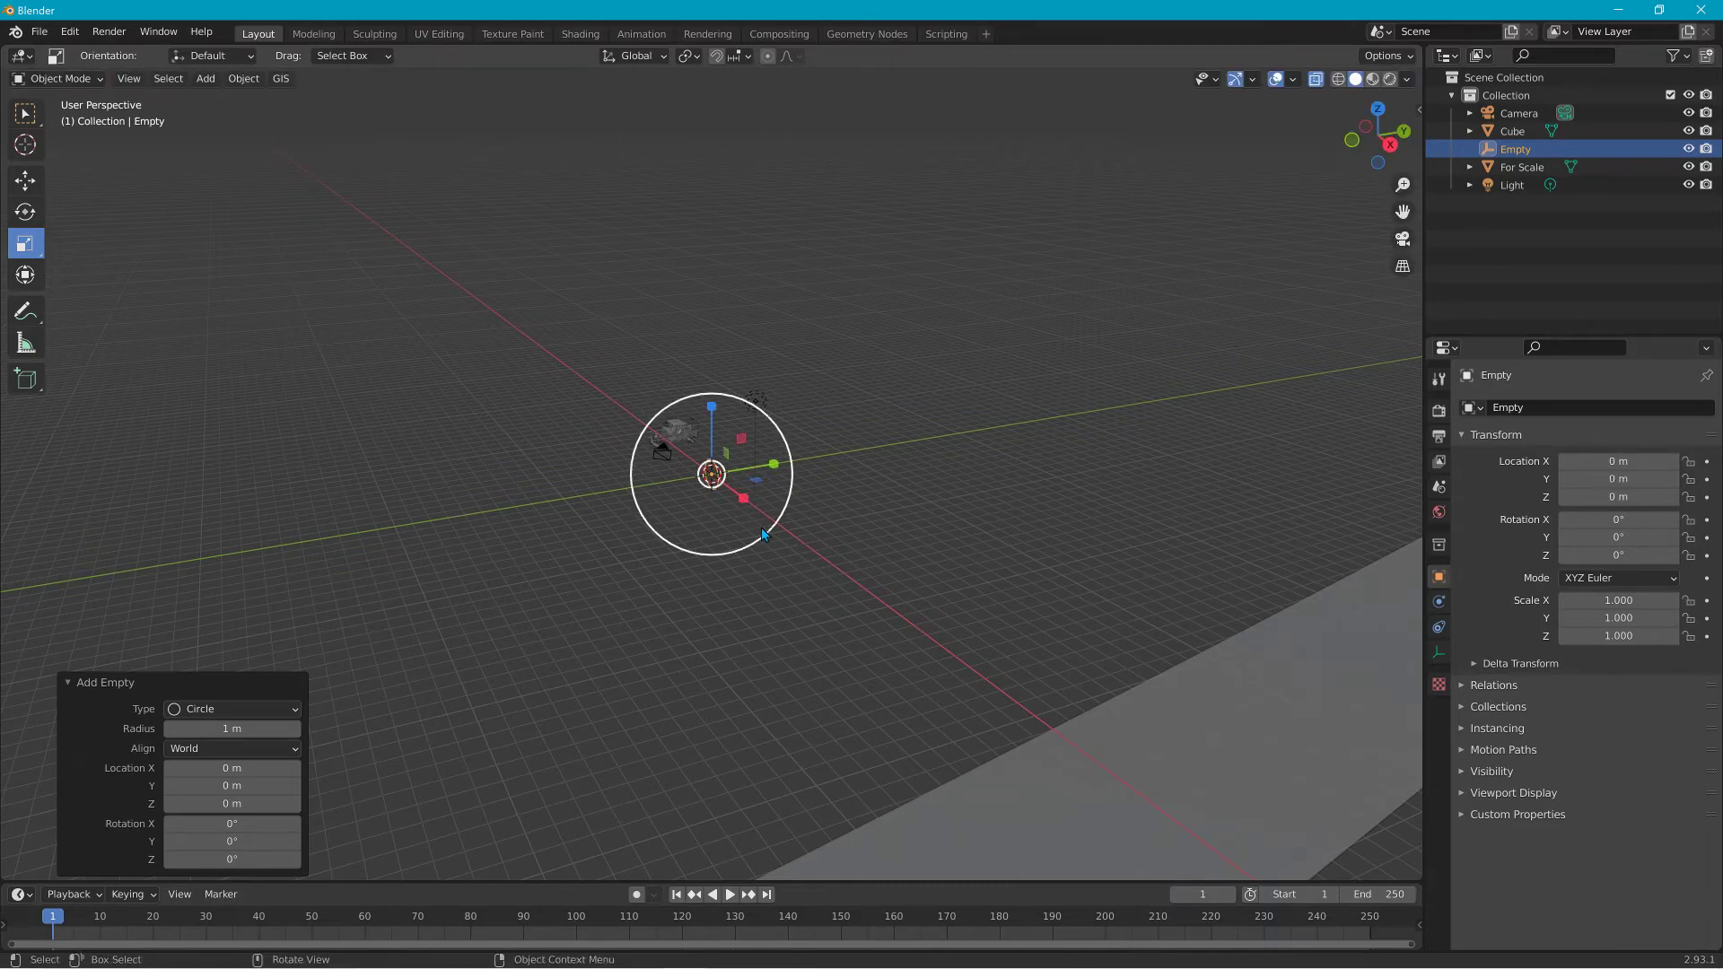
middle_click_drag(607, 580, 739, 590)
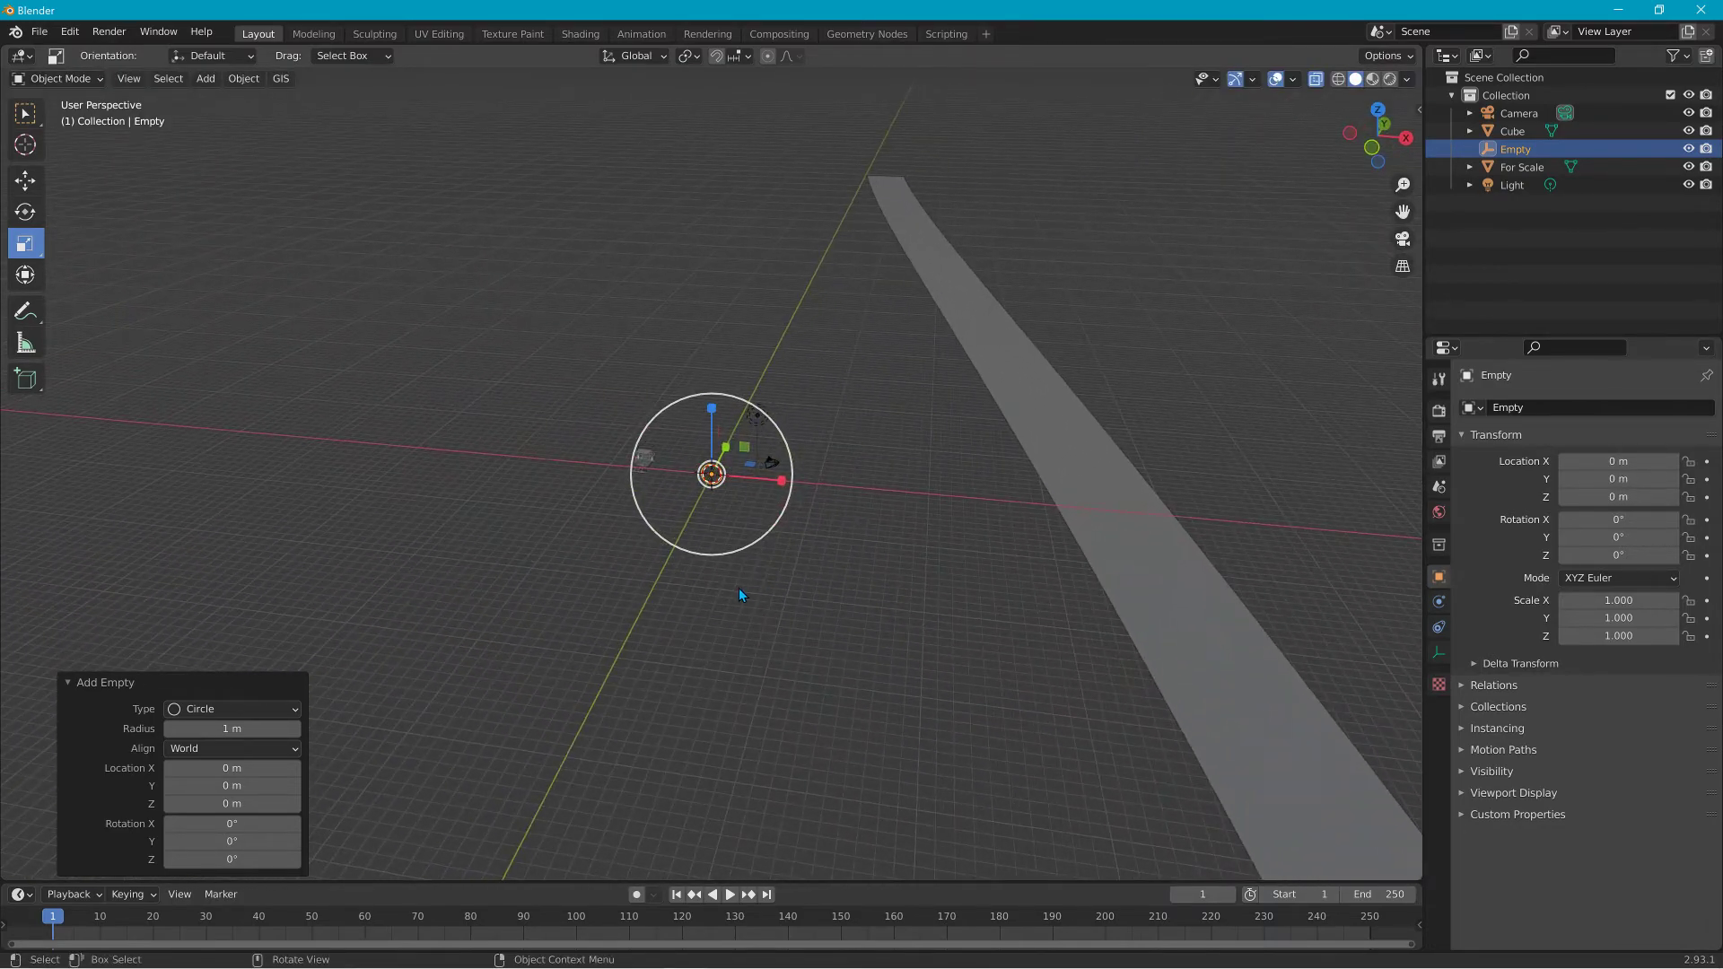
key("g")
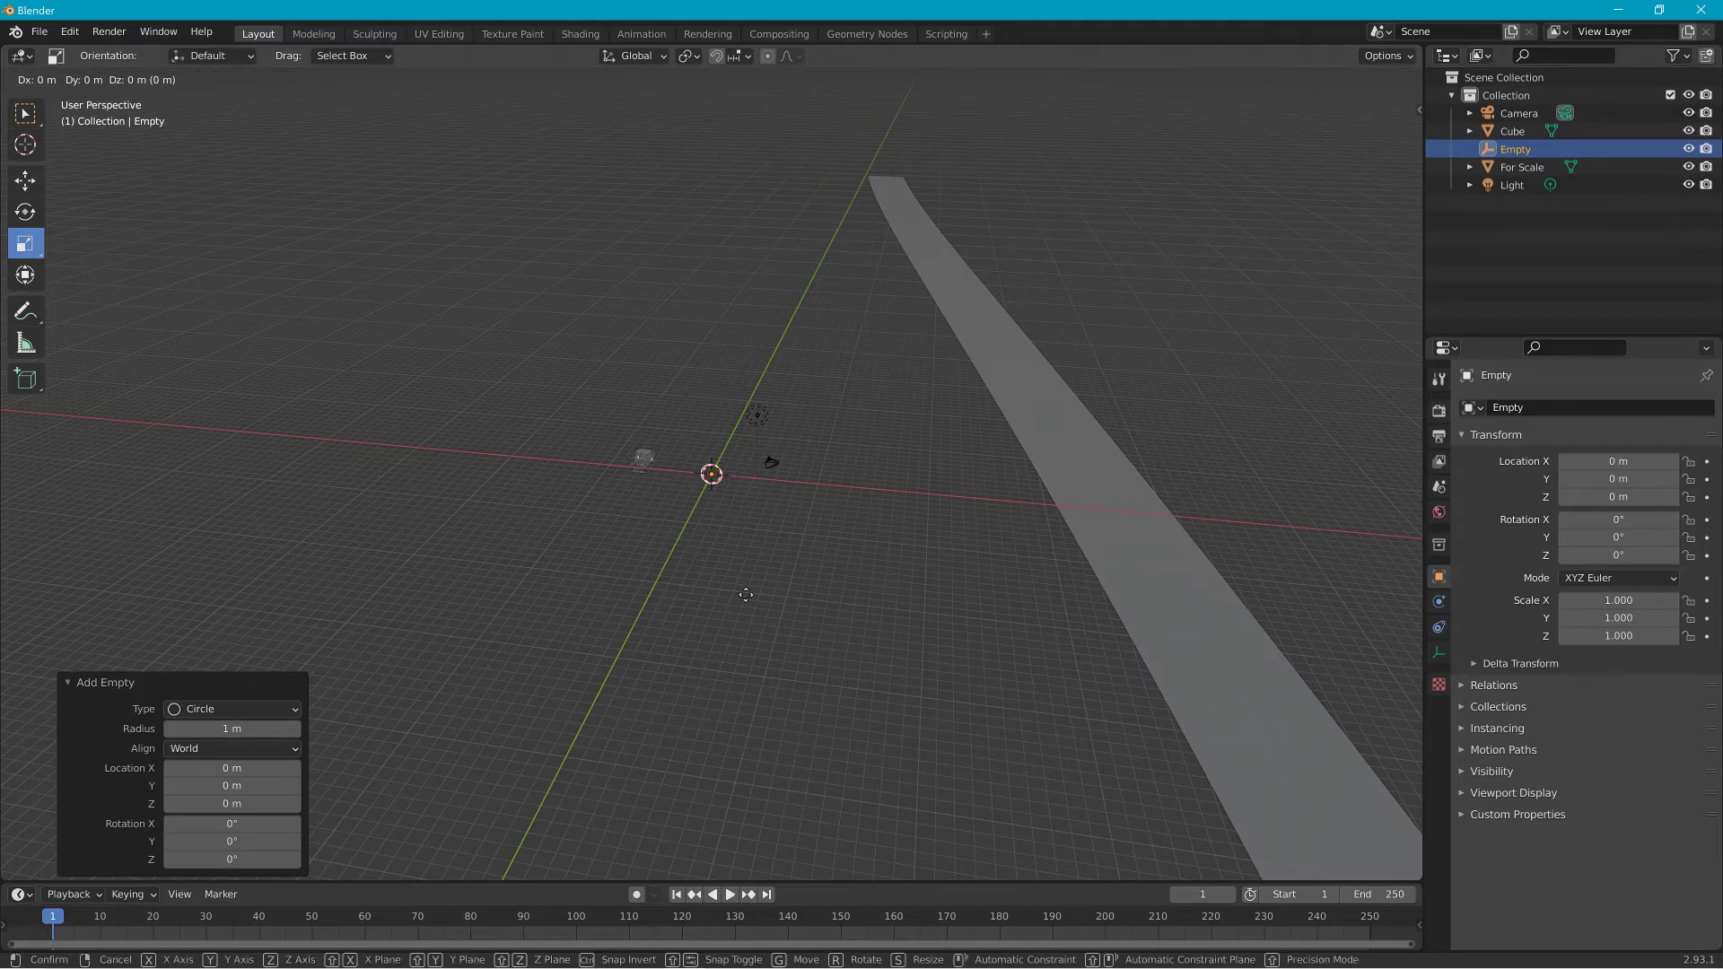
key("y")
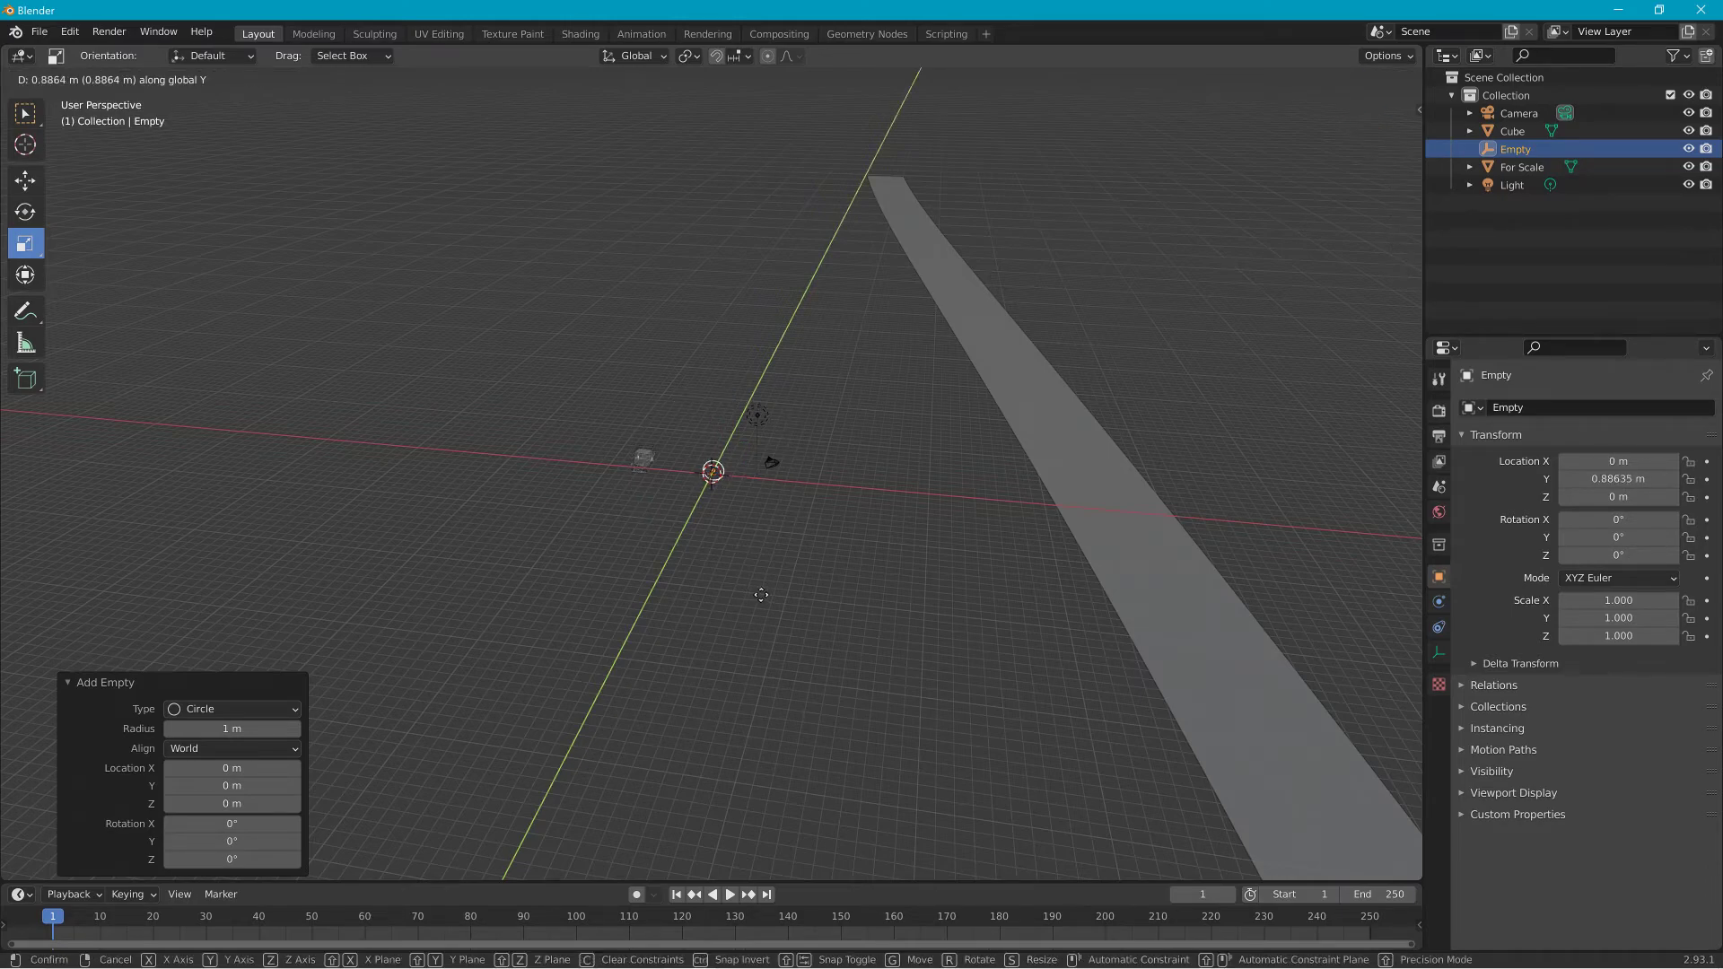
key("x")
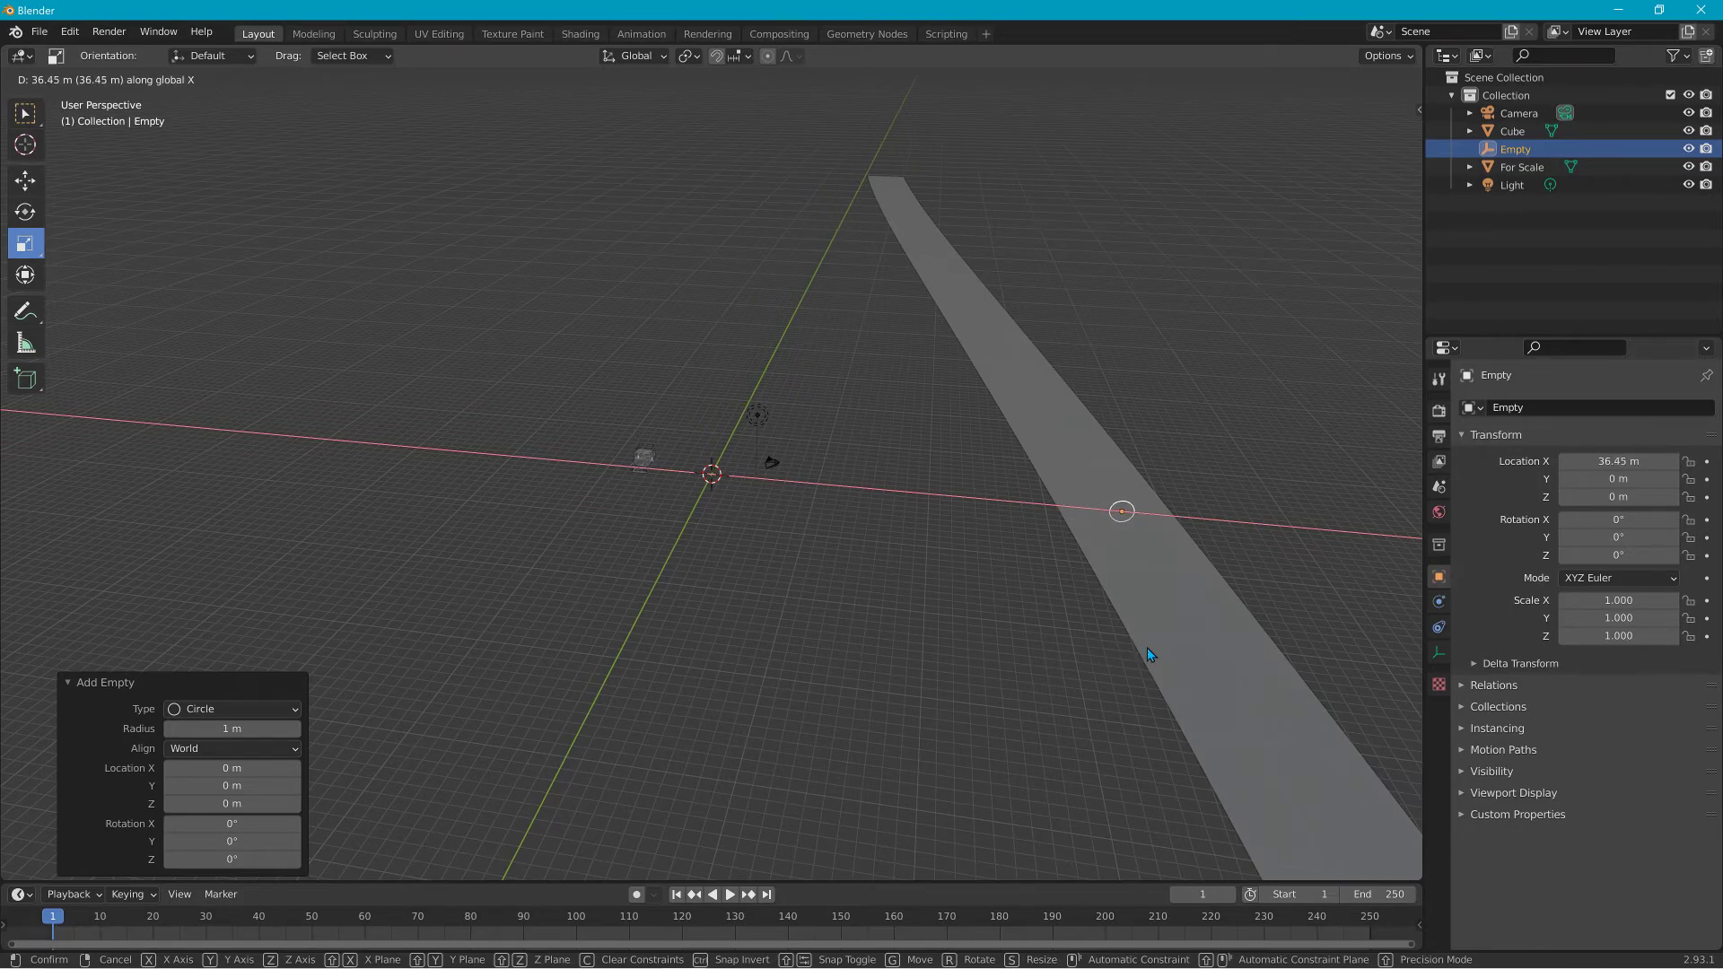
left_click(1148, 648)
Rotate the circle empty 90° about the global X axis.
middle_click_drag(1156, 642, 1124, 626)
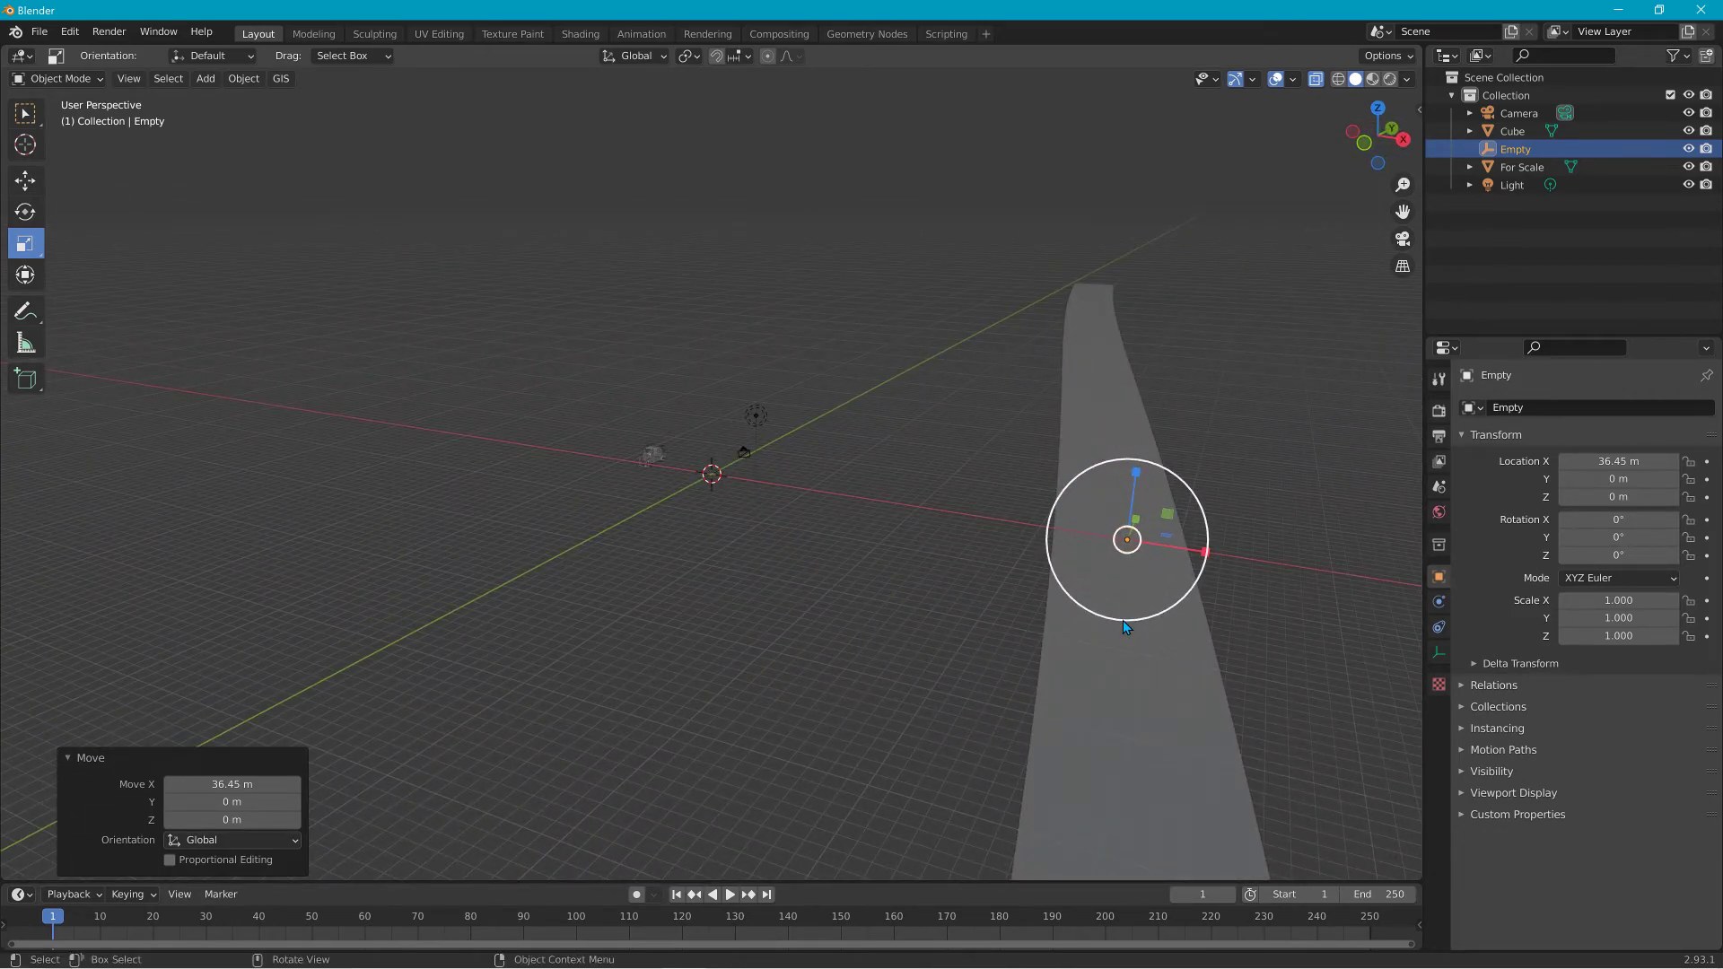
key("r")
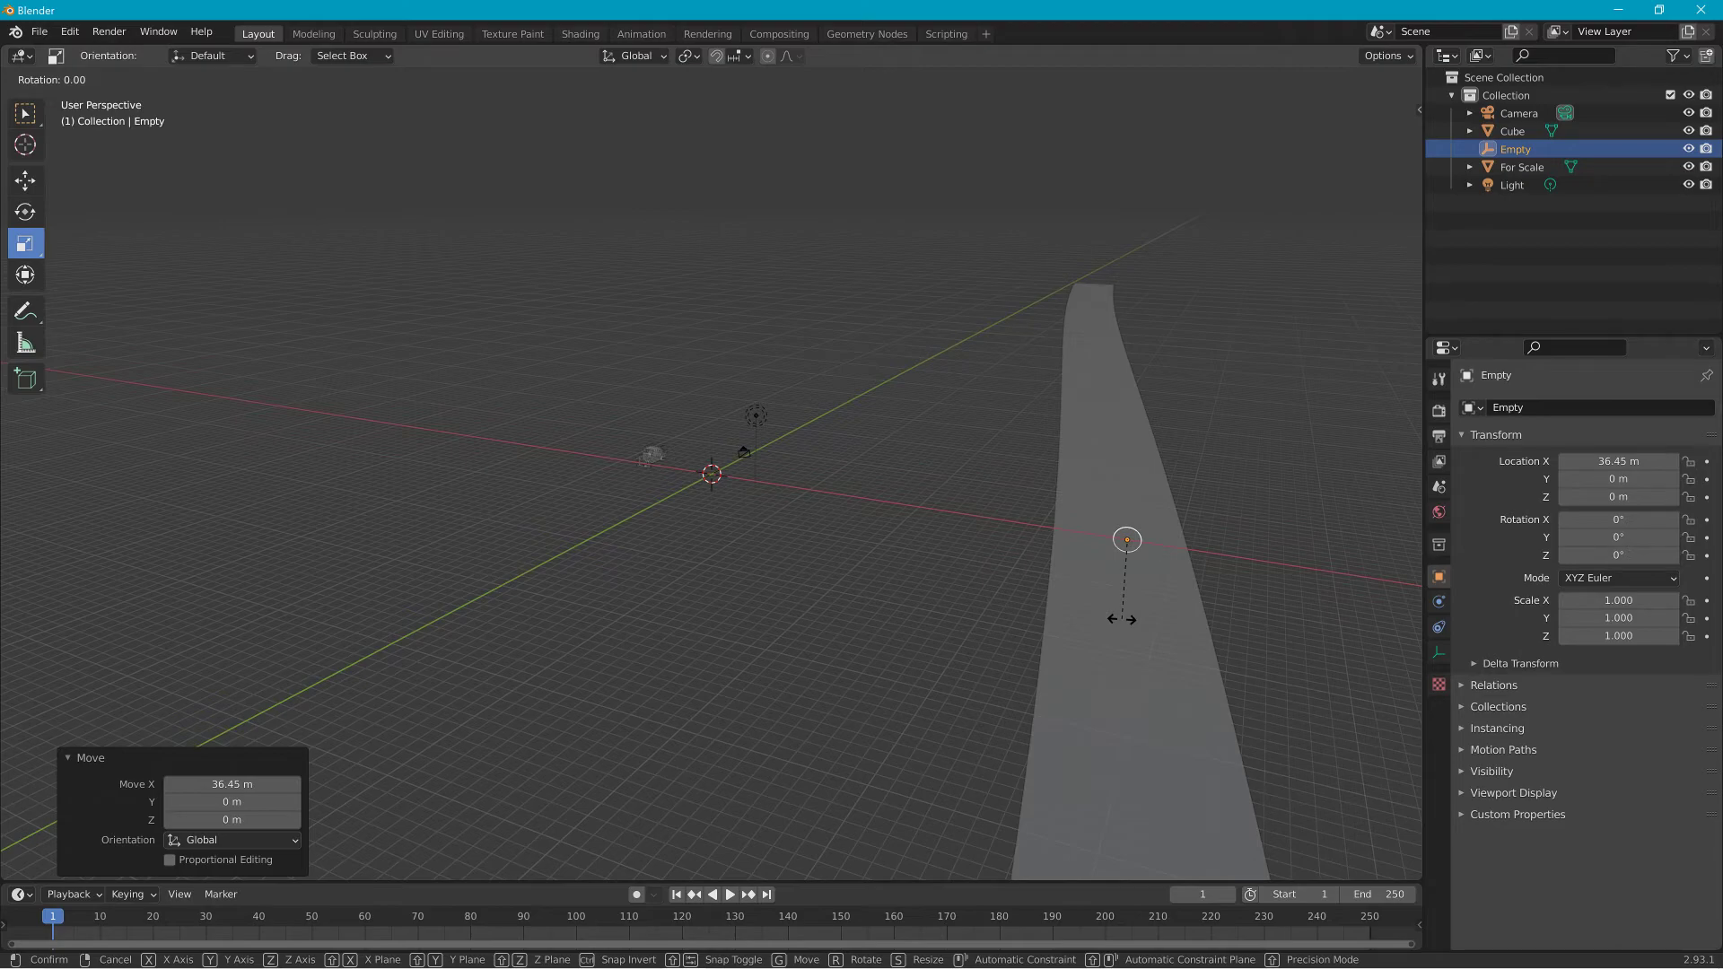
key("x")
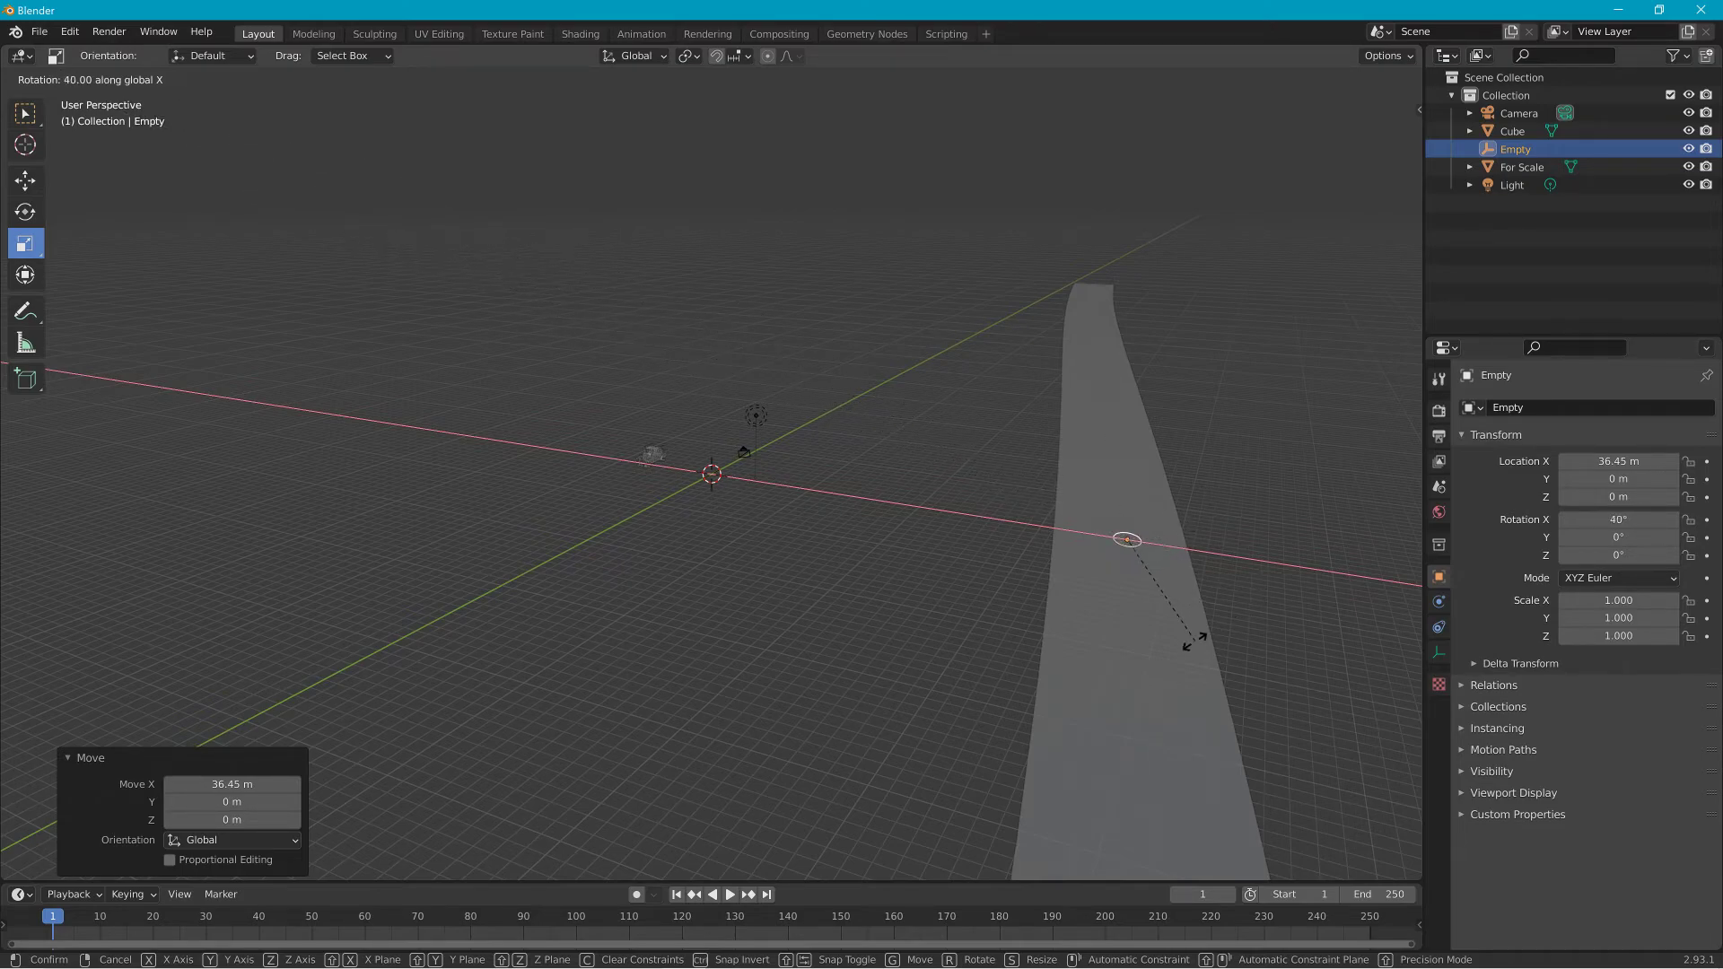
left_click(1194, 542)
Add a Simple Deform modifier to the road strip and set its mode to Bend.
middle_click_drag(1213, 542, 606, 492)
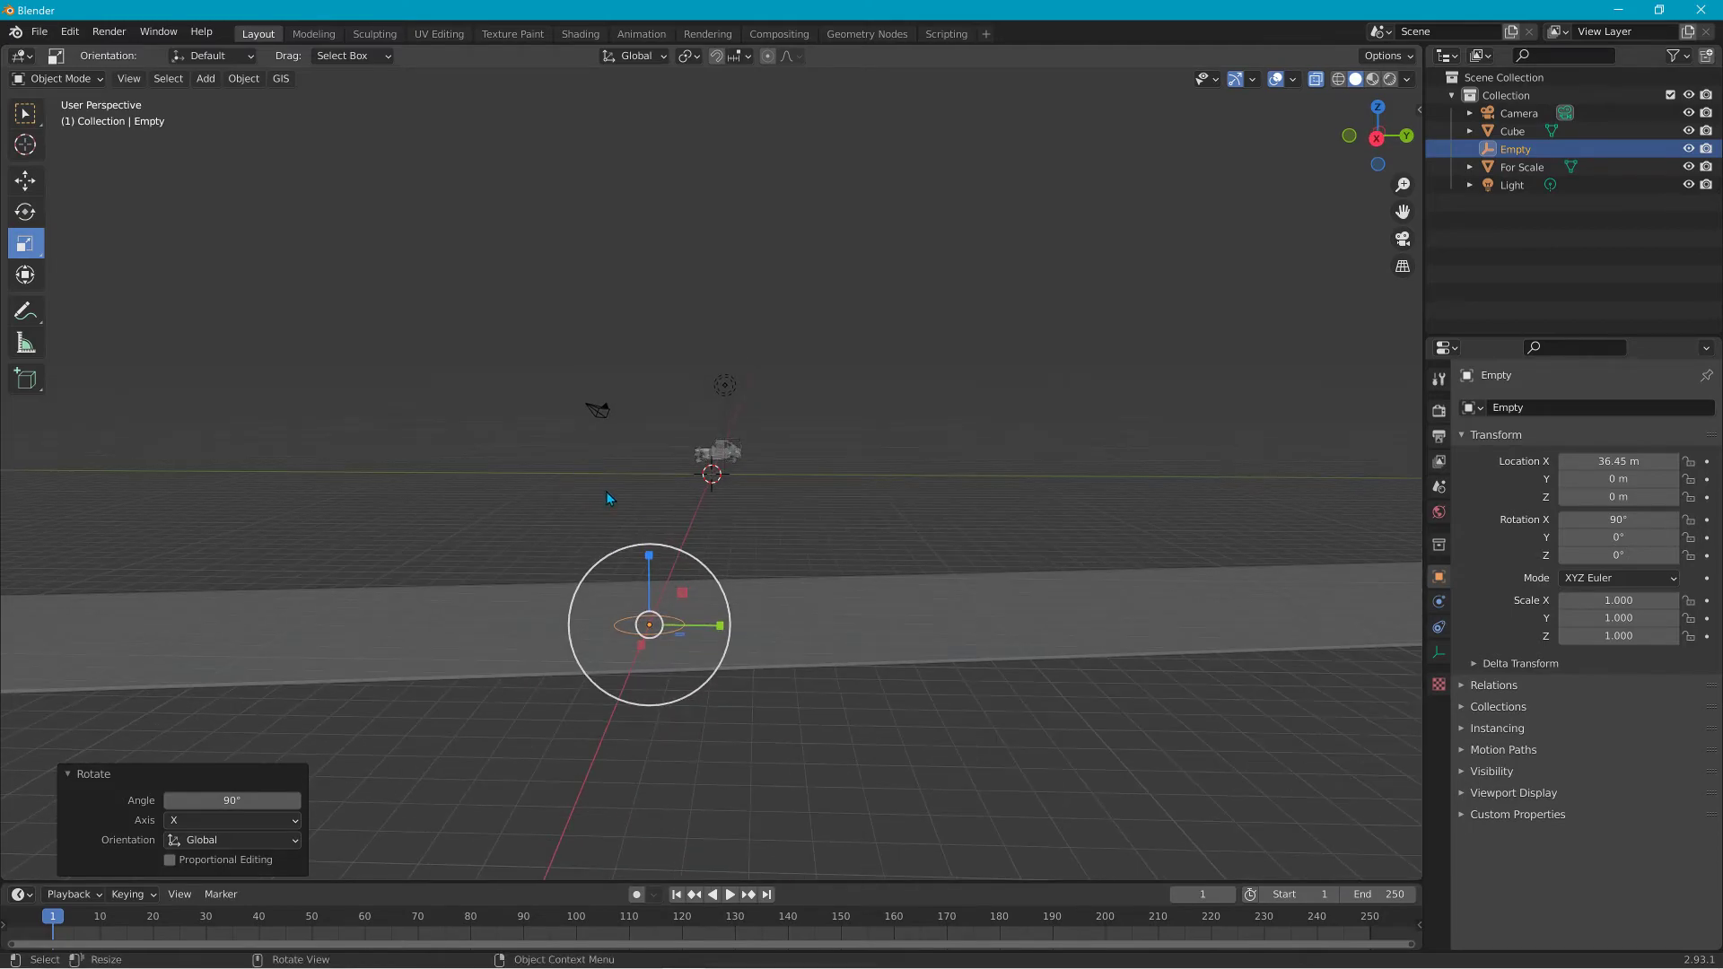
left_click(849, 600)
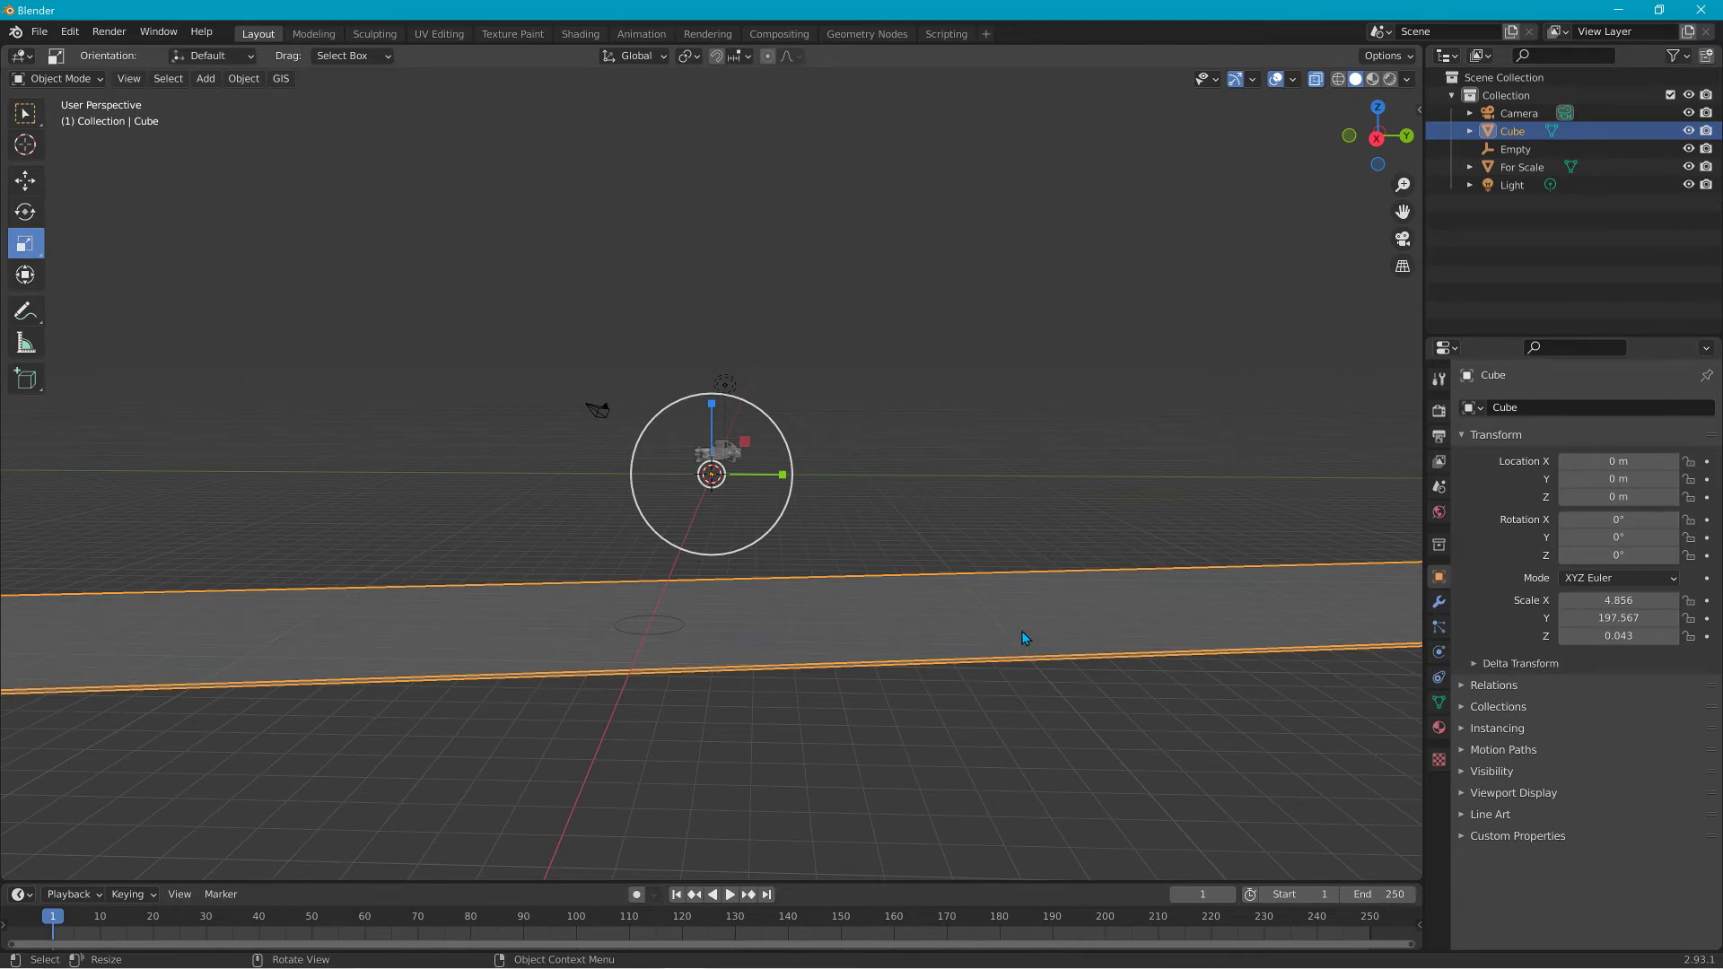
left_click(1439, 604)
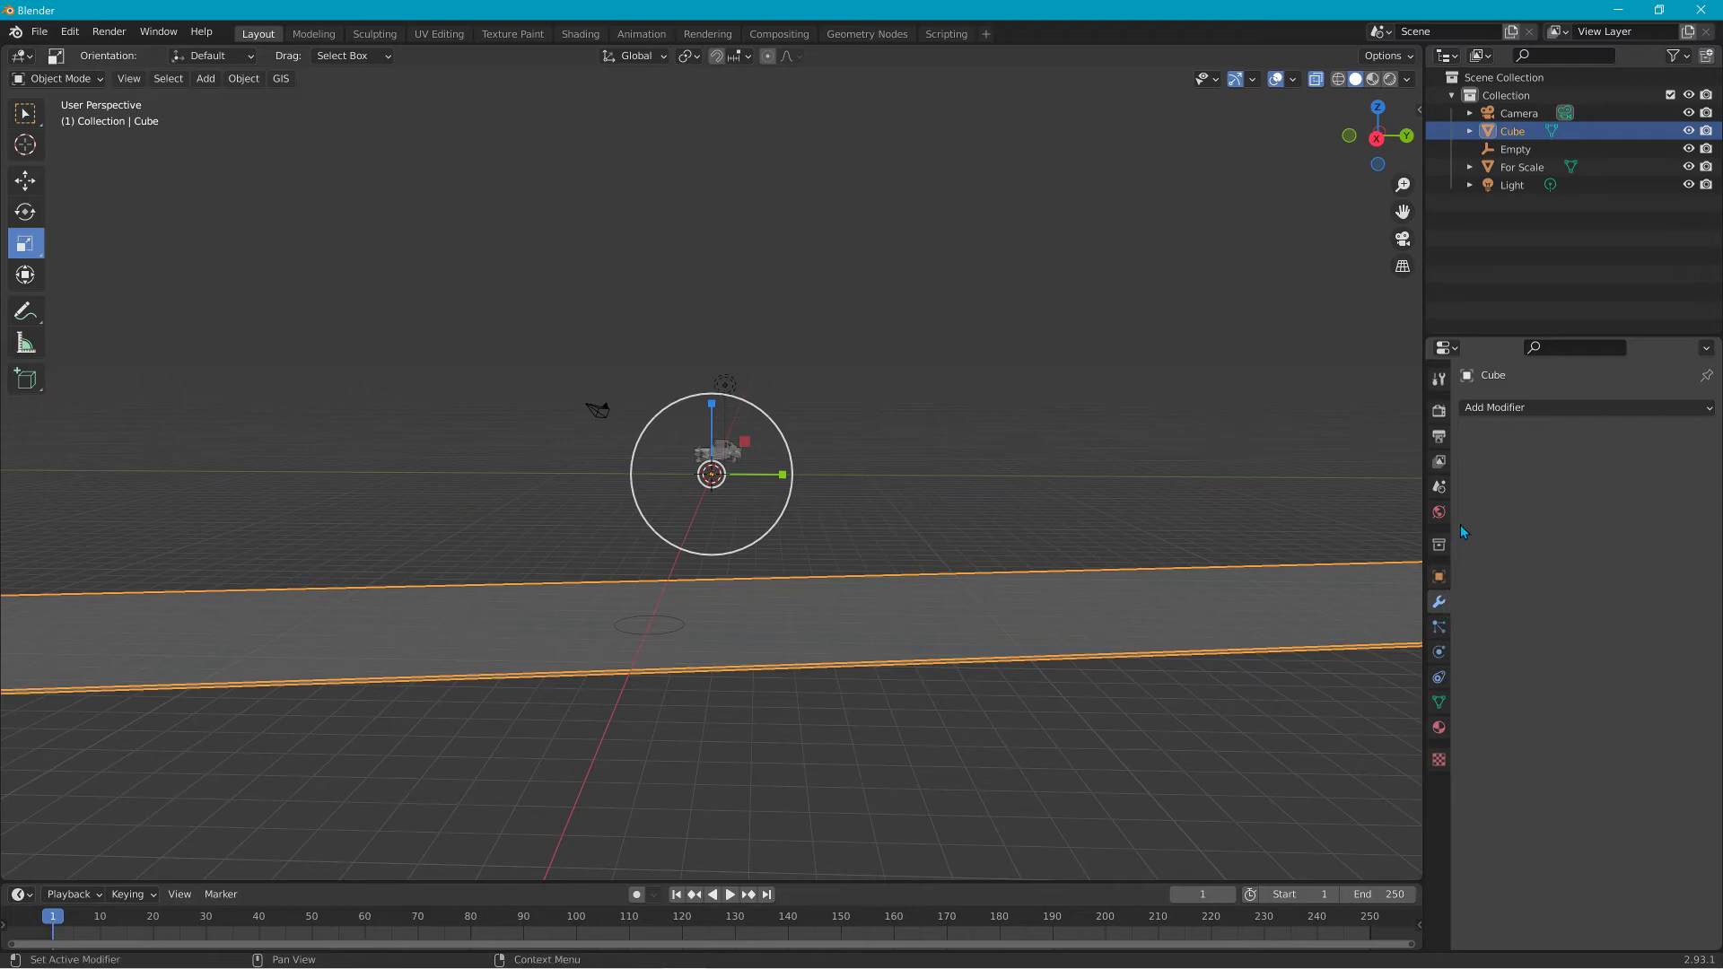
left_click(1529, 410)
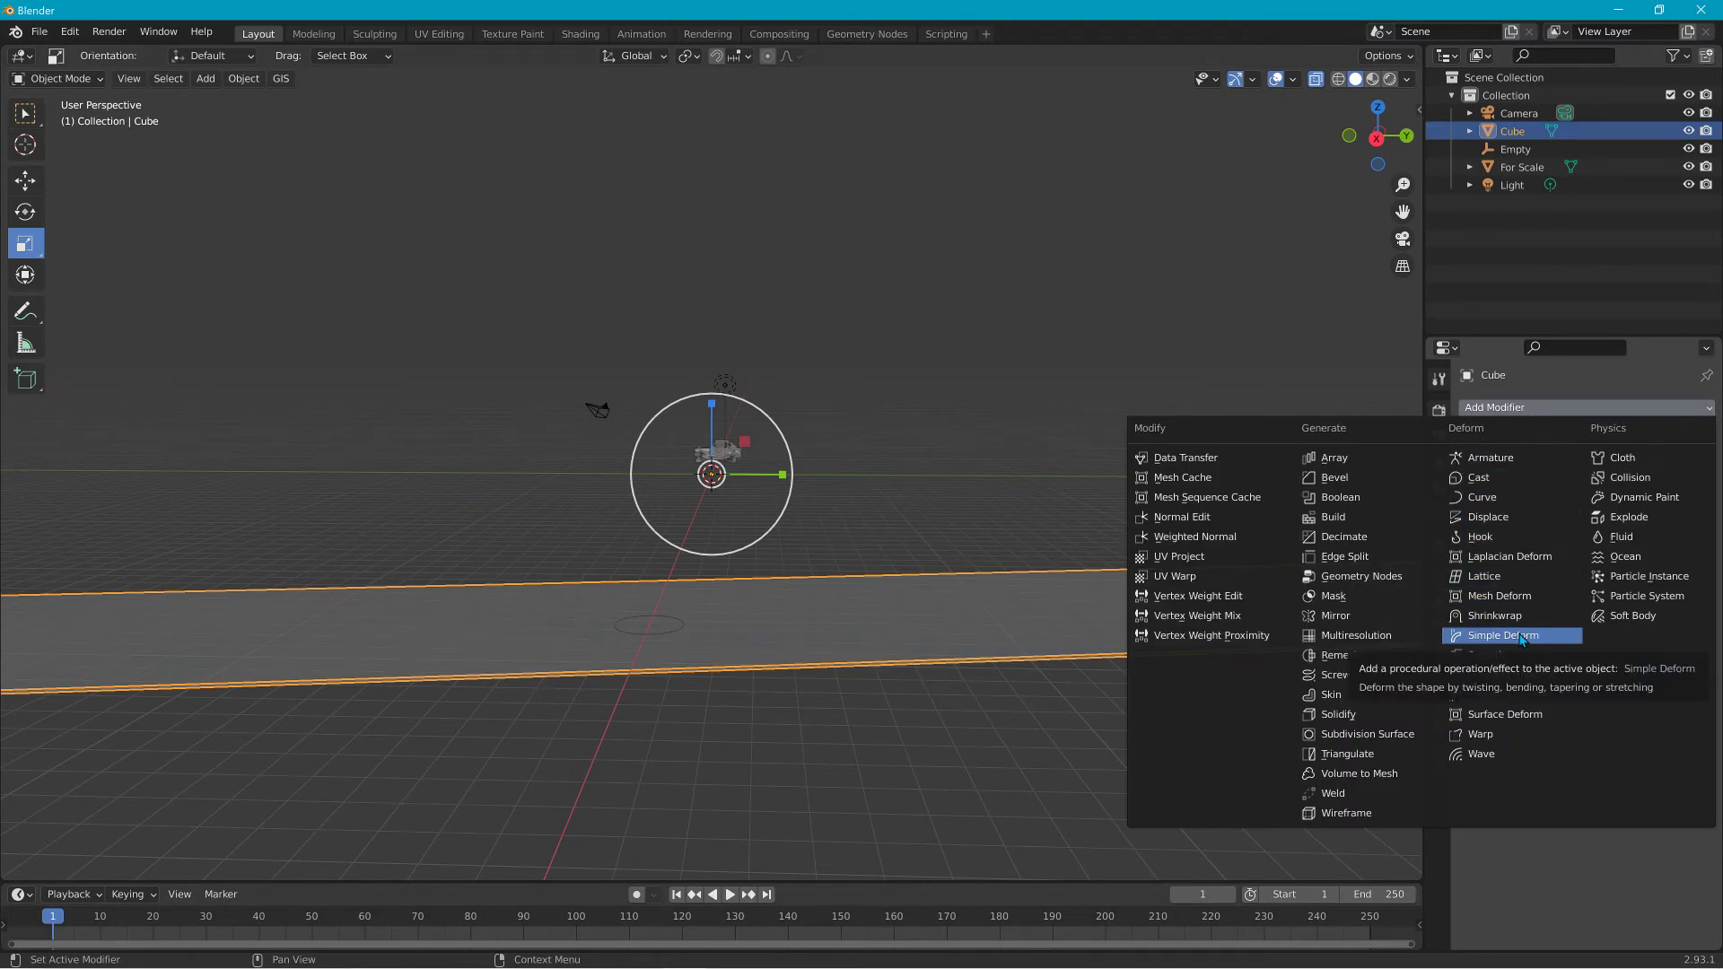
left_click(1522, 637)
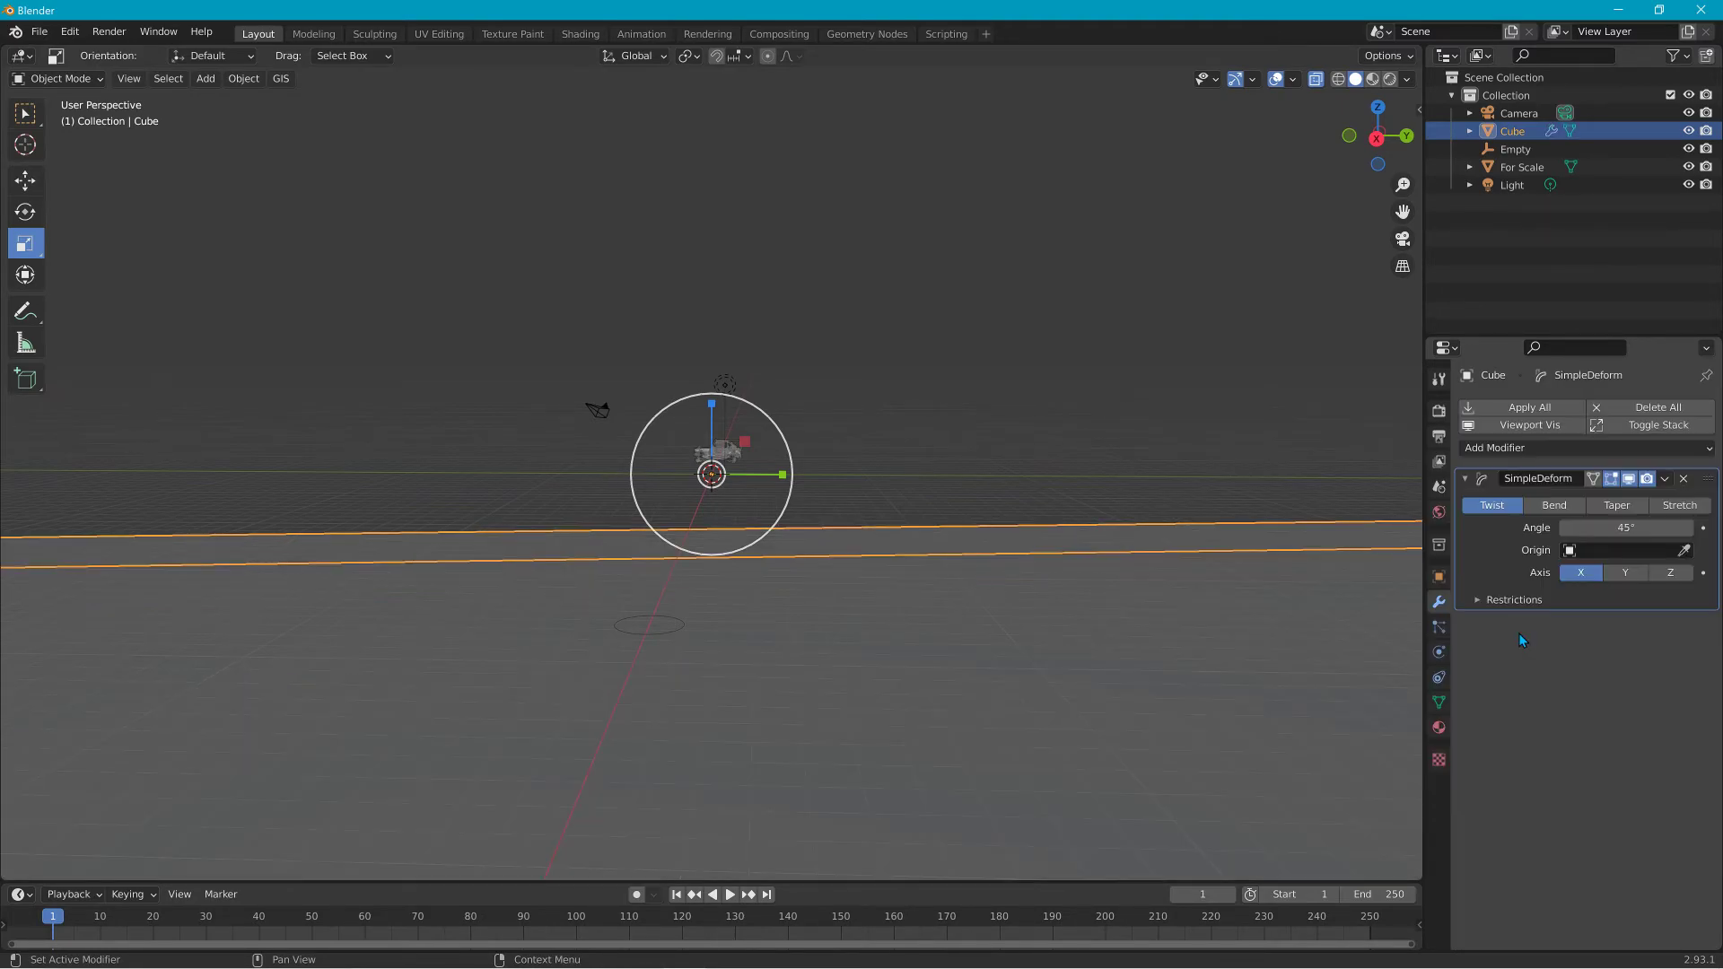
left_click(1556, 507)
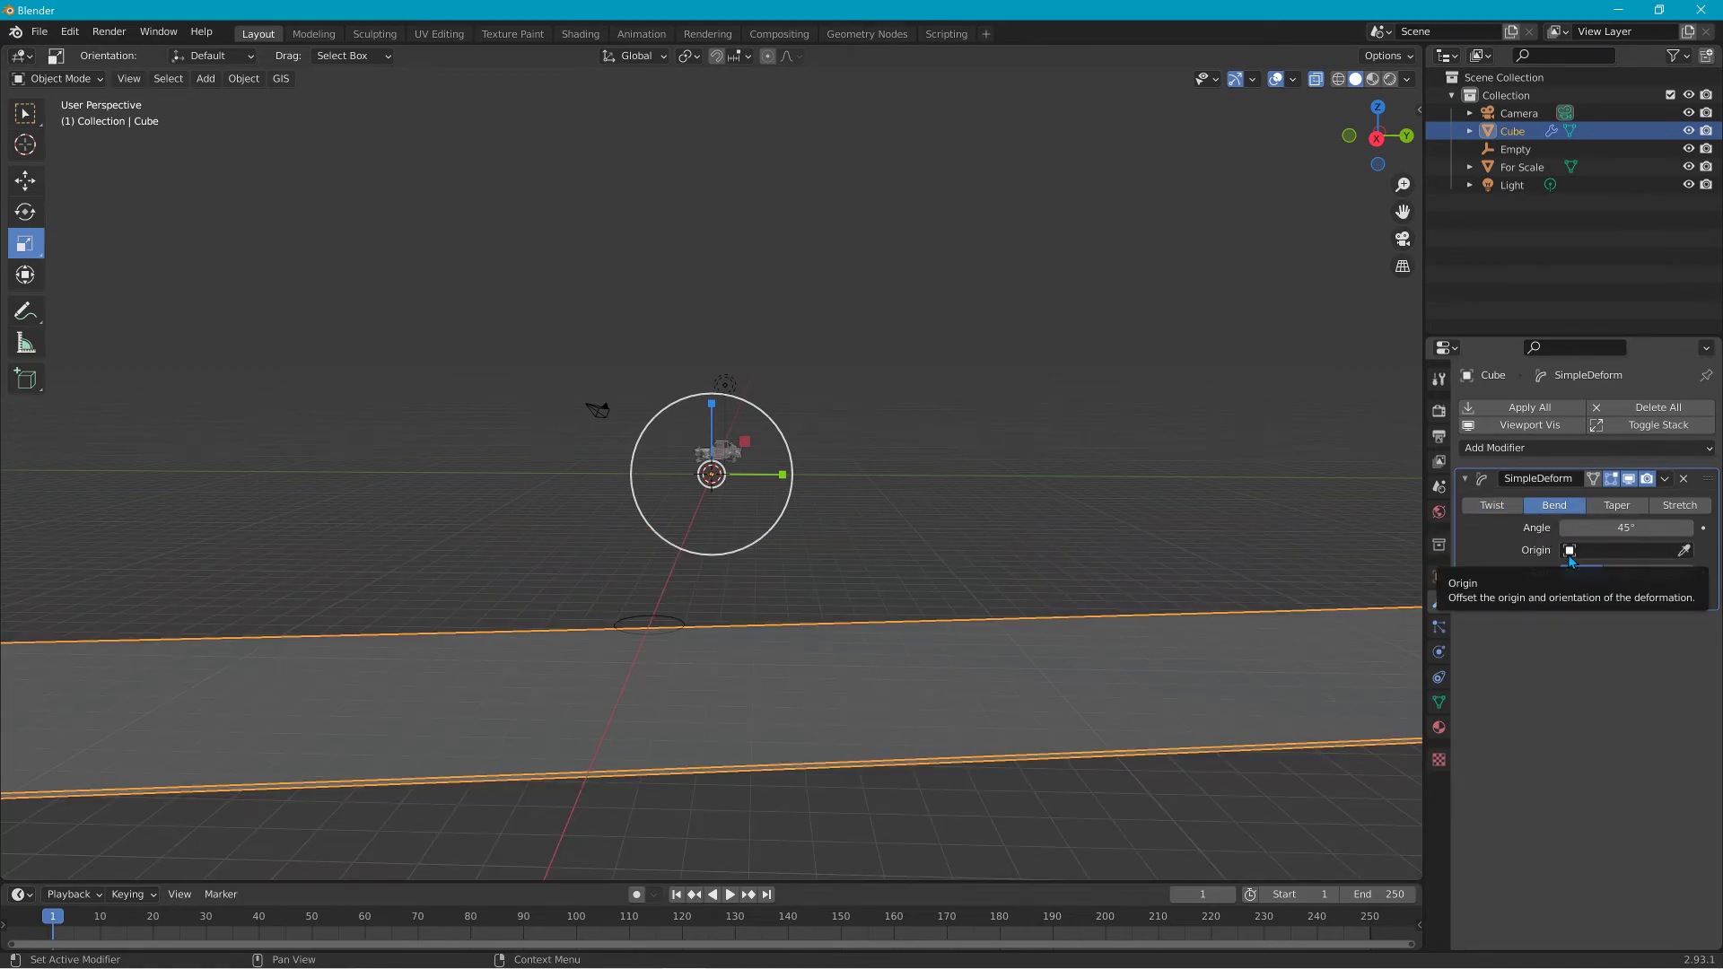
Set the circle empty as the origin of the strip's Bend deformation and view the whole strip.
left_click(1575, 551)
left_click(1553, 596)
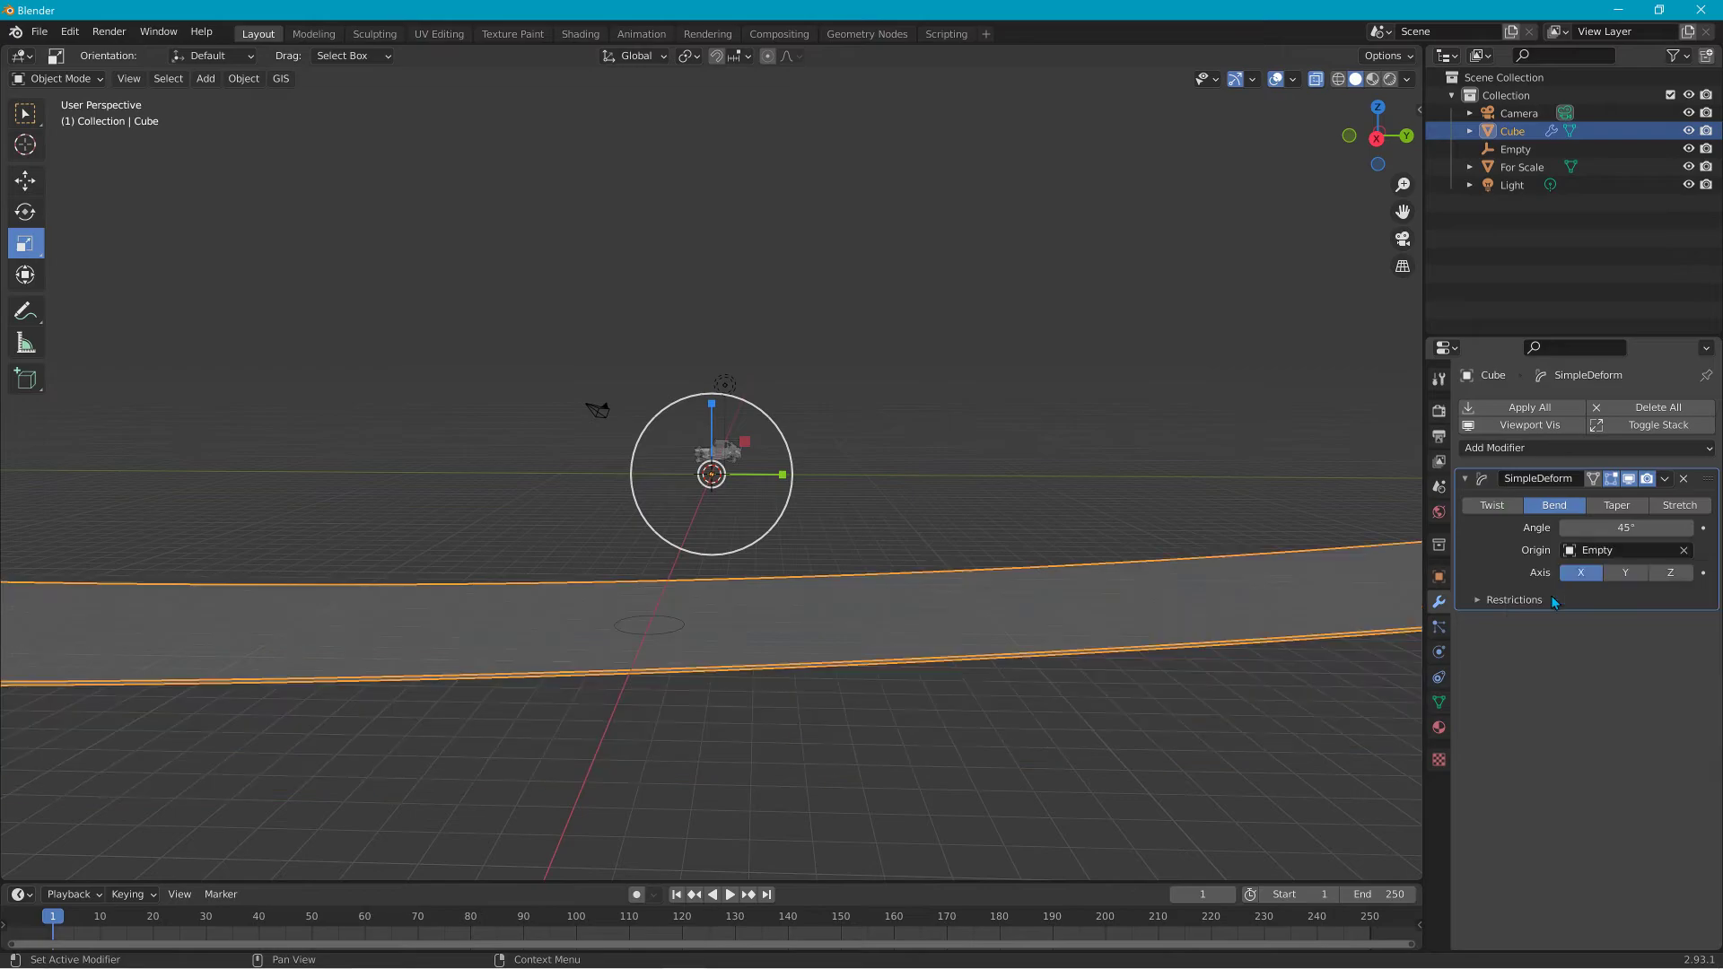
scroll(1180, 616, "down", 6)
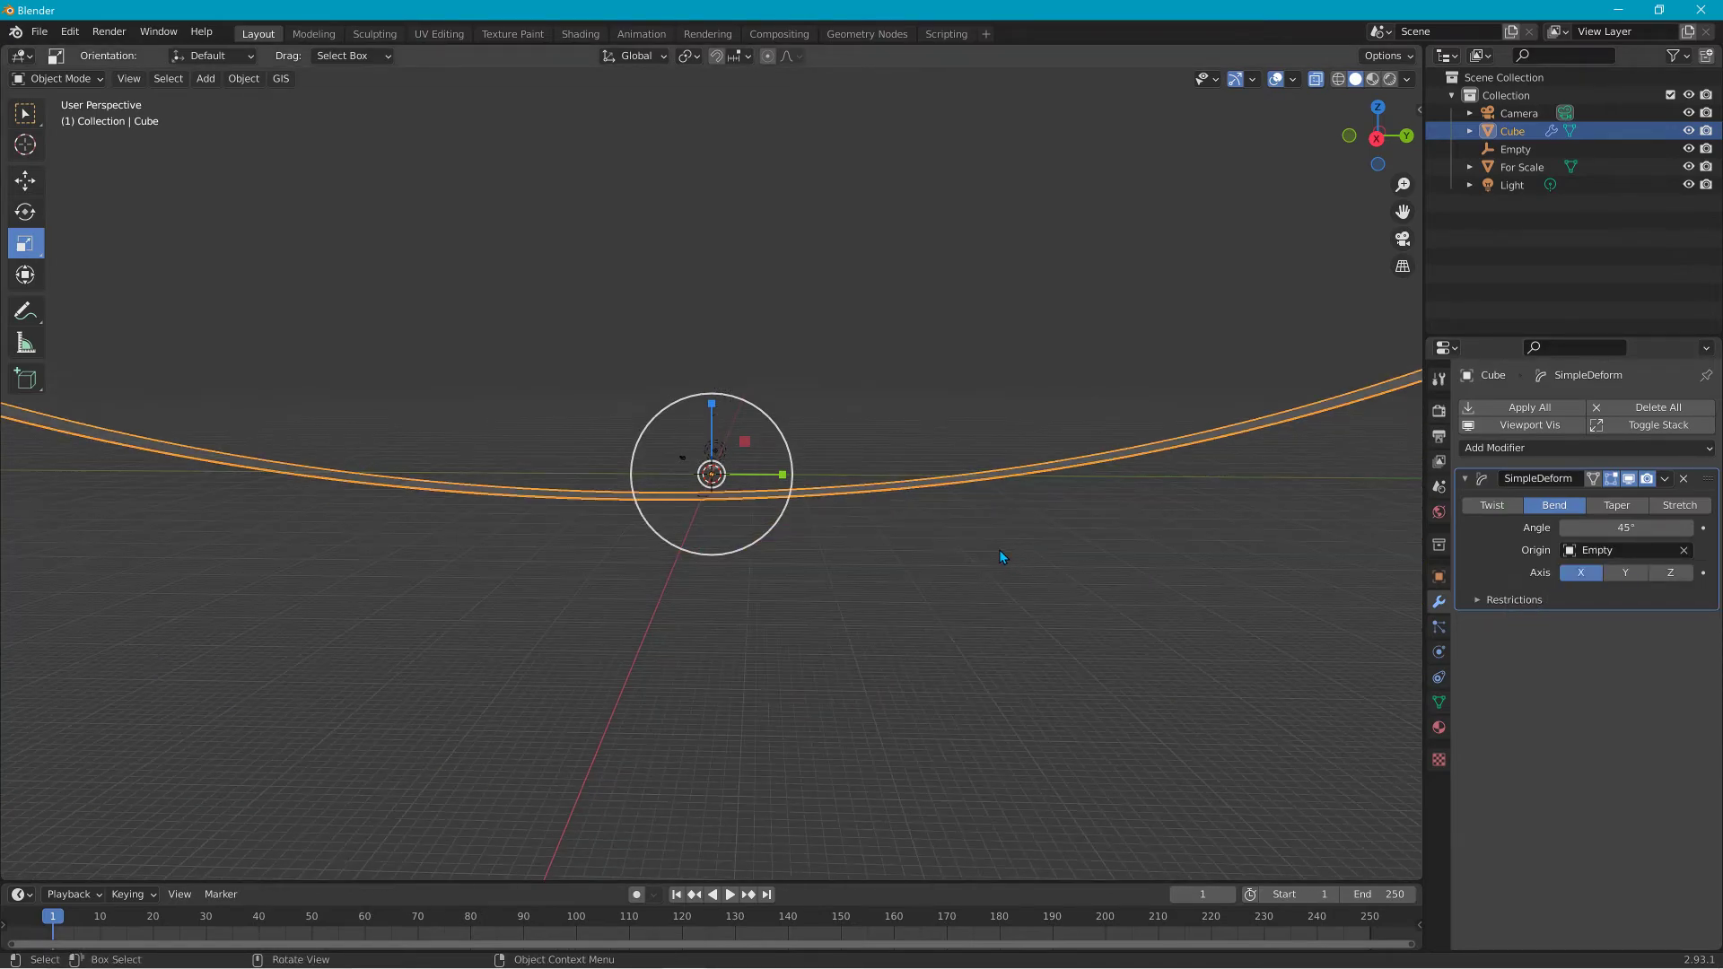
scroll(854, 469, "down", 4)
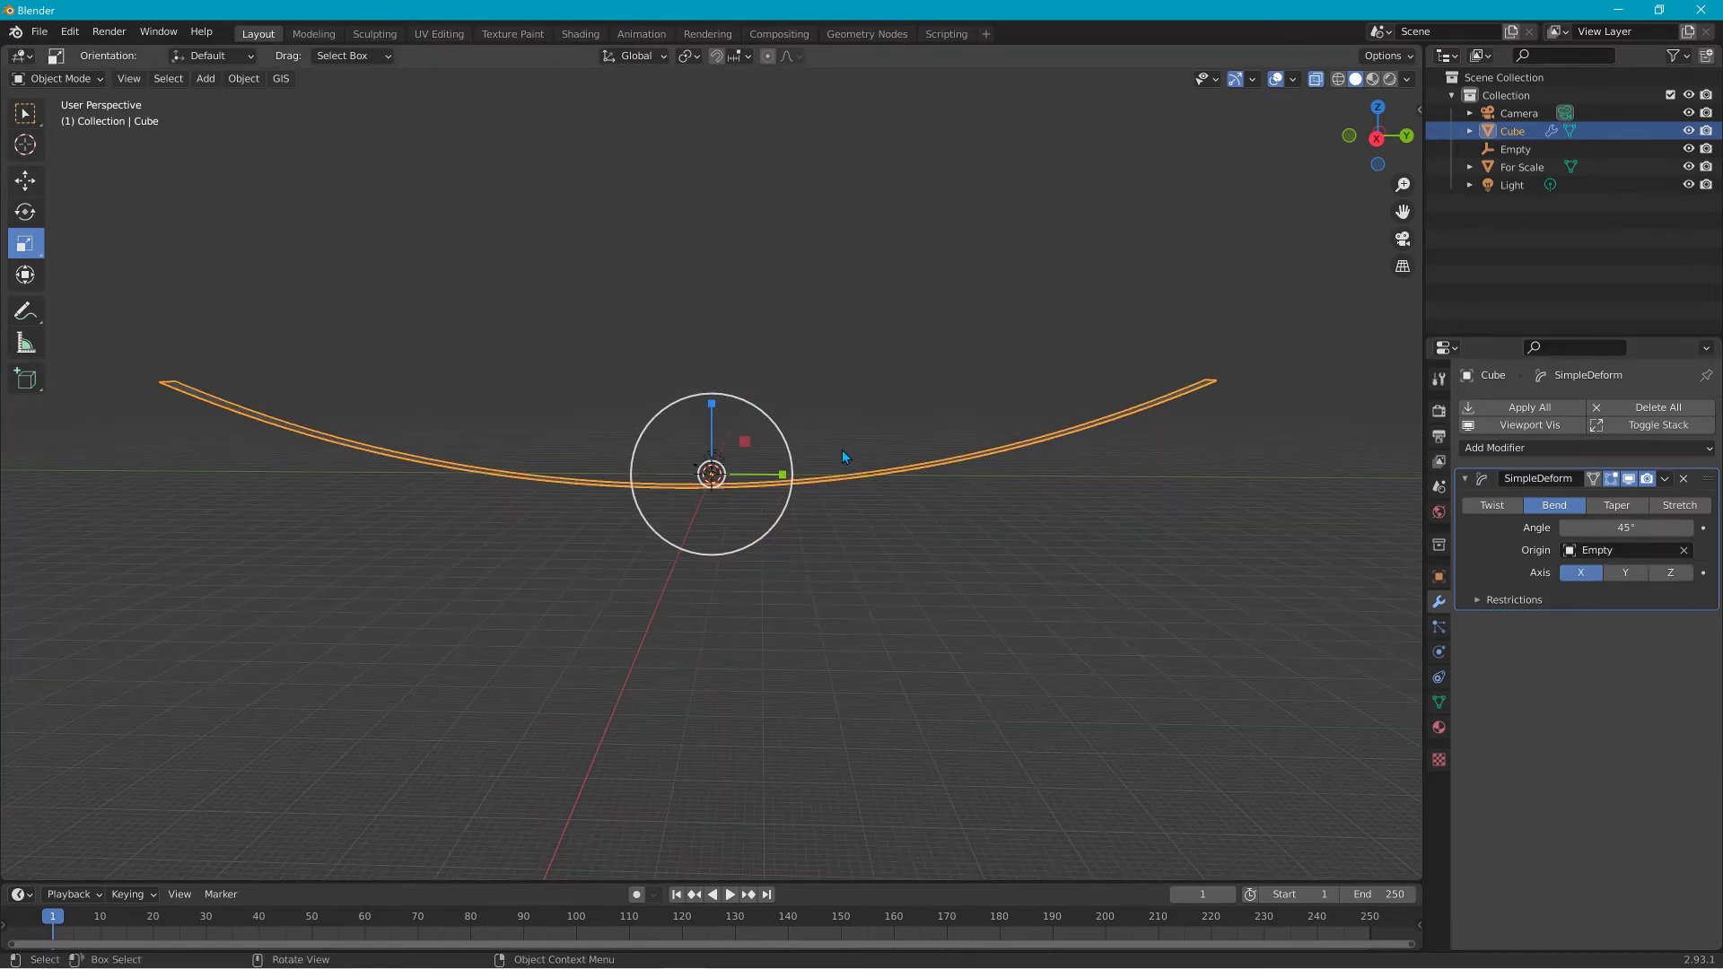
mouse_move(820, 413)
middle_mouse_down()
mouse_move(880, 440)
mouse_move(1008, 449)
mouse_move(835, 433)
middle_mouse_up()
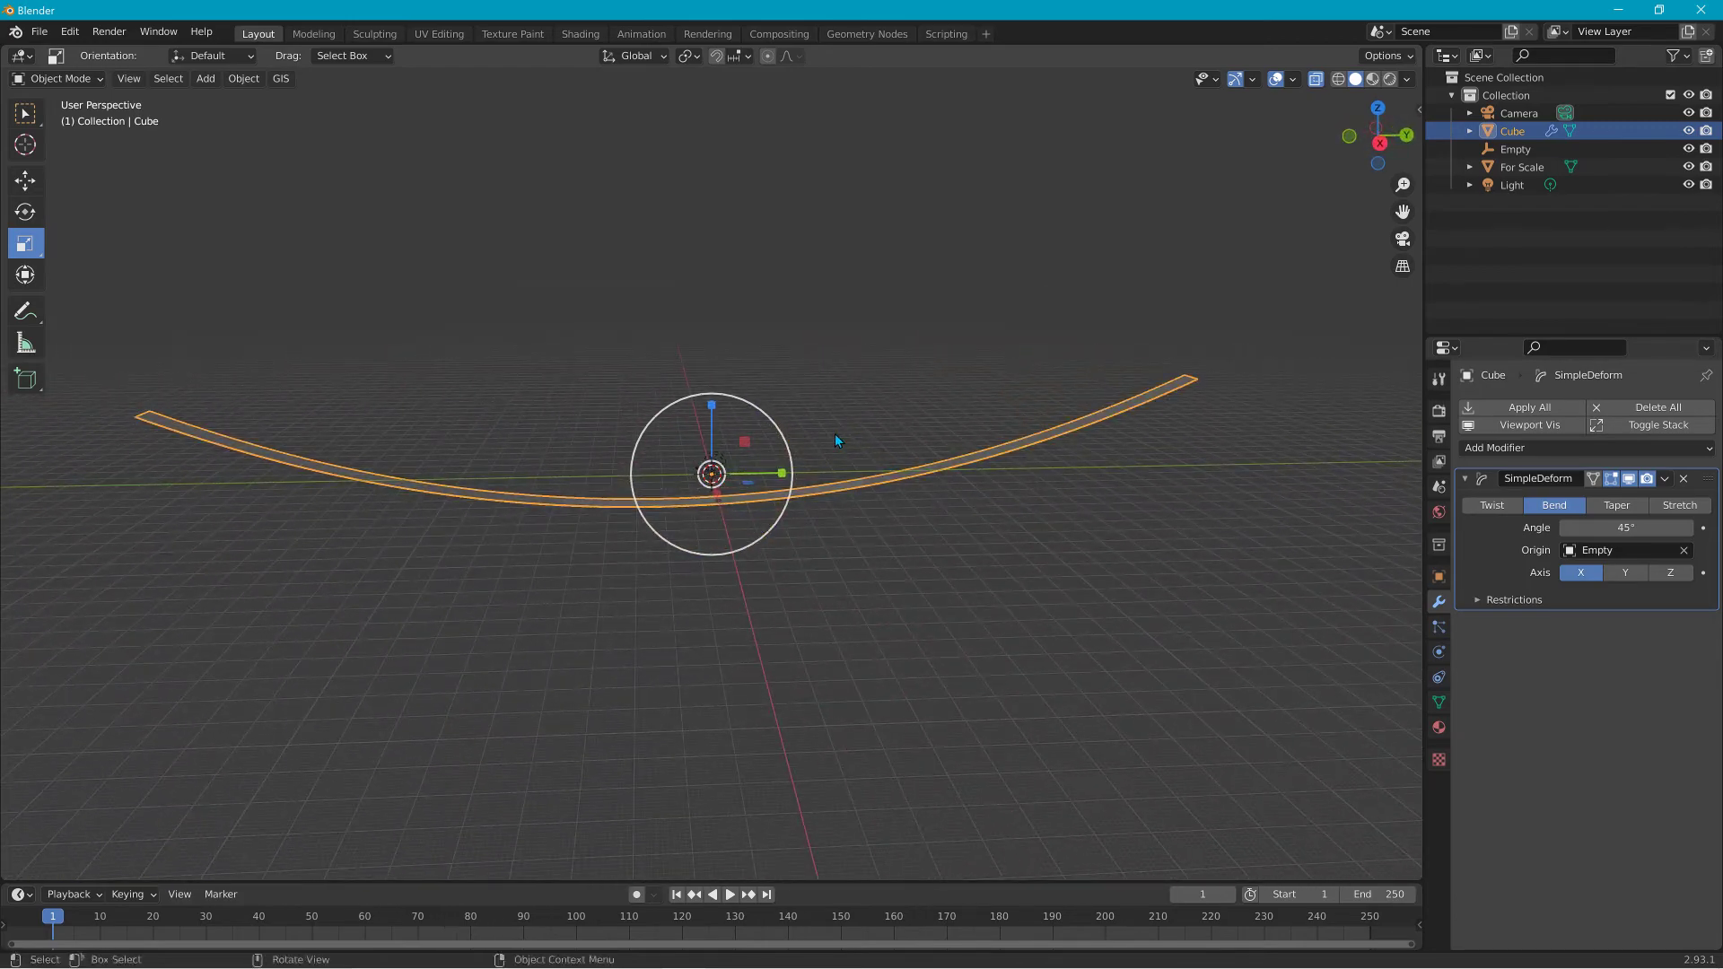
Set the strip's bend angle to 360° and inspect the resulting loop.
left_click_drag(1599, 529, 1716, 527)
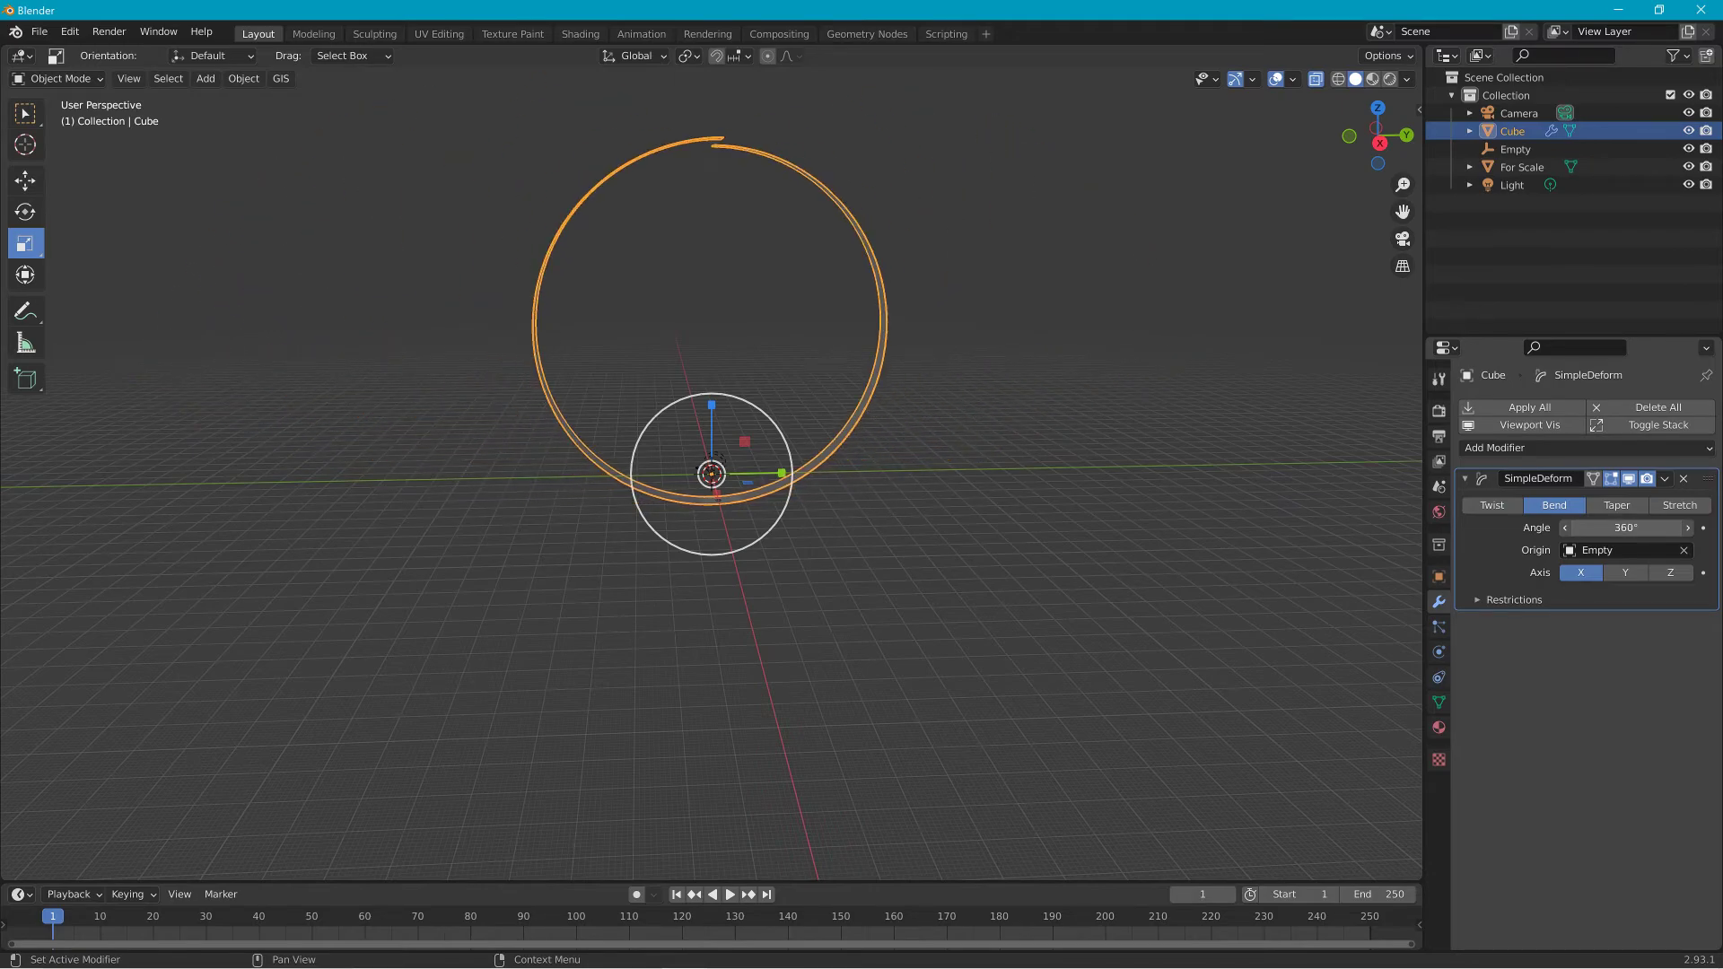
middle_click_drag(813, 402, 844, 331)
middle_click_drag(741, 310, 476, 237)
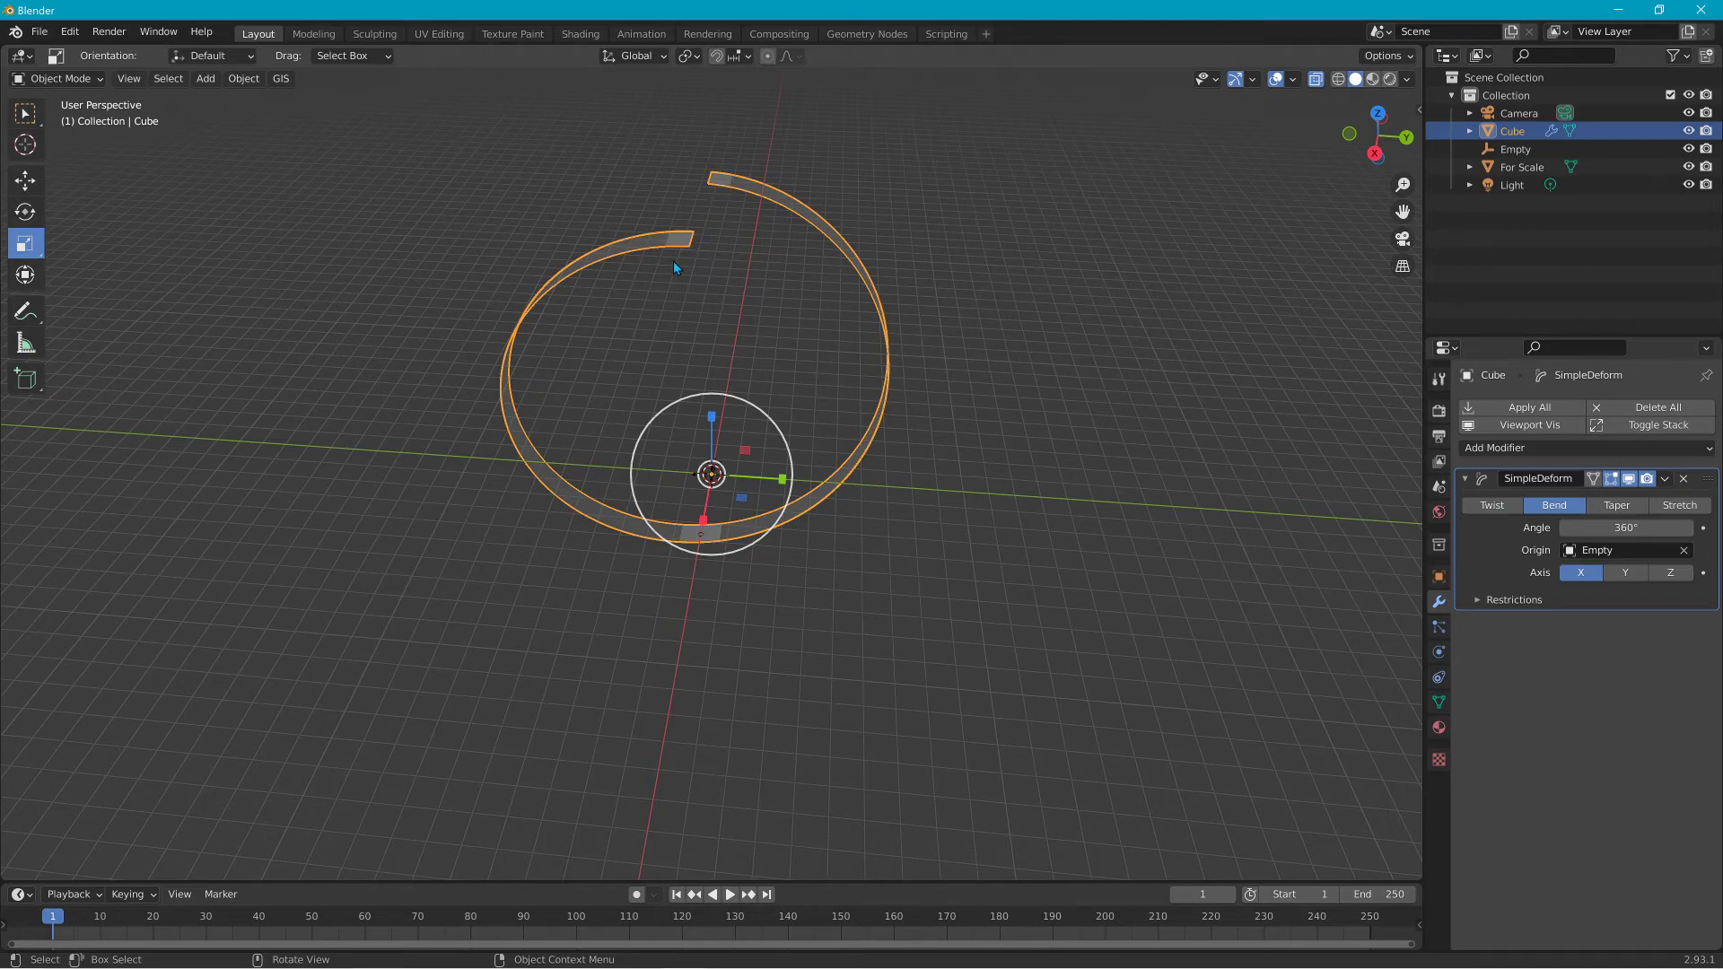
middle_click_drag(695, 234, 644, 233)
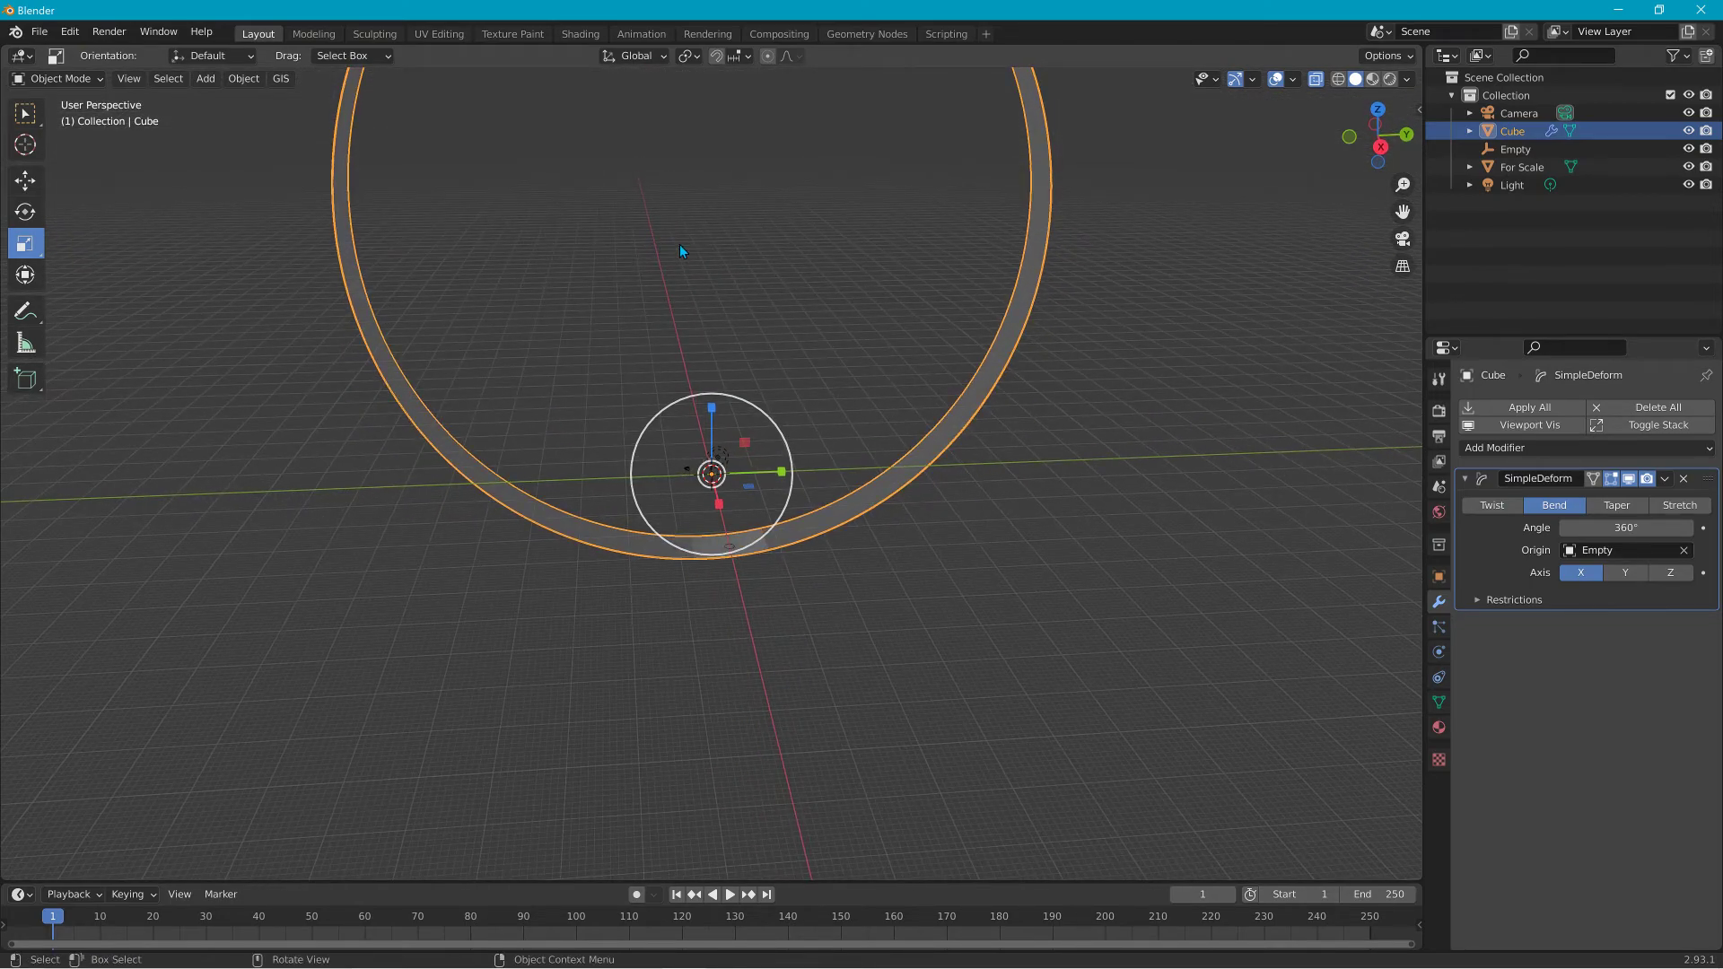
scroll(1084, 402, "down", 4)
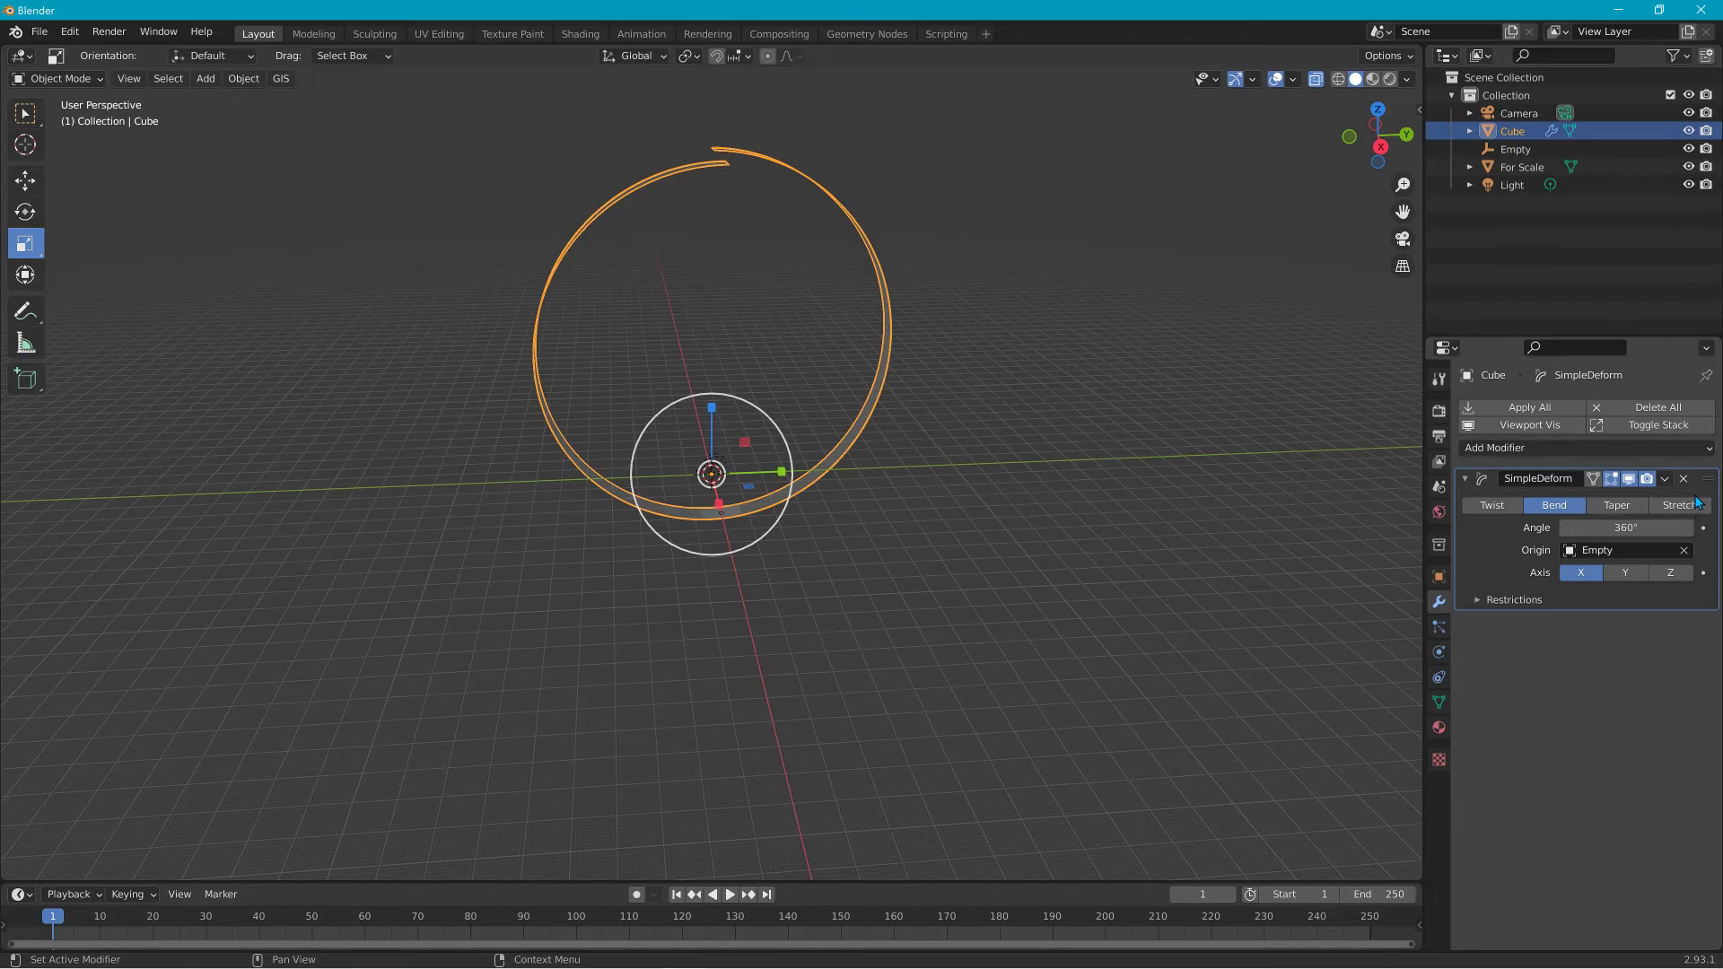
Apply the Simple Deform modifier to the road strip.
left_click(1668, 478)
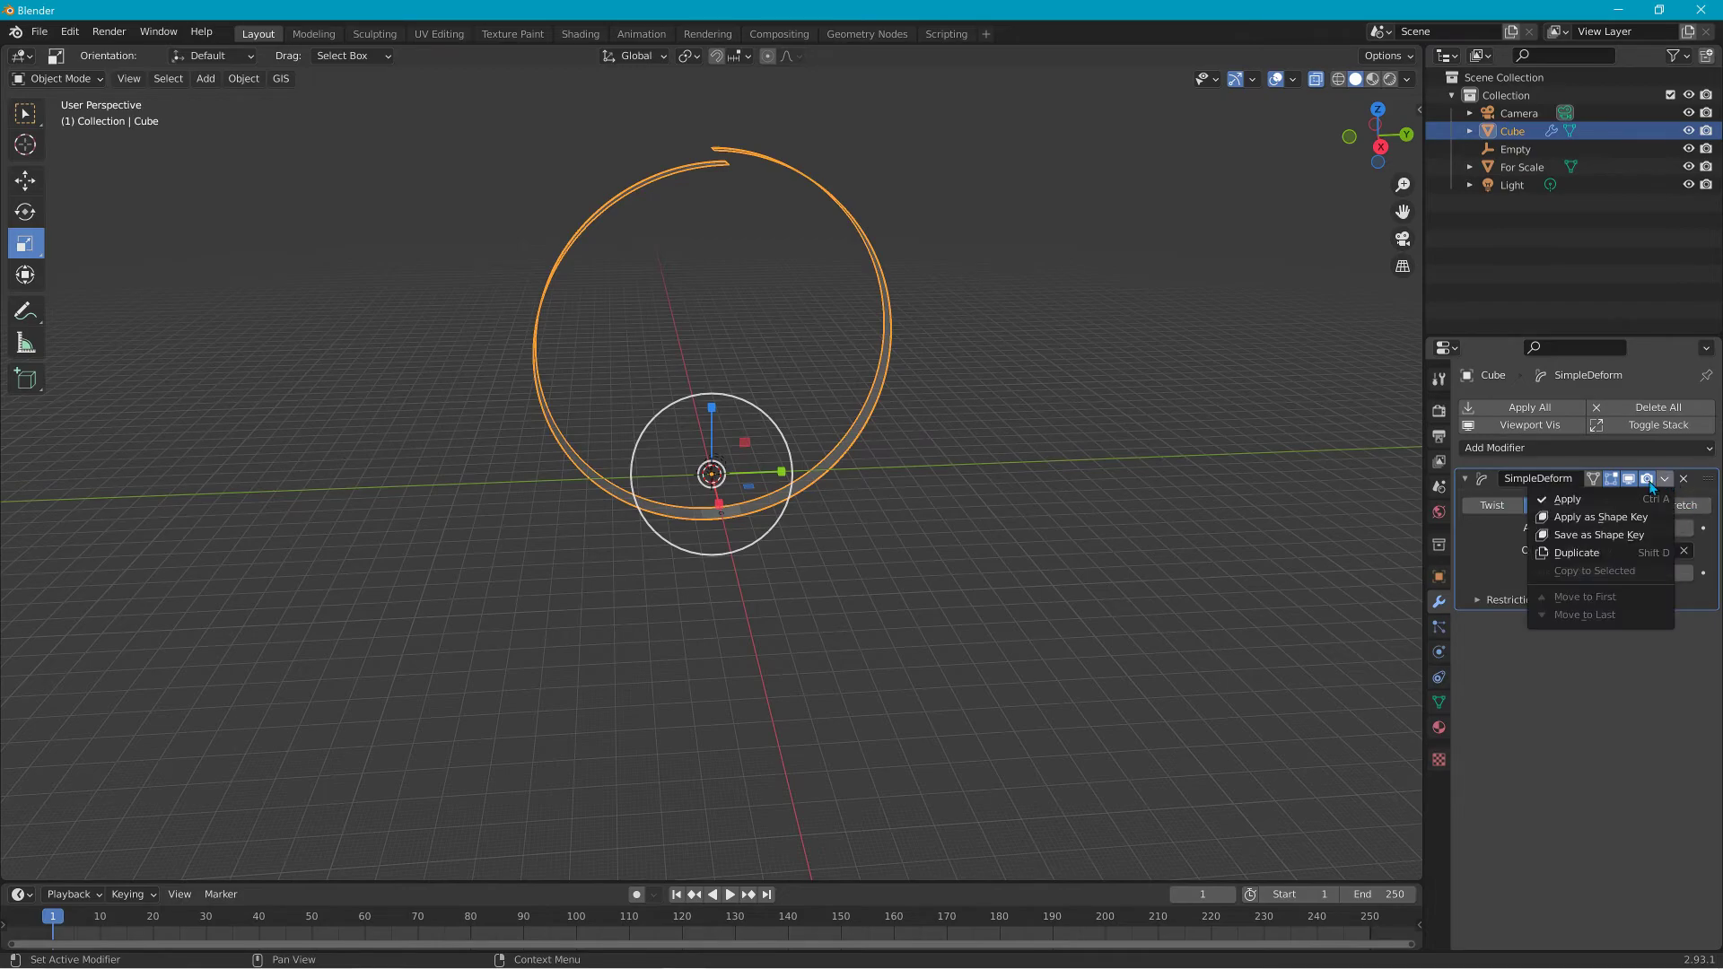
left_click(1665, 483)
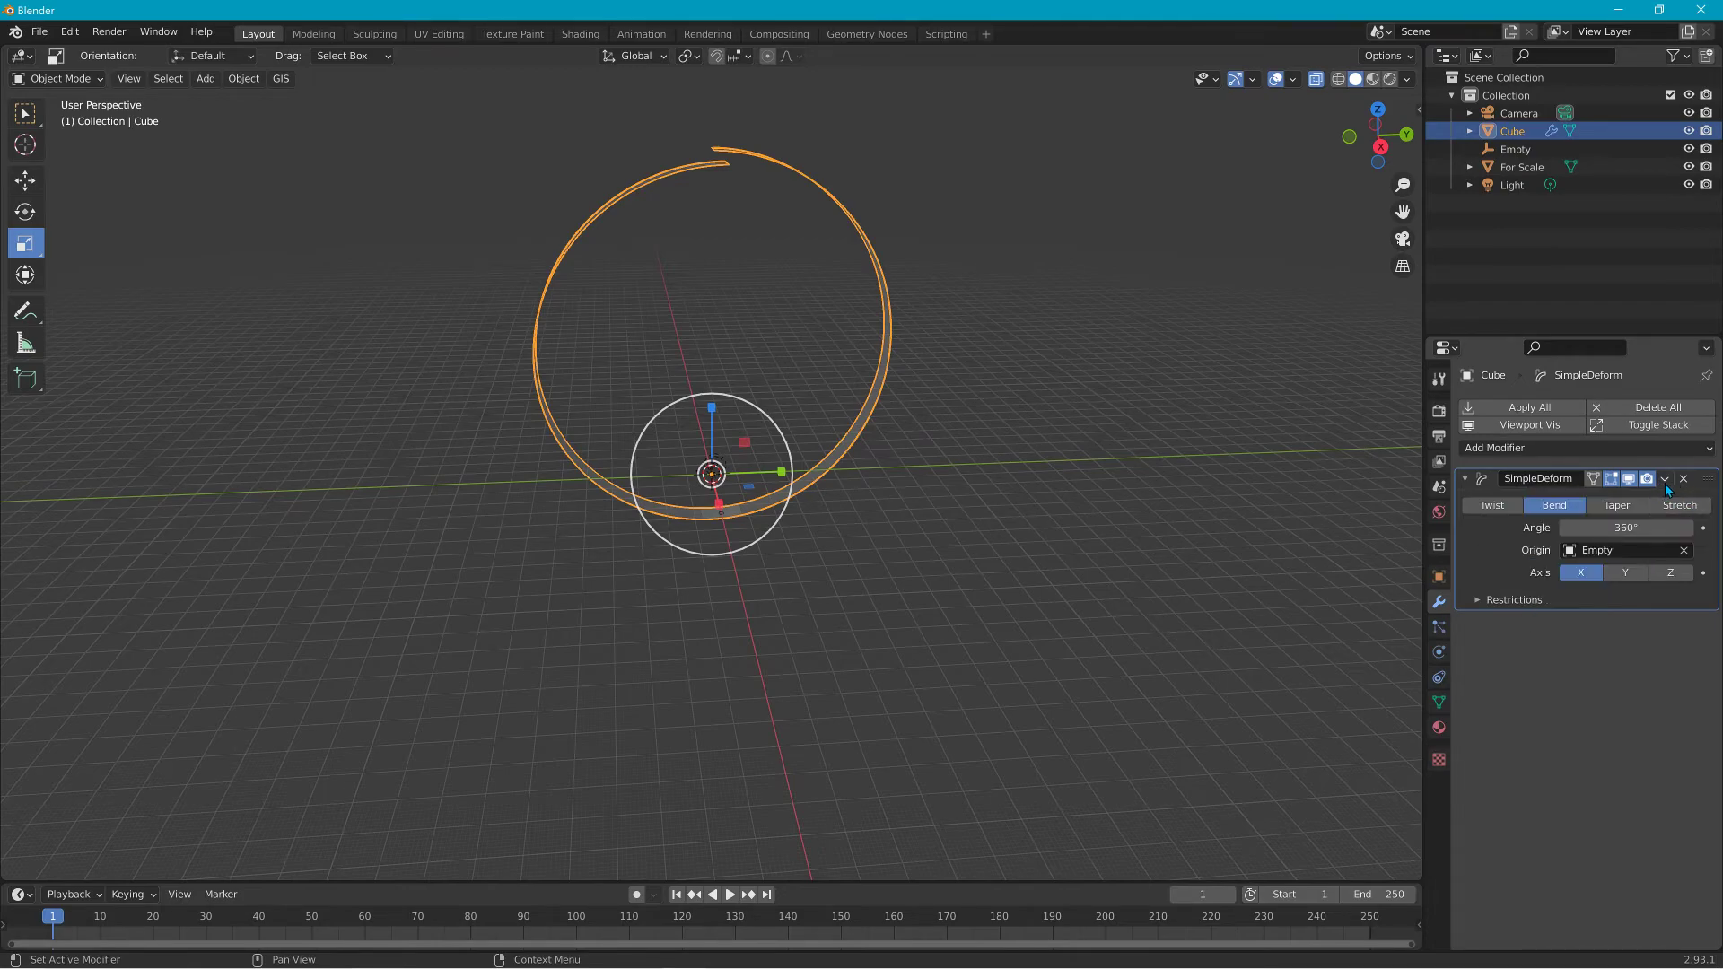
left_click(1666, 480)
left_click(1629, 500)
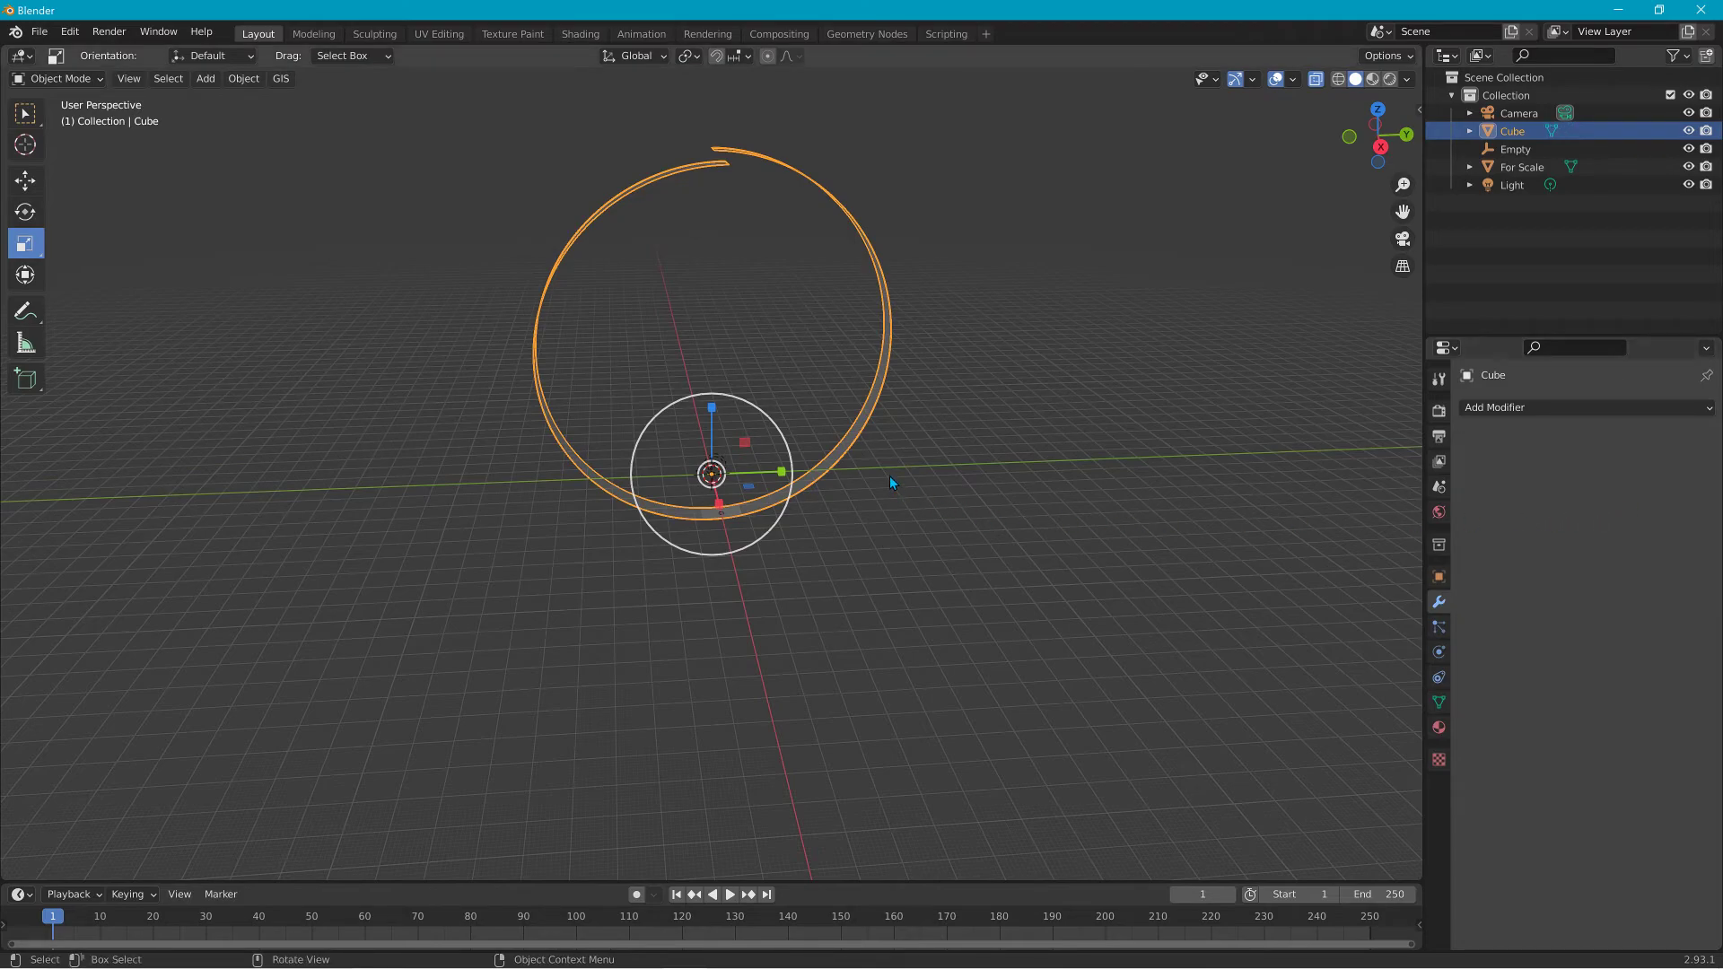
scroll(861, 440, "up", 4)
mouse_move(849, 413)
middle_mouse_down()
mouse_move(1080, 457)
mouse_move(827, 437)
middle_mouse_up()
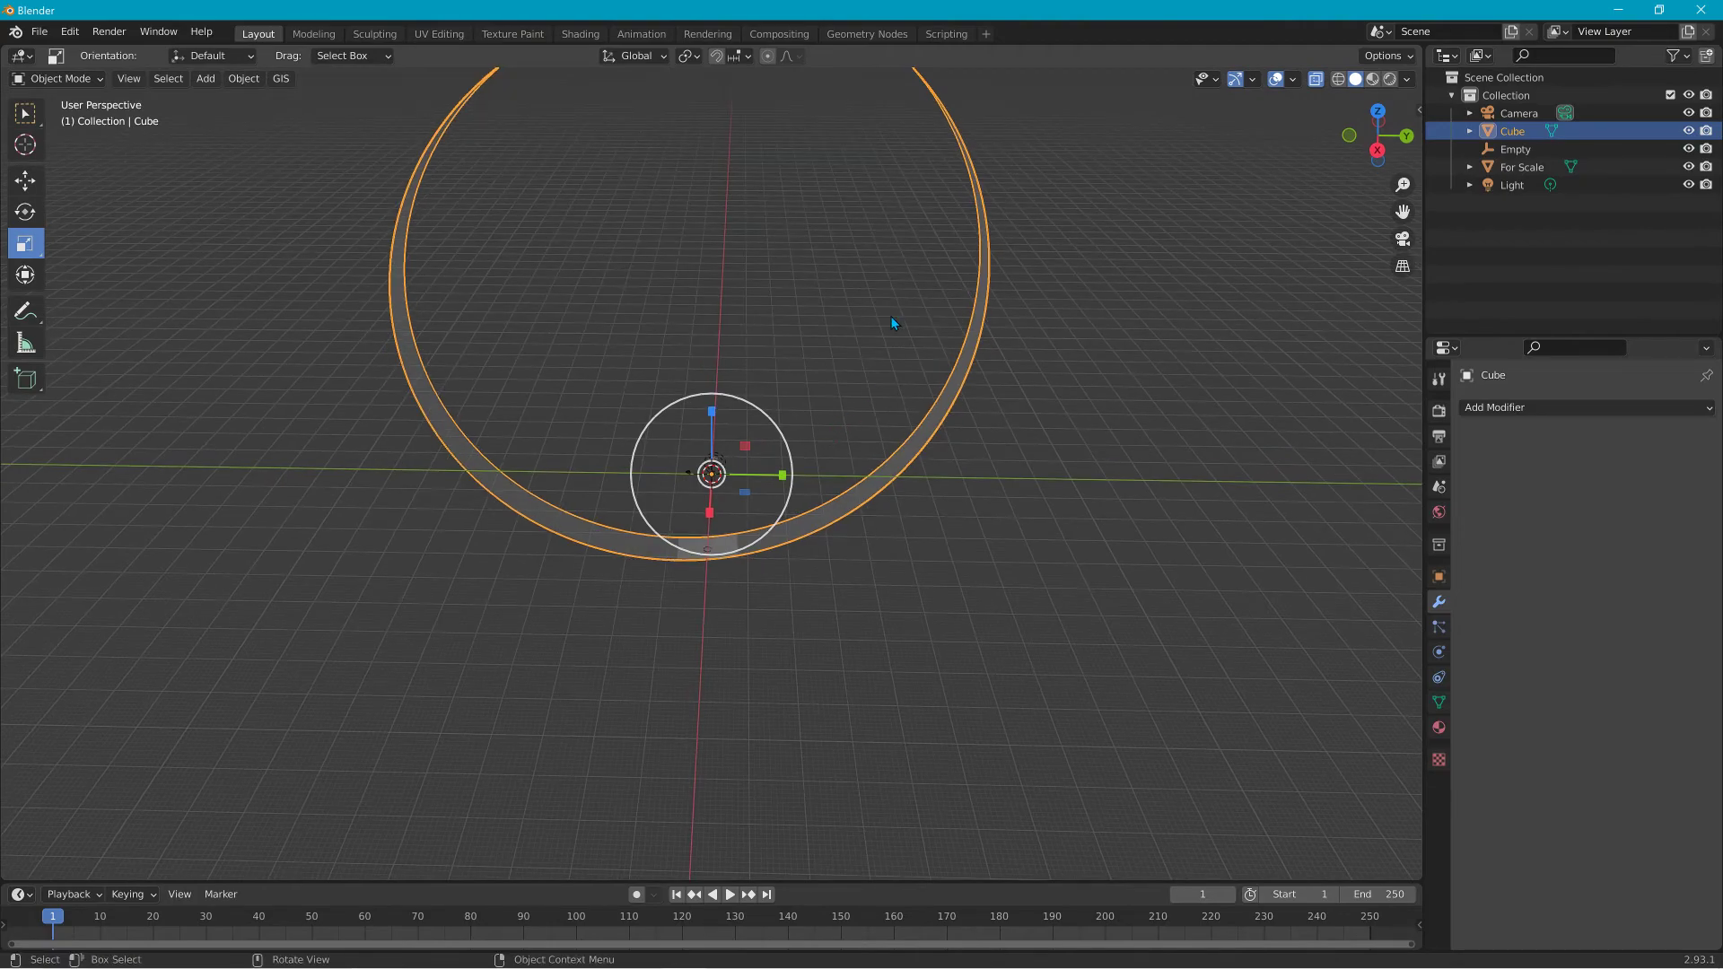
scroll(887, 301, "down", 2)
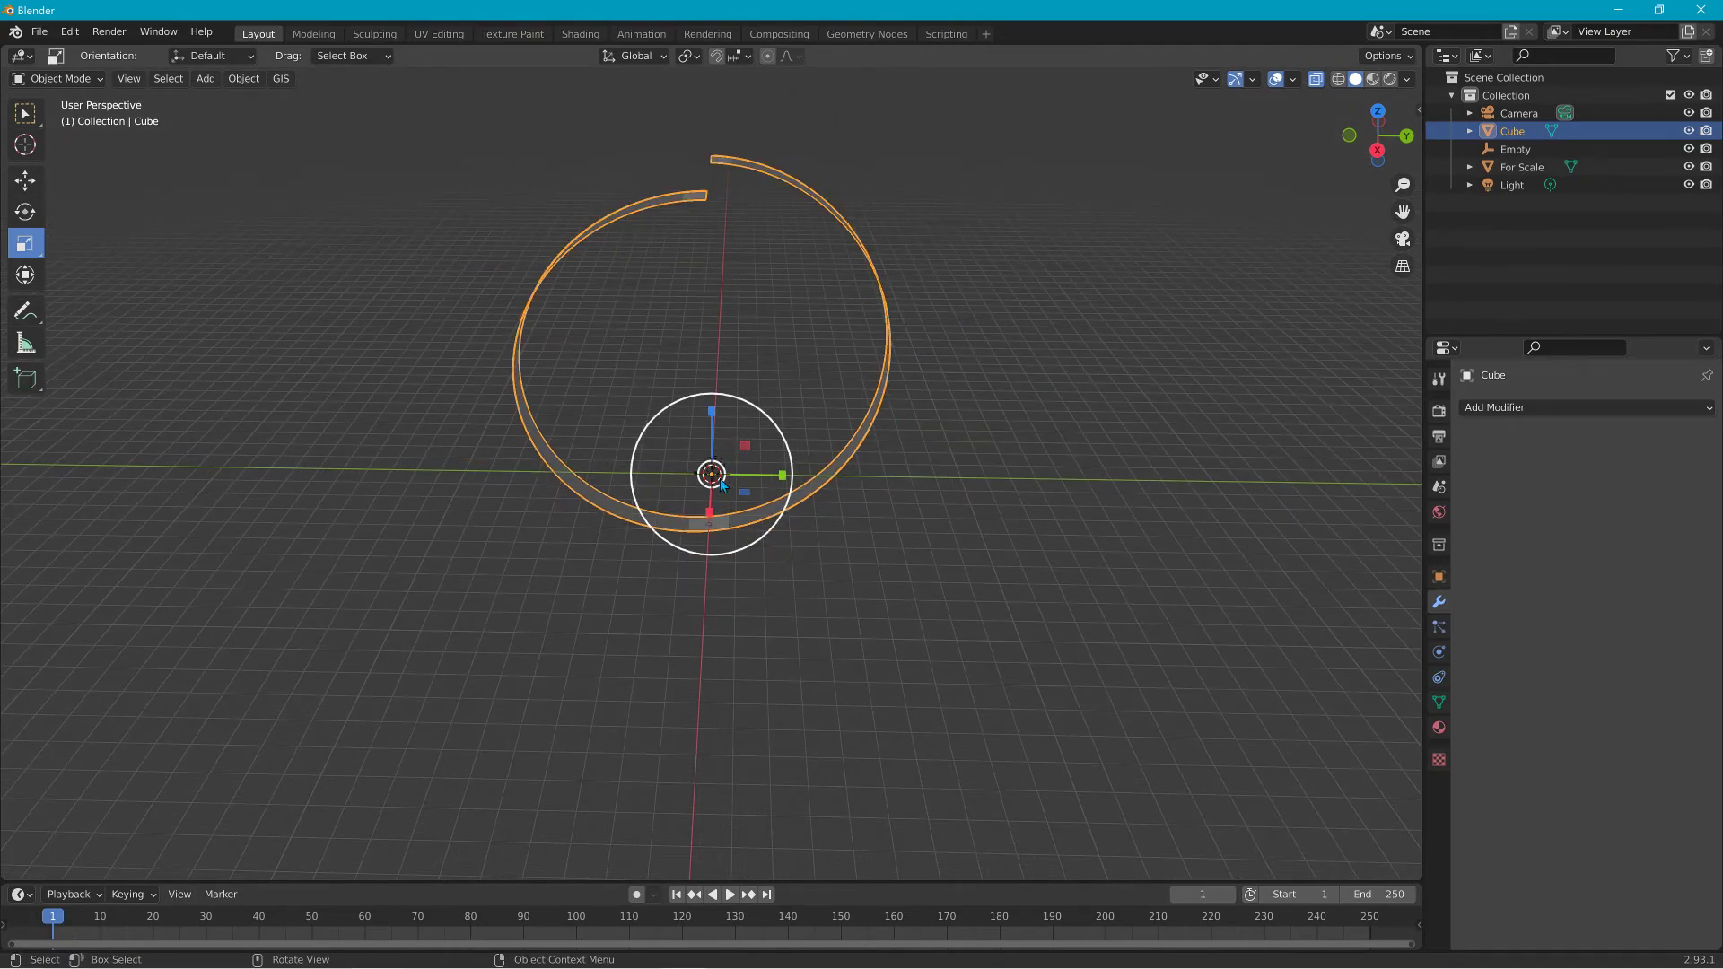
middle_click_drag(723, 508, 908, 466)
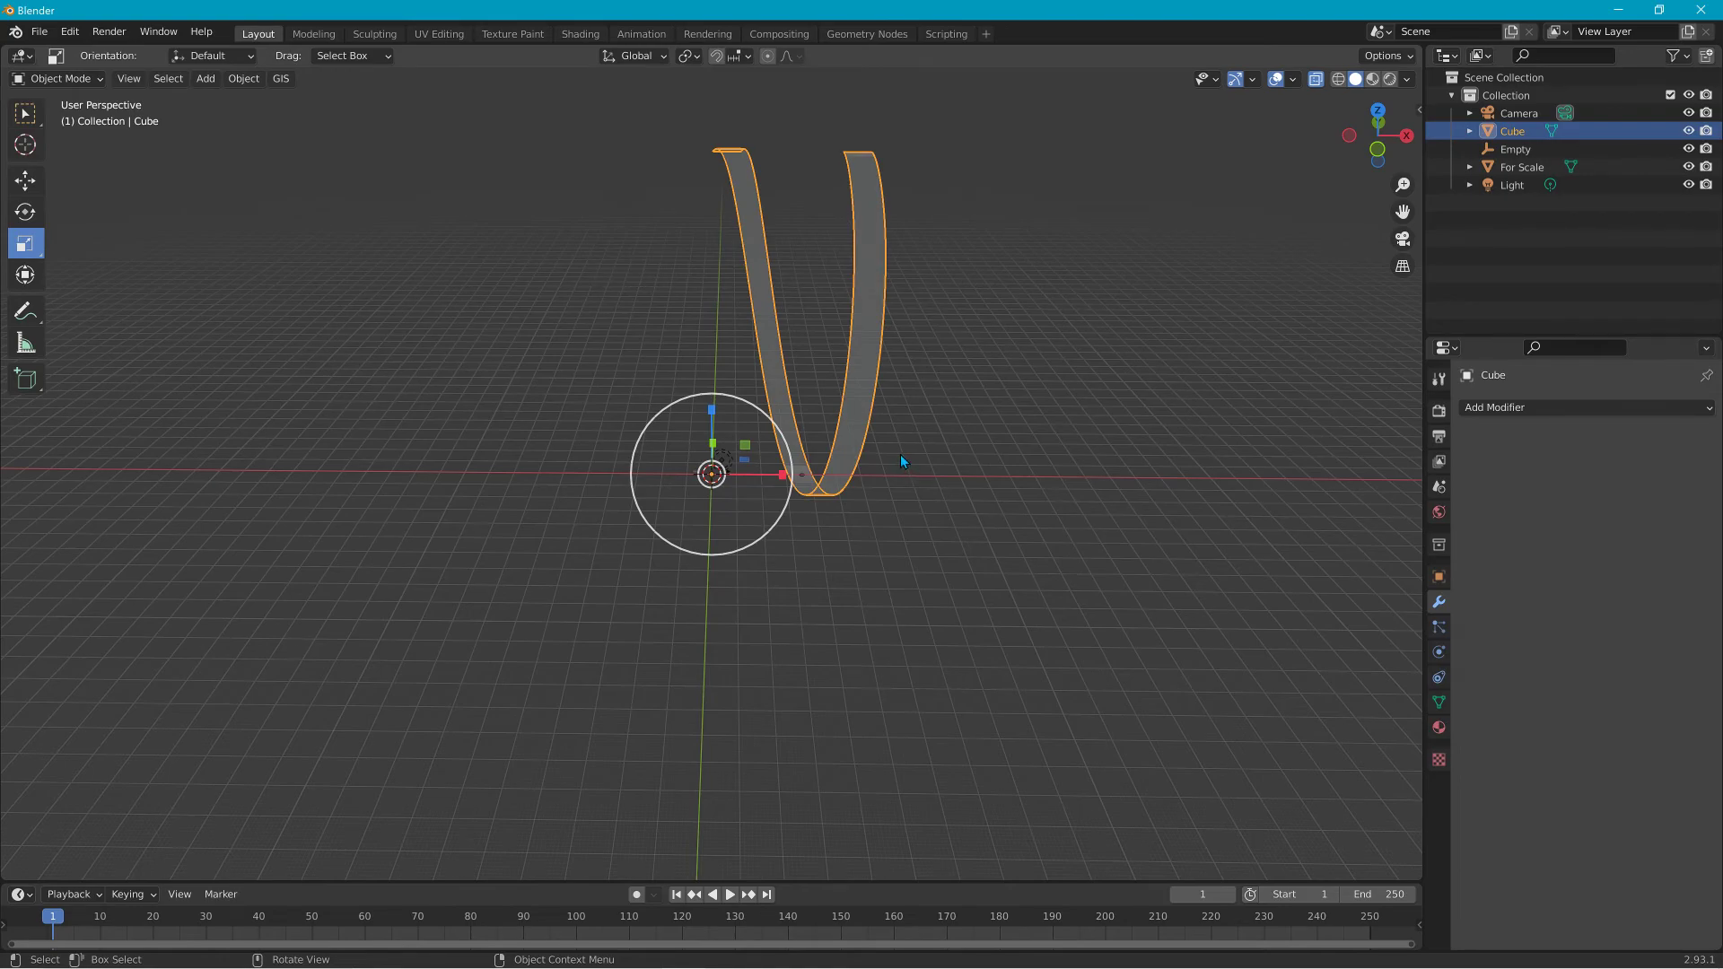
key("r")
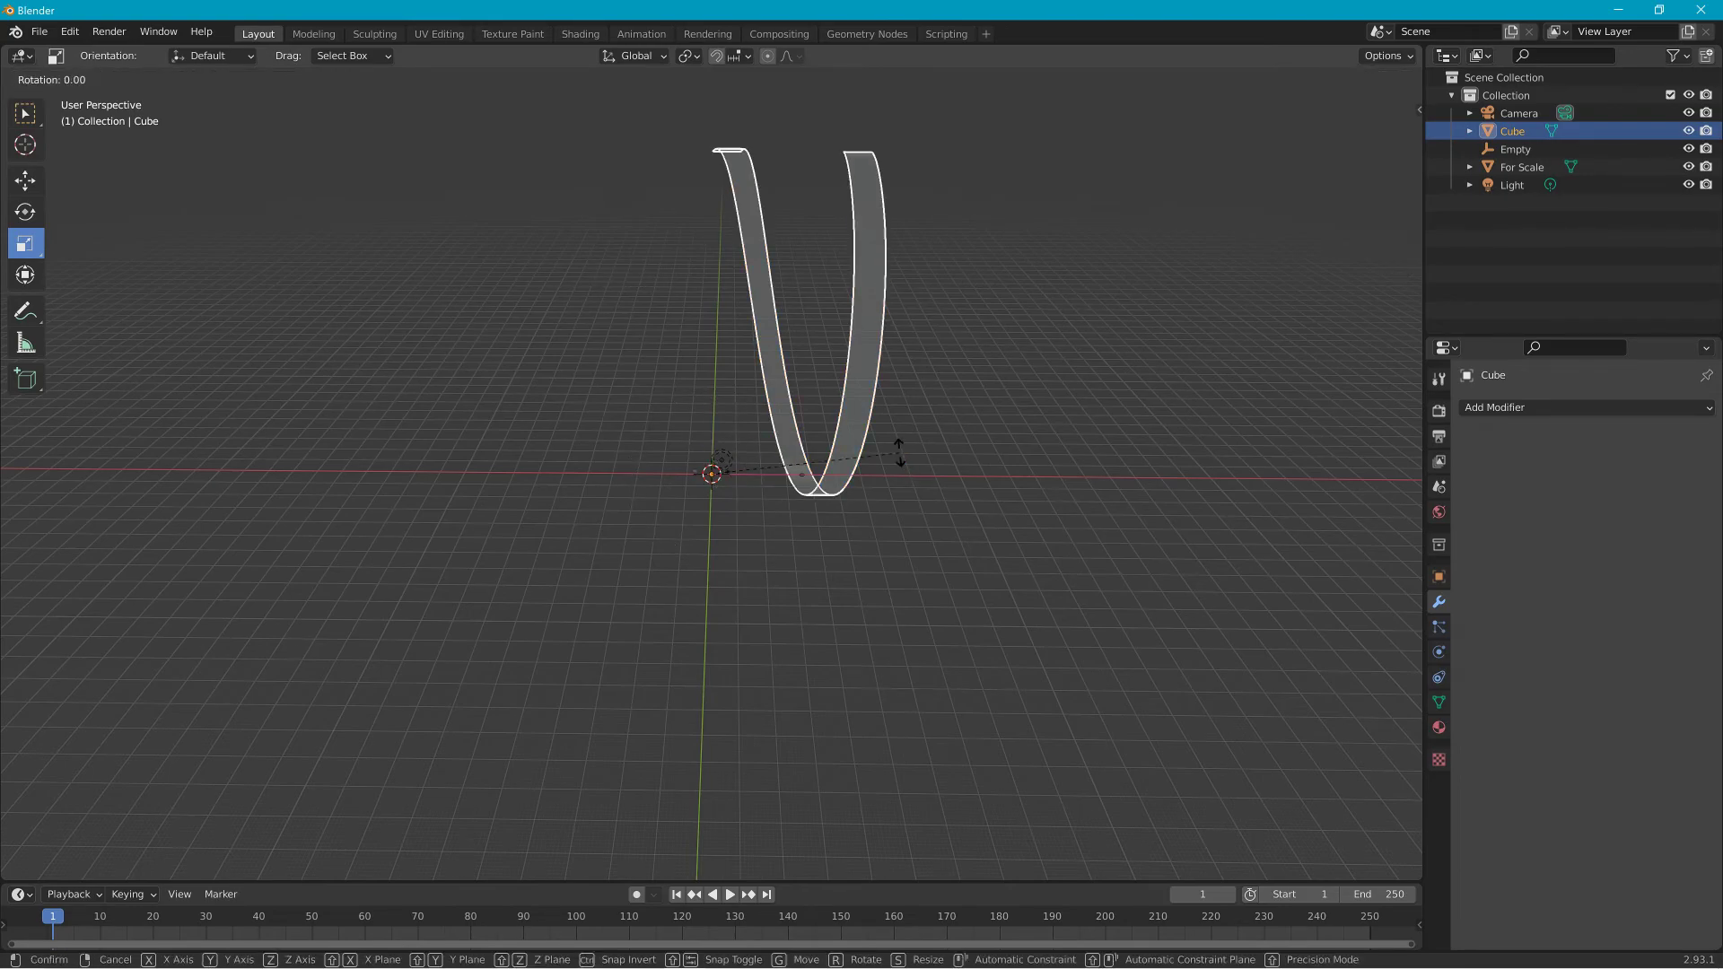
key("x")
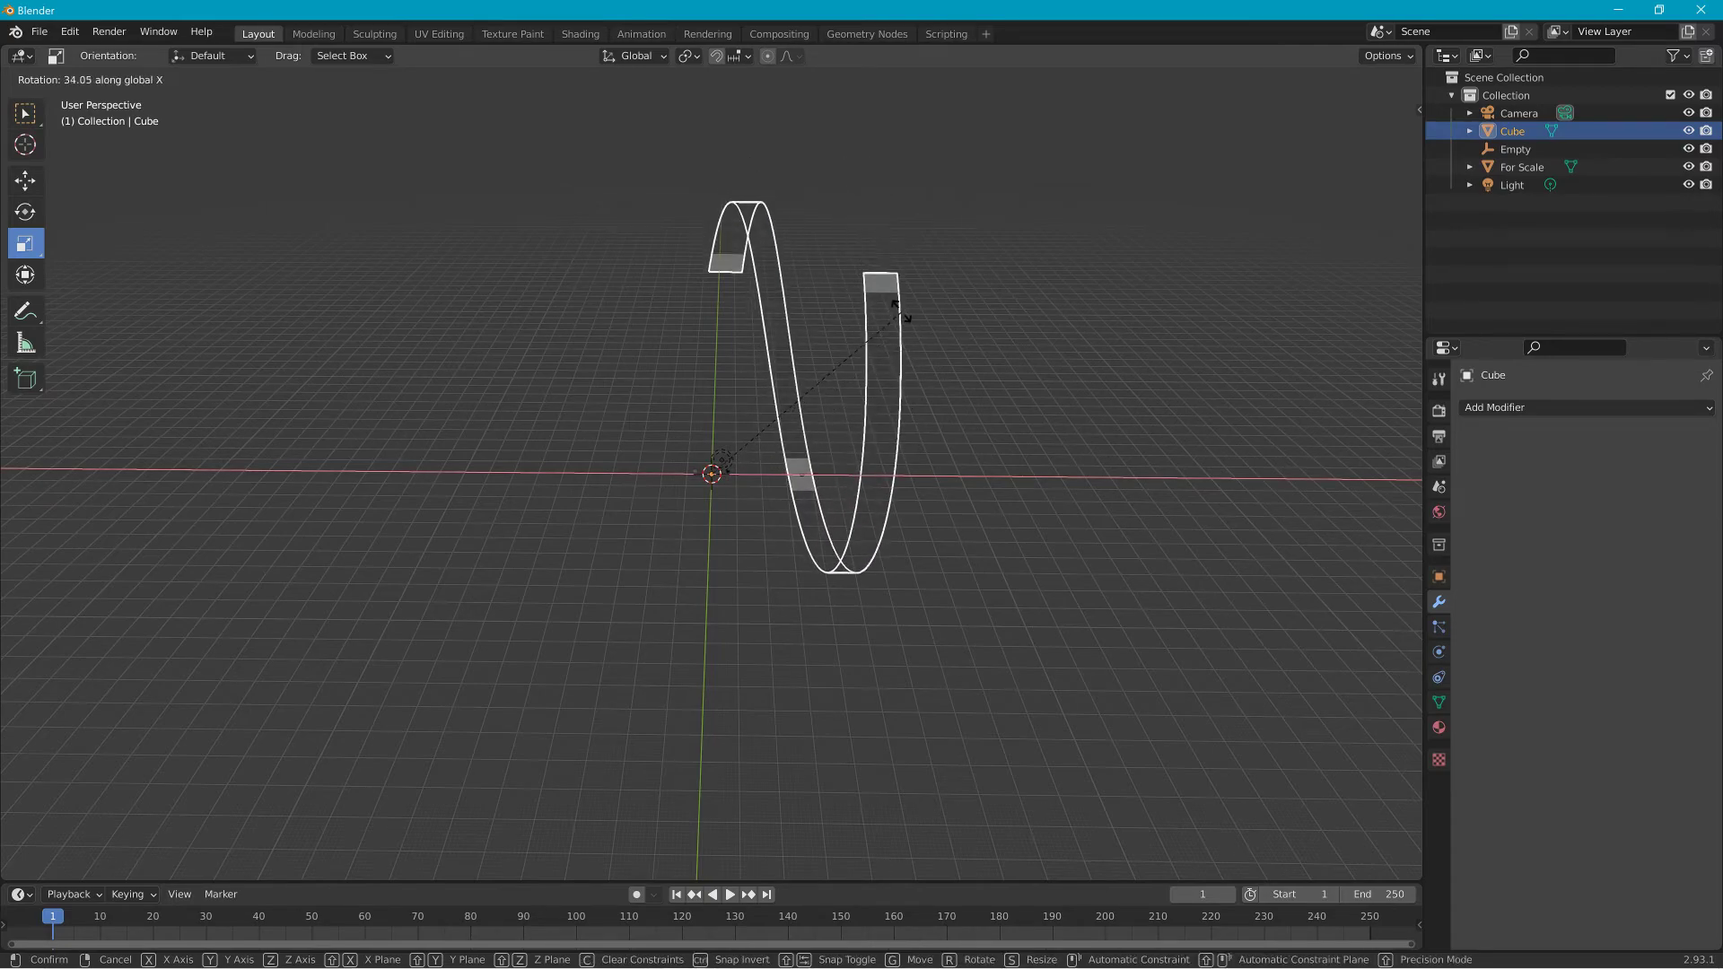
left_click(902, 287)
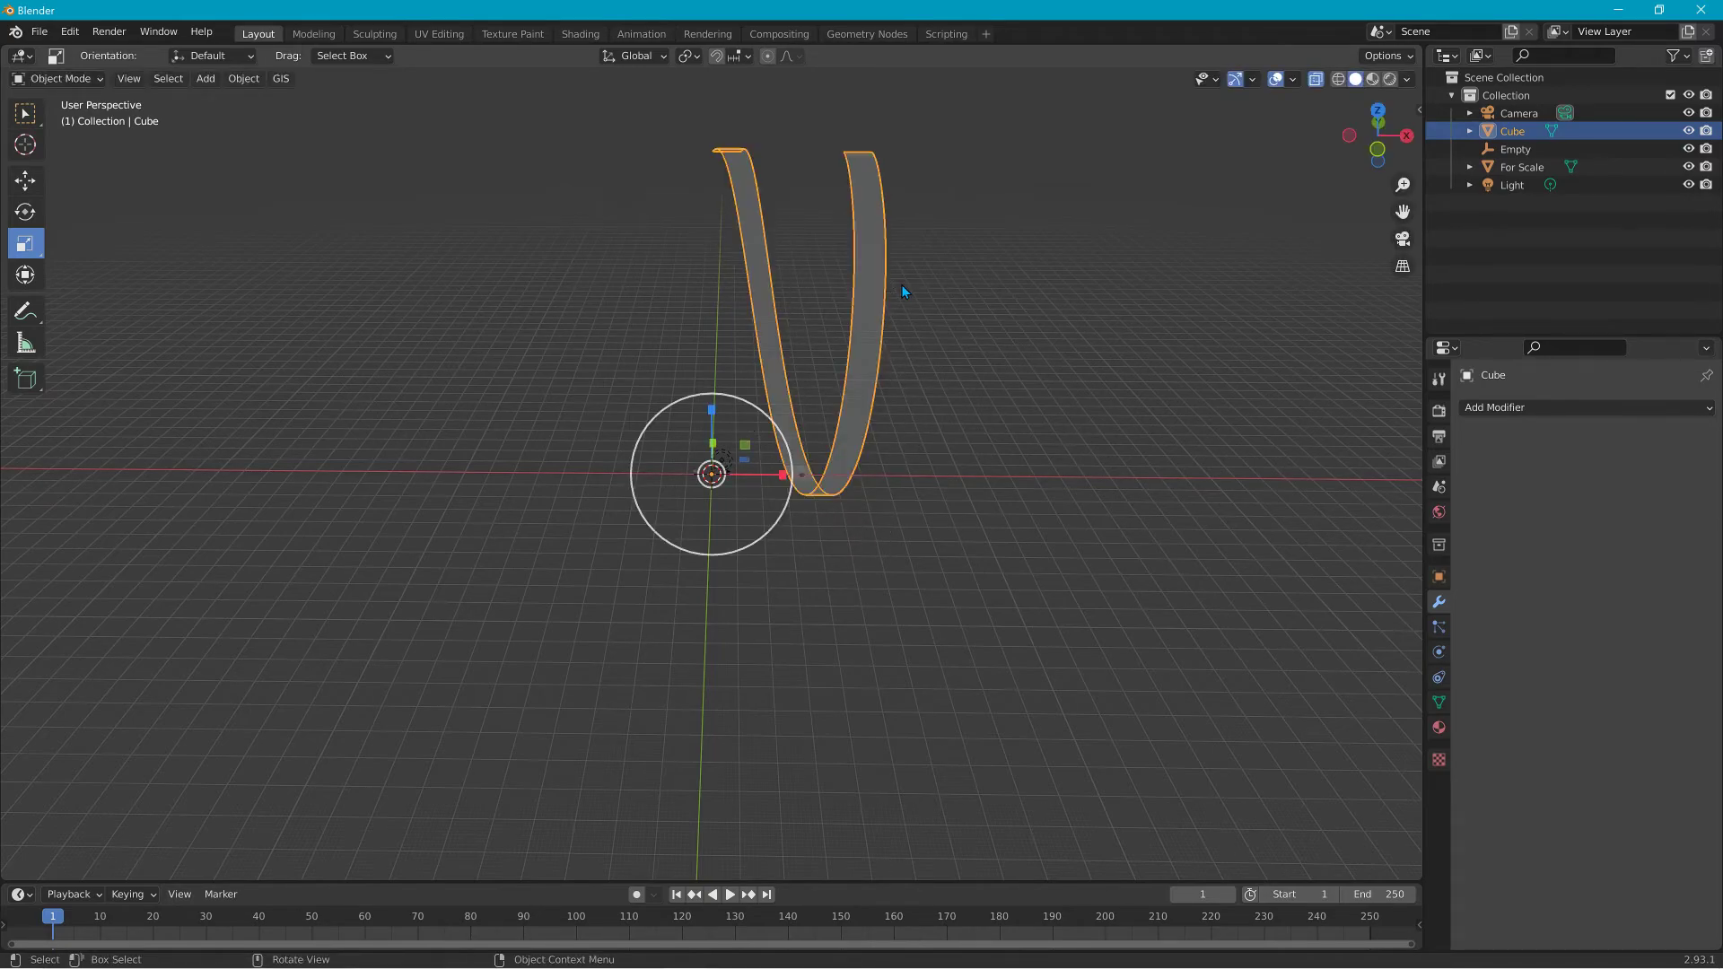
Rotate the looped strip -180° about the global Y axis.
key("r")
key("y")
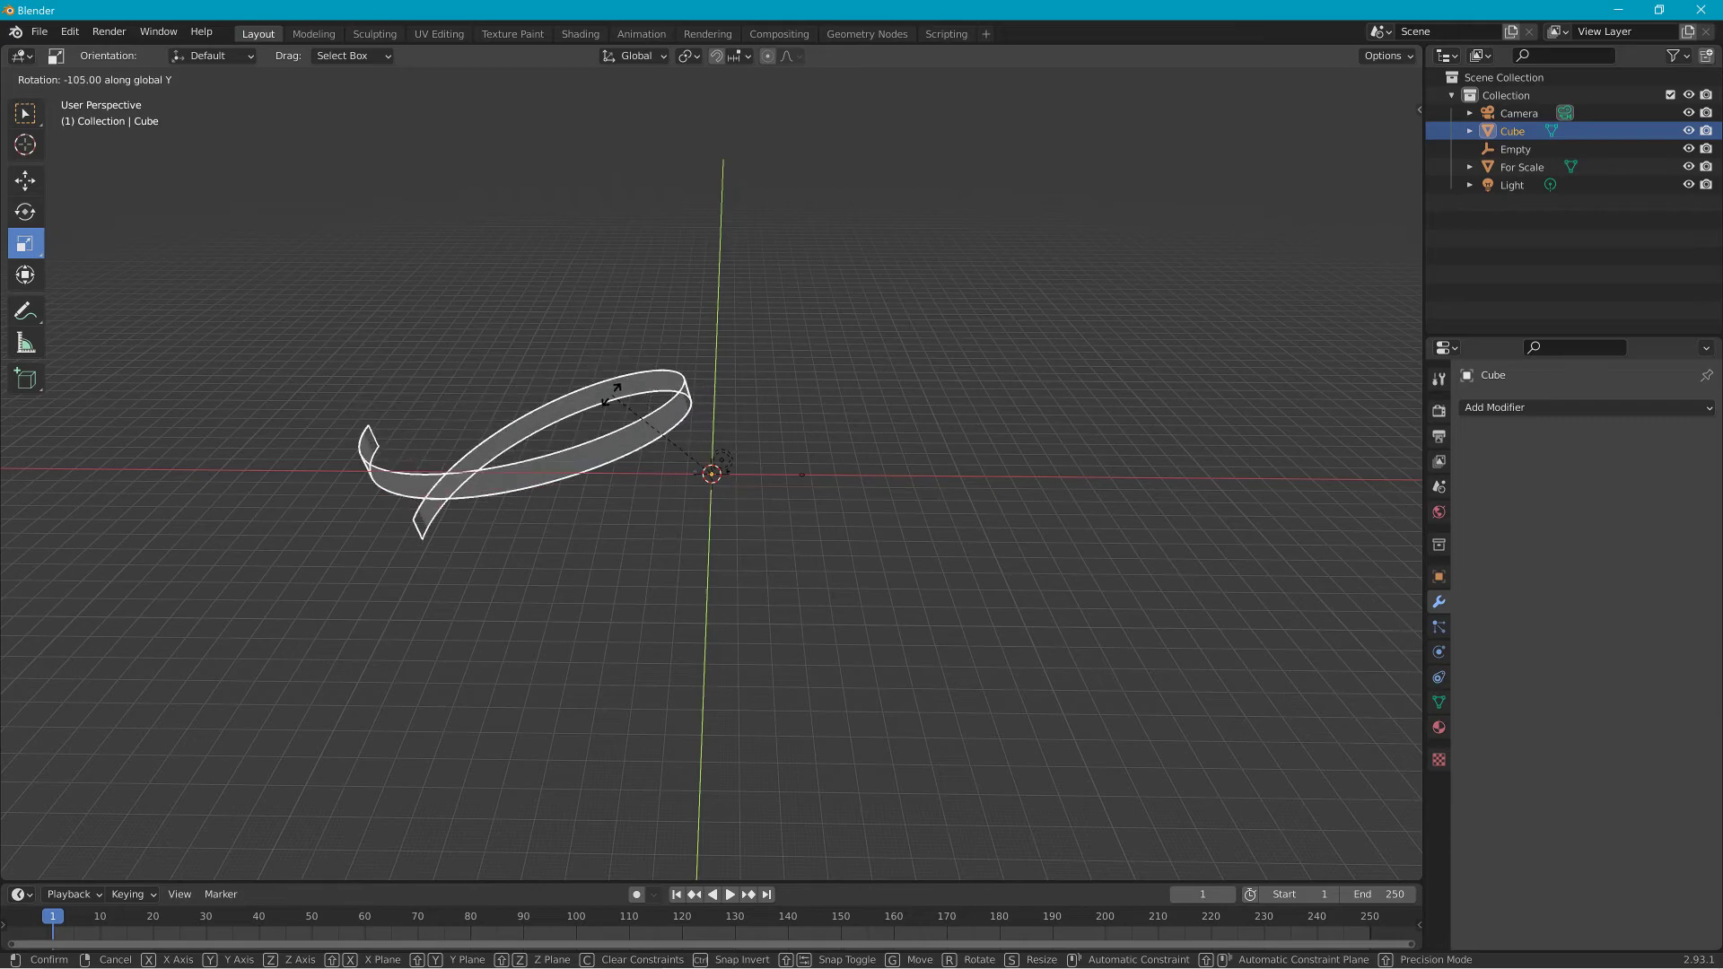
left_click(635, 537)
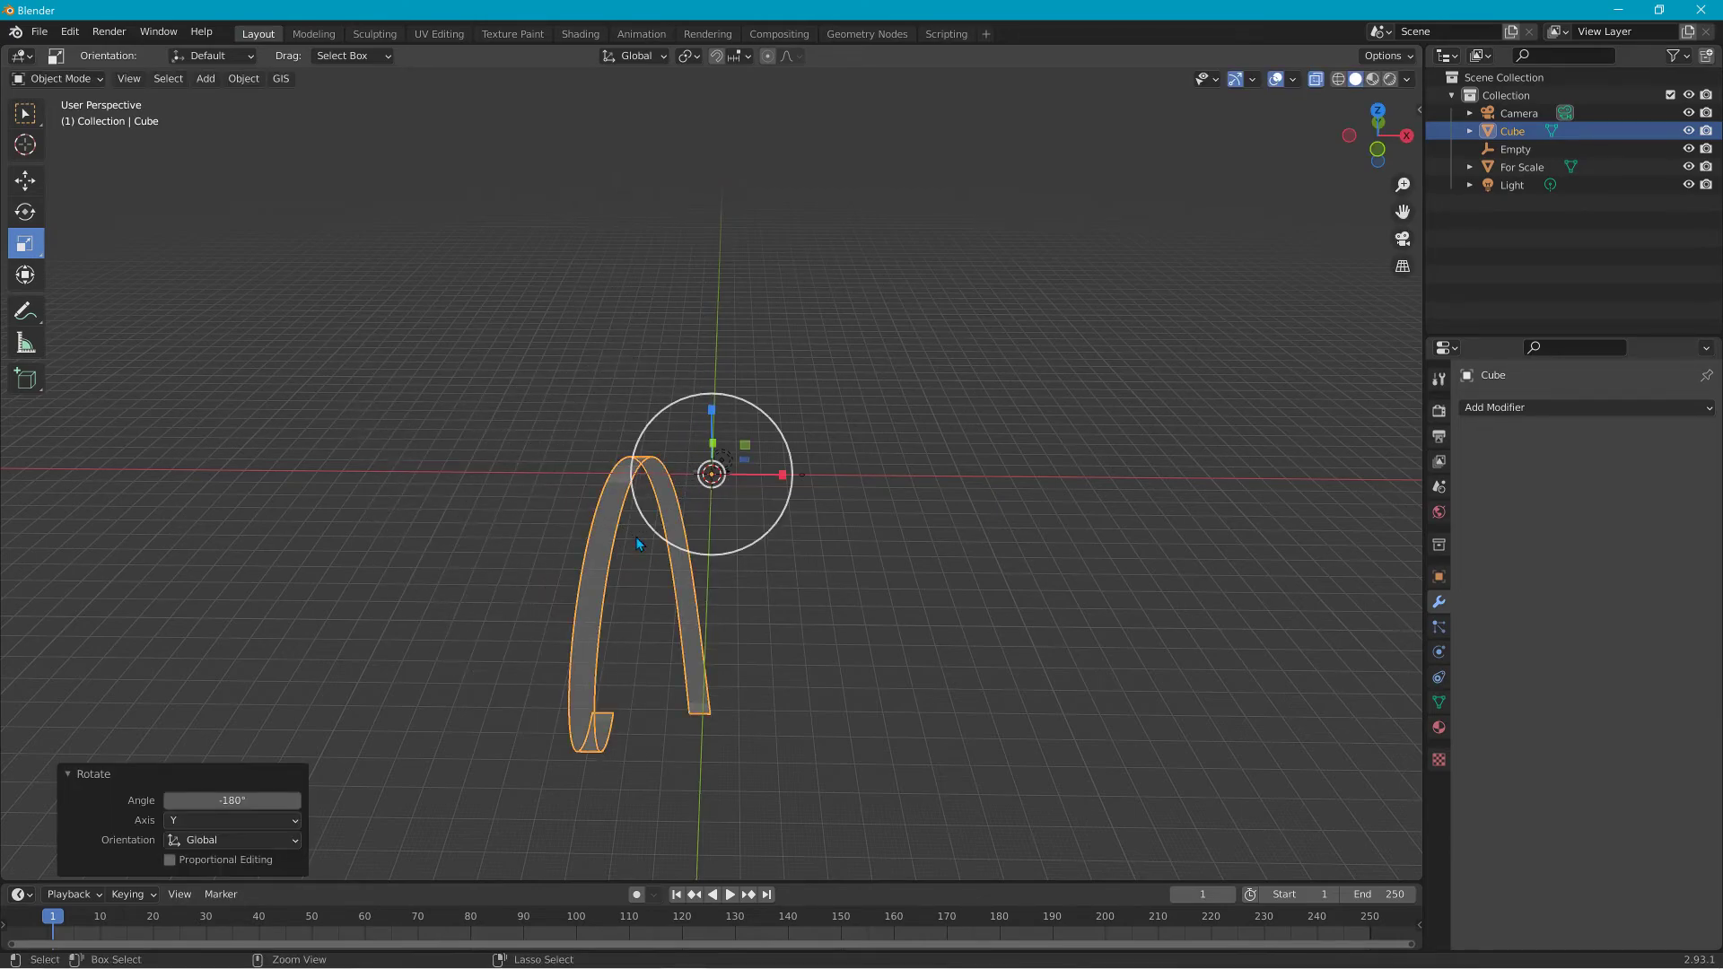
middle_click_drag(636, 536, 709, 579)
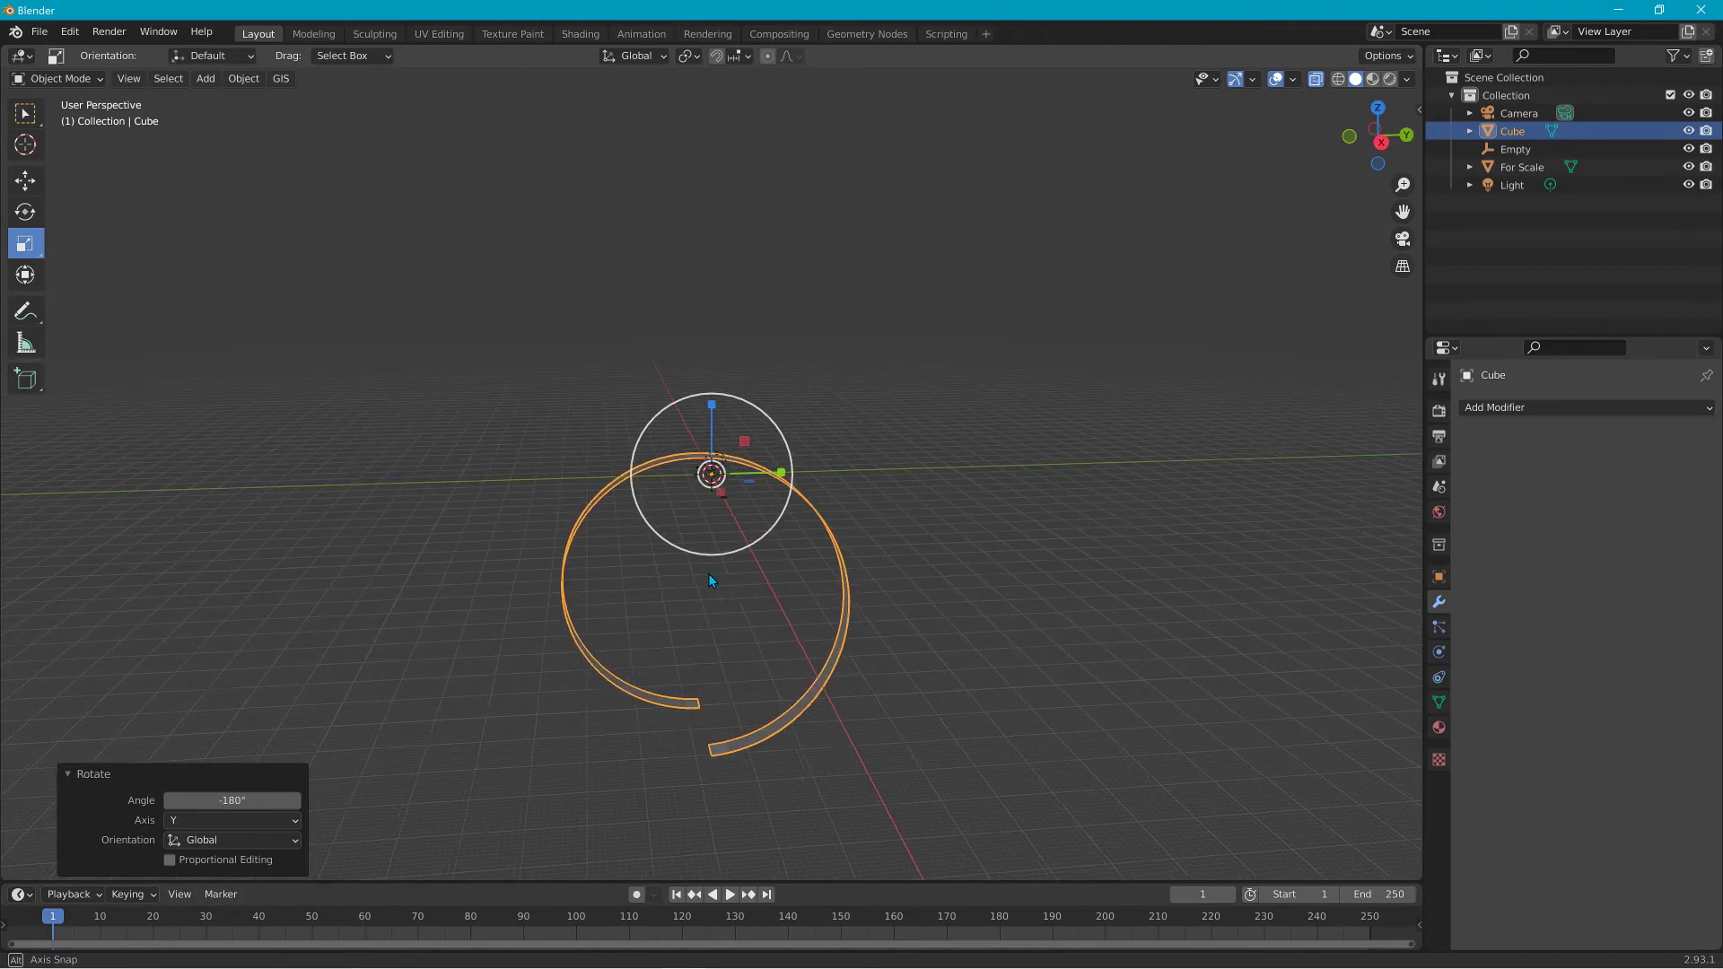
left_click(869, 381)
left_click(772, 474)
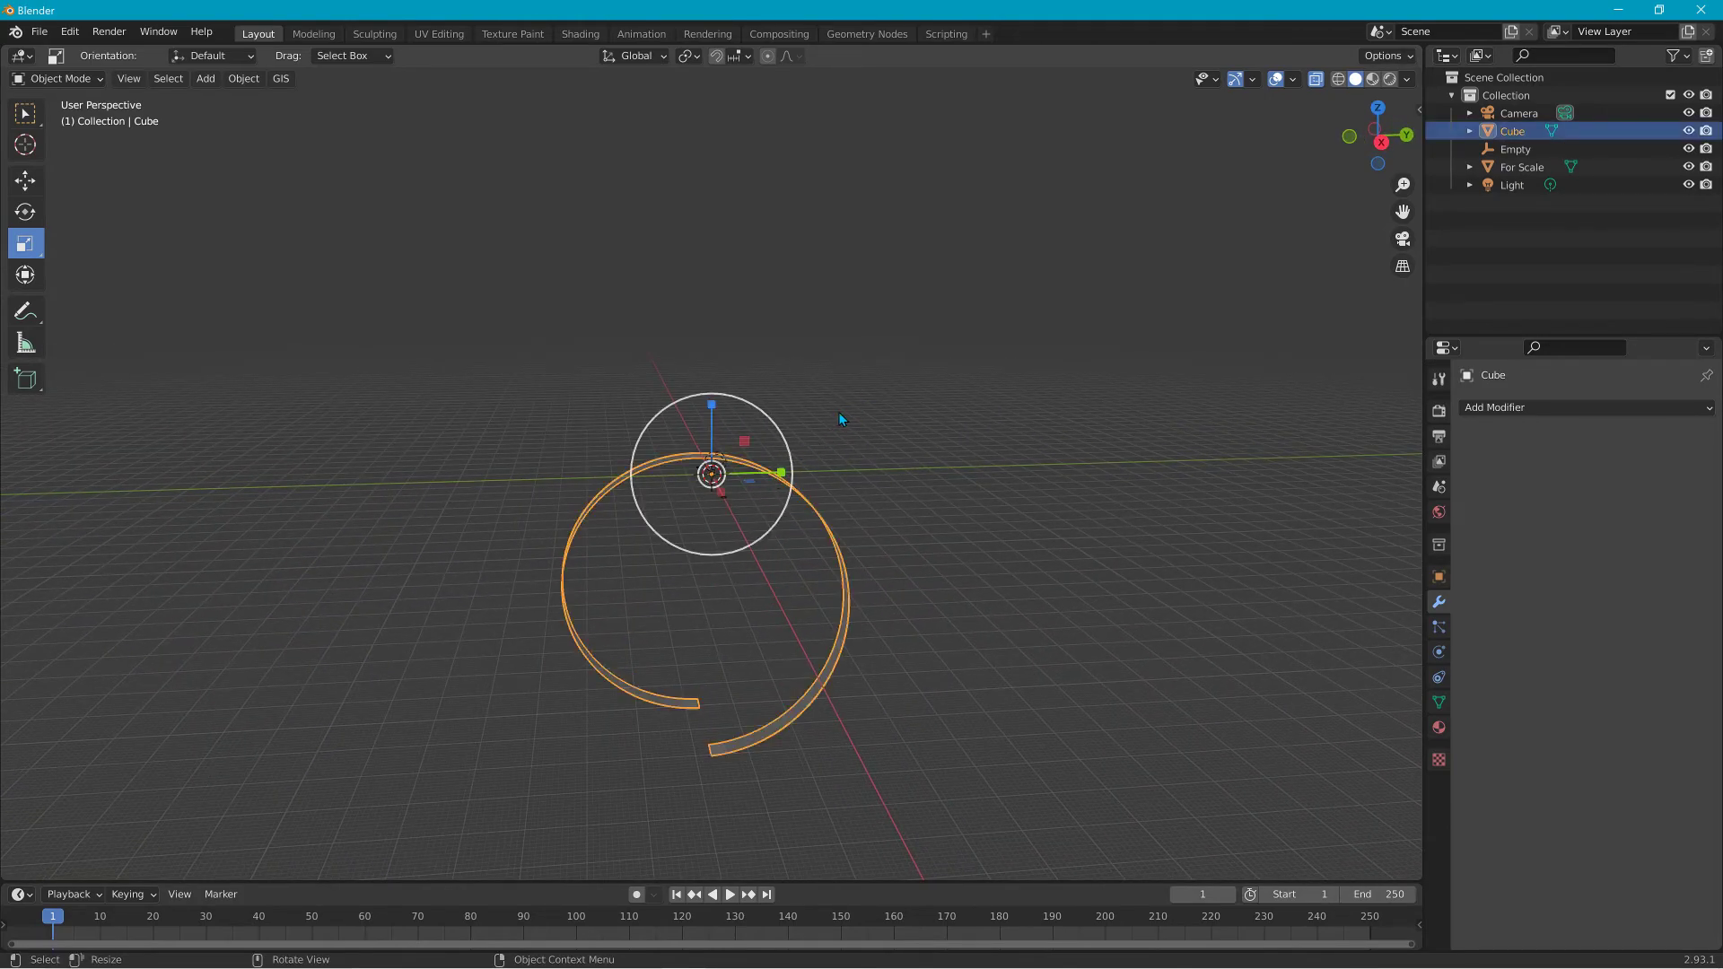
Move the loop up about 124.13 m along Z so its open ends sit near the ground.
key("g")
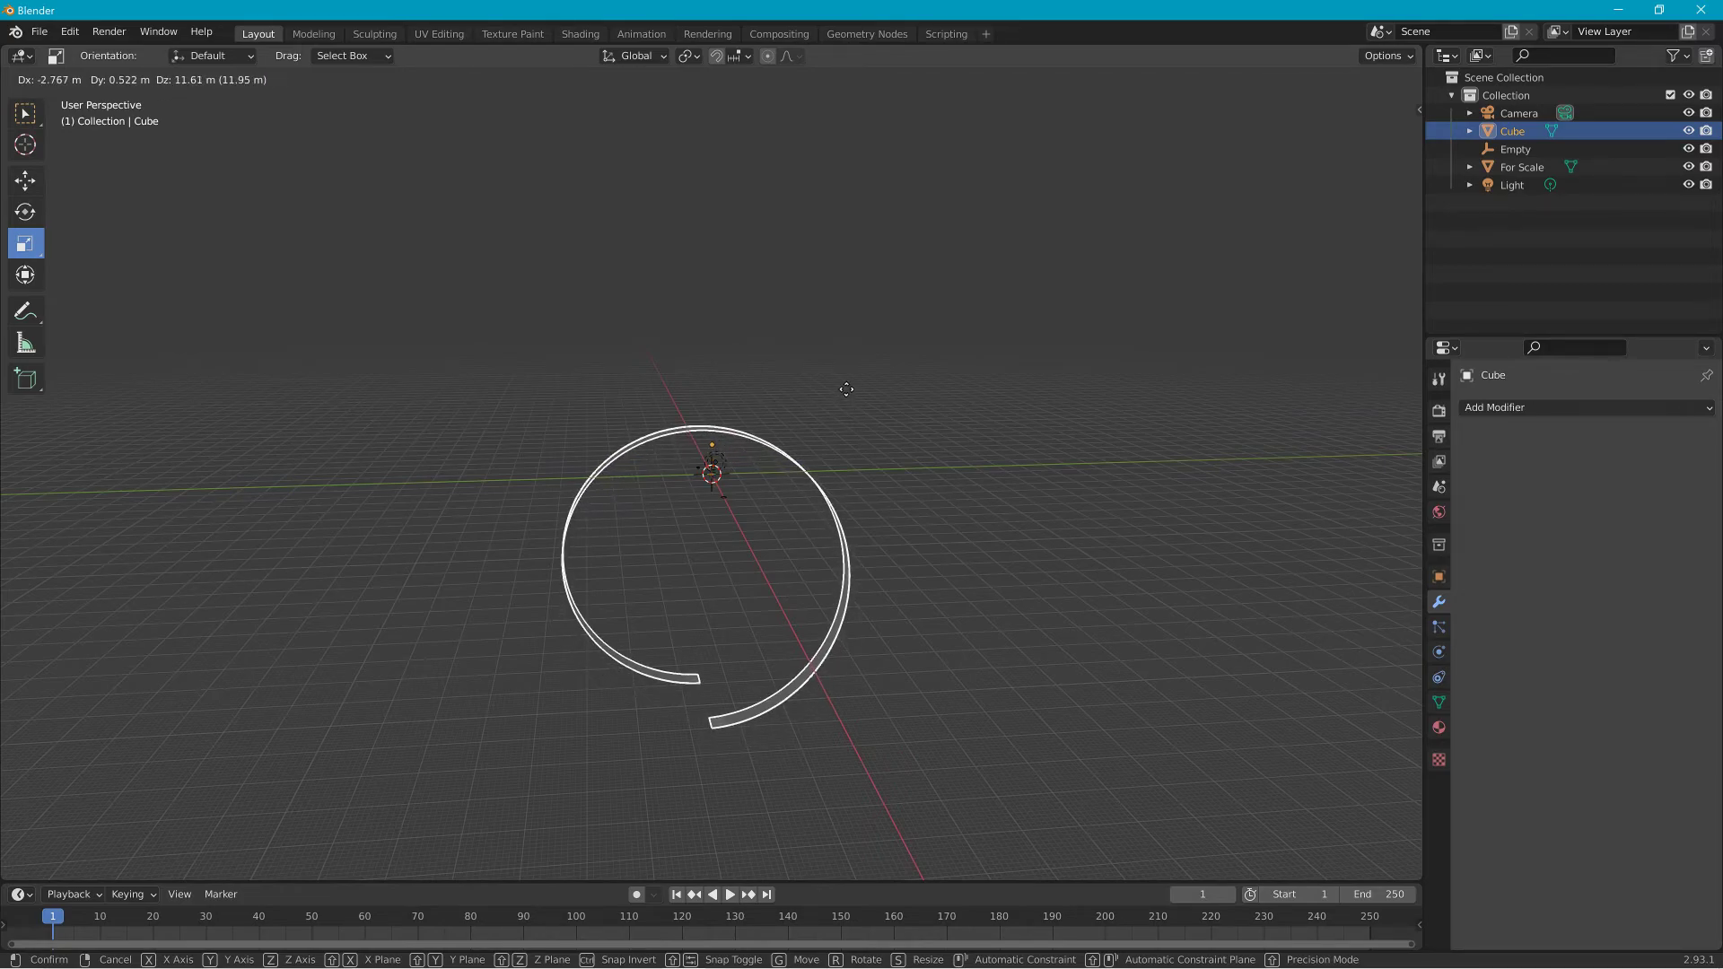
key("z")
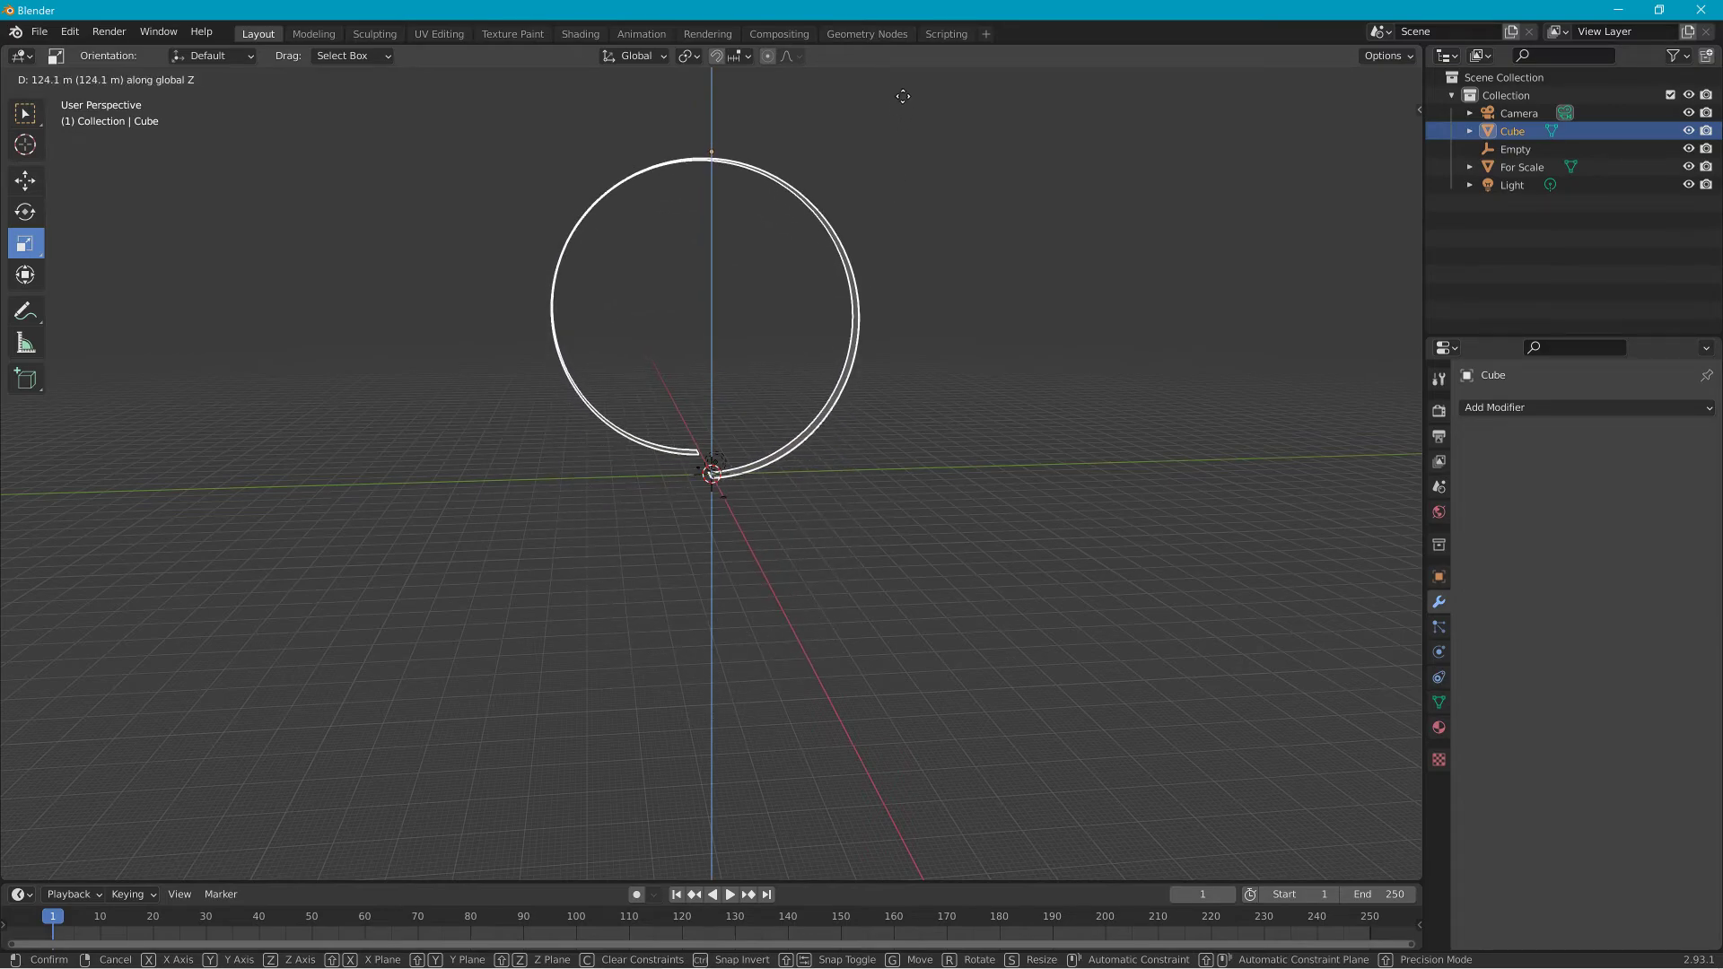
left_click(903, 96)
Raise the loop about 1.79 m more along Z so its lowest point sits at the scale vehicle's wheels.
scroll(681, 413, "up", 10)
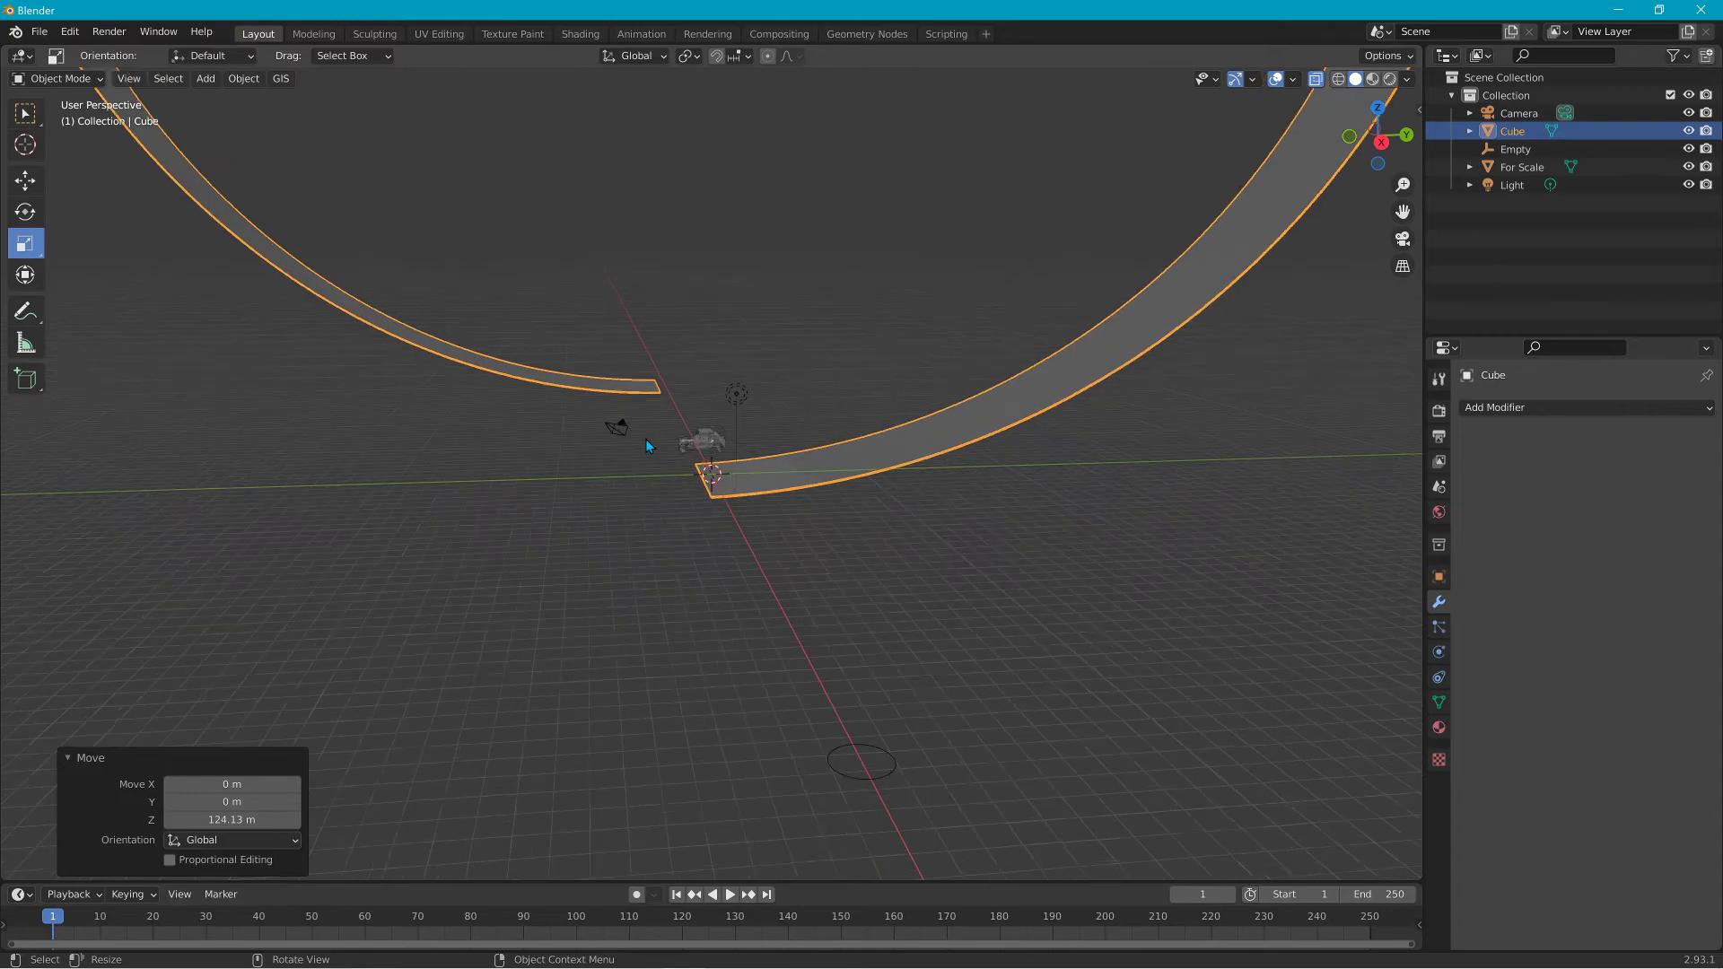
scroll(645, 438, "up", 5)
middle_click_drag(645, 439, 629, 410)
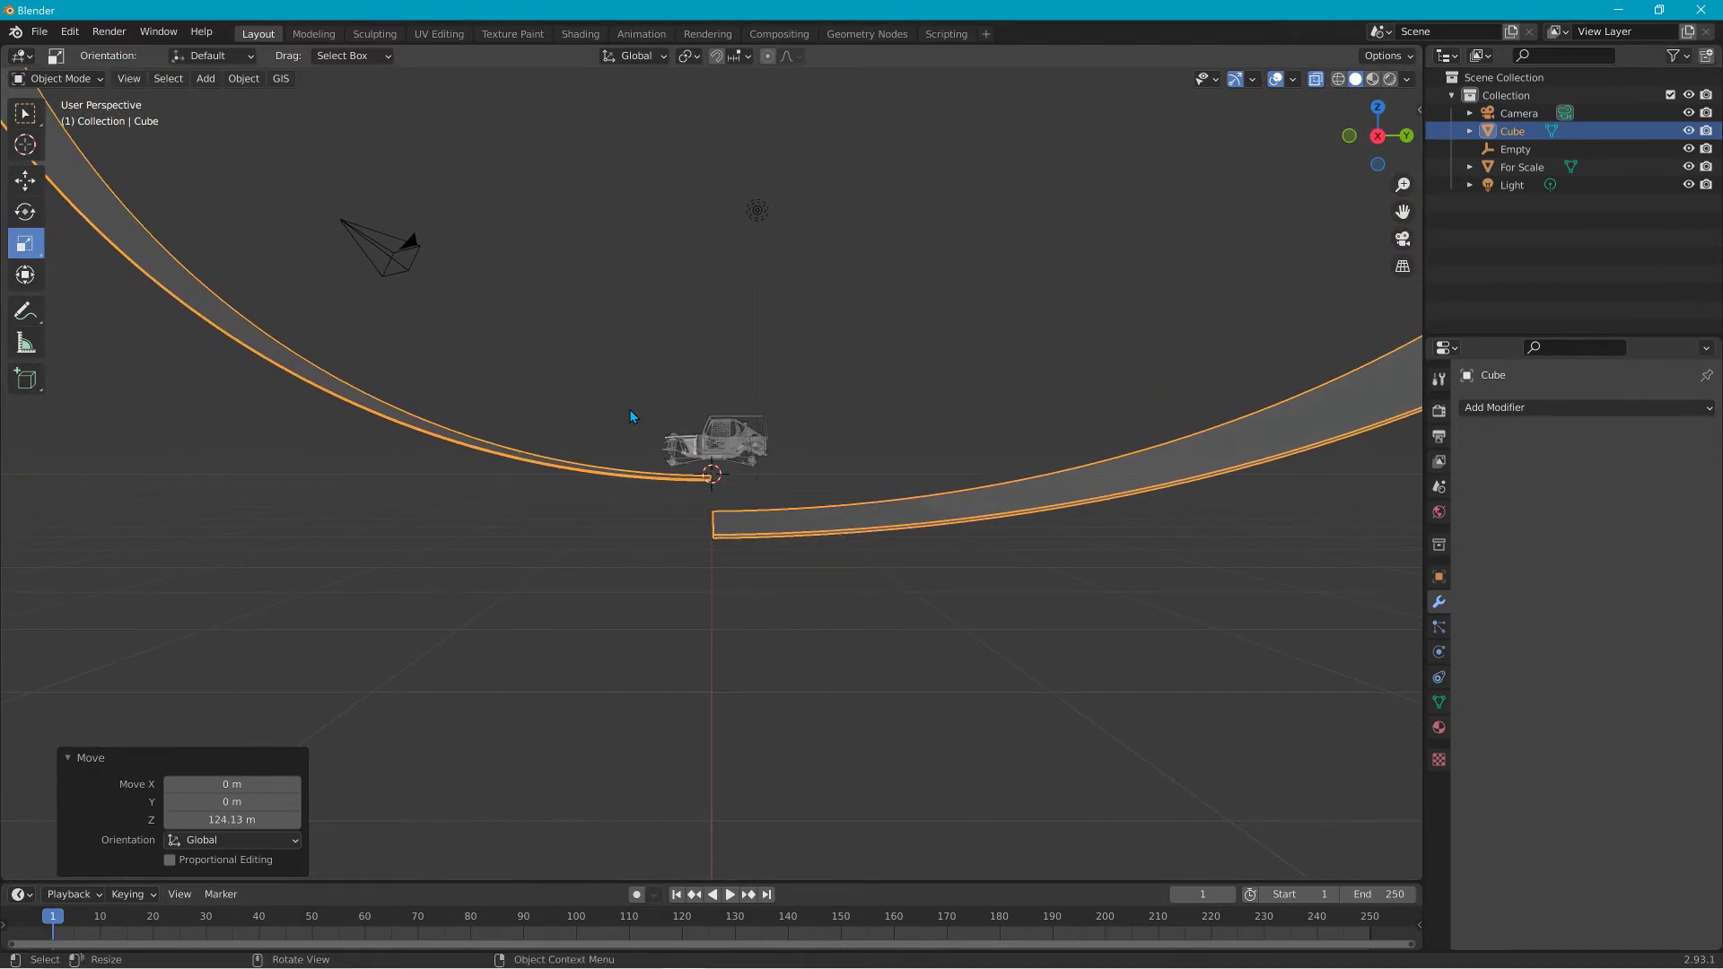
left_click(1378, 137)
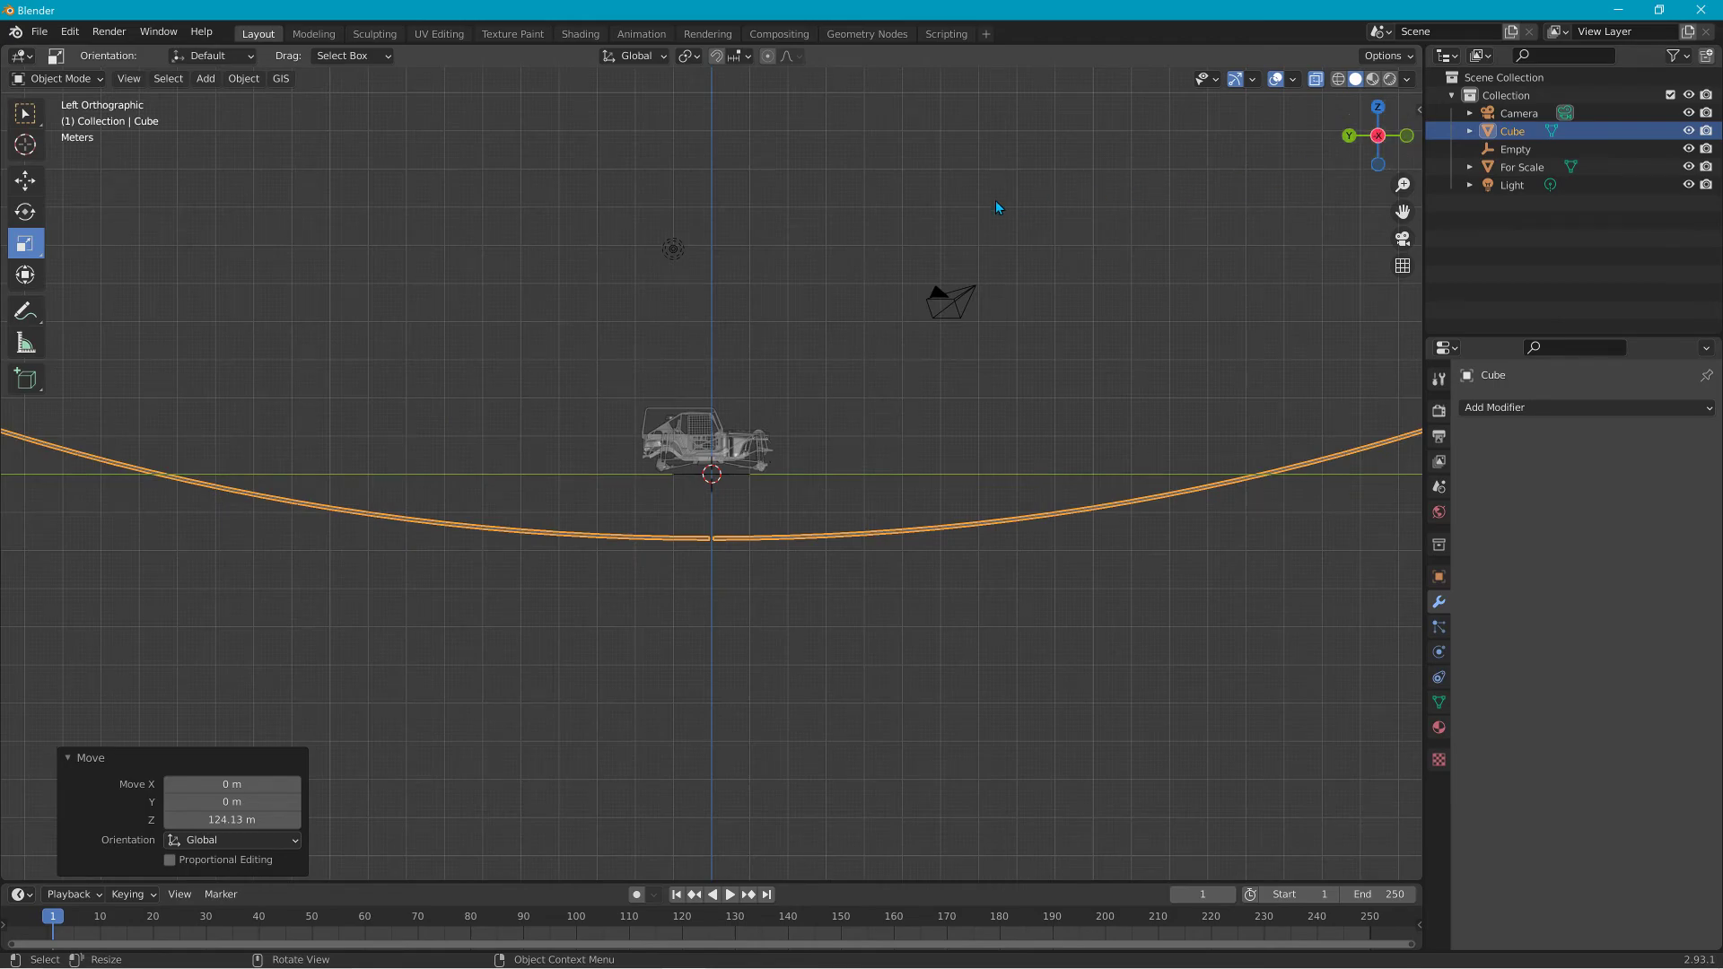
key("g")
key("z")
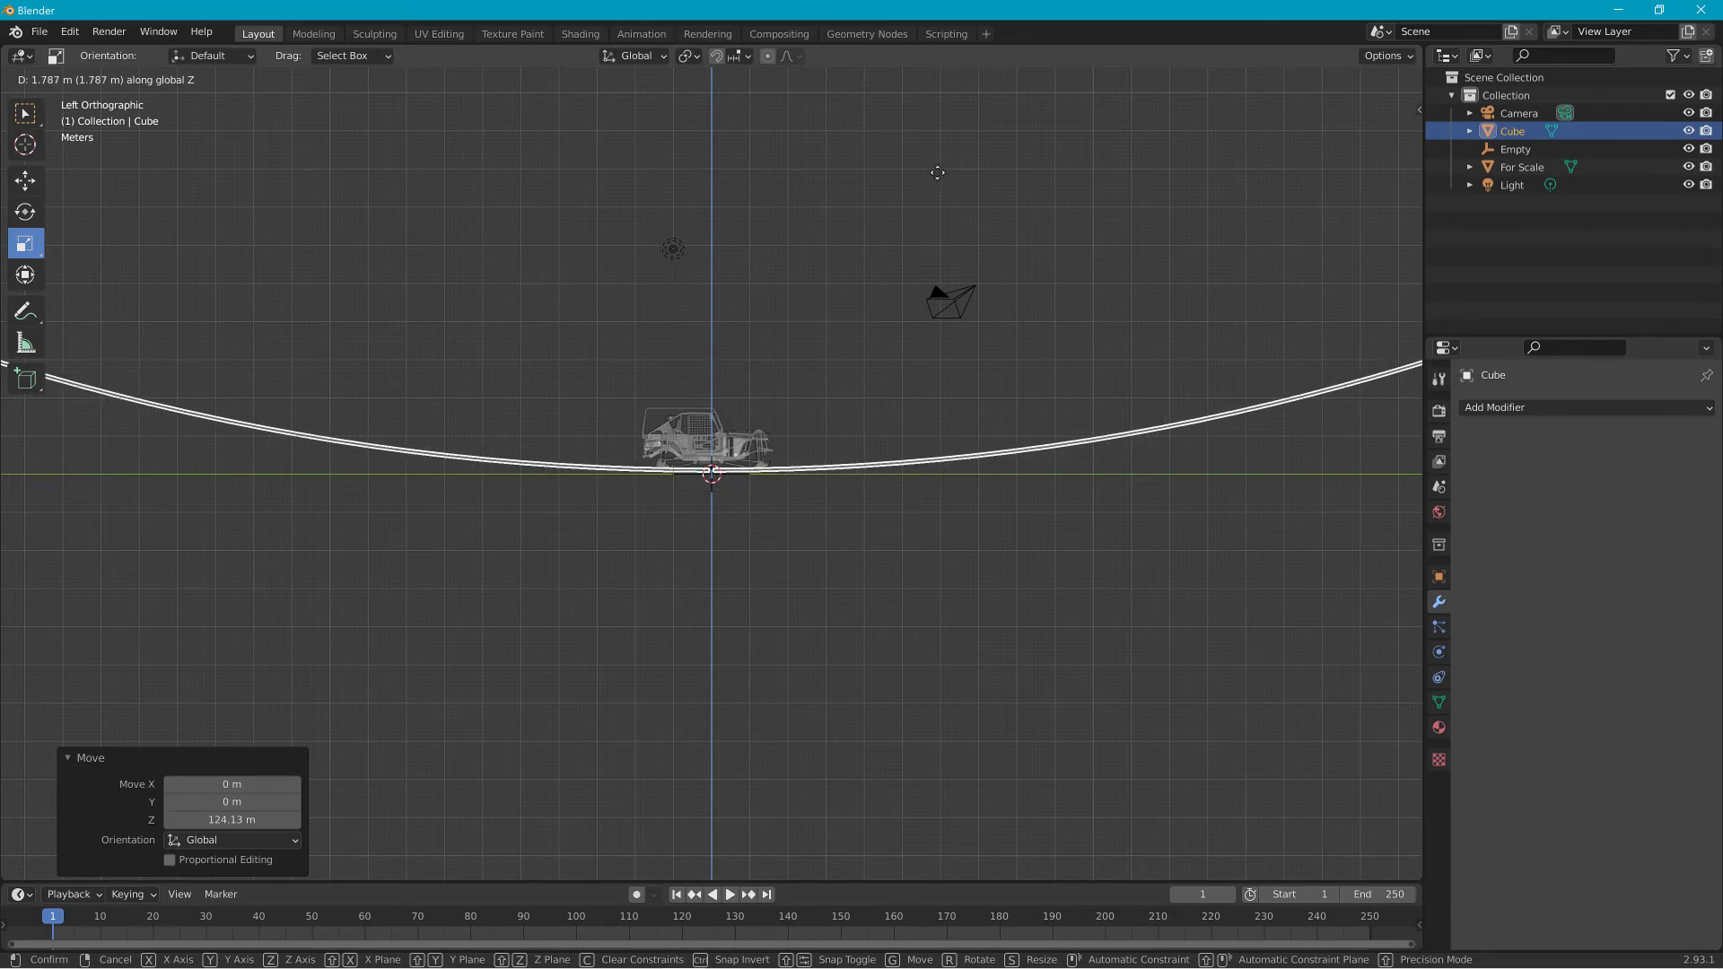
left_click(937, 173)
Delete the circle empty that served as the bend origin.
mouse_move(923, 271)
middle_mouse_down()
mouse_move(879, 300)
mouse_move(783, 311)
mouse_move(518, 312)
mouse_move(723, 299)
mouse_move(638, 325)
mouse_move(585, 304)
mouse_move(1075, 306)
mouse_move(519, 311)
mouse_move(604, 358)
mouse_move(619, 305)
mouse_move(741, 297)
mouse_move(485, 321)
mouse_move(534, 273)
mouse_move(930, 276)
middle_mouse_up()
scroll(930, 277, "up", 2)
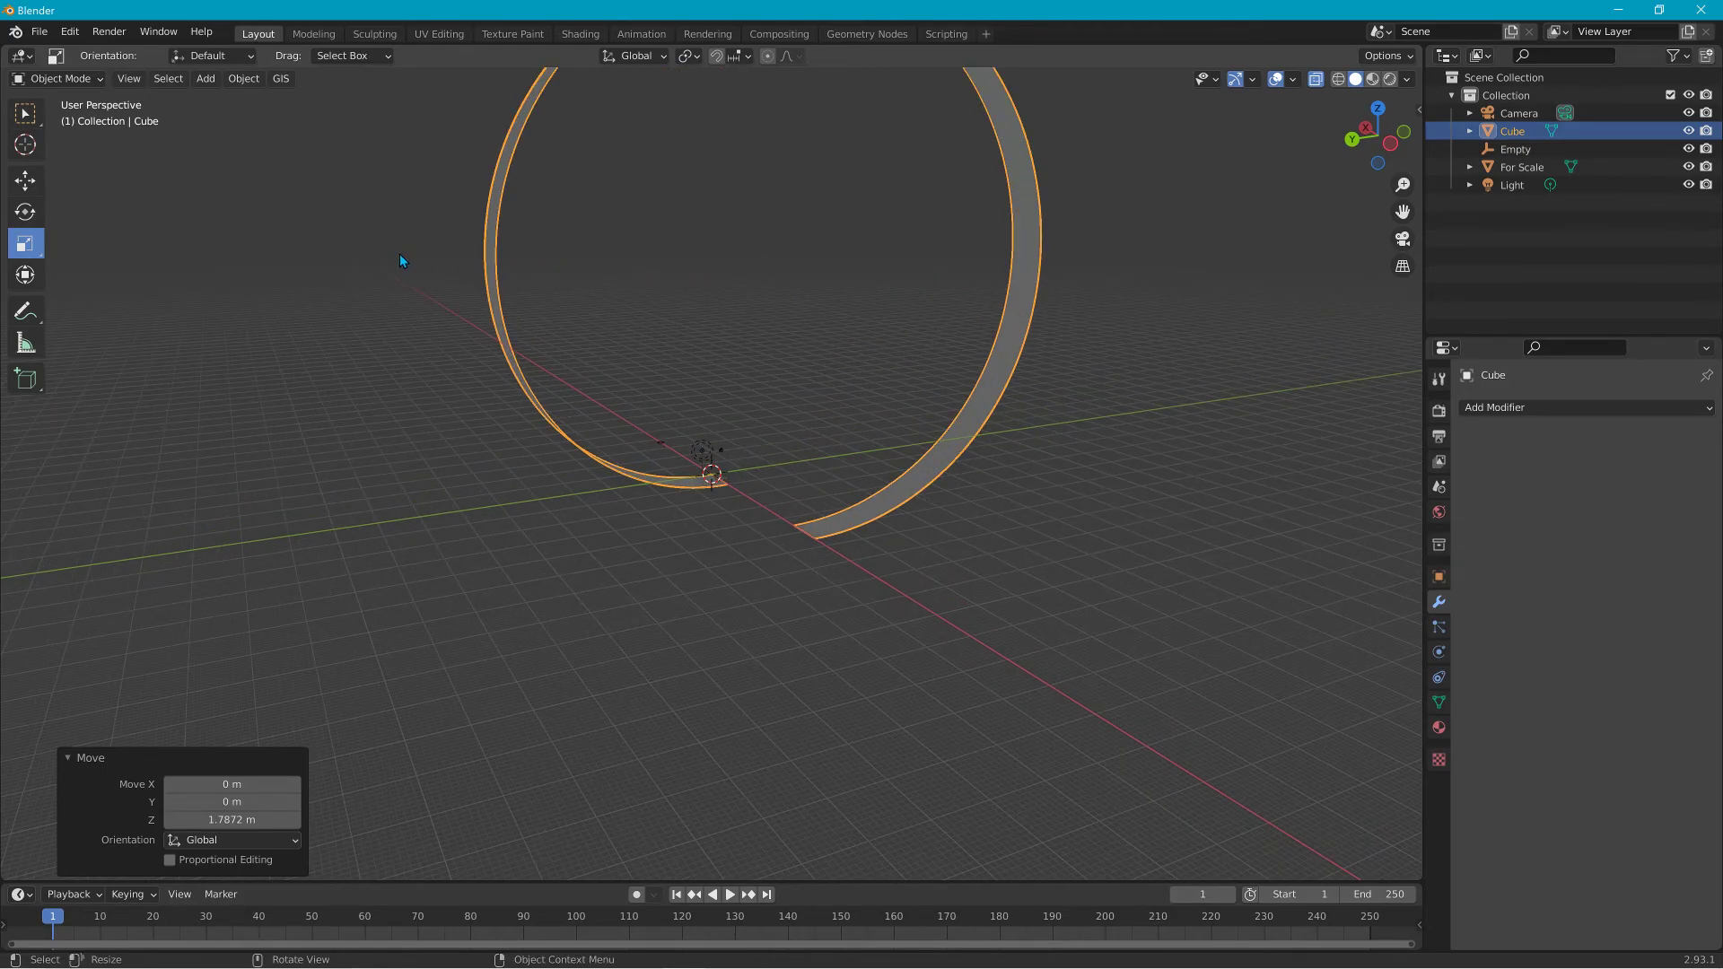
middle_click_drag(385, 261, 942, 241)
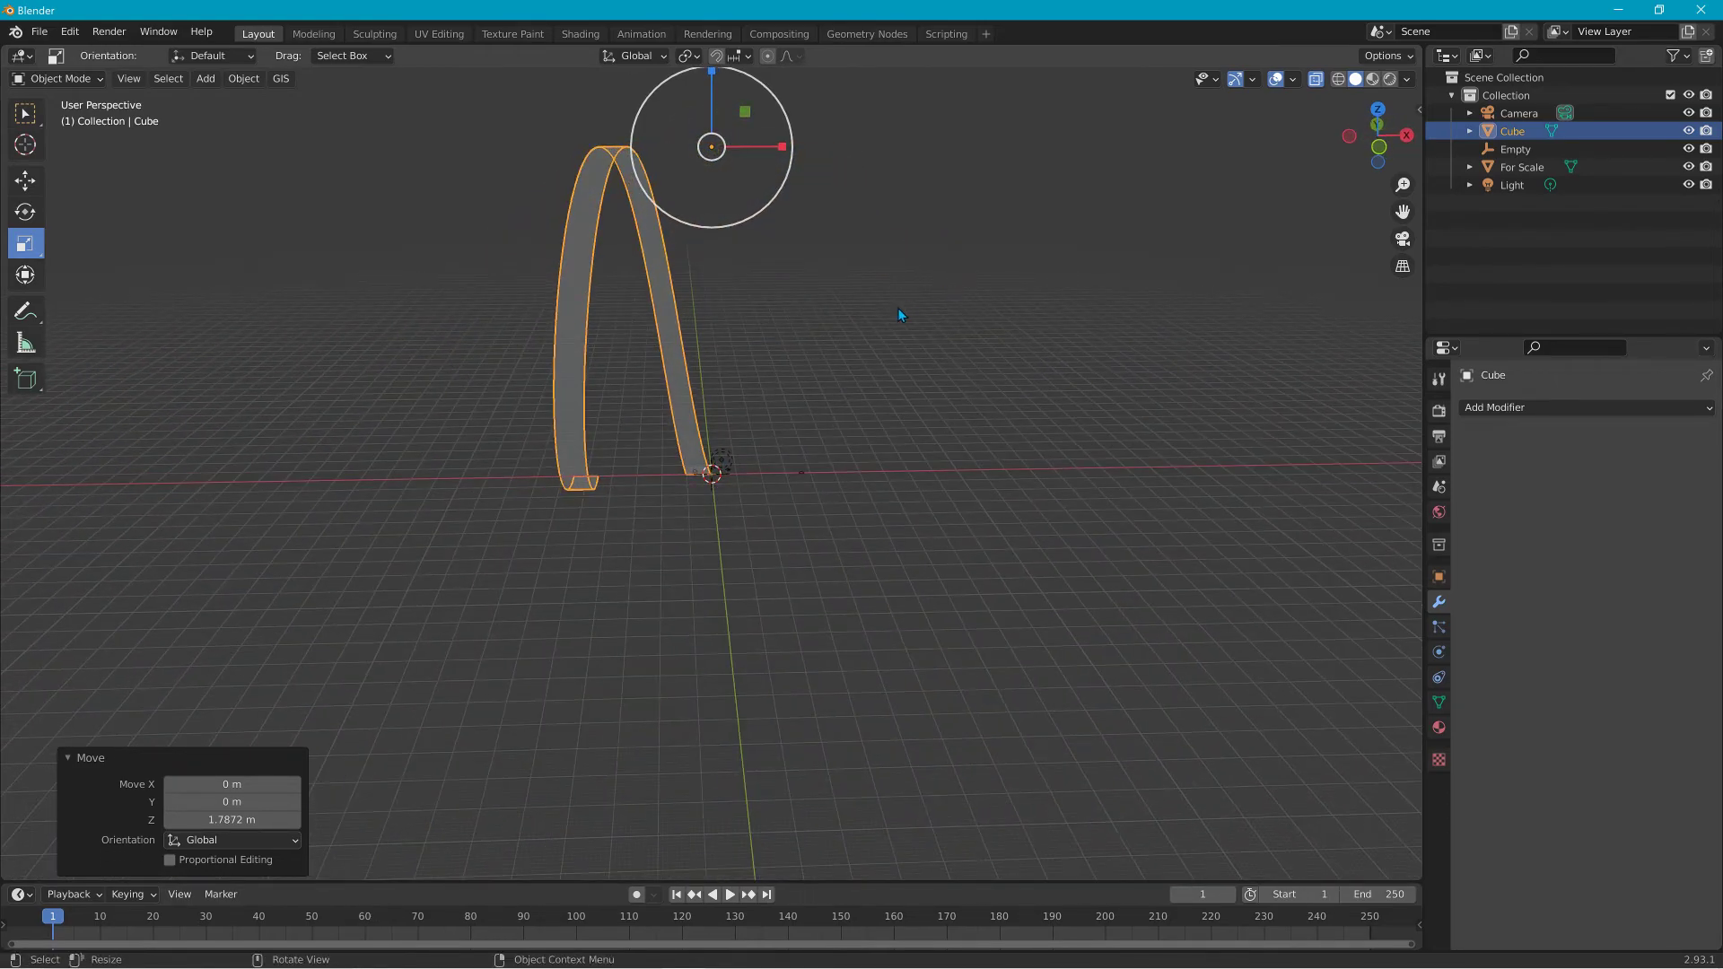
scroll(866, 329, "up", 2)
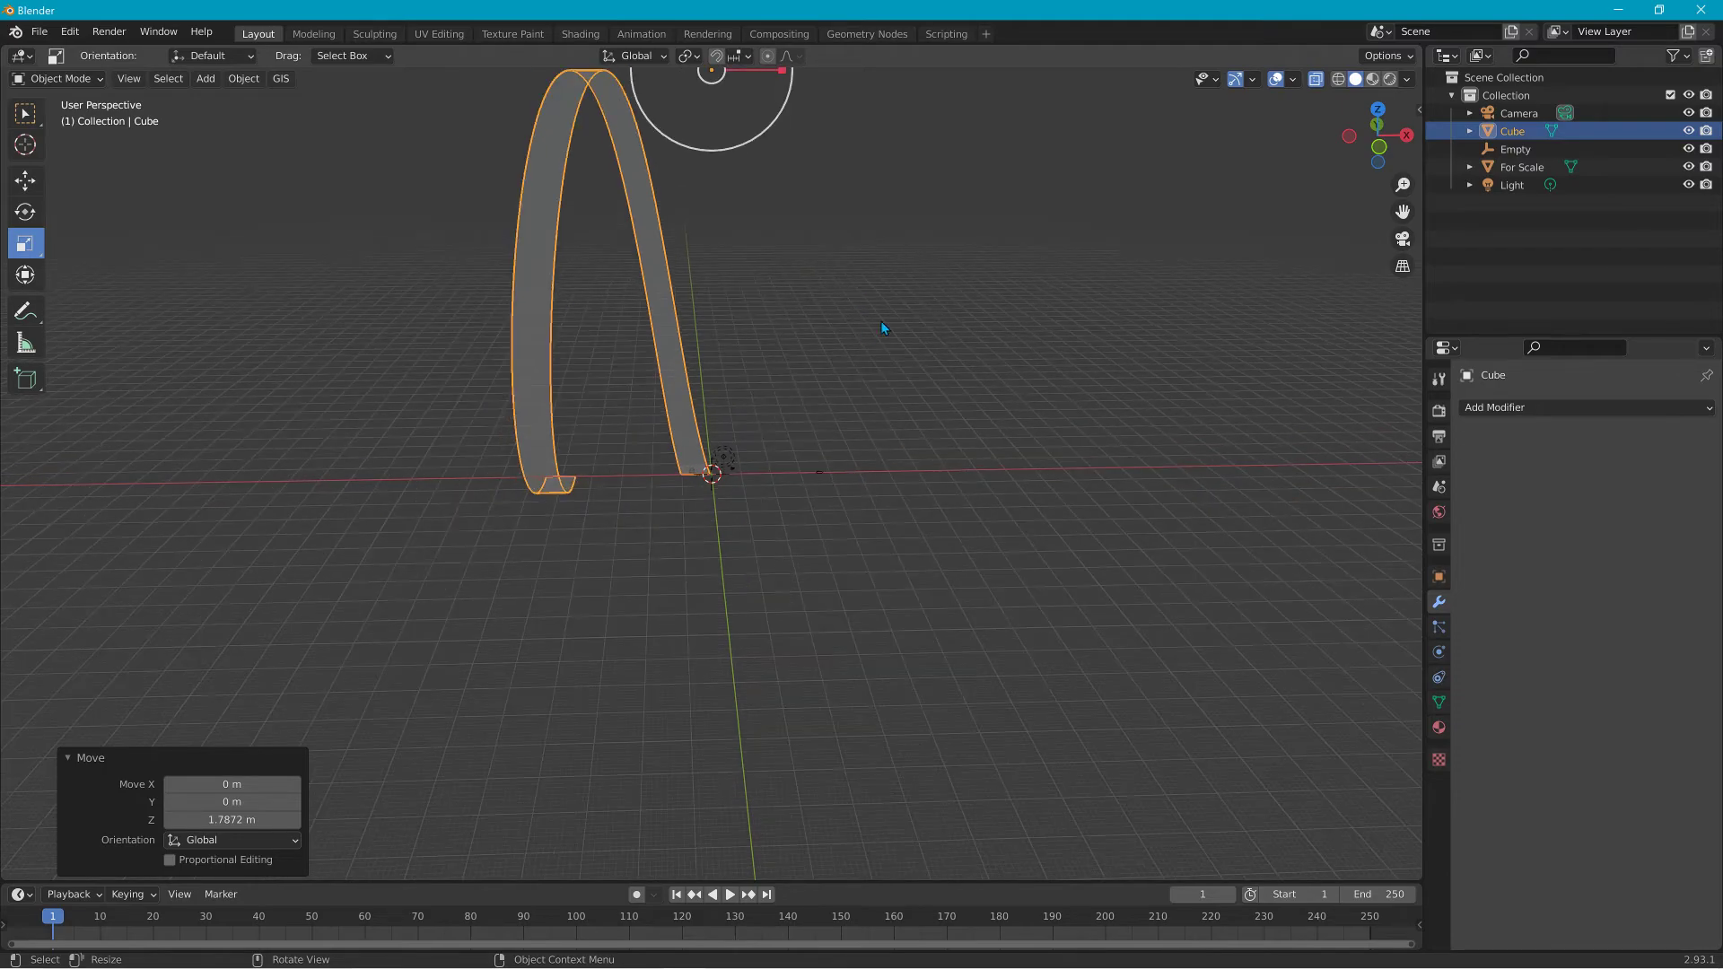
left_click(1526, 150)
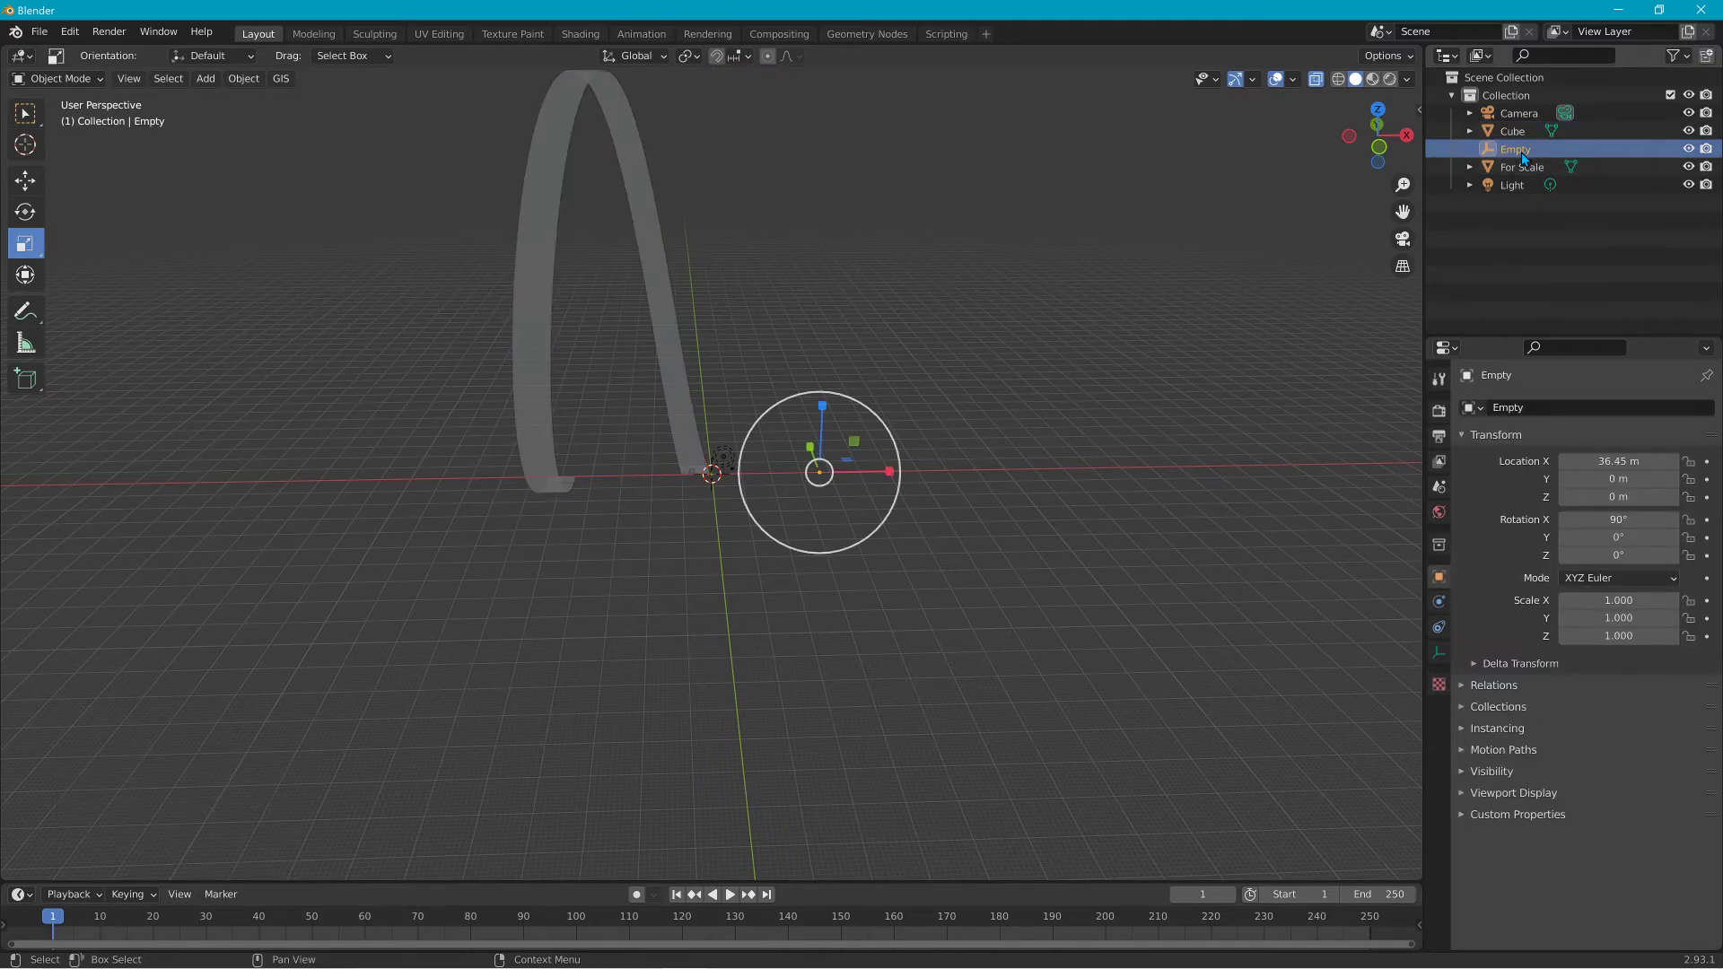
key("Delete")
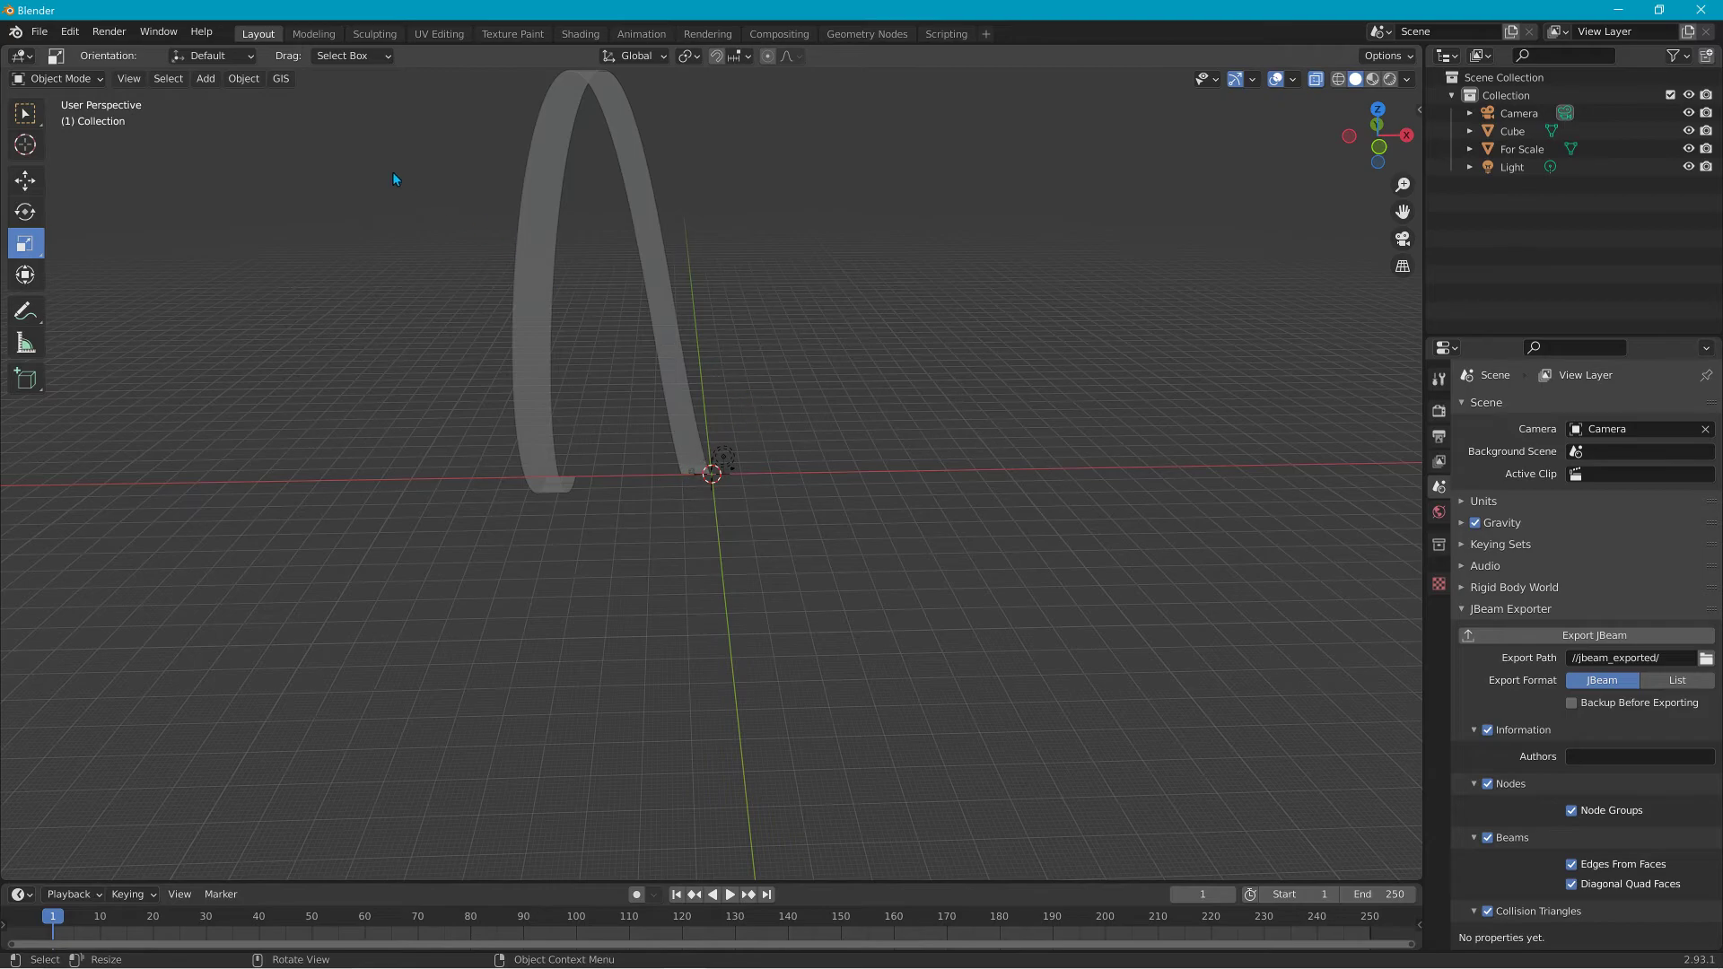
Add two plain axes empties at the world origin.
left_click(205, 78)
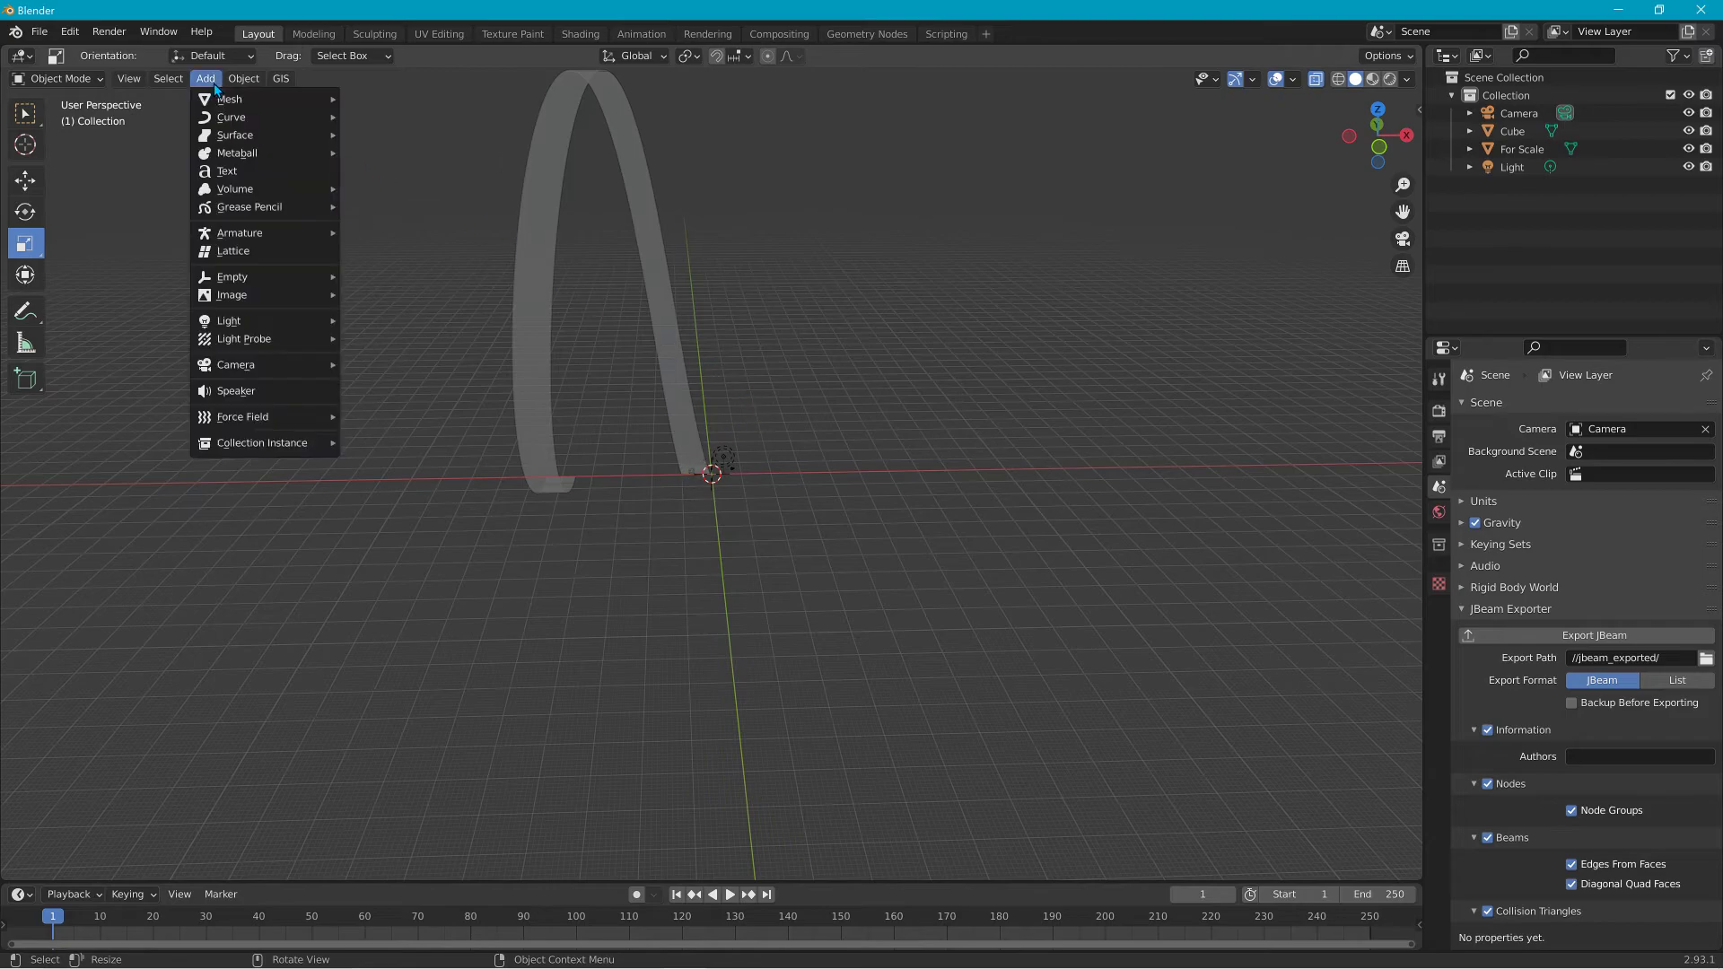
mouse_move(274, 284)
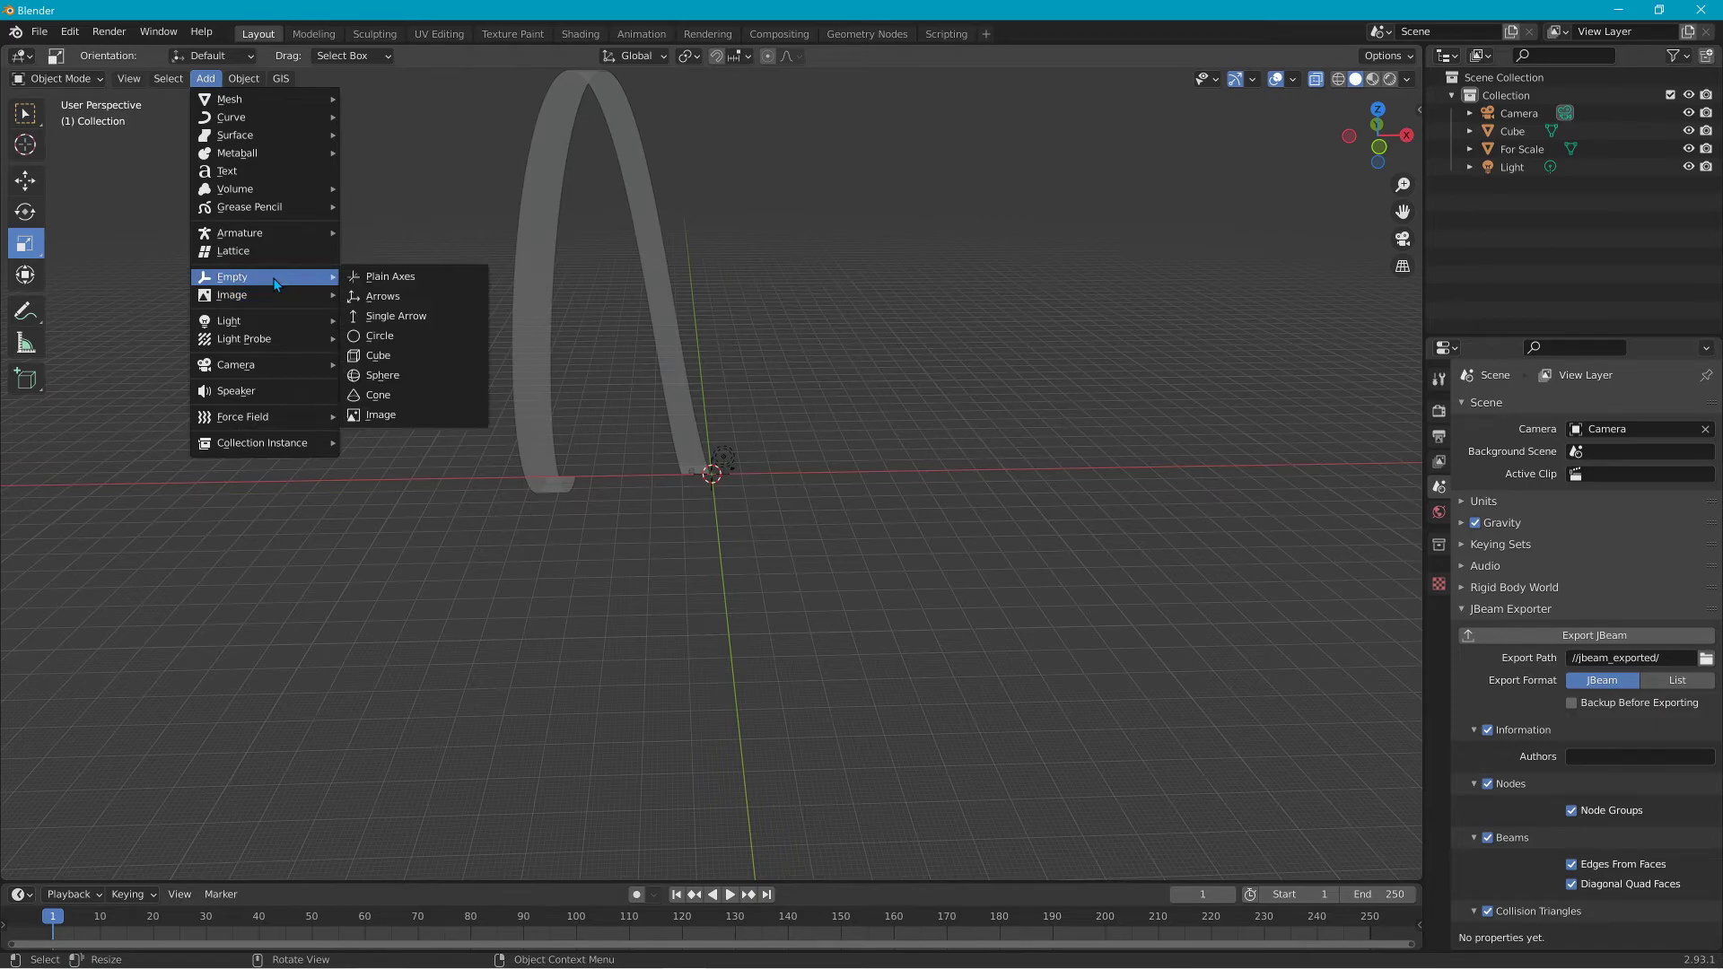
left_click(365, 280)
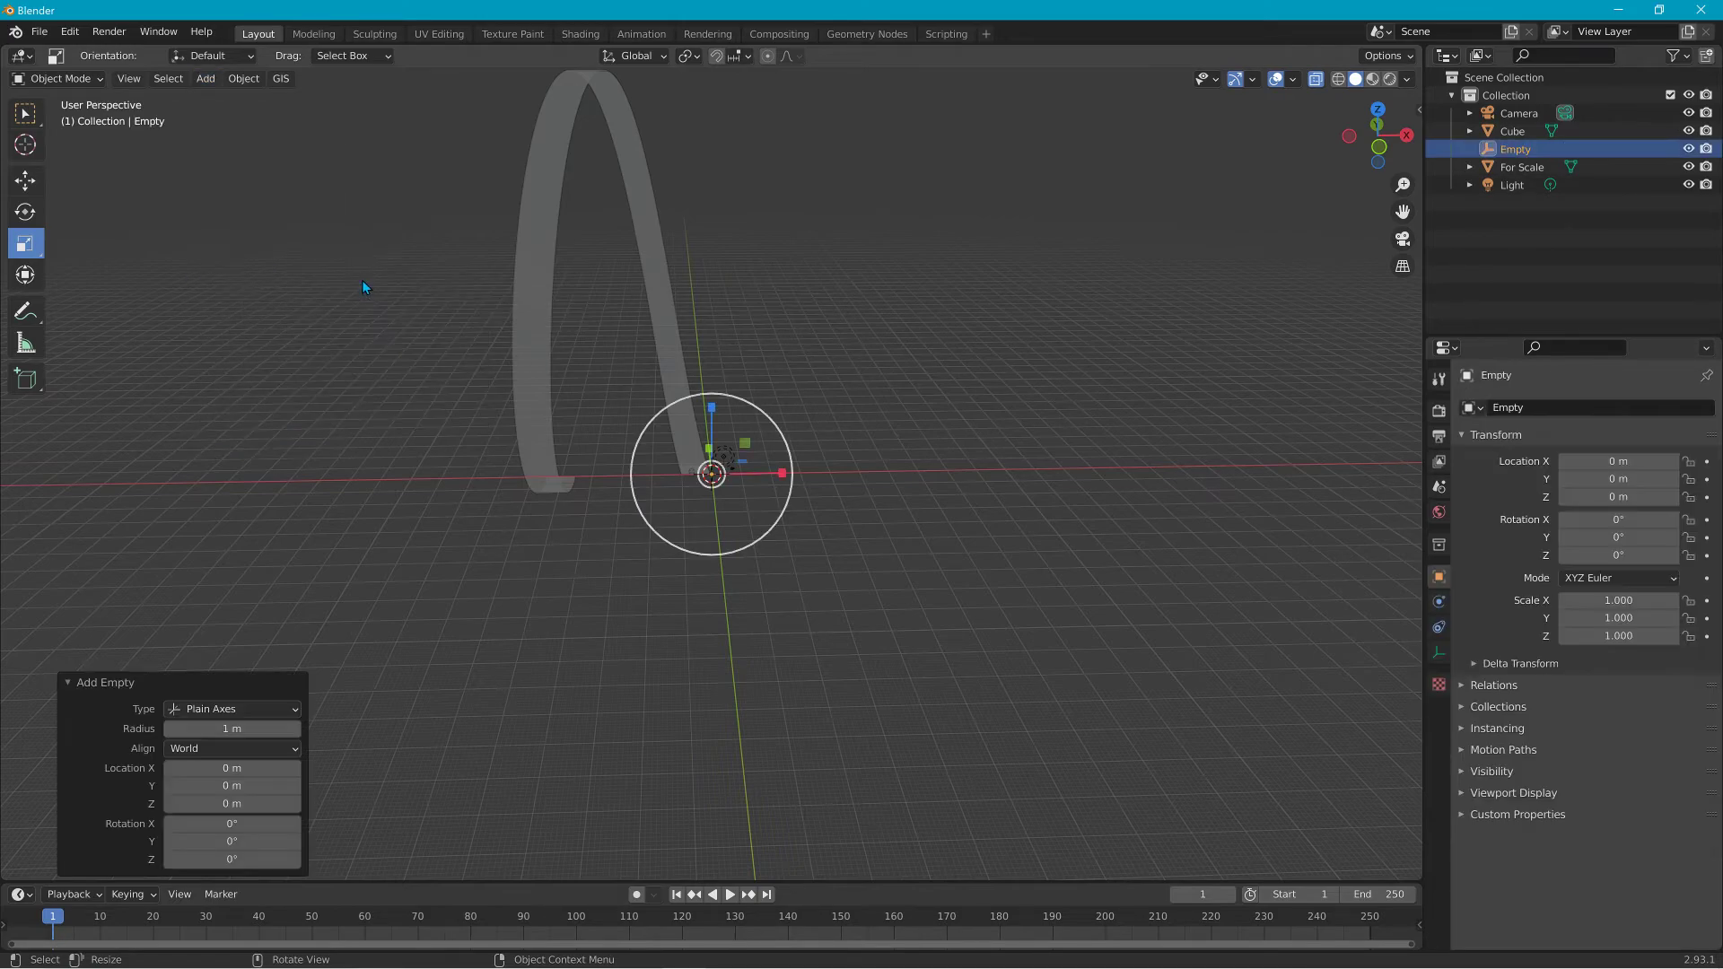
left_click(205, 80)
mouse_move(269, 278)
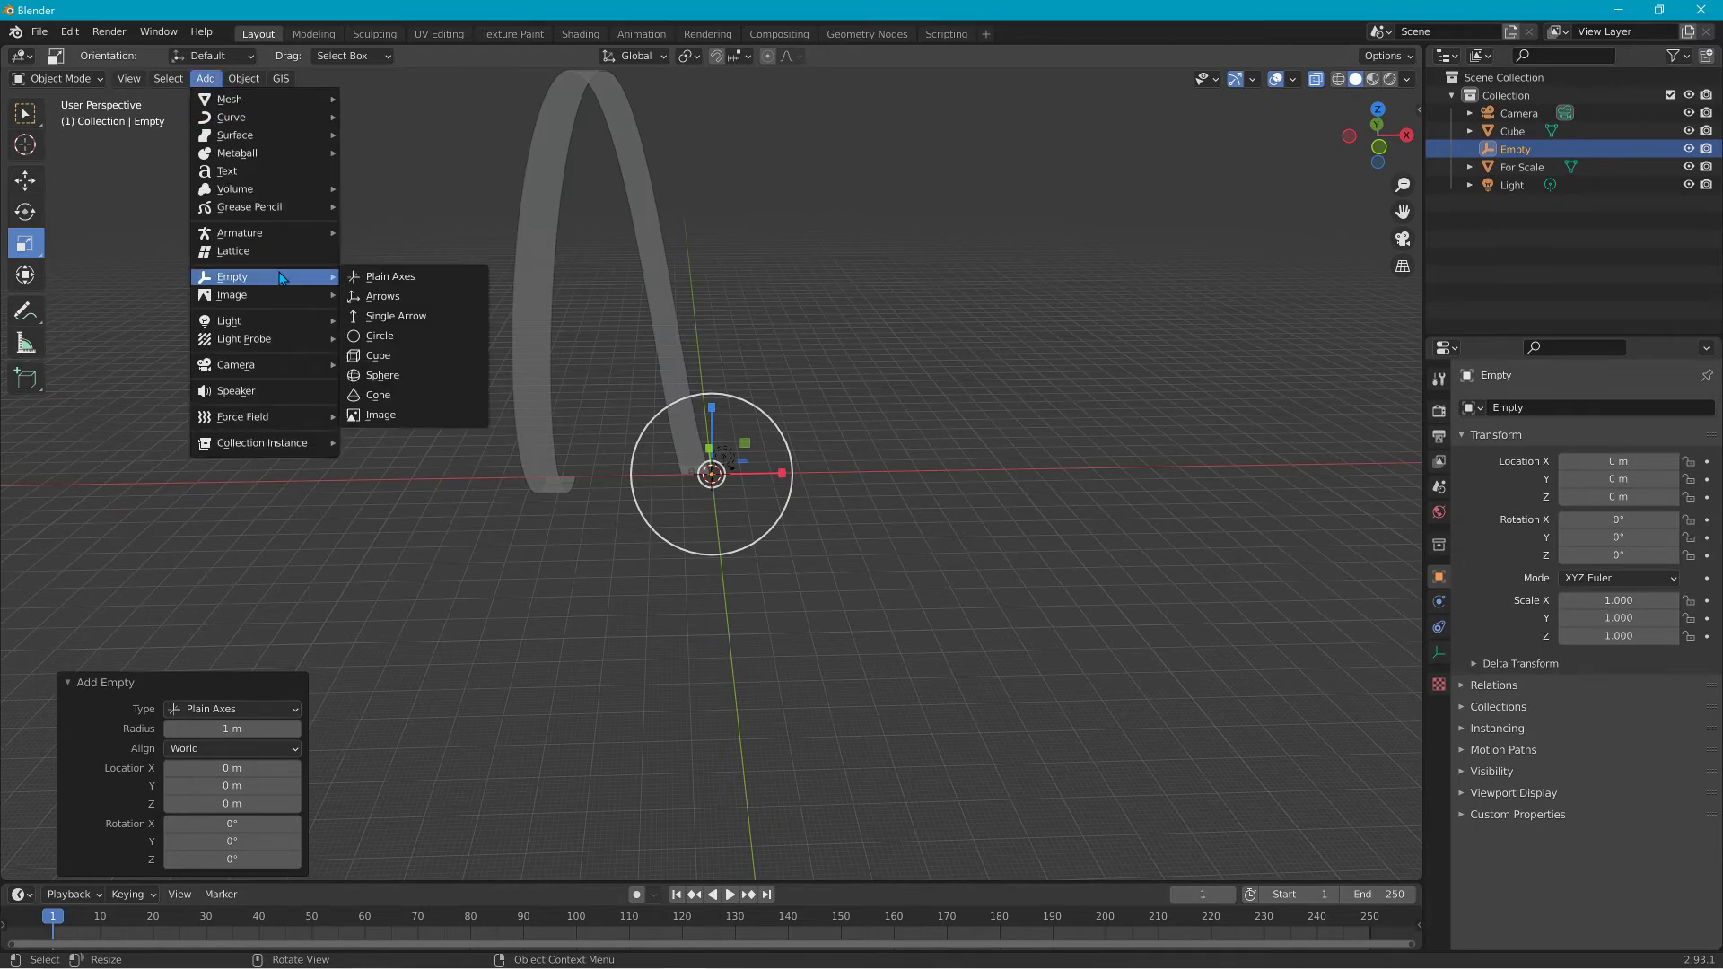
left_click(386, 280)
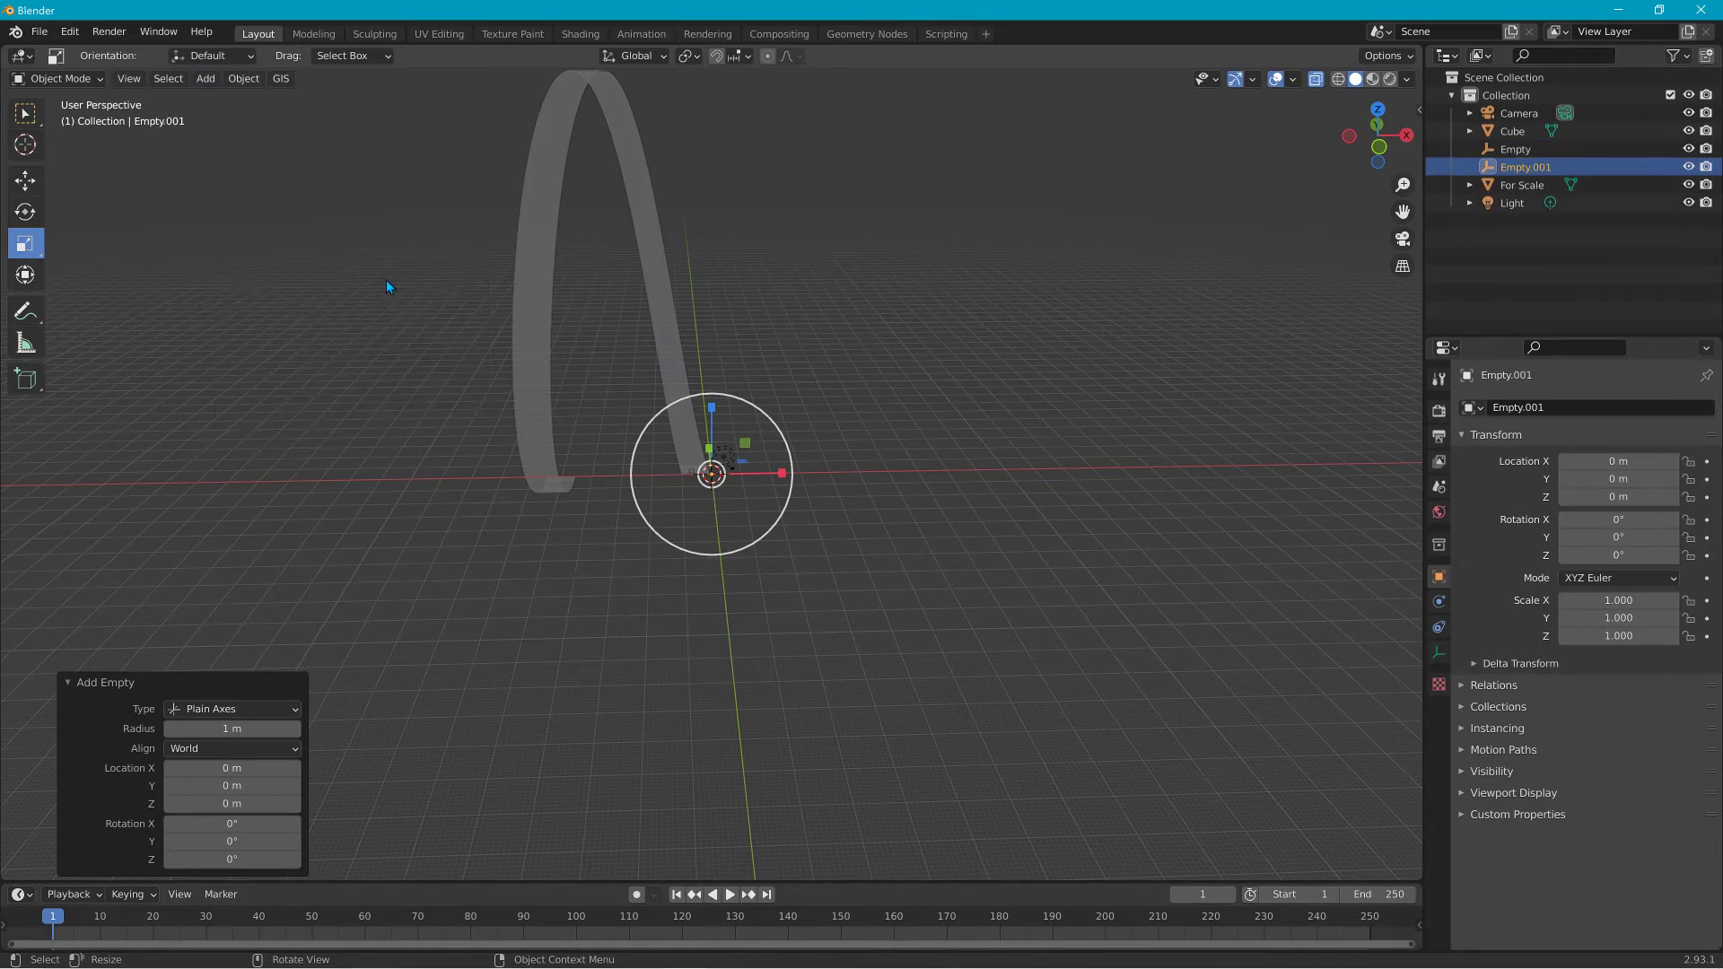
Rename the first plain axes empty base00.
double_click(1545, 151)
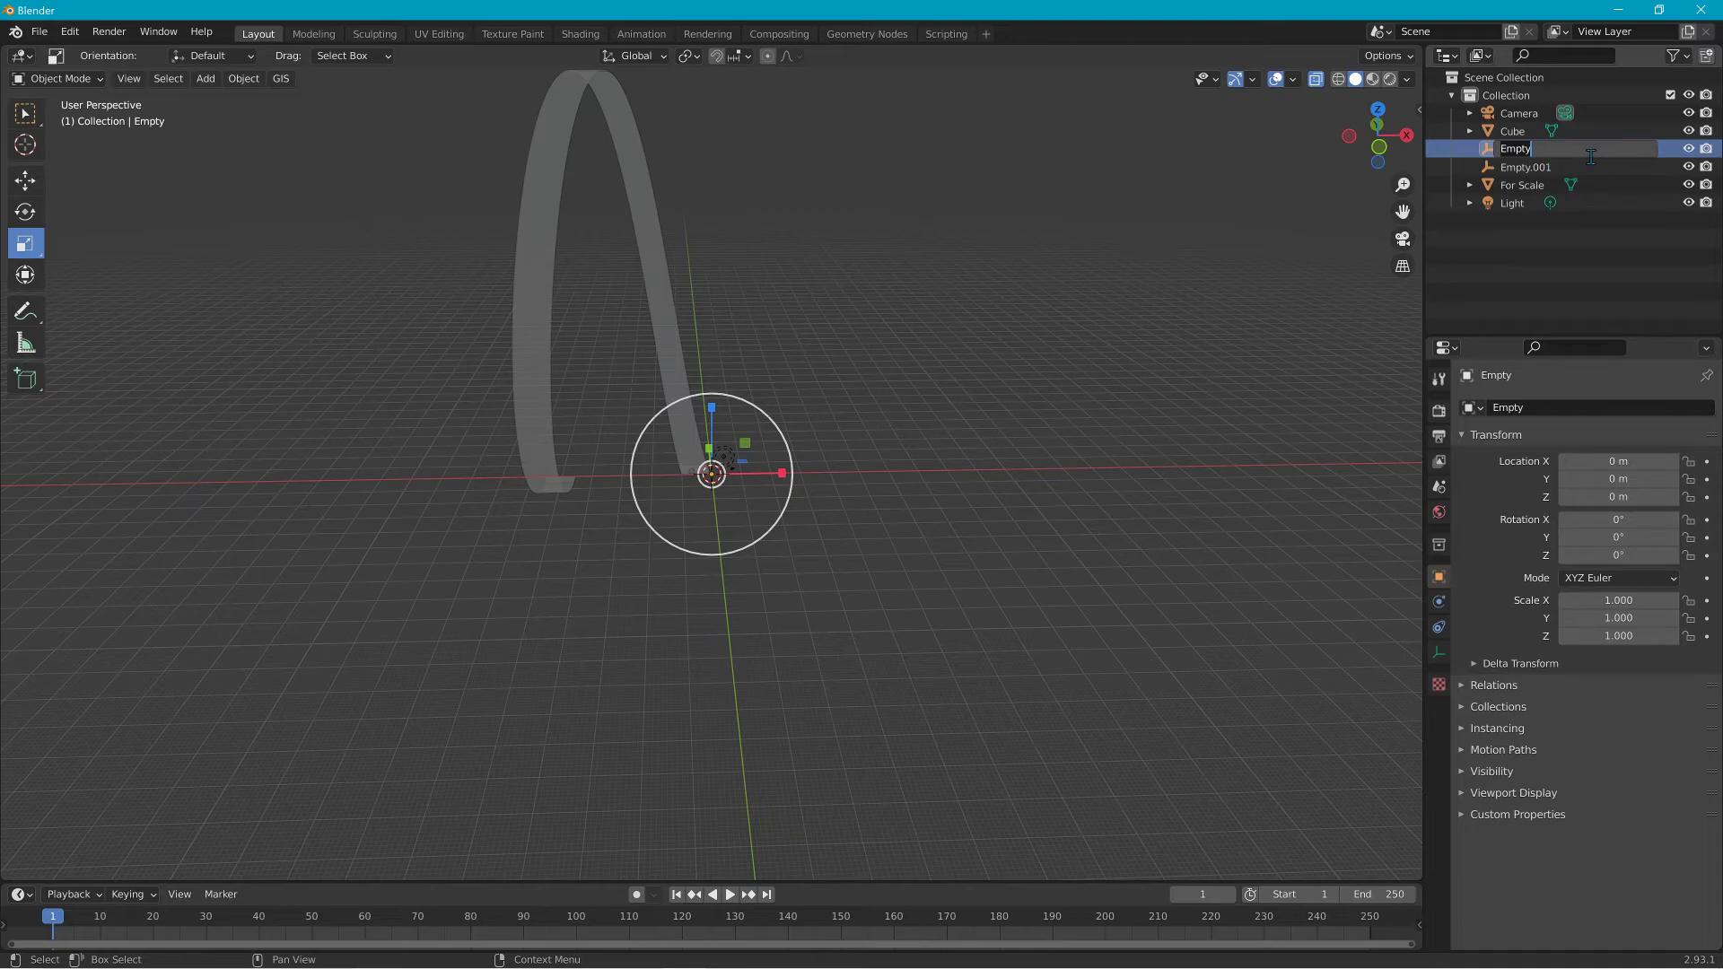
type("base00")
key("Return")
Rename the second plain axes empty start01.
double_click(1554, 168)
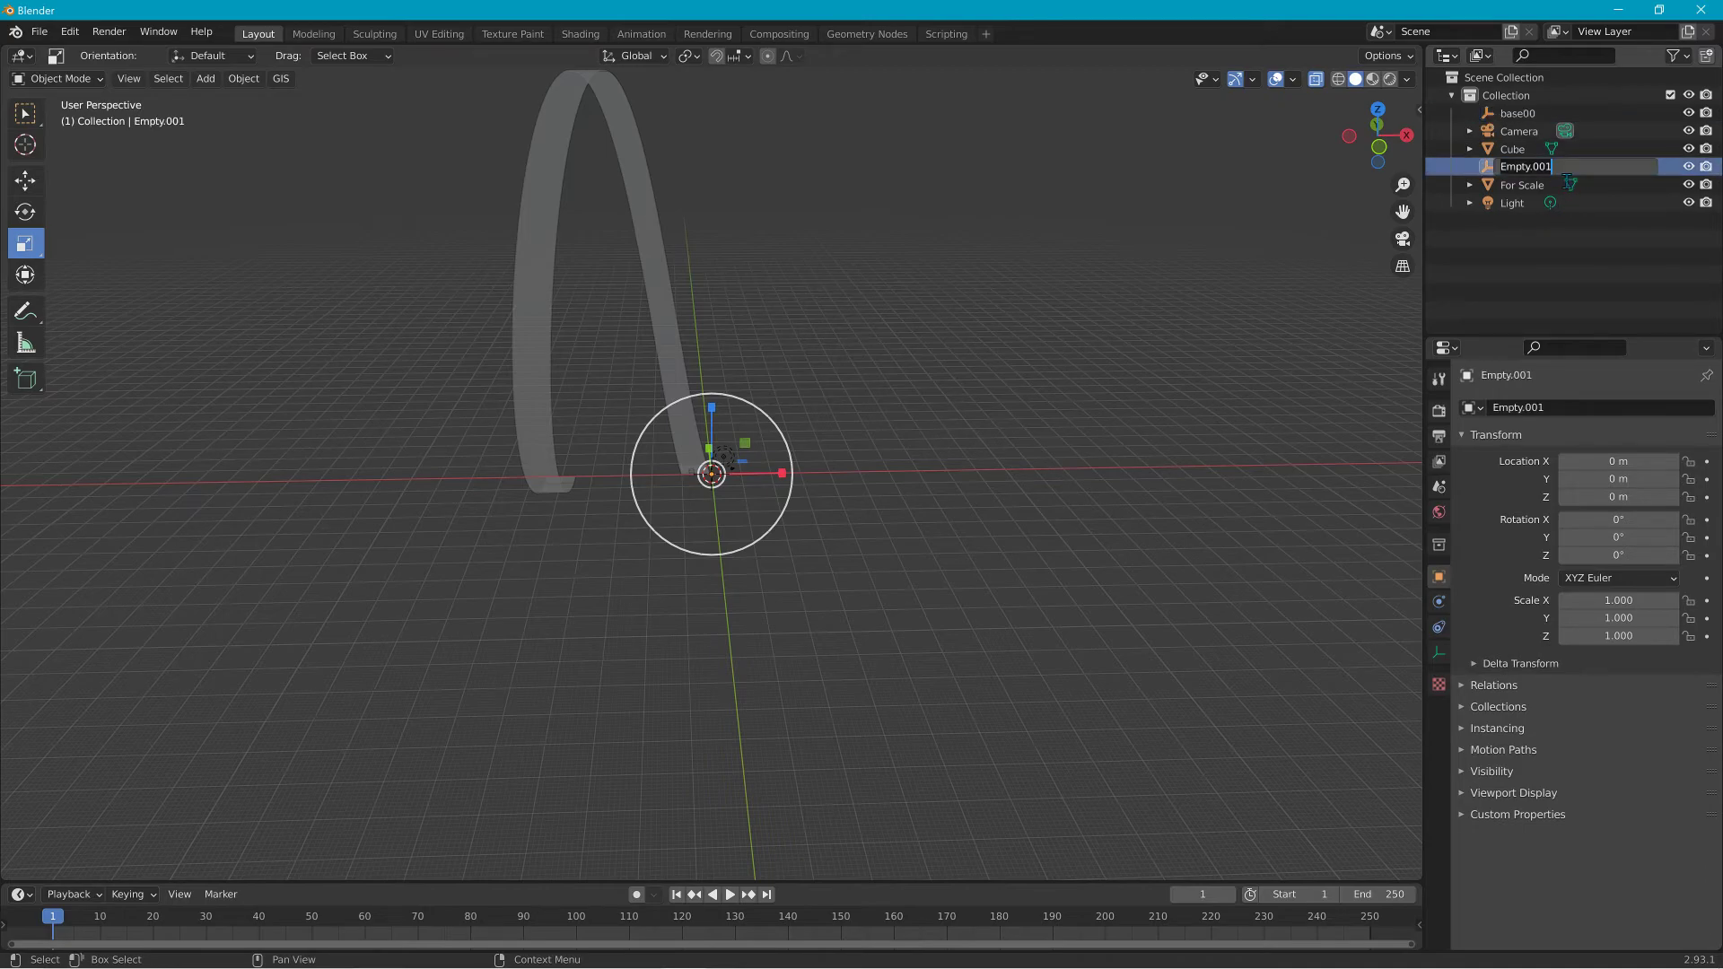
type("start01")
key("Return")
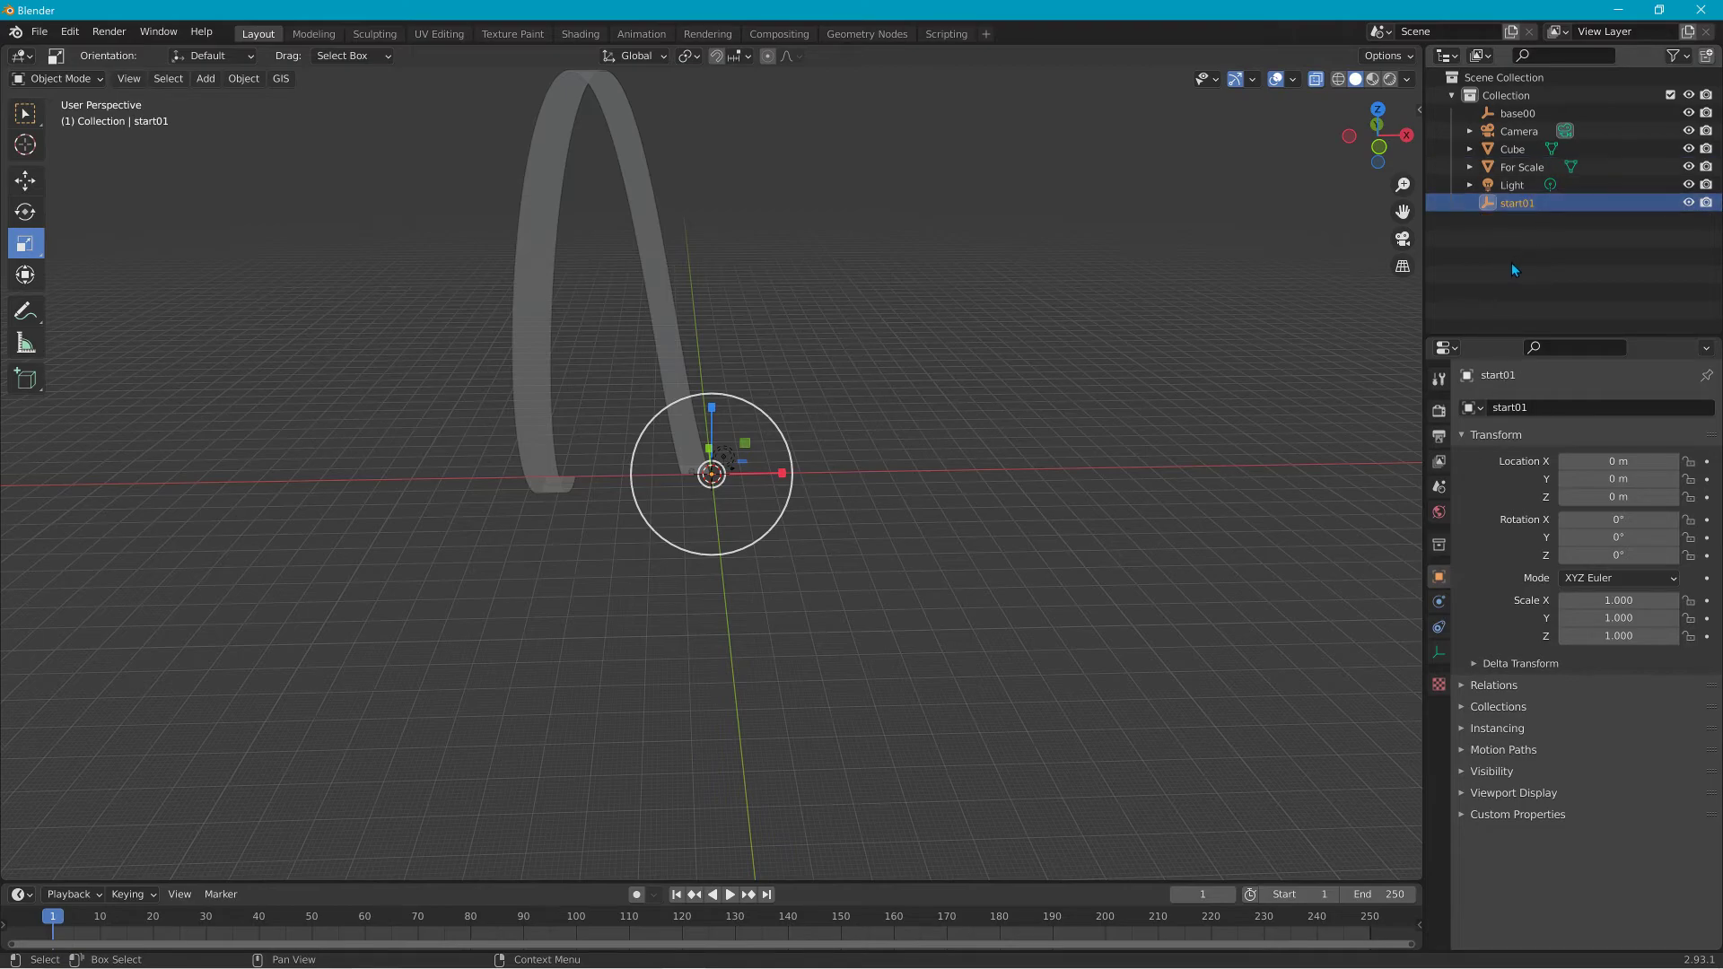
left_click(1510, 215)
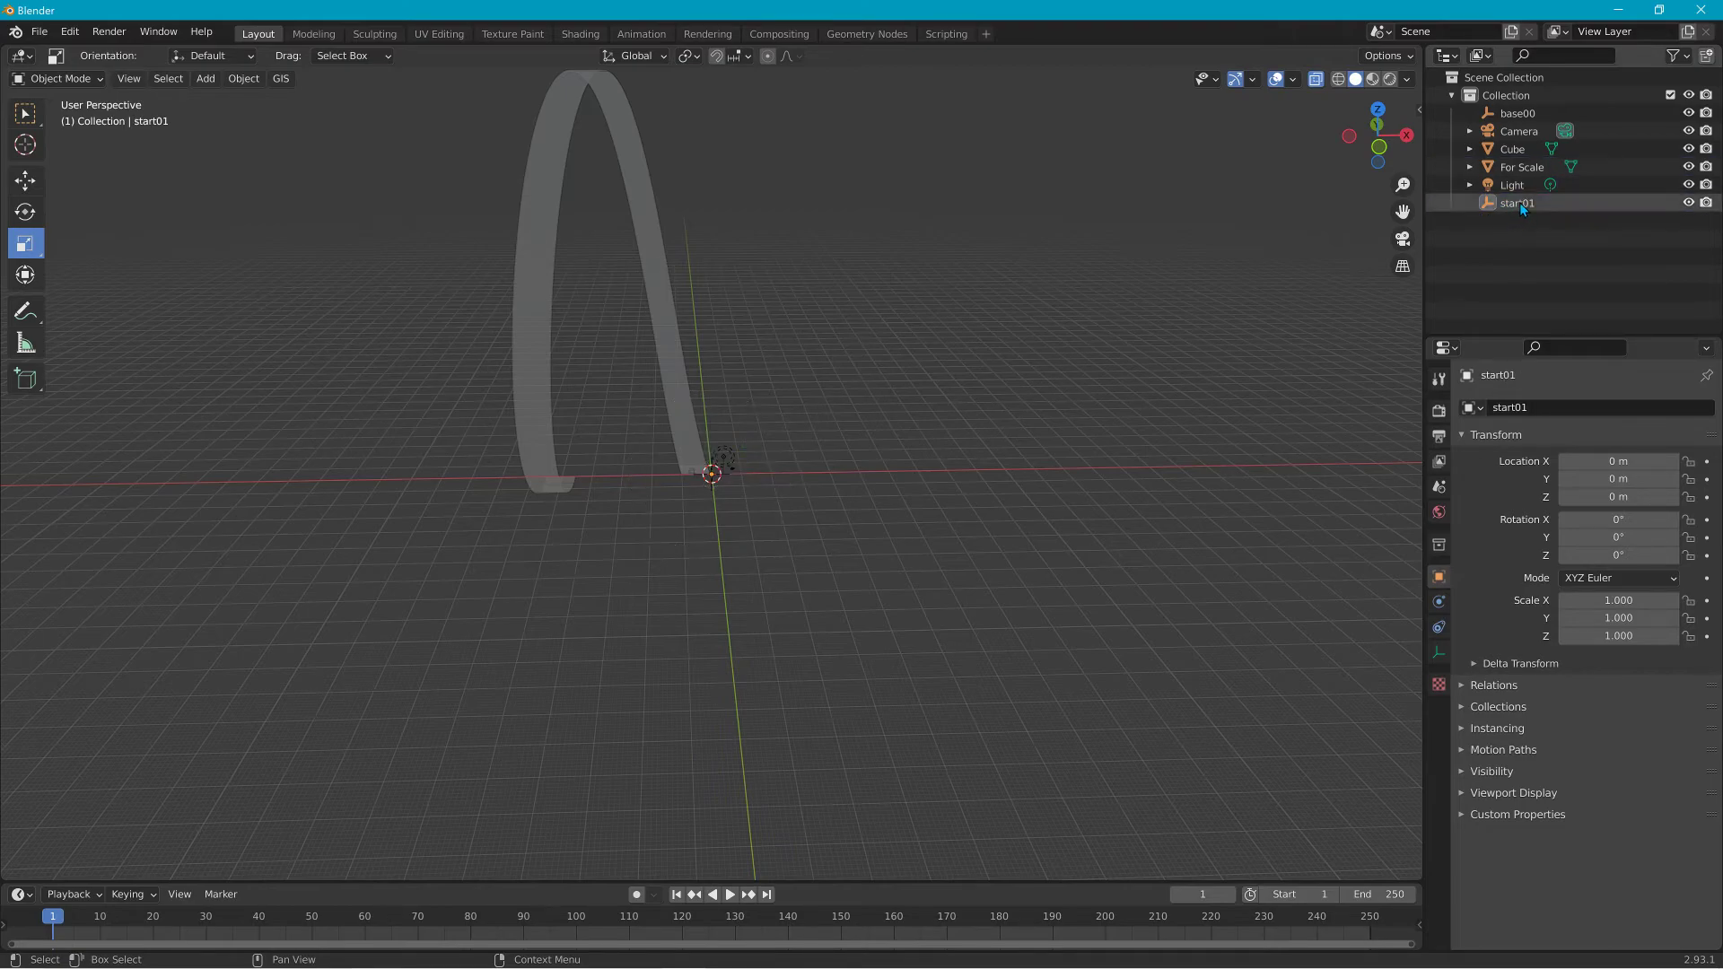
Parent the start01 empty to base00 and expand base00 in the object hierarchy.
left_click(1520, 204)
left_click(1520, 210)
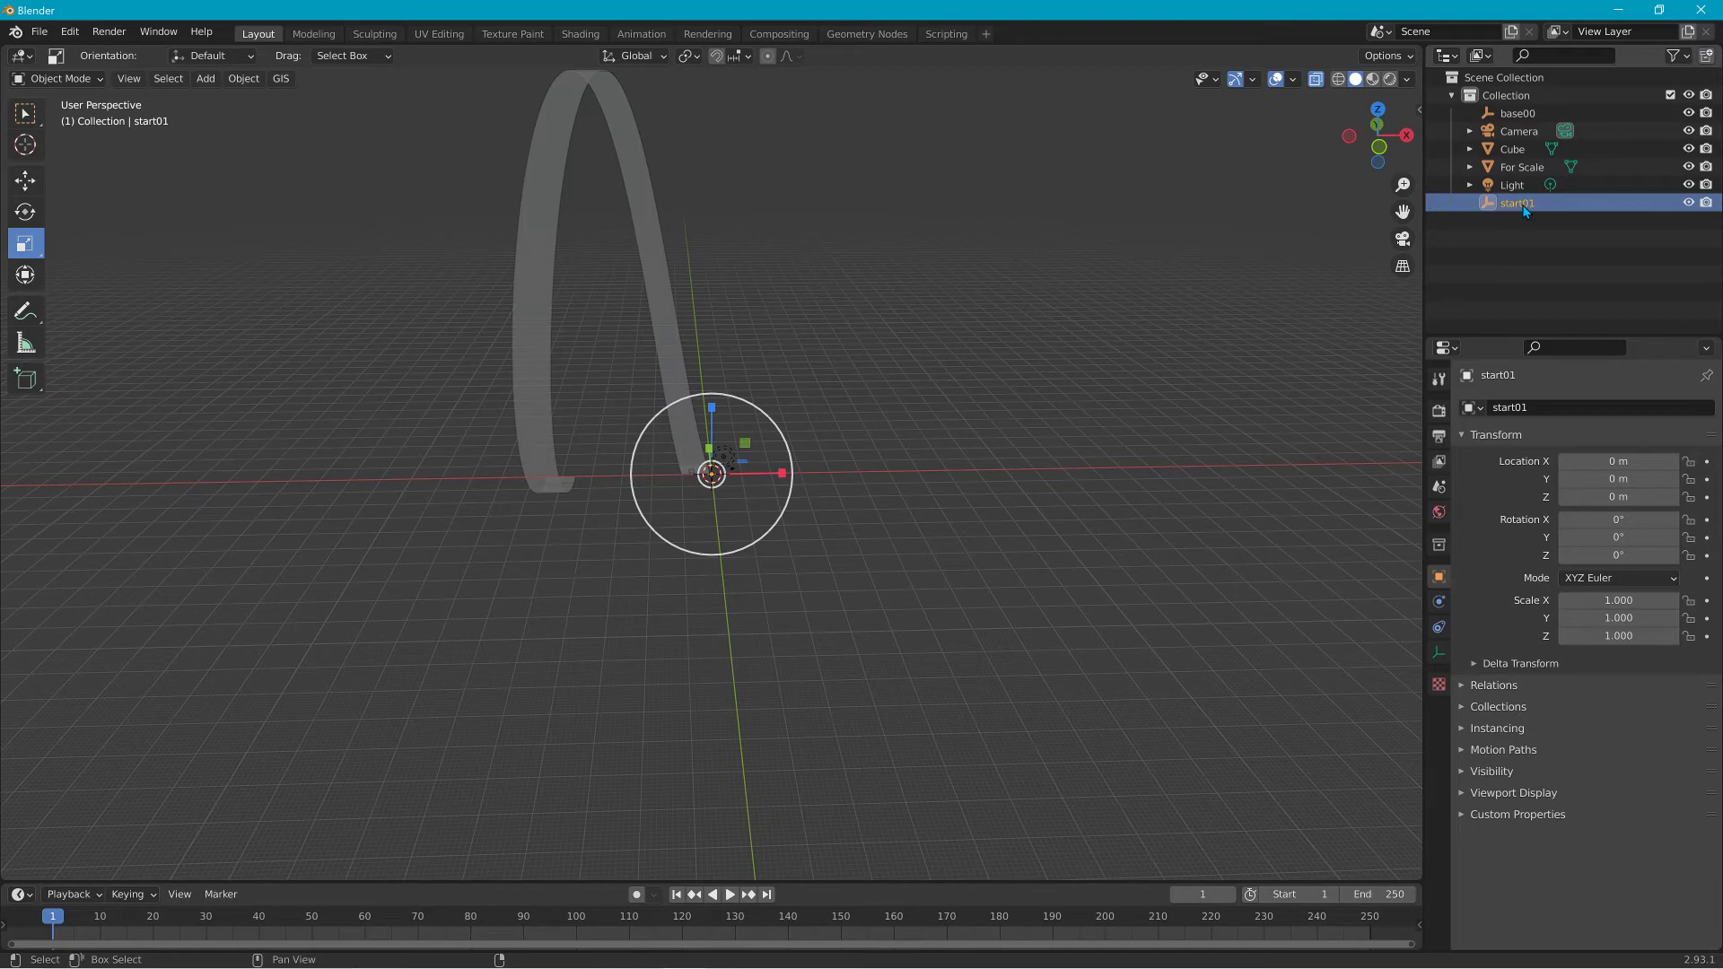
left_click_drag(1524, 210, 1527, 110)
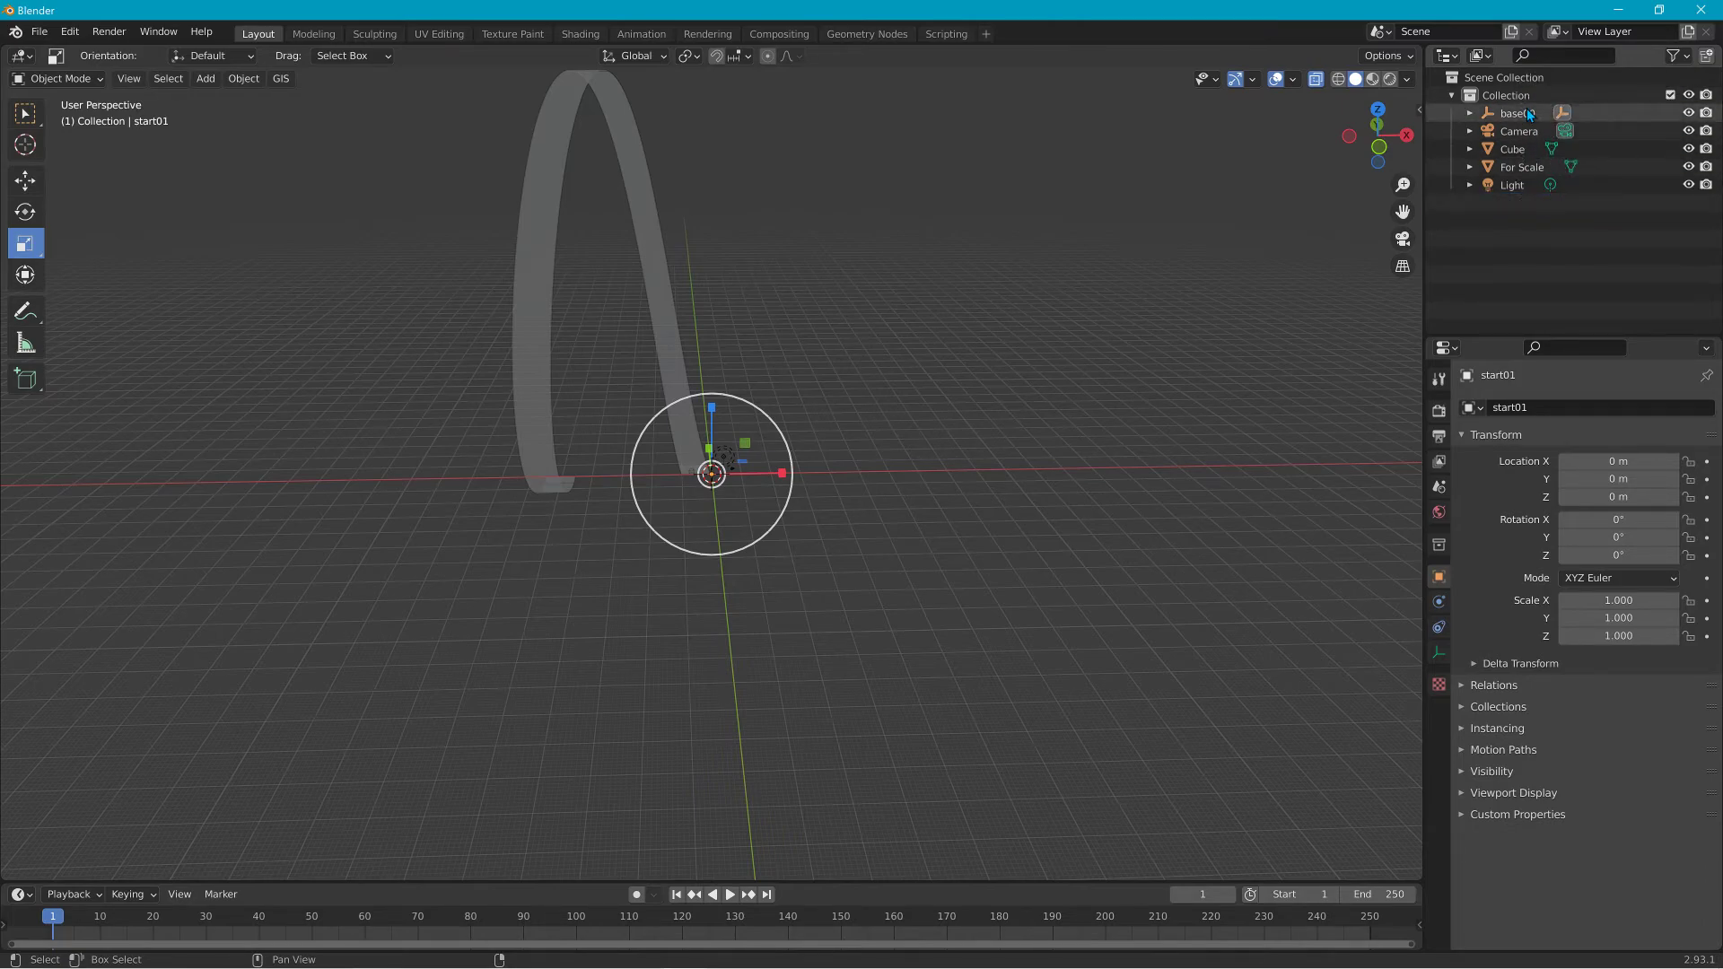
left_click(1471, 111)
left_click(1525, 131)
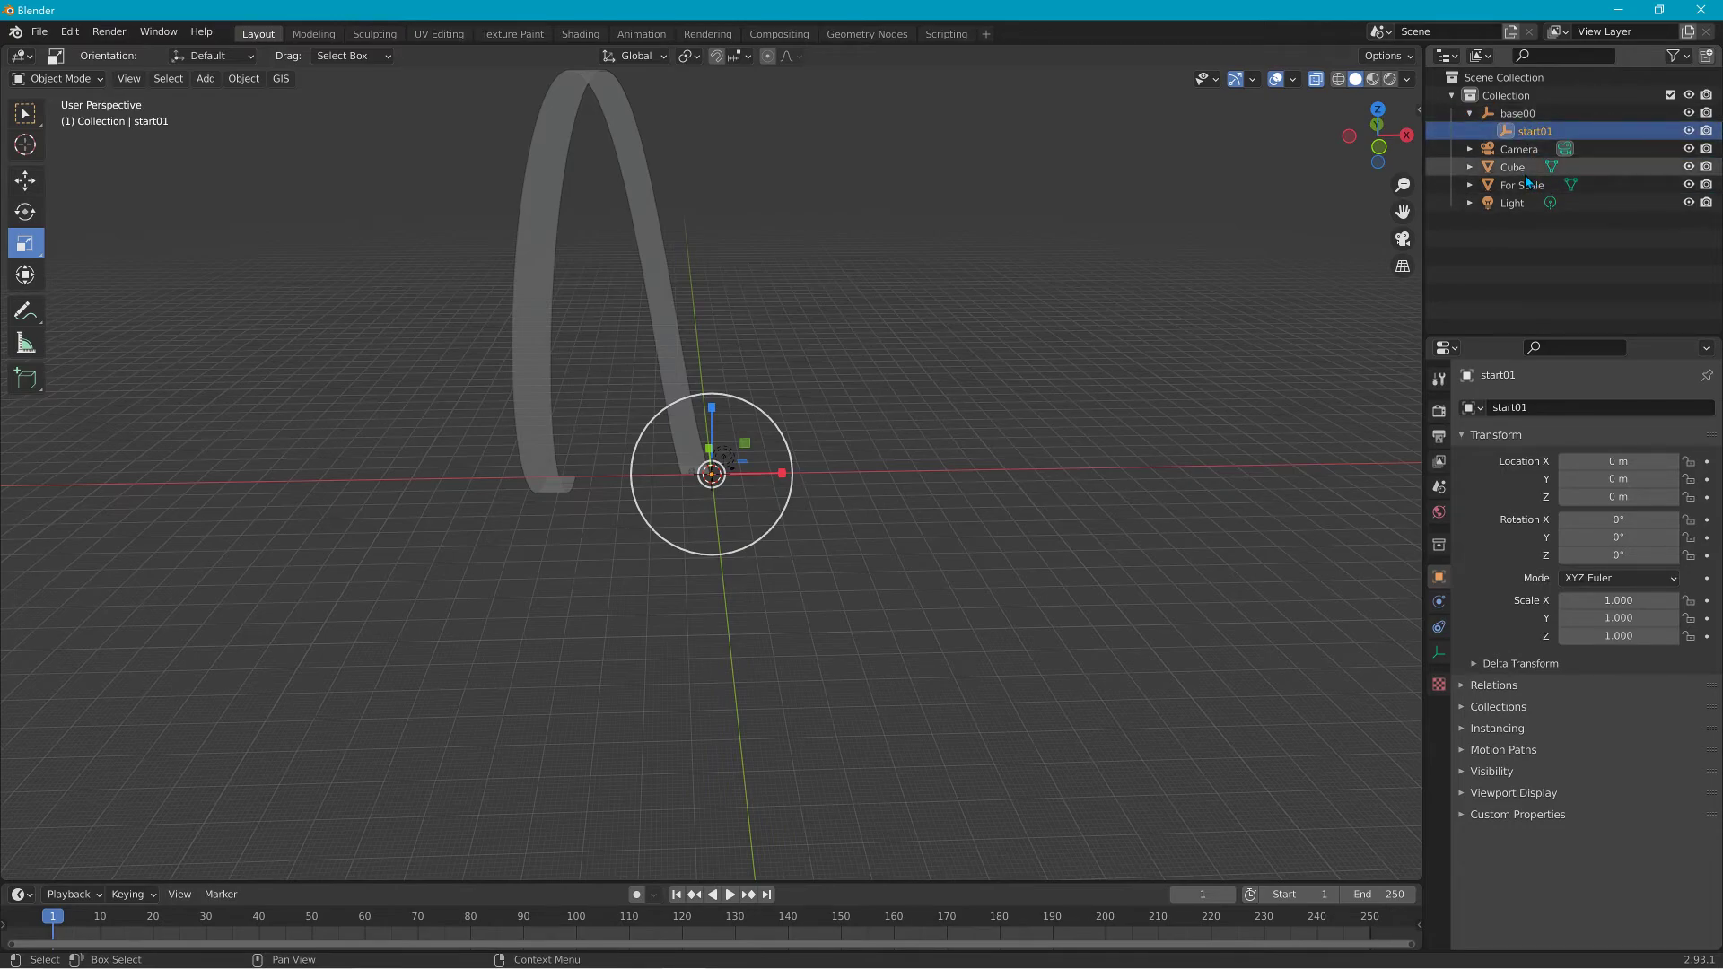
Parent the loop's Cube object to the start01 empty.
left_click(1525, 174)
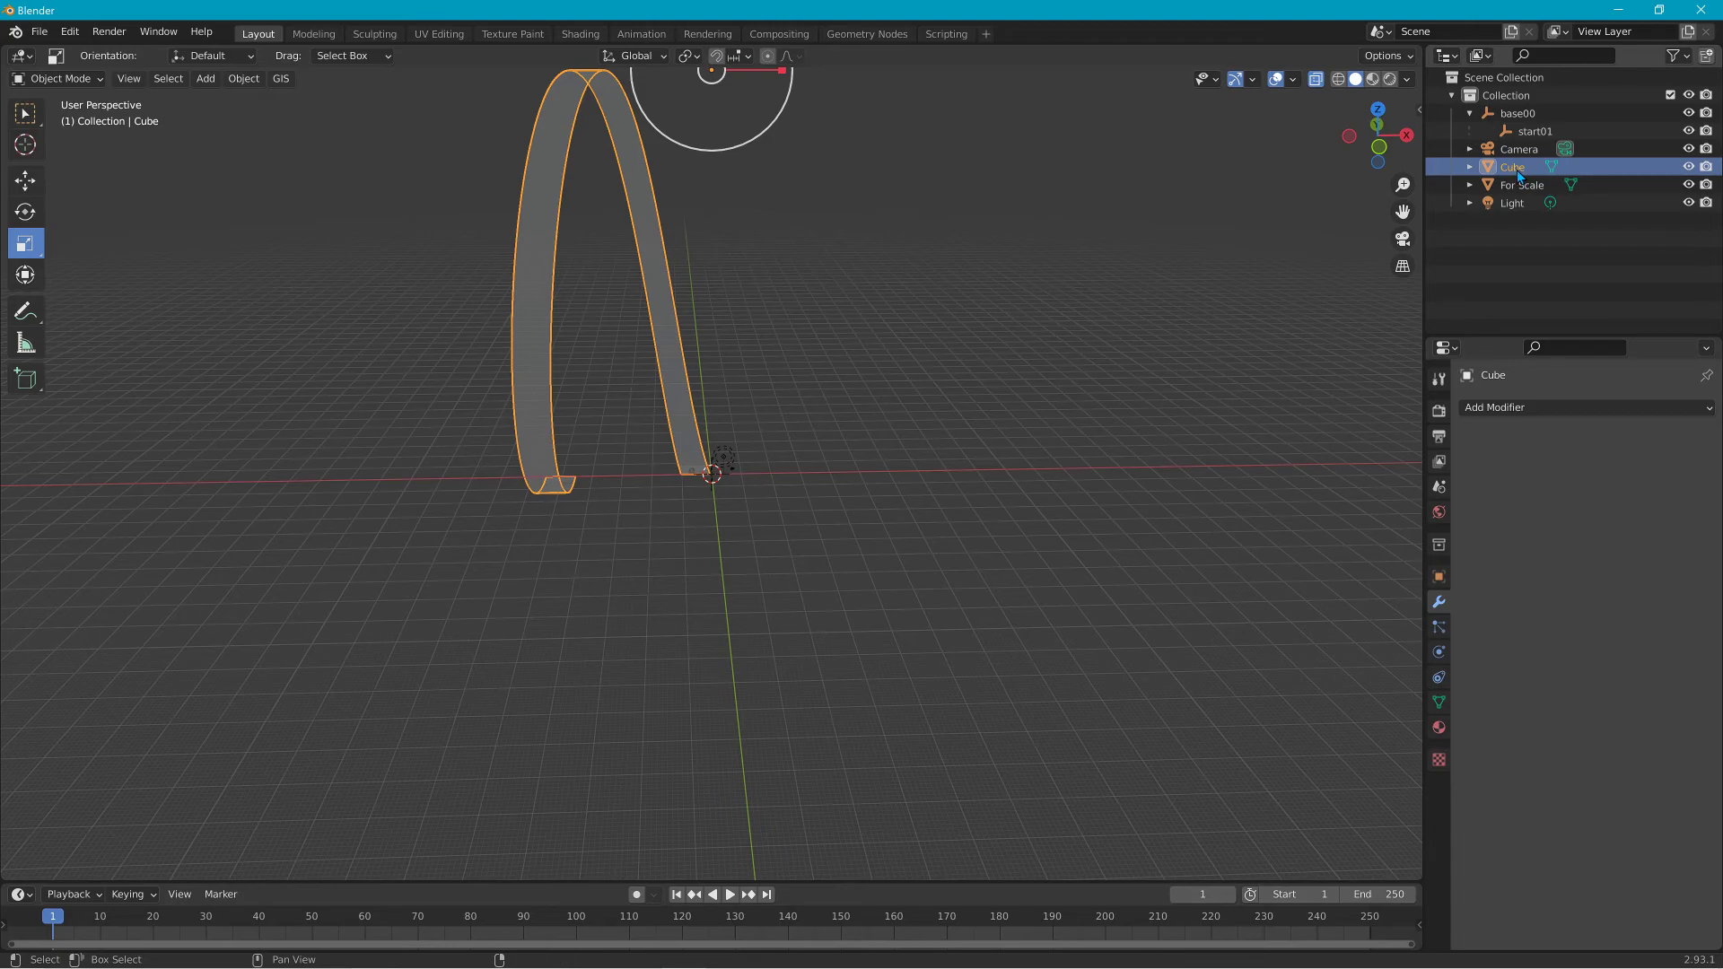
left_click_drag(1519, 175, 1536, 132)
left_click(1548, 242)
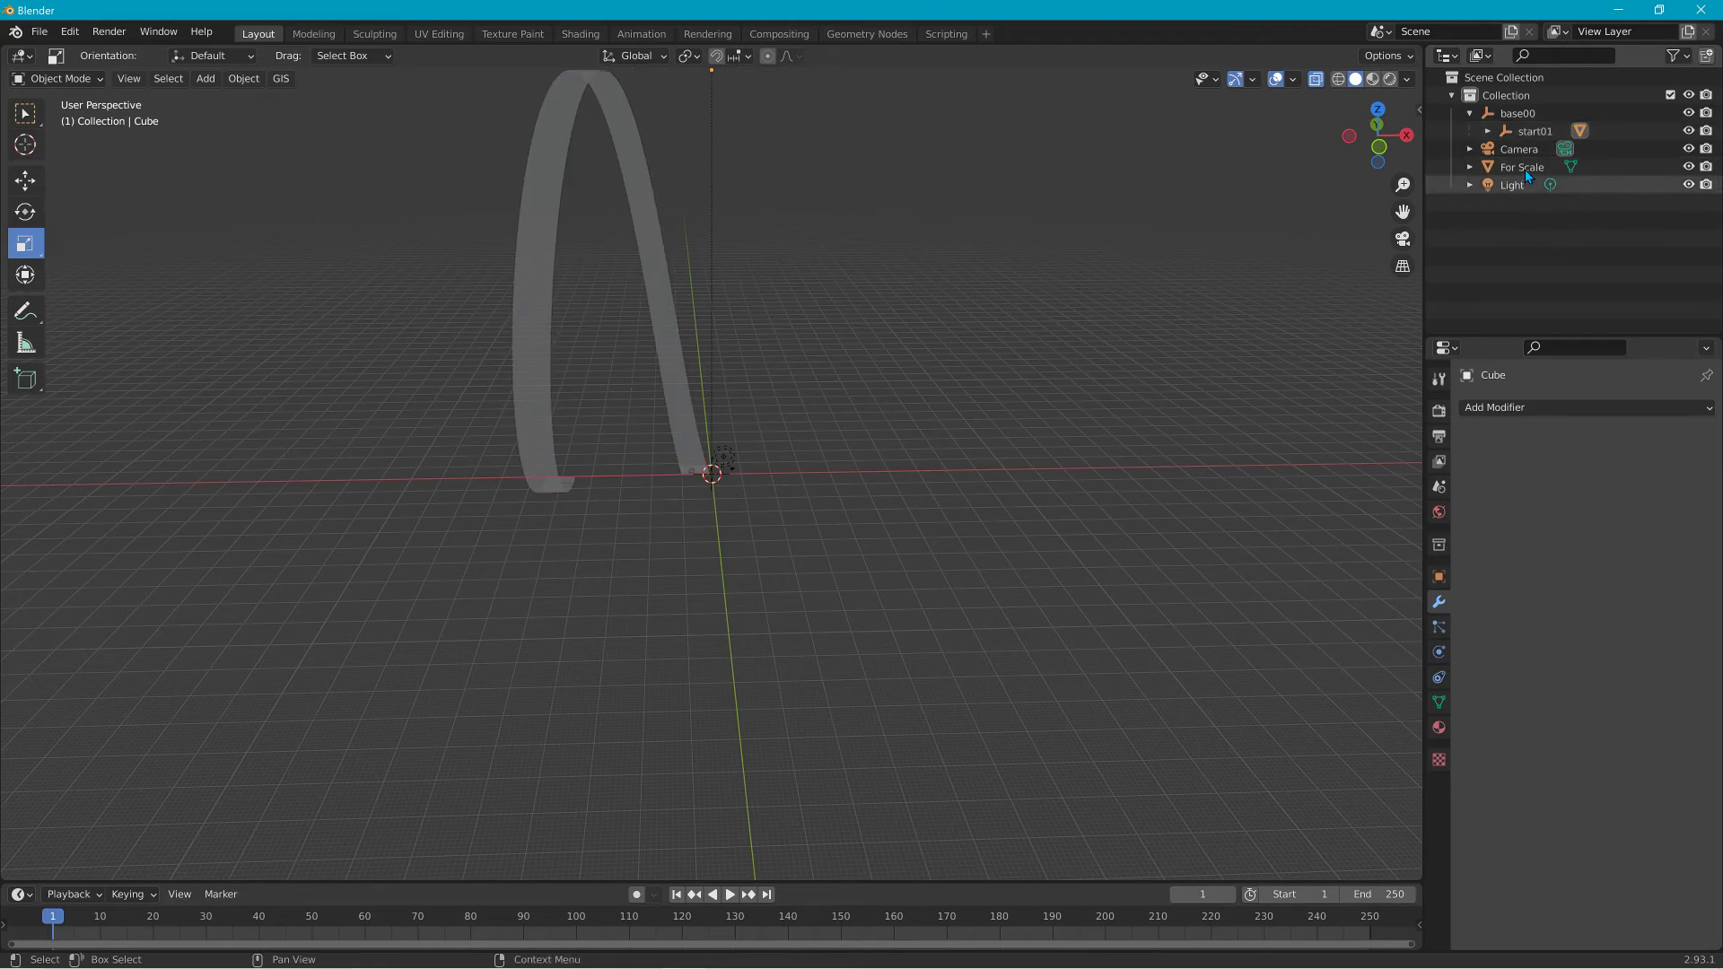
Delete the camera and the light from the scene.
left_click(1526, 154)
key("Delete")
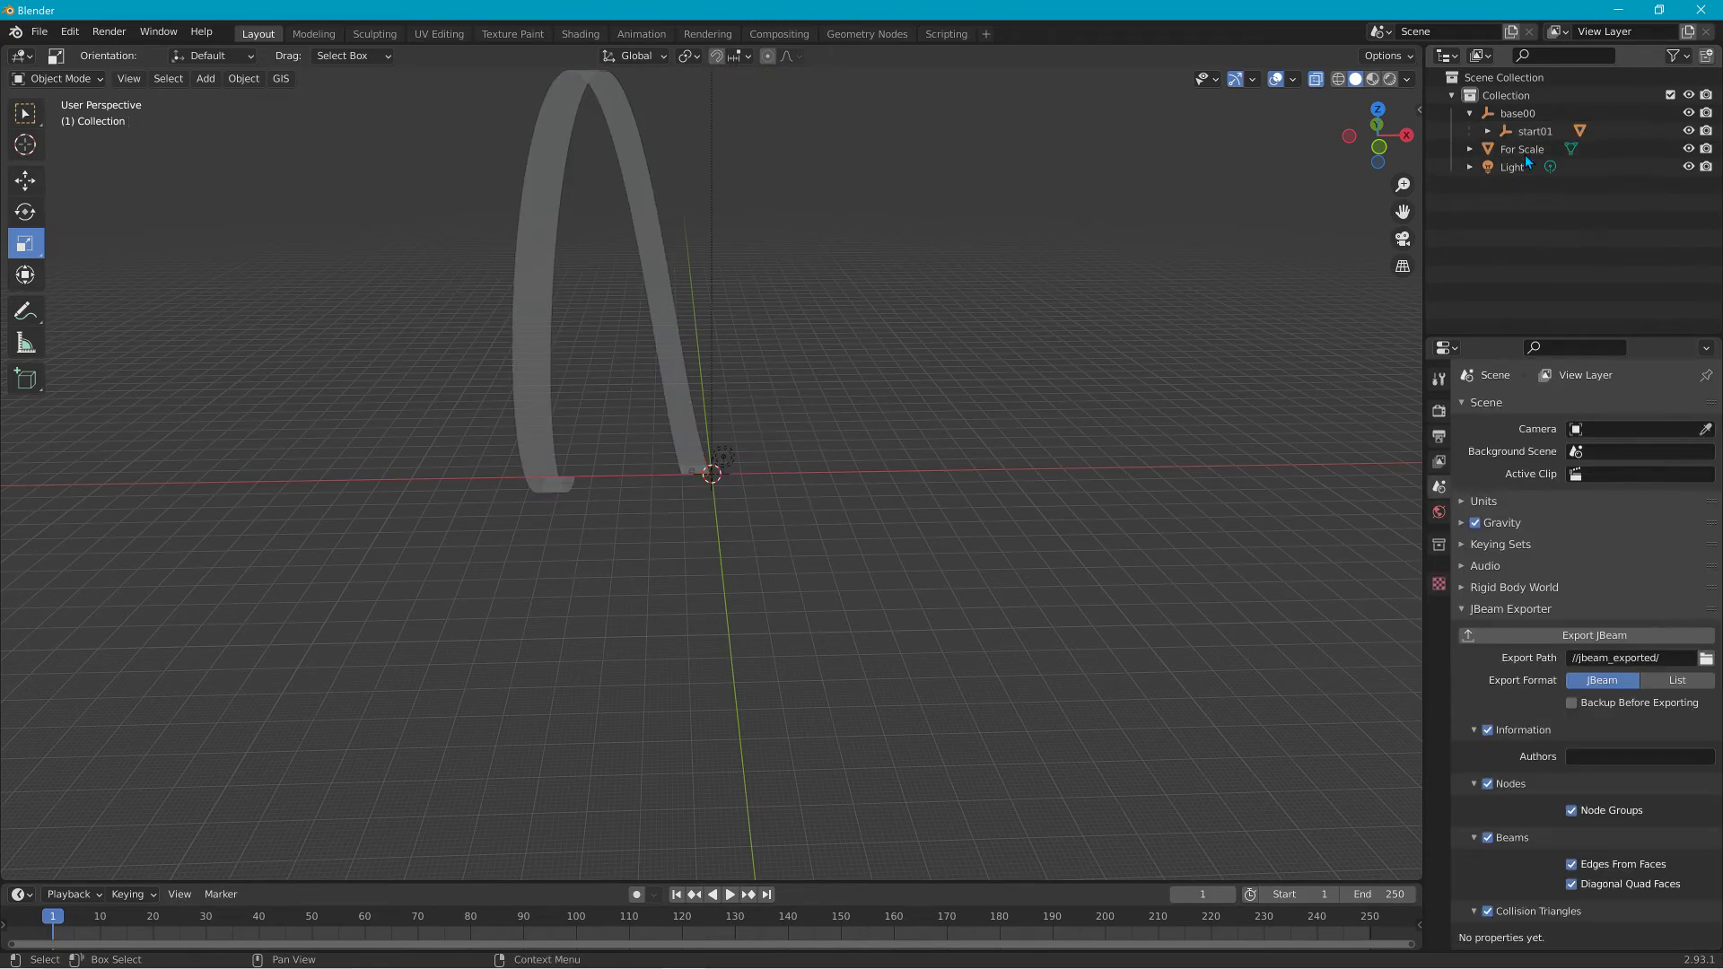
left_click(1510, 169)
key("Delete")
Duplicate the Cube loop under start01, keeping the copy at the original's exact location.
left_click(1527, 121)
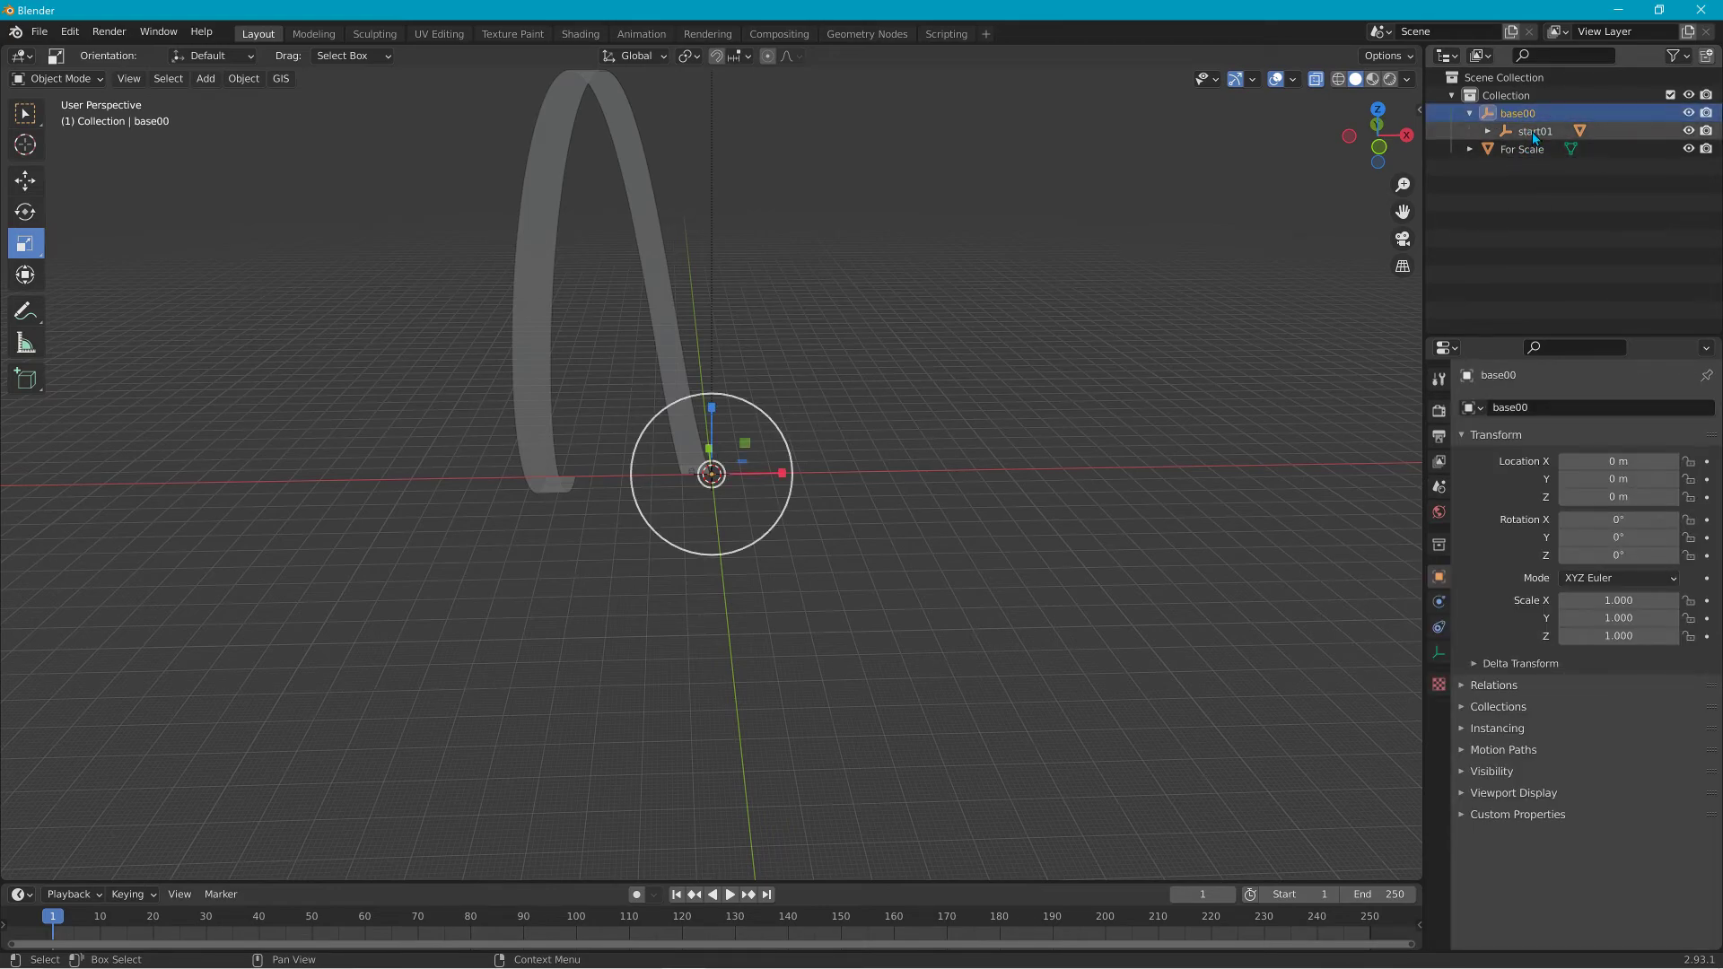
left_click(1525, 131)
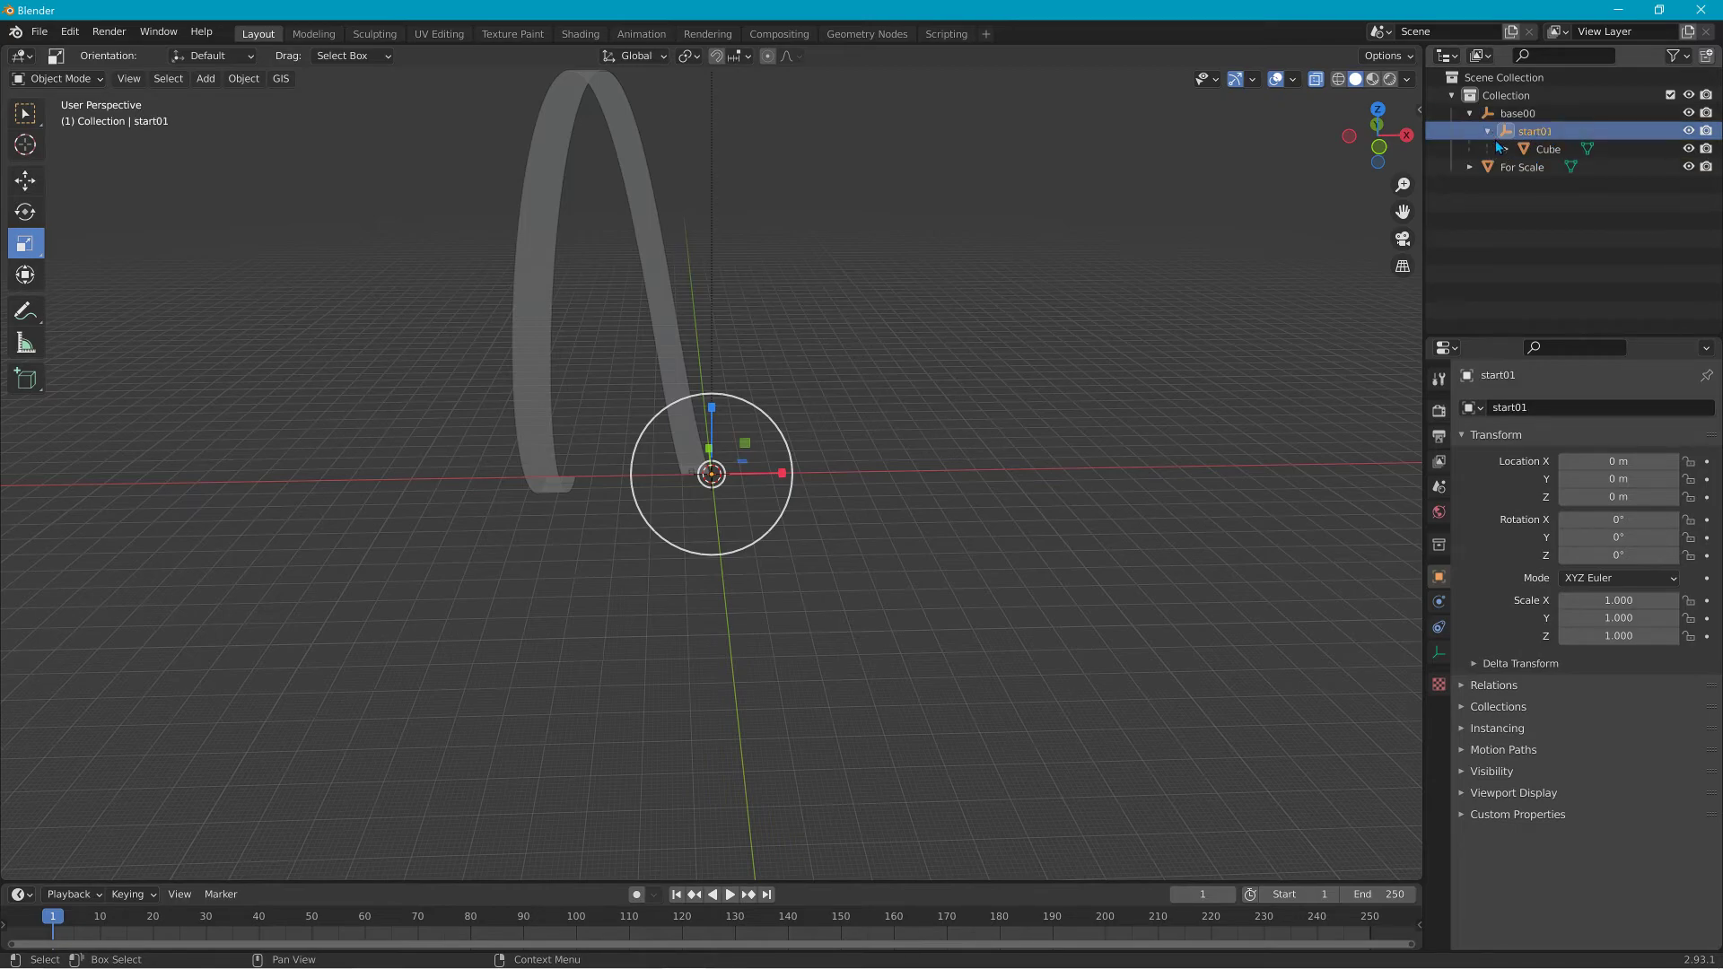
left_click(1487, 131)
left_click(1554, 150)
mouse_move(908, 237)
middle_mouse_down()
mouse_move(745, 236)
mouse_move(900, 228)
middle_mouse_up()
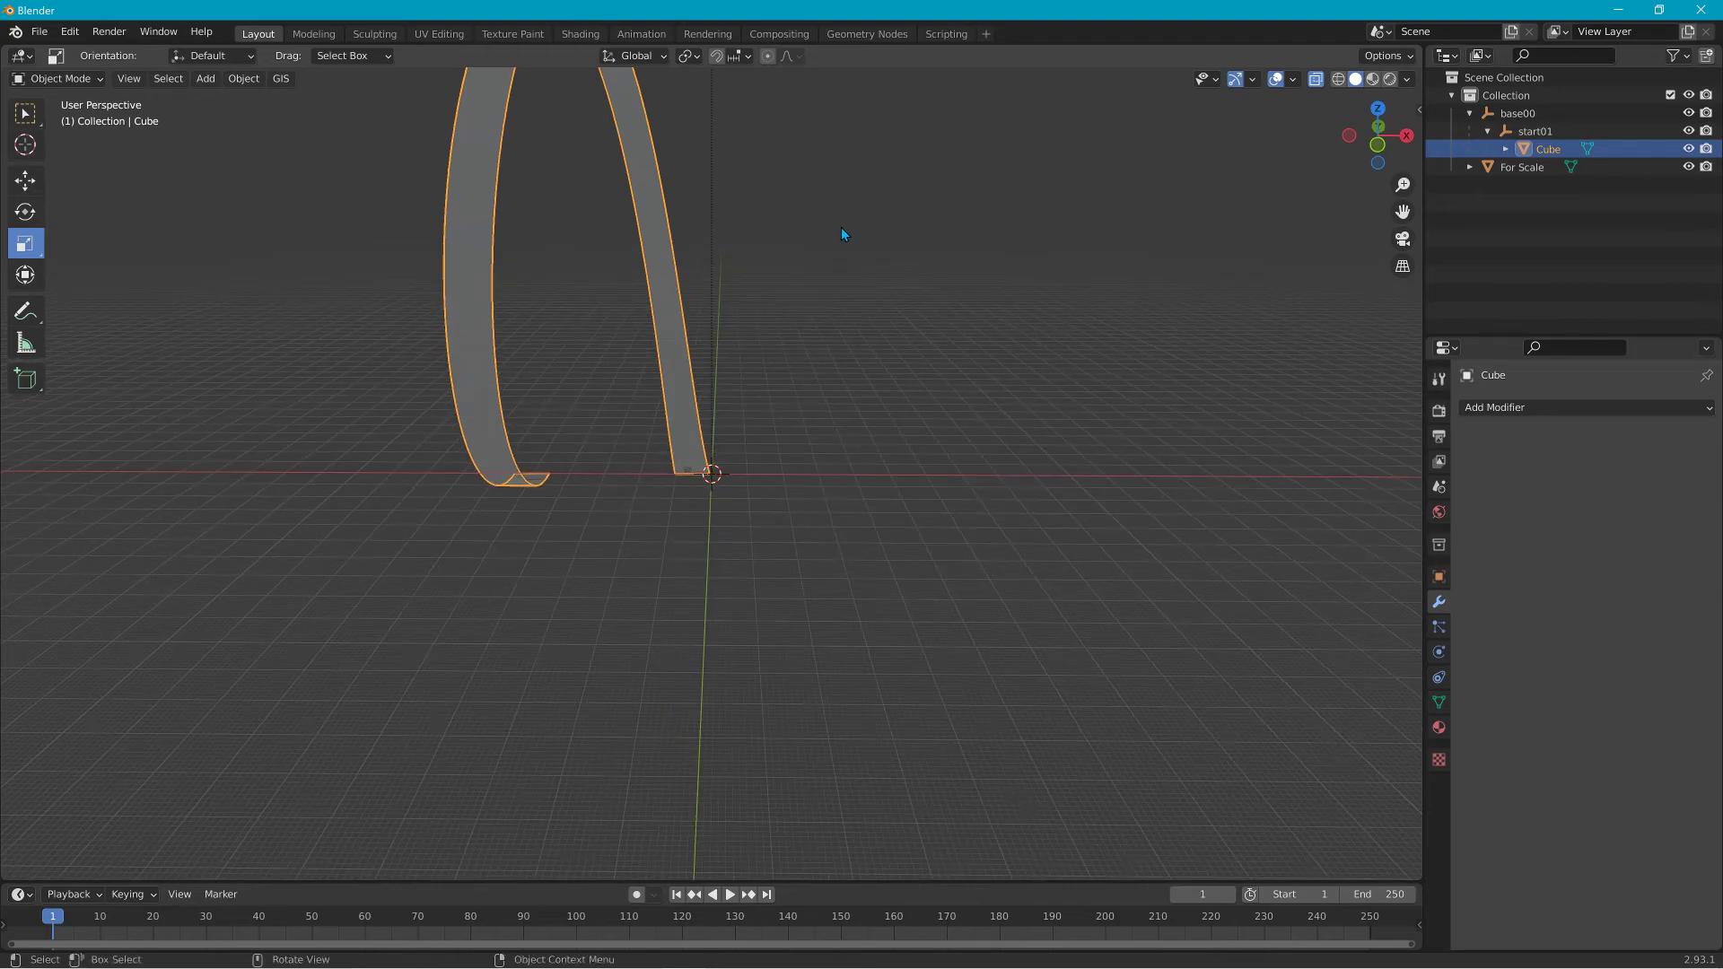
left_click(242, 81)
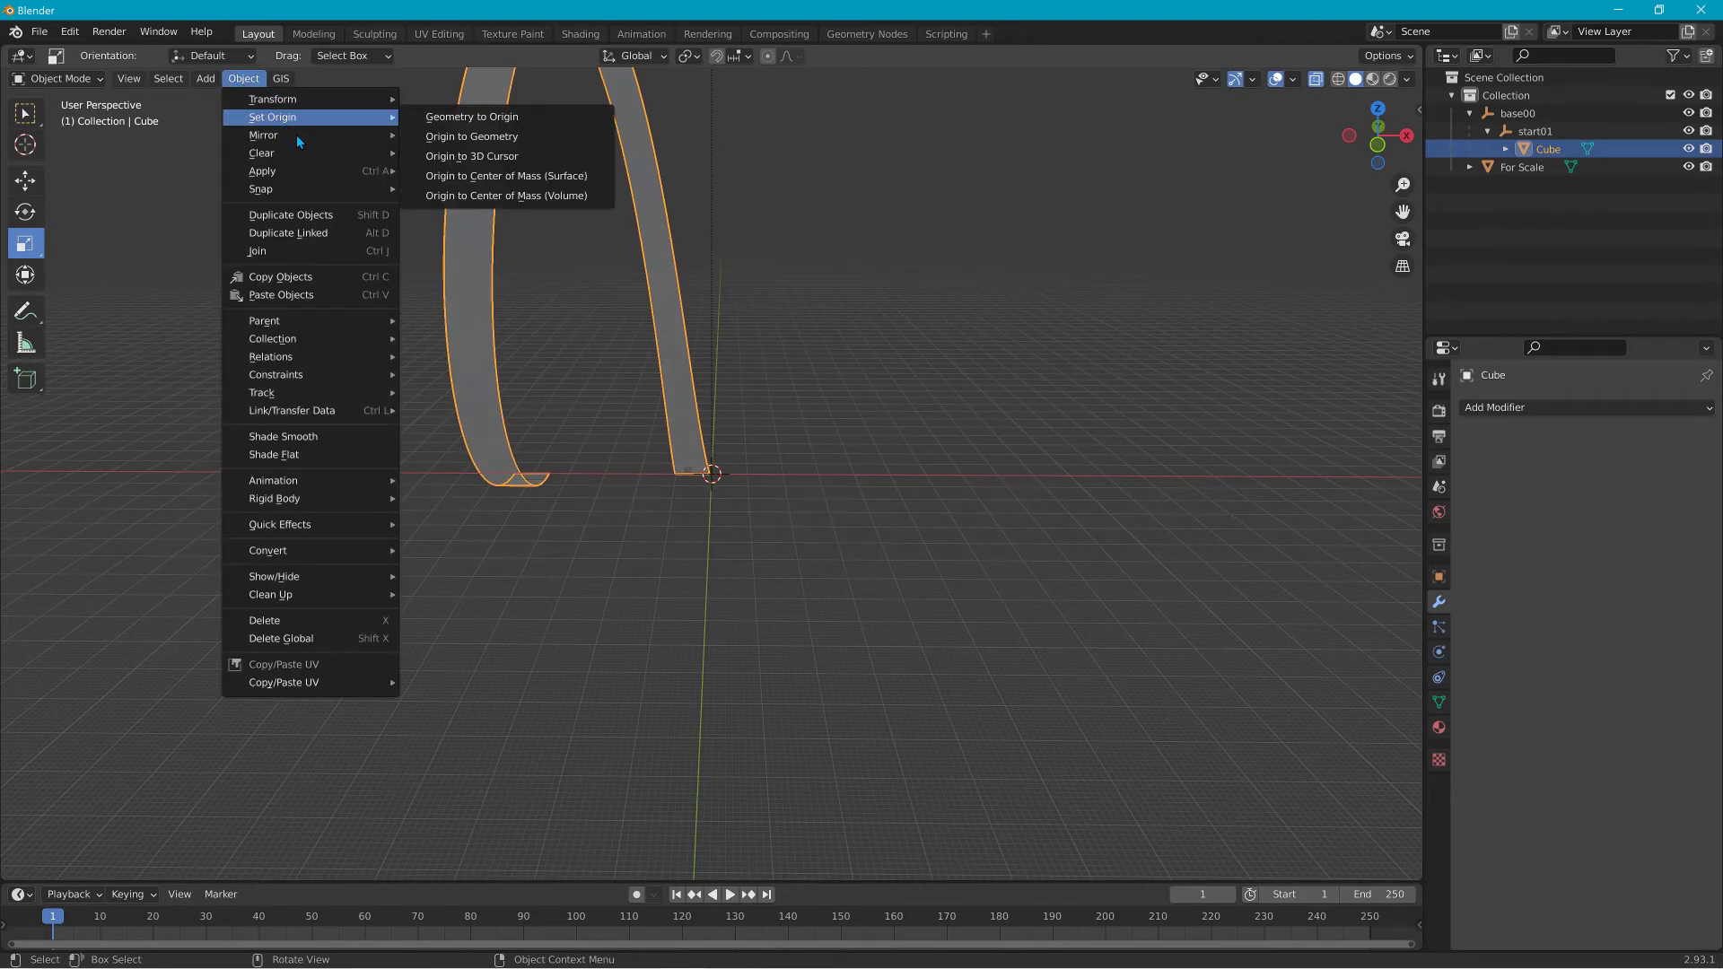
left_click(320, 212)
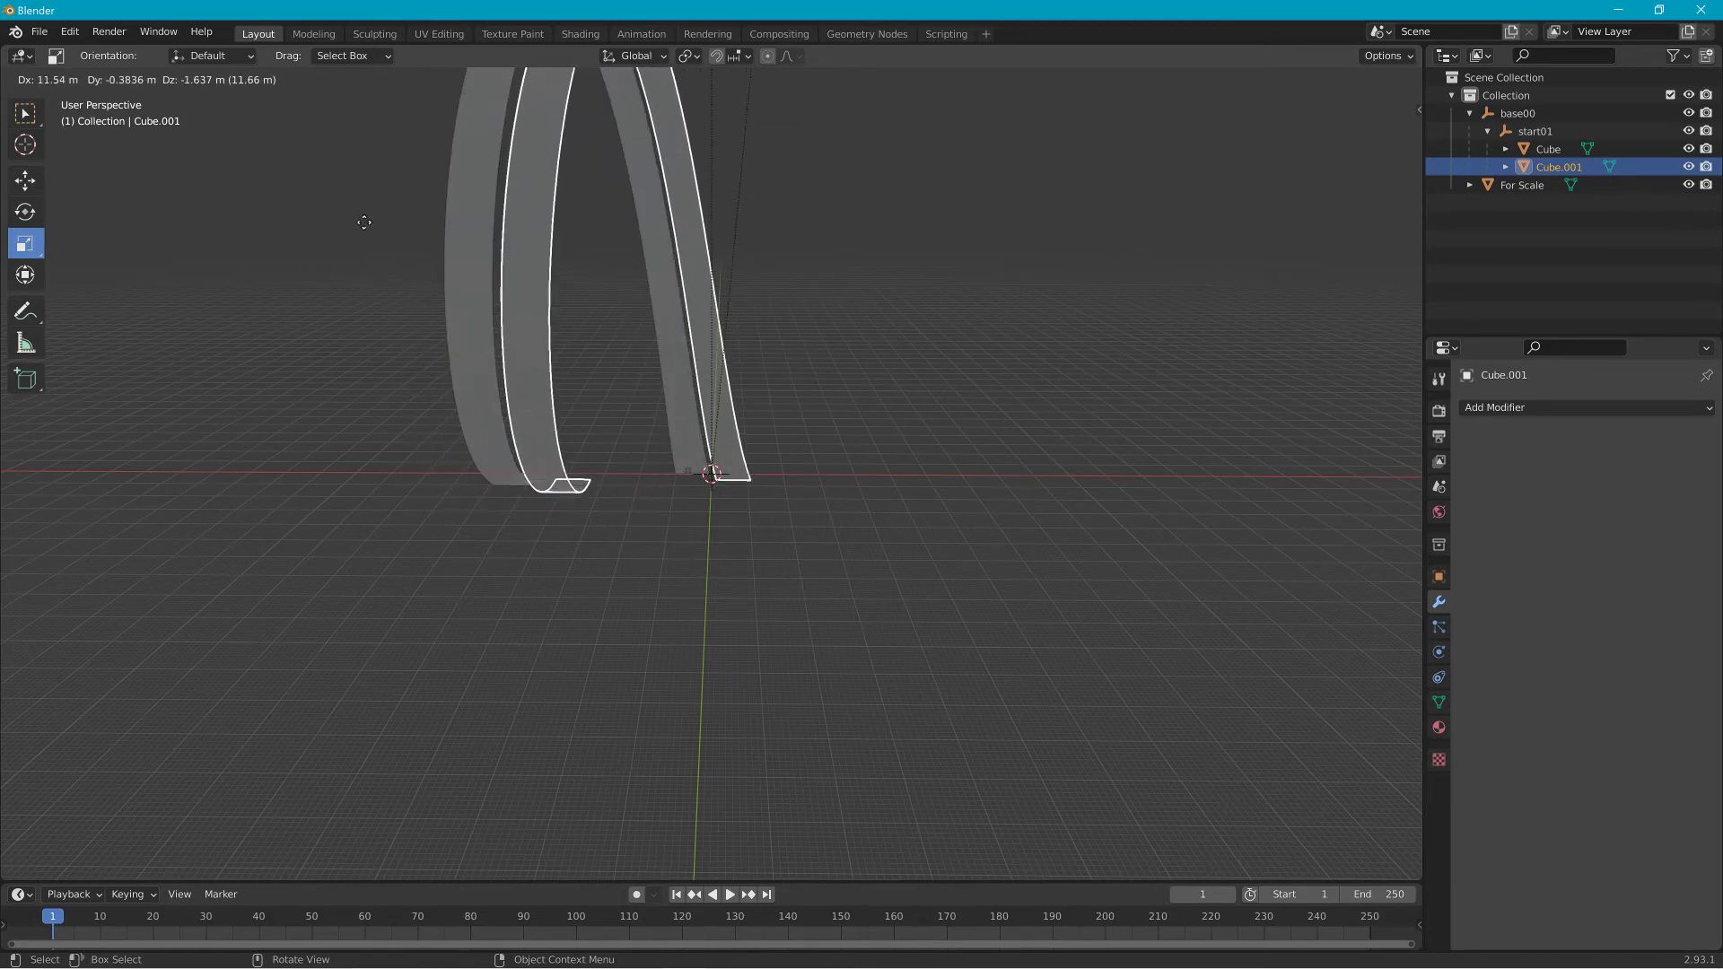
right_click(300, 205)
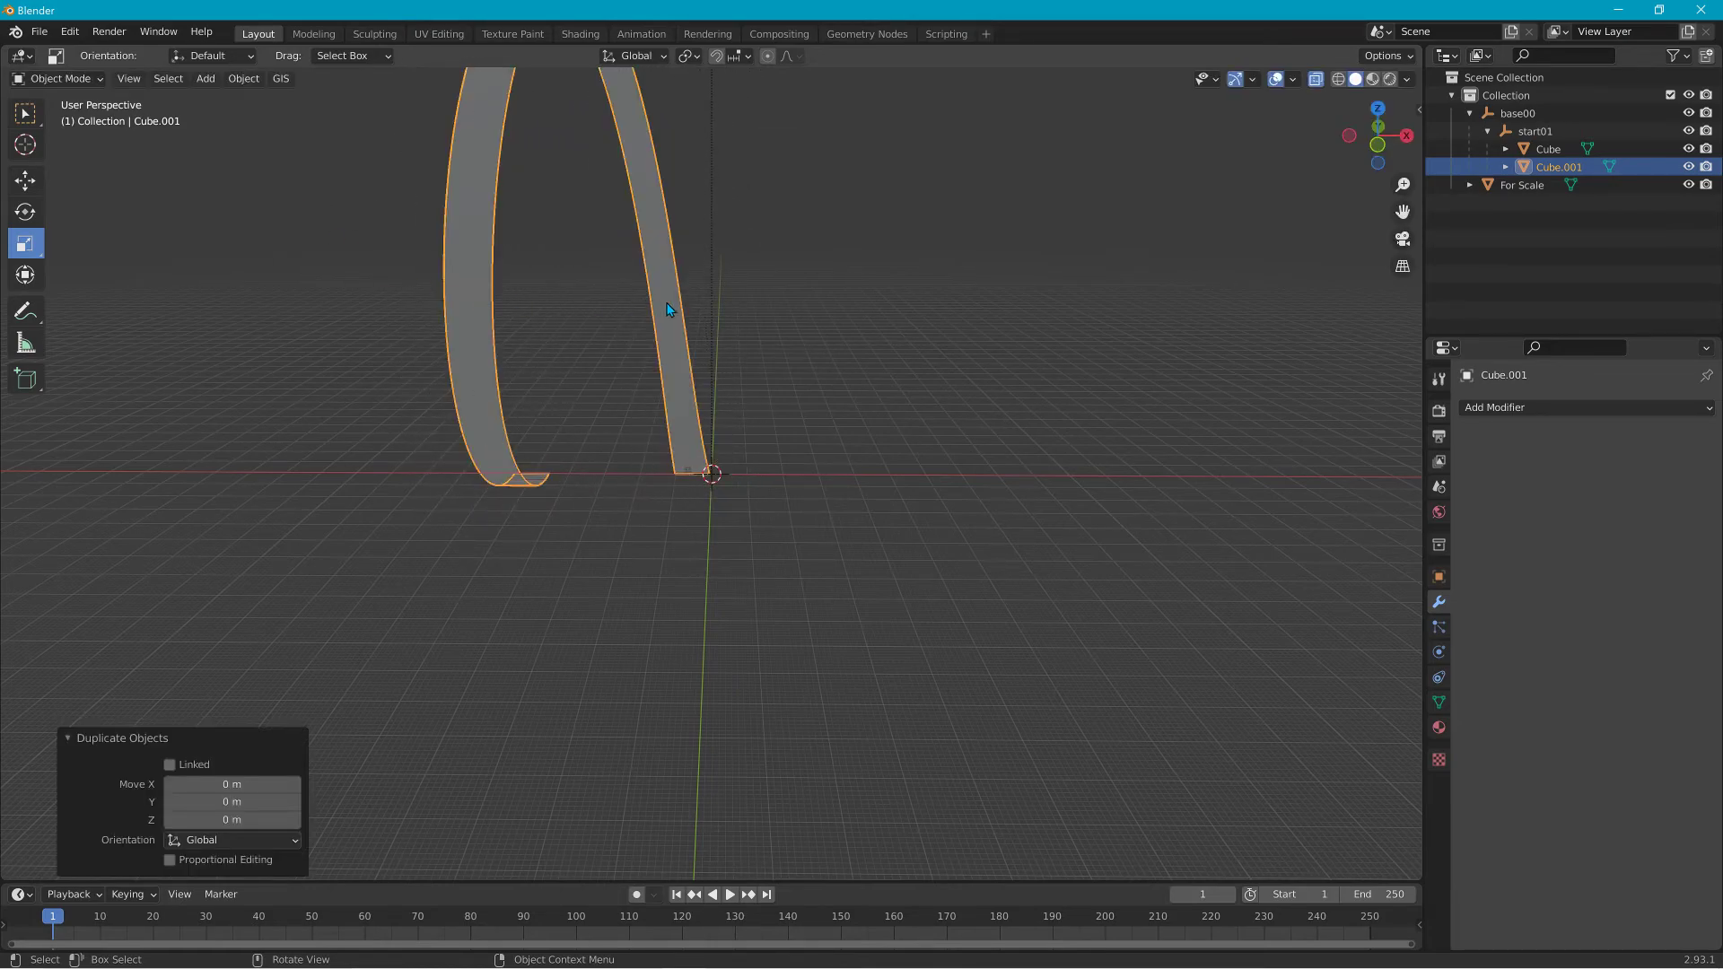
mouse_move(752, 347)
middle_mouse_down()
mouse_move(329, 350)
mouse_move(736, 338)
middle_mouse_up()
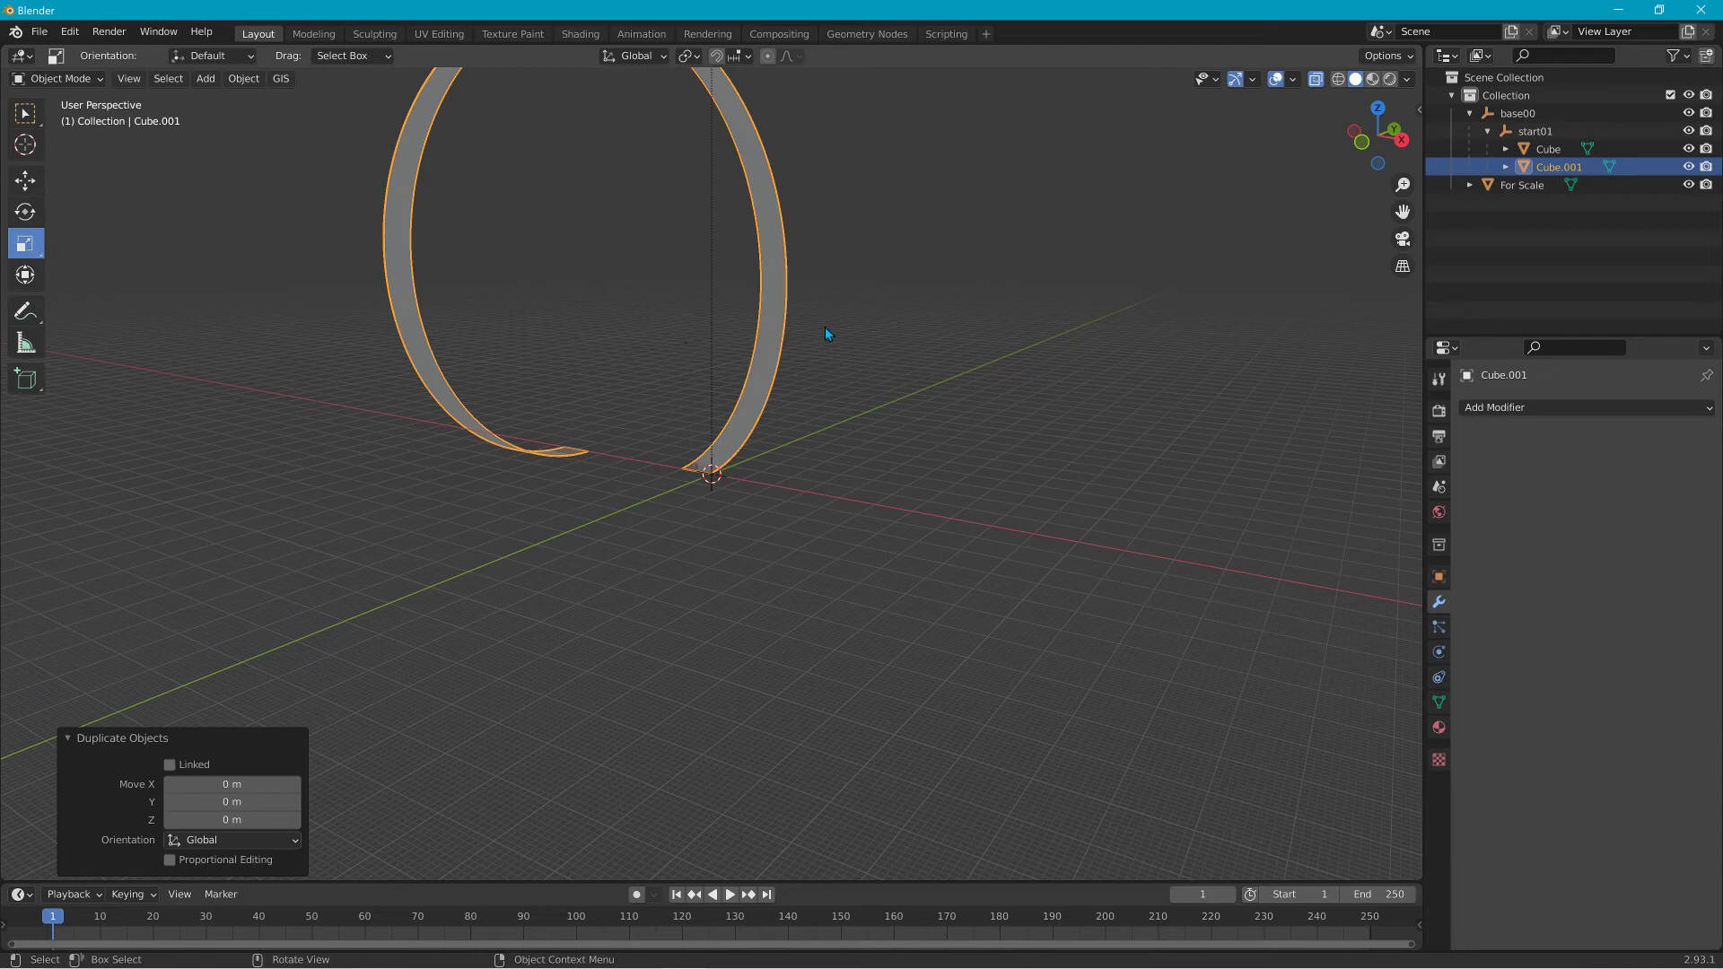
Rename the duplicated loop object Colmesh-1.
double_click(1559, 166)
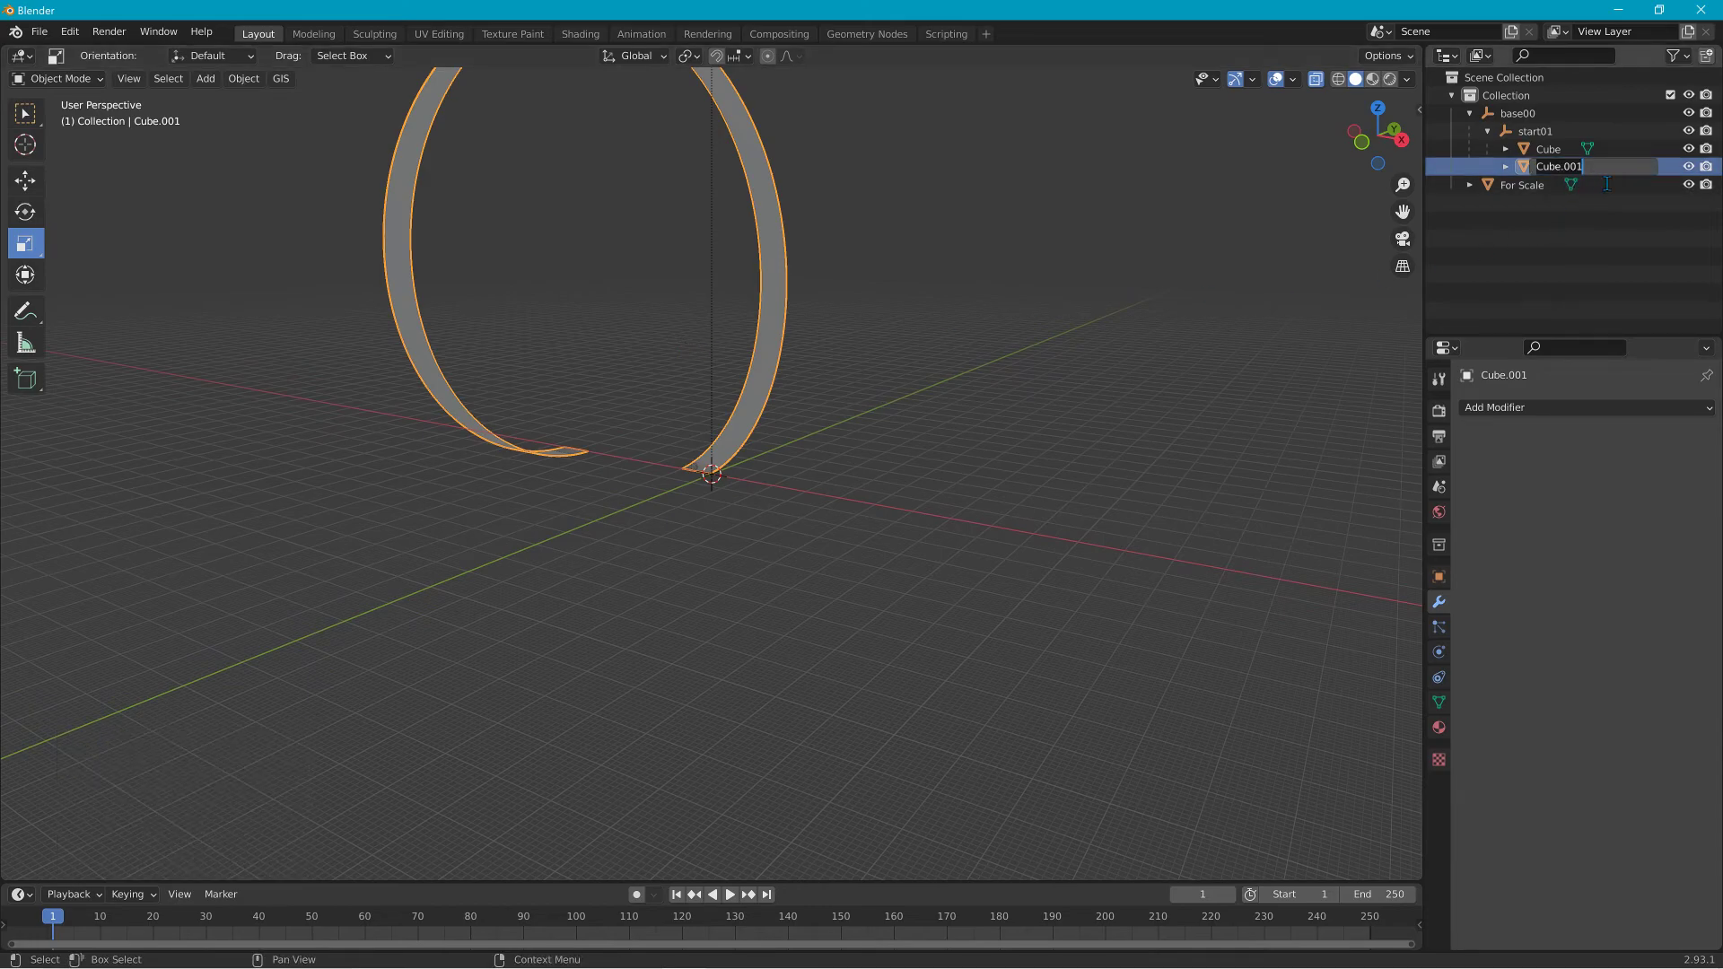
type("Colmesh-1")
key("Return")
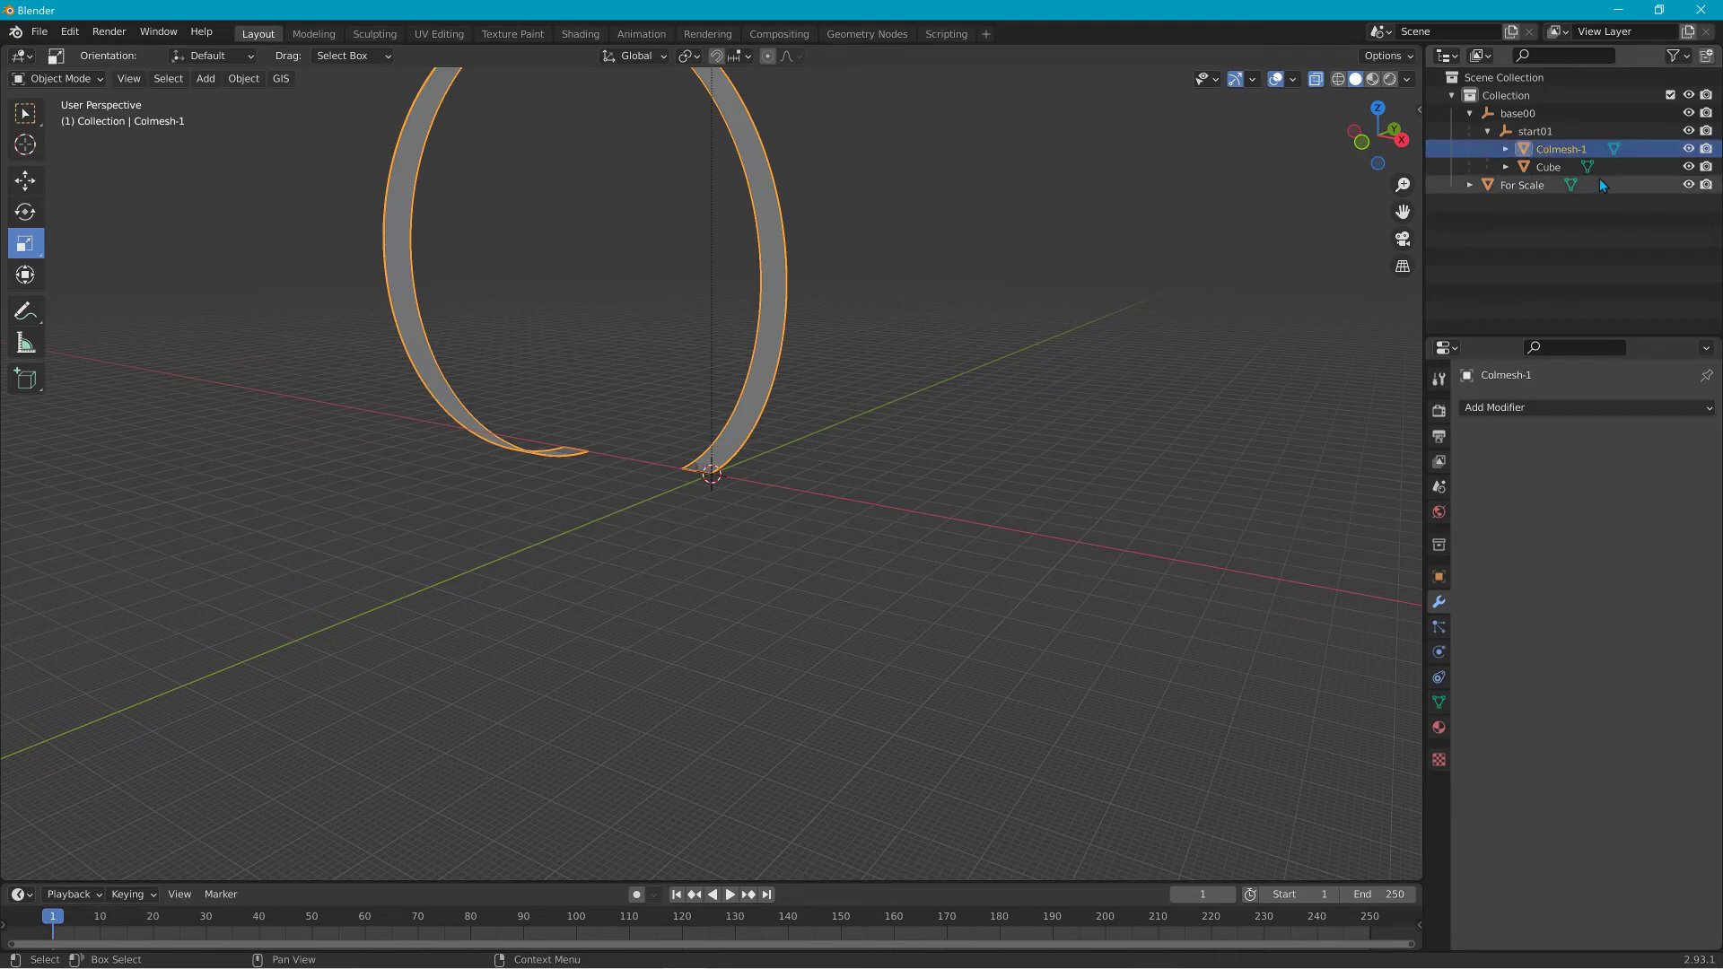
middle_click_drag(821, 253, 739, 314)
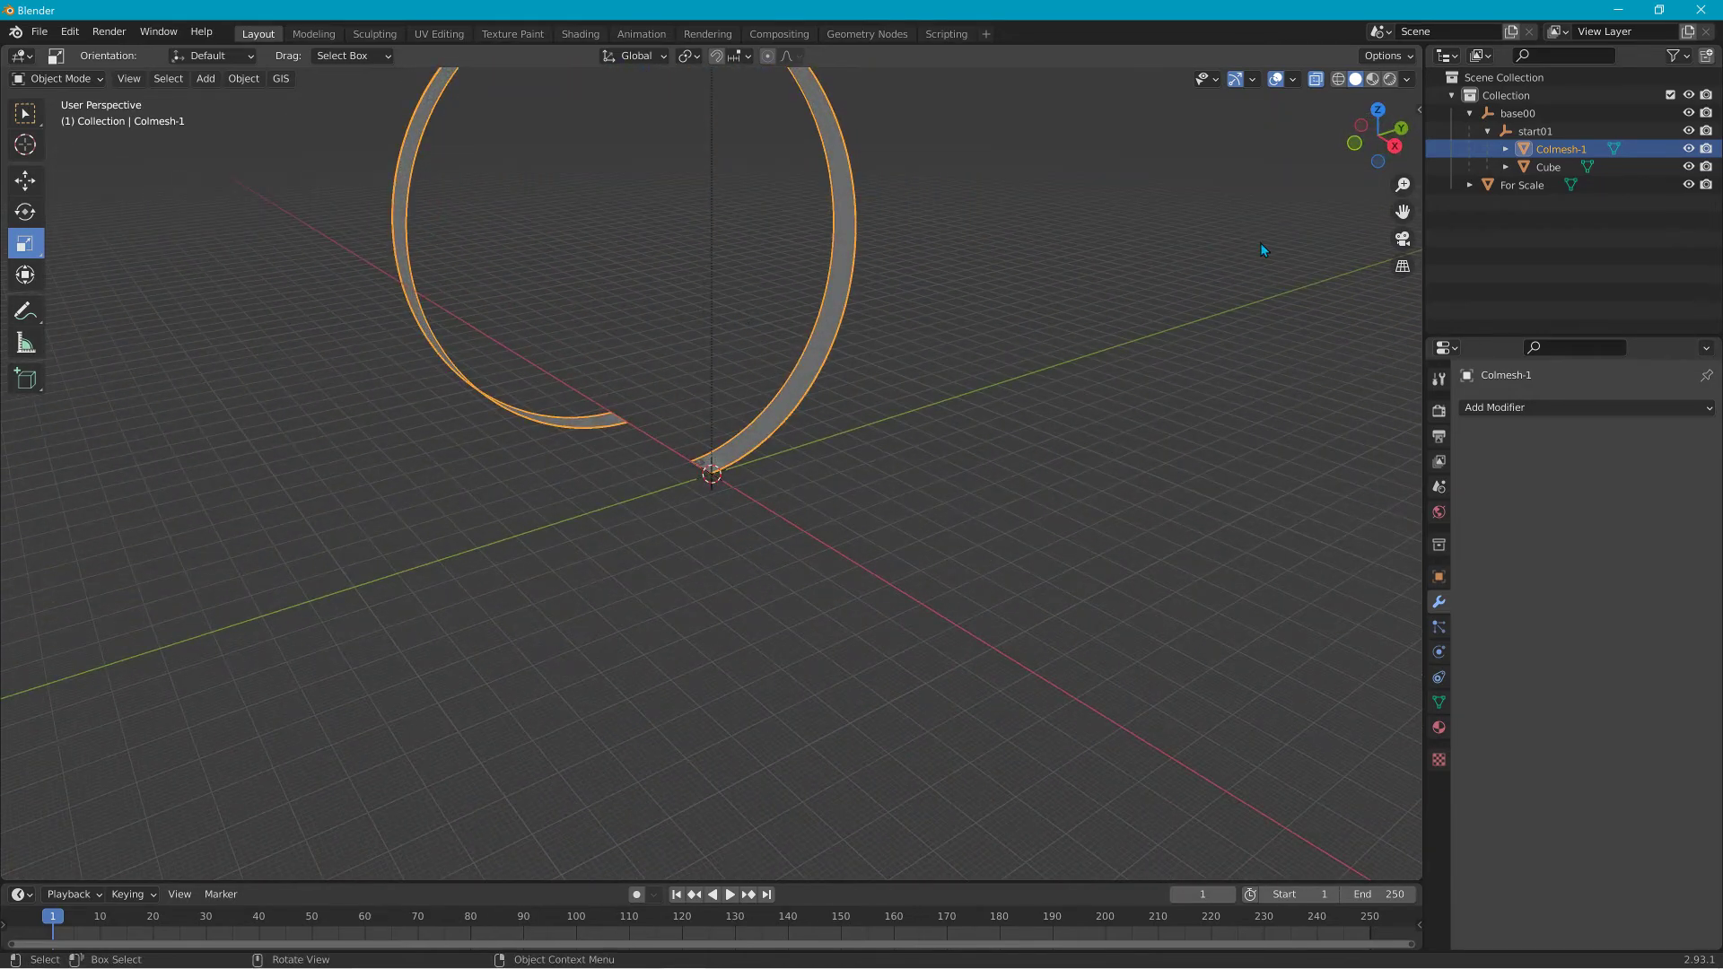
Assign an Image Texture to the base color of the Cube's material.
left_click(1547, 171)
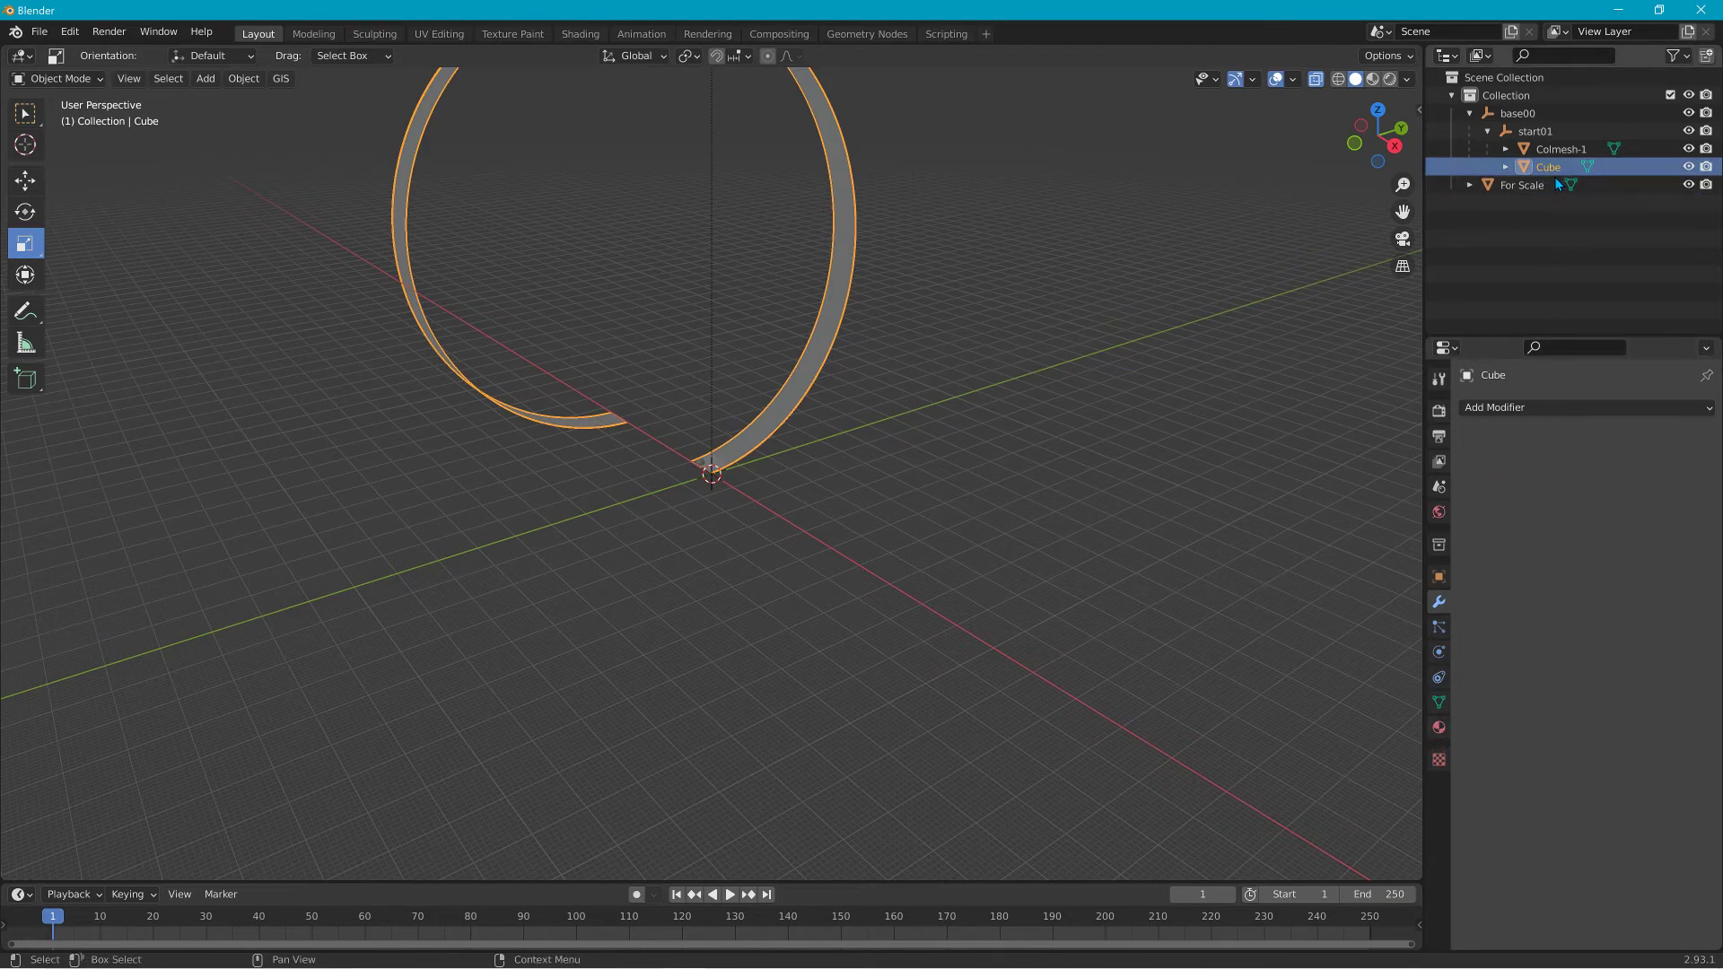
left_click(1436, 729)
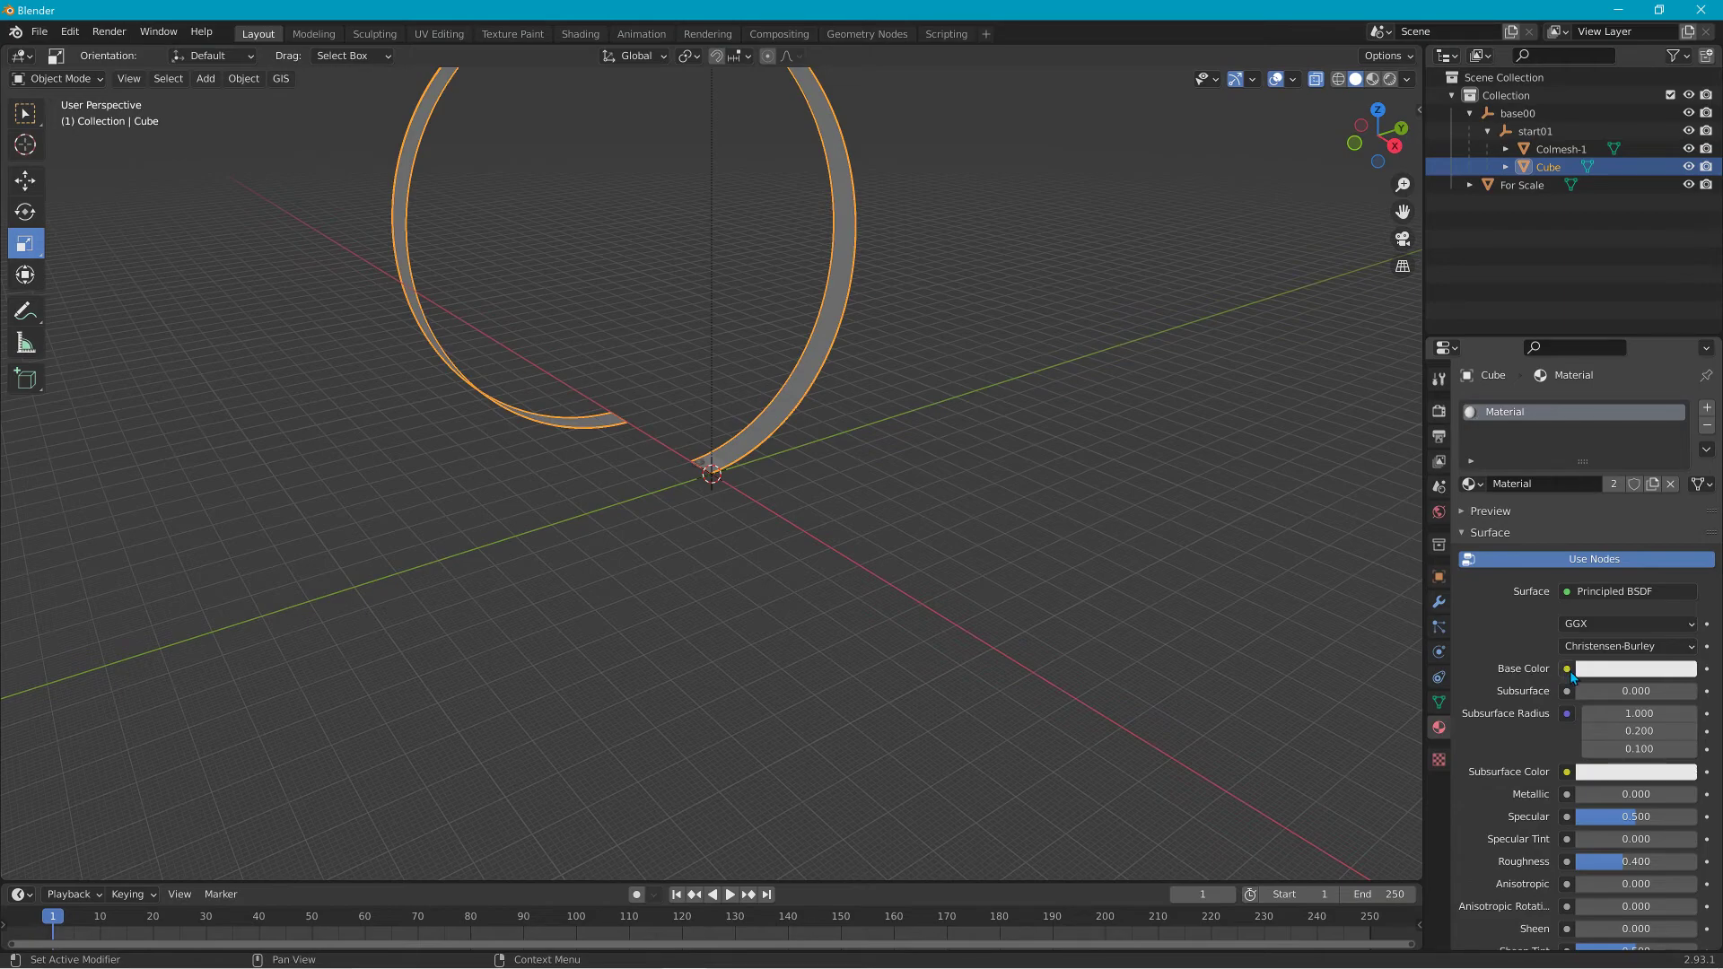
left_click(1567, 669)
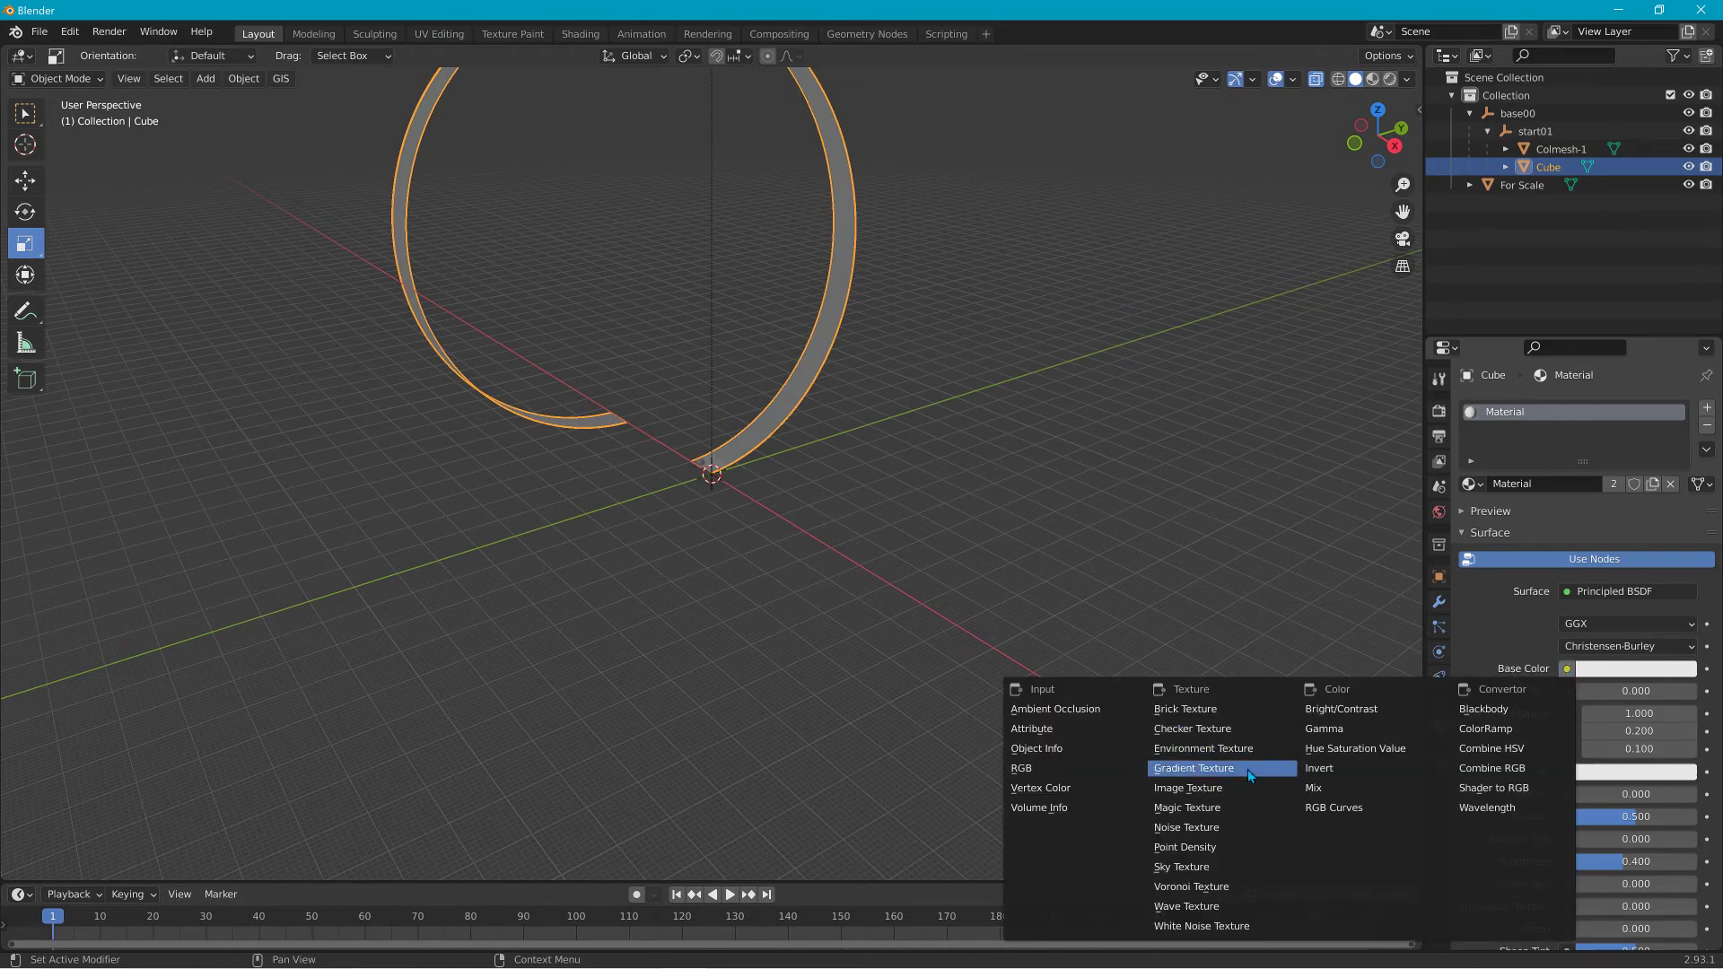
left_click(1233, 790)
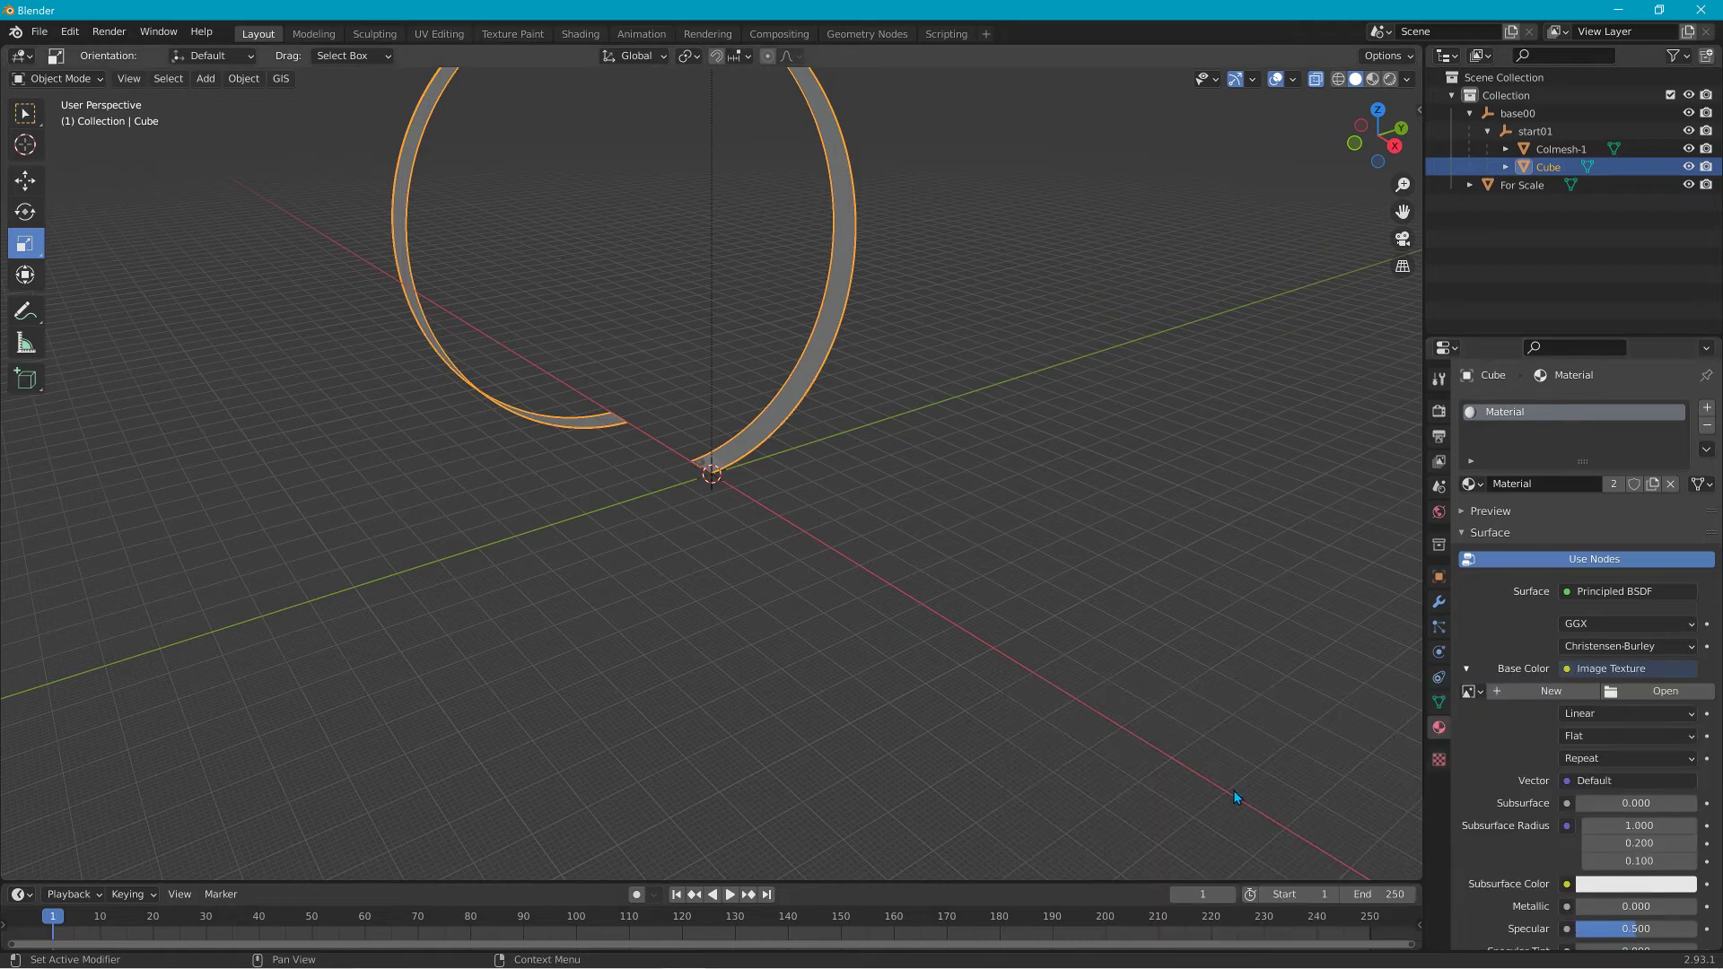
Load IMG_8124 (1).jpg from the Desktop folder as the base color texture.
left_click(1656, 692)
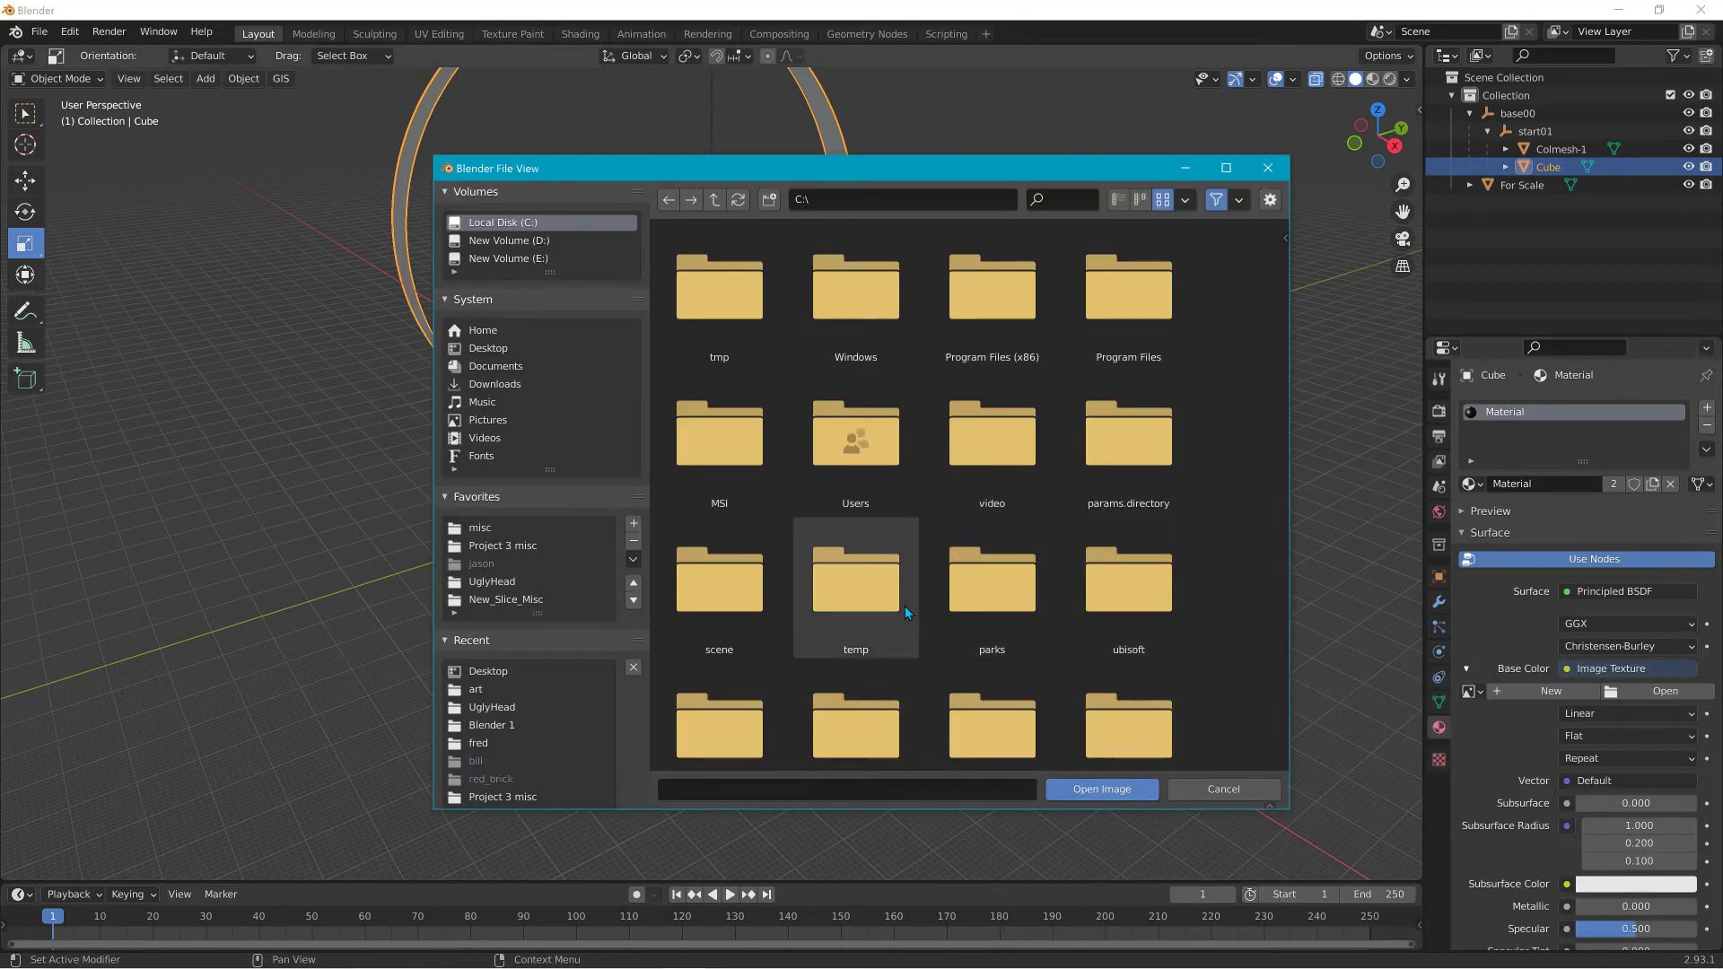
scroll(805, 634, "down", 1)
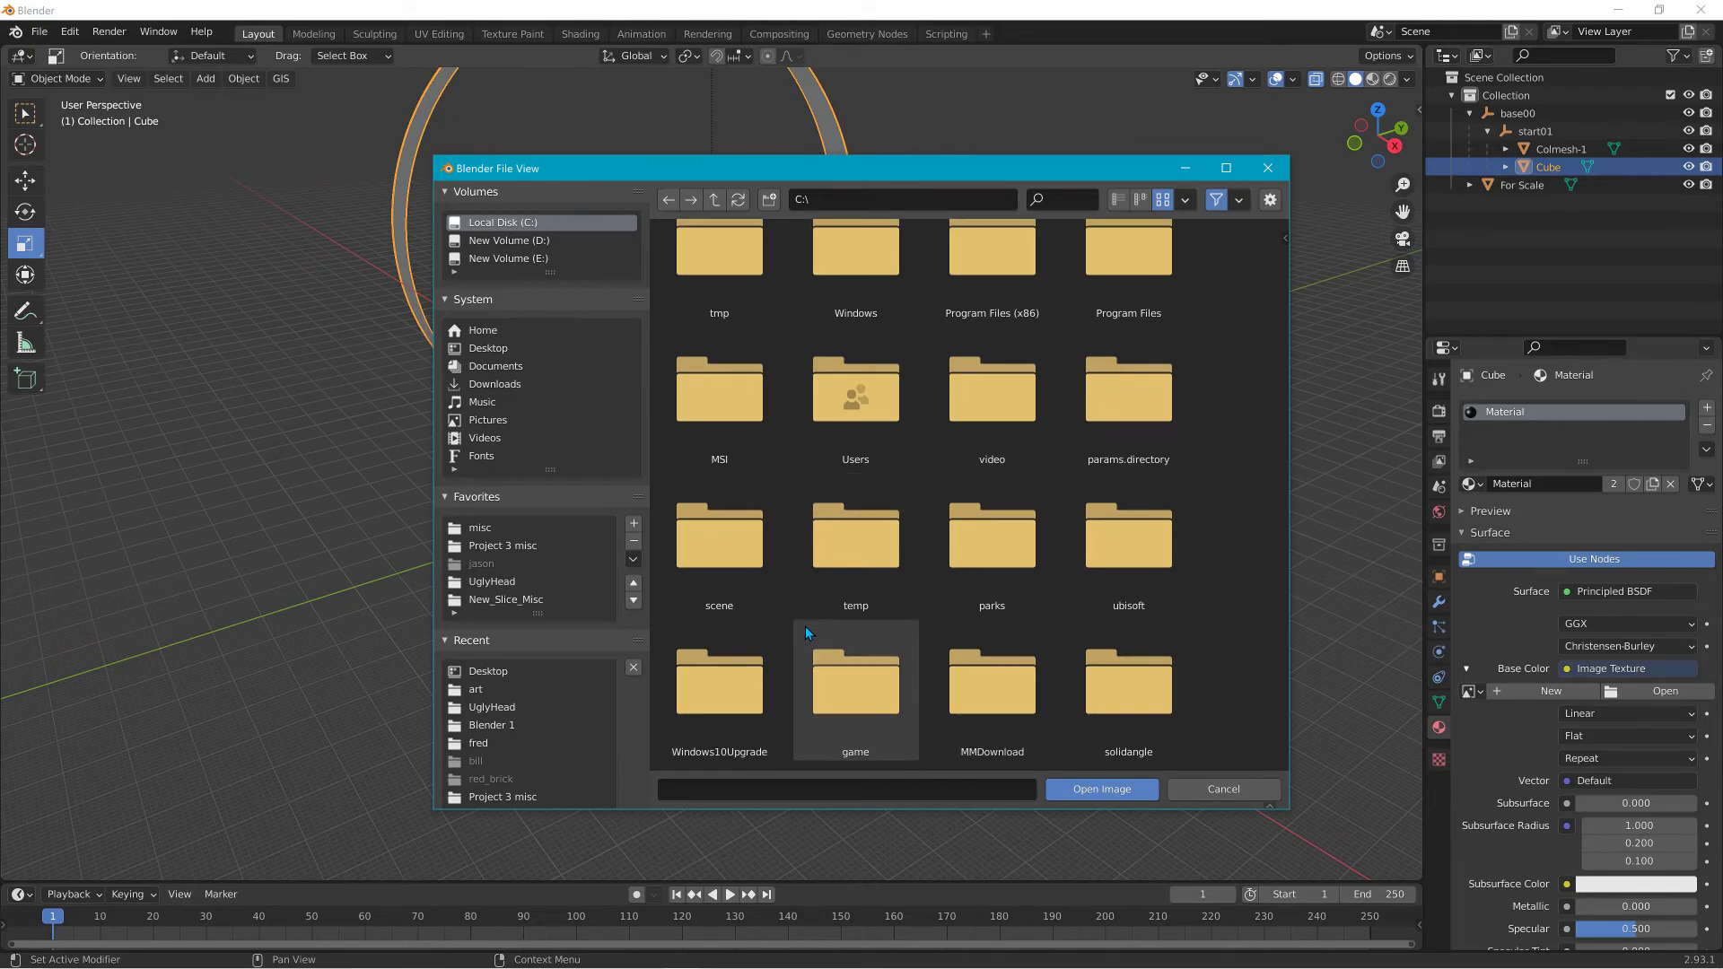
scroll(815, 623, "up", 1)
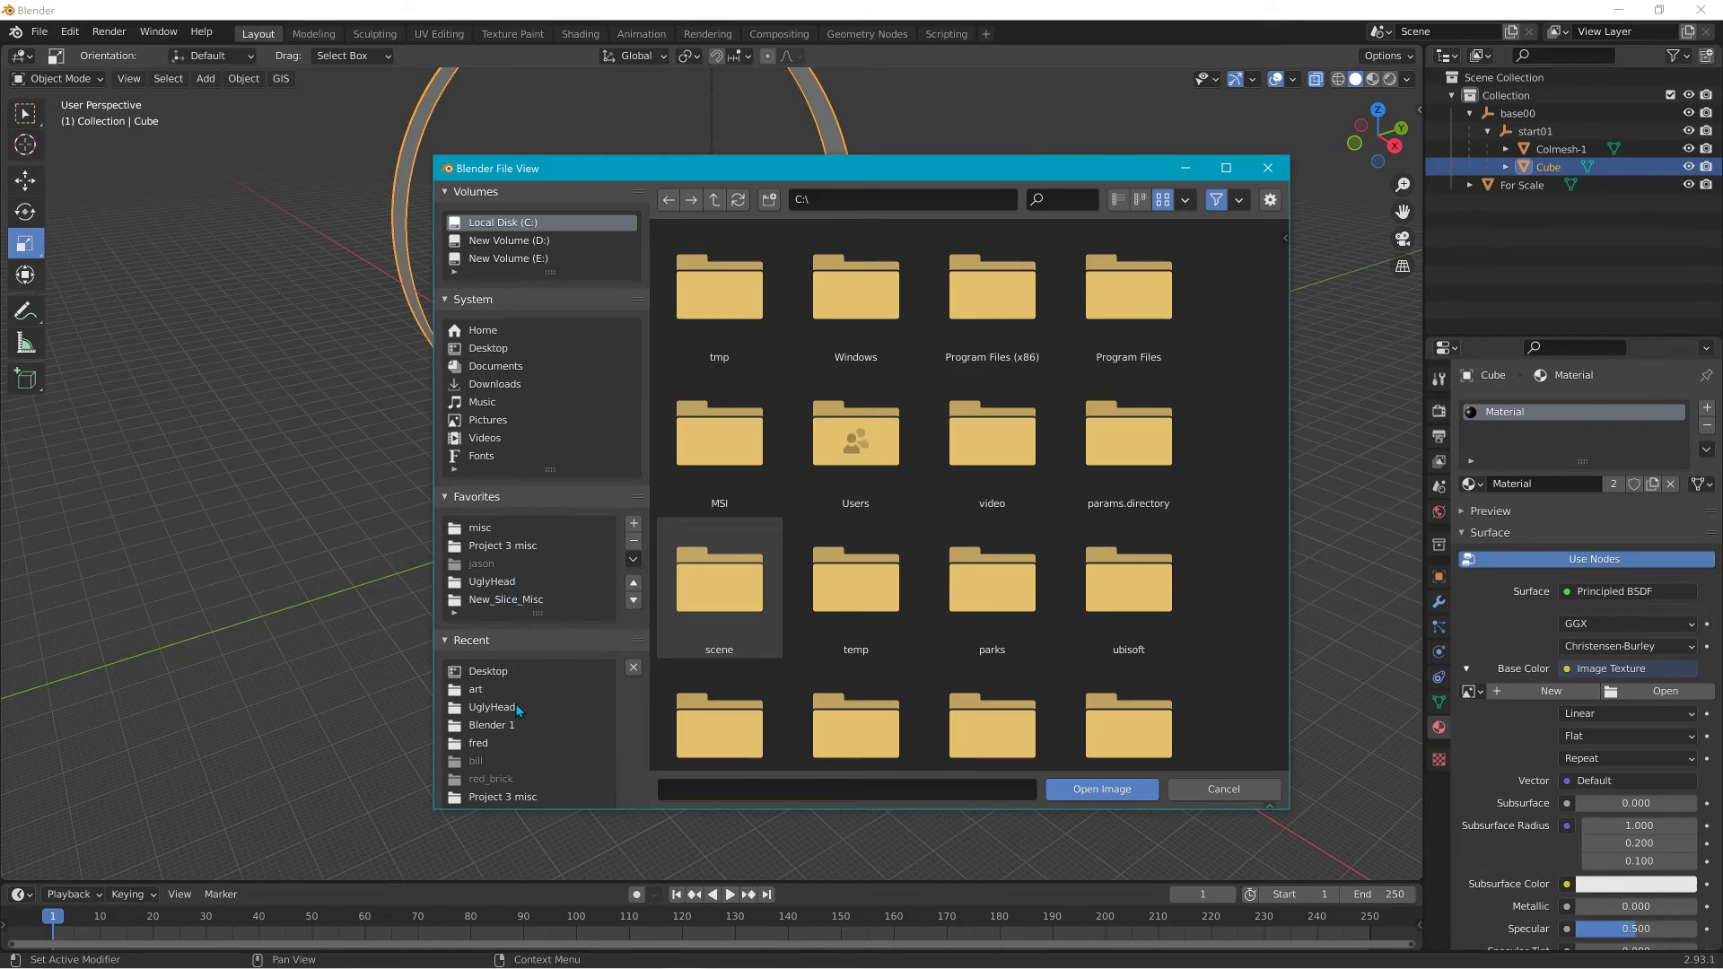
scroll(518, 711, "down", 1)
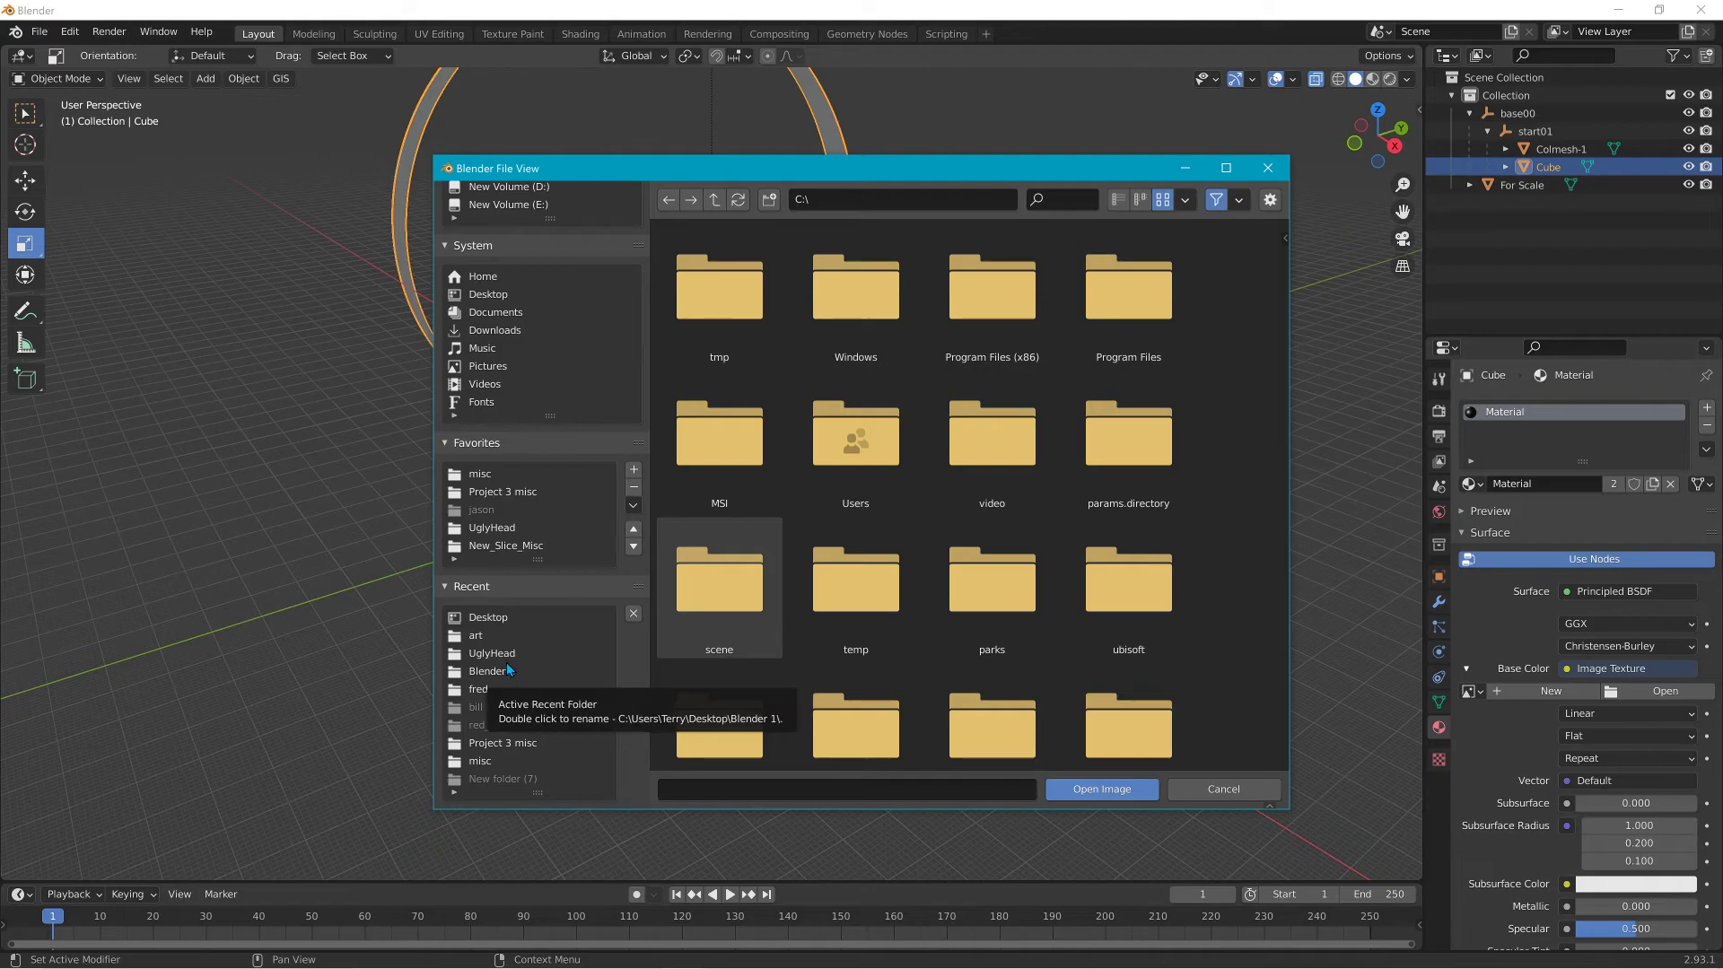
left_click(504, 620)
scroll(768, 638, "down", 5)
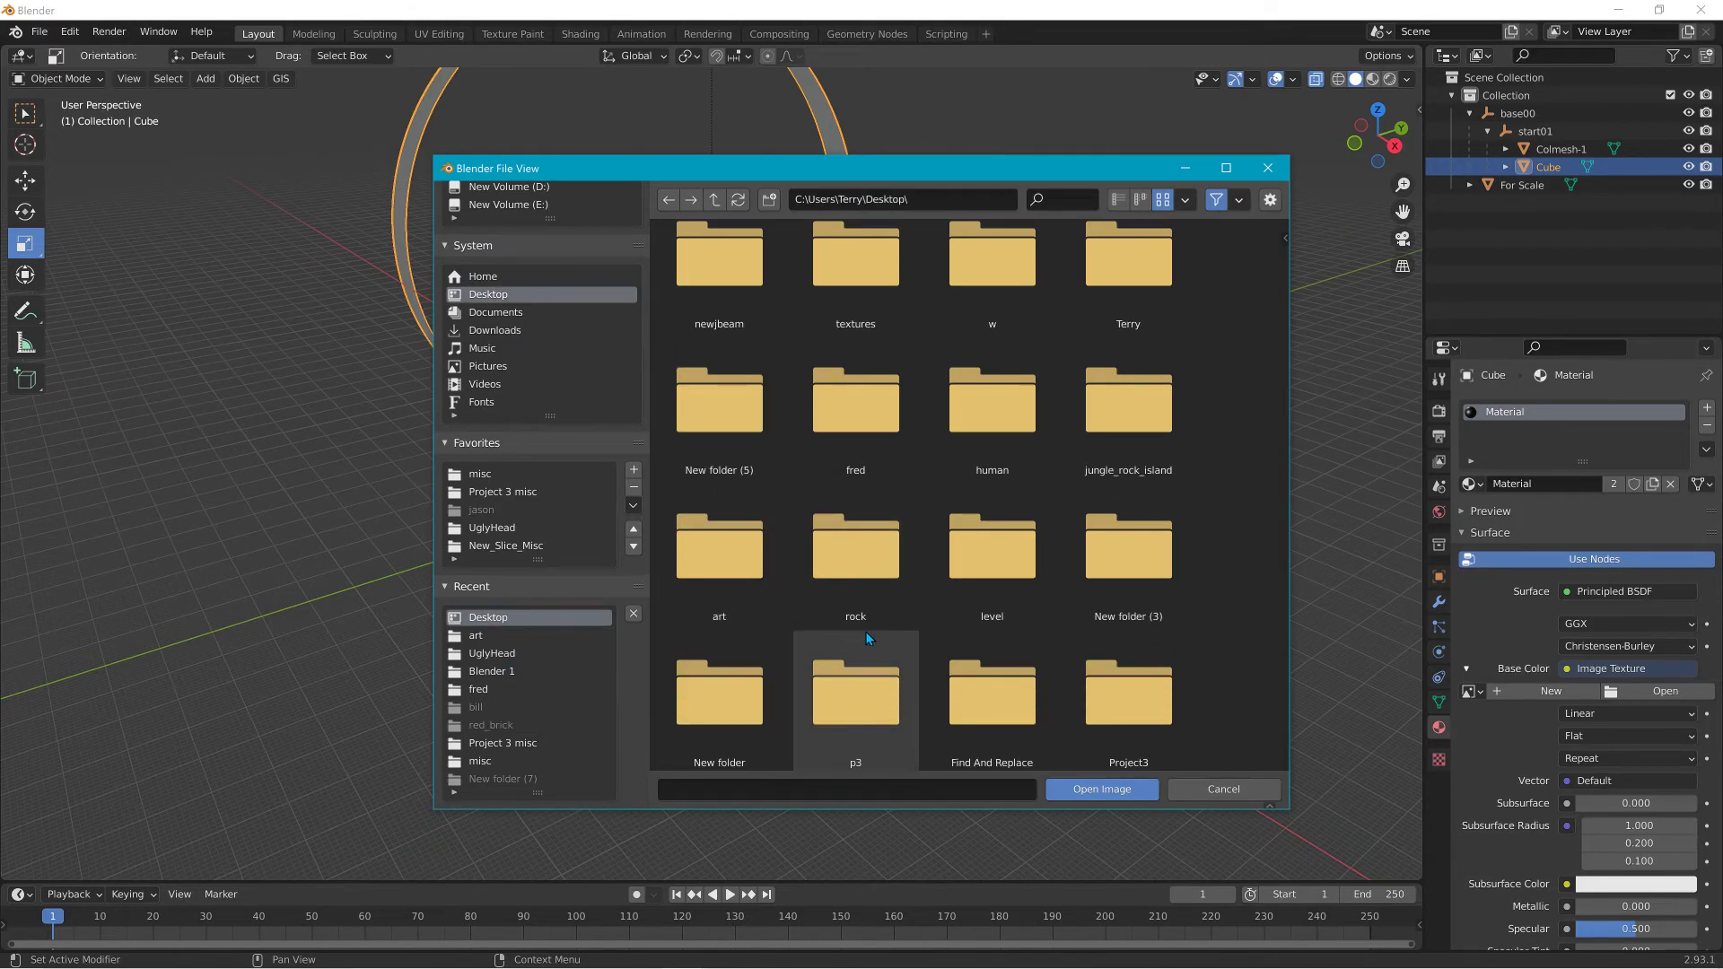
scroll(865, 632, "down", 8)
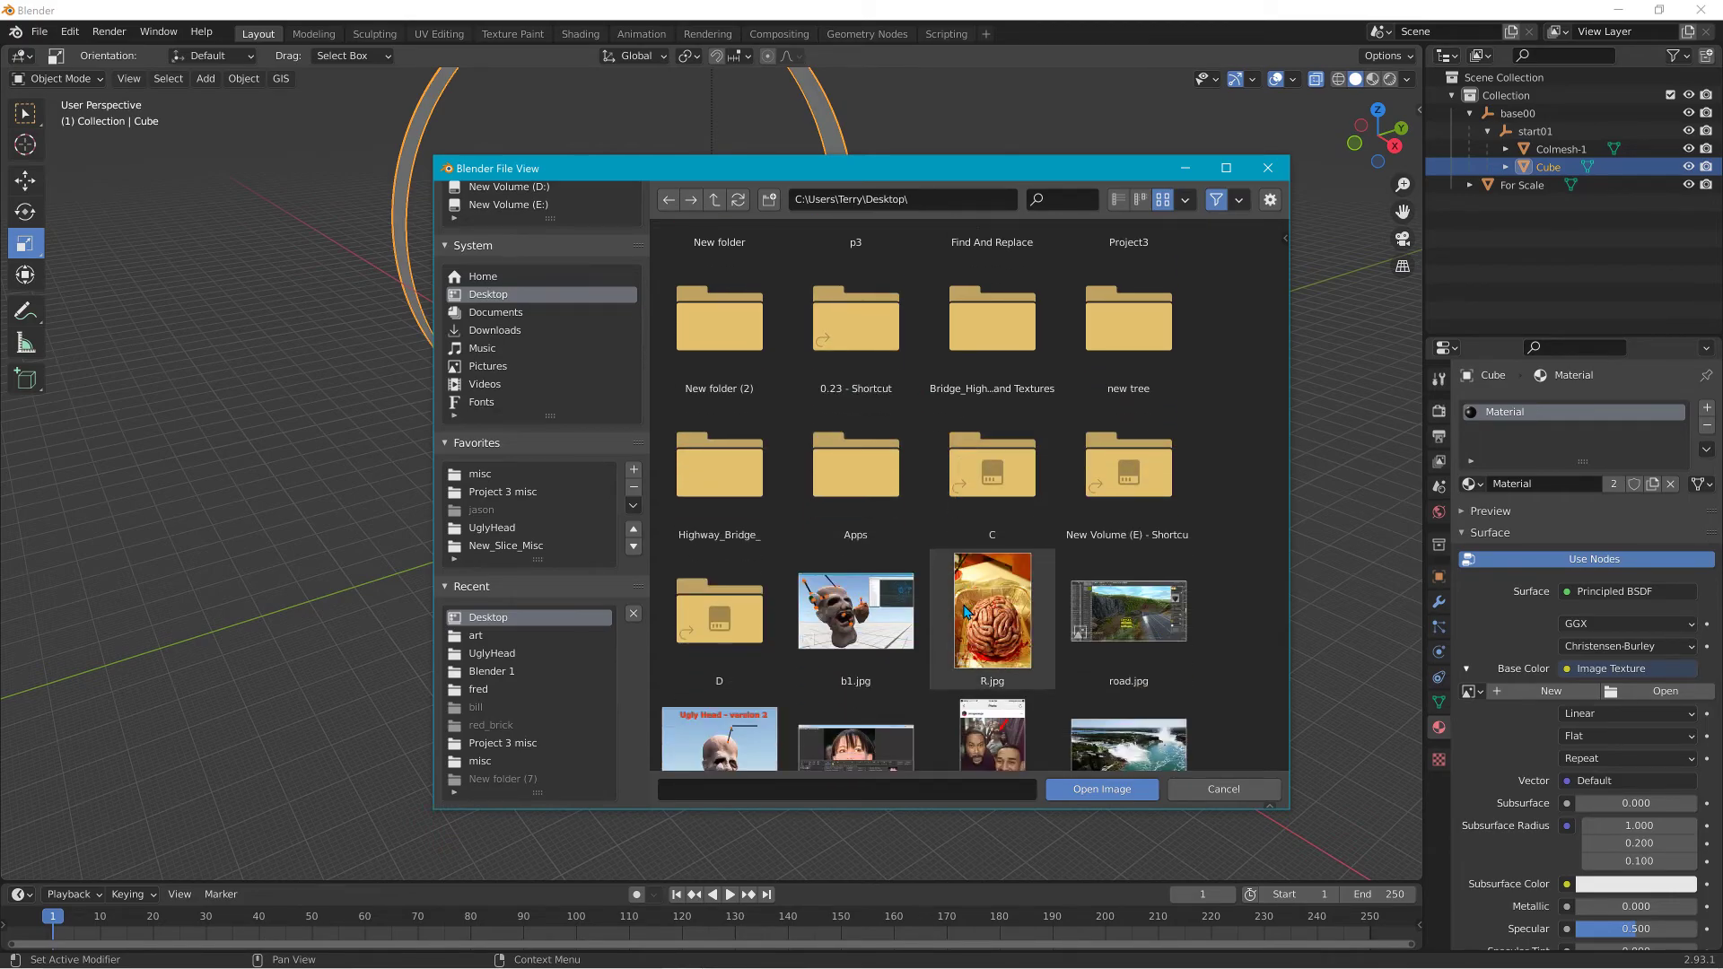
scroll(964, 608, "down", 4)
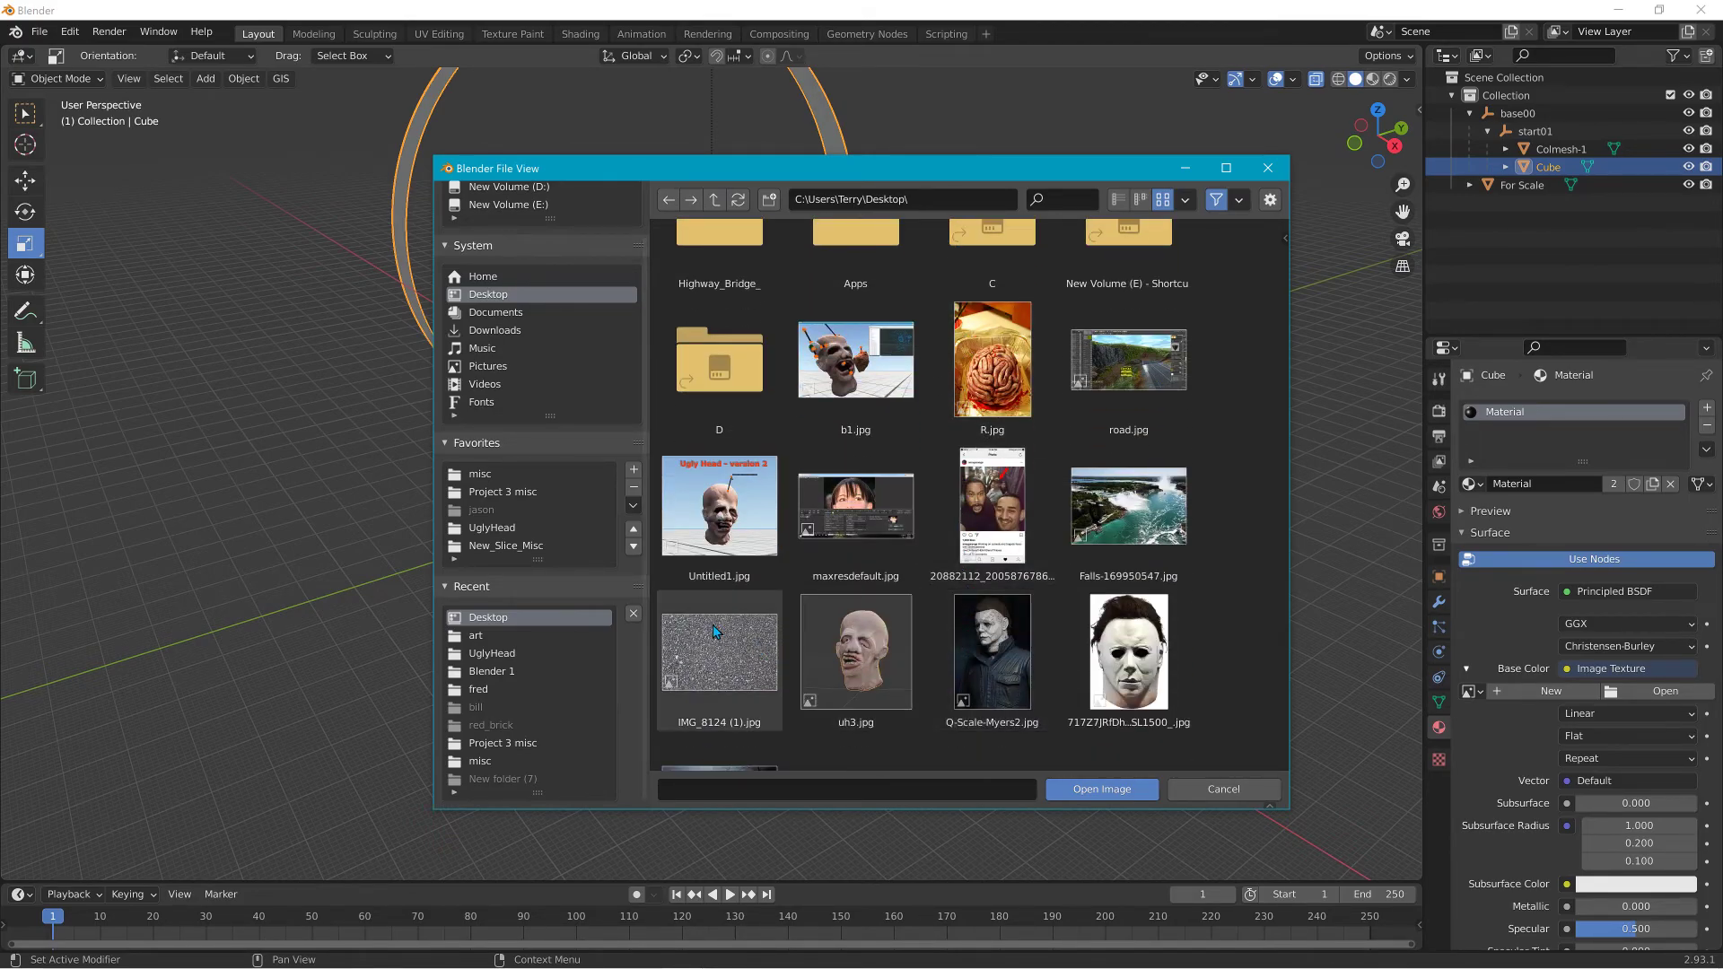
left_click(717, 650)
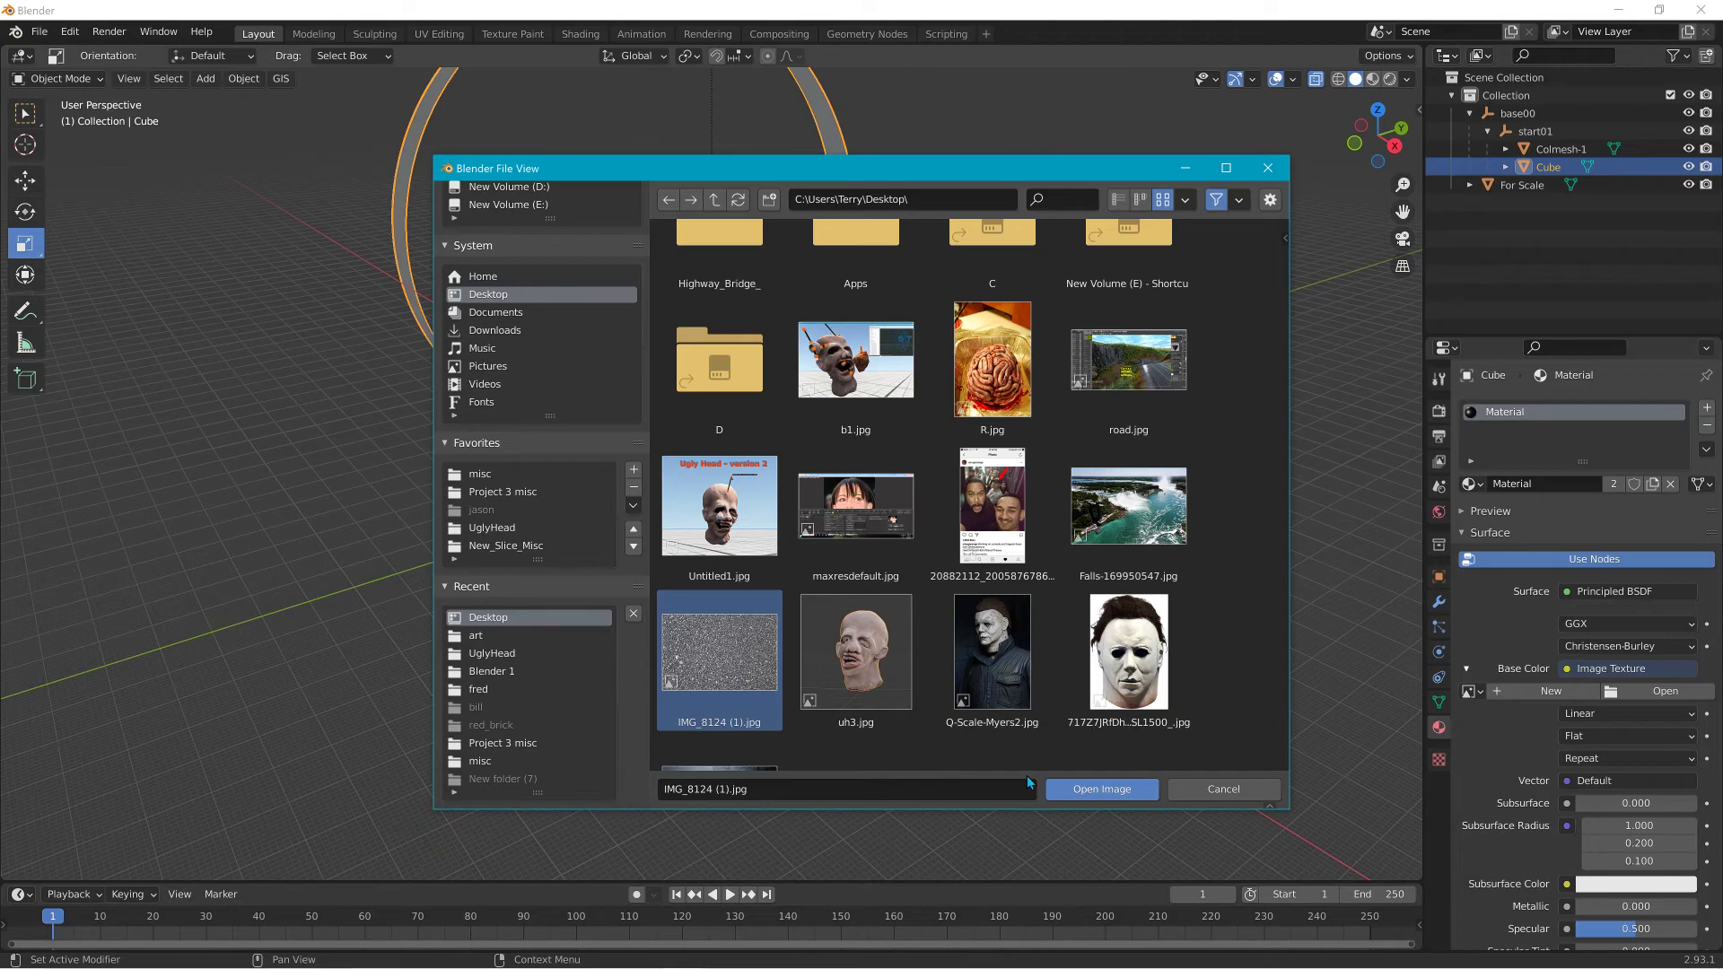
left_click(1096, 789)
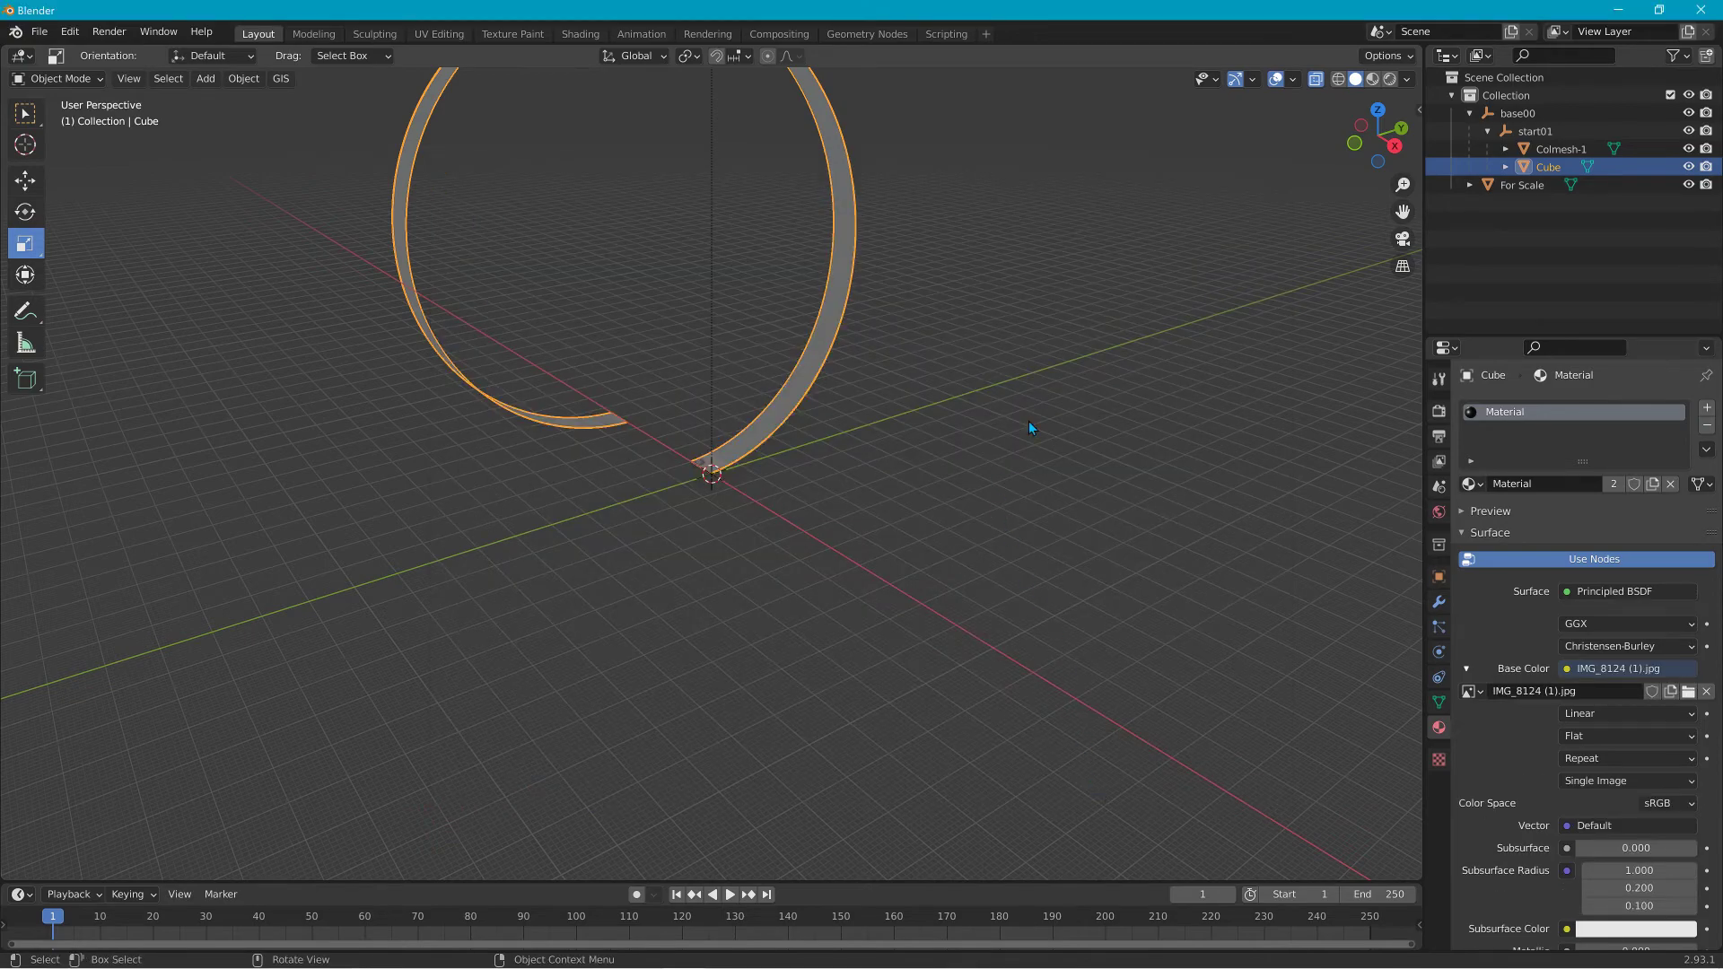
Show the loop in Material Preview shading and examine its texture up close.
left_click(1374, 78)
scroll(831, 245, "up", 5)
mouse_move(831, 245)
middle_mouse_down()
mouse_move(768, 240)
mouse_move(808, 314)
mouse_move(987, 269)
mouse_move(827, 251)
mouse_move(863, 238)
mouse_move(724, 256)
mouse_move(804, 284)
mouse_move(798, 235)
middle_mouse_up()
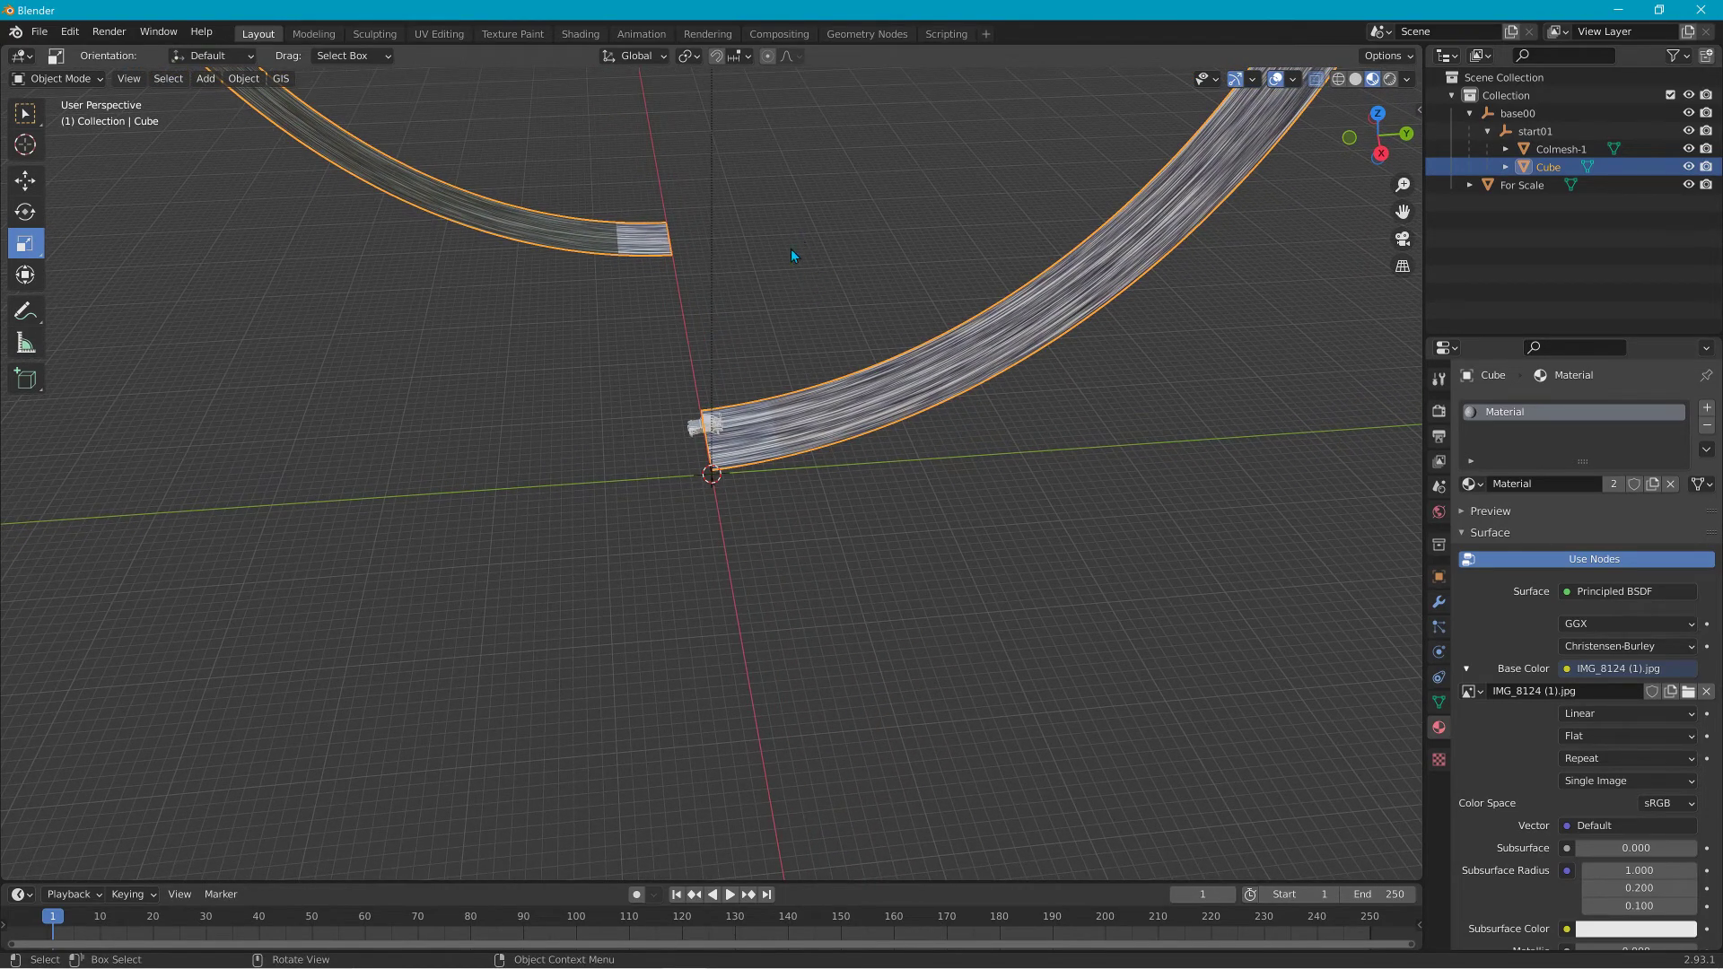
Switch to the UV Editing workspace with the Cube loop's mesh in view for editing.
left_click(440, 34)
scroll(445, 386, "down", 4)
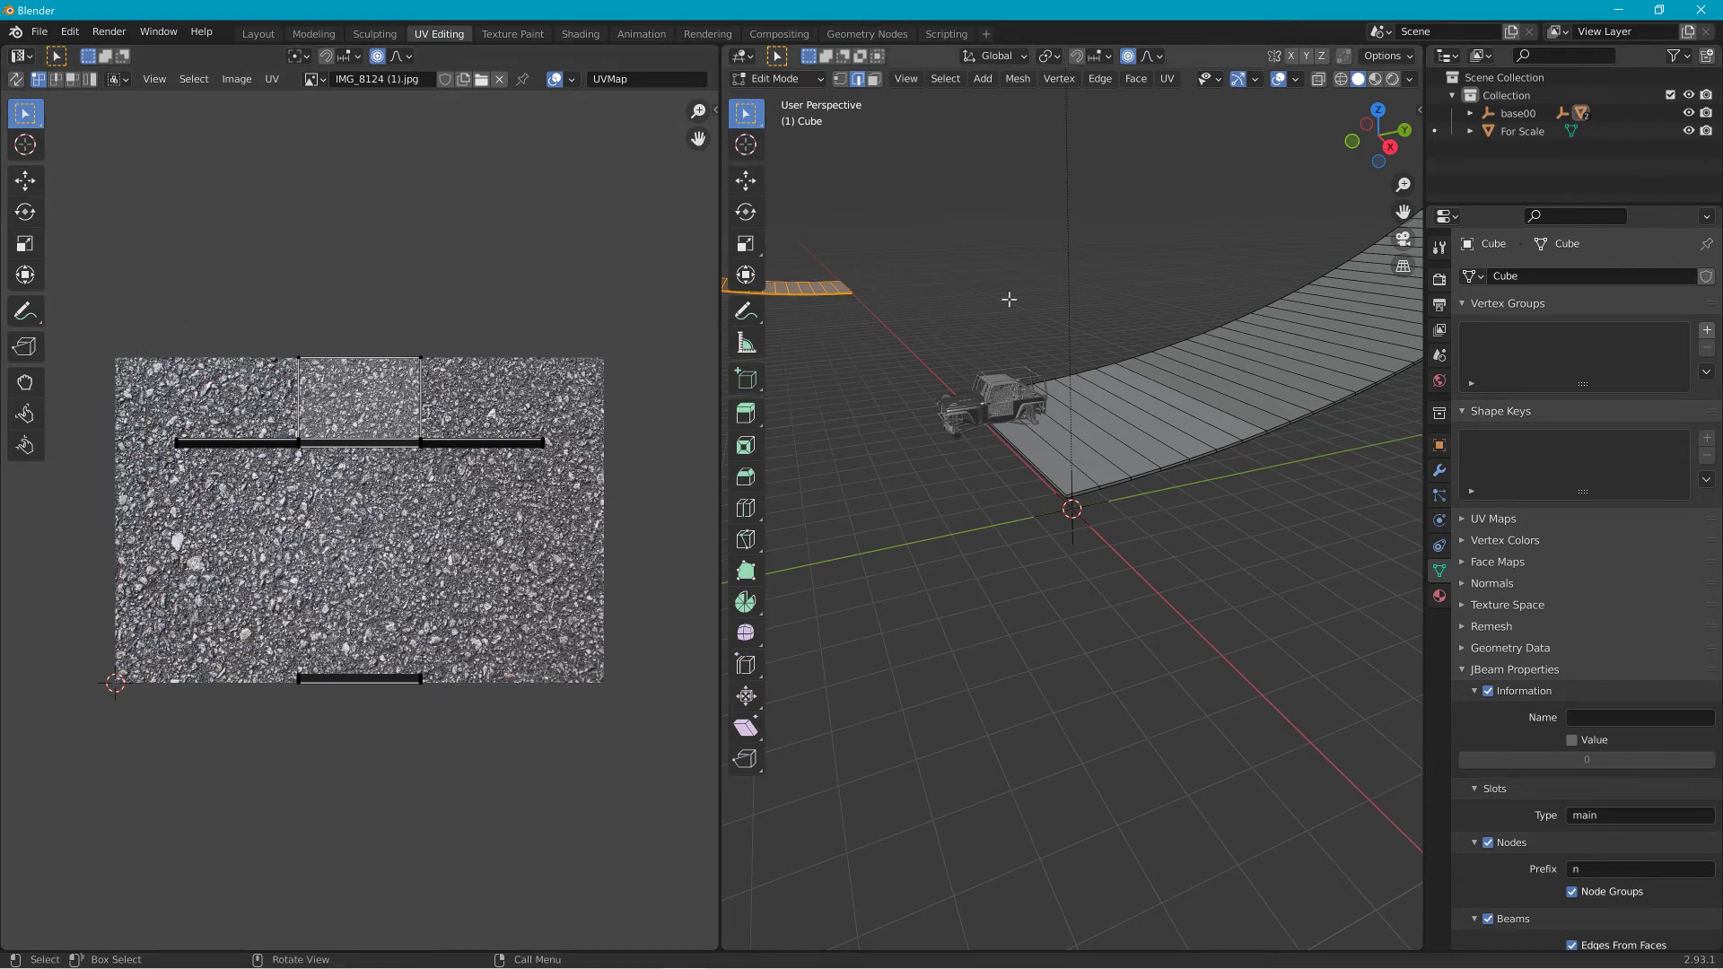
scroll(1021, 298, "down", 1)
scroll(1022, 298, "down", 1)
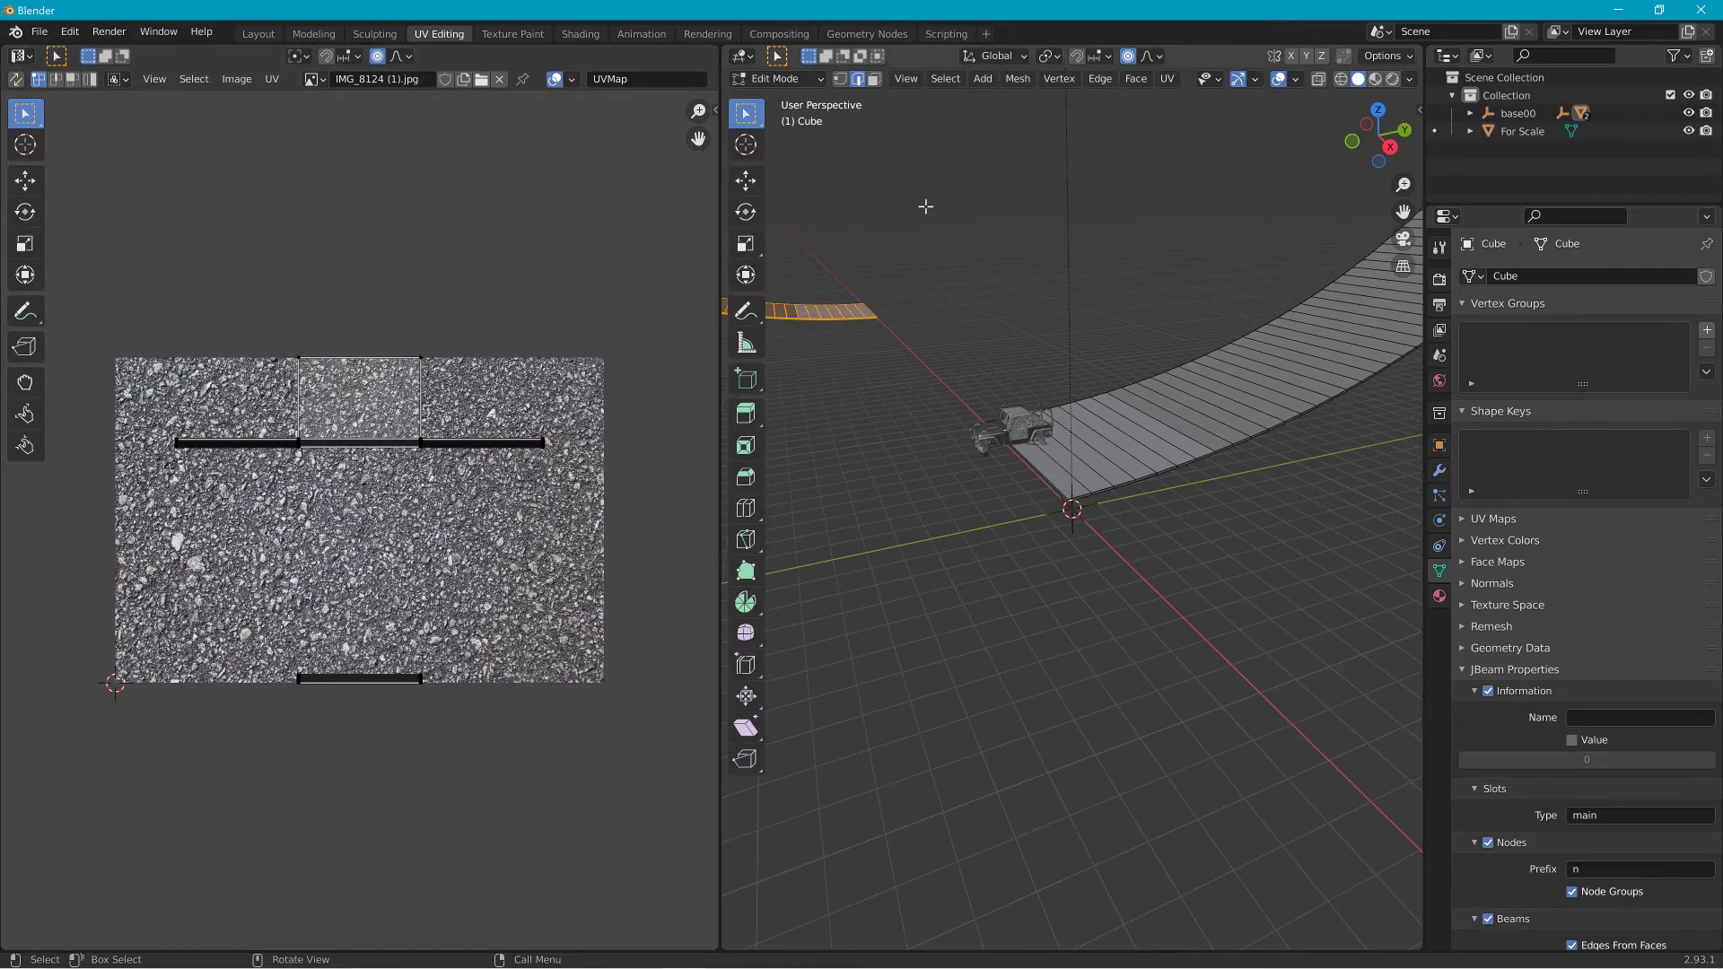
Turn on X-ray display, return to the Layout workspace and open the Cube loop's mesh in Edit Mode.
scroll(930, 210, "down", 9)
scroll(932, 212, "down", 3)
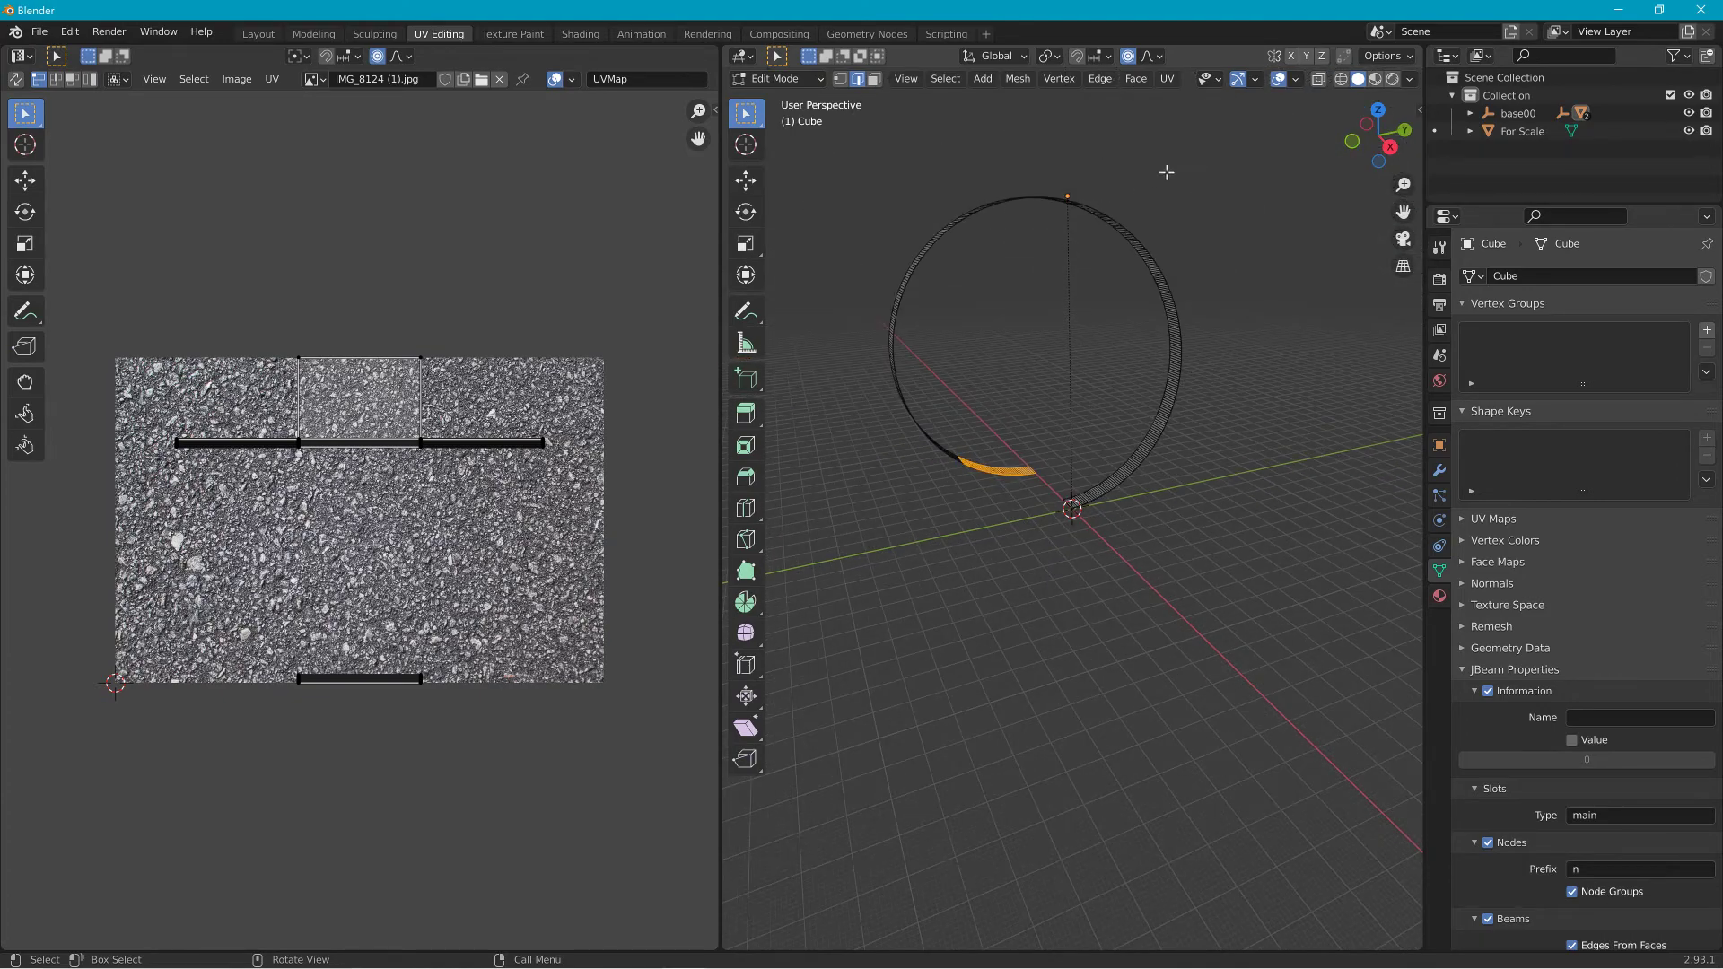
left_click(1317, 83)
left_click(258, 34)
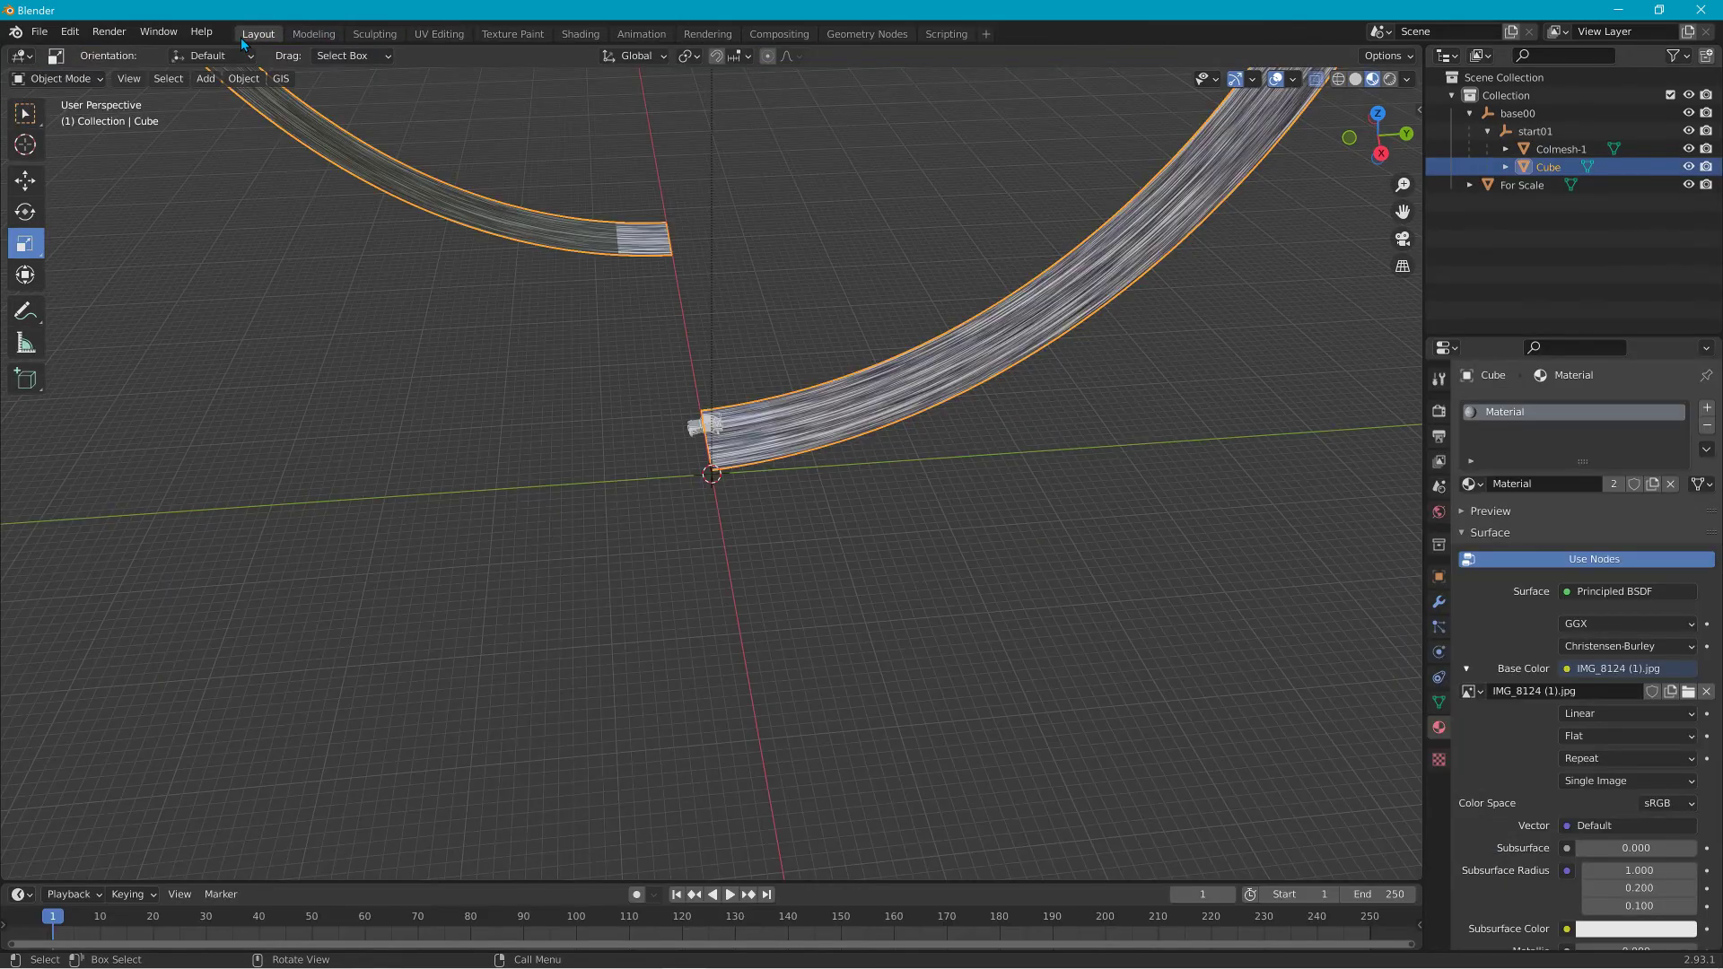
scroll(616, 129, "down", 5)
middle_click_drag(666, 135, 219, 110)
left_click(60, 79)
left_click(48, 118)
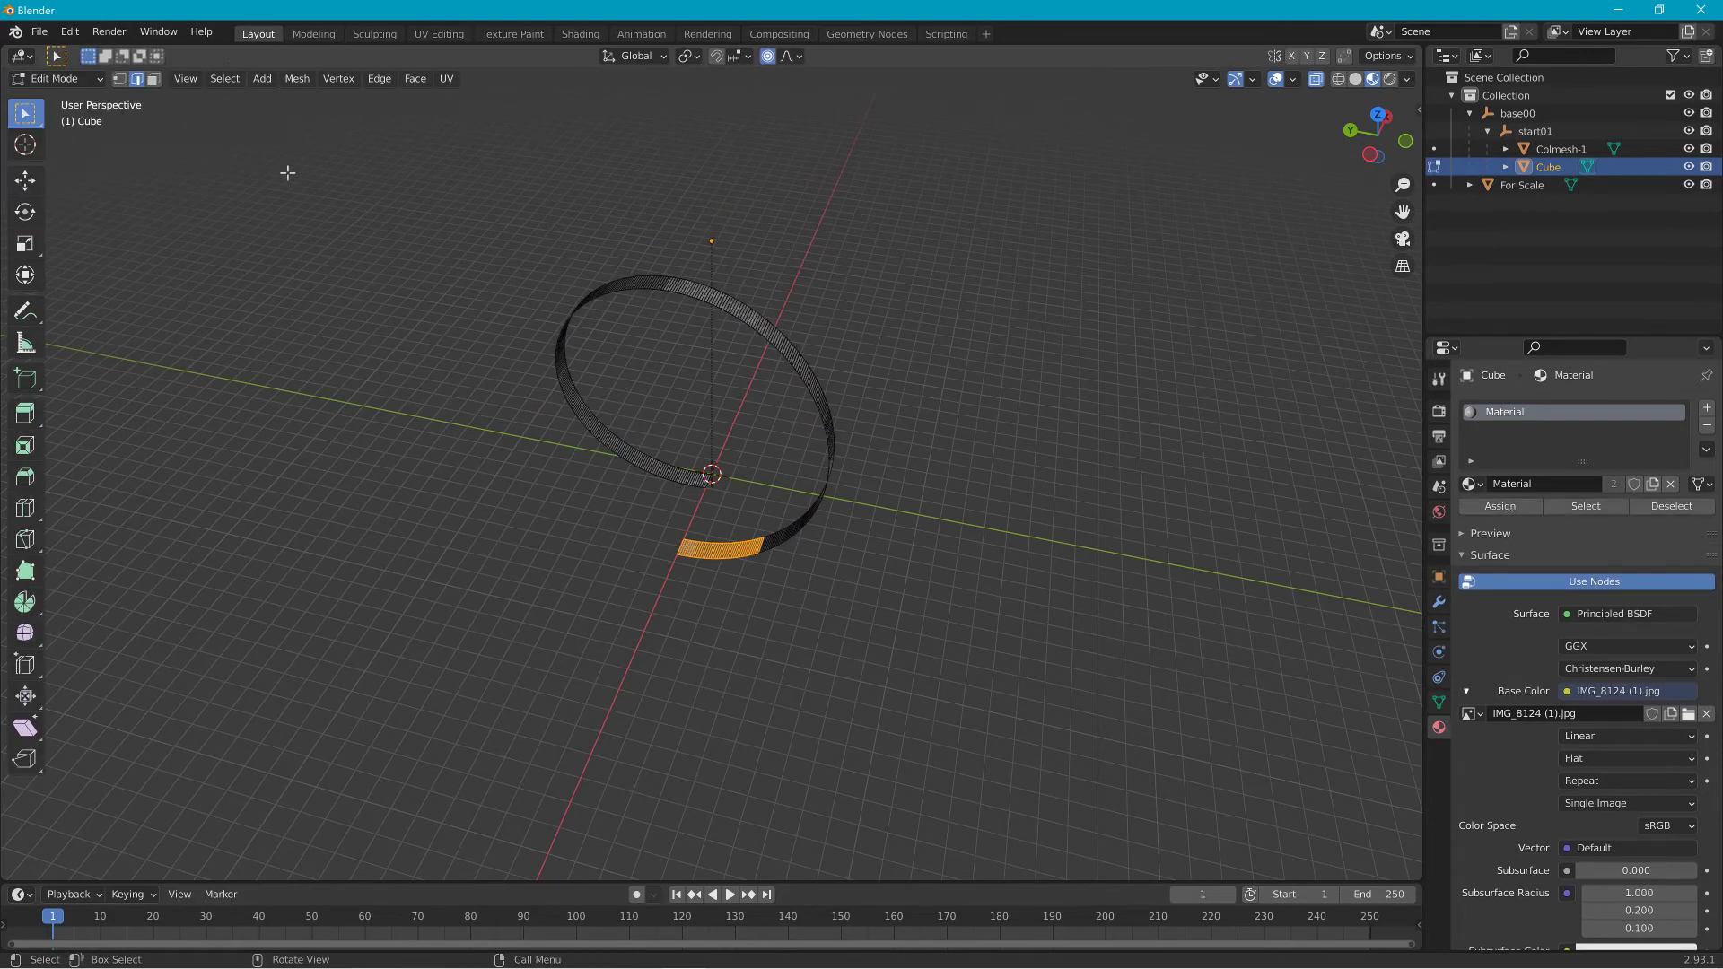
Box-select the Cube's entire loop mesh and try to unwrap its UVs with the standard Unwrap.
middle_click_drag(284, 169, 612, 158)
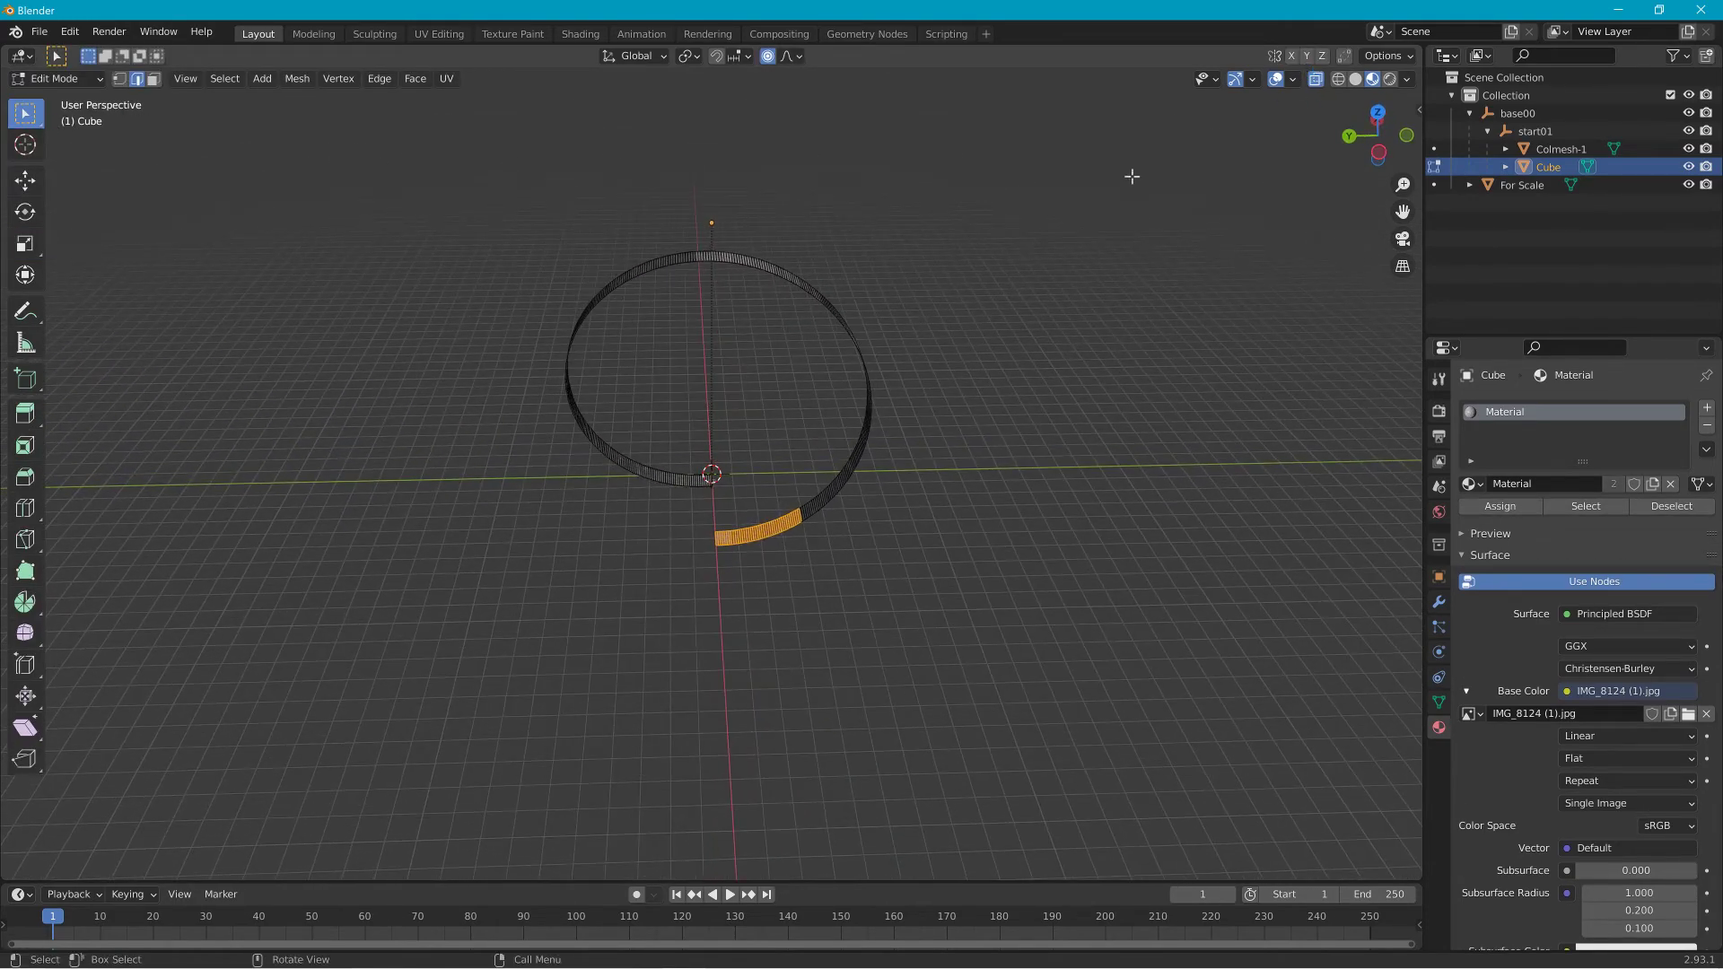
key("b")
left_click_drag(413, 189, 958, 619)
middle_click_drag(458, 203, 834, 198)
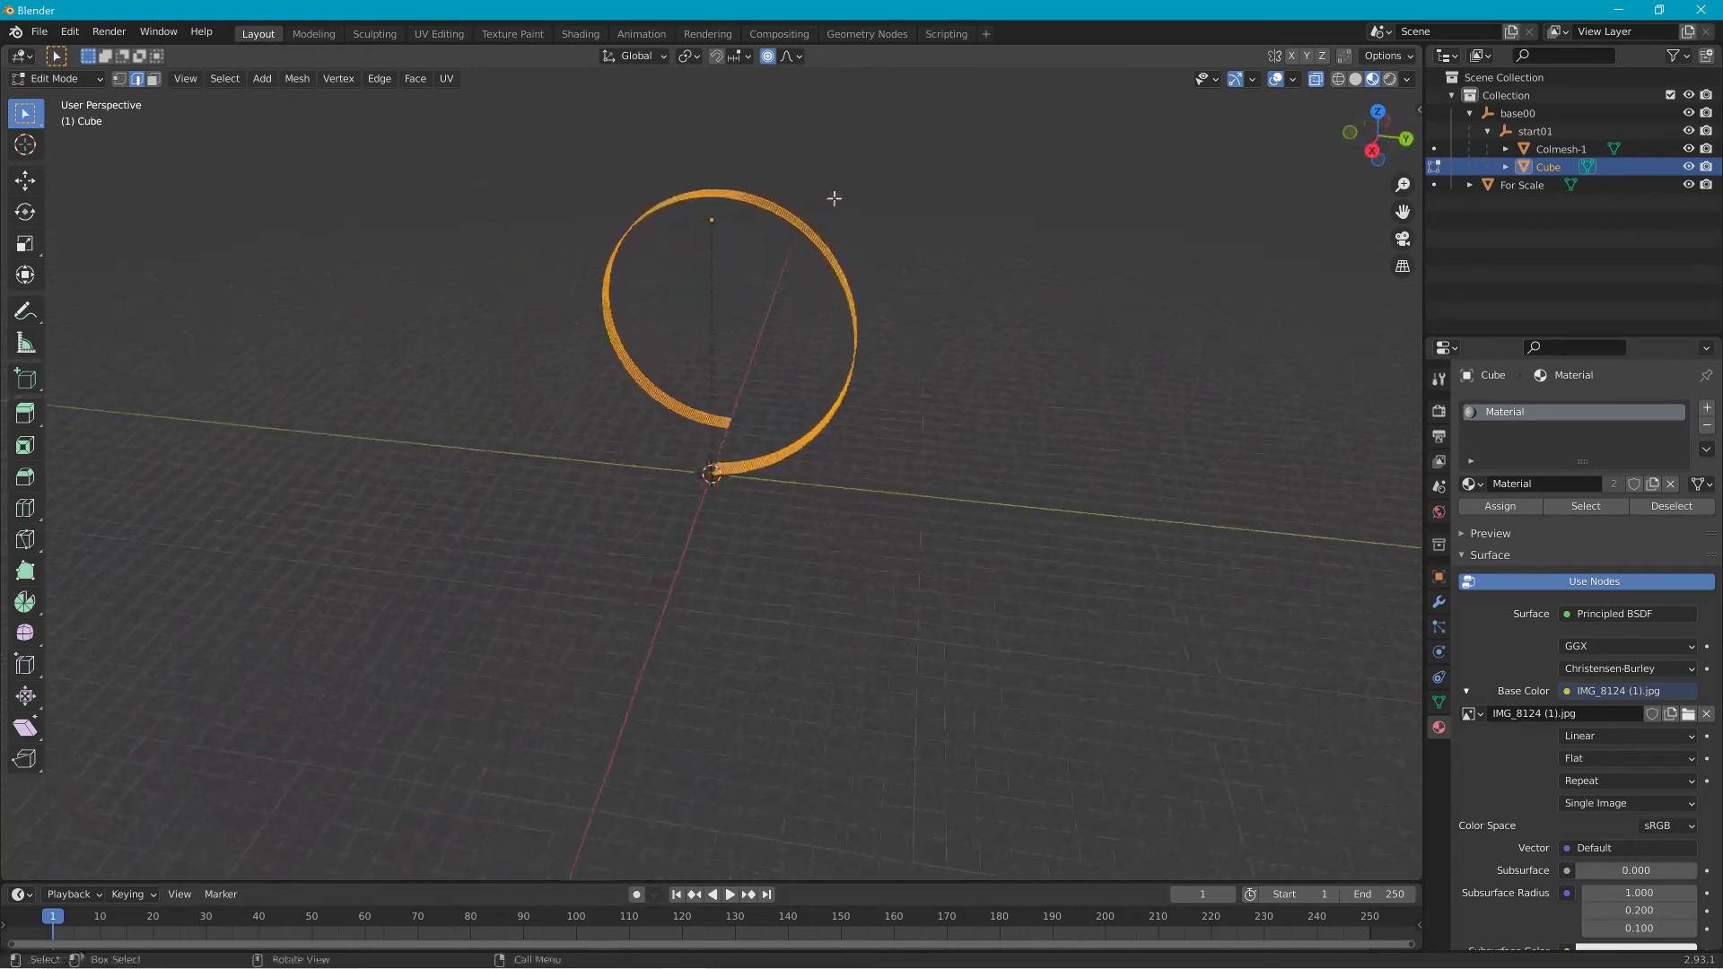
left_click(440, 80)
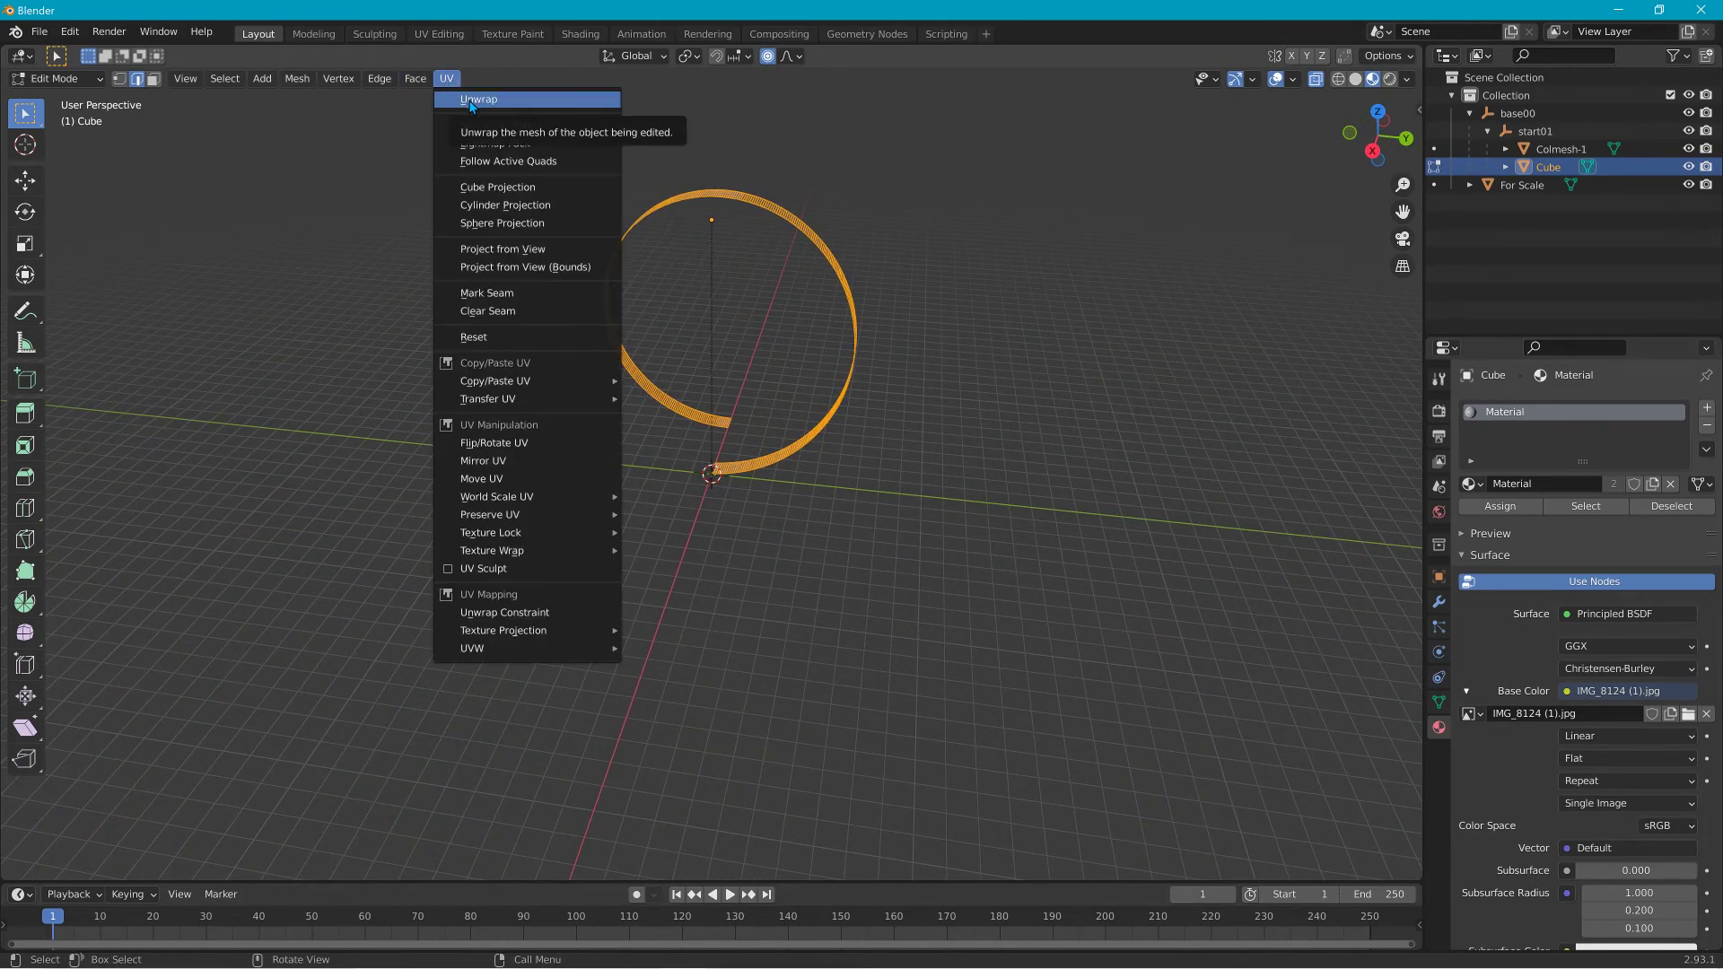
left_click(473, 101)
scroll(454, 278, "up", 5)
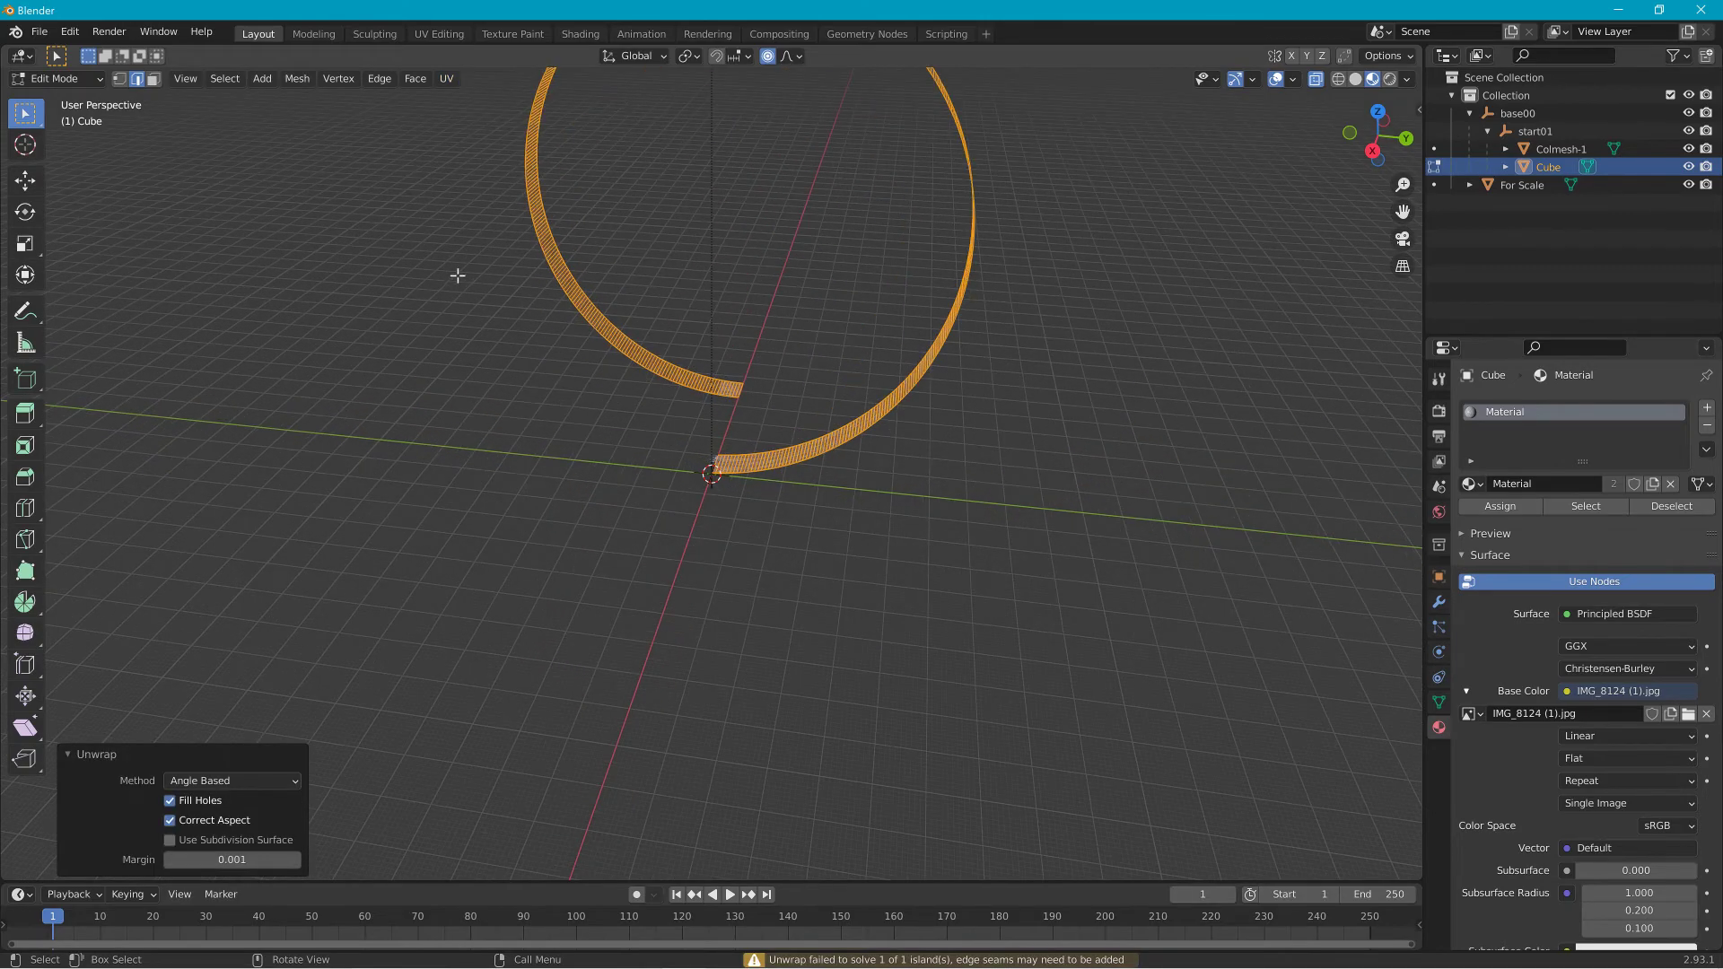
middle_click_drag(461, 242, 865, 217)
Show the loop in the UV Editing workspace and select its complete UV layout.
left_click(436, 35)
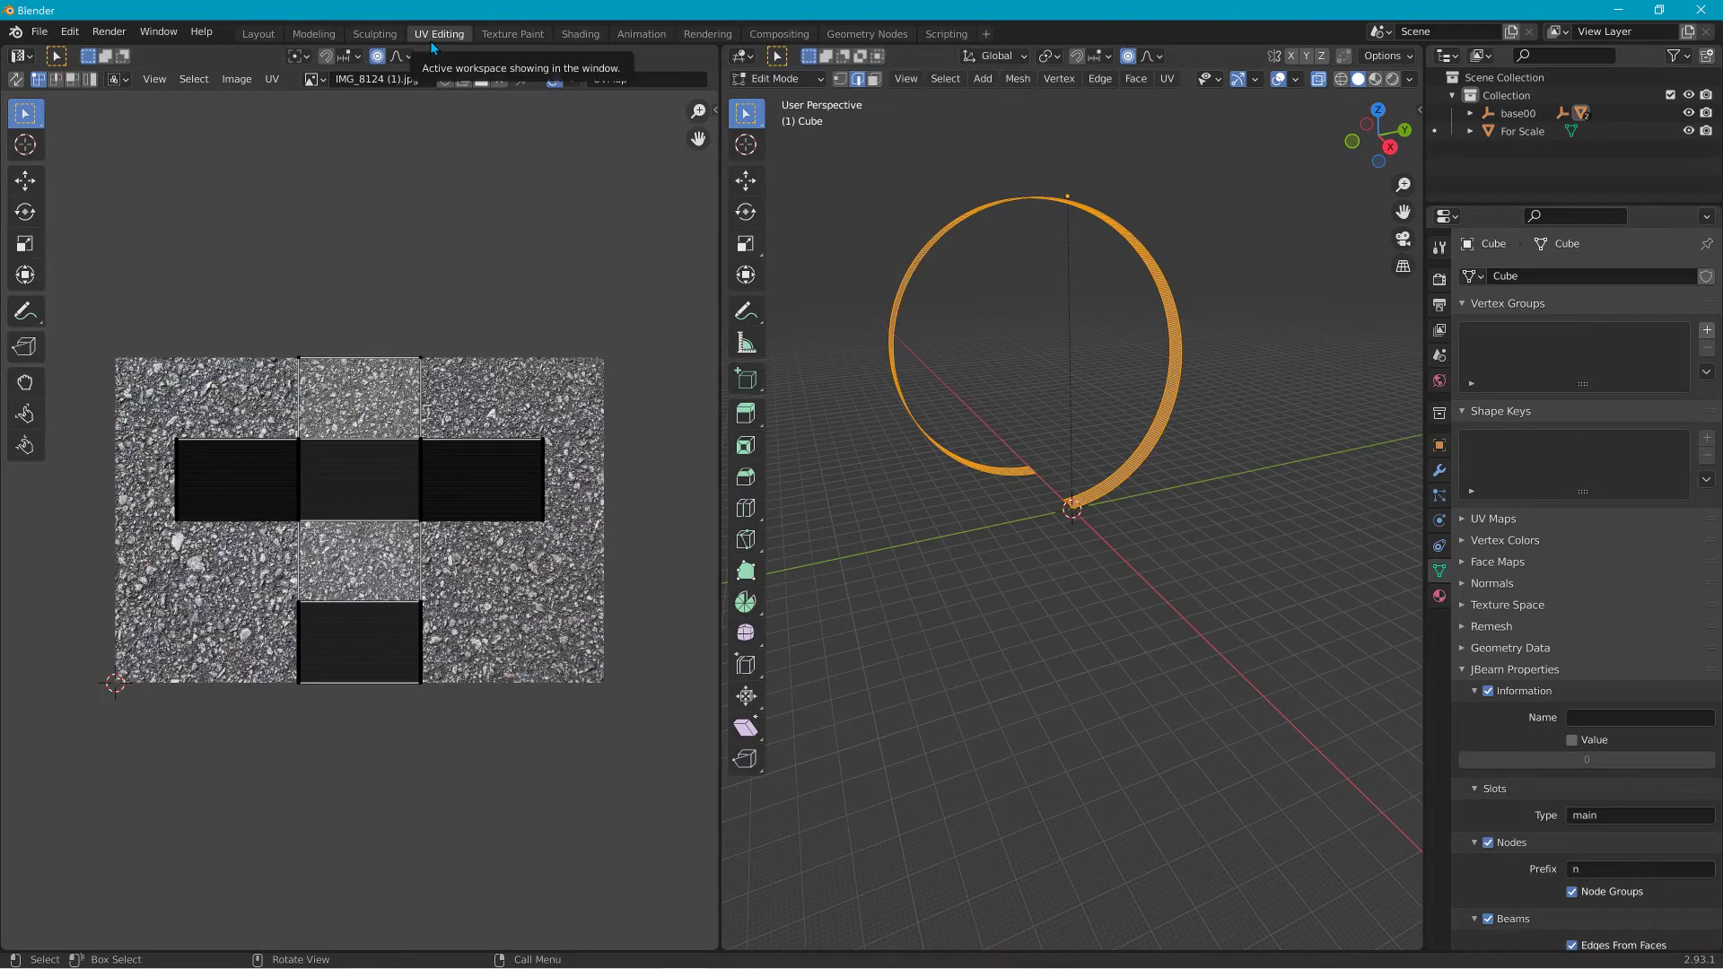
left_click_drag(137, 336, 618, 755)
scroll(1064, 414, "up", 3)
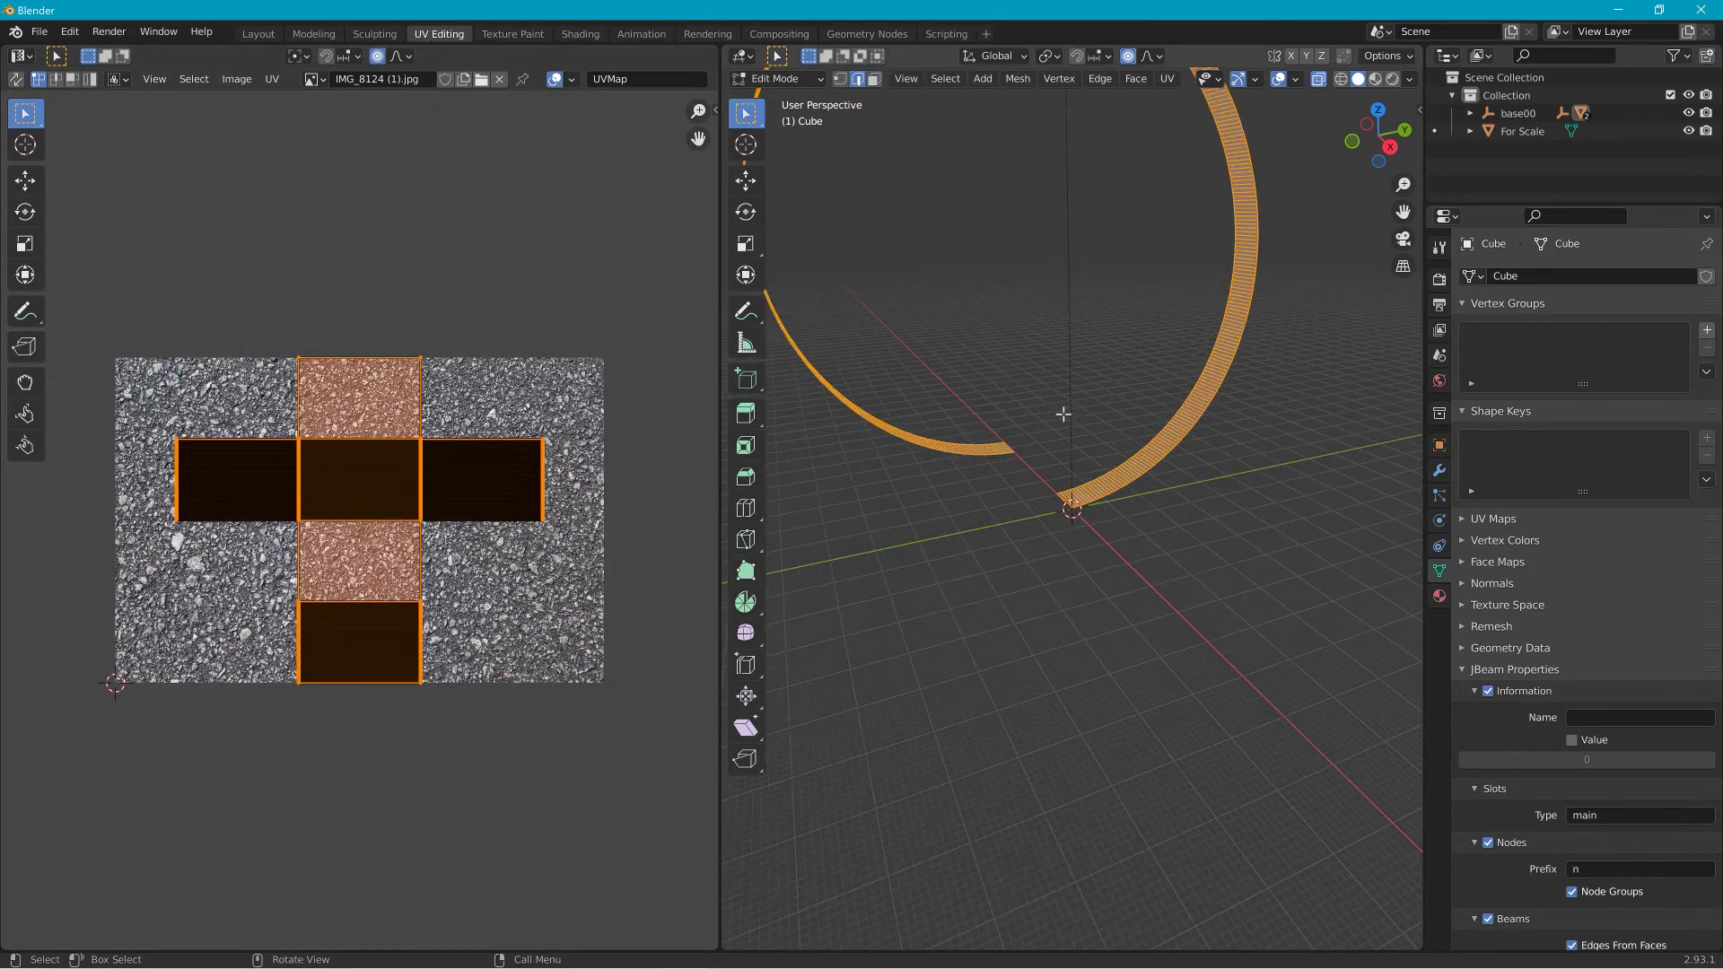
Switch the 3D view to Material Preview shading and examine the road texture around the loop's start.
left_click(1375, 79)
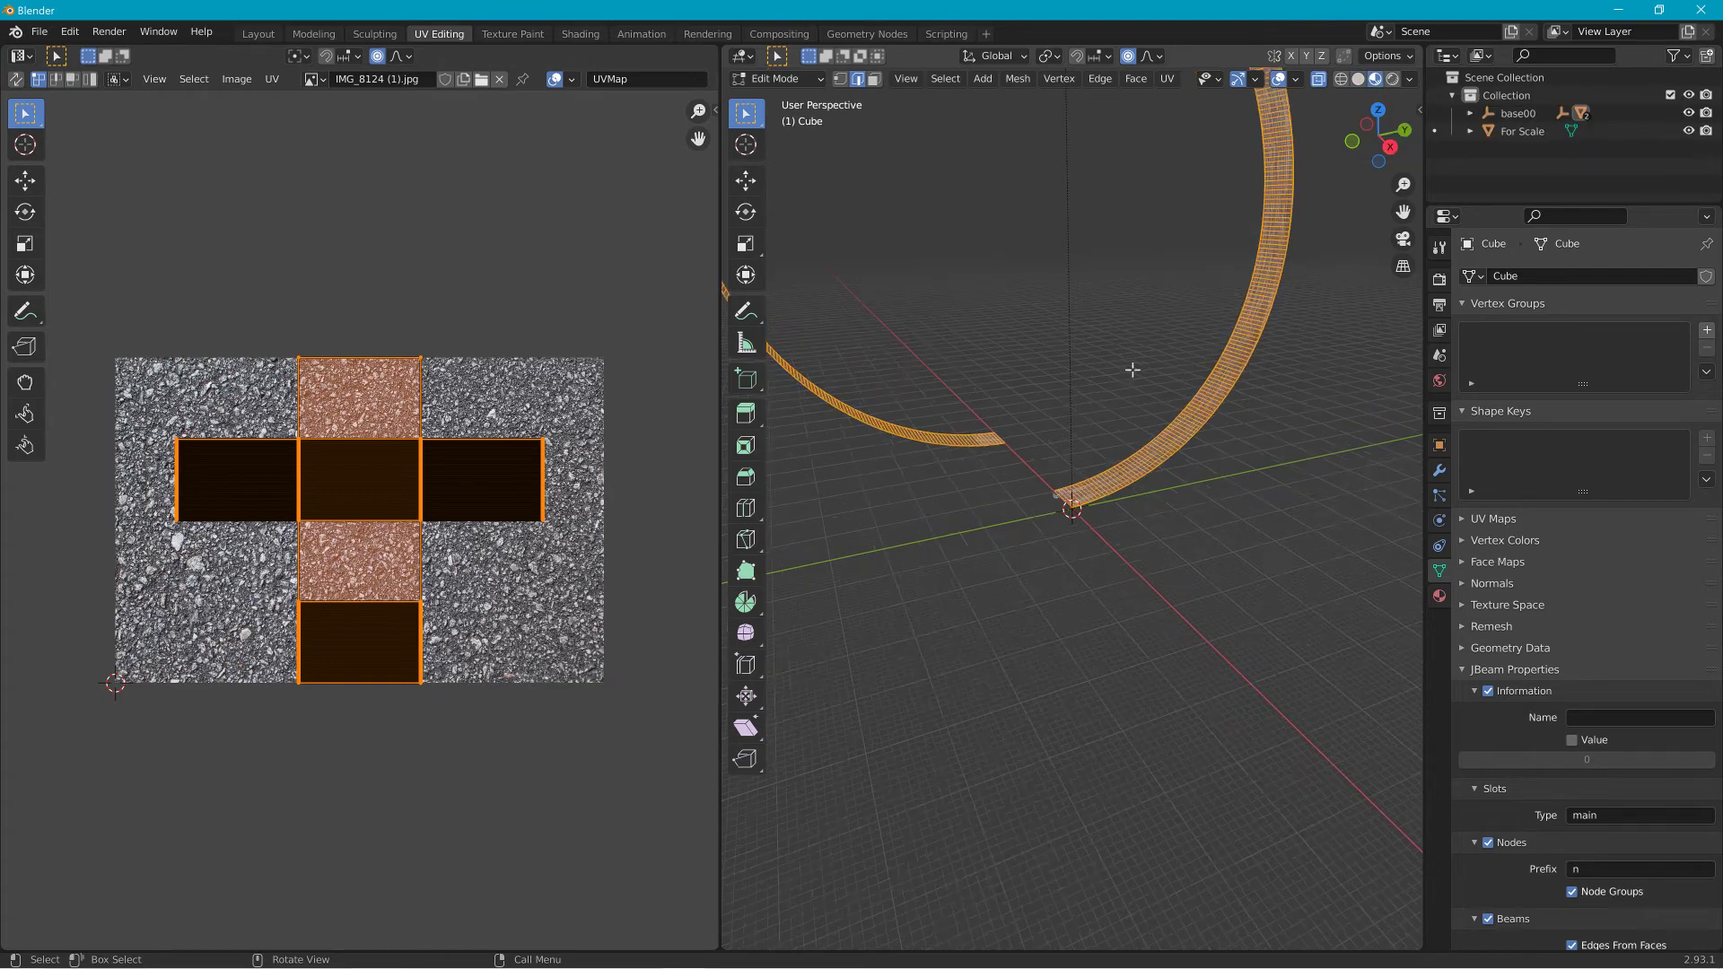
scroll(1134, 355, "up", 1)
middle_click_drag(1104, 352, 1204, 340)
scroll(1176, 338, "up", 1)
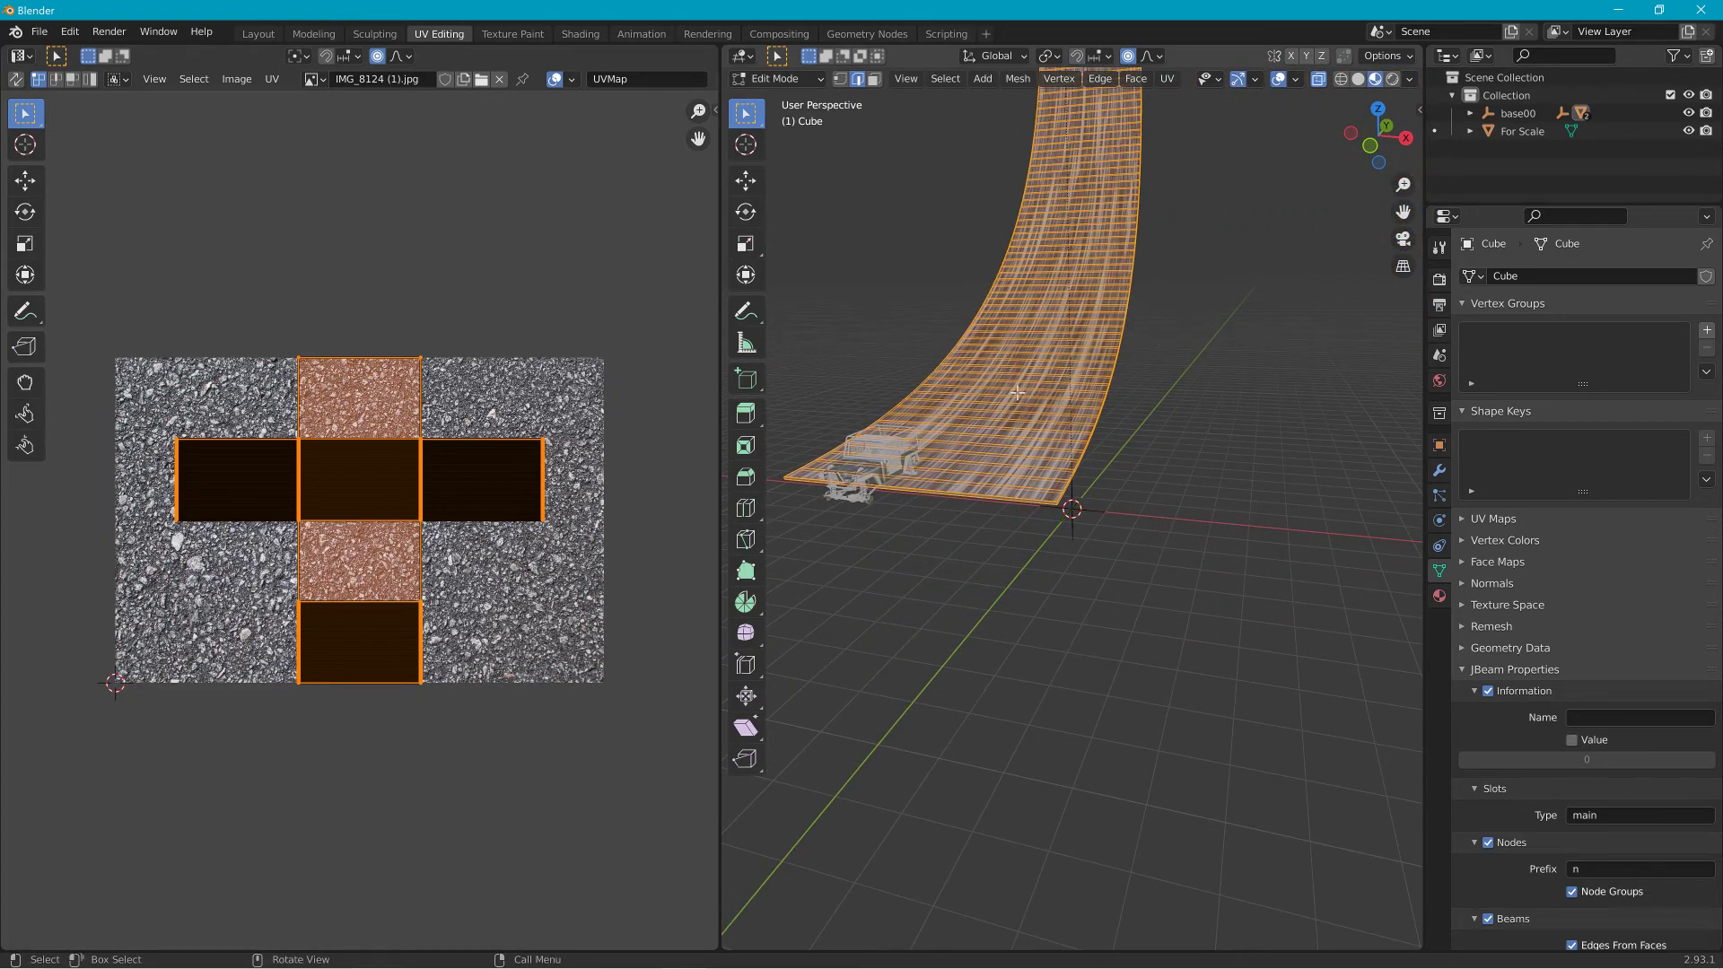
middle_click_drag(1018, 393, 943, 395)
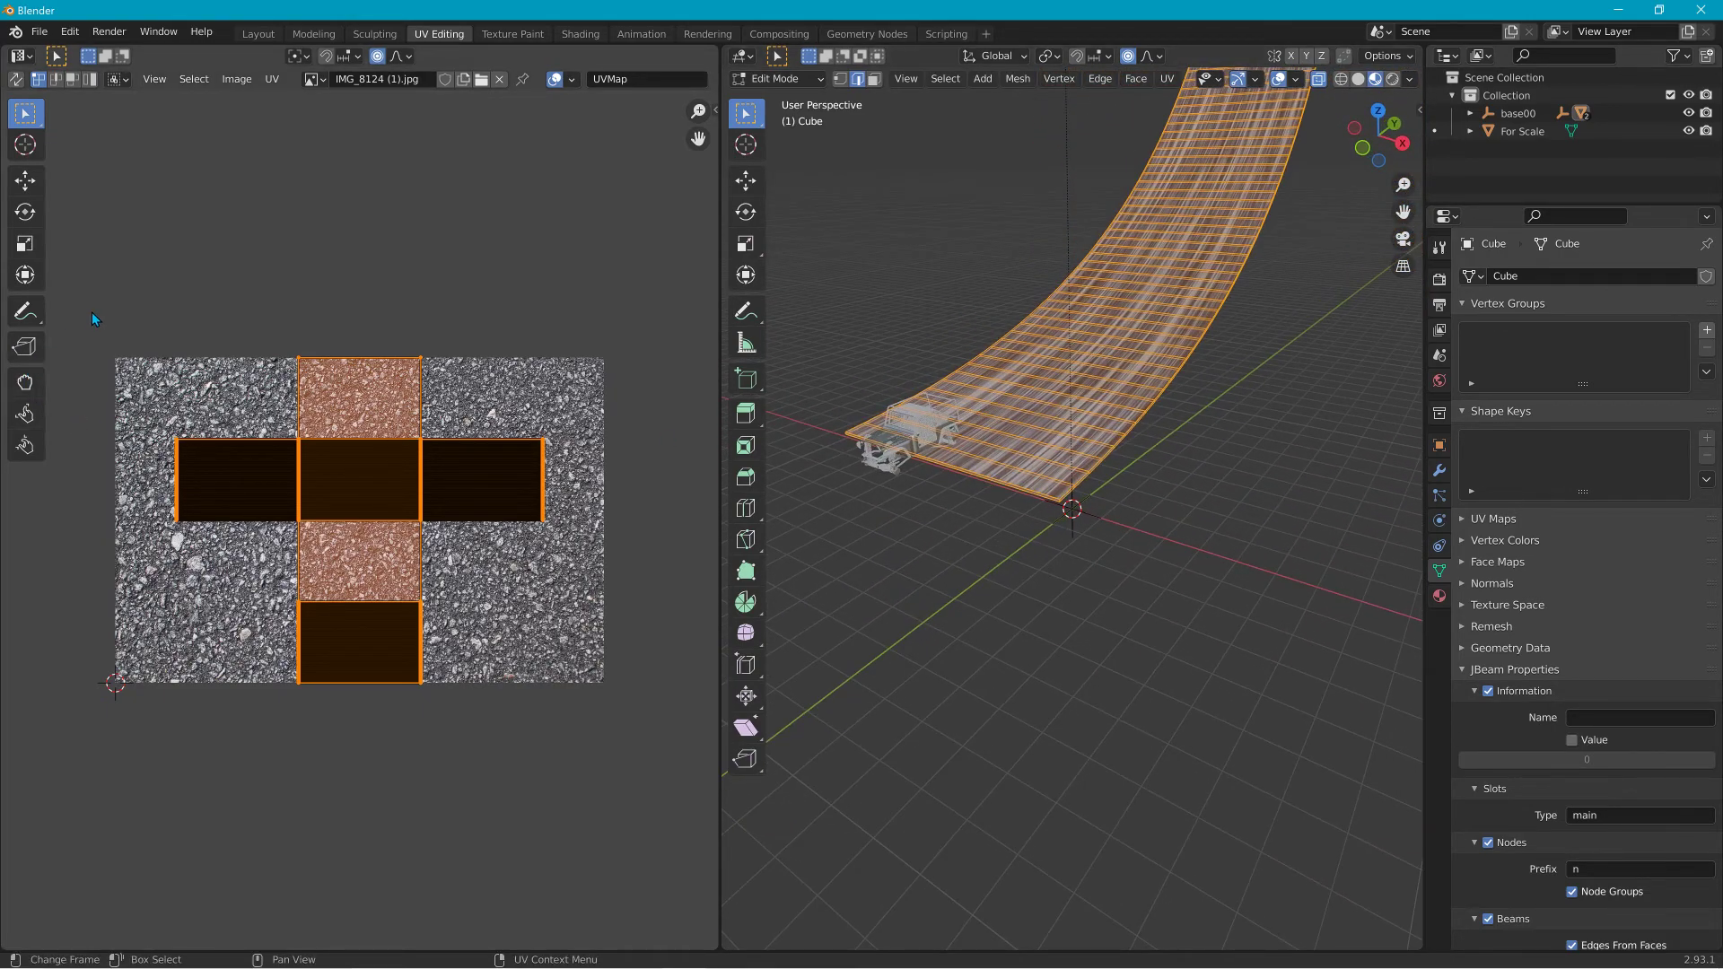
Select the entire UV layout and rotate it 90 degrees over the asphalt image.
mouse_move(92, 310)
left_mouse_down()
mouse_move(379, 602)
mouse_move(632, 735)
left_mouse_up()
key("r")
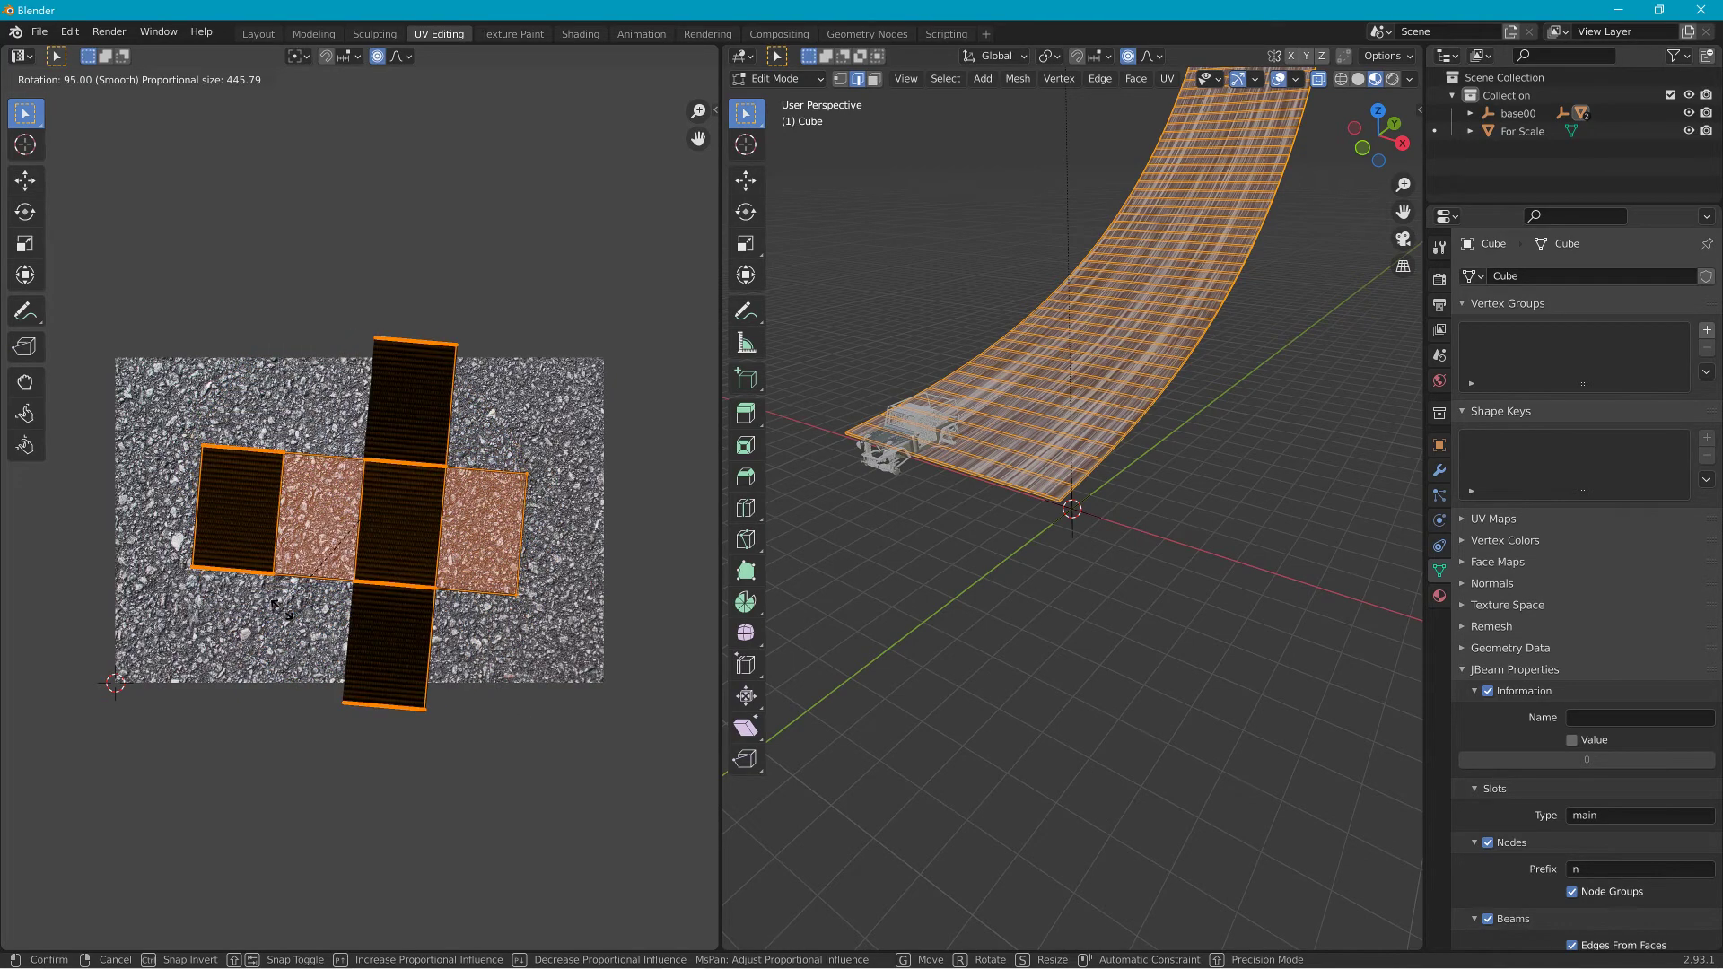
left_click(286, 619)
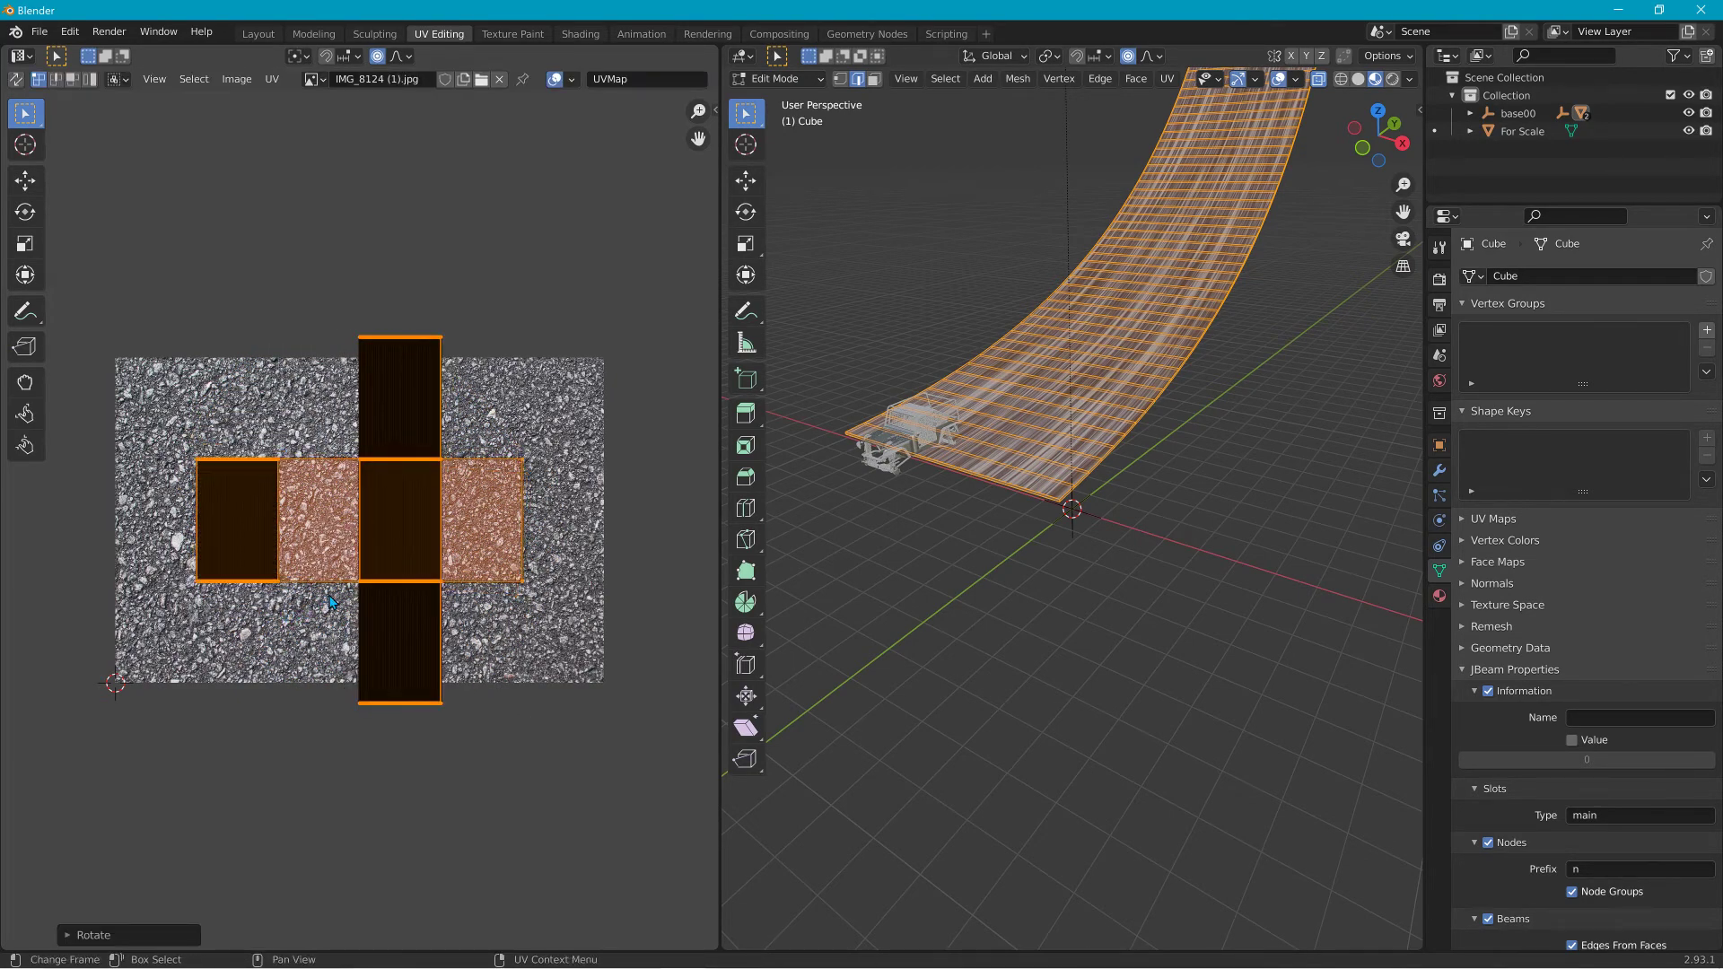
key("r")
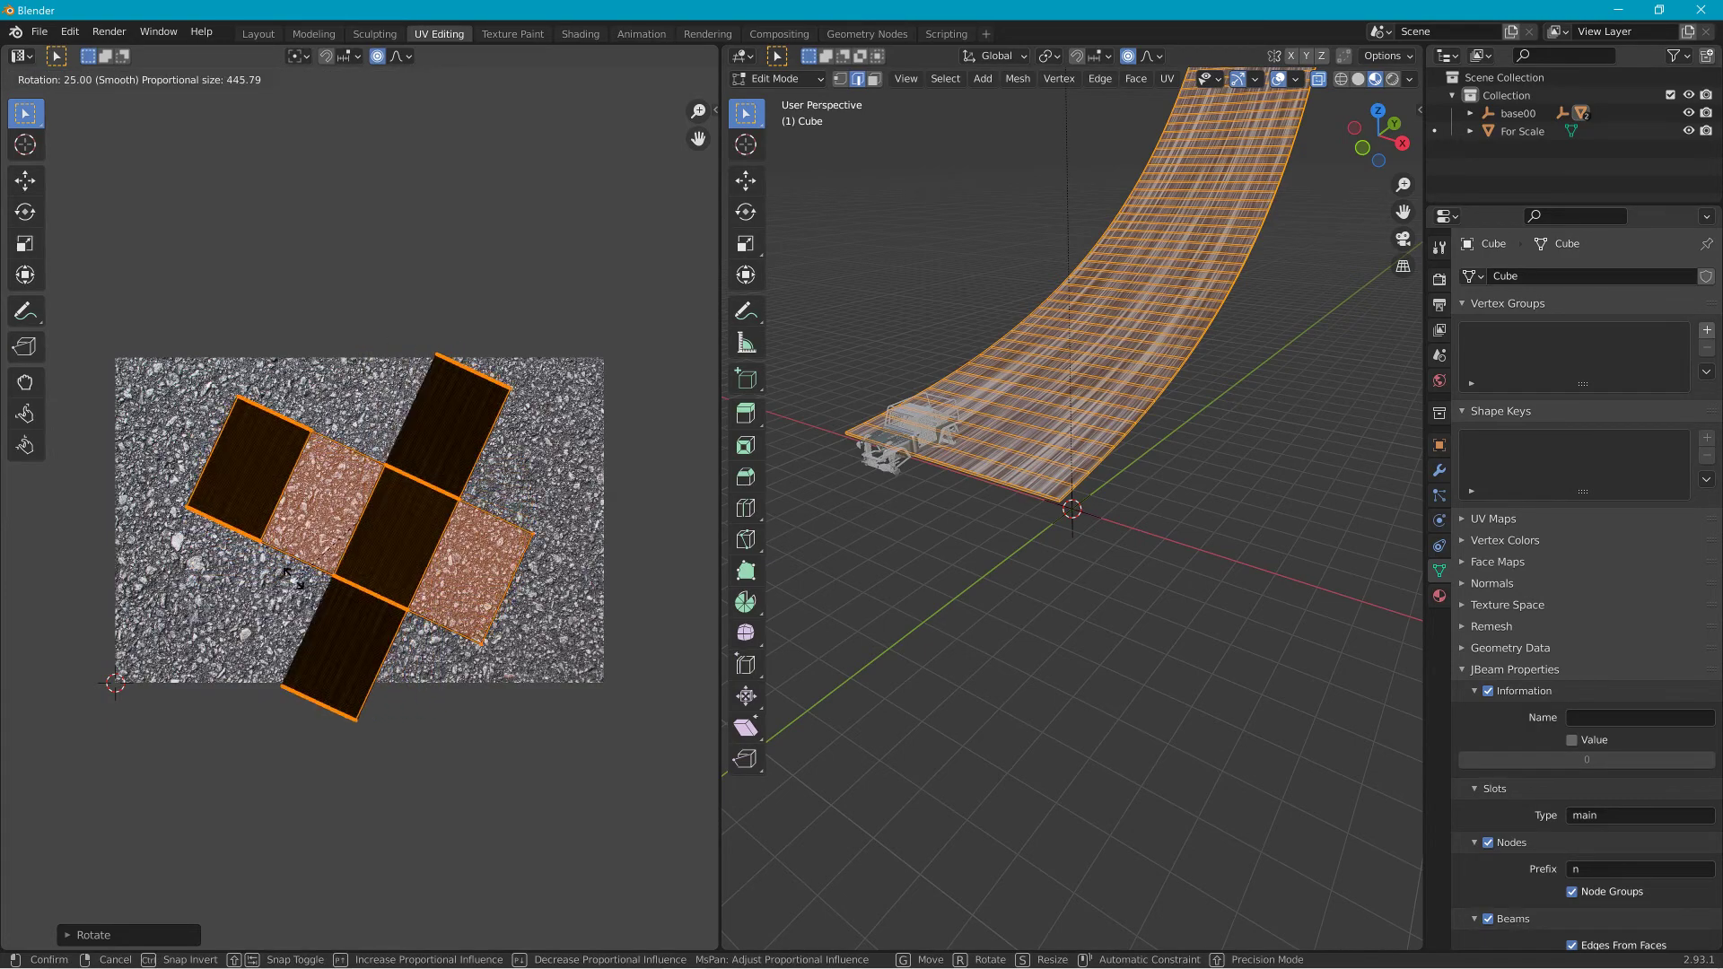
left_click(323, 510)
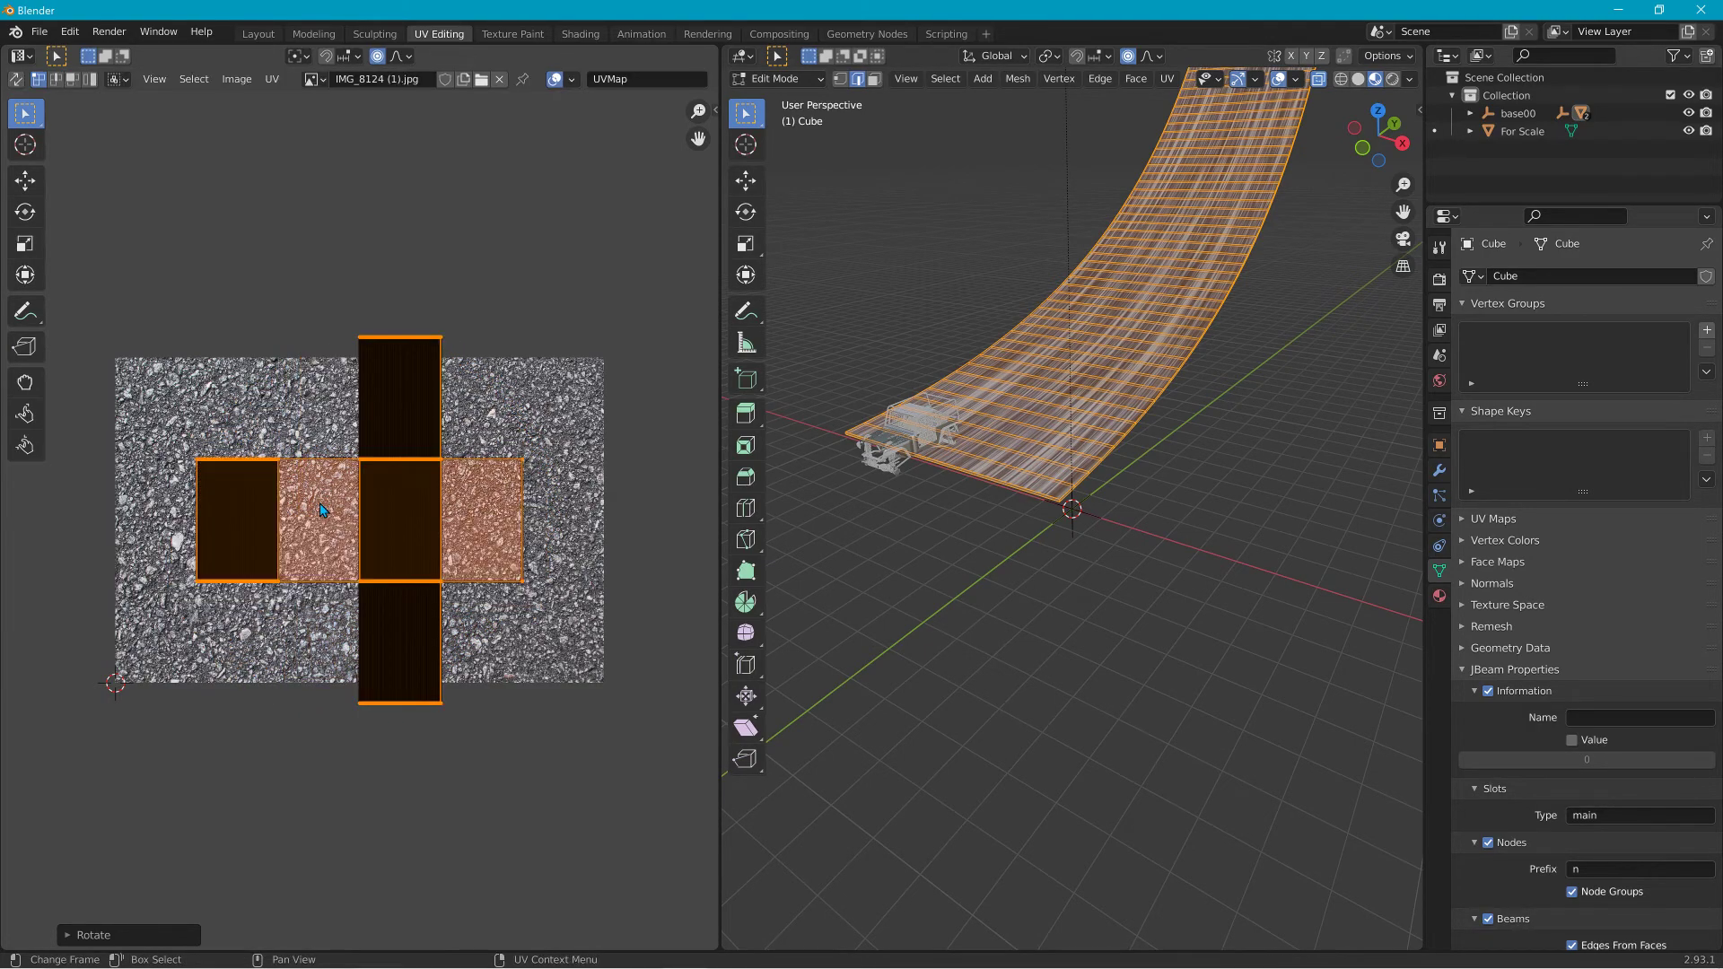
Scale the whole UV layout up to about 3.28 times its size and check the road texture.
key("s")
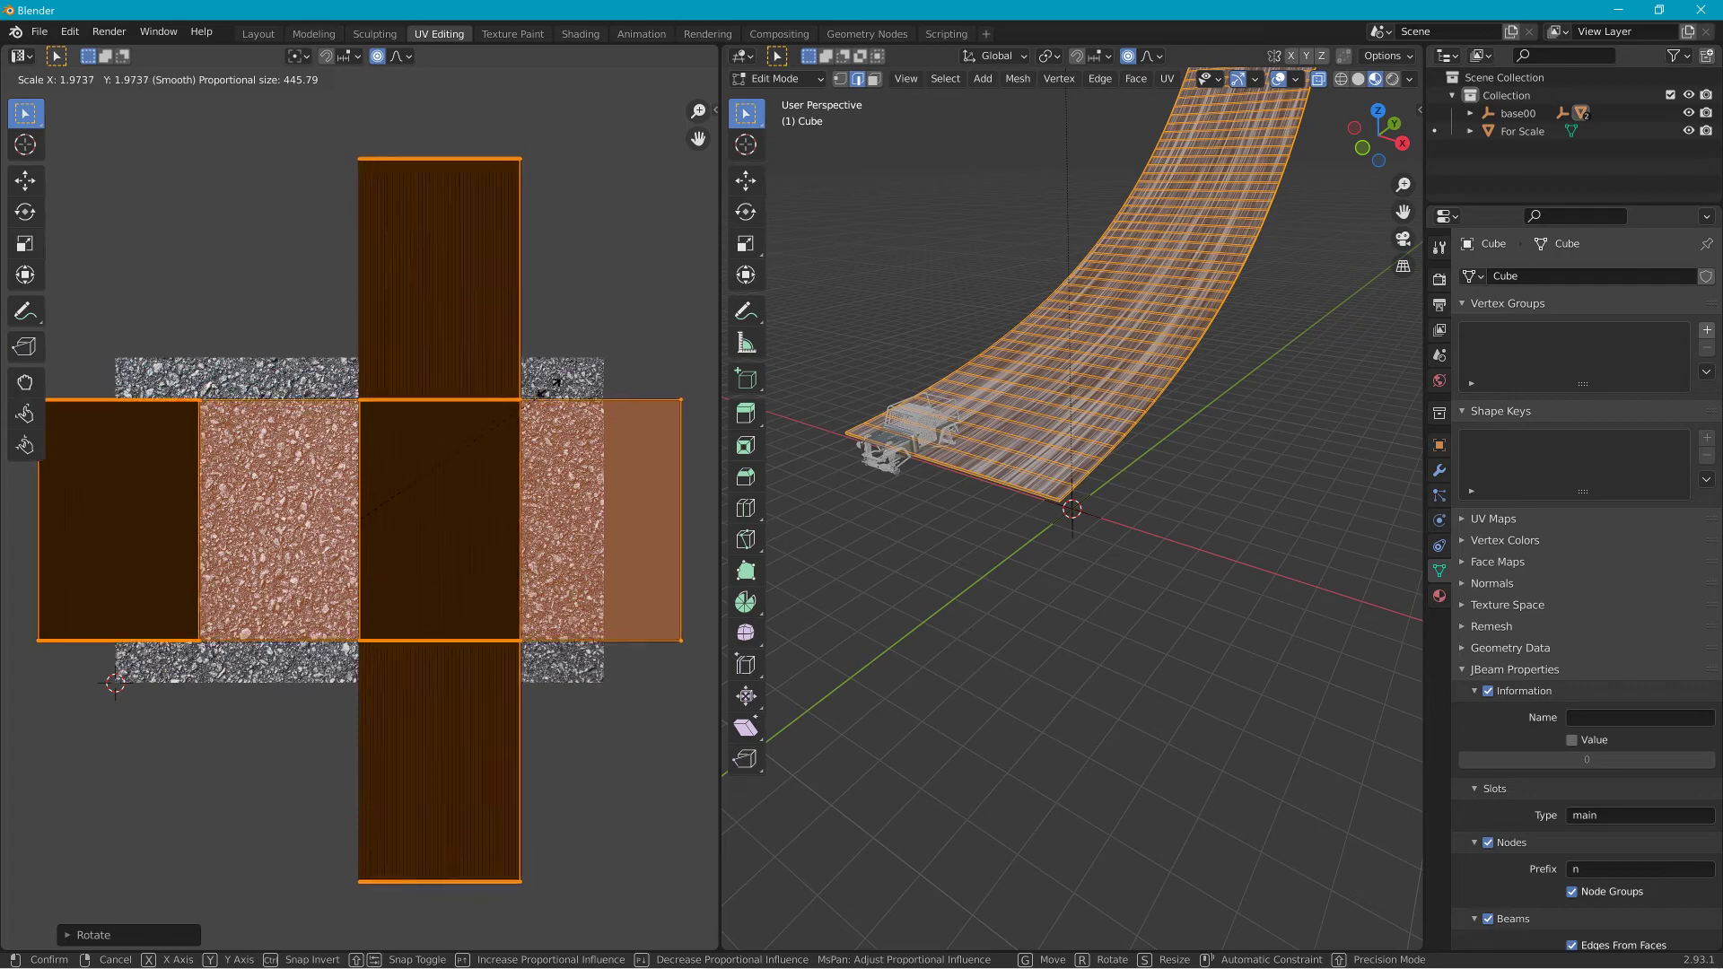
left_click(623, 244)
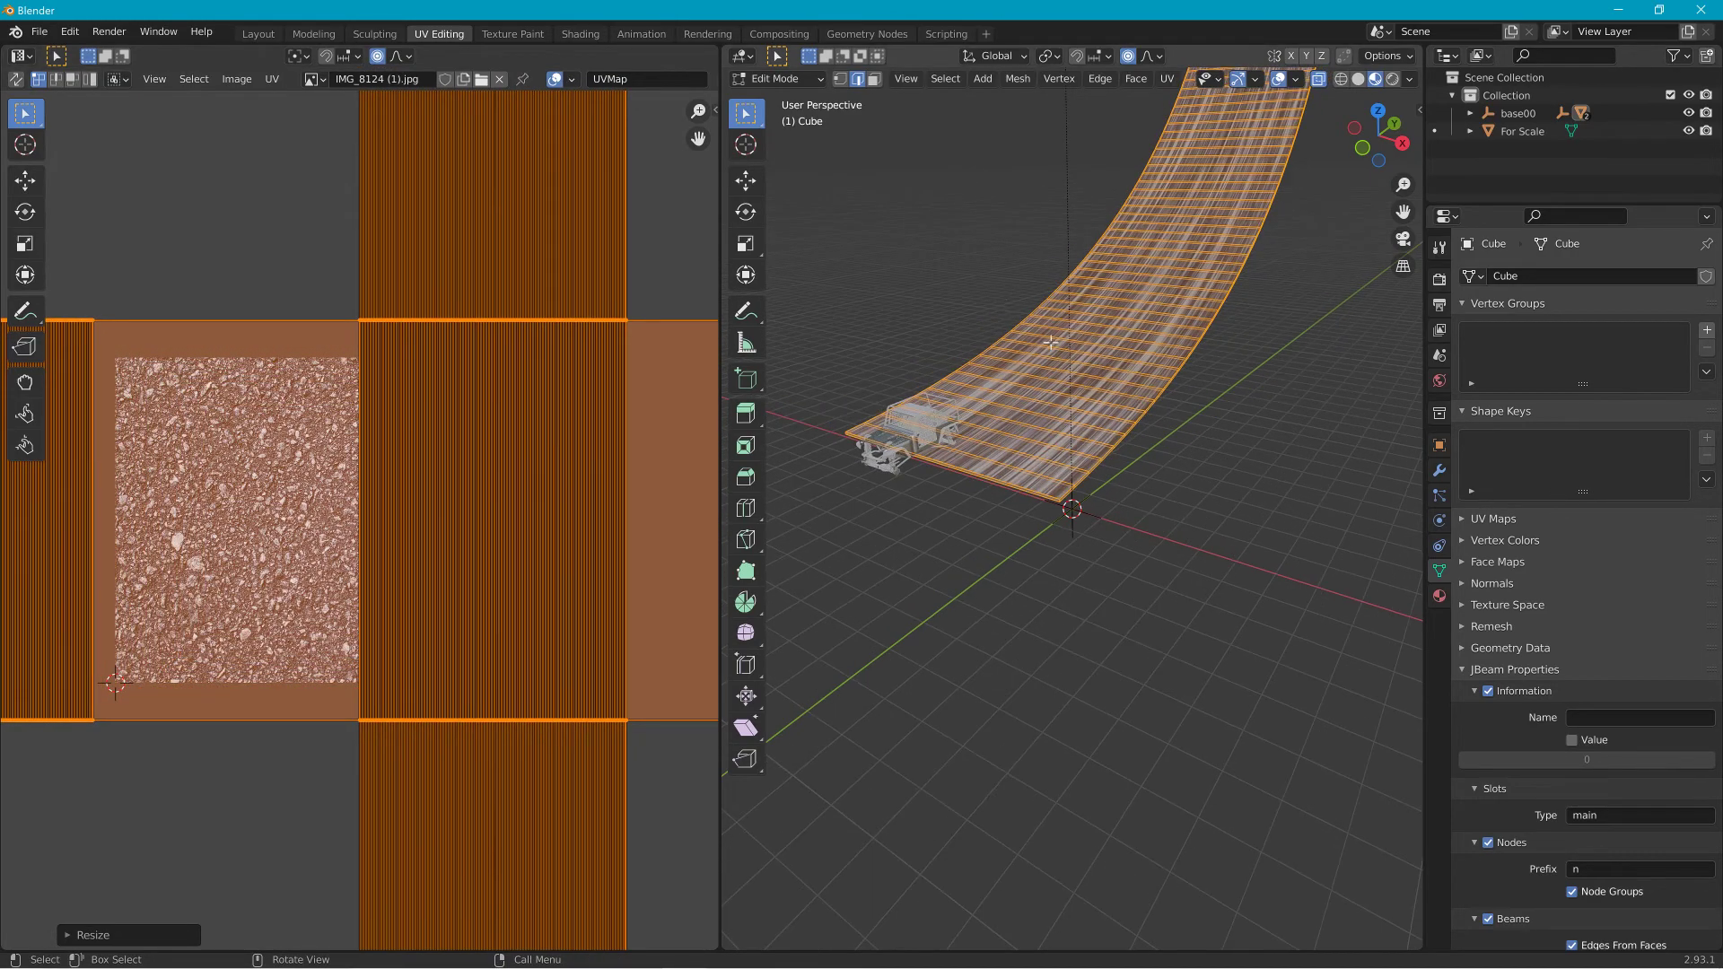
middle_click_drag(1037, 359, 1055, 359)
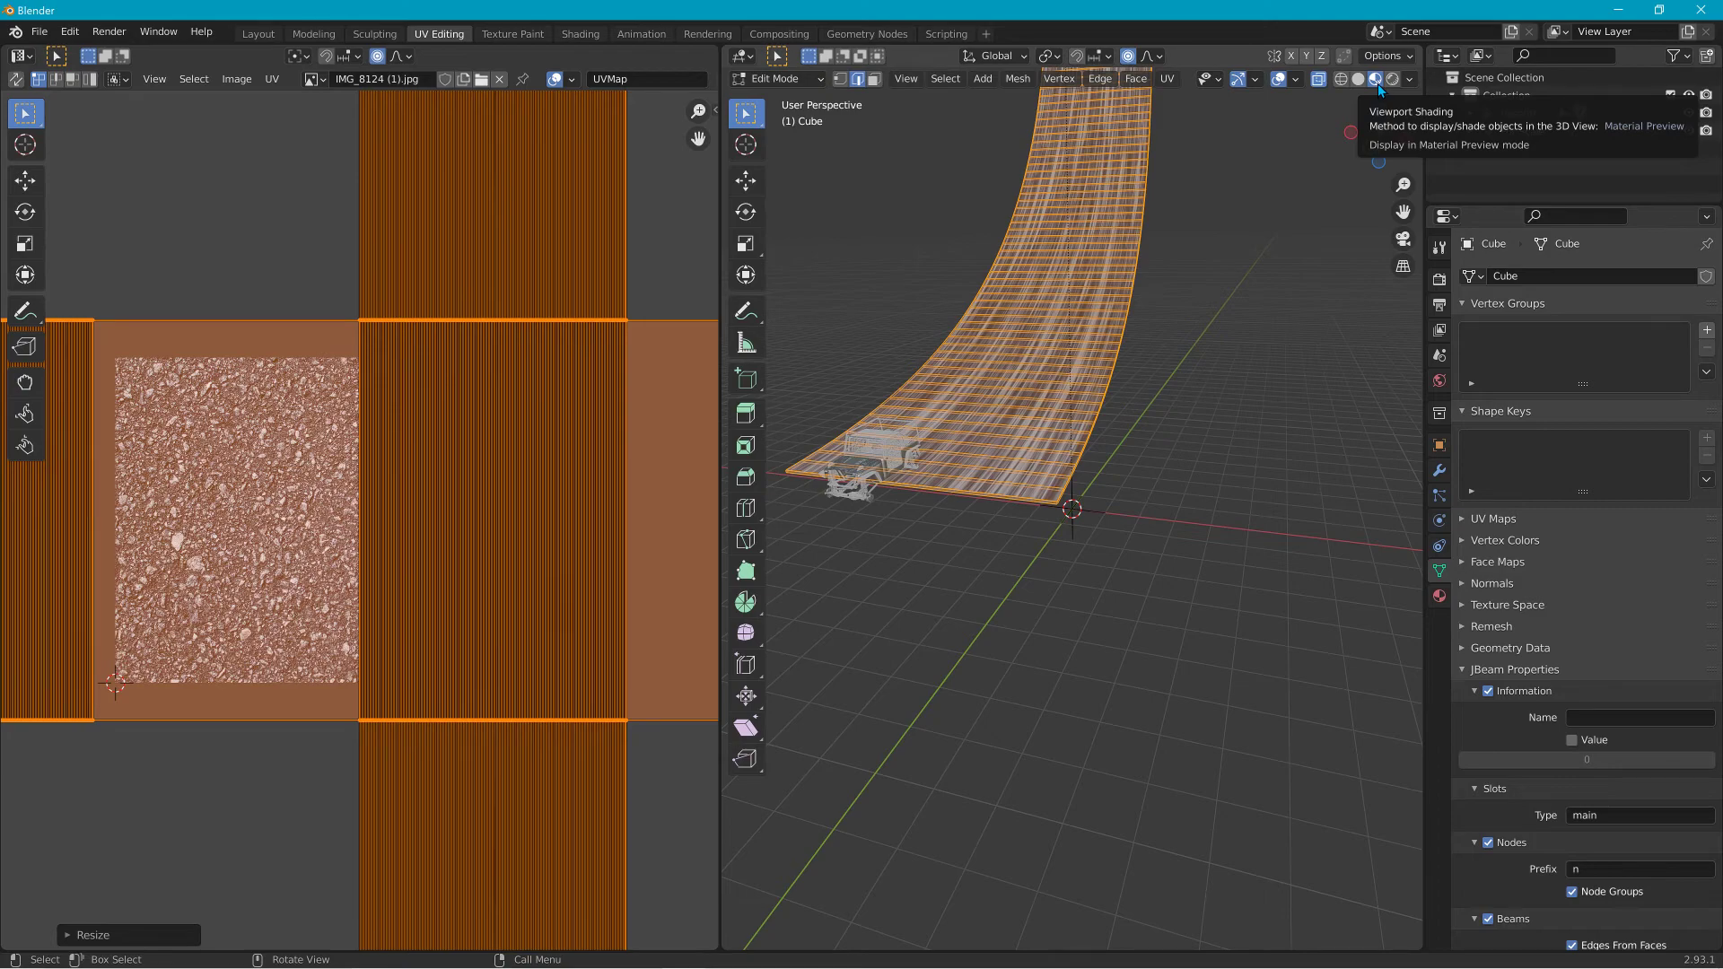
scroll(632, 415, "down", 3)
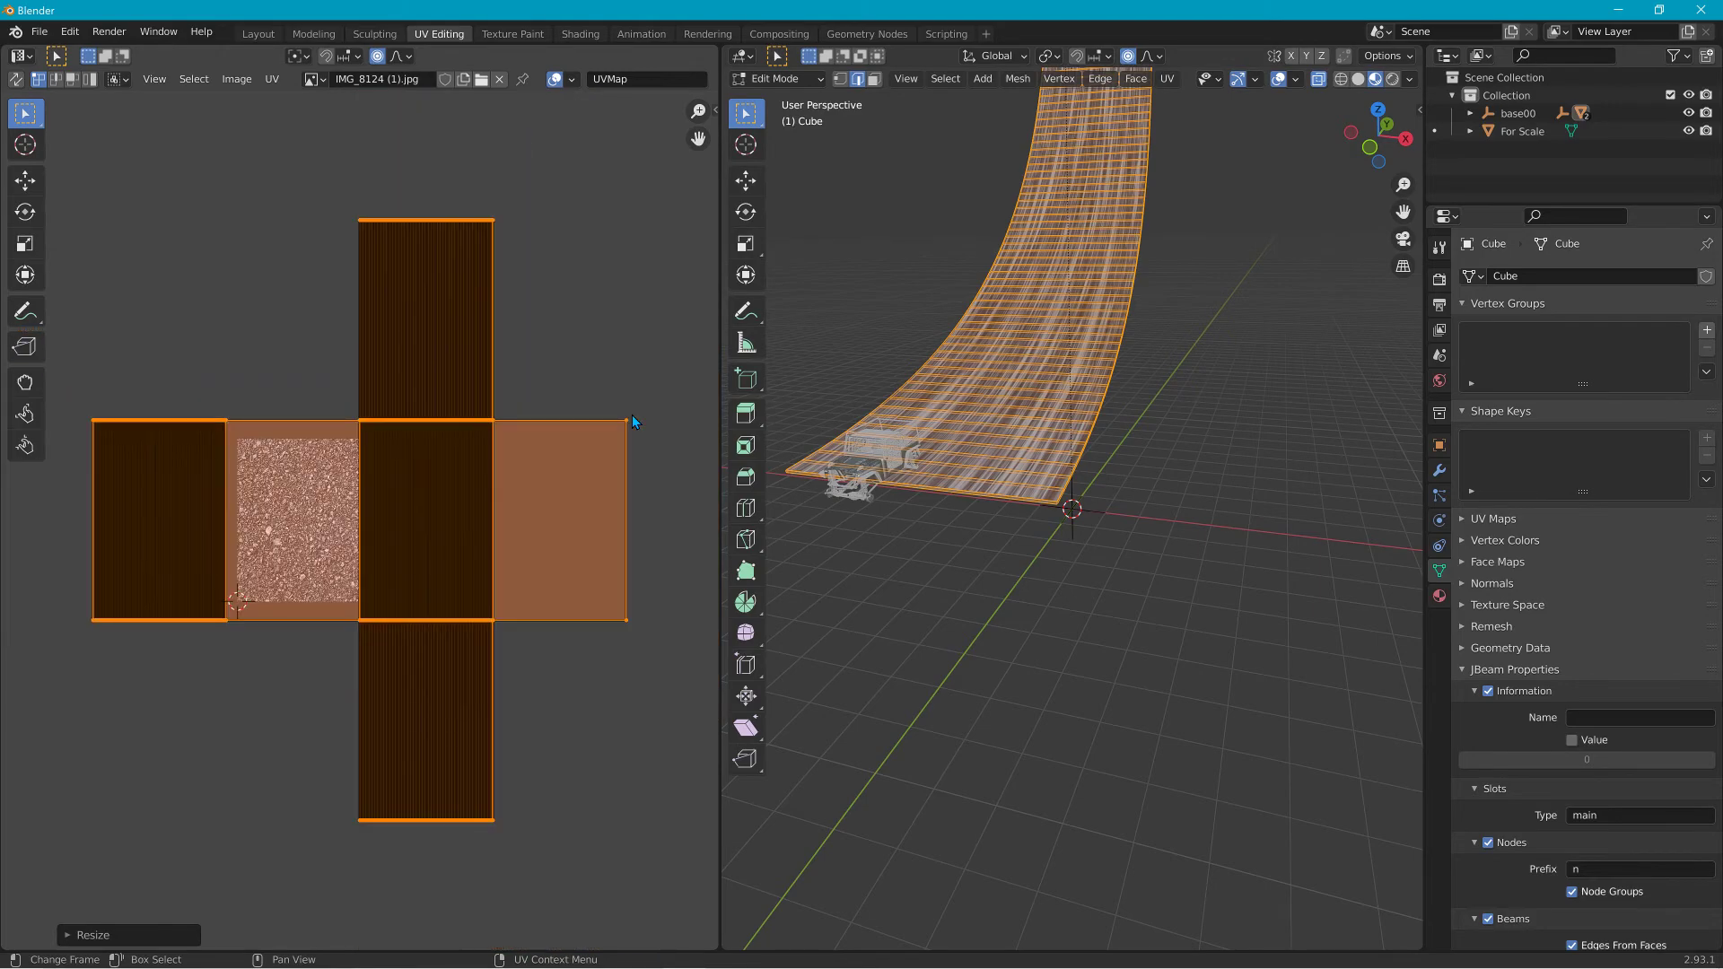
scroll(632, 414, "up", 2)
scroll(632, 415, "up", 2)
scroll(632, 416, "down", 2)
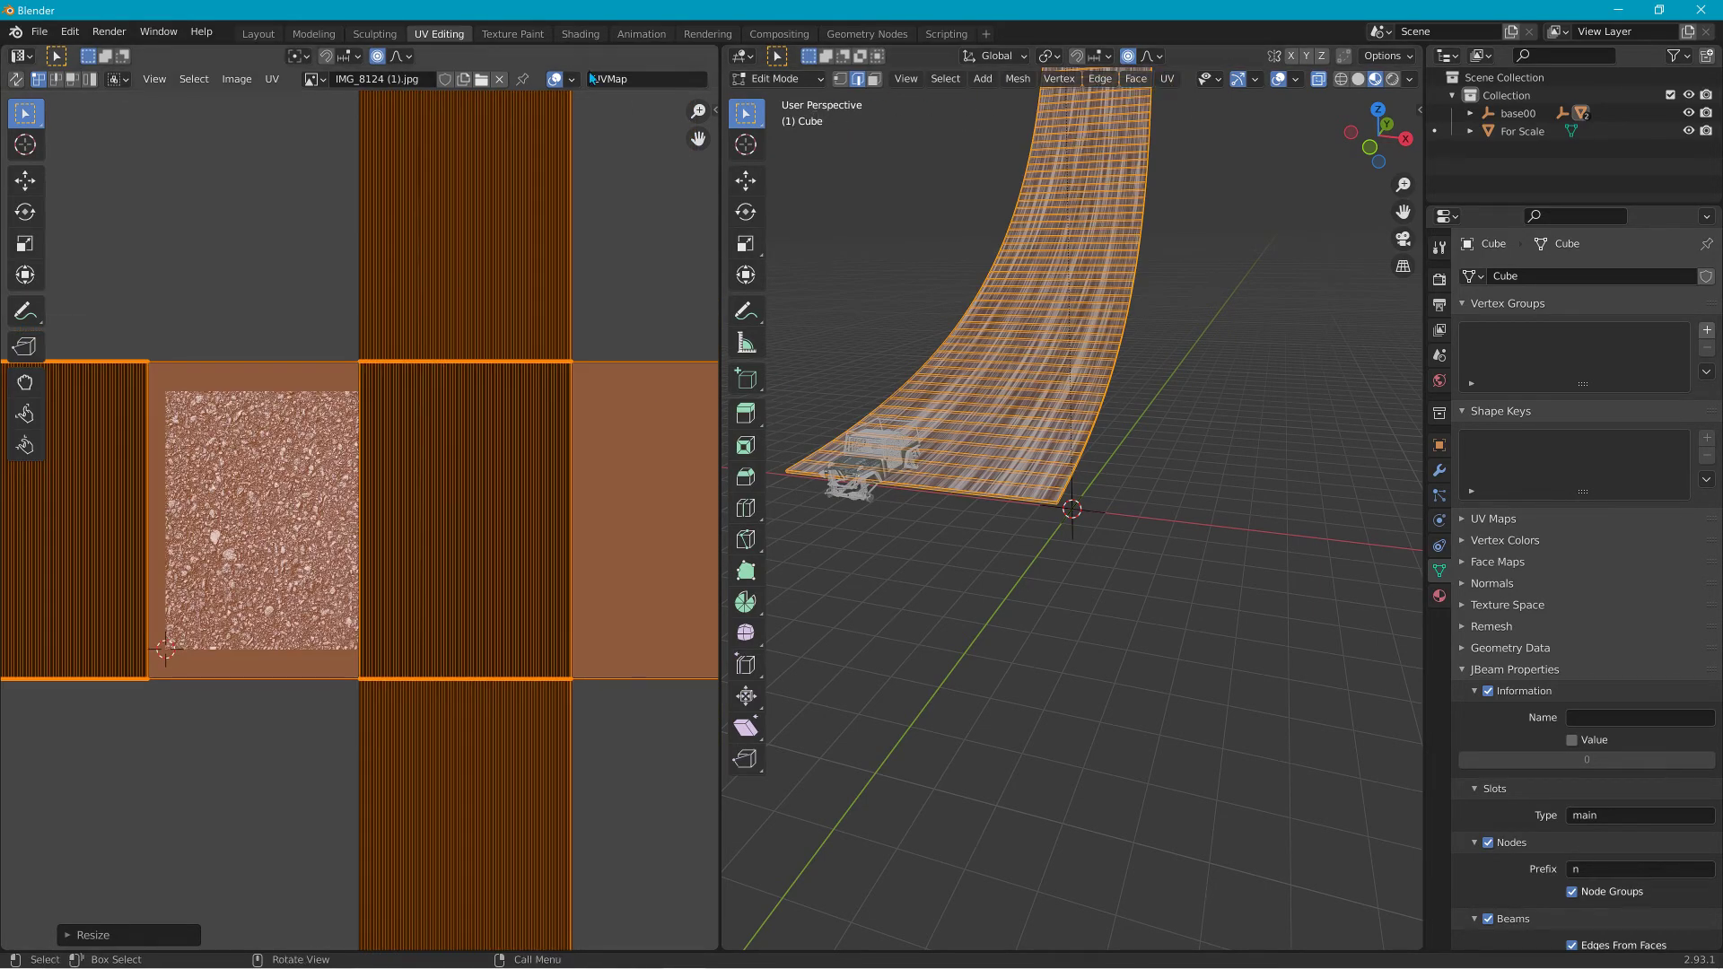
Go back to the Layout workspace, view the loop from the other side and put the Cube in Edit Mode.
left_click(258, 37)
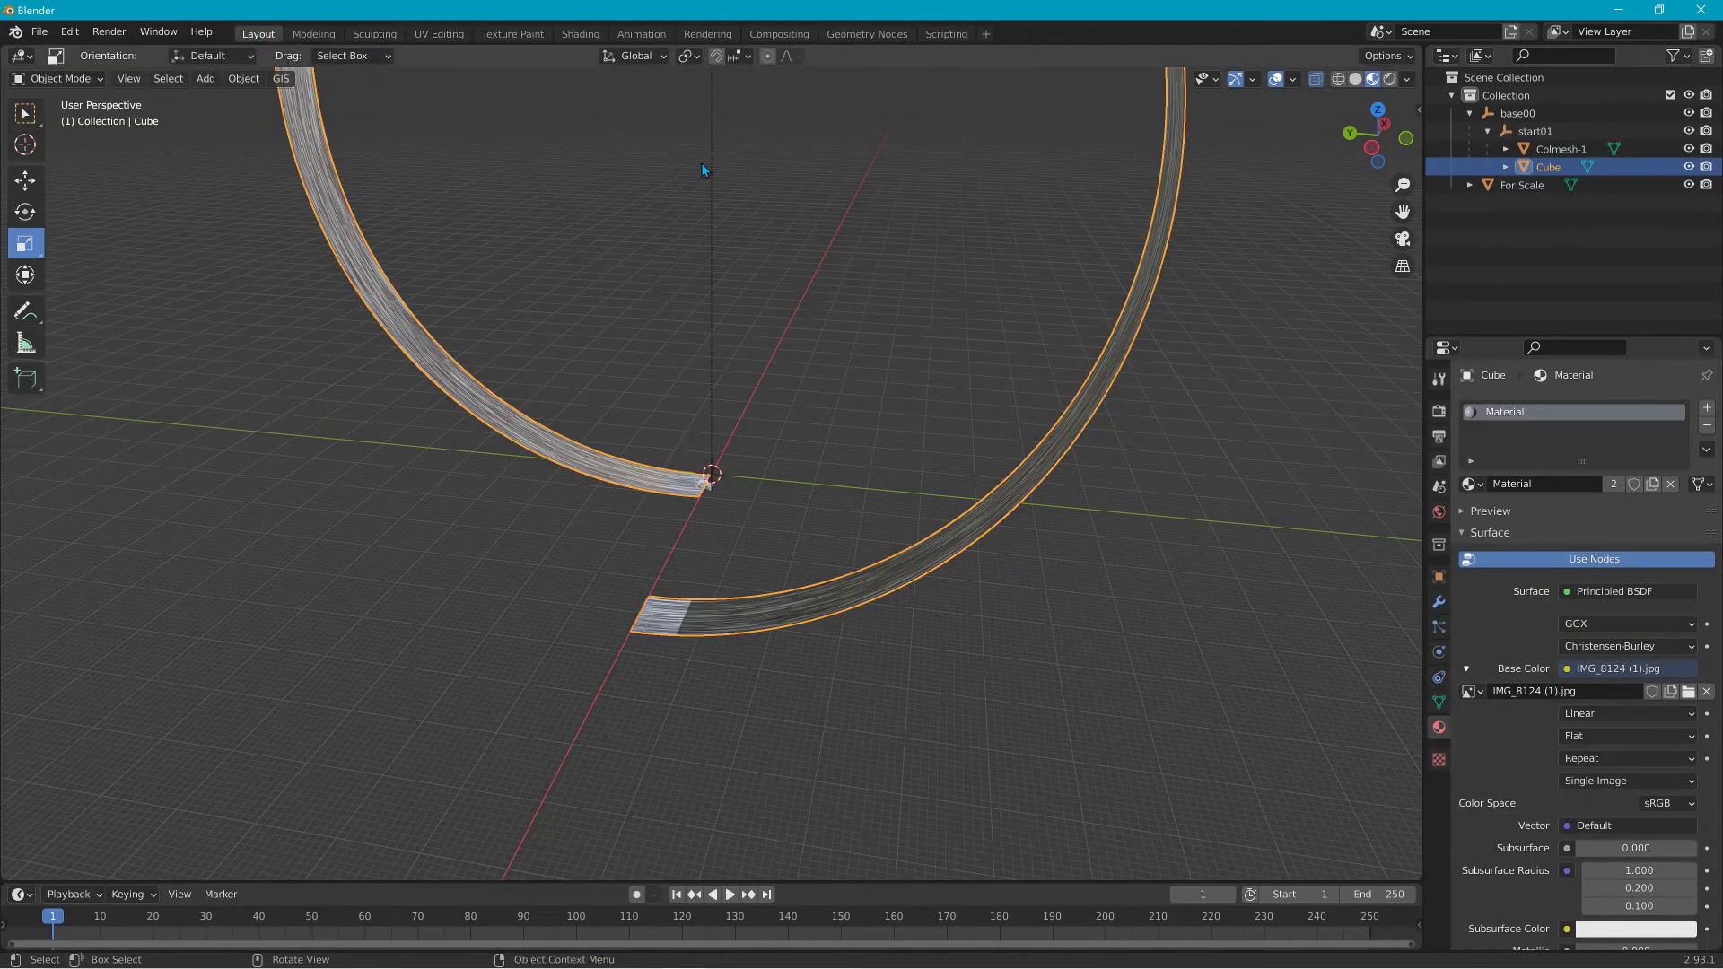
middle_click_drag(703, 165, 807, 97)
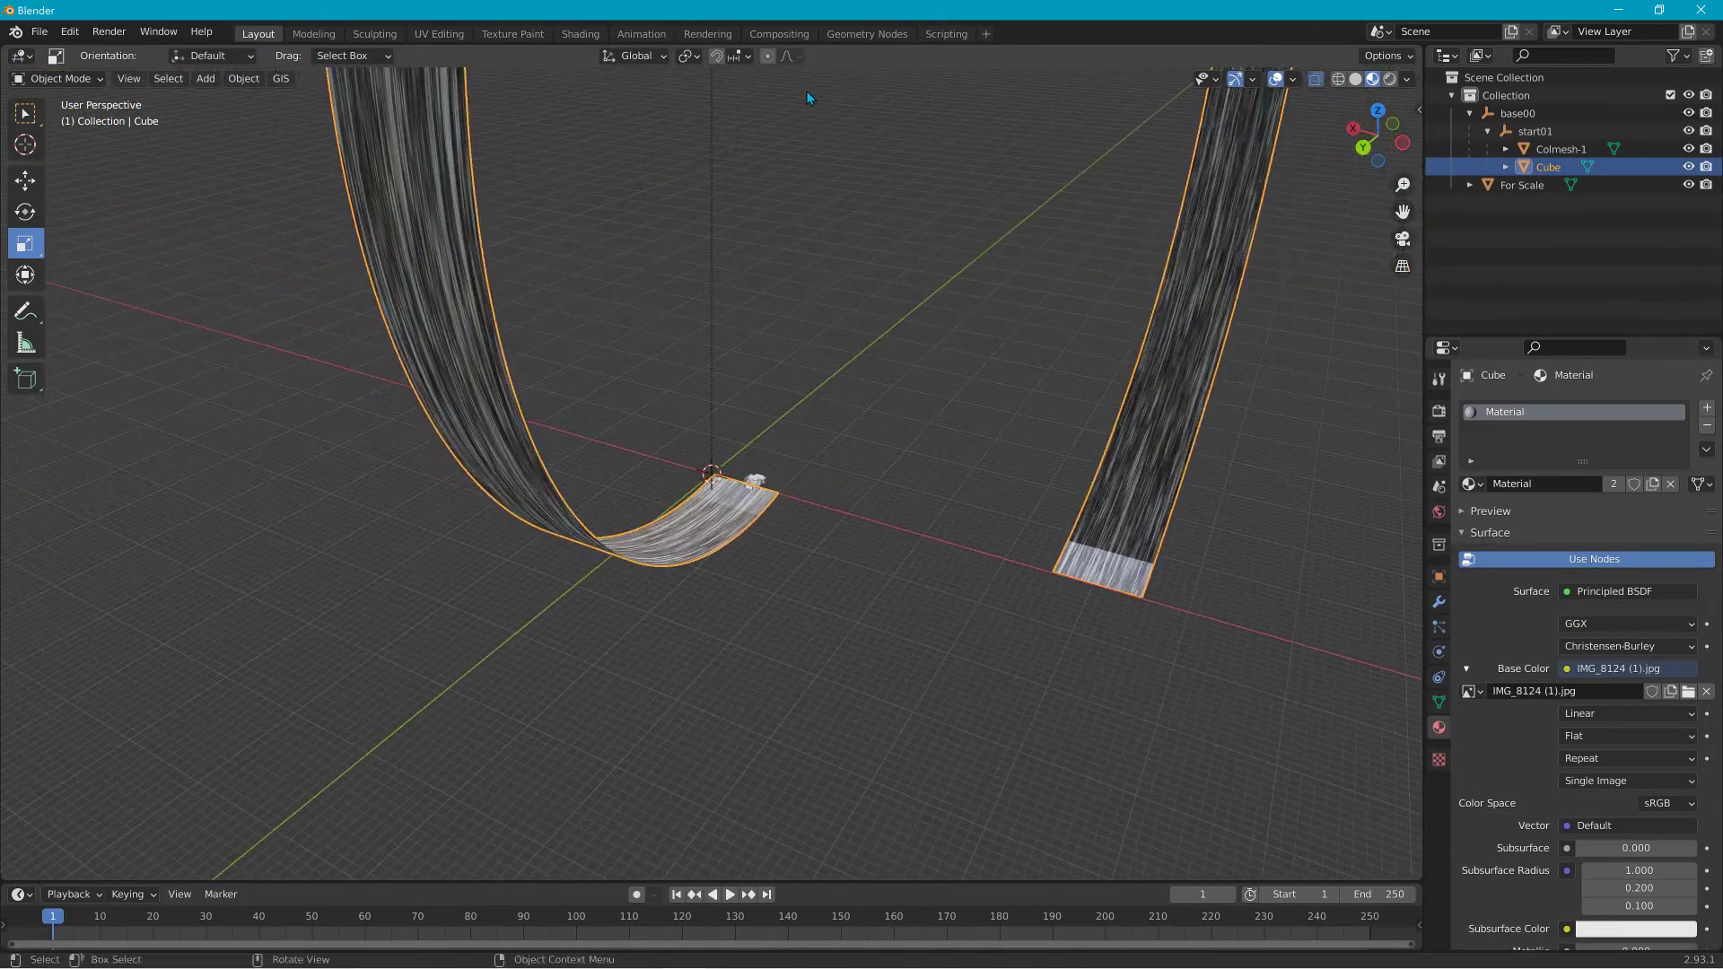
left_click(54, 78)
left_click(49, 119)
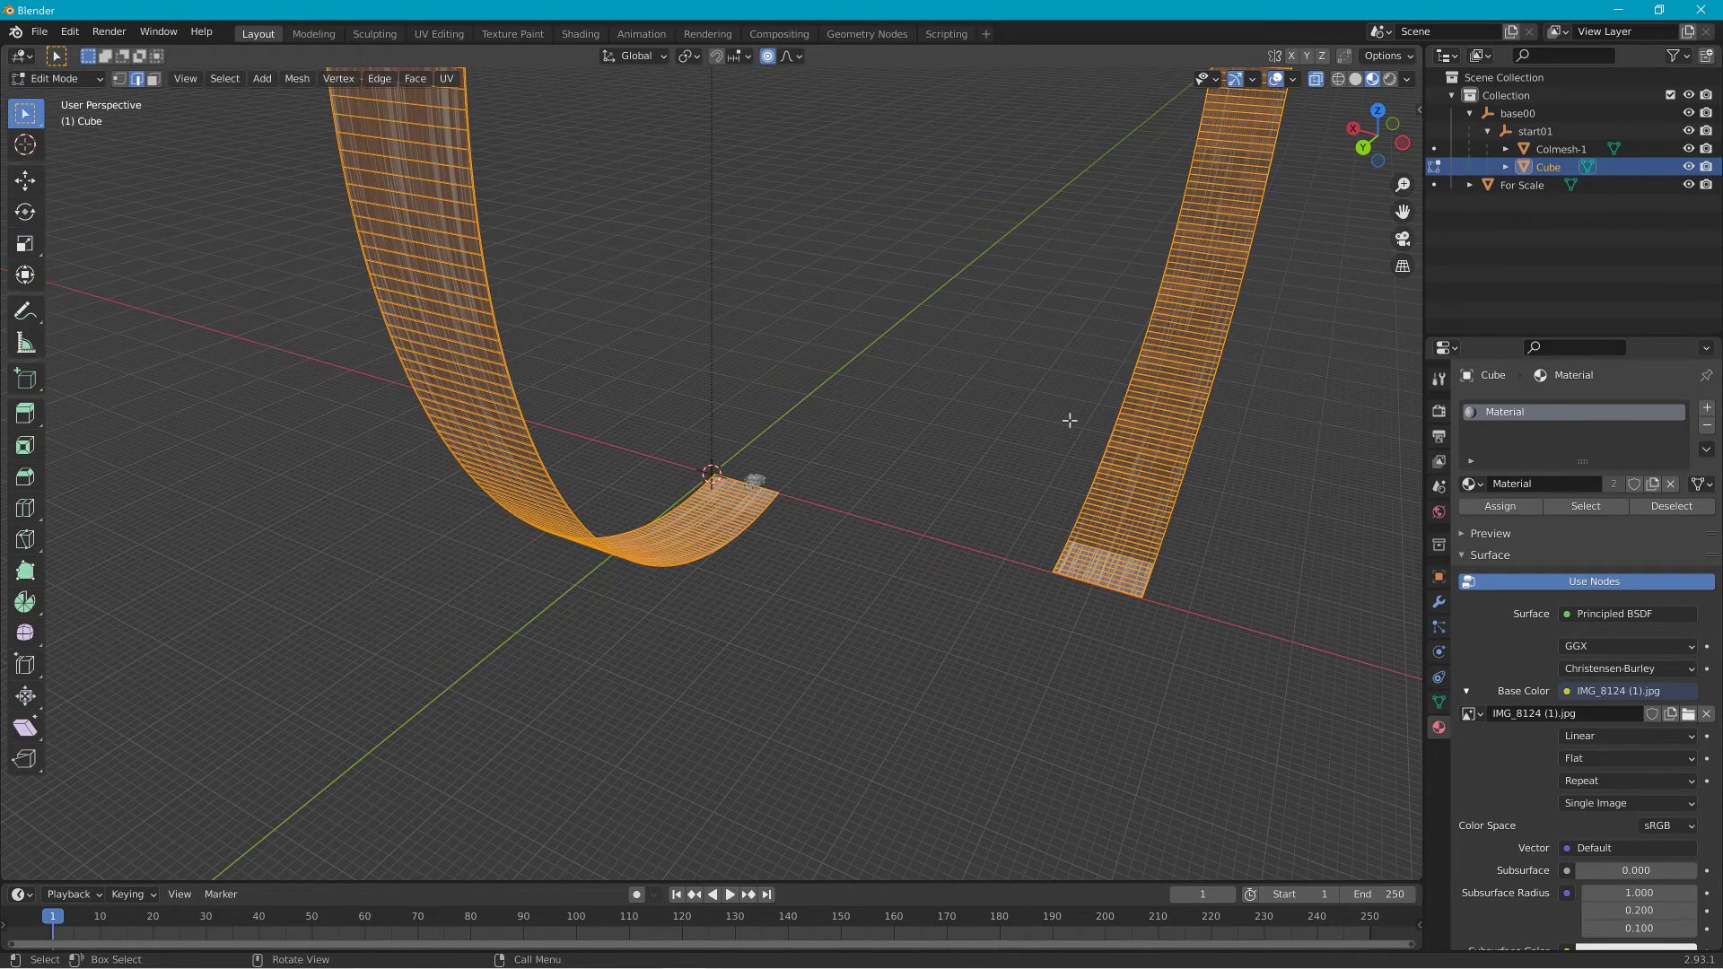
Try to remap the selected loop with Smart UV Project at its default settings.
left_click(446, 79)
left_click(491, 130)
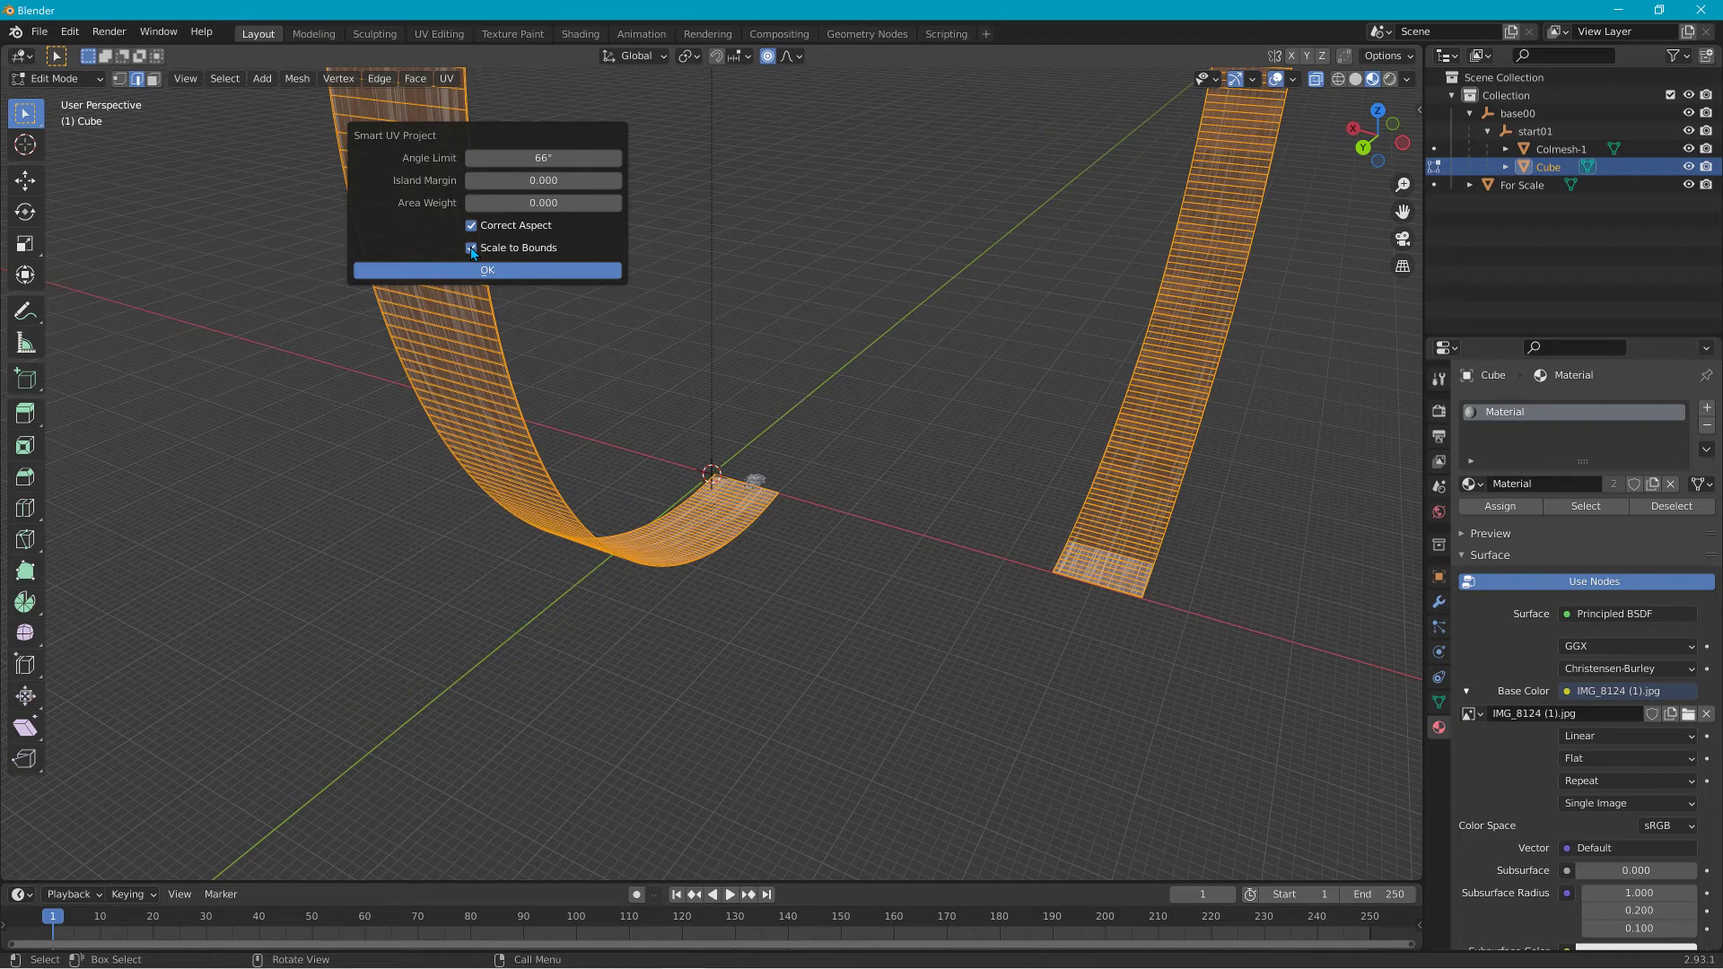
key("Return")
Hide Colmesh-1 in the viewport and clear the selection on the Cube's mesh.
left_click(1689, 149)
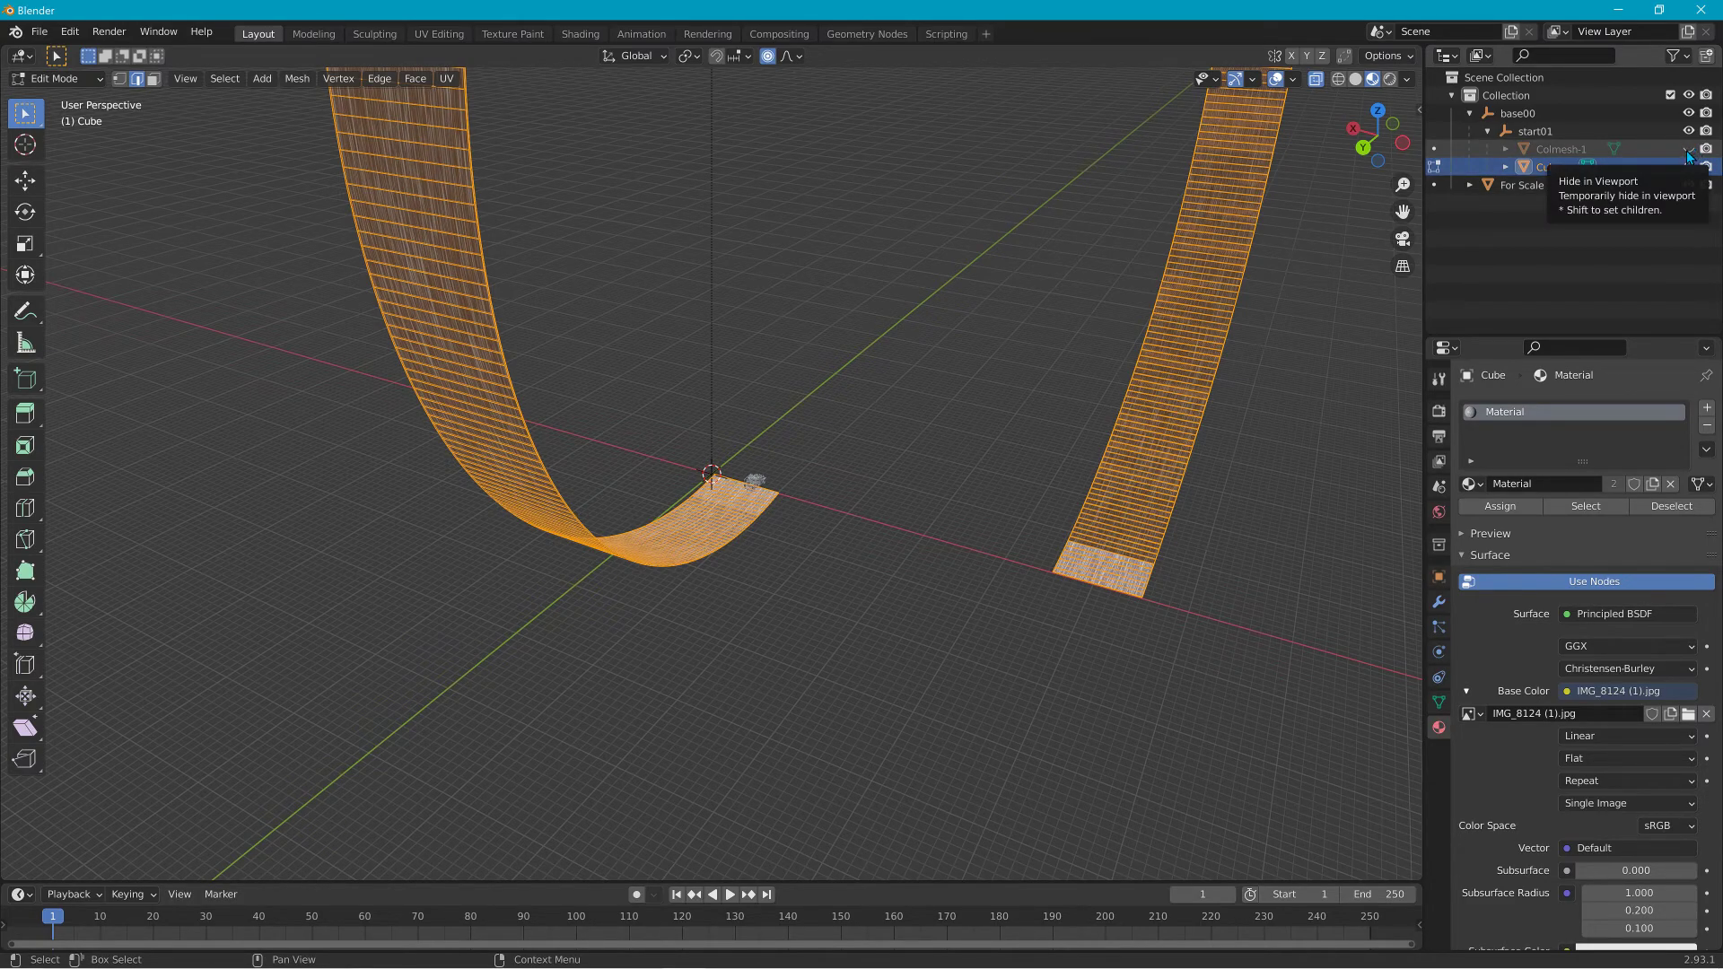
middle_click_drag(1120, 365, 1392, 240)
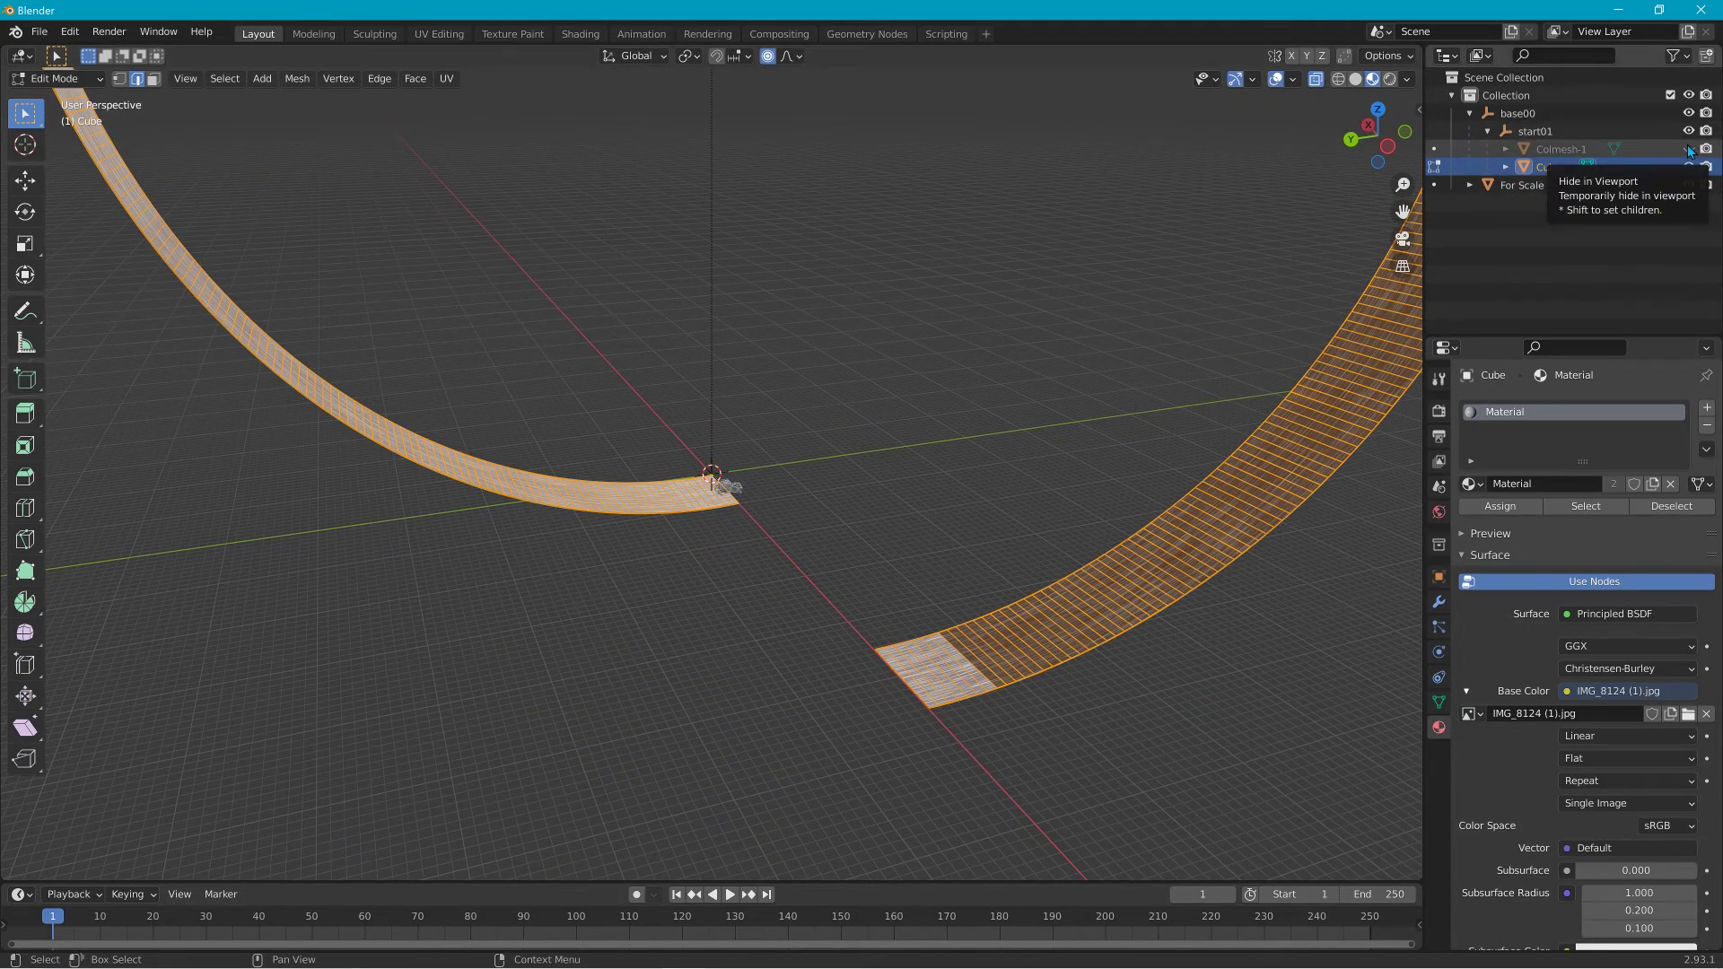
key("alt+a")
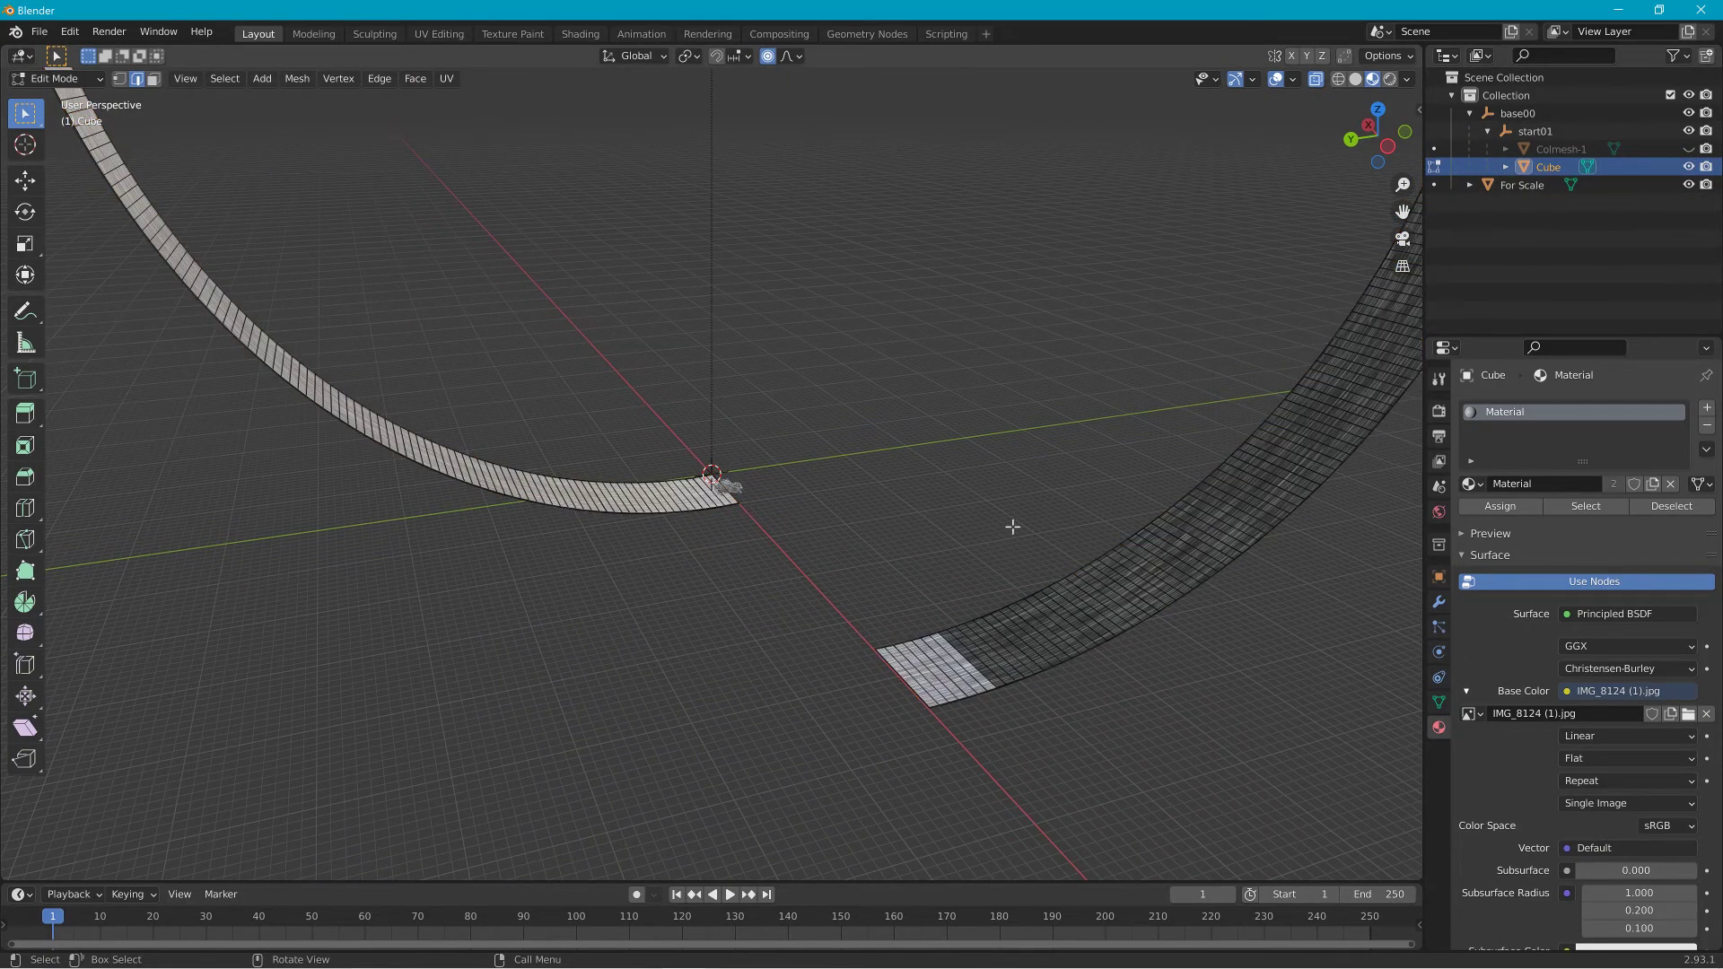
scroll(976, 470, "down", 6)
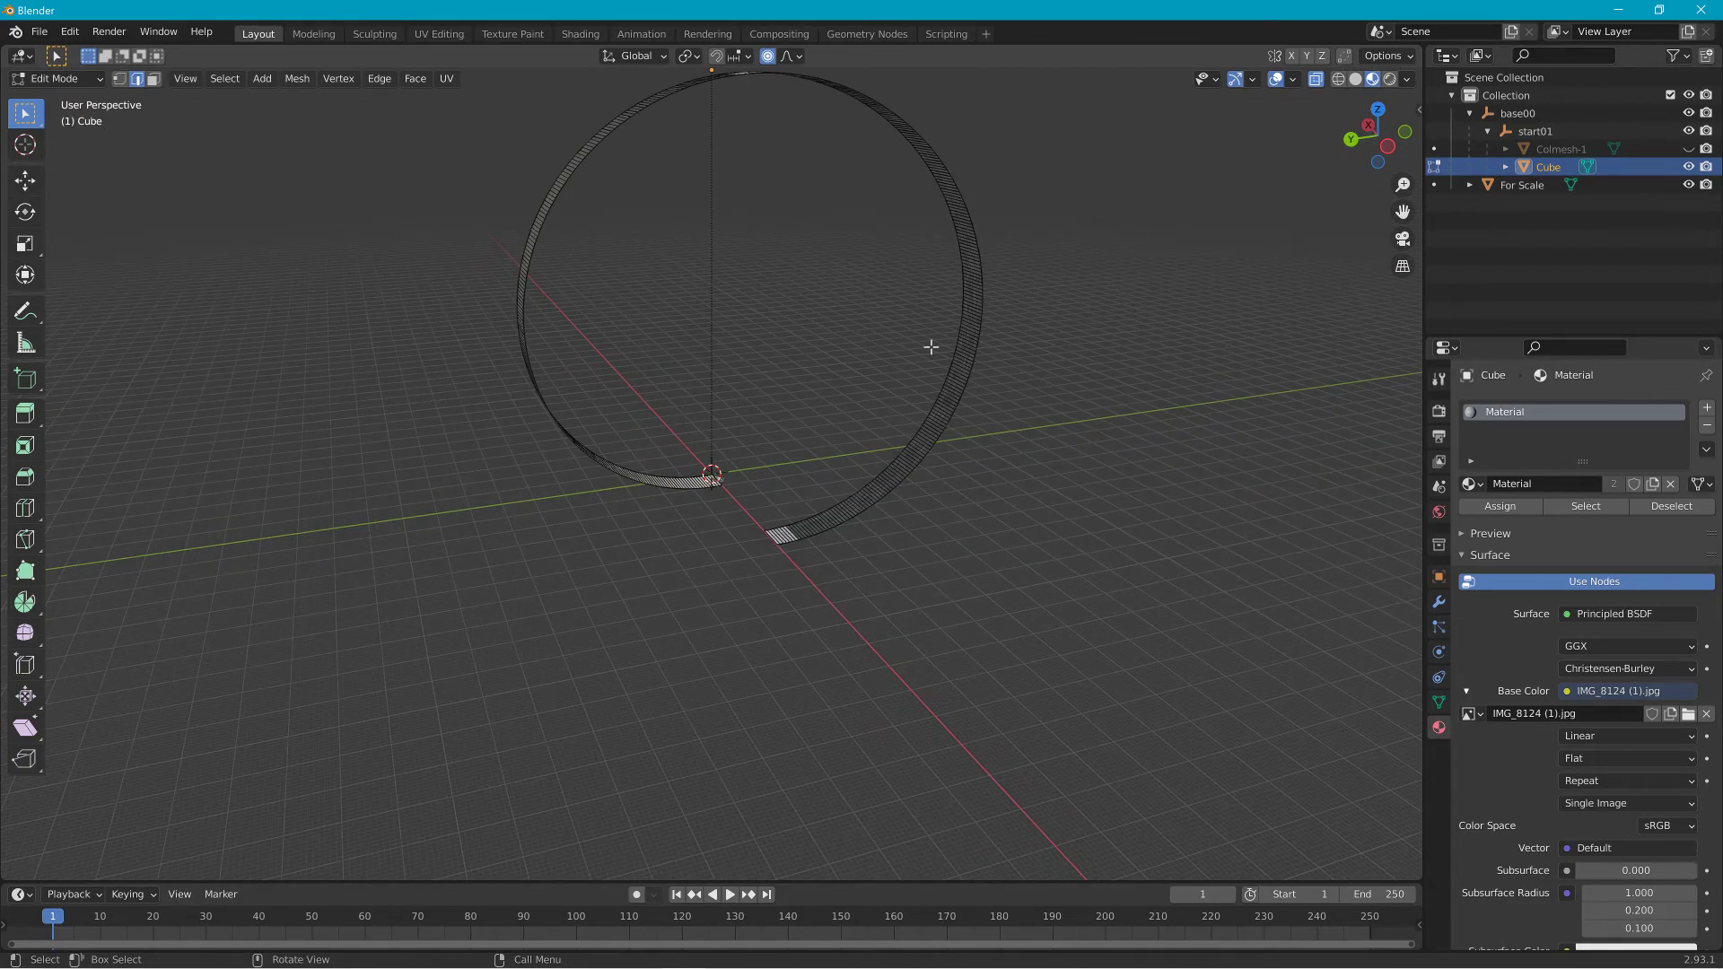
Box-select the whole Cube loop with Colmesh-1 hidden and try the standard Unwrap on it again.
left_click_drag(1132, 576, 431, 67)
scroll(697, 246, "up", 6)
middle_click_drag(725, 343, 775, 357)
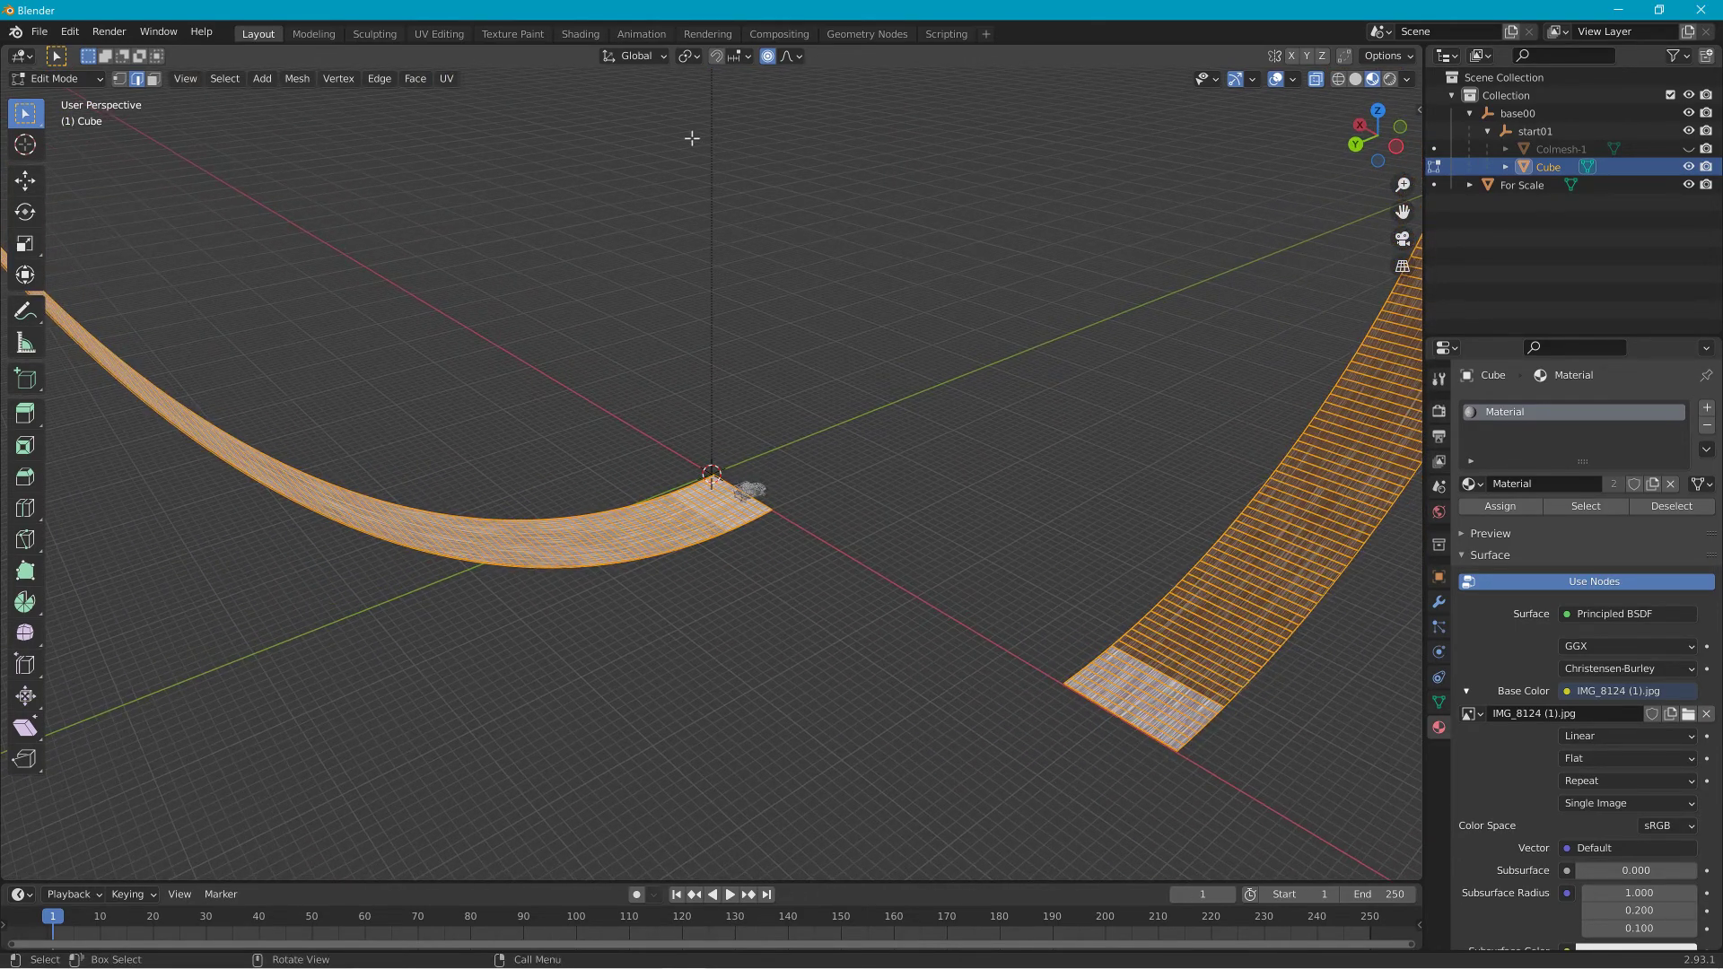
left_click(446, 79)
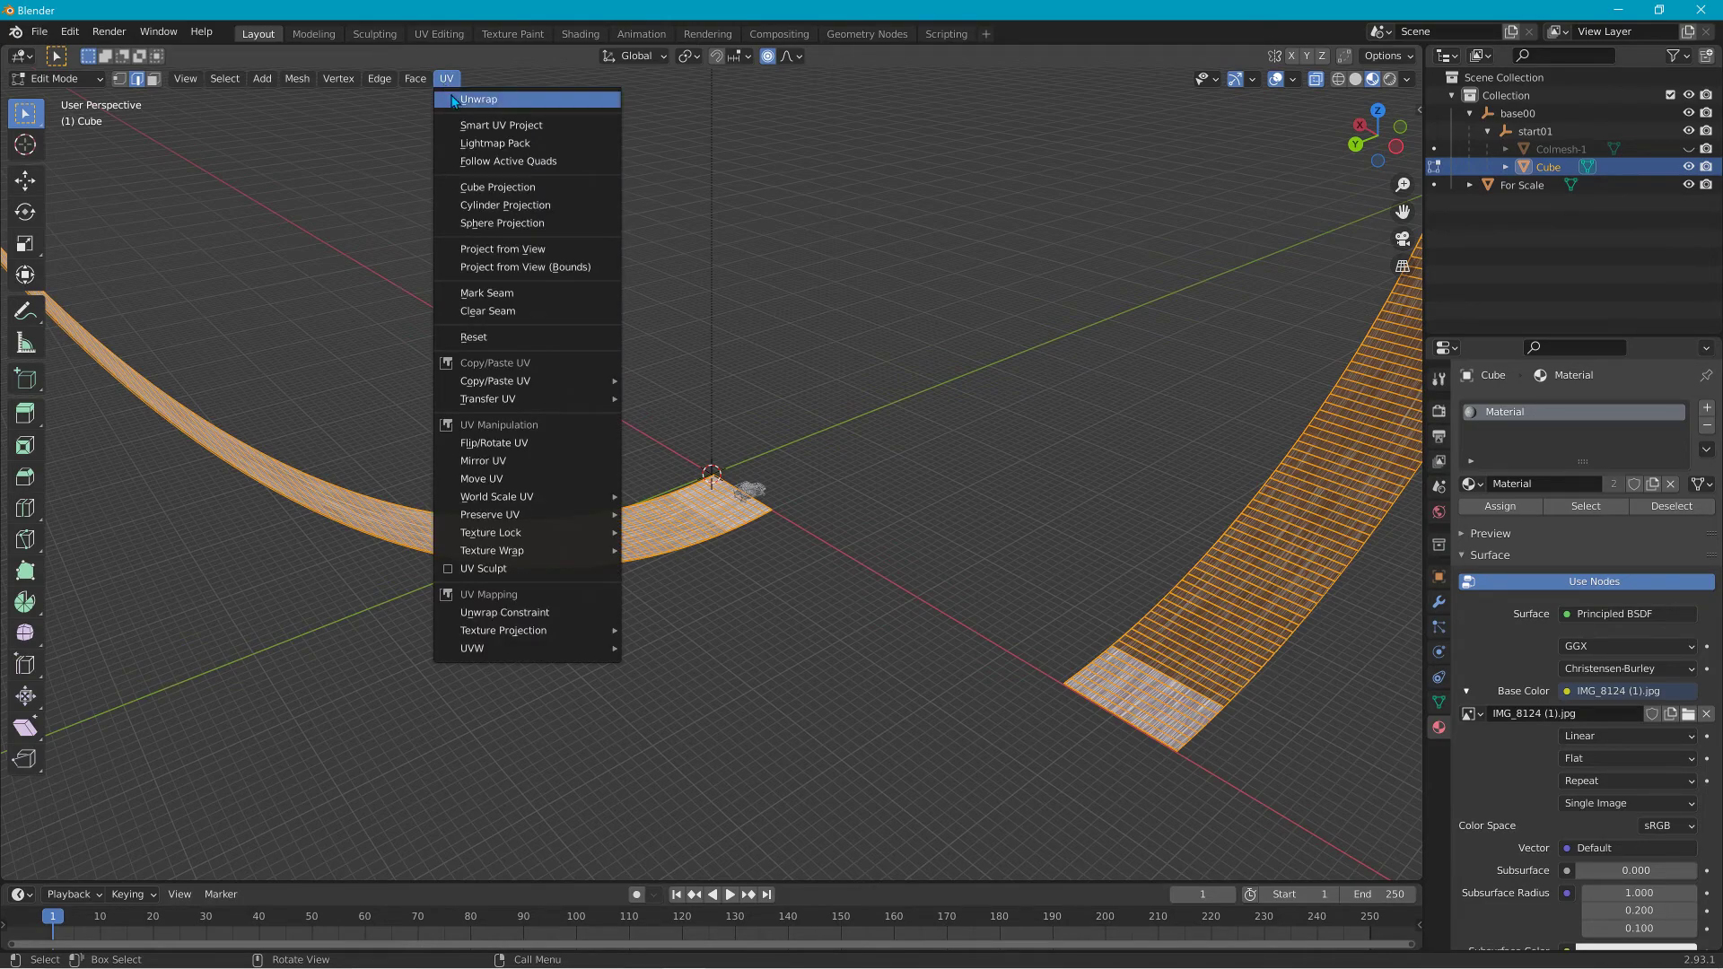
left_click(457, 99)
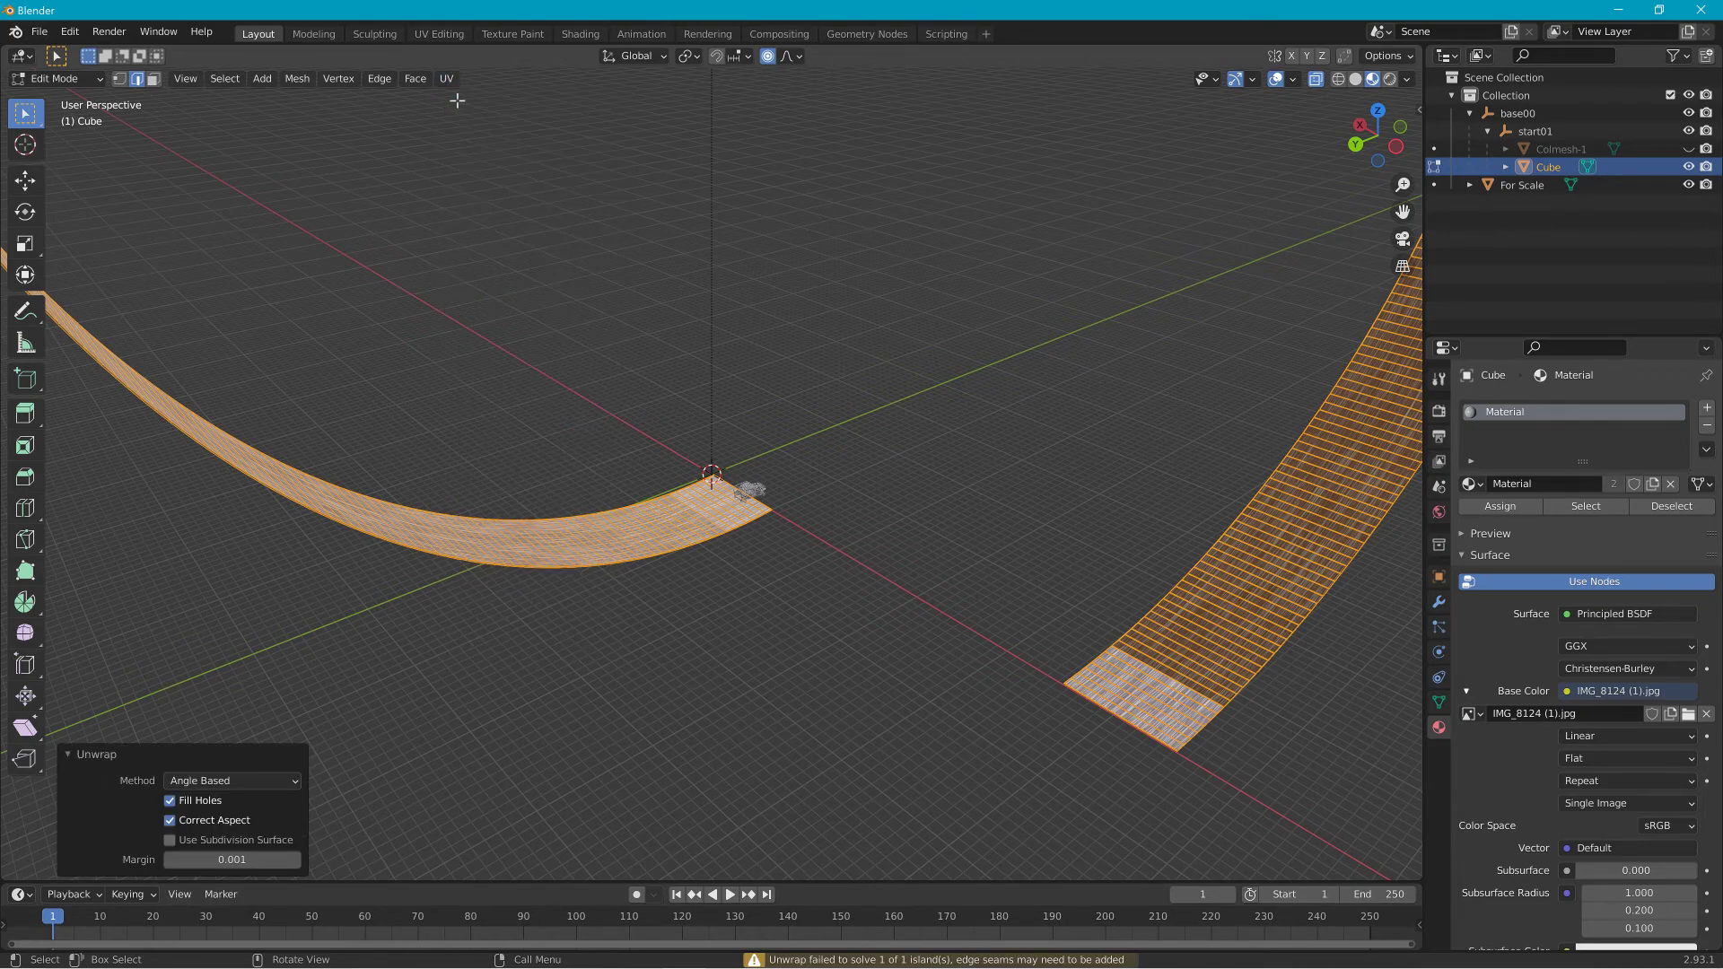
Rotate the loop's UV layout by -90 degrees in the UV Editing workspace.
left_click(439, 33)
scroll(418, 234, "down", 3)
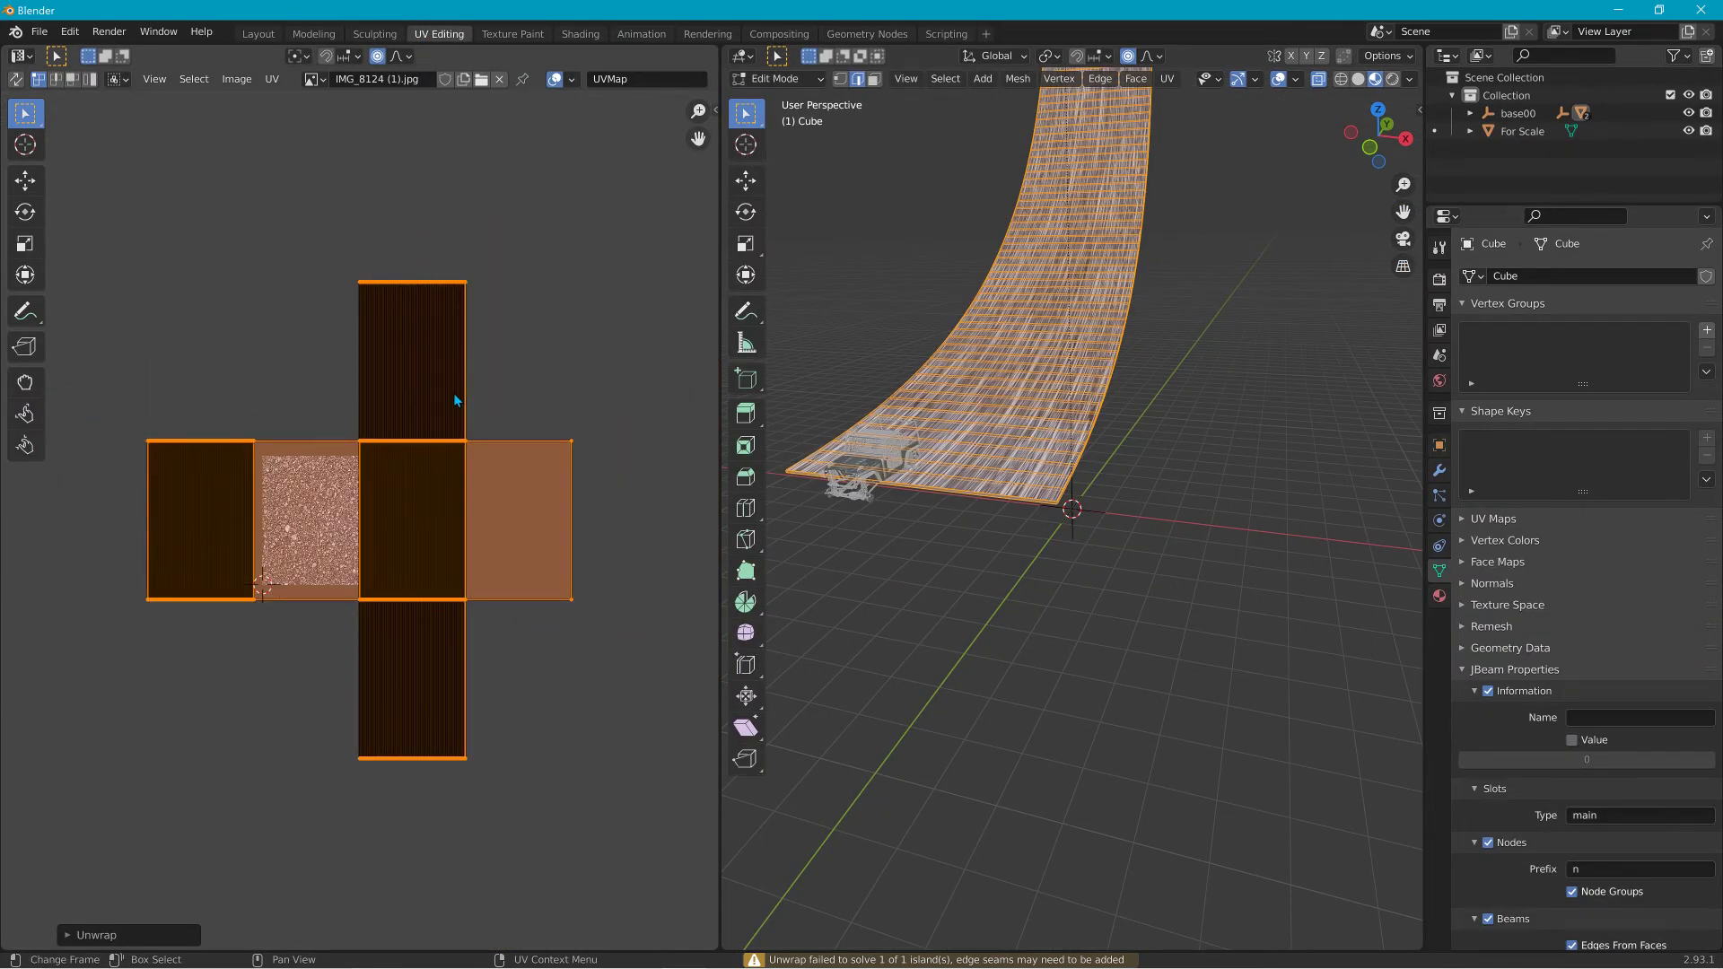
key("r")
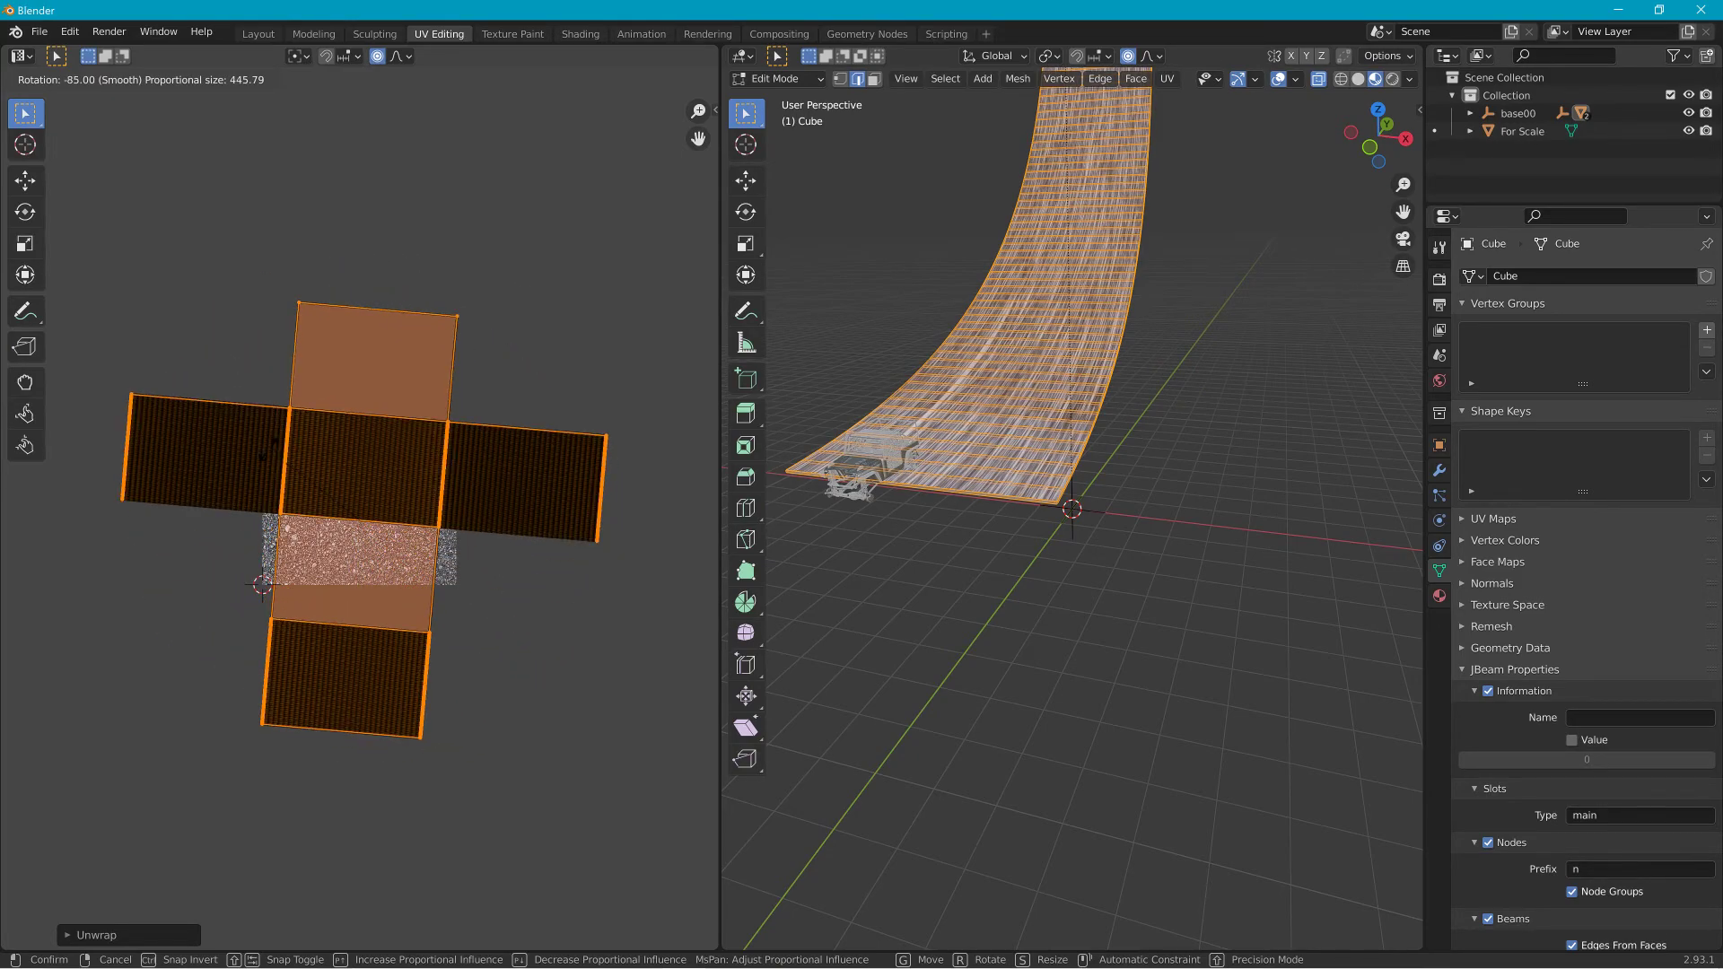
left_click(273, 465)
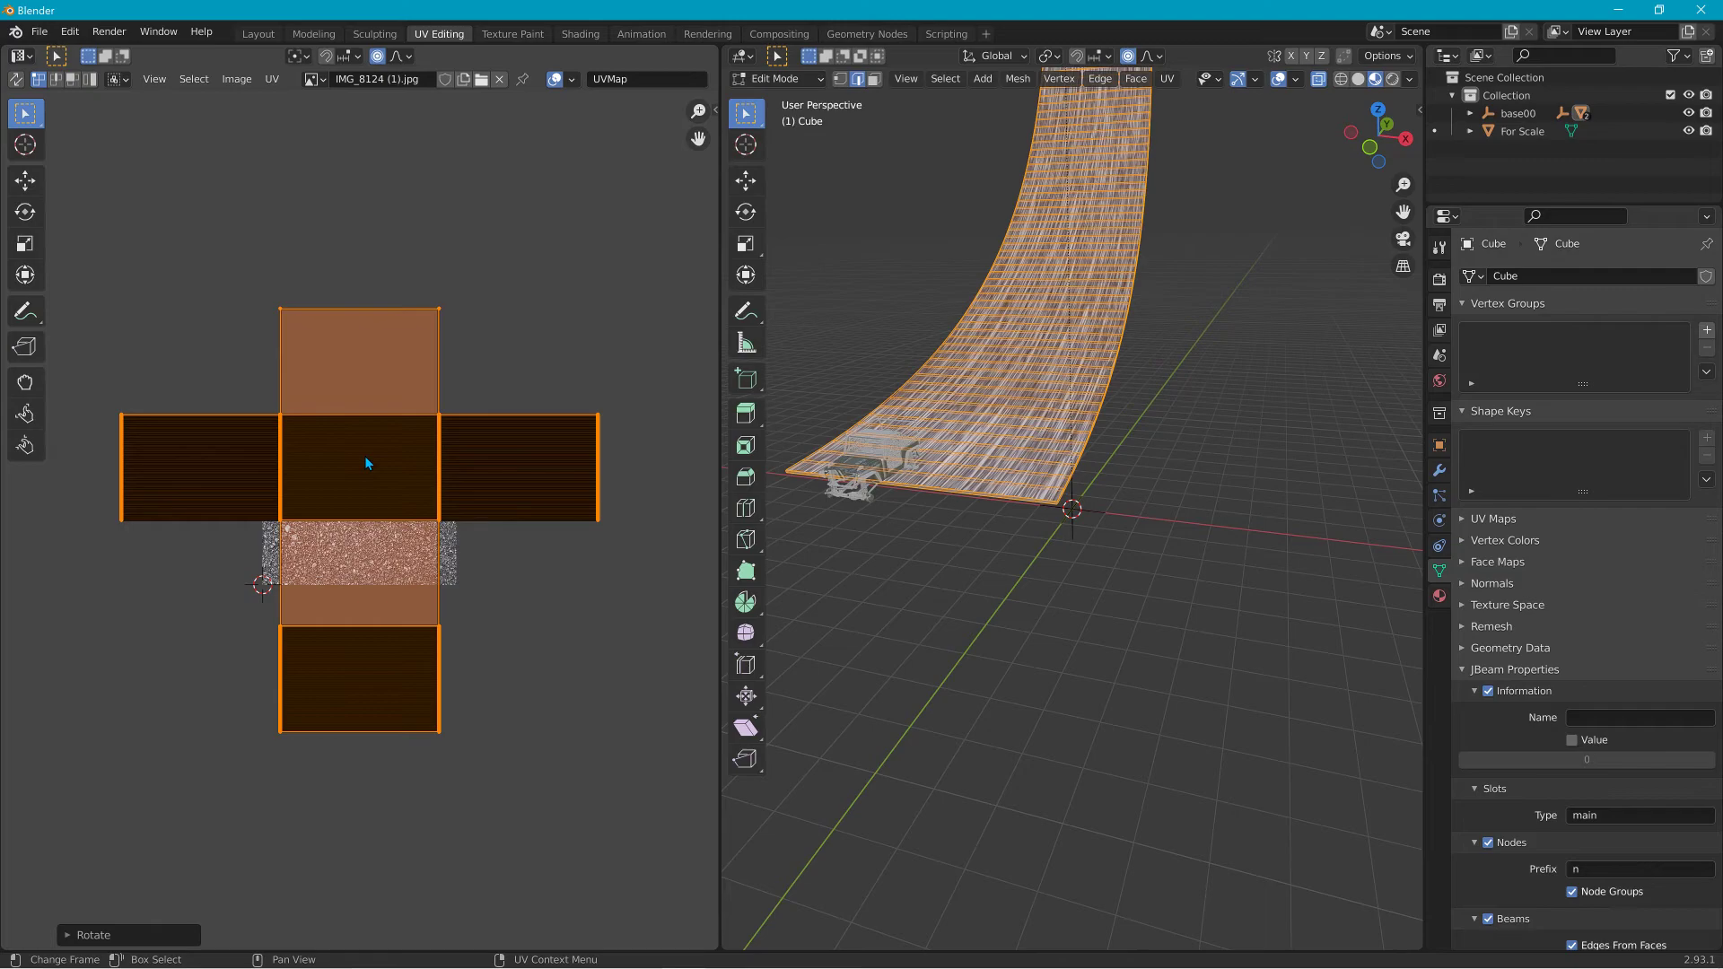
Enlarge the loop's UV layout uniformly, and scale it along X until the centre strip matches the asphalt image's width.
key("s")
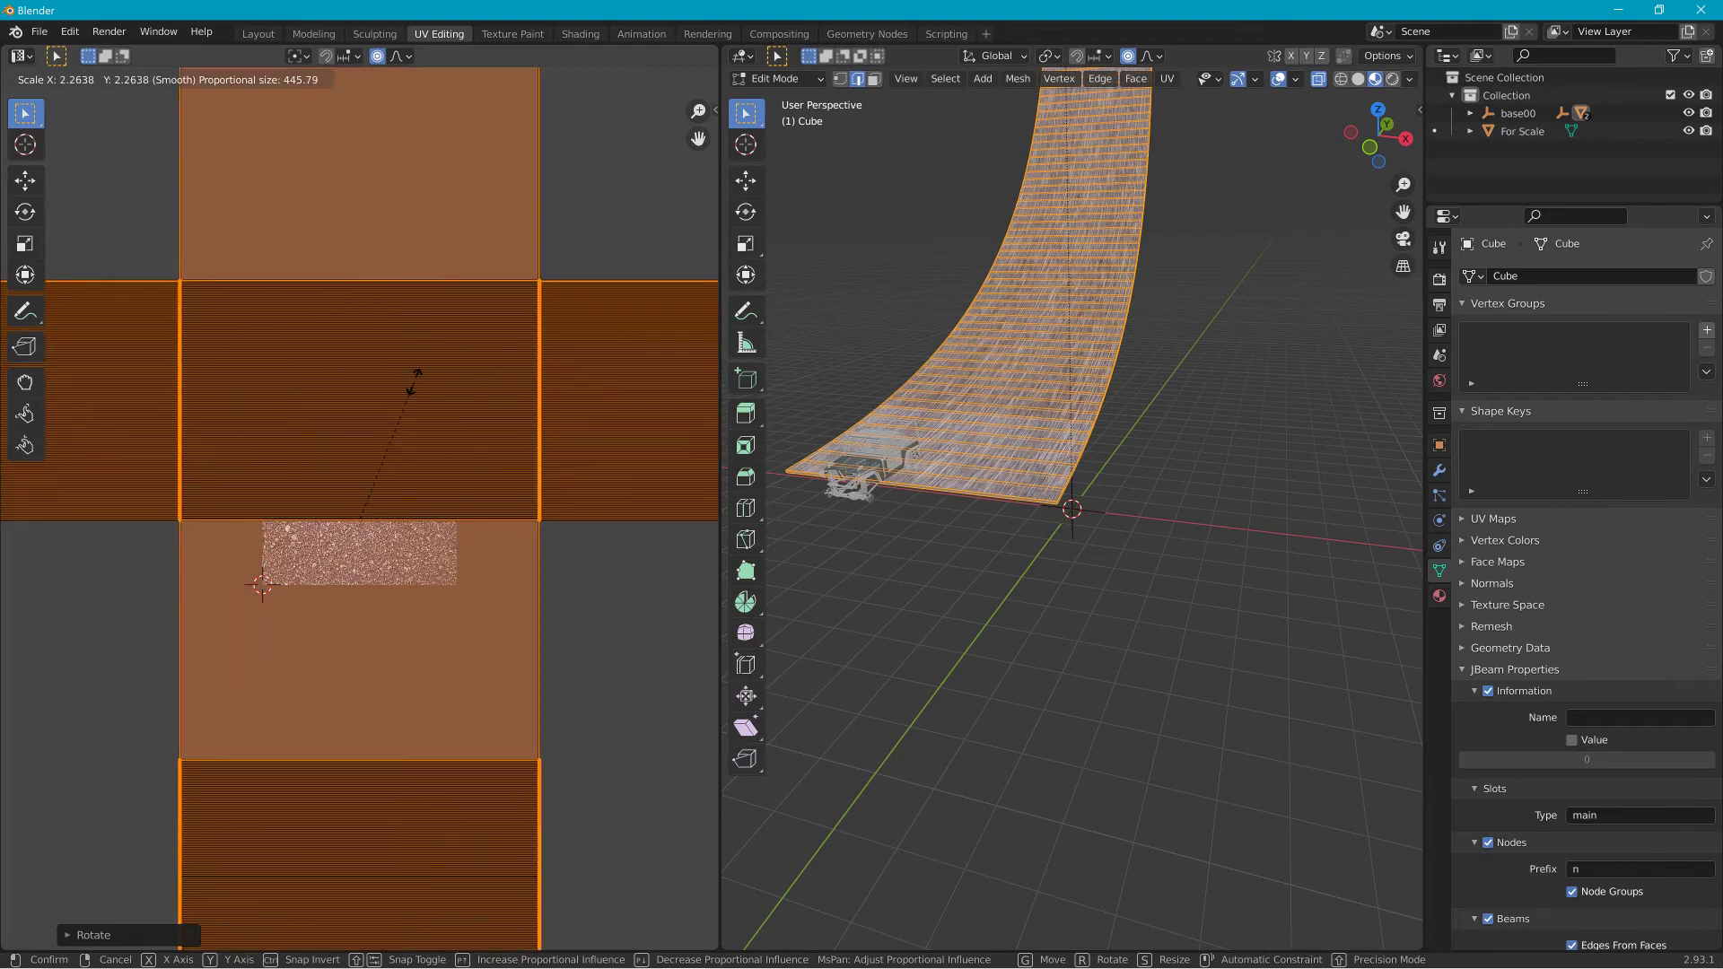
left_click(417, 391)
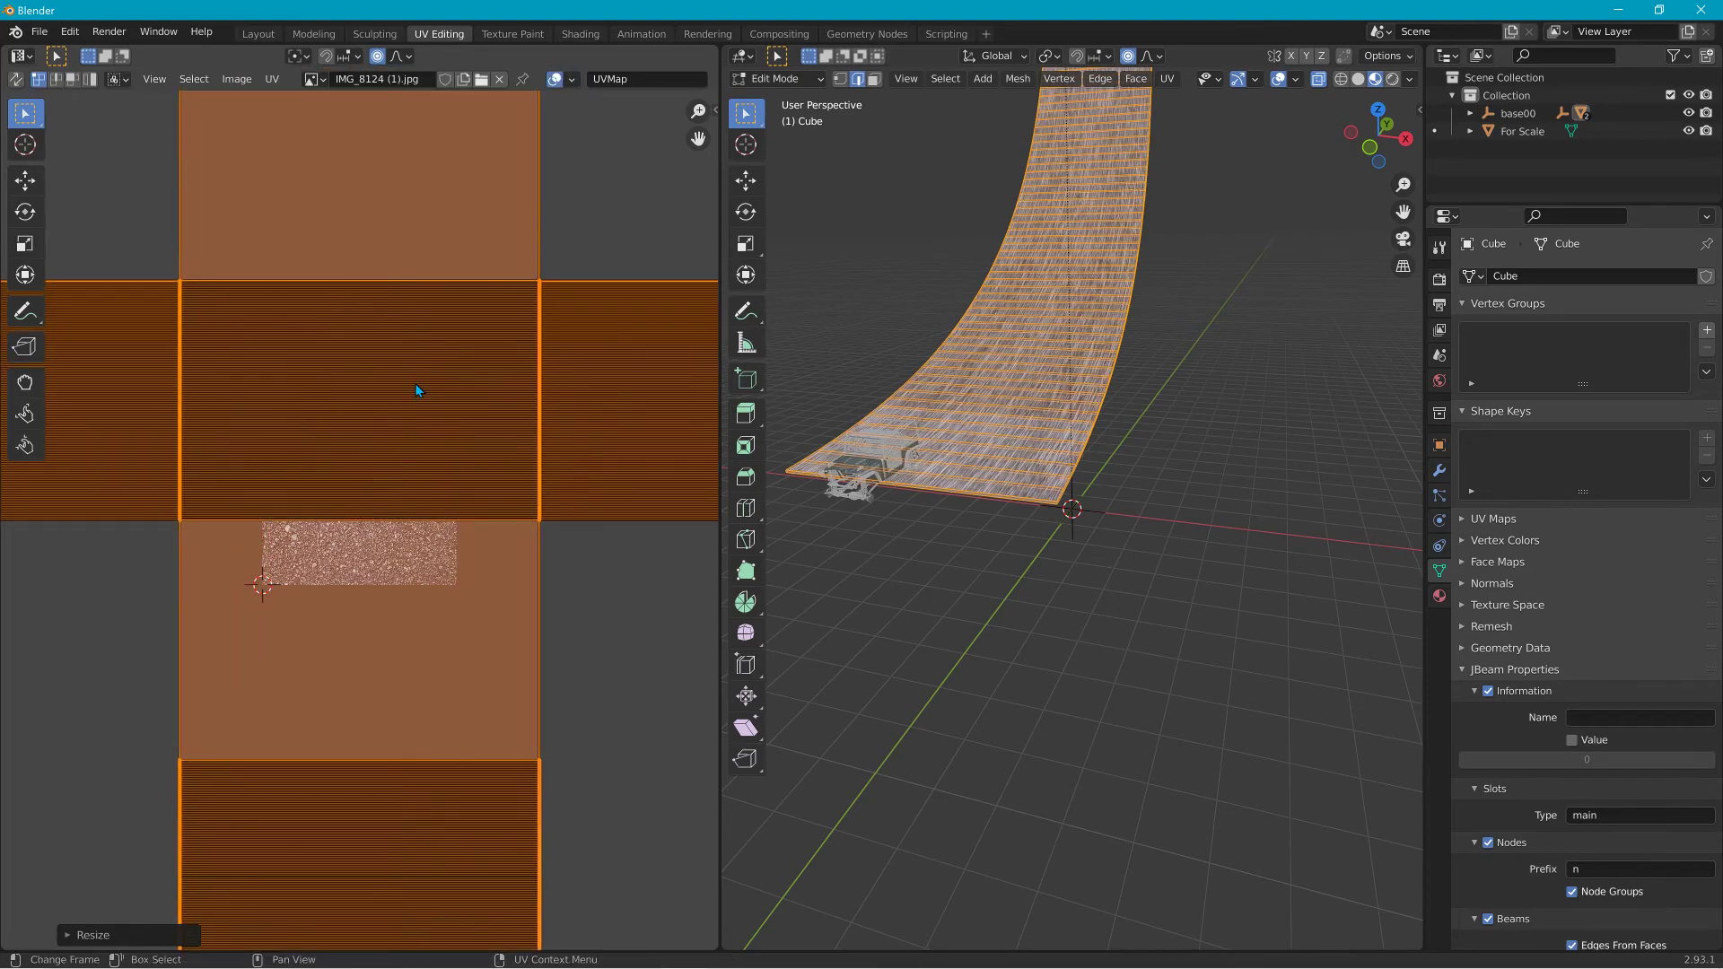
key("s")
key("x")
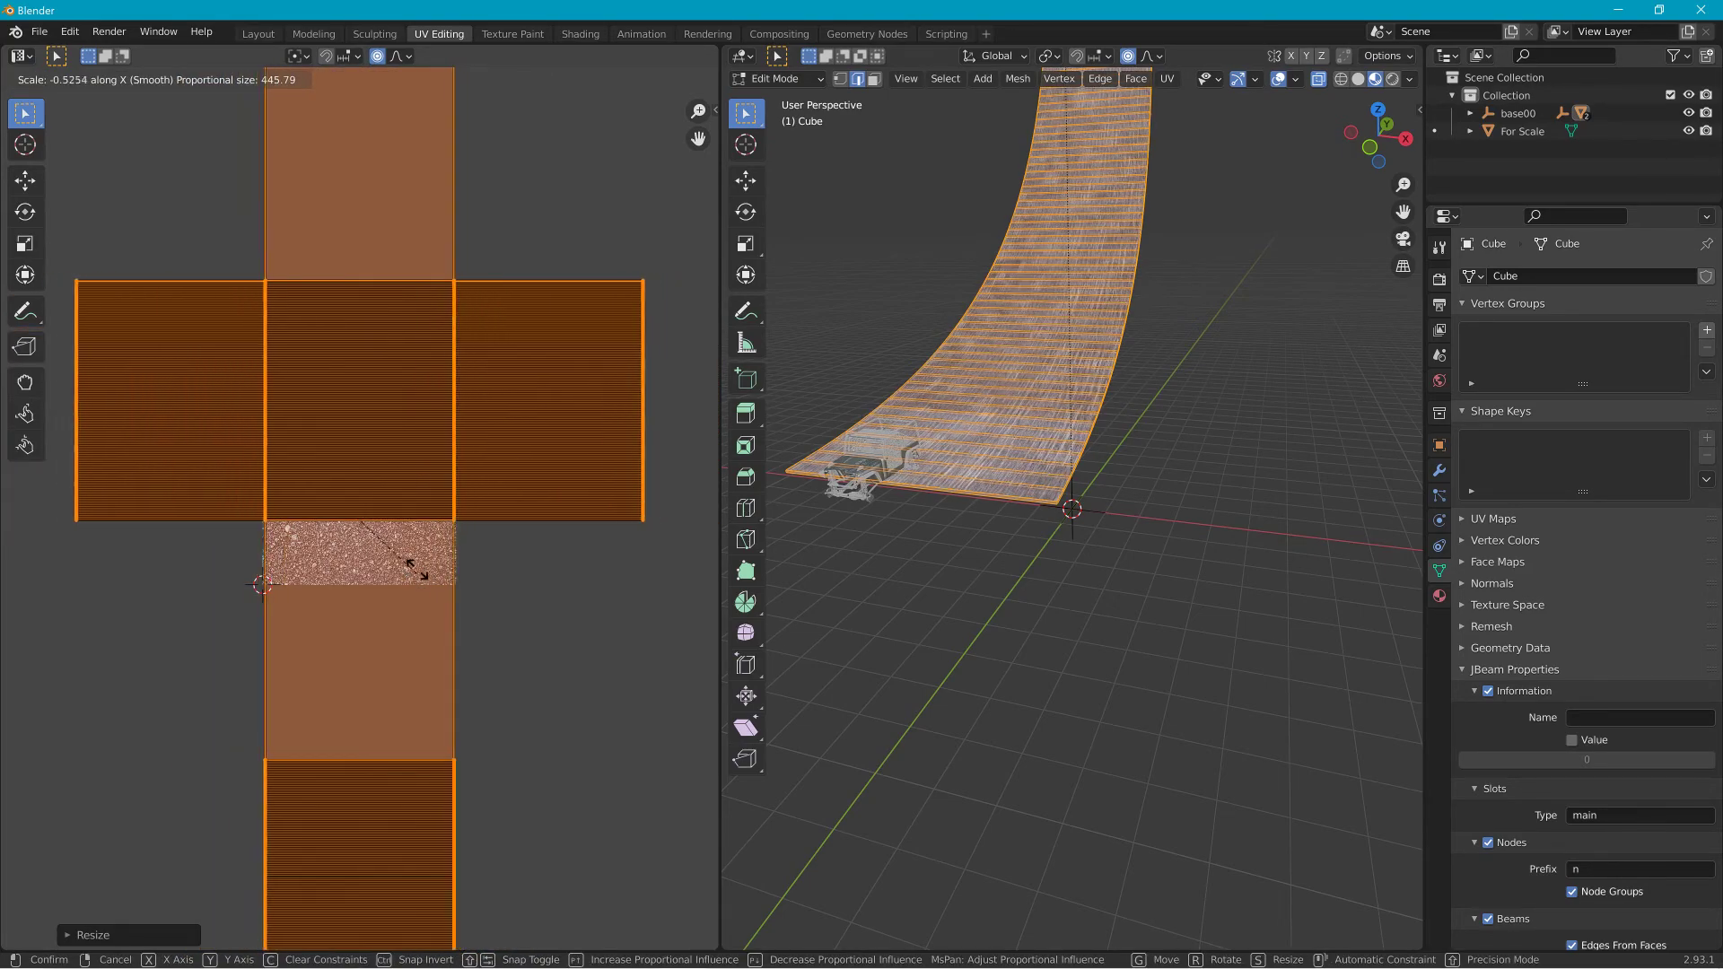
left_click(422, 517)
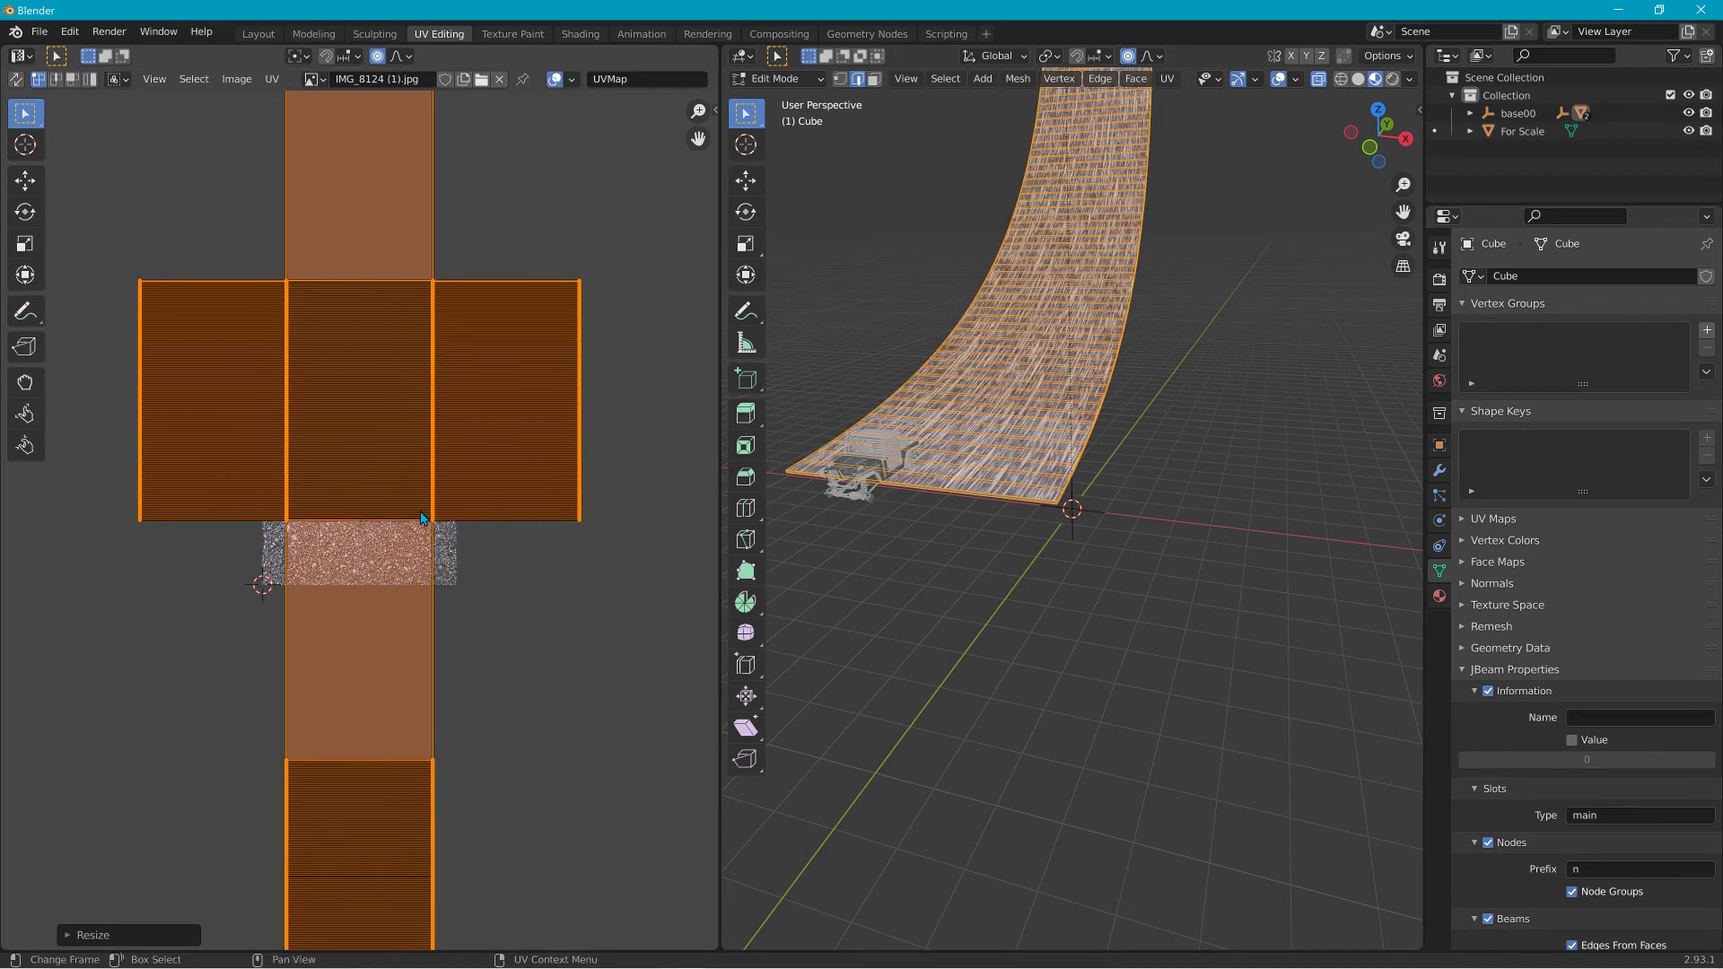
key("s")
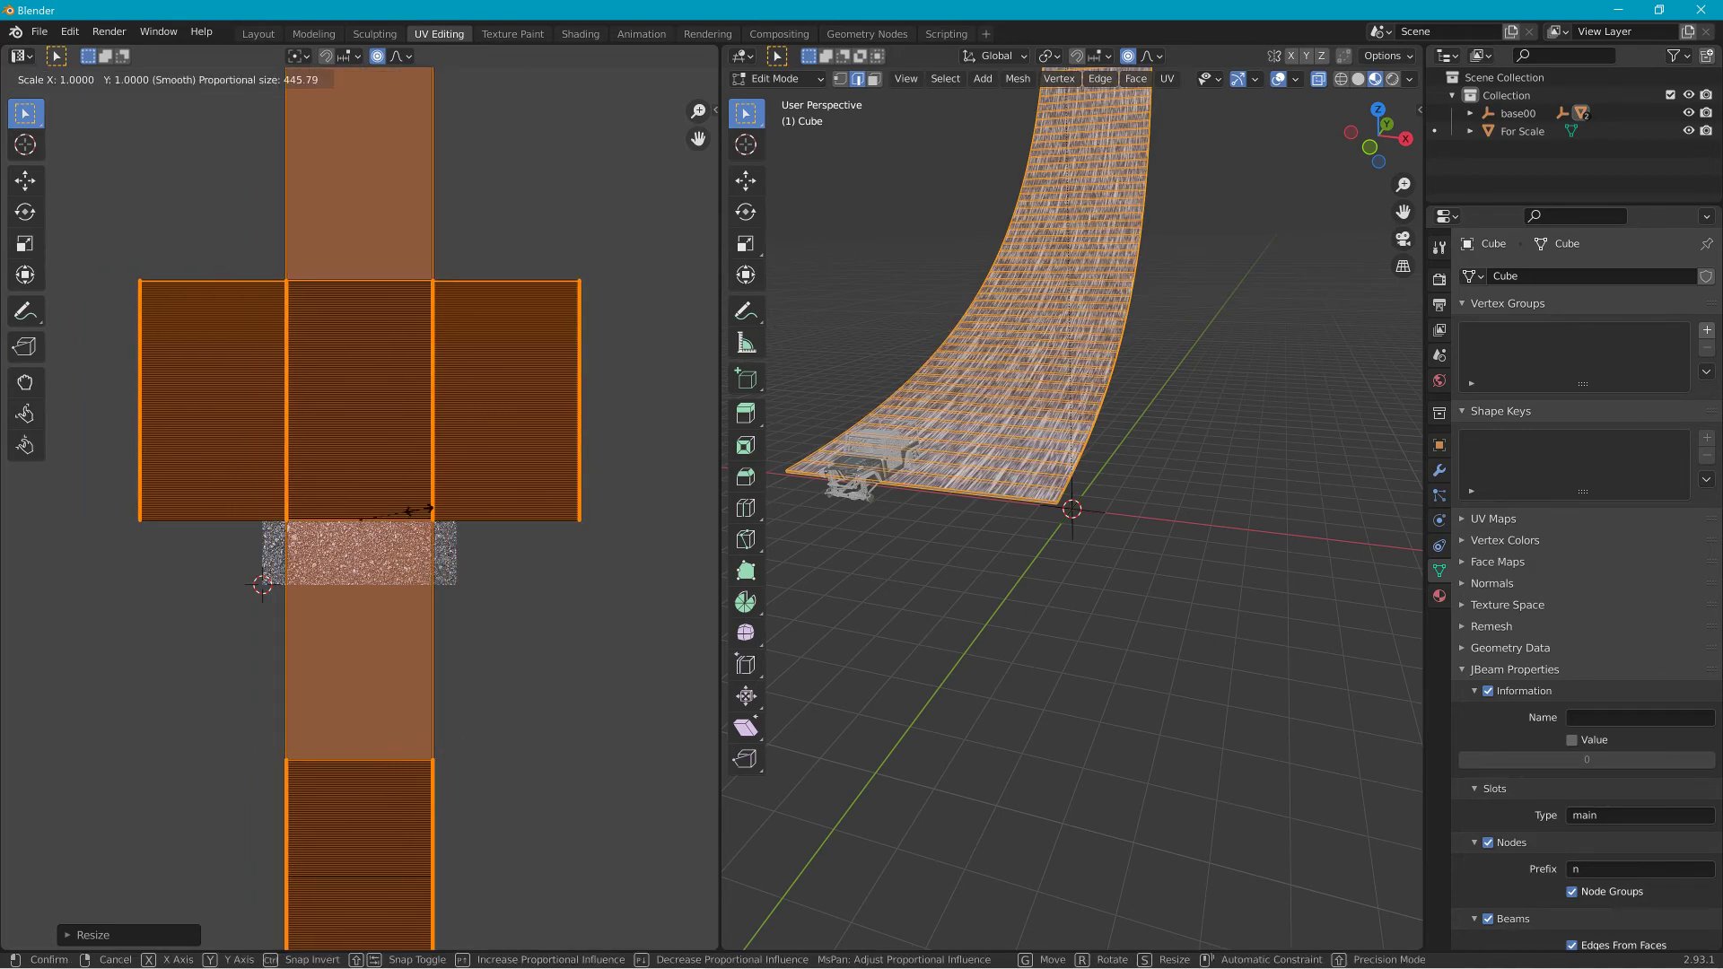
key("x")
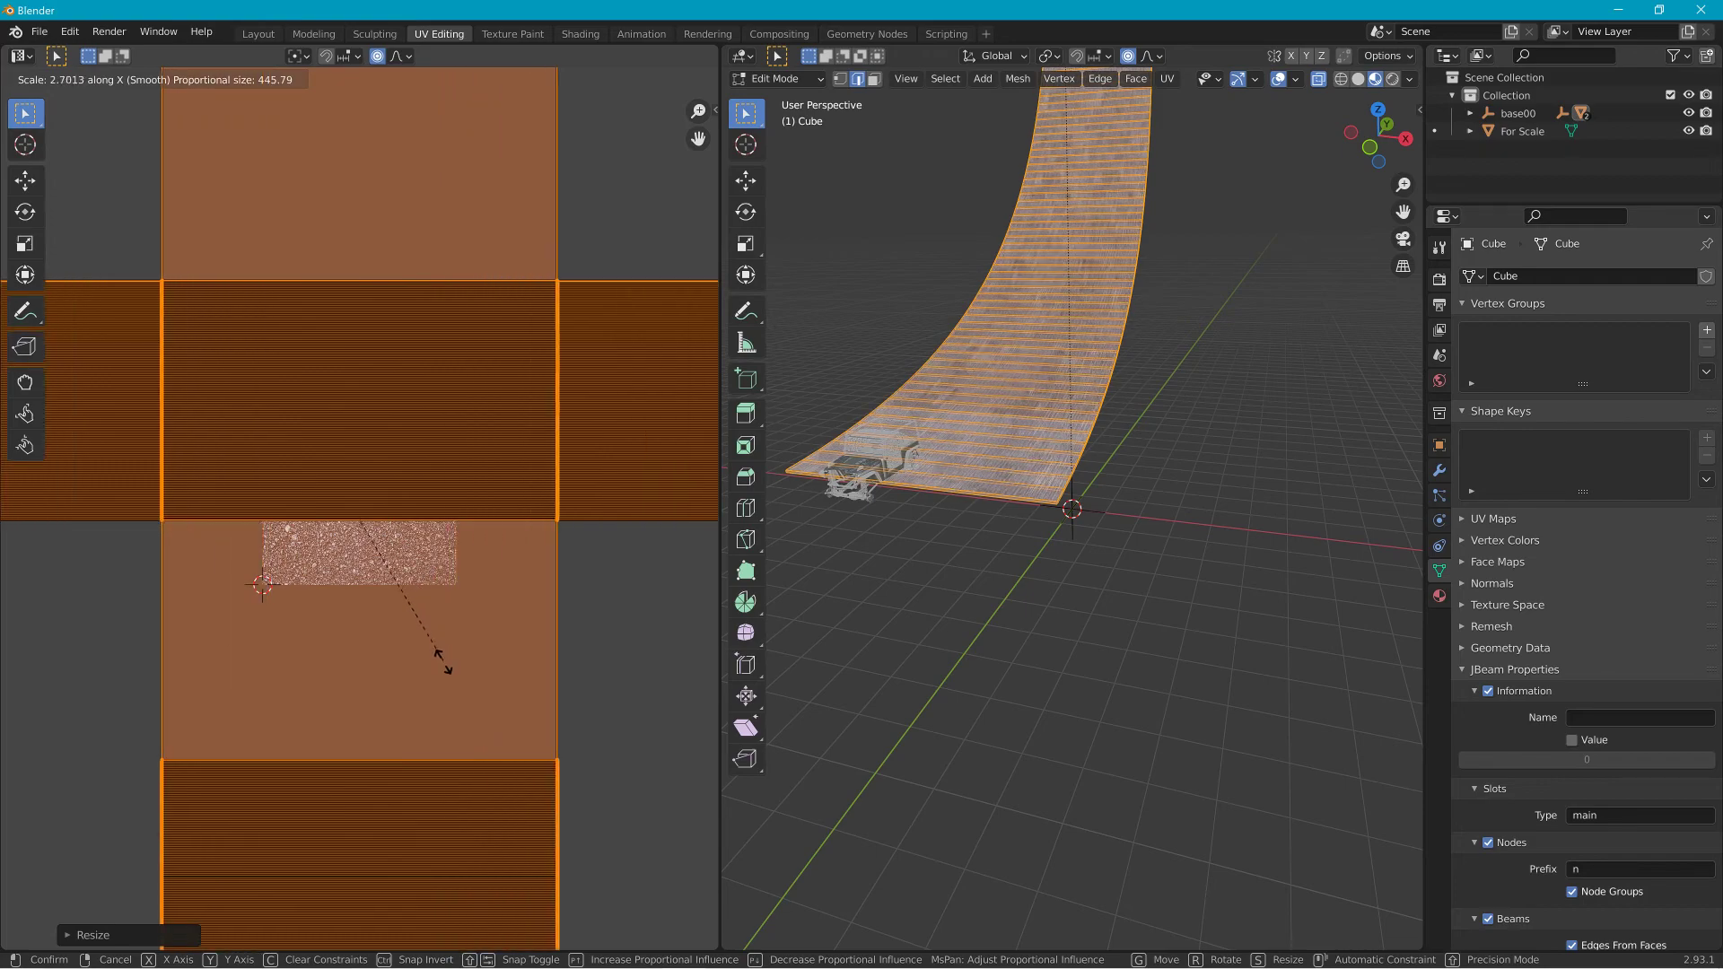
left_click(434, 504)
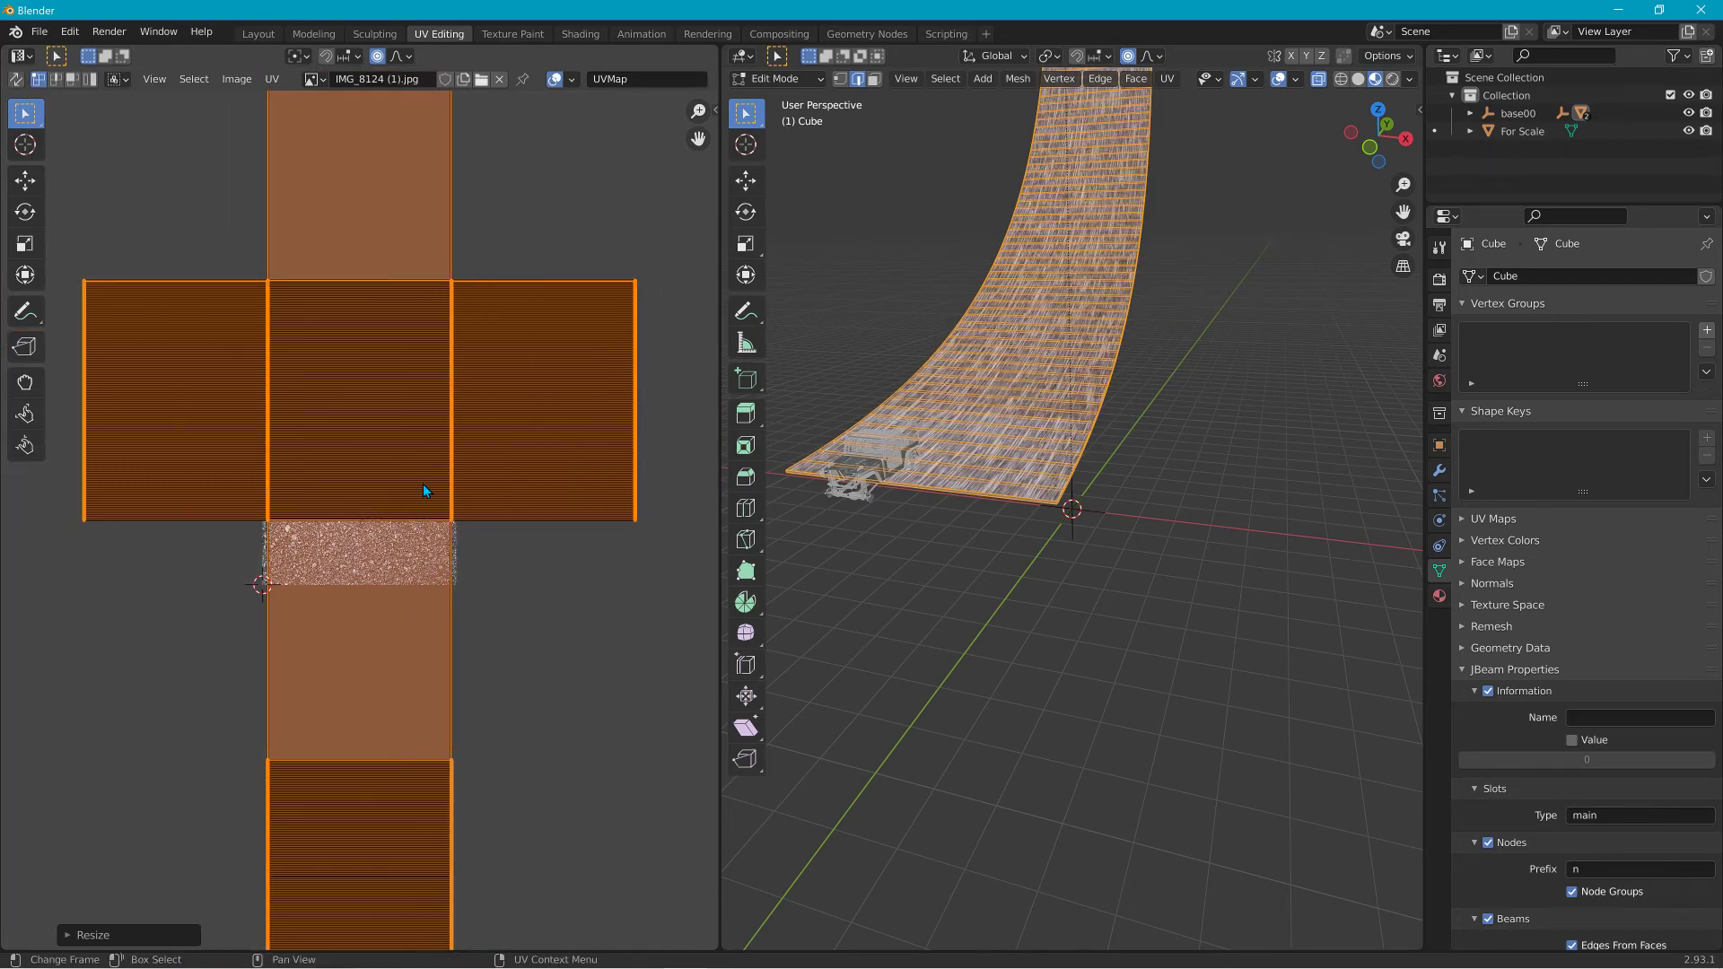
key("s")
key("y")
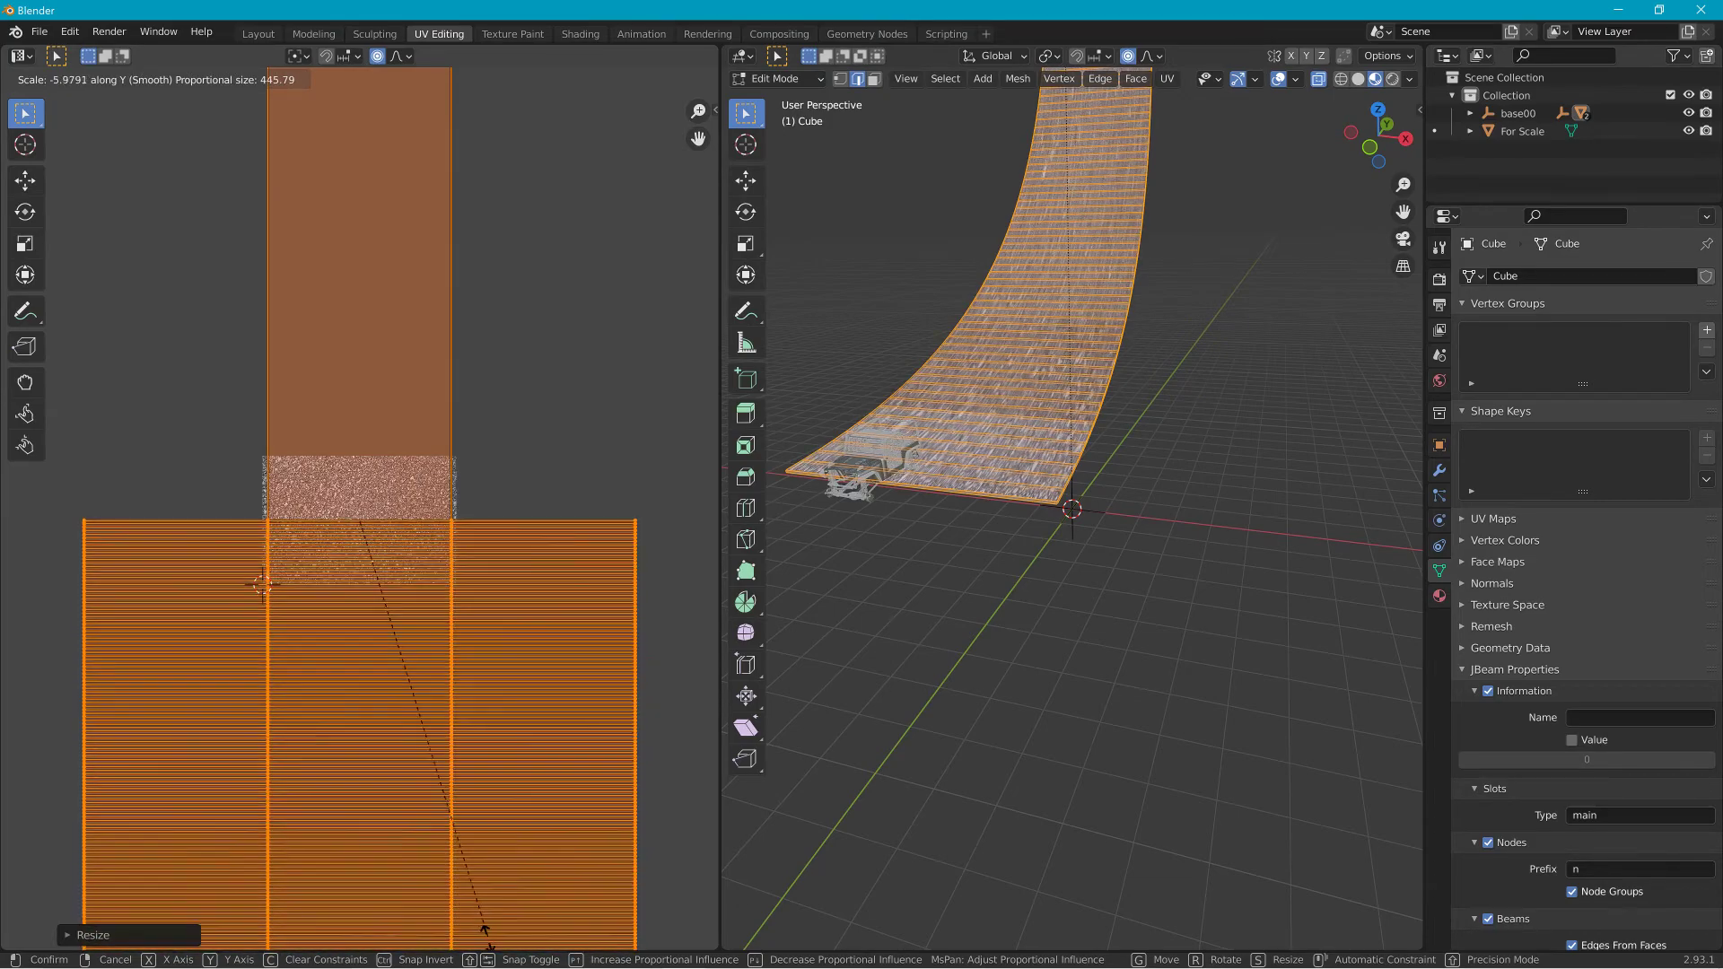
right_click(487, 352)
Stretch the loop's UV layout along Y to about 18 times its length.
scroll(488, 332, "down", 7)
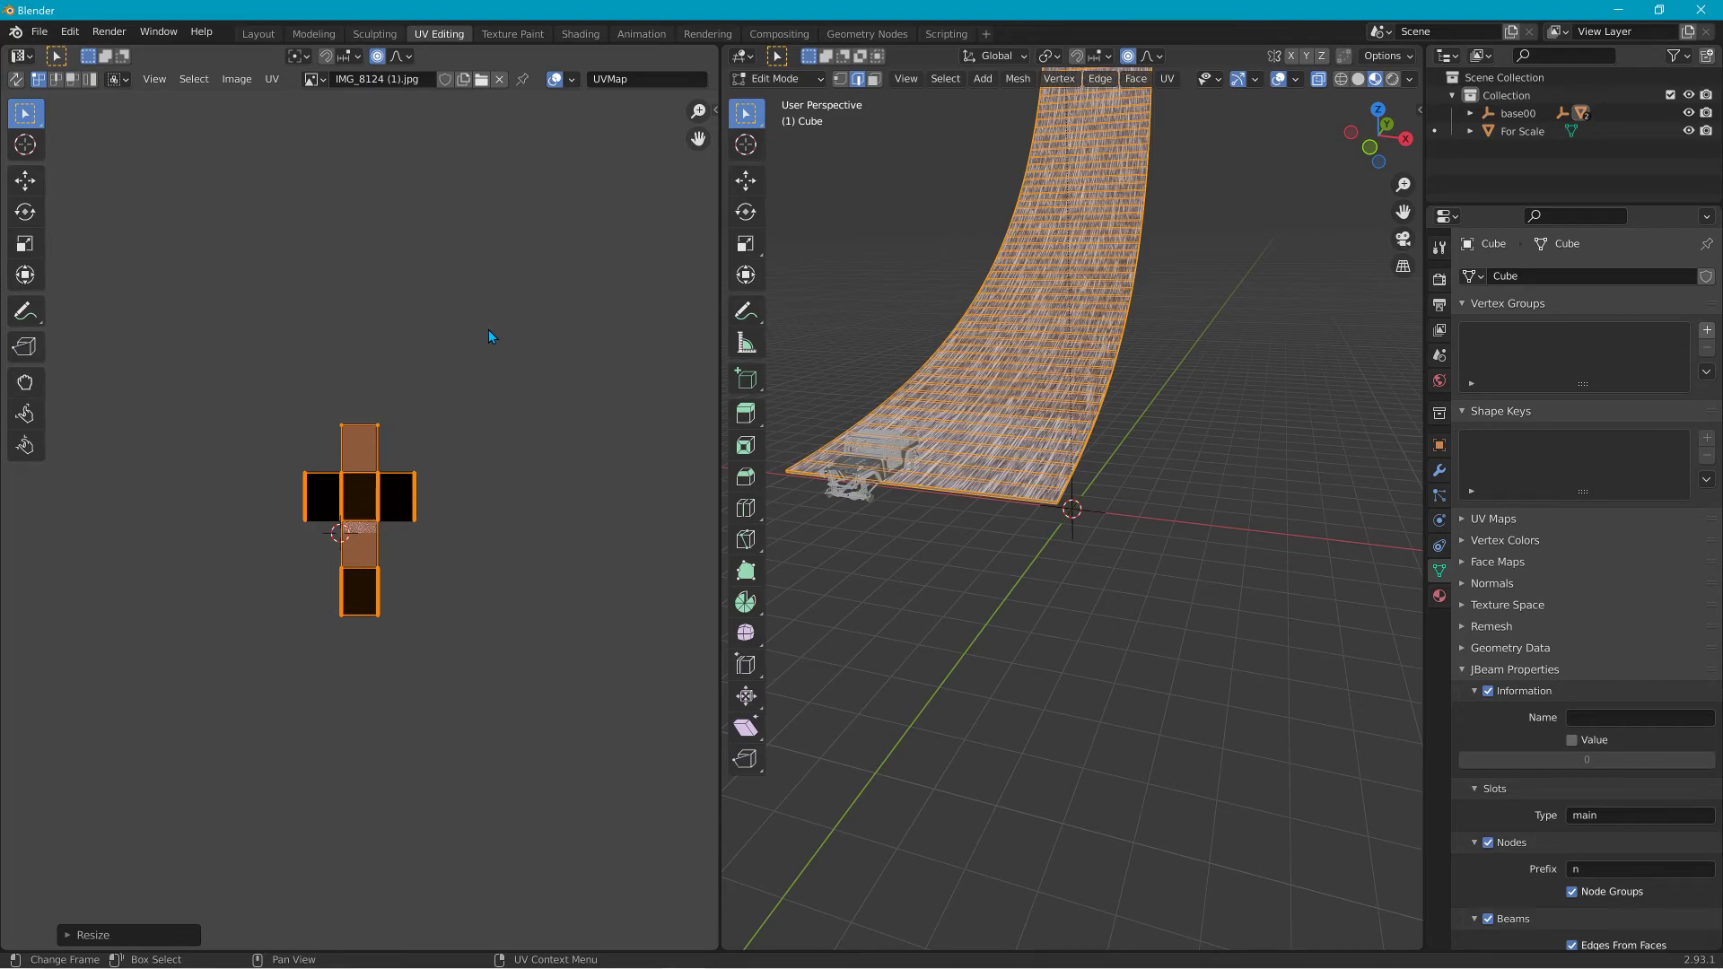
key("s")
key("y")
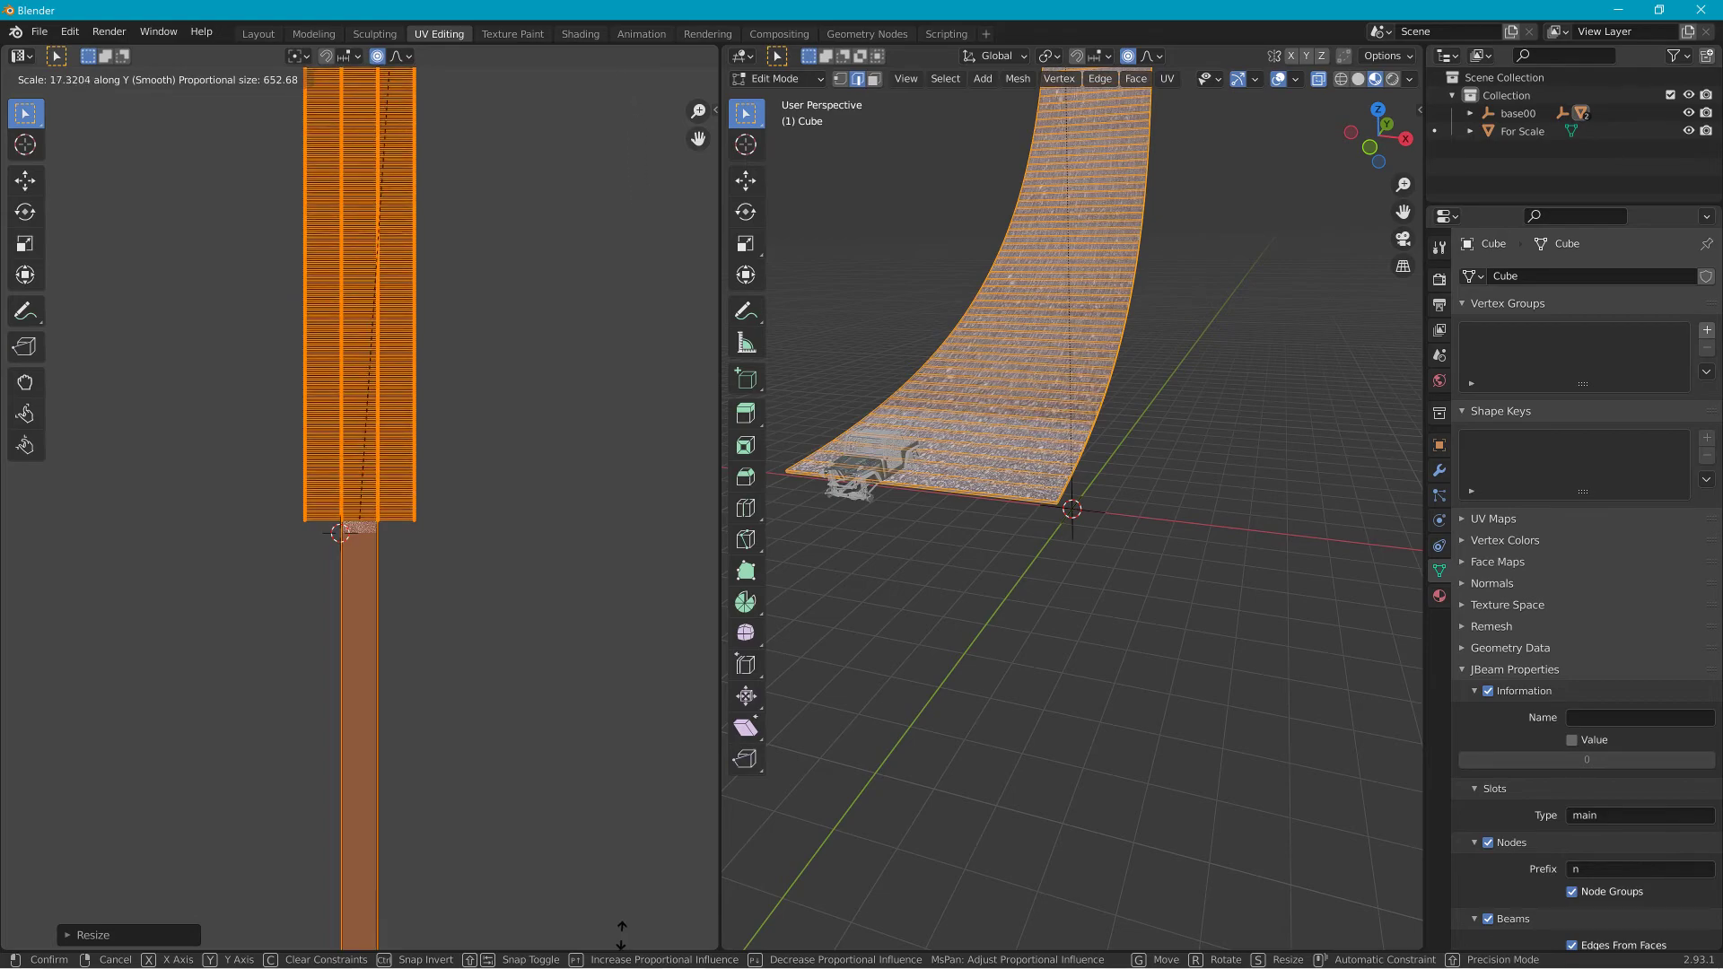
left_click(606, 670)
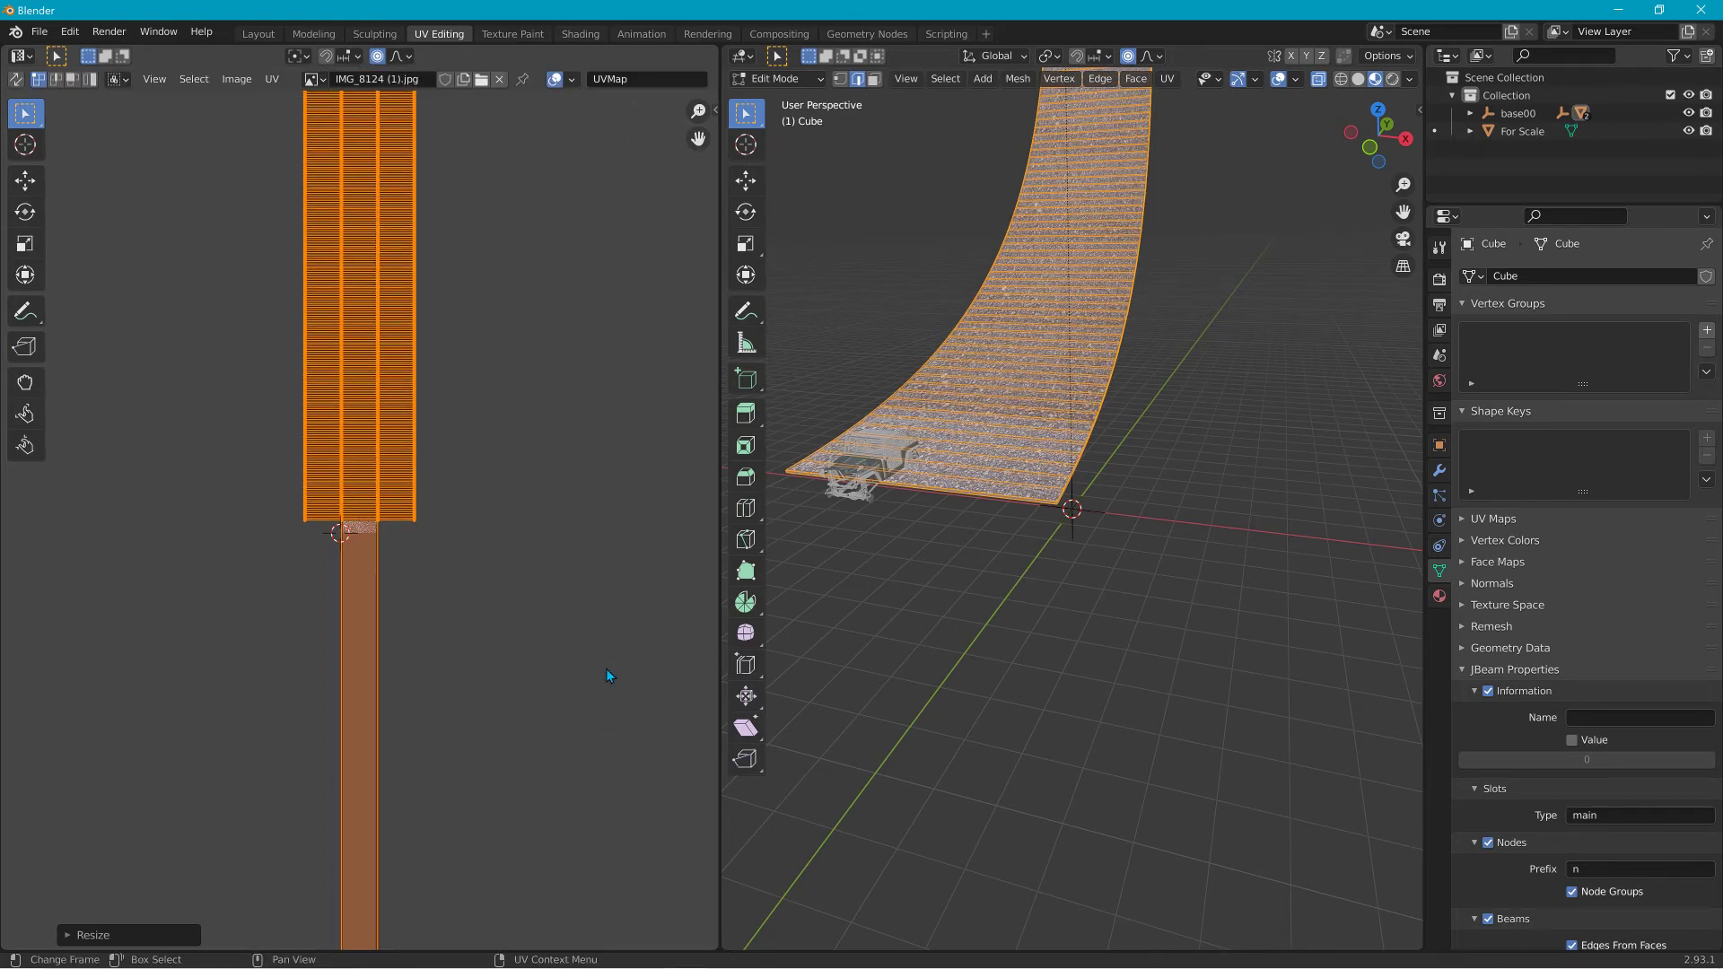
Return to the Layout workspace, check the asphalt along the loop, and make Colmesh-1 visible again.
left_click(257, 34)
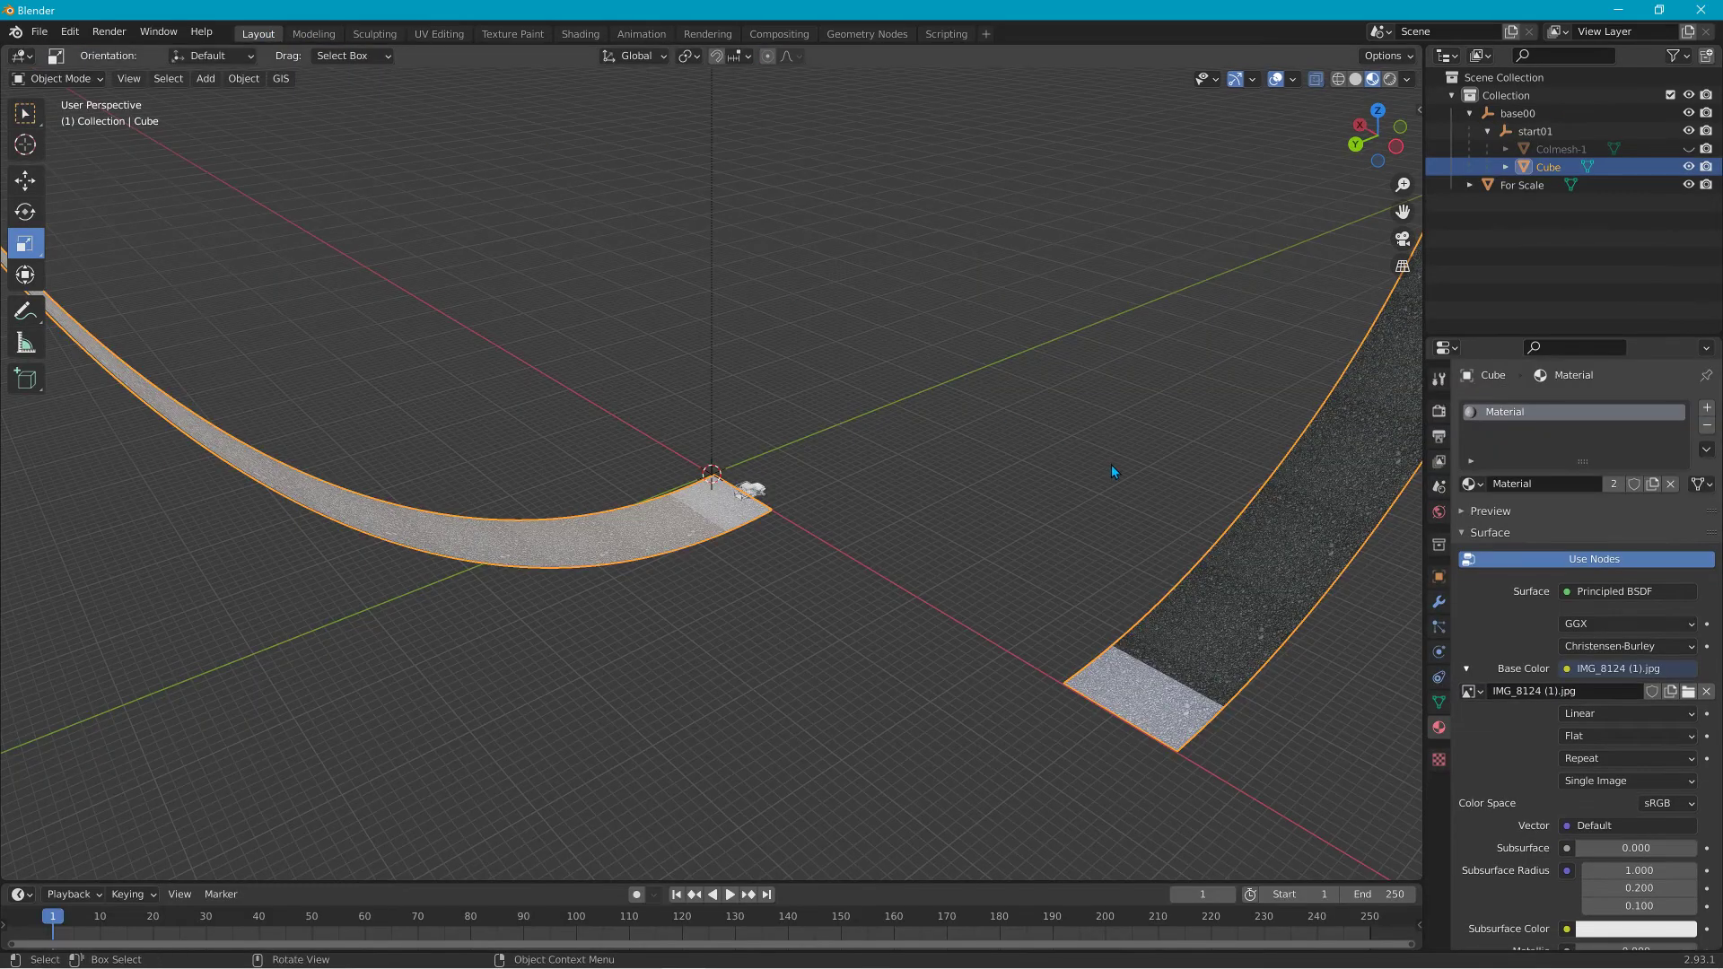
scroll(1111, 465, "up", 3)
middle_click_drag(1120, 464, 471, 533)
scroll(935, 586, "down", 4)
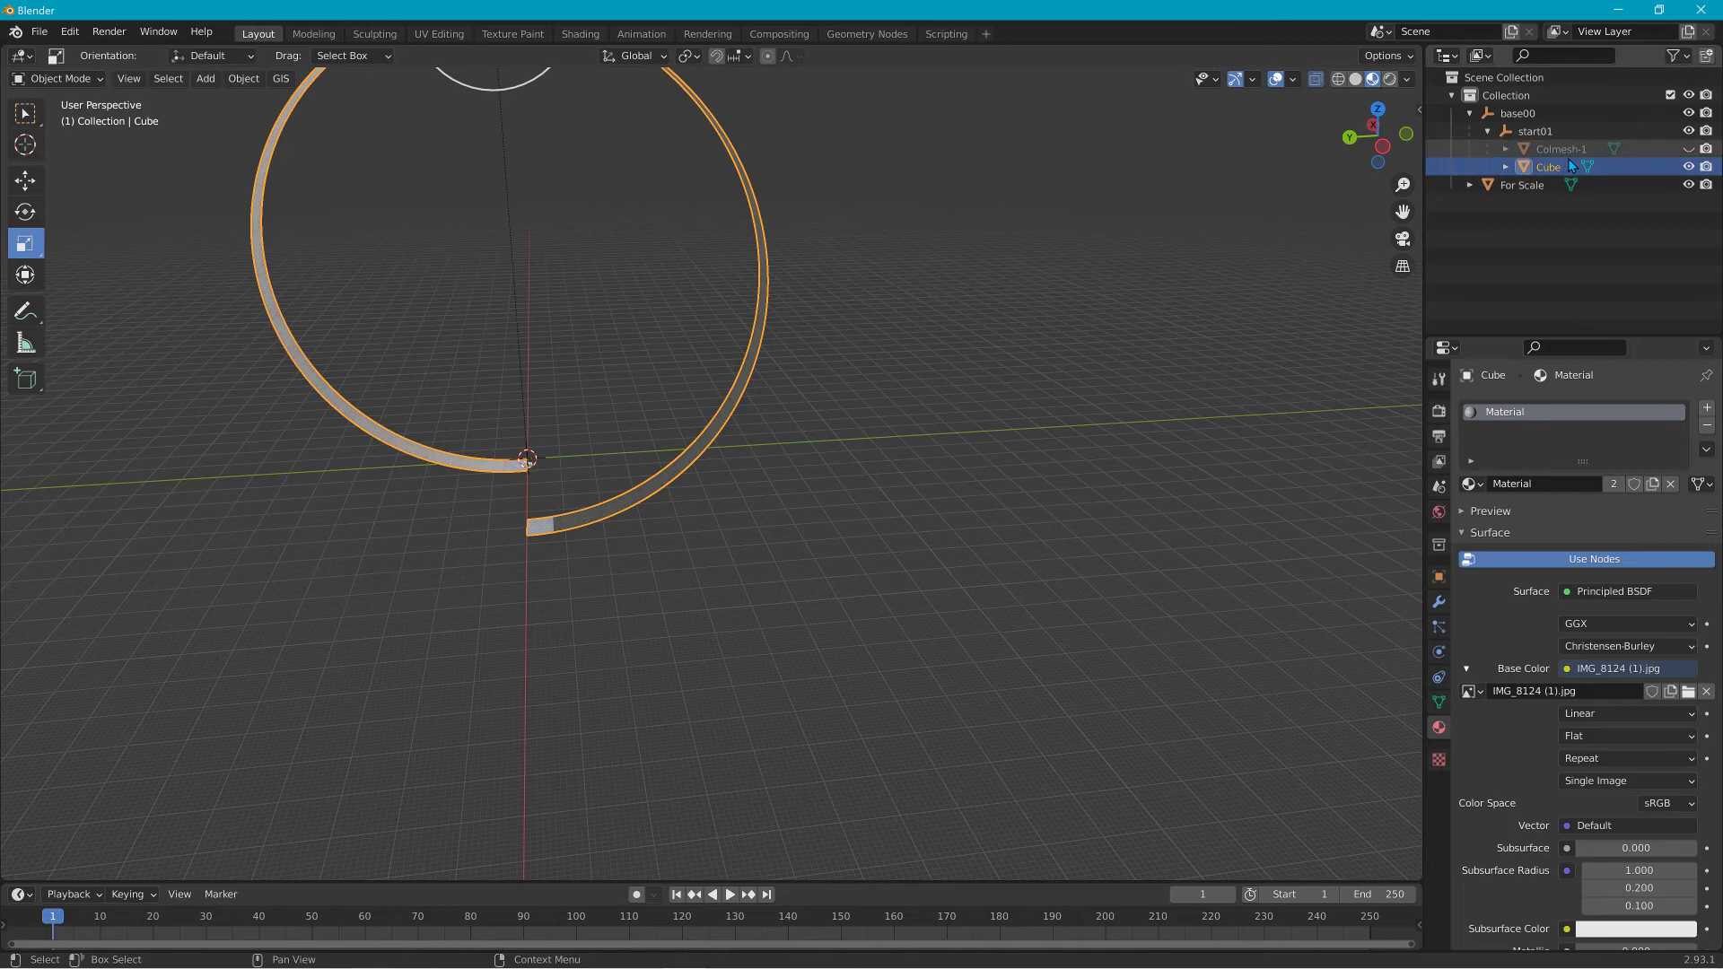
left_click(74, 81)
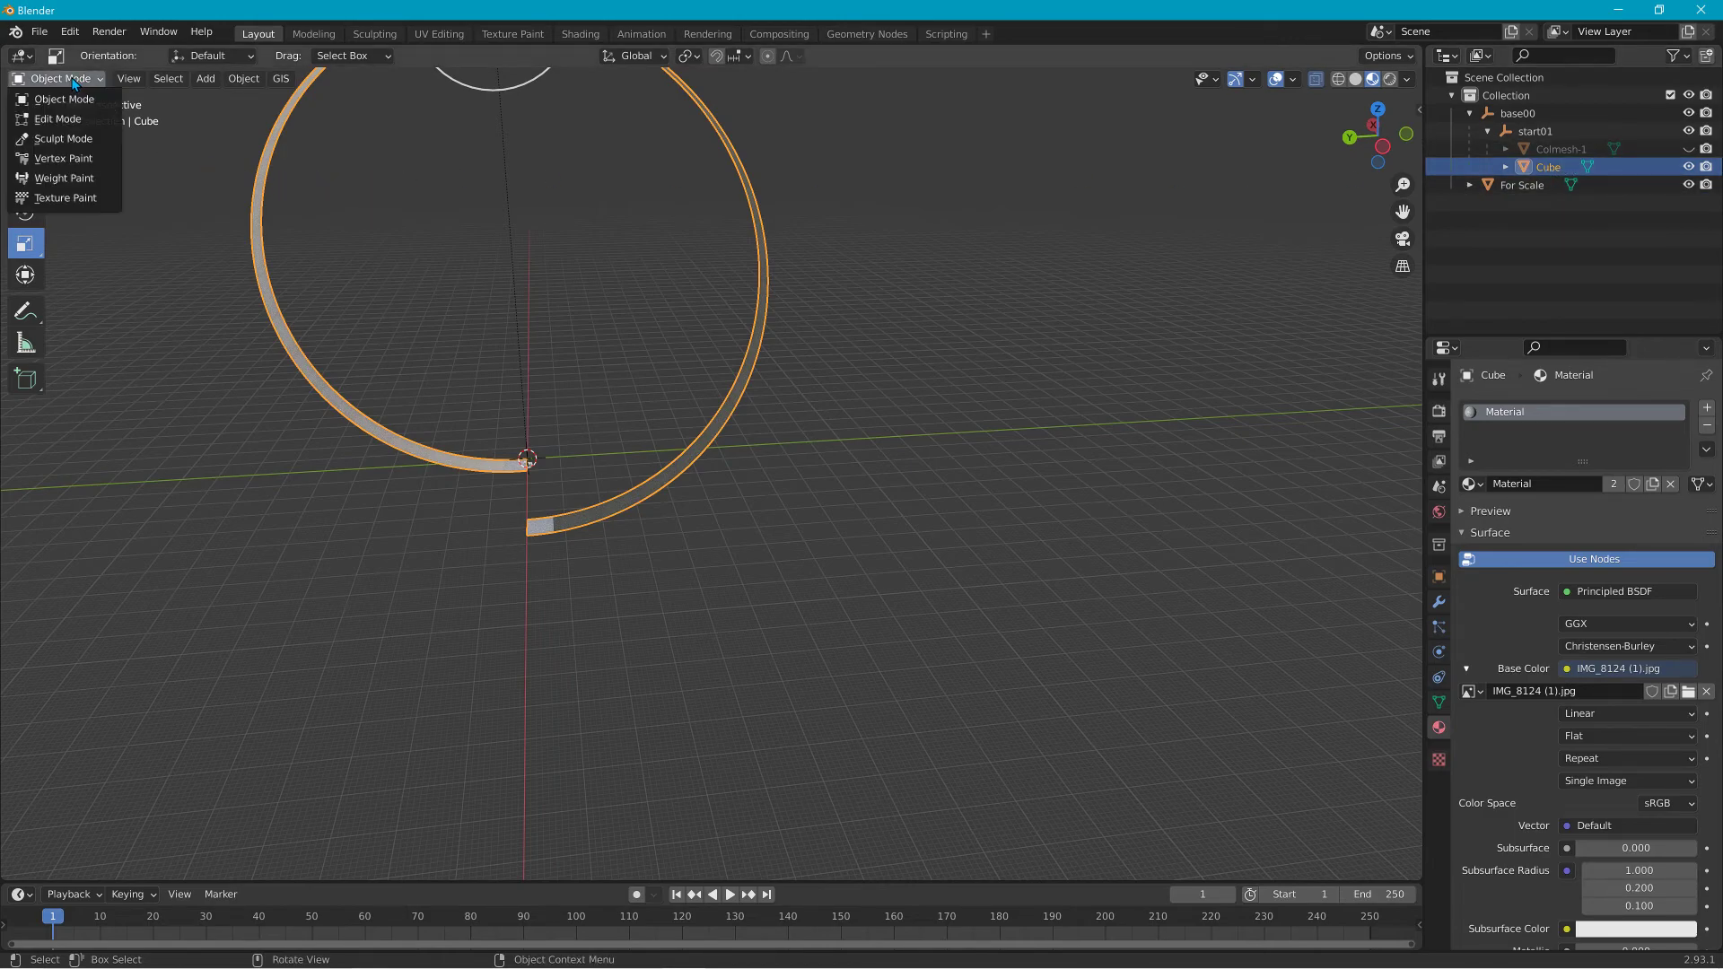
left_click(66, 83)
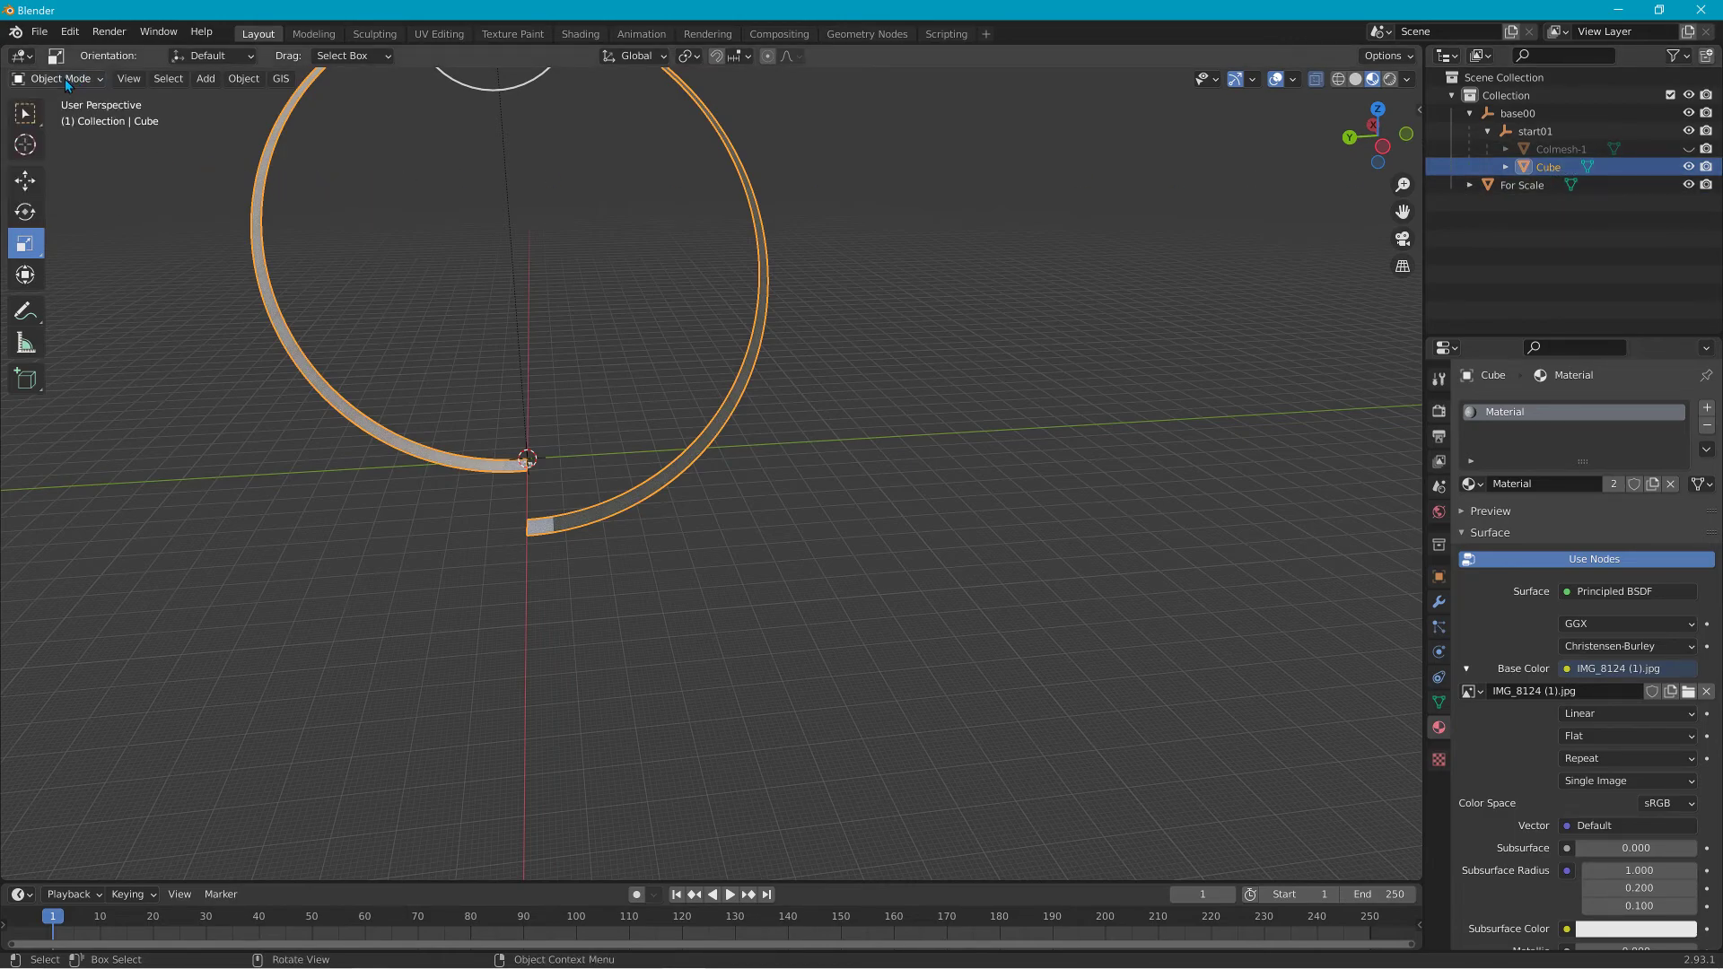
left_click(1565, 149, "ctrl")
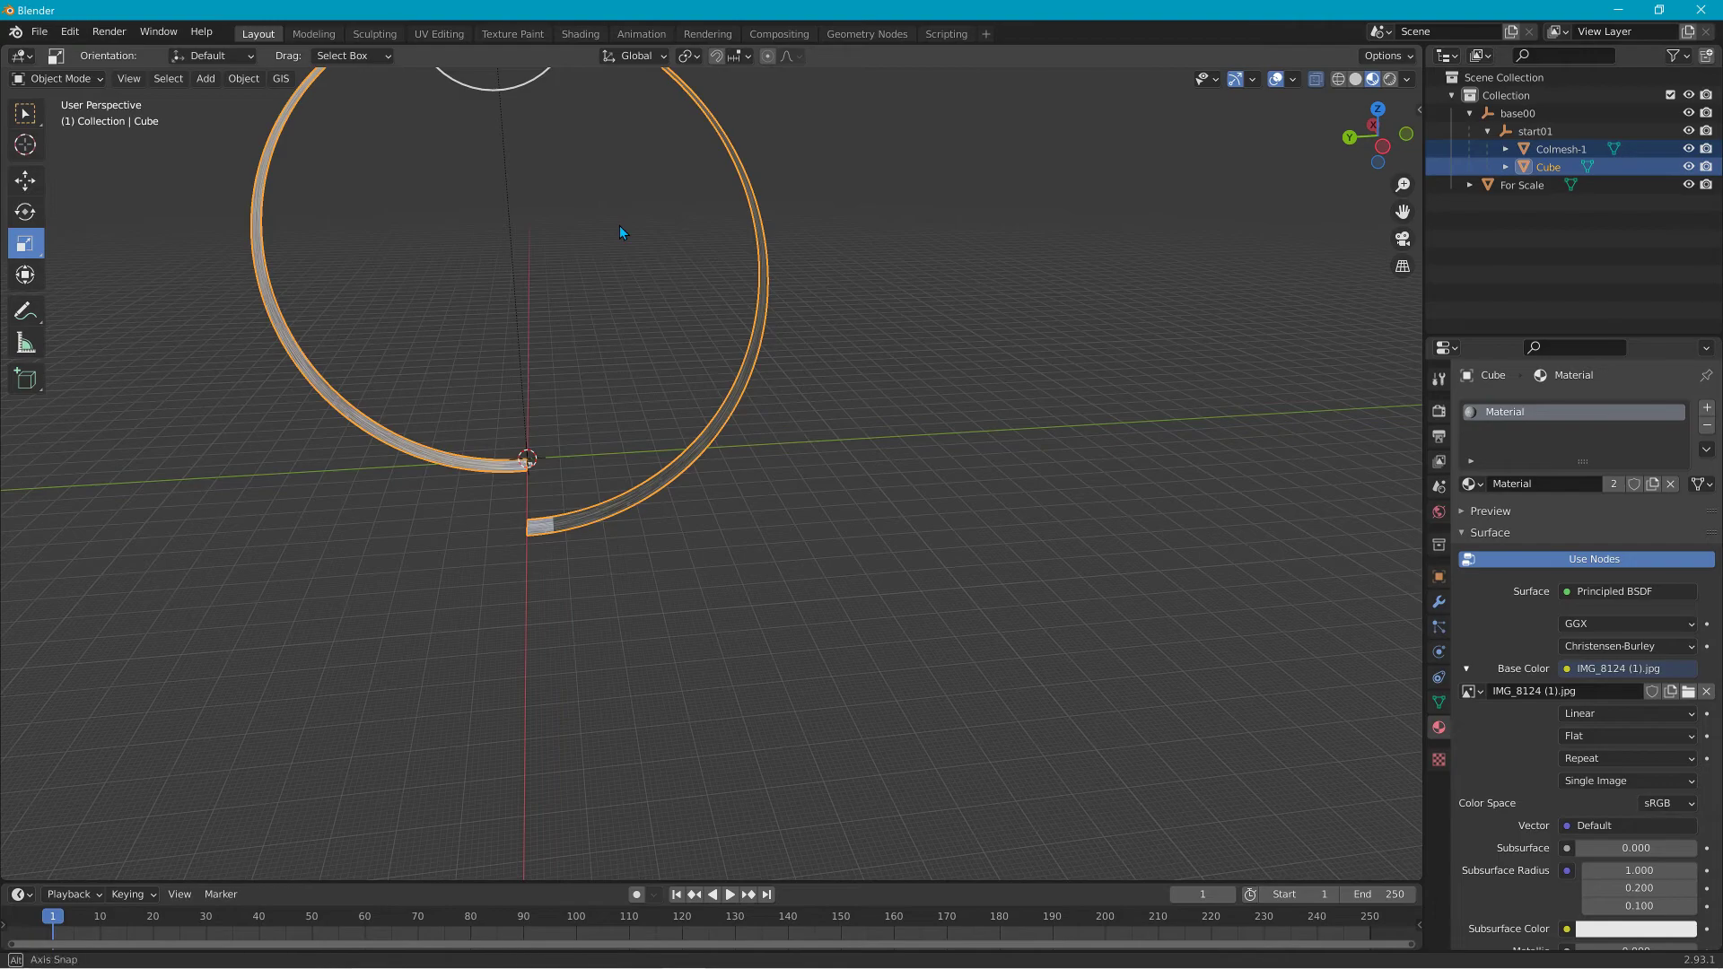
Duplicate the Cube loop and place the copy about -217 m along the global Y axis.
middle_click_drag(619, 225, 696, 220)
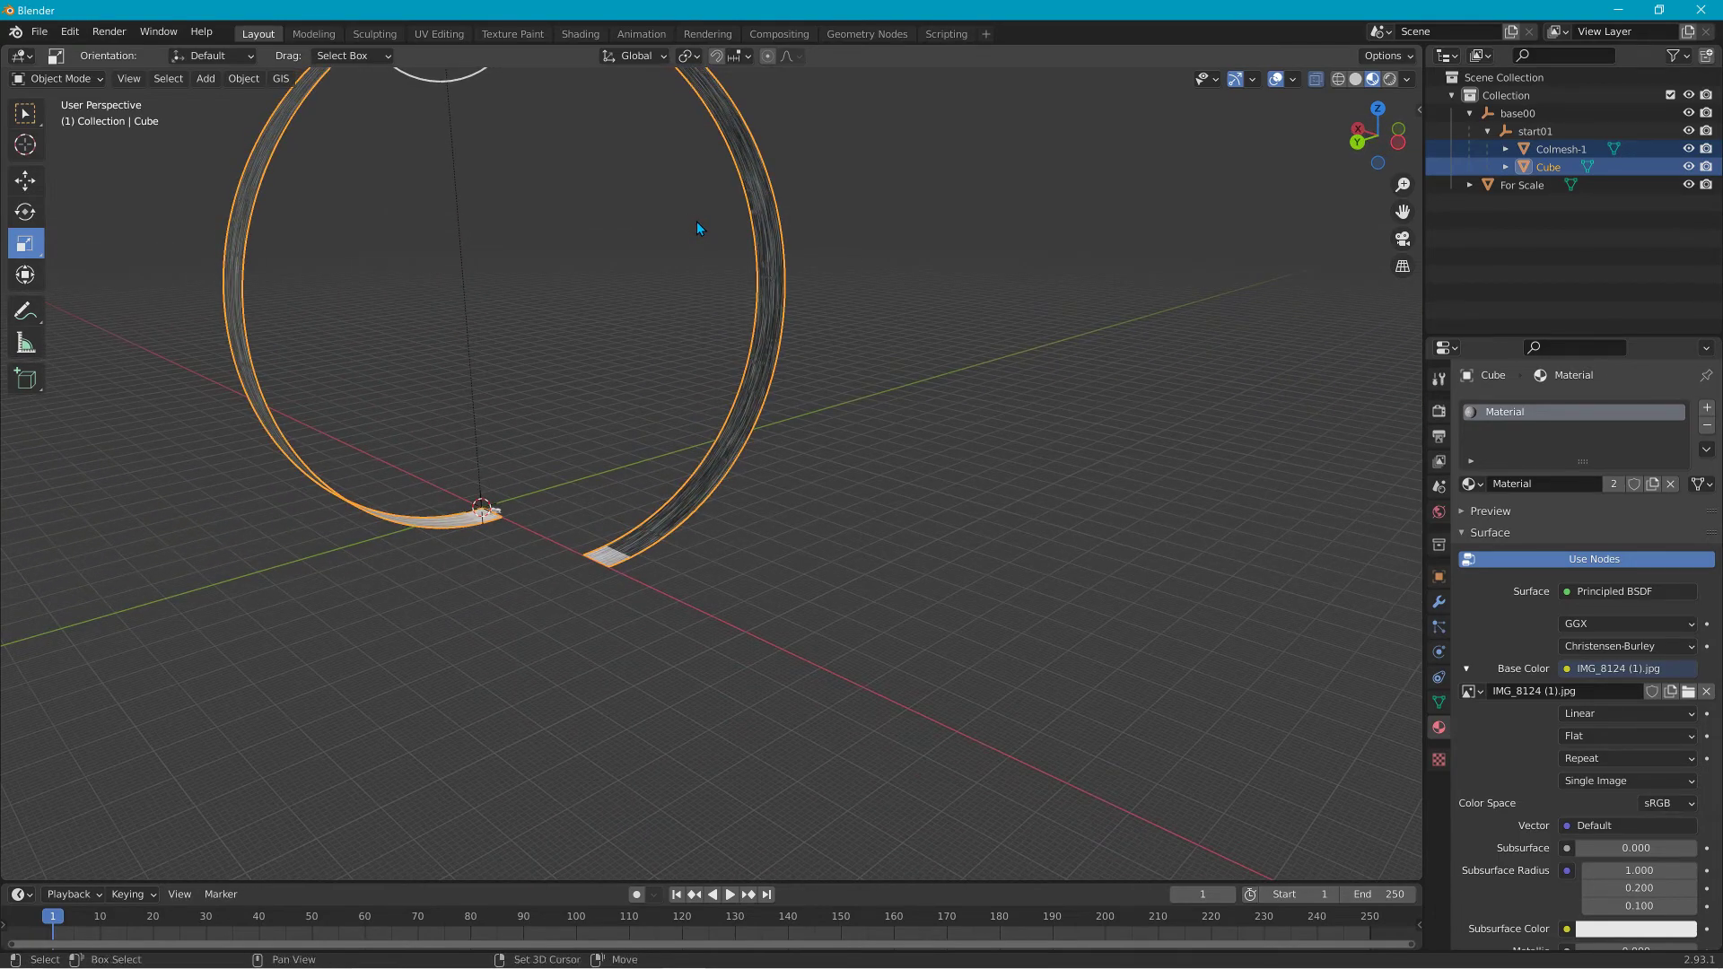
key("shift+d")
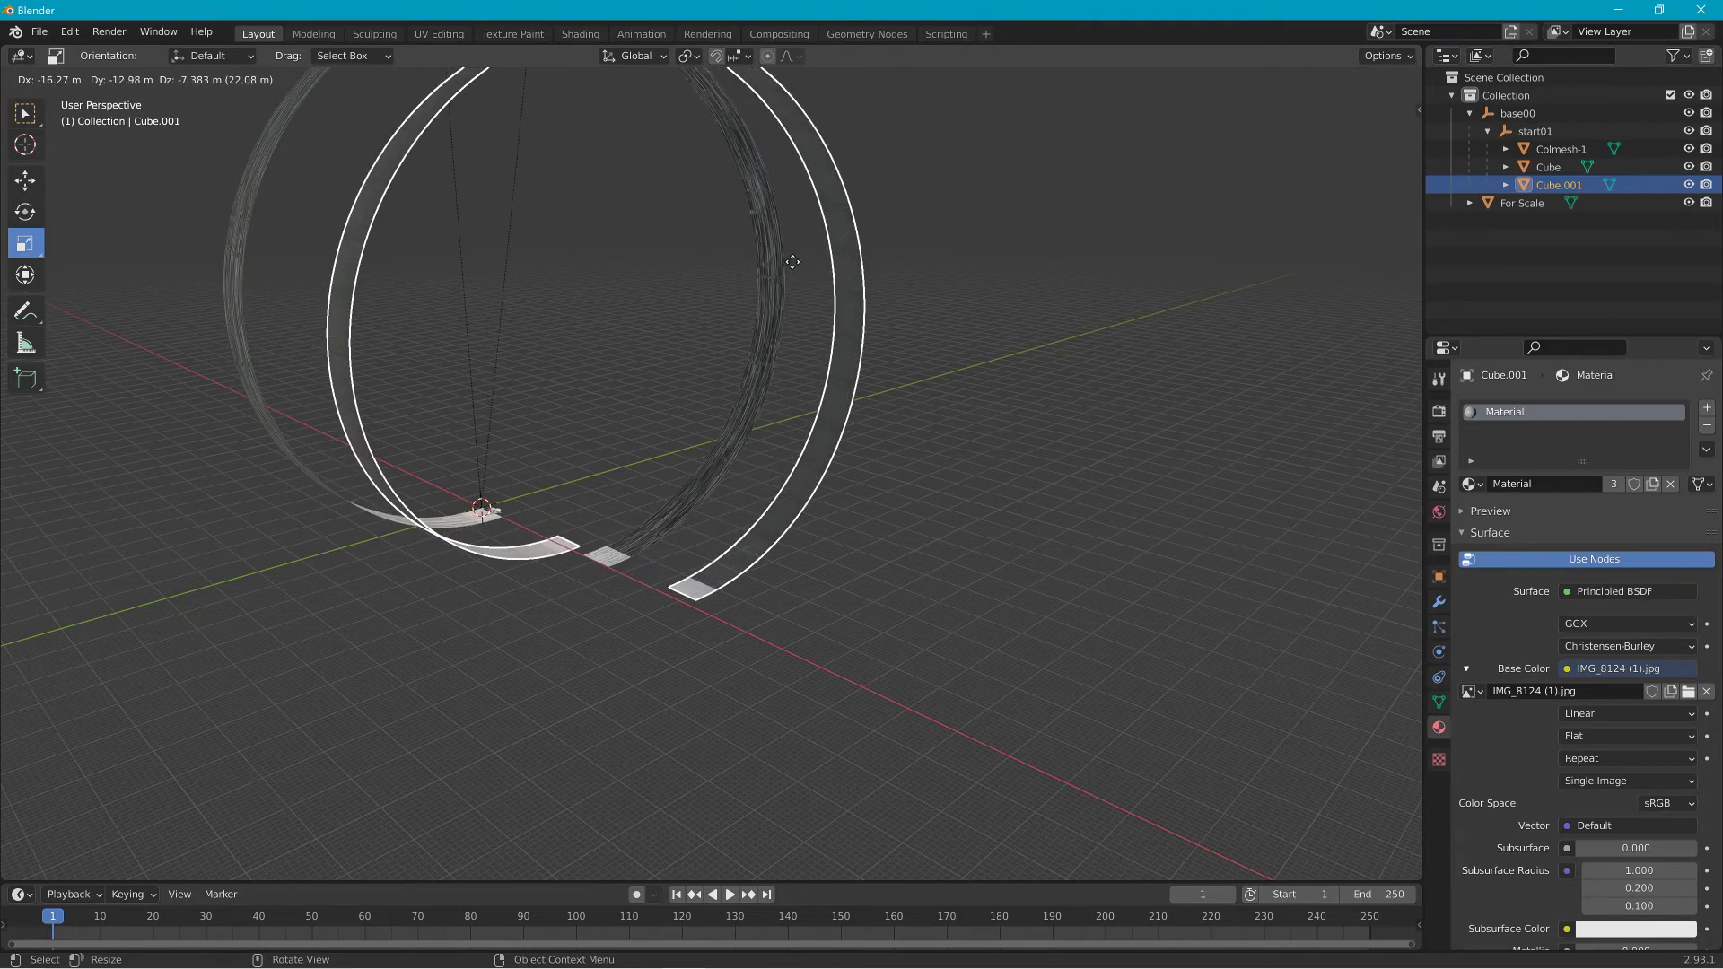
key("y")
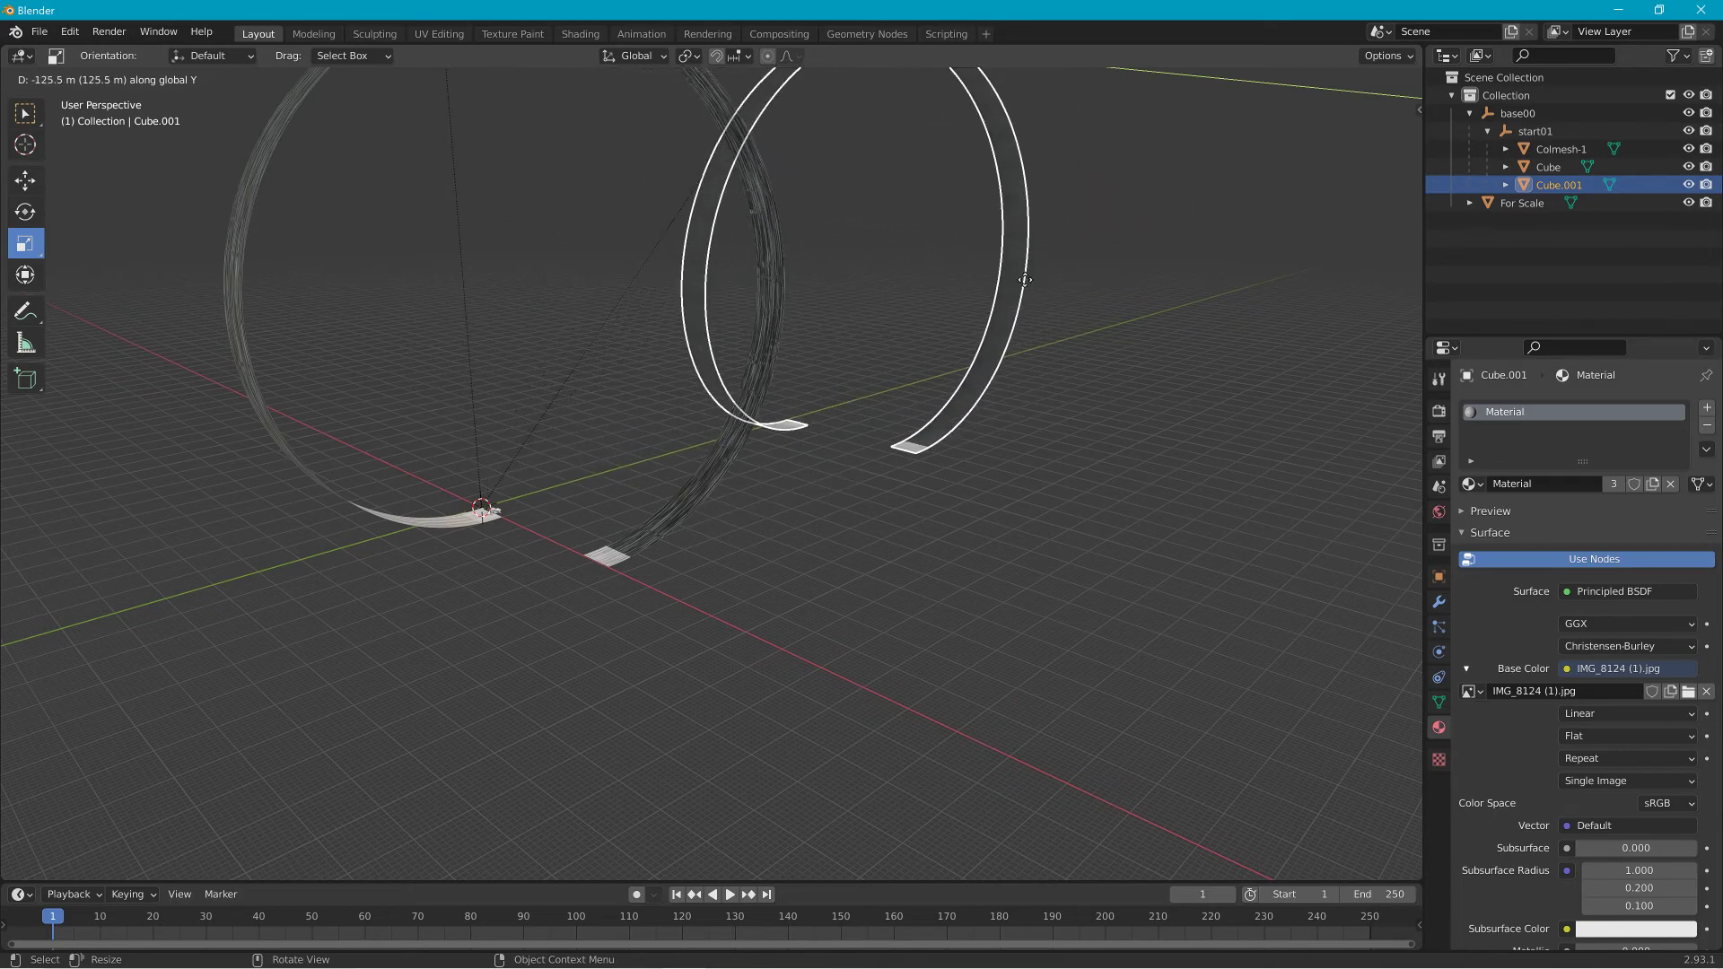
left_click(1233, 194)
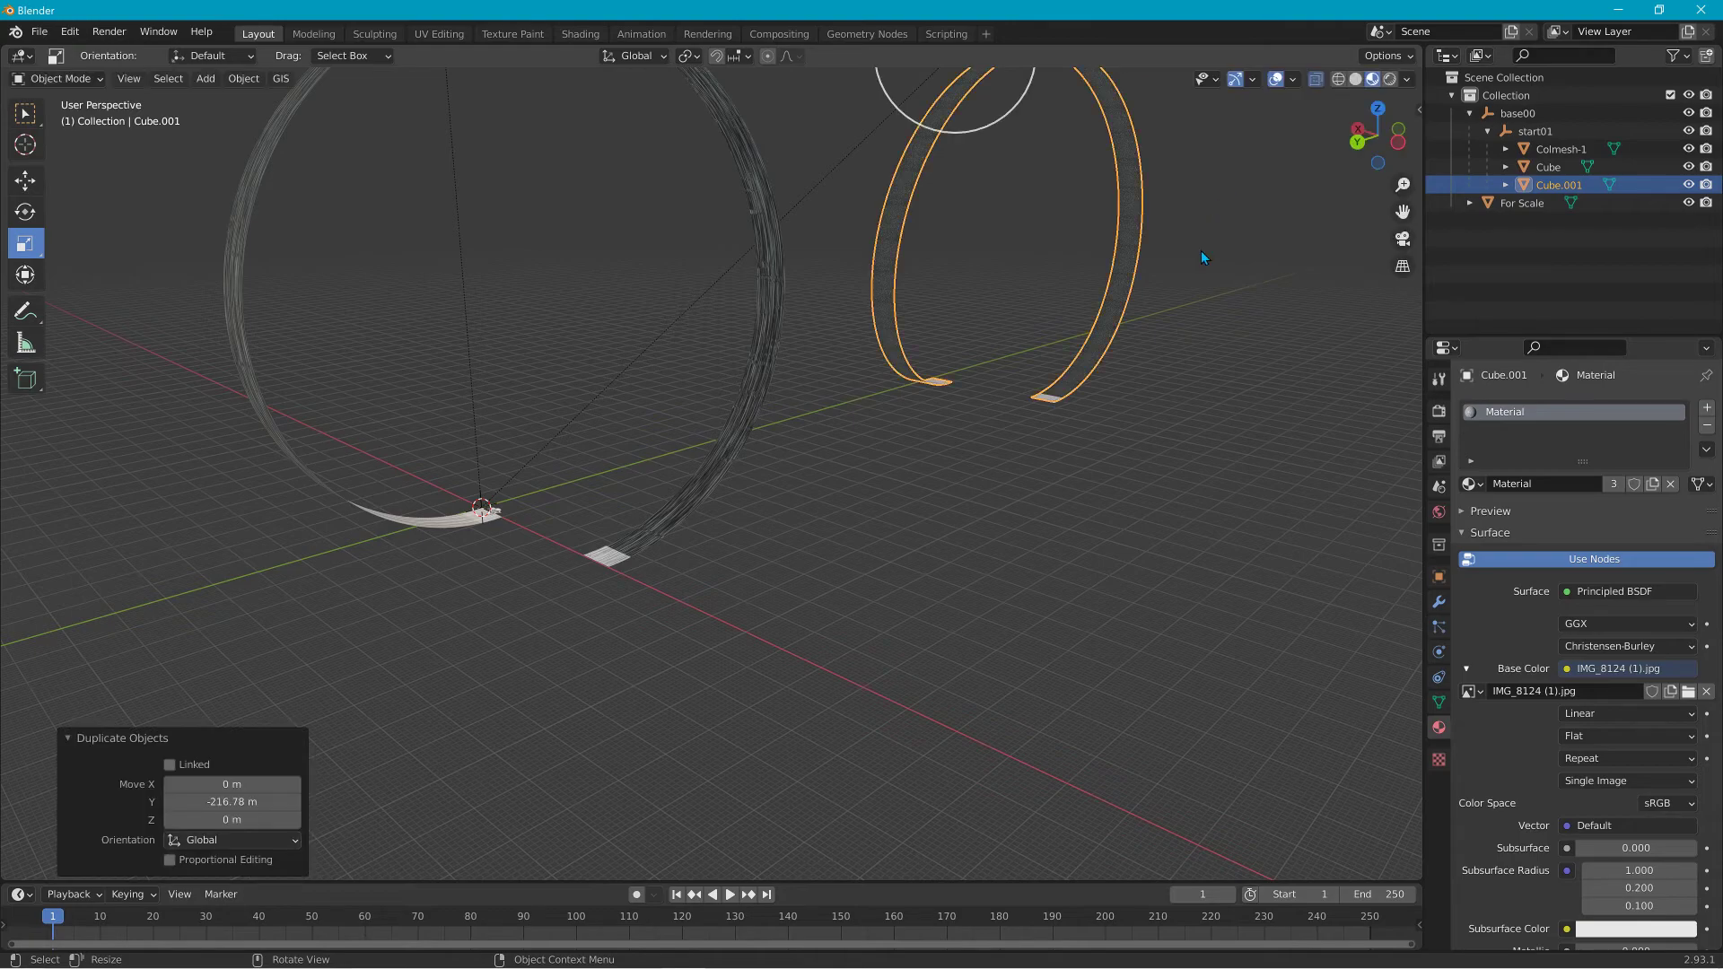
Scale the duplicated loop uniformly to about 0.52 of its size.
middle_click_drag(1201, 251, 660, 403)
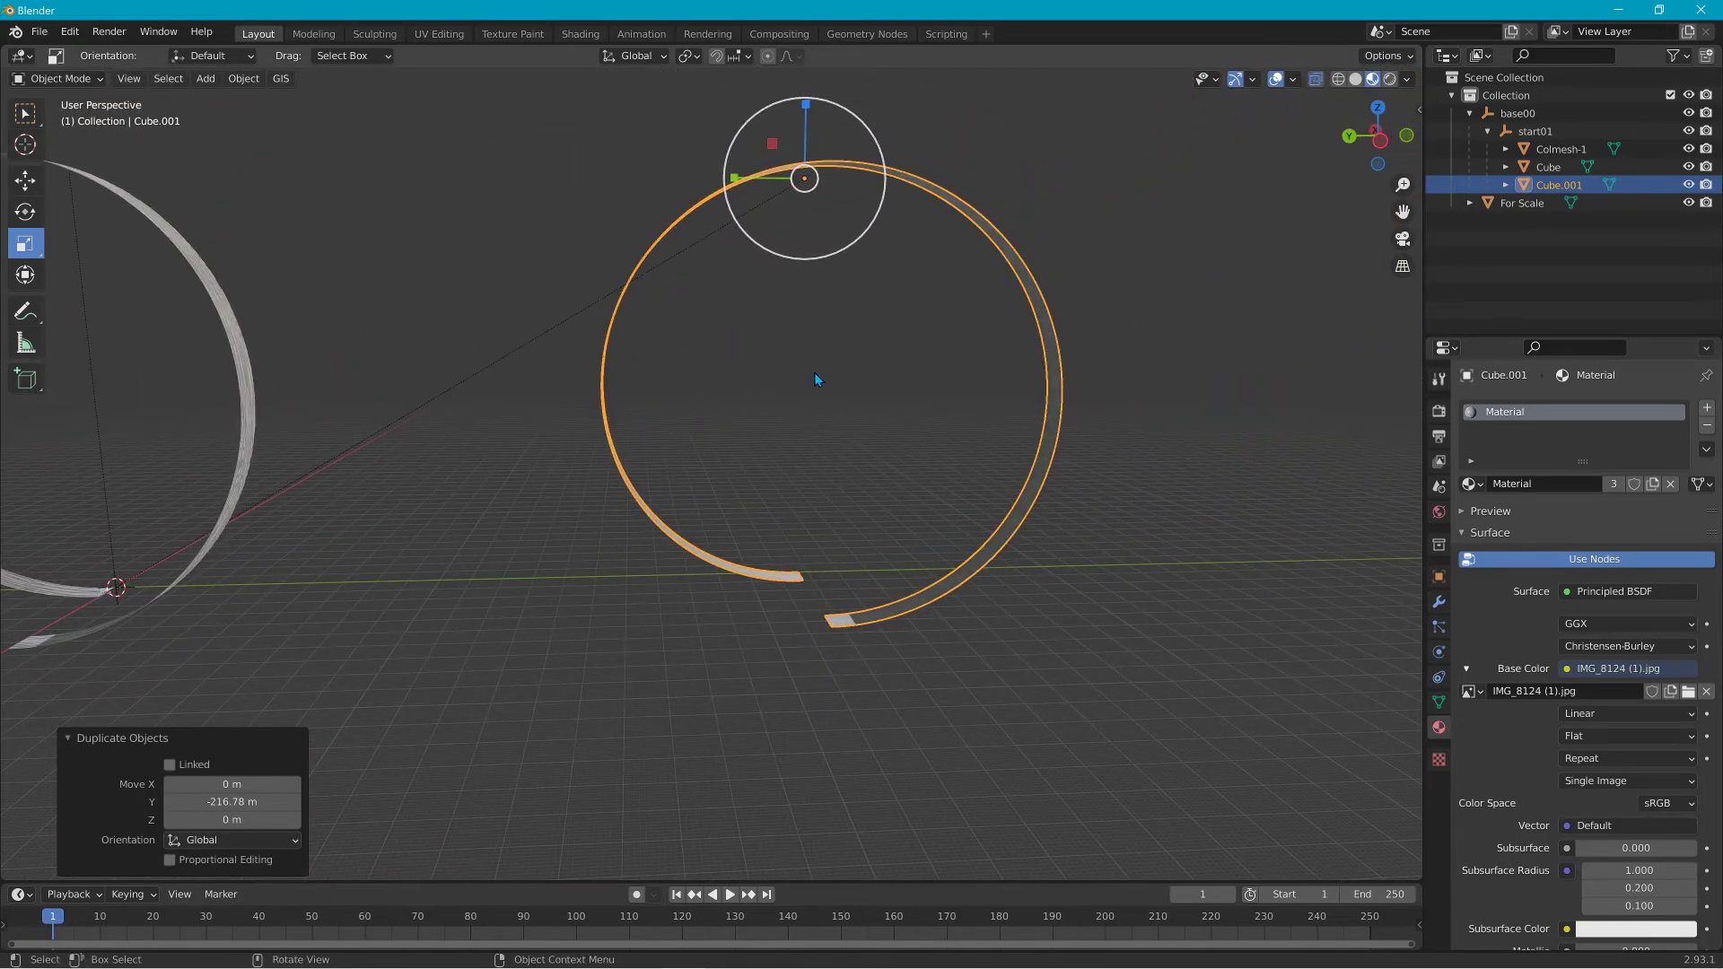
key("s")
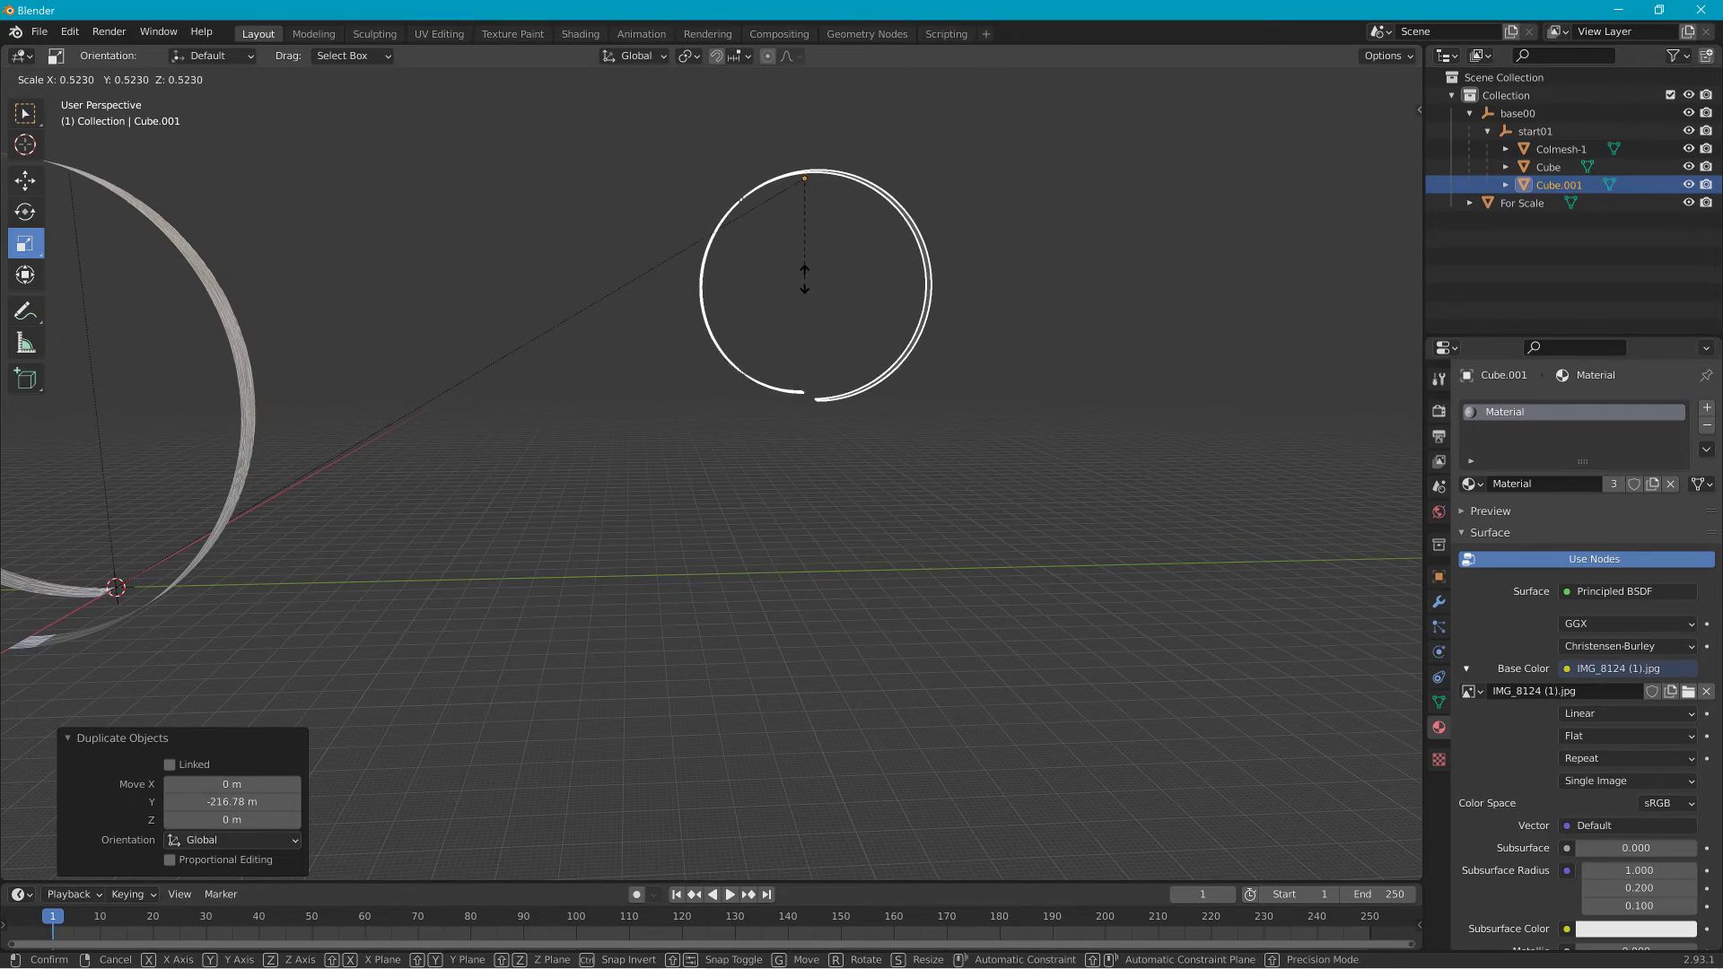
left_click(805, 278)
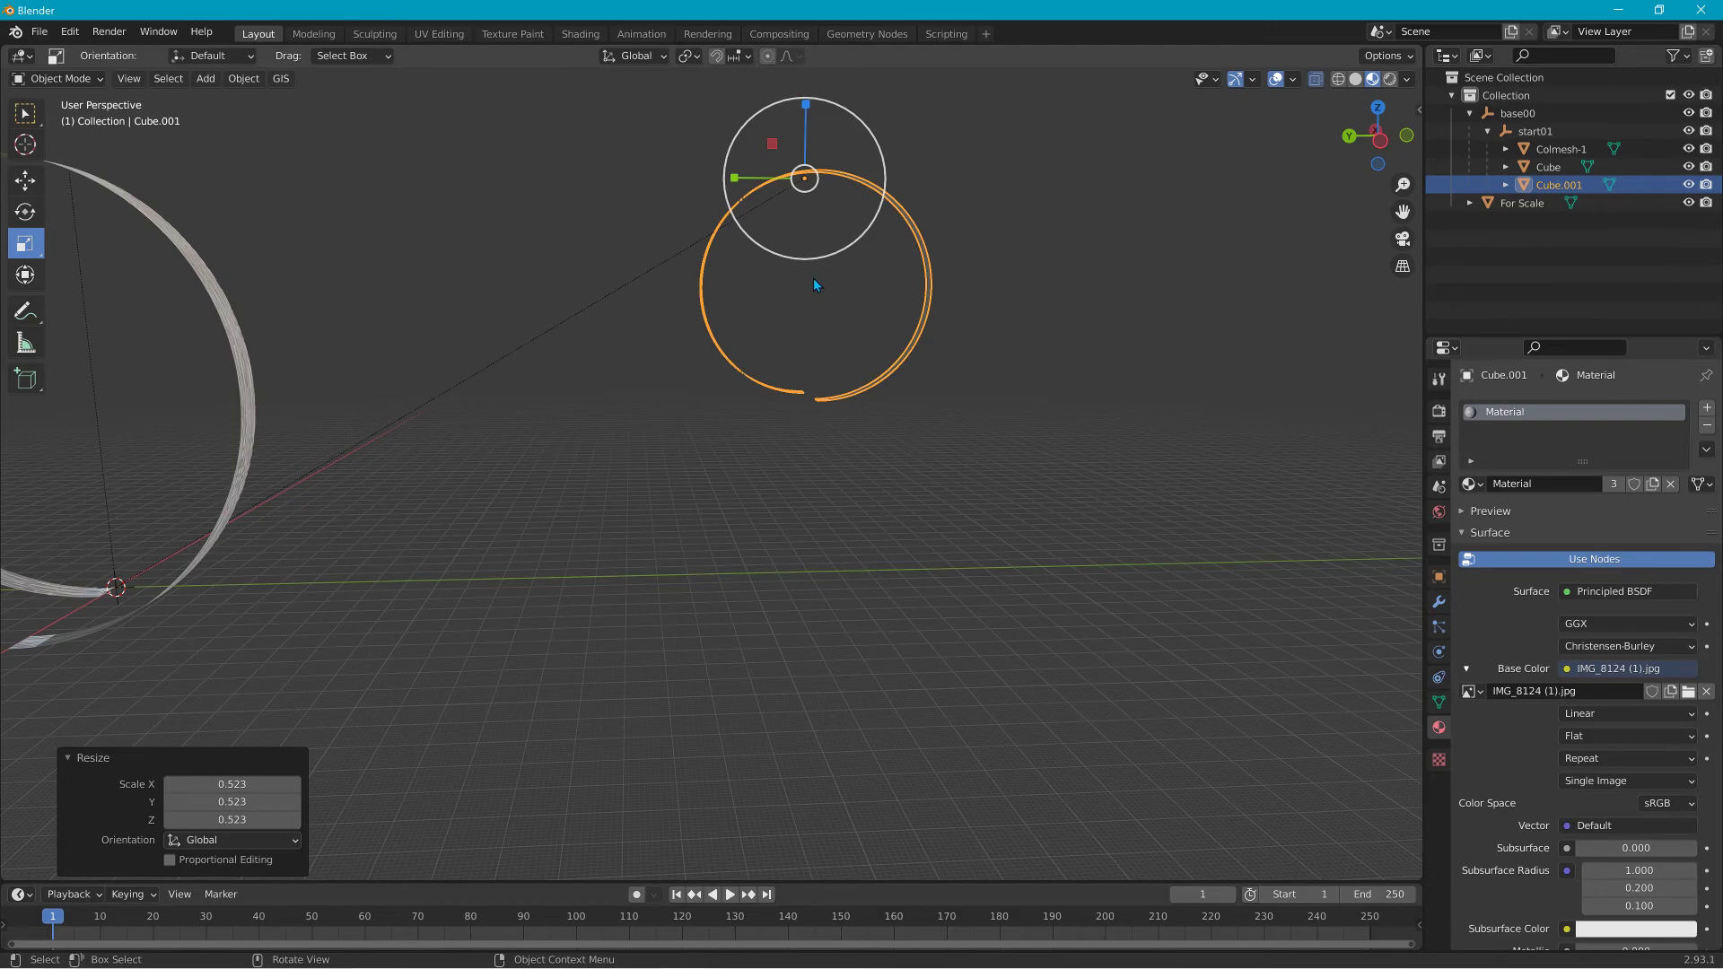
Lower the small loop along Z to ground level, by about 52.6 m and then a further 0.3 m and 6.6 m.
key("g")
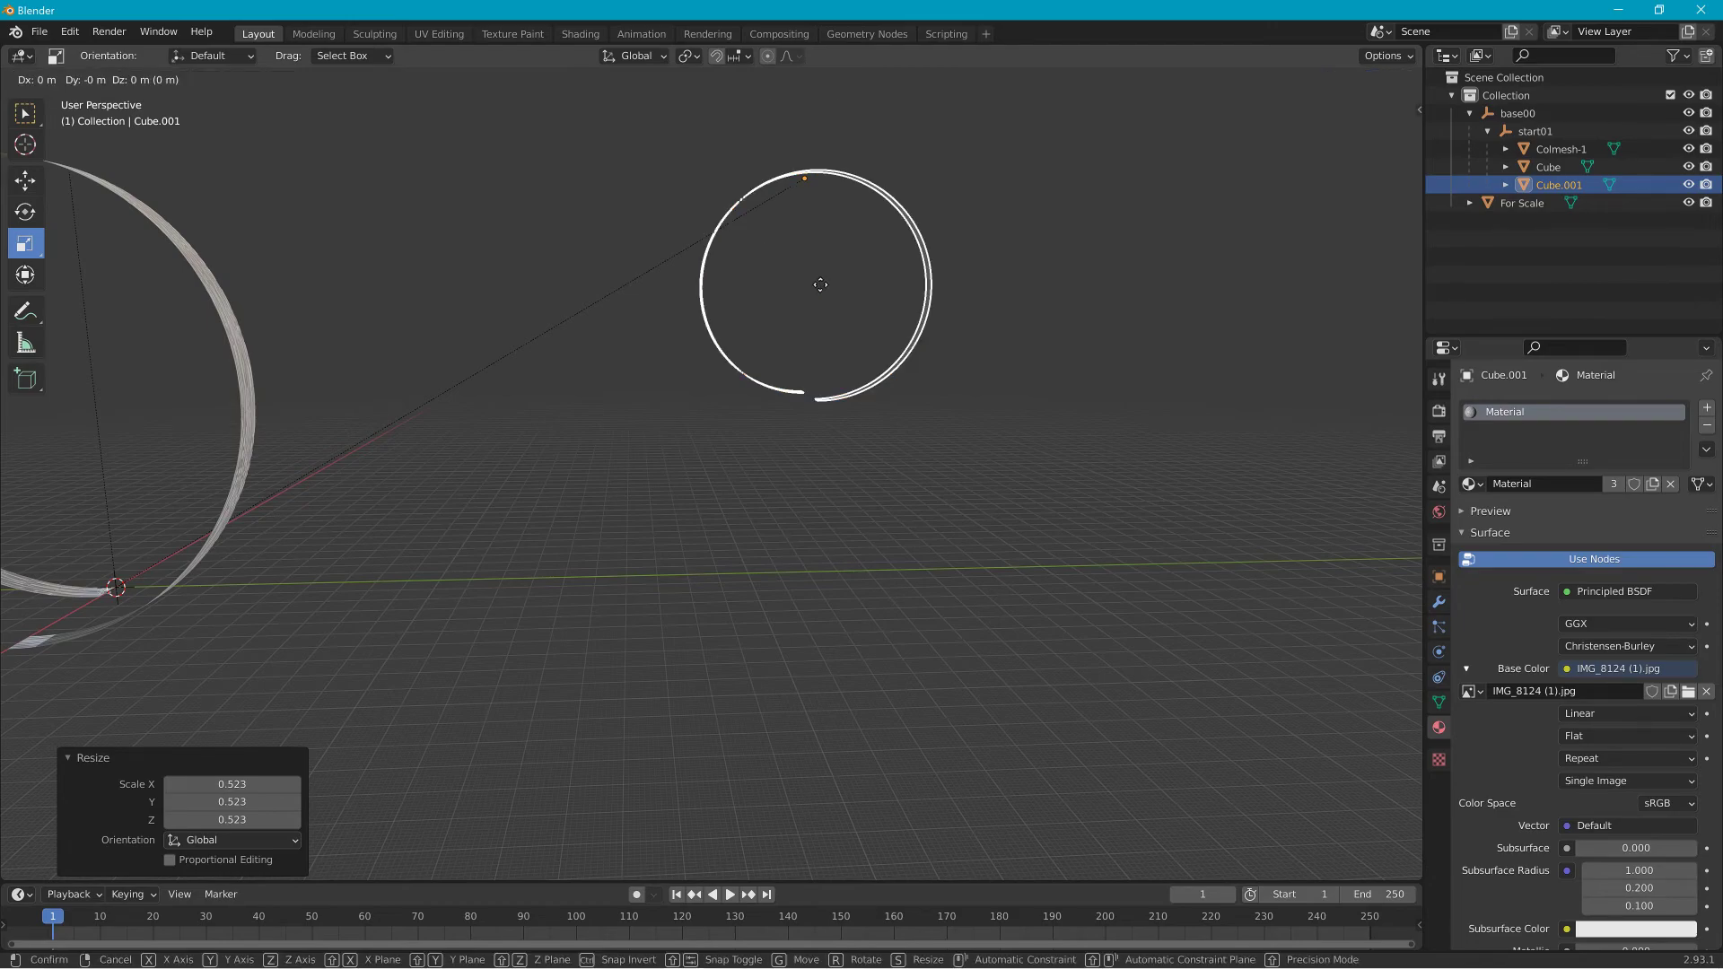
key("z")
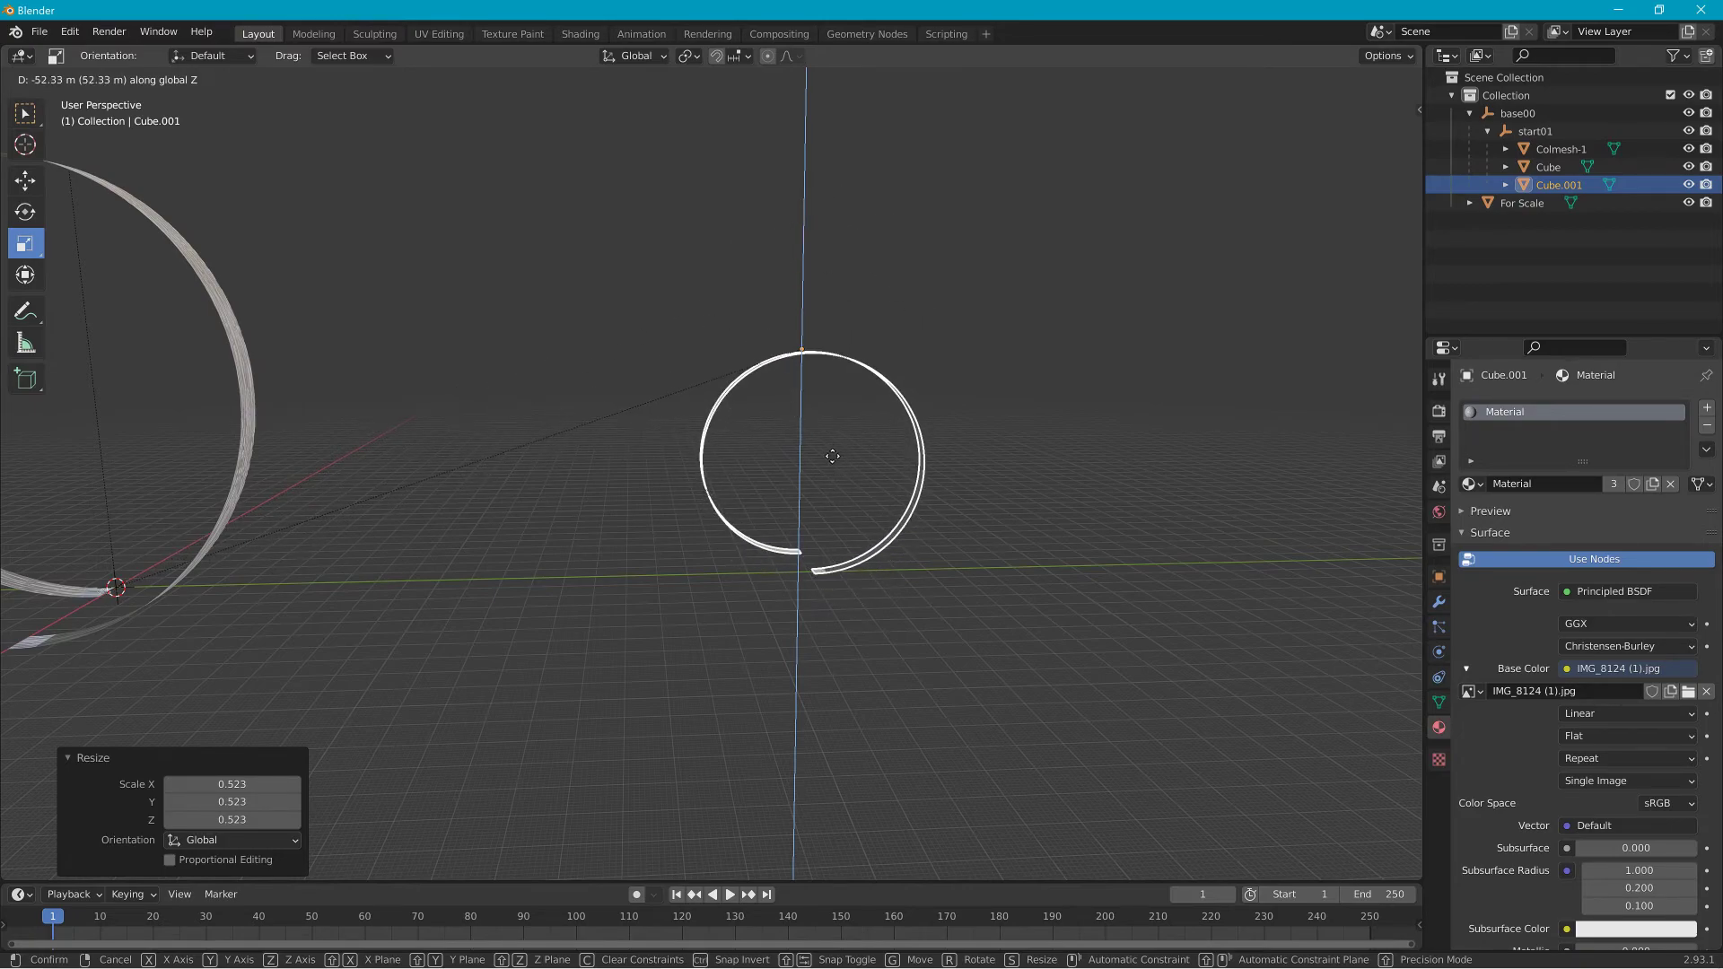
left_click(827, 457)
left_click(33, 183)
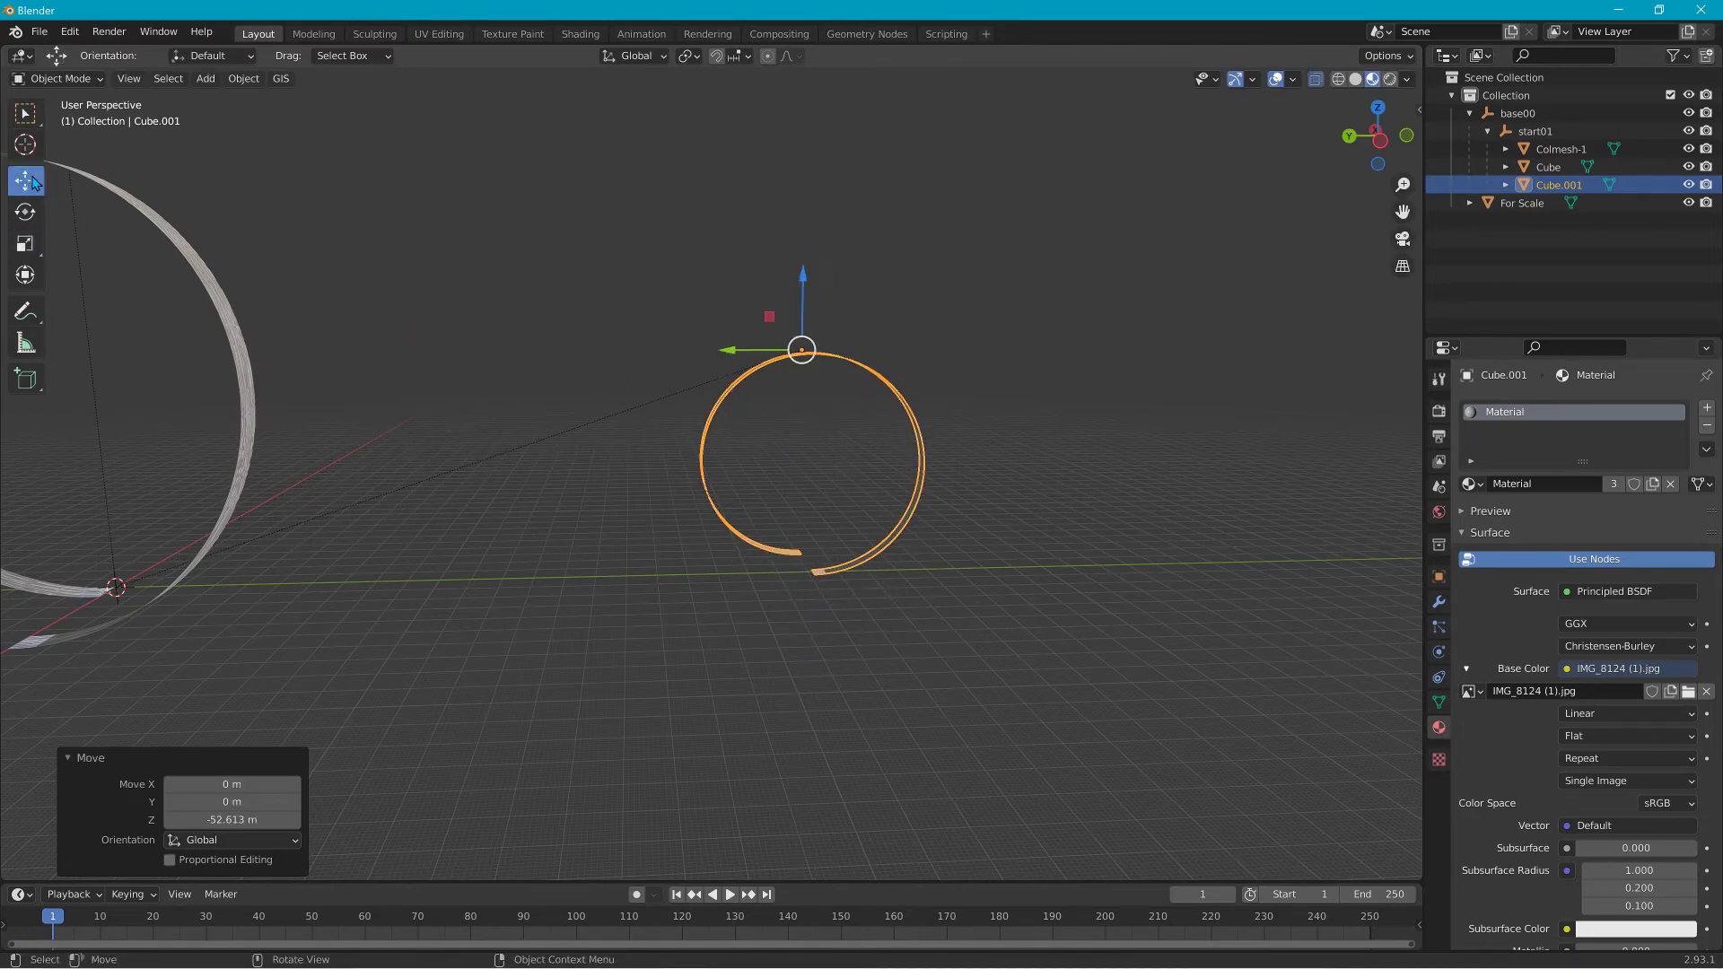
left_click_drag(809, 277, 802, 287)
scroll(594, 422, "up", 5)
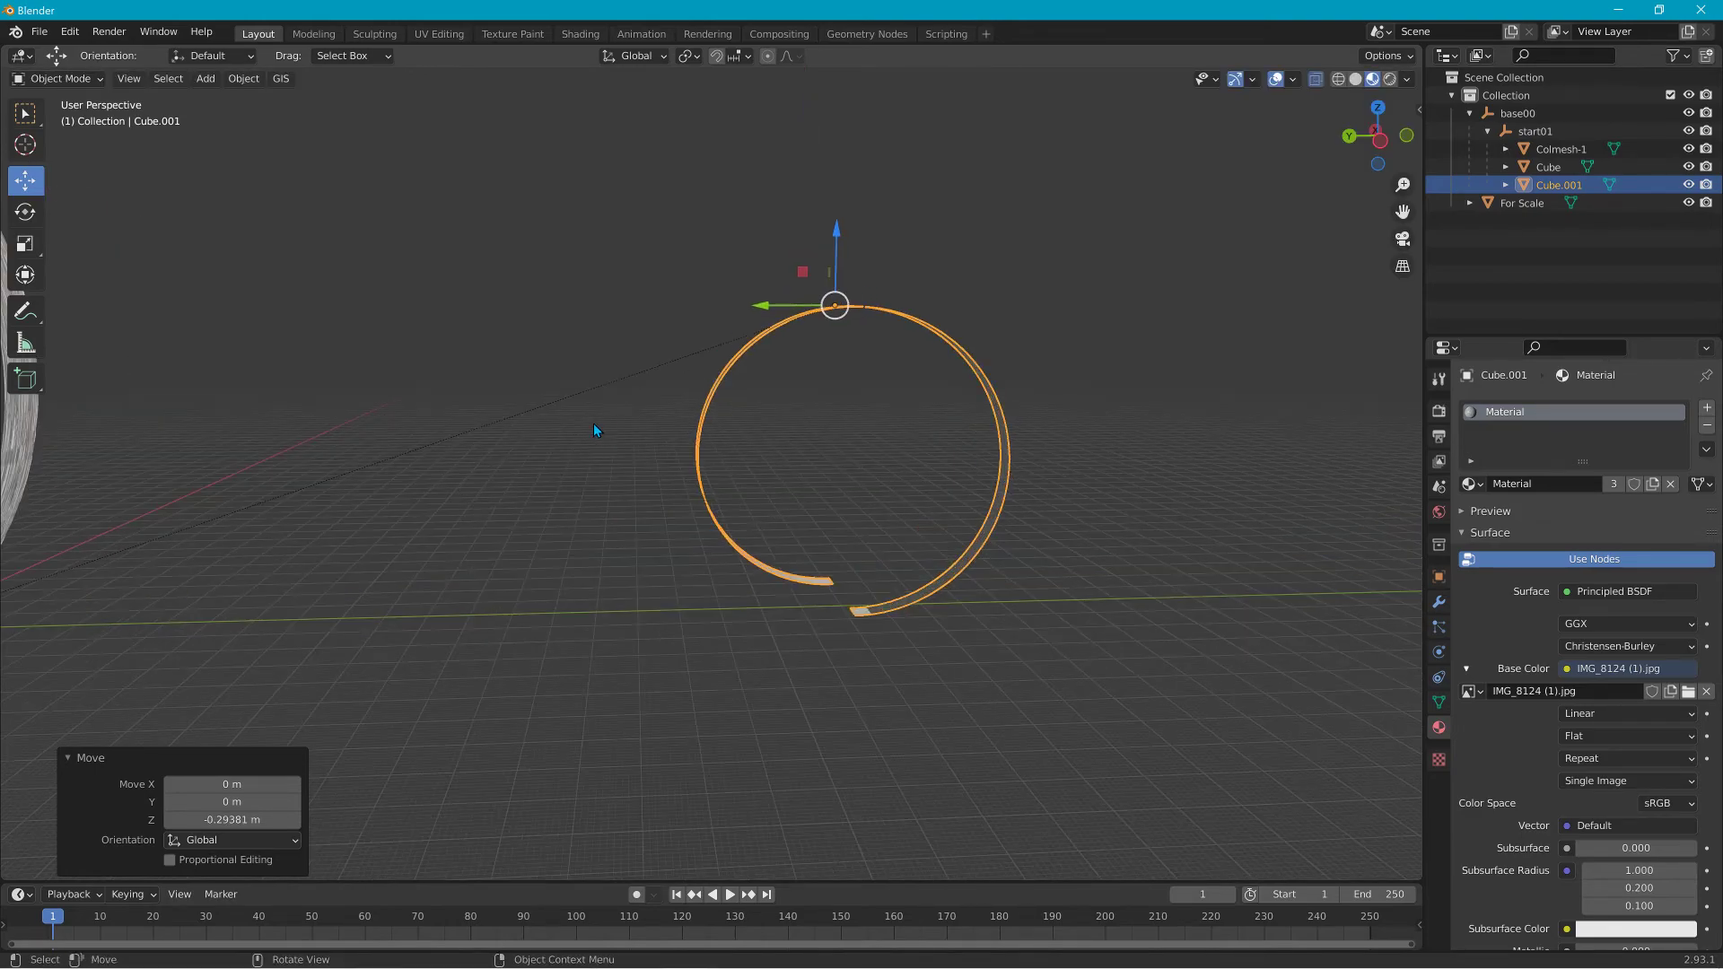
middle_click_drag(598, 418, 715, 267)
left_click_drag(760, 195, 772, 241)
middle_click_drag(778, 260, 915, 334)
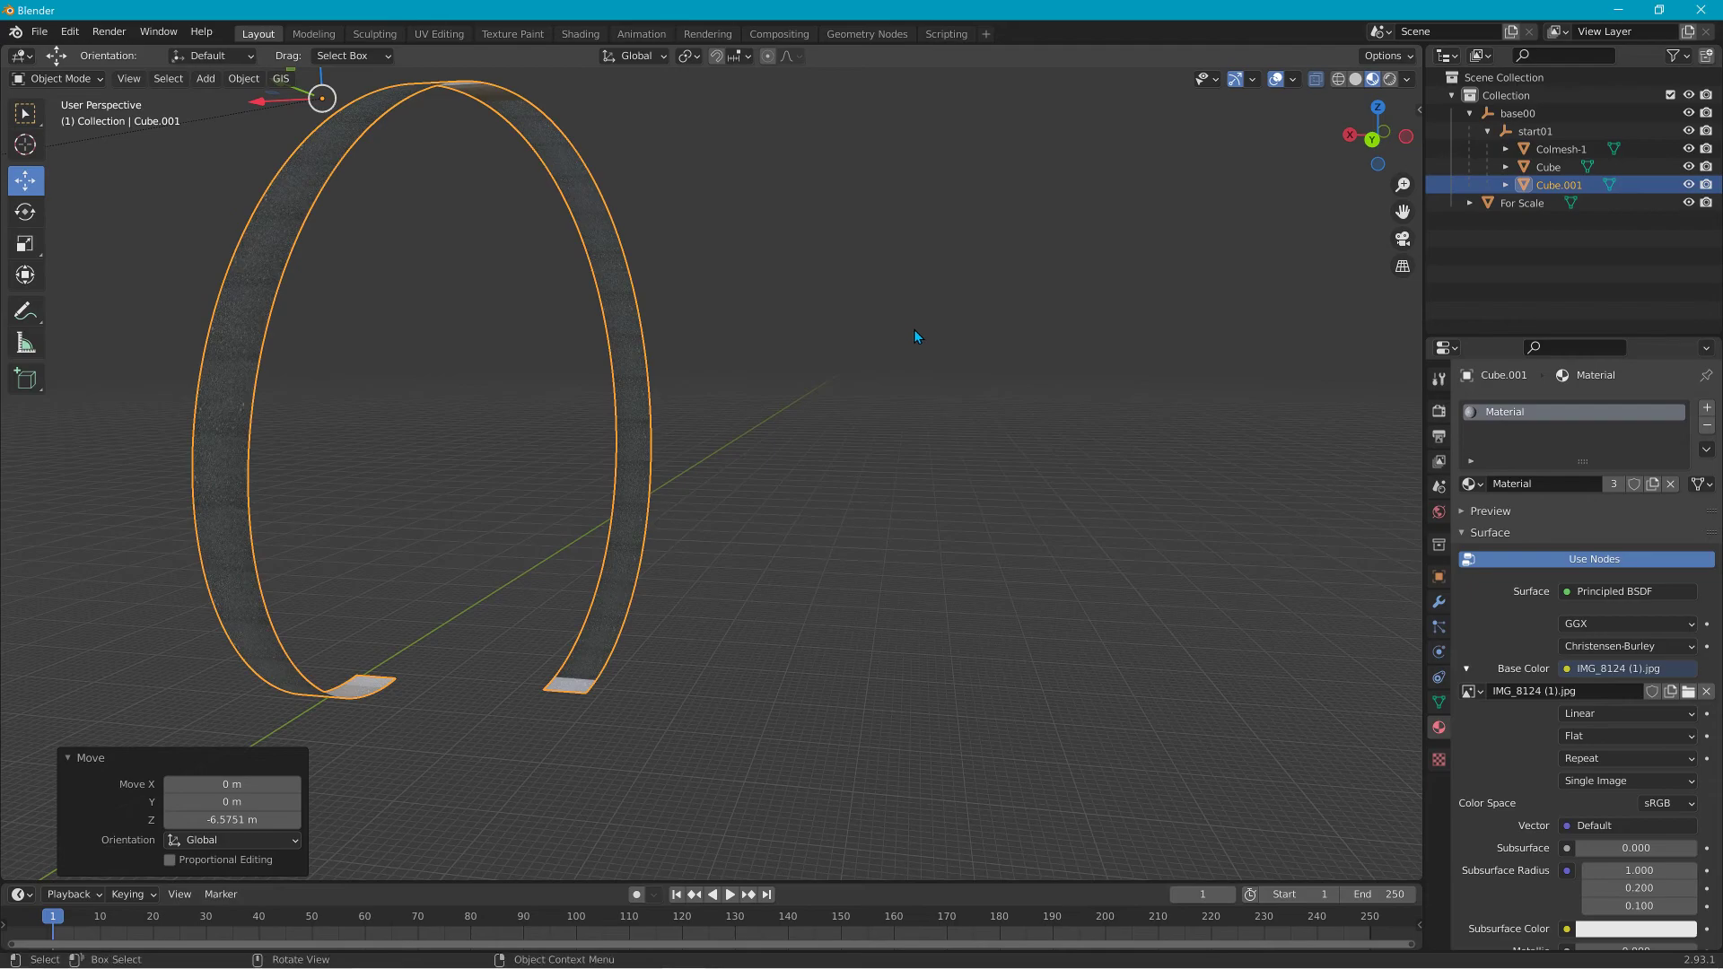
Duplicate the small loop and place the new copy about -182 m along the global Y axis.
scroll(915, 335, "down", 8)
middle_click_drag(641, 436, 545, 434)
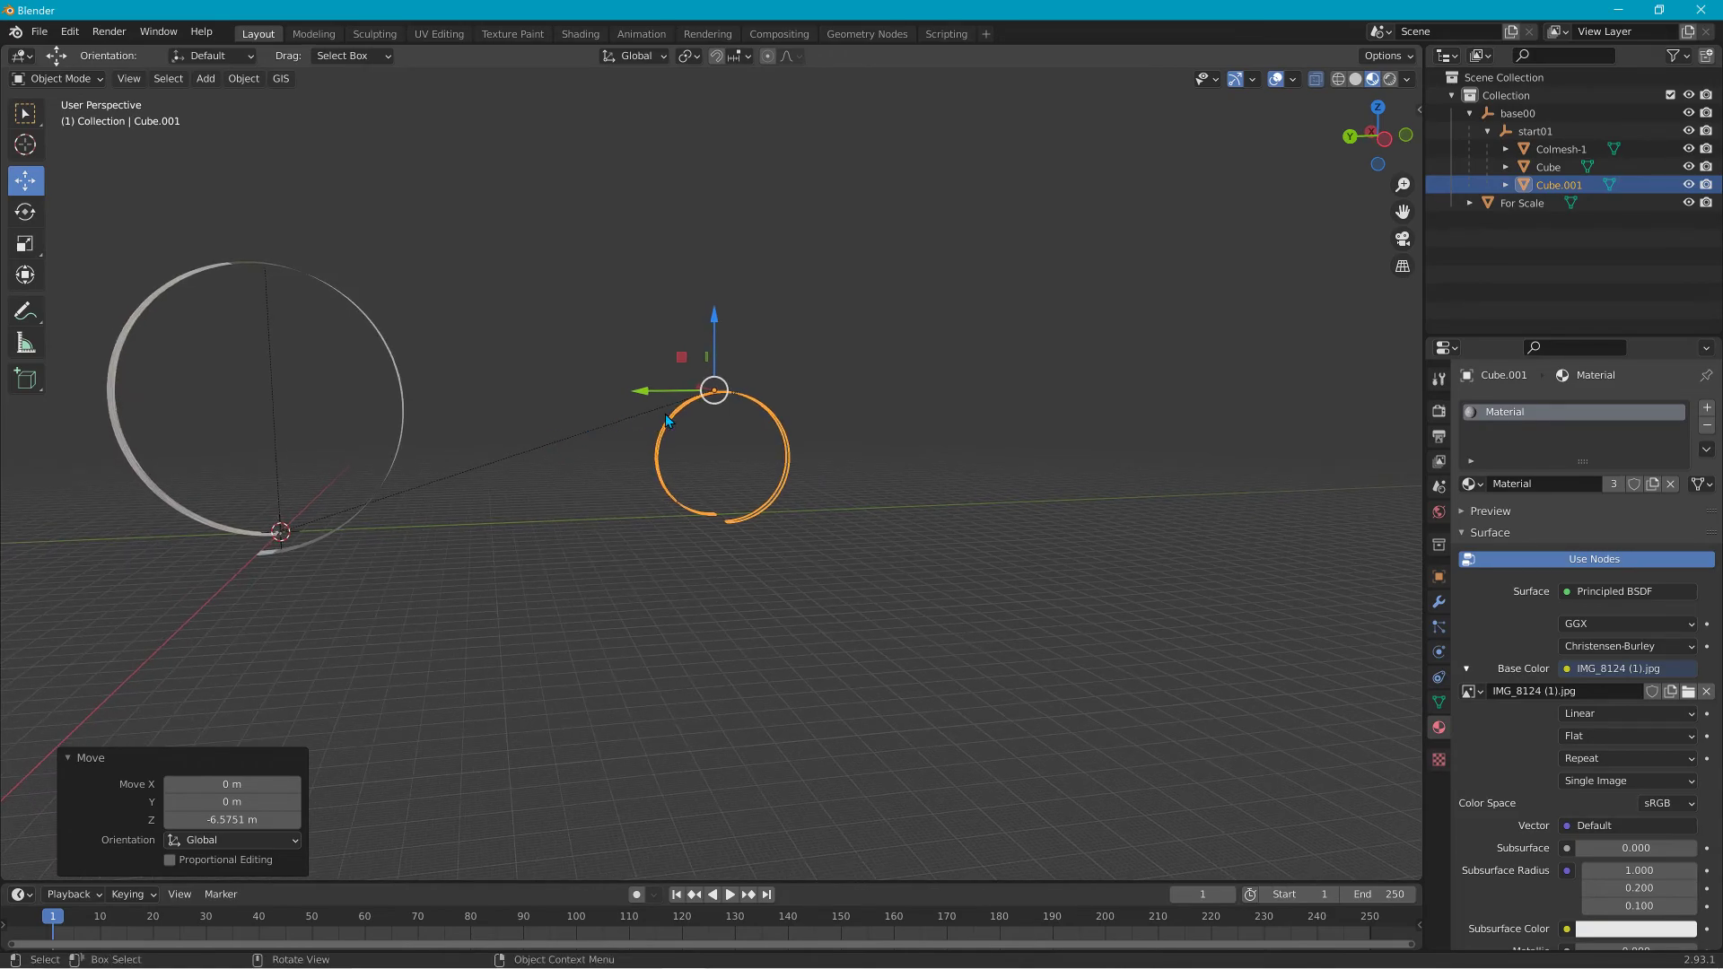
key("shift+d")
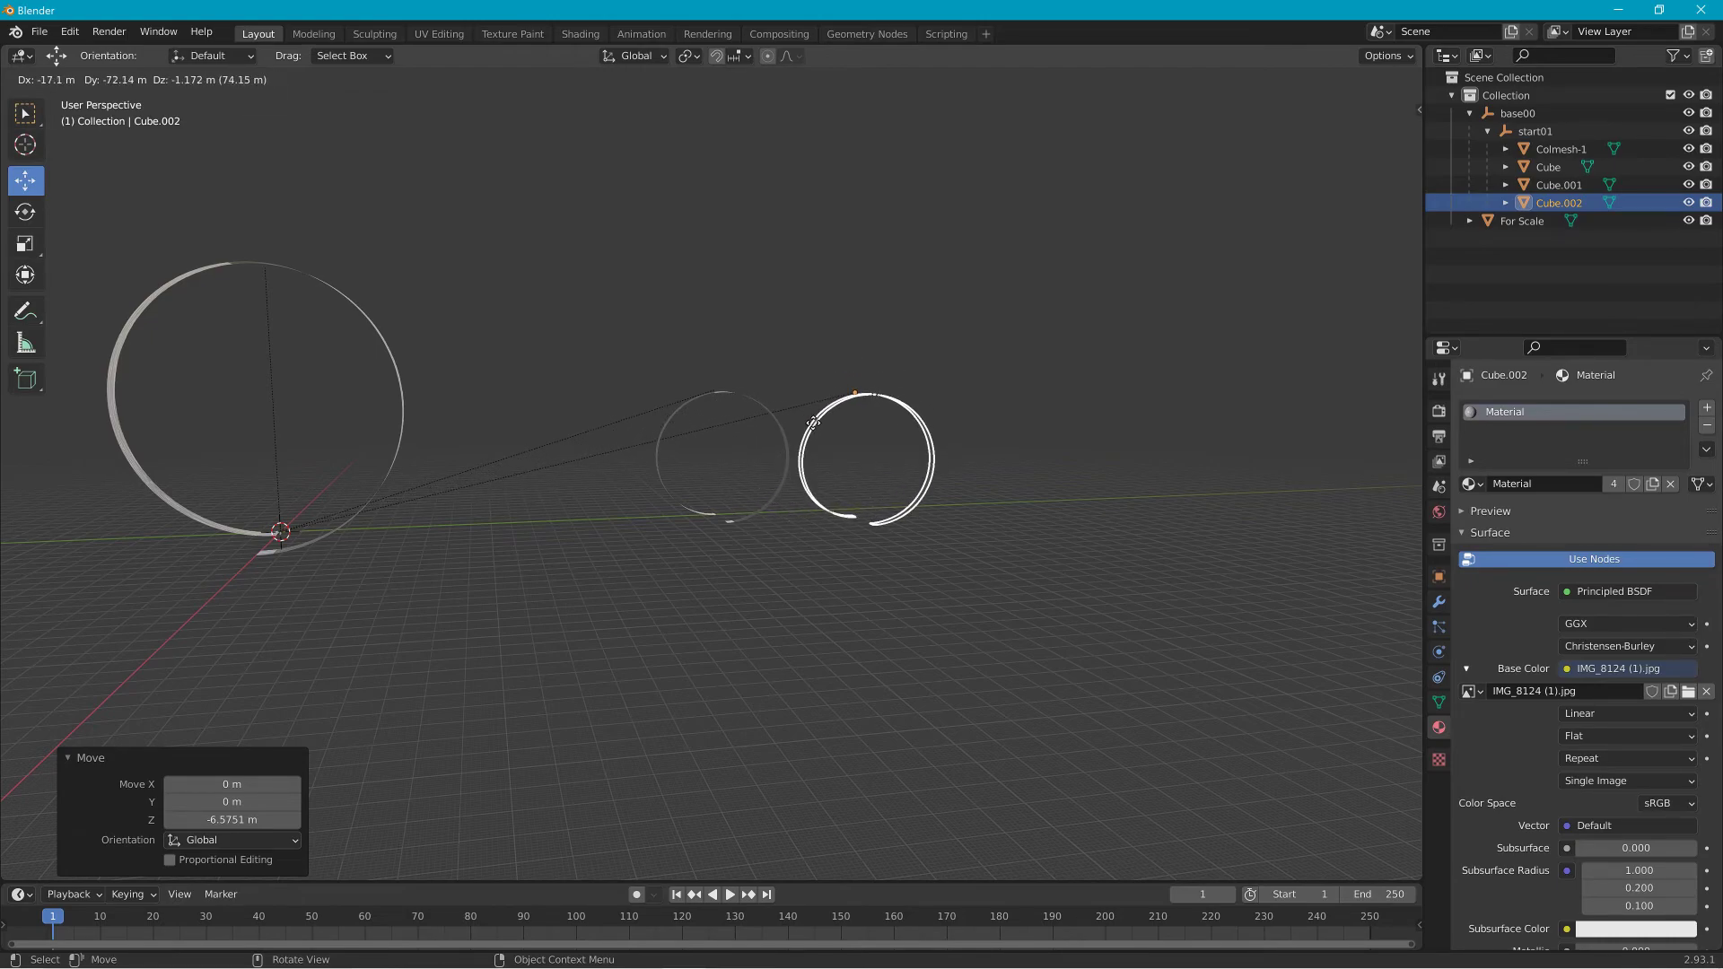
key("y")
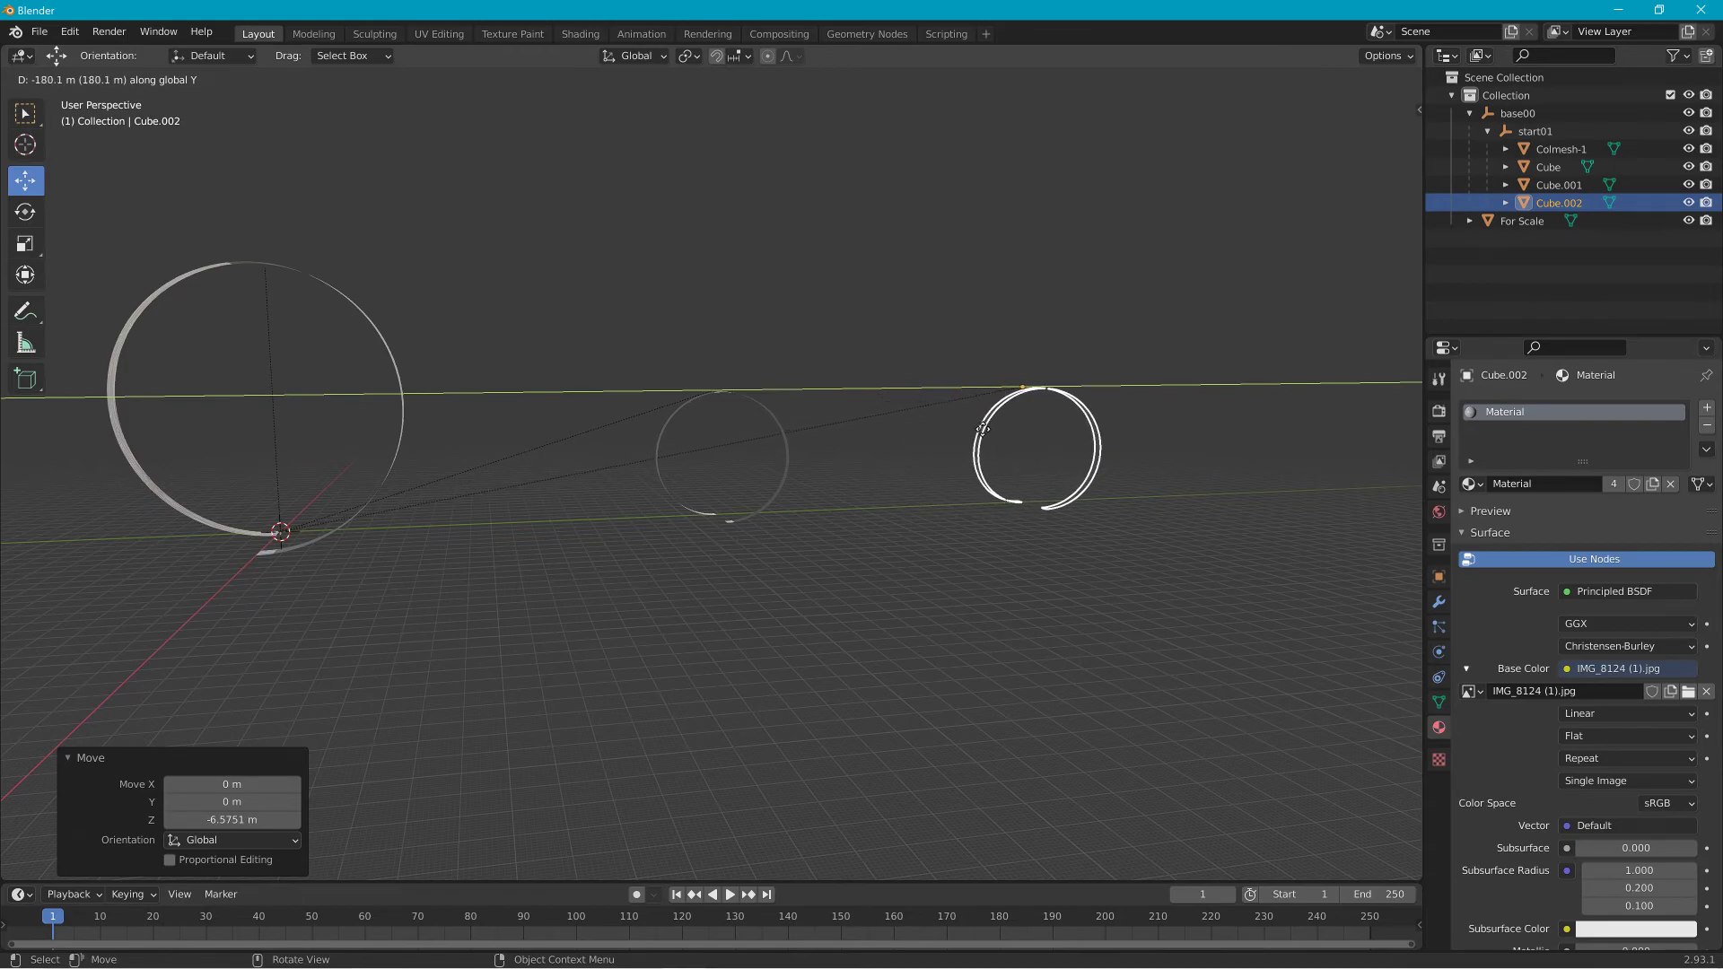
left_click(983, 429)
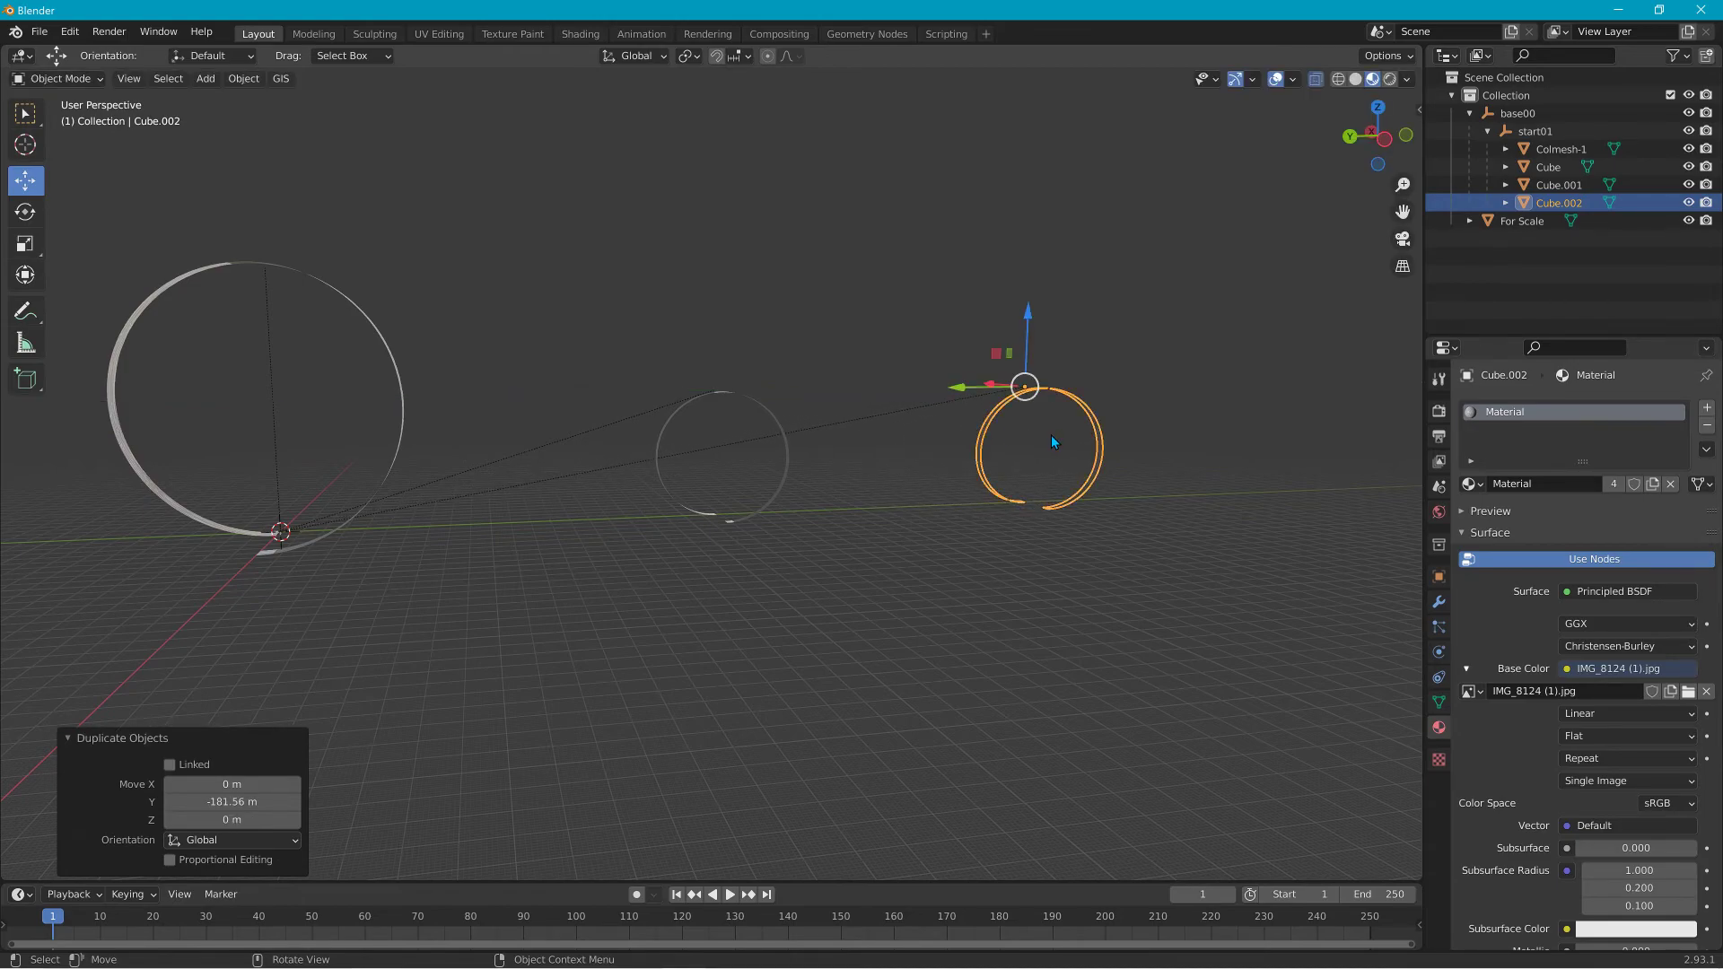
Scale the newest loop copy uniformly by about 1.49 and raise it about 37 m along Z to ground level.
key("s")
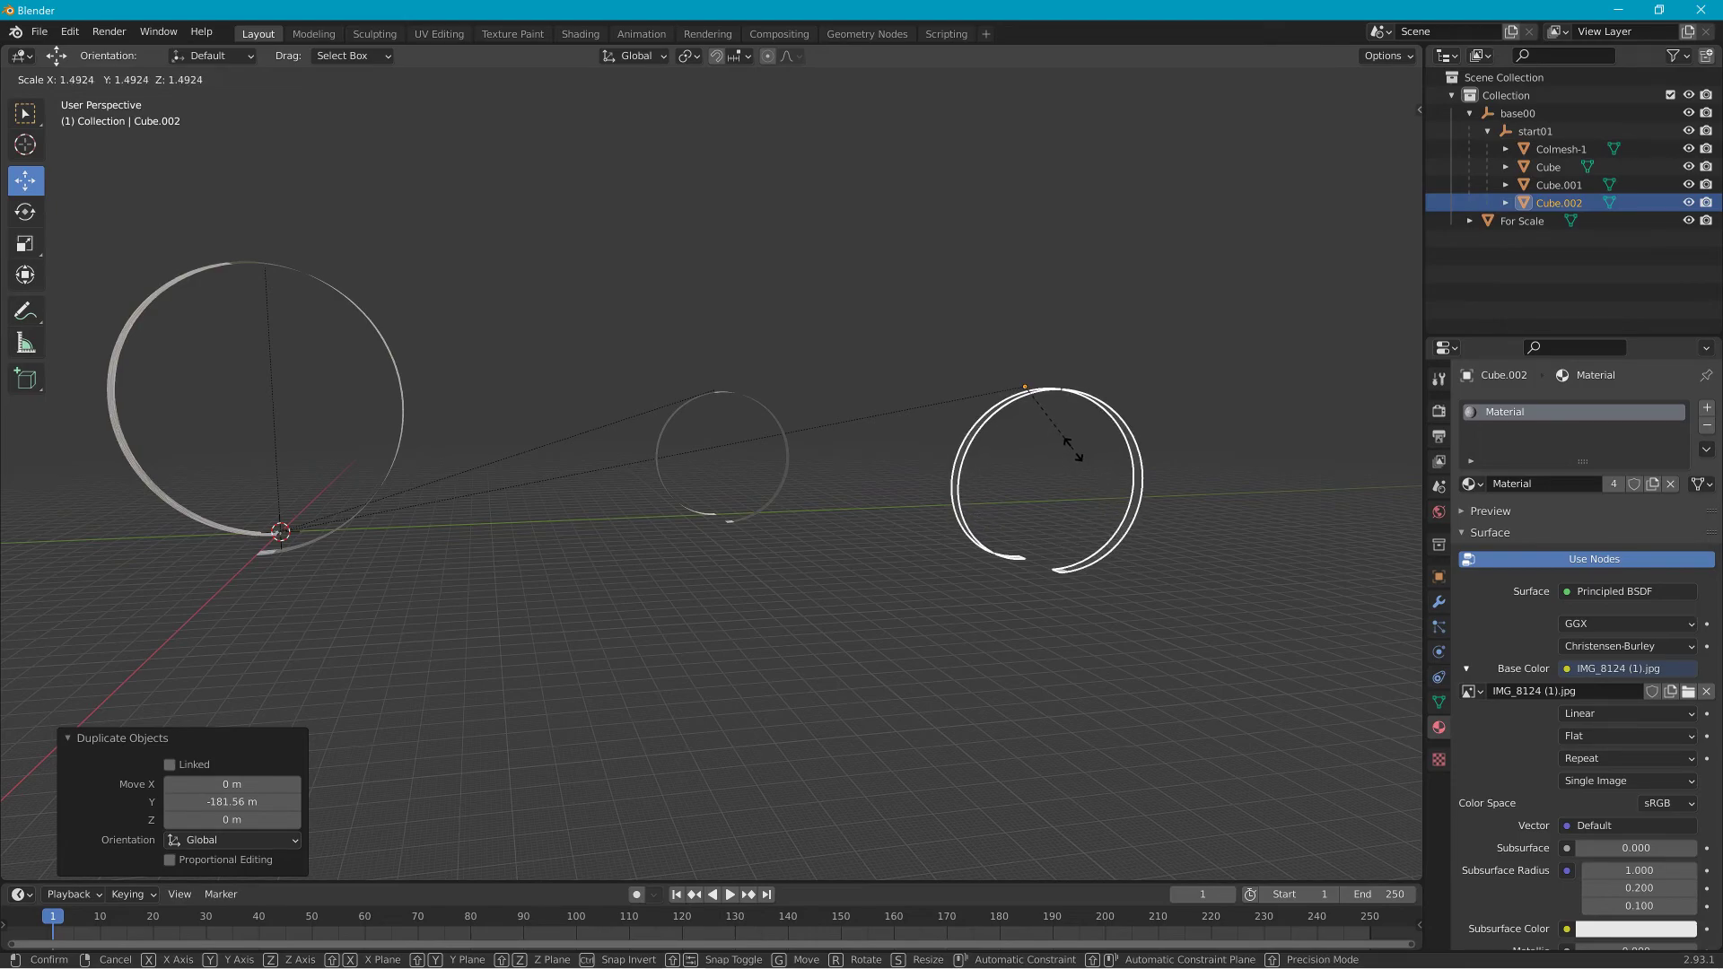
left_click(1076, 455)
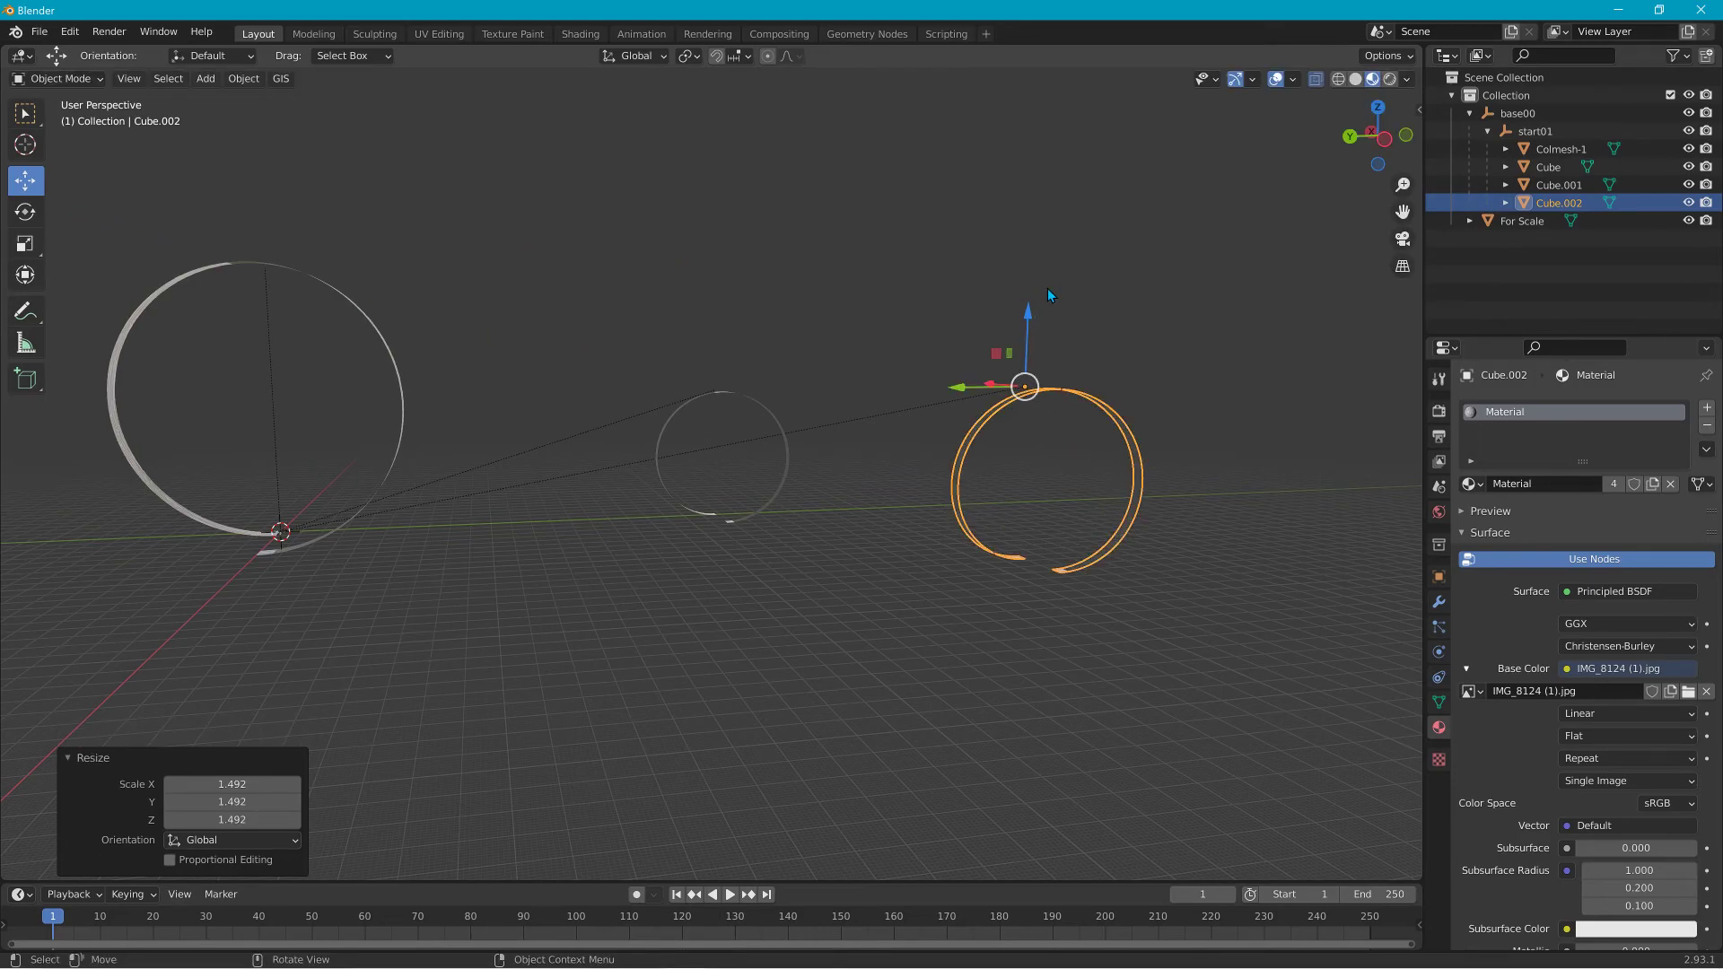
left_click_drag(1030, 319, 1040, 249)
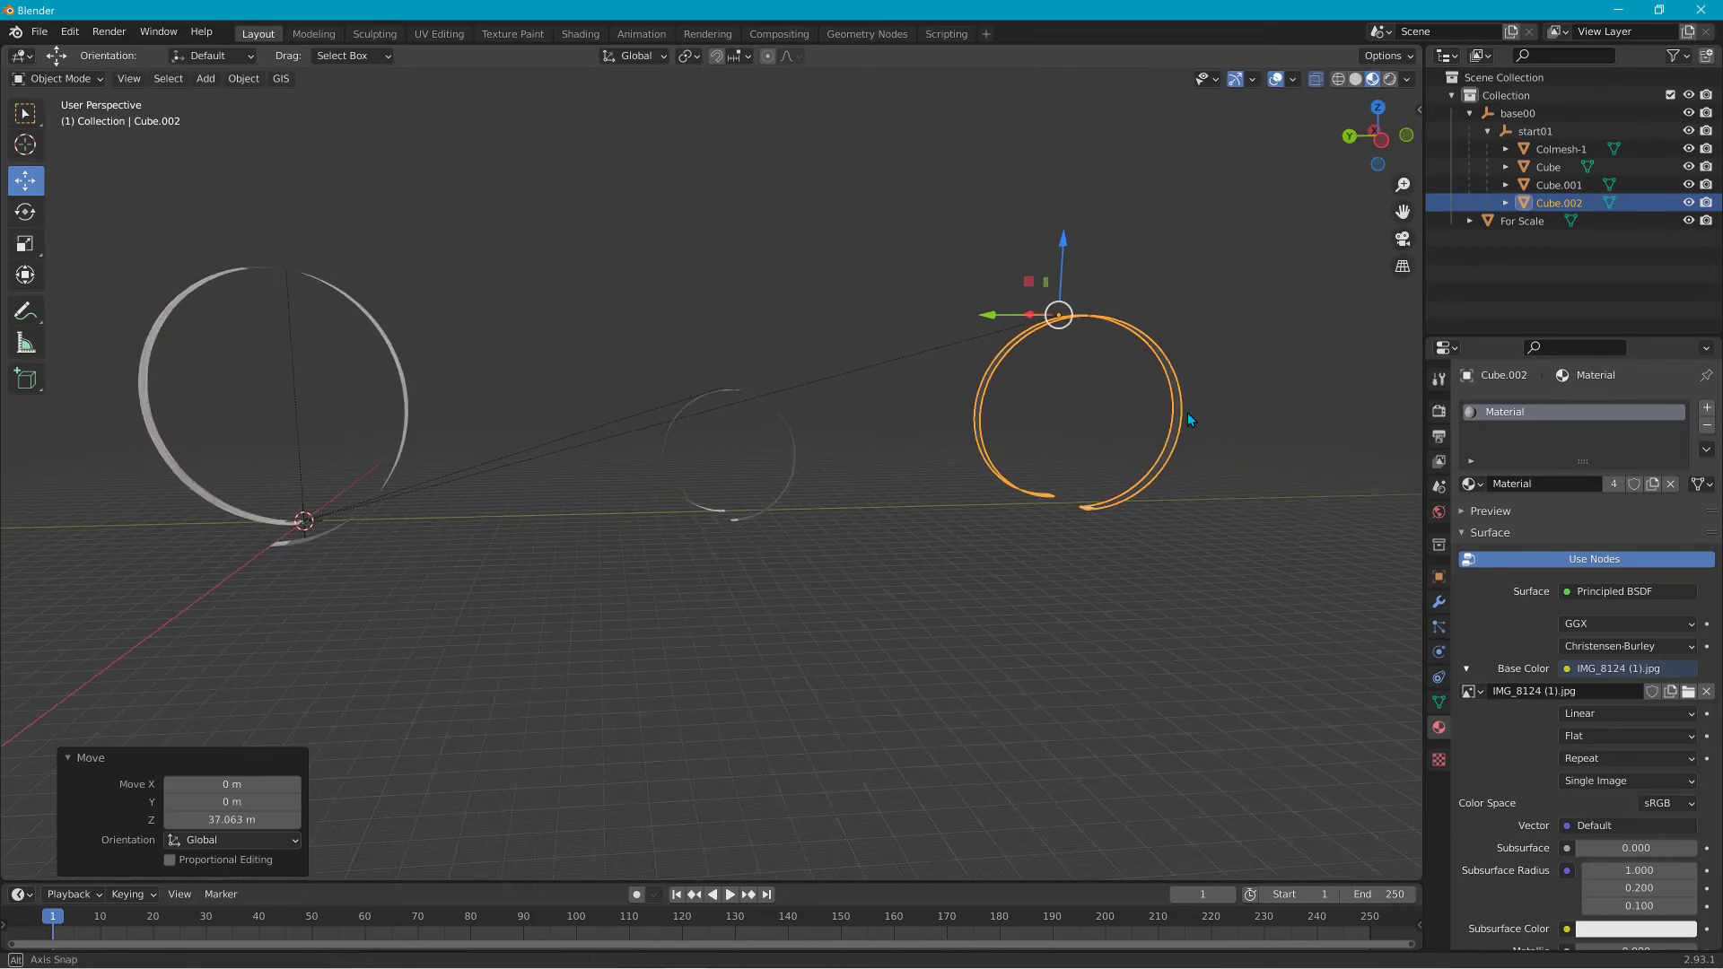
Lower the newest loop copy about 5.7 m along Z, and raise it back about 0.64 m to ground level.
middle_click_drag(1187, 412, 923, 423)
scroll(917, 427, "up", 4)
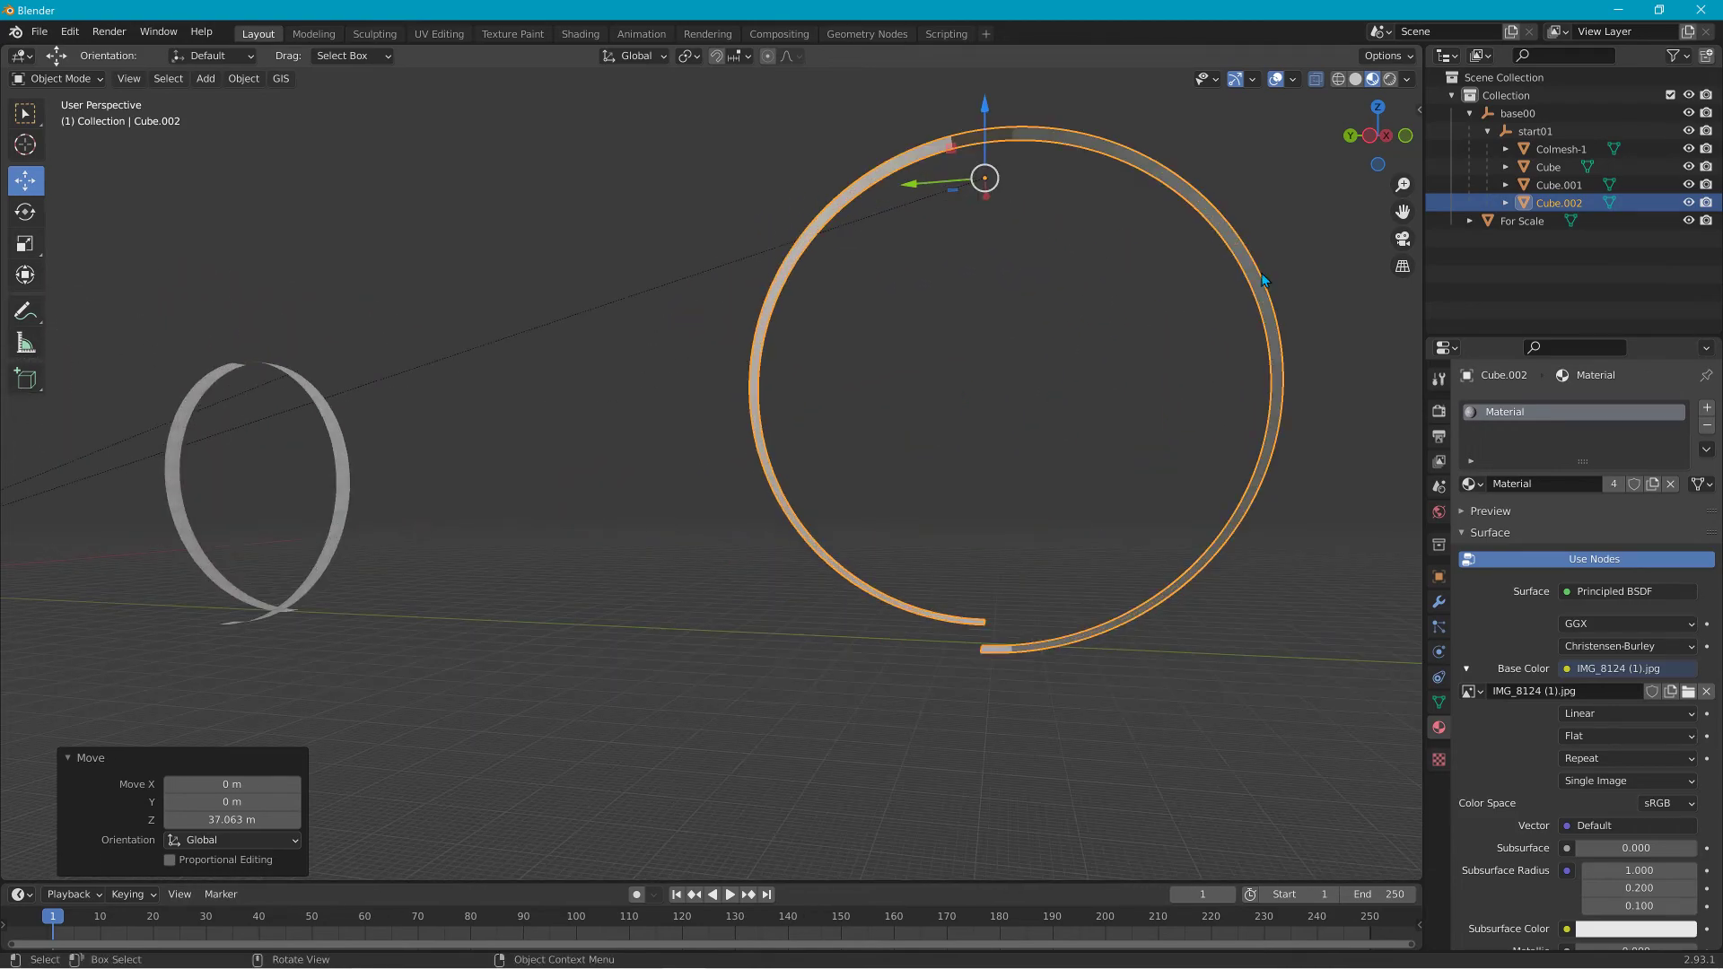
middle_click_drag(1154, 267, 1150, 252)
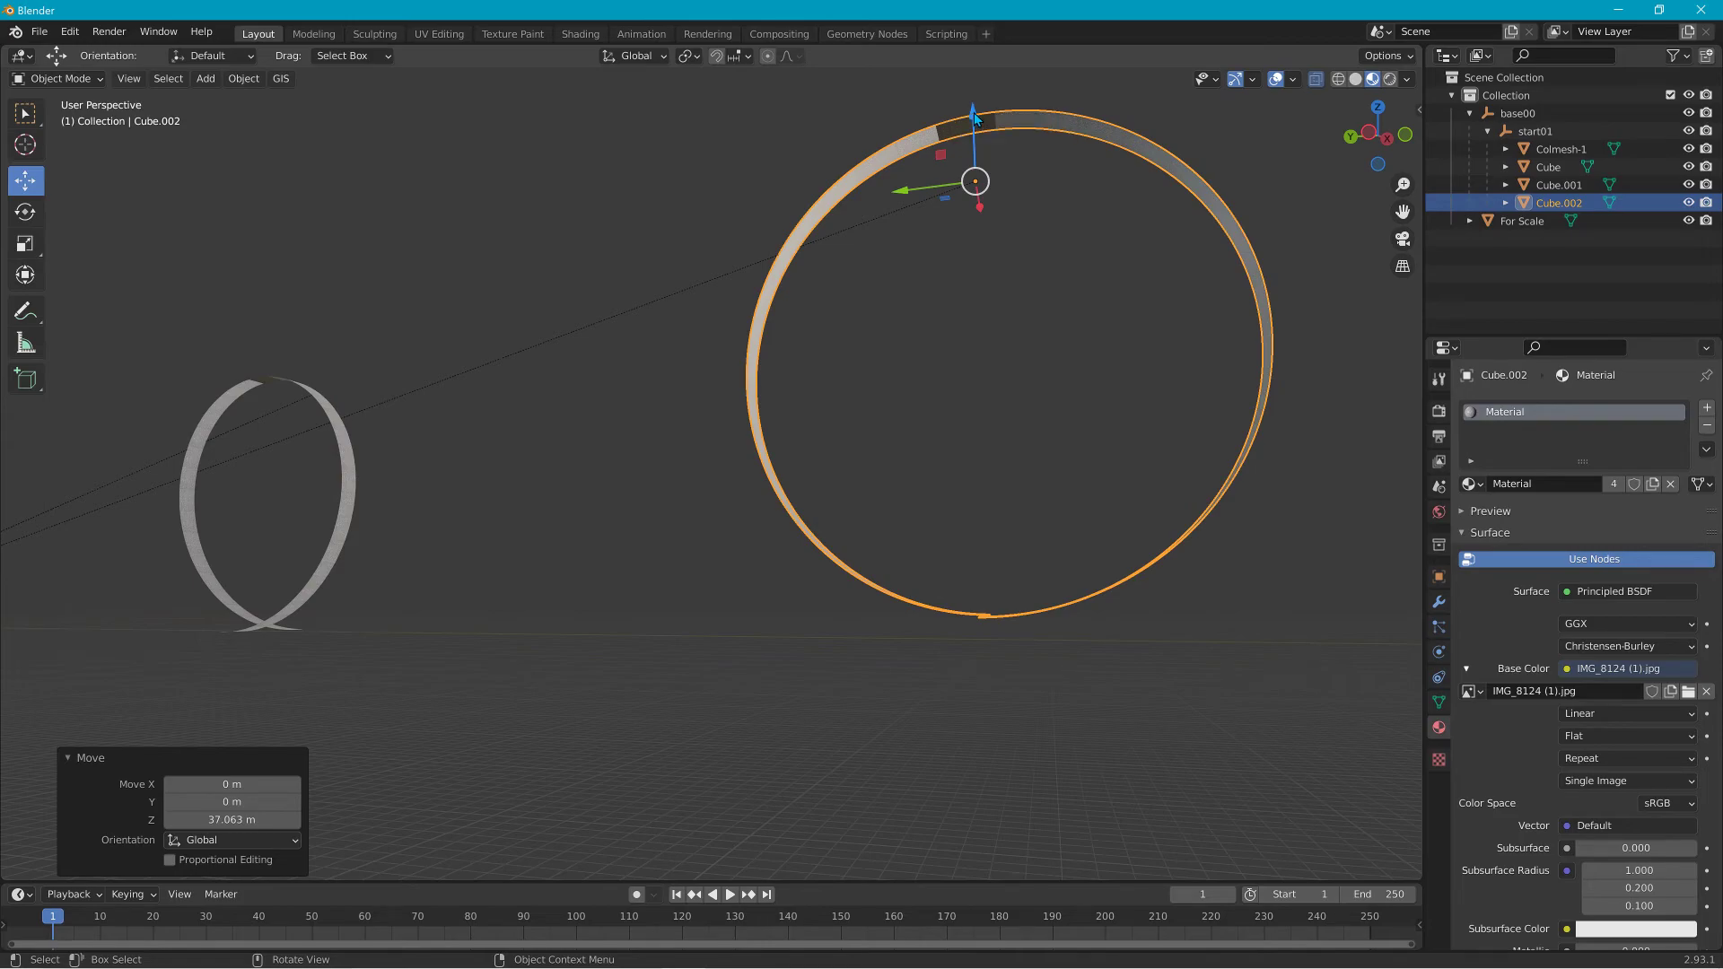
left_click_drag(961, 118, 991, 143)
key("g")
key("z")
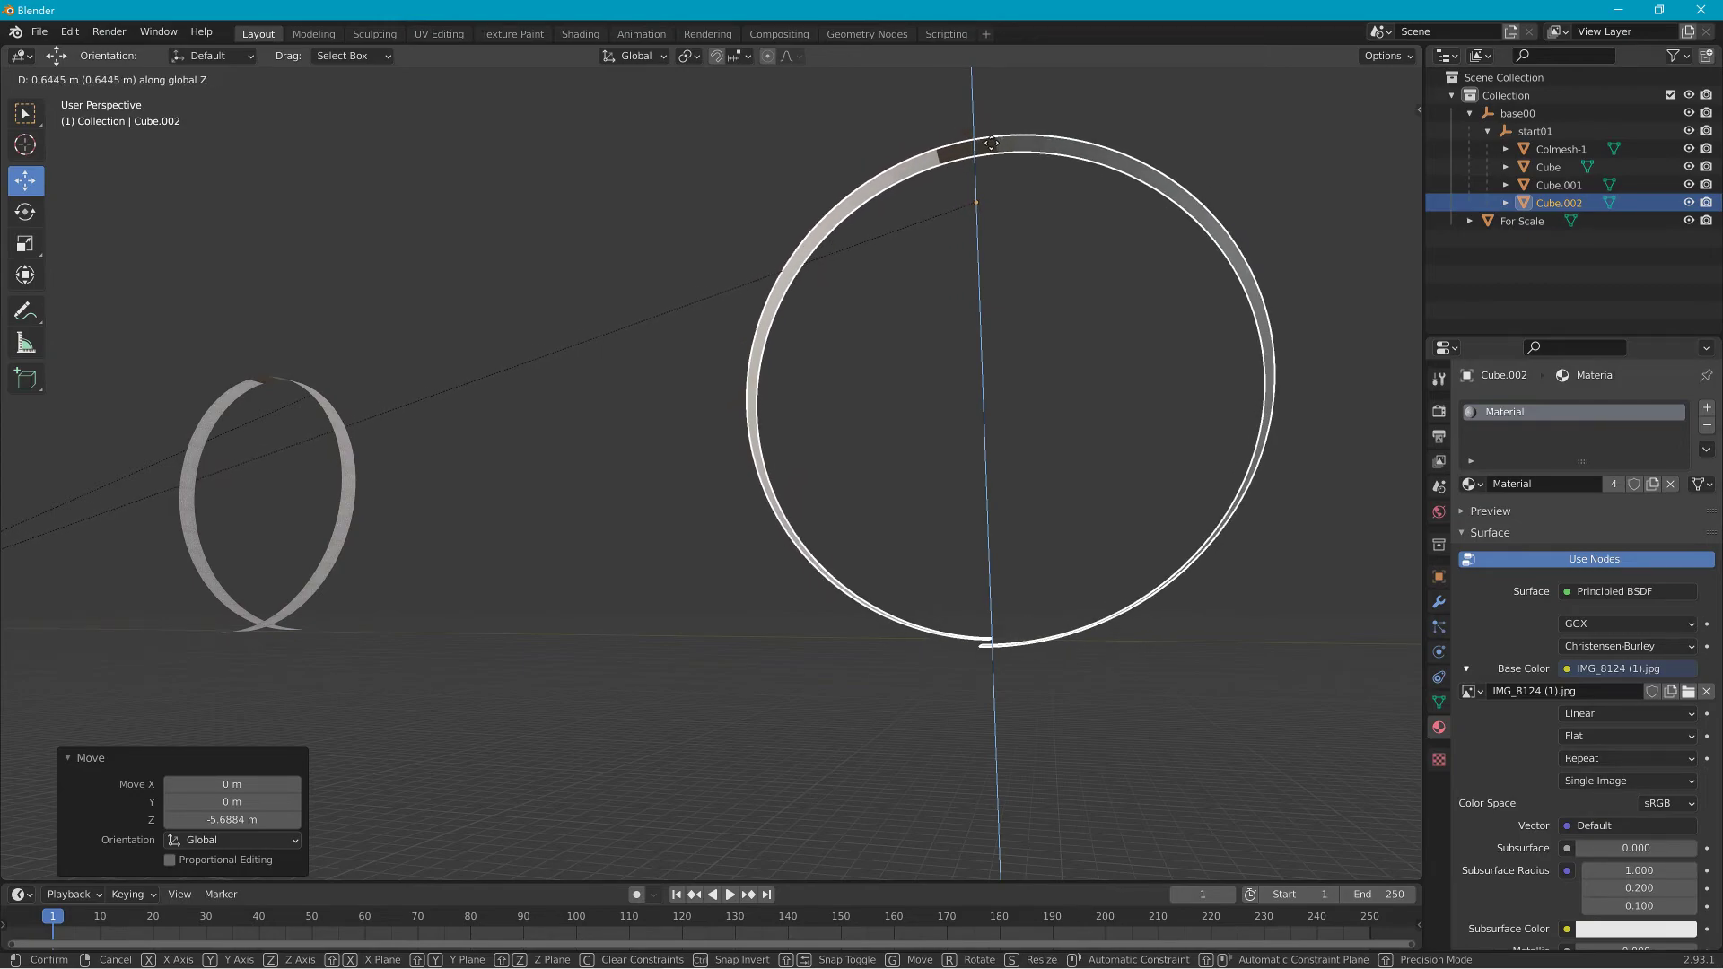
left_click(990, 143)
scroll(709, 278, "down", 4)
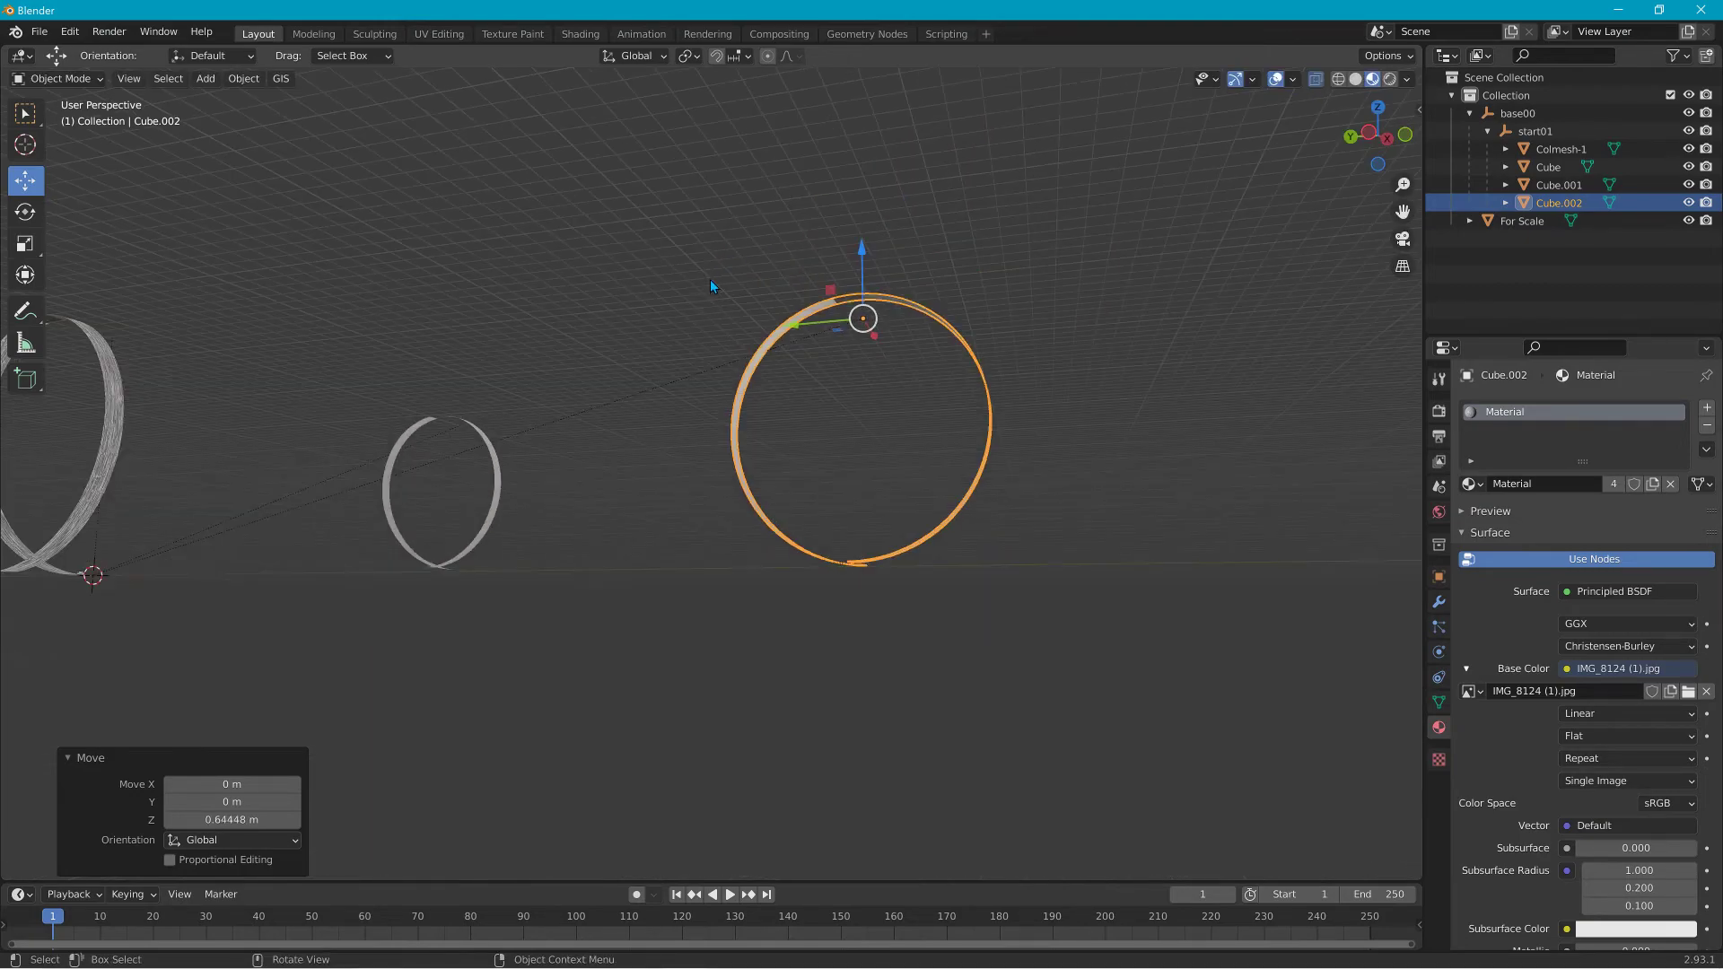
Hide Colmesh-1 and show it again to compare the large loop with and without its collision copy.
middle_click_drag(709, 278, 892, 332)
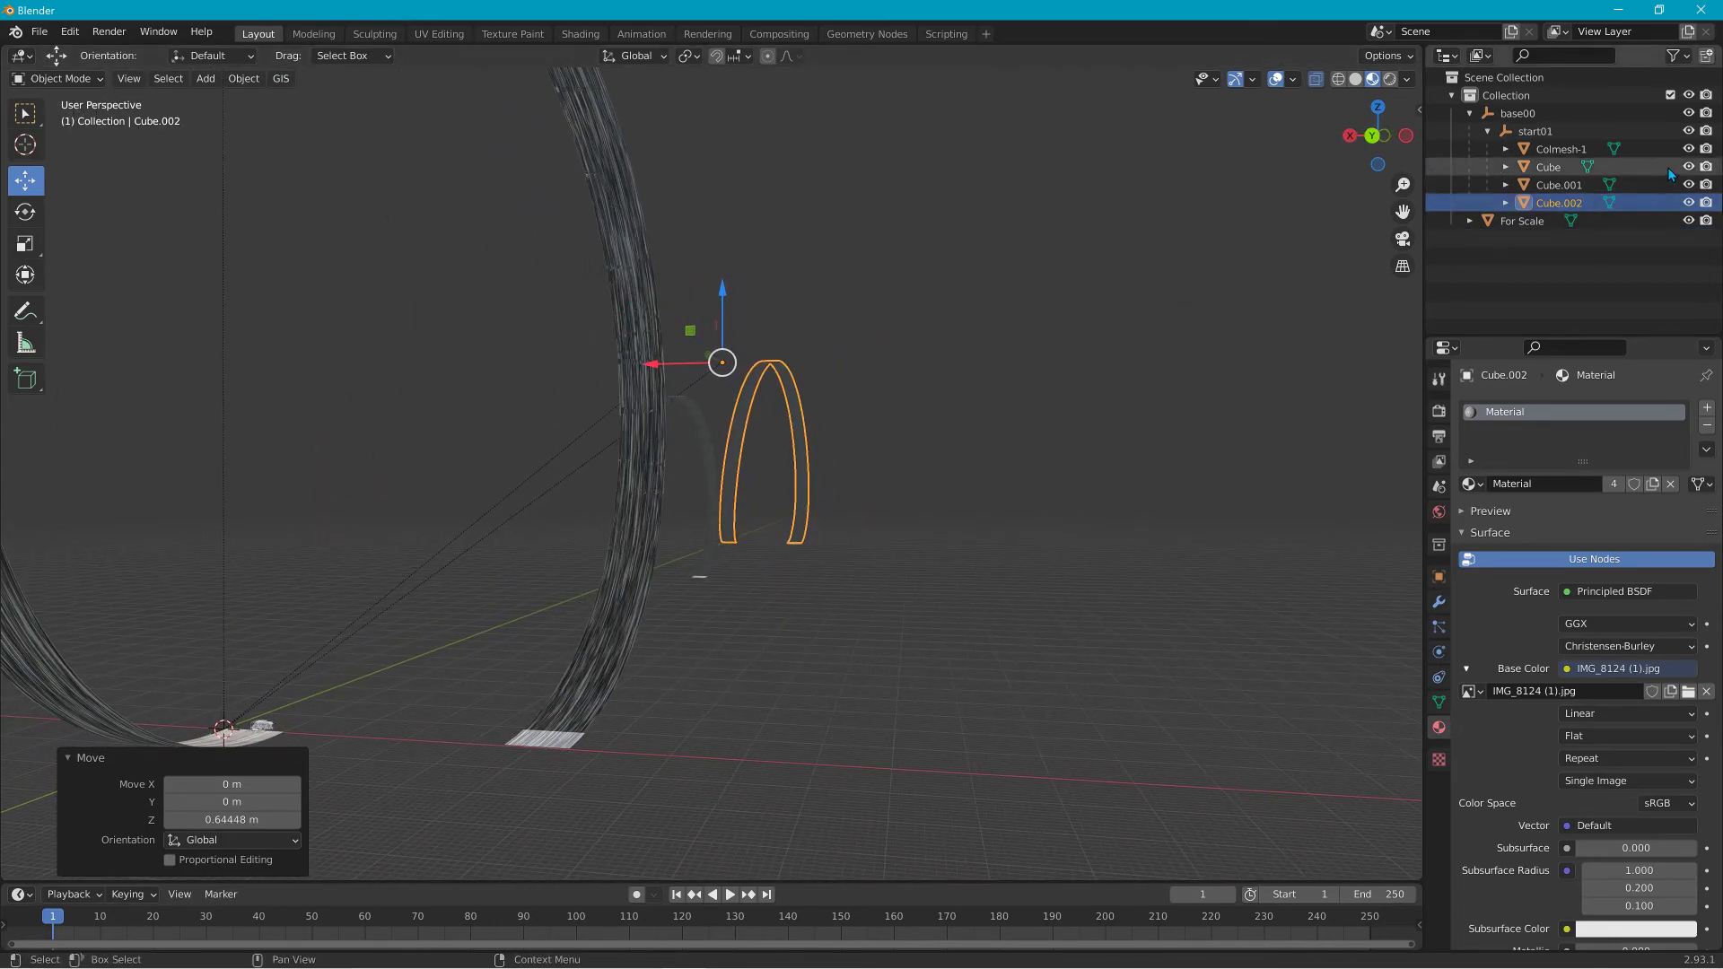
left_click(1688, 149)
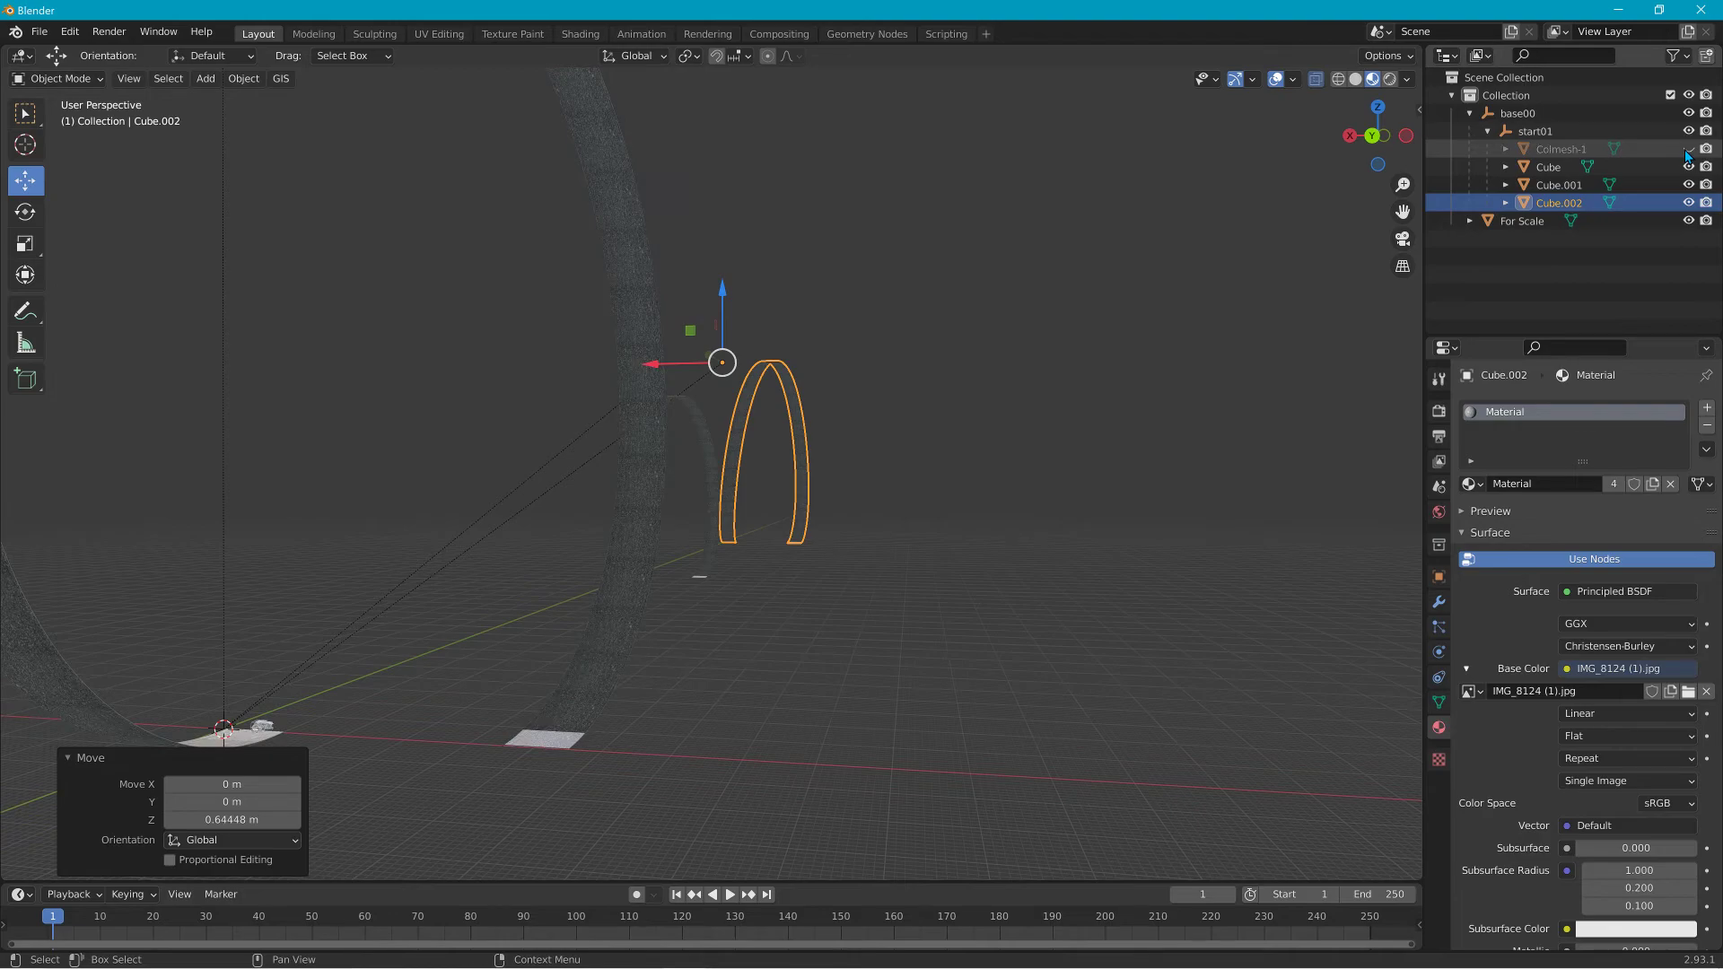
left_click(1688, 149)
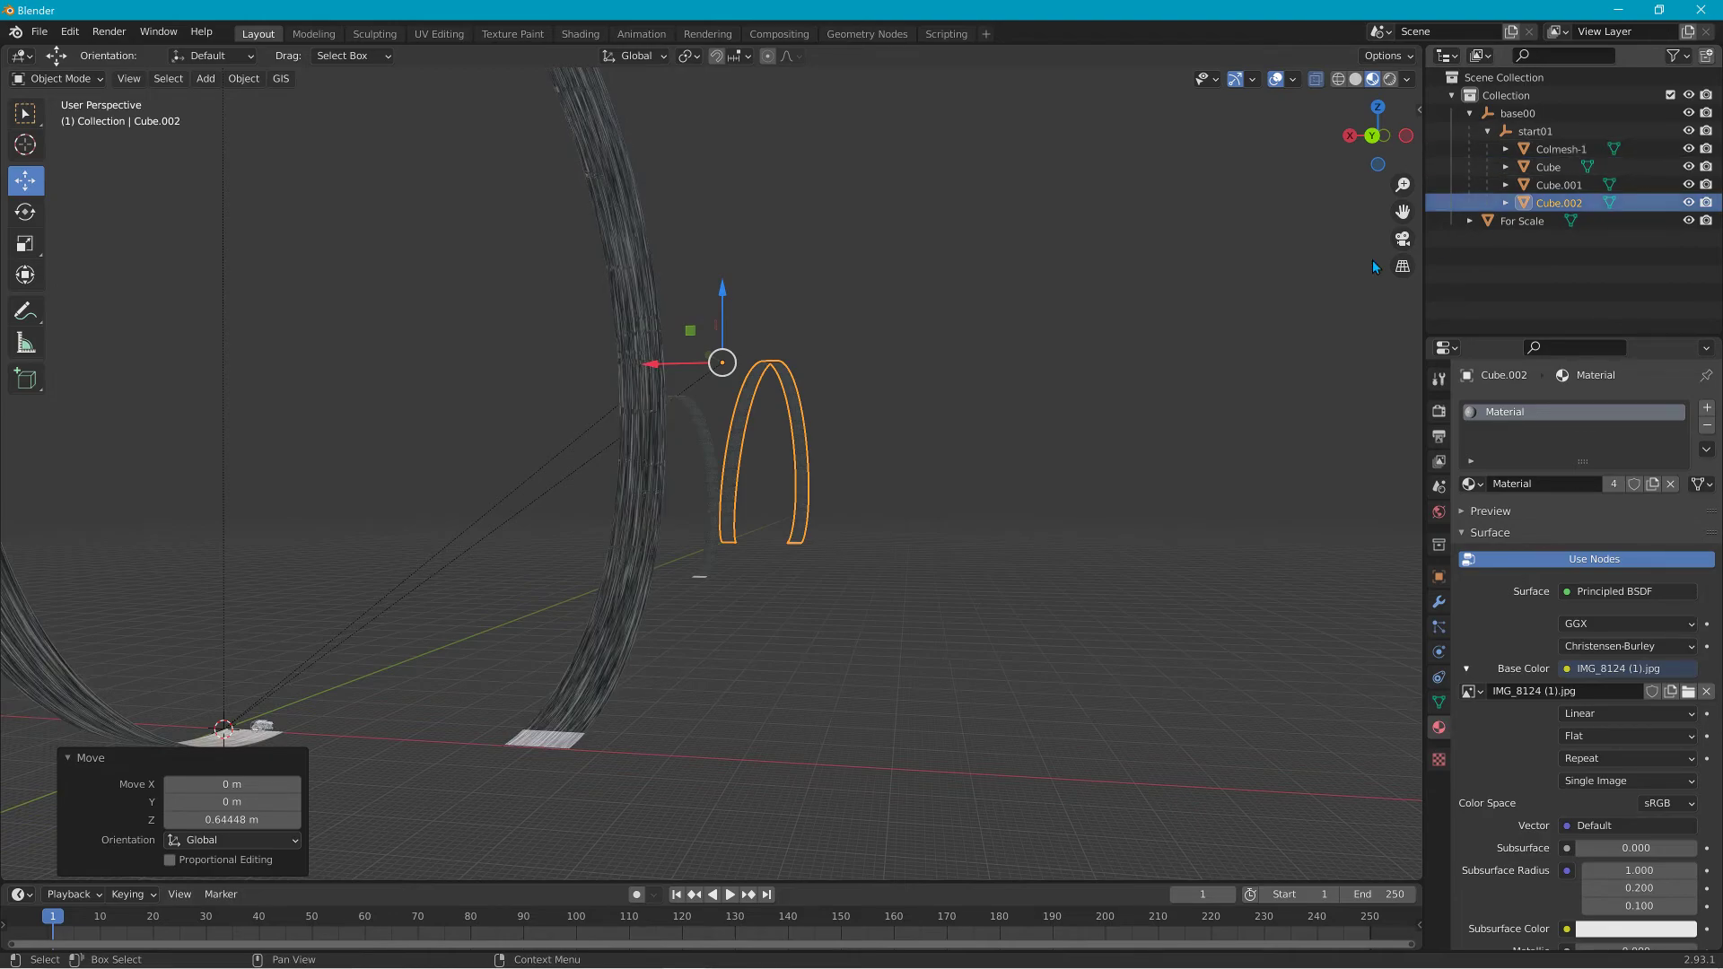
middle_click_drag(1187, 337, 1009, 356)
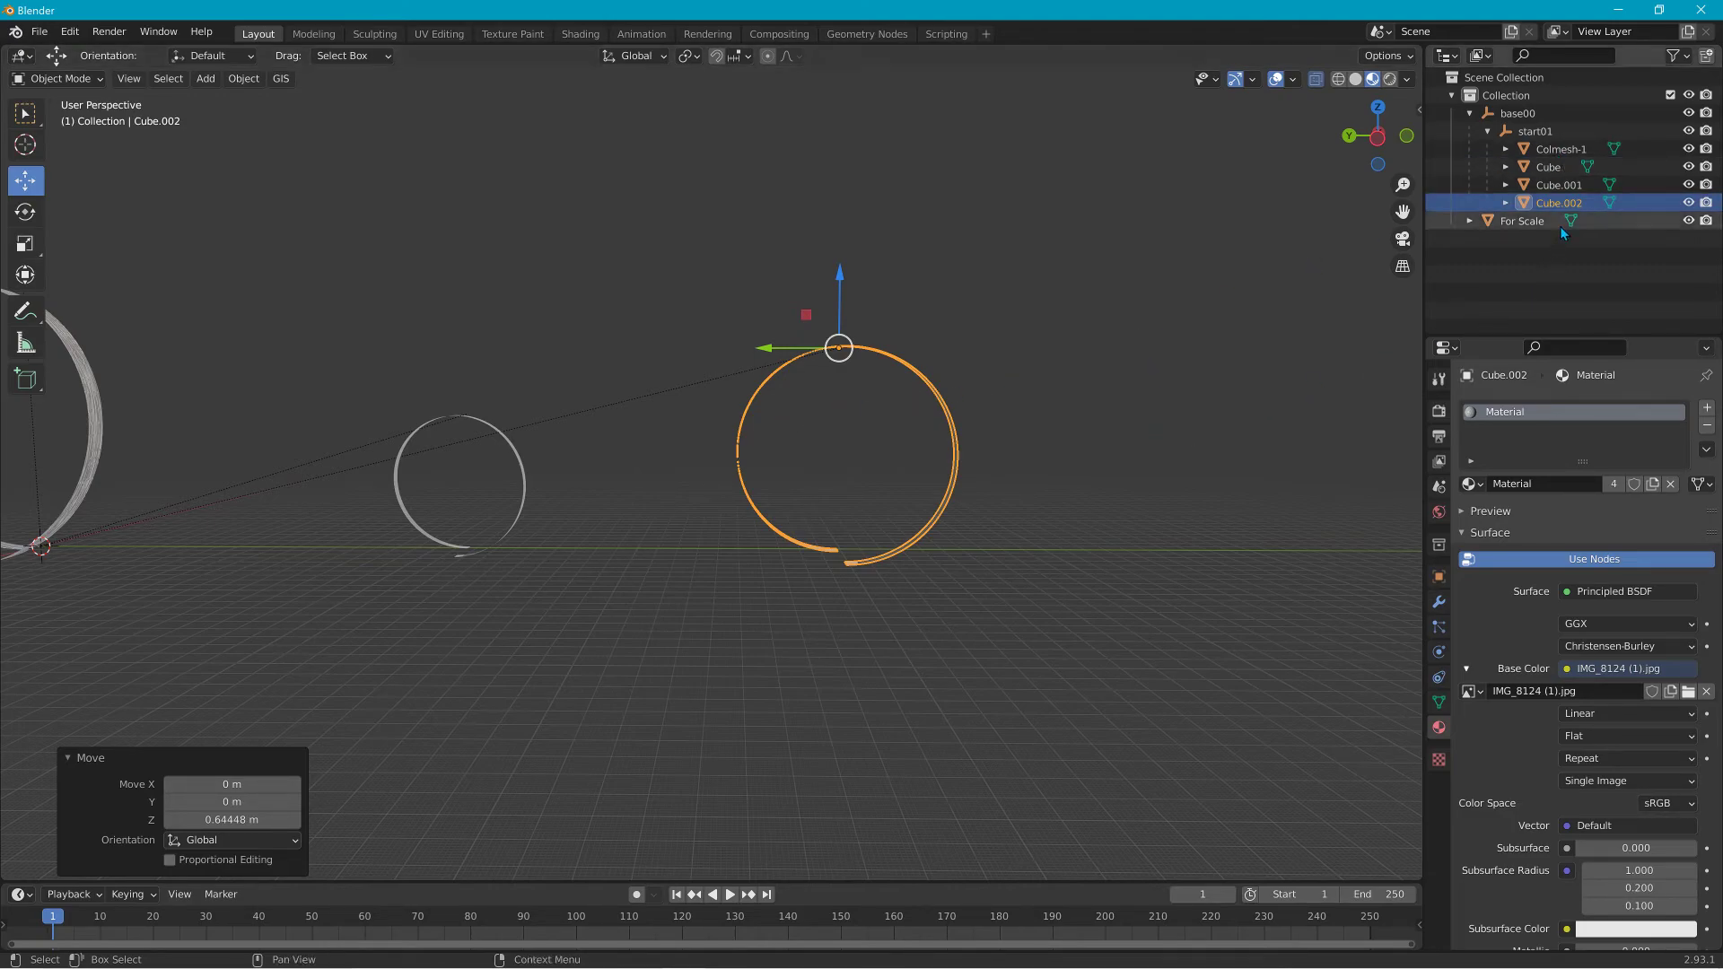
Hide the two smaller loop copies, Cube.001 and Cube.002, in the viewport.
left_click_drag(1689, 203, 1691, 185)
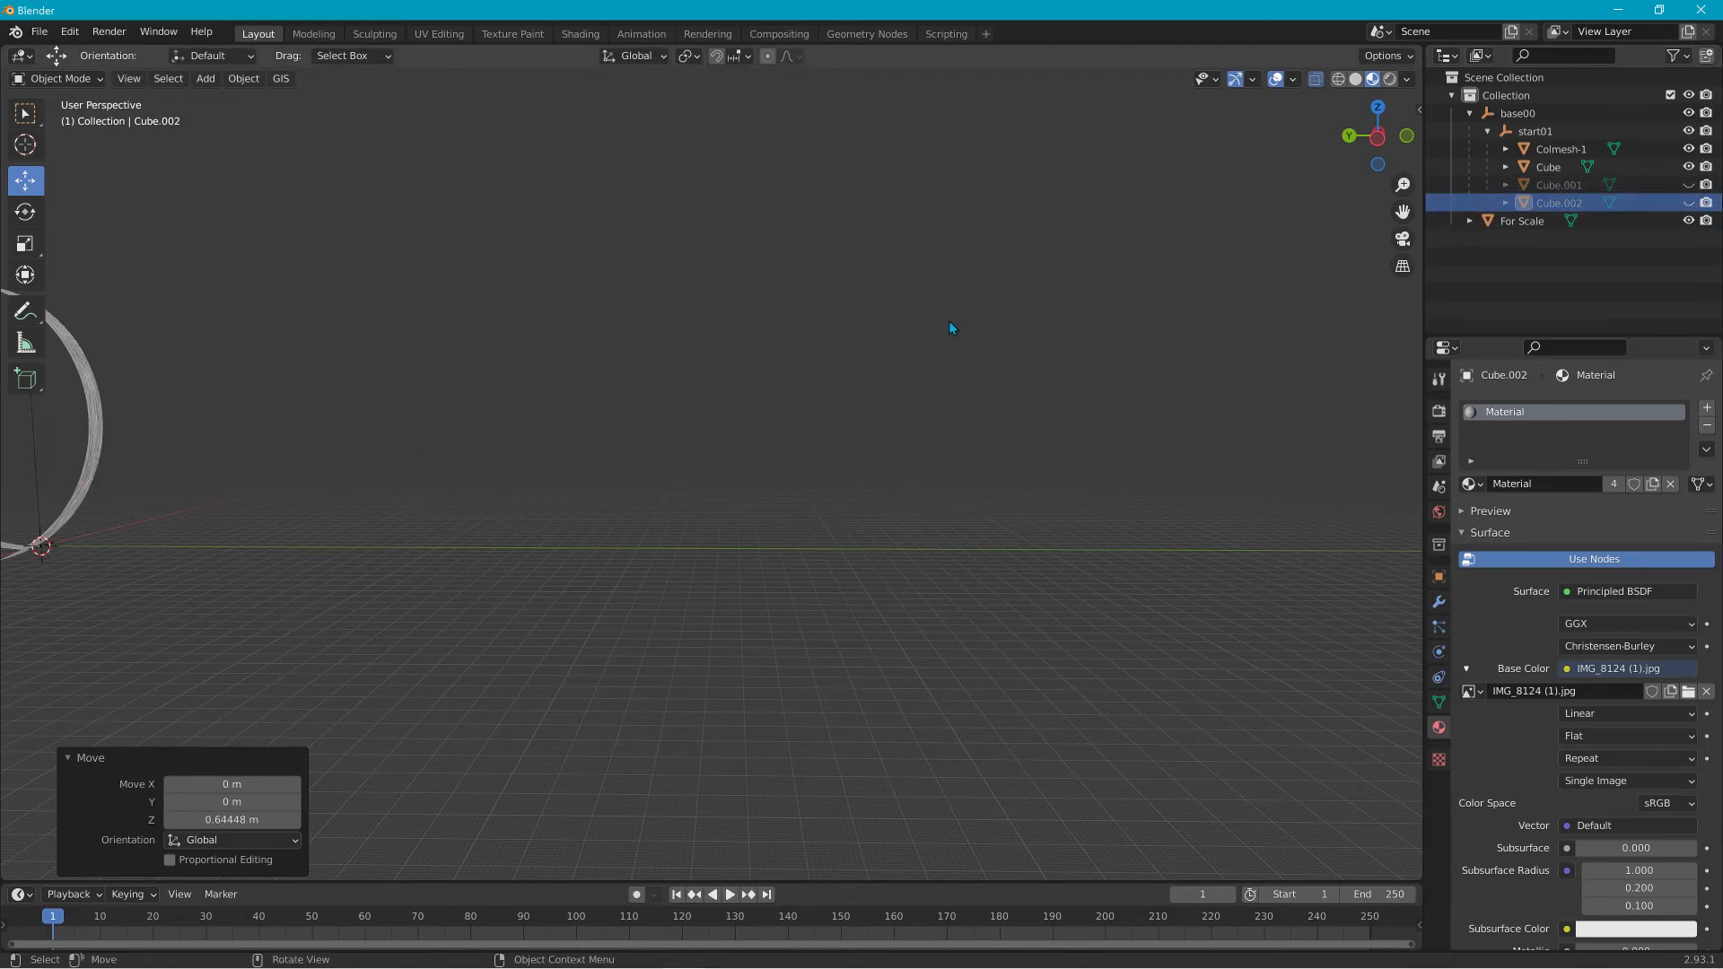
middle_click_drag(648, 330, 673, 328)
middle_click_drag(473, 372, 785, 435)
Toggle the viewport visibility of Cube and Colmesh-1 to examine the road loop and its collision copy separately.
left_click_drag(1690, 168, 1691, 150)
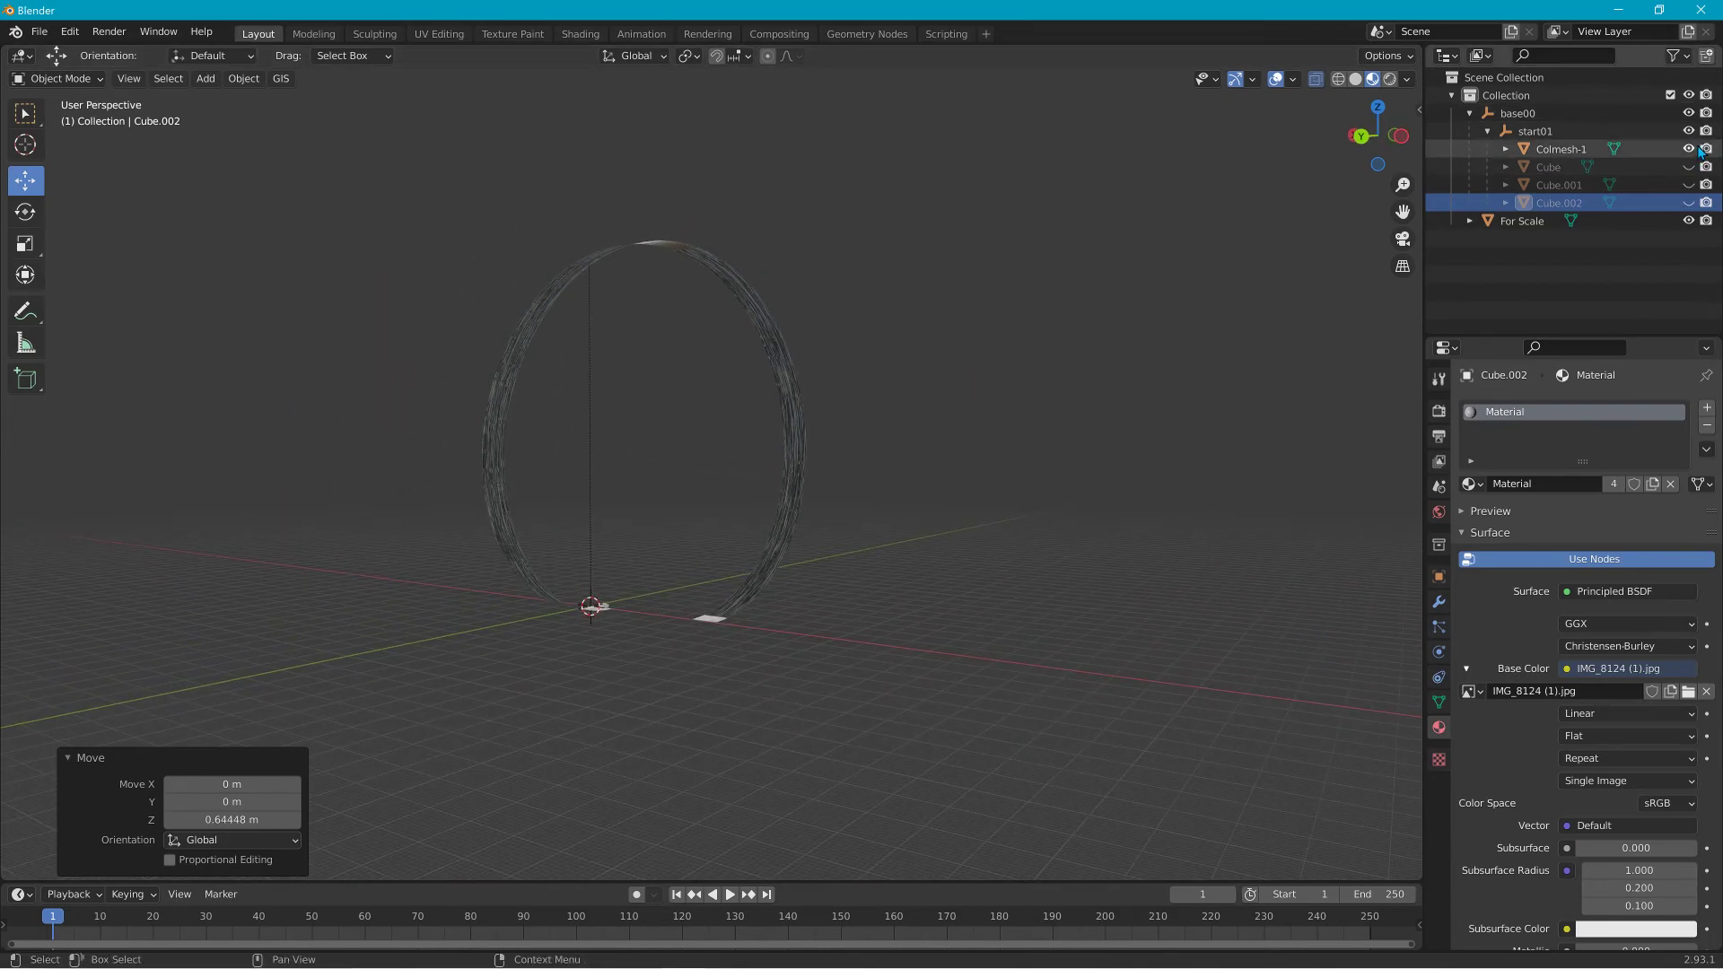
left_click(1691, 149)
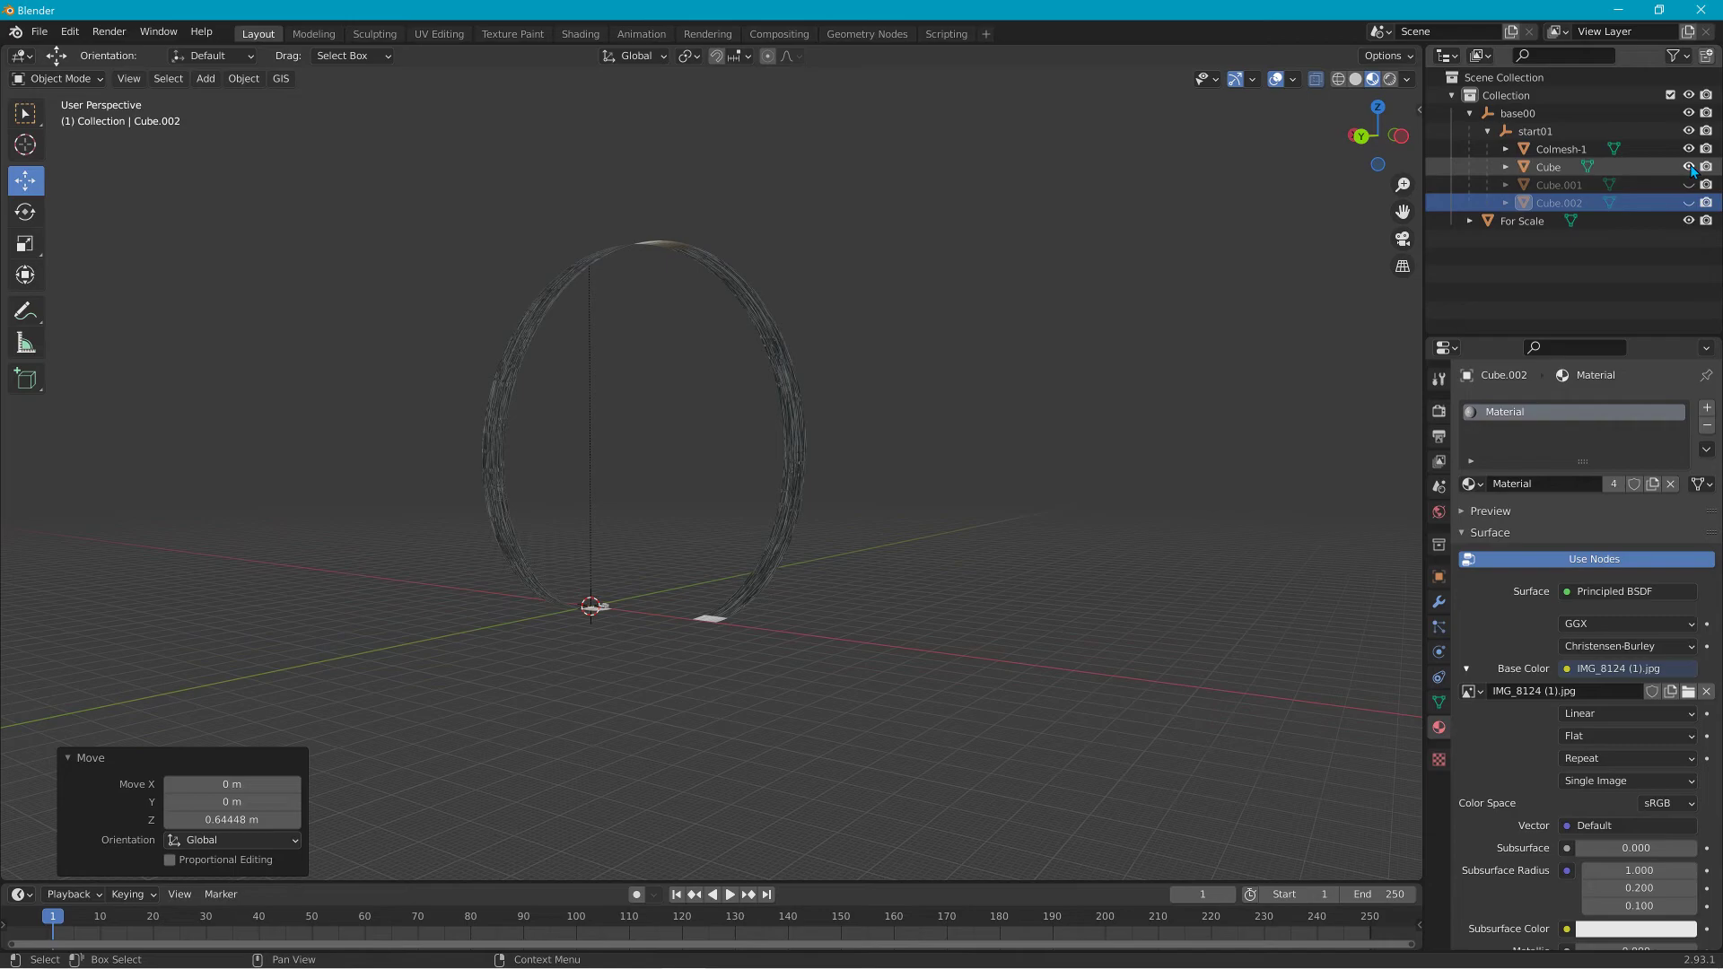
left_click(1689, 167)
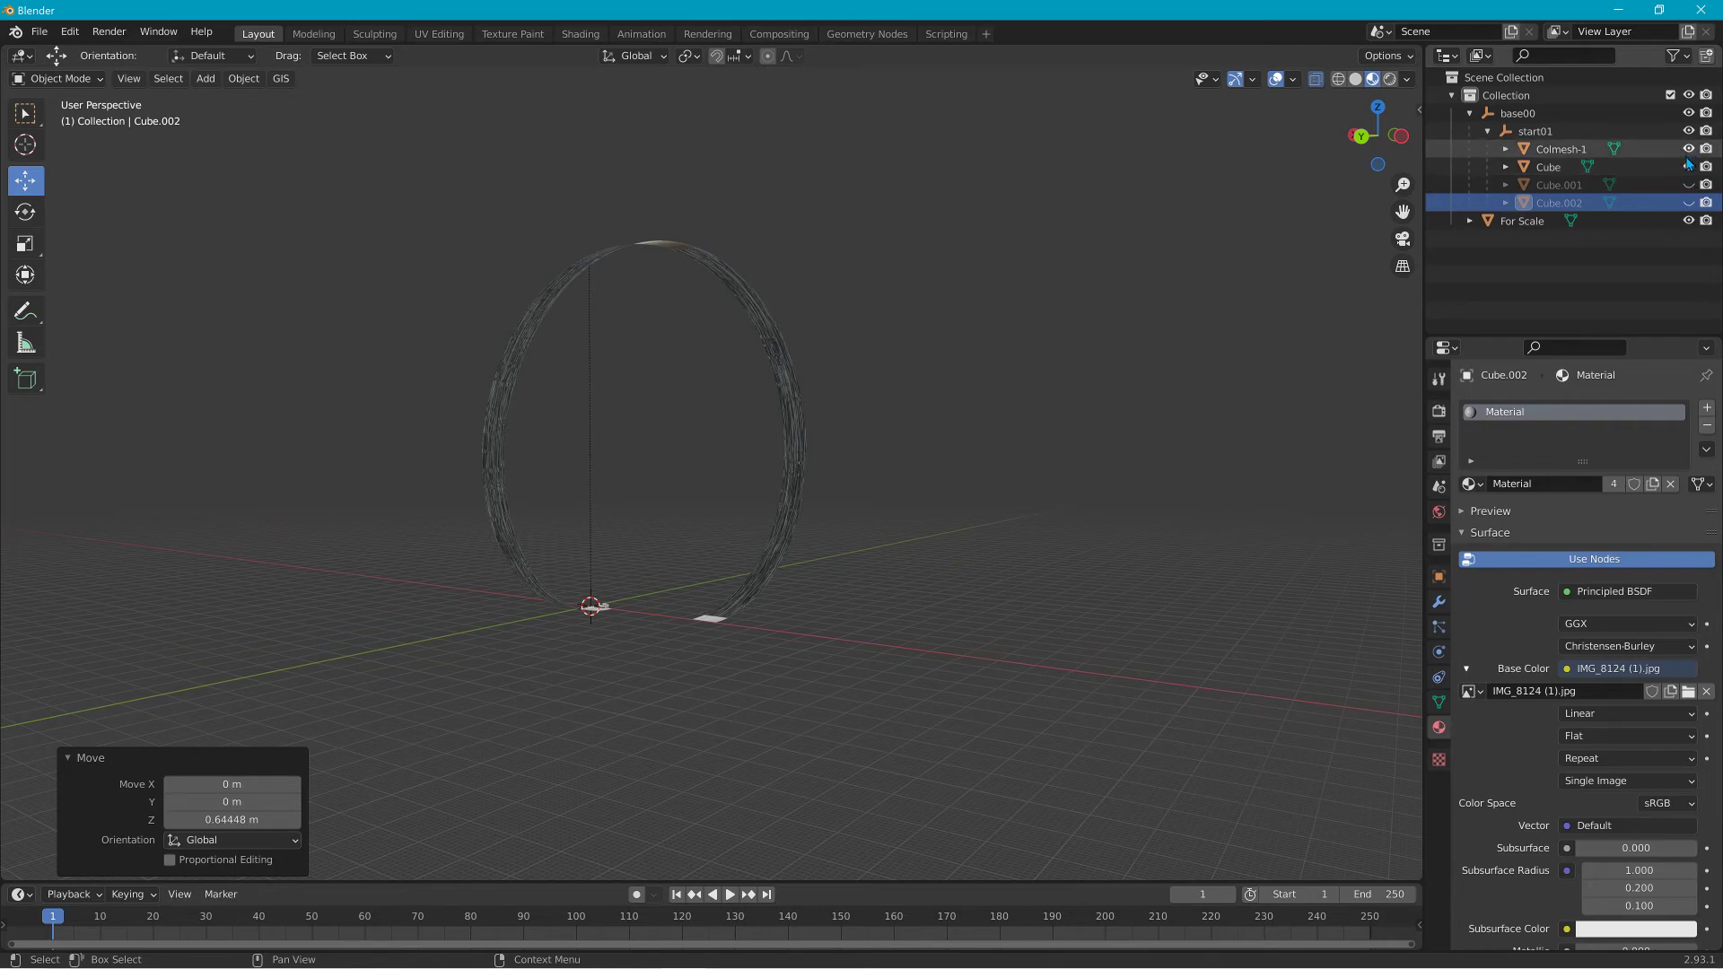
Make the small loop copy Cube.001 visible in the viewport again, leaving Cube.002 hidden.
left_click(1690, 185)
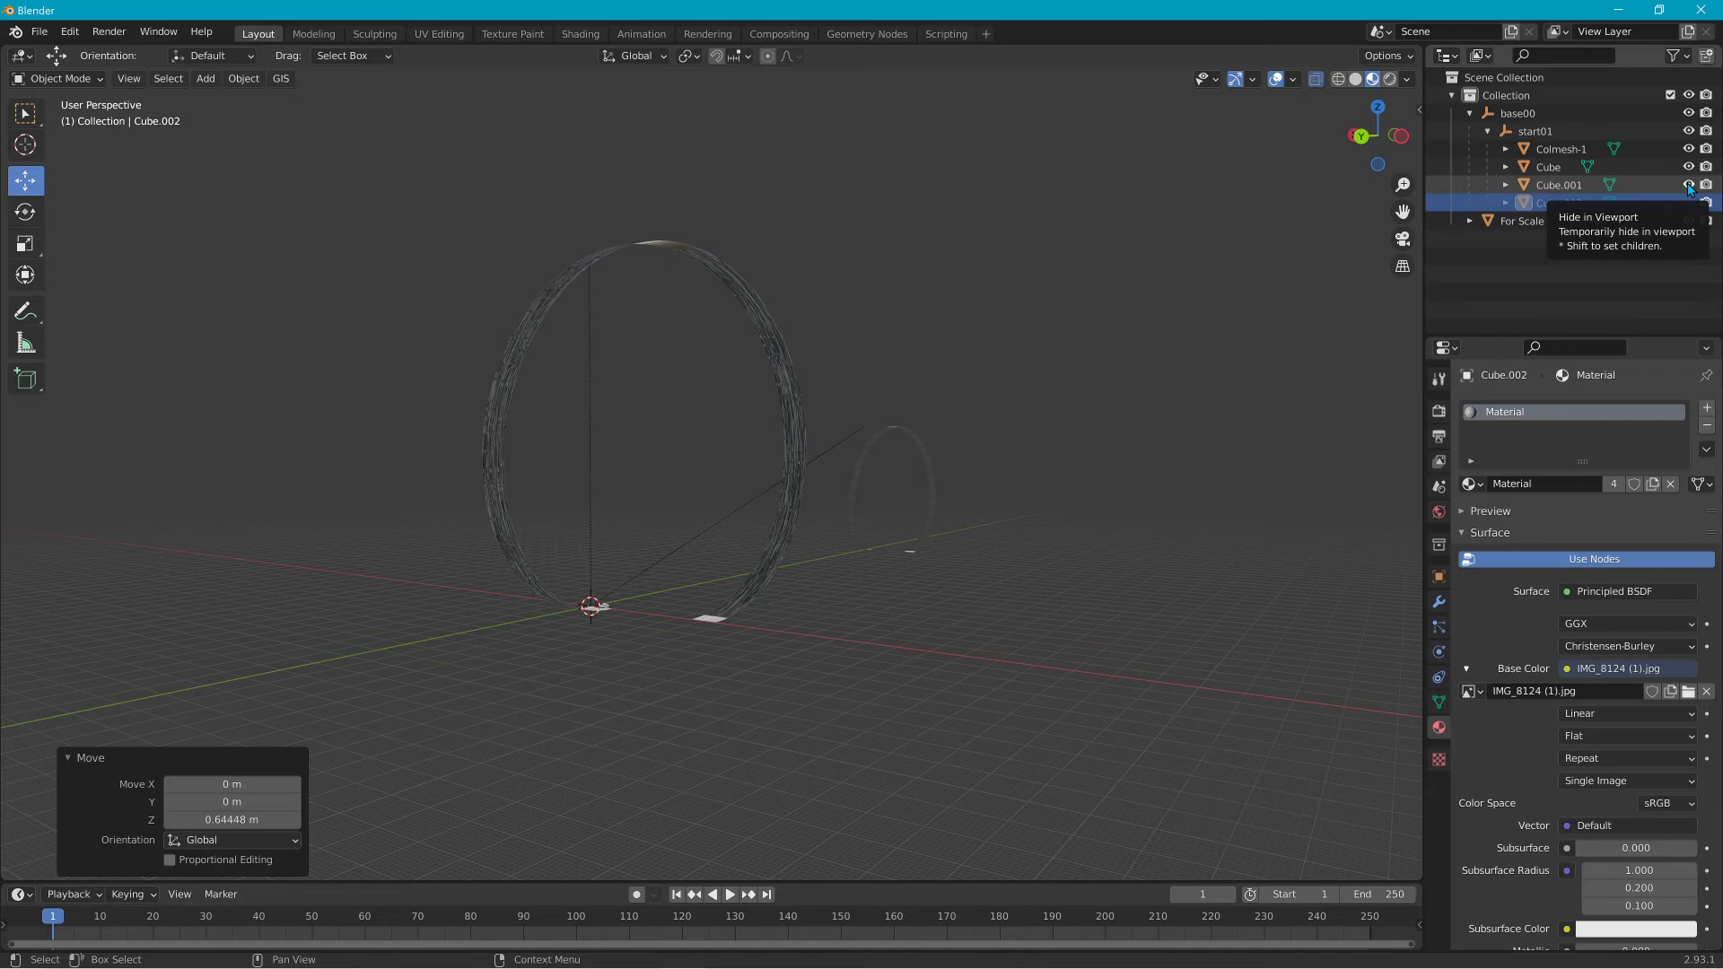
key("h")
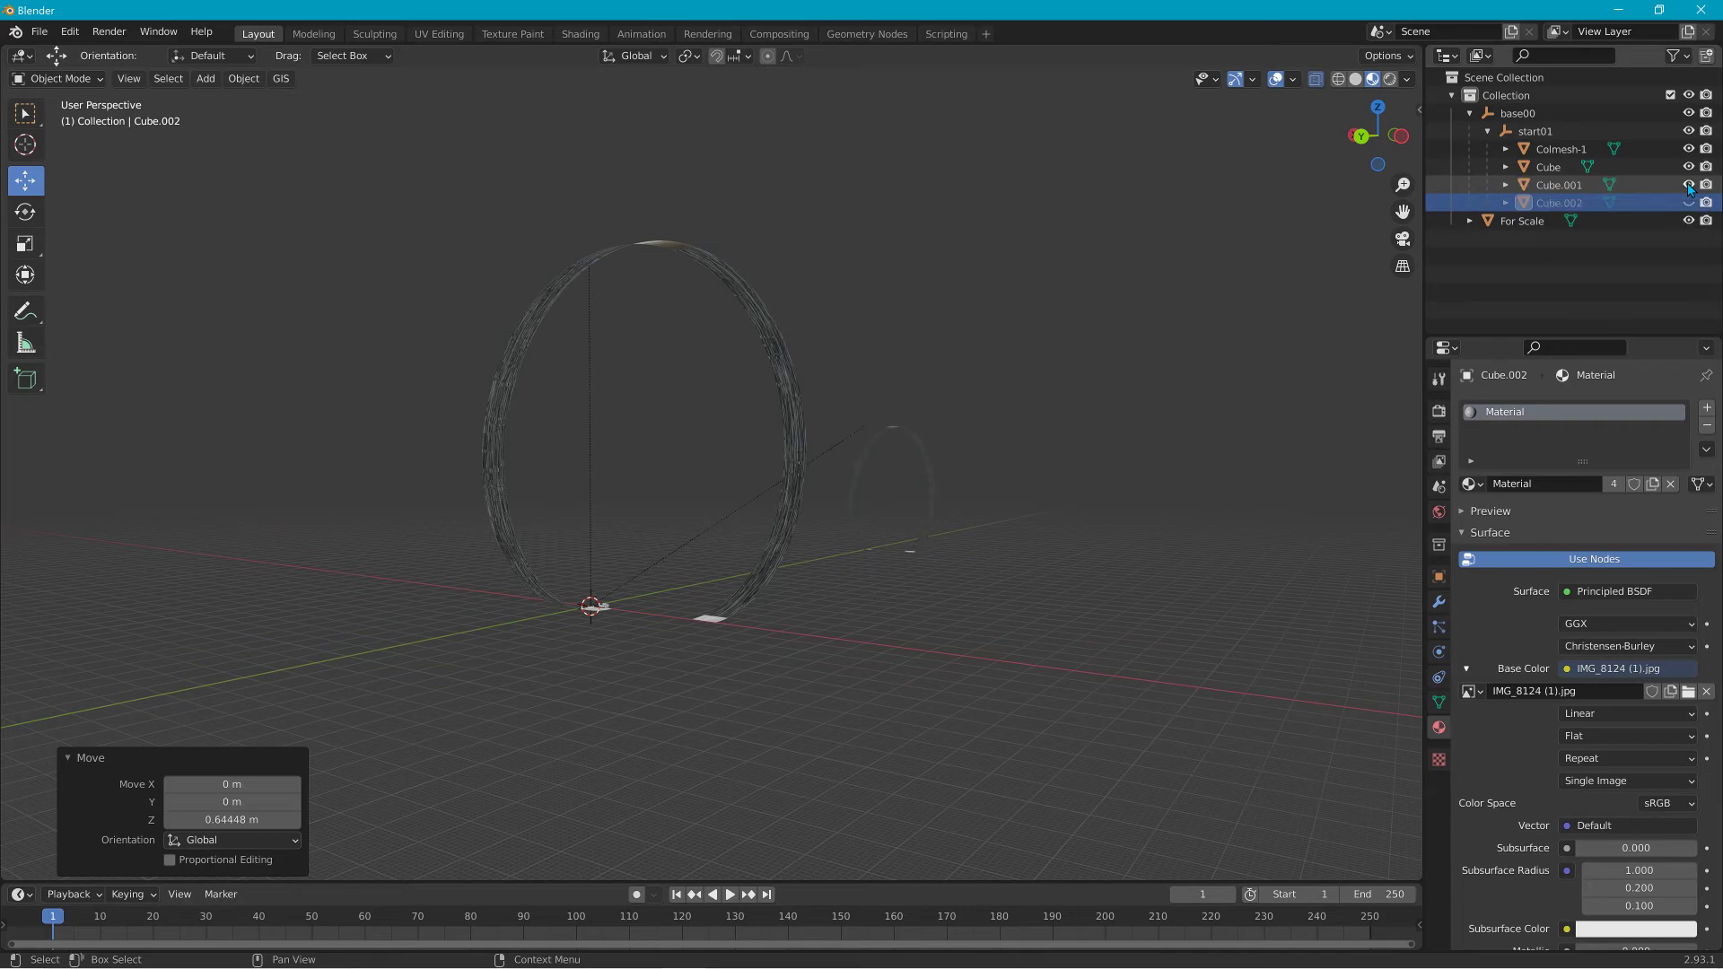
middle_click_drag(1236, 434, 1003, 496)
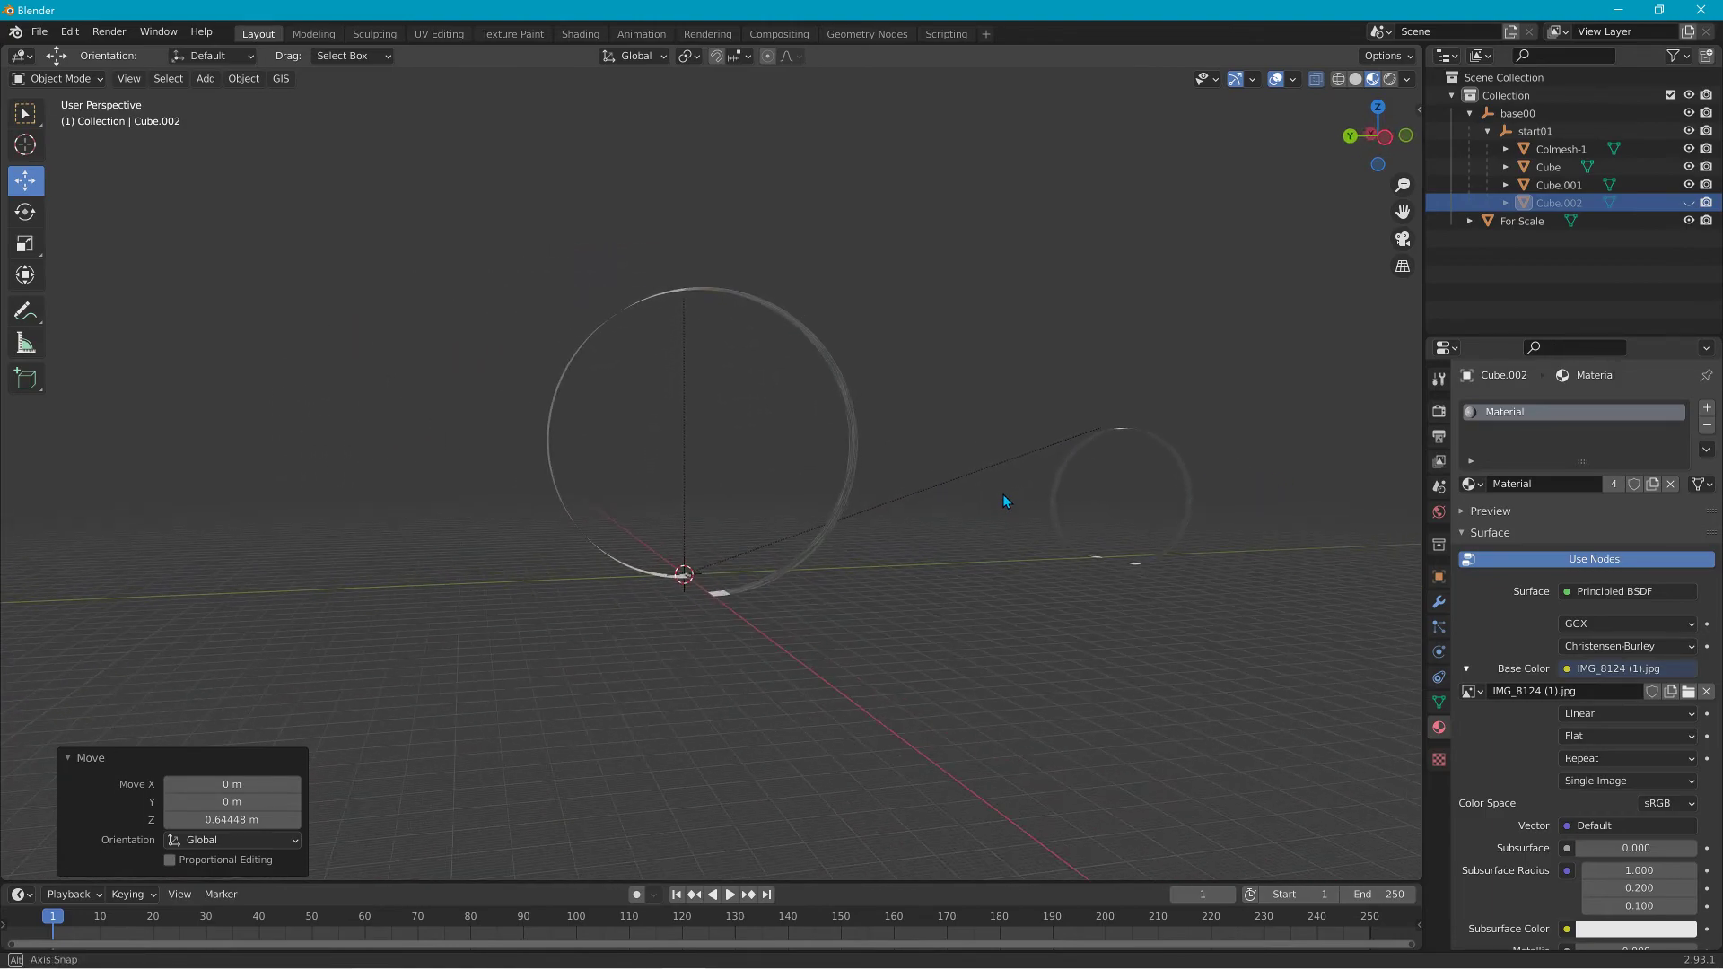
Highlight the hierarchy of Cube, Colmesh-1, start01, base00 and their collection together, and clear the selection.
left_click(1550, 168)
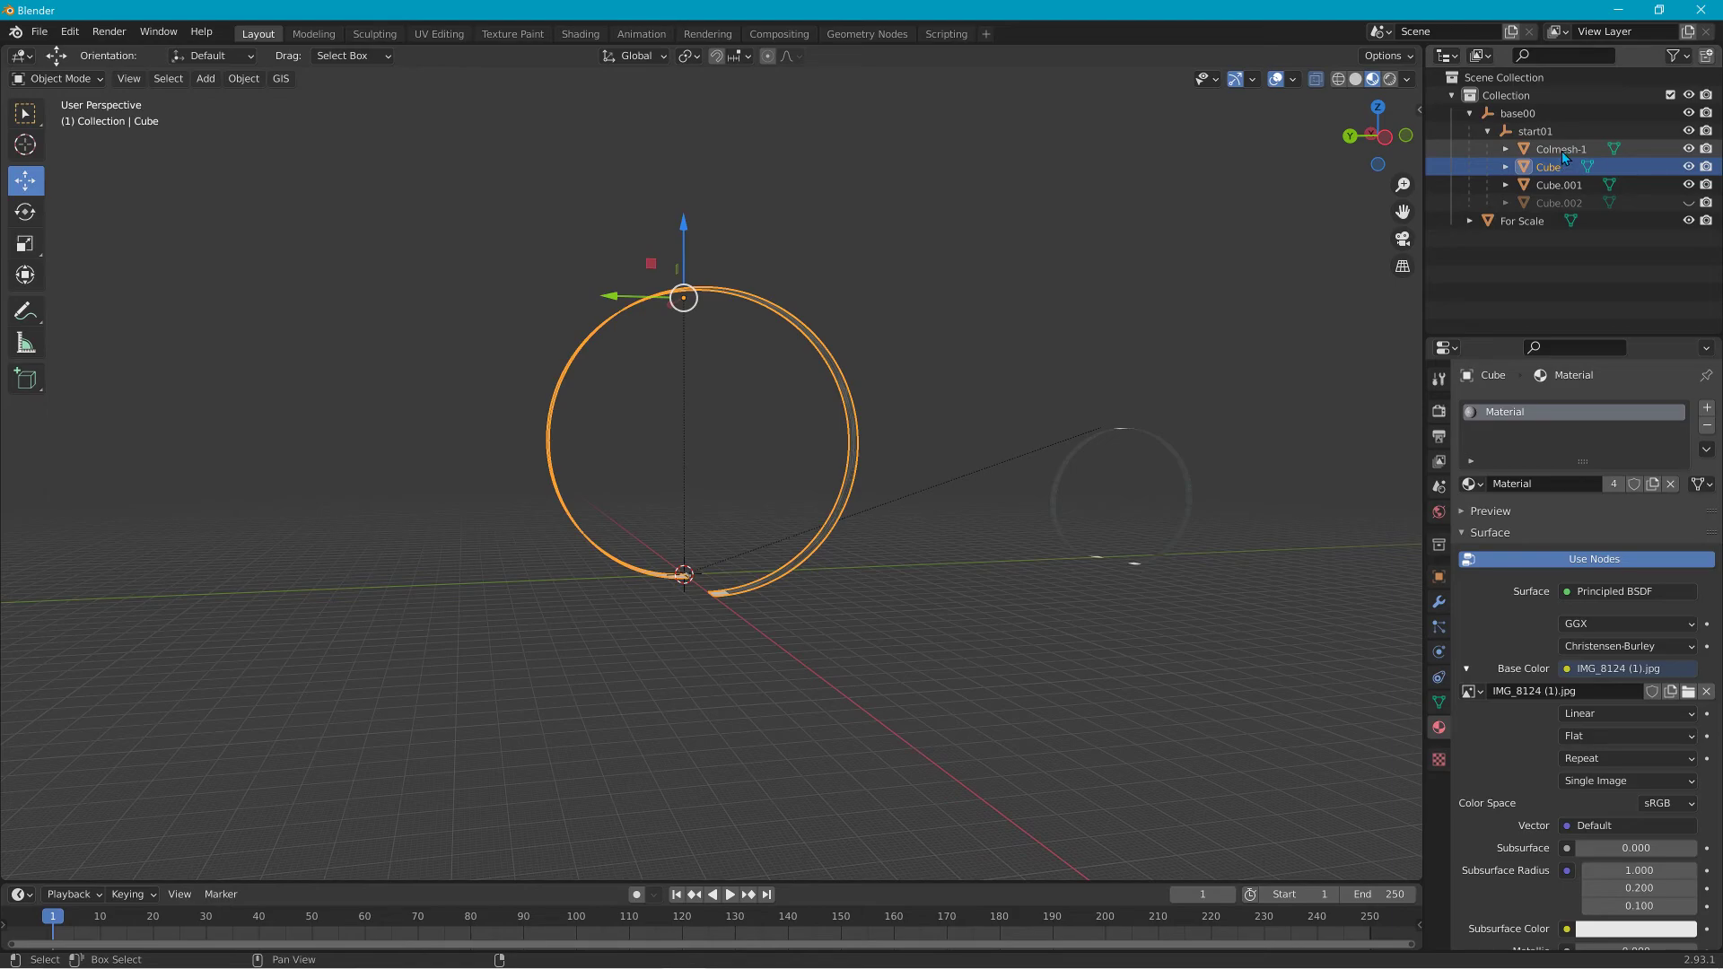
left_click(1562, 151, "ctrl")
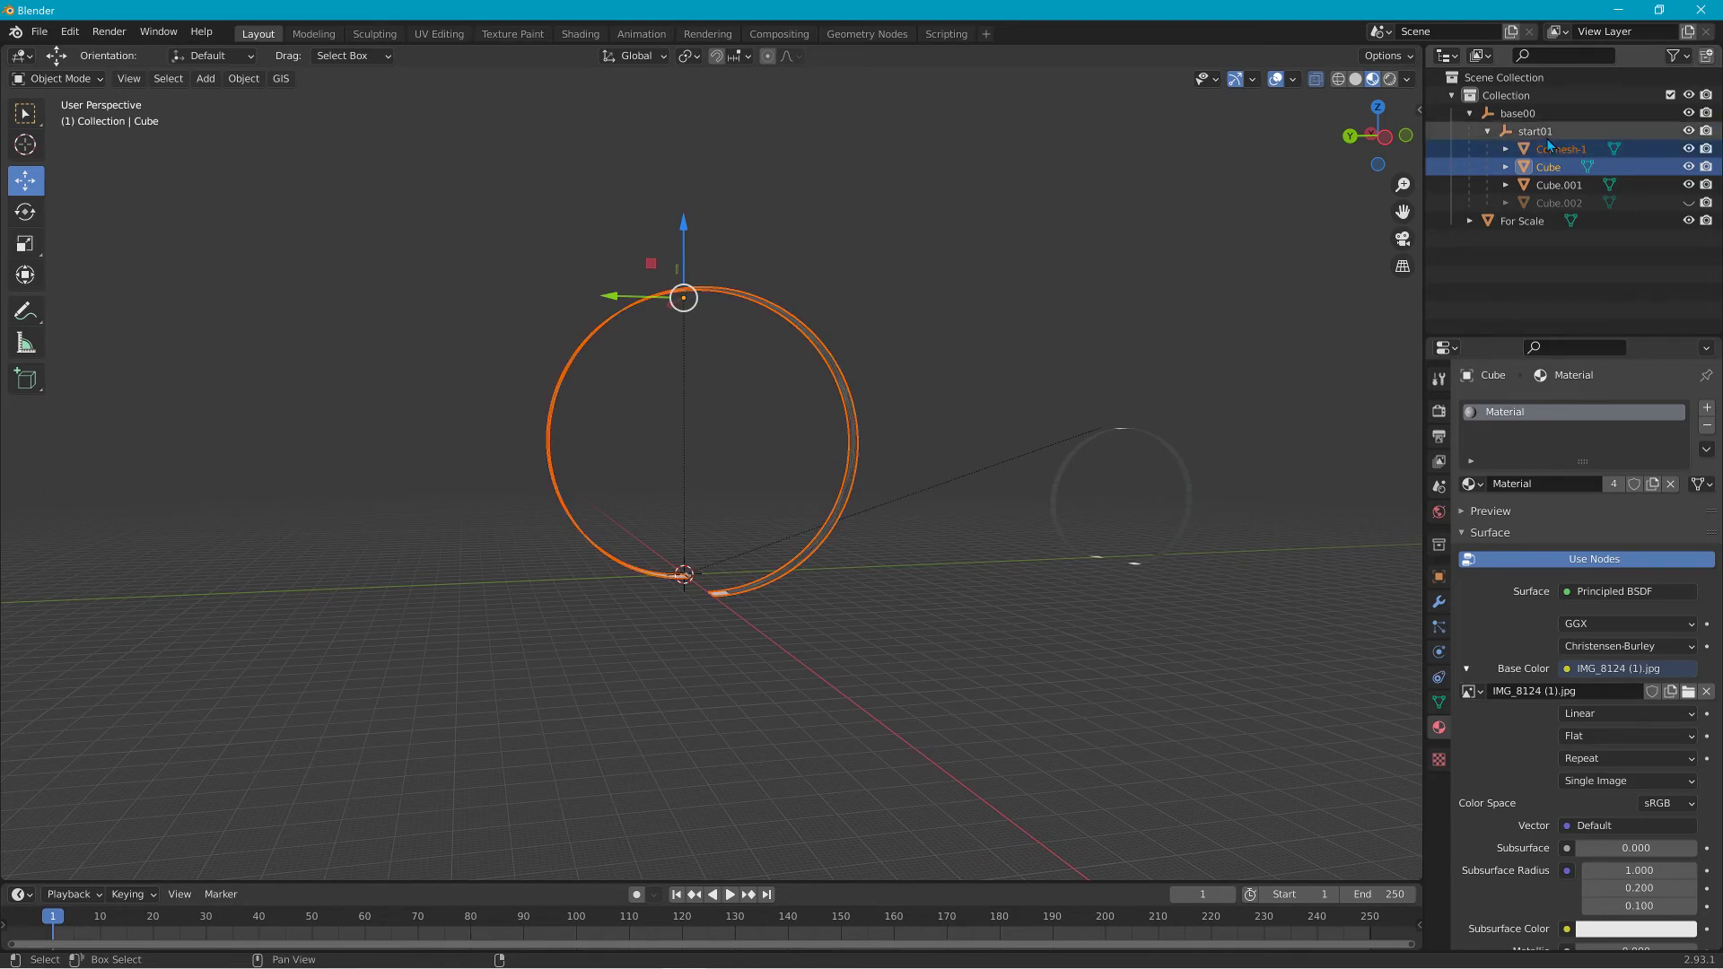
left_click(1542, 134, "shift")
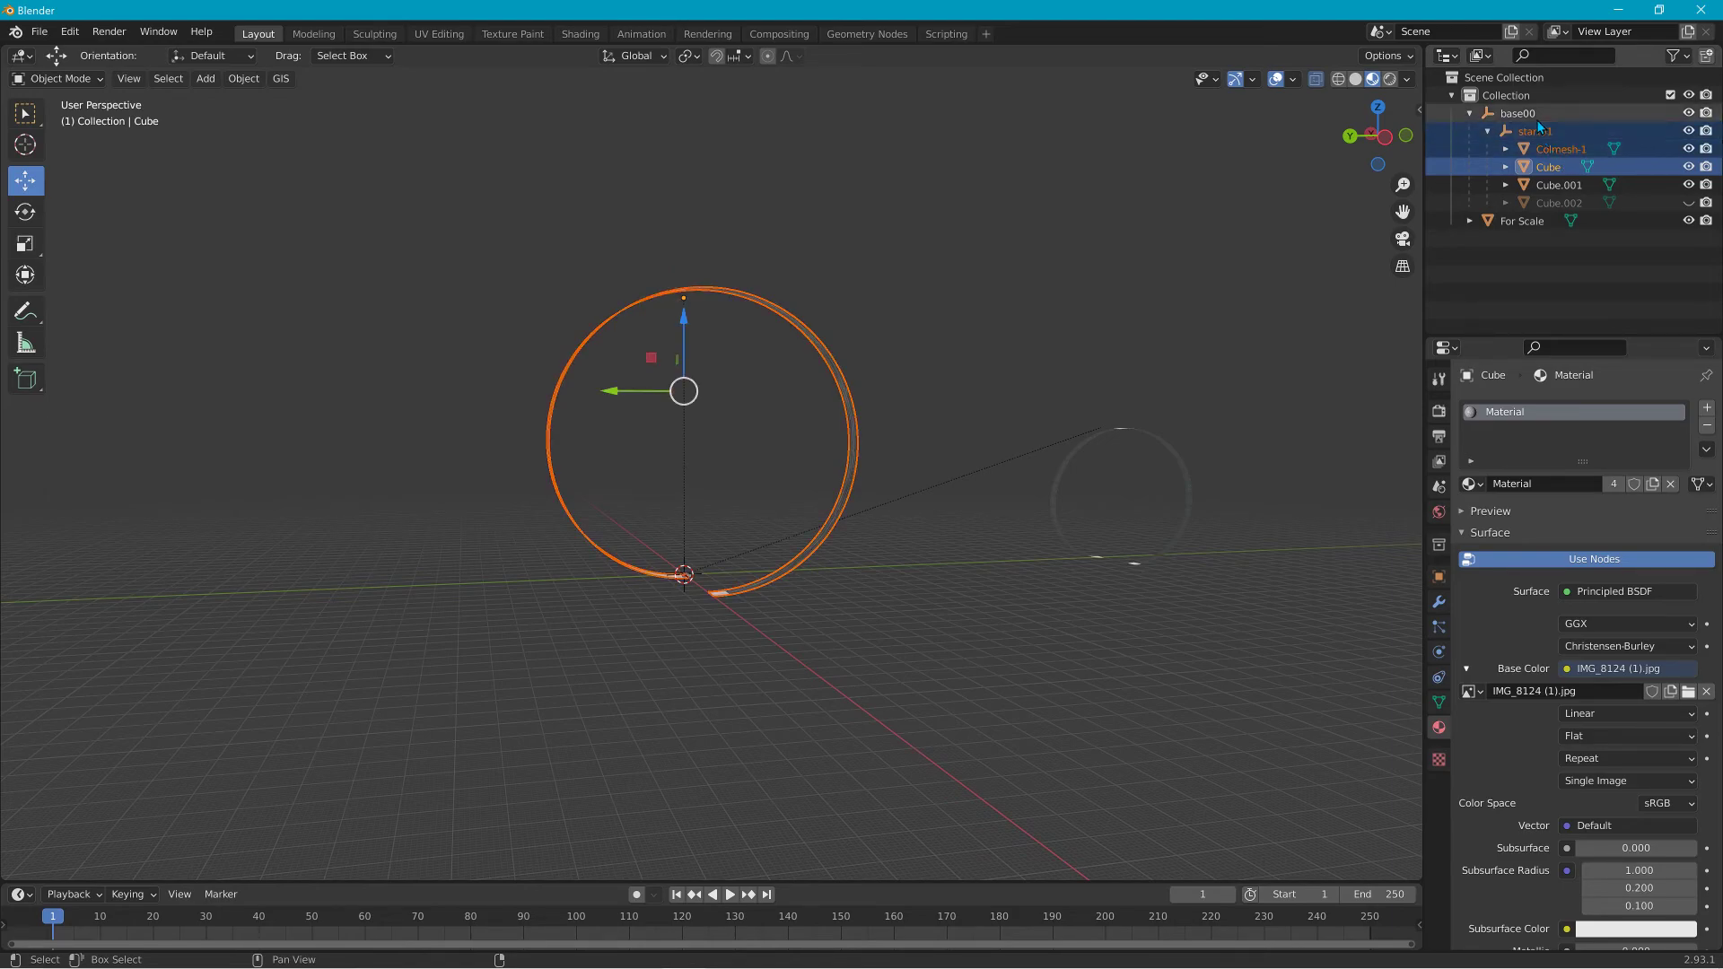
left_click(1531, 118, "shift")
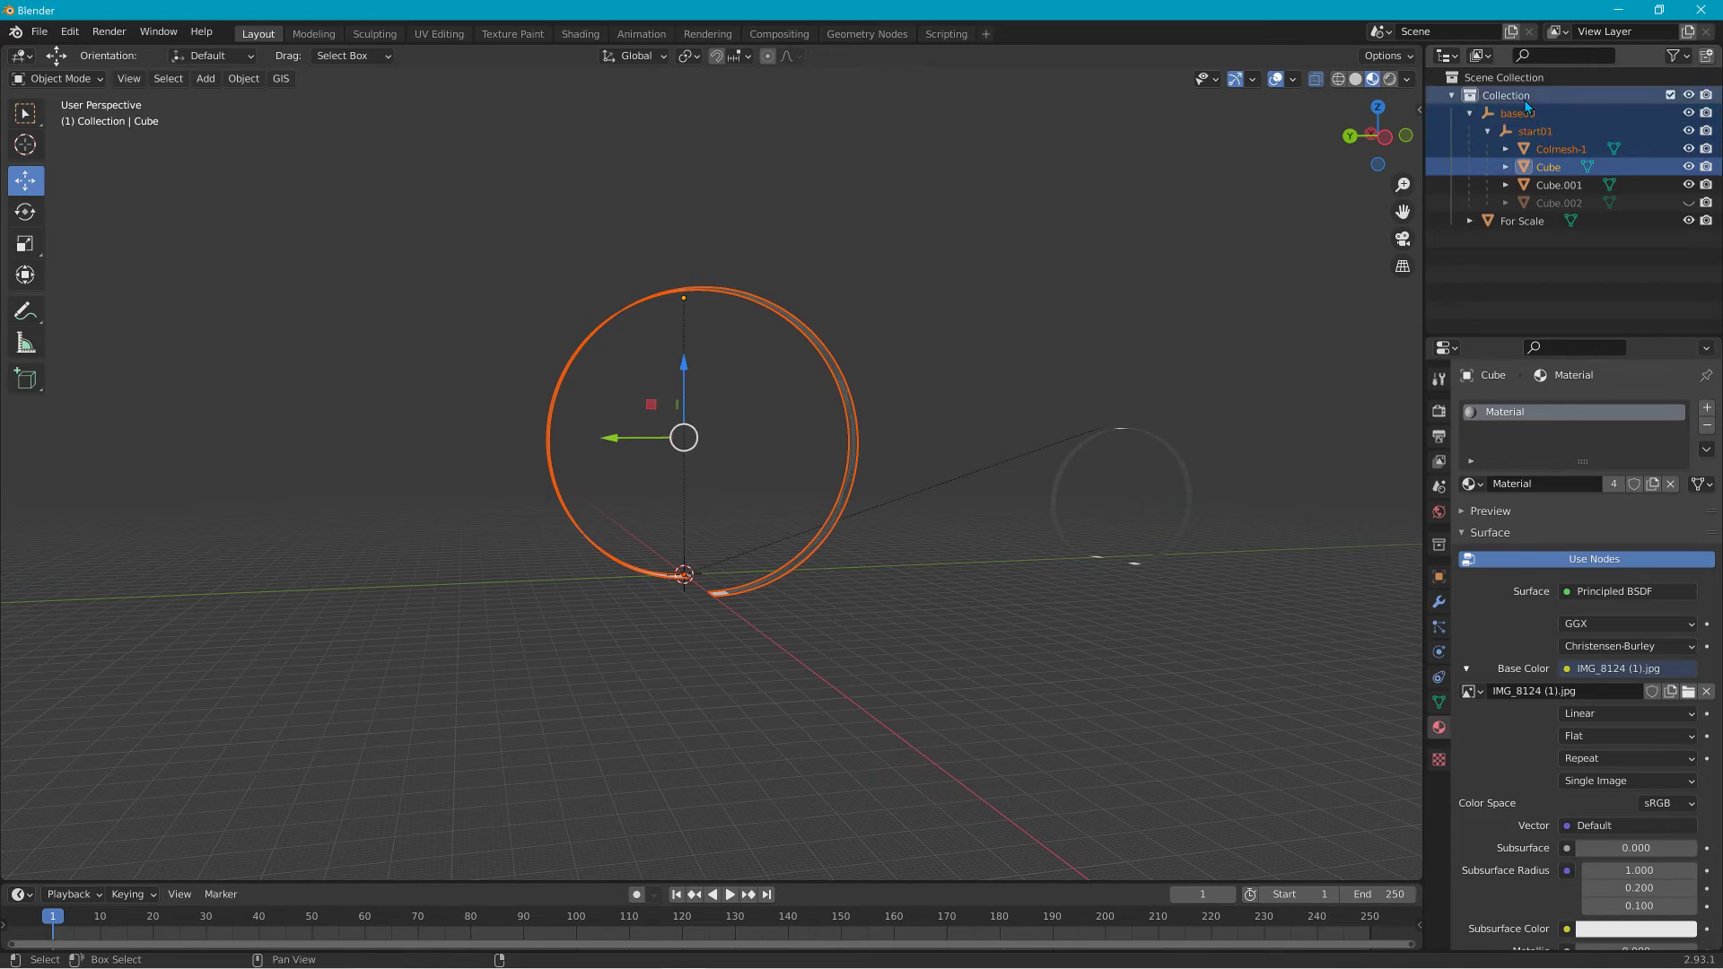
left_click(1517, 95, "ctrl")
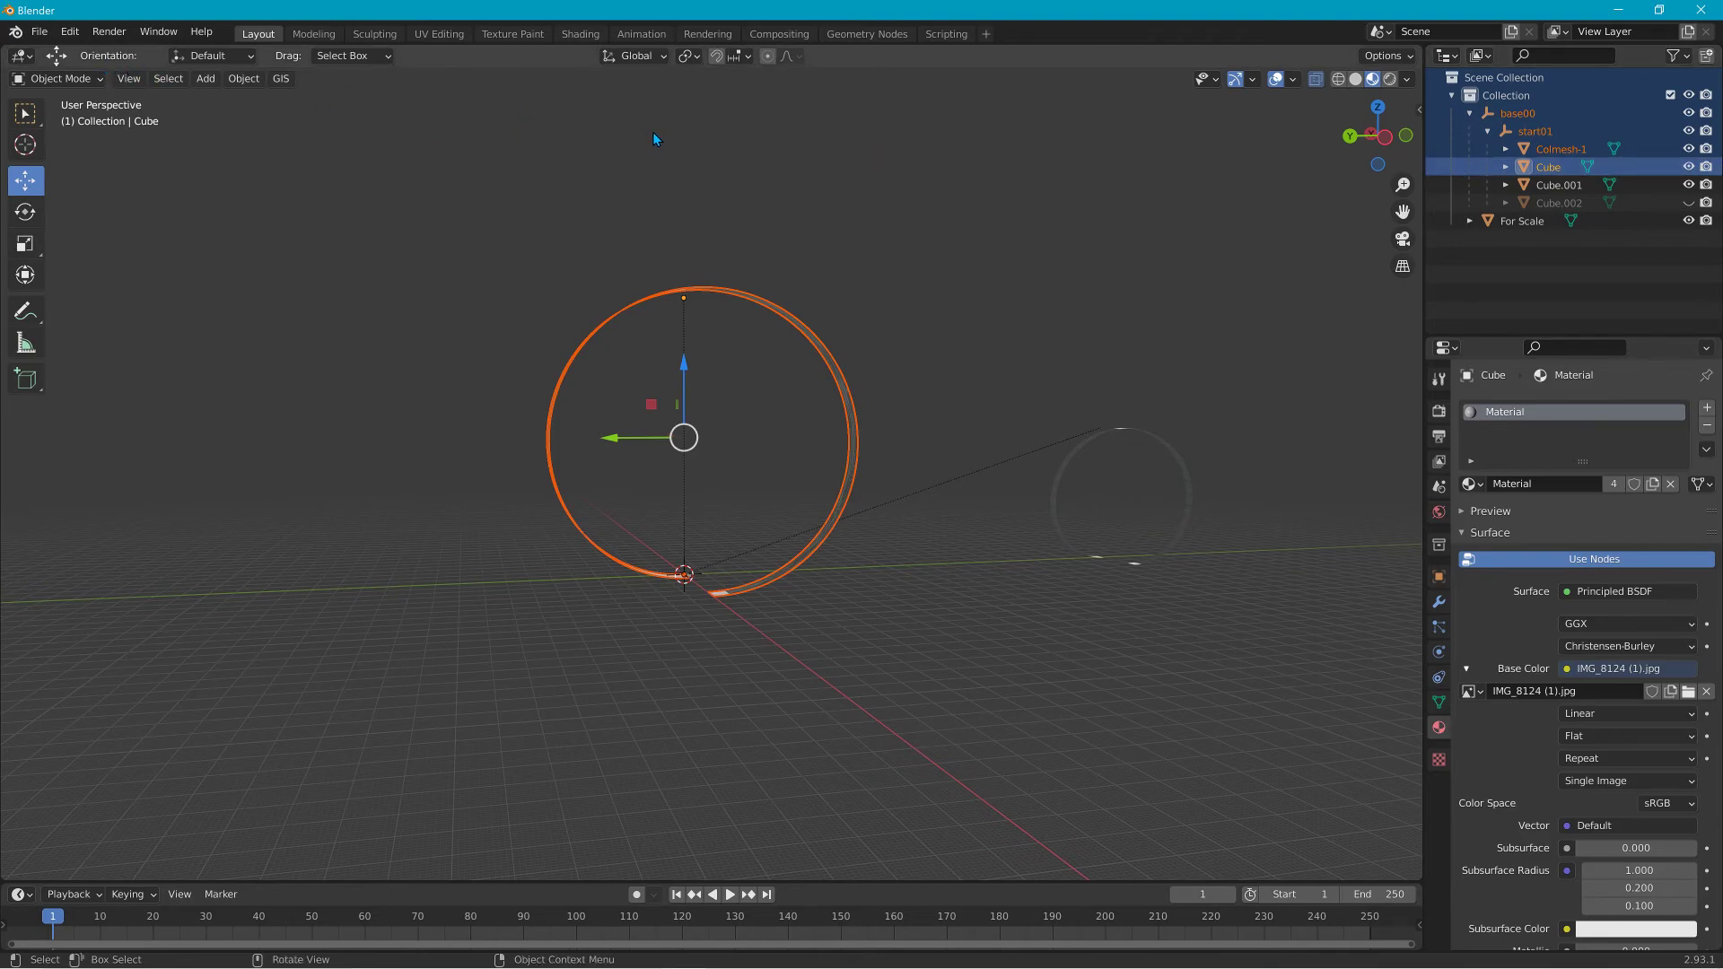
left_click(785, 234)
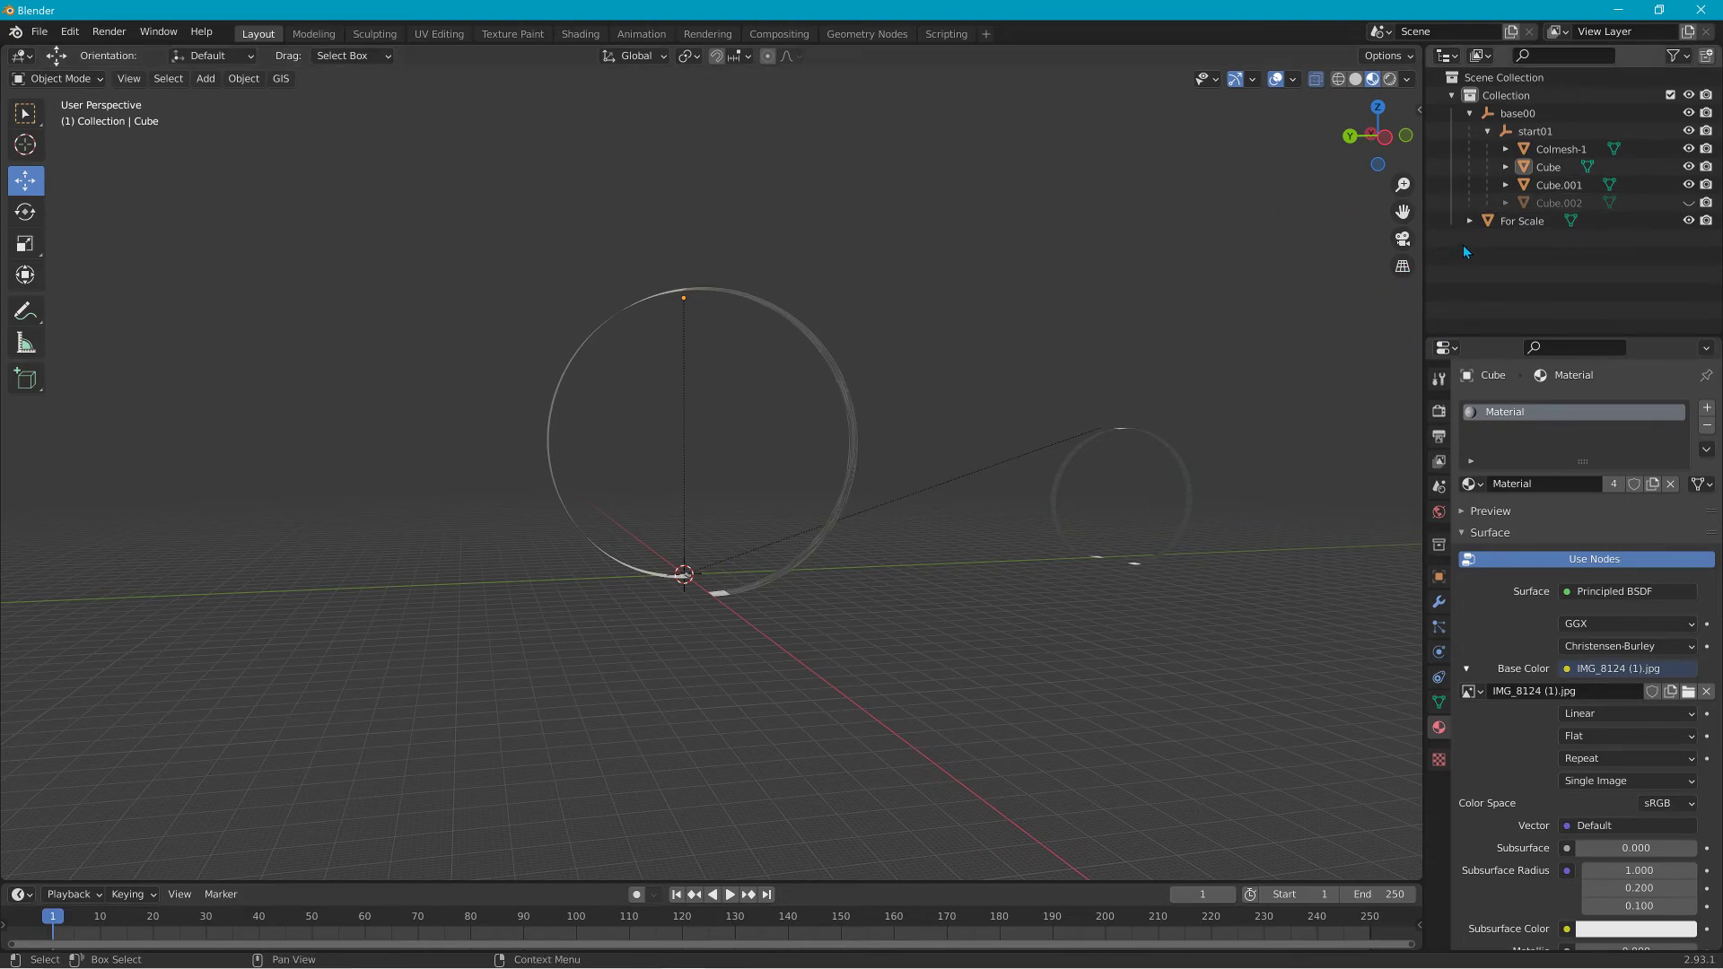
Expand the Cube object down to its material and rename that material "loop".
left_click(1506, 167)
left_click(1545, 169)
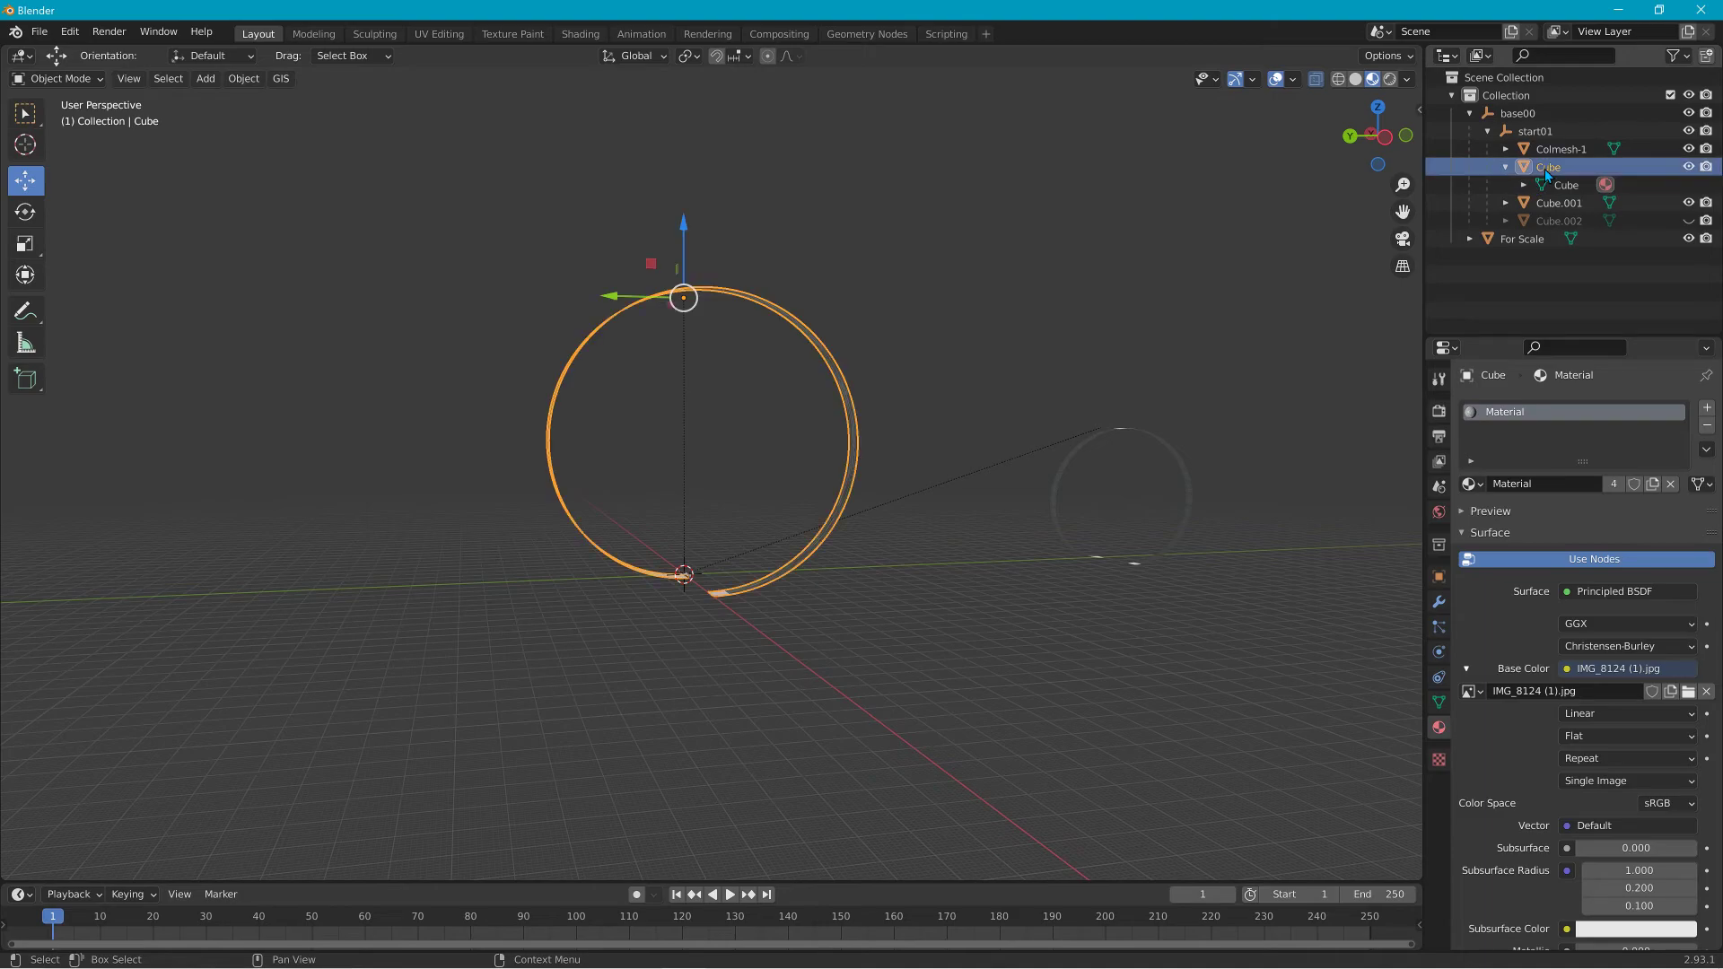
left_click(1525, 185)
double_click(1581, 203)
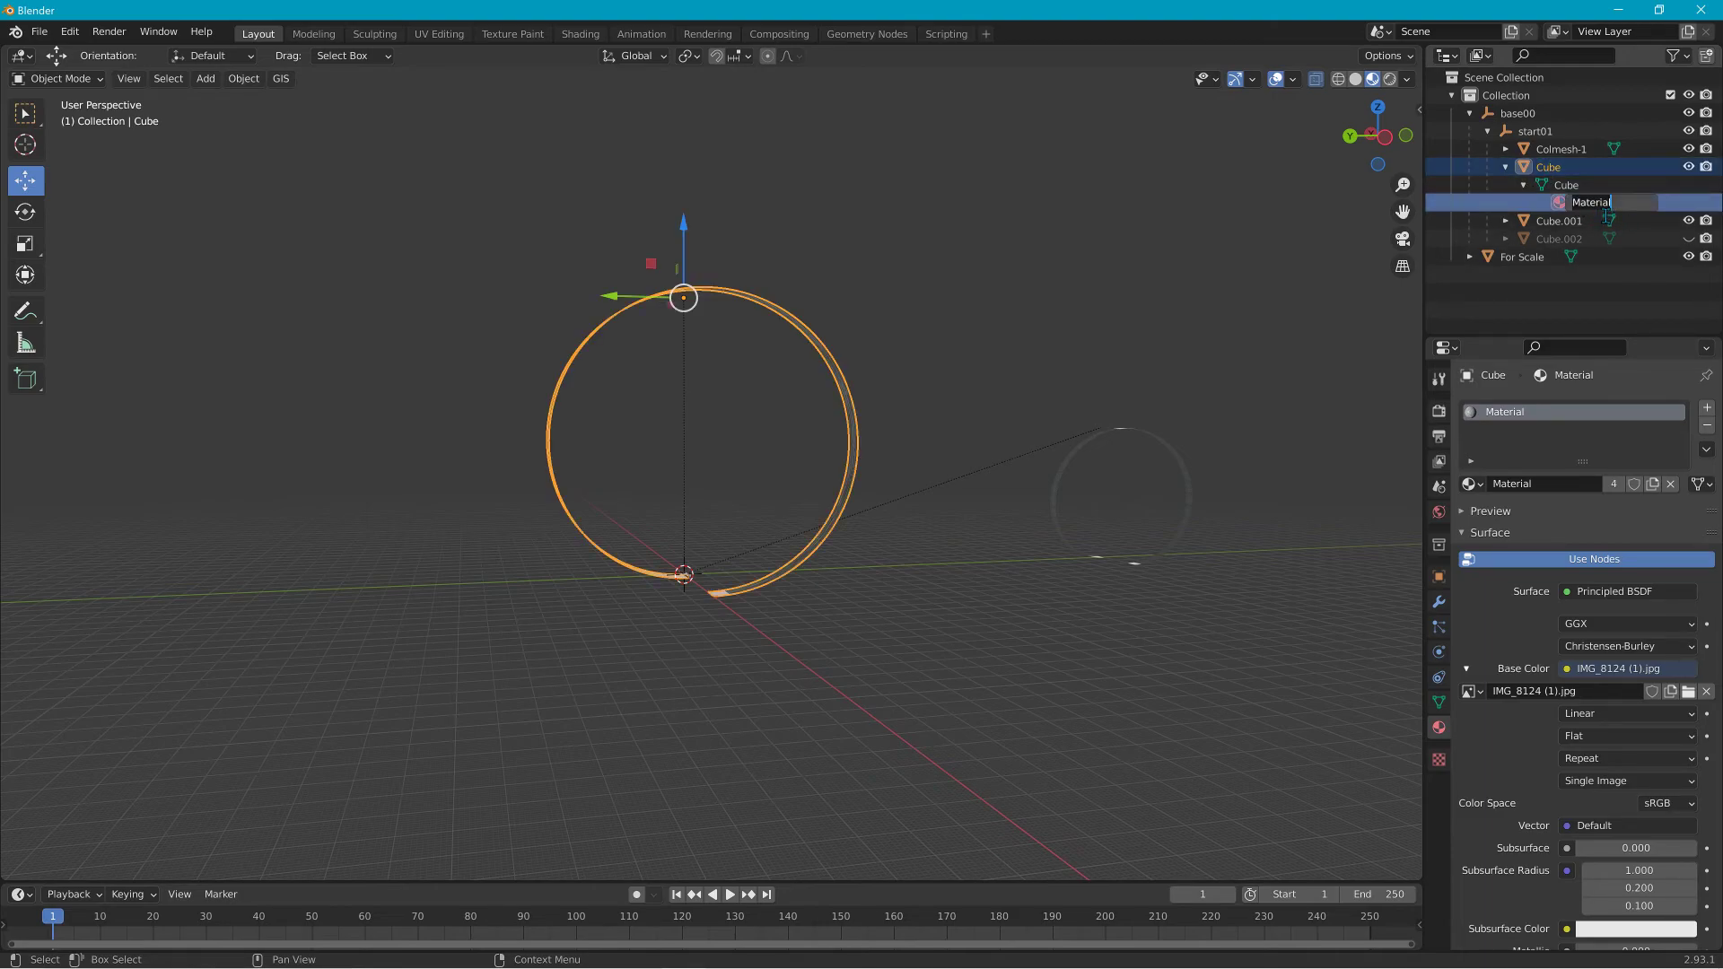
type("loop")
key("Return")
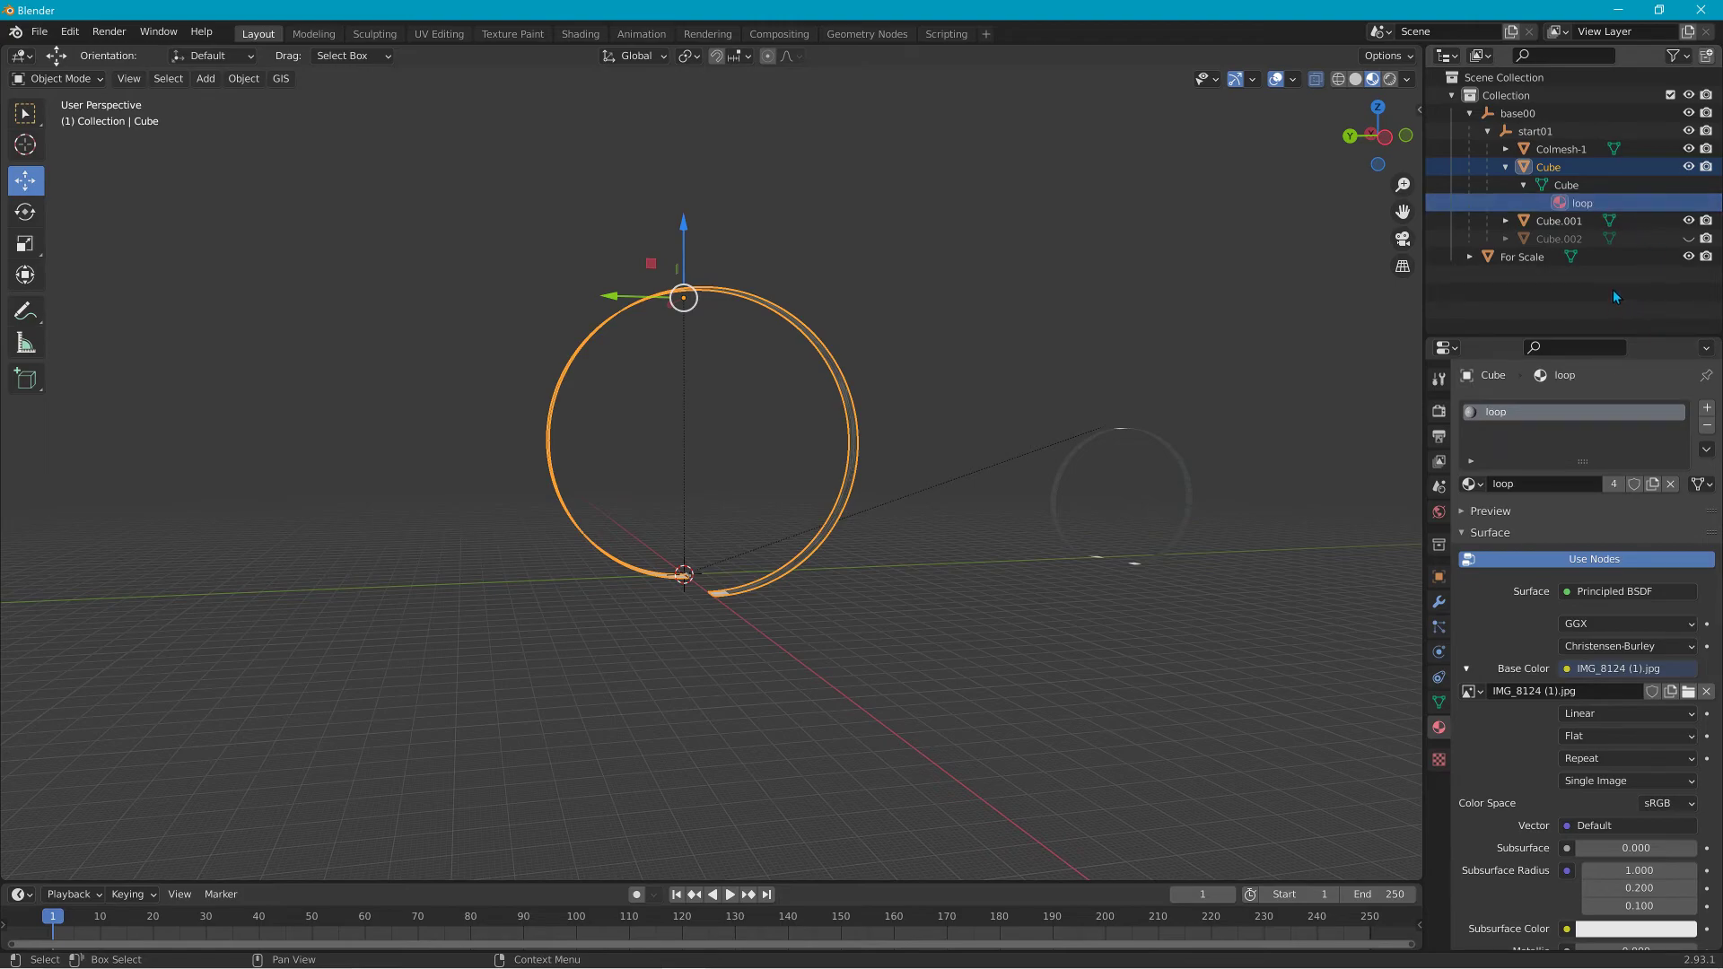
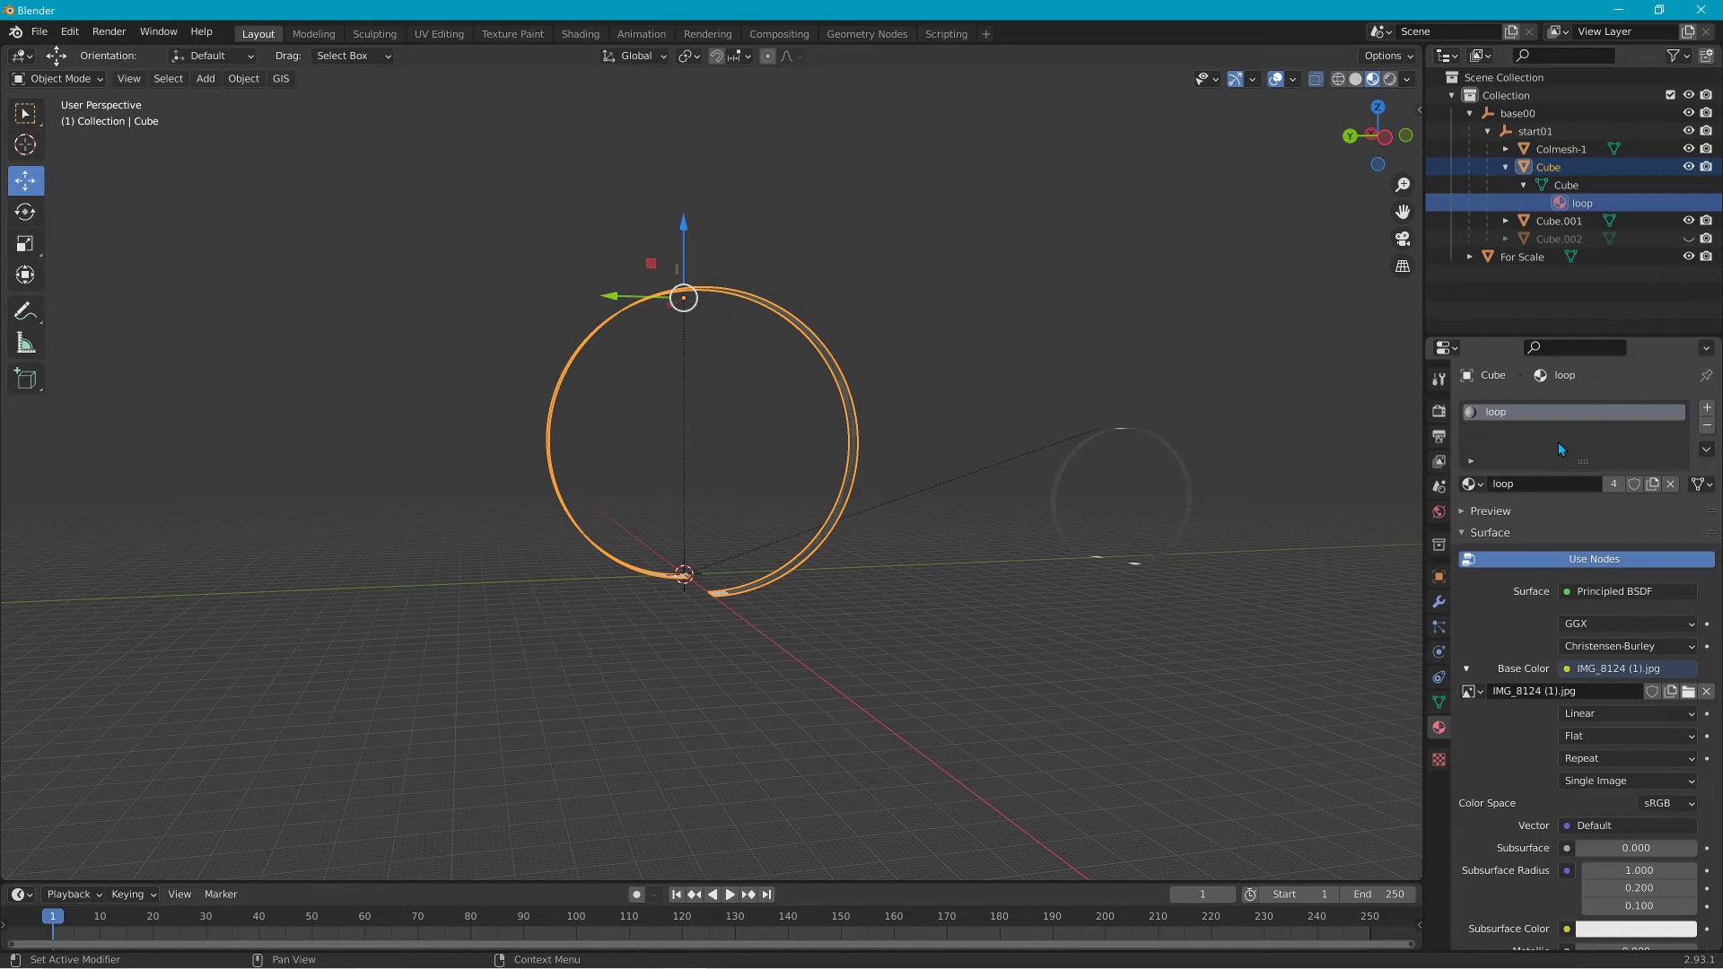
Collapse Cube's mesh data and select Cube, Colmesh-1, start01 and base00 together with their parent collections.
left_click(1524, 185)
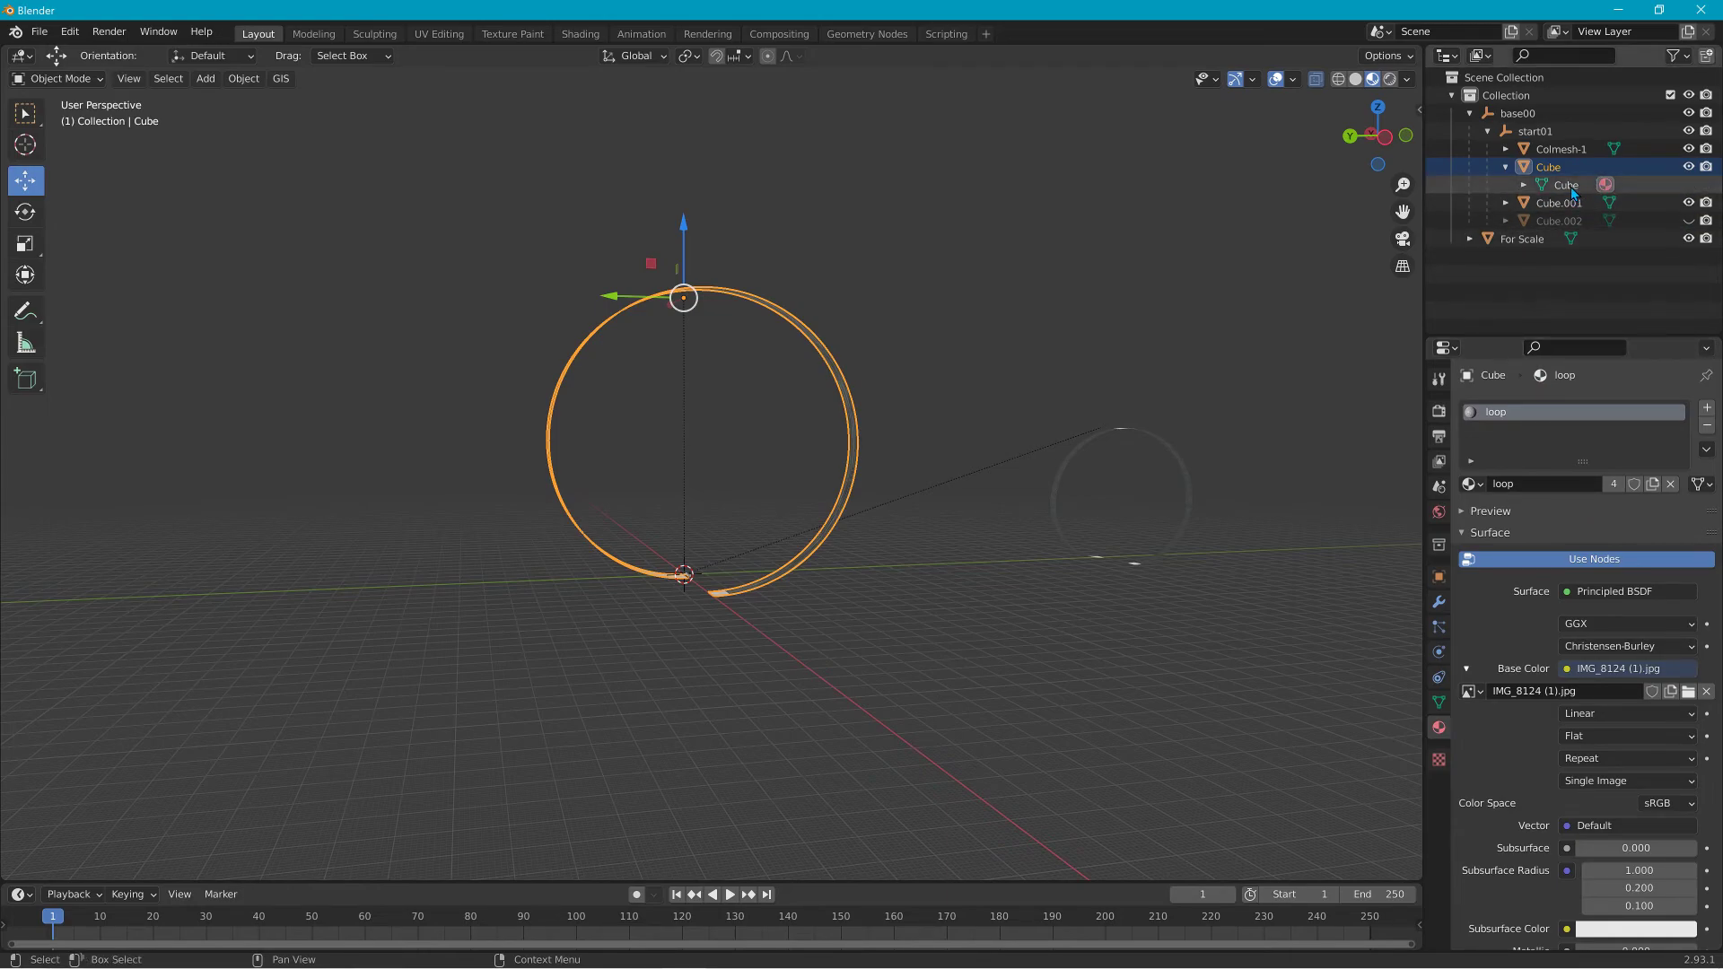
left_click(1558, 149, "ctrl")
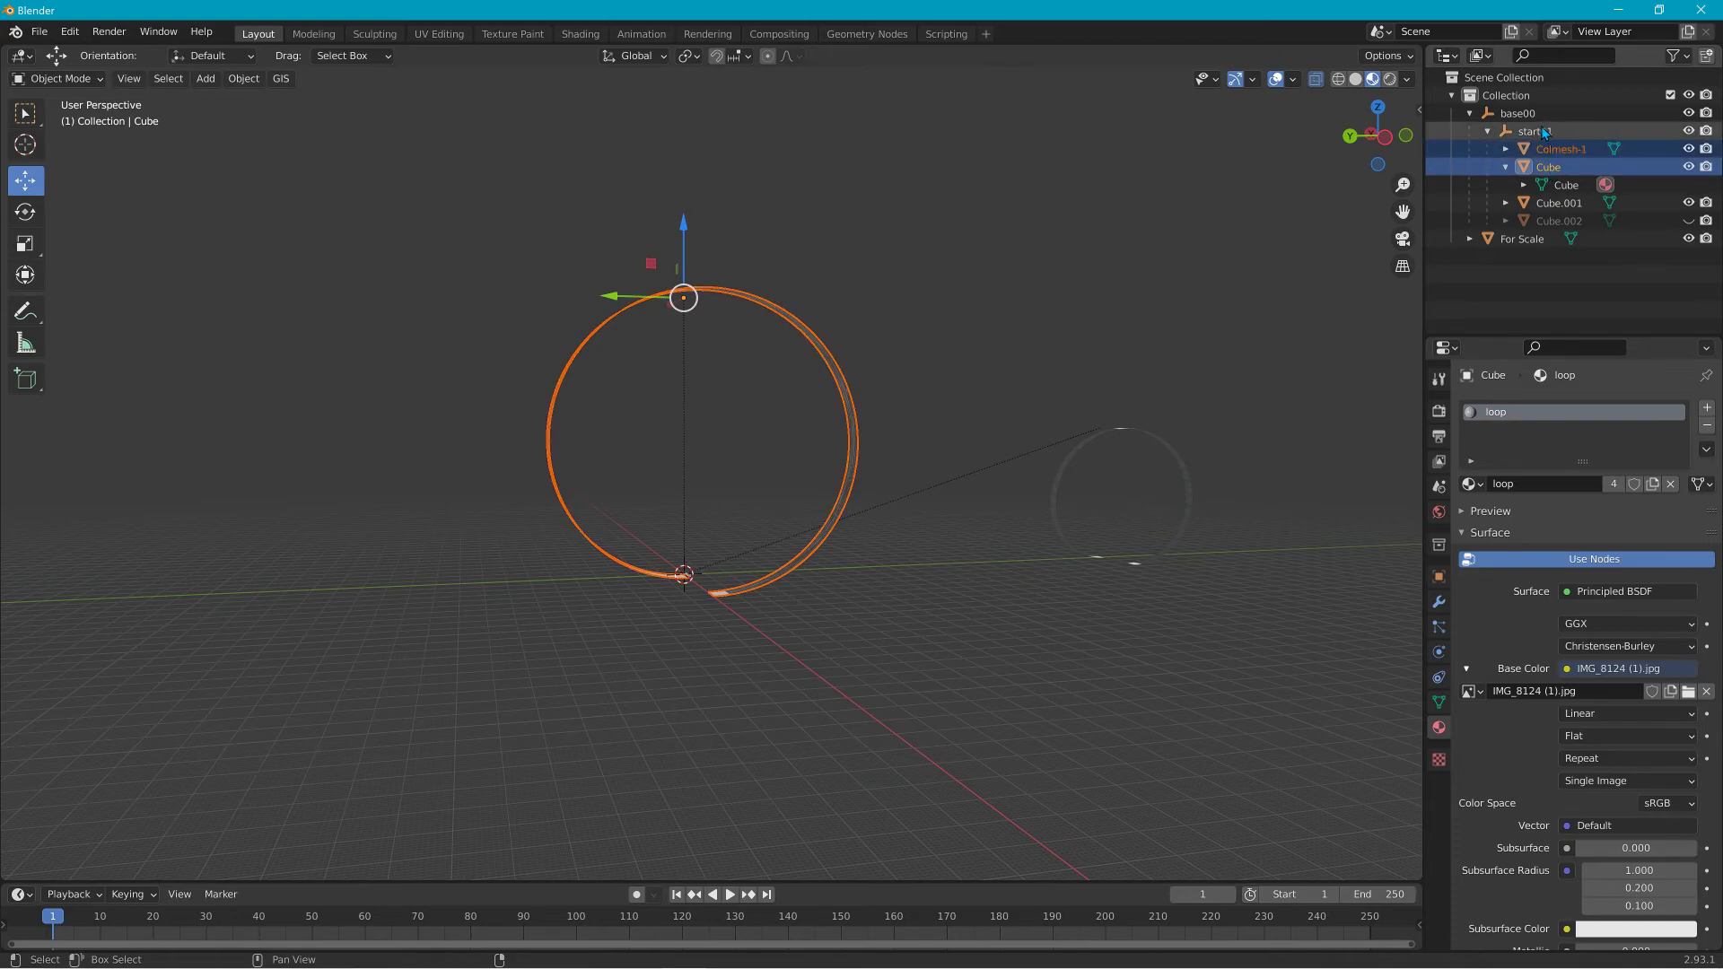
left_click(1537, 131, "ctrl")
left_click(1525, 113, "ctrl")
left_click(1516, 95, "ctrl")
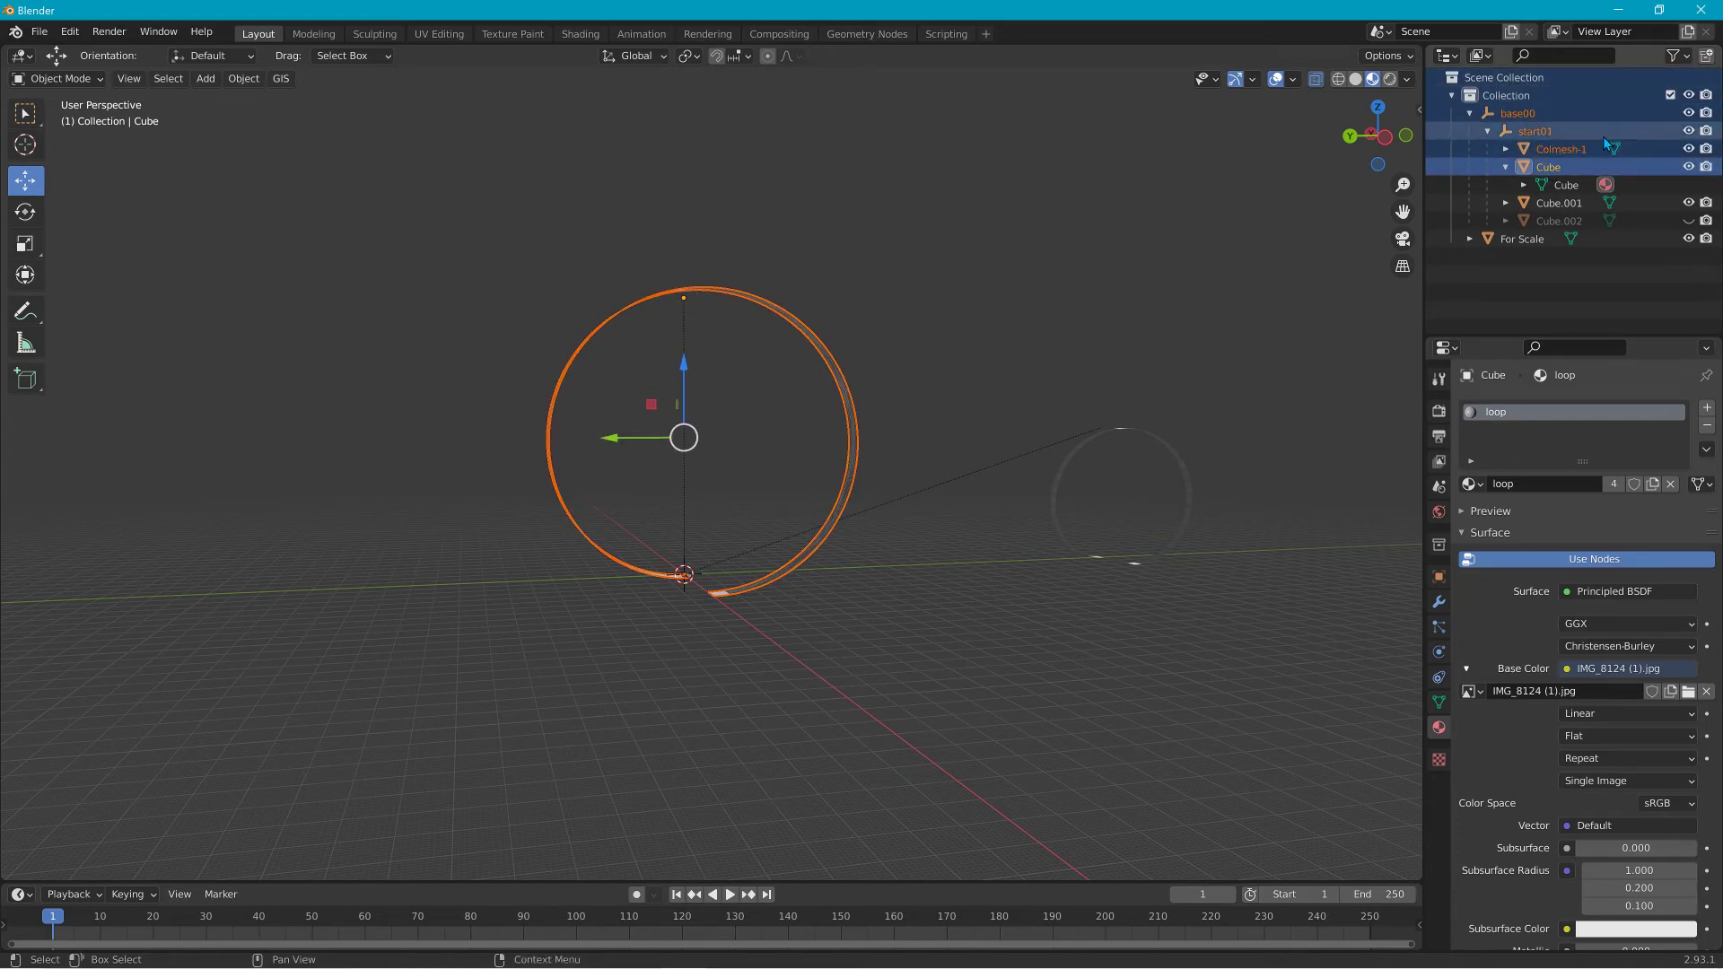
Start a Collada (.dae) export limited to the selection, with the Project 3 misc folder as destination.
left_click(39, 32)
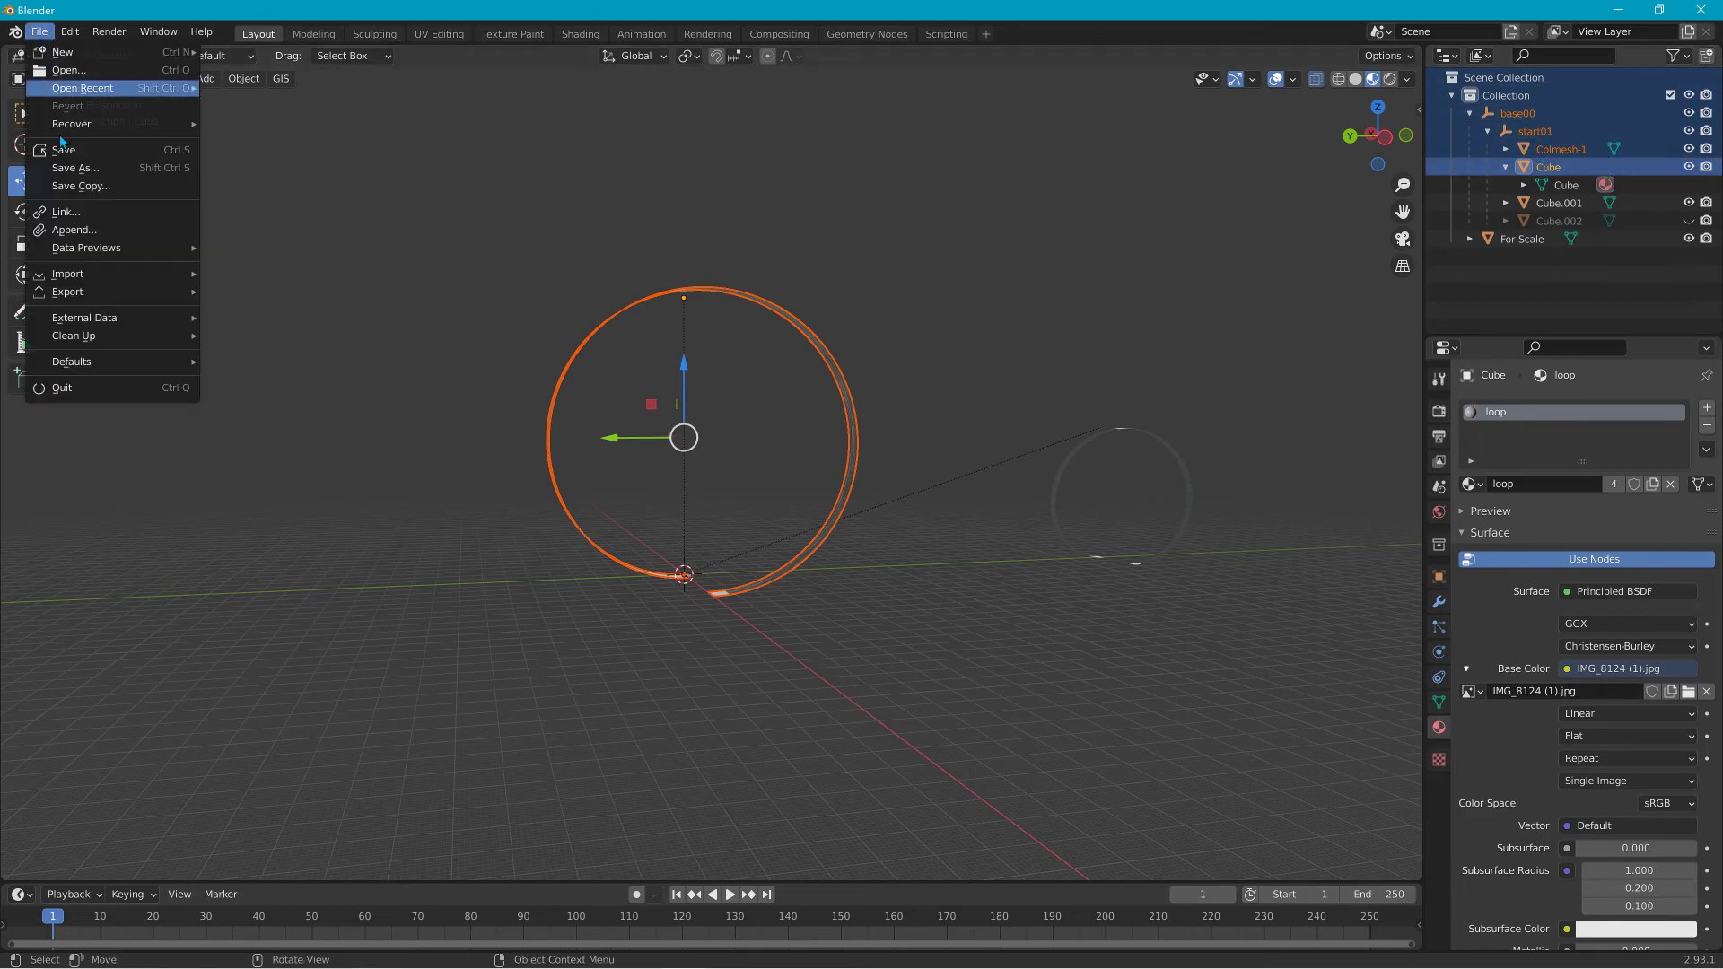
mouse_move(98, 289)
left_click(266, 287)
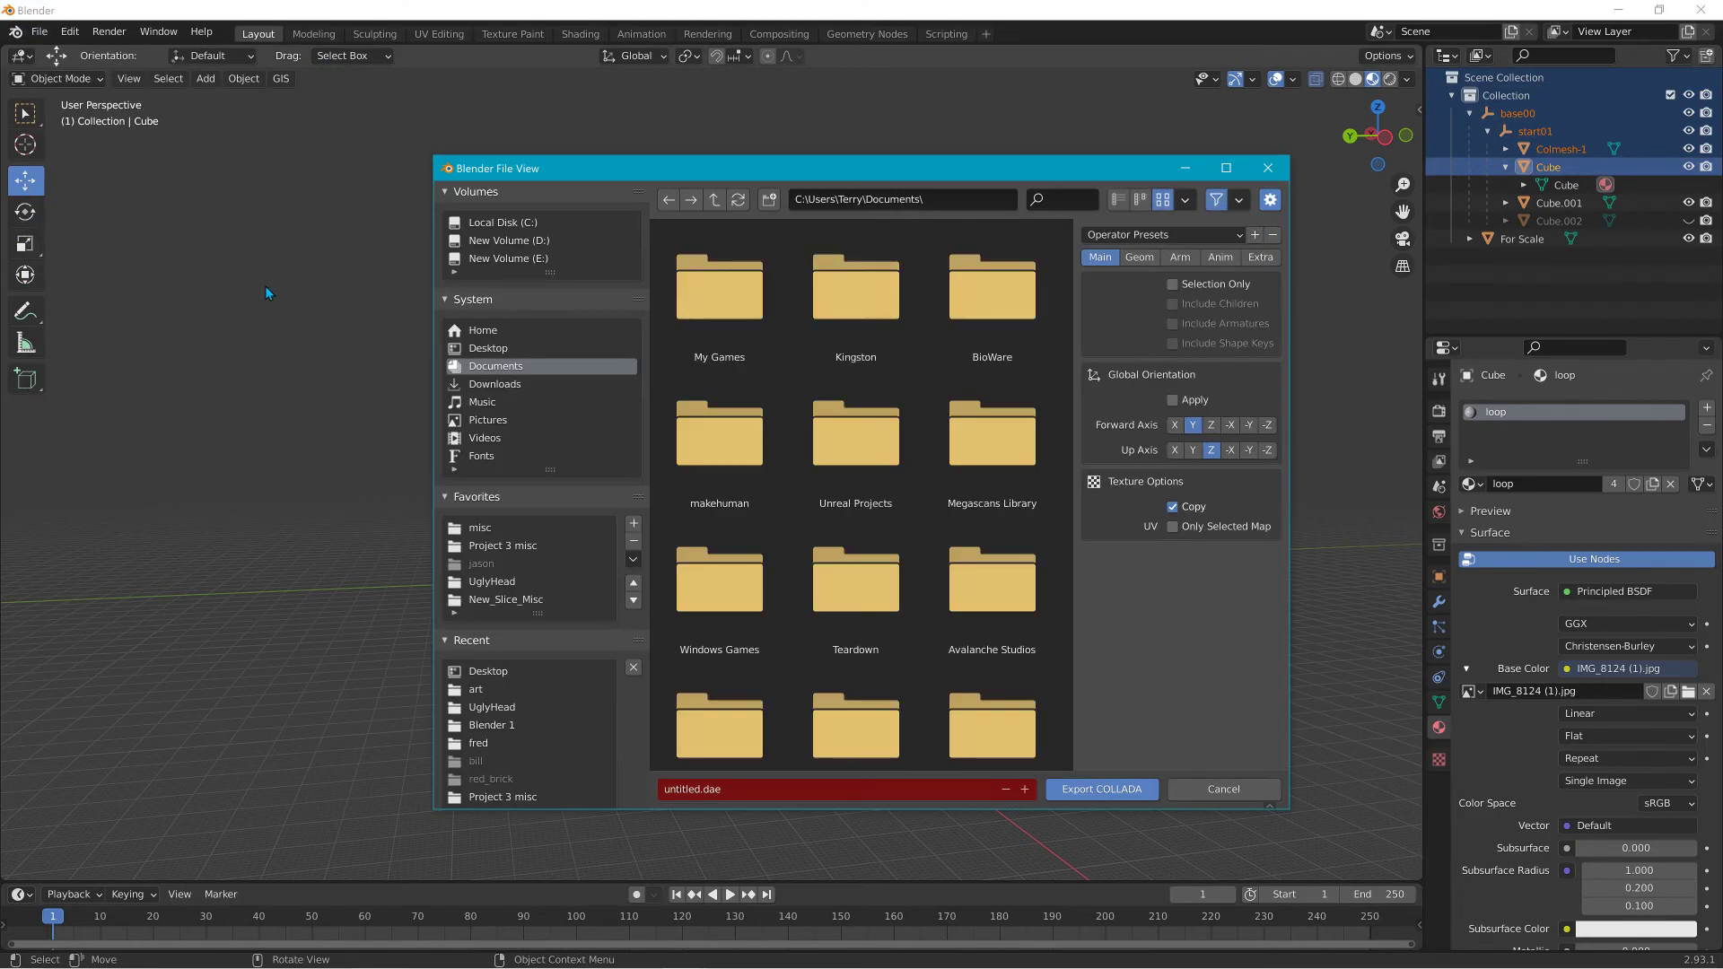
left_click(1174, 284)
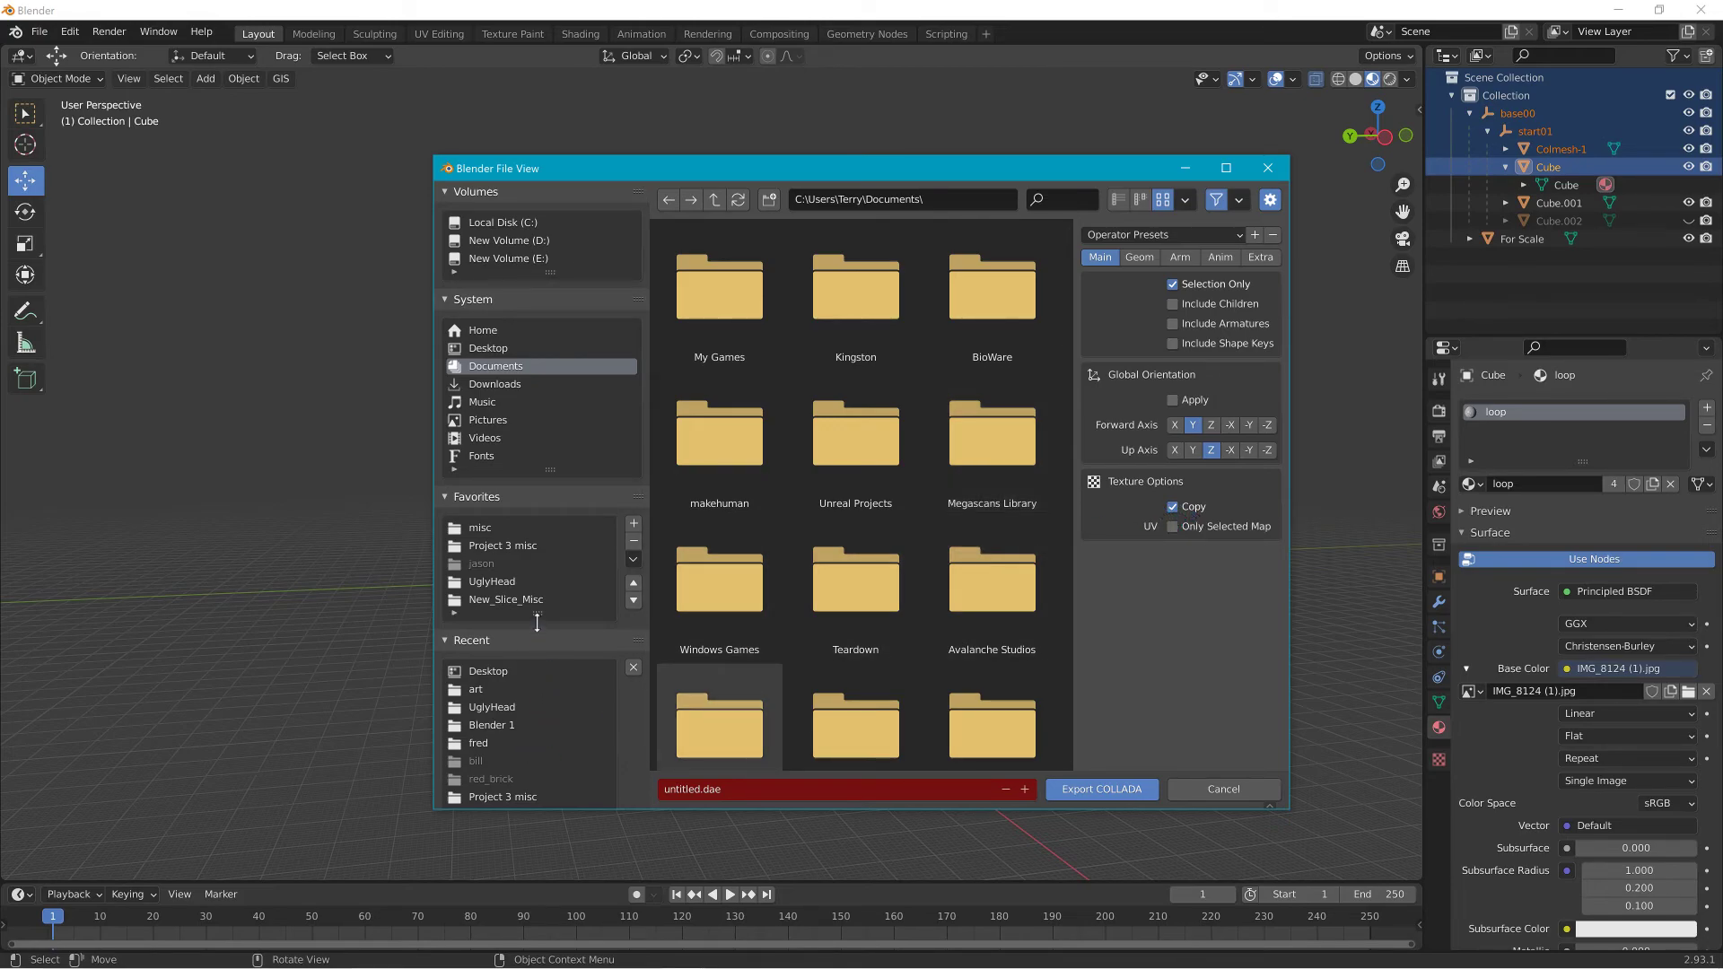
scroll(520, 701, "down", 3)
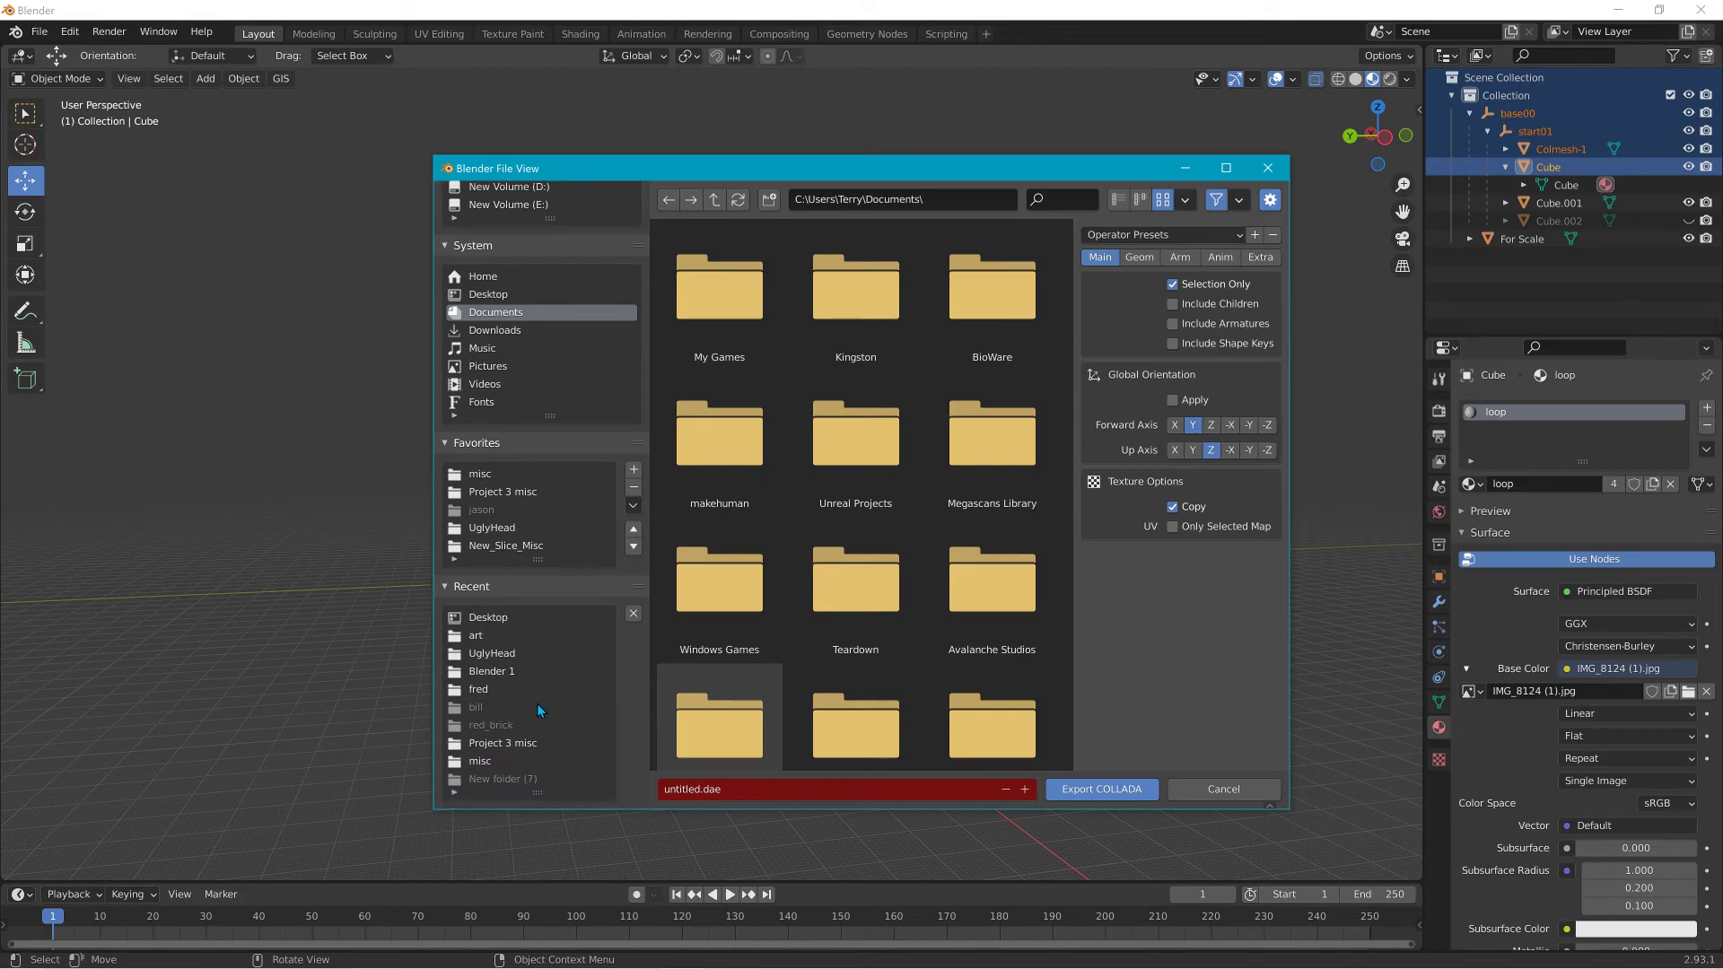
left_click(509, 748)
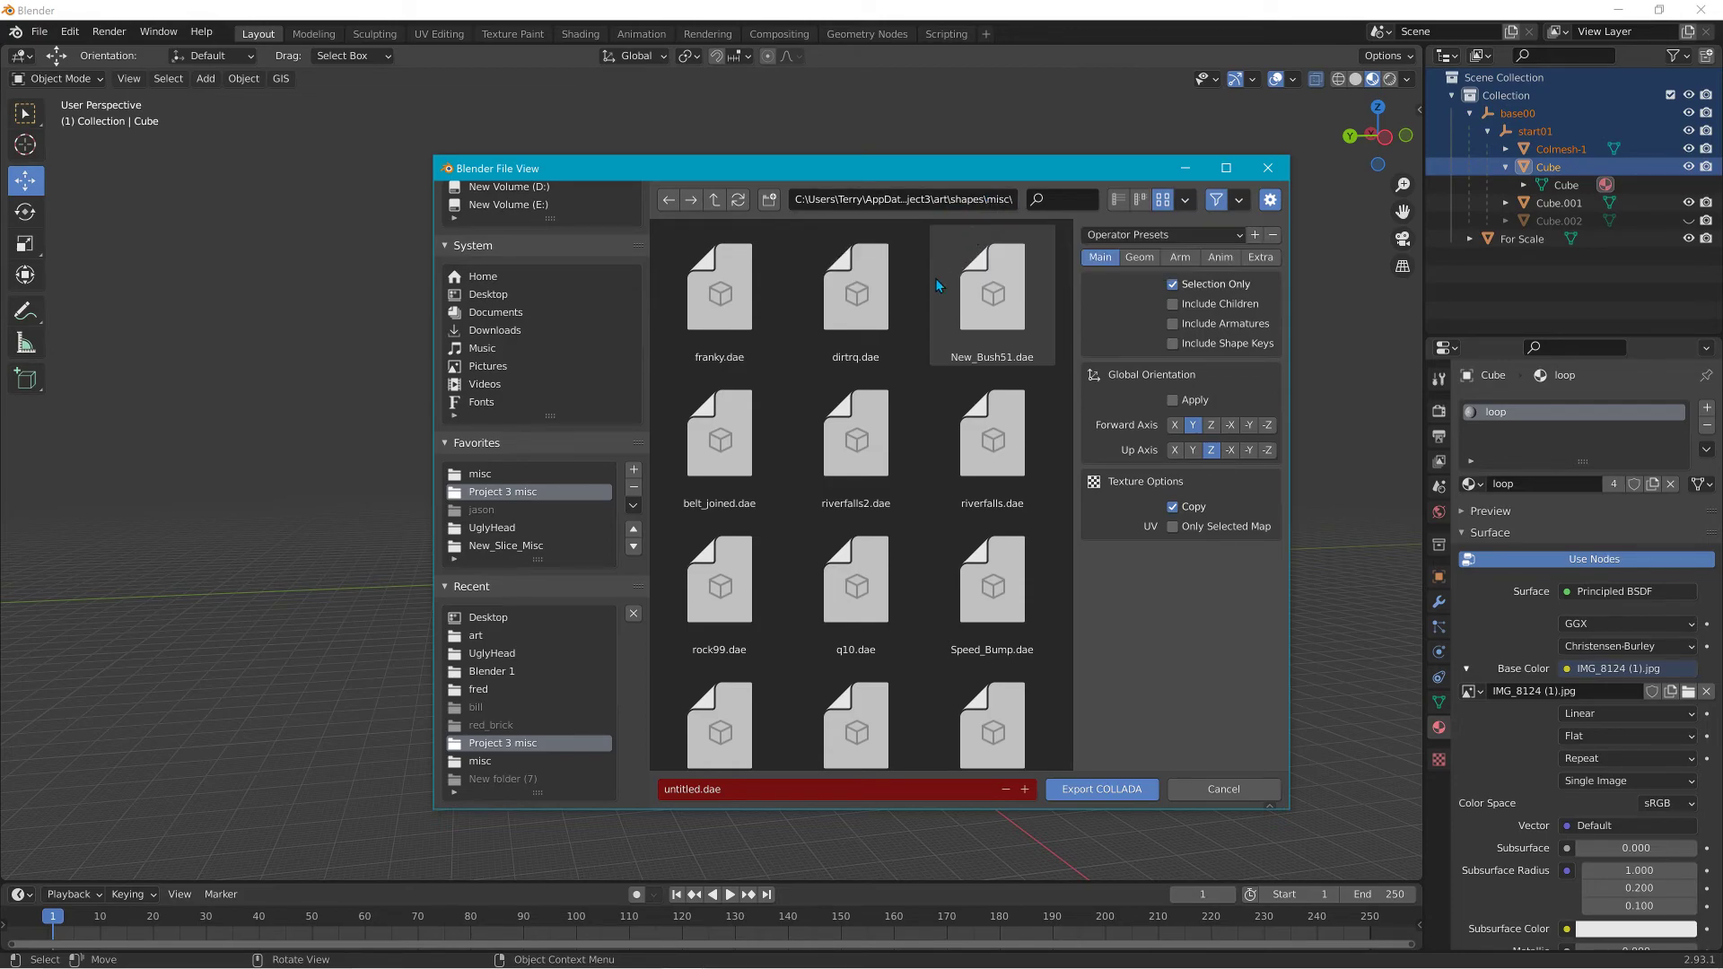
Name the export file loop1 and export the selected loop hierarchy as COLLADA.
left_click(736, 789)
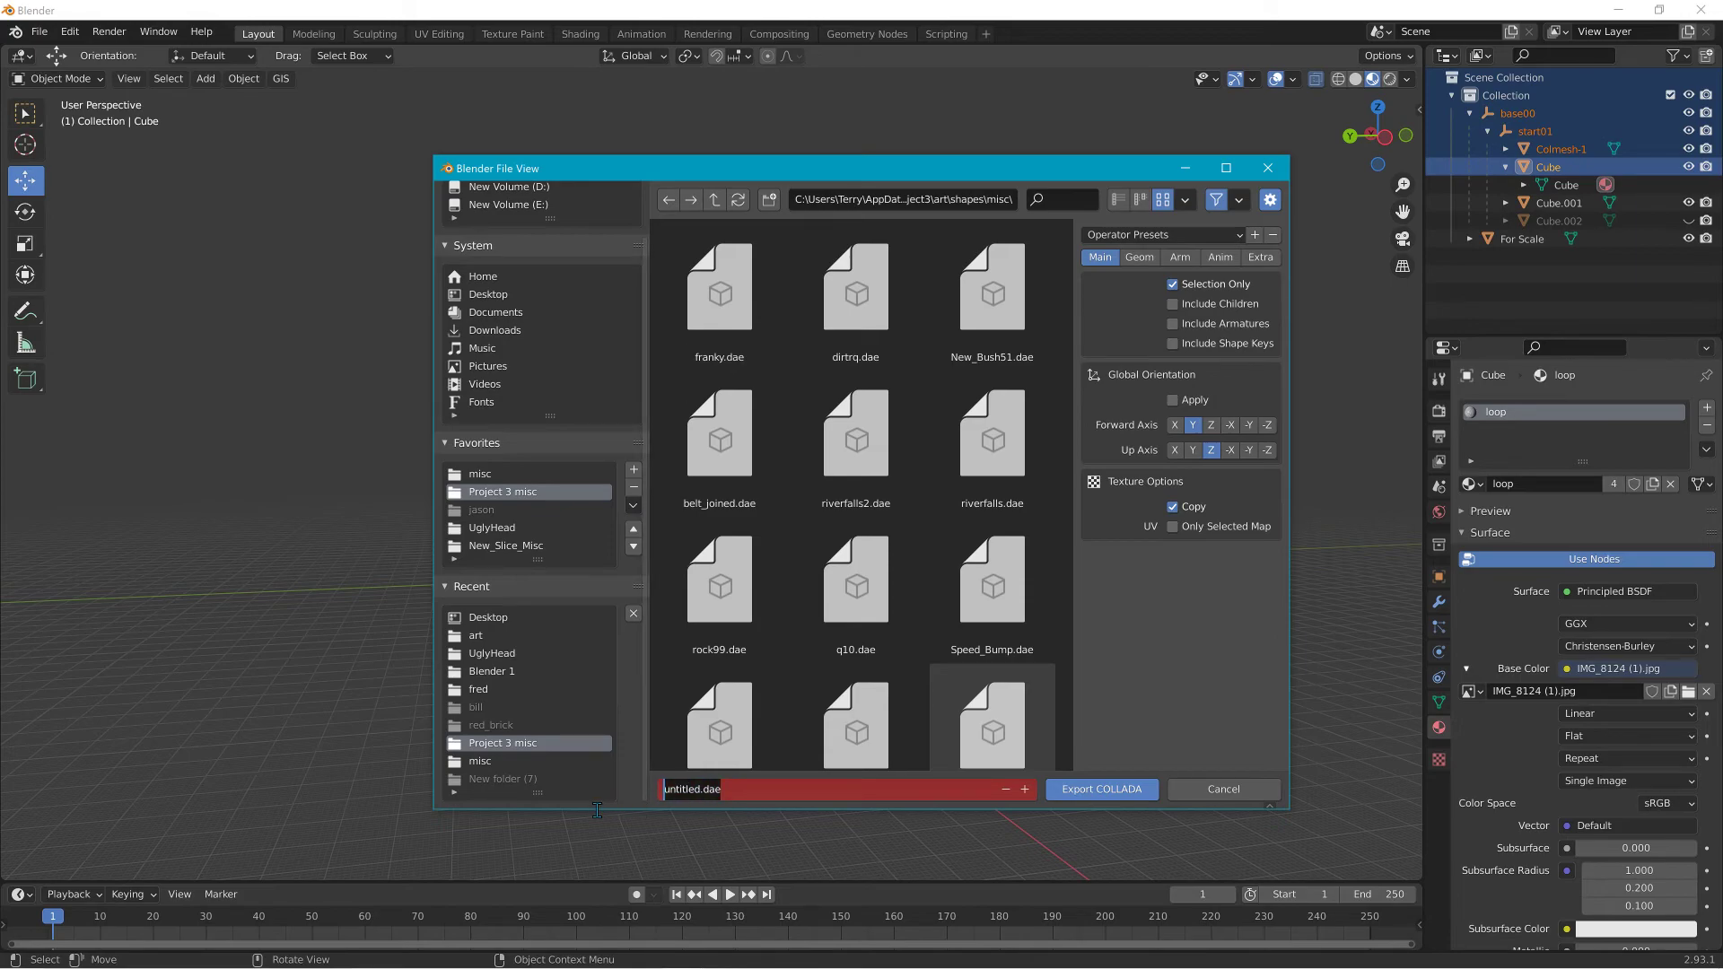
type("loop1")
left_click(1113, 788)
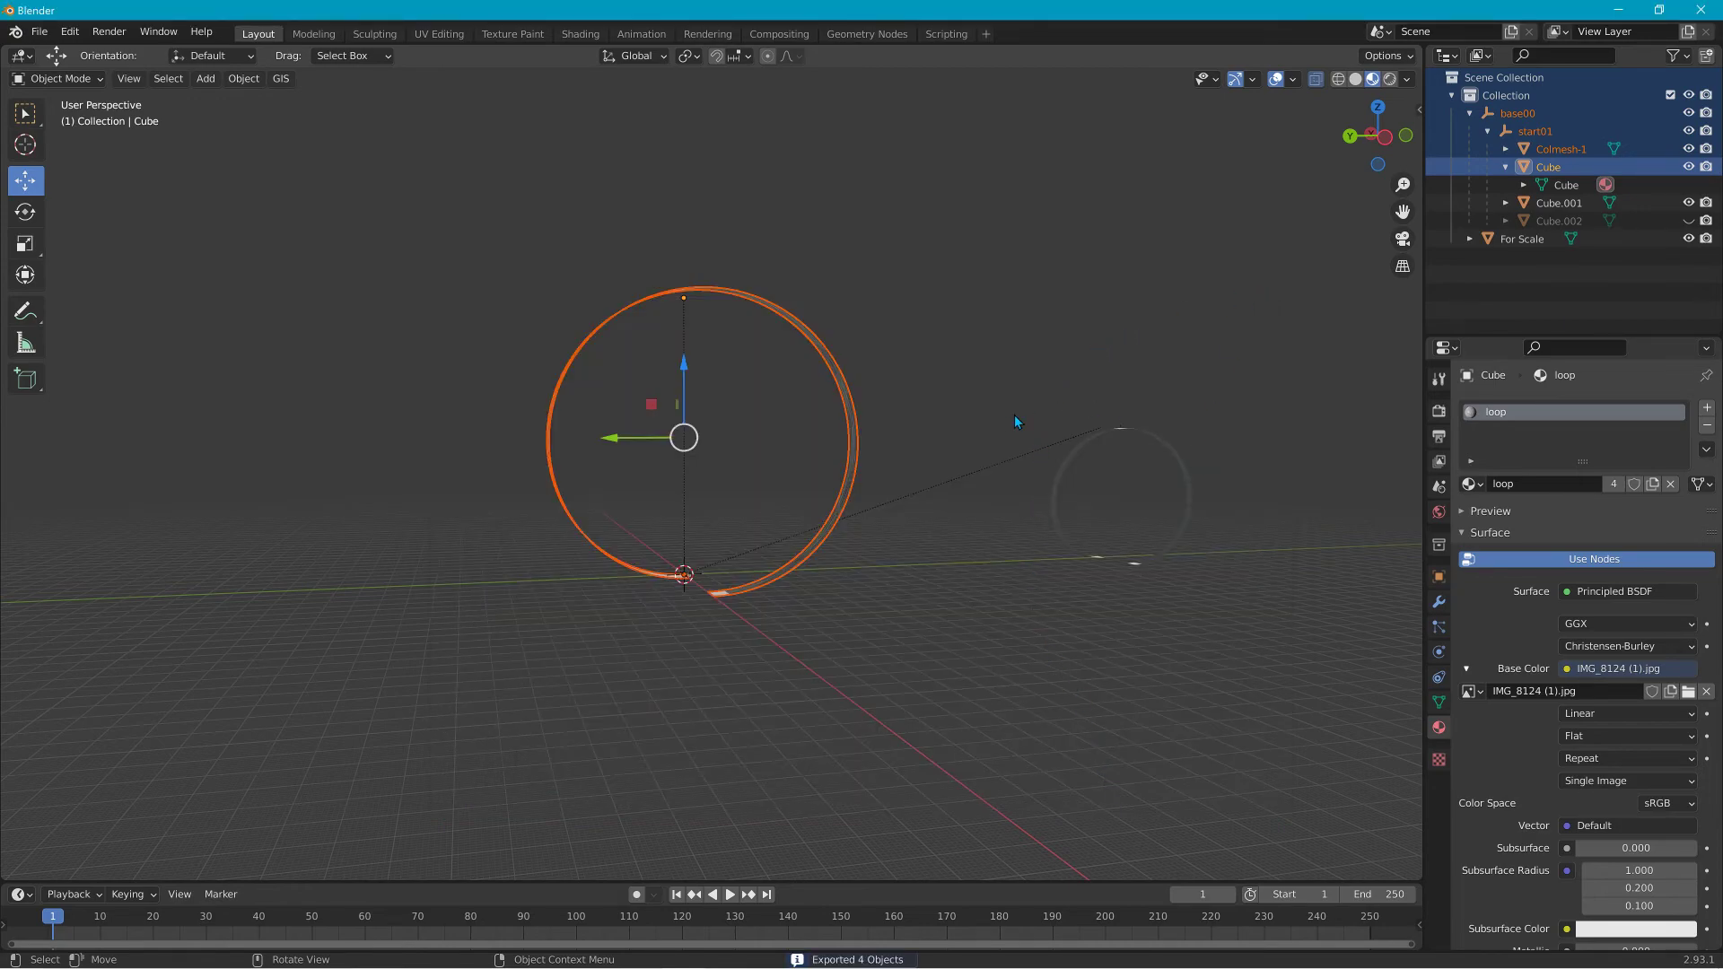
Clear the selection, and delete the exported loop Cube together with its collision copy Colmesh-1.
left_click(966, 424)
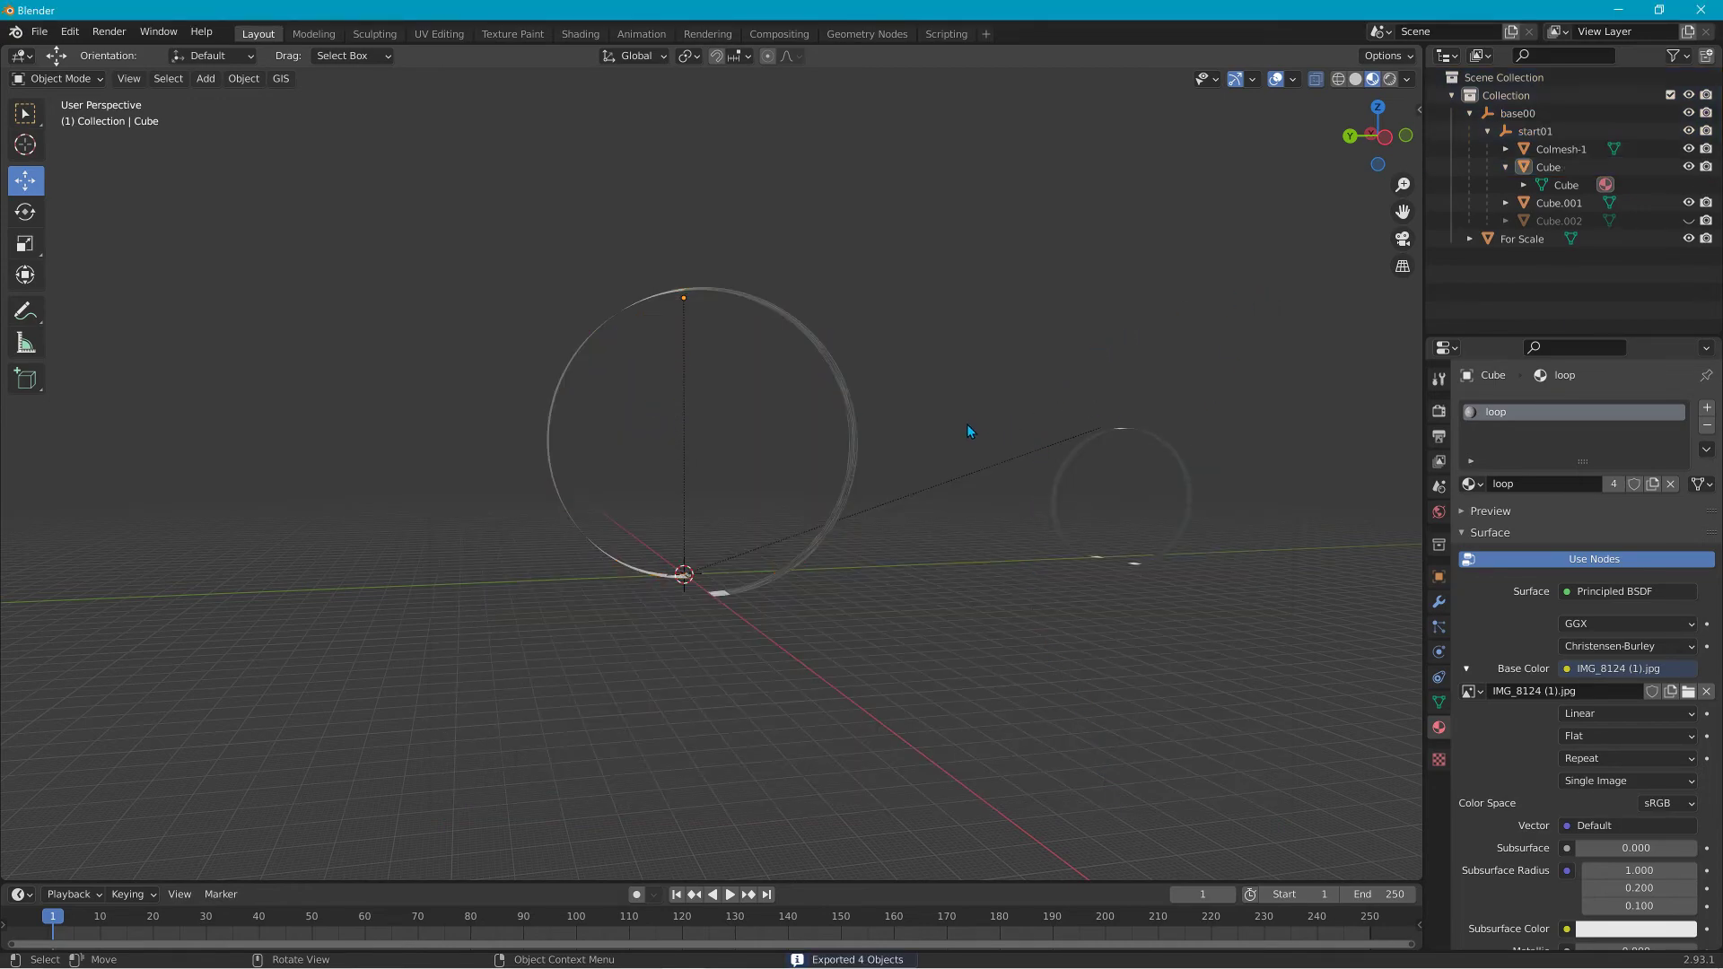
left_click(1555, 167)
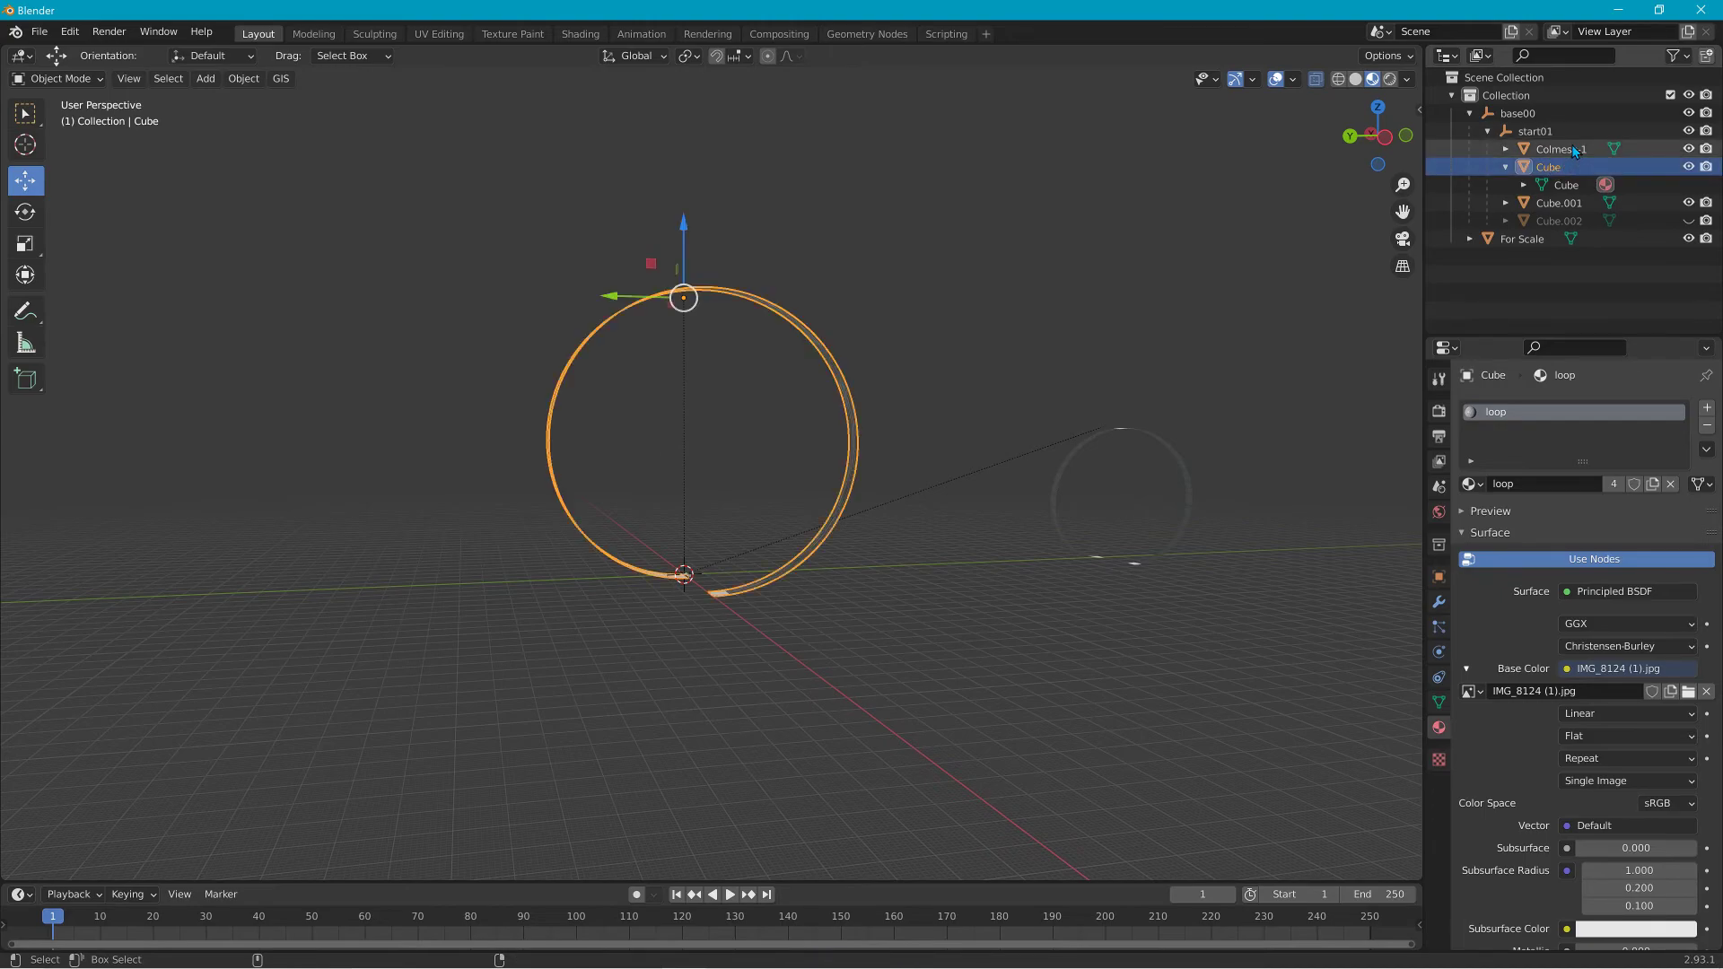
left_click(1572, 151, "ctrl")
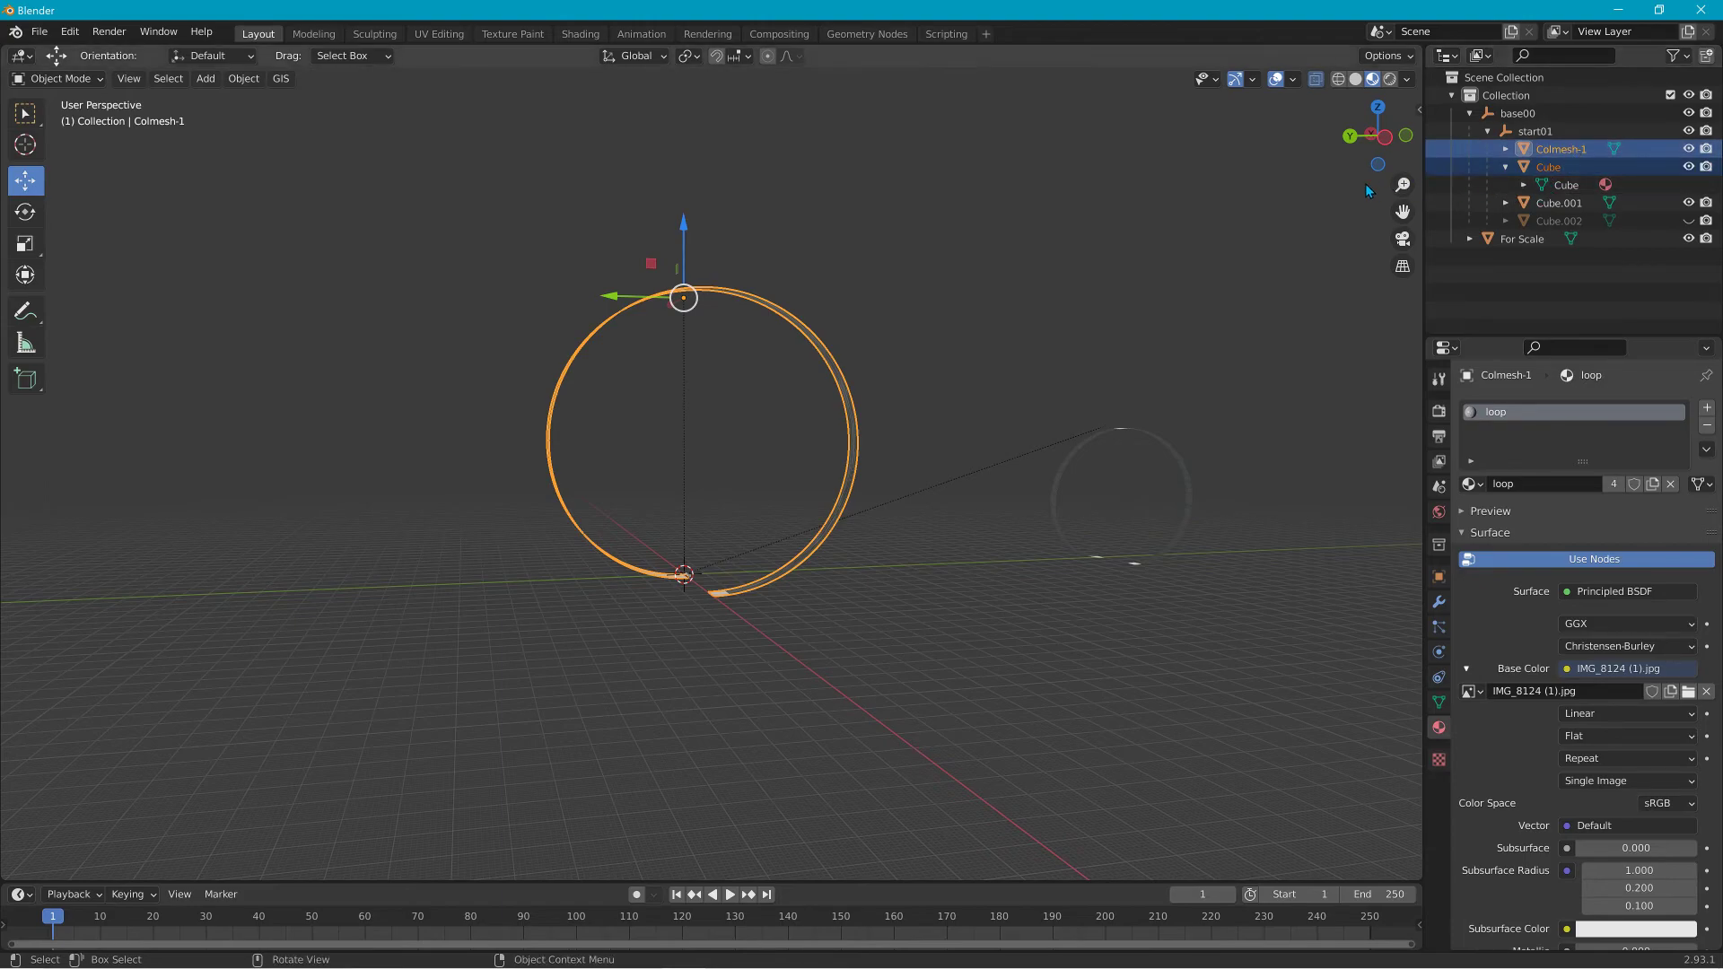
key("Delete")
Make the loop copy Cube.002 visible in the viewport and hide Cube.001.
left_click(1562, 152)
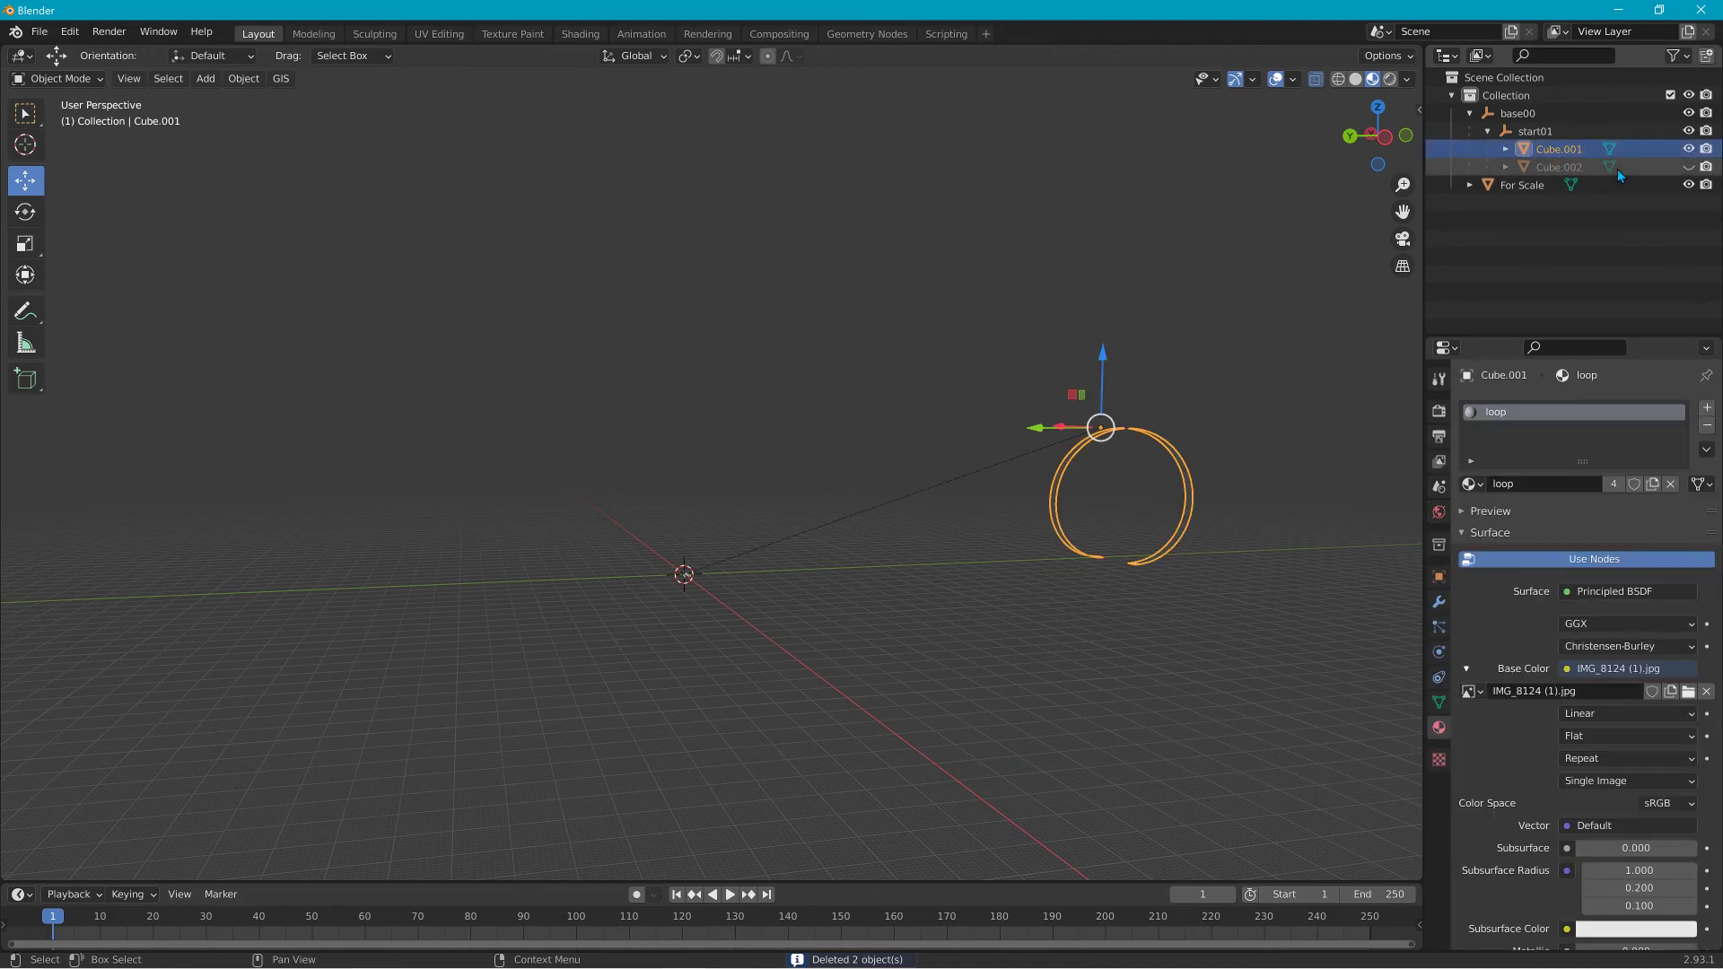
middle_click_drag(1292, 296, 876, 373)
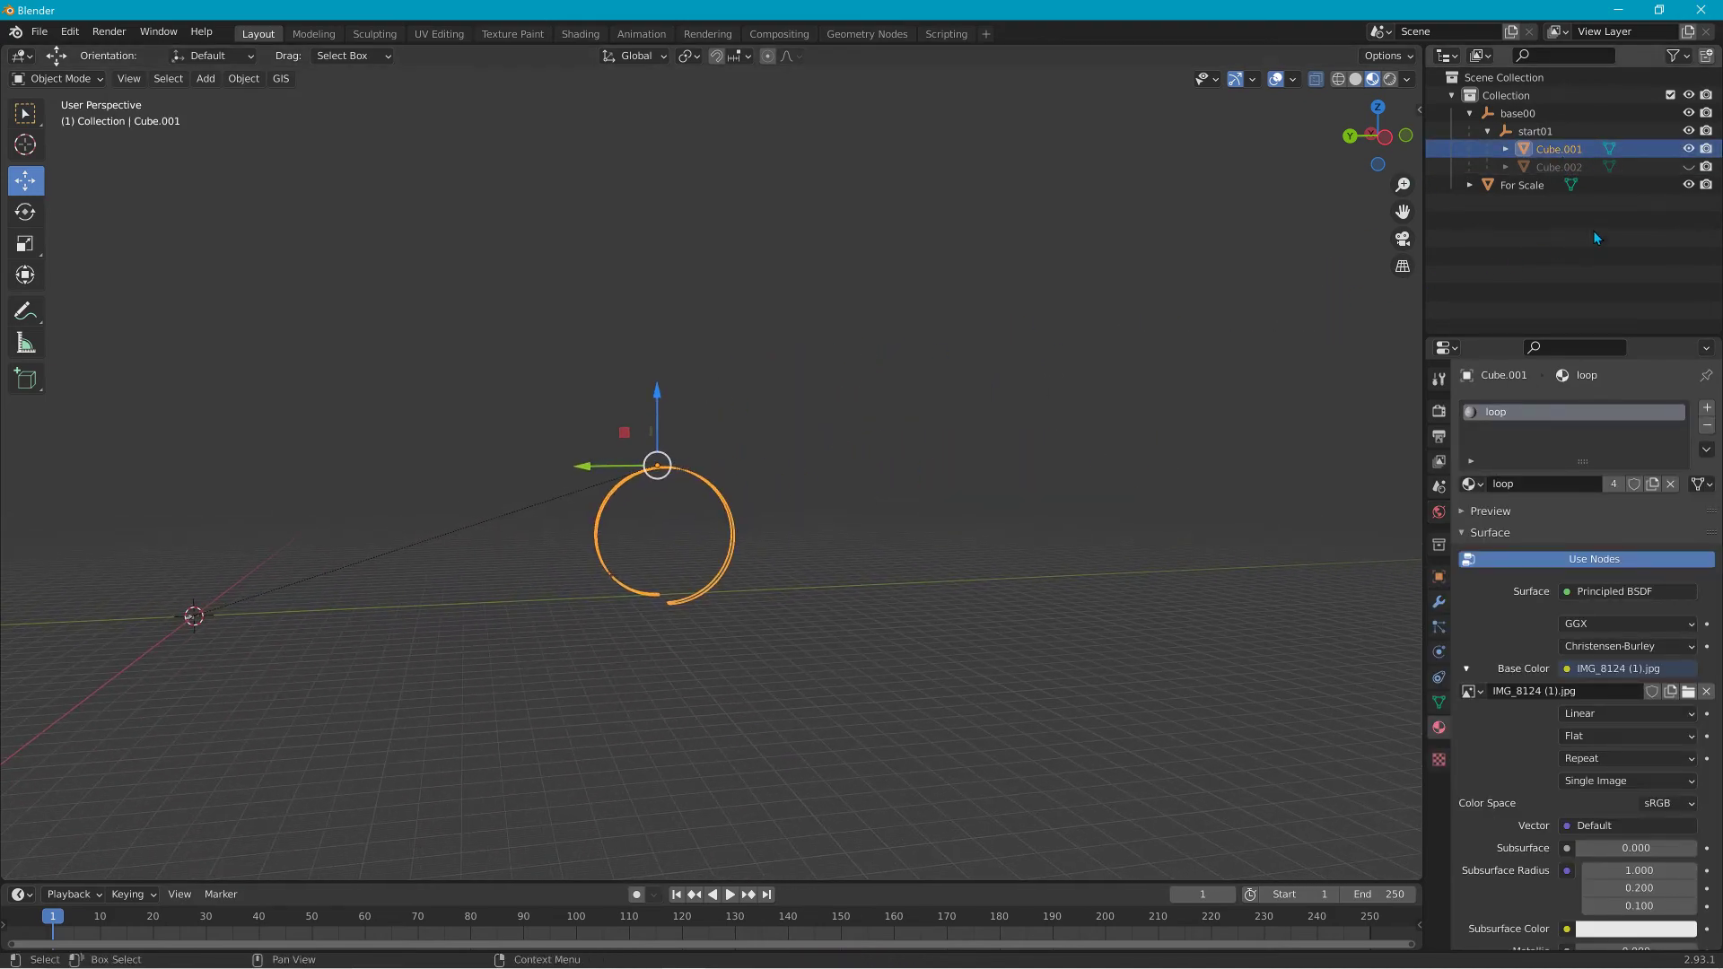
left_click(1689, 167)
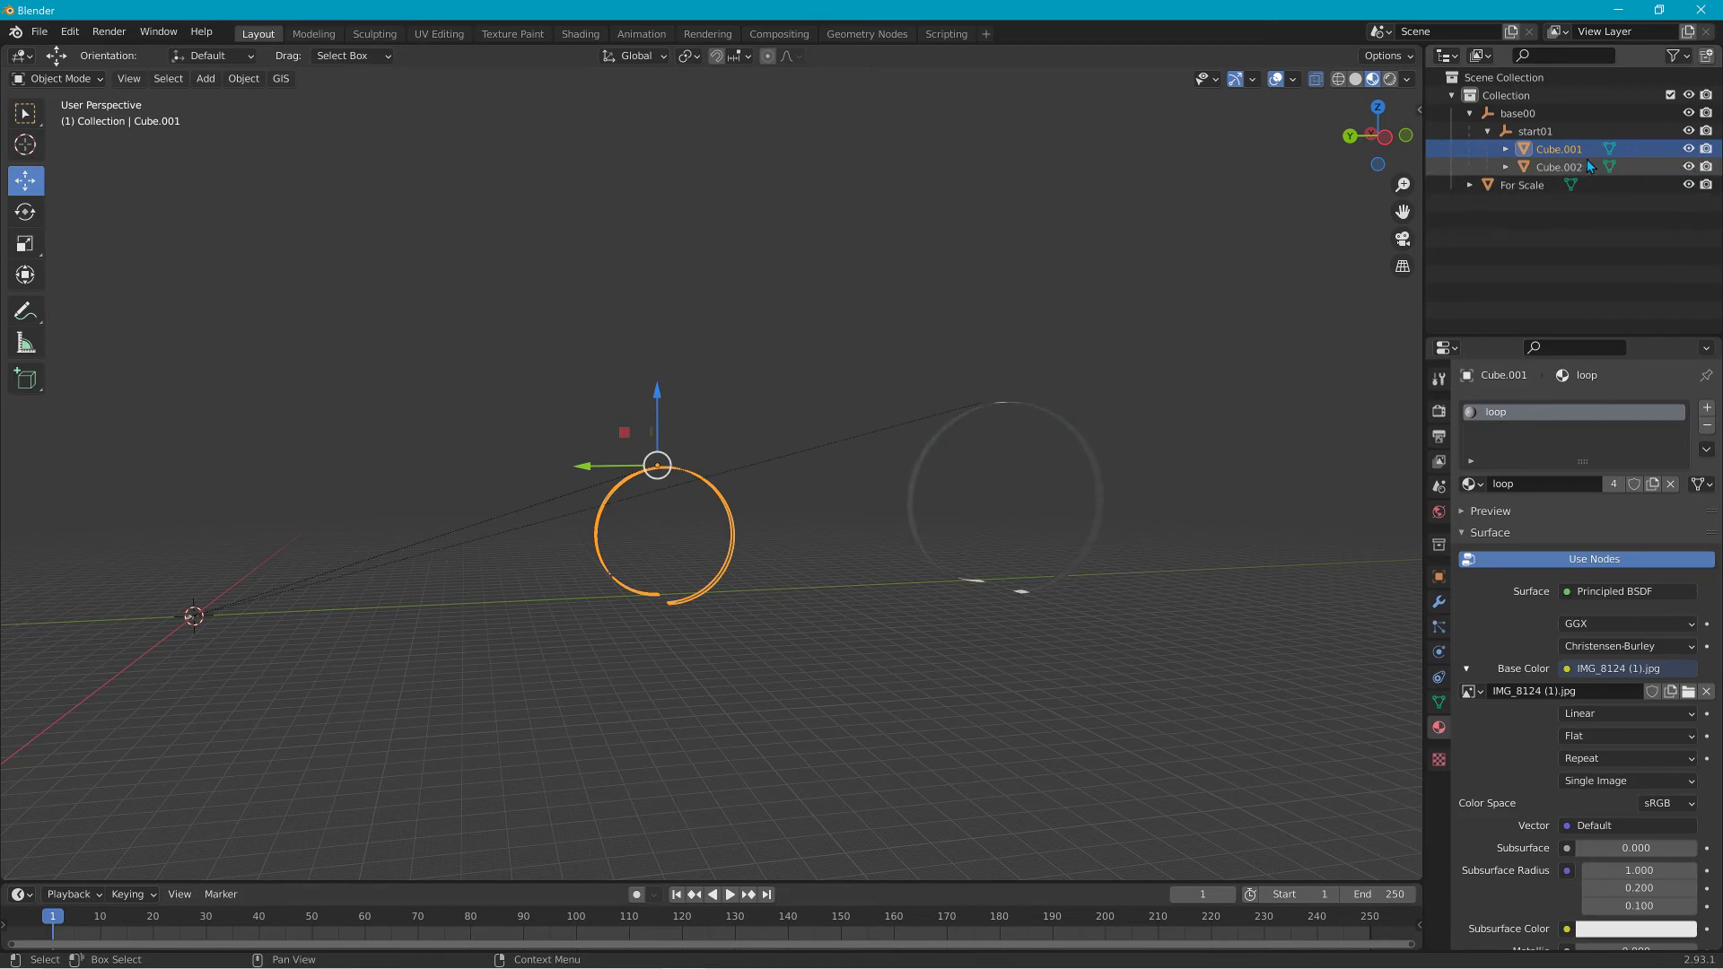
left_click(1689, 149)
middle_click_drag(1401, 395, 990, 475, "shift")
Duplicate Cube.002 in place without moving it, and rename the duplicate Colmesh-1.
left_click(837, 520)
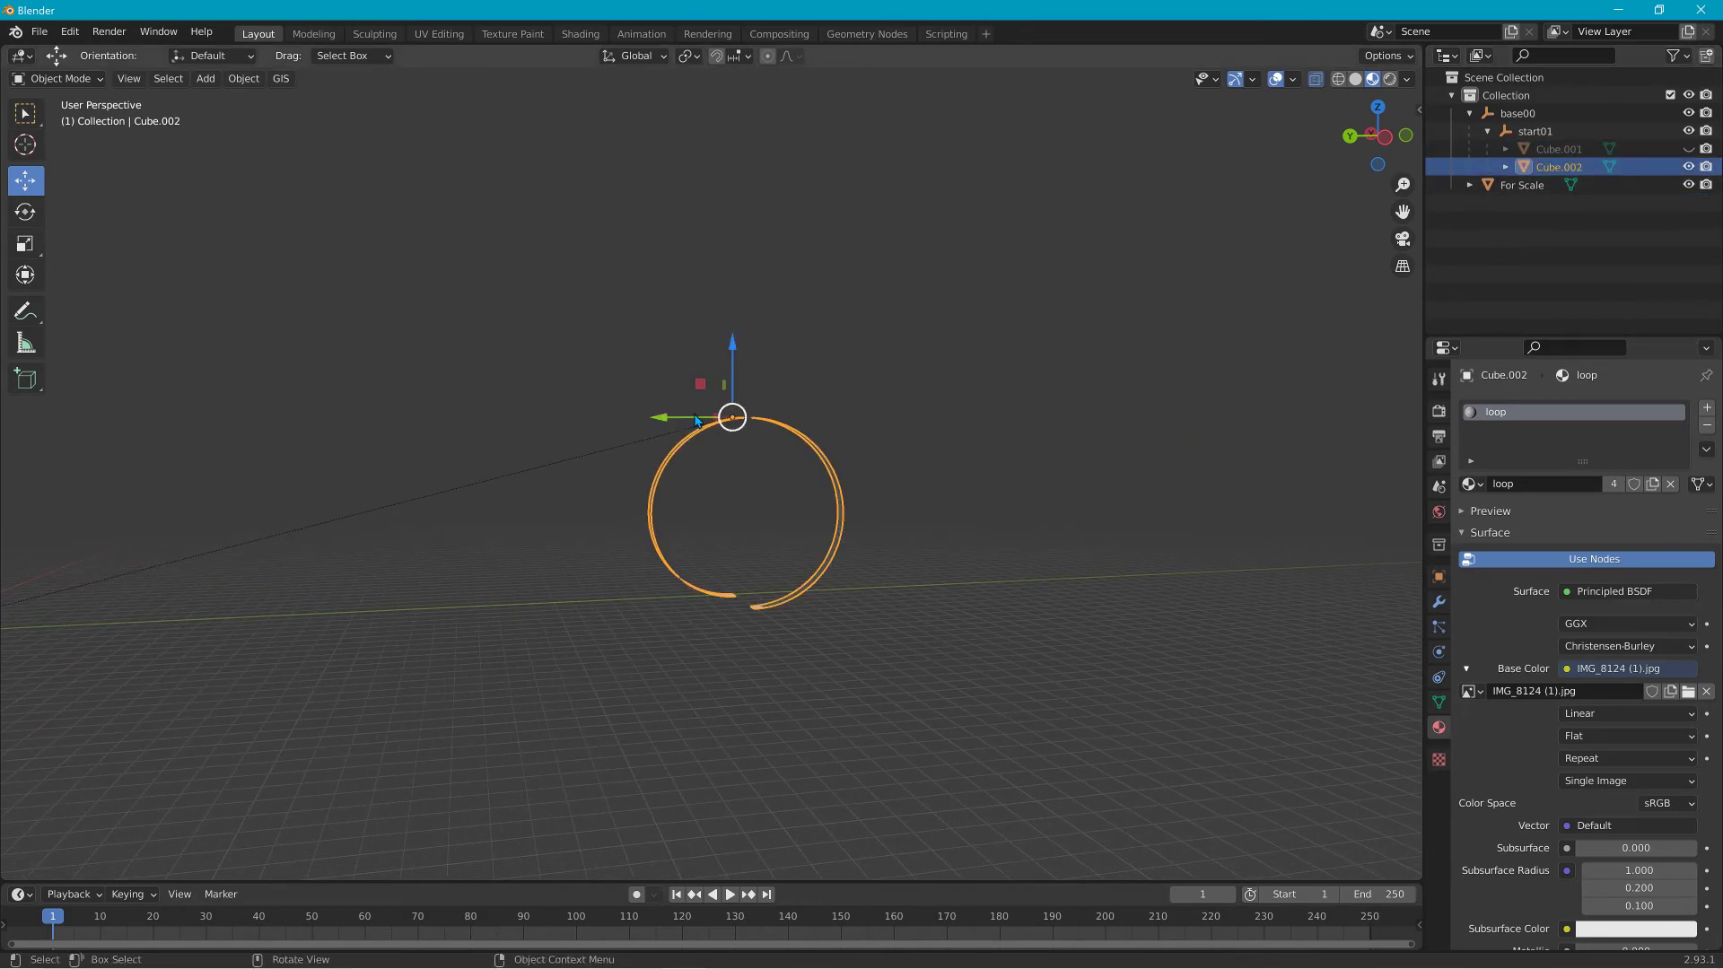
left_click(244, 79)
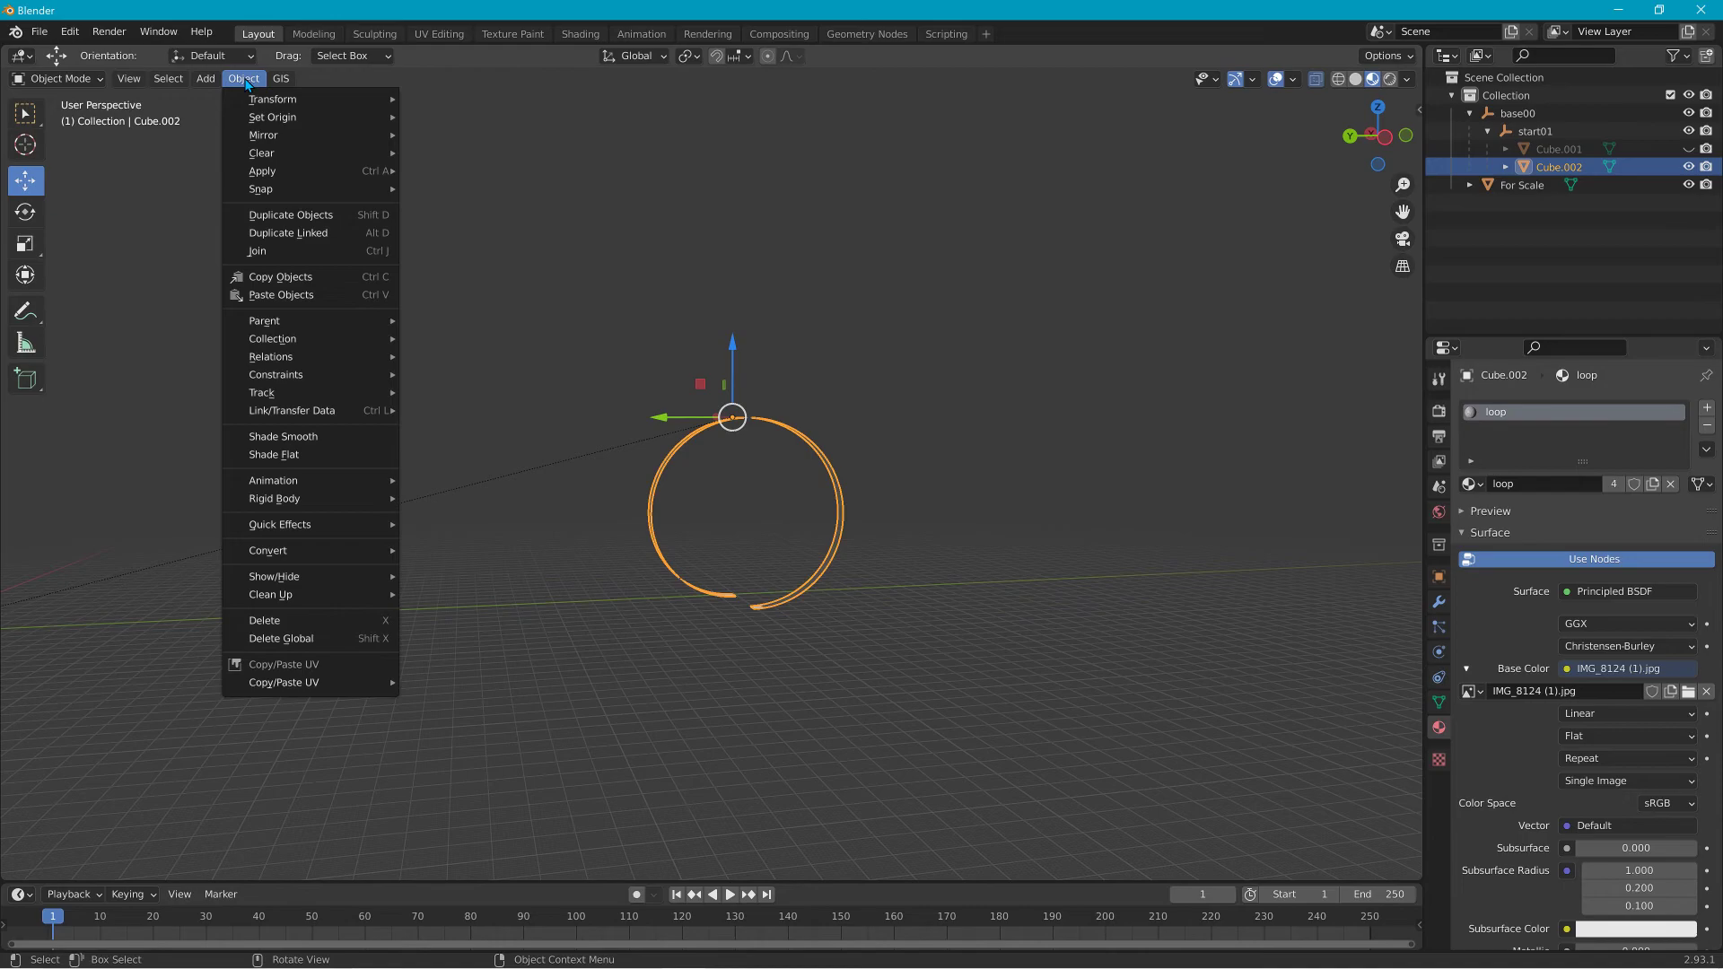
left_click(272, 213)
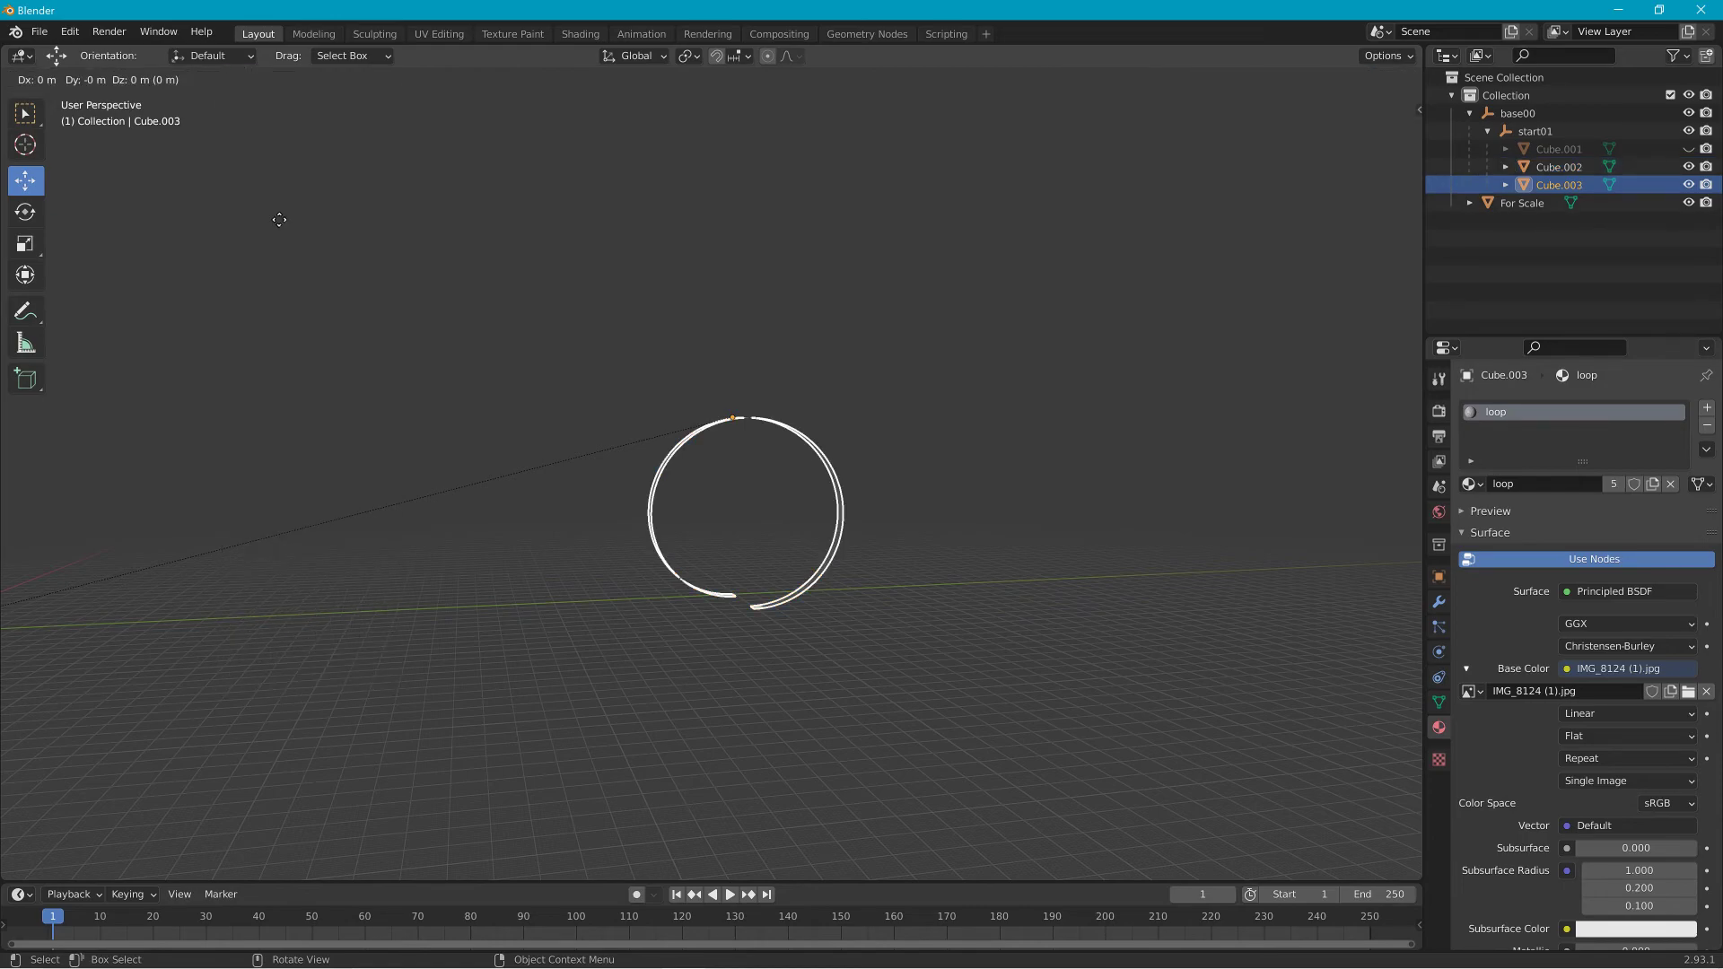
left_click(274, 214)
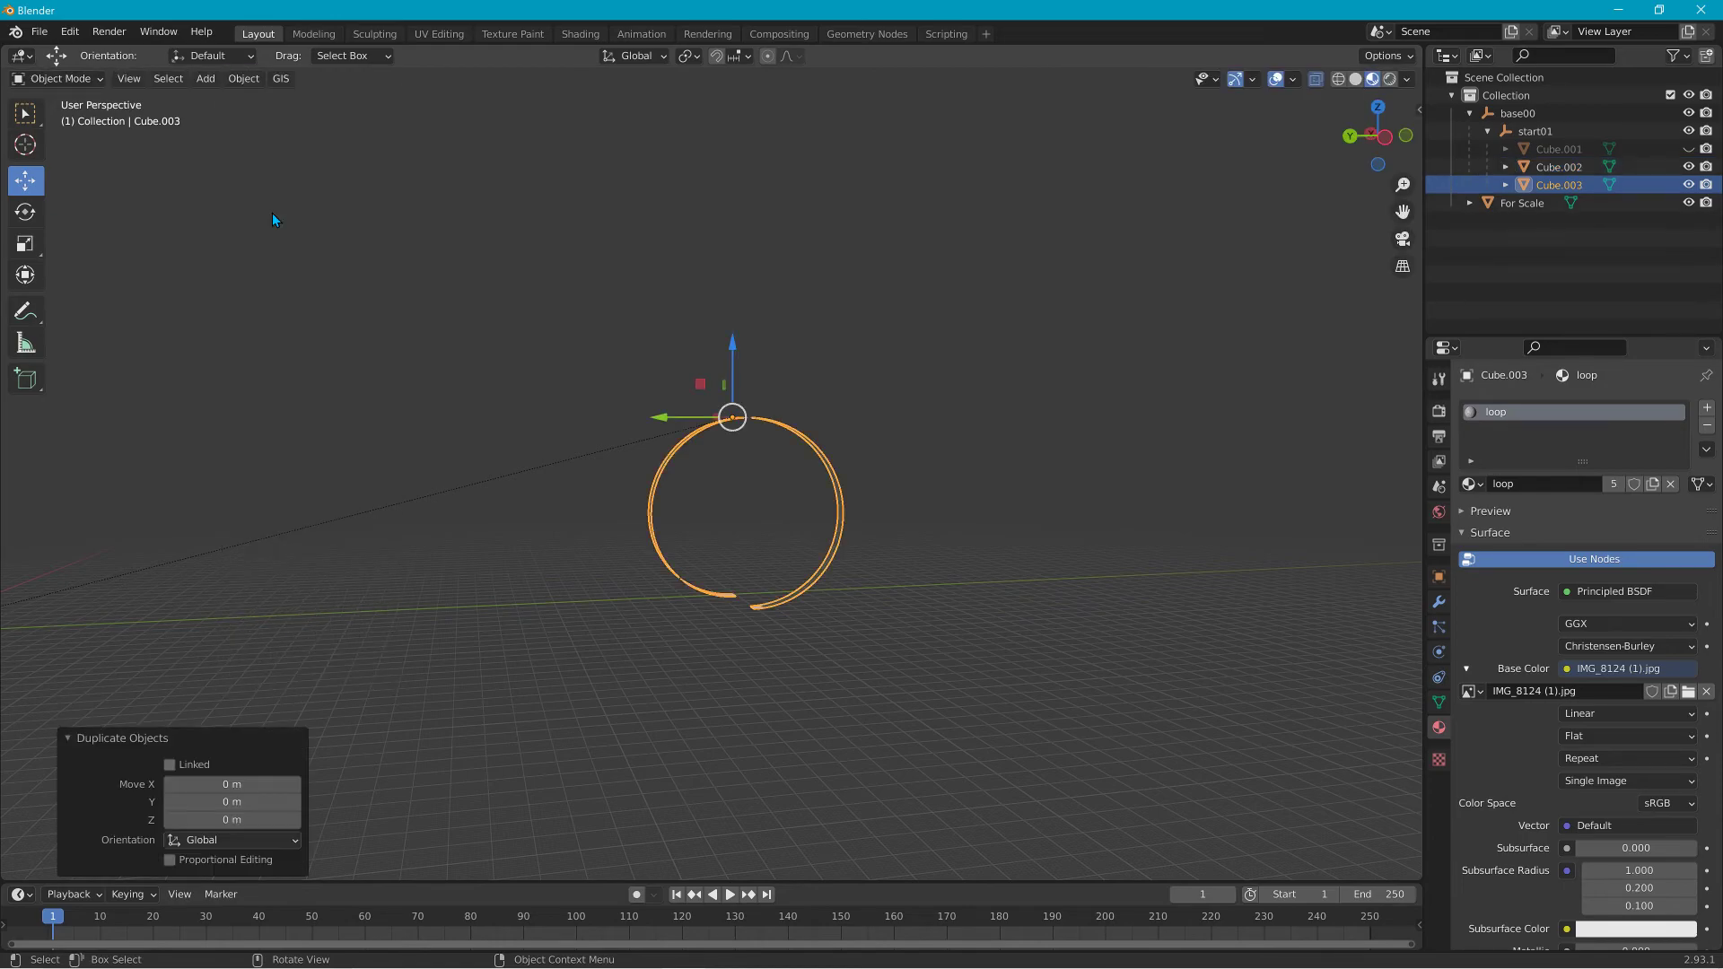
double_click(1562, 185)
type("Colmesh-1")
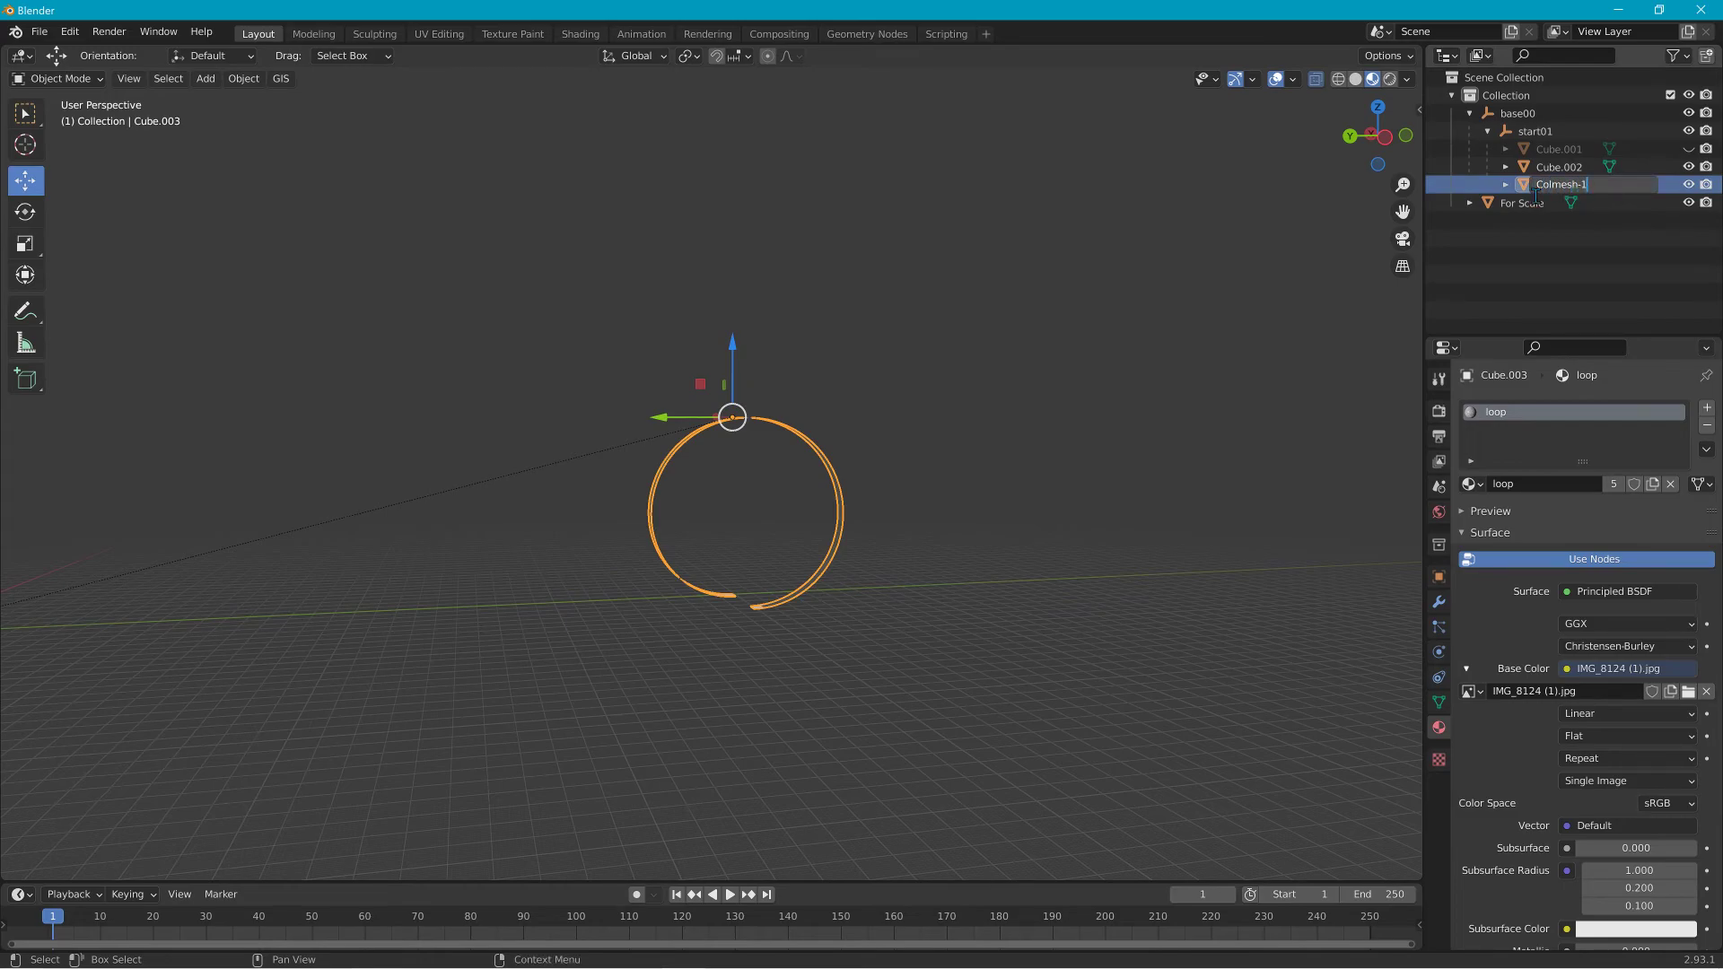
key("Return")
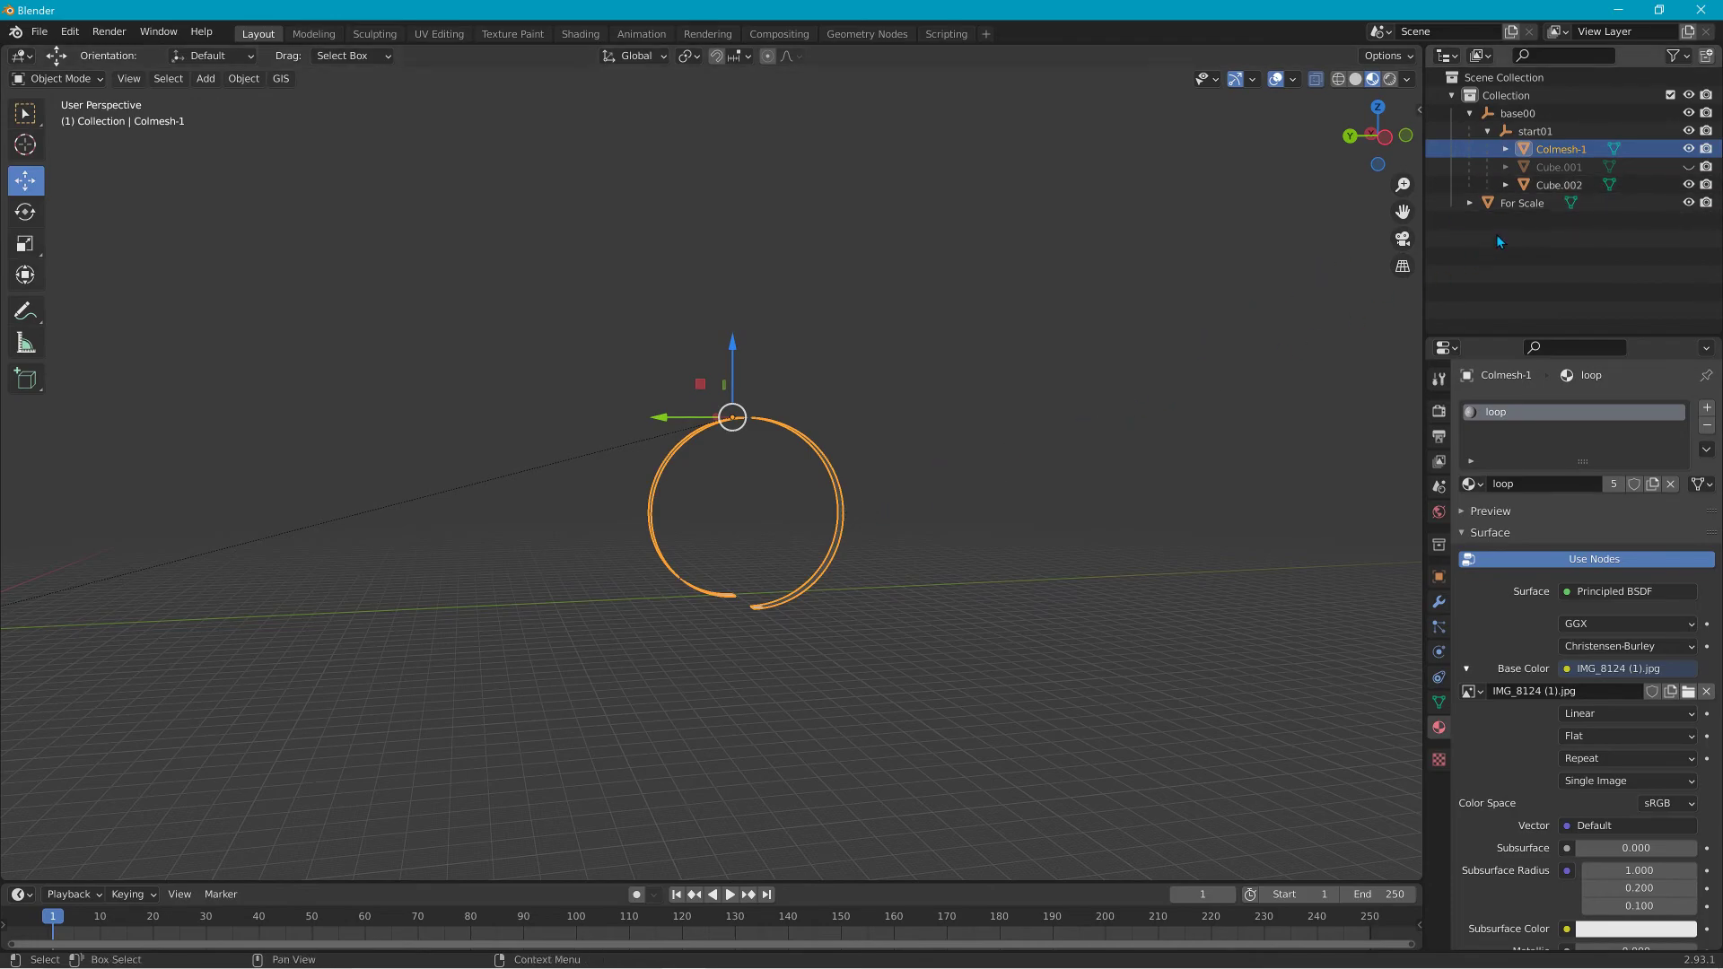
Select Cube.002, Colmesh-1, start01 and base00 together with the Scene Collection.
left_click(1577, 188)
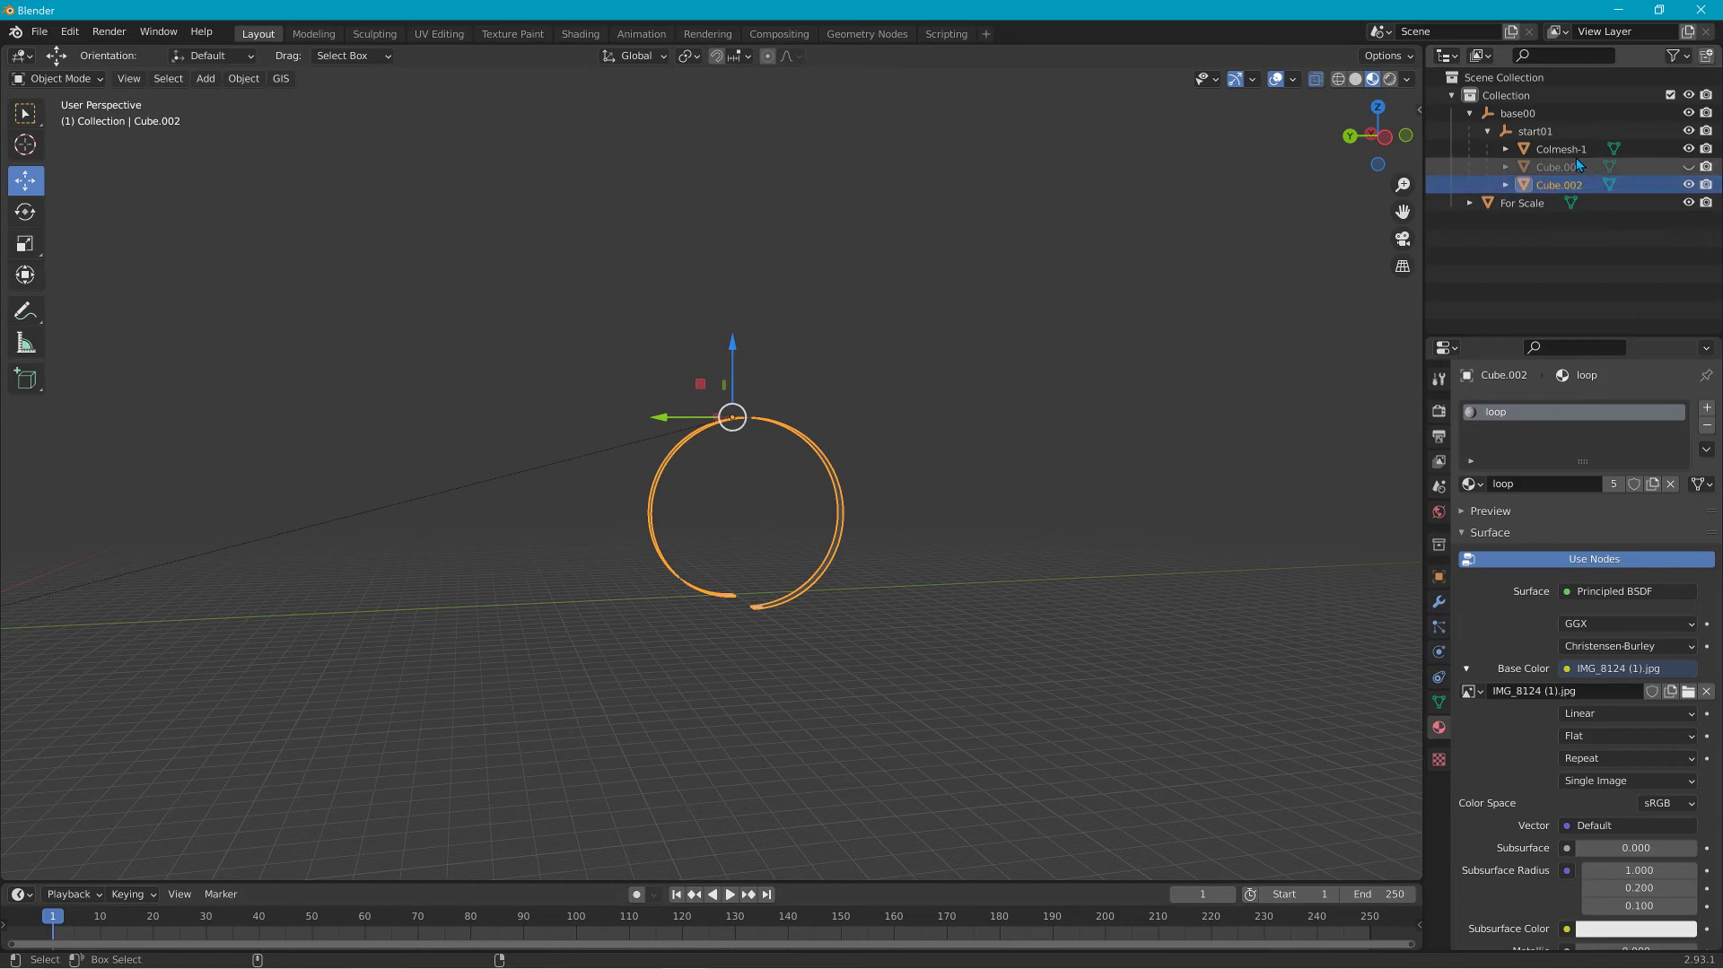
left_click(1572, 154, "ctrl")
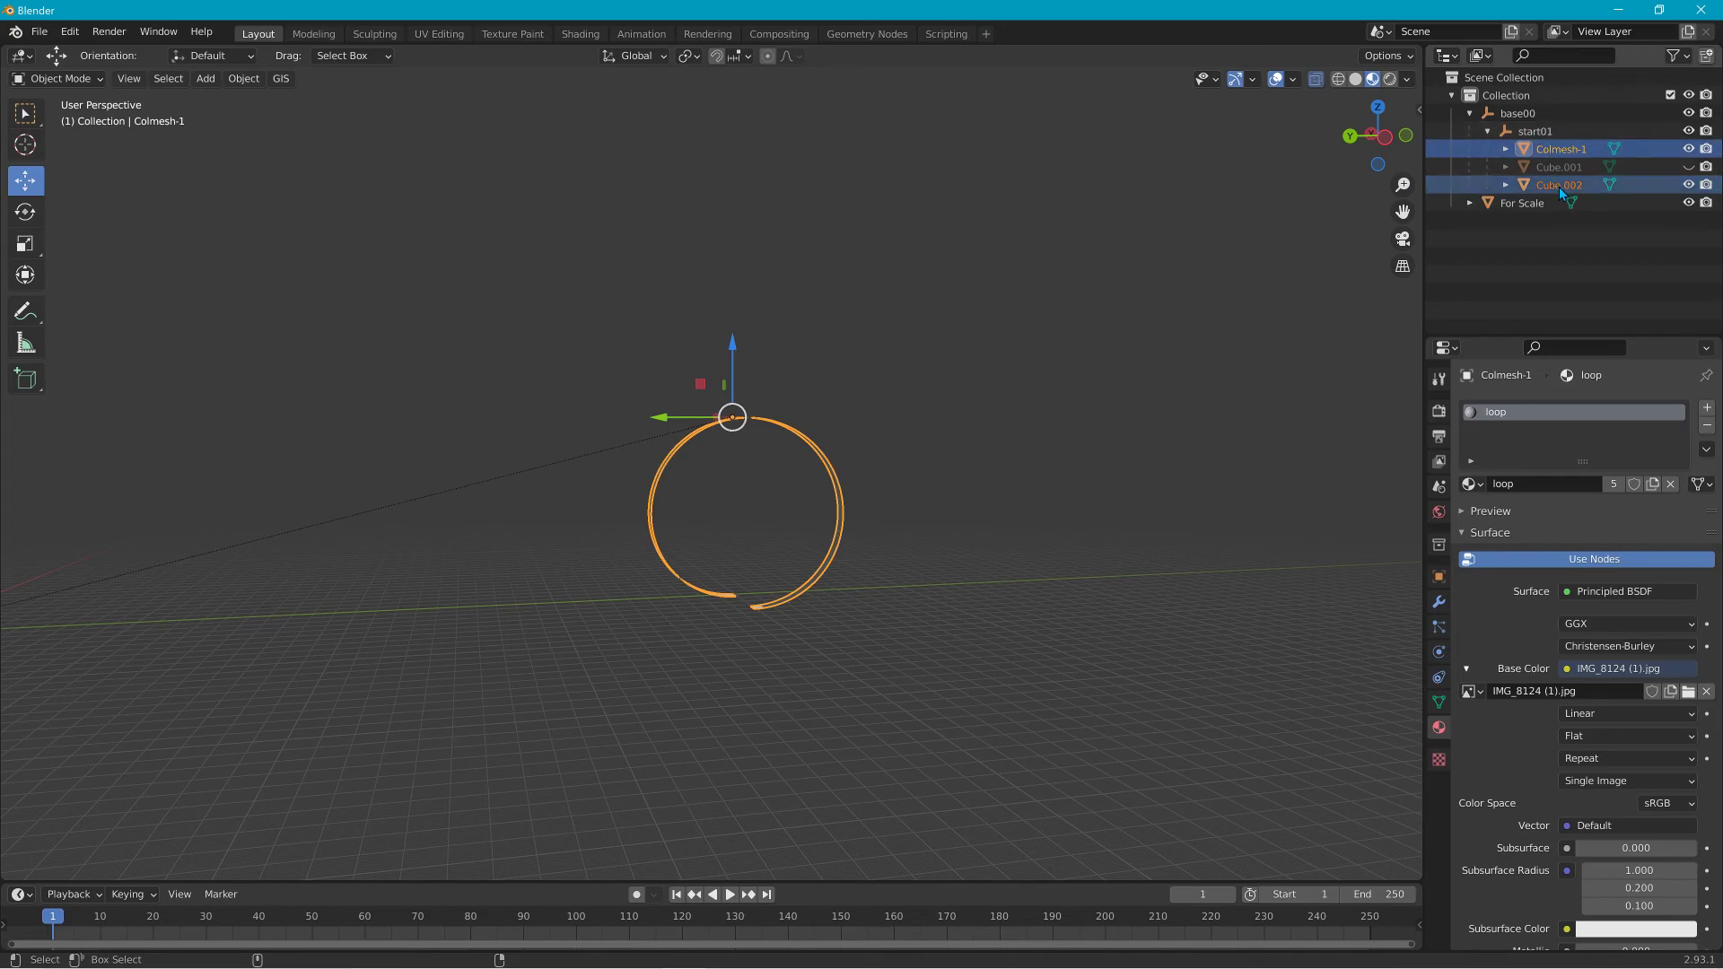
left_click(1526, 120, "ctrl")
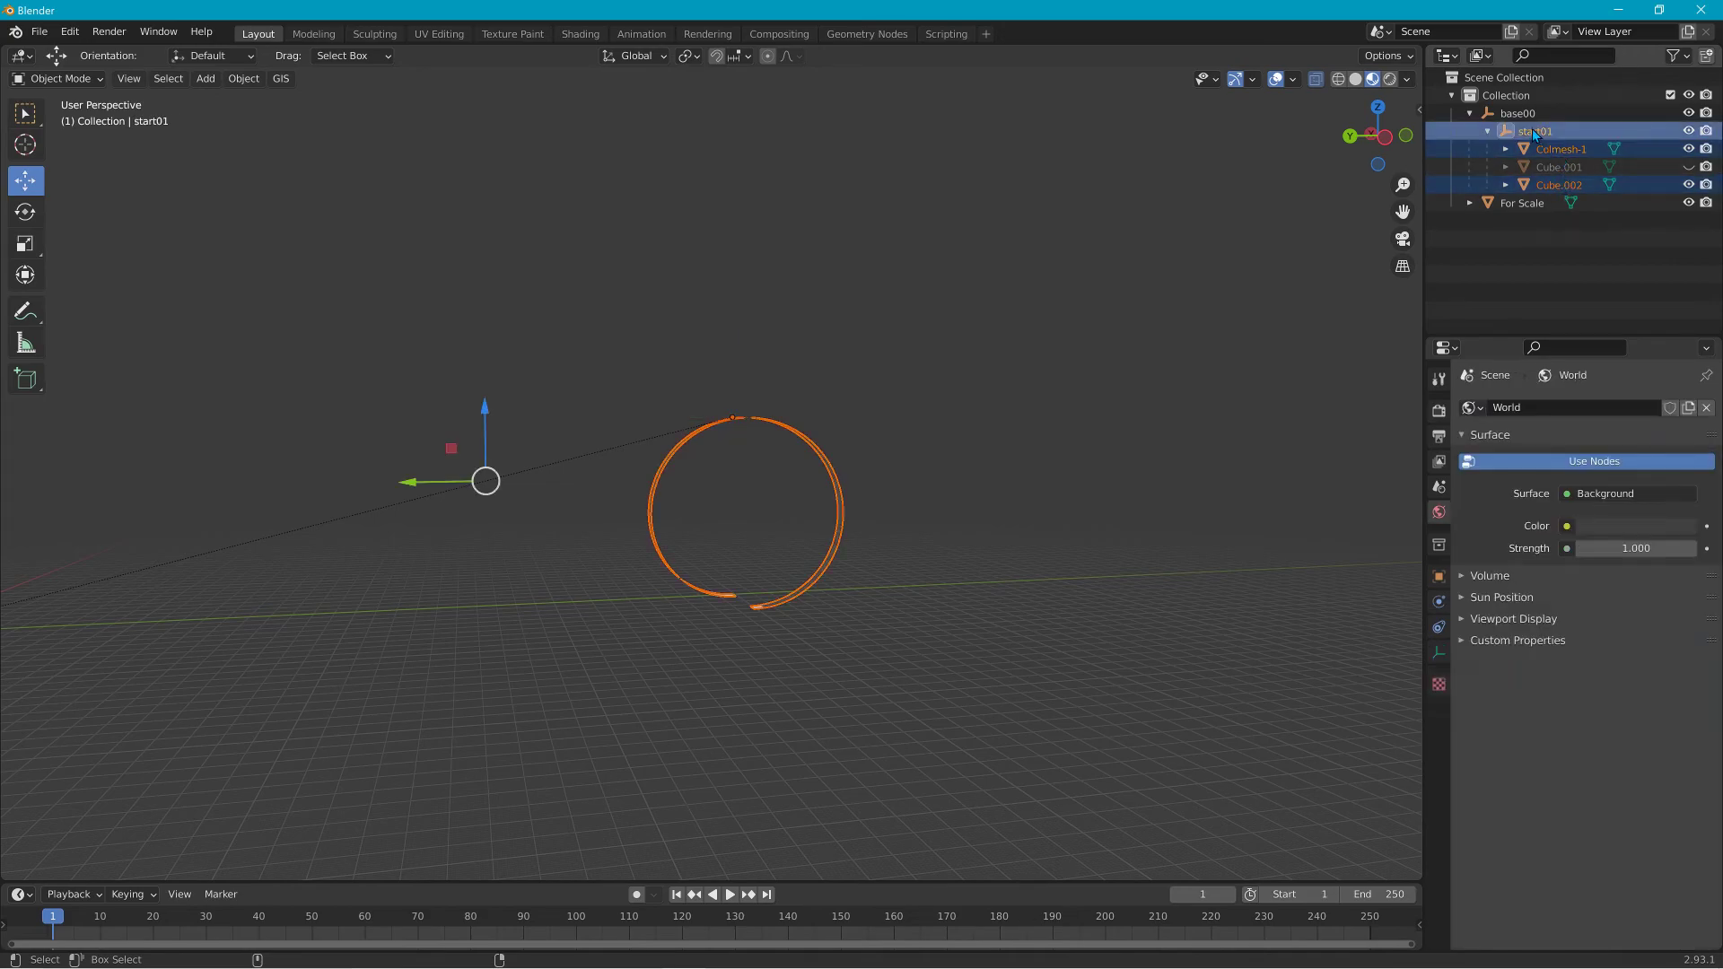
left_click(1504, 78)
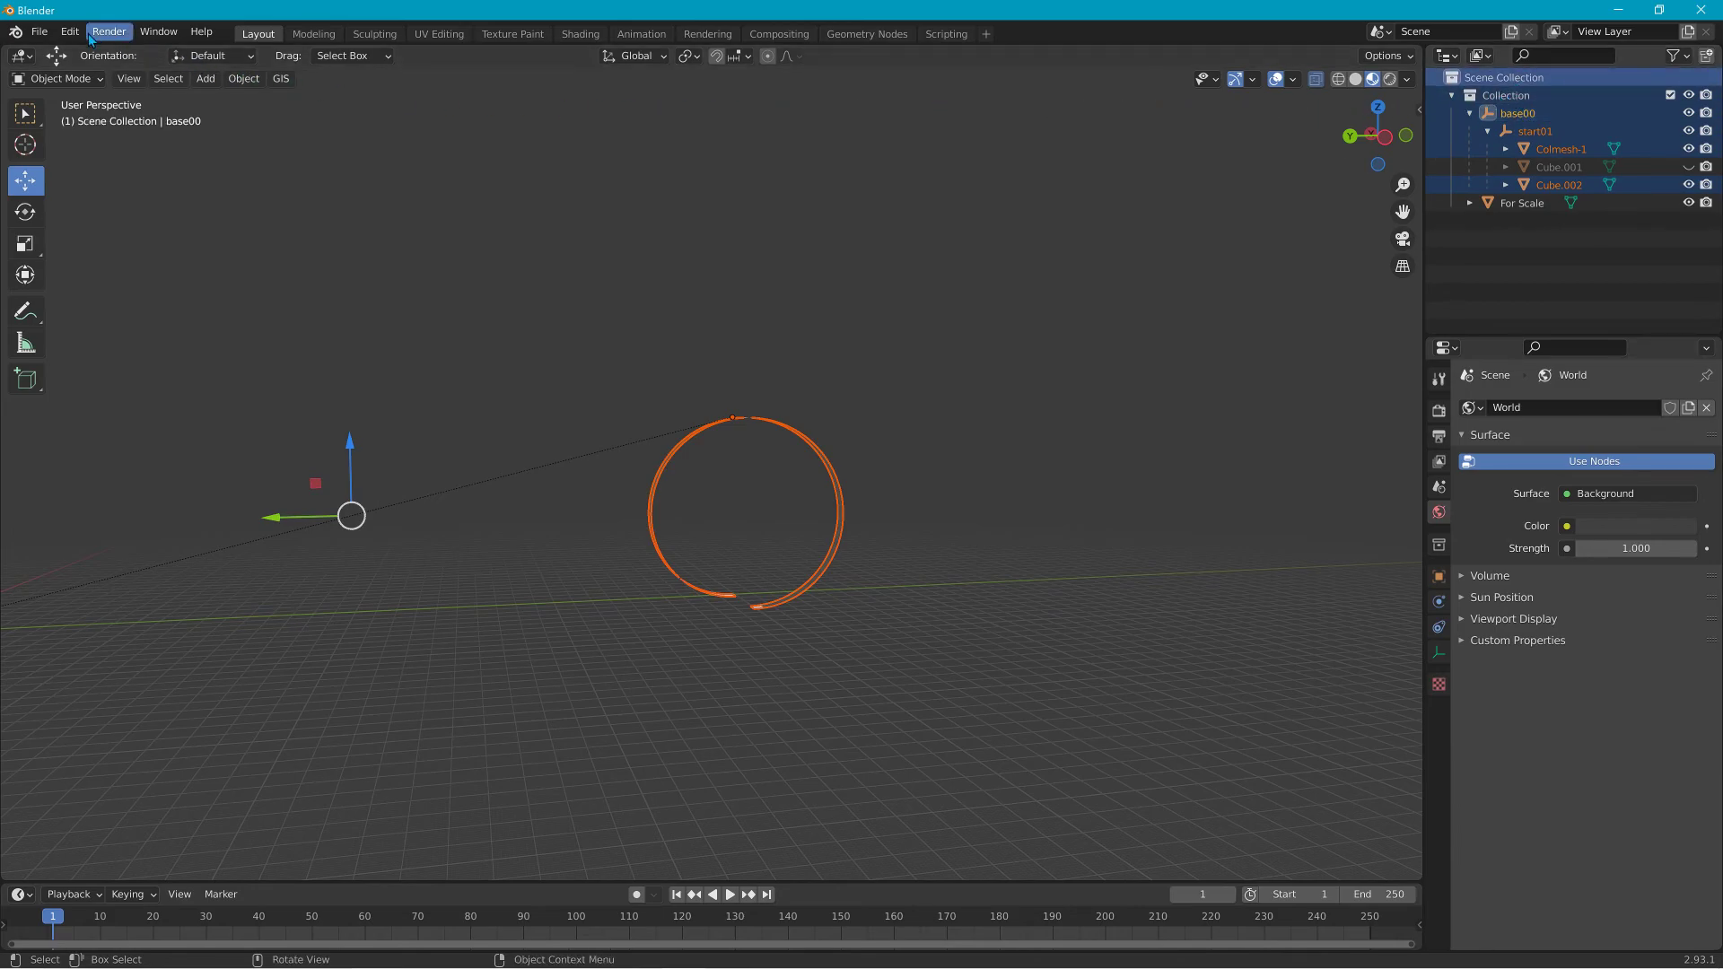
Export the selected hierarchy as a Collada (.dae) file named loop2 in the Project 3 misc folder.
left_click(39, 32)
mouse_move(120, 291)
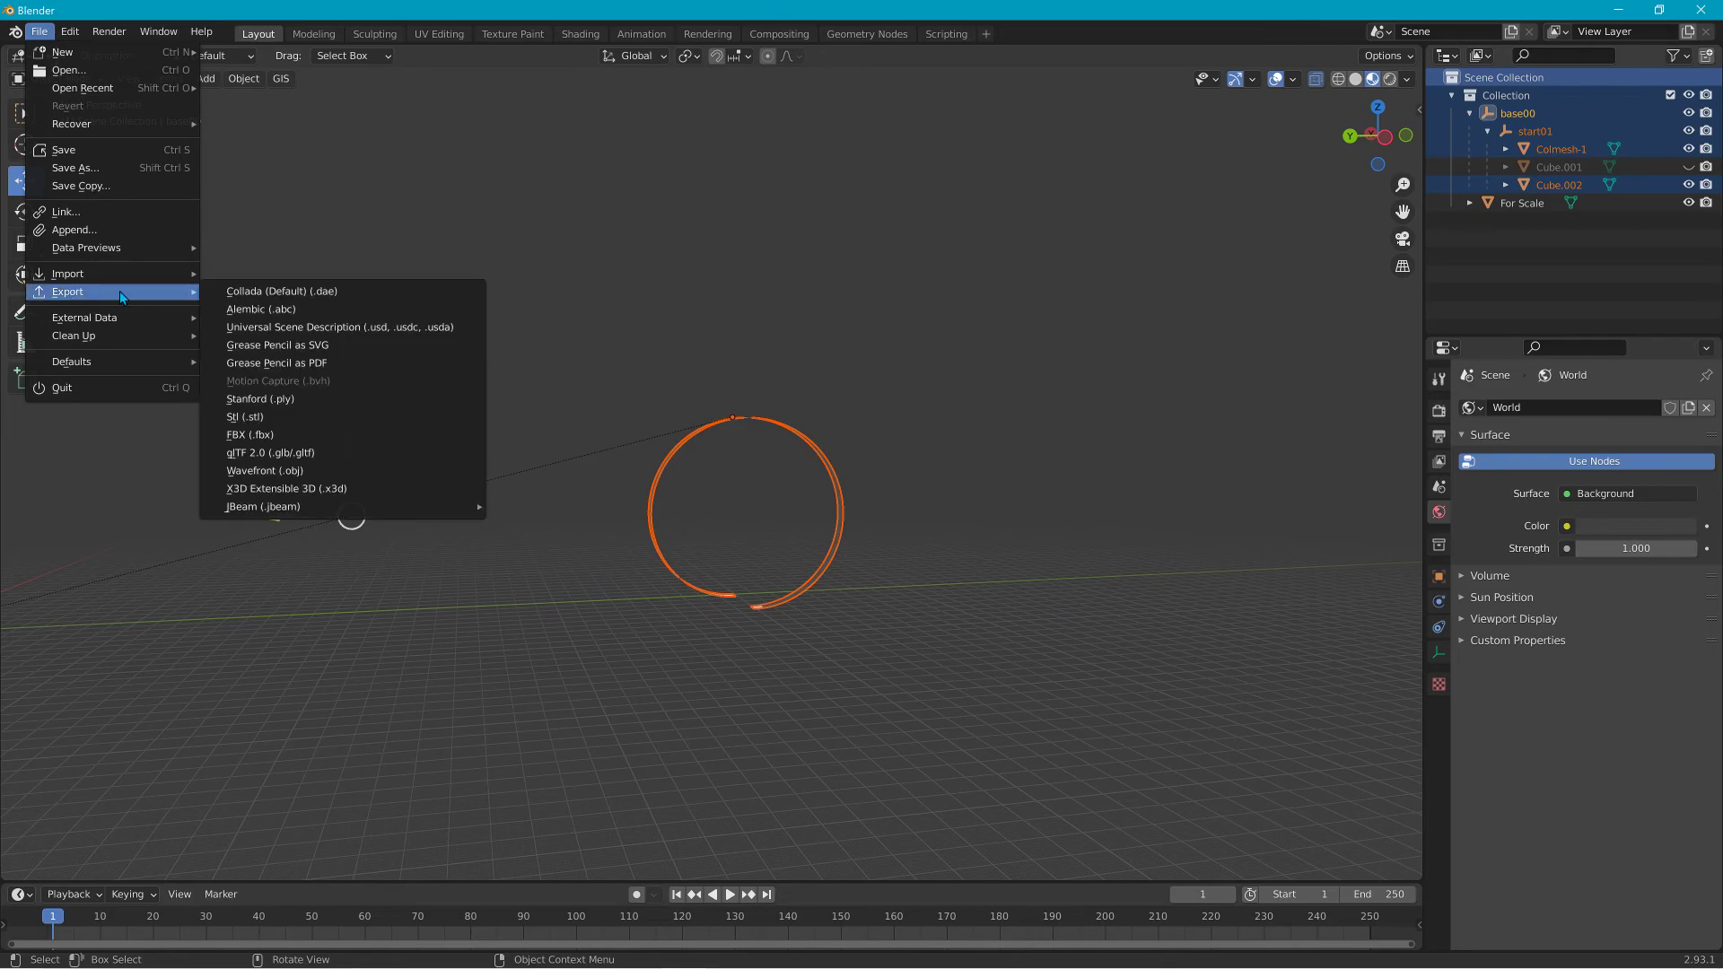
left_click(256, 288)
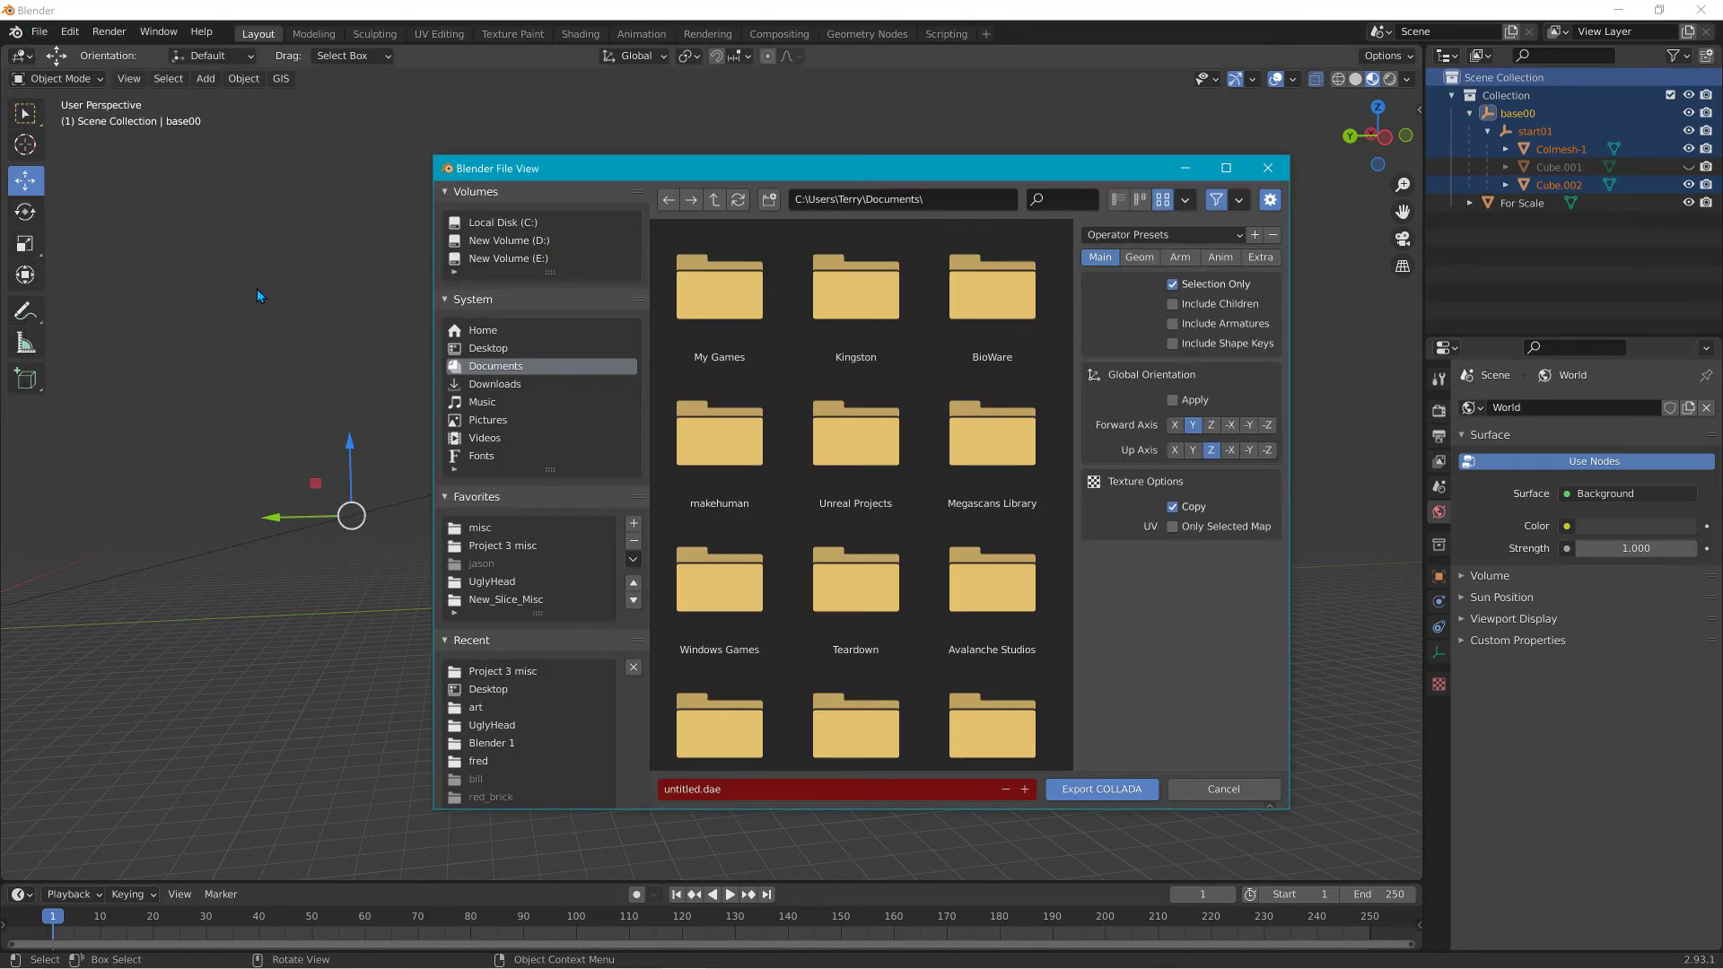
left_click(503, 673)
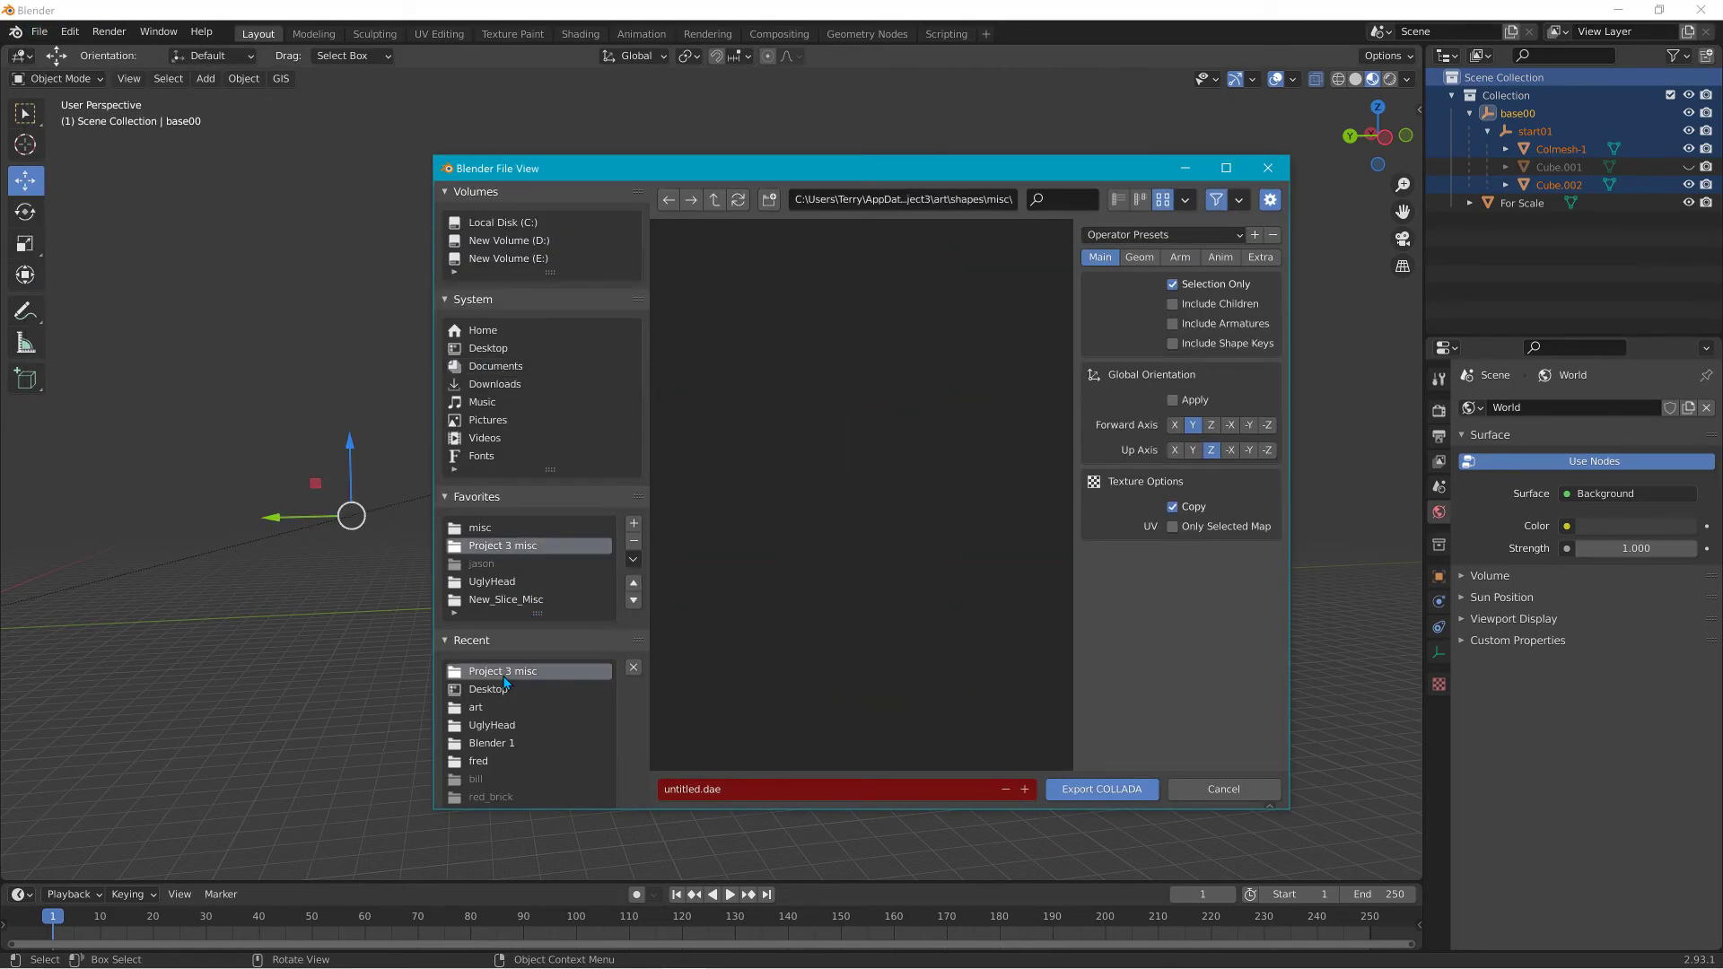
left_click(769, 798)
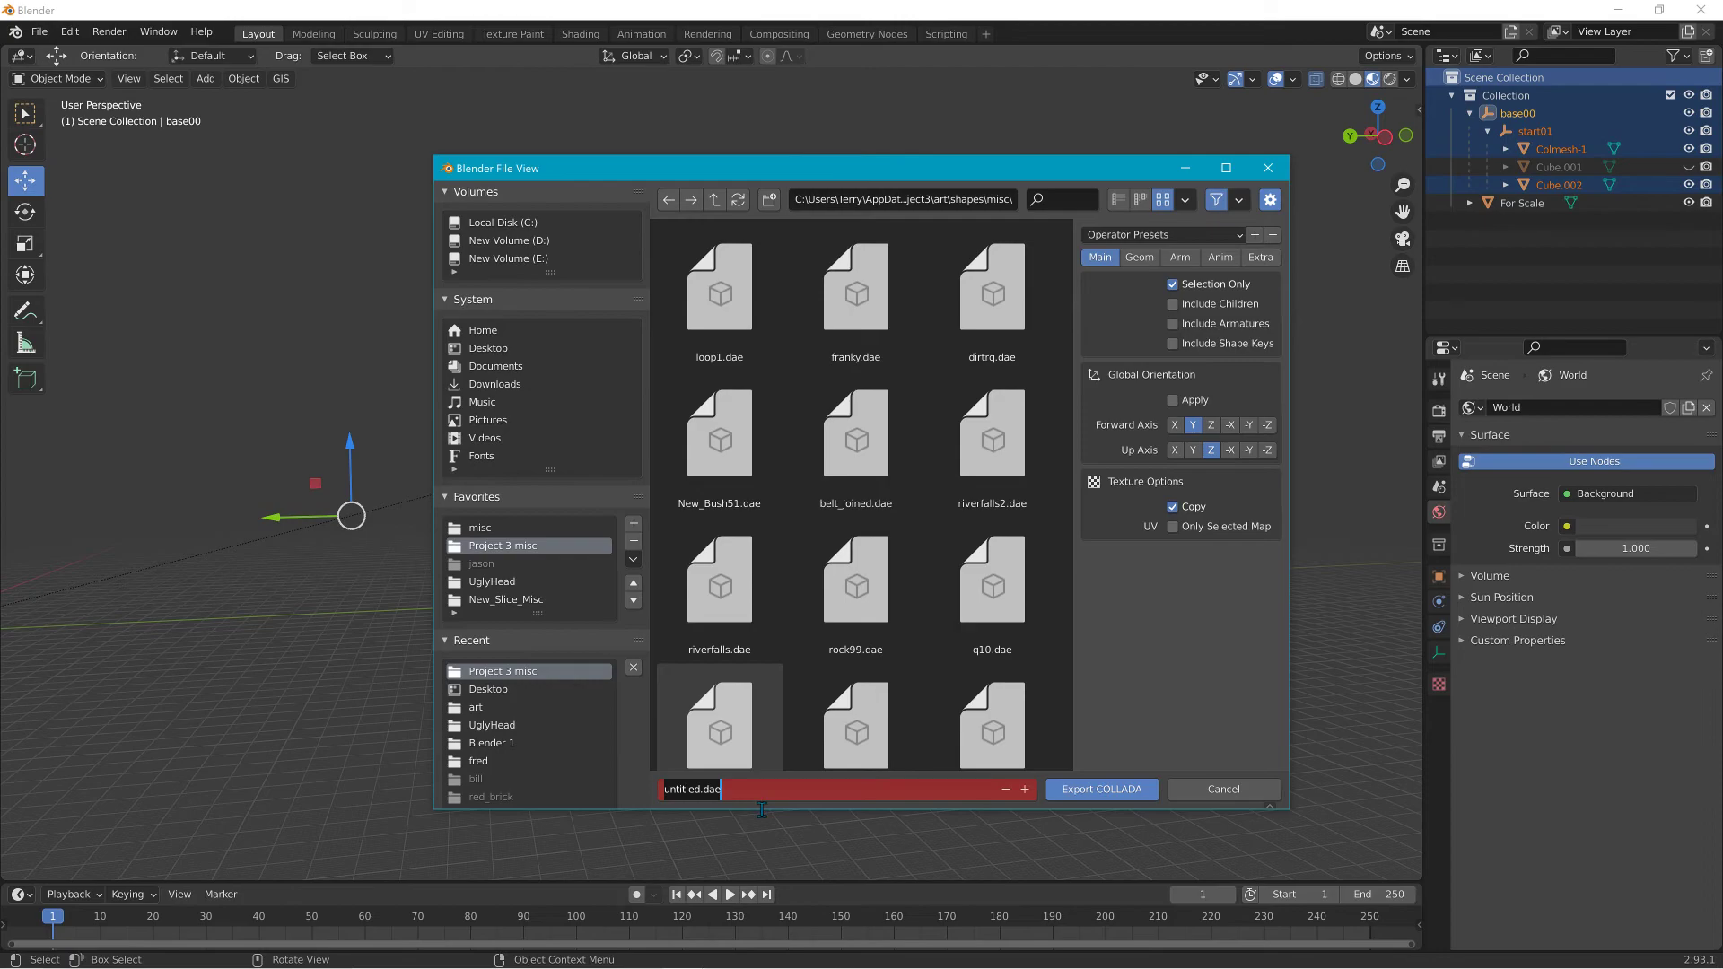
type("loop2")
left_click(1107, 797)
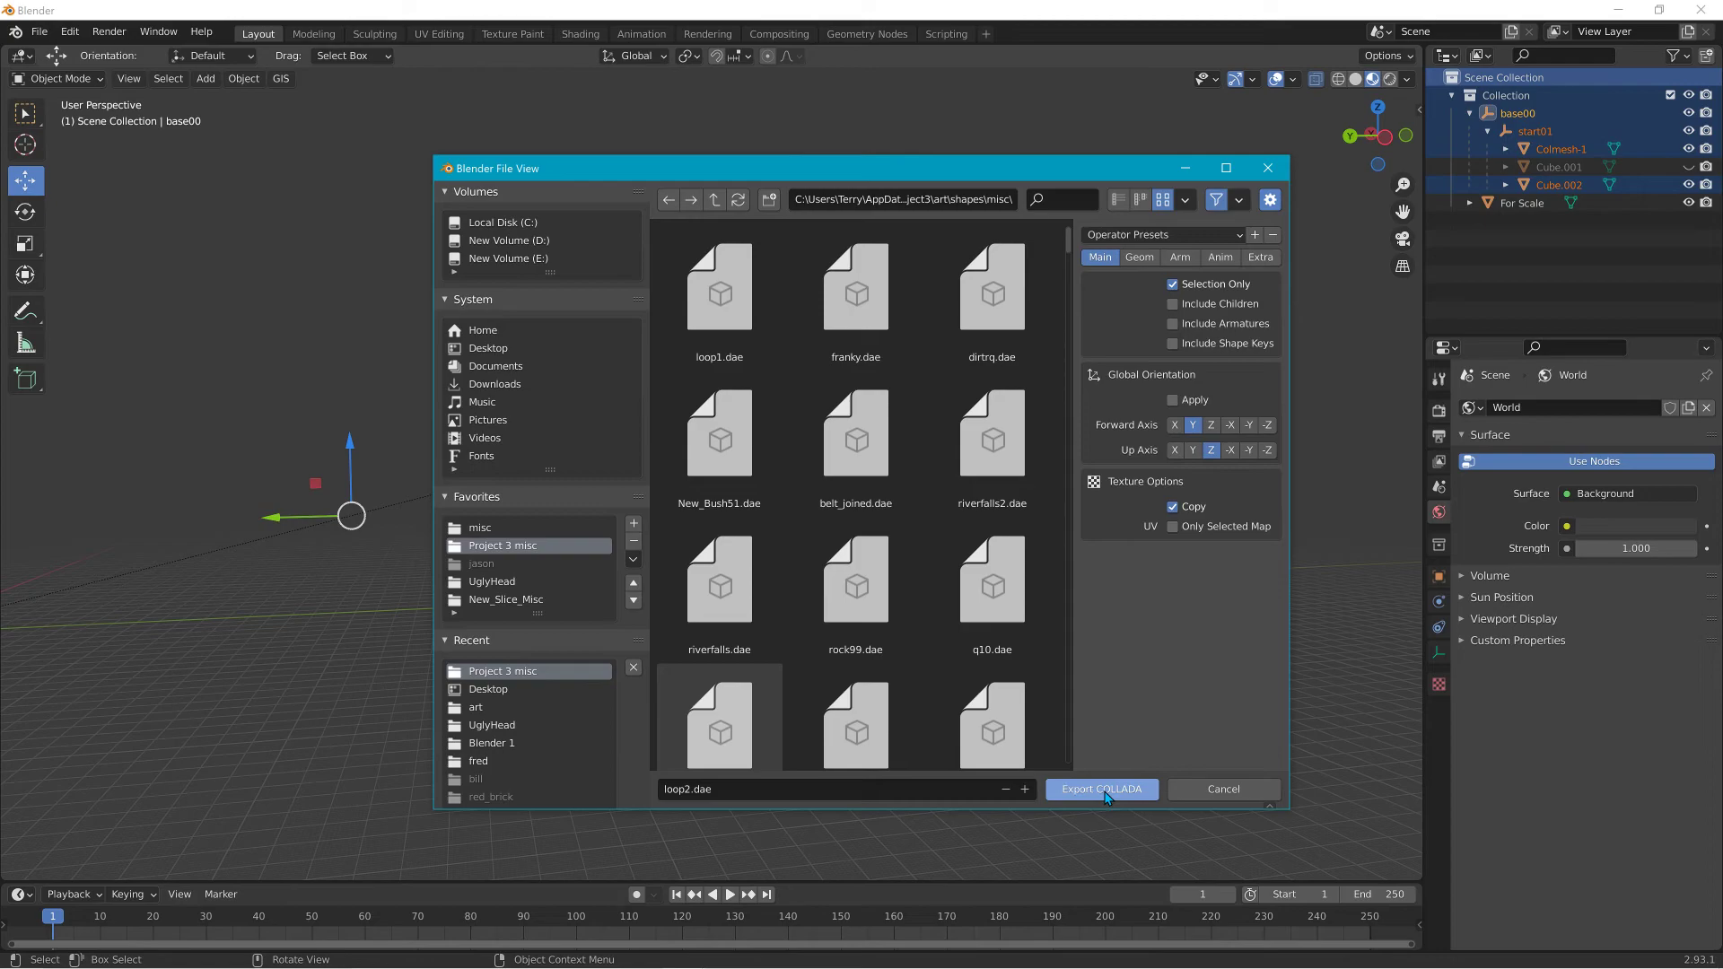
left_click(1108, 795)
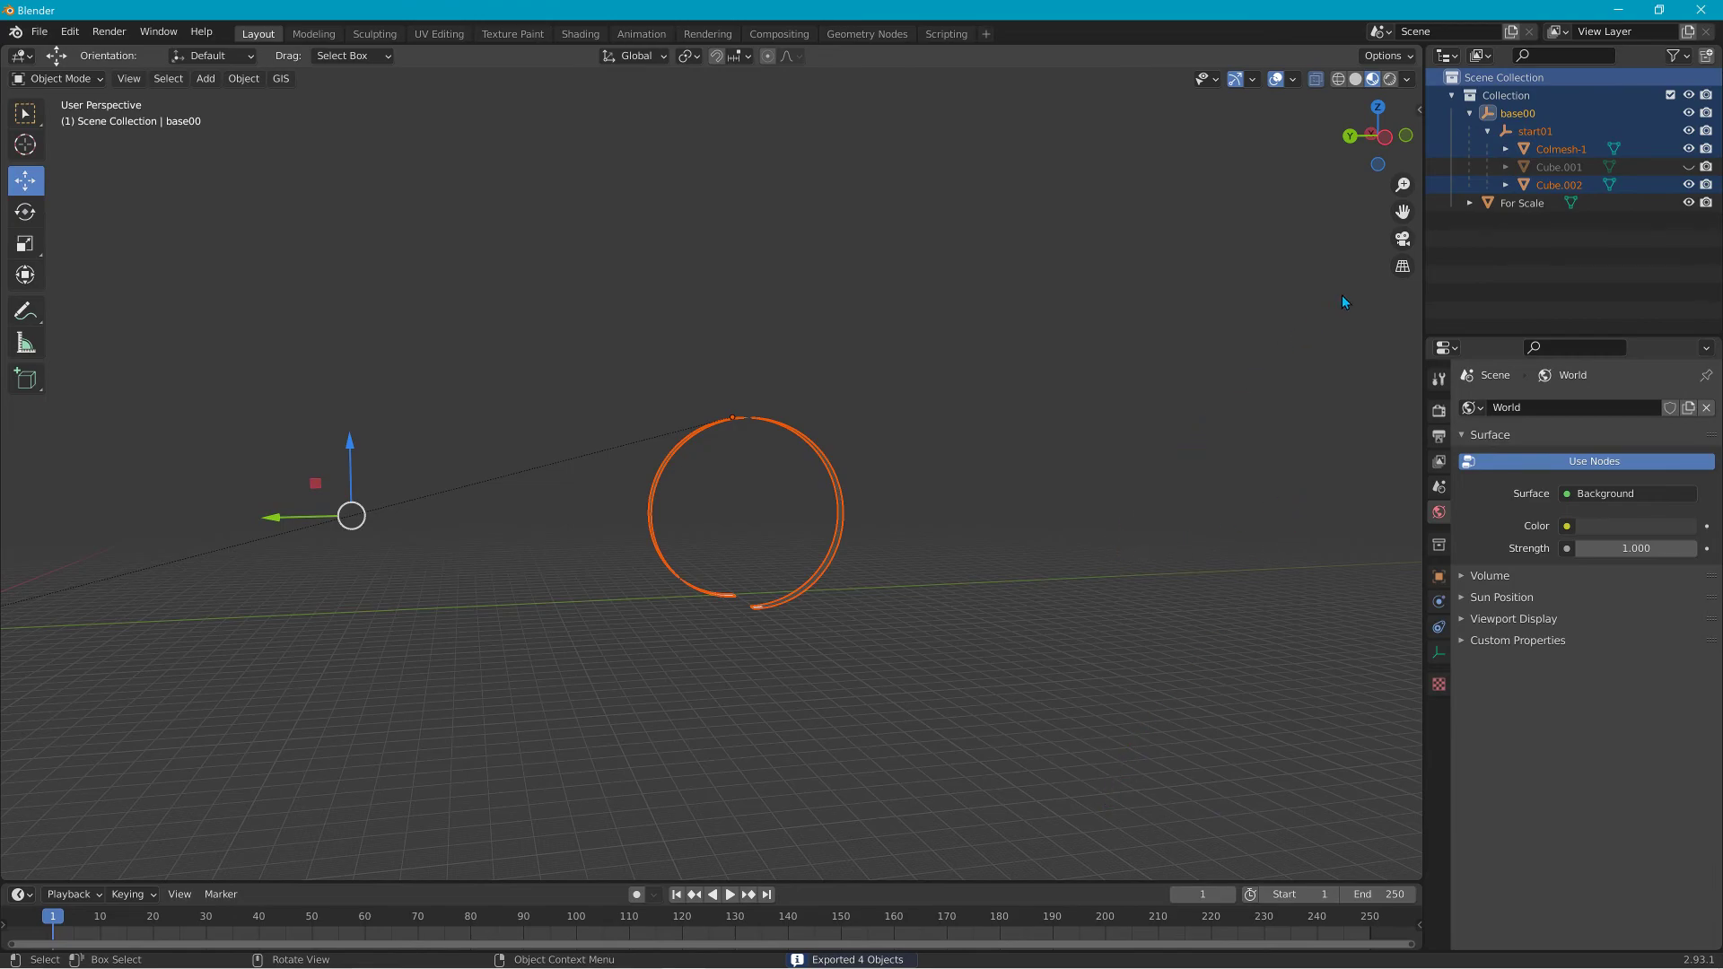
Delete the exported loop Cube.002 together with its collision copy Colmesh-1.
left_click(844, 508)
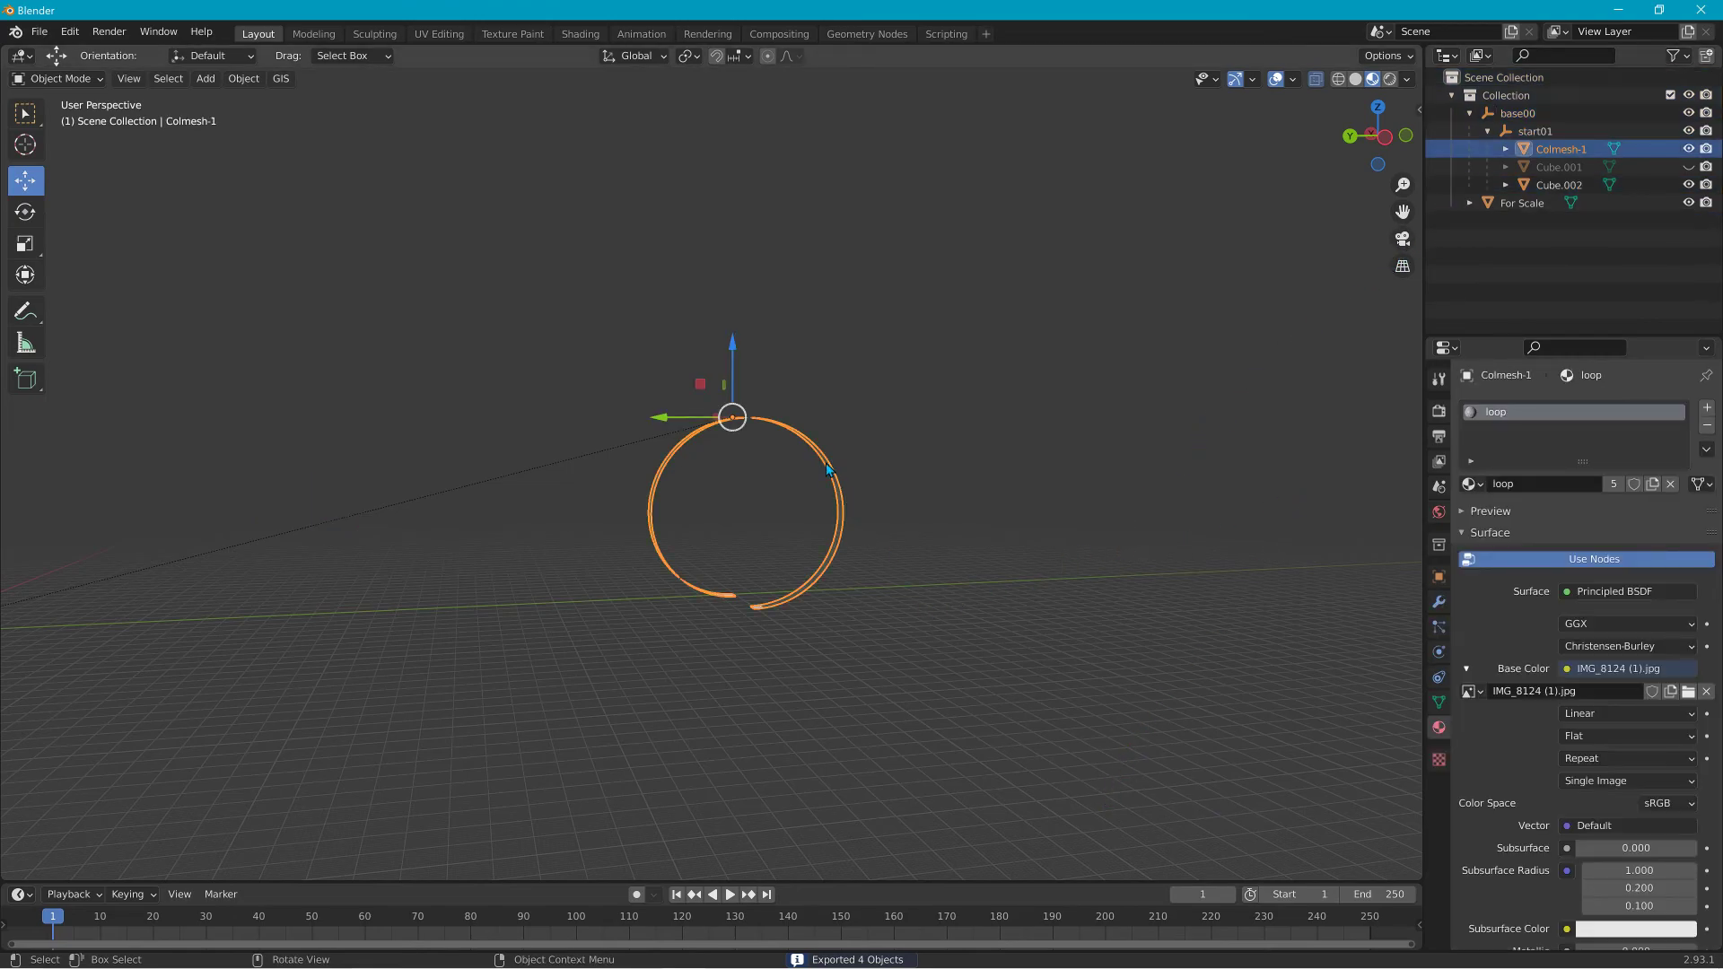
left_click_drag(800, 388, 875, 536, "shift")
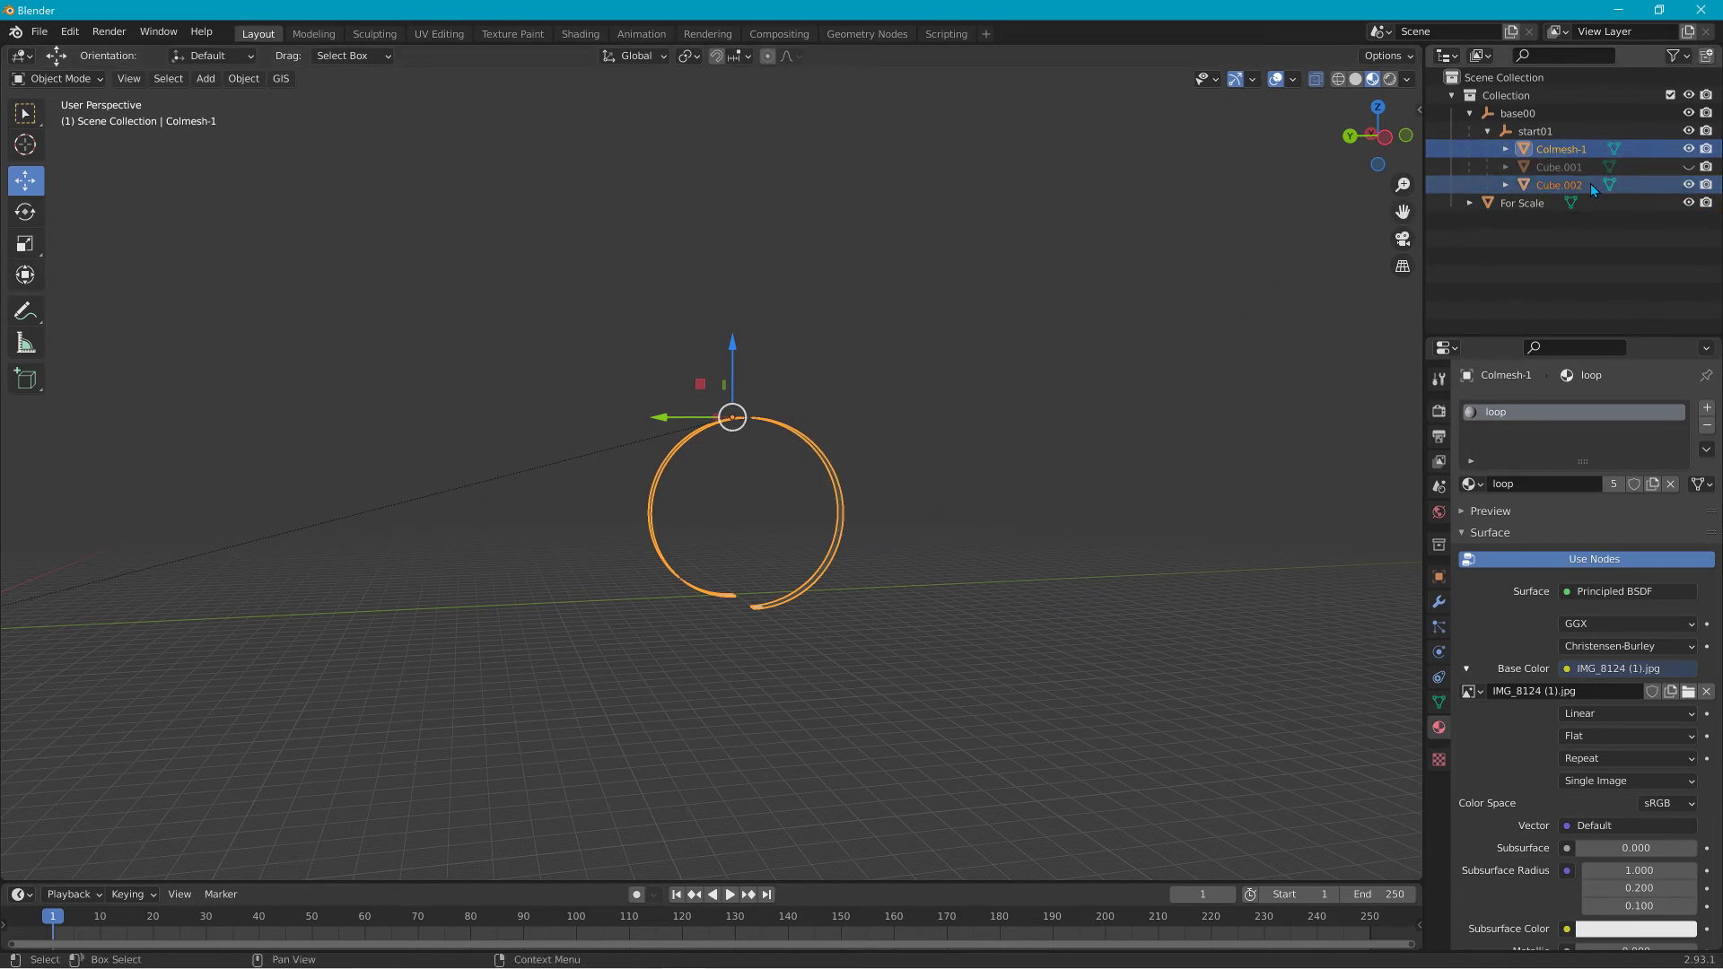
key("x")
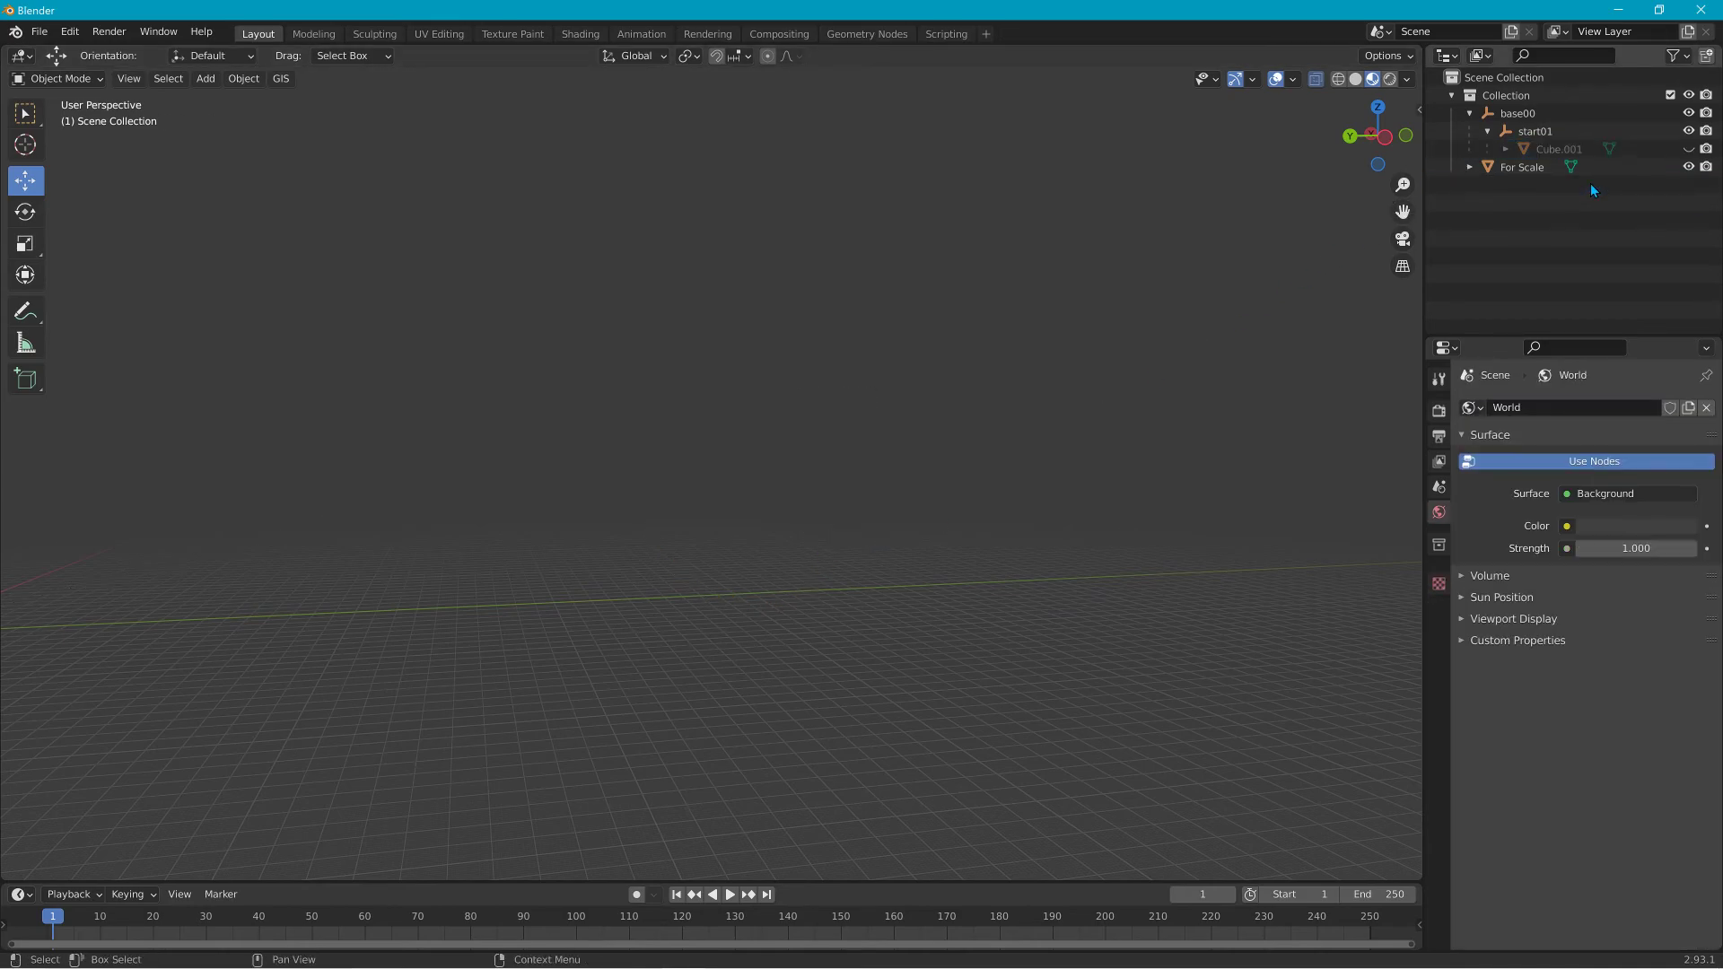
Unhide the Cube.001 loop and duplicate it in place without moving the copy.
left_click(1688, 149)
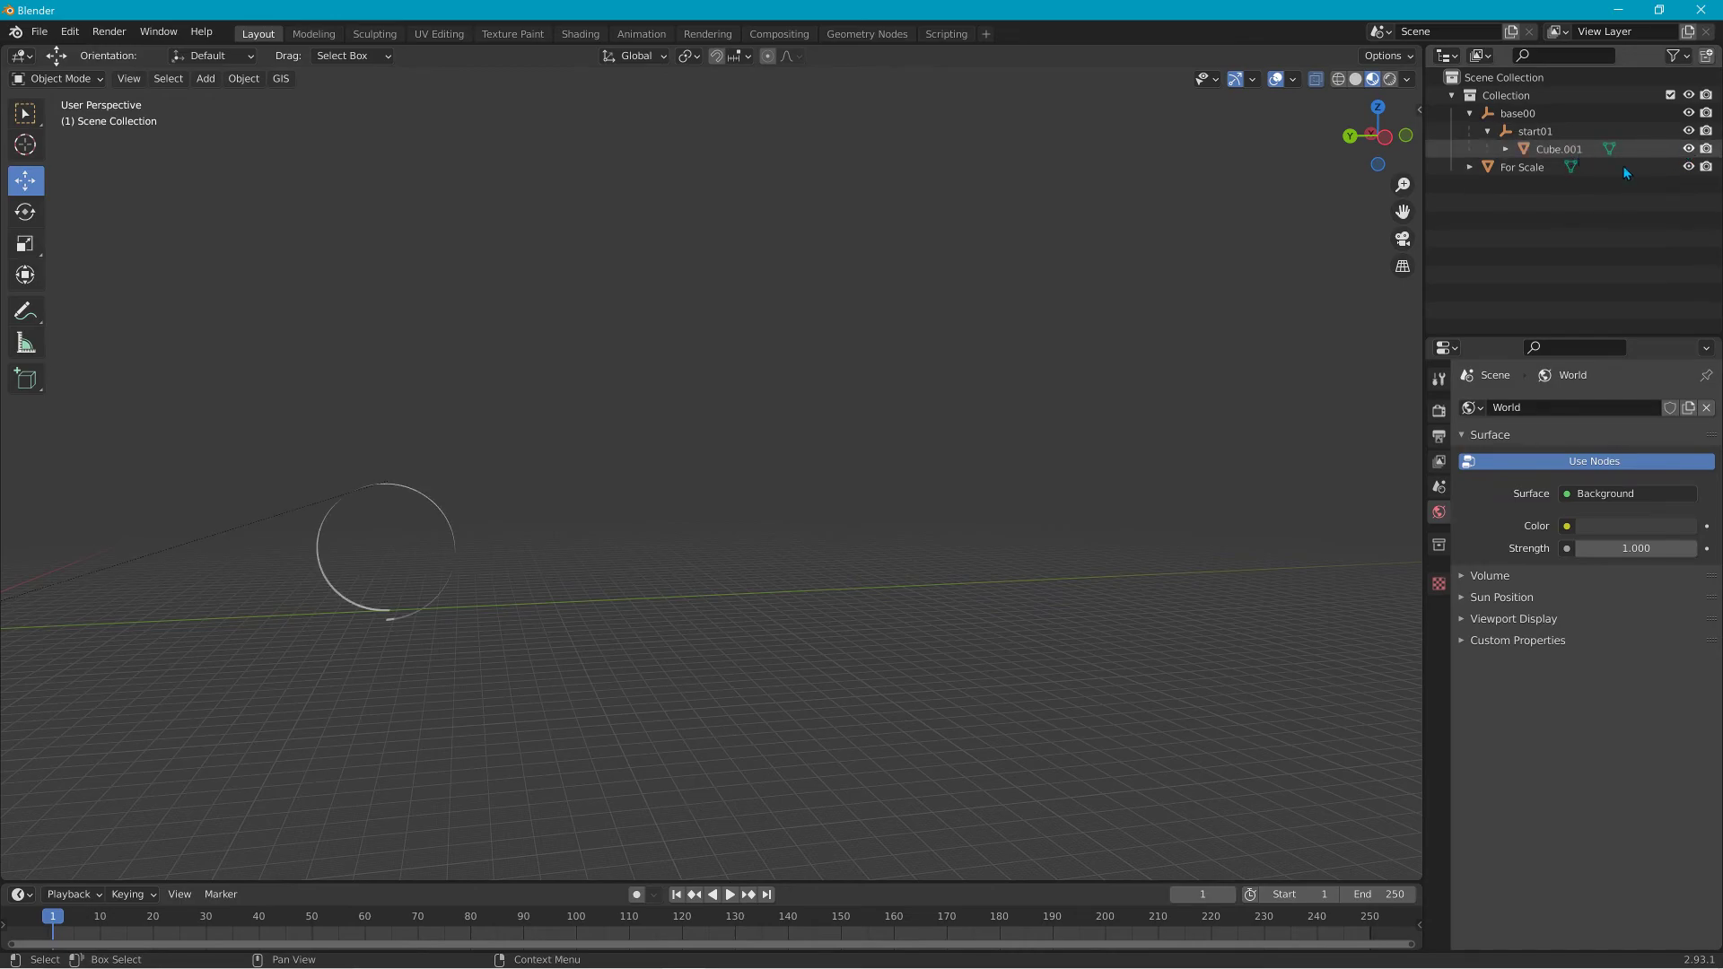
middle_click_drag(361, 642, 492, 598)
left_click(491, 599)
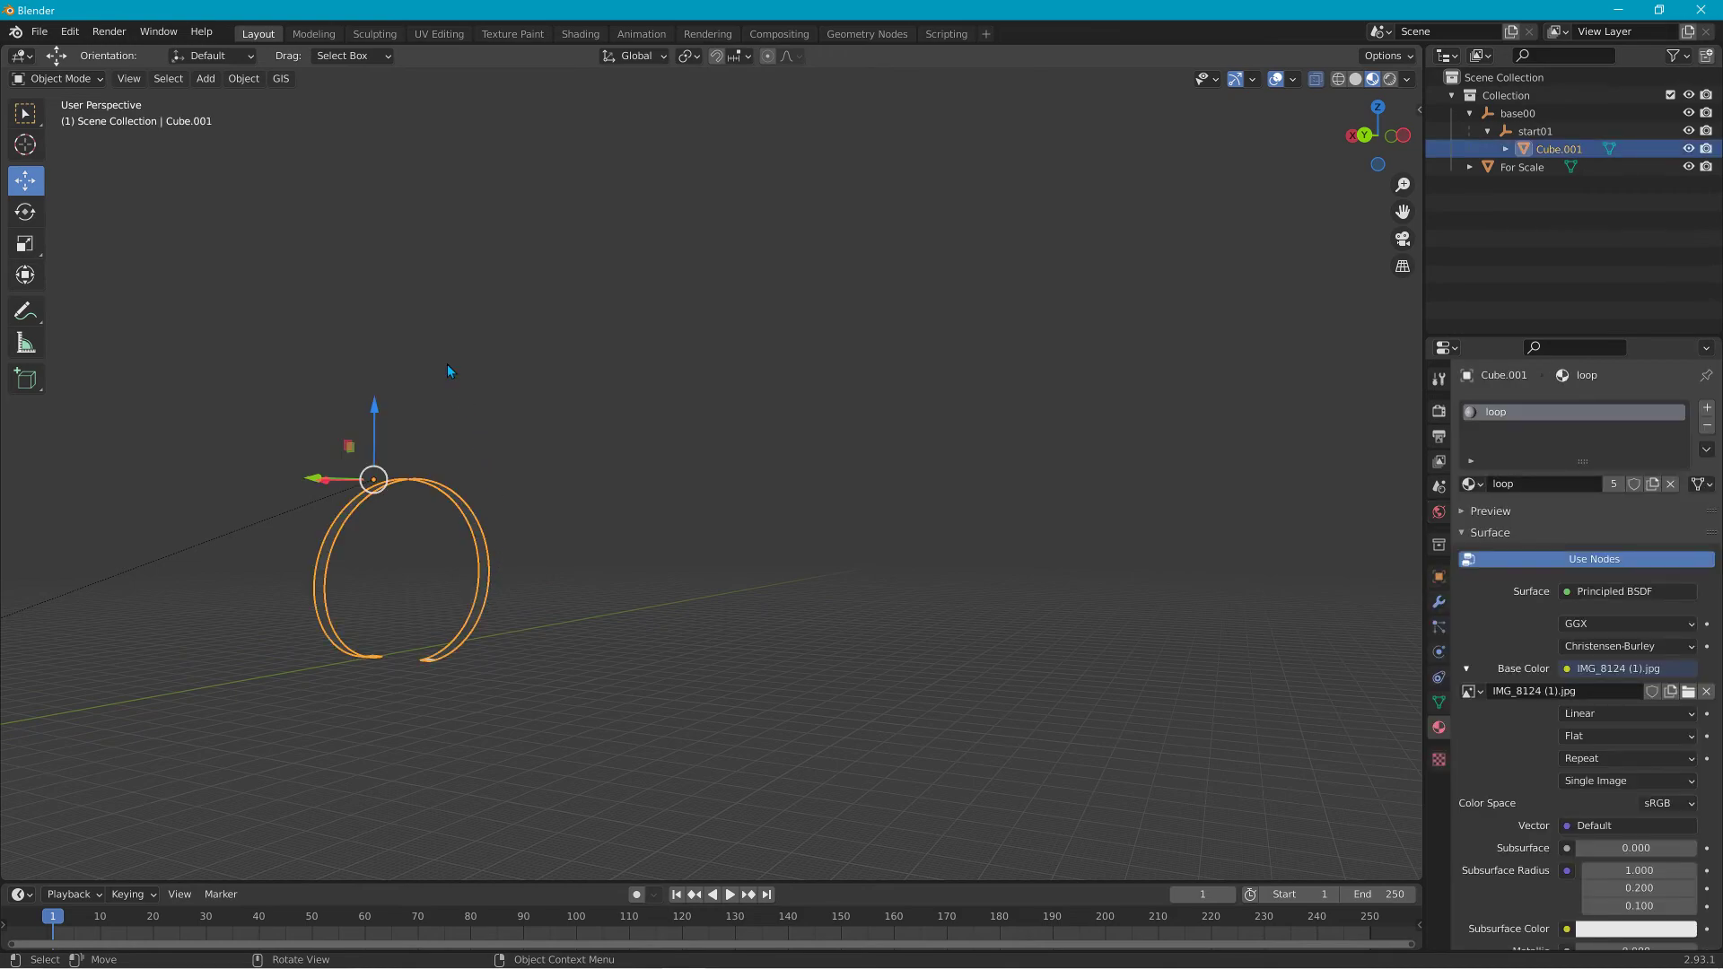
left_click(243, 78)
left_click(321, 218)
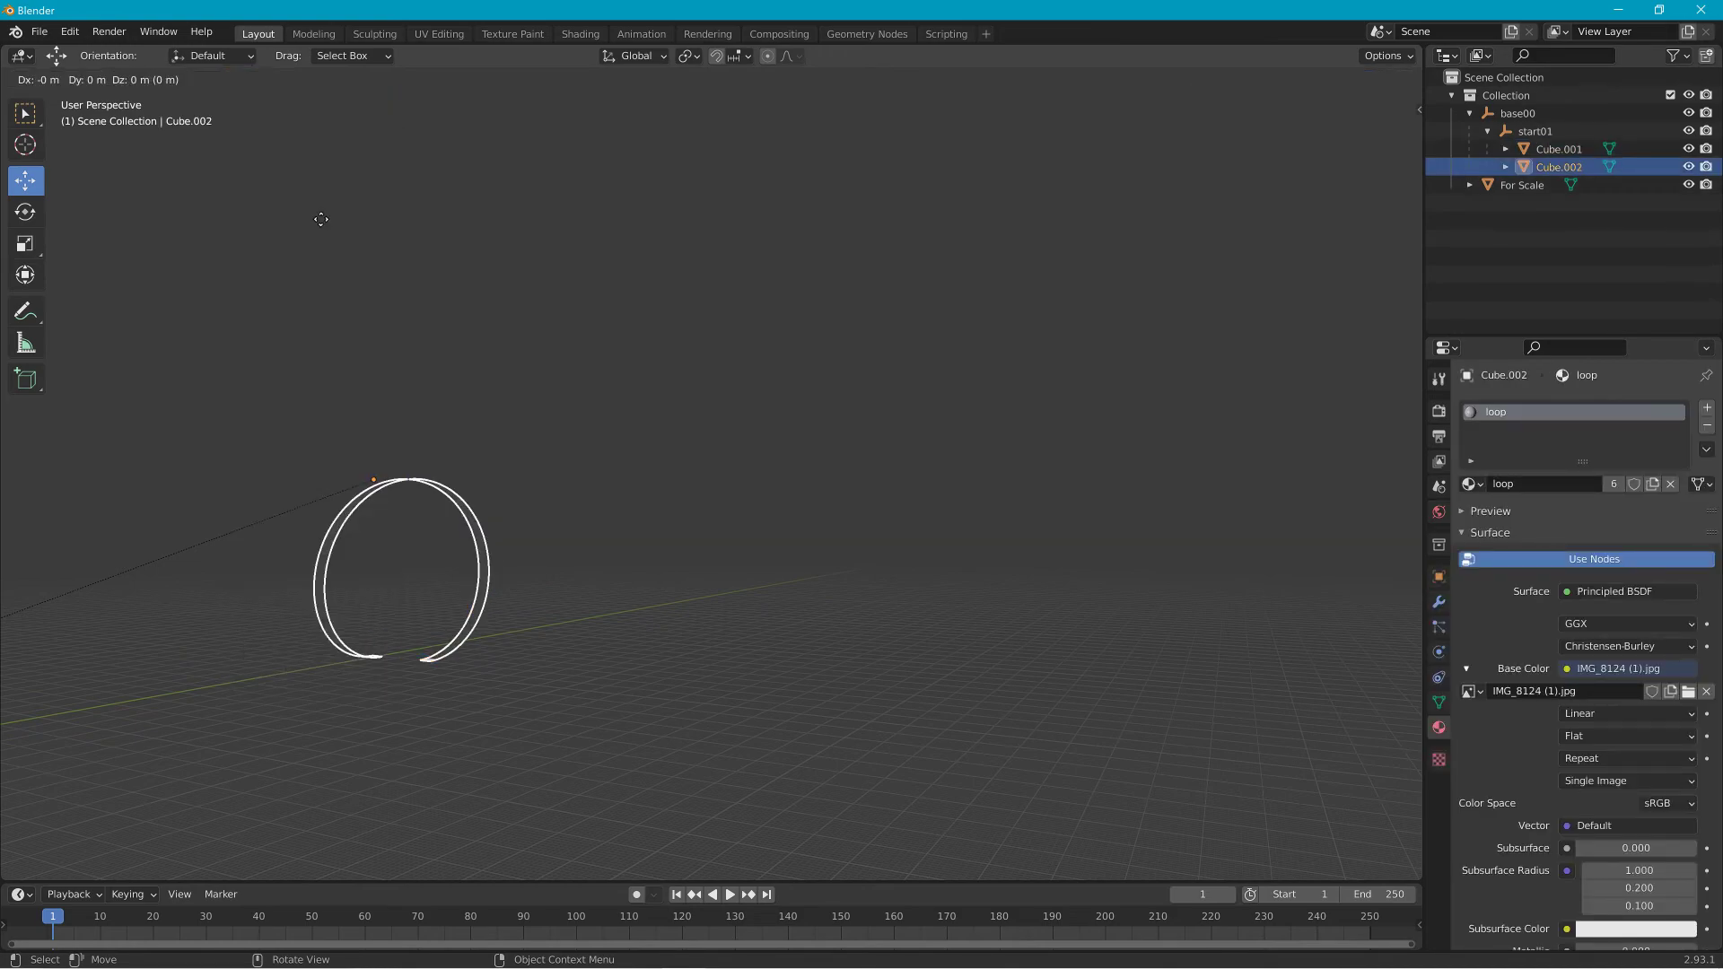
right_click(320, 219)
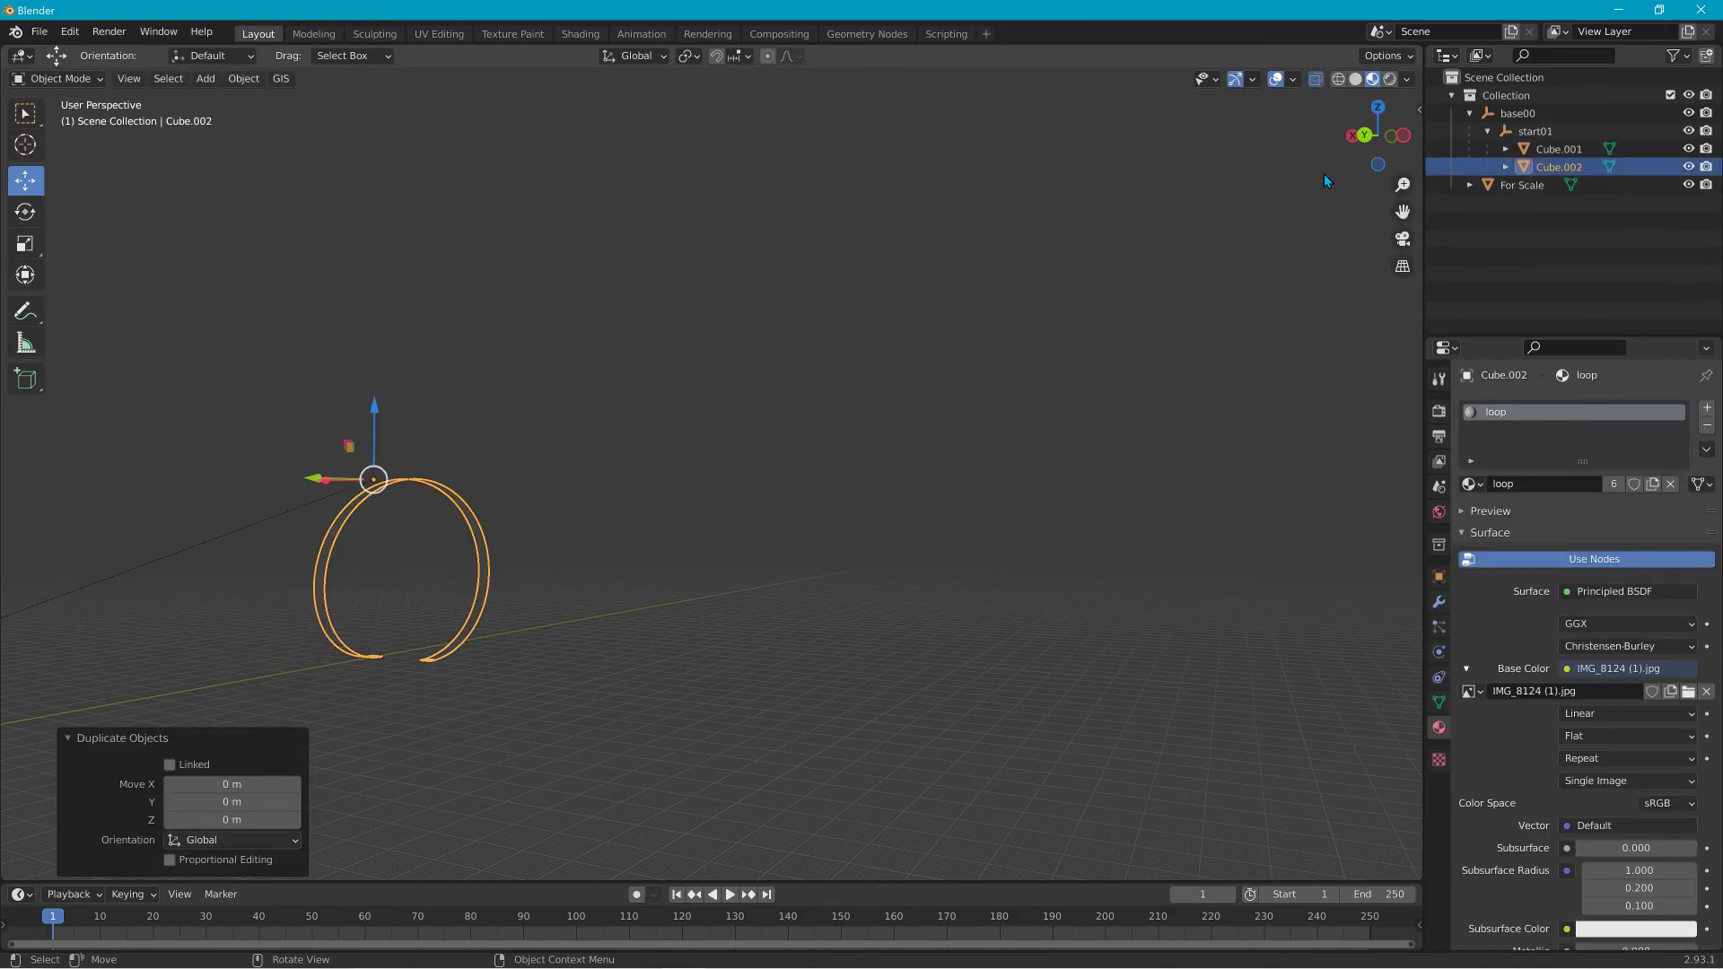
Rename the duplicated loop Colmesh-1.
double_click(1559, 168)
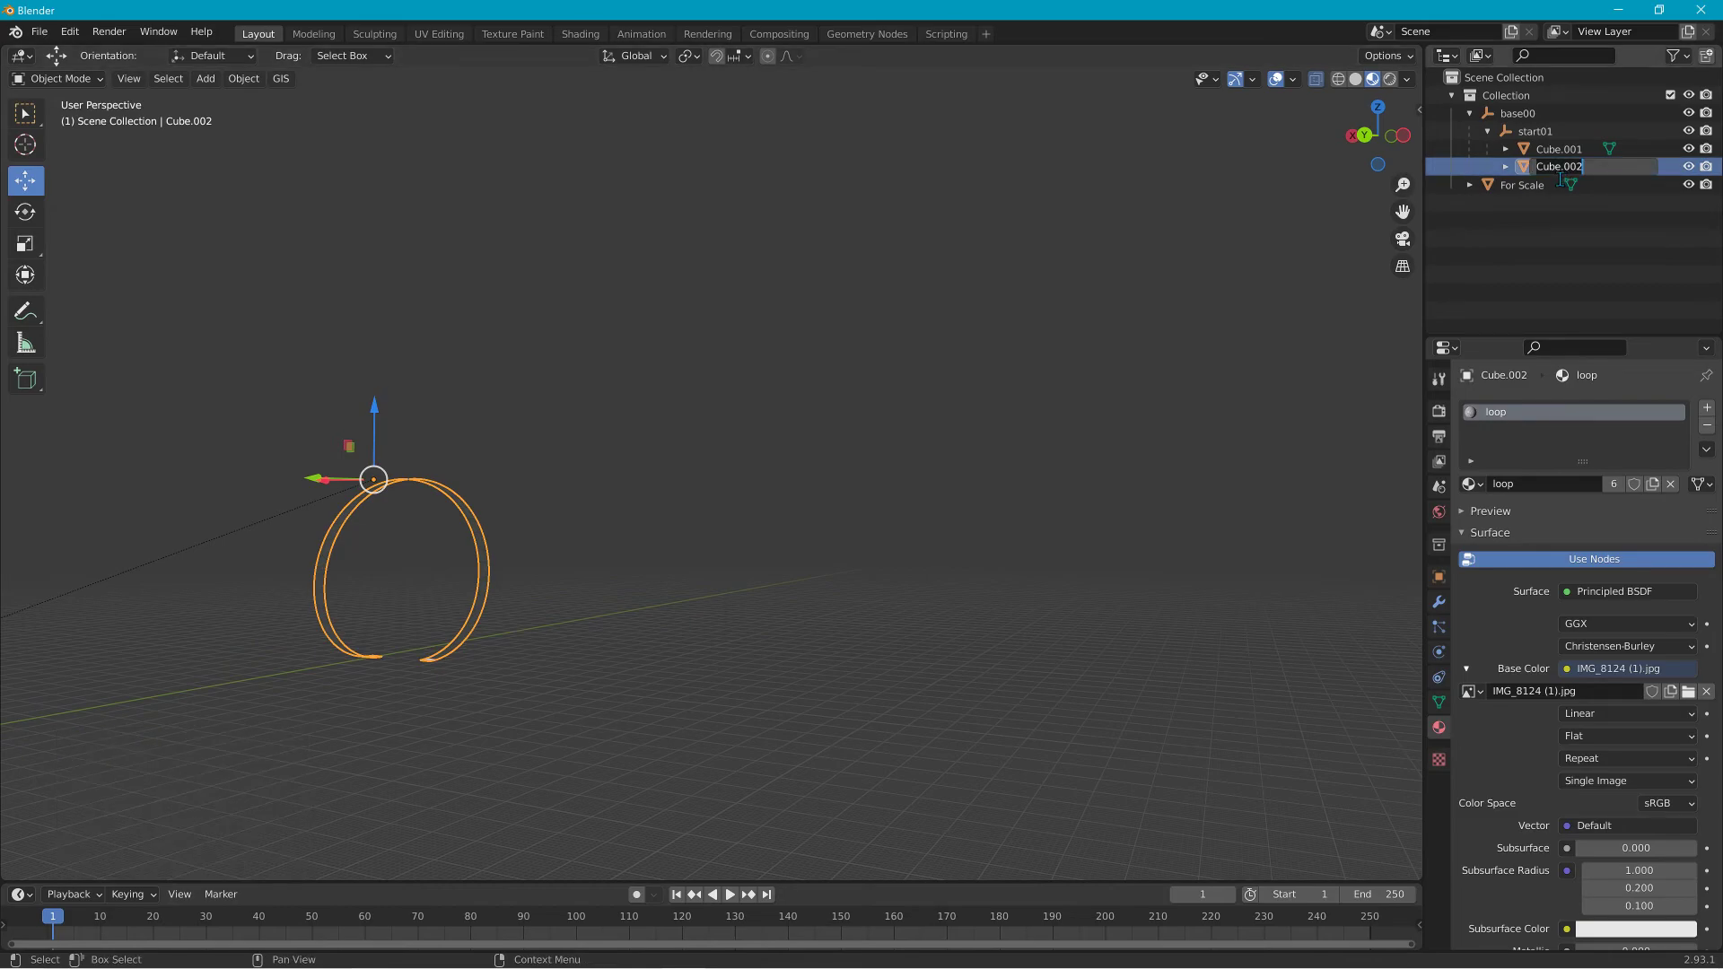
type("Colmesh-1")
key("Return")
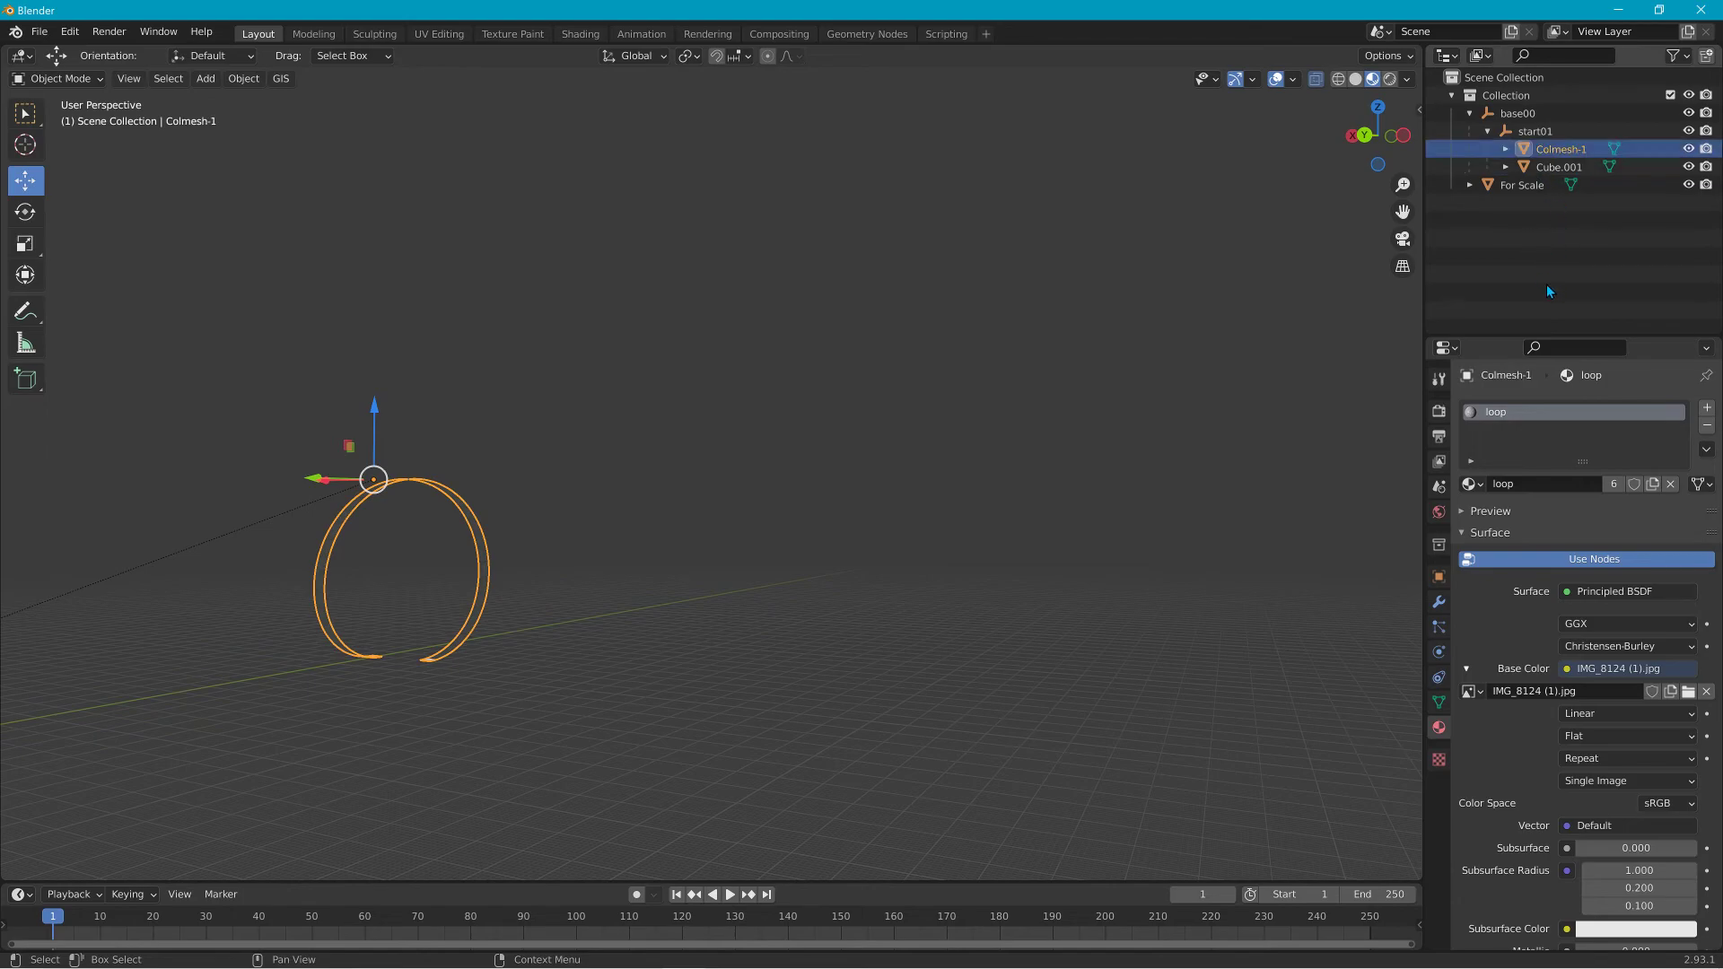
Select Cube.001, Colmesh-1, start01 and base00 together with Collection and Scene Collection, making Cube.001 the active object.
left_click(1560, 169)
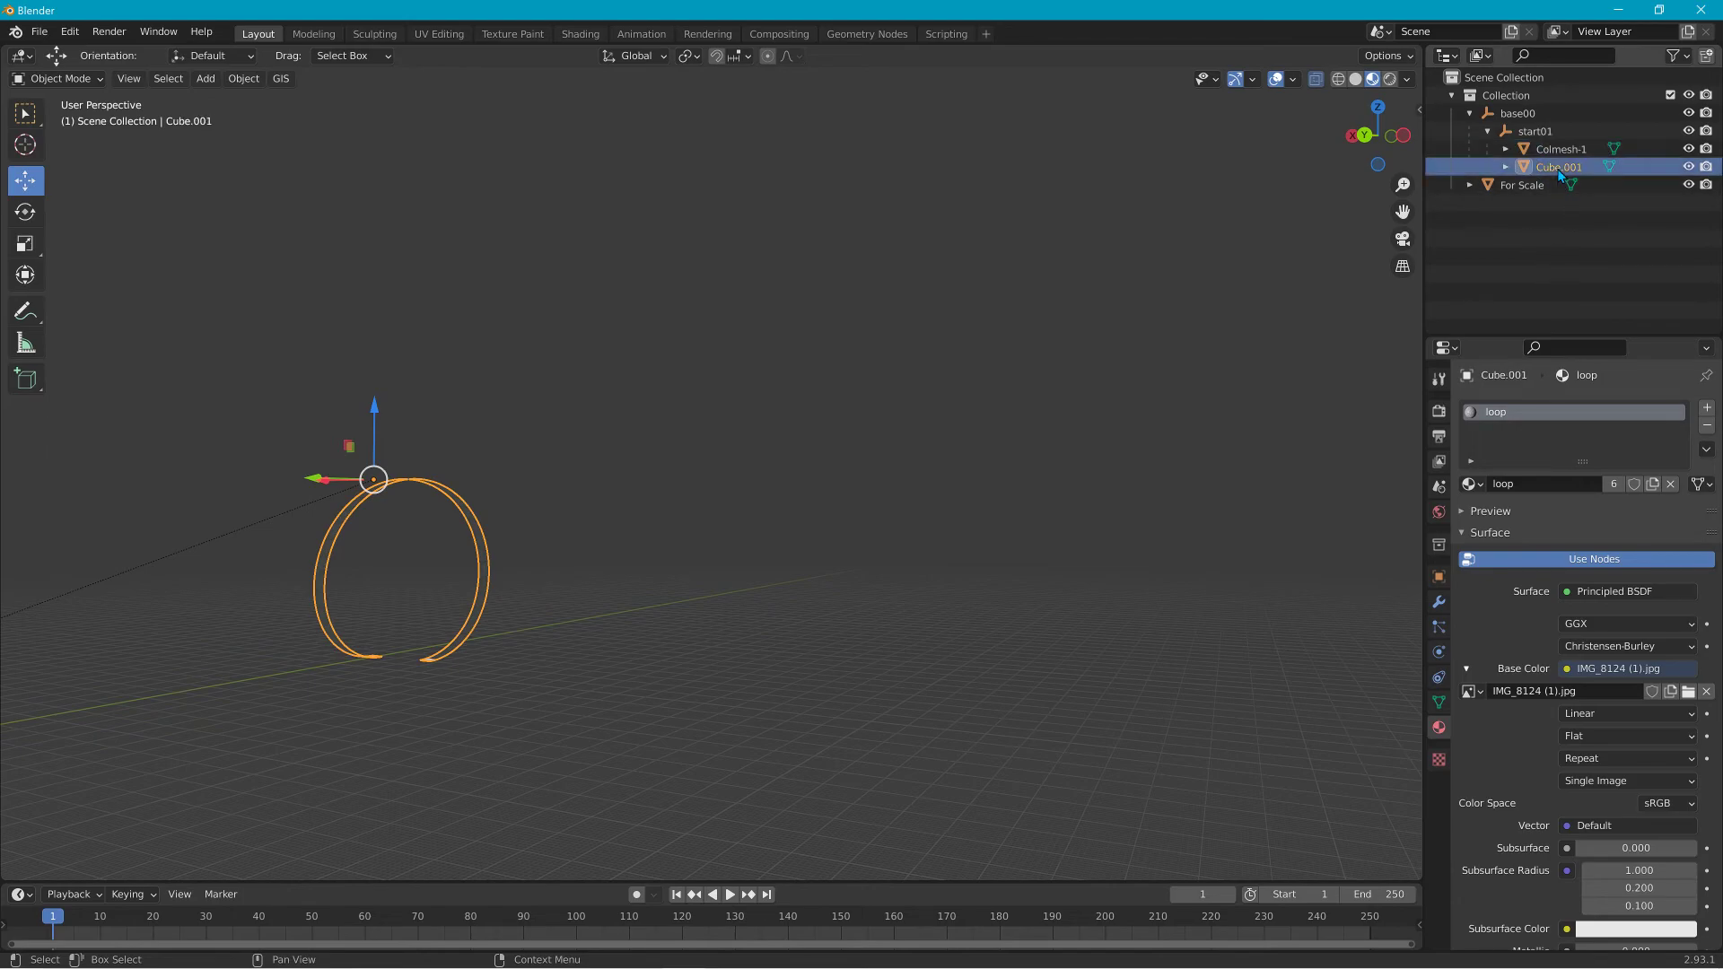
left_click(1555, 152, "ctrl")
left_click(1542, 132, "ctrl")
left_click(1532, 114, "ctrl")
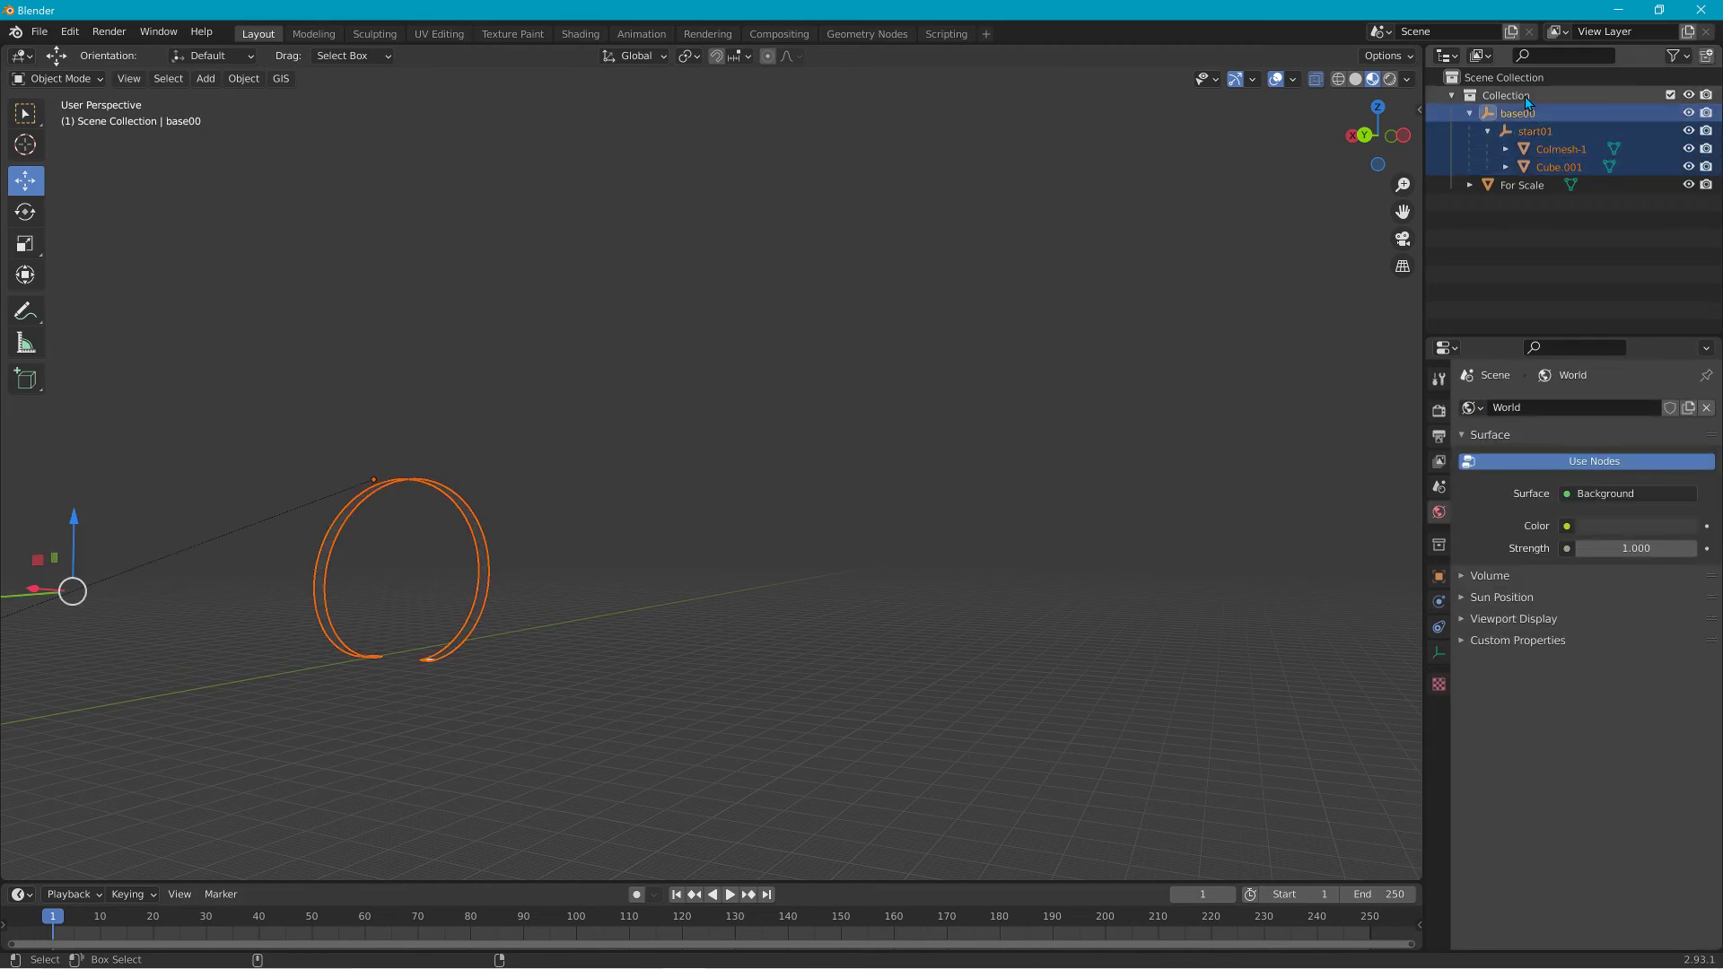
left_click(1531, 97, "ctrl")
left_click(1533, 79, "ctrl")
left_click(1560, 166, "ctrl")
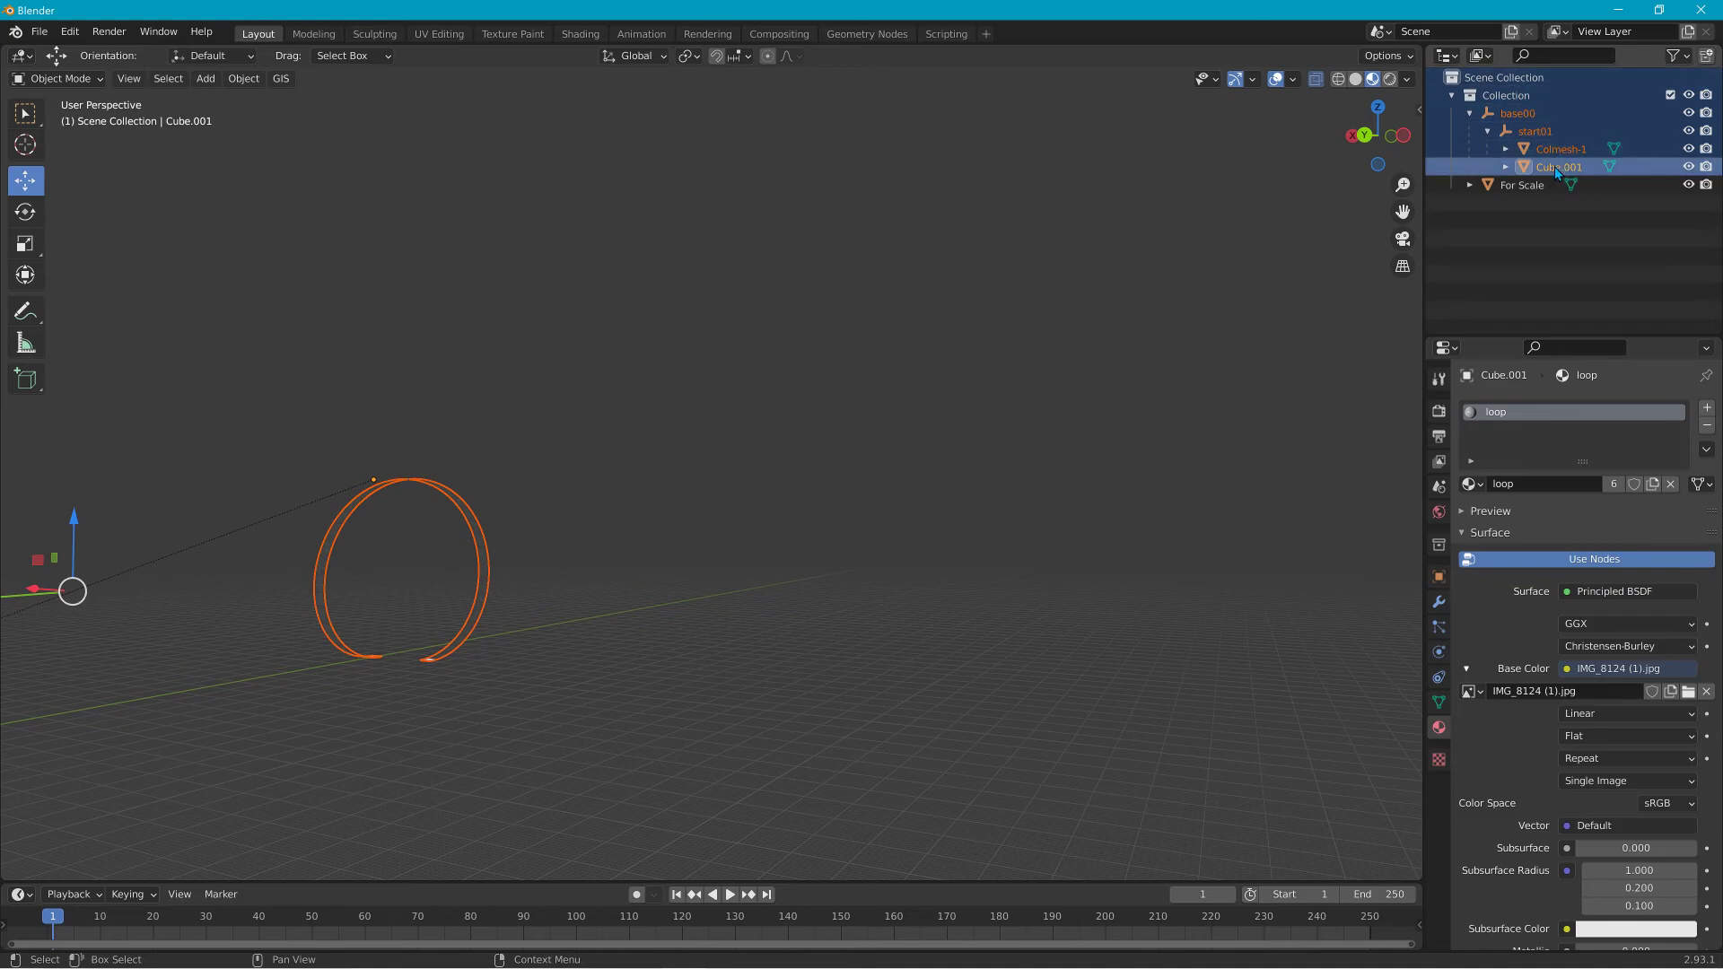
Export the selected loop hierarchy as a Collada (.dae) file named loop3.
left_click(40, 31)
mouse_move(89, 295)
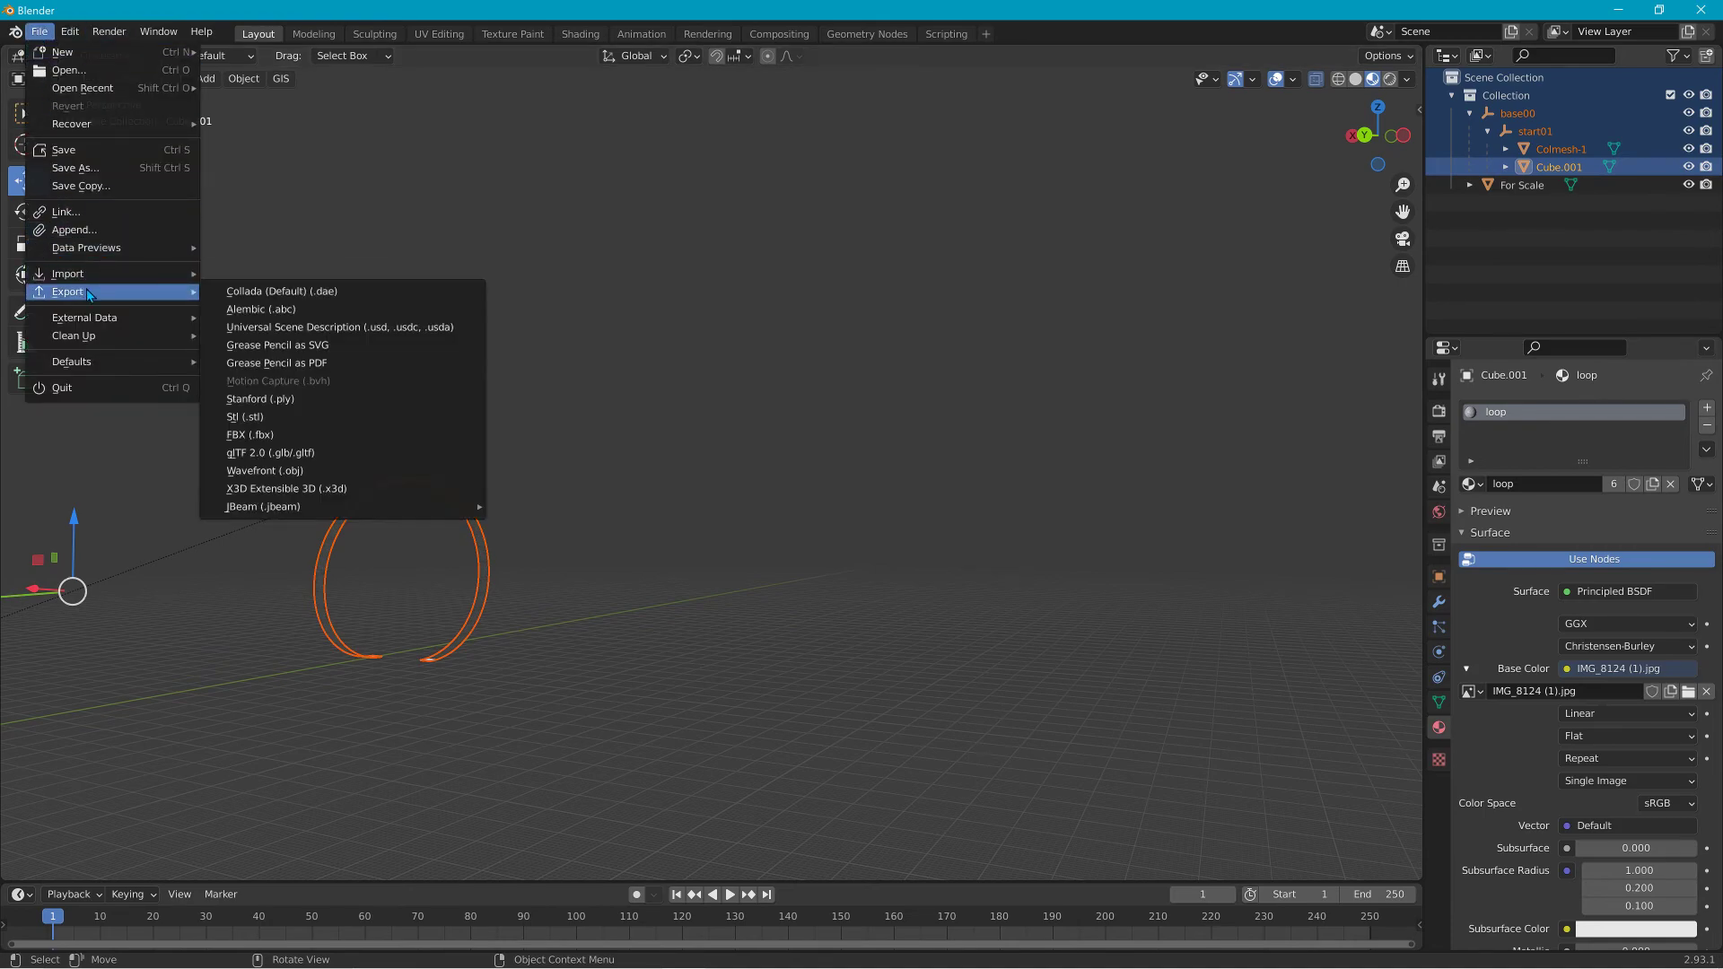
left_click(266, 296)
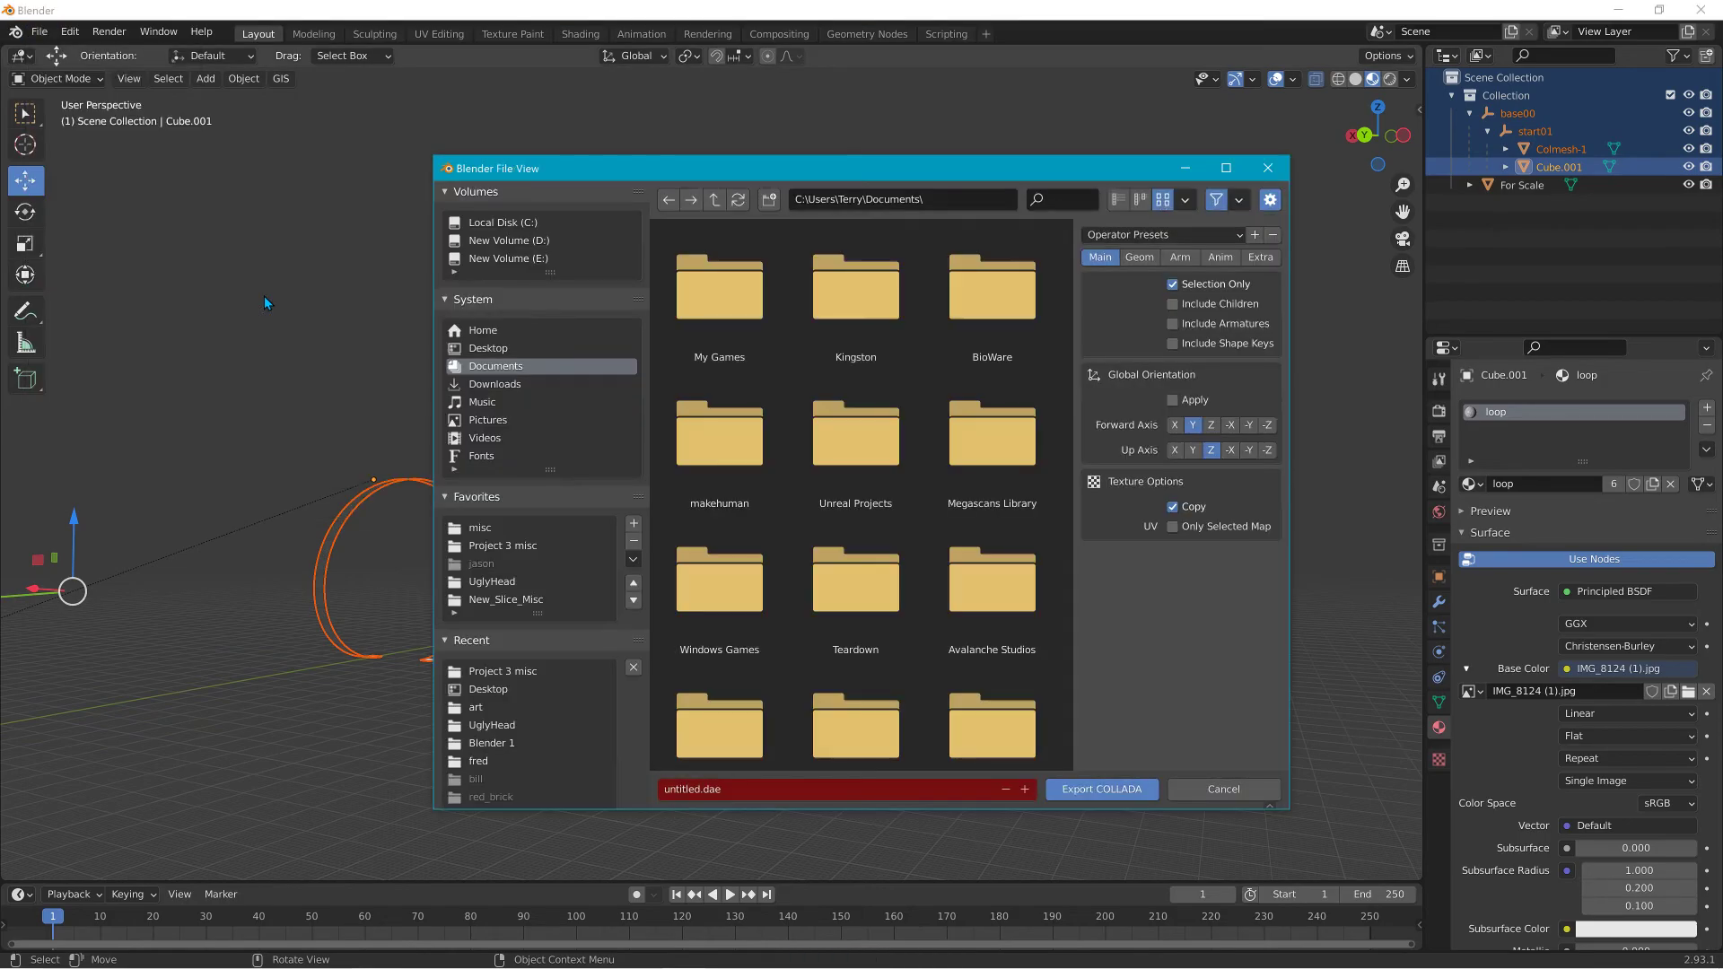
left_click(773, 795)
type("loop")
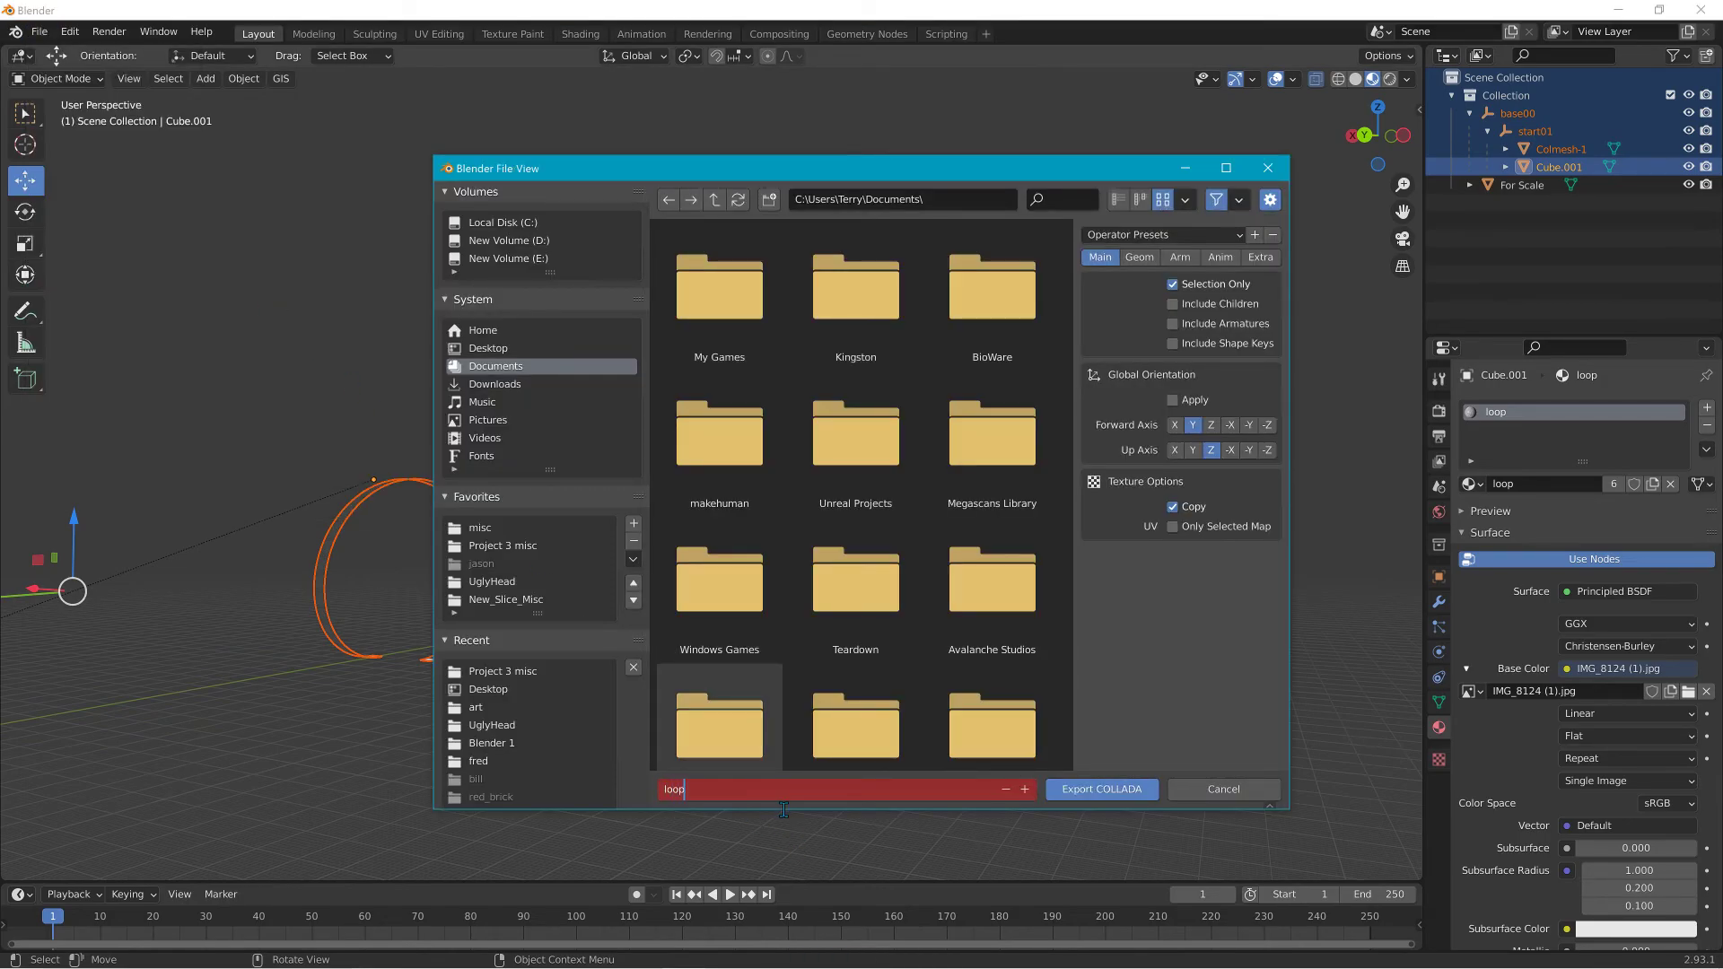
type("3")
left_click(1104, 795)
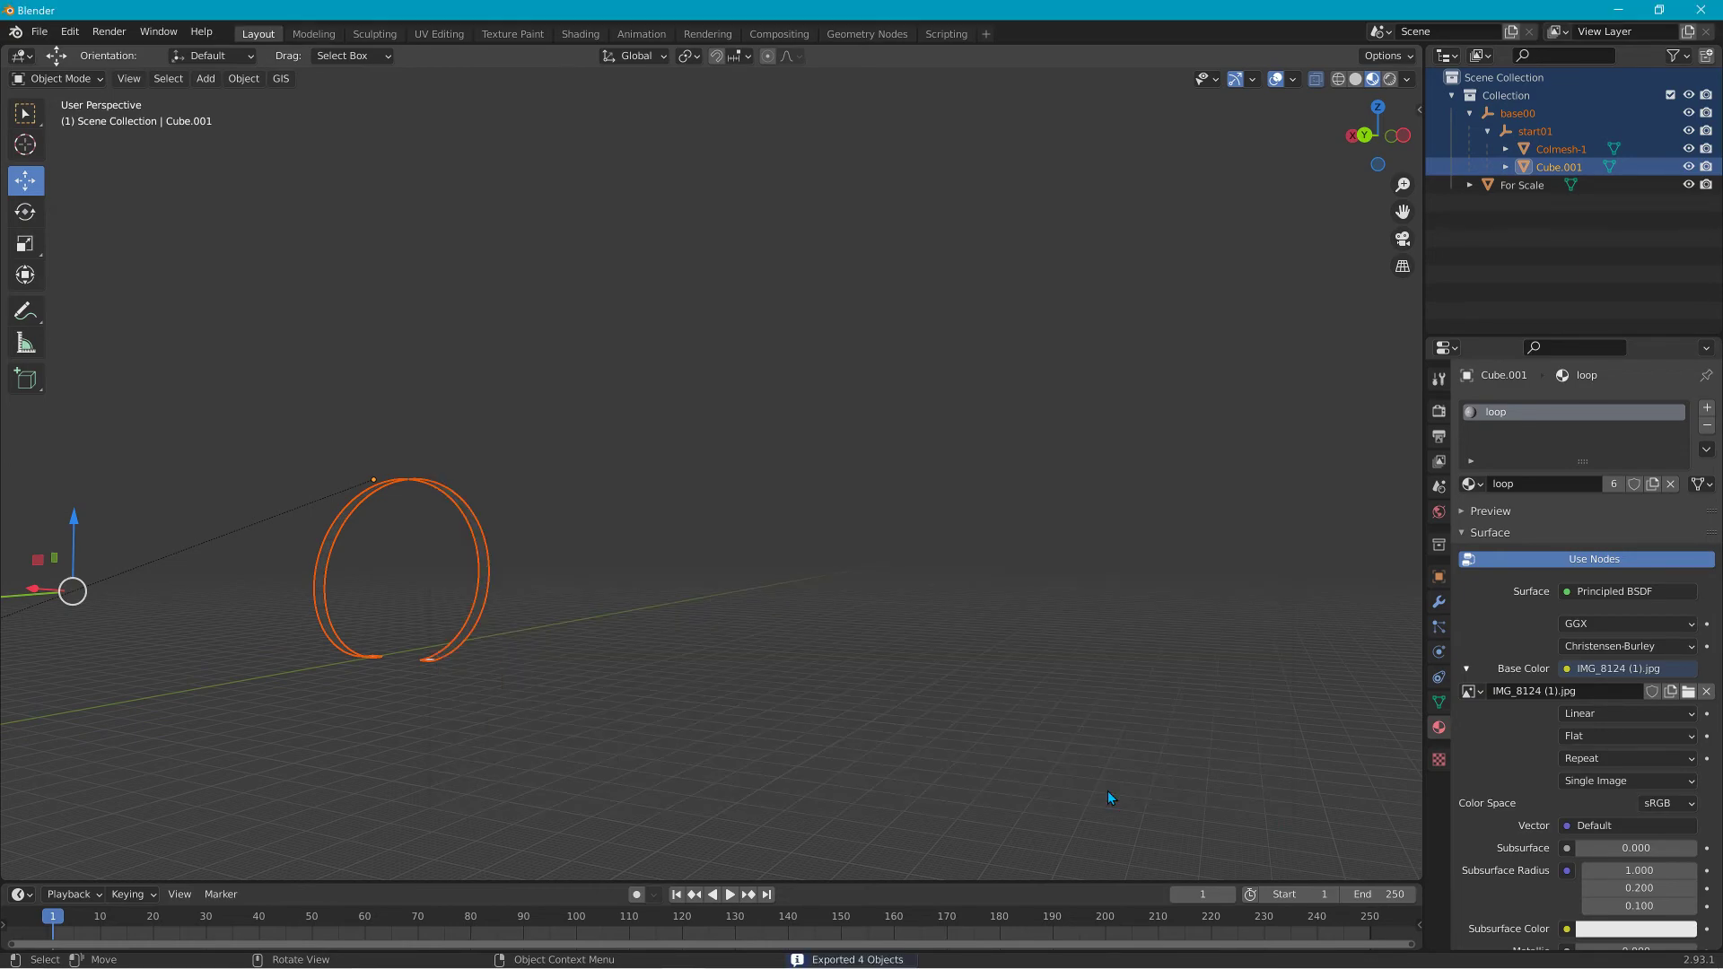
Minimize Blender and launch the BeamNG.drive game from the desktop.
left_click(1619, 10)
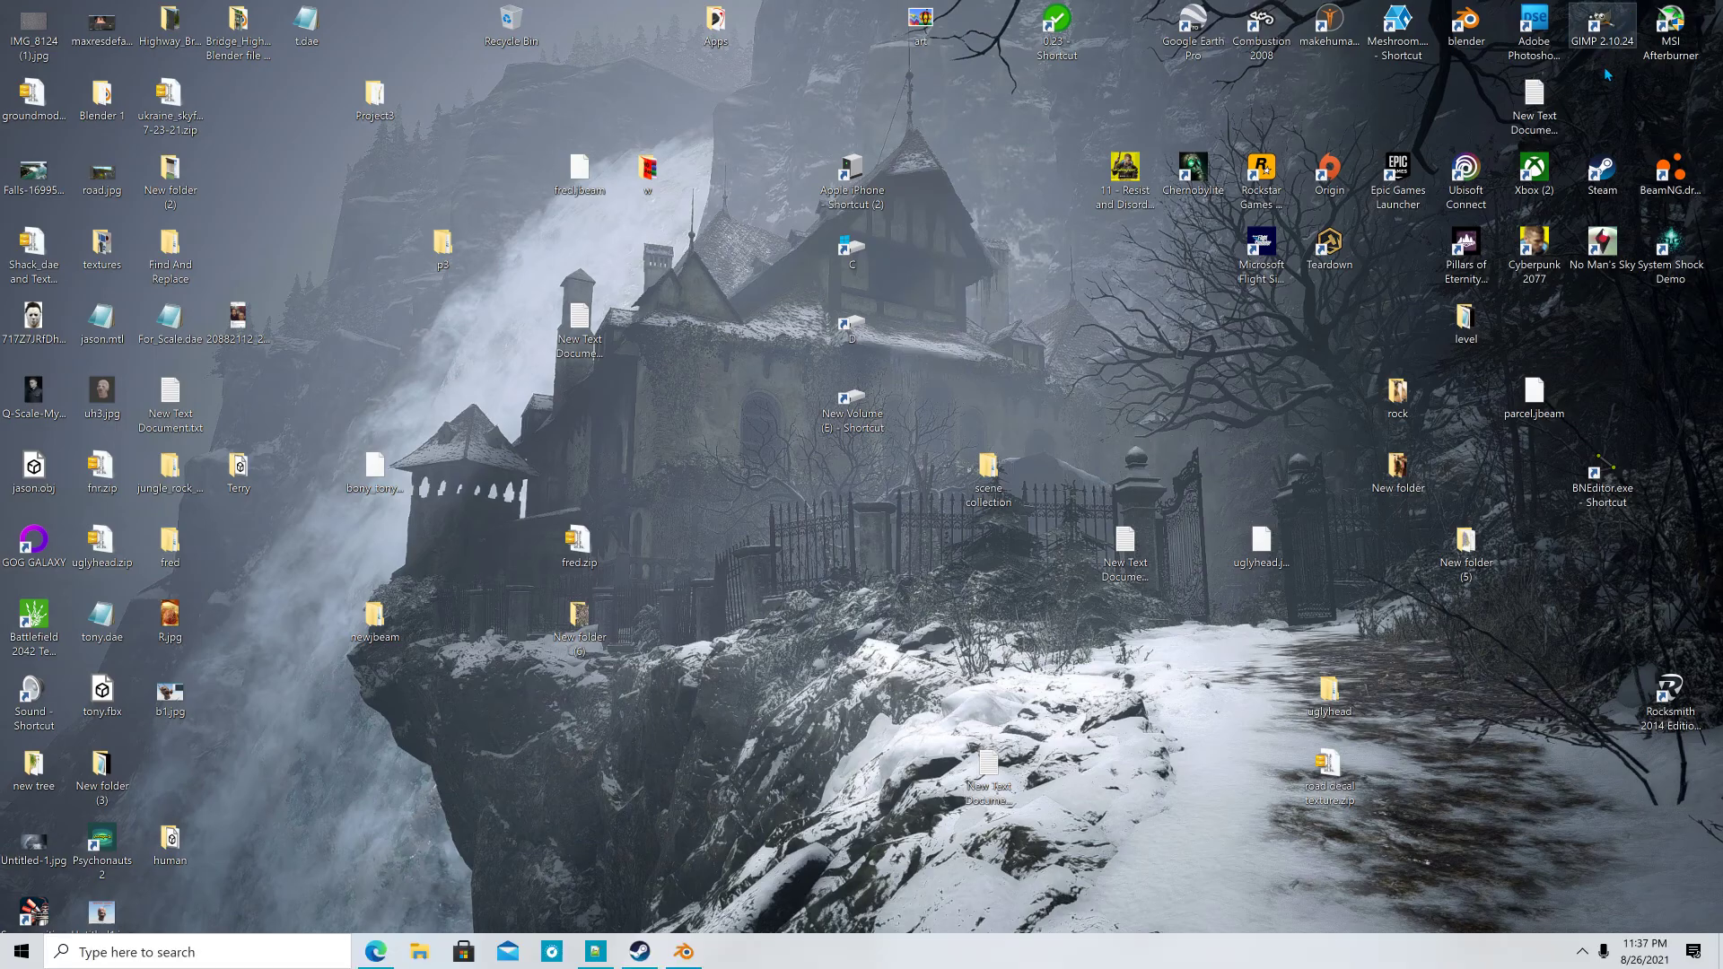
double_click(1671, 171)
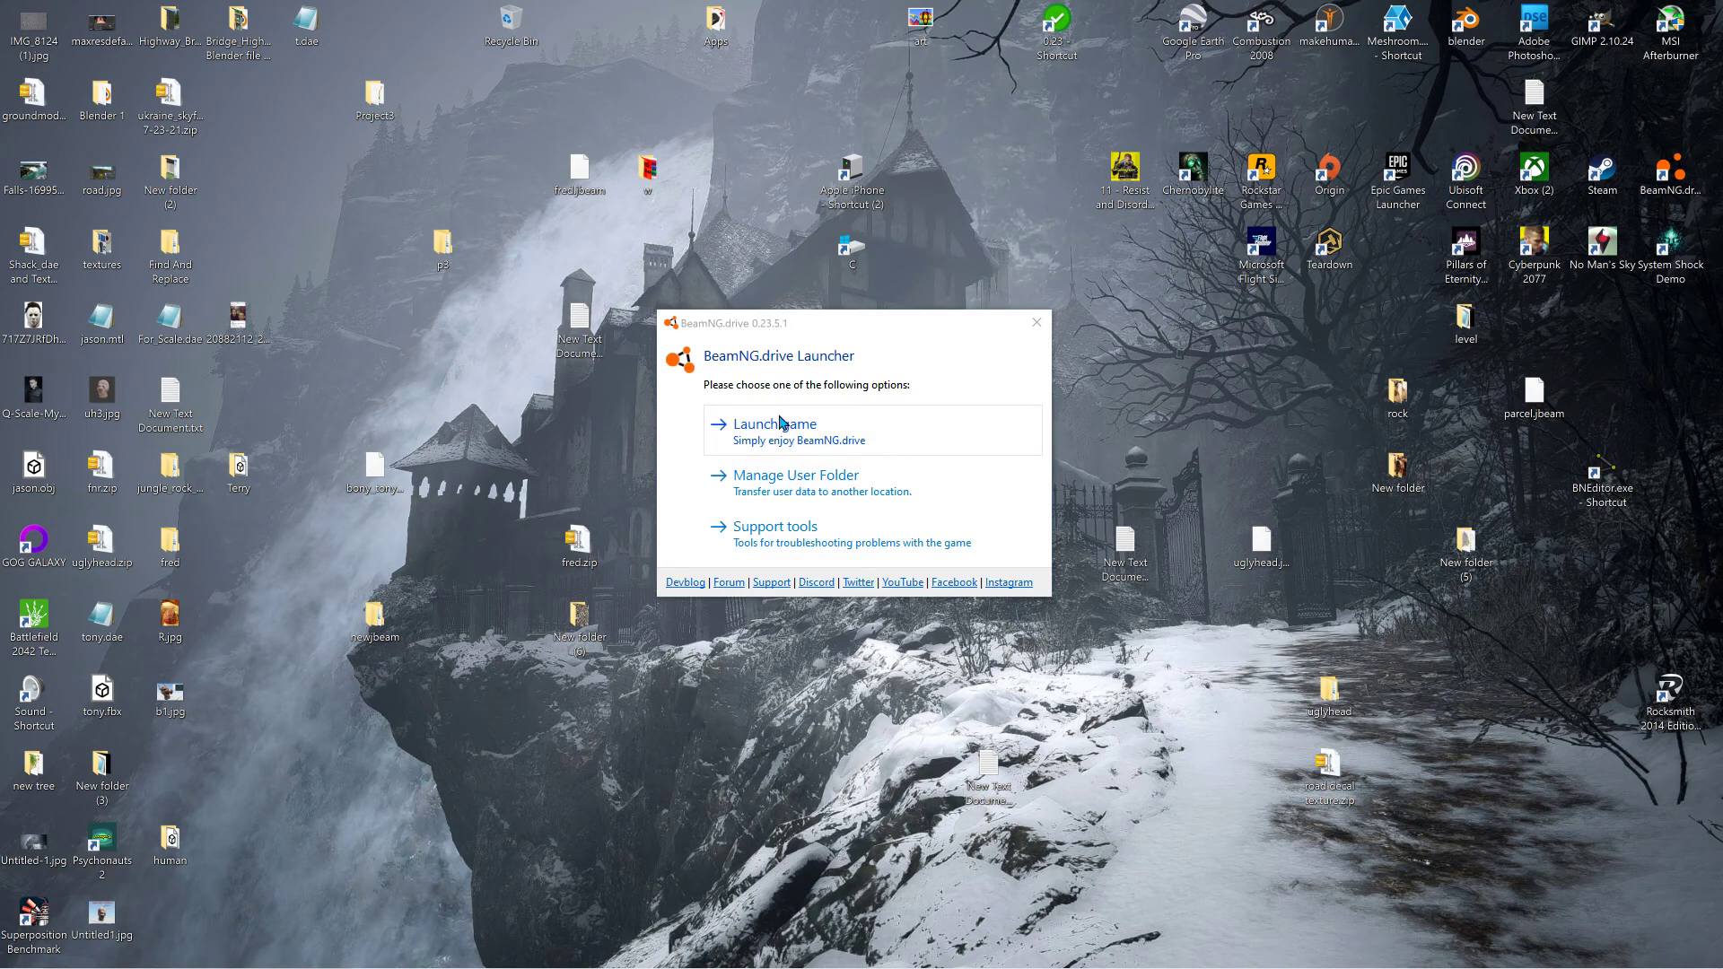
left_click(776, 424)
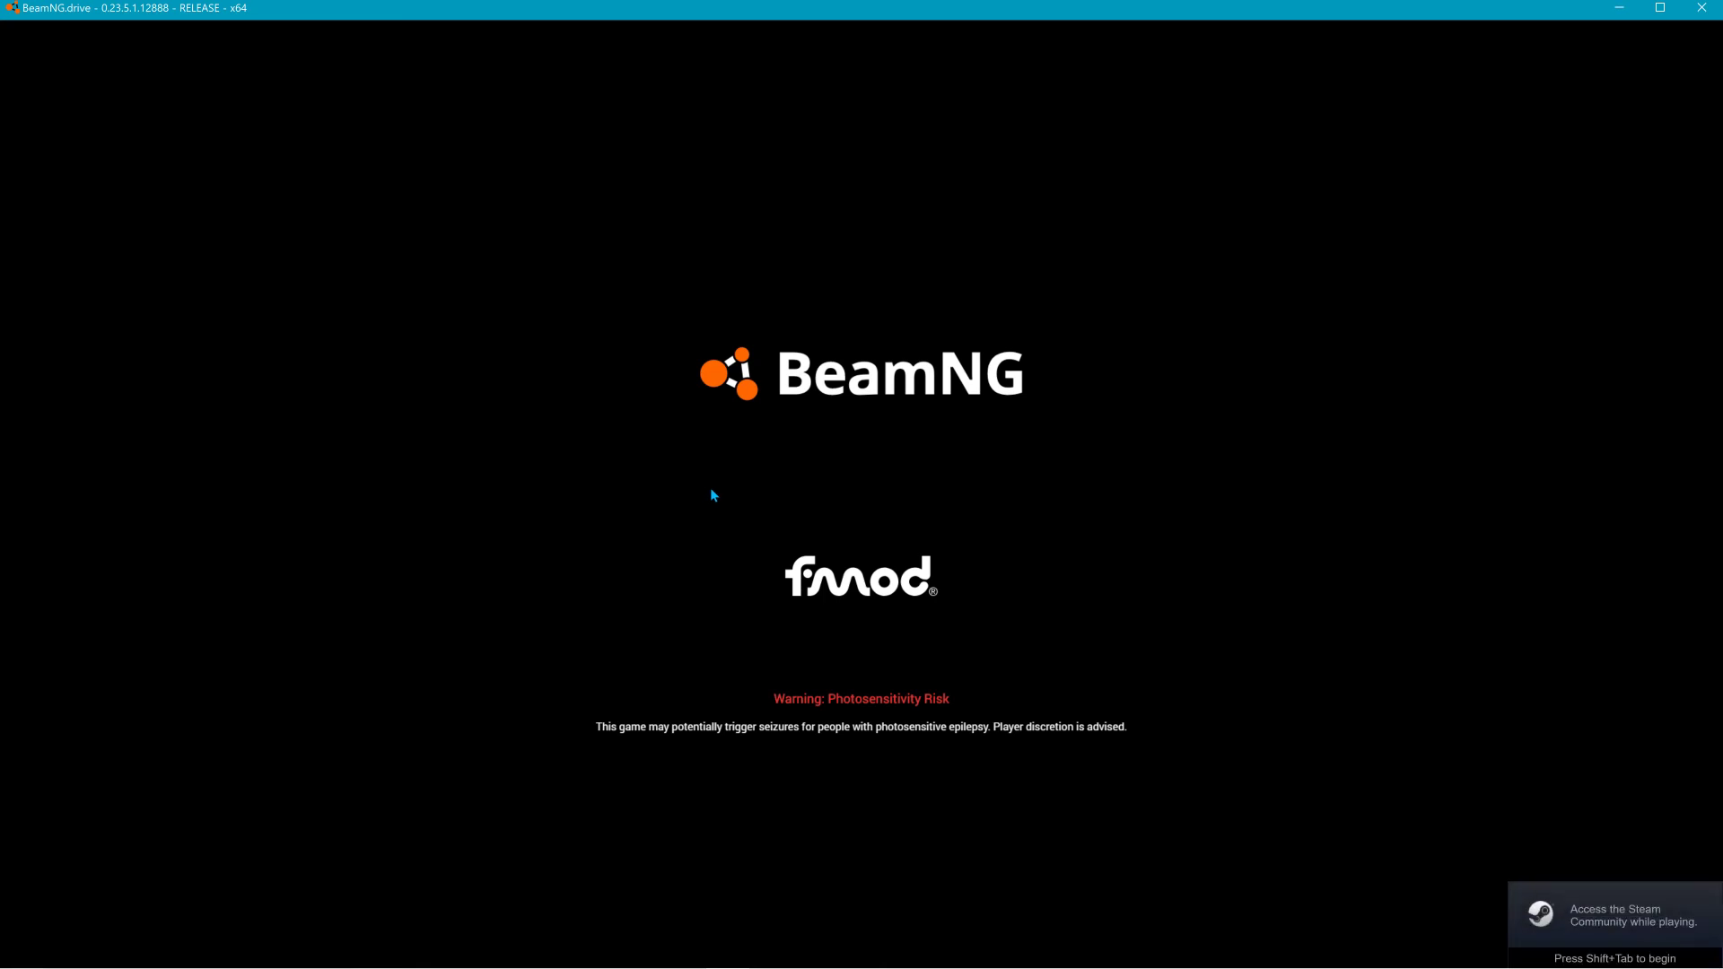
Load the Project3 level in Freeroam and spawn at SpawnSphere_1.
left_click(880, 412)
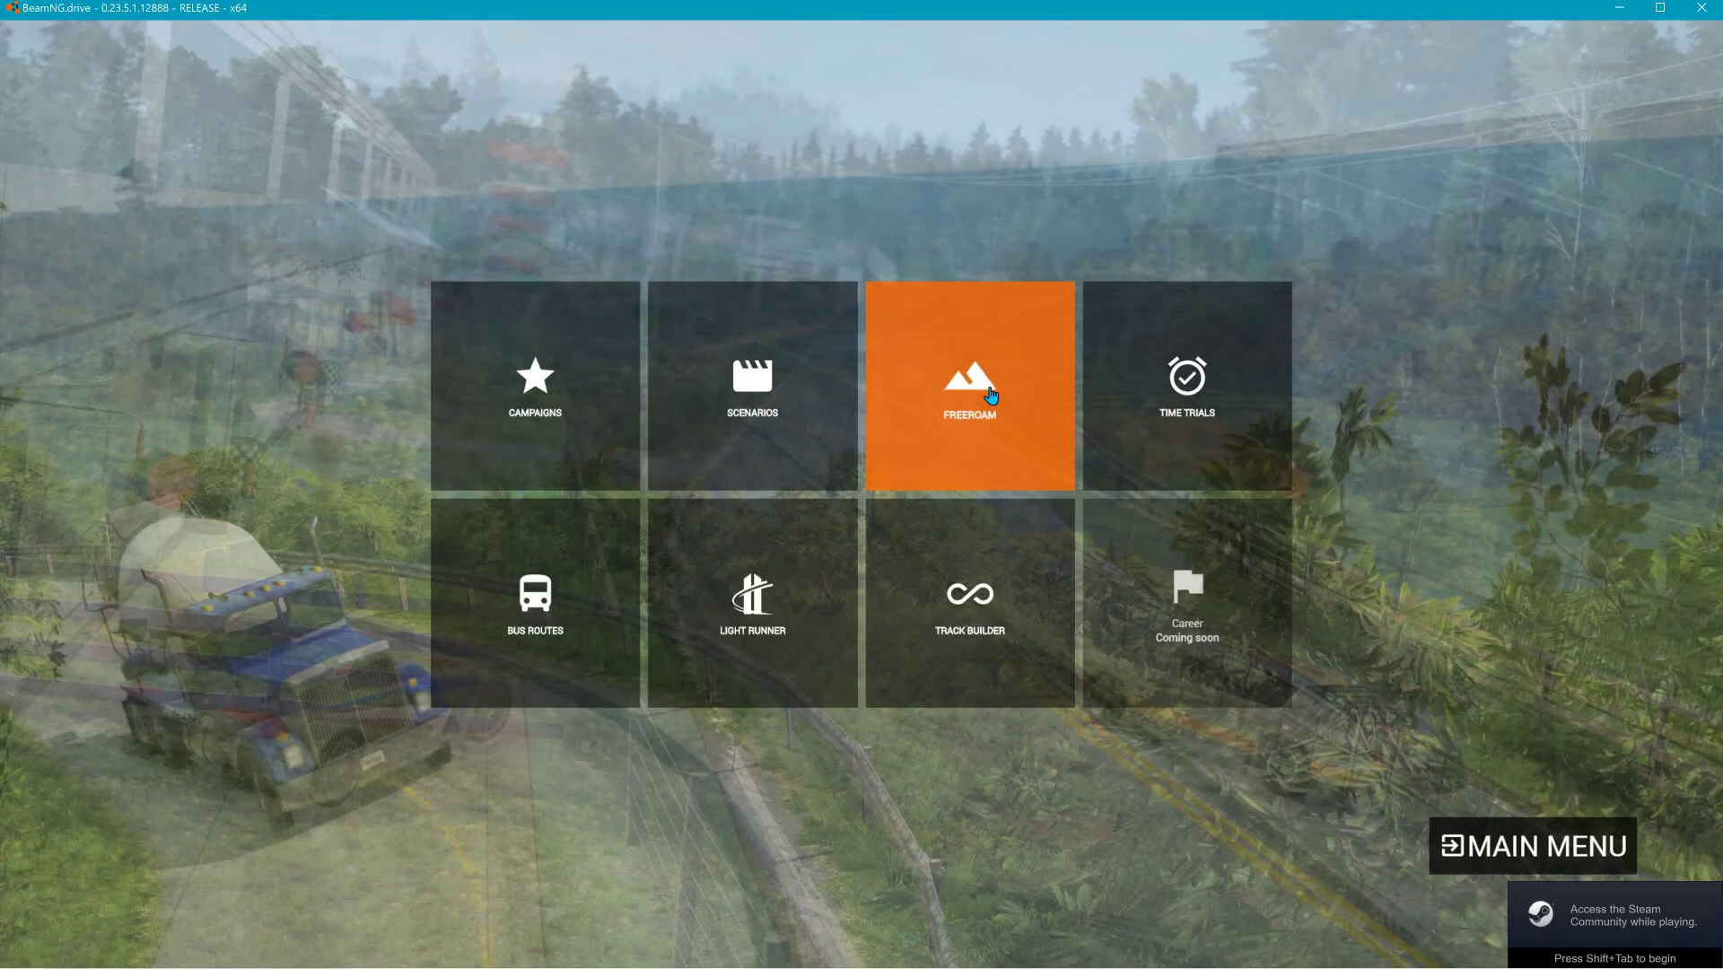
left_click(991, 396)
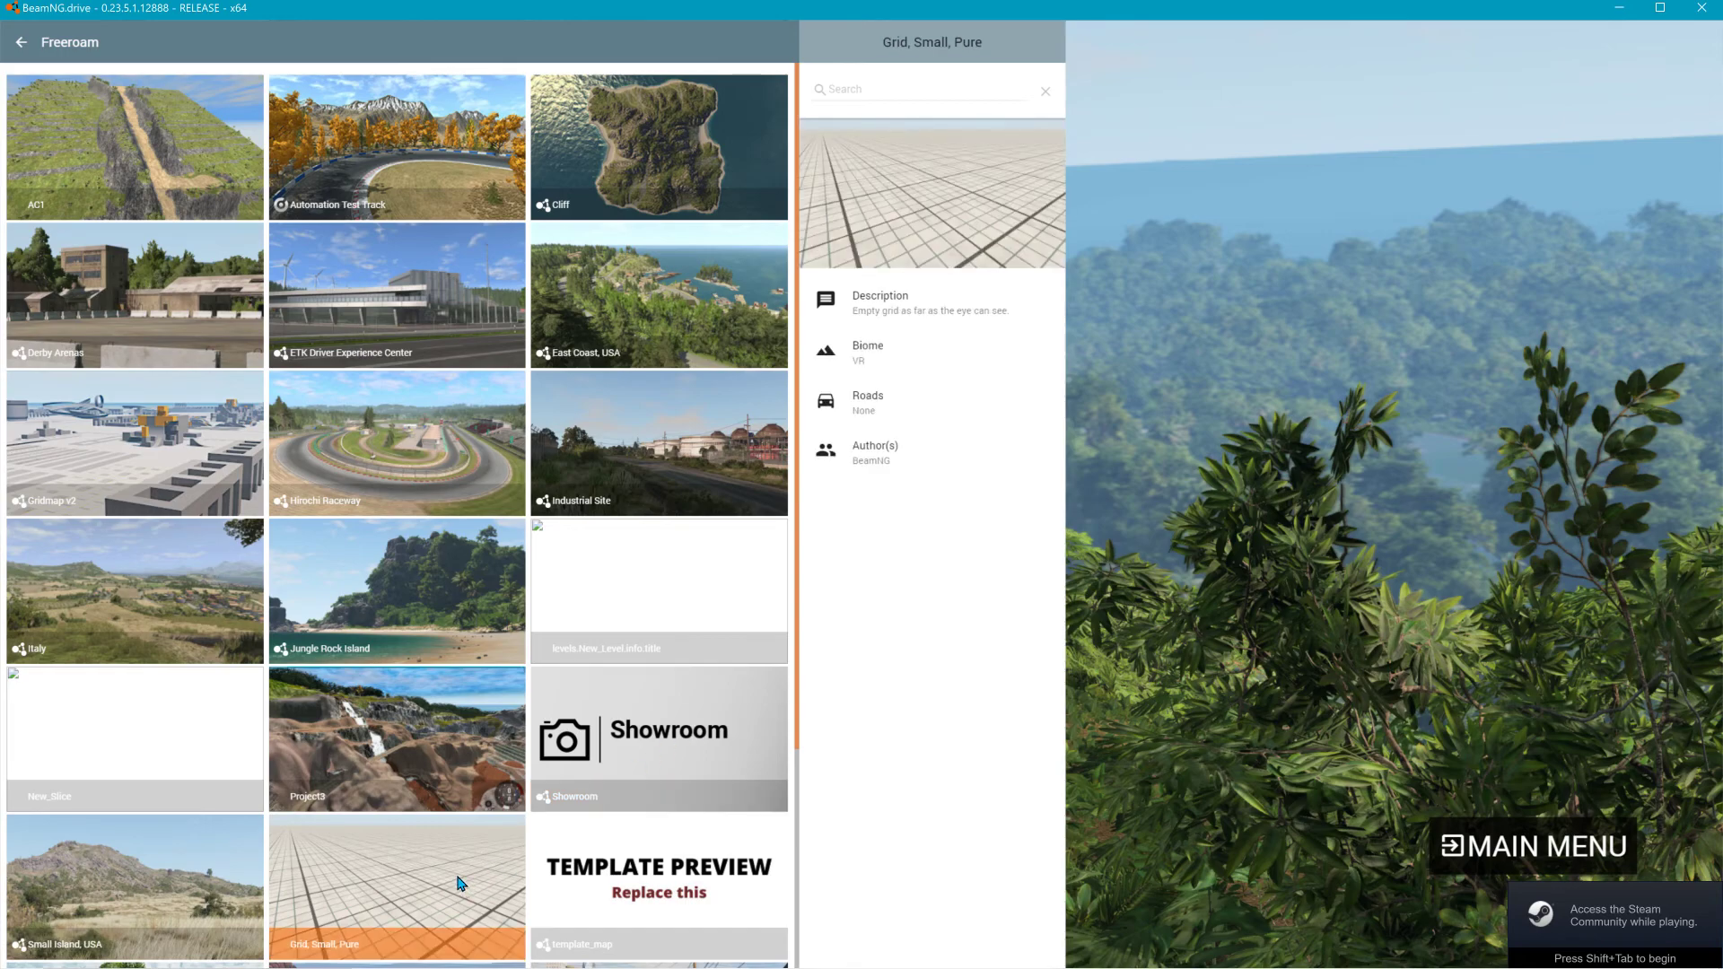
left_click(400, 715)
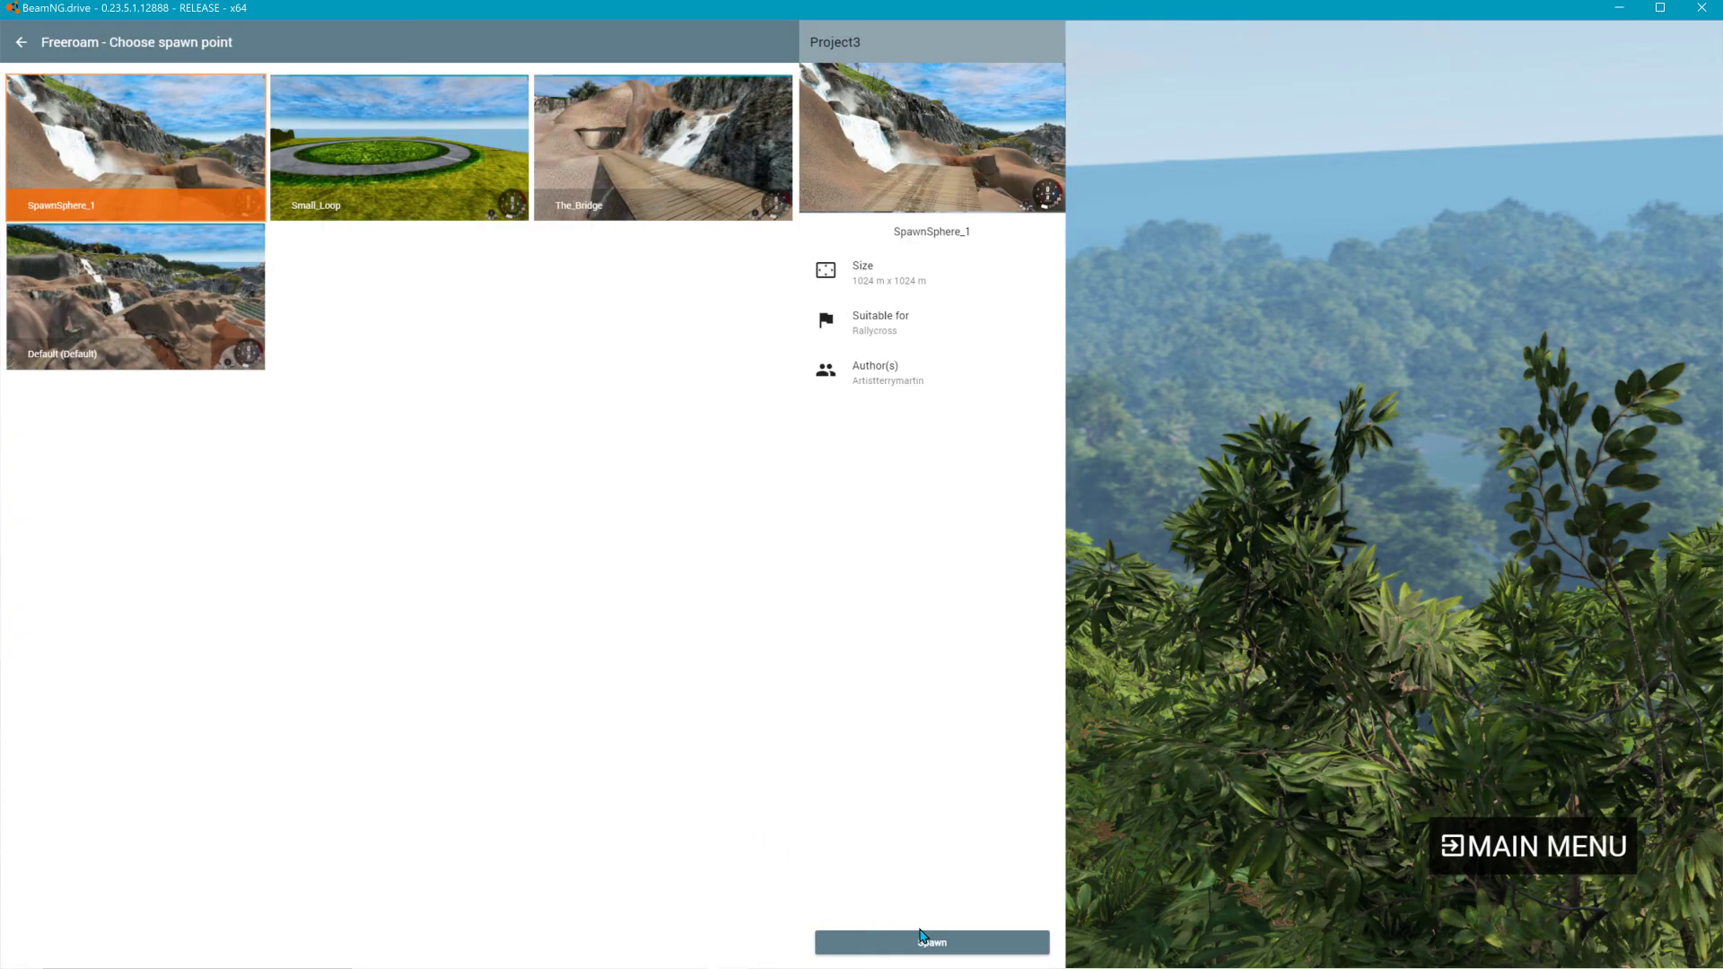
left_click(934, 942)
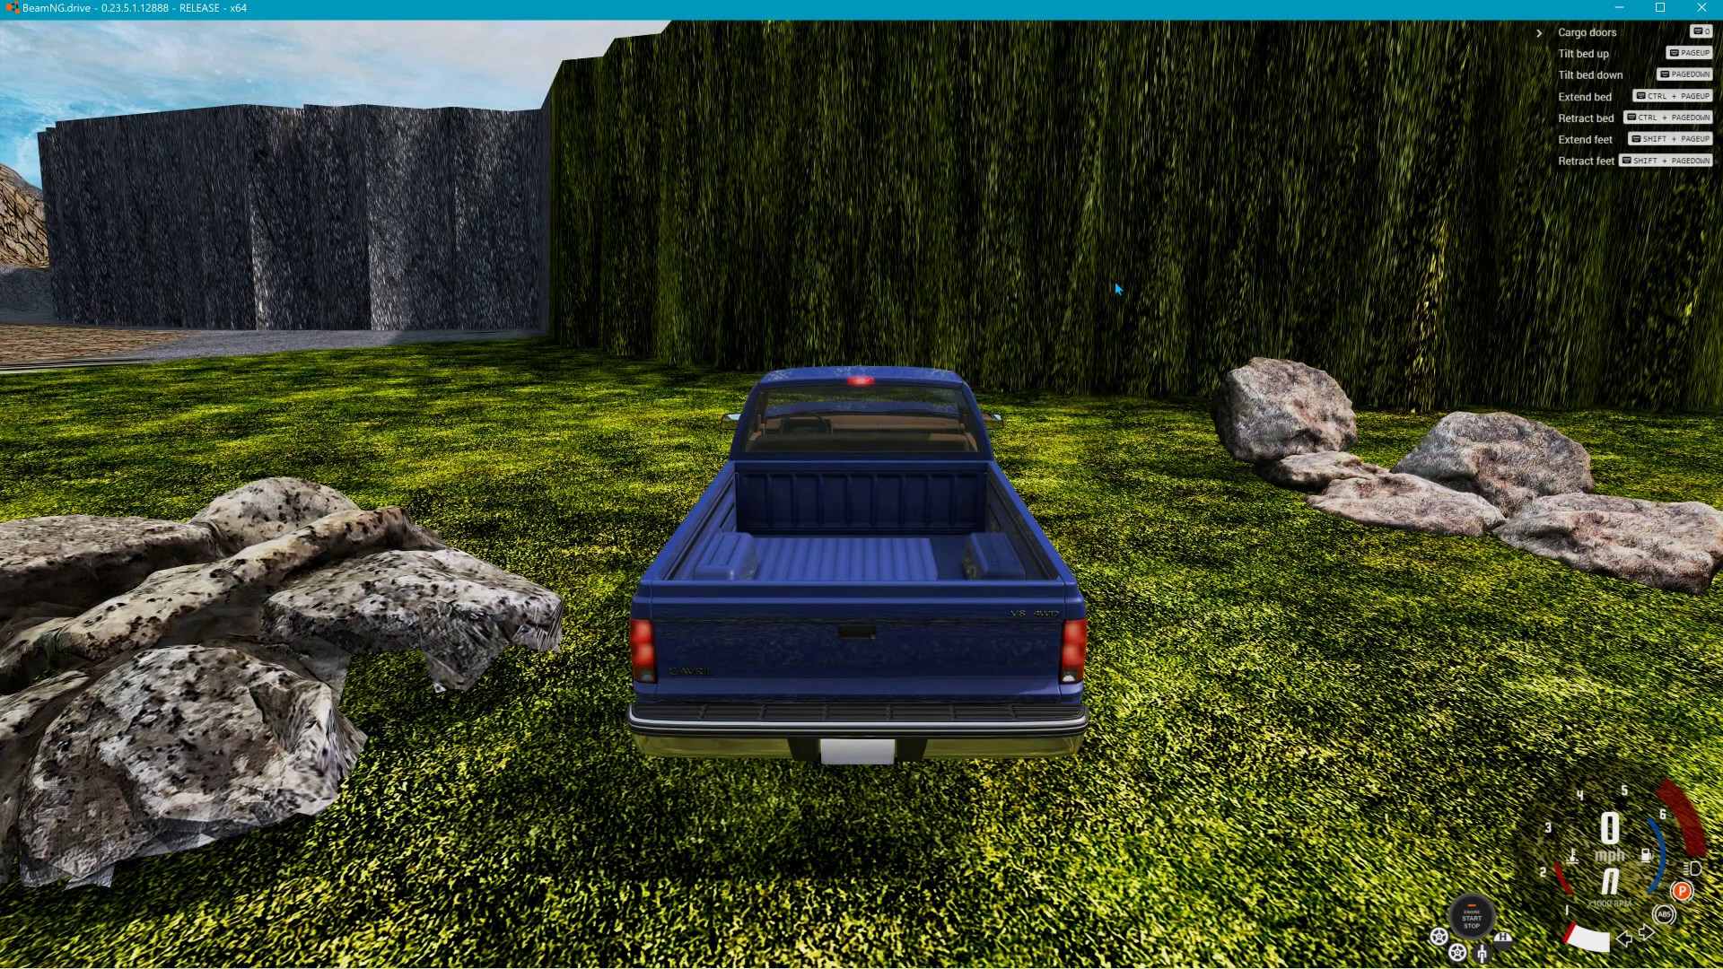
Open the world editor and create a new material named loop in /levels/project3/art/main.materials.json.
key("F11")
left_click(1364, 115)
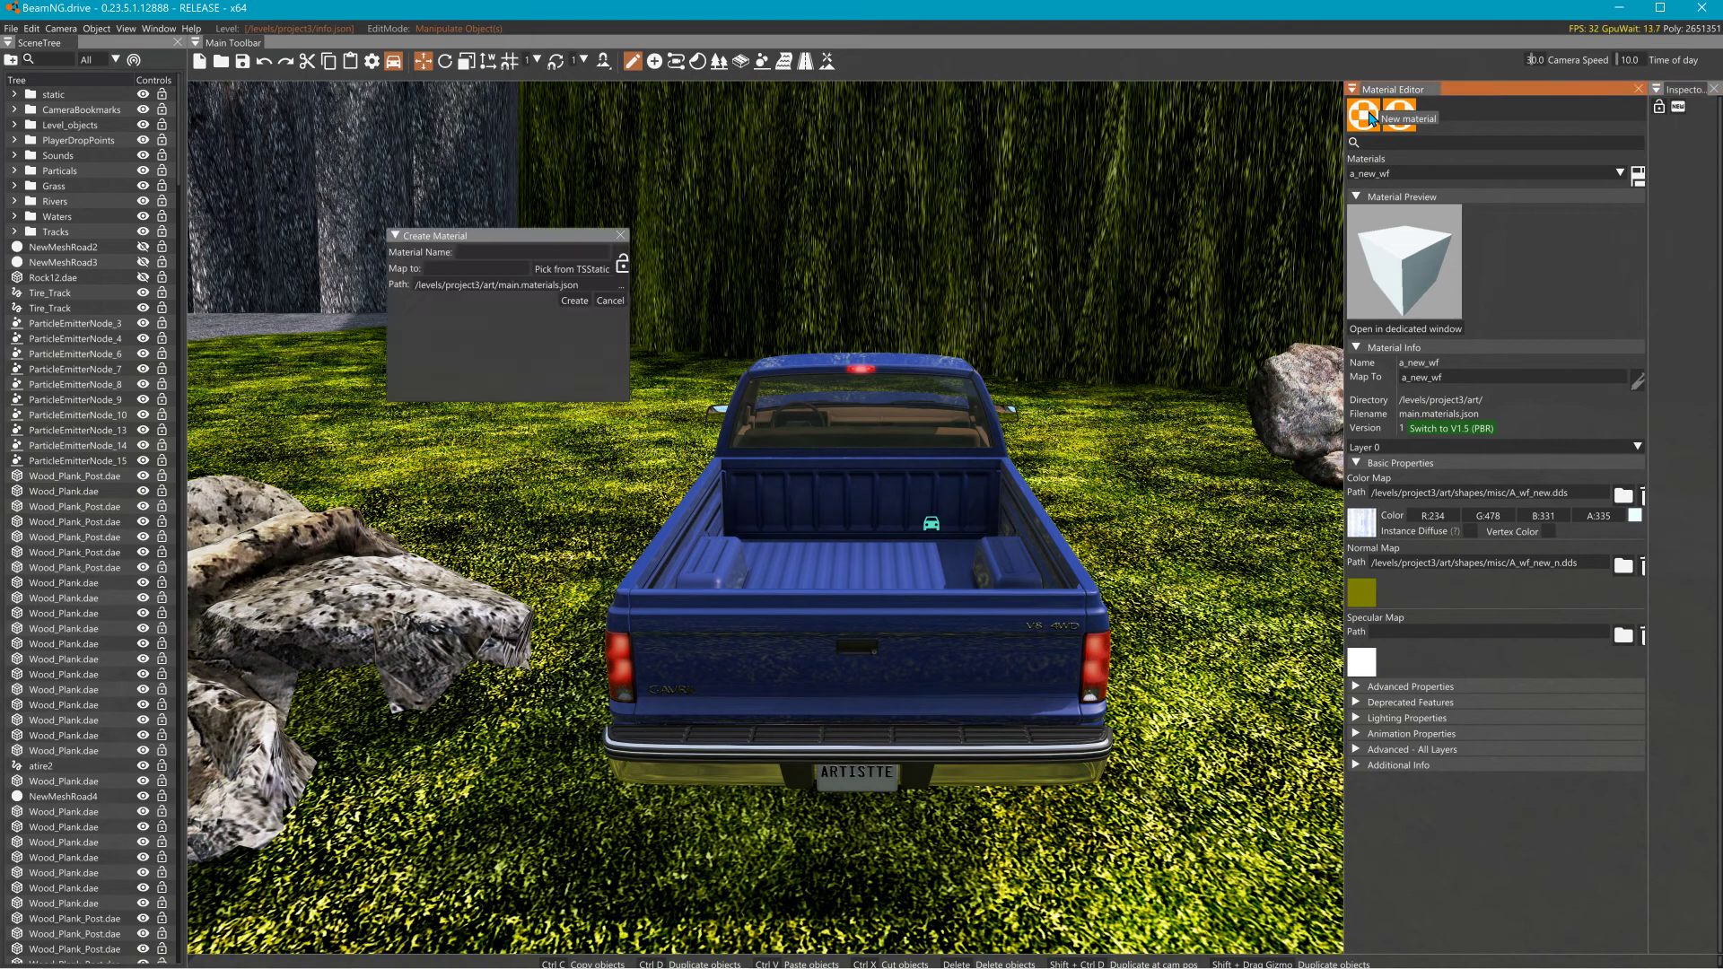
left_click(491, 255)
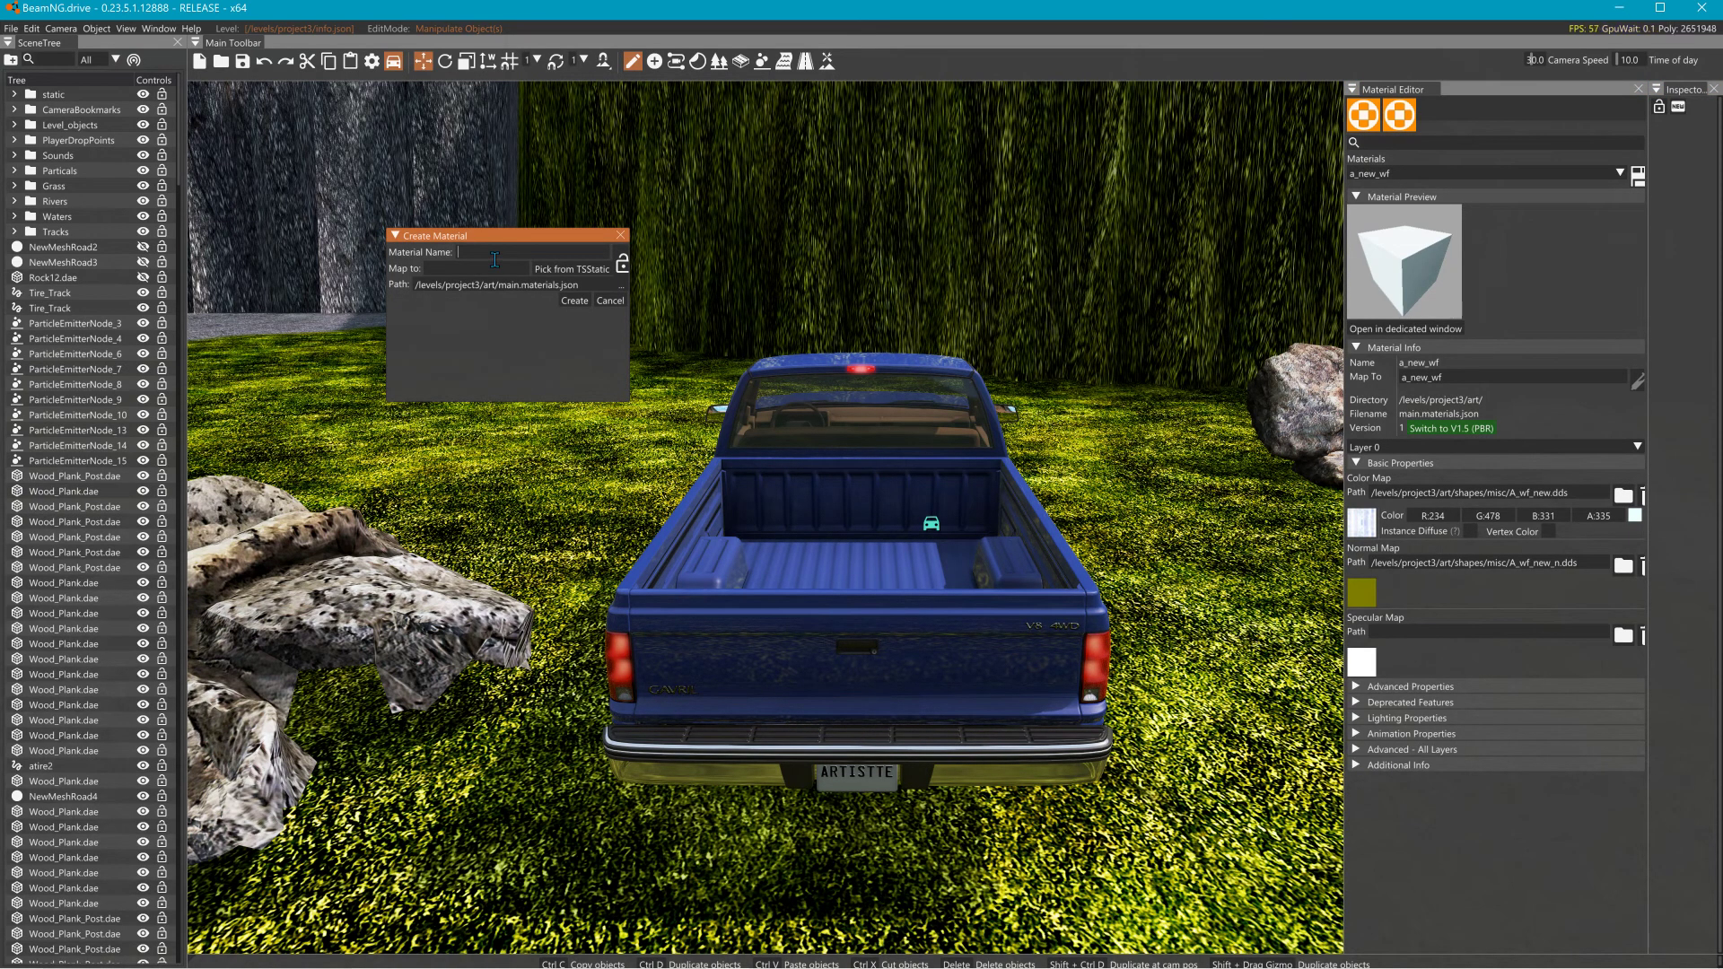
left_click(575, 302)
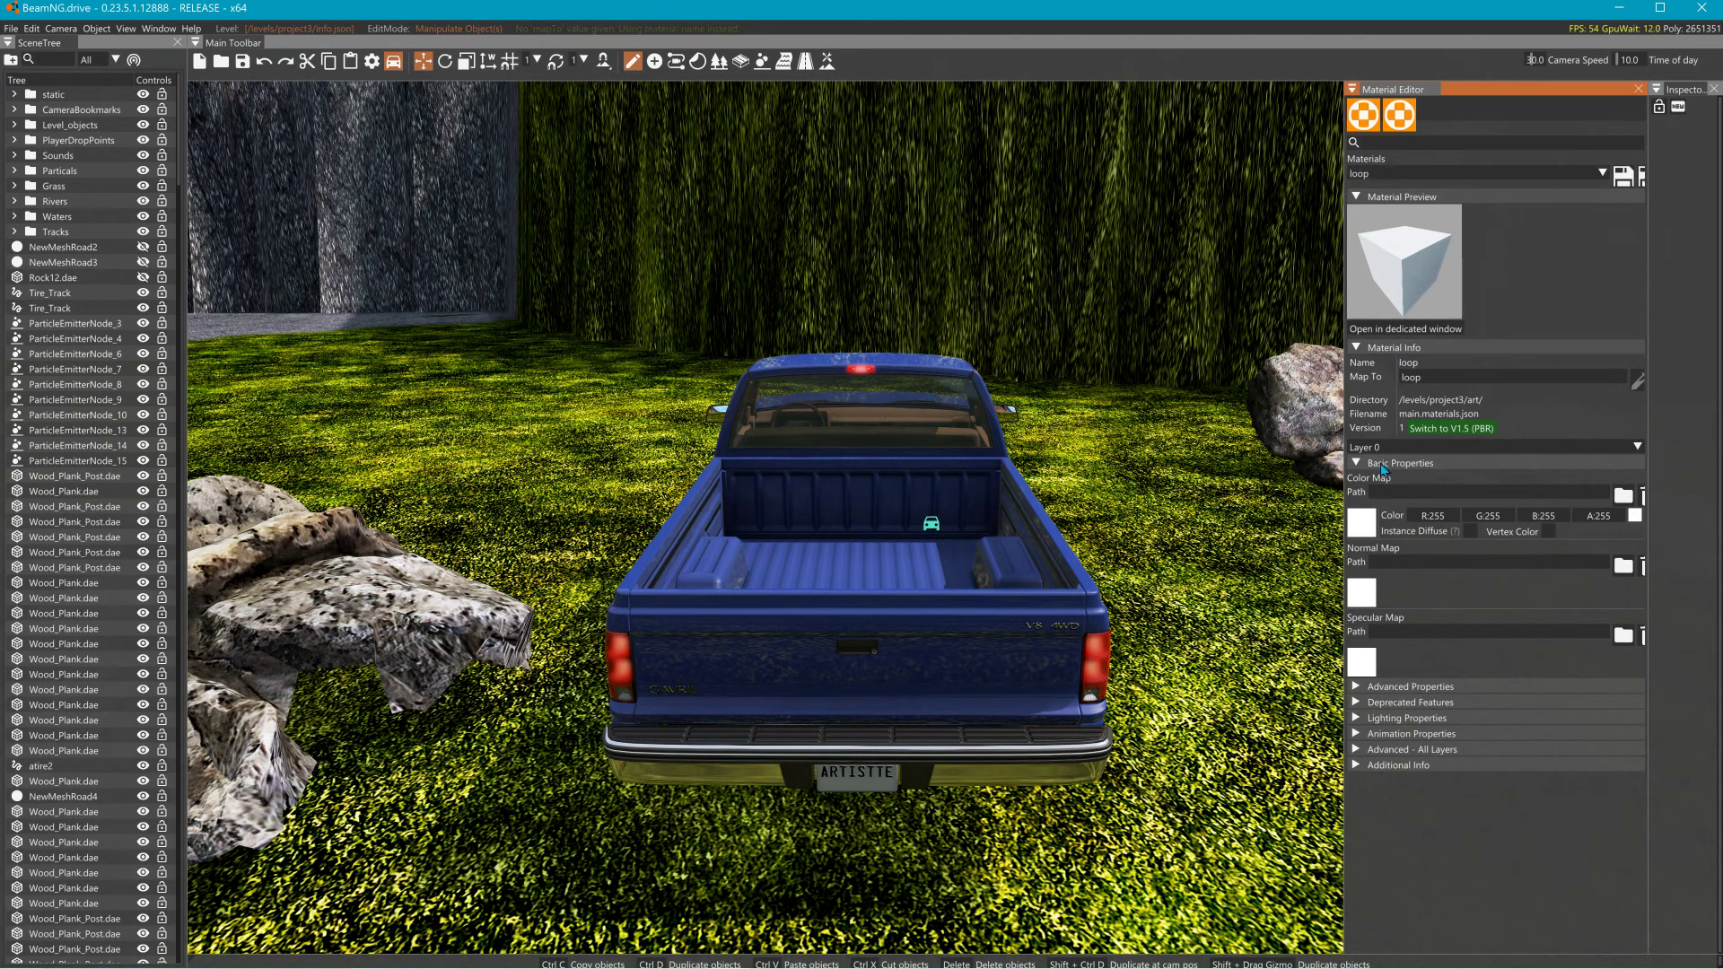
Check the texture name in Blender and assign IMG_8124 (1).jpg from /levels/project3/art/shapes/misc/ as the loop material's color map.
left_click(1365, 529)
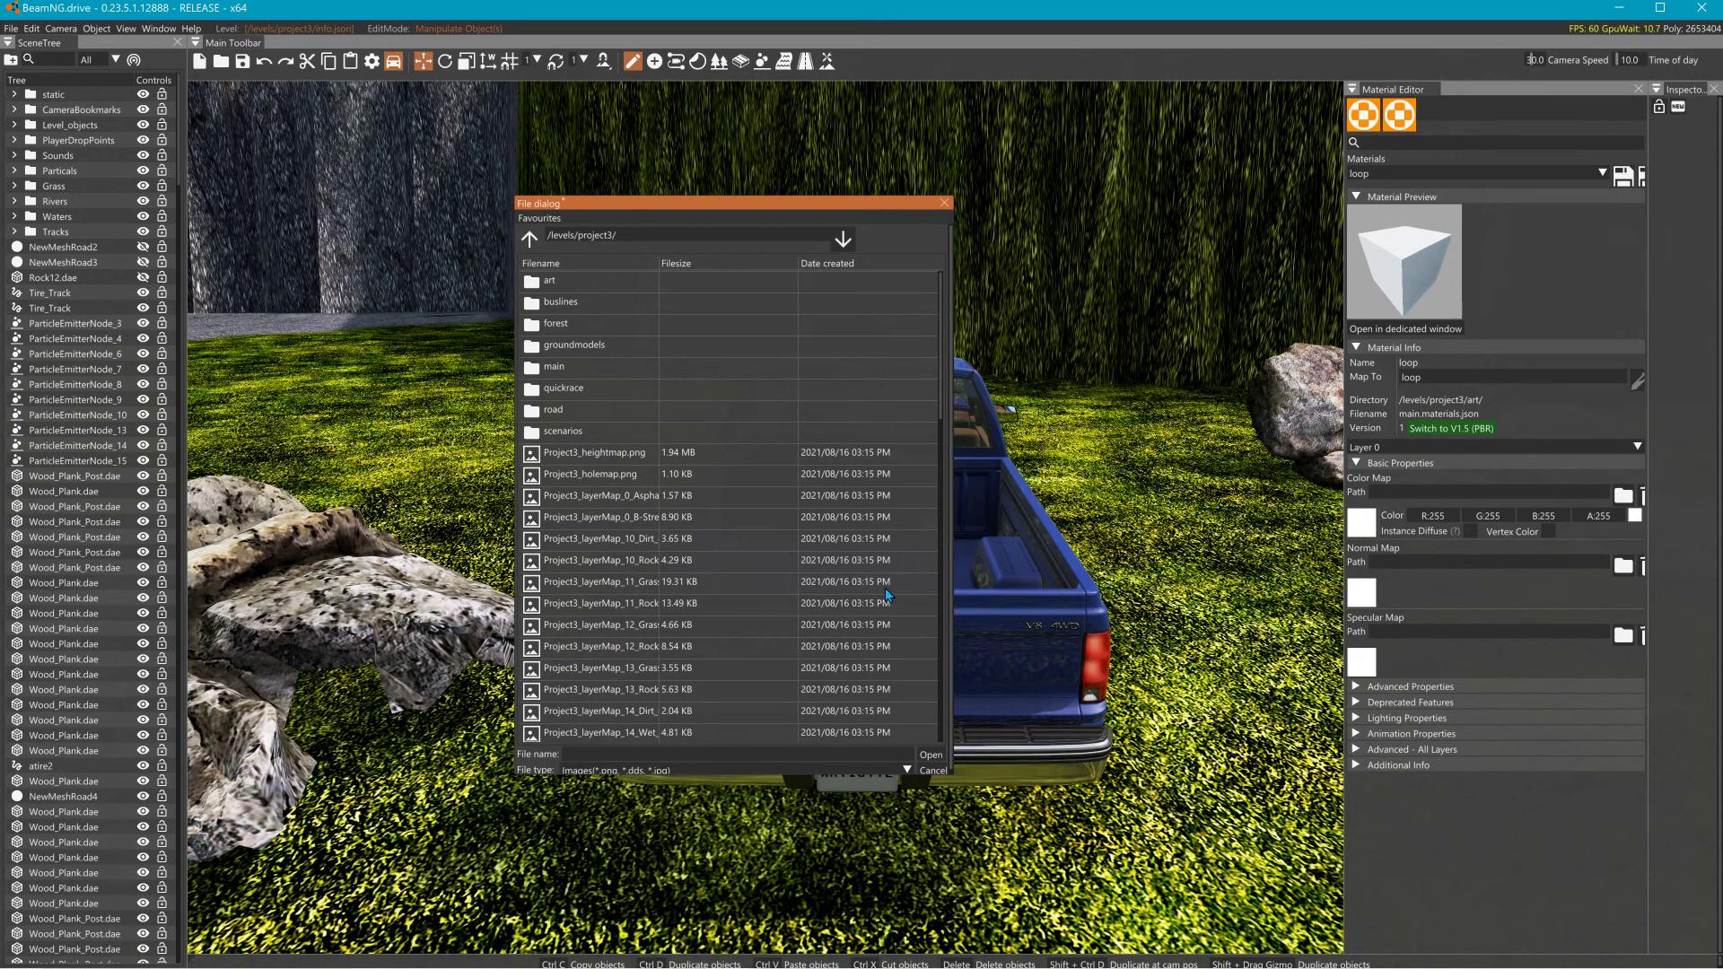
key("alt+Tab")
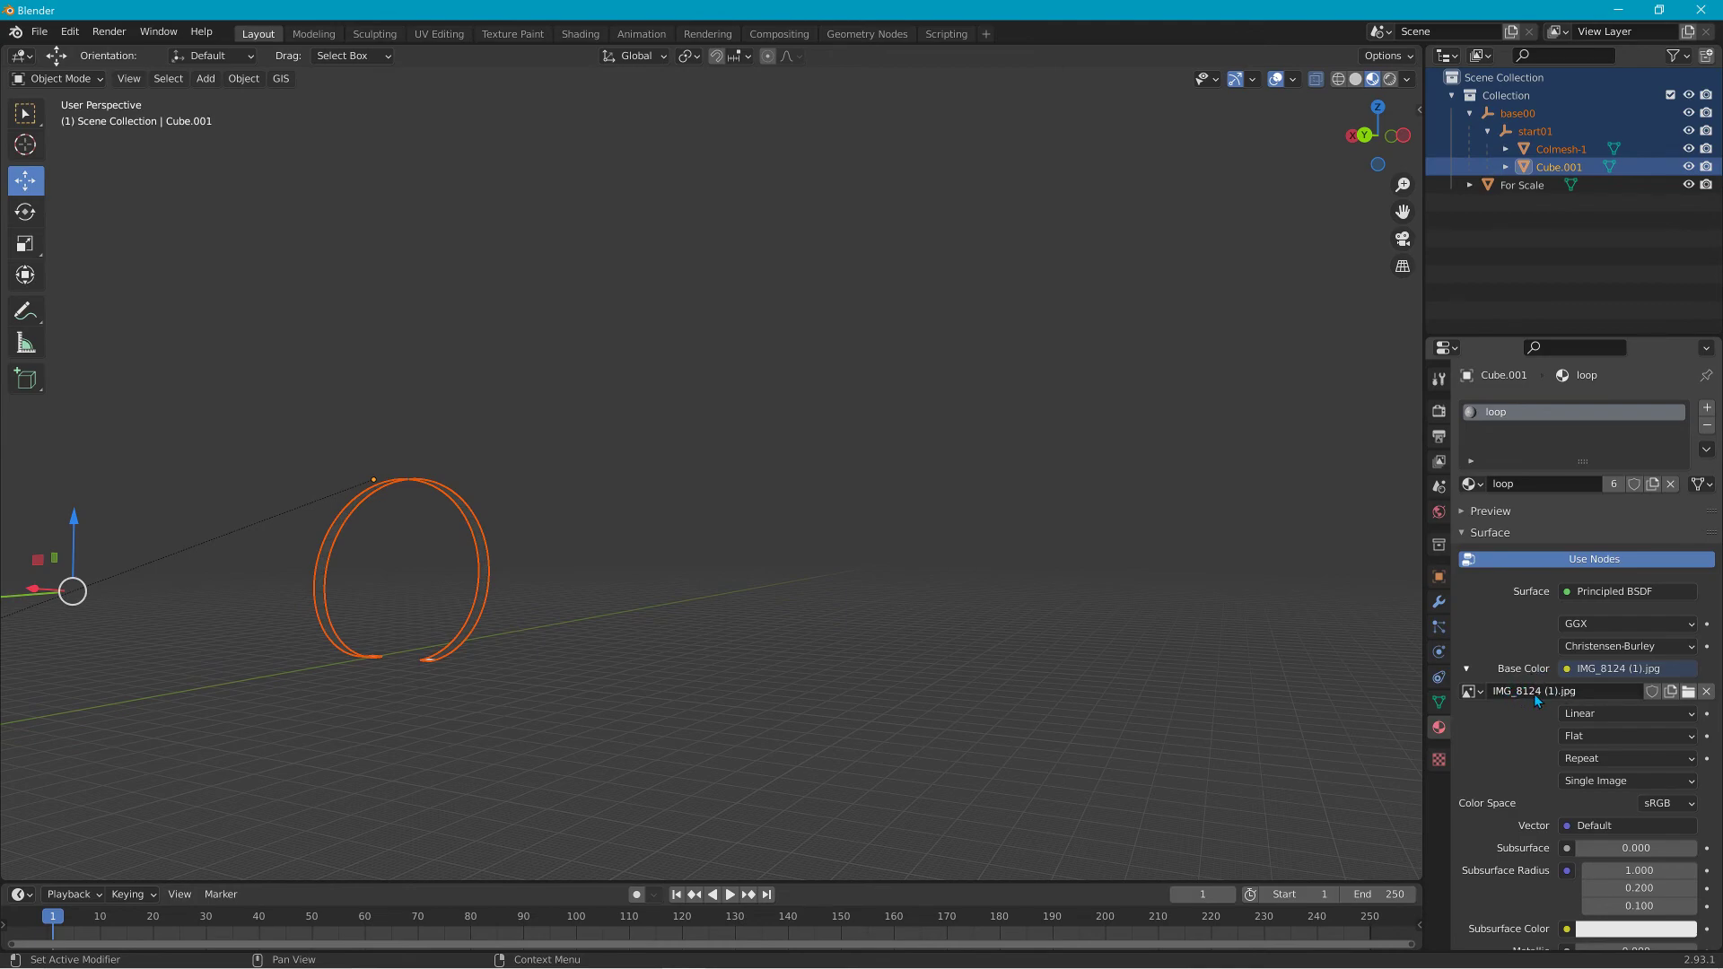
key("alt+Tab")
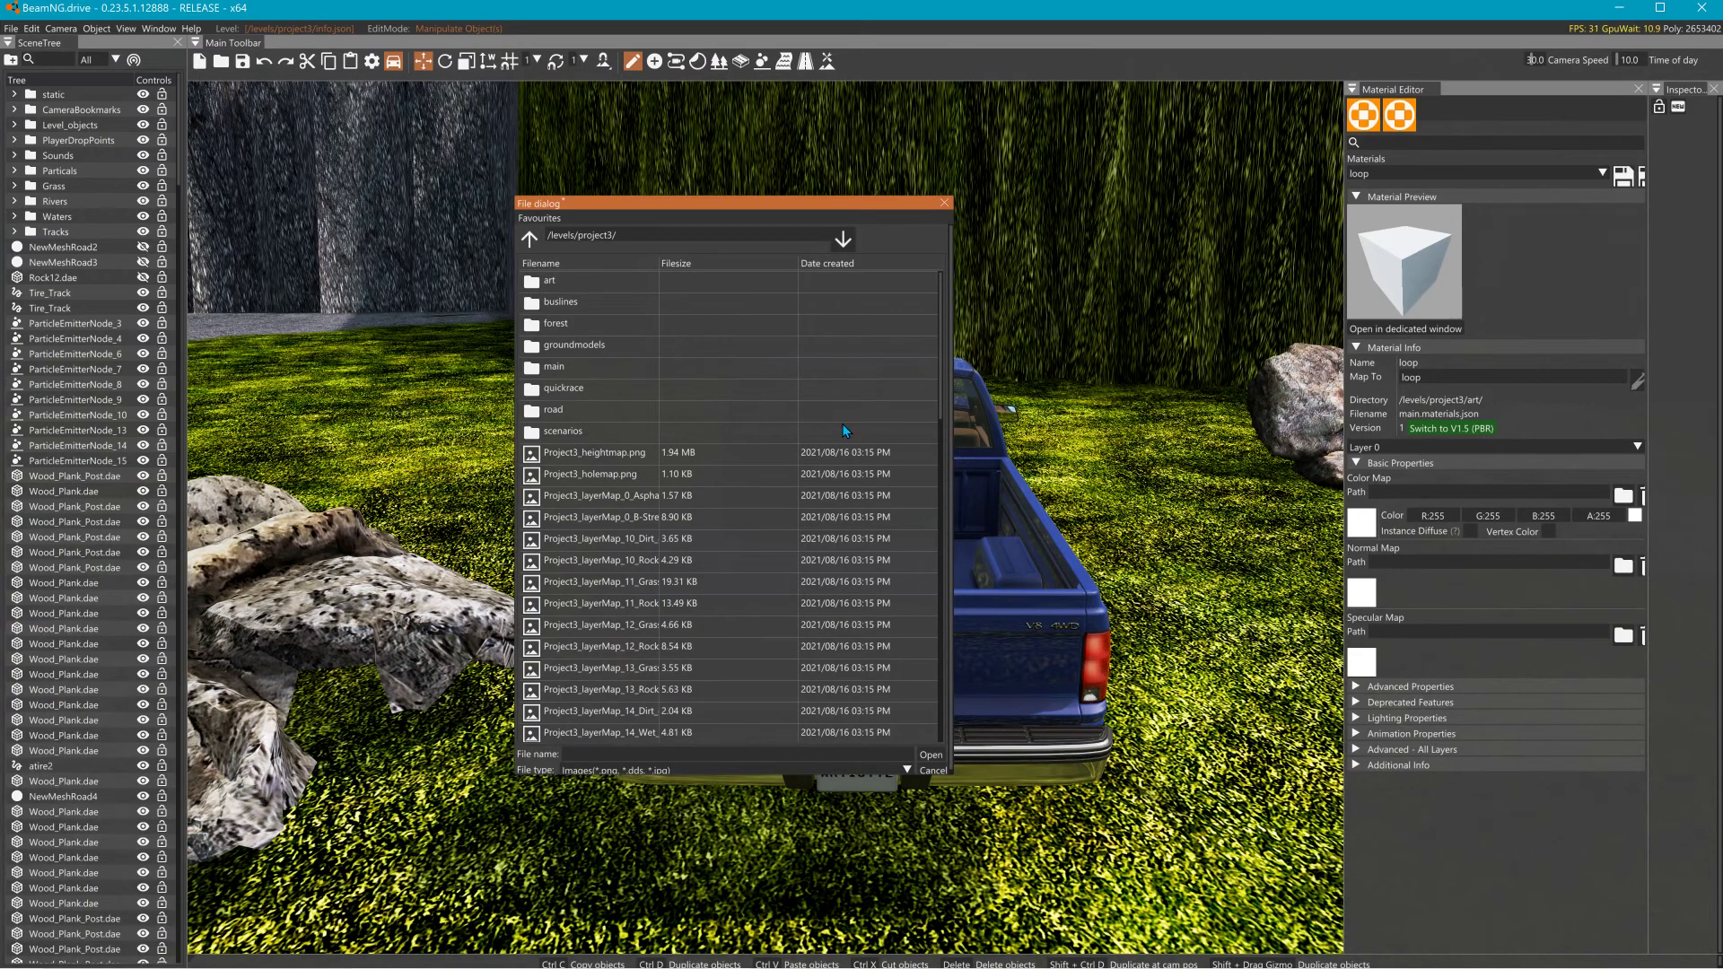
double_click(562, 283)
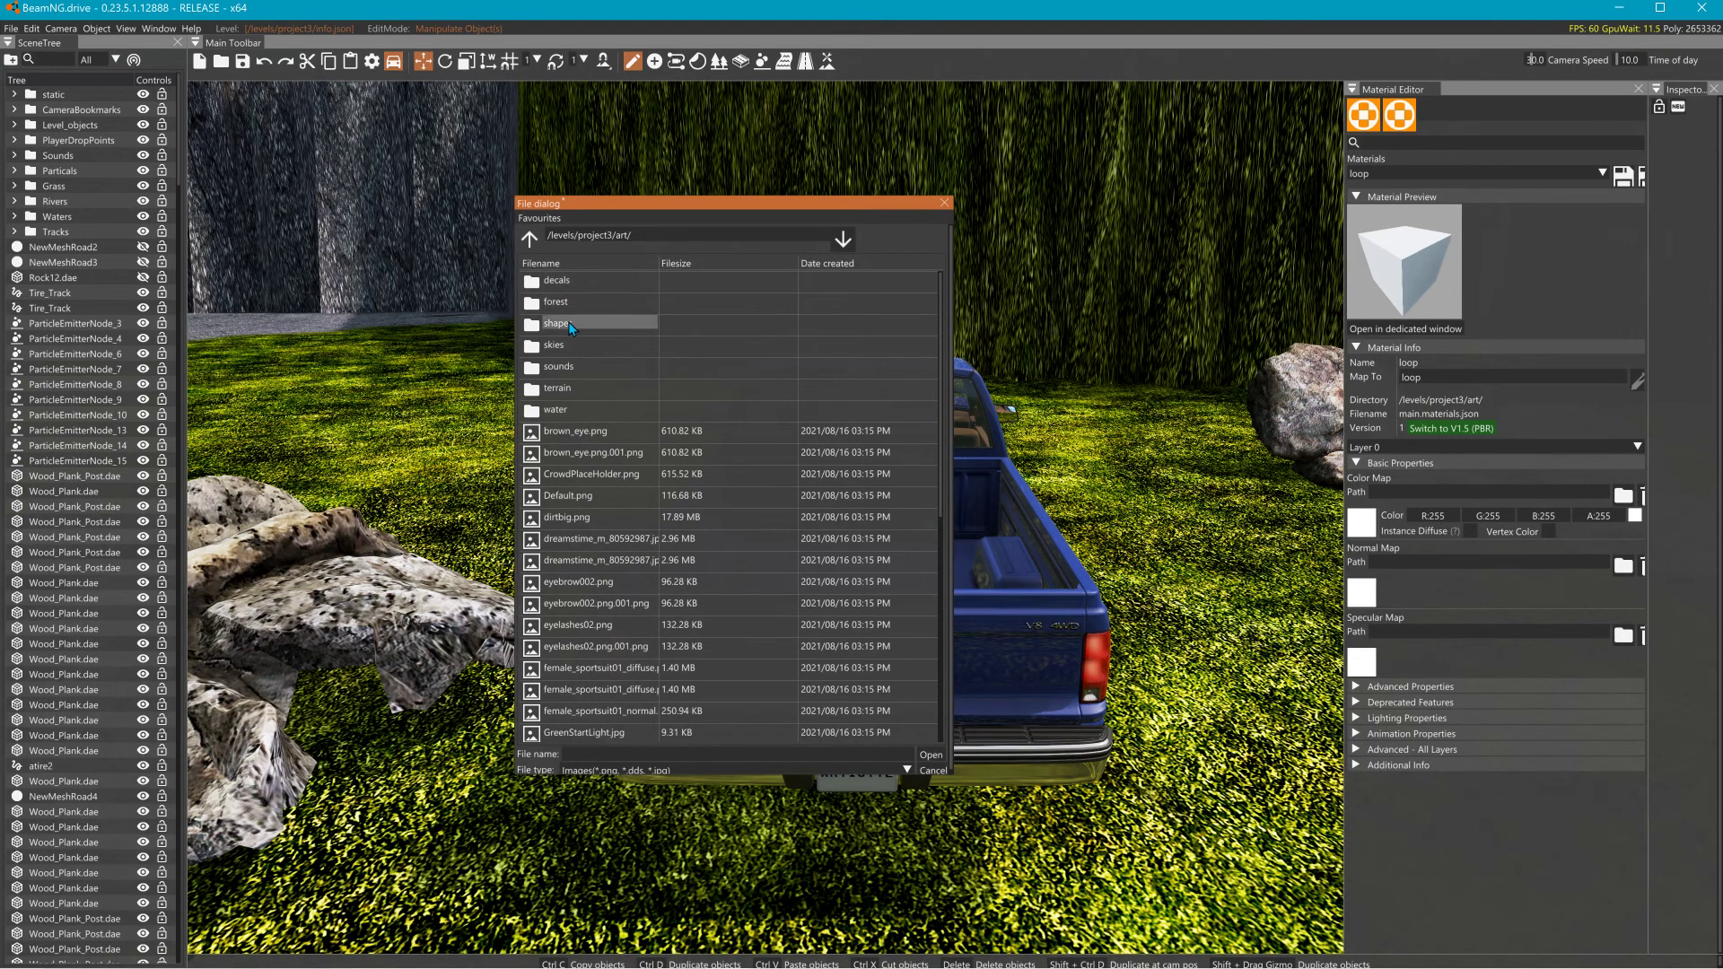
double_click(571, 325)
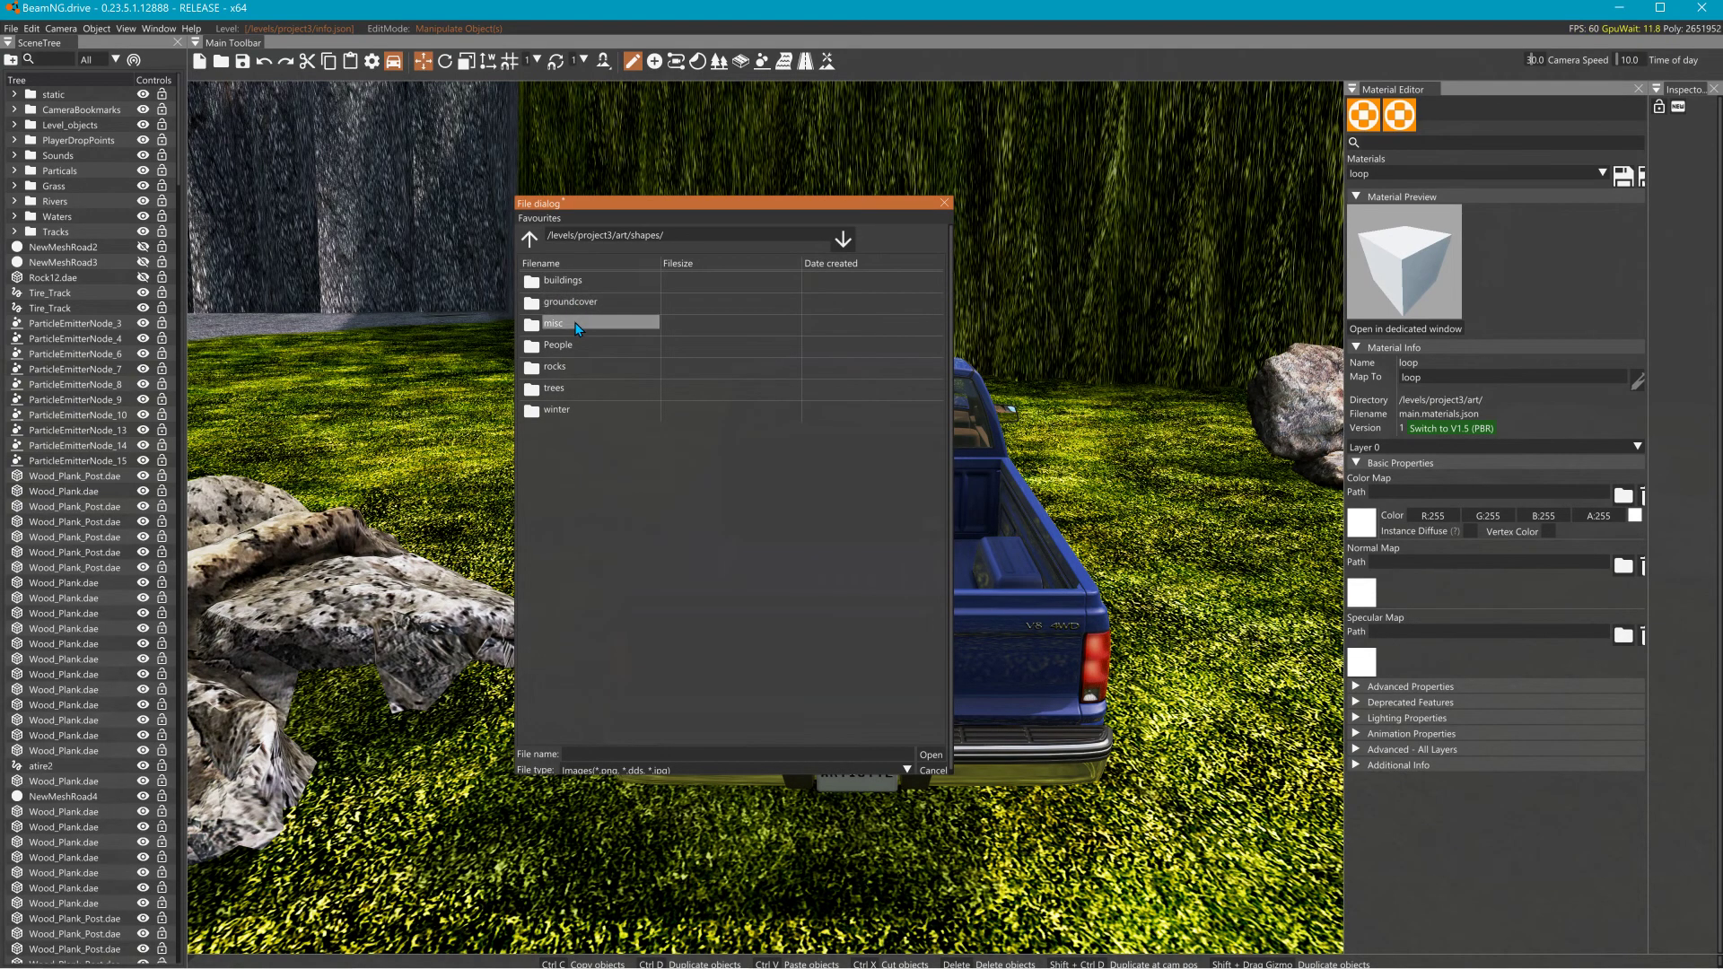
double_click(577, 324)
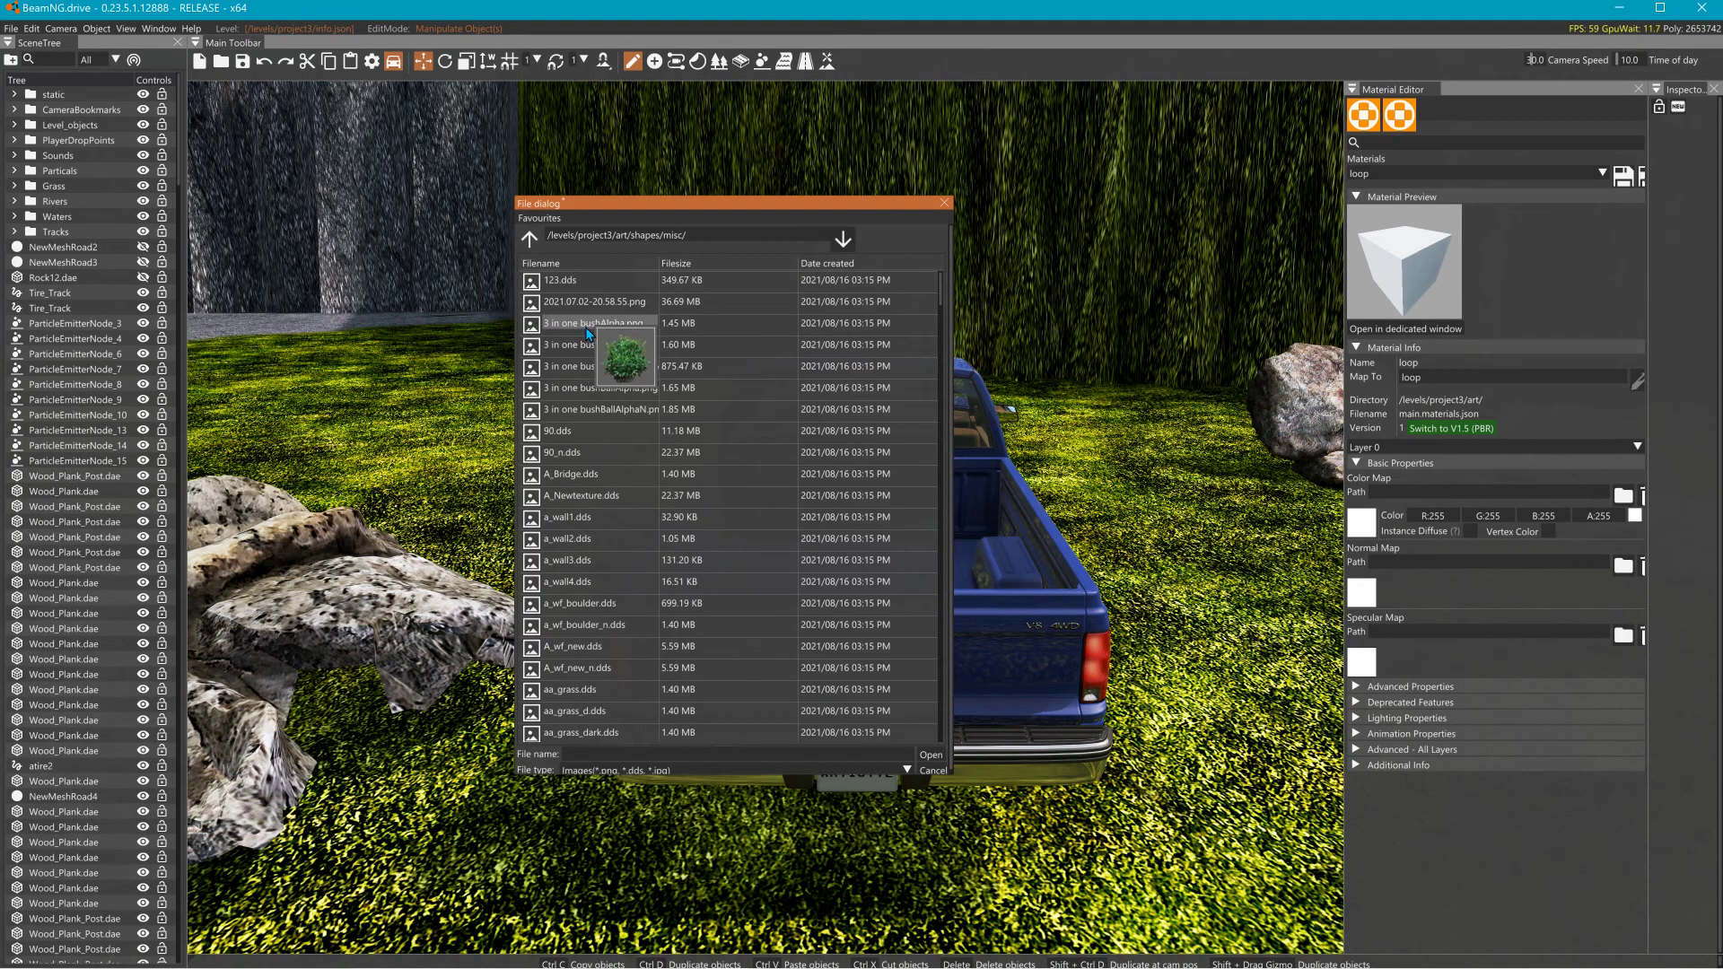
left_click(603, 761)
type("81")
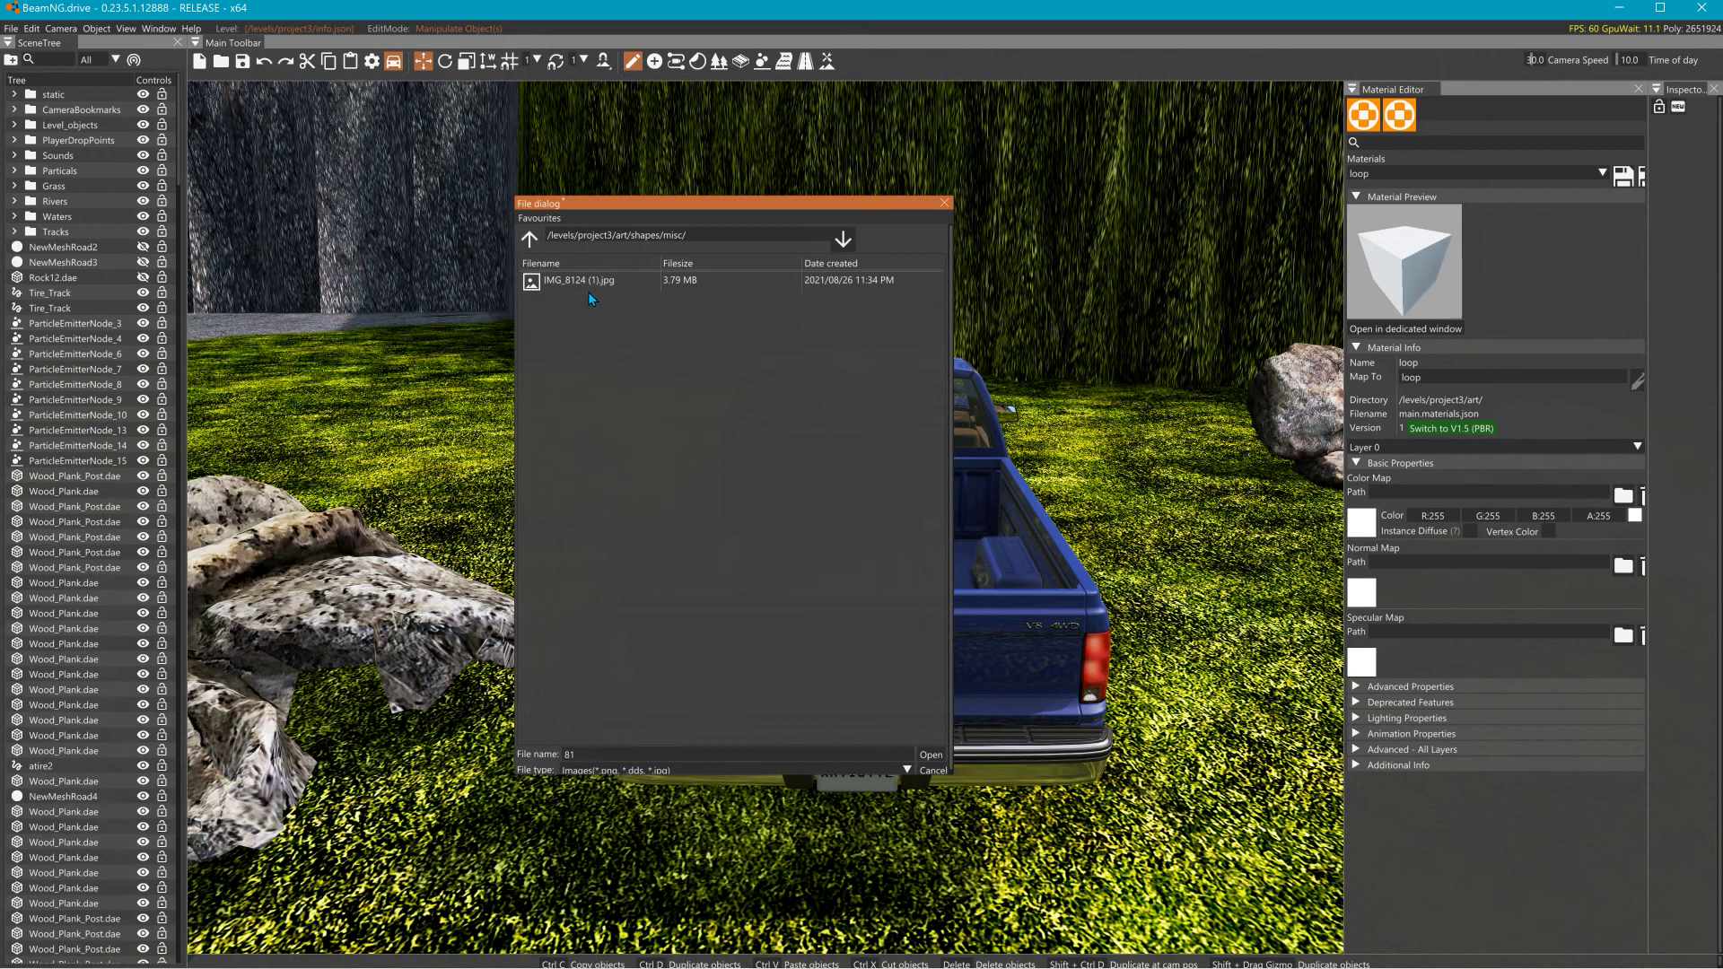
left_click(589, 288)
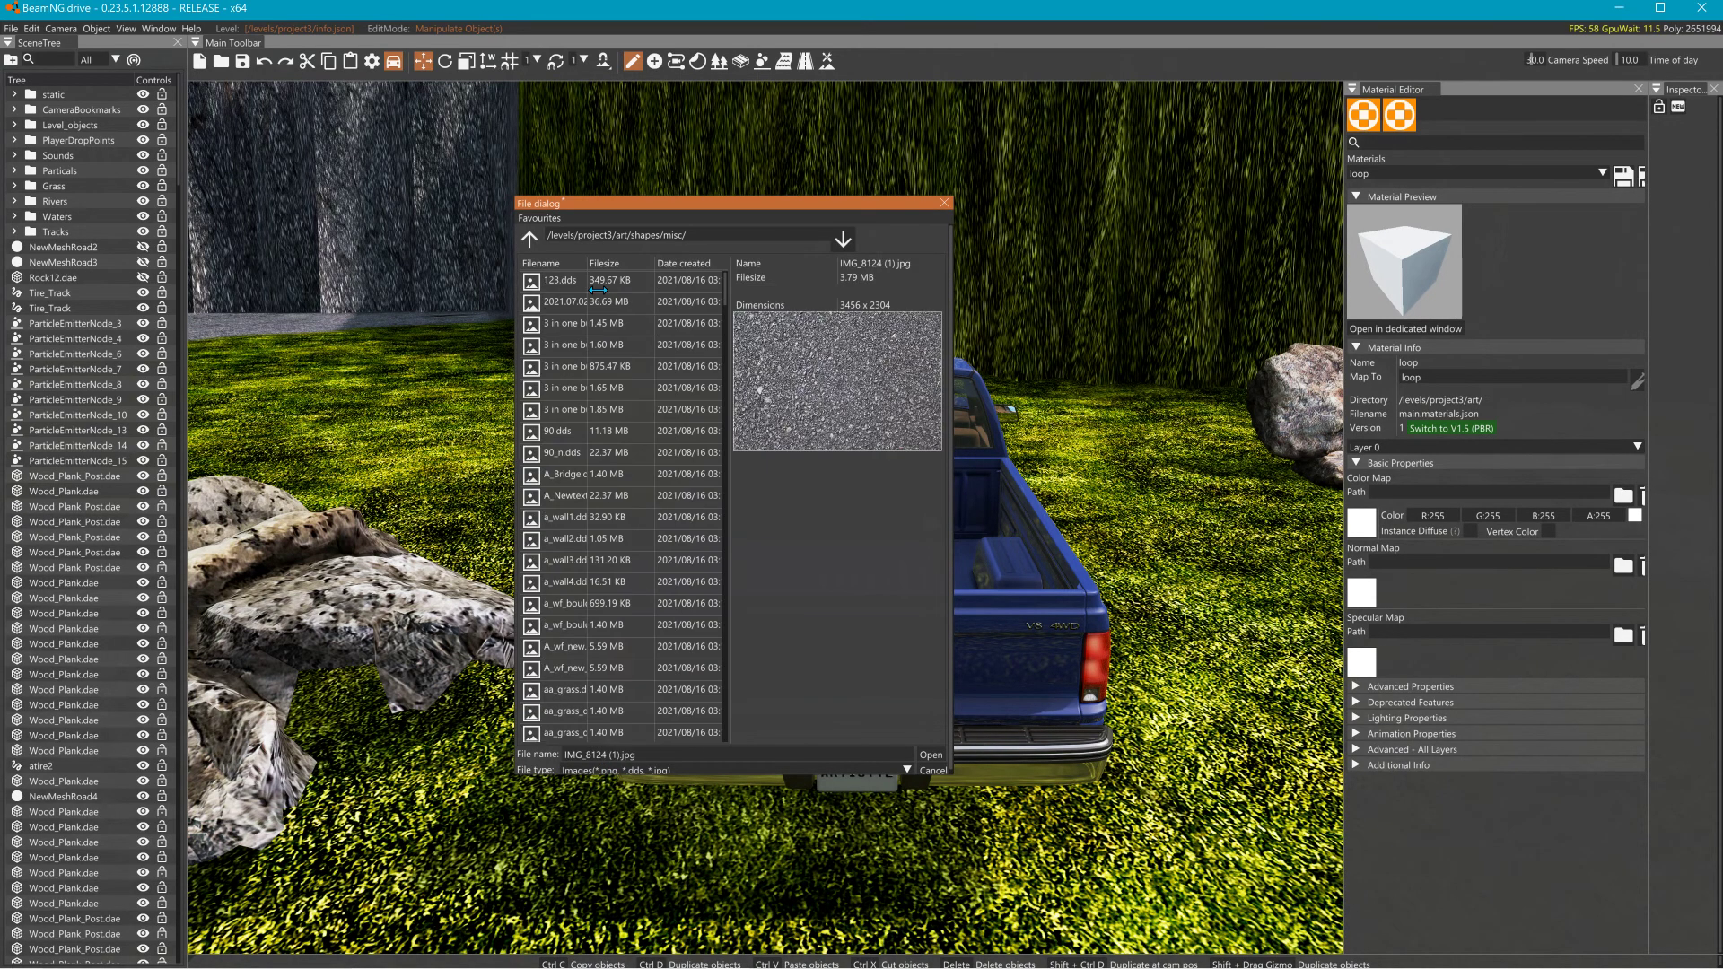
left_click(931, 756)
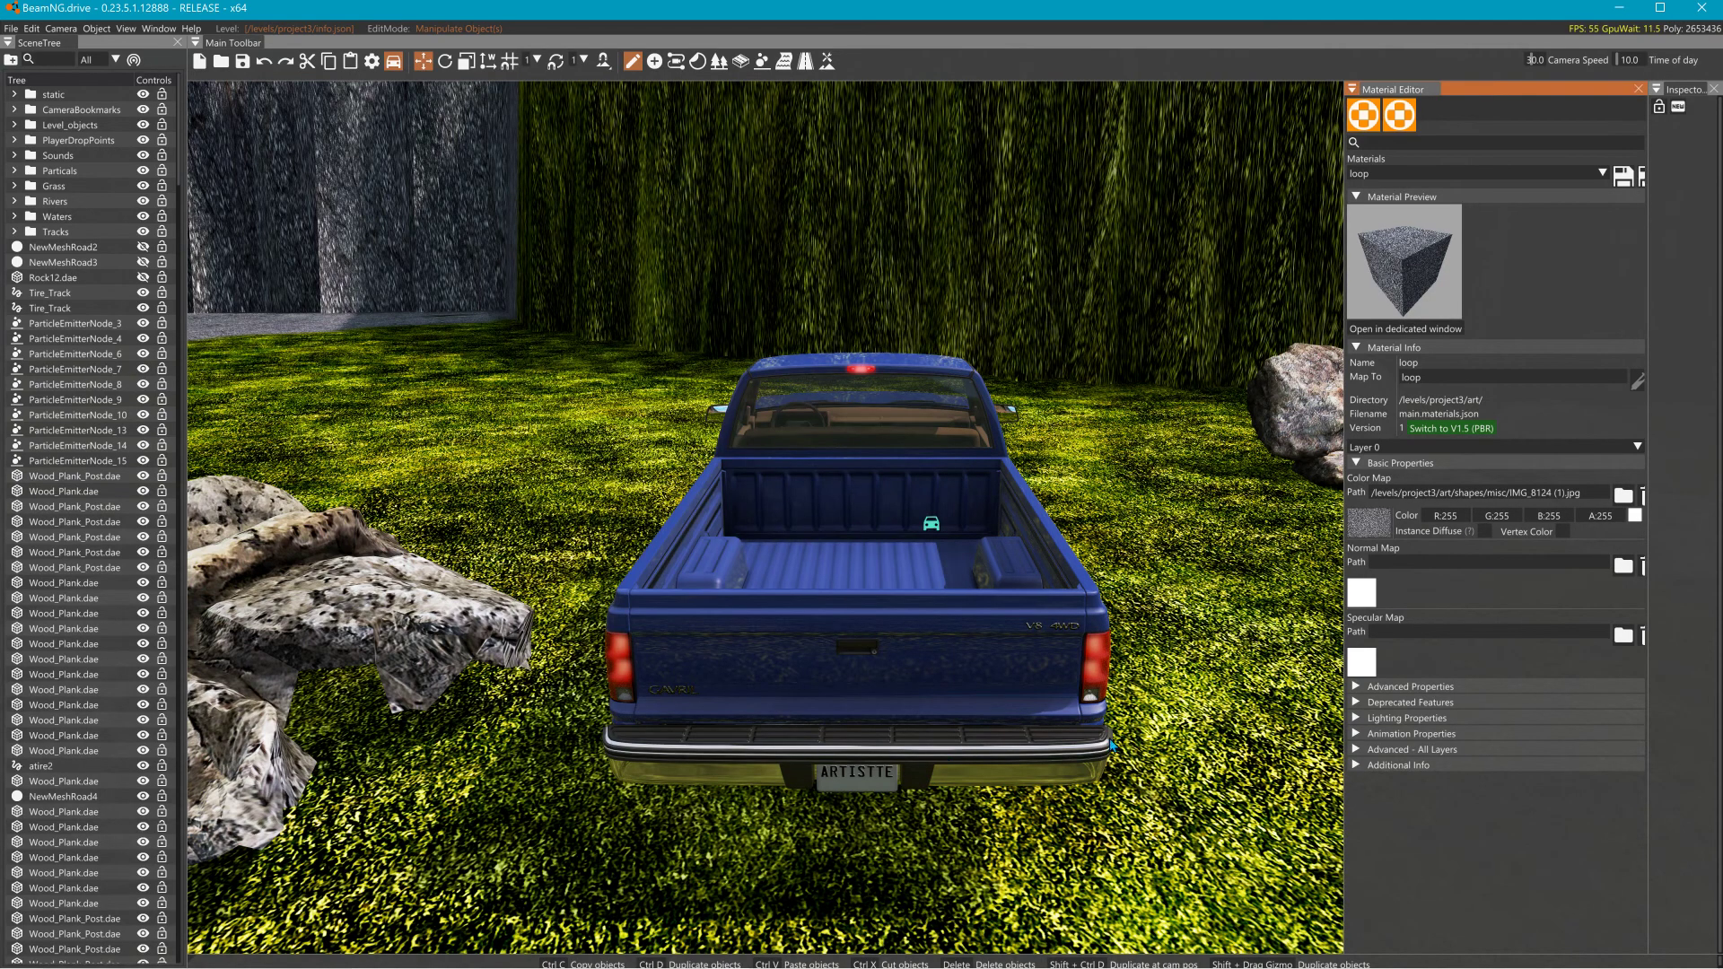
Enable Receive shadows on the loop material, check its lighting properties, and save the material.
left_click(1357, 752)
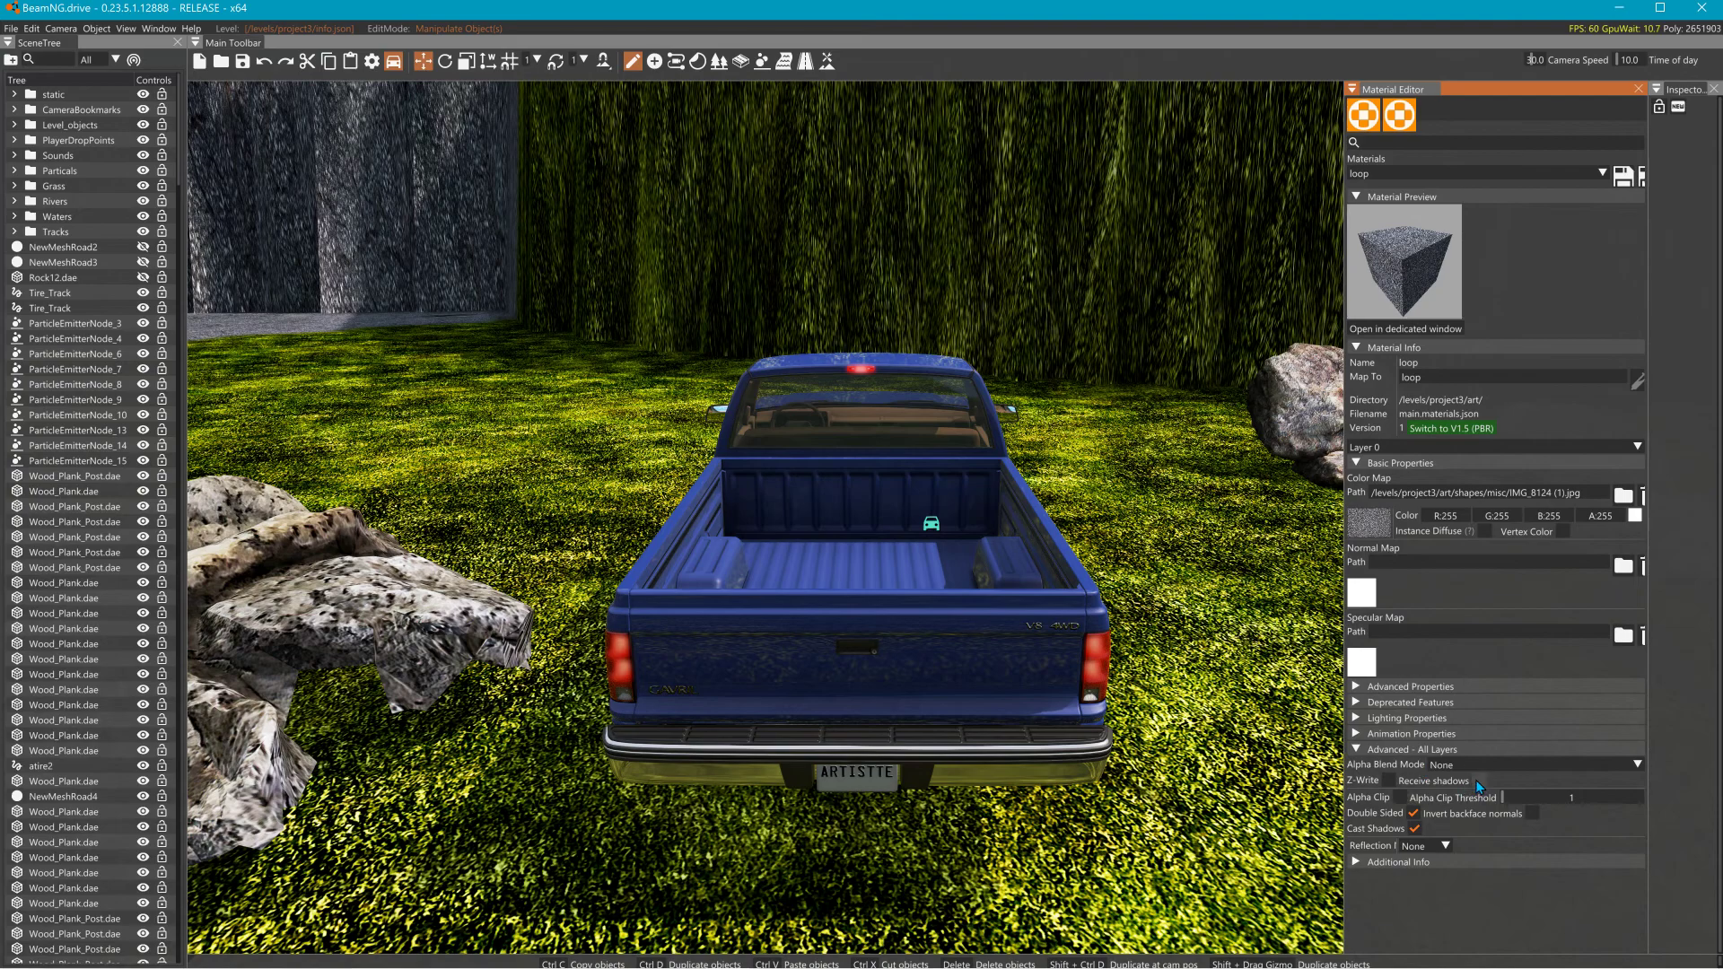
left_click(1400, 718)
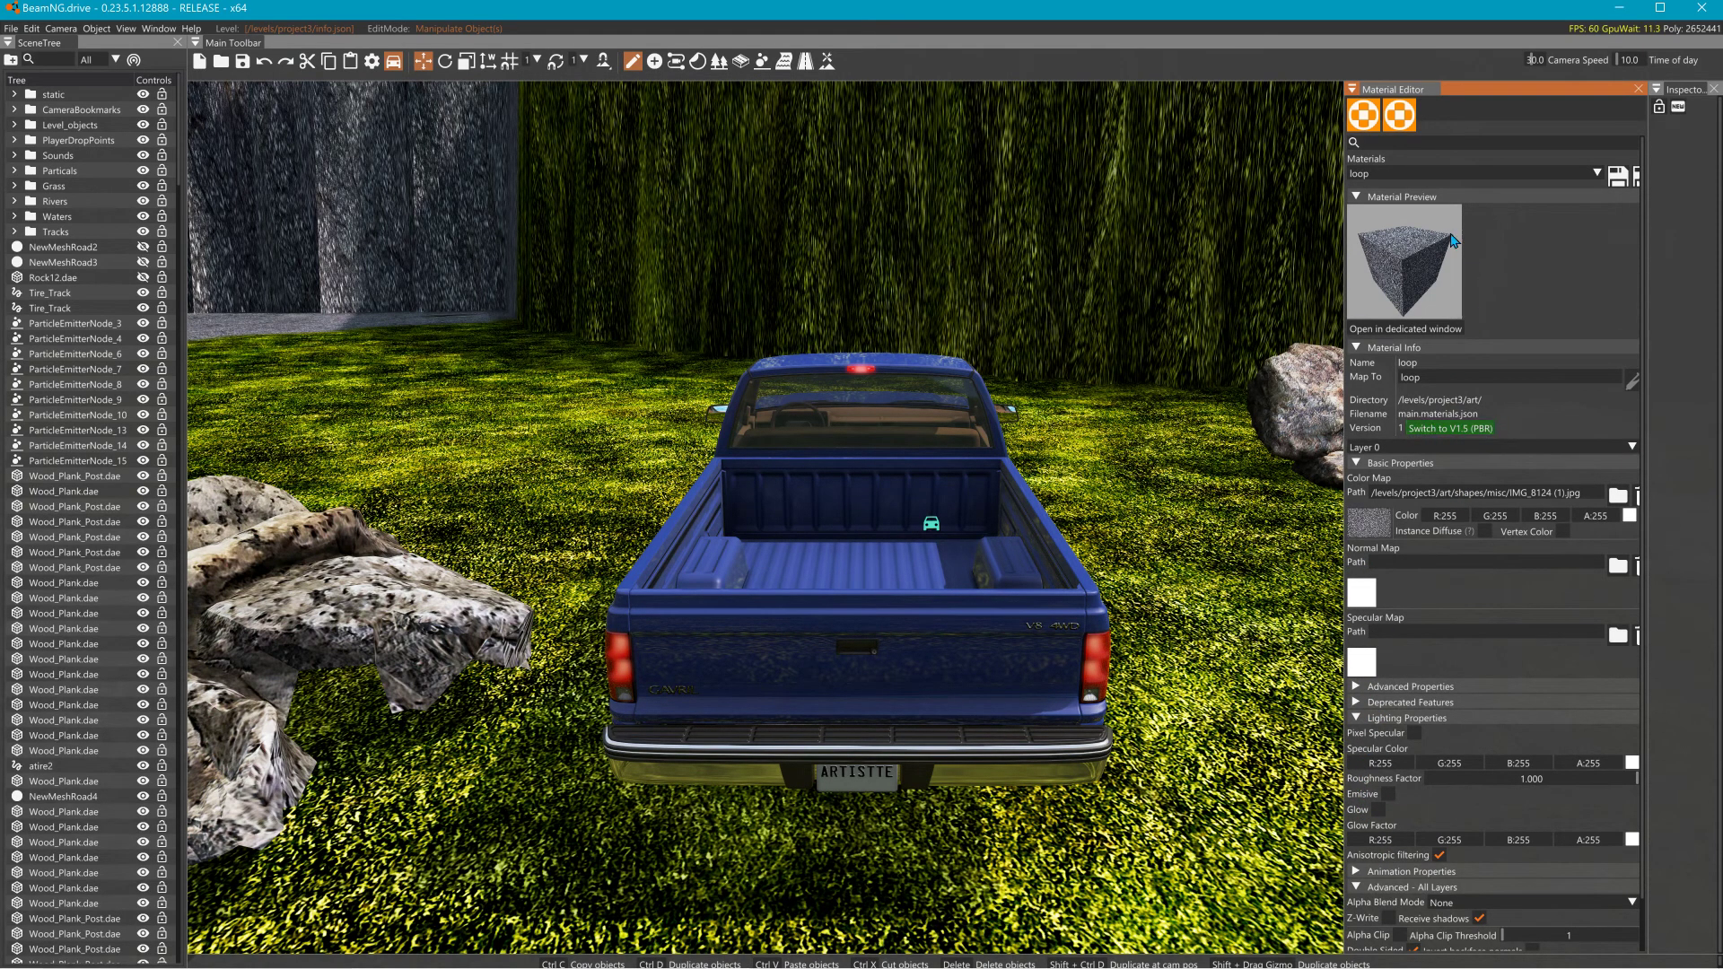
left_click(1620, 178)
scroll(680, 354, "down", 1)
scroll(687, 339, "up", 1)
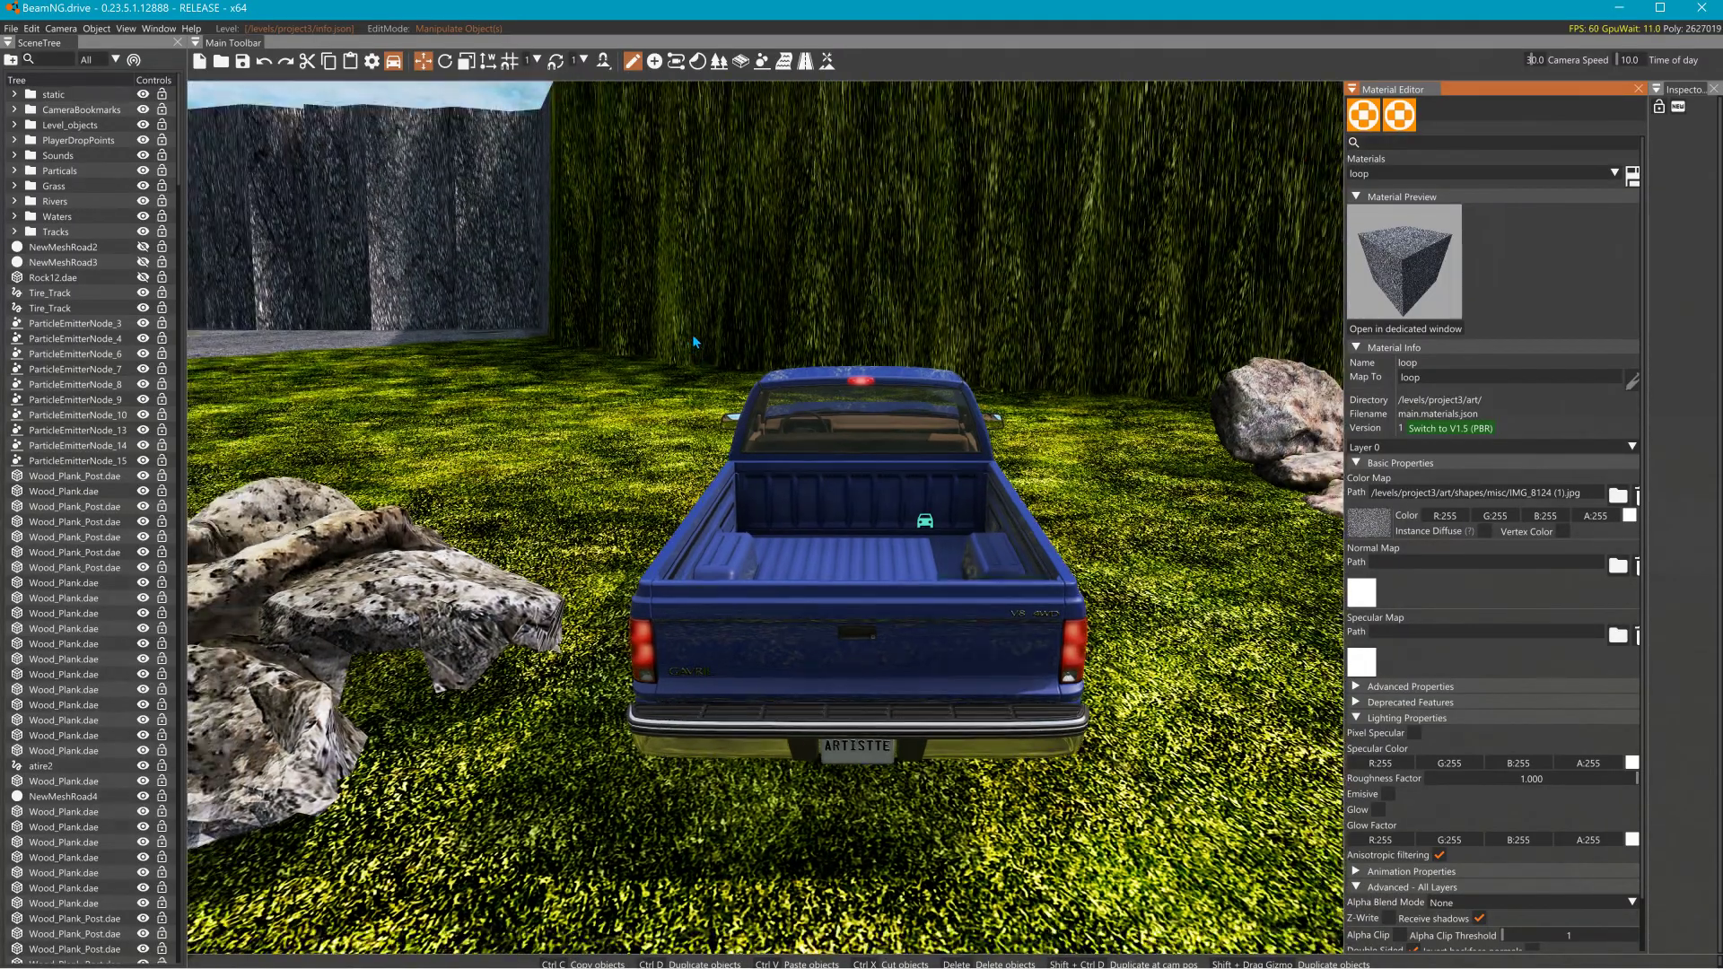
Fly to the road junction with the brown patch, open the Asset Browser and search all models for "loop".
scroll(714, 358, "up", 1)
key("s")
right_click_drag(714, 357, 1310, 420)
key("w")
key("w")
key("w")
key("s")
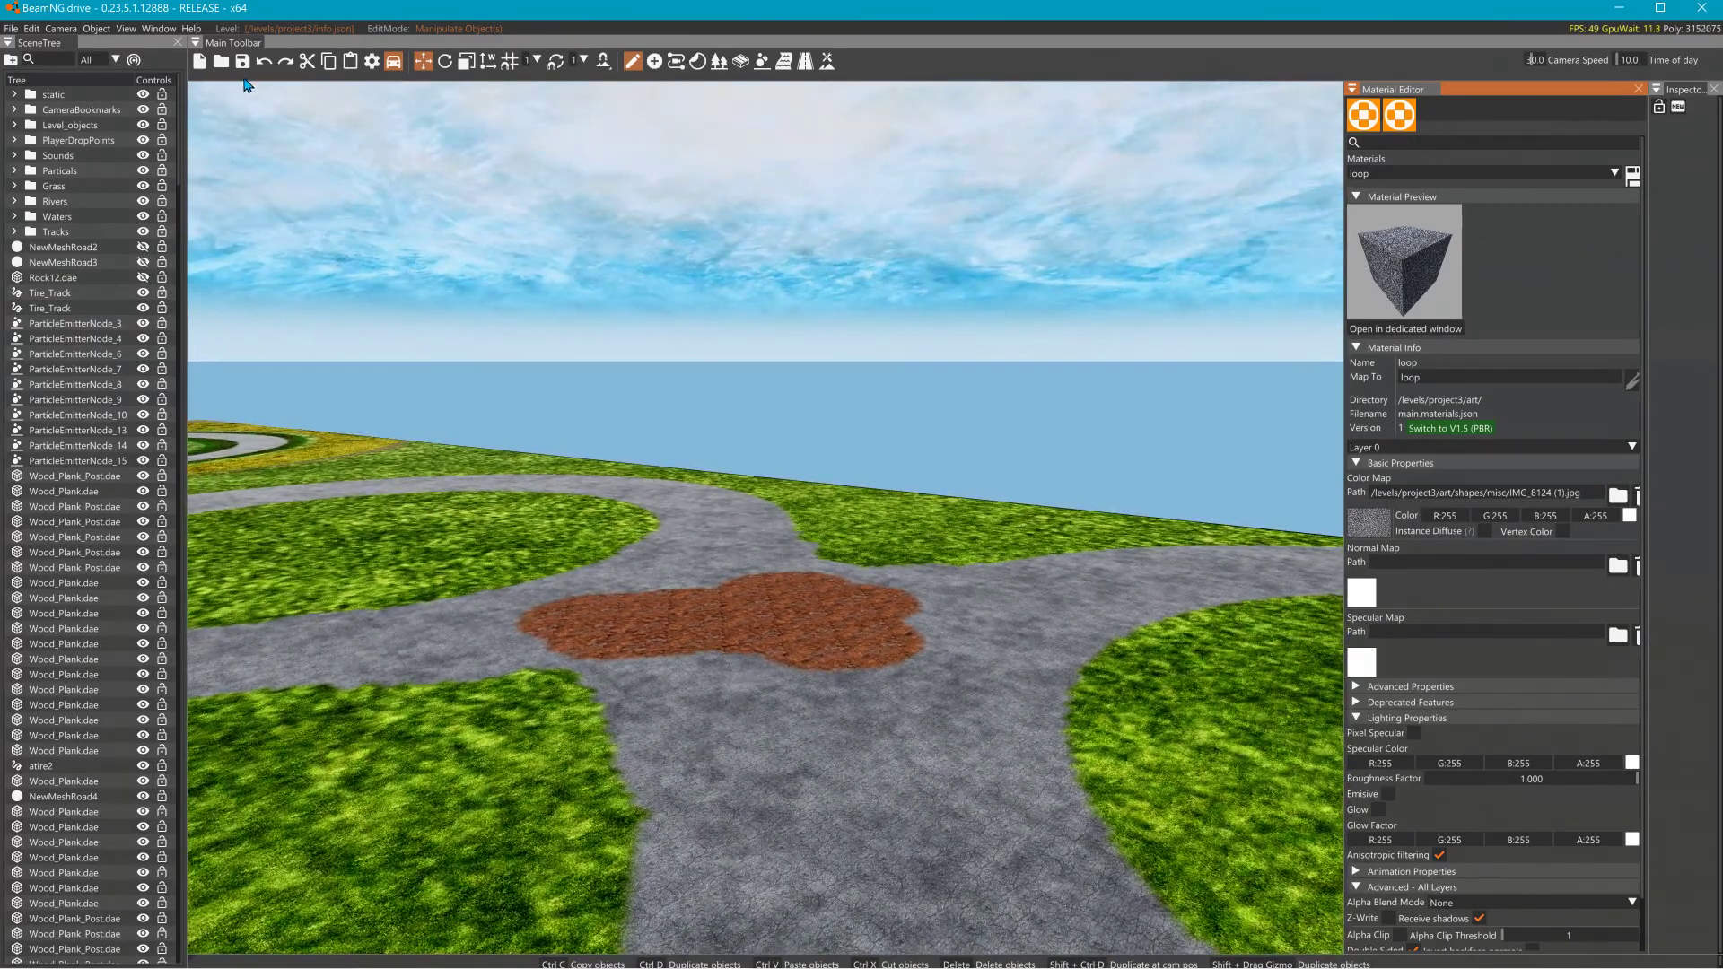
left_click(162, 29)
left_click(171, 61)
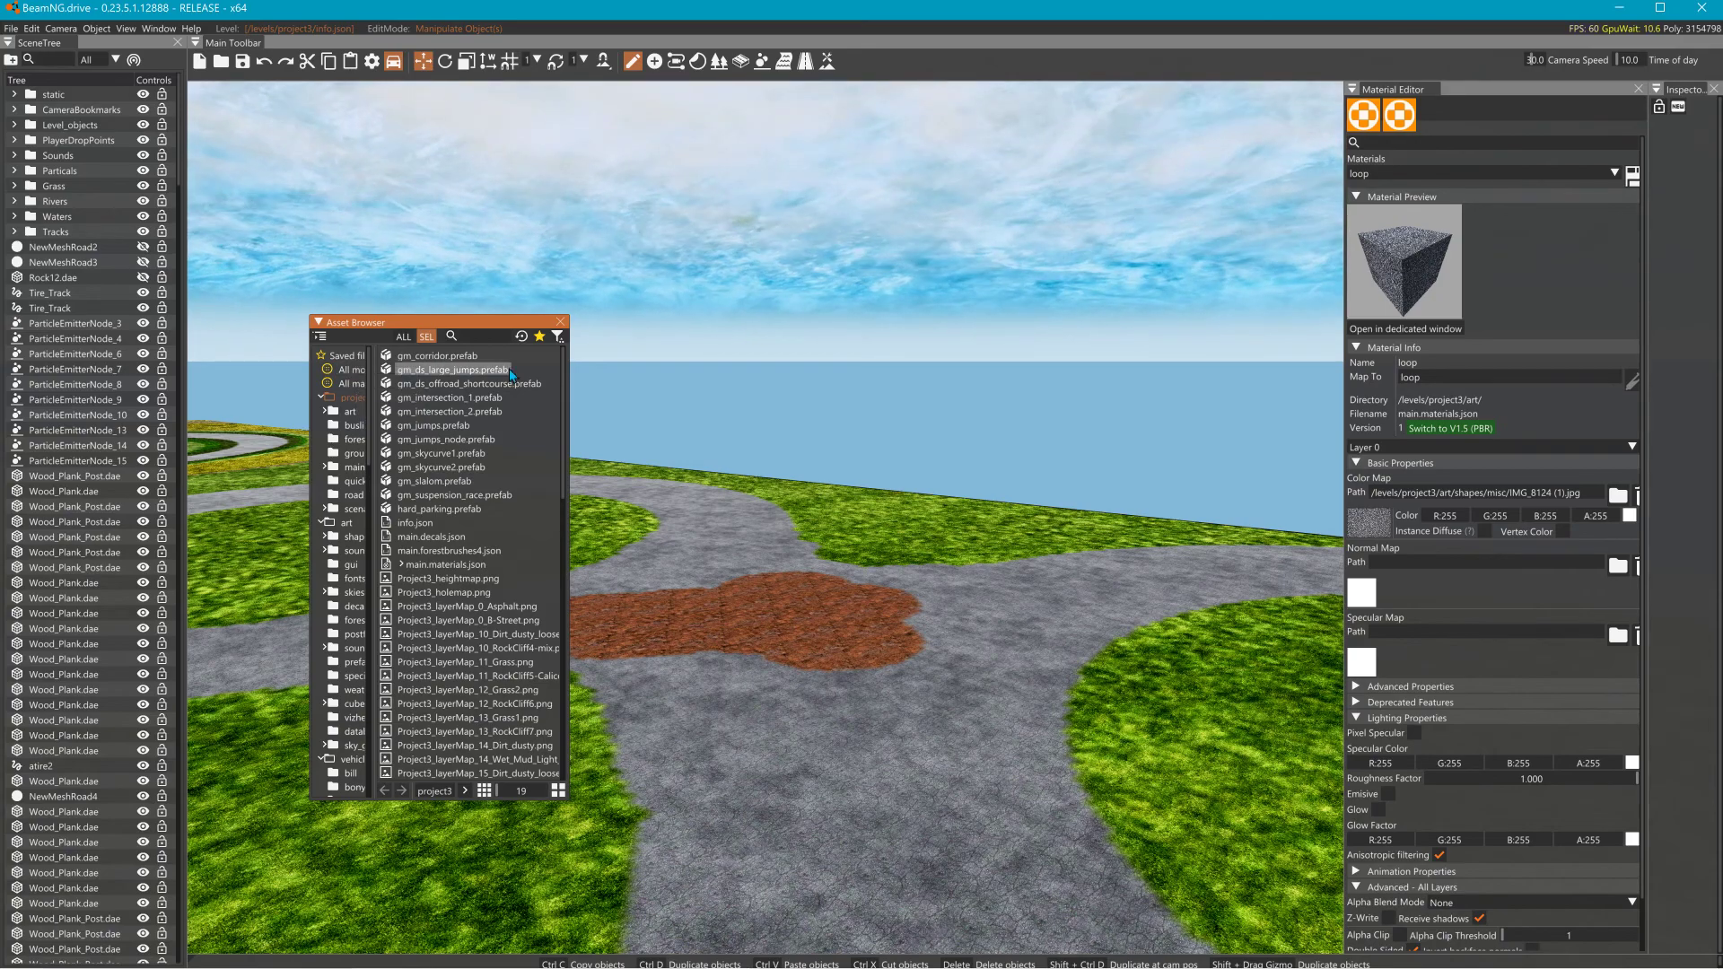
left_click_drag(564, 375, 682, 377)
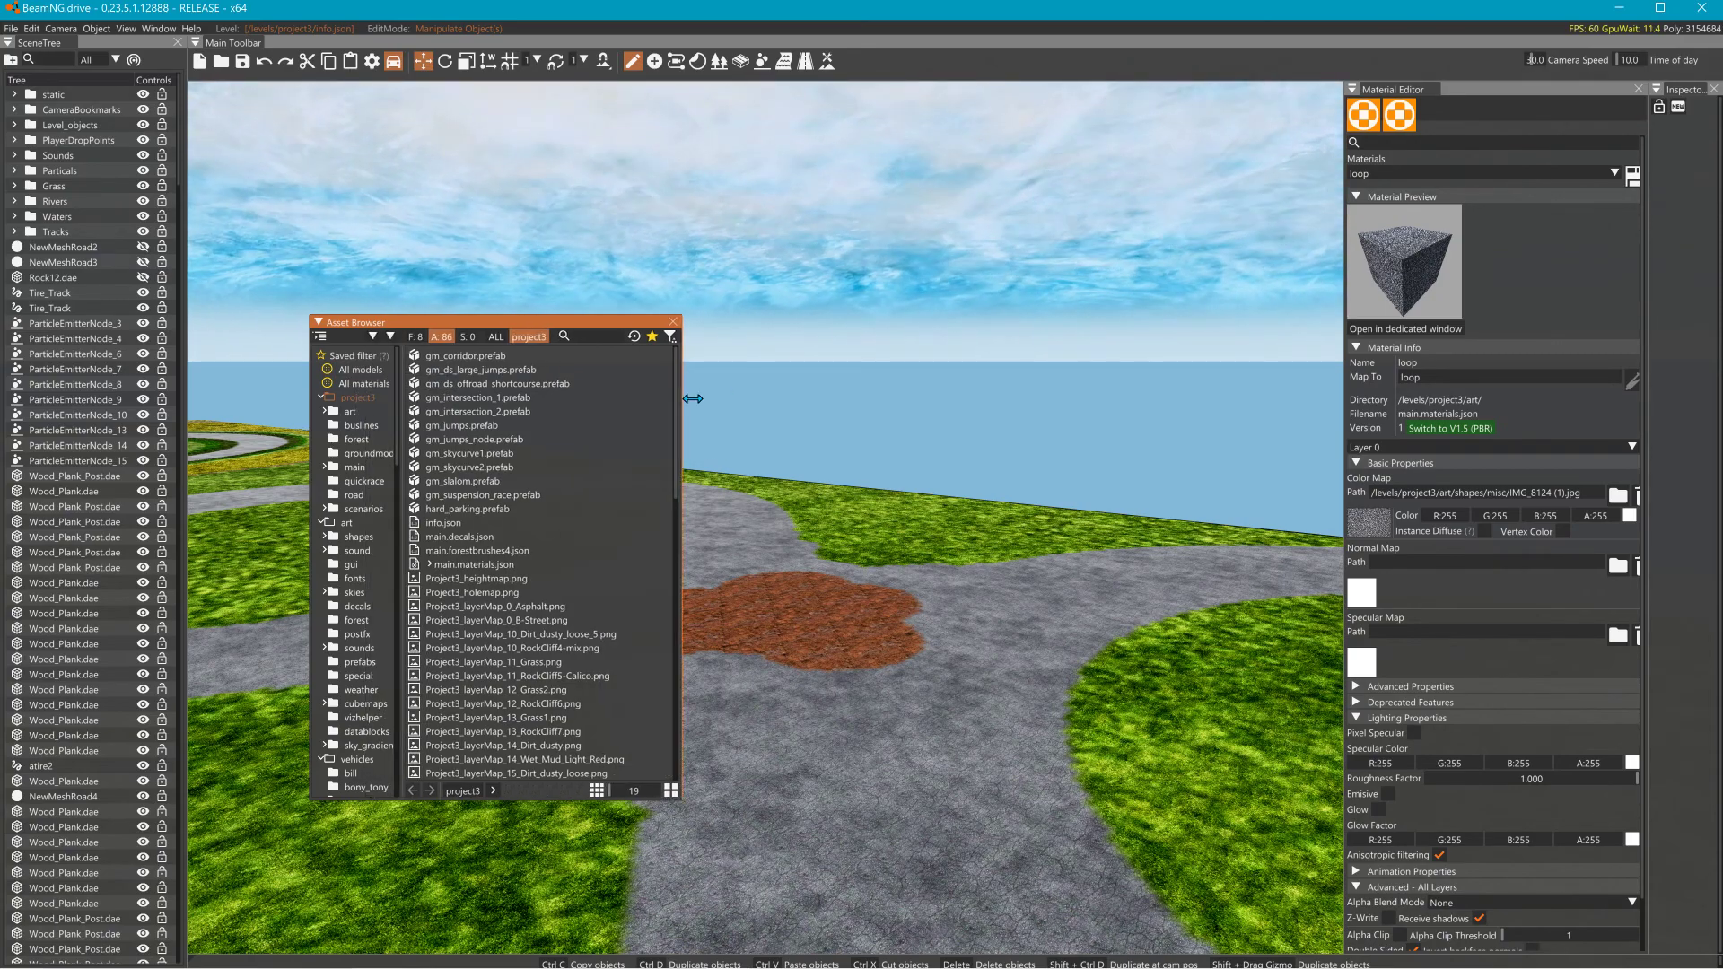
left_click(362, 370)
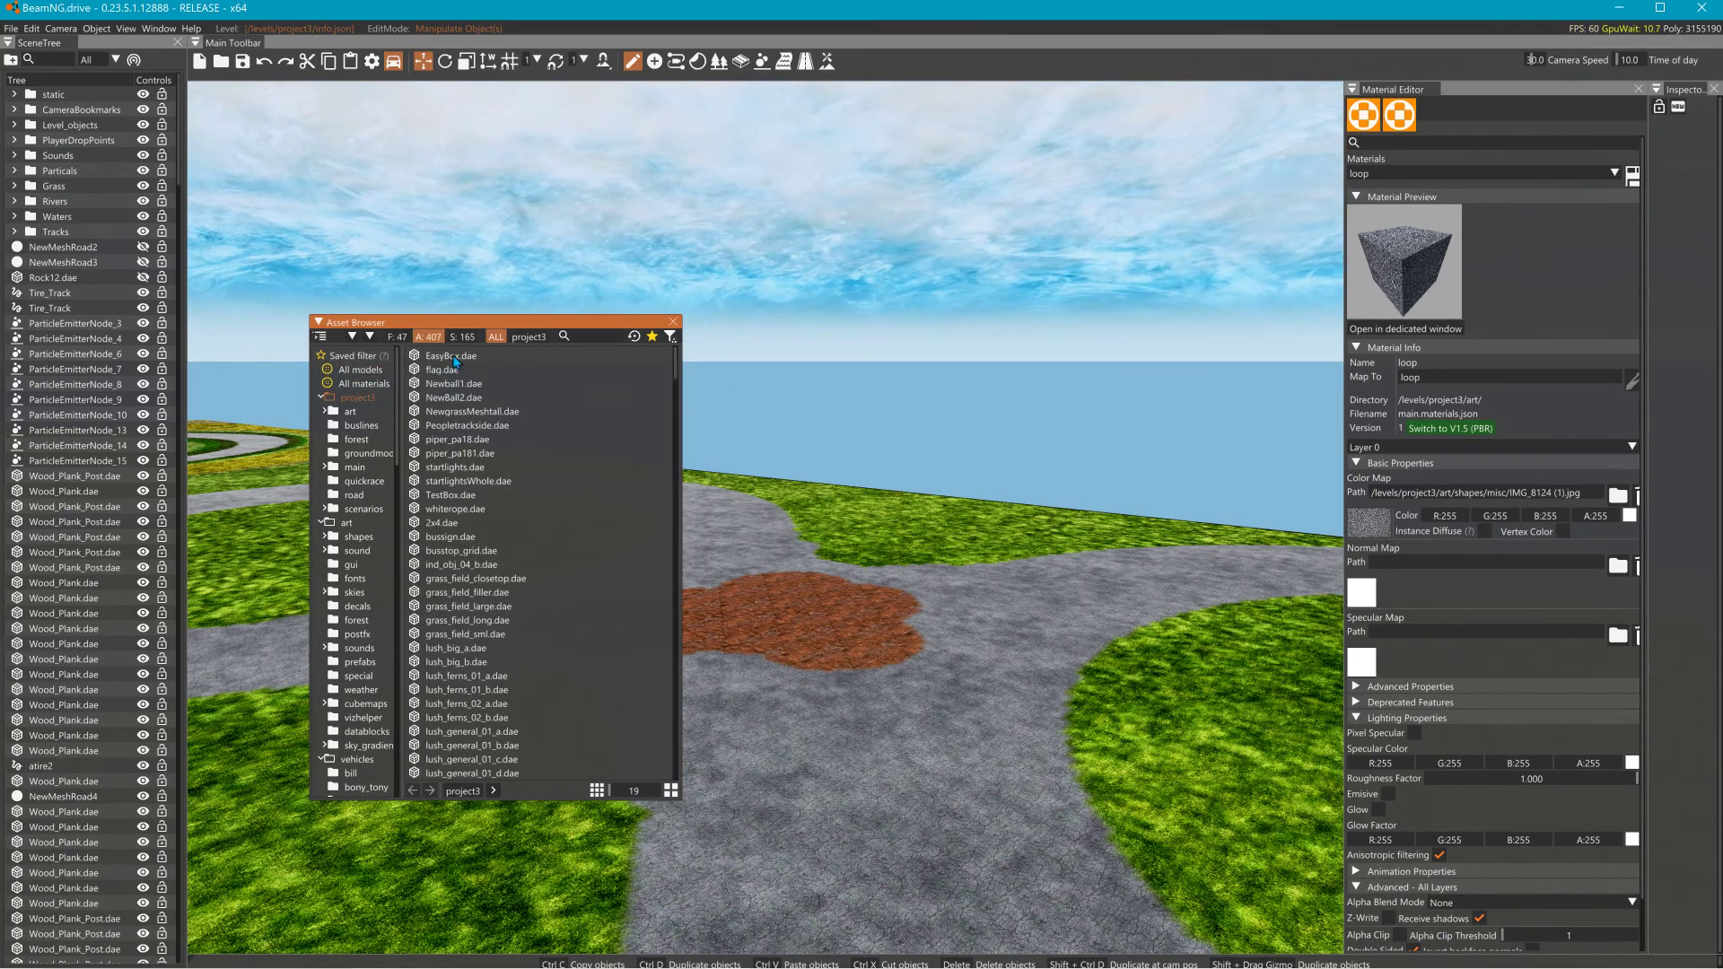
type("loop")
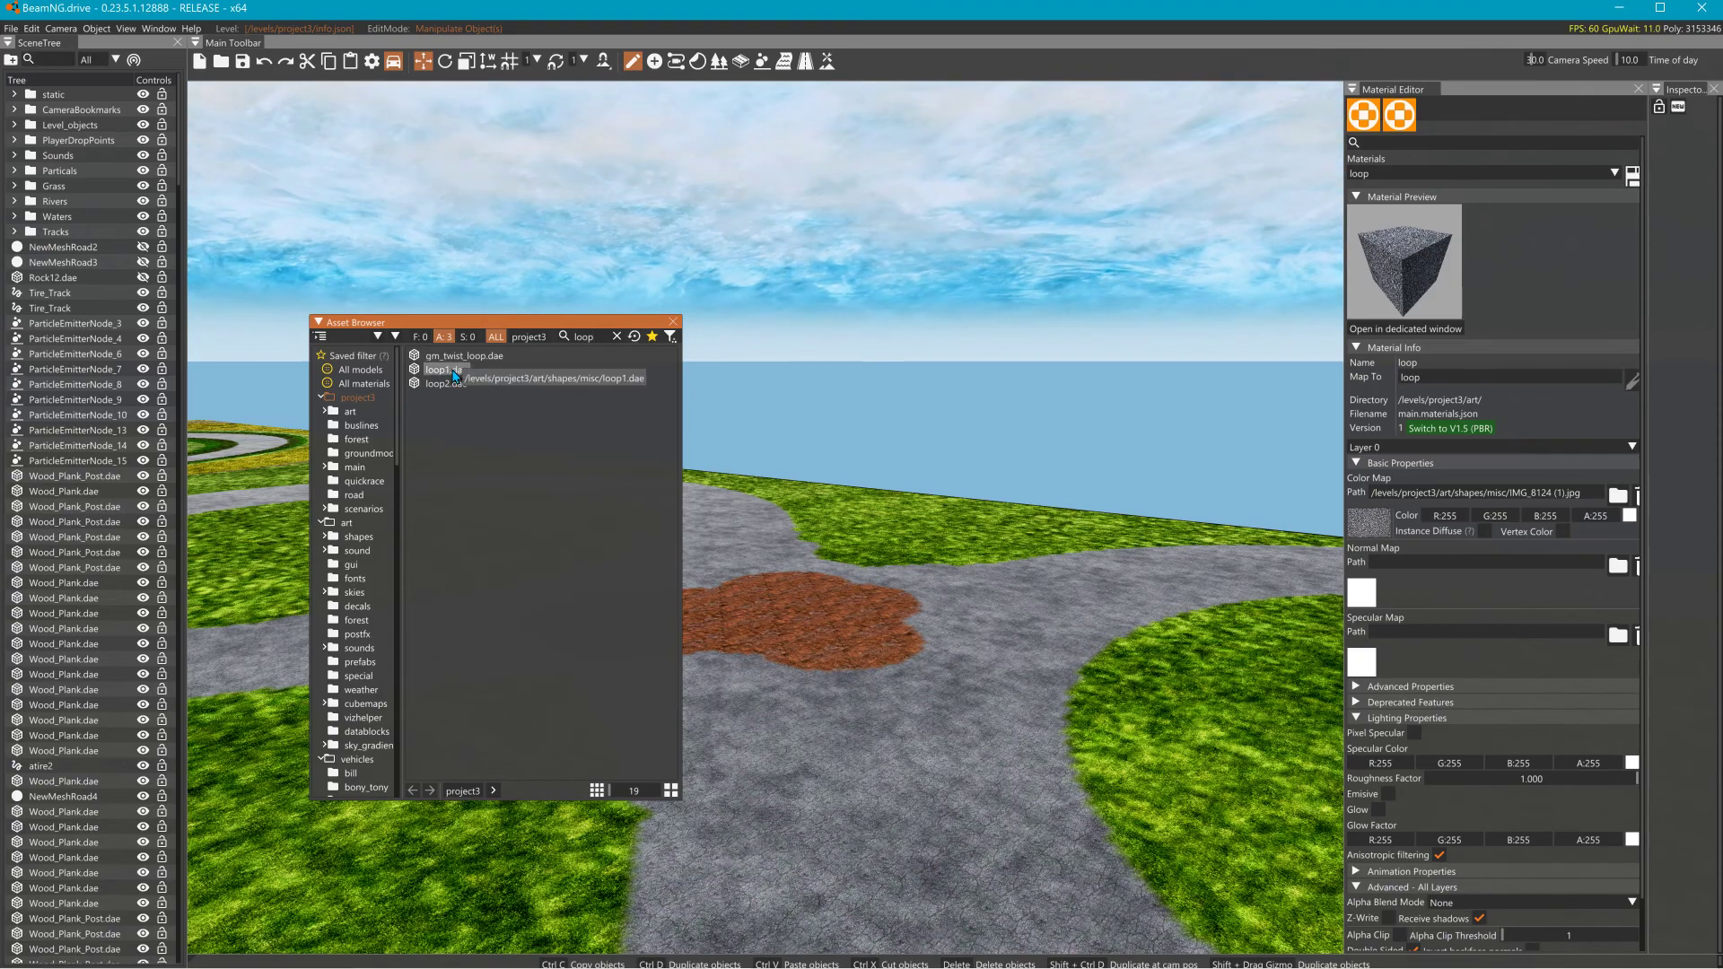
Place loop1.dae at the road junction with the brown patch and loop2.dae on the round grass island, raising the latter slightly.
left_click_drag(447, 370, 931, 549)
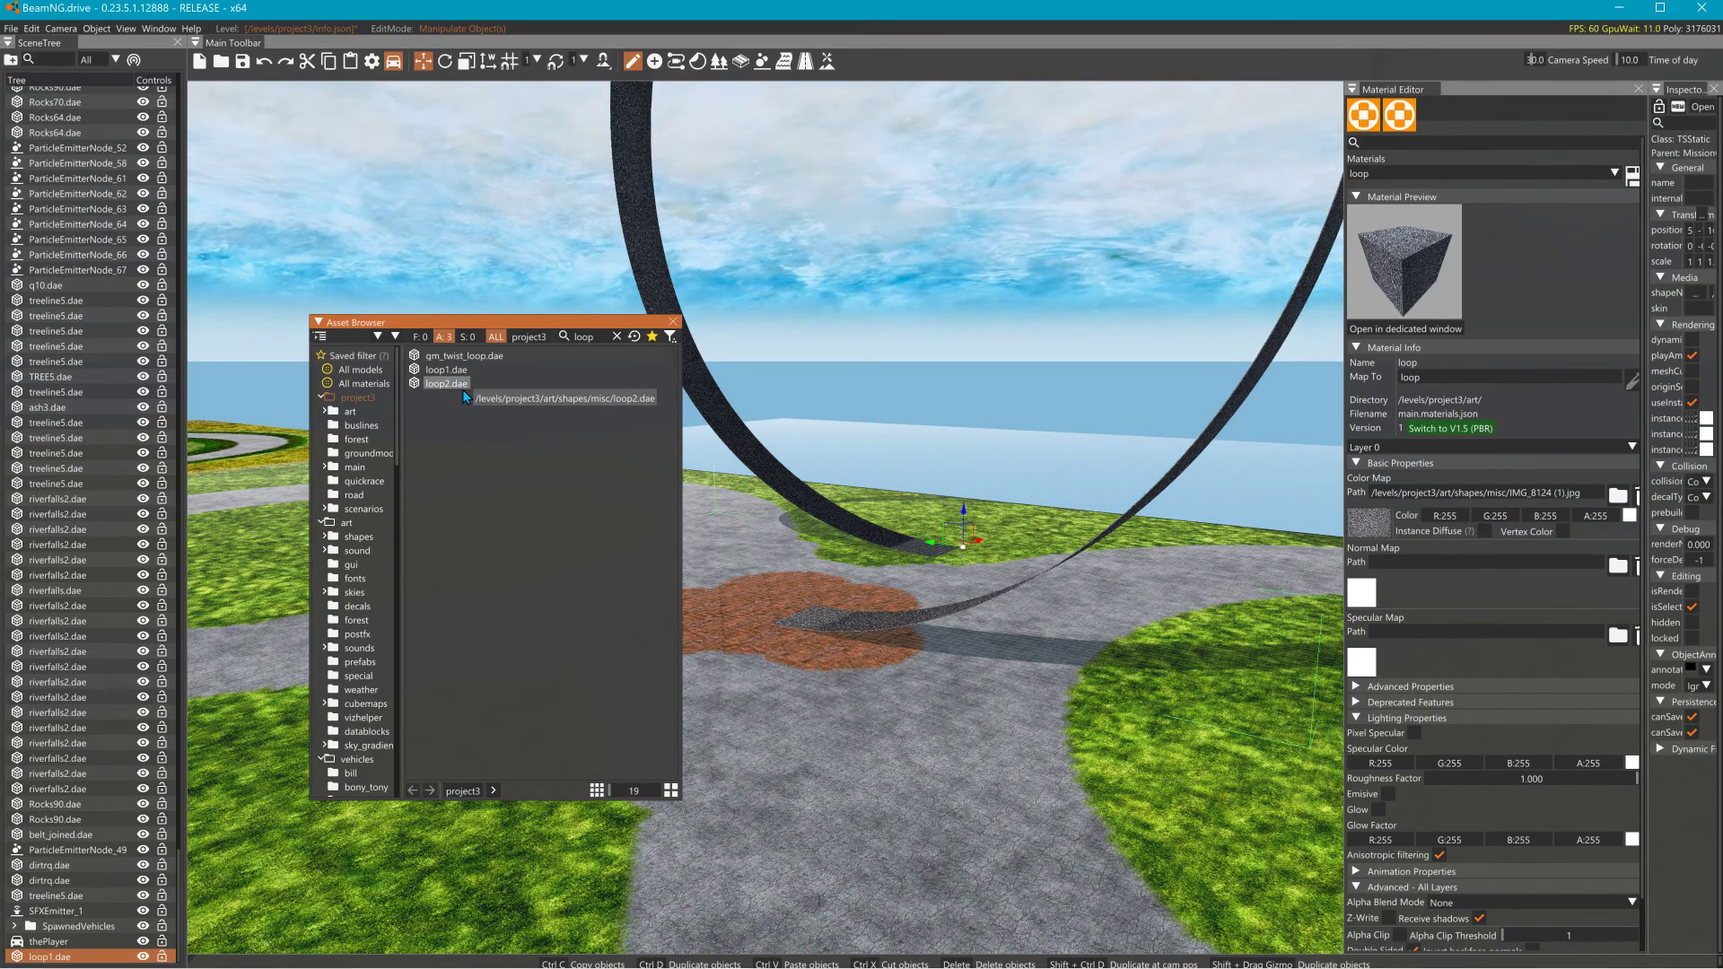
left_click_drag(453, 385, 271, 544)
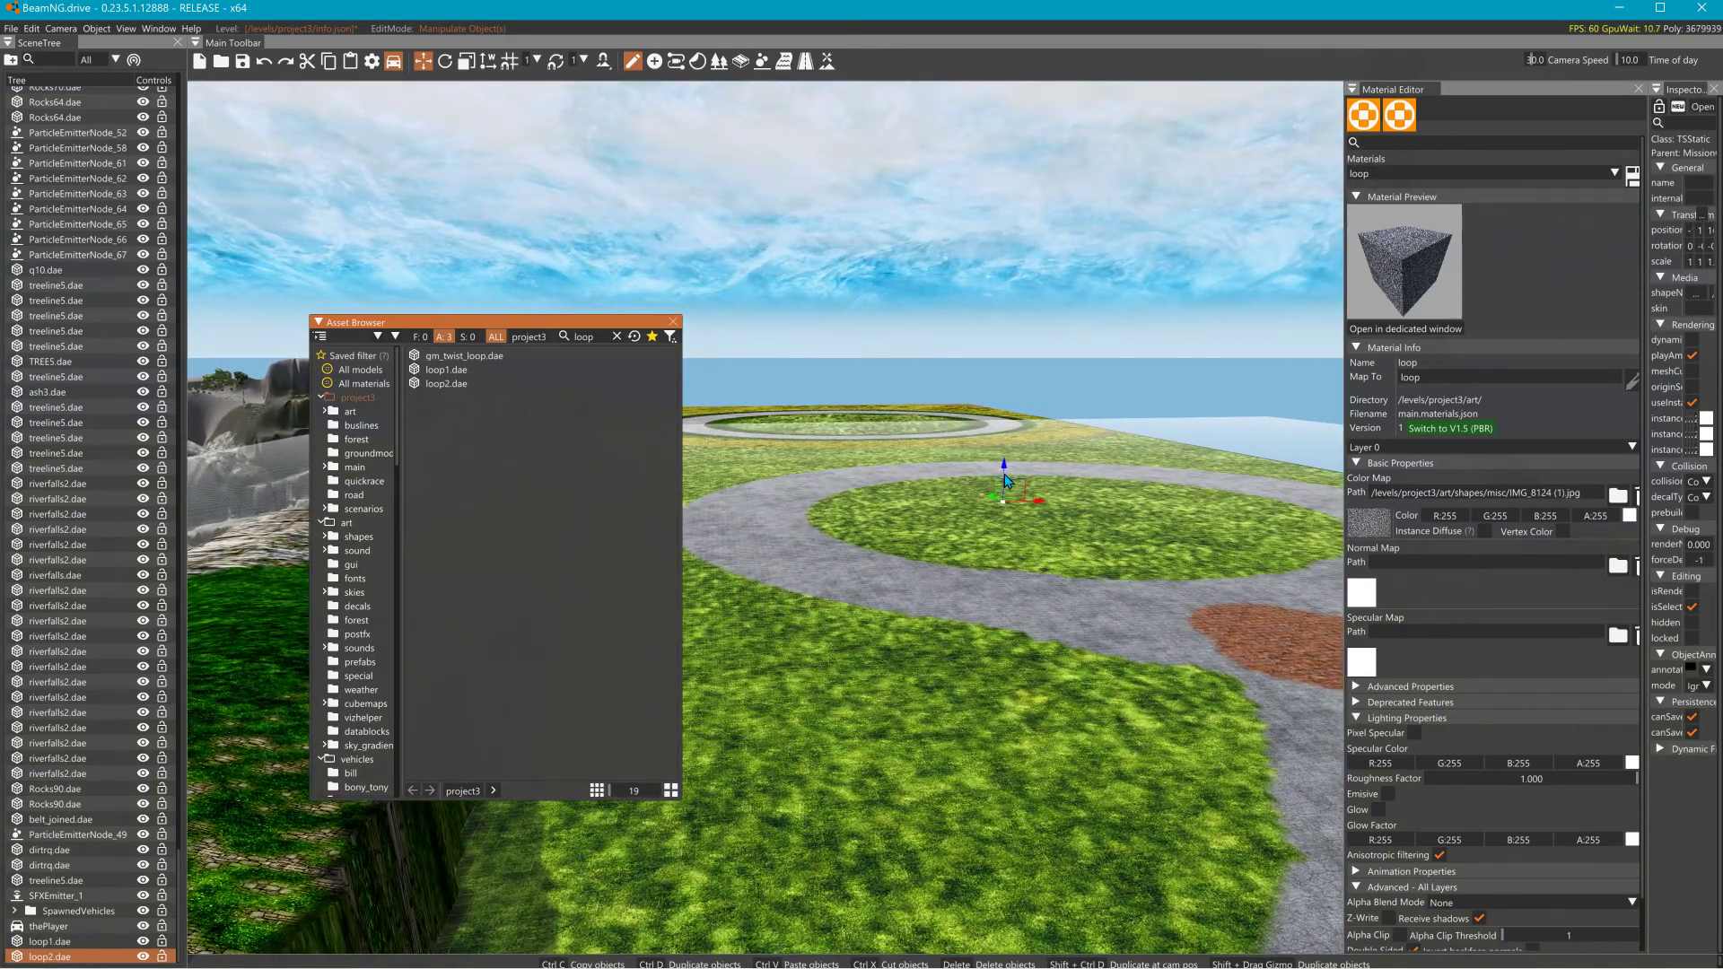
left_click_drag(1006, 478, 1031, 450)
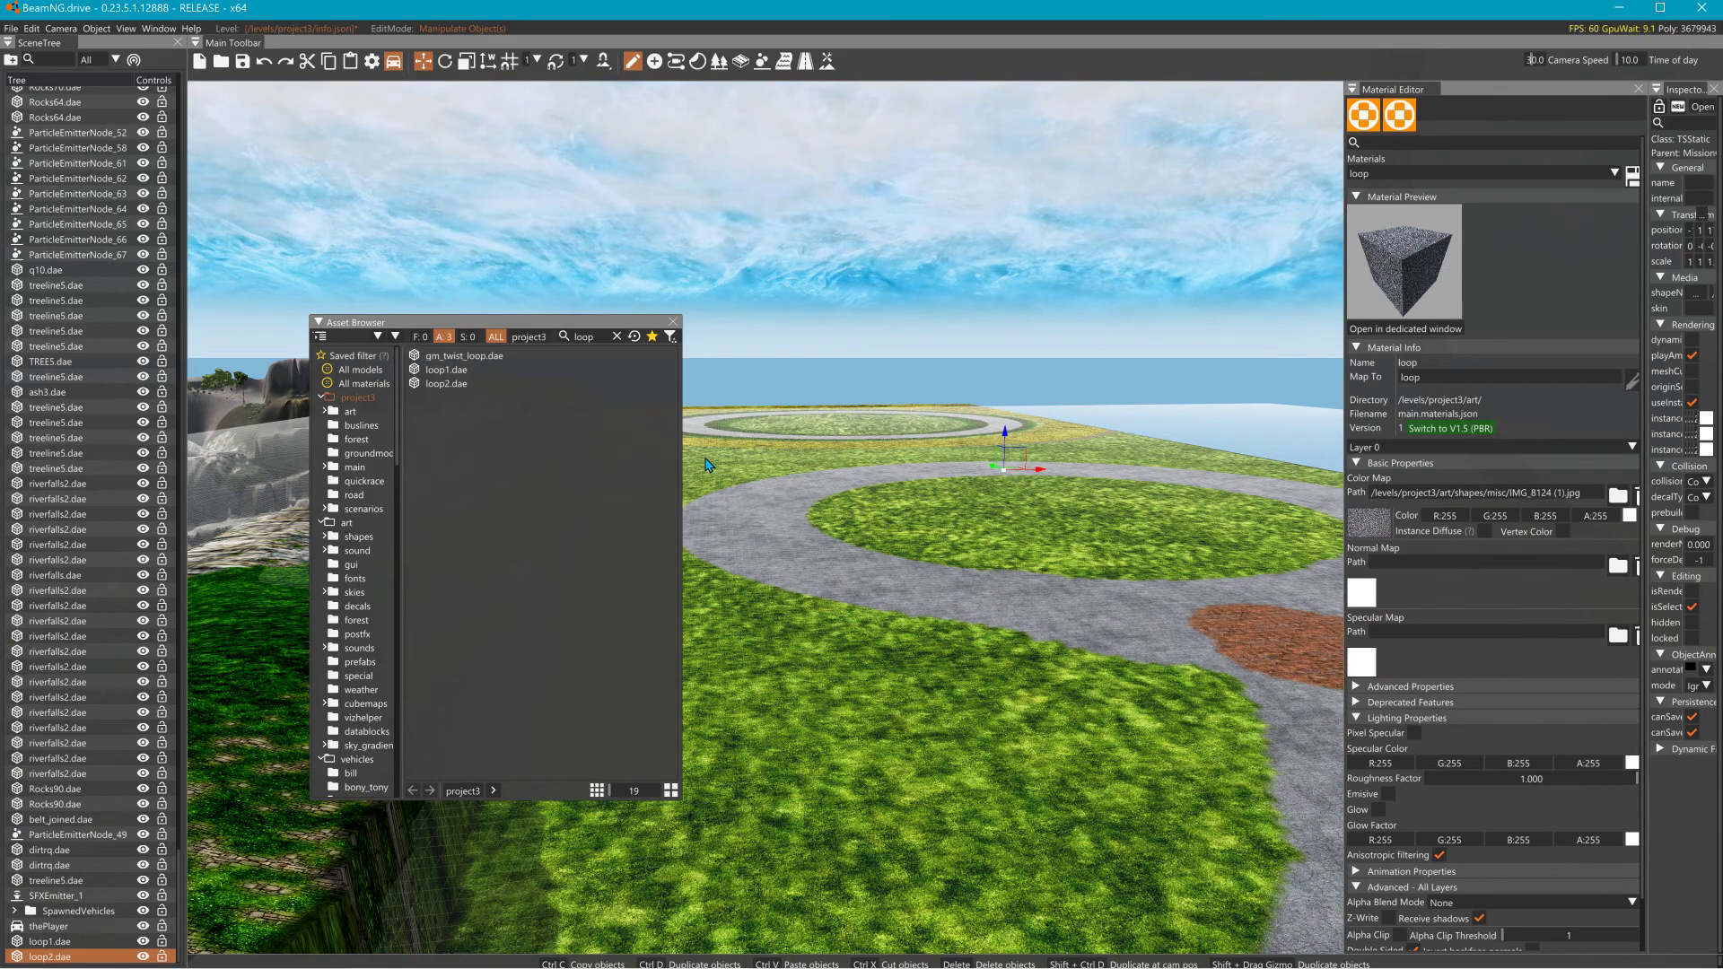
Place a second loop2.dae on the grass near the road junction and check the placed loops from farther back.
left_click_drag(453, 378, 792, 459)
key("s")
right_click_drag(948, 502, 1080, 458)
key("a")
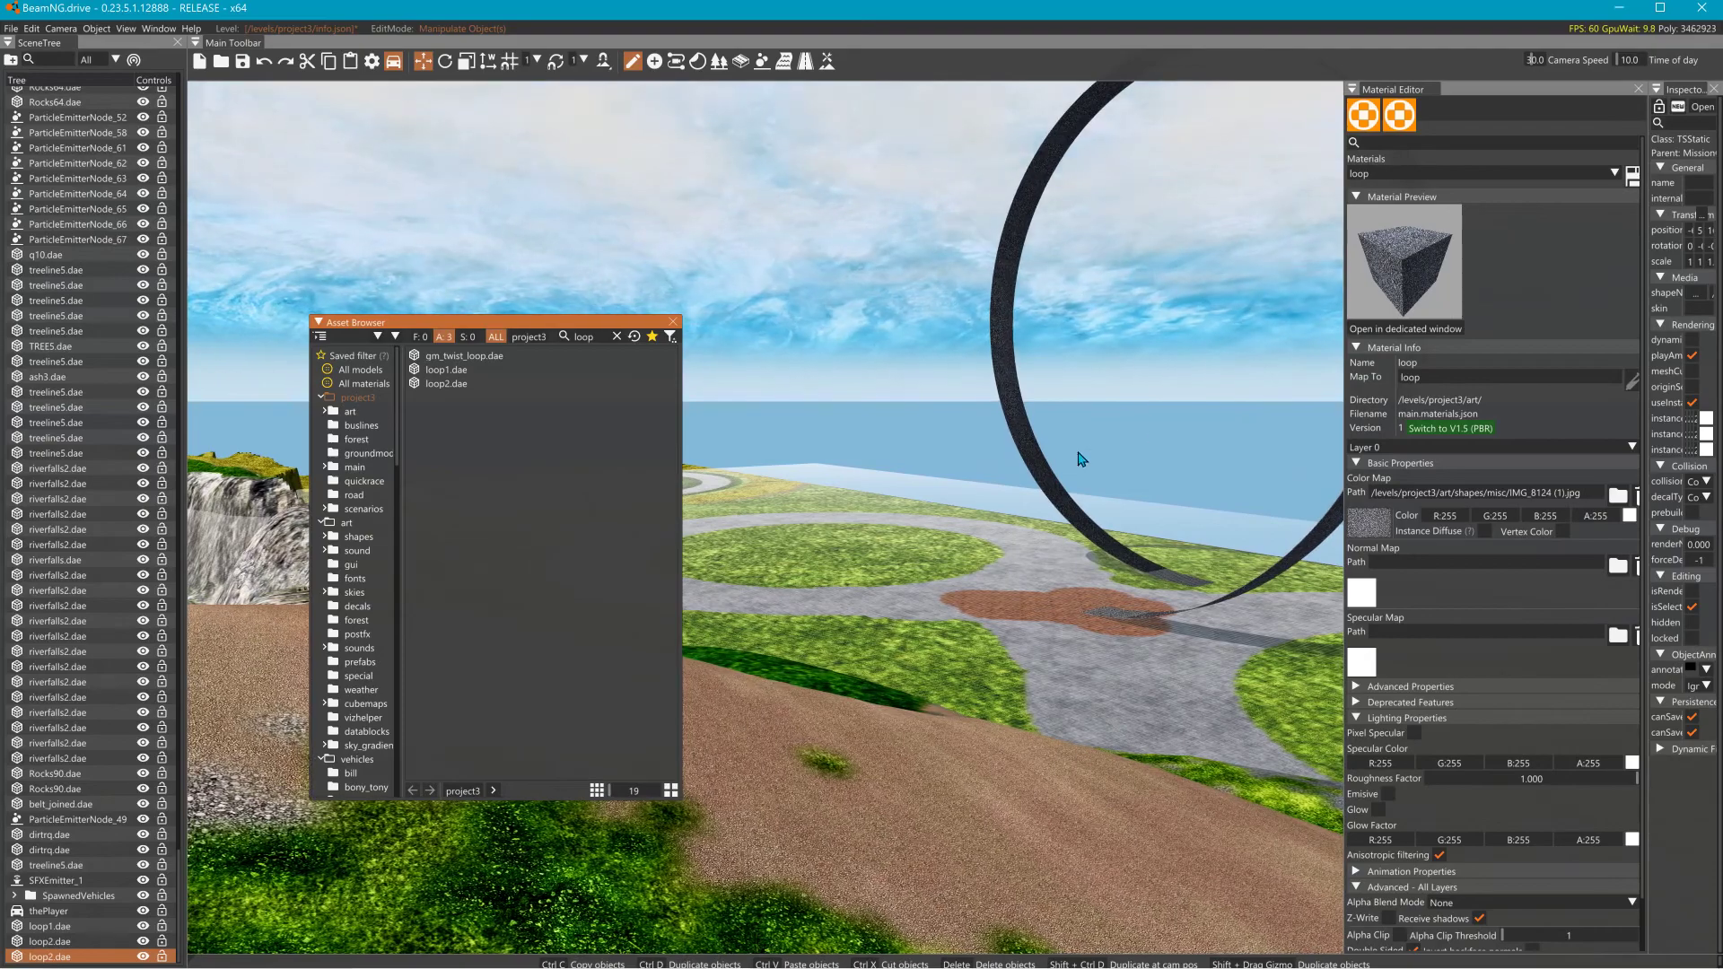
left_click(1696, 340)
right_click_drag(1238, 386, 1077, 373)
right_click_drag(762, 503, 763, 503)
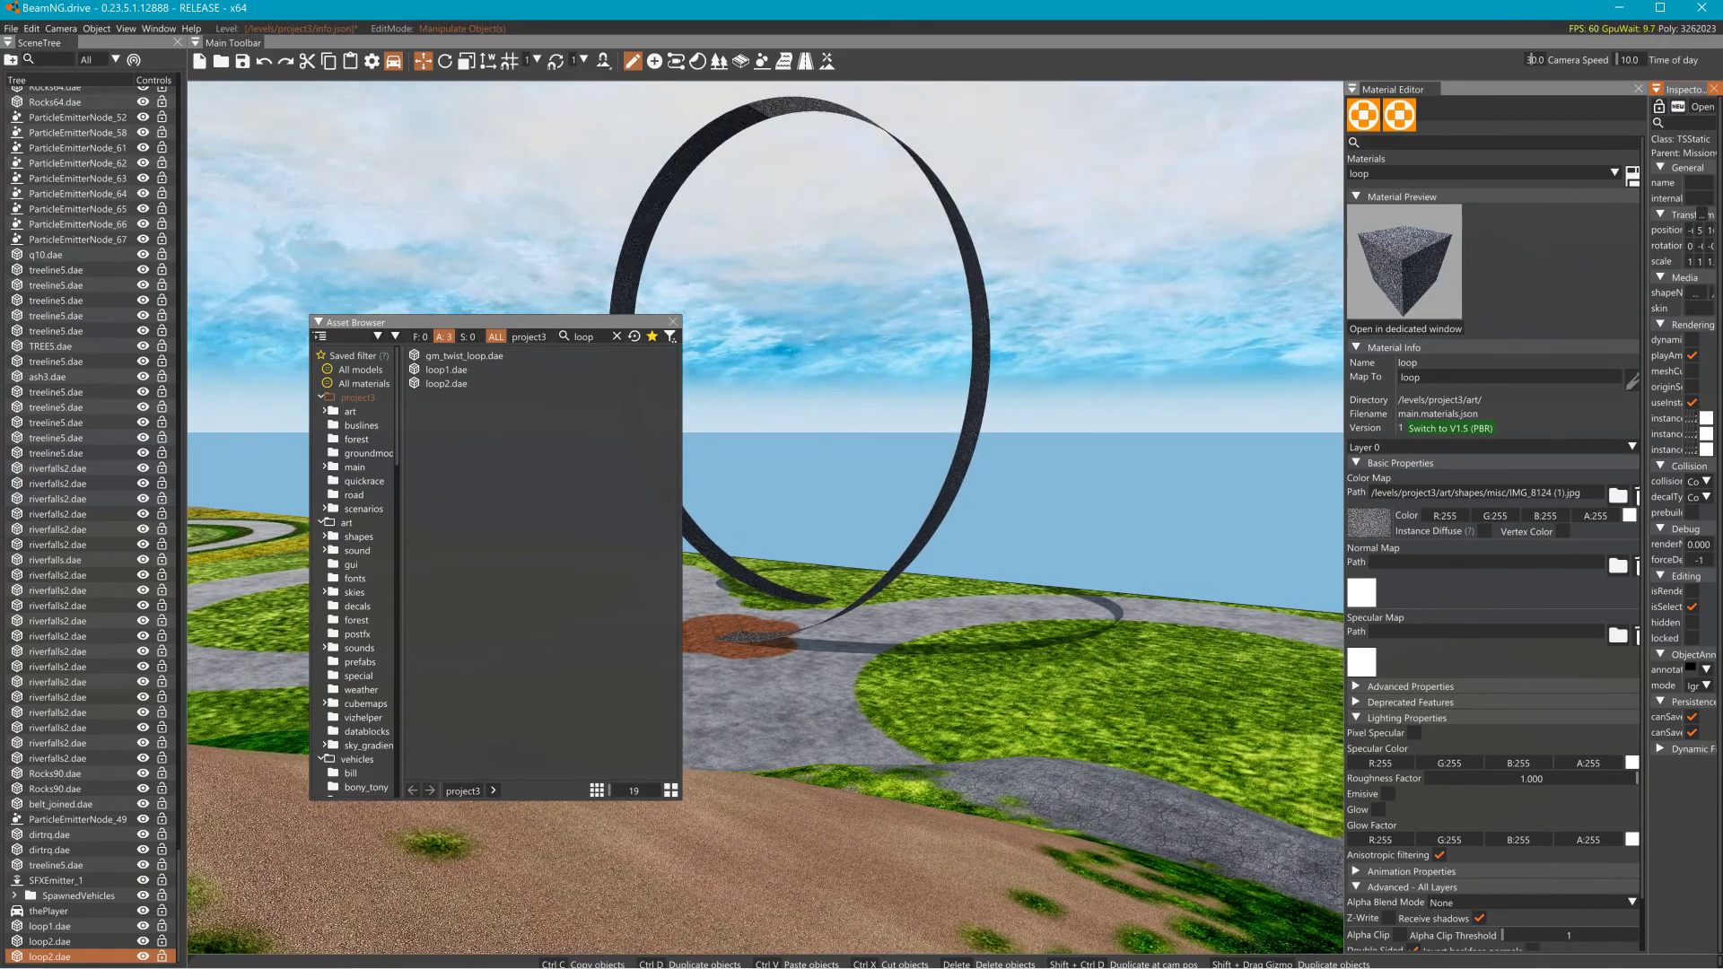
Switch to Blender and rename the loop mesh Cube.001 to Cube.
key("alt+Tab")
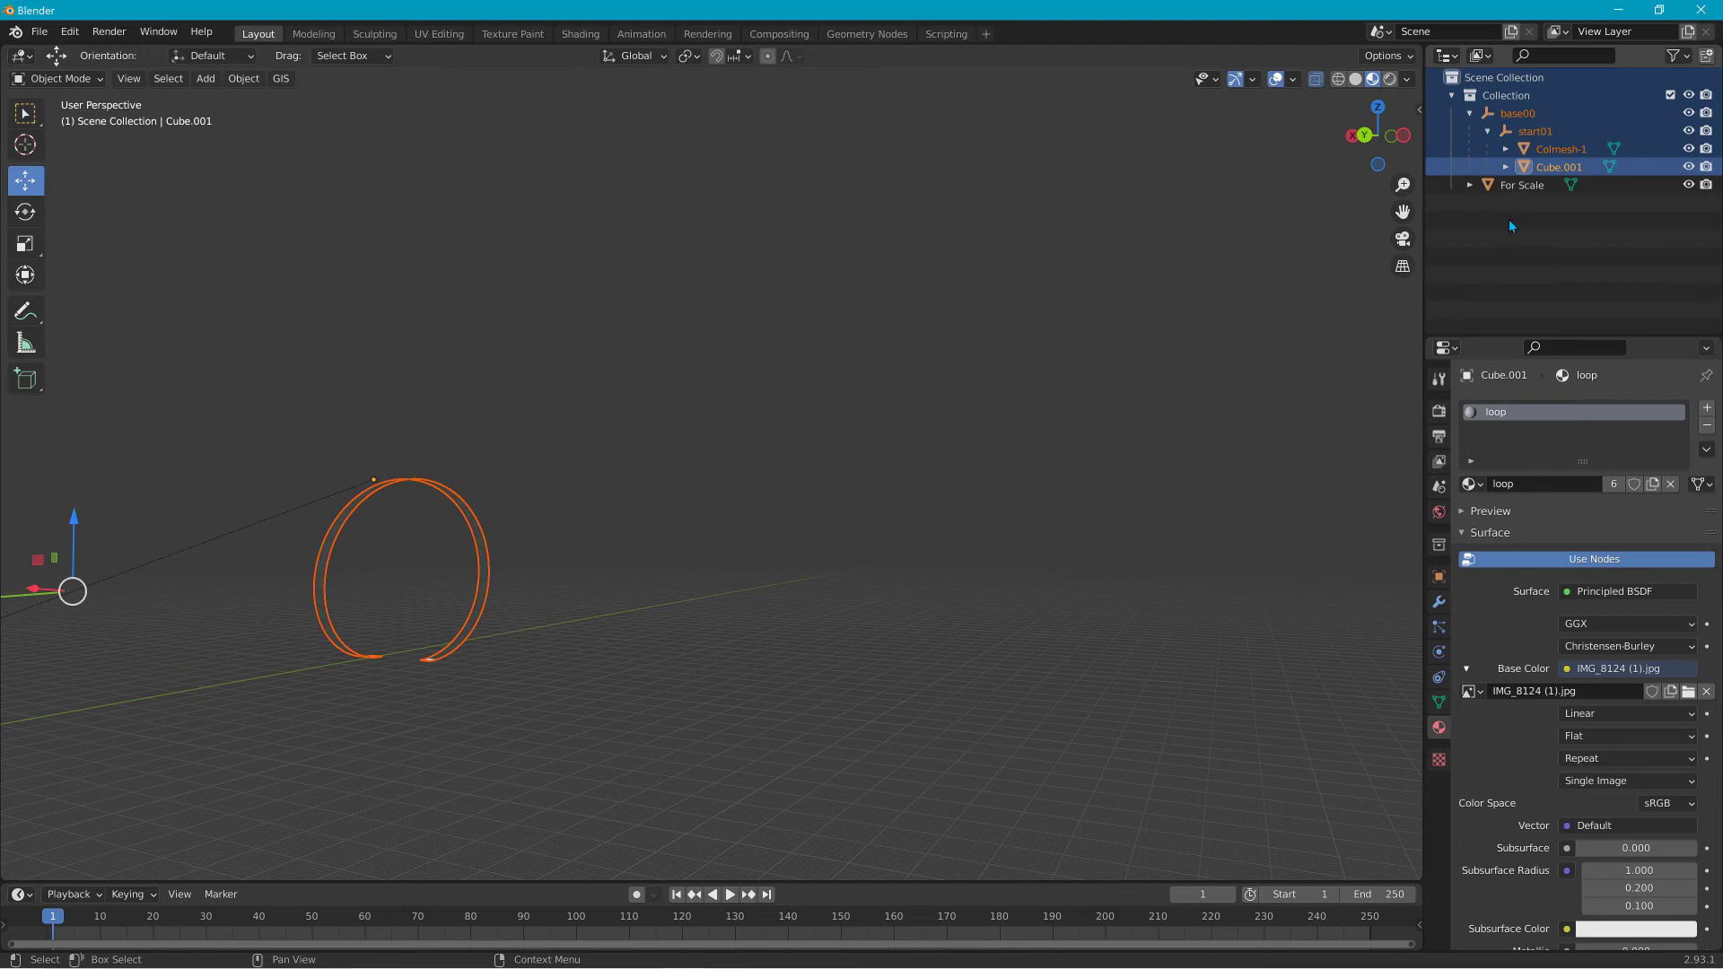
left_click(1569, 170)
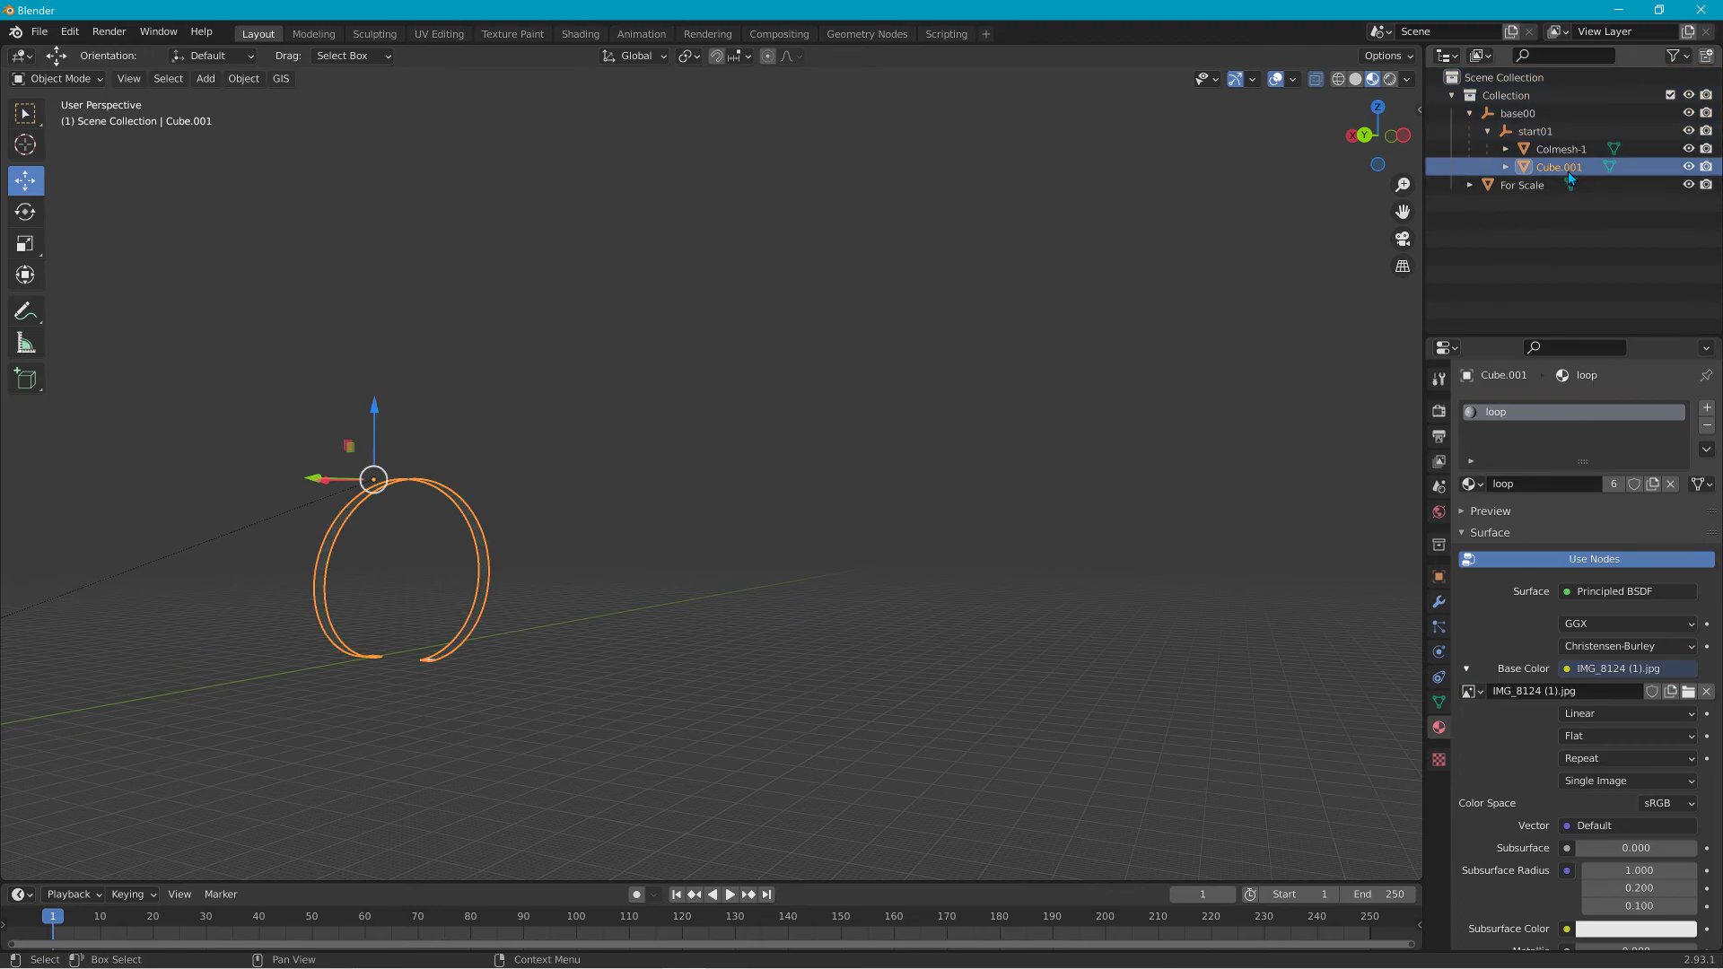
double_click(1569, 171)
key("Return")
Export Cube with Colmesh-1, start01 and base00 as Collada to the Project 3 misc folder, overwriting loop2.dae.
left_click(1560, 149, "ctrl")
left_click(1534, 131, "ctrl")
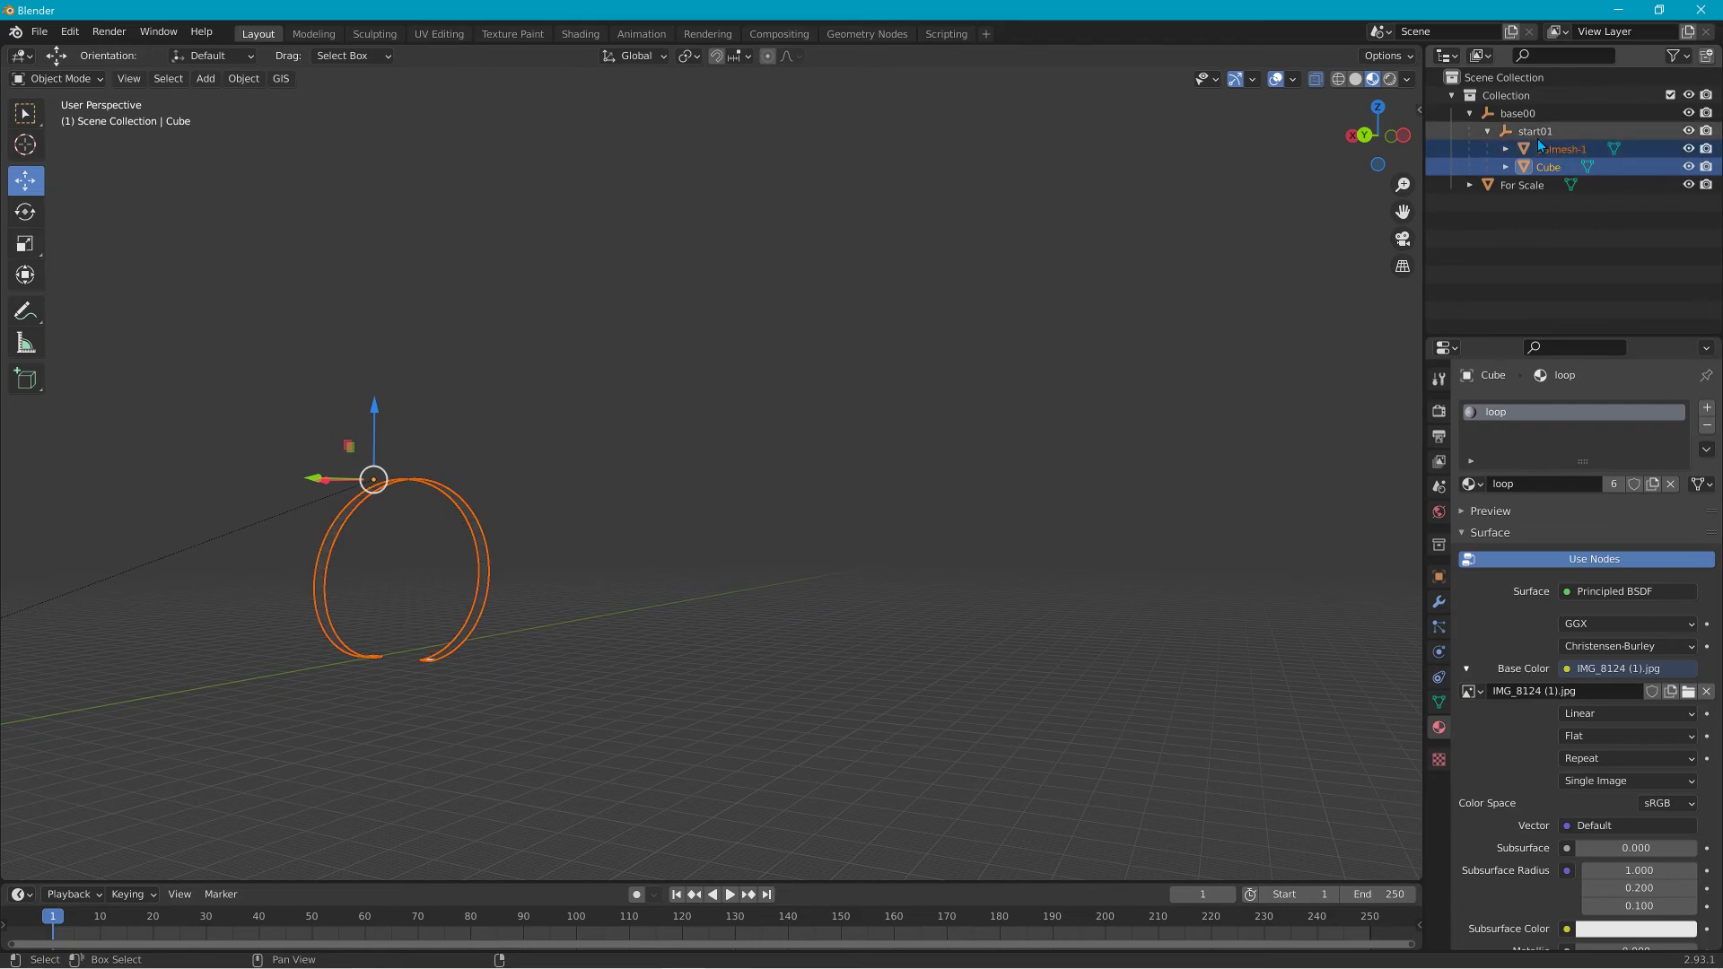
left_click(1516, 114, "ctrl")
left_click(1511, 96, "ctrl")
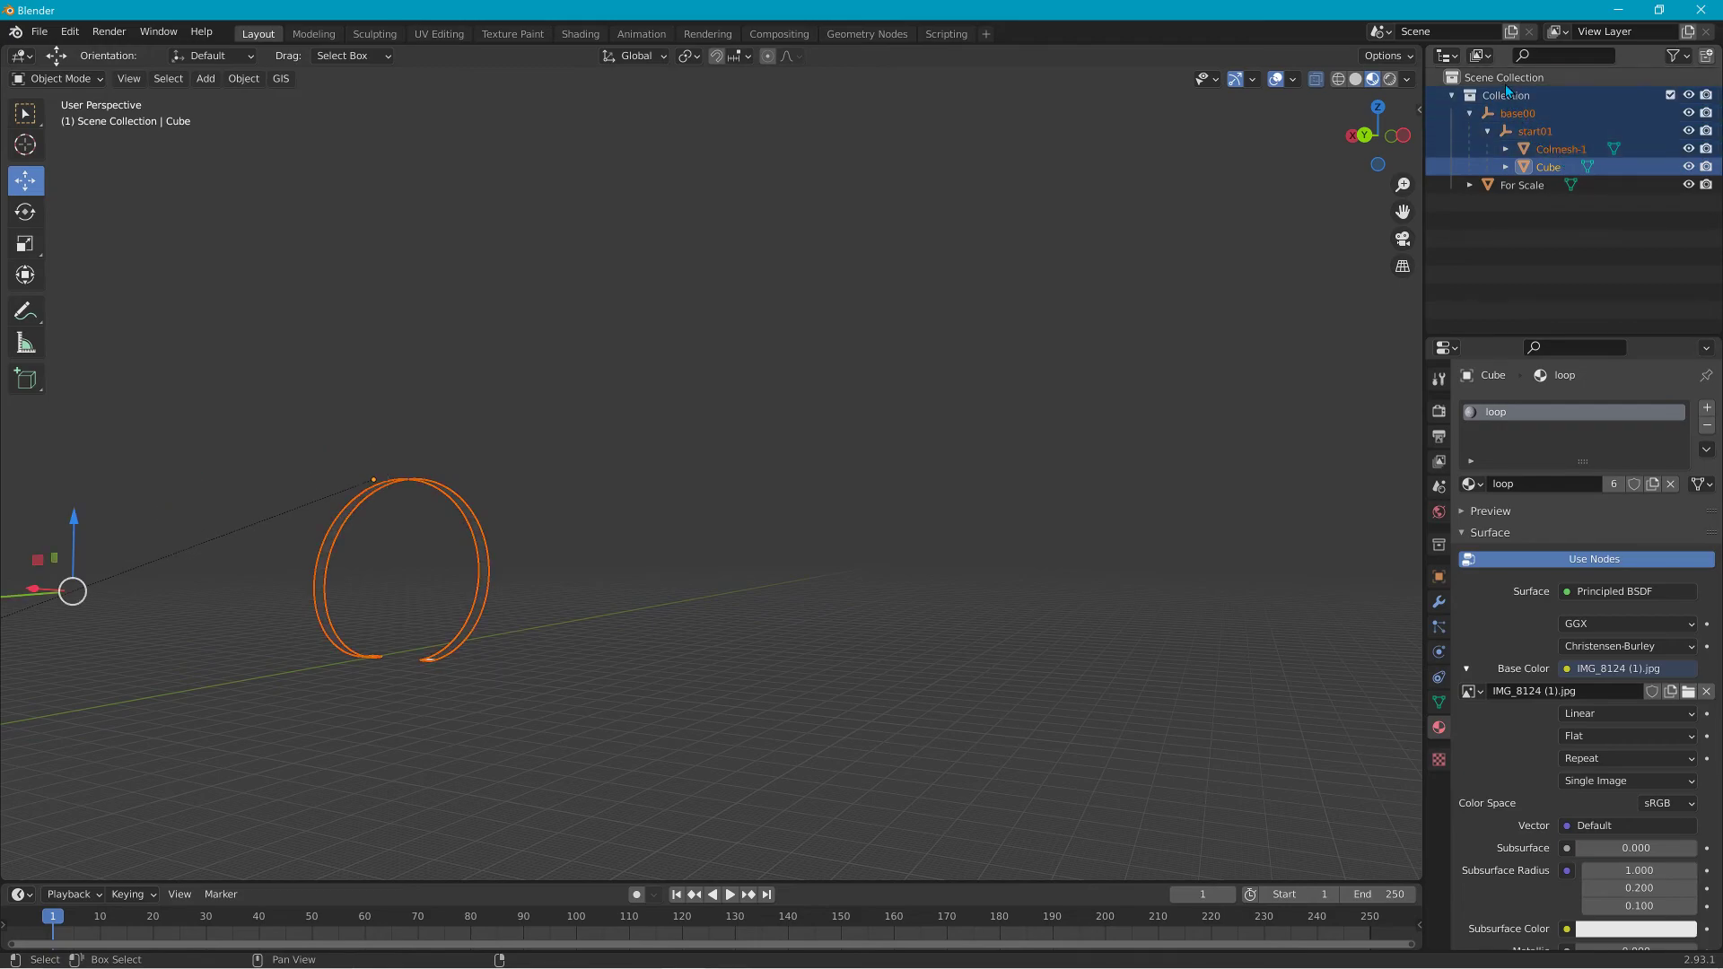
key("alt+Tab")
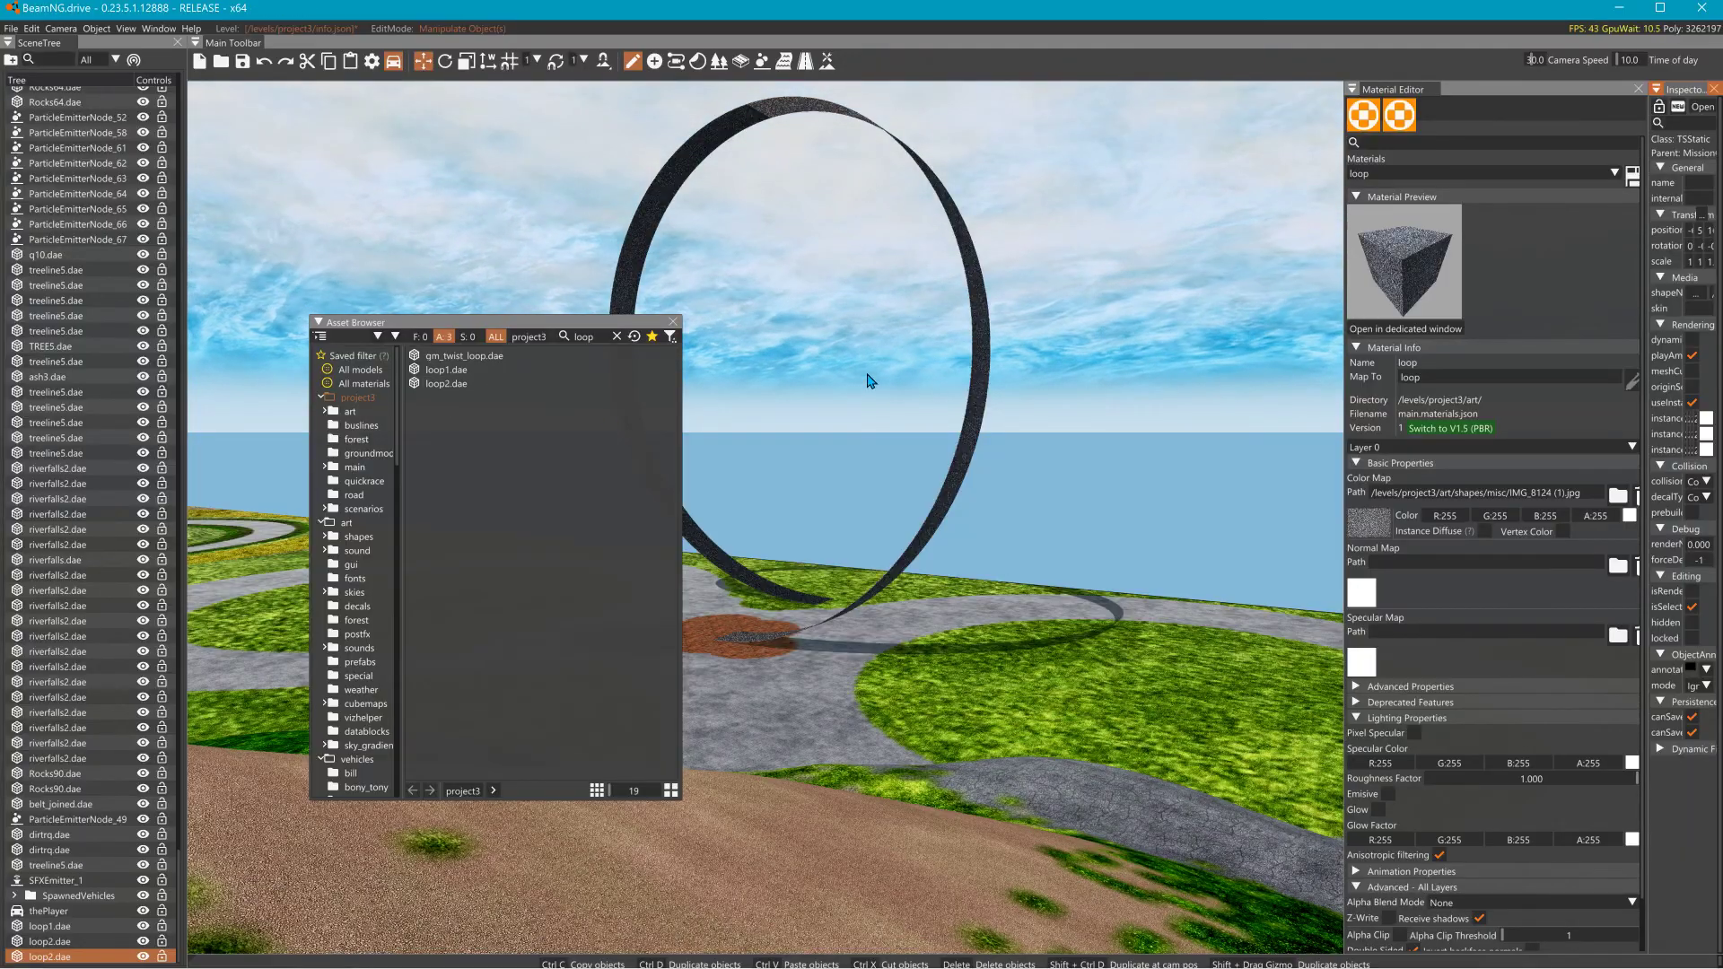
key("alt+Tab")
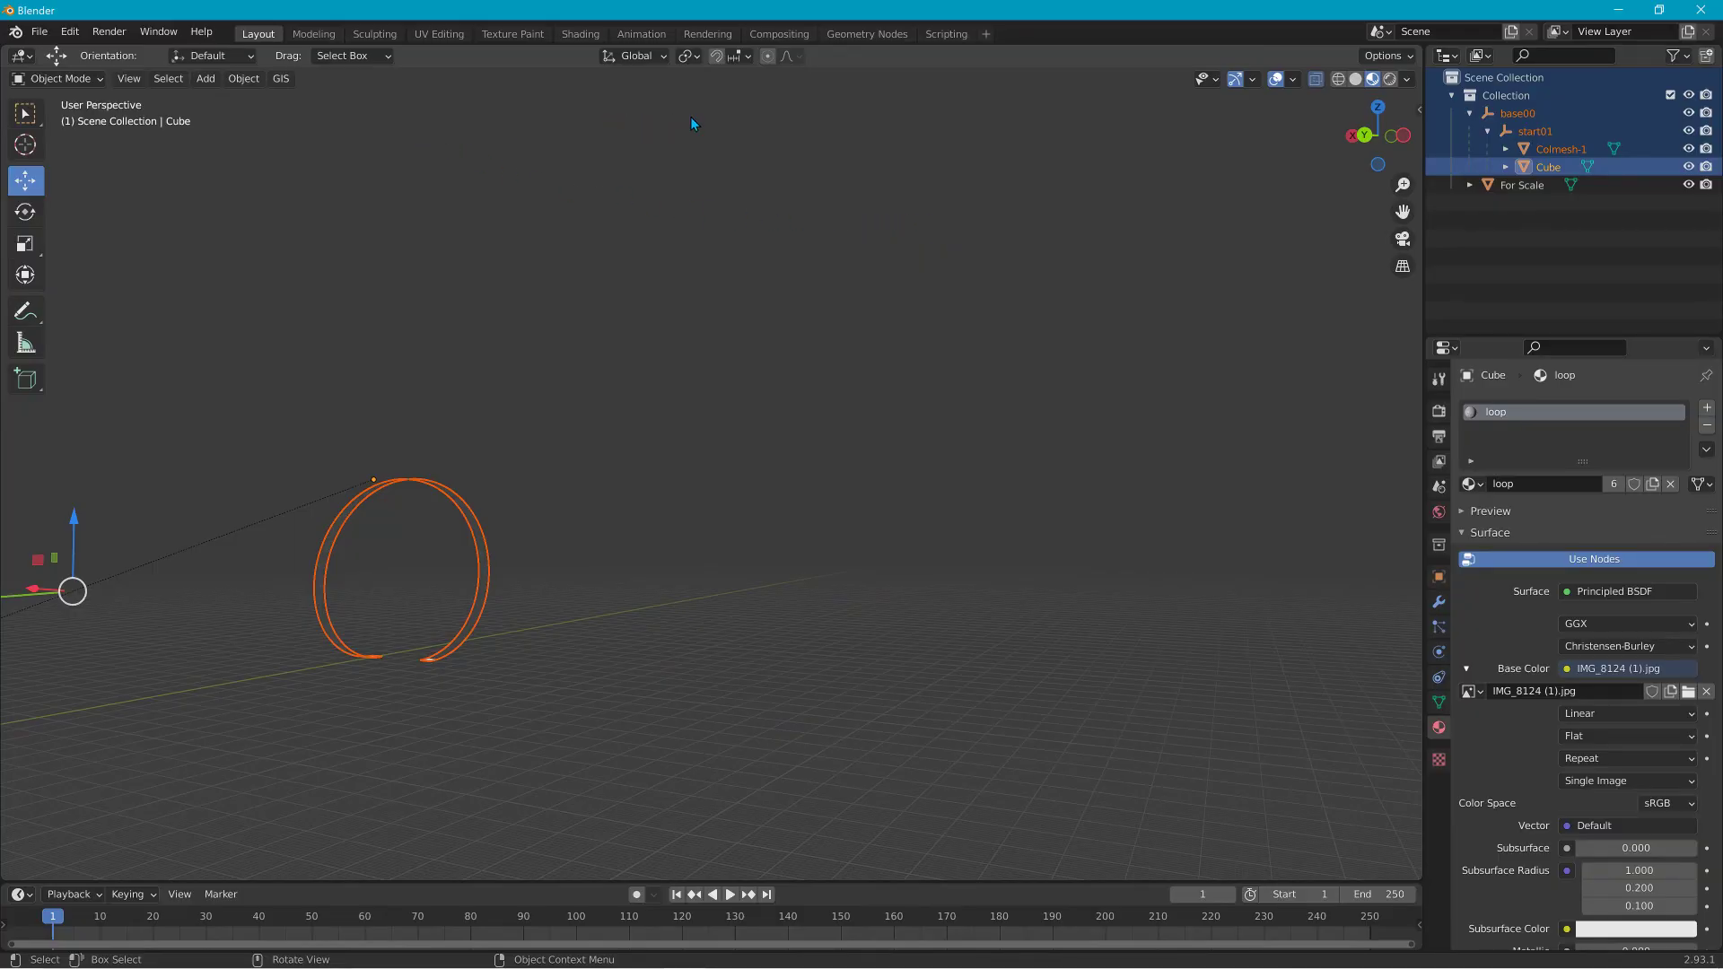
left_click(39, 31)
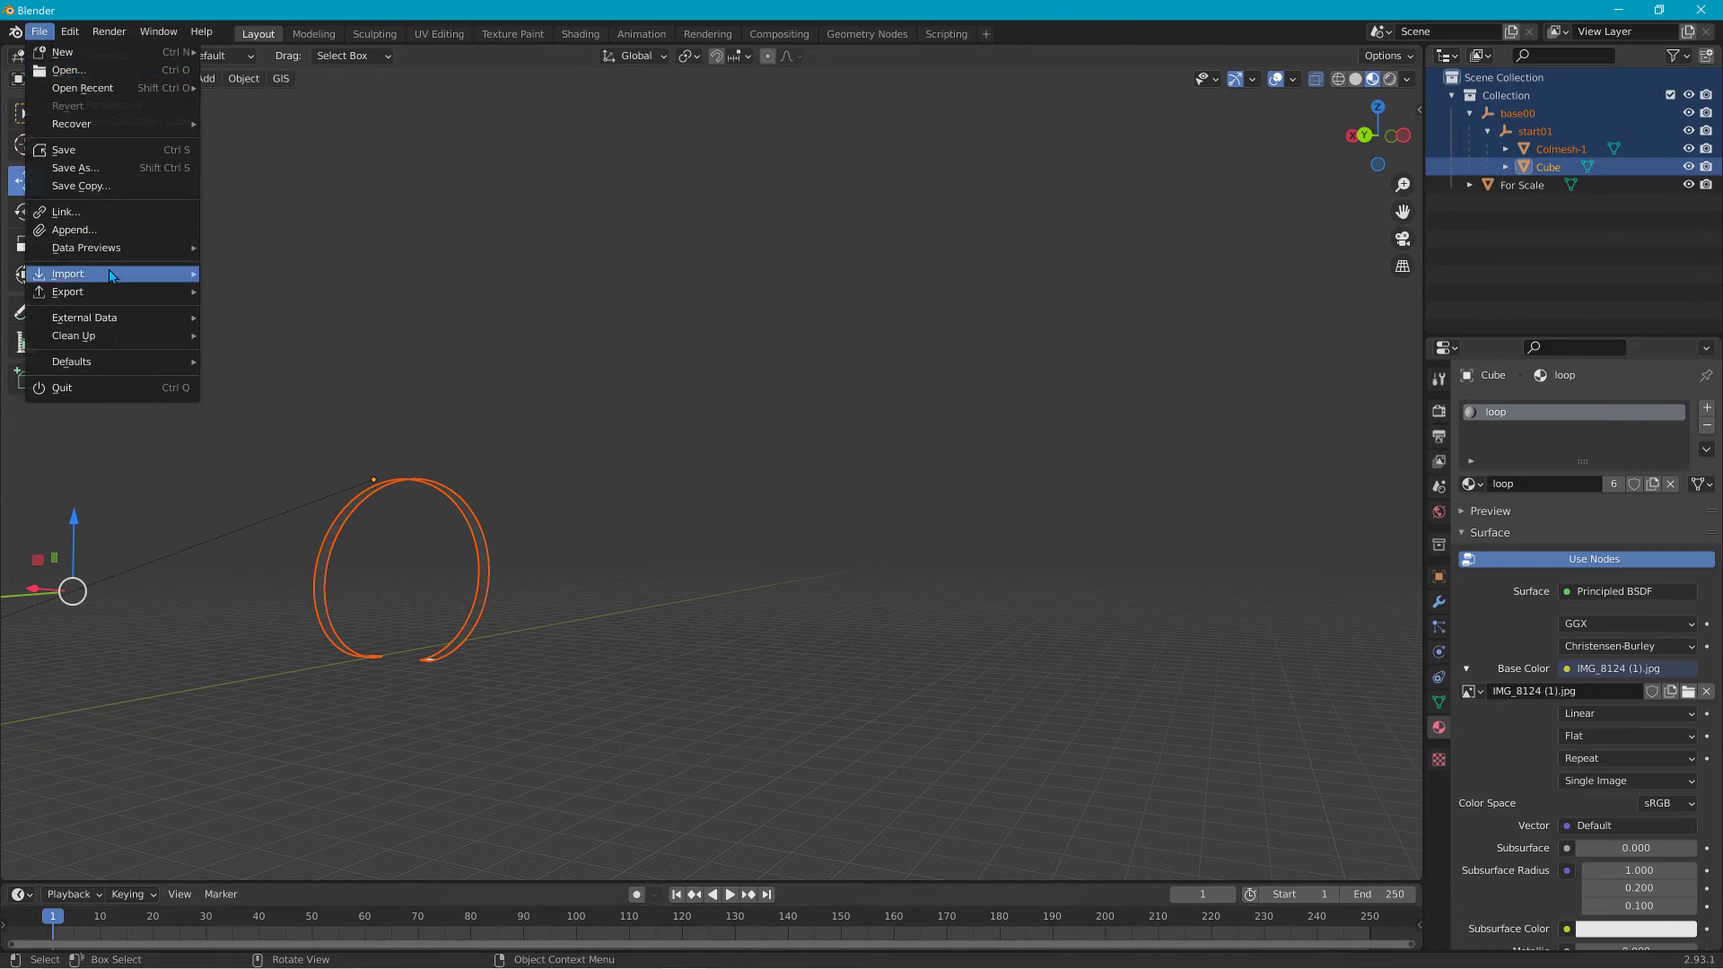
mouse_move(115, 293)
left_click(260, 291)
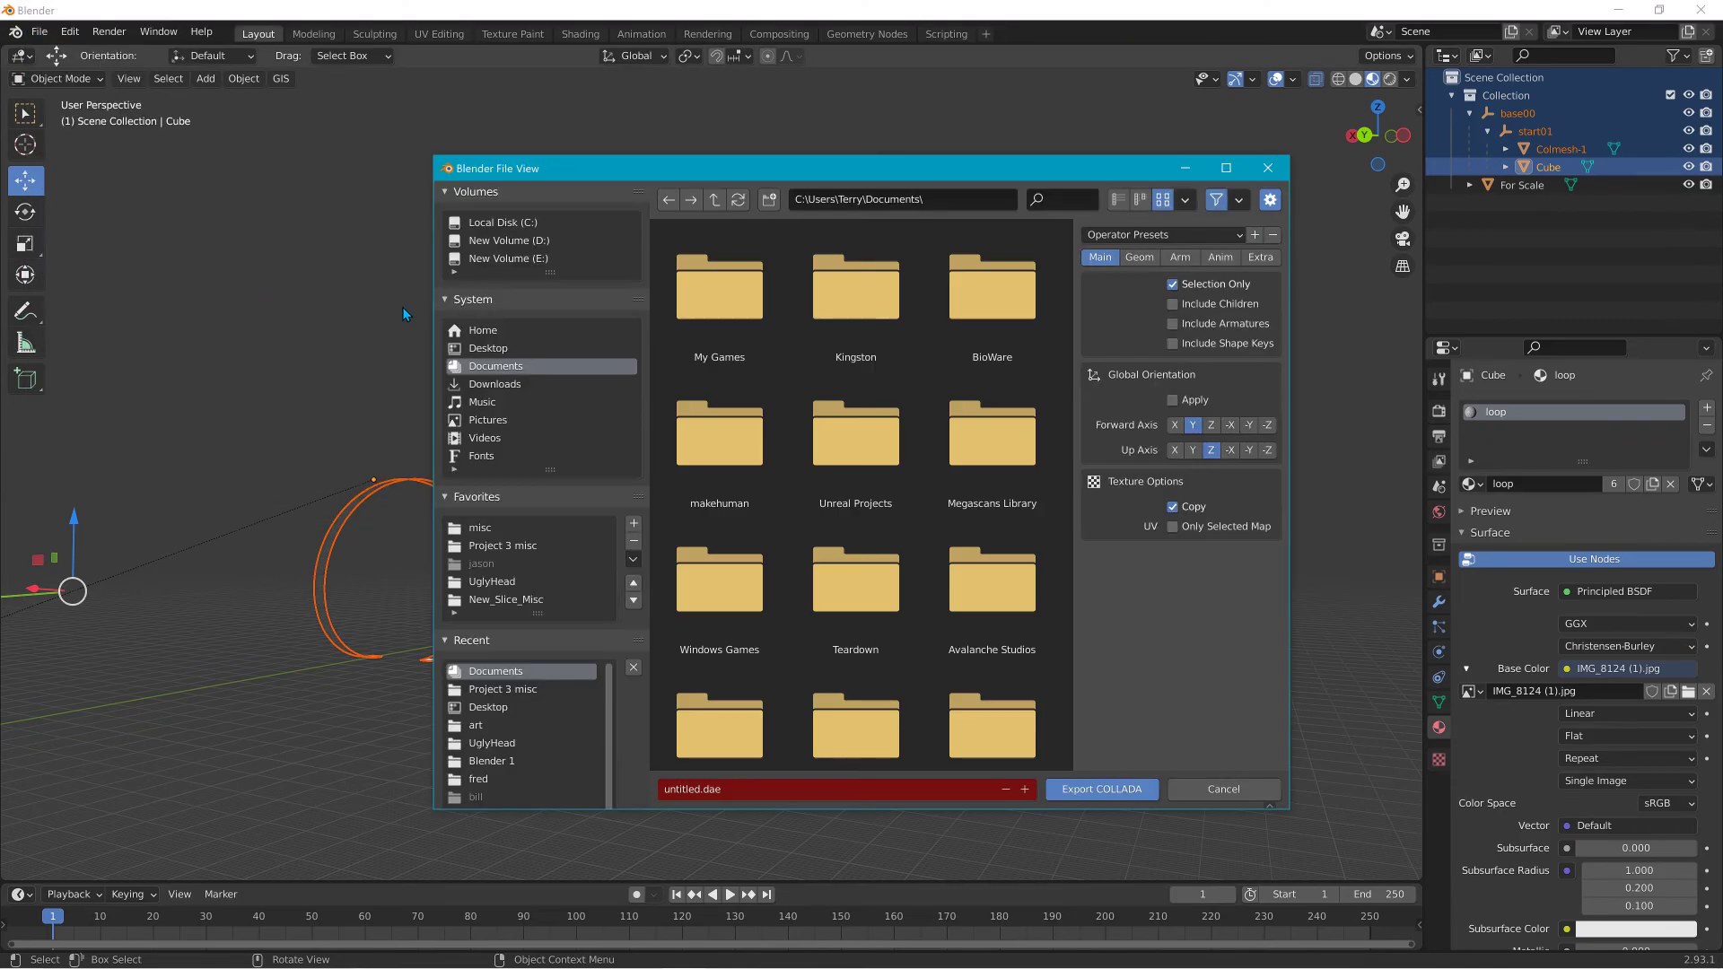
left_click(504, 545)
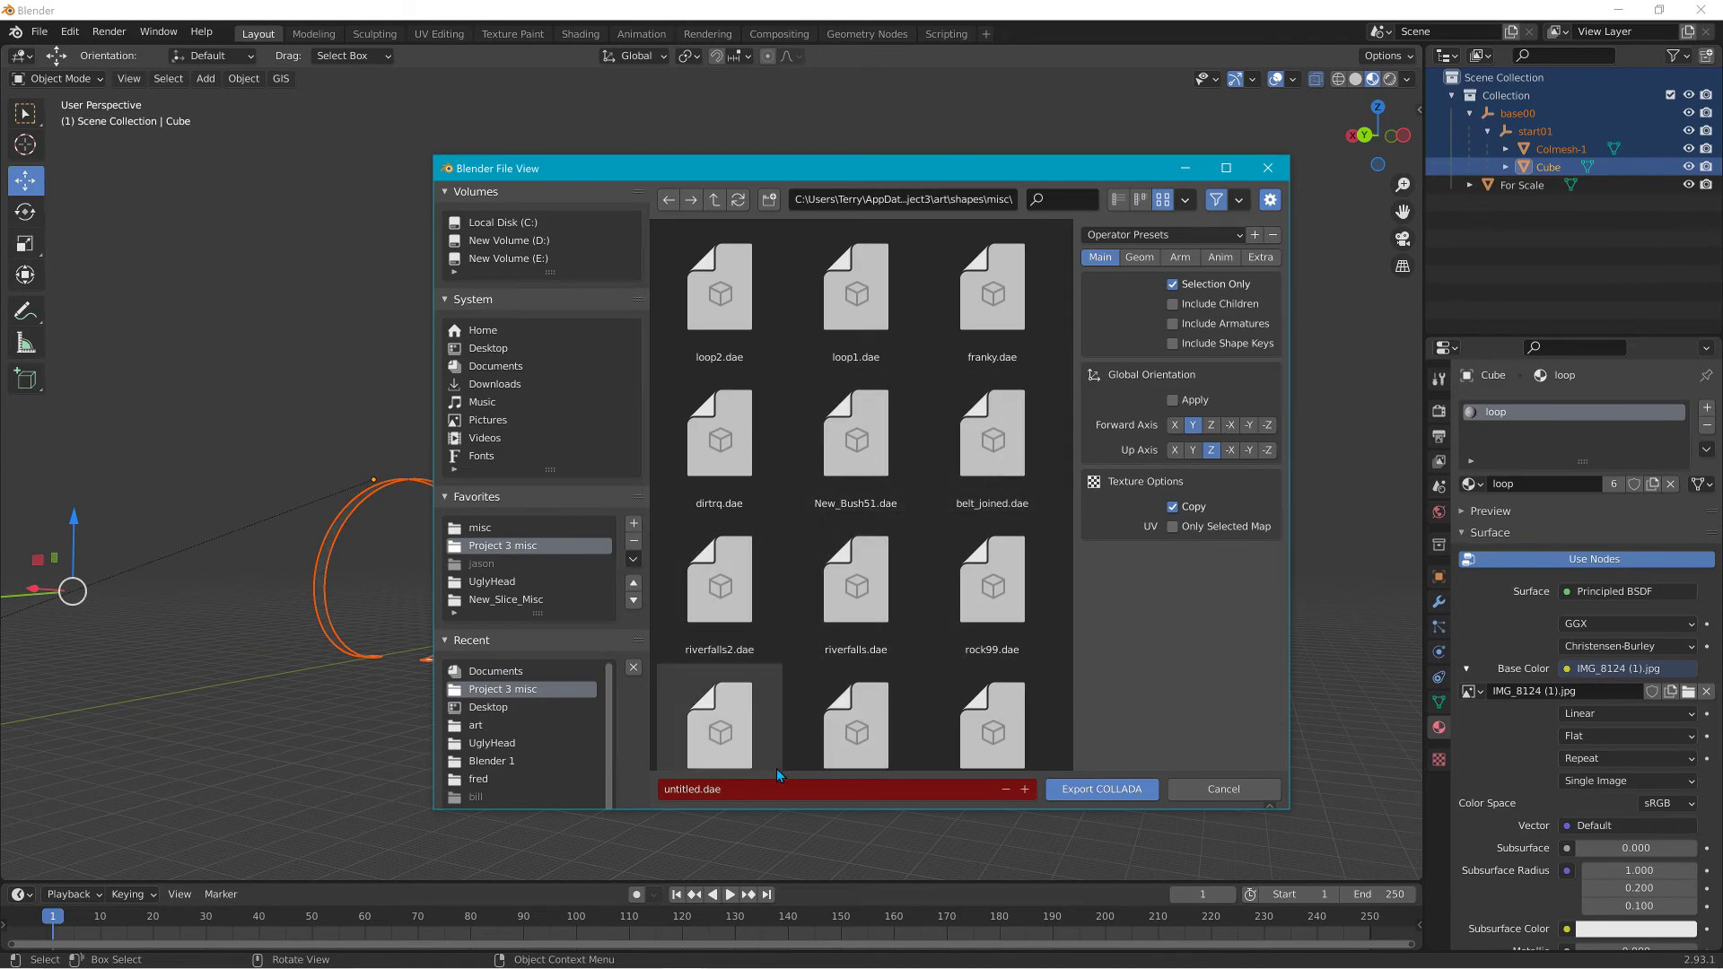
left_click(774, 794)
key("BackSpace")
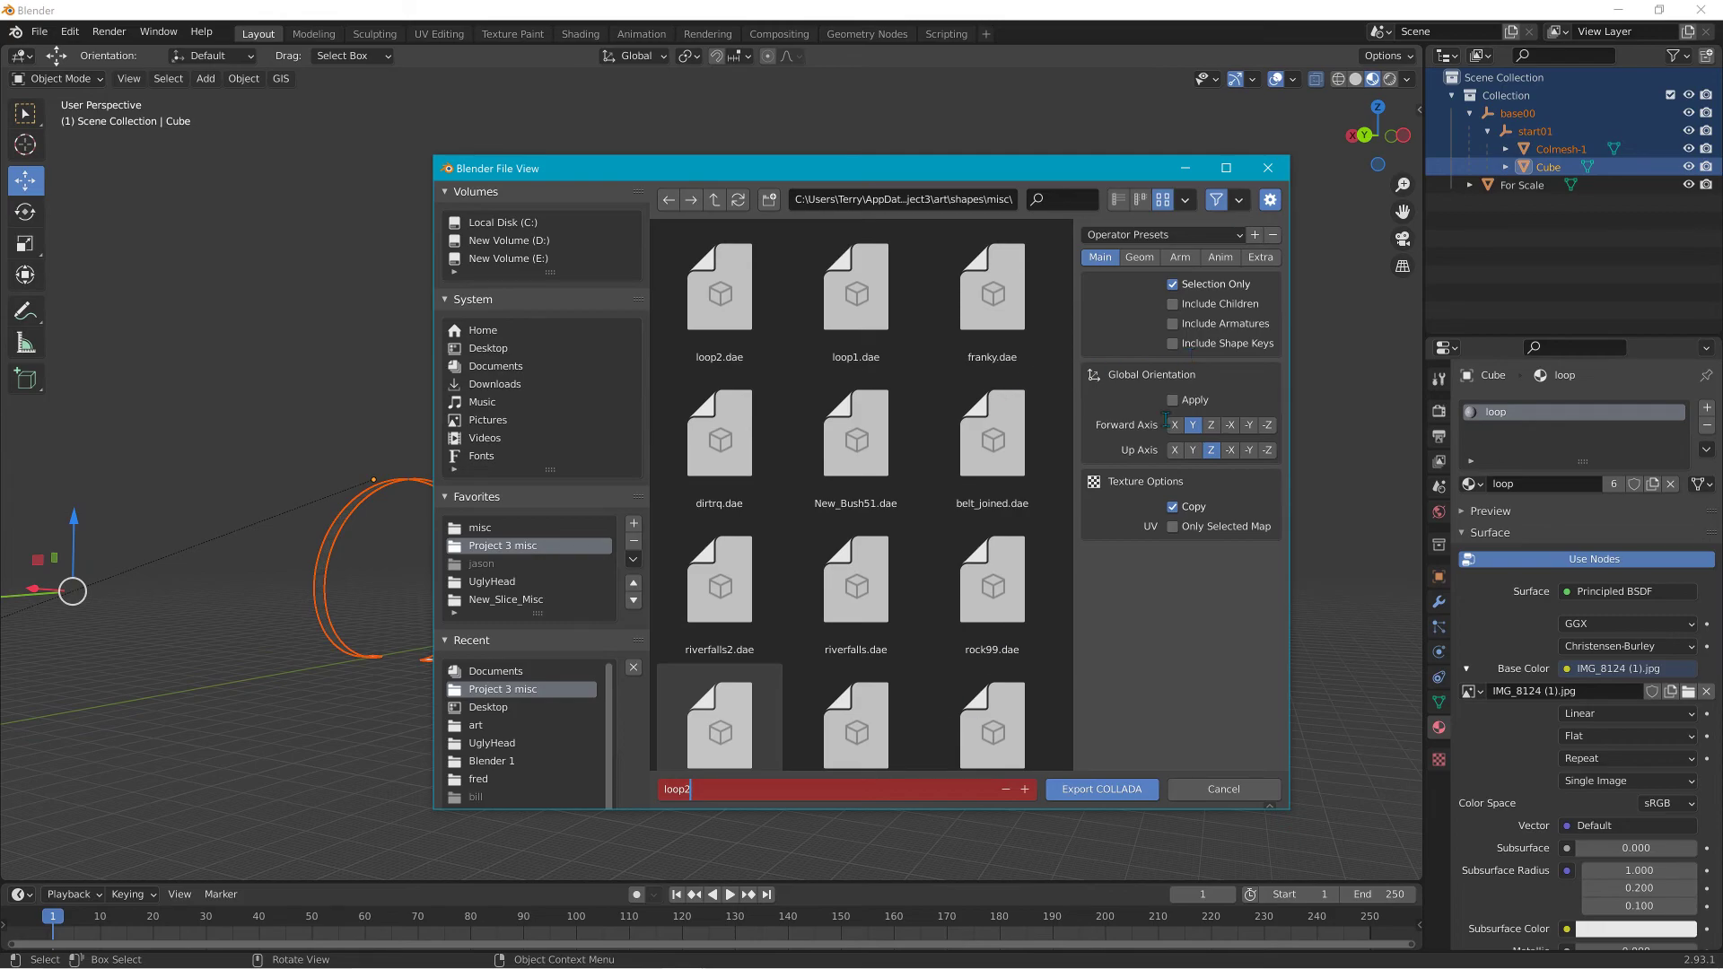
type("loop2")
key("Return")
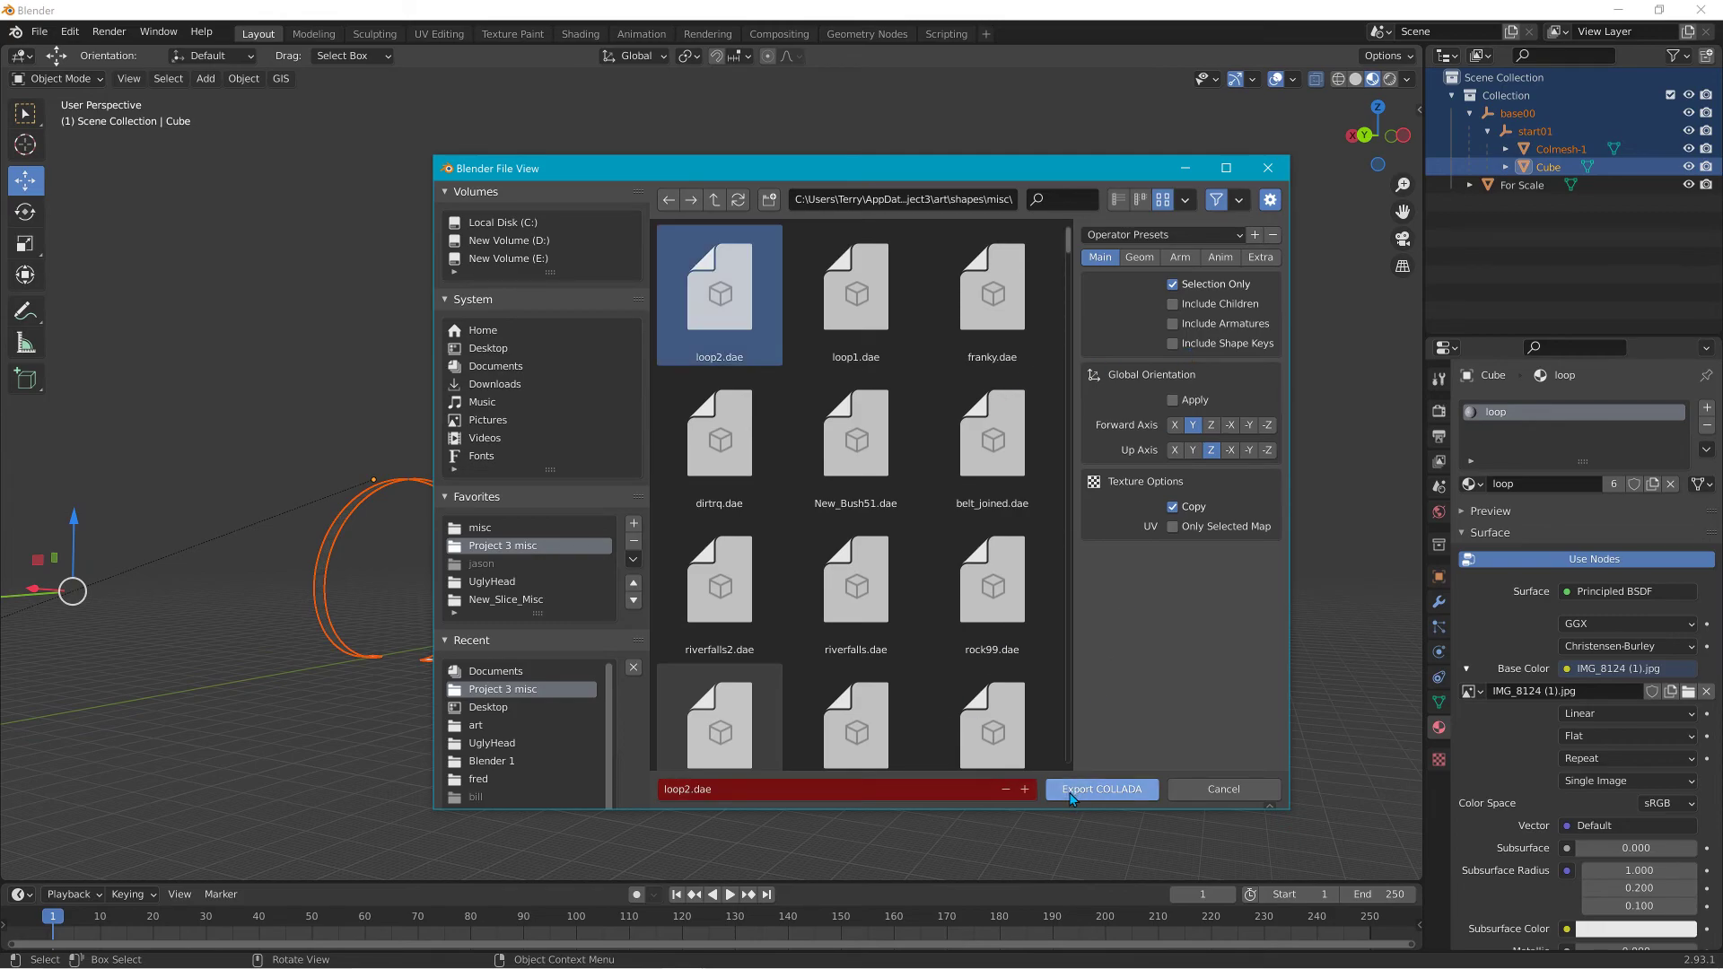
left_click(1073, 791)
Switch back to BeamNG.drive, delete the loop2.dae standing on the round grass island and close the Asset Browser.
key("alt+Tab")
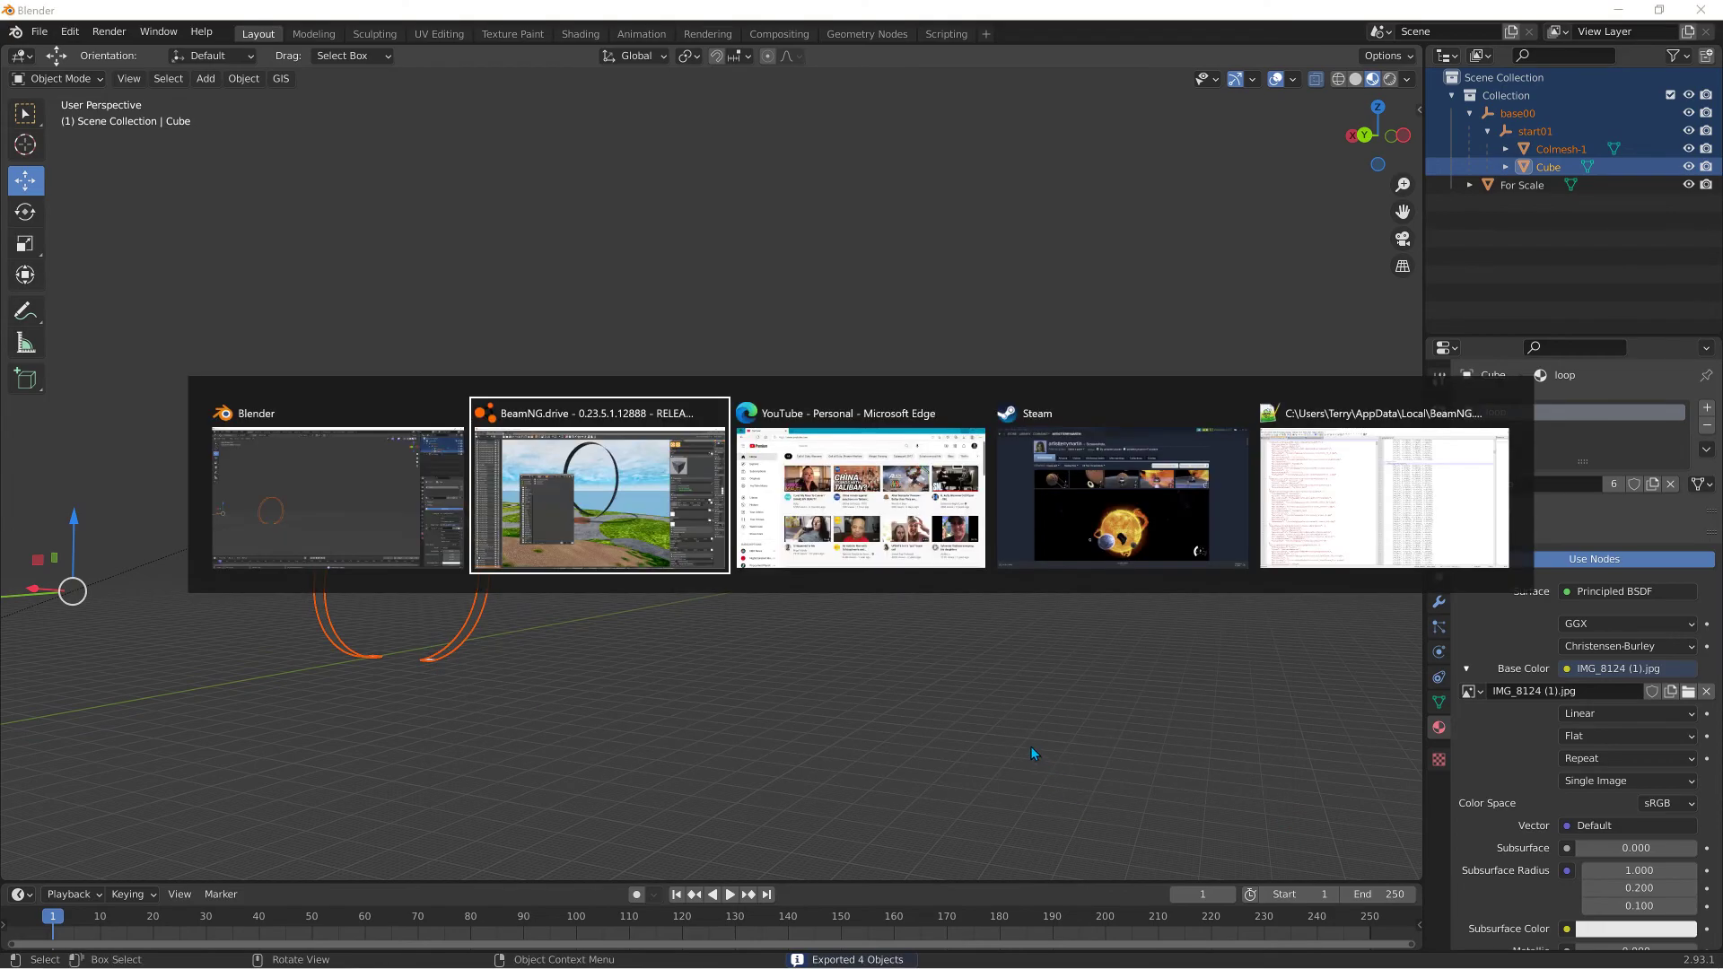
mouse_move(960, 658)
right_mouse_down()
mouse_move(776, 658)
mouse_move(1139, 658)
mouse_move(930, 672)
right_mouse_up()
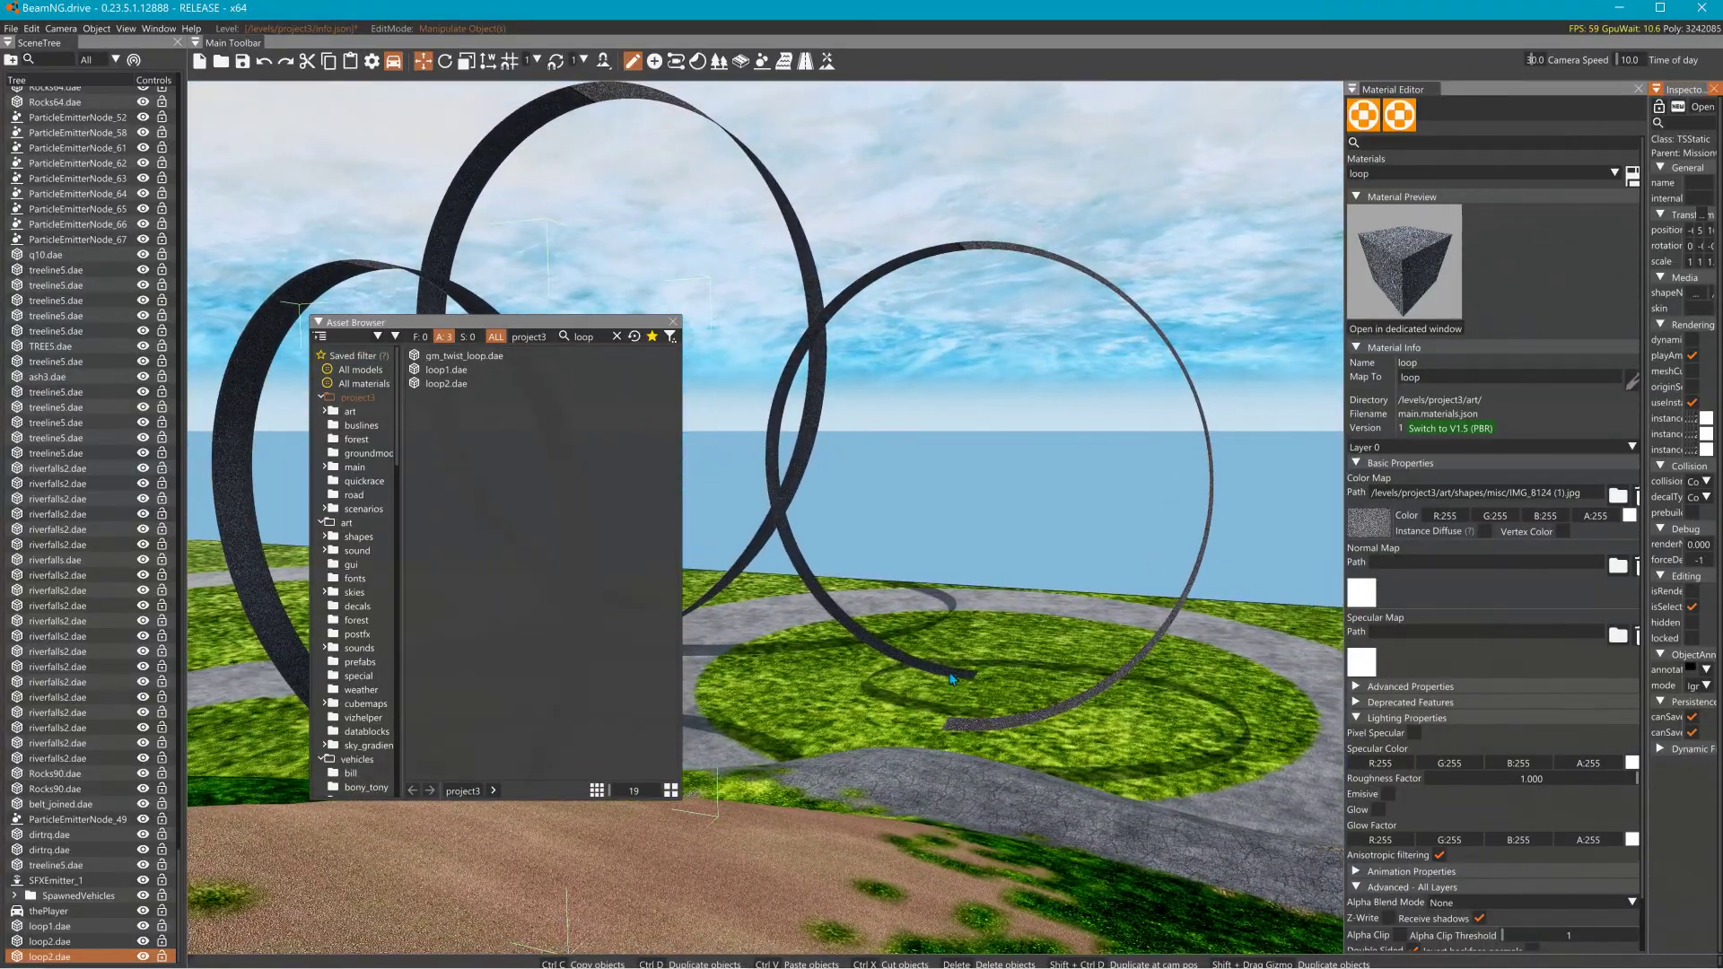
left_click(942, 672)
left_click(942, 671)
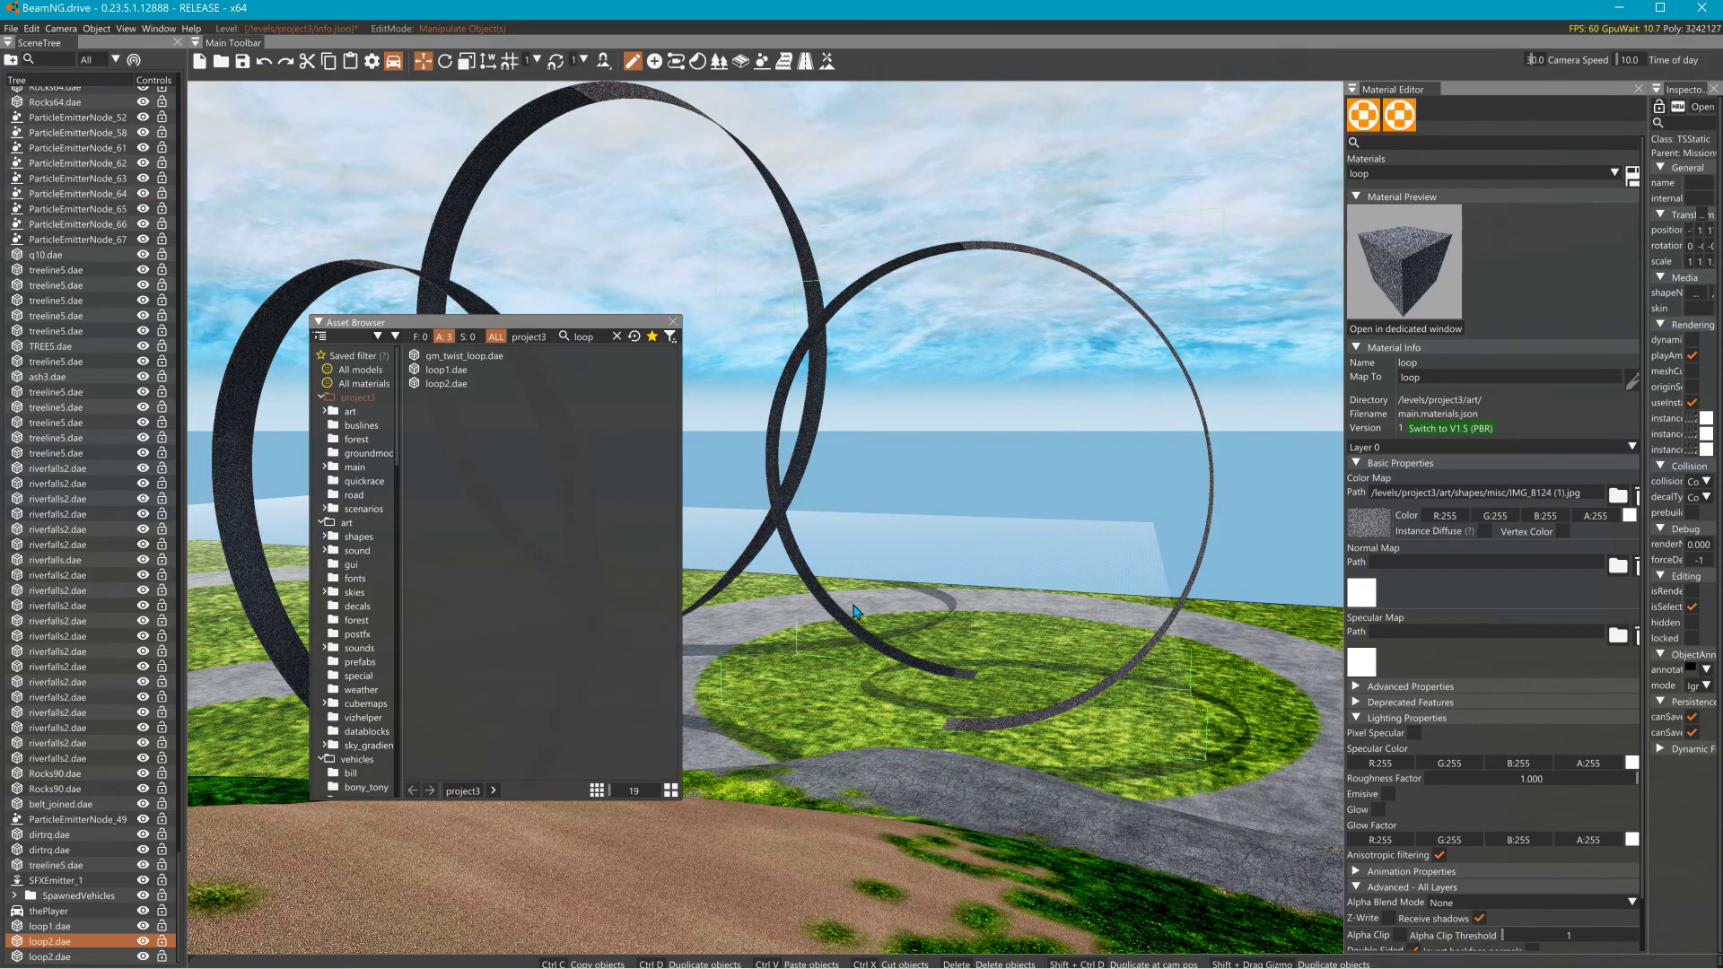
key("Delete")
right_click_drag(860, 641, 314, 641)
left_click(950, 702)
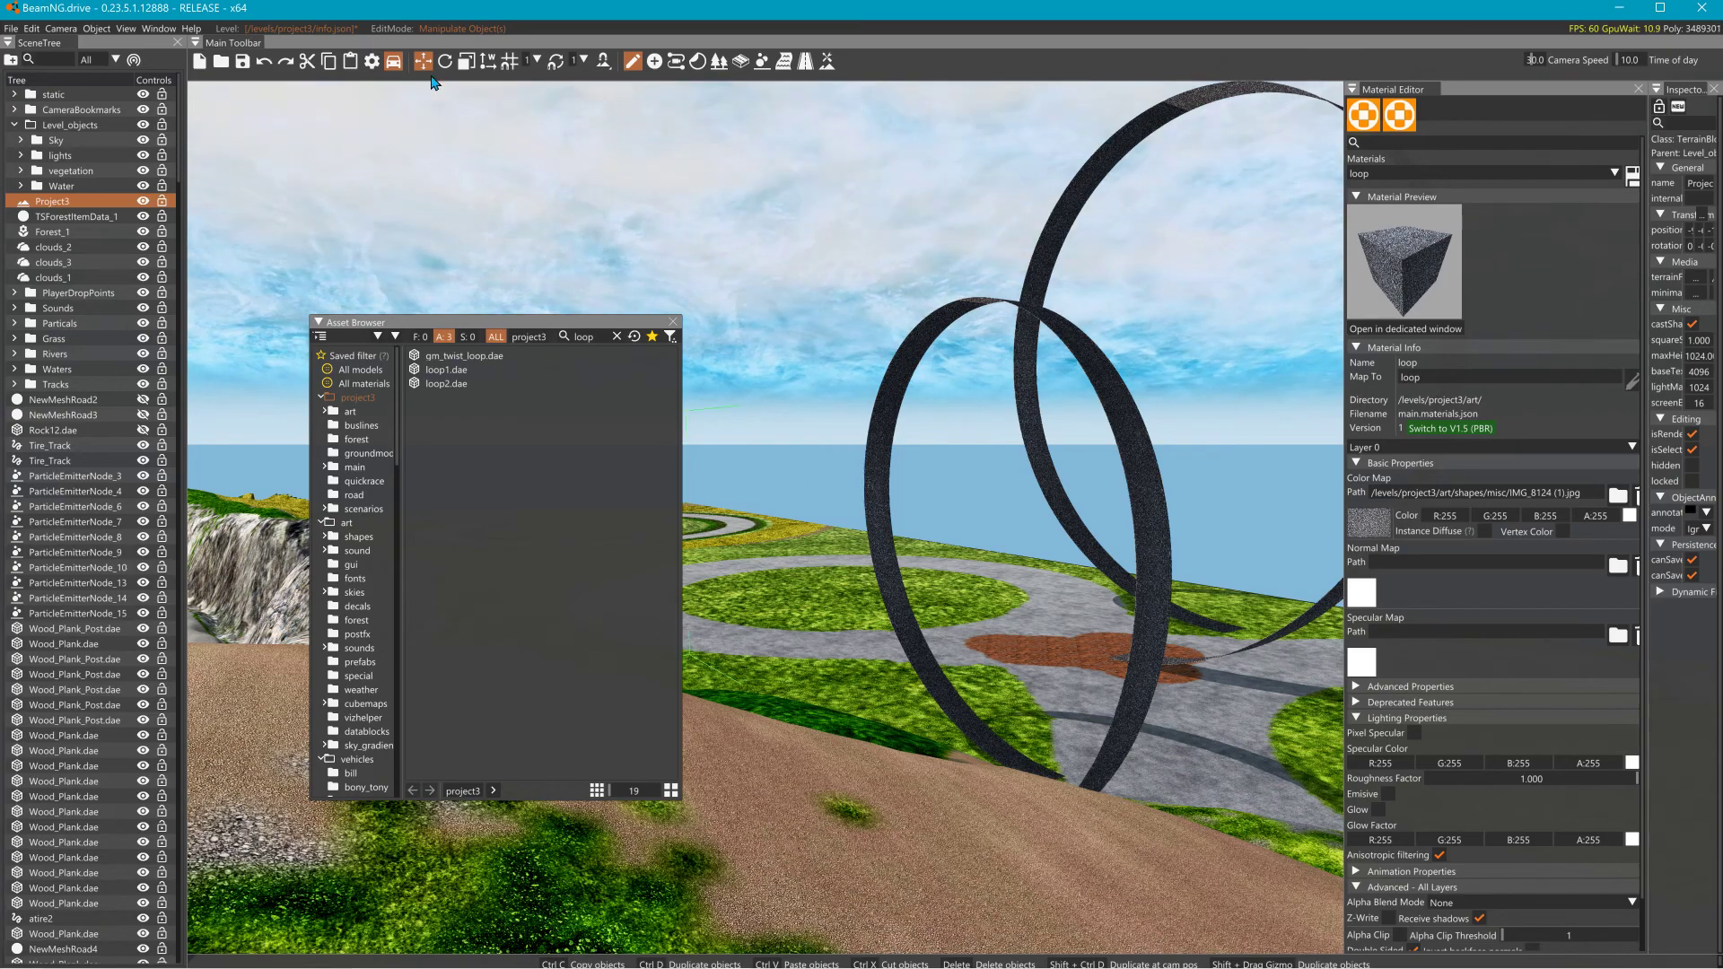
left_click(672, 321)
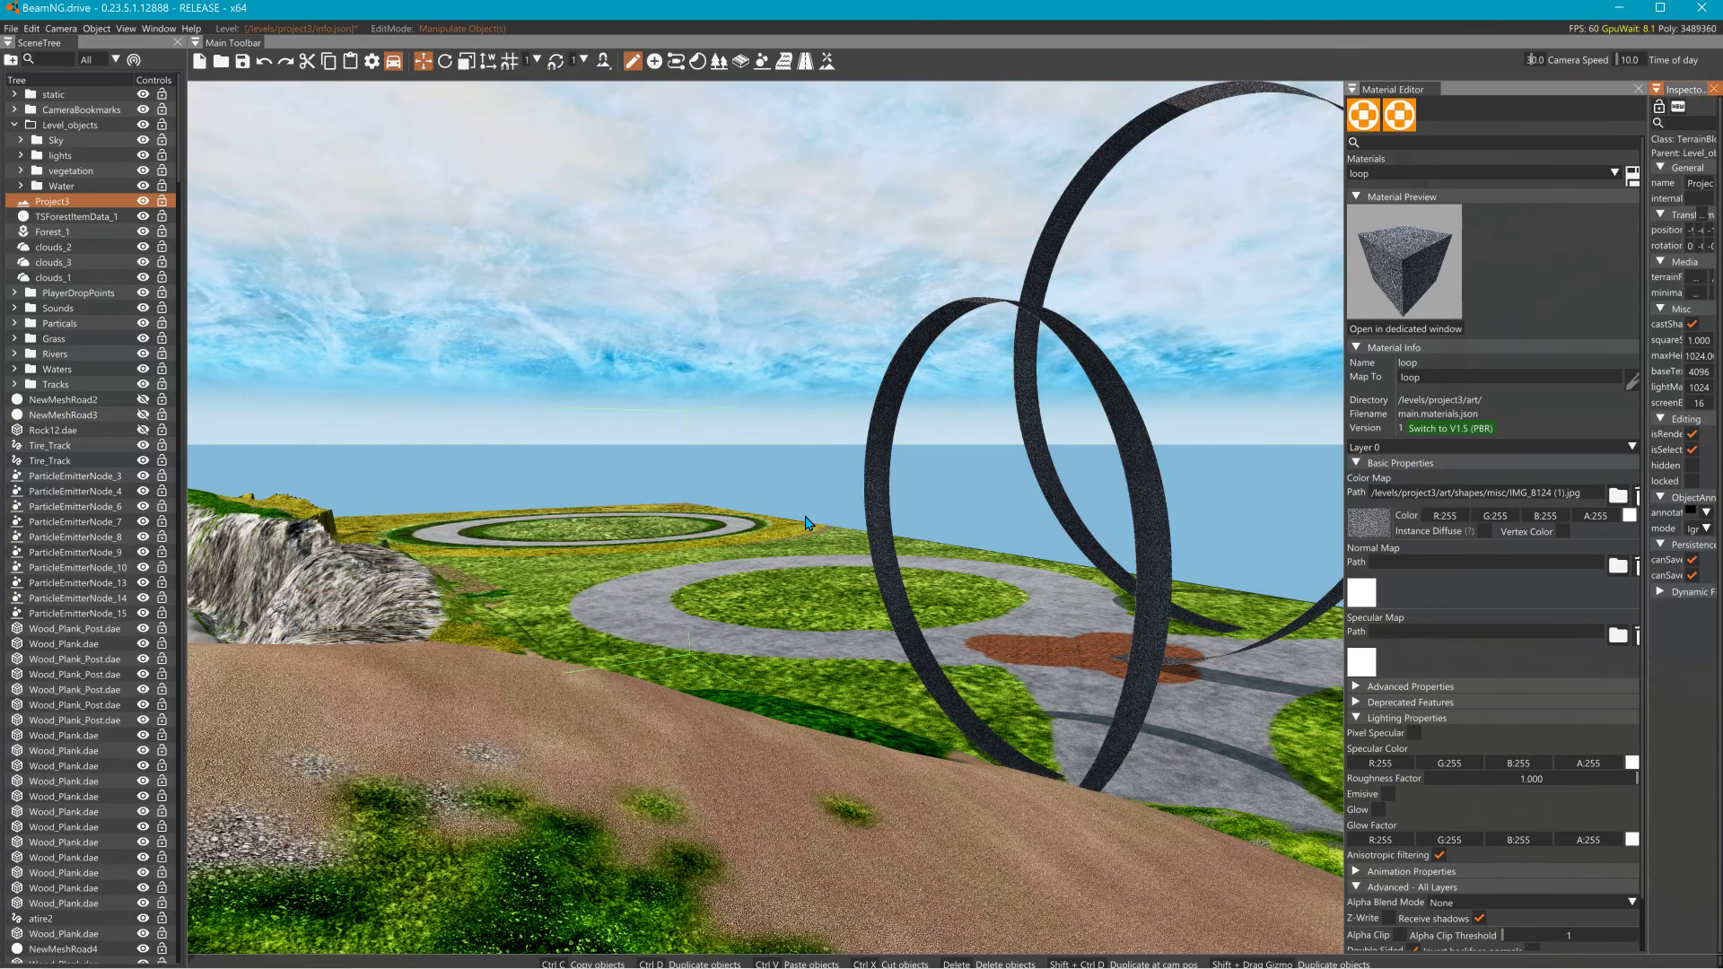
Examine the two remaining loops up close, including their asphalt surface and how their ends meet the ground.
right_click_drag(672, 321, 723, 313)
right_click_drag(872, 613, 1025, 639)
key("w")
right_click_drag(780, 596, 740, 608)
key("w")
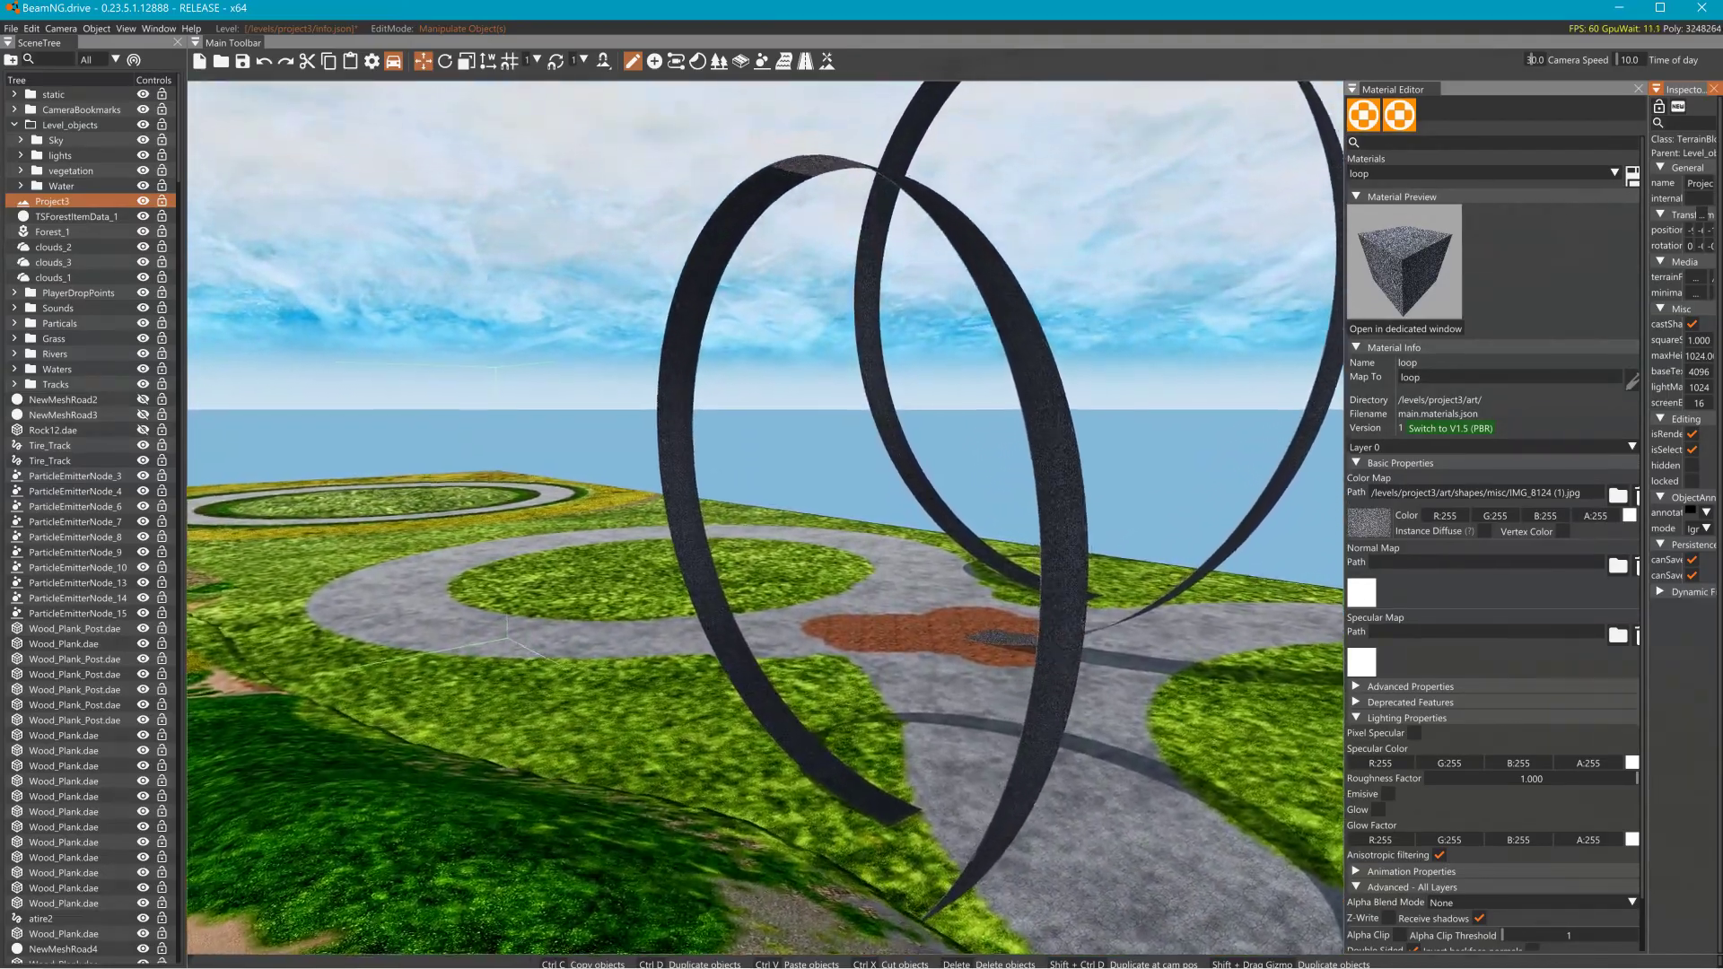
key("w")
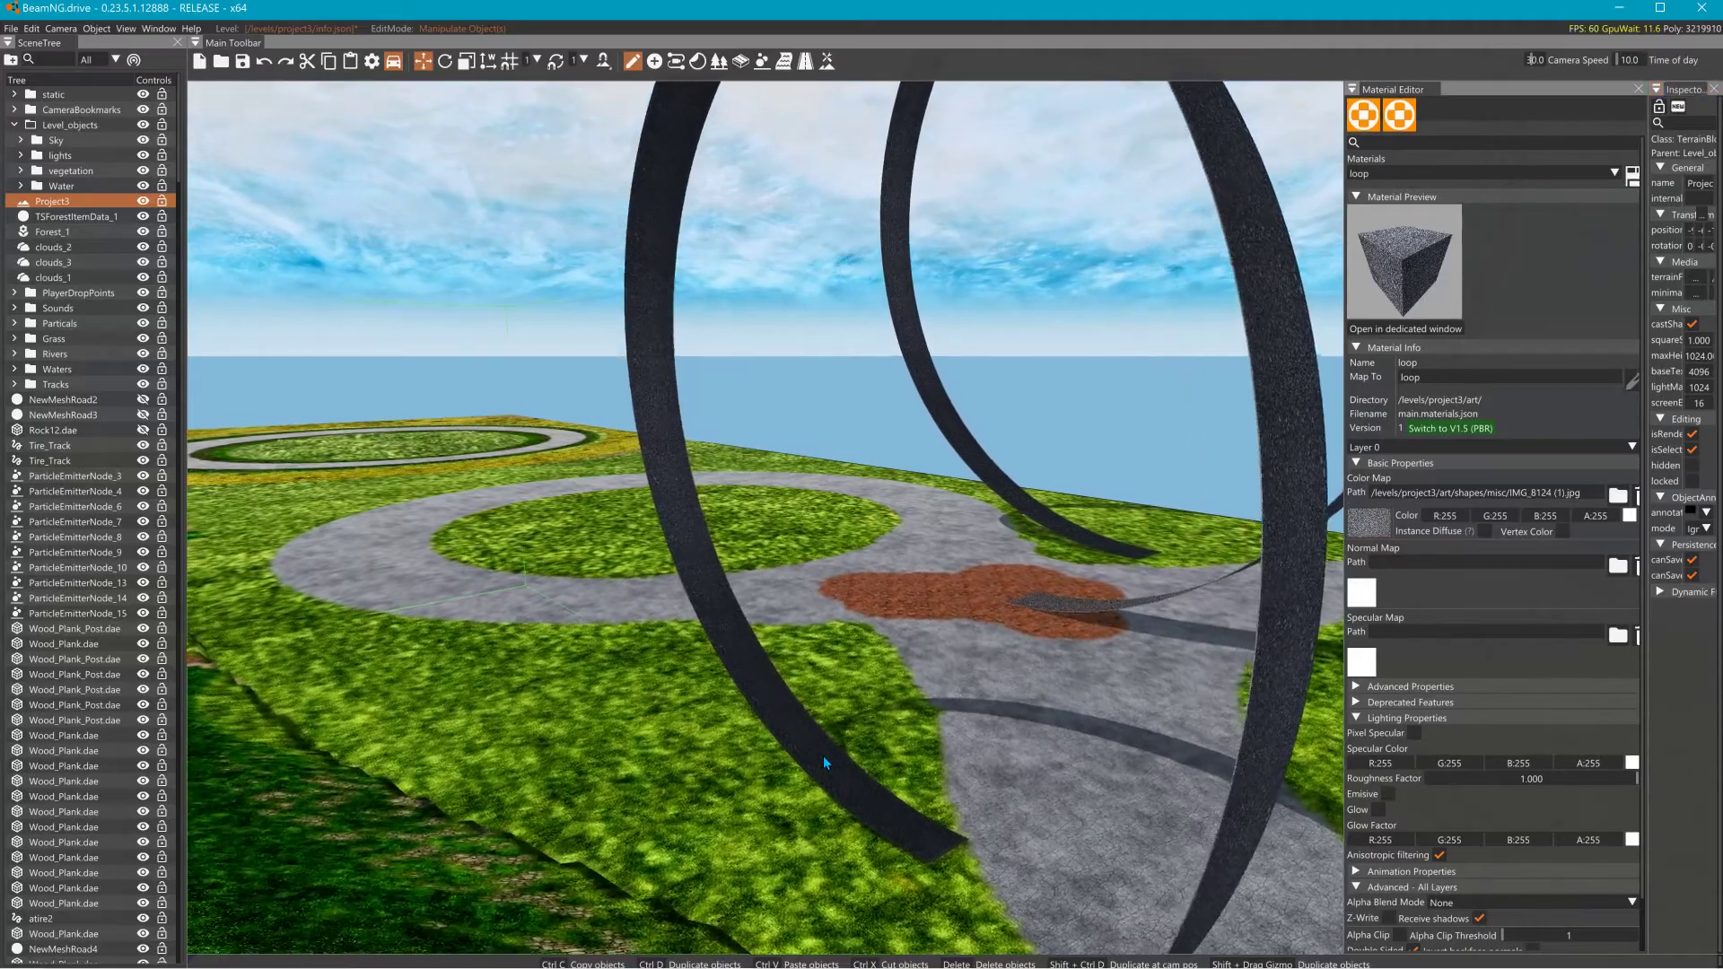
right_click_drag(823, 760, 816, 864)
key("w")
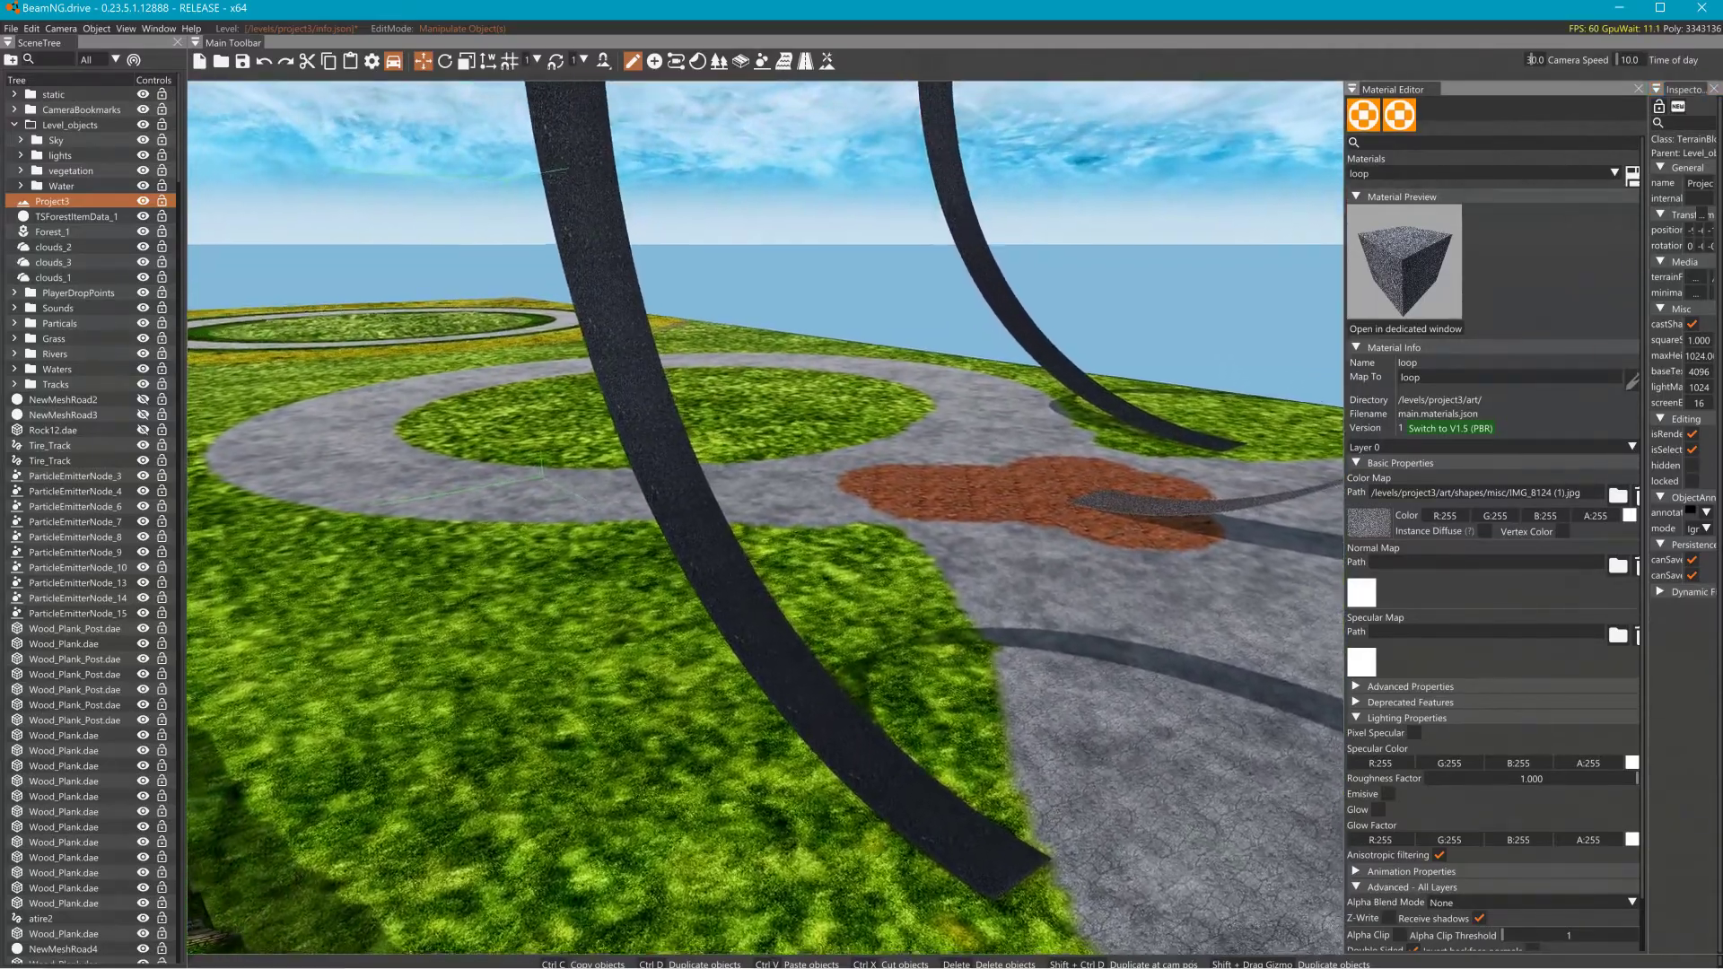
key("w")
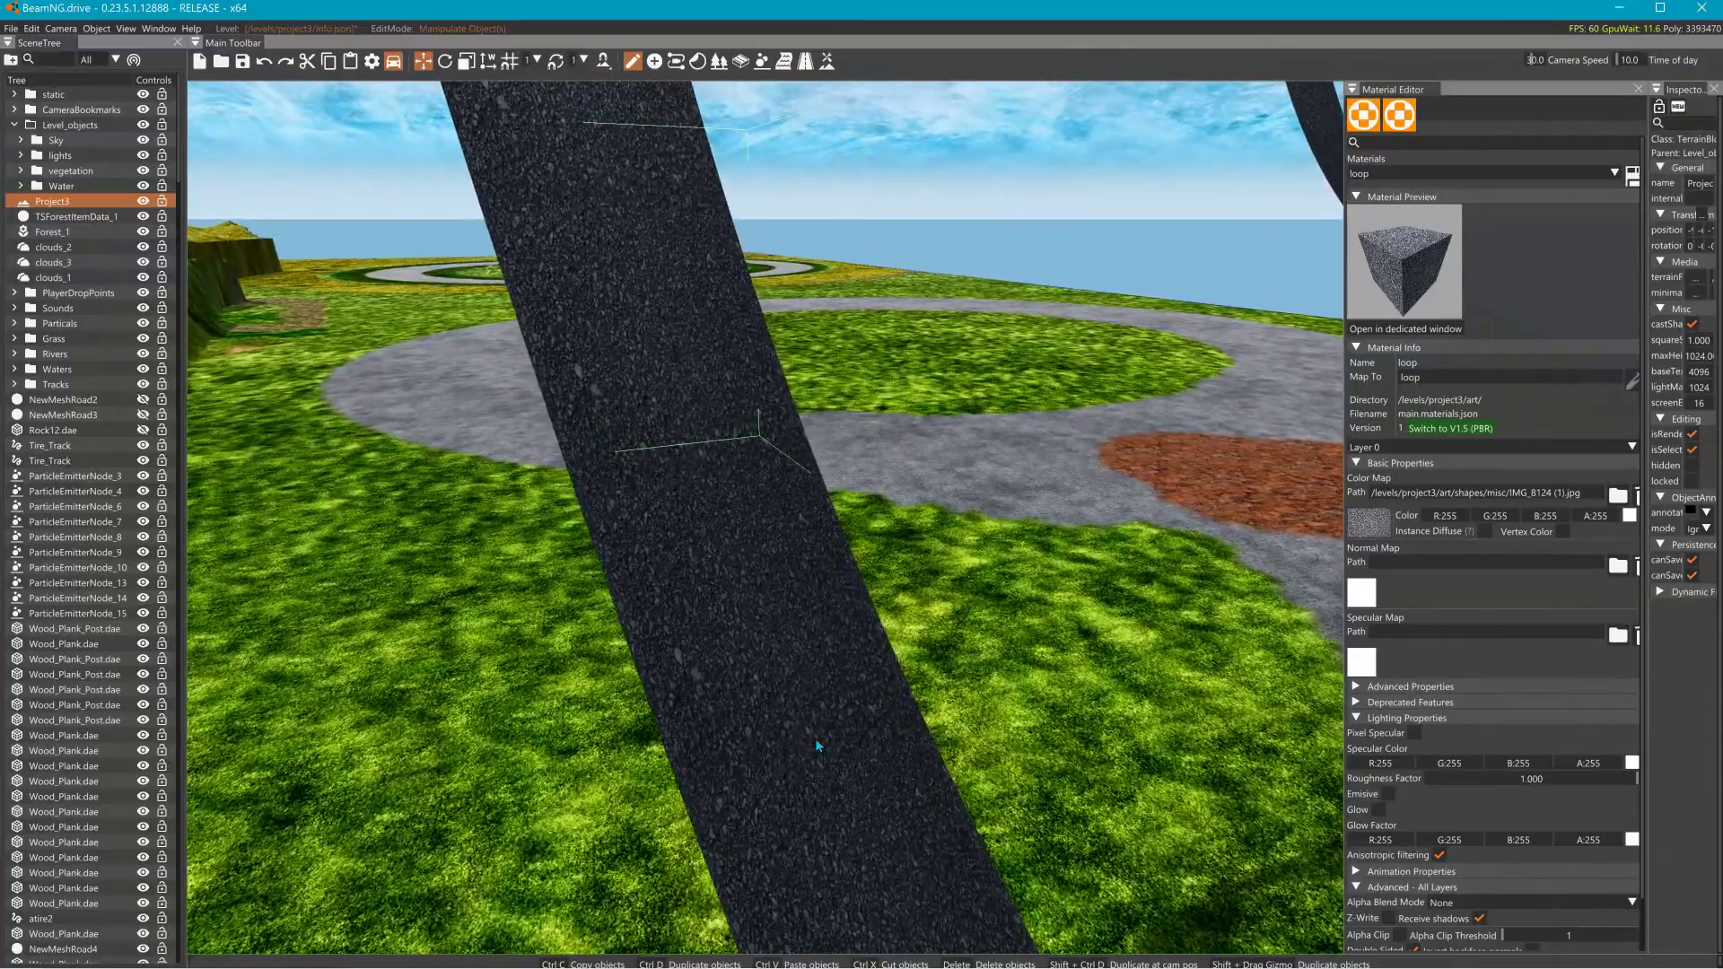
key("s")
right_click_drag(815, 738, 732, 600)
key("d")
key("w")
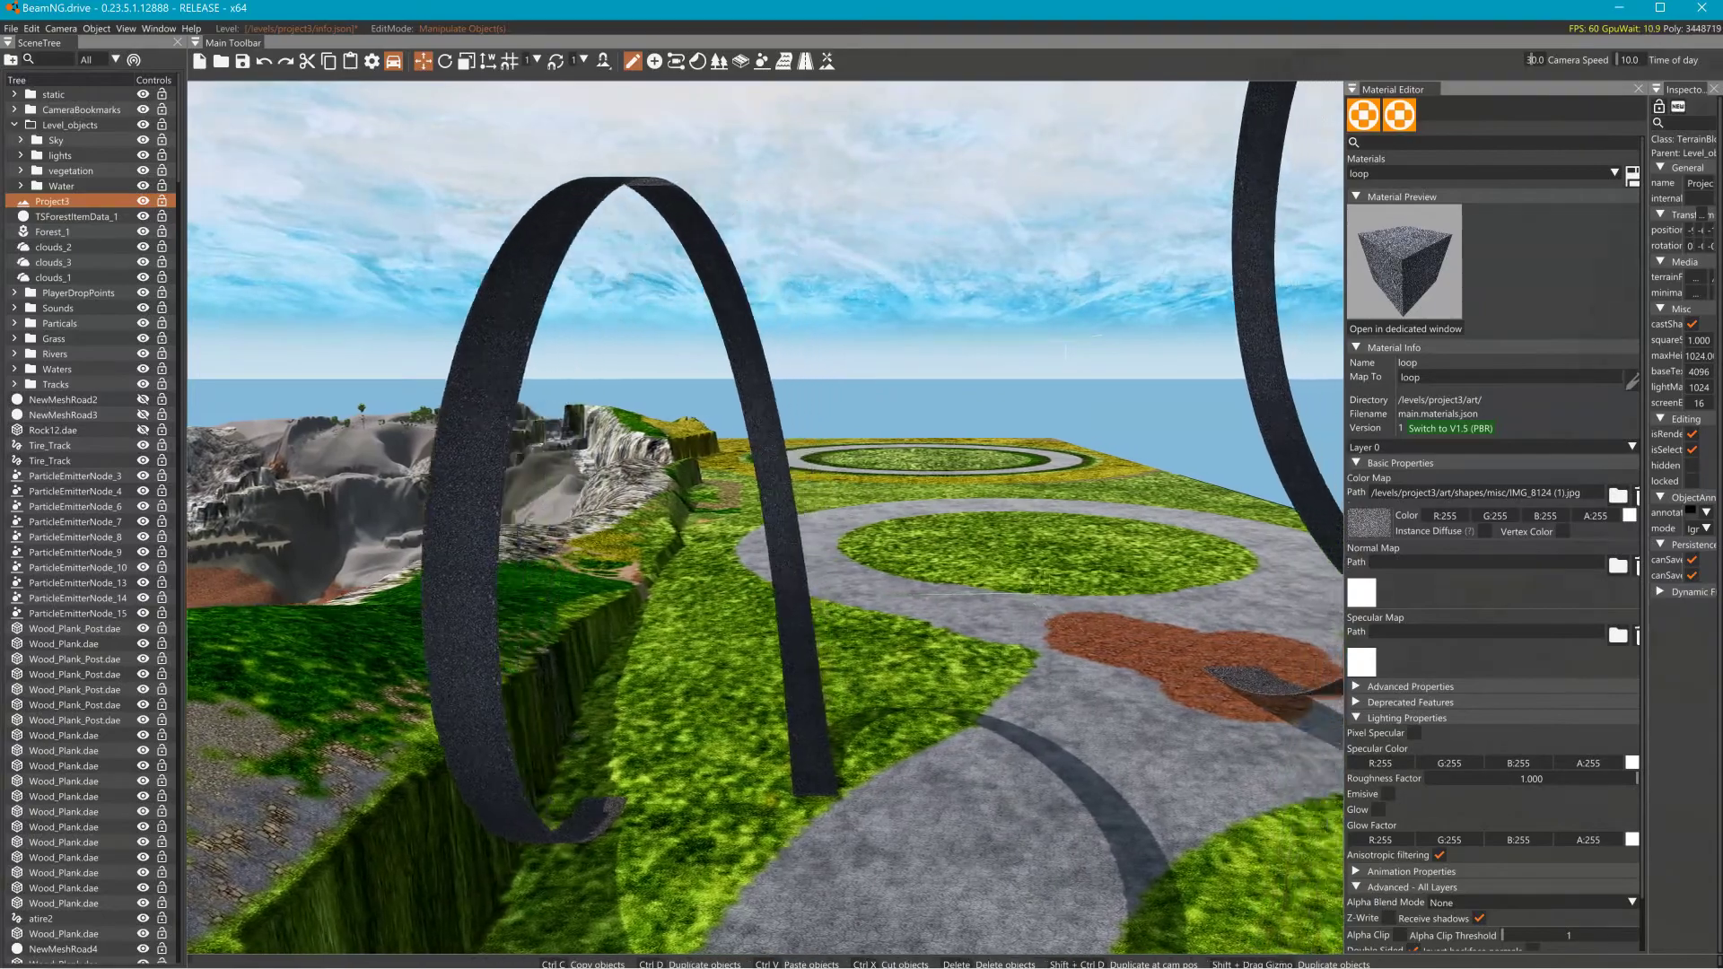
key("a")
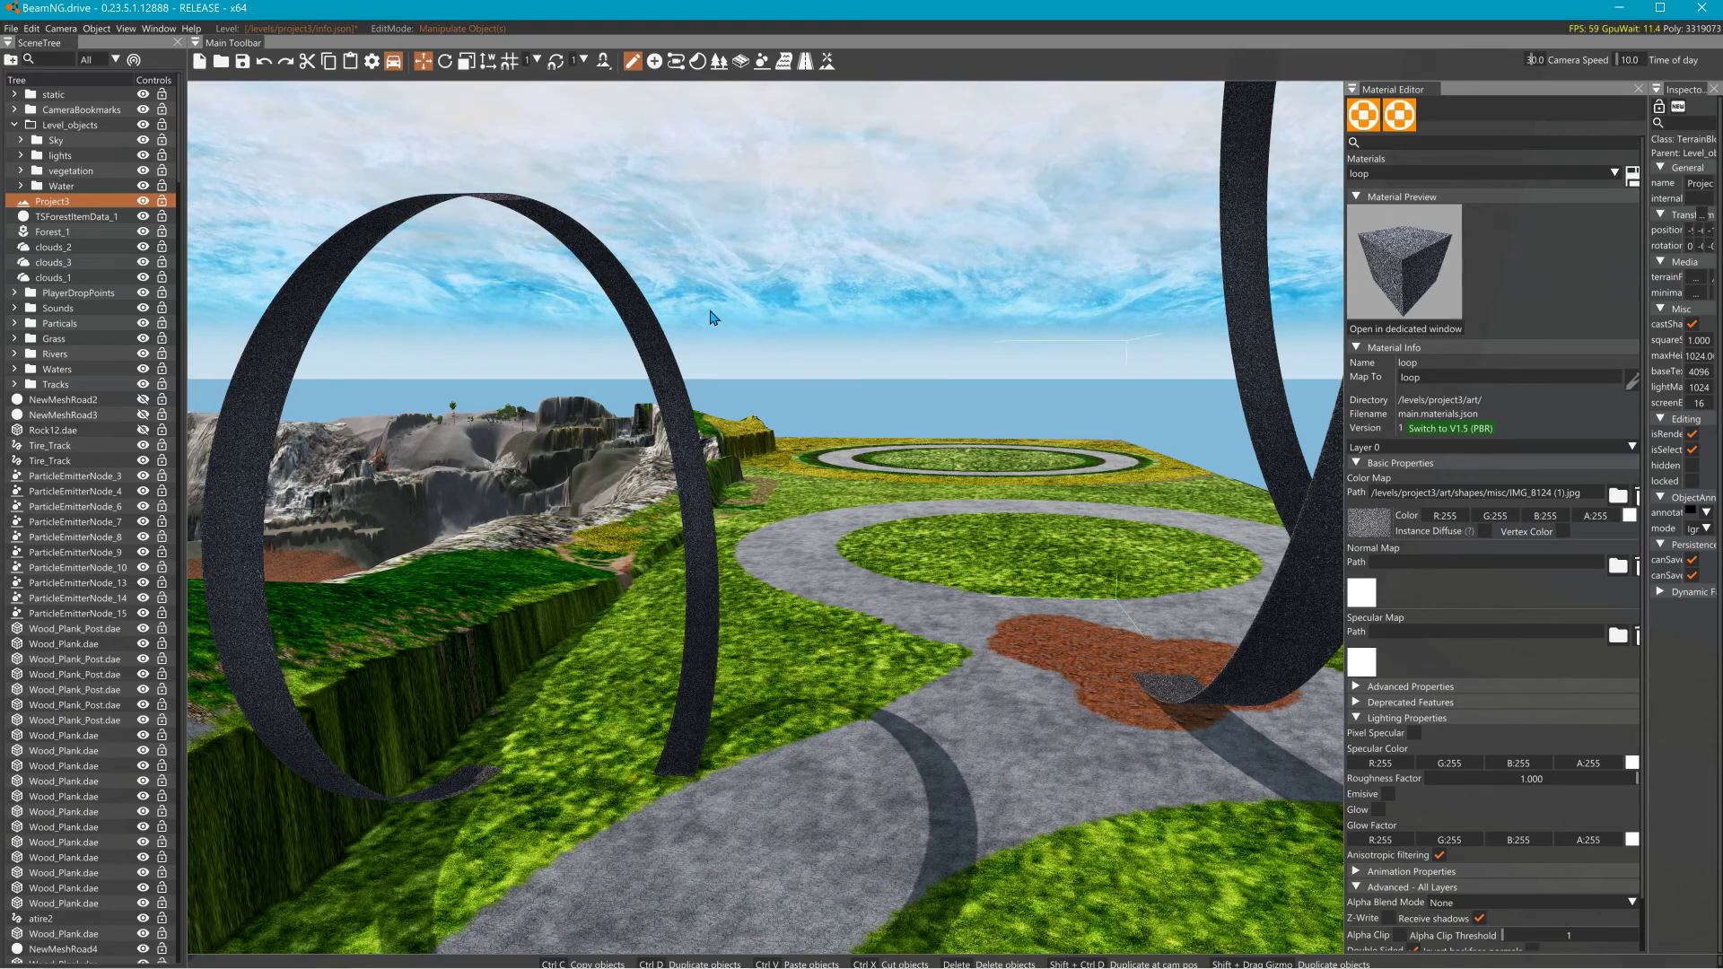
Try to select the smaller loop standing on the grass directly in the level view.
left_click(659, 374)
left_click(573, 773, "ctrl")
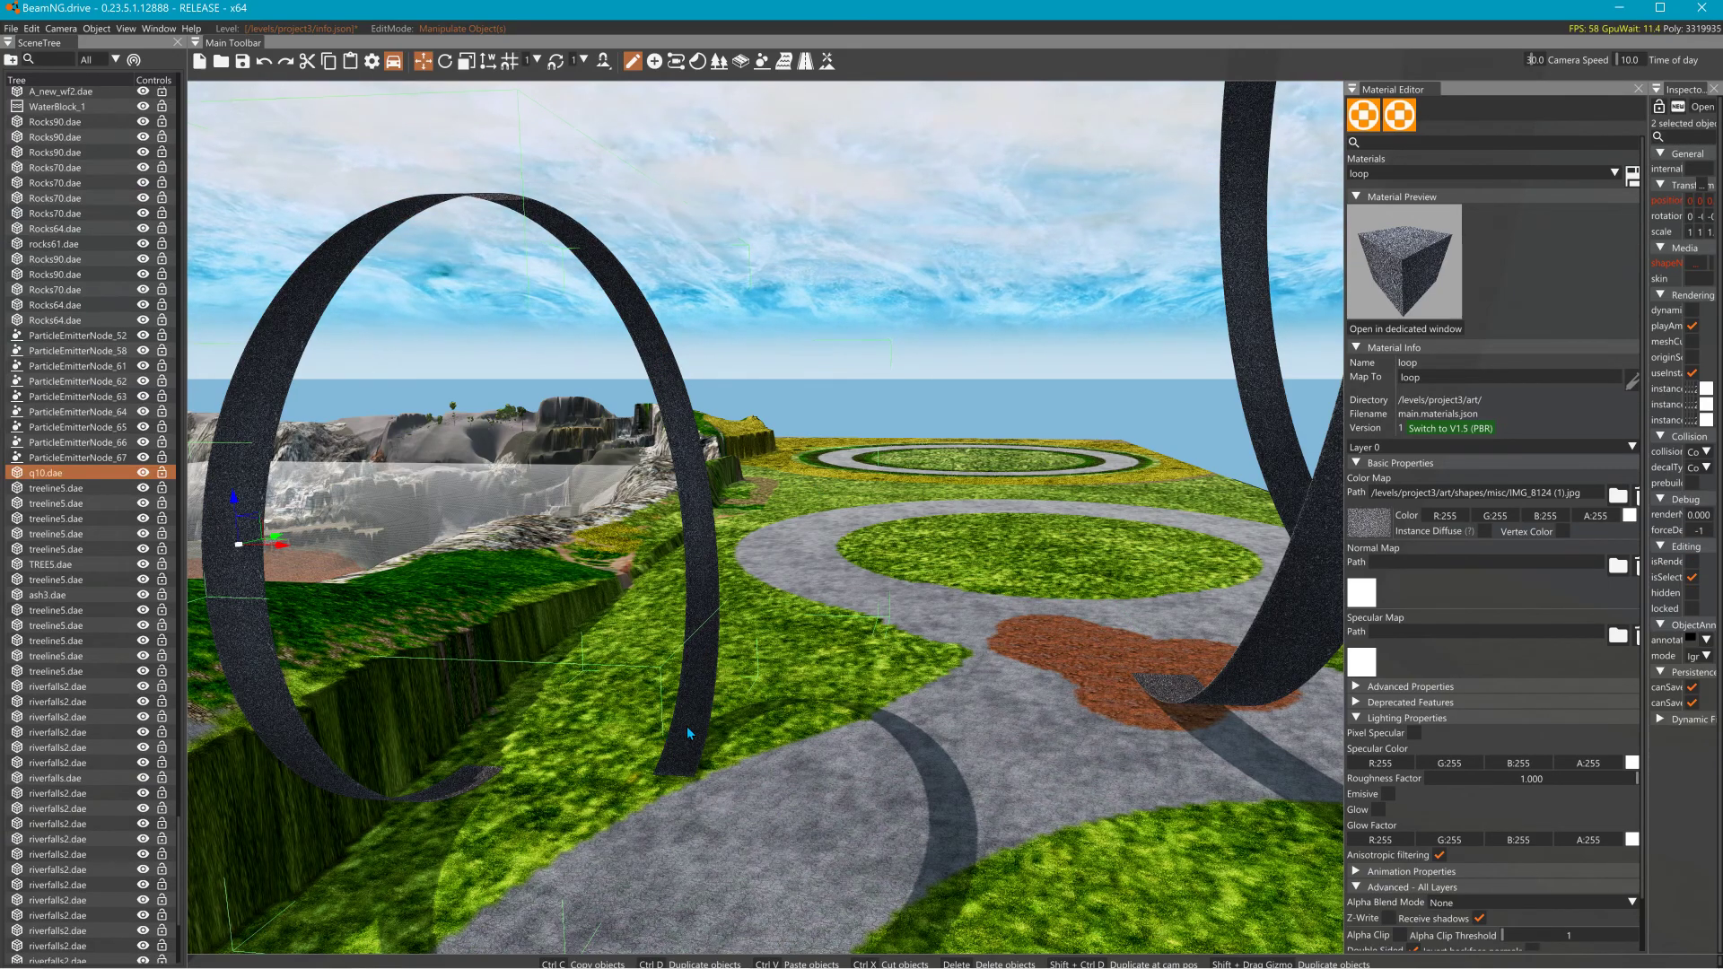
left_click(613, 745)
key("s")
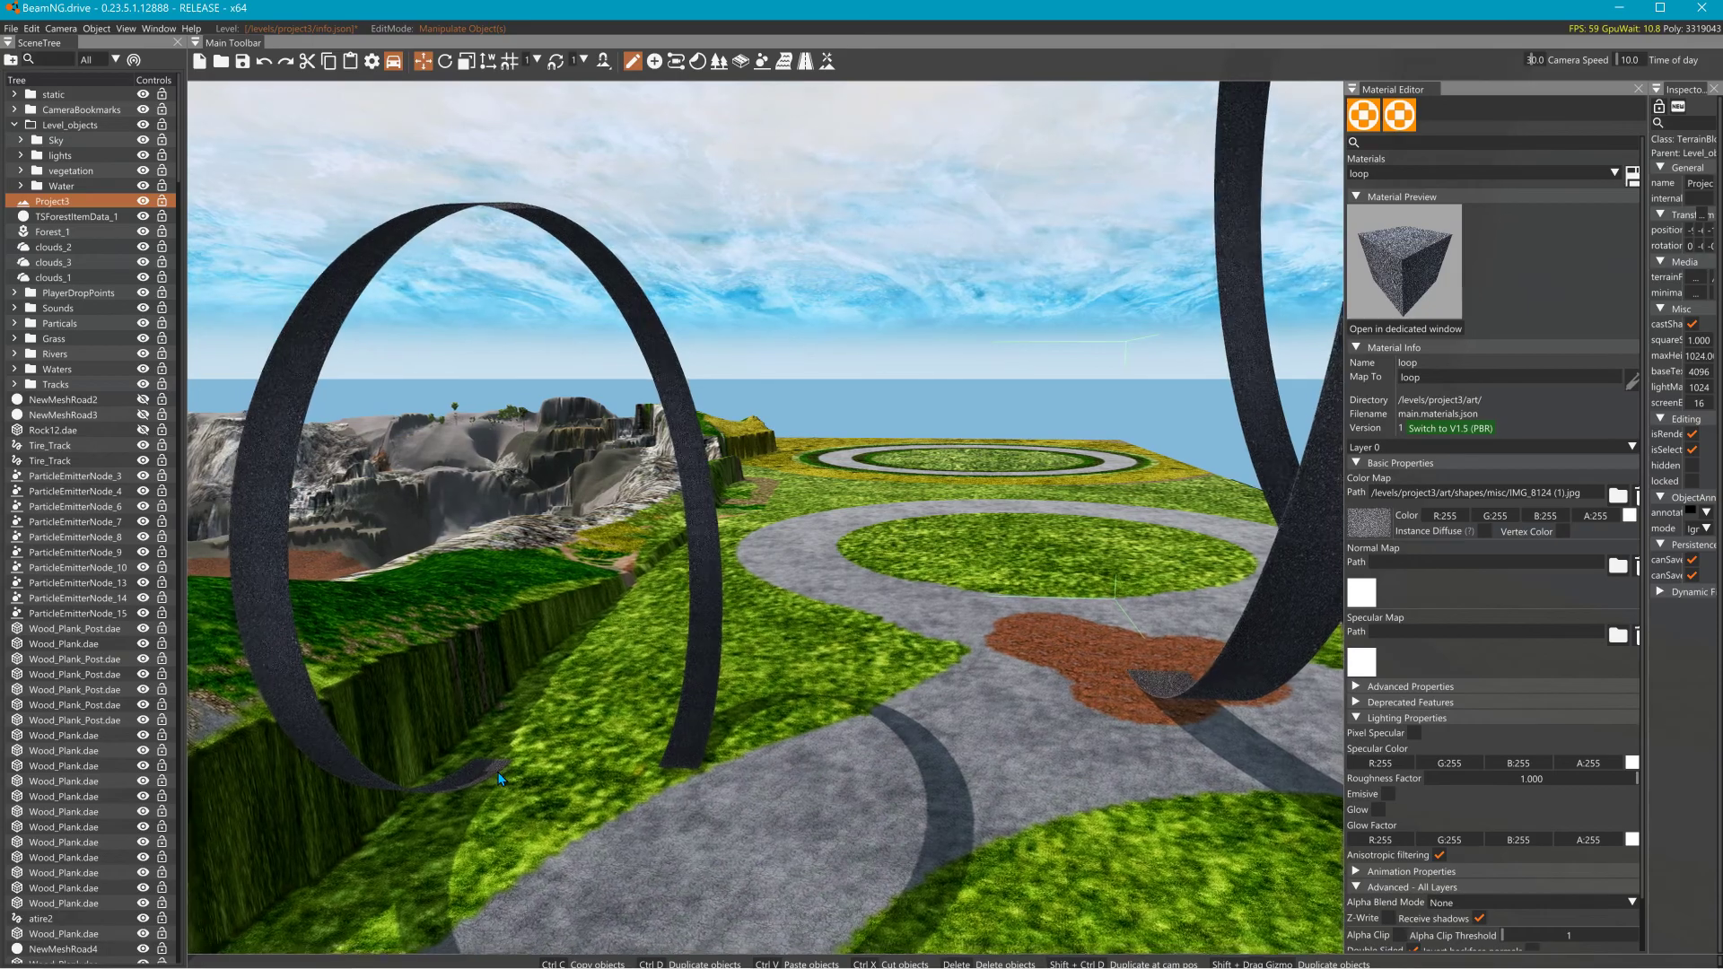
right_click_drag(740, 682, 794, 777)
key("s")
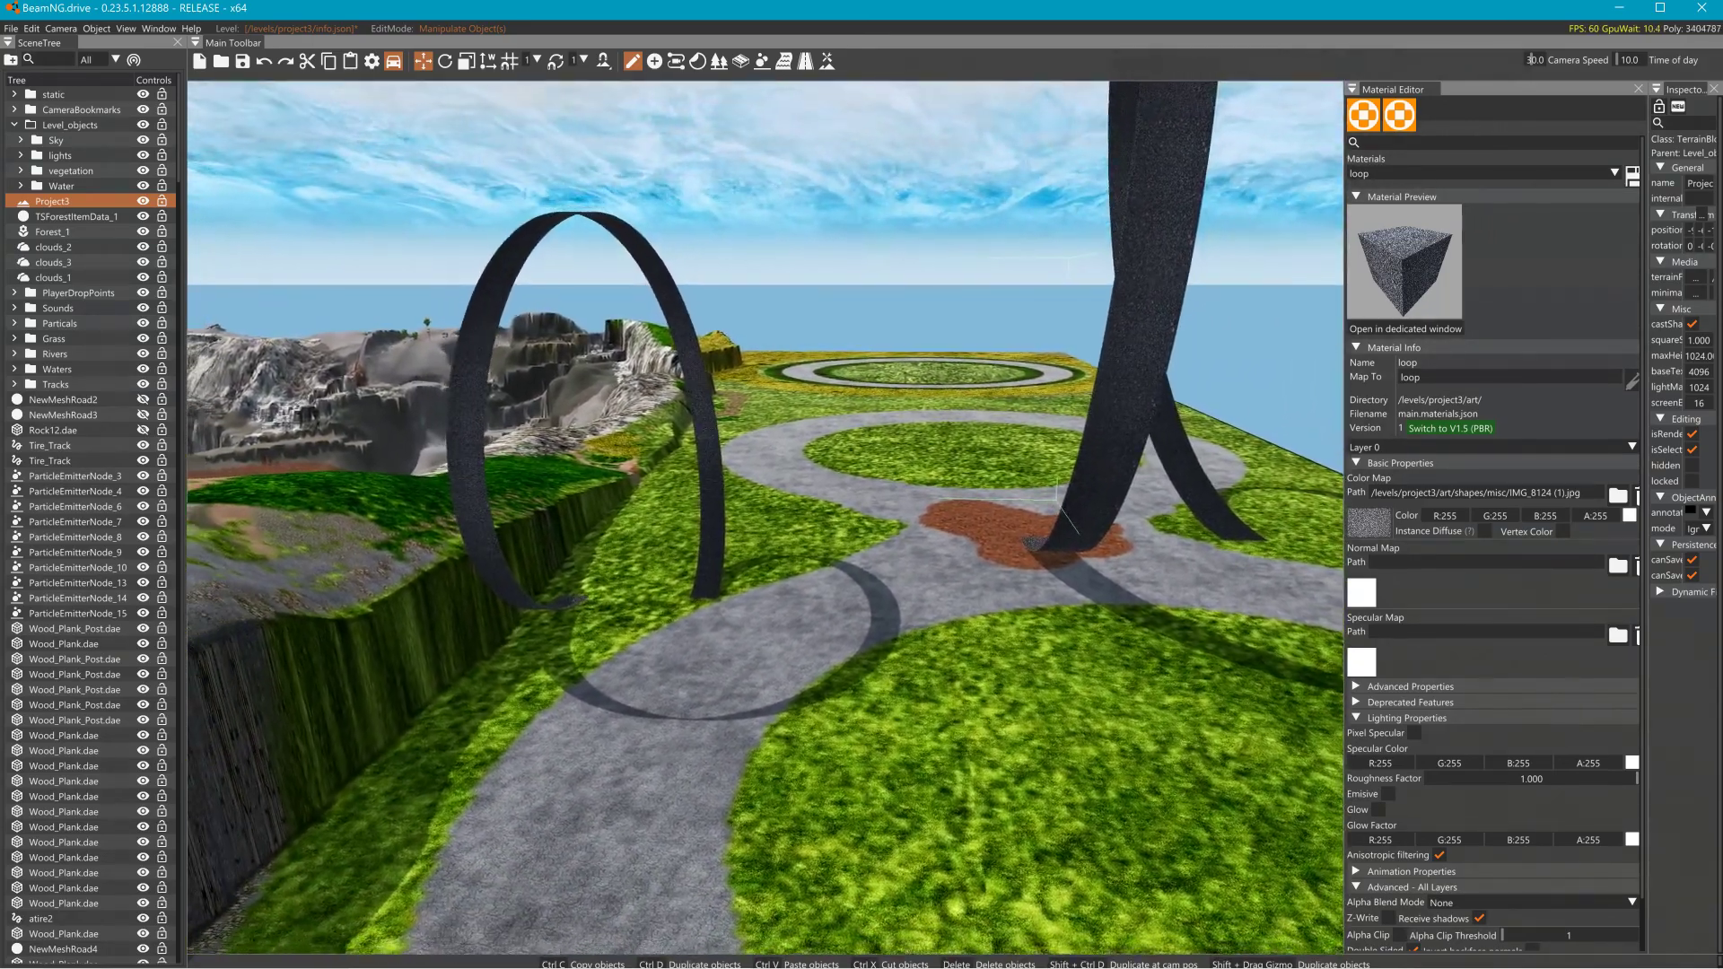
Move loop2.dae along its X axis from the grass onto the asphalt path, and nudge loop1.dae along X.
left_click(179, 167)
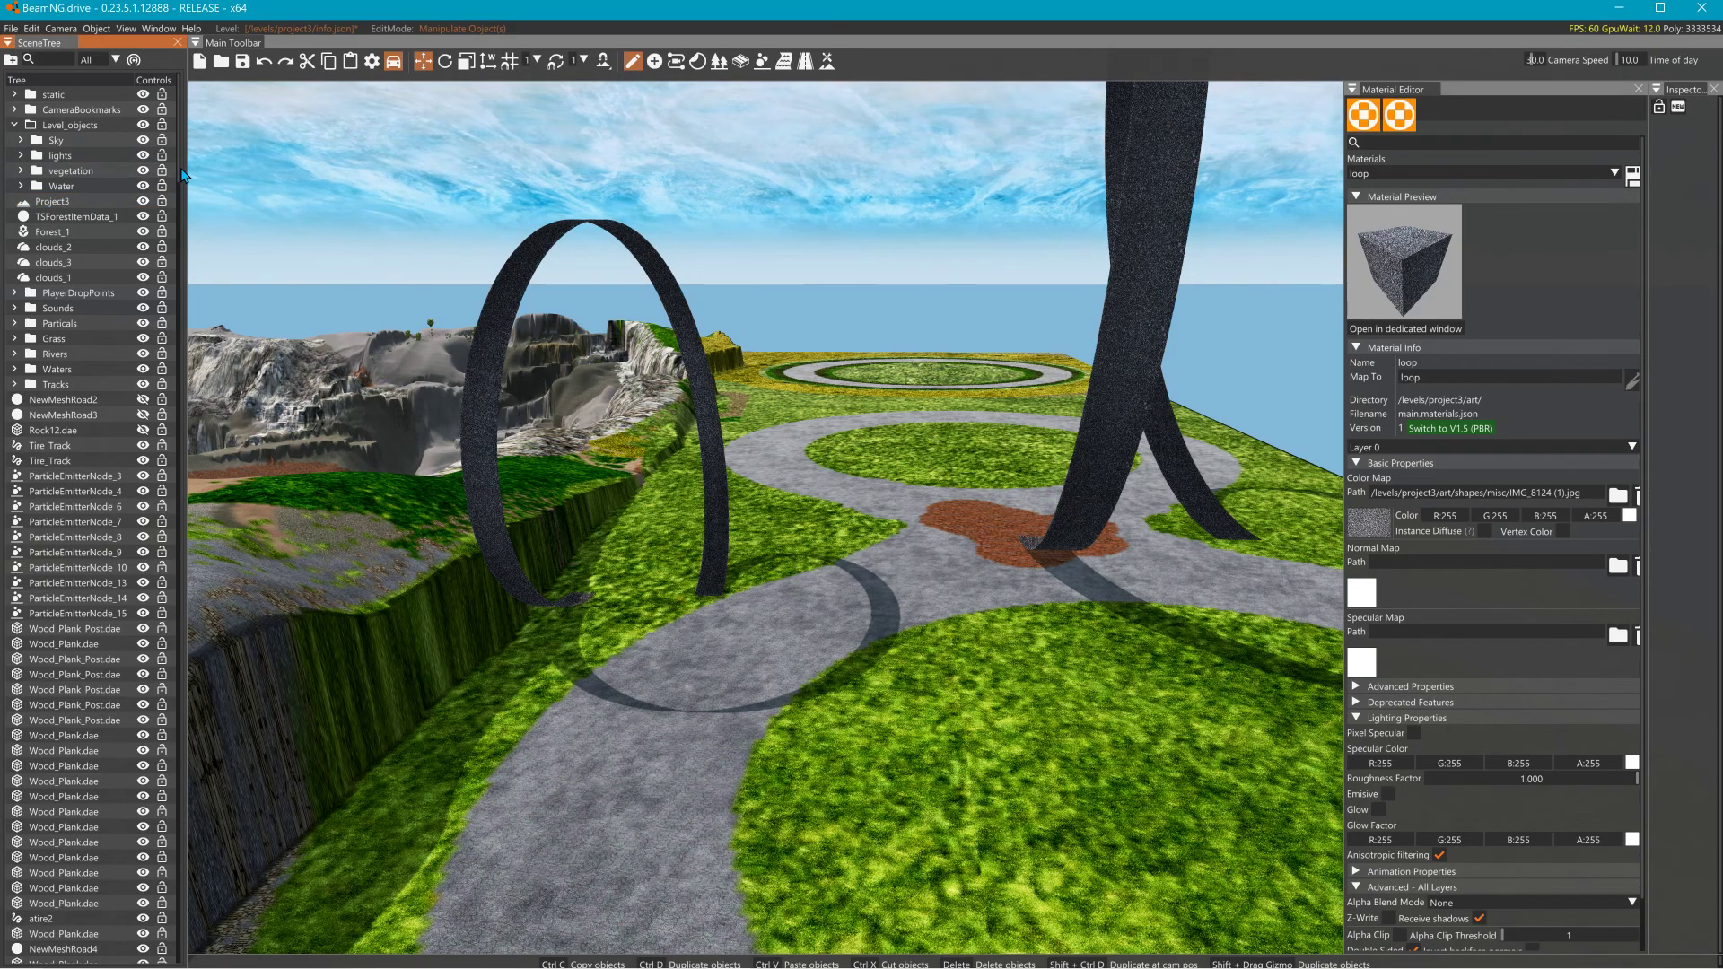
left_click_drag(179, 168, 196, 965)
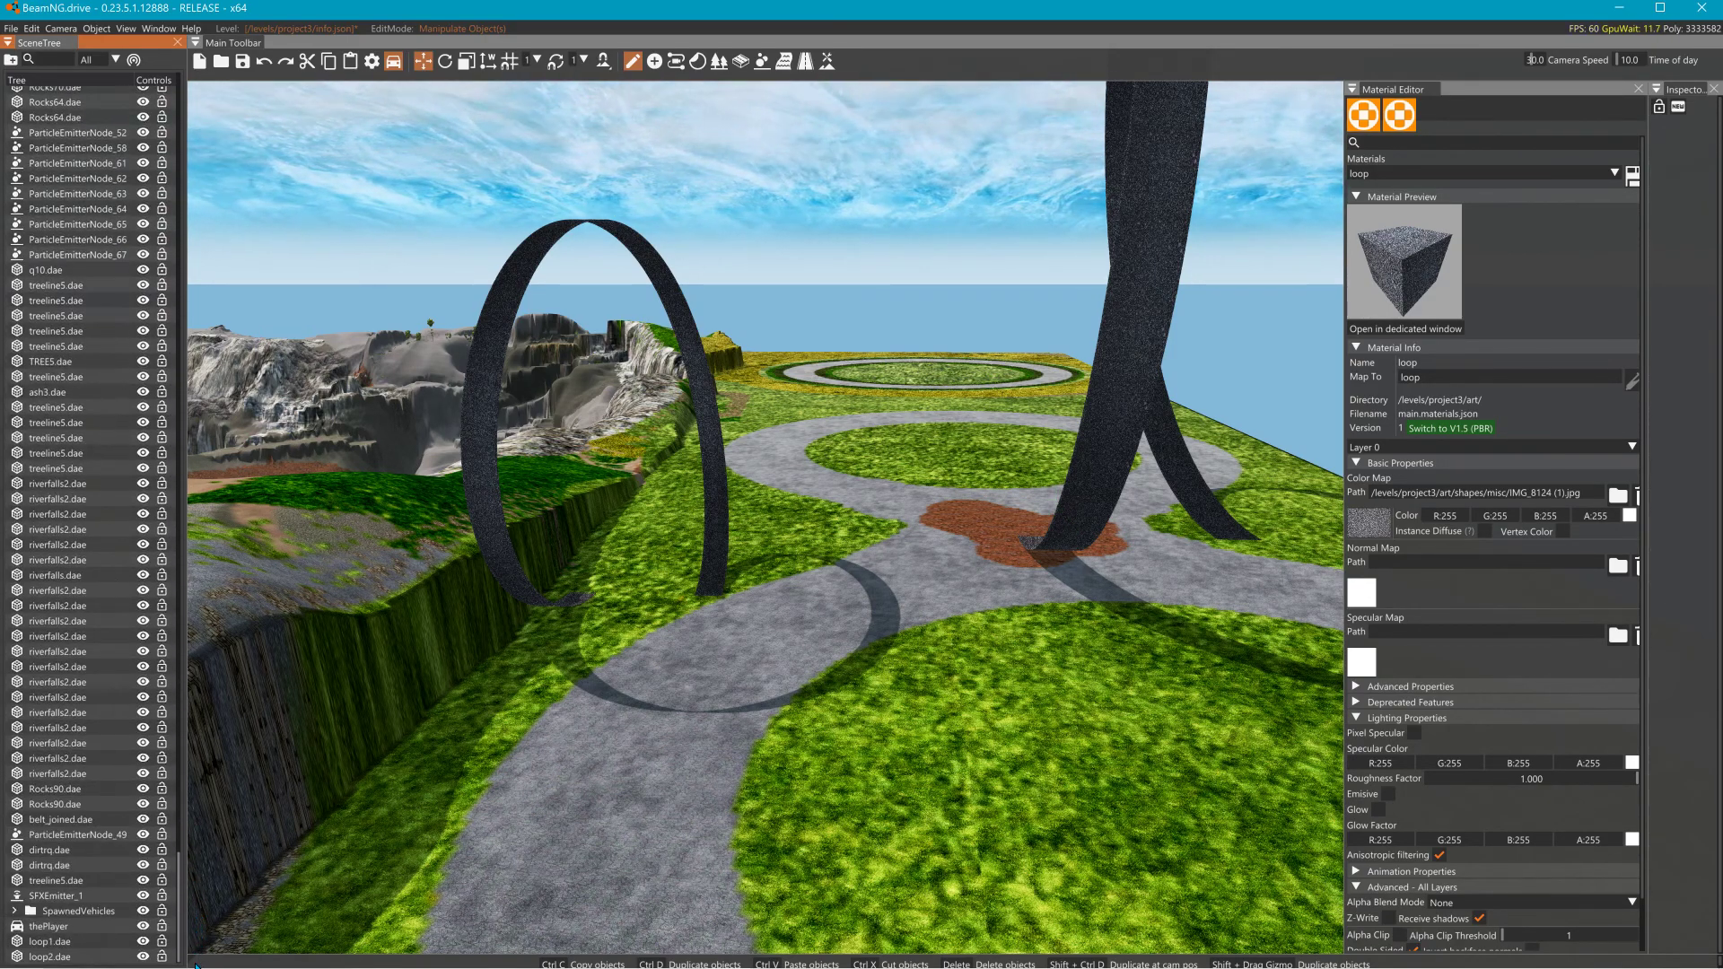
left_click(115, 958)
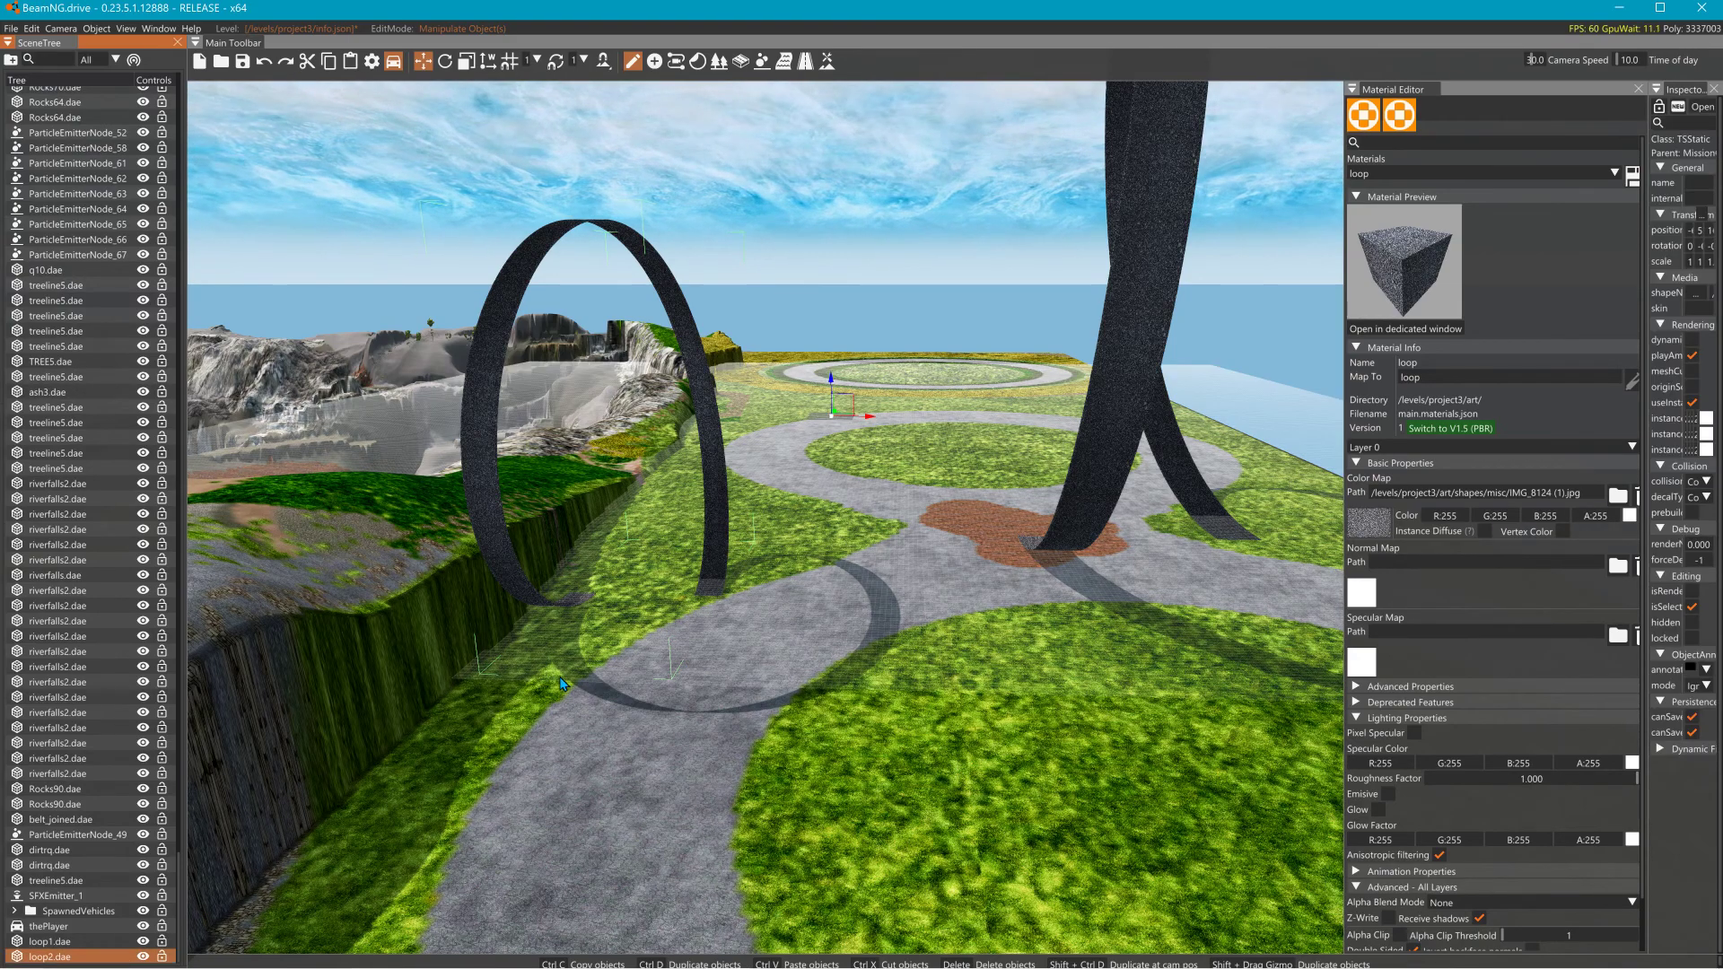
left_click_drag(868, 422, 927, 438)
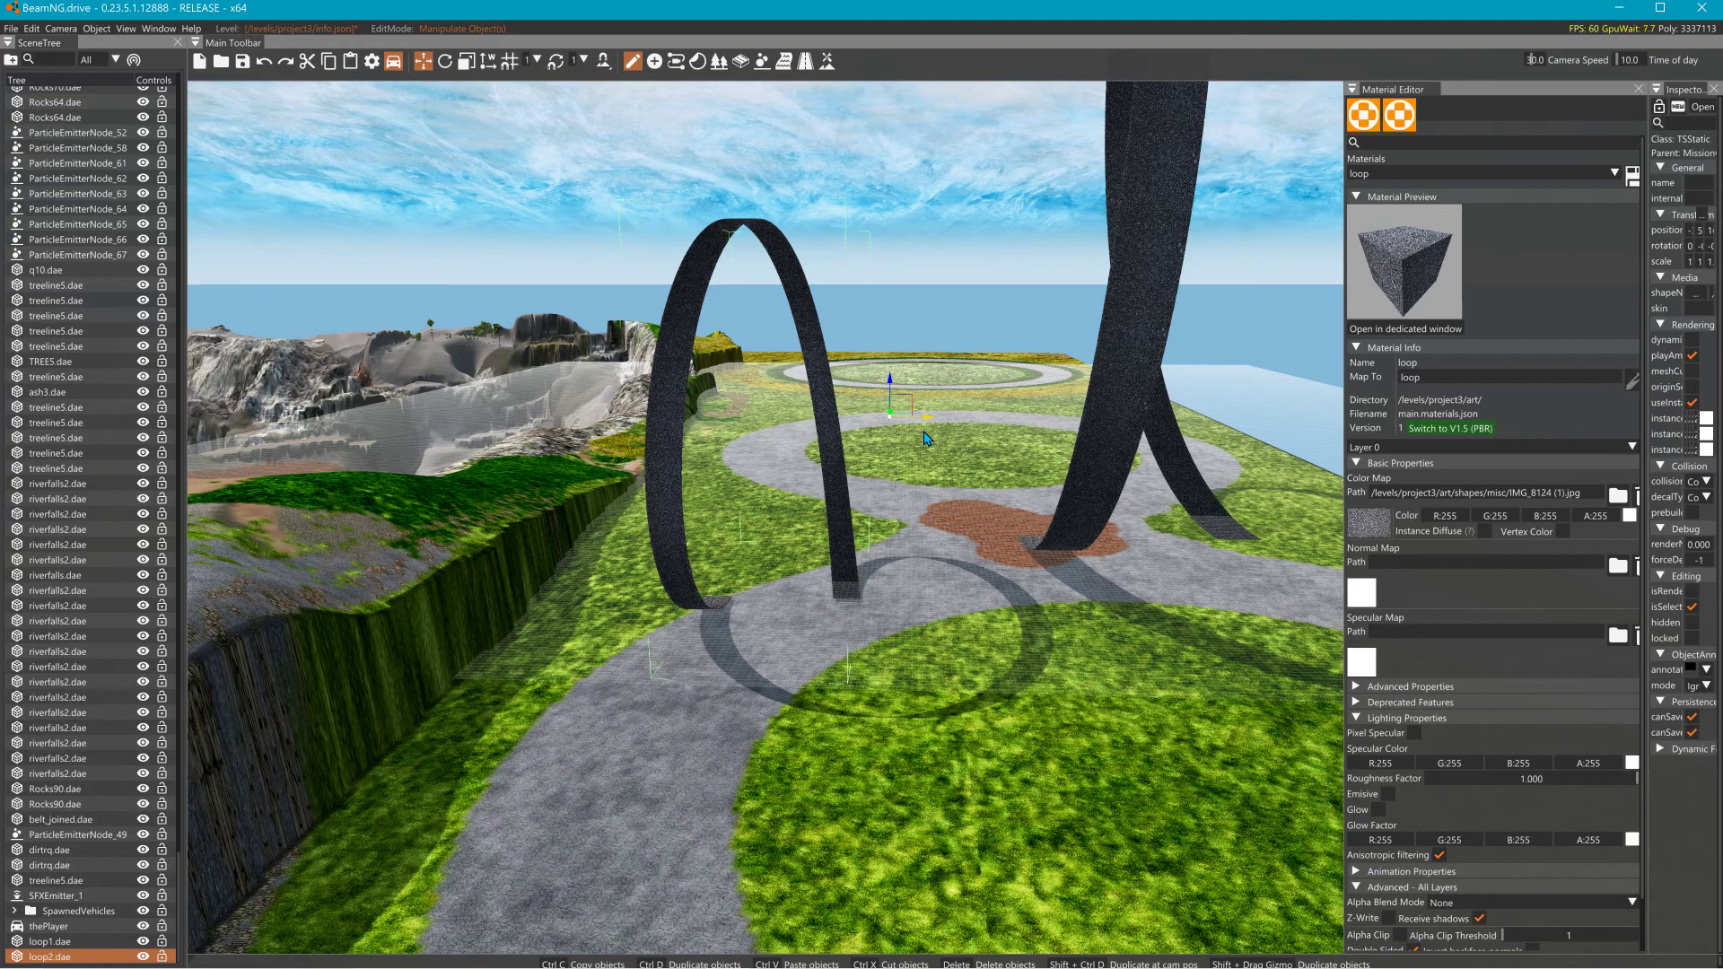
left_click(1051, 529)
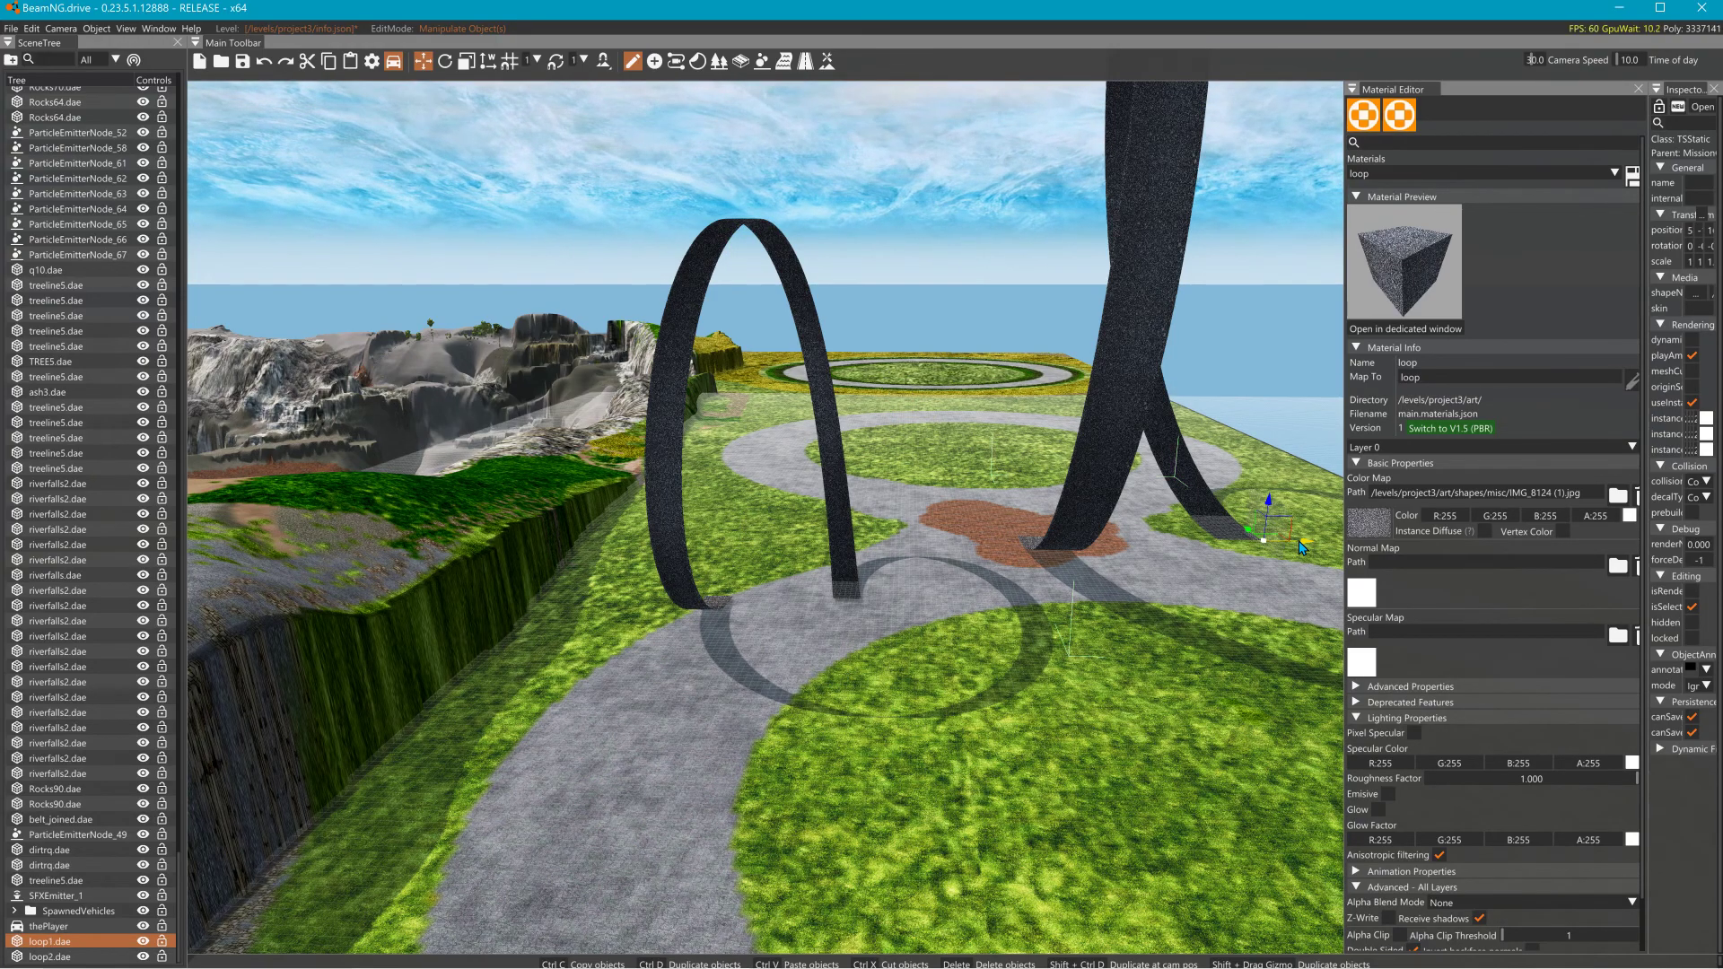
left_click_drag(1300, 541, 1310, 545)
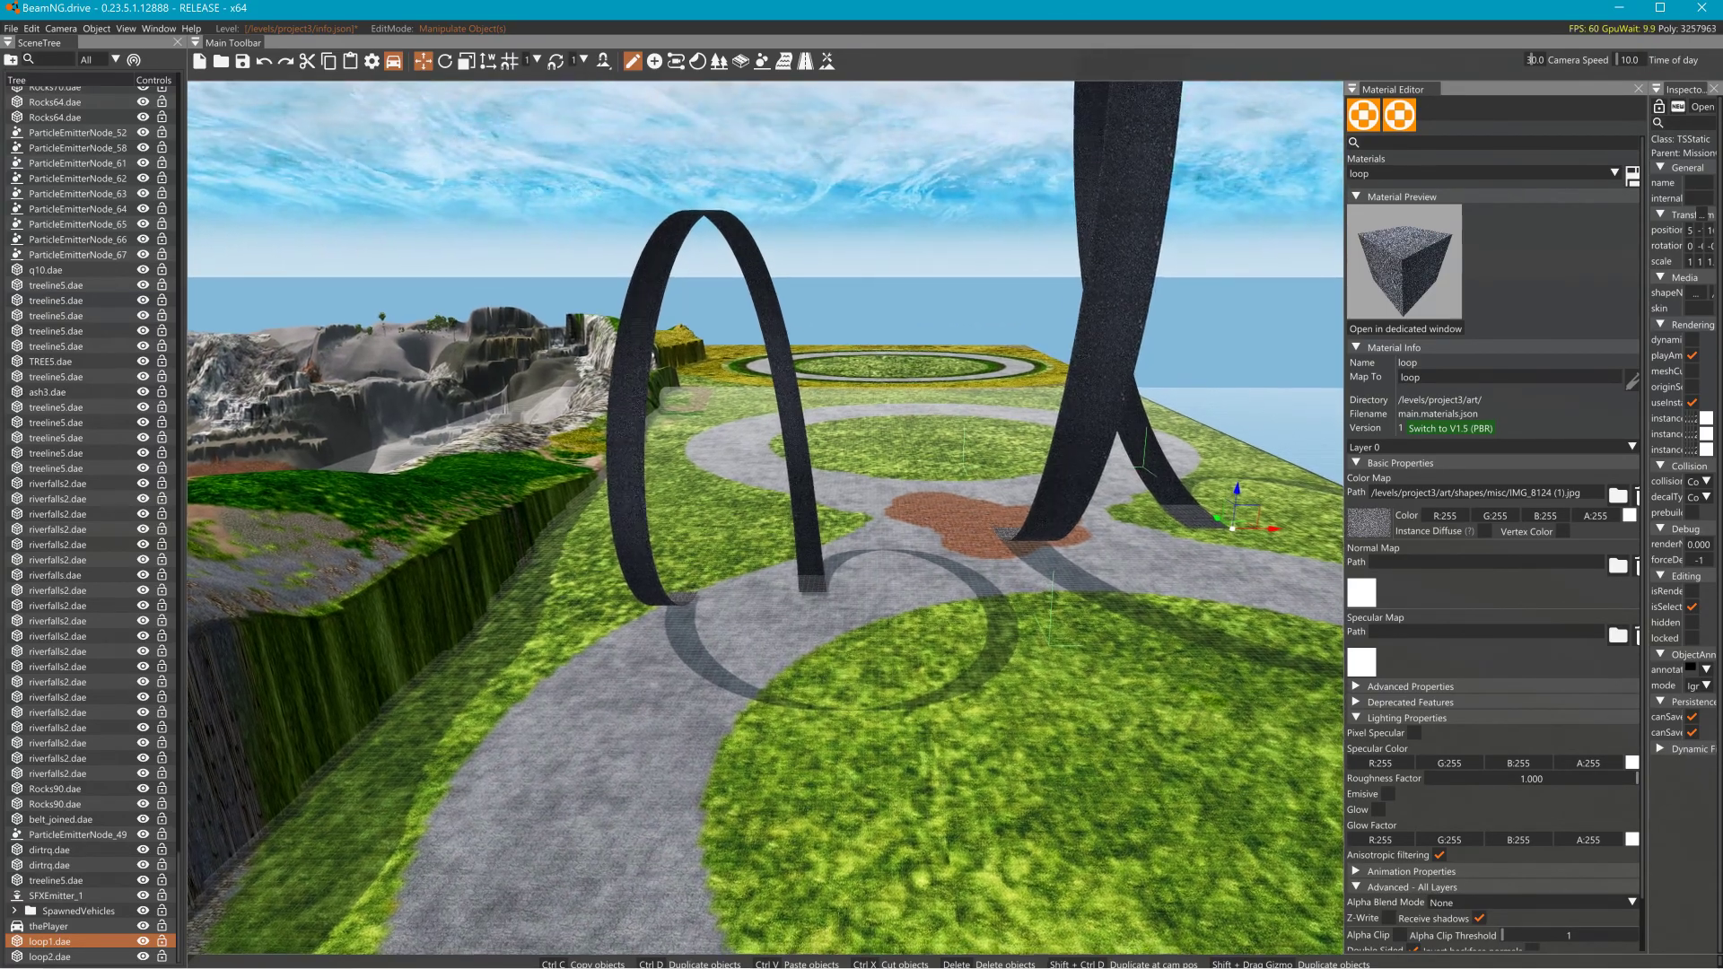
Examine both loops up close and from the side, checking where their ends sit on the path and grass.
key("w")
key("w")
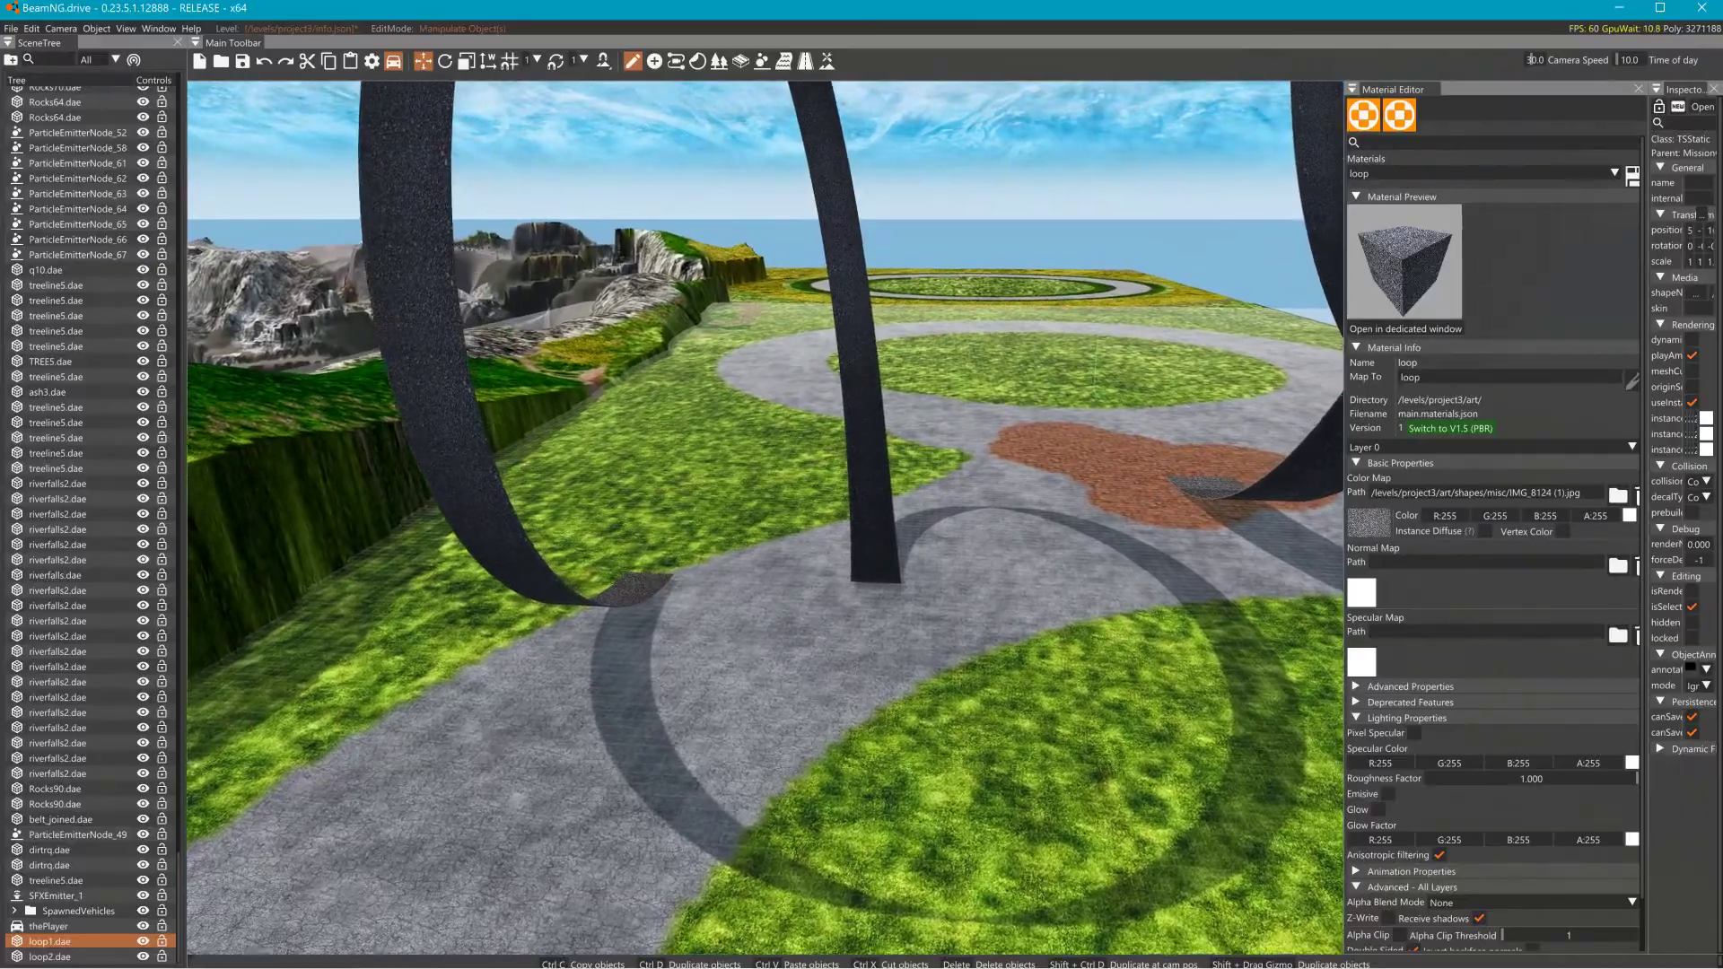
key("w")
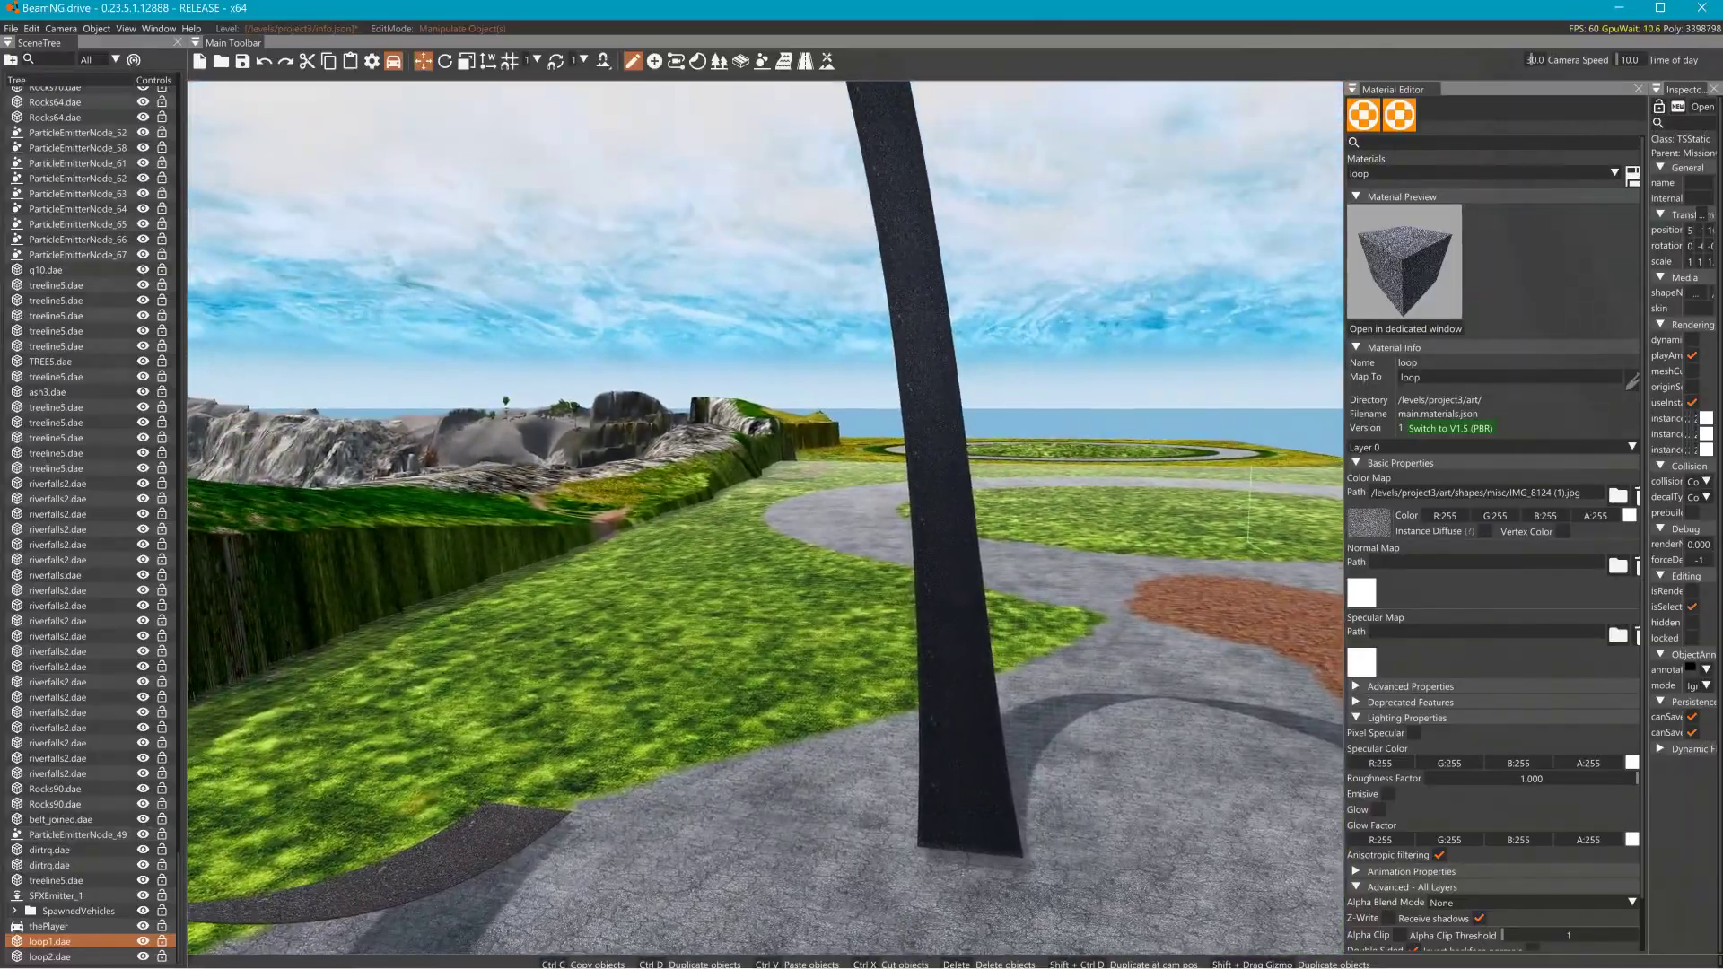
key("s")
key("d")
right_click_drag(765, 517, 386, 517)
key("s")
Try to select the smaller loop behind the large one in the level view, and undo the accidental change.
key("s")
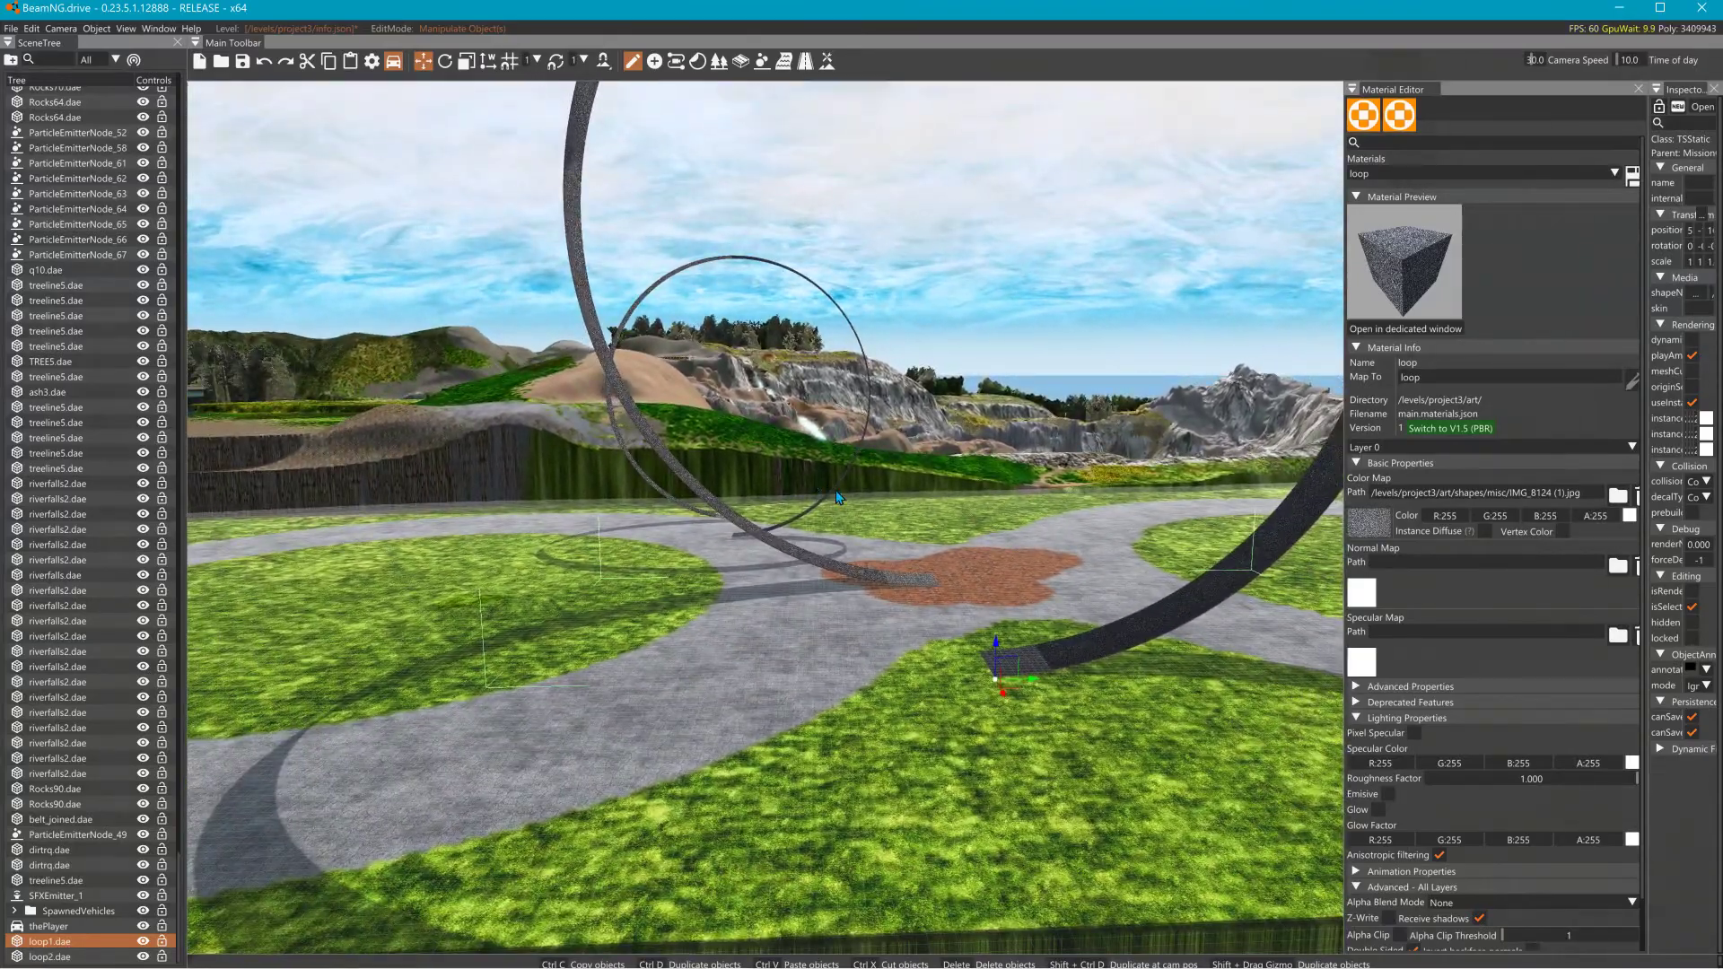
left_click(837, 496)
left_click_drag(511, 626, 751, 621)
key("ctrl+z")
key("s")
right_click_drag(756, 617, 359, 619)
key("d")
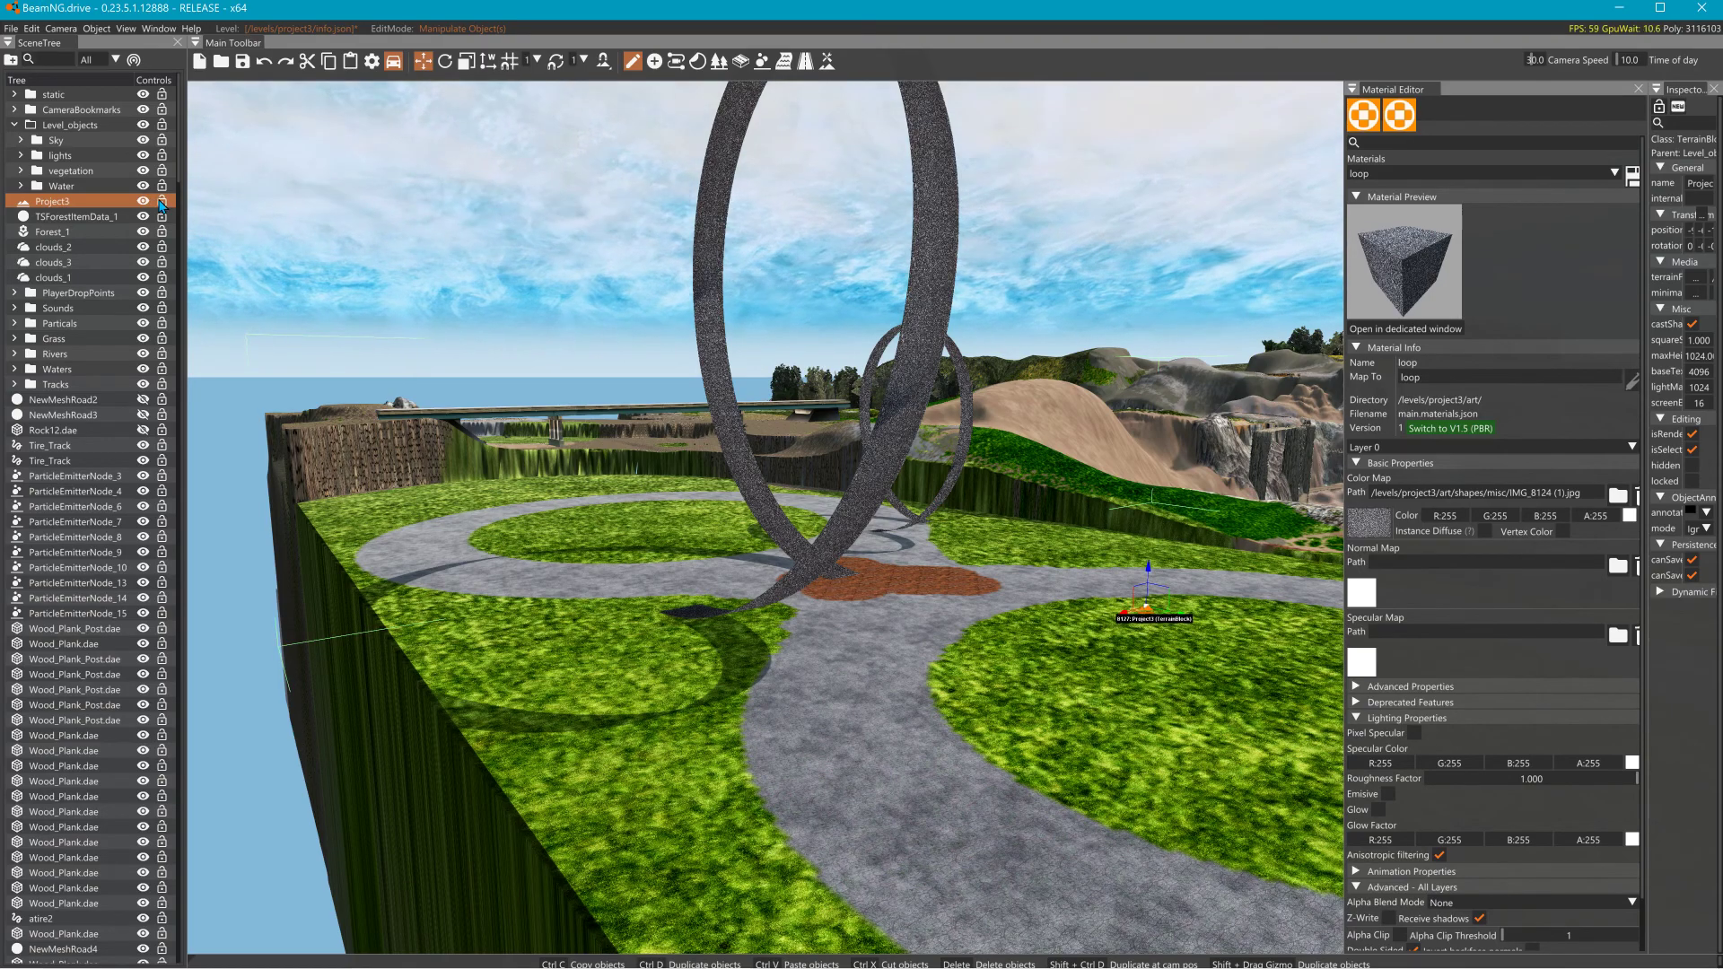
Select loop1.dae and filter the scene tree for "ter" to look for the terrain object.
left_click(542, 531)
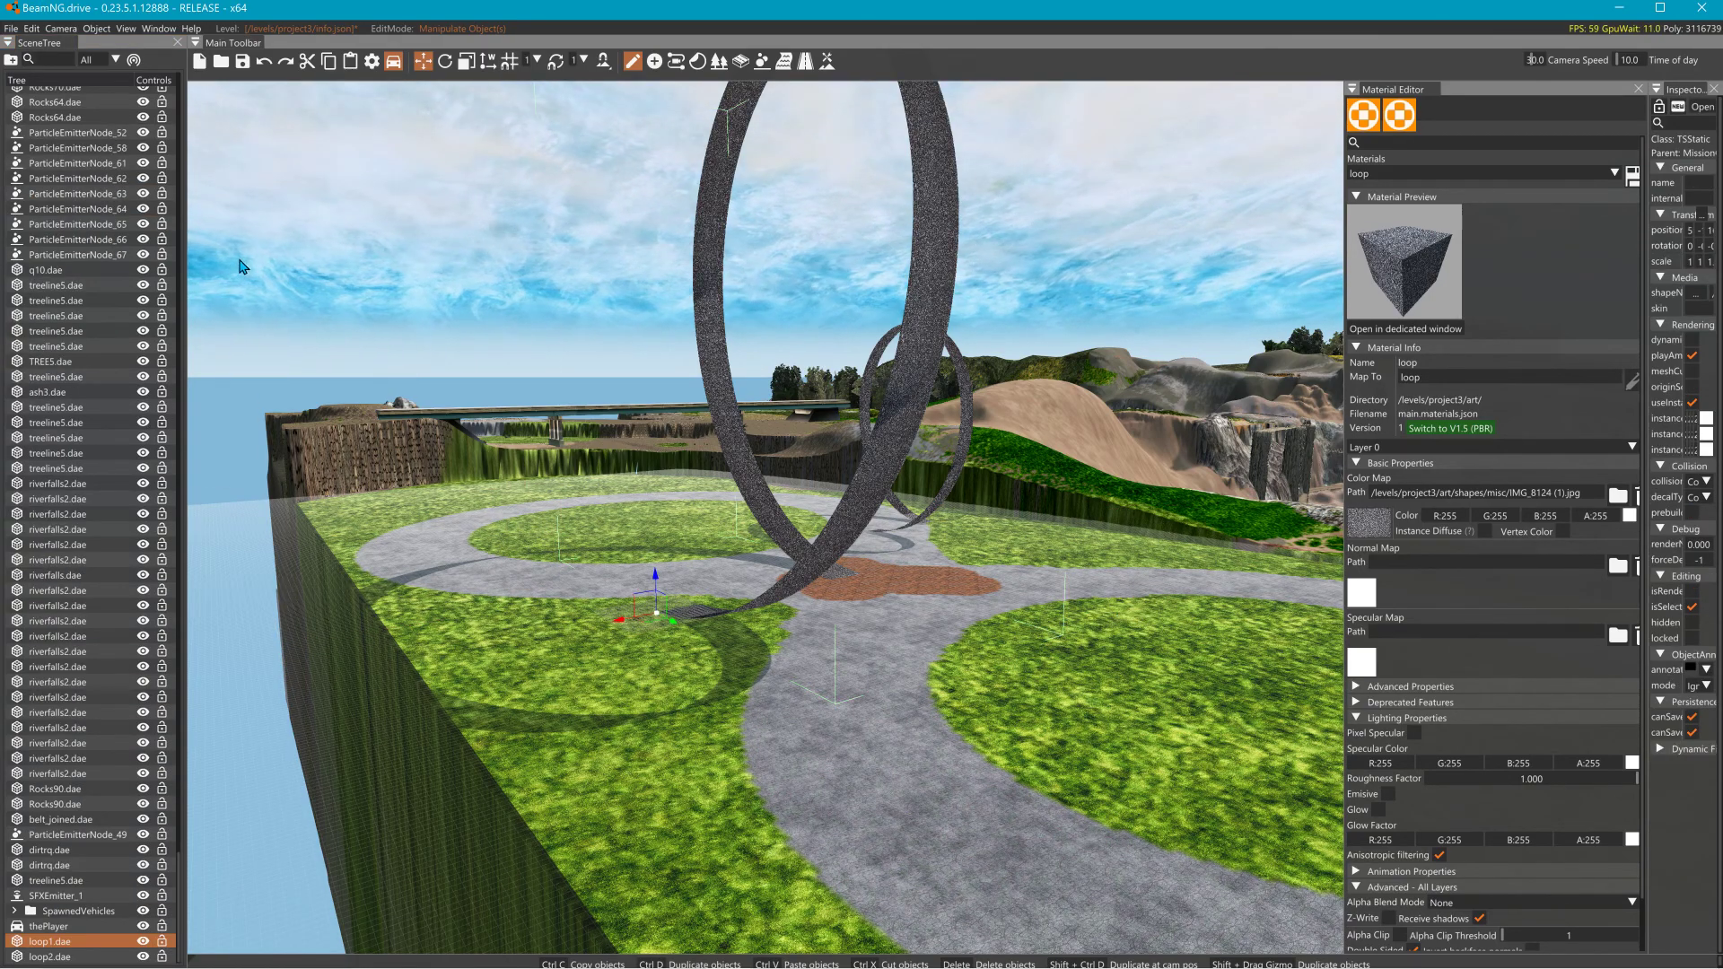
scroll(170, 198, "up", 3)
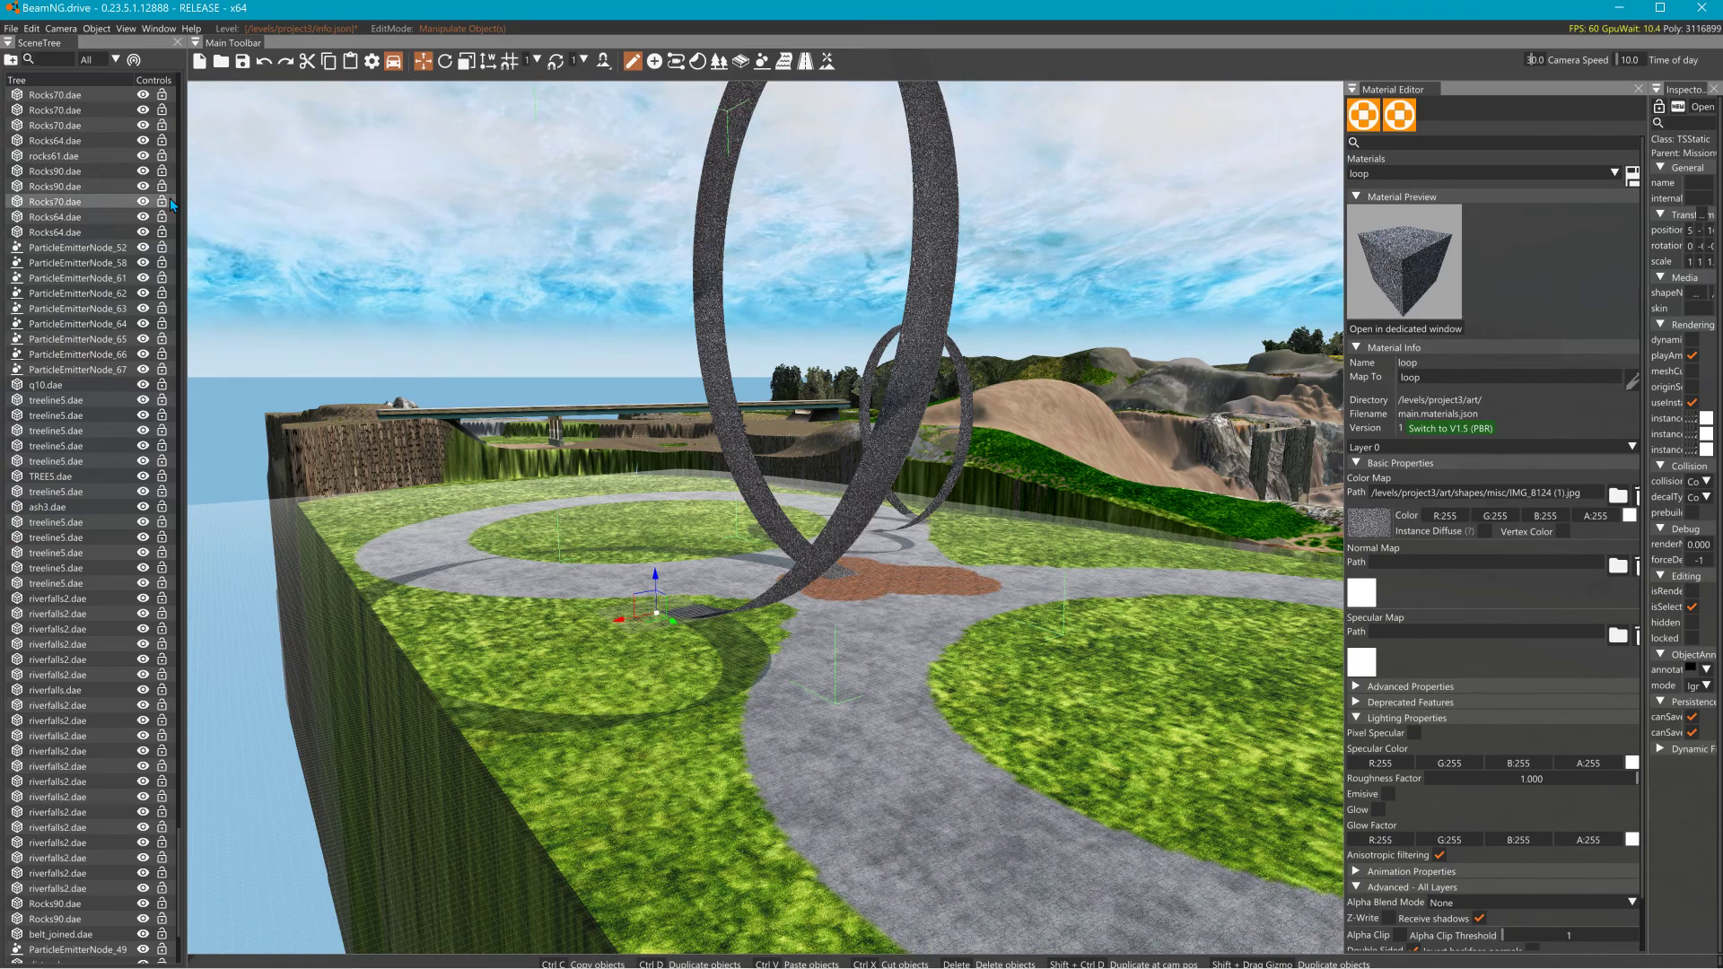
left_click(64, 70)
type("ter")
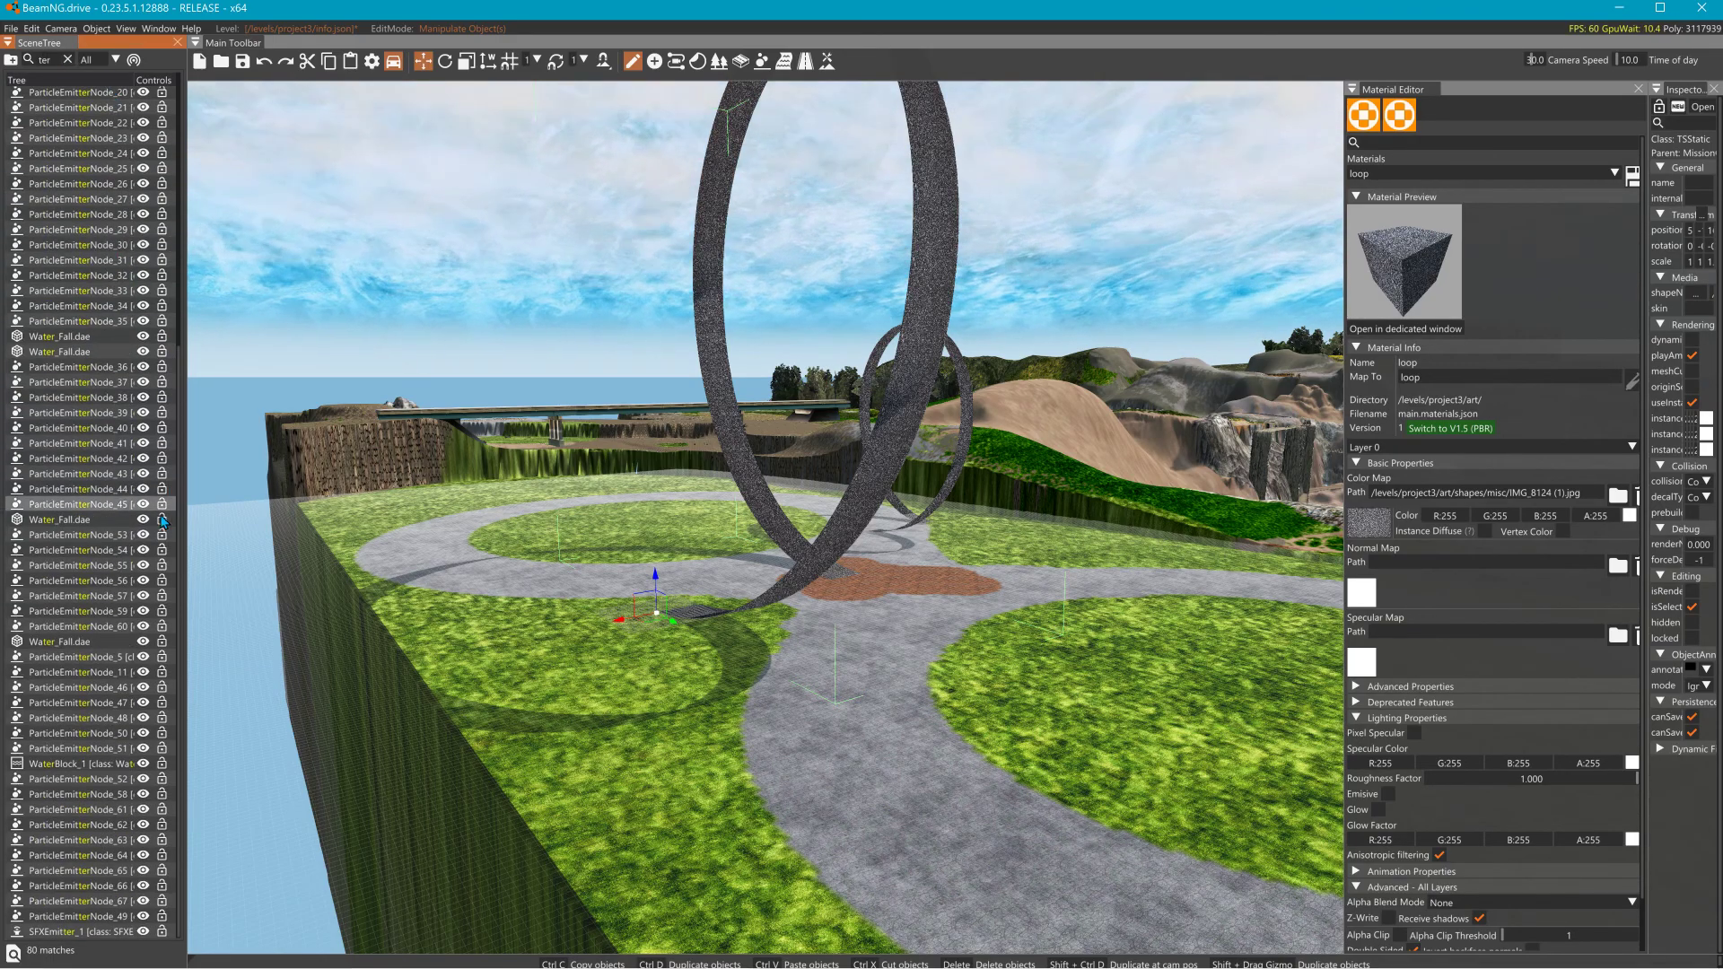
right_click_drag(476, 656, 555, 675)
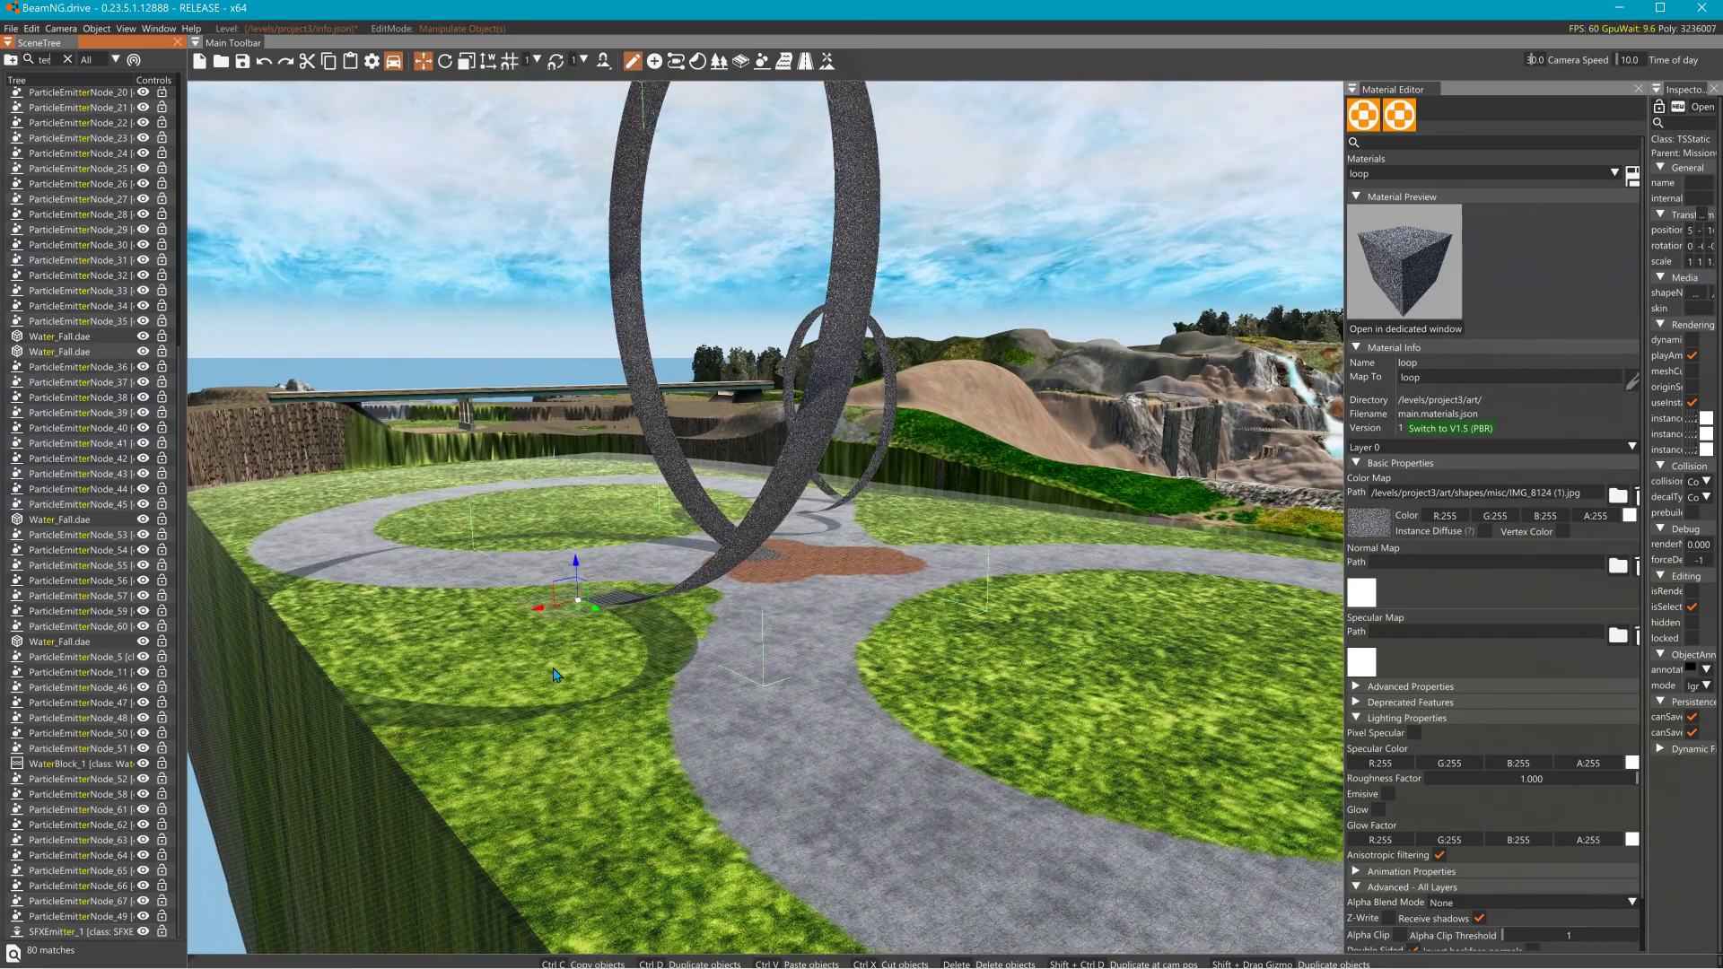
right_click_drag(910, 617, 935, 603)
type("ss")
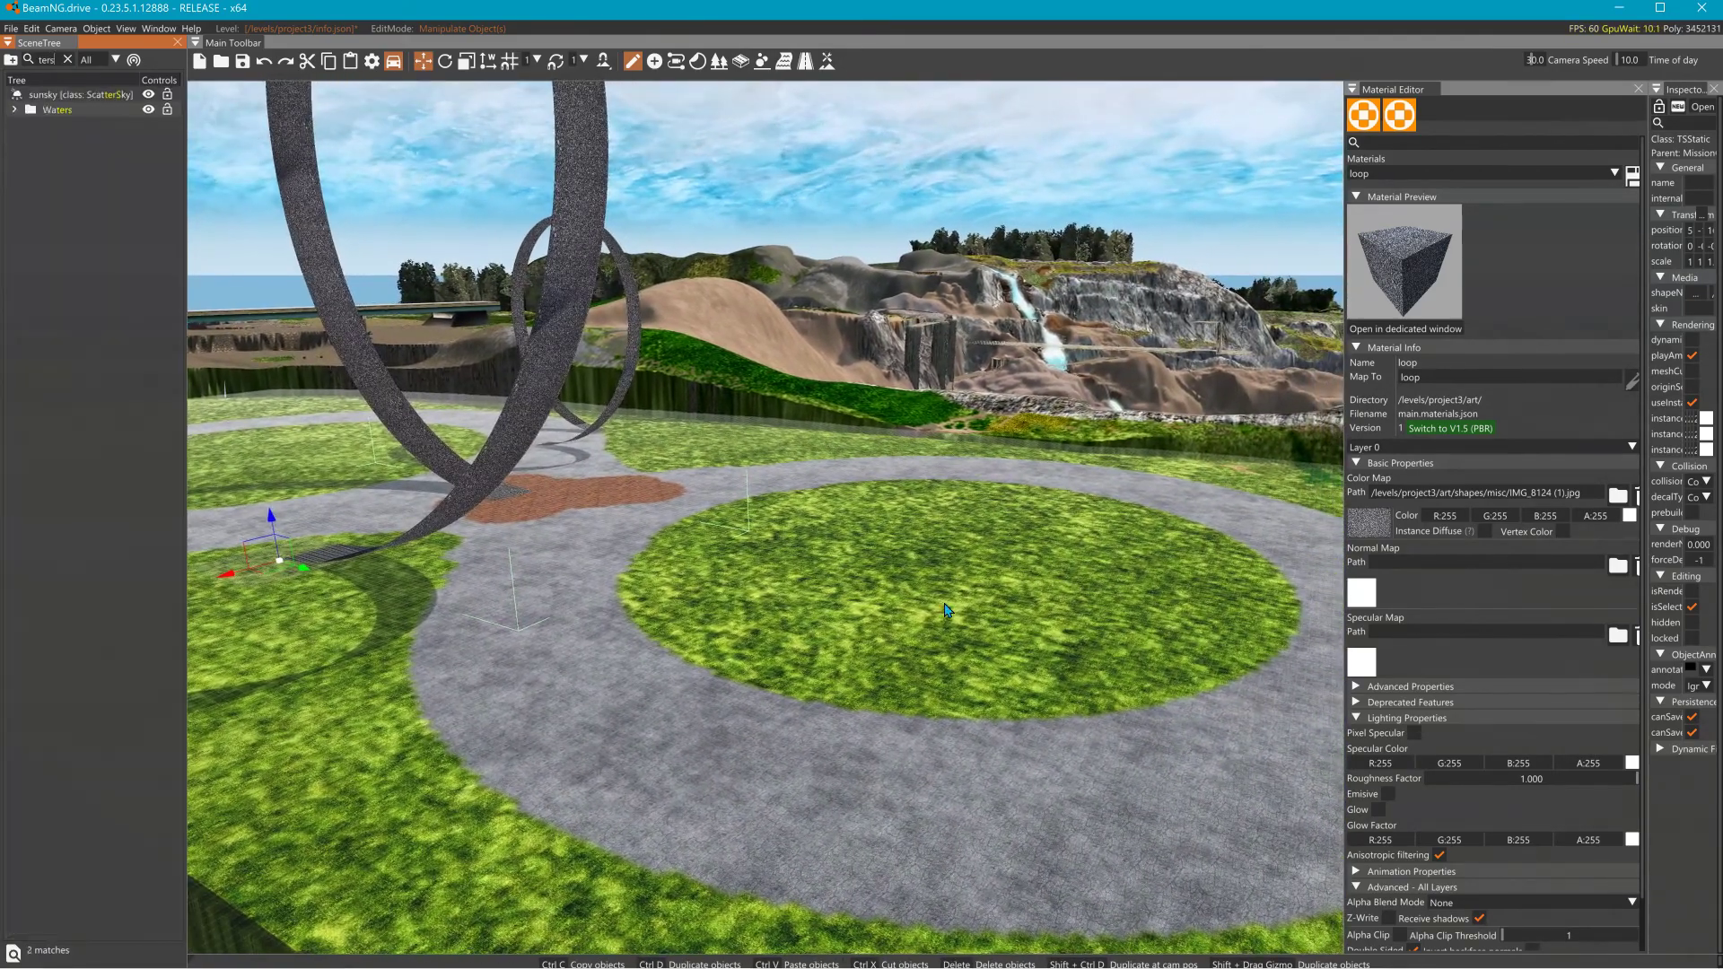
Try to pick a loop in the level view again, and undo the last field change.
left_click(909, 558)
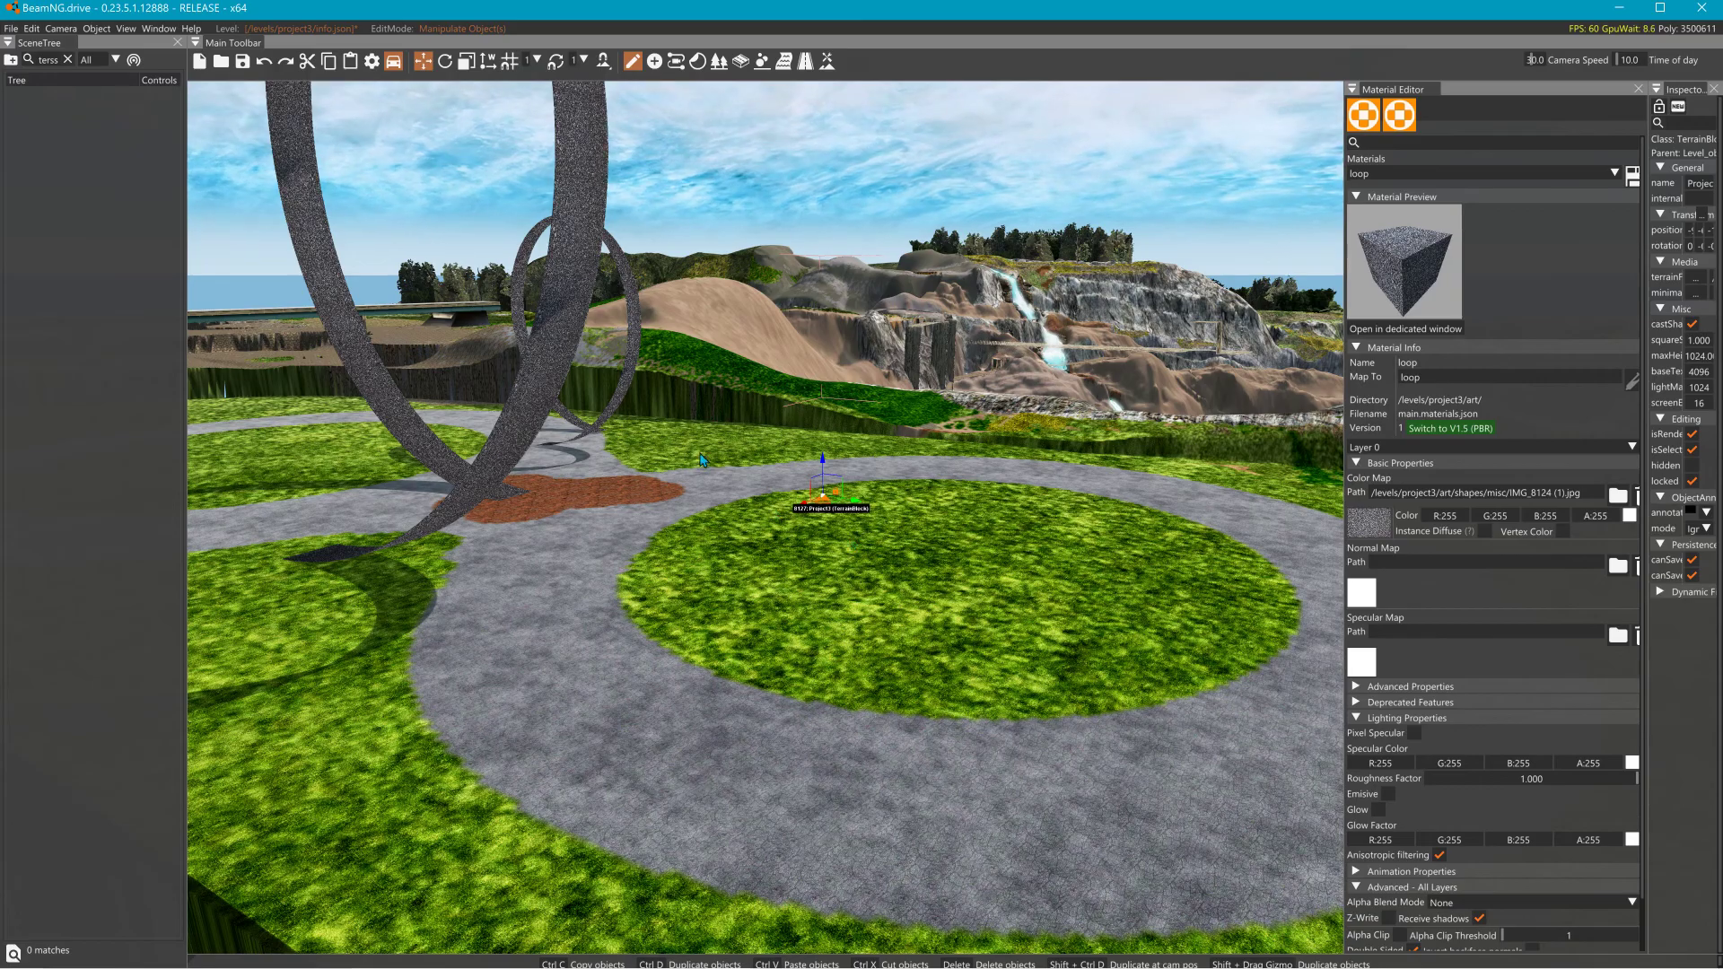
key("a")
right_click_drag(701, 458, 813, 498)
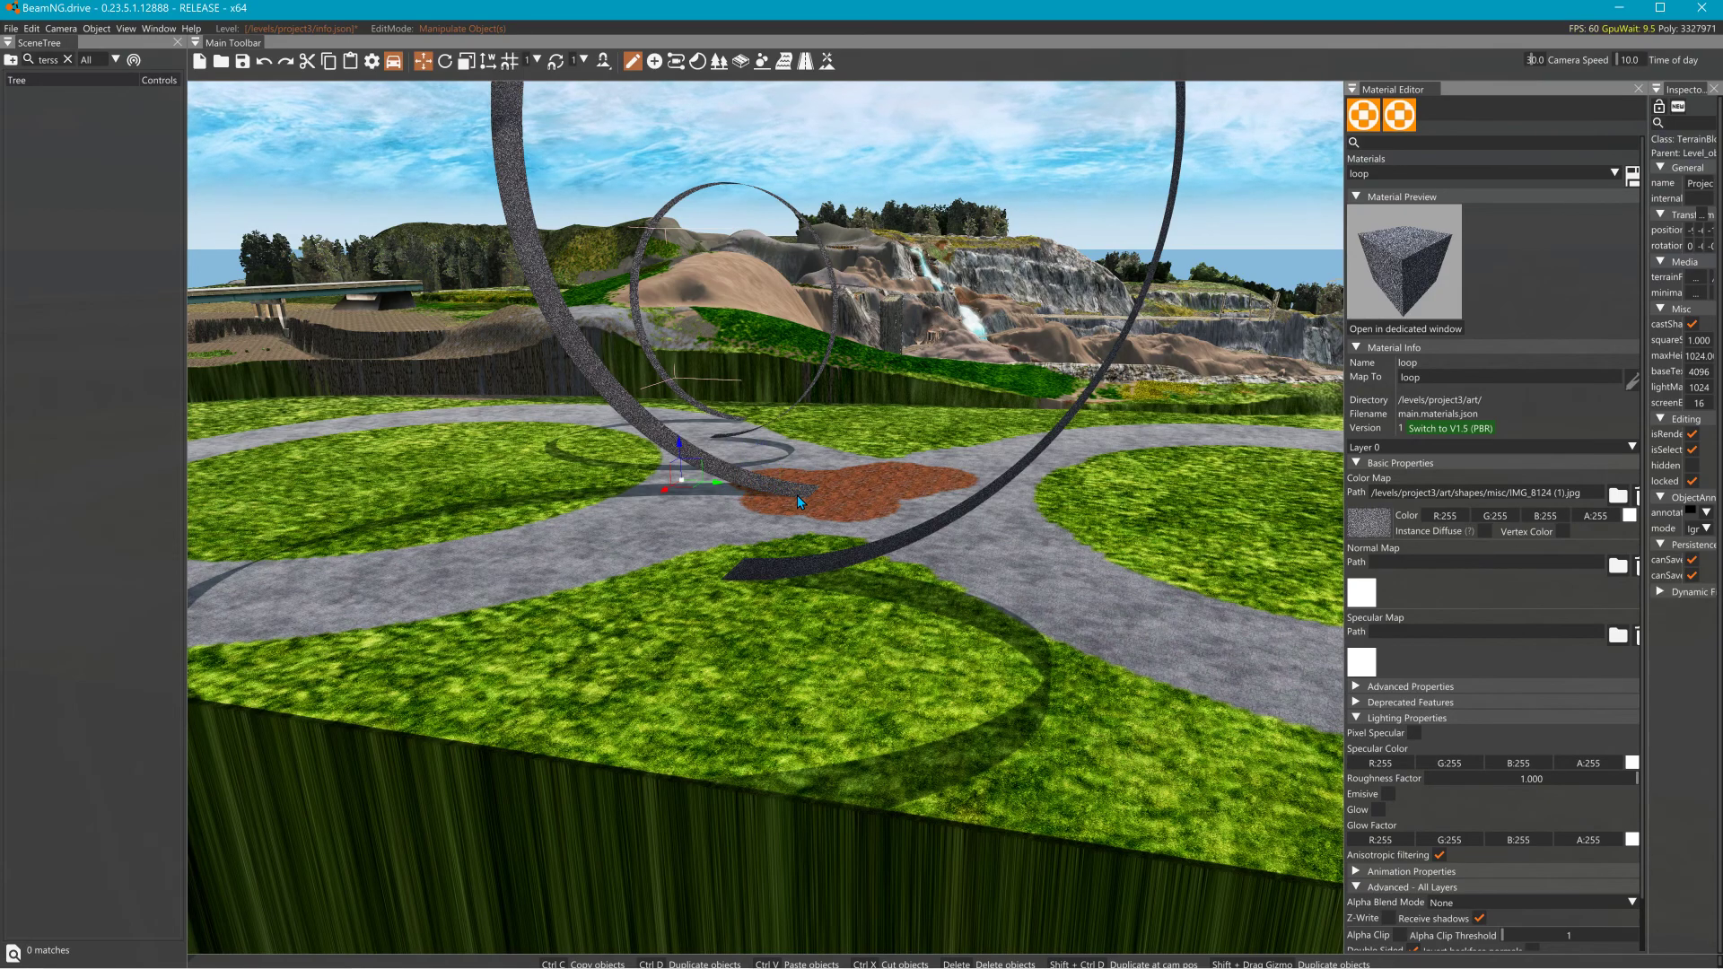
key("ctrl+z")
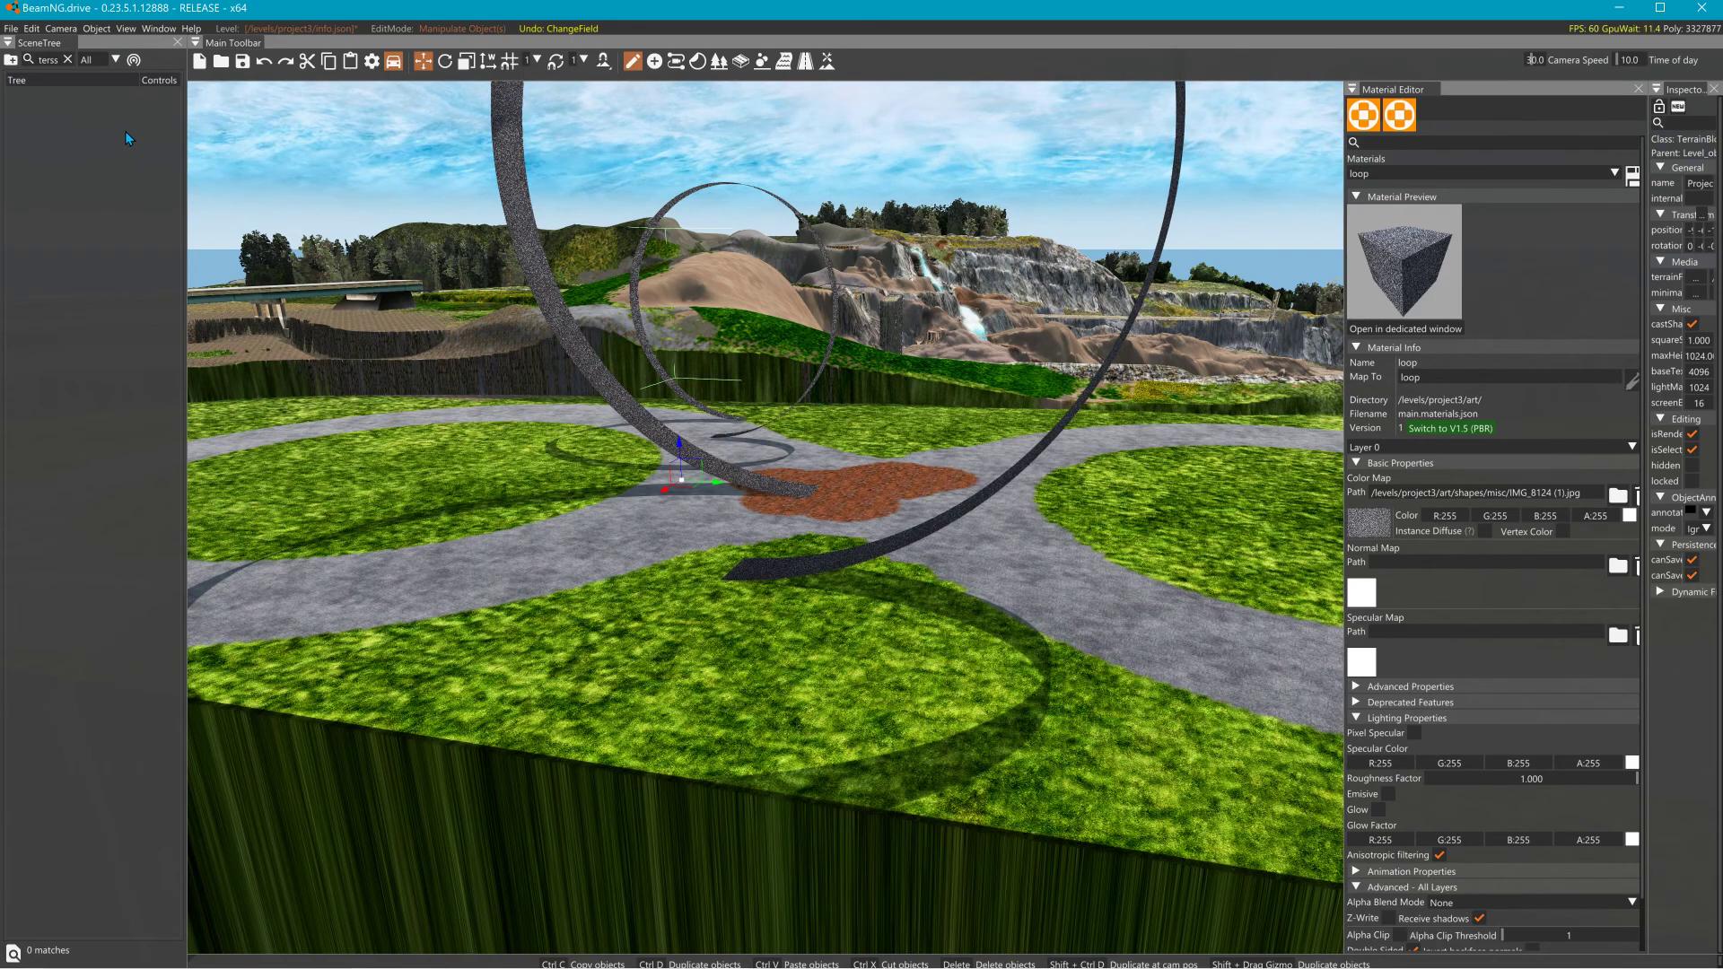
Clear the scene tree filter and select loop2.dae to check where its pivot sits relative to the loop.
left_click(69, 60)
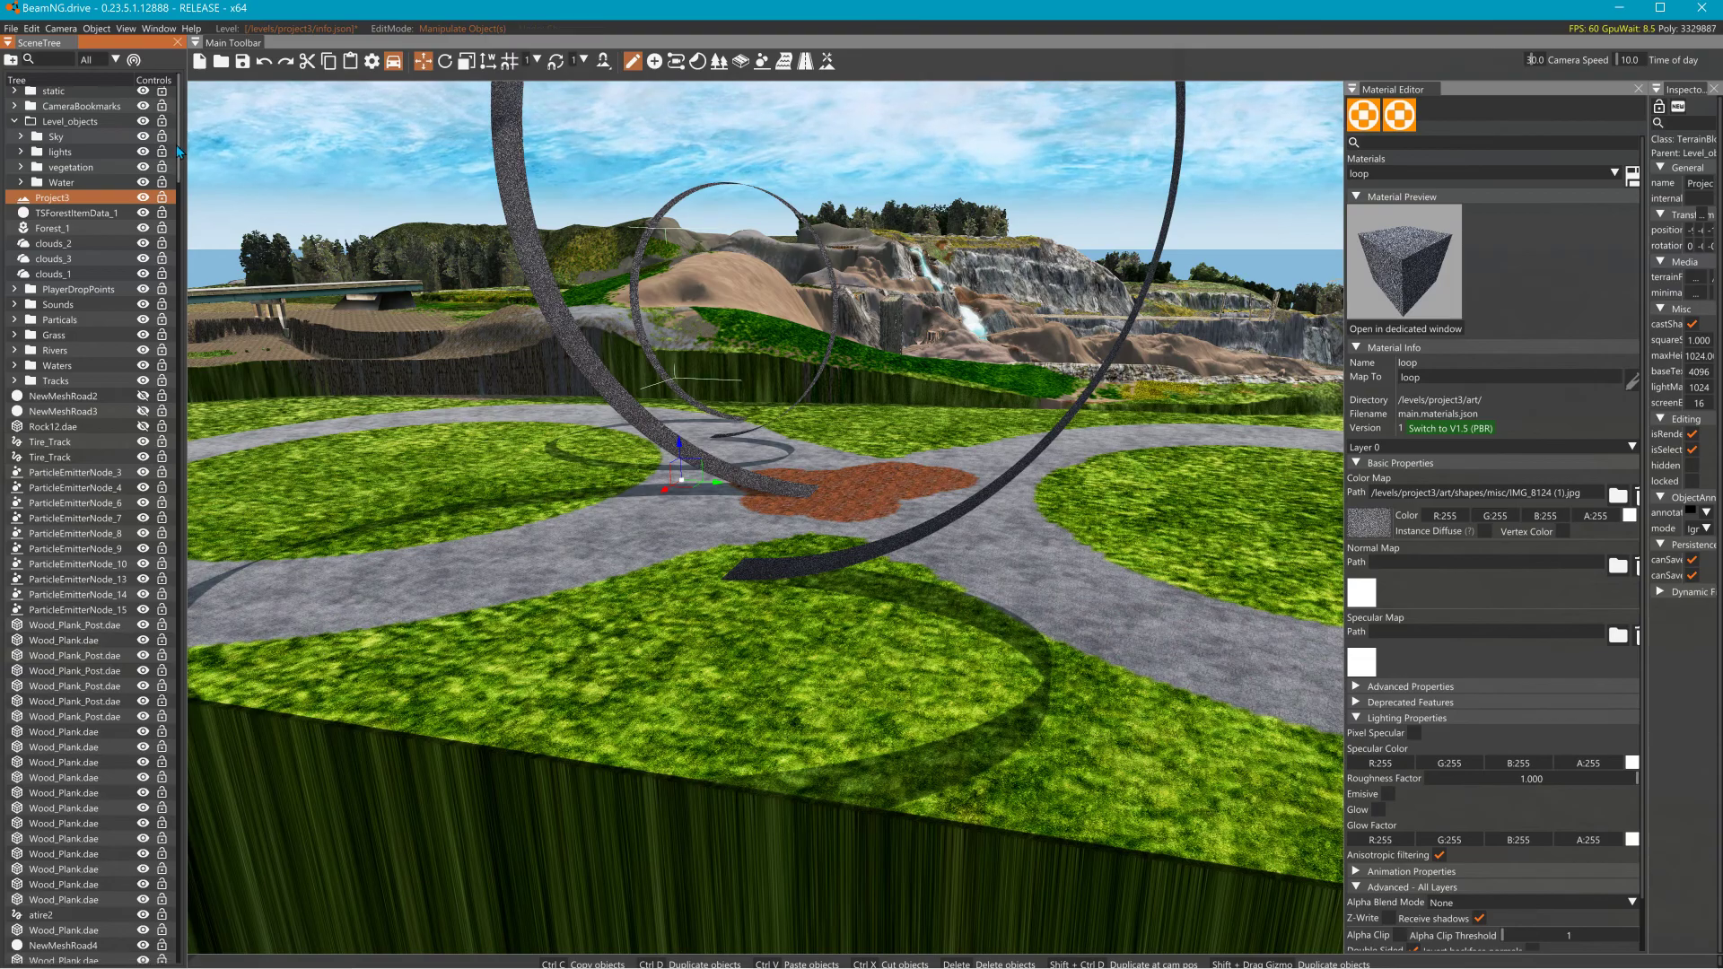
left_click_drag(207, 810, 211, 941)
double_click(40, 957)
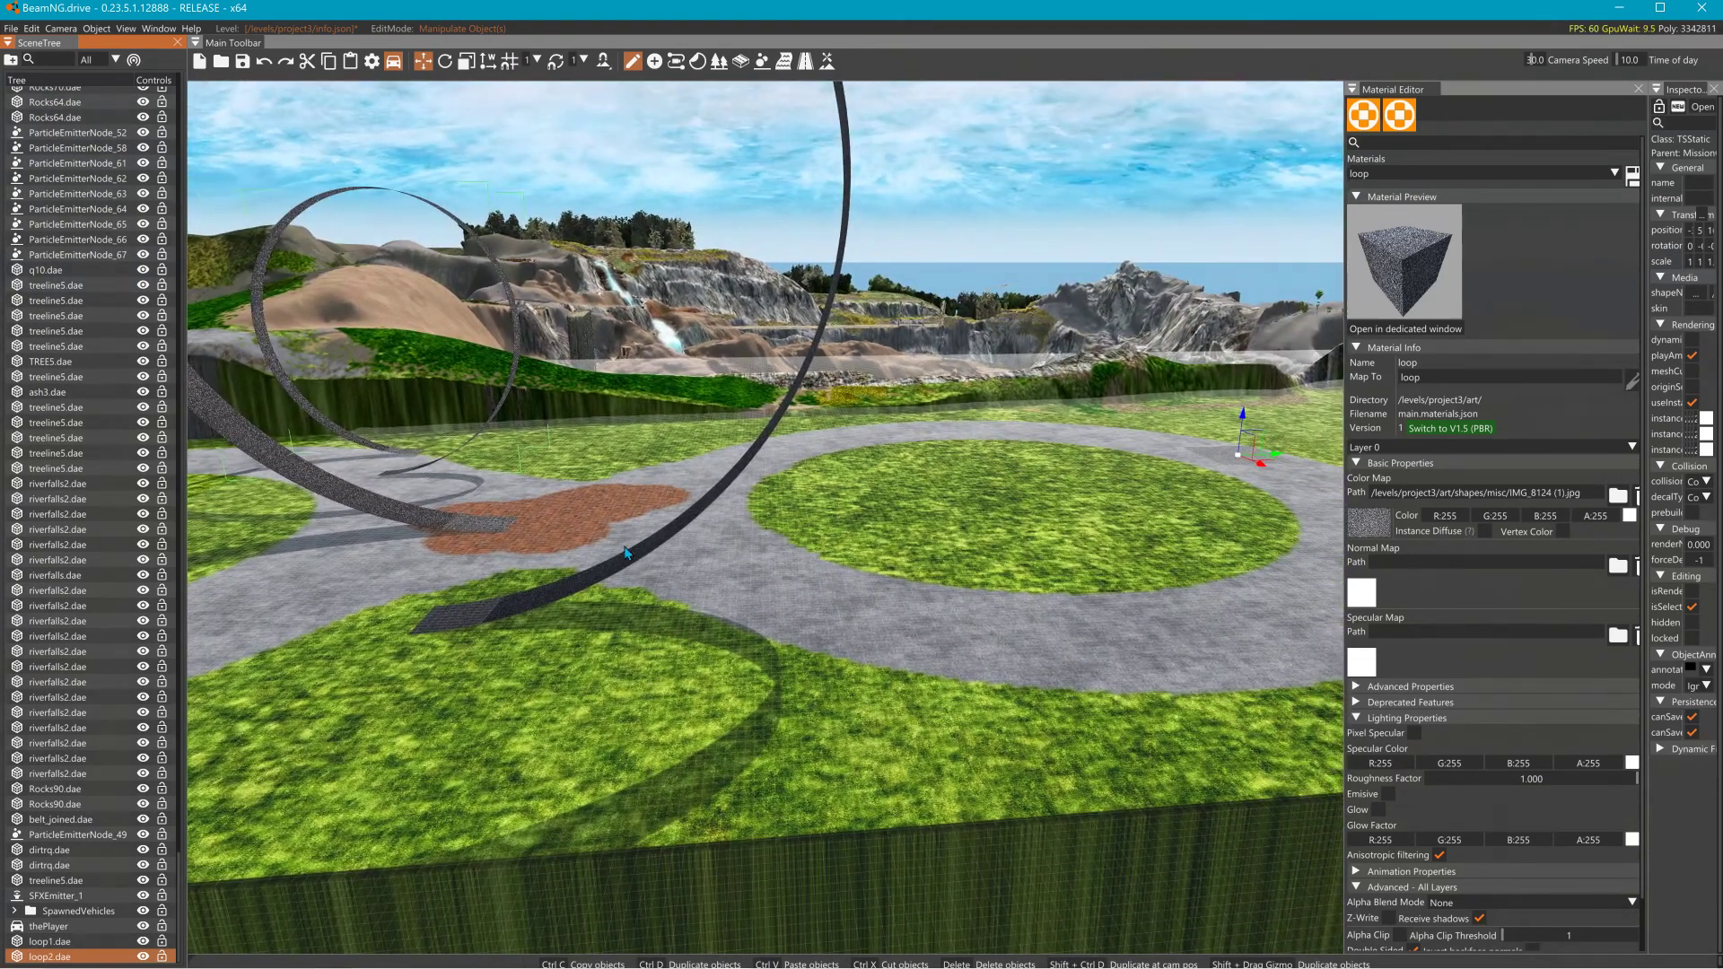
key("s")
key("s")
right_click_drag(828, 533, 898, 524)
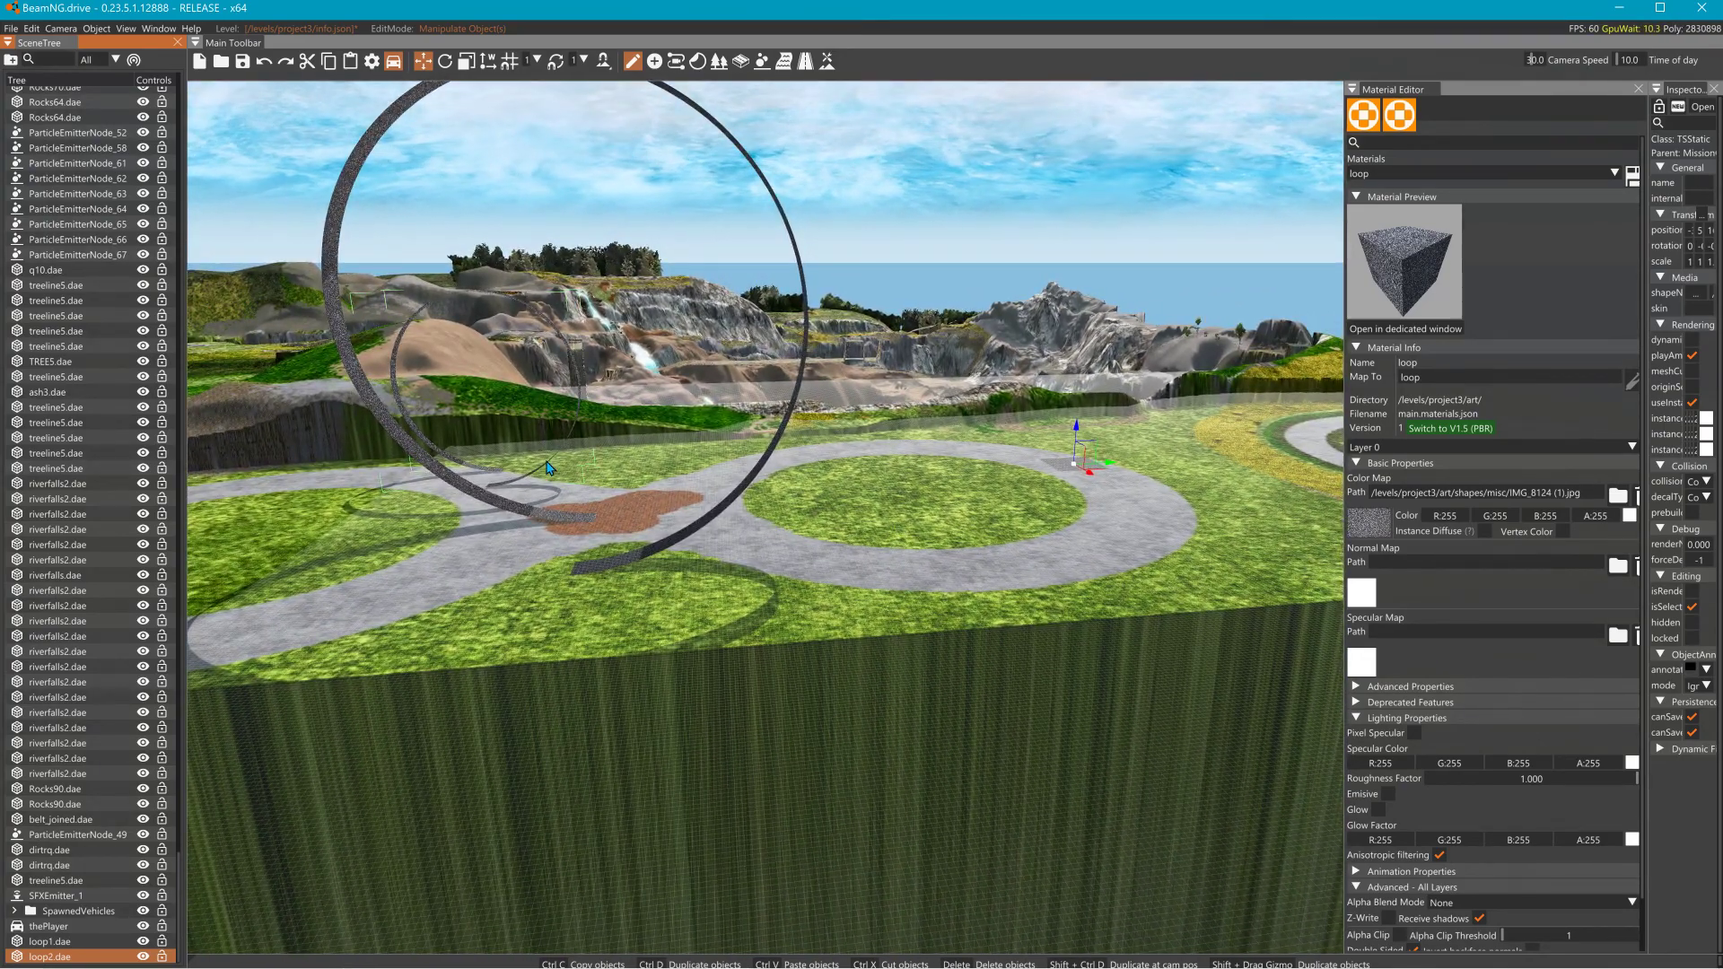
Switch to Blender and set the origin of Colmesh-1 and Cube to the 3D cursor.
key("alt+Tab")
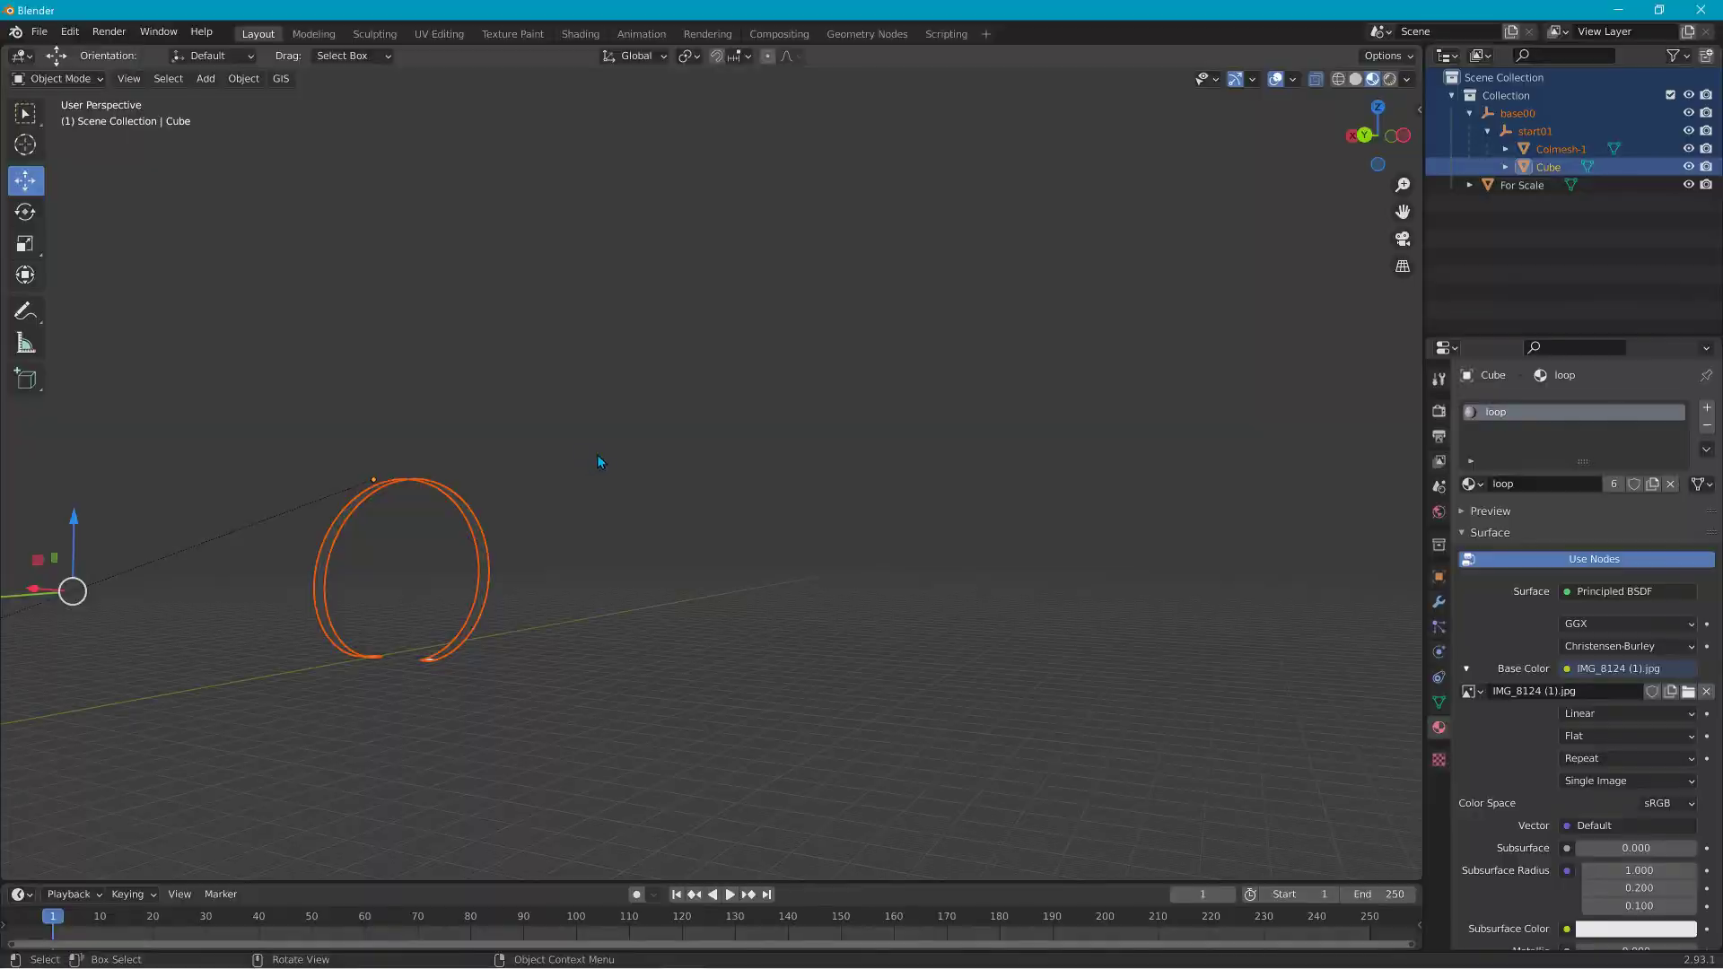
scroll(653, 569, "down", 4)
middle_click_drag(303, 595, 240, 617)
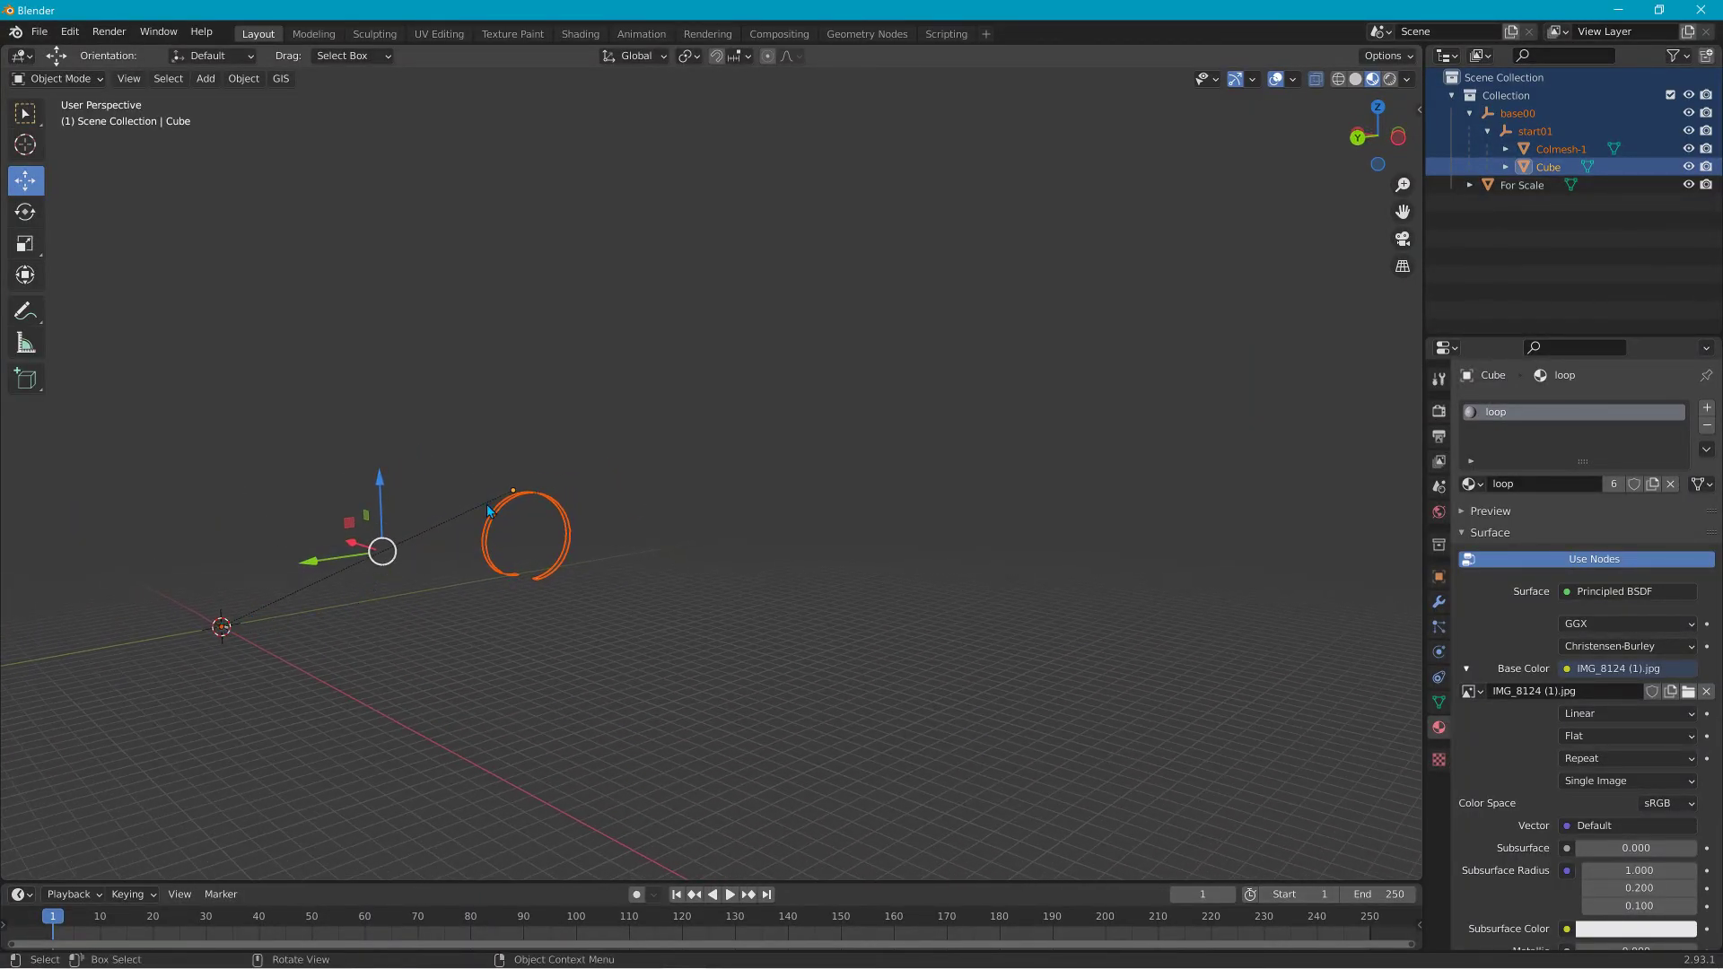
left_click(1561, 149)
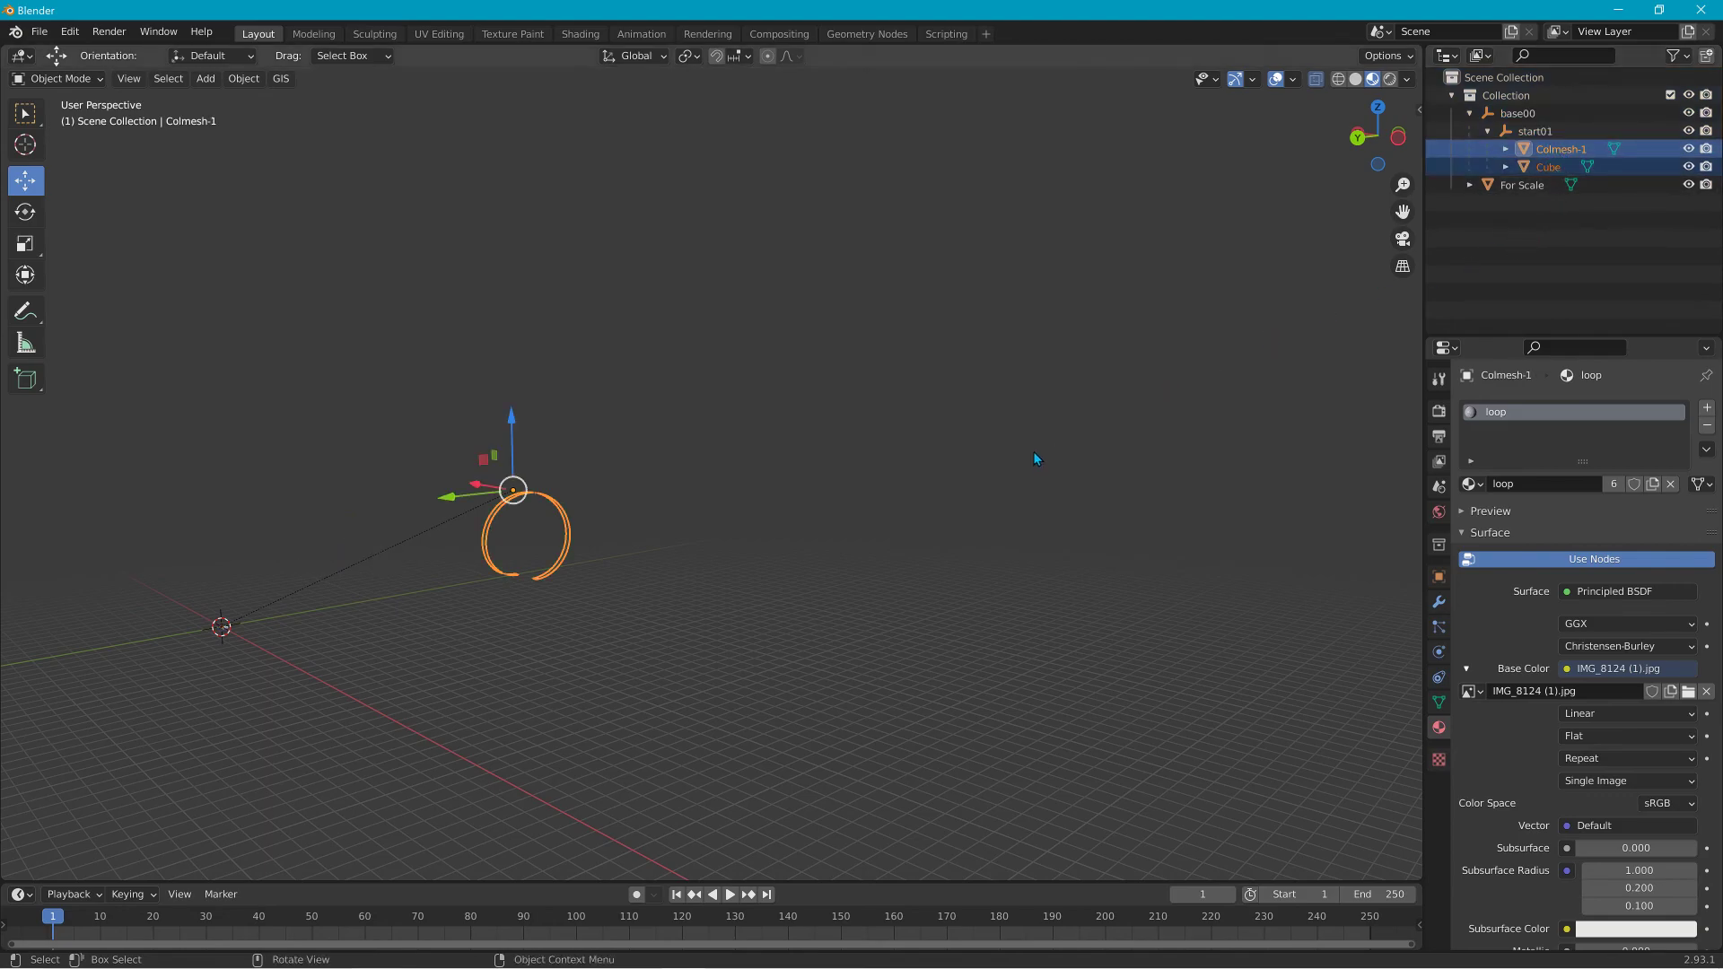
left_click(244, 79)
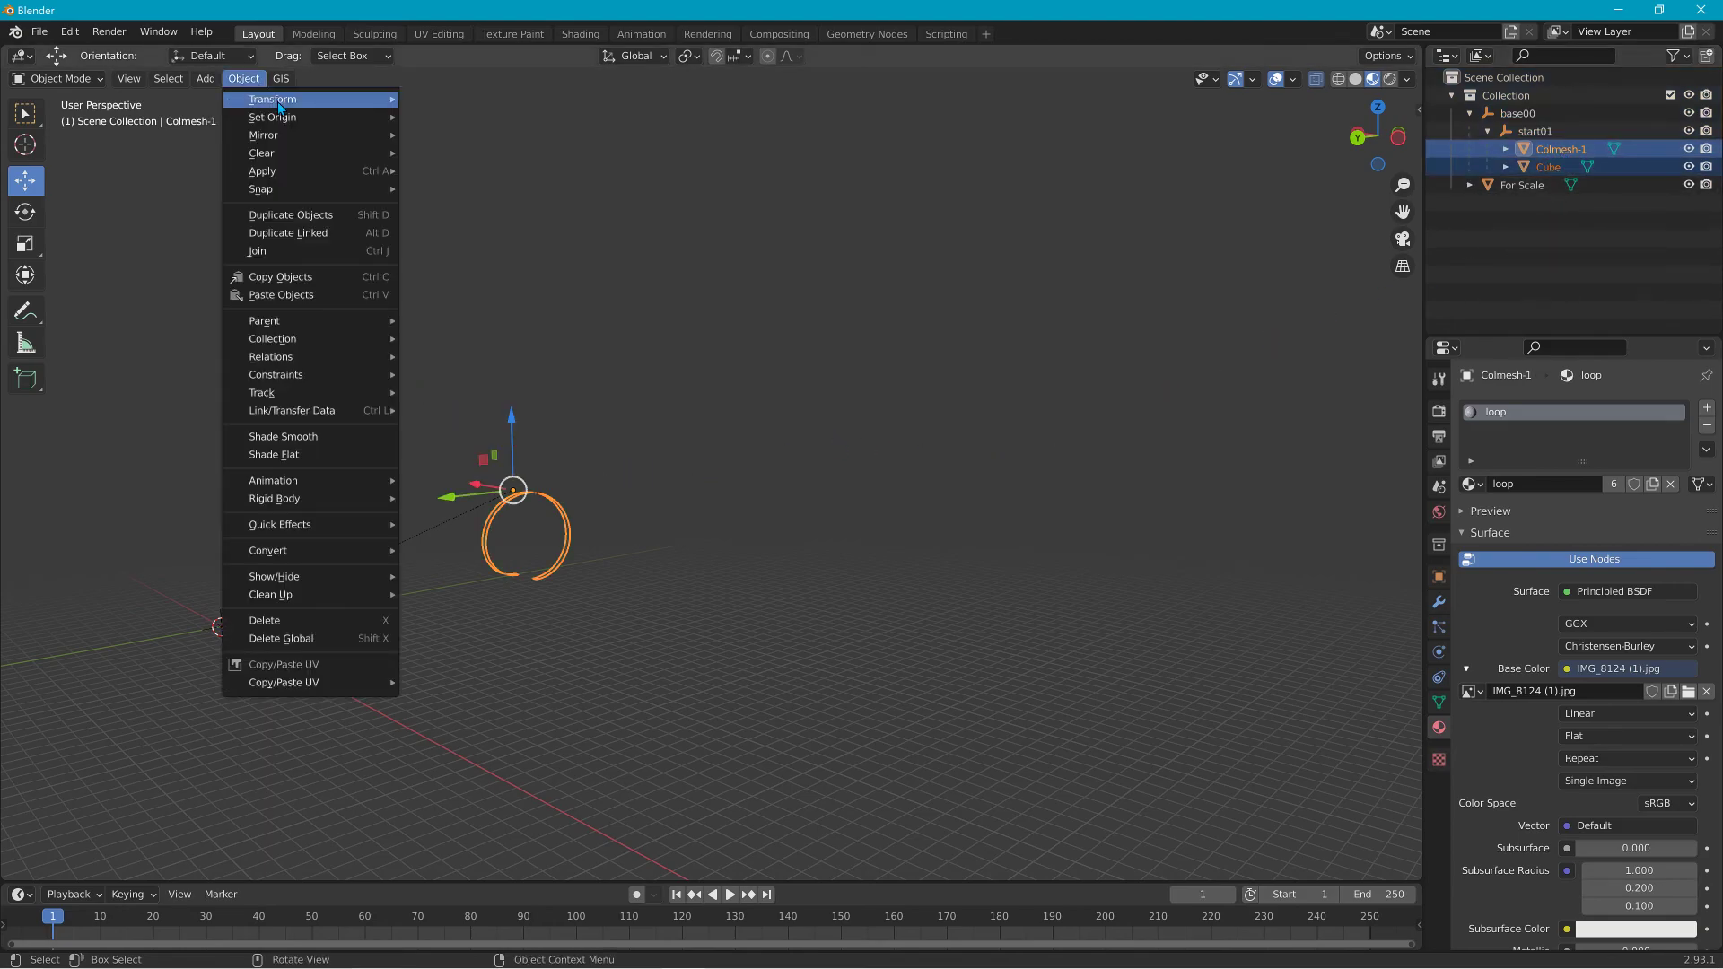
mouse_move(340, 122)
left_click(478, 159)
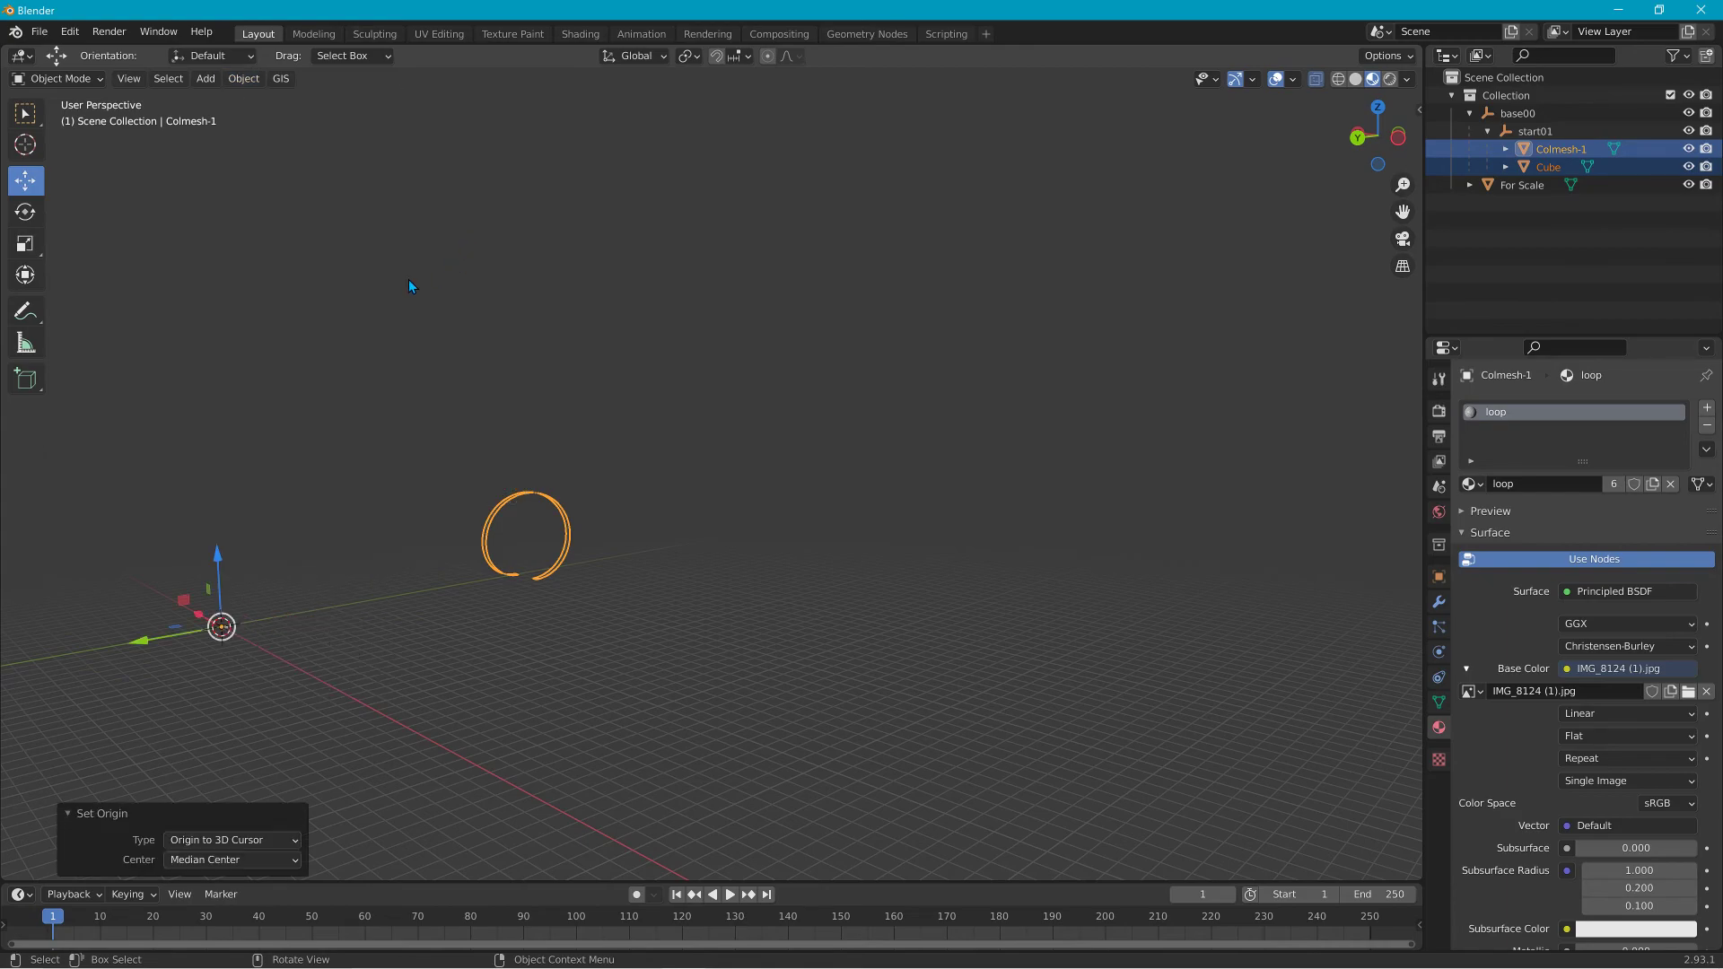
Move the geometry of Colmesh-1 and Cube to their origin with Geometry to Origin.
left_click(245, 78)
mouse_move(284, 117)
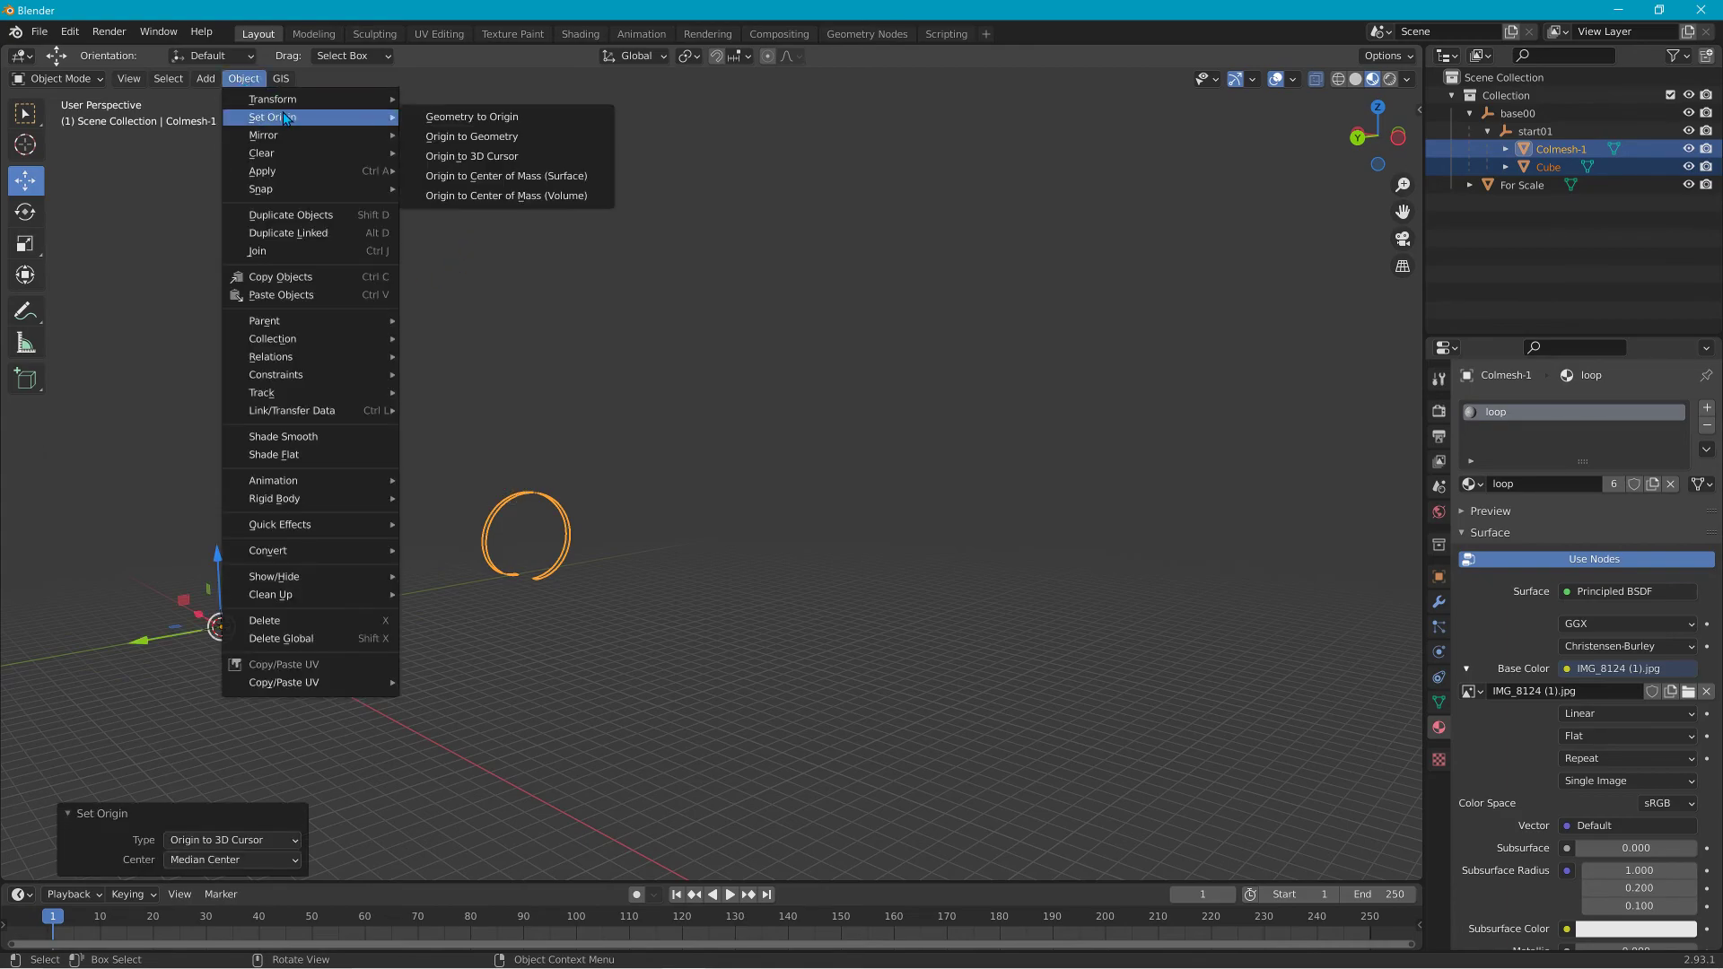
left_click(455, 117)
right_click(479, 299)
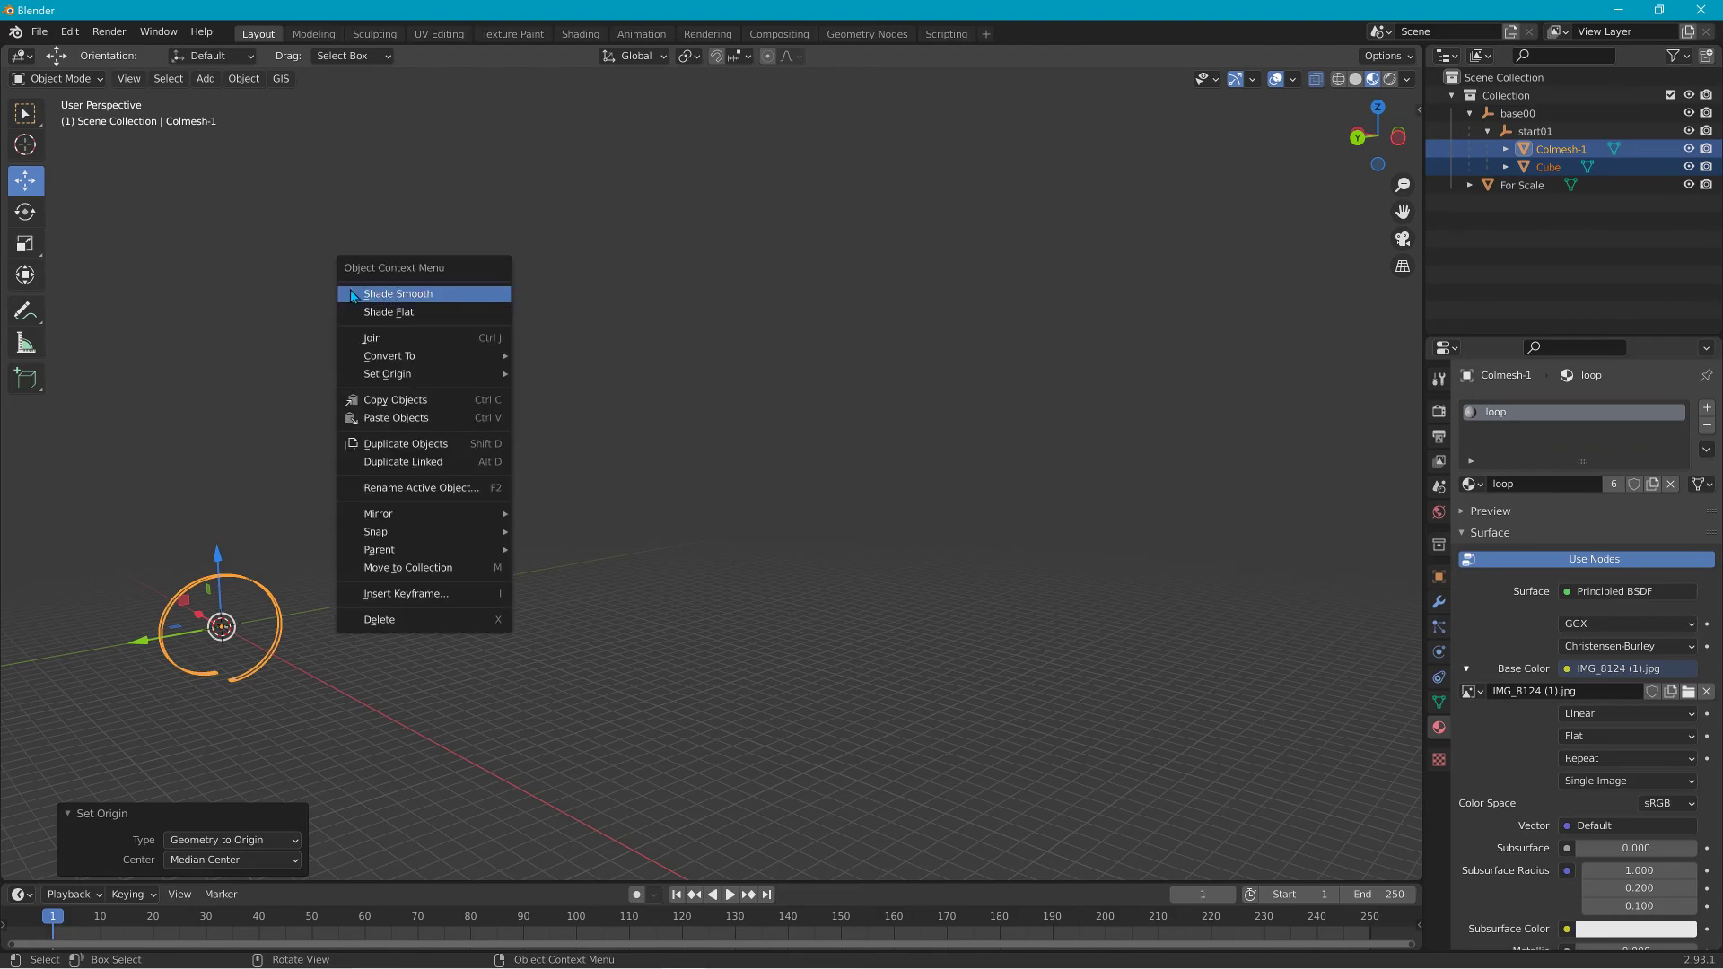
left_click(388, 294)
Raise Colmesh-1 and Cube about 32.7 m along Z so the loop's base meets the world origin.
middle_click_drag(257, 323, 161, 320)
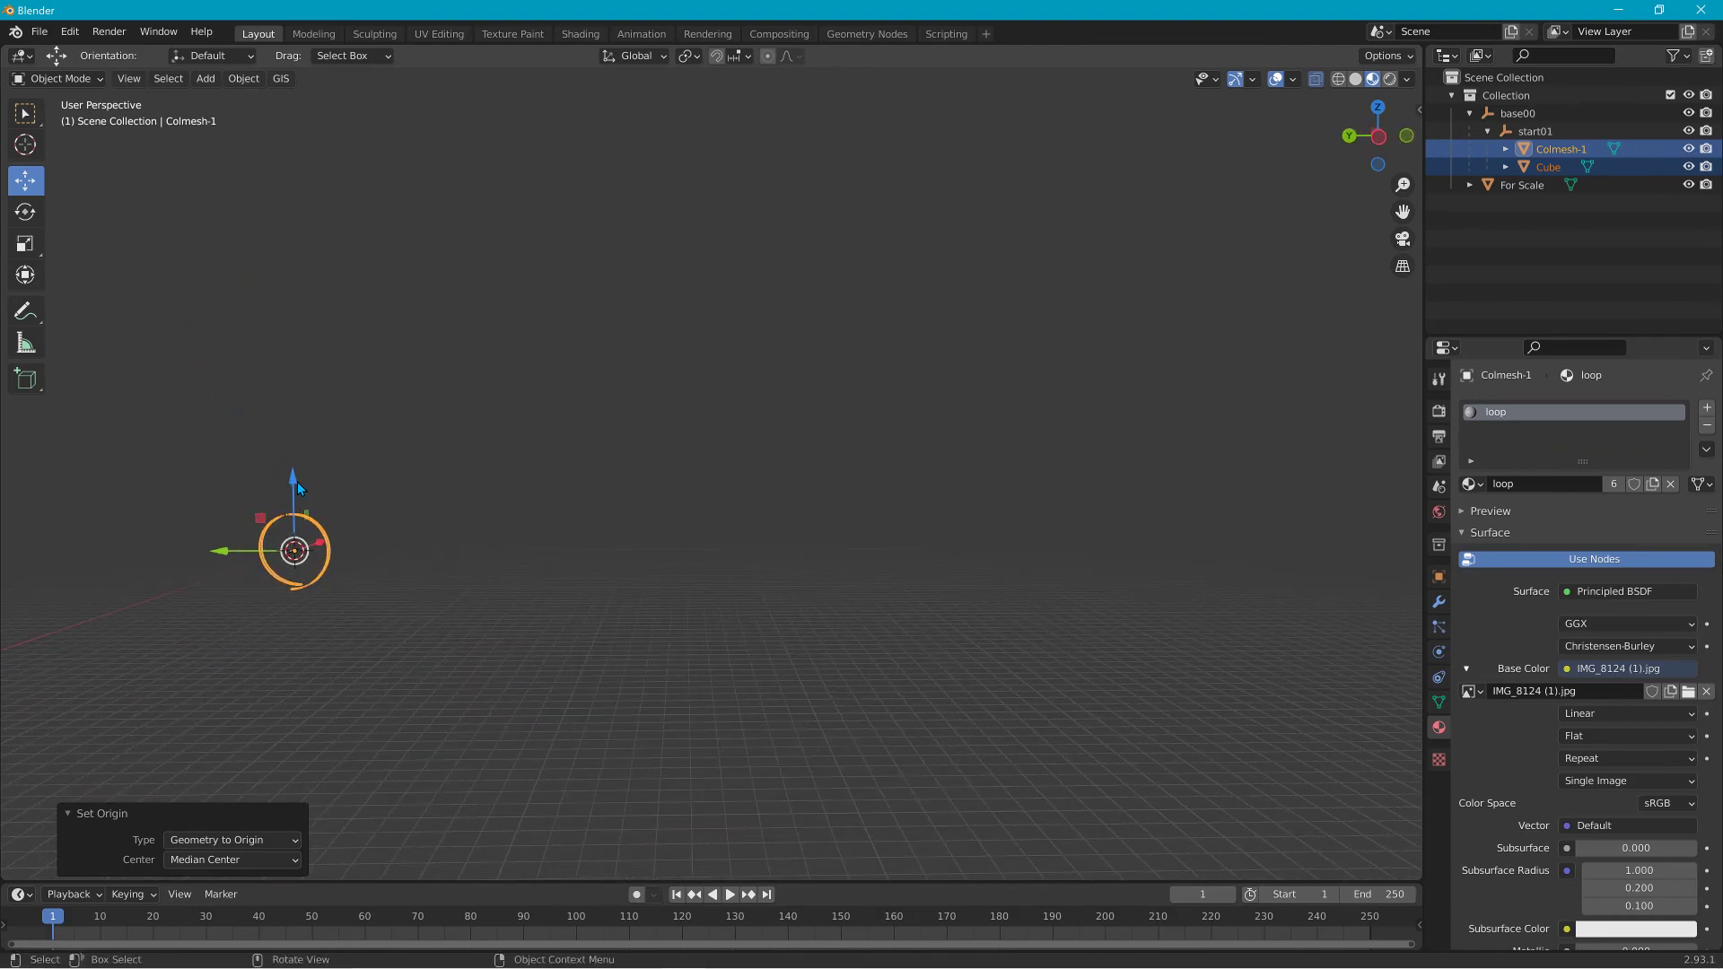
left_click_drag(294, 484, 316, 449)
scroll(144, 446, "up", 6)
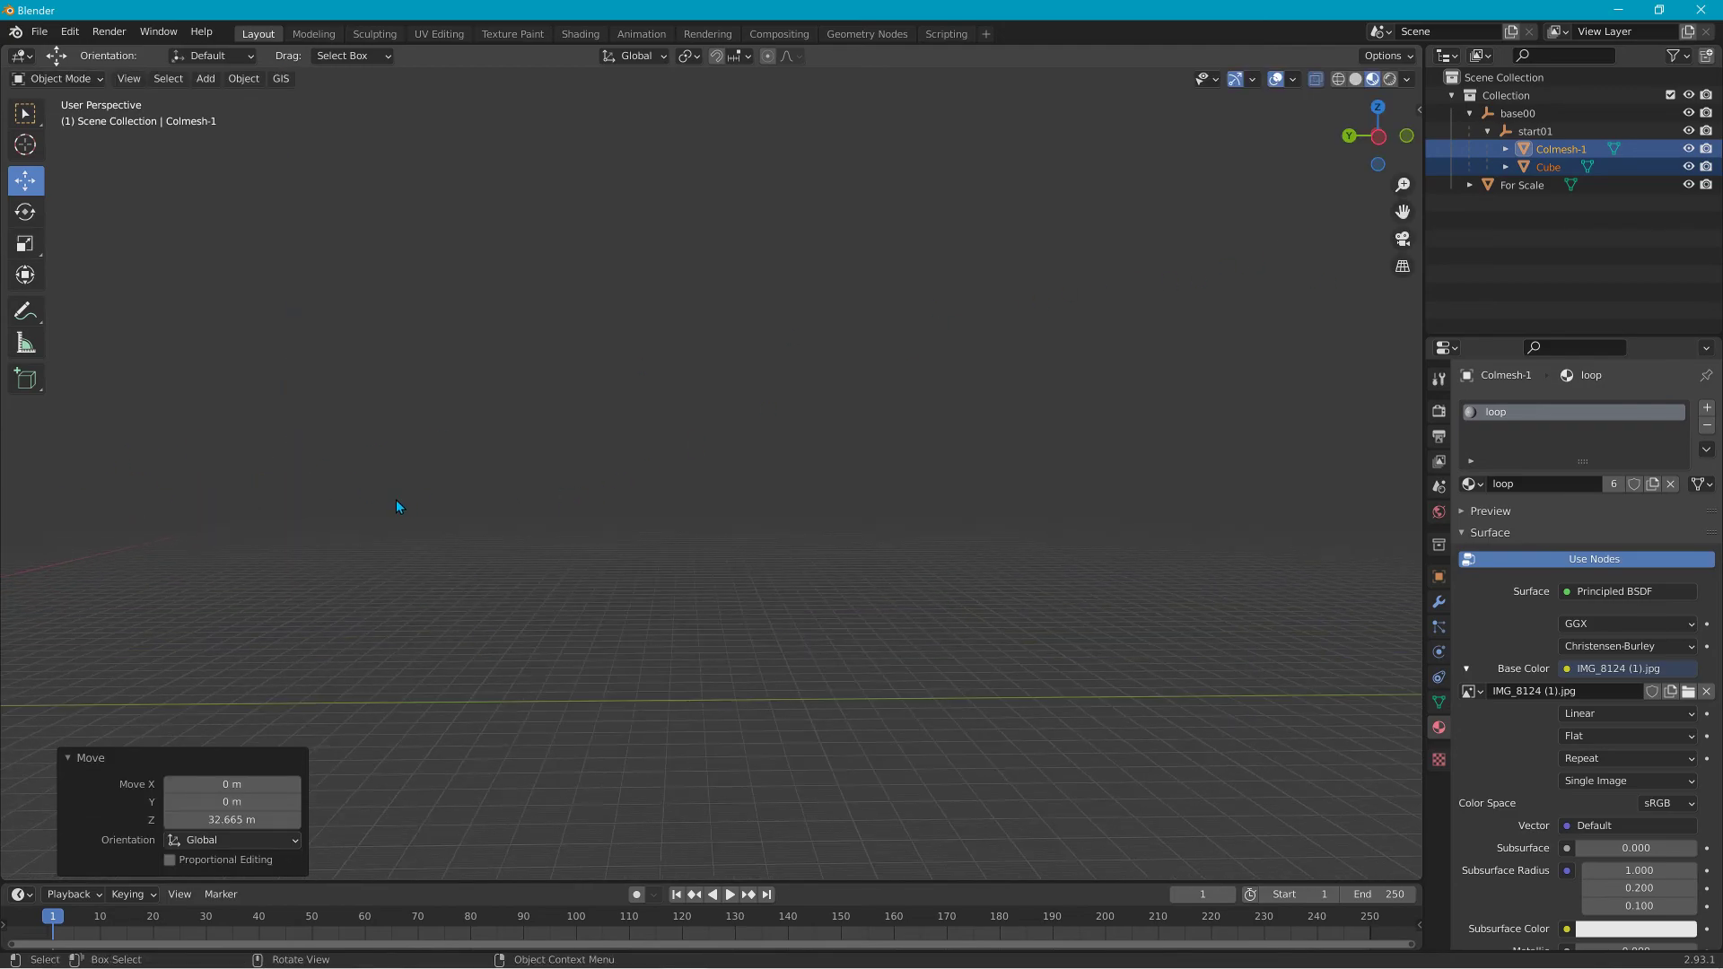
middle_click_drag(400, 508, 1418, 377, "shift")
middle_click_drag(470, 582, 795, 591, "shift")
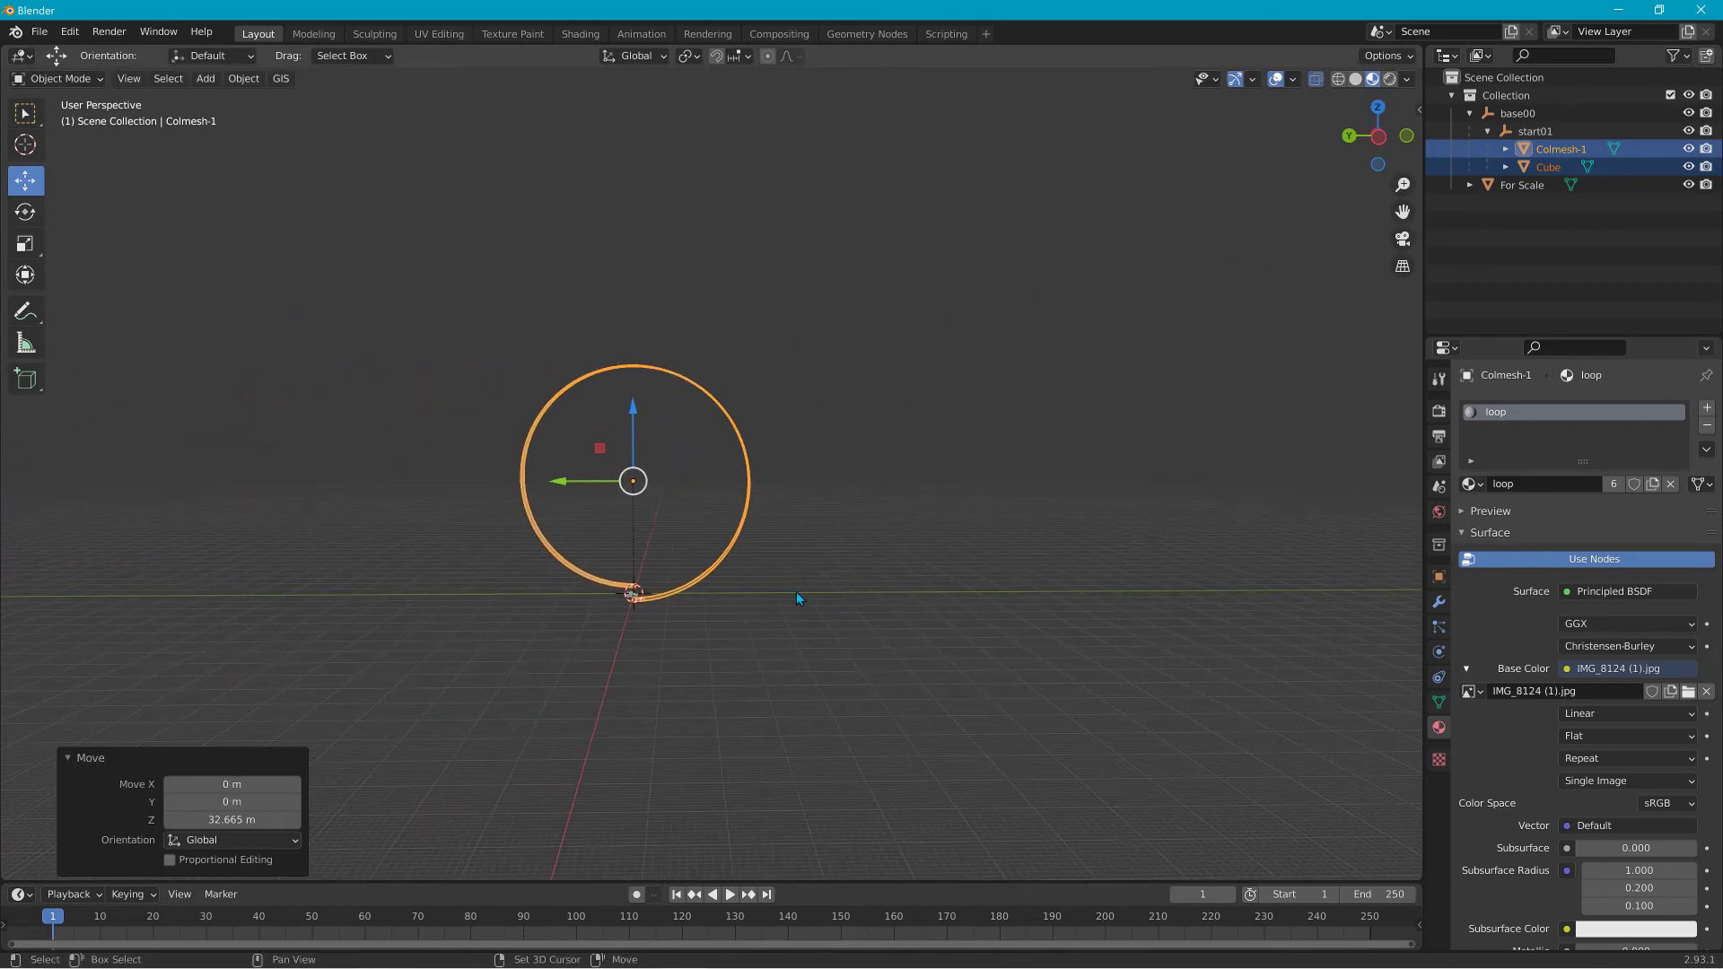
scroll(573, 551, "up", 4)
middle_click_drag(580, 546, 713, 332, "shift")
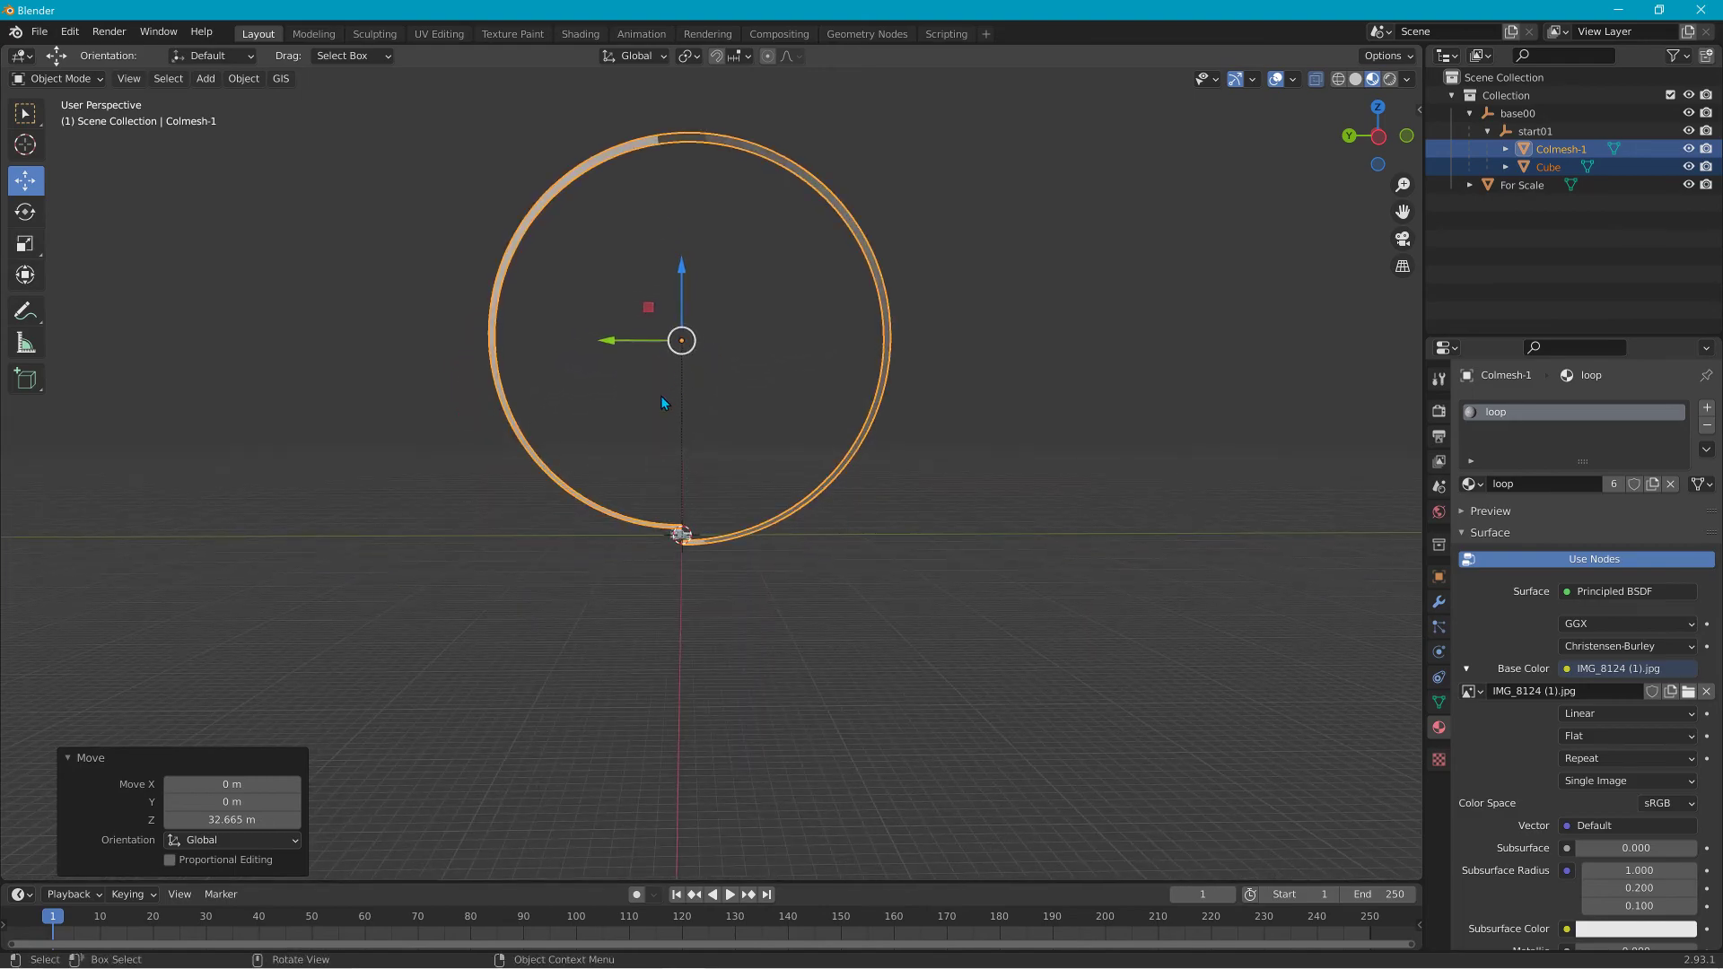
Select the scene hierarchy with base00, start01, Colmesh-1 and Cube, leaving out the For Scale object.
scroll(660, 398, "up", 2)
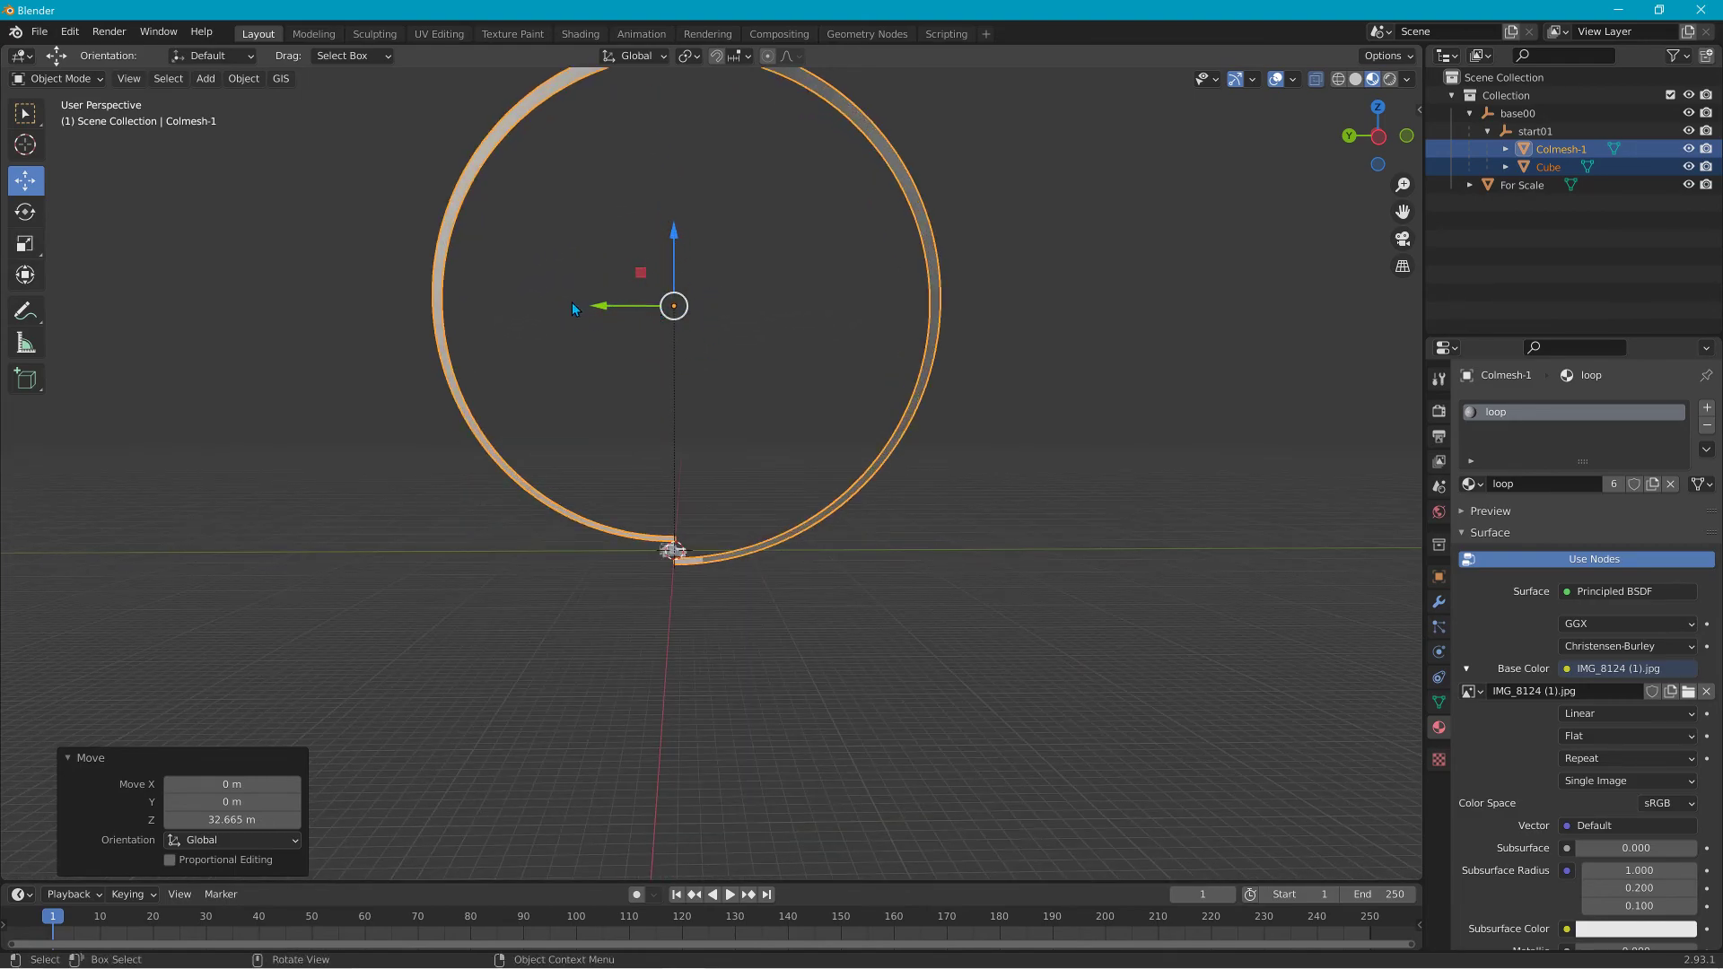
mouse_move(574, 435)
middle_mouse_down()
mouse_move(613, 422)
mouse_move(606, 440)
middle_mouse_up()
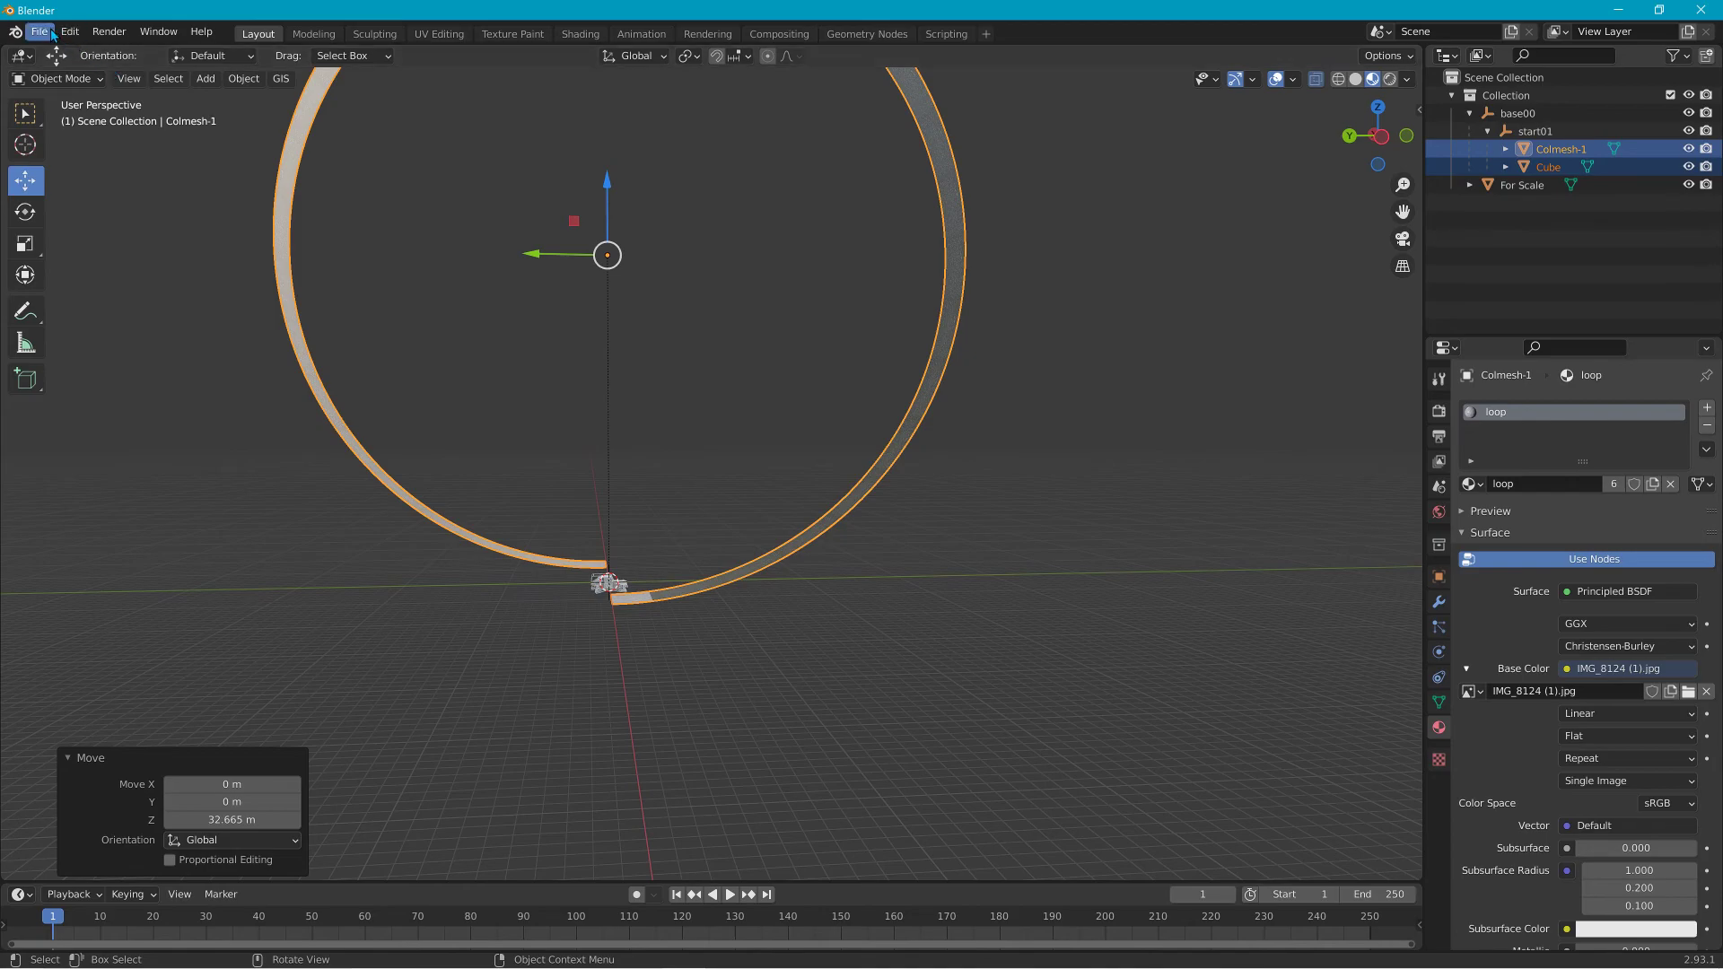
left_click(1484, 82, "shift")
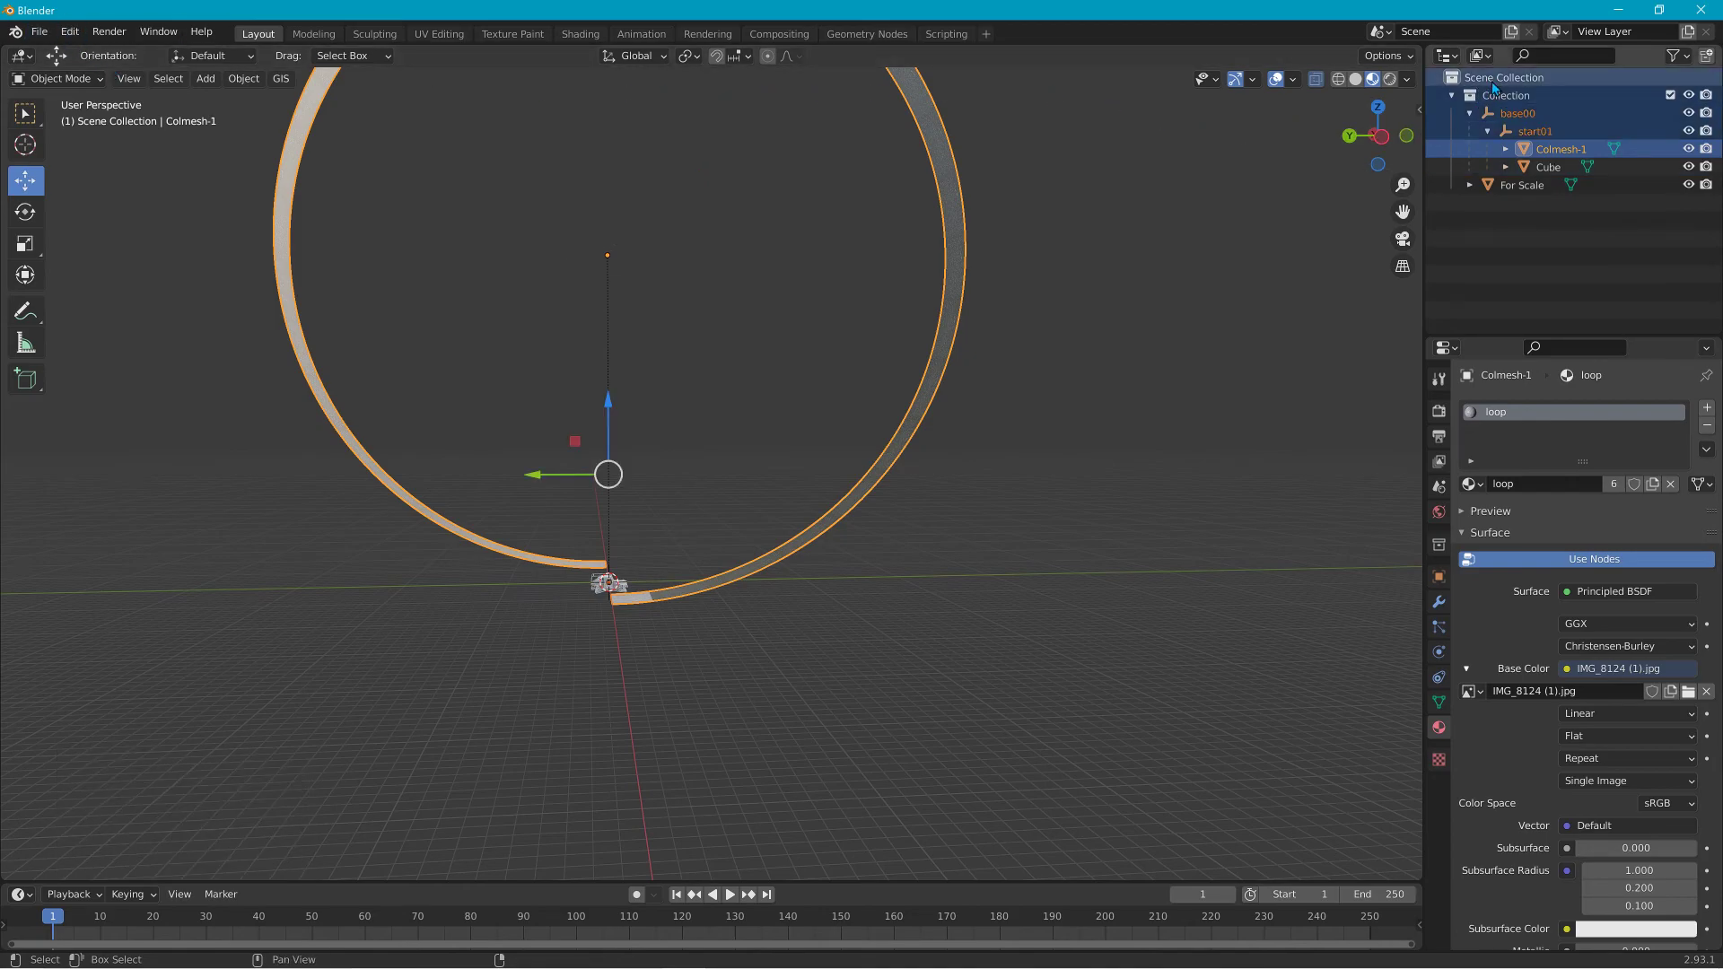
left_click(1548, 167)
left_click(1517, 78, "shift")
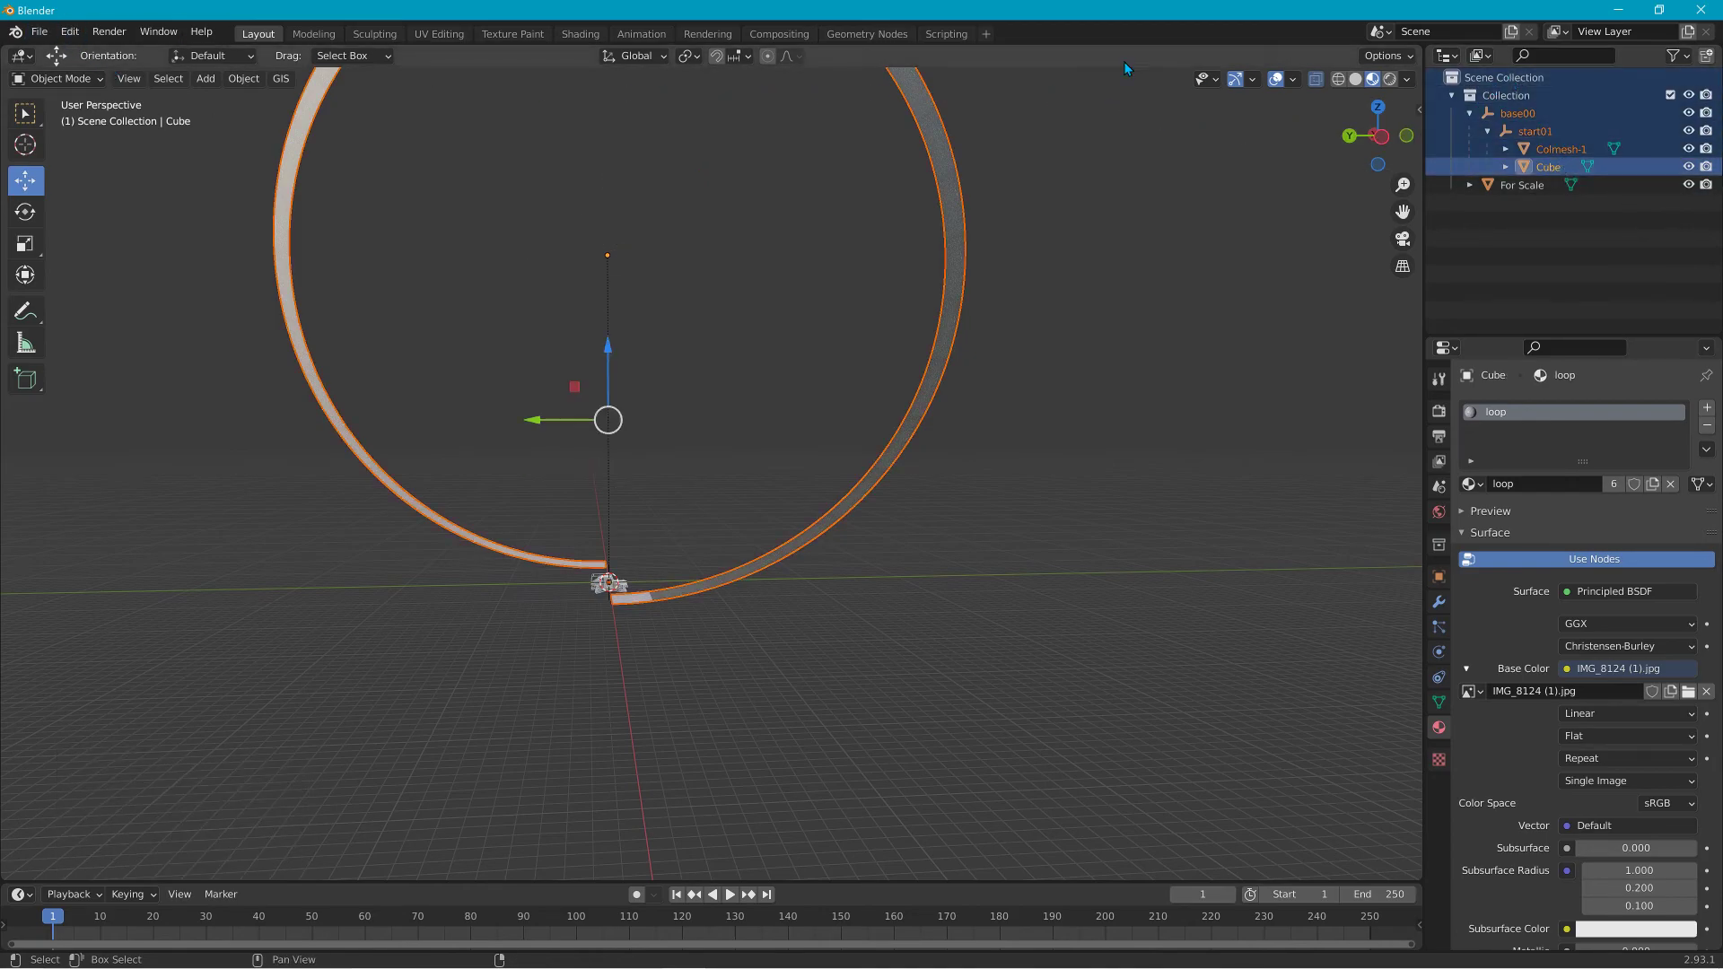
Export the selection as a Collada file named loop2 into the Project 3 misc folder.
left_click(39, 31)
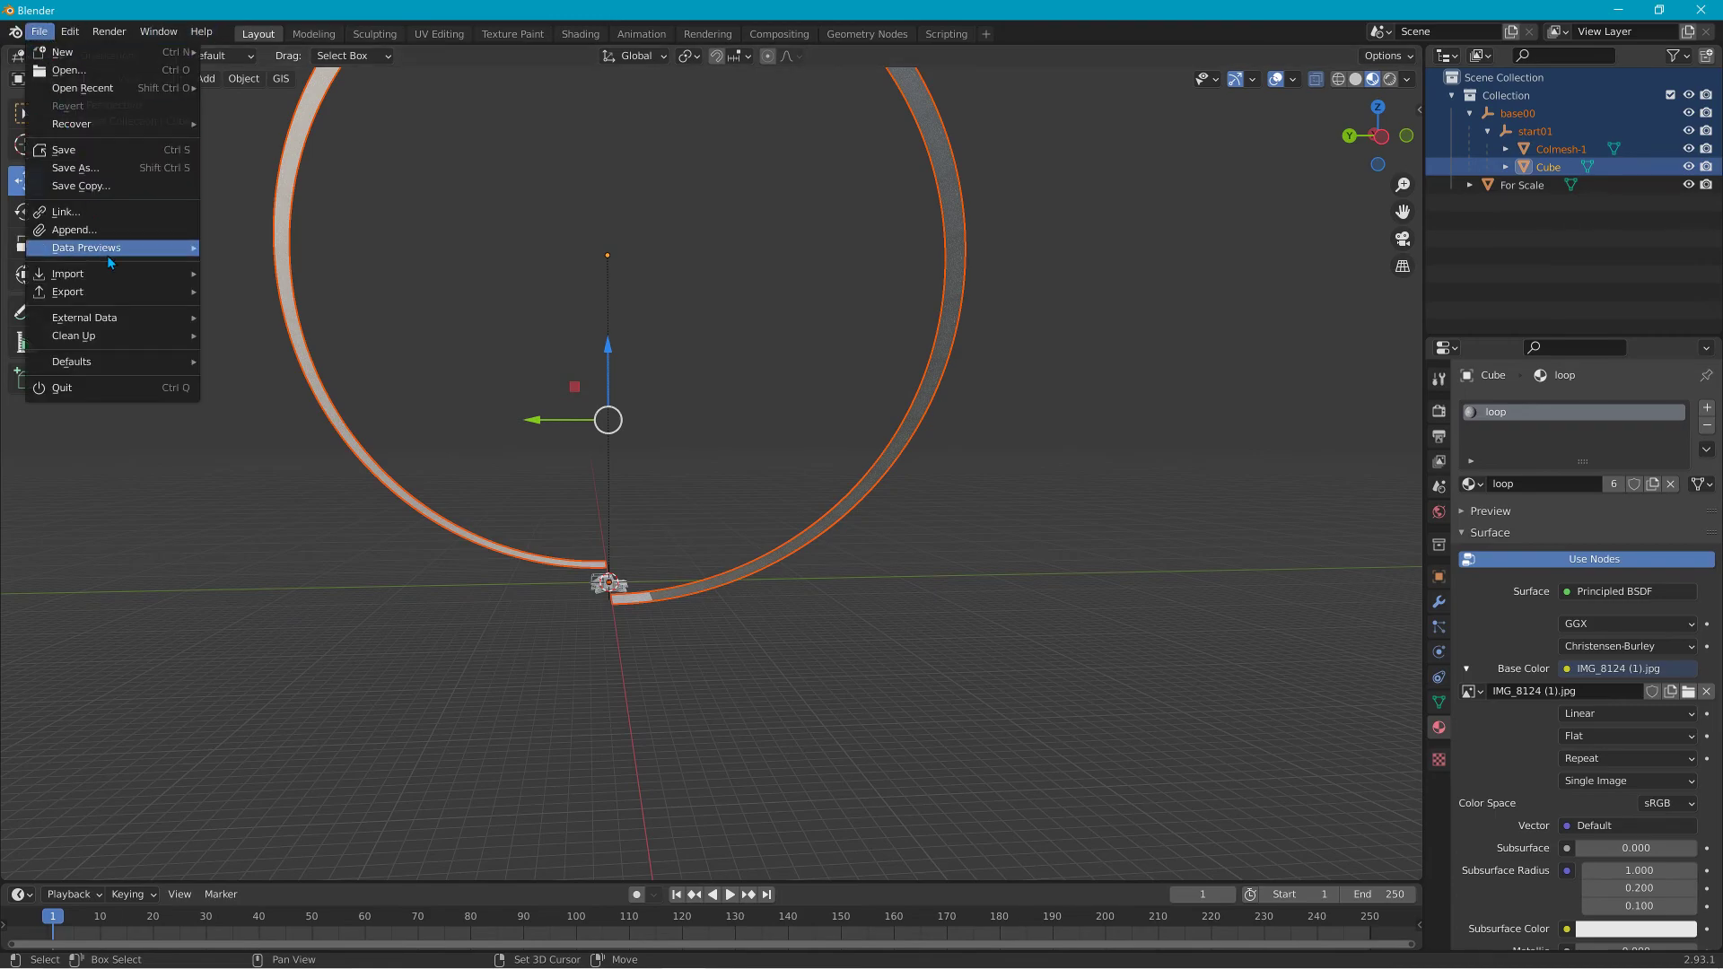
mouse_move(125, 292)
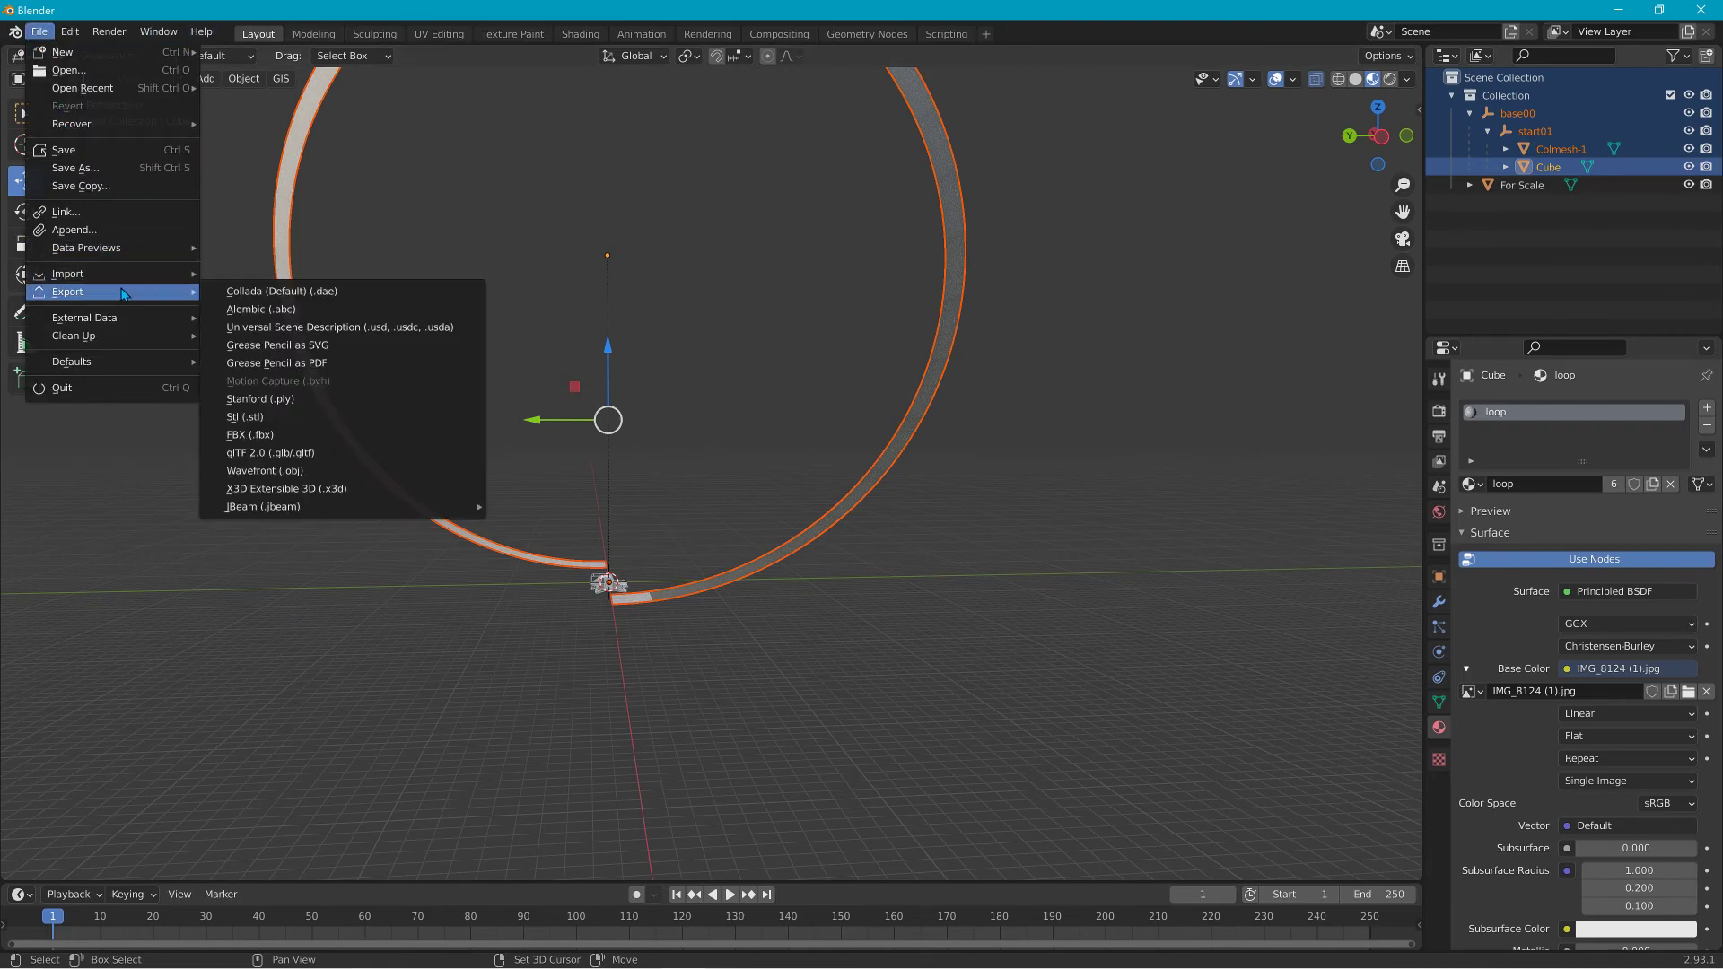
left_click(314, 297)
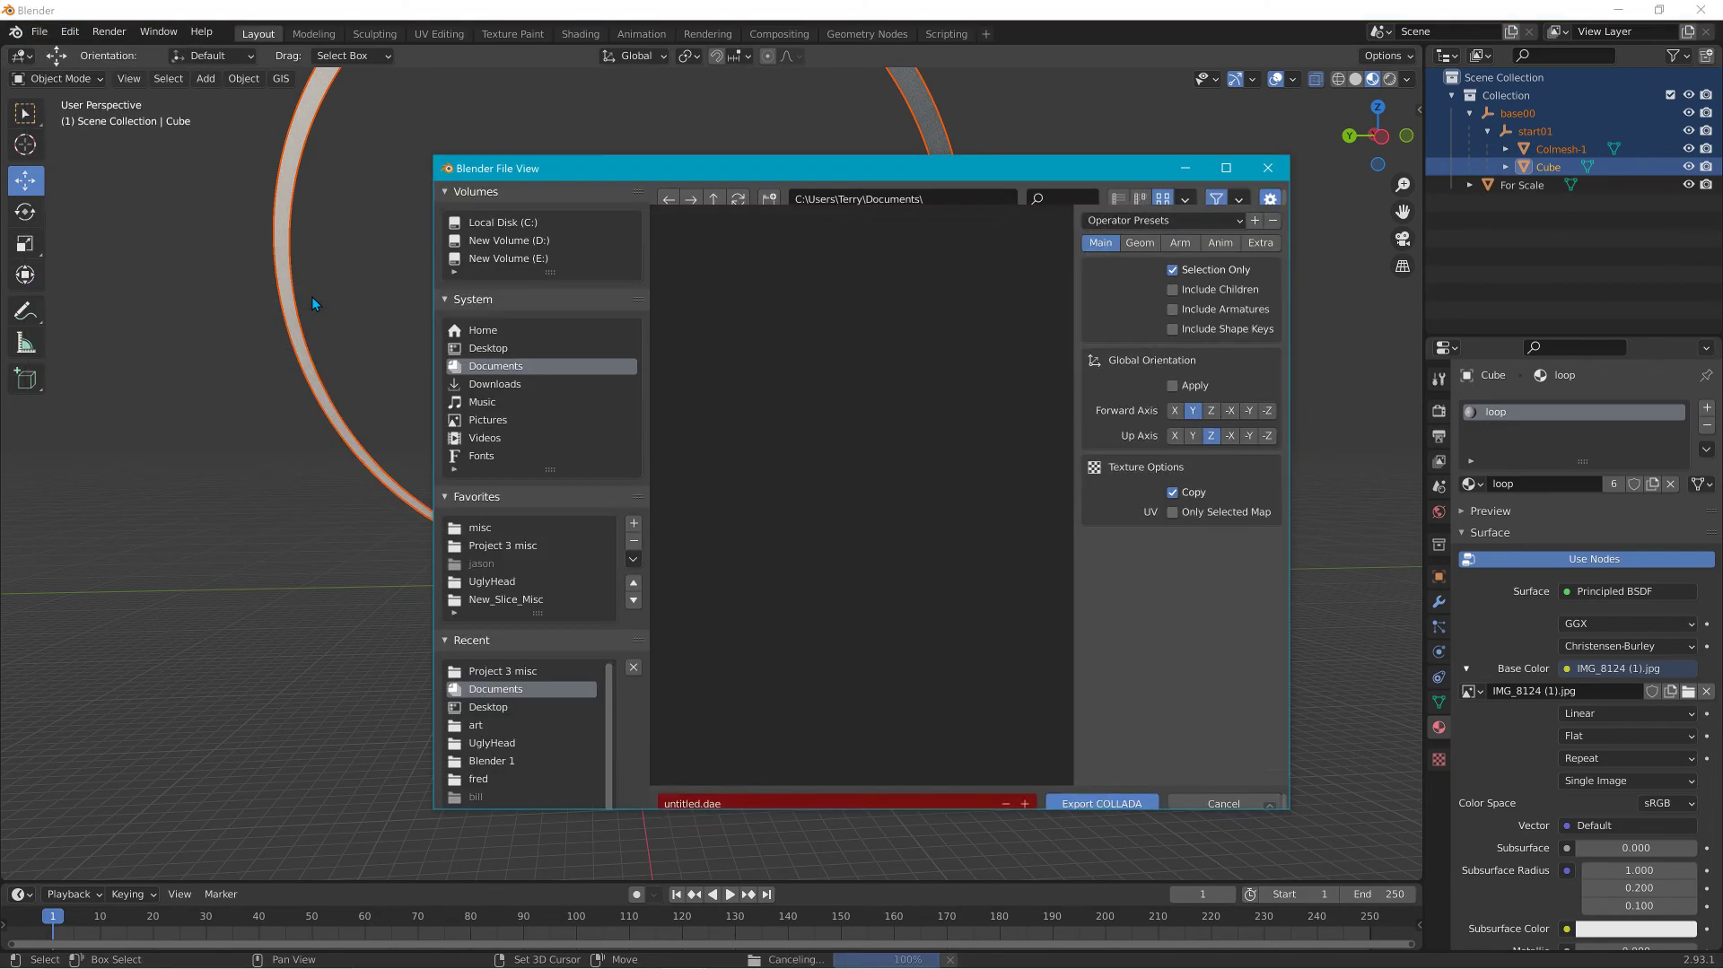
left_click(509, 673)
left_click(755, 789)
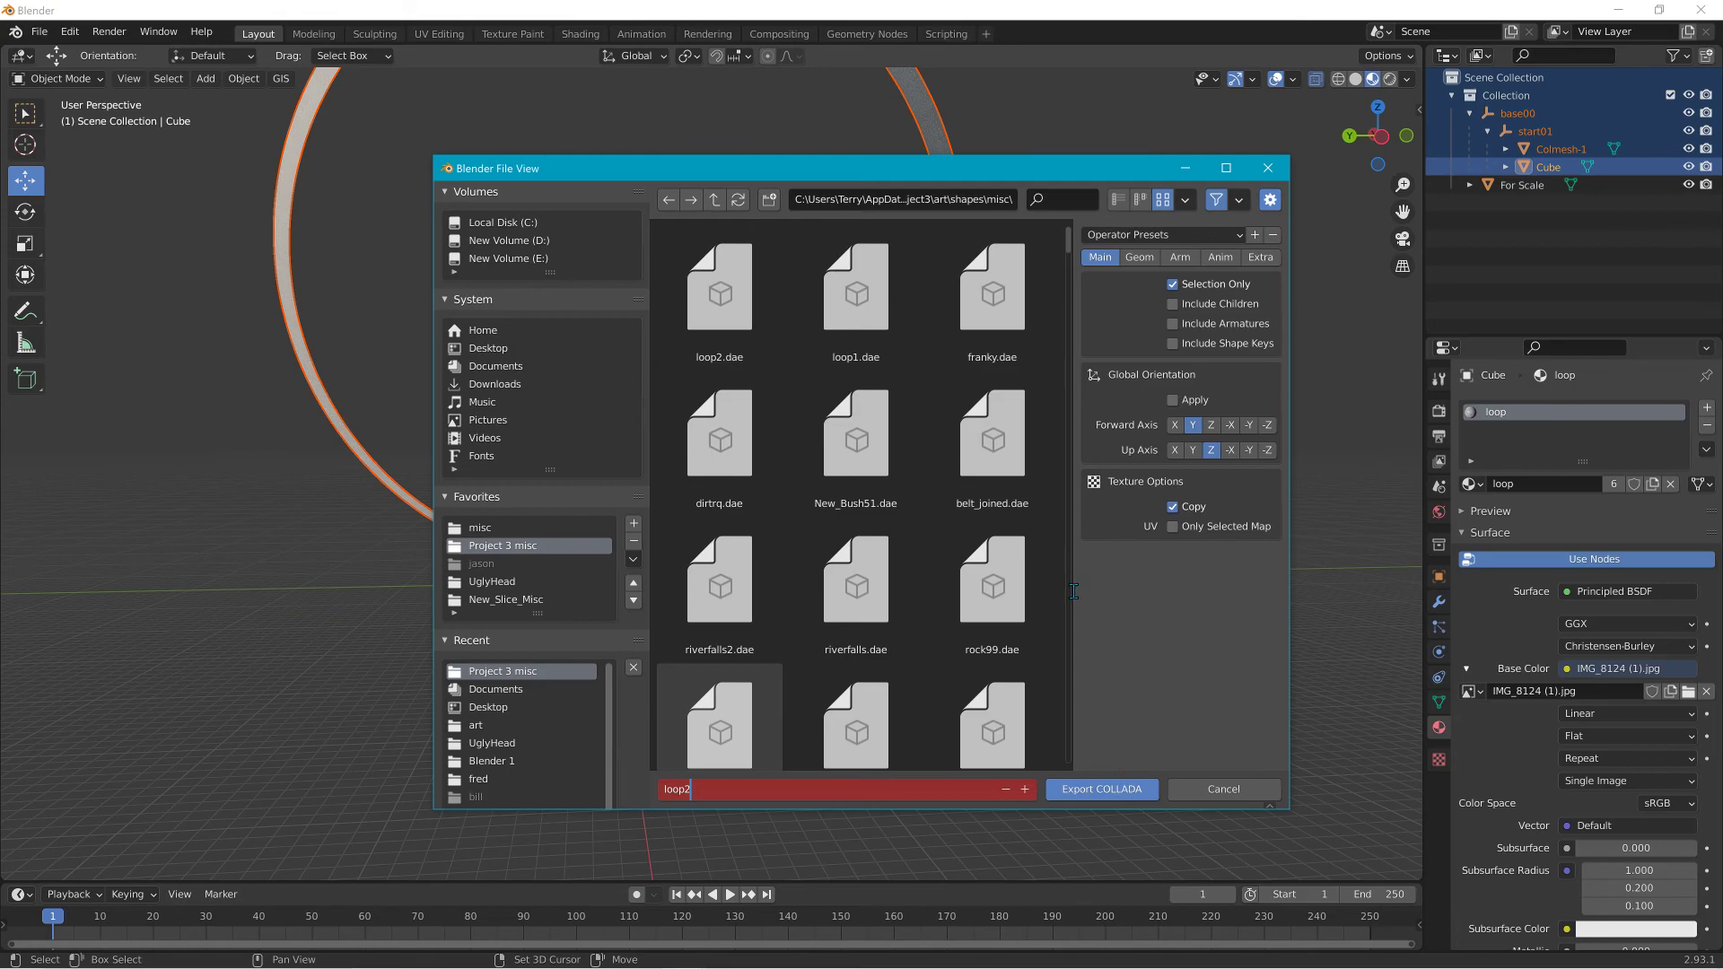
key("Return")
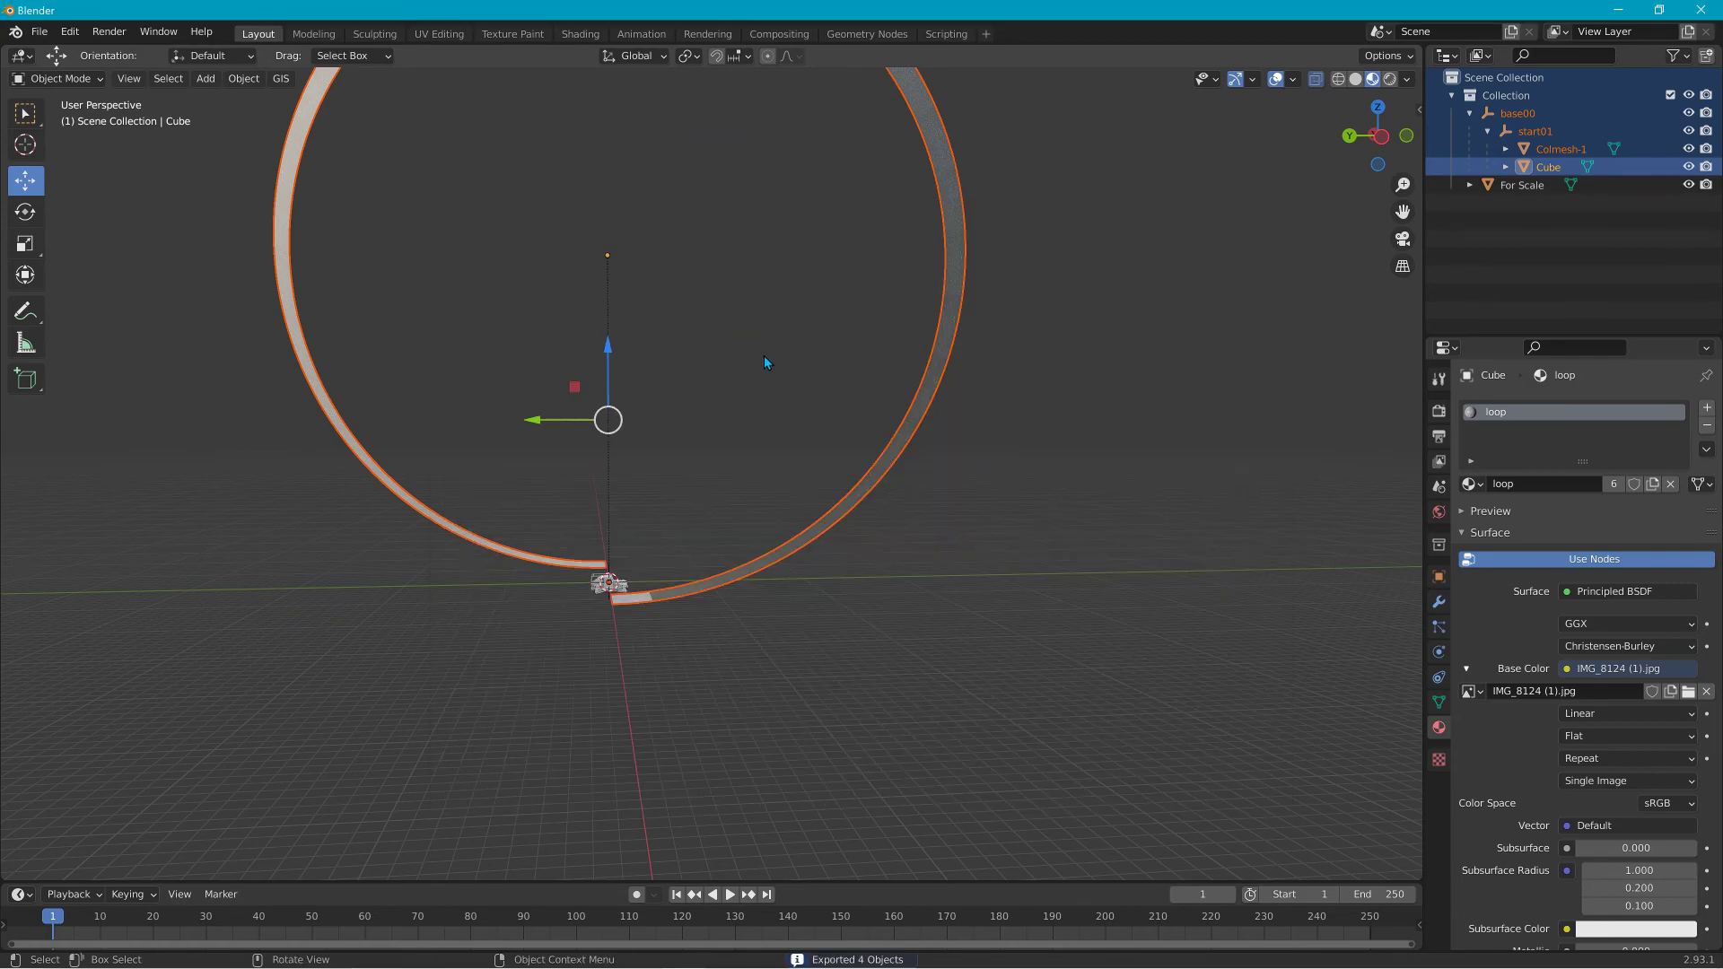
Switch to BeamNG.drive and examine where the re-exported loop2.dae has its pivot and how it sits on the ground.
key("alt+Tab")
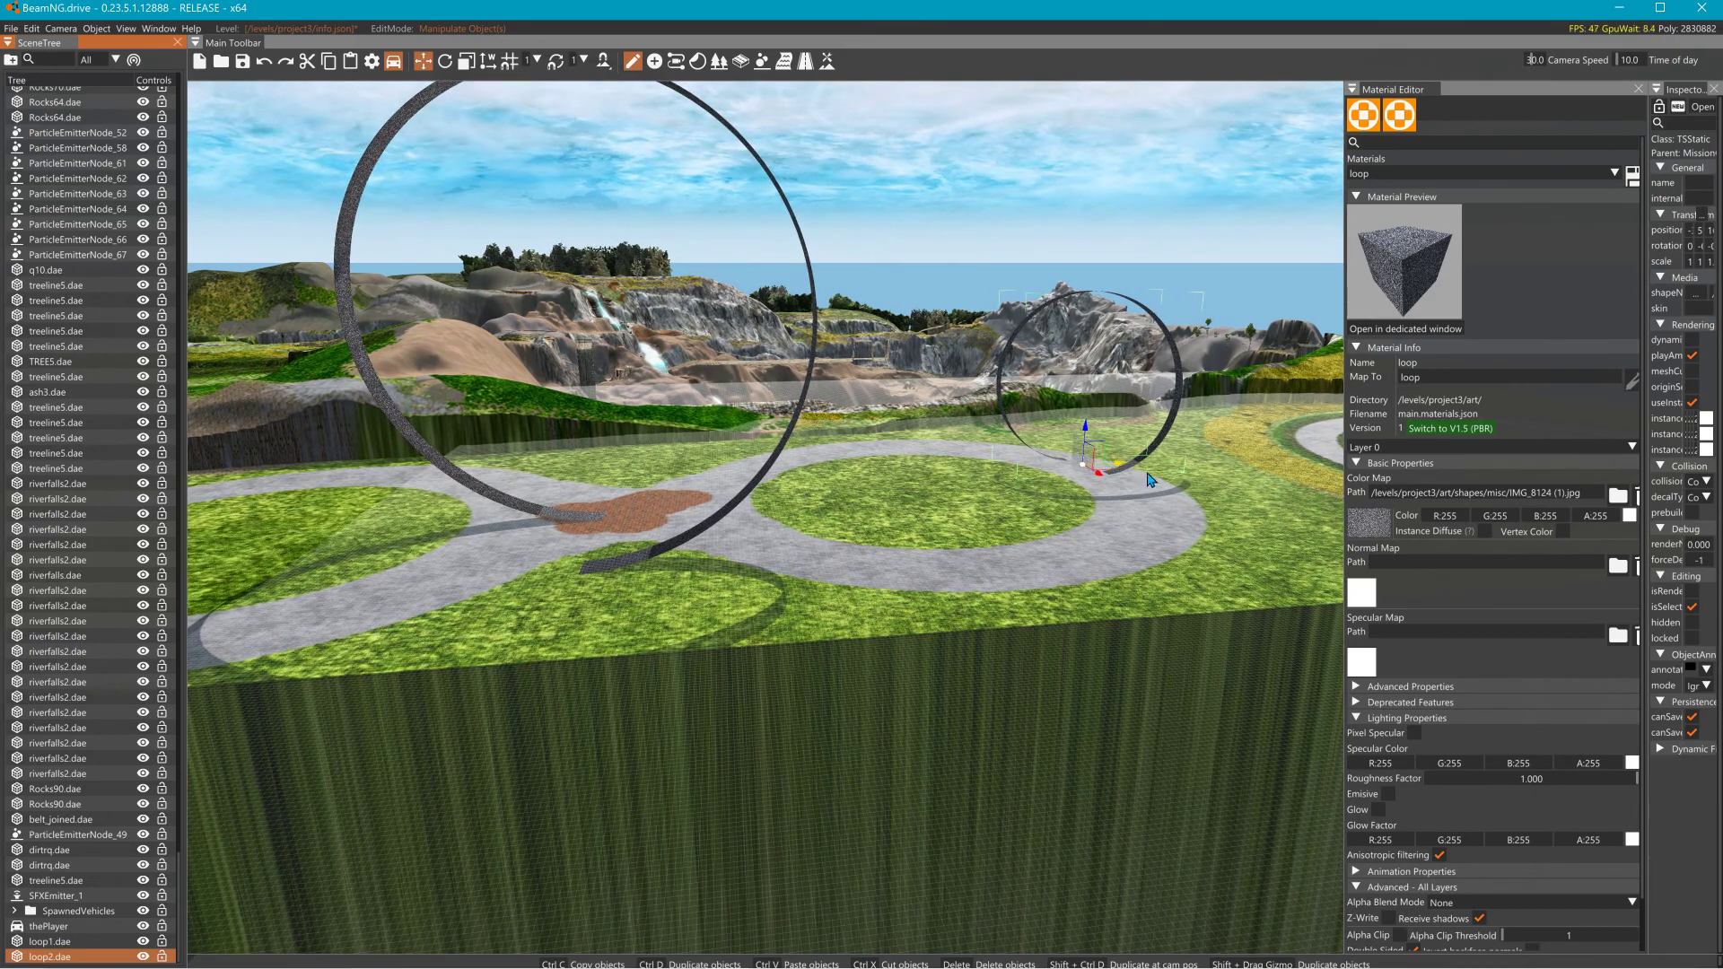
left_click_drag(1112, 478, 996, 482)
right_click_drag(994, 481, 517, 536)
key("w")
key("w")
key("s")
key("s")
right_click_drag(648, 548, 863, 559)
left_click_drag(859, 554, 1054, 548)
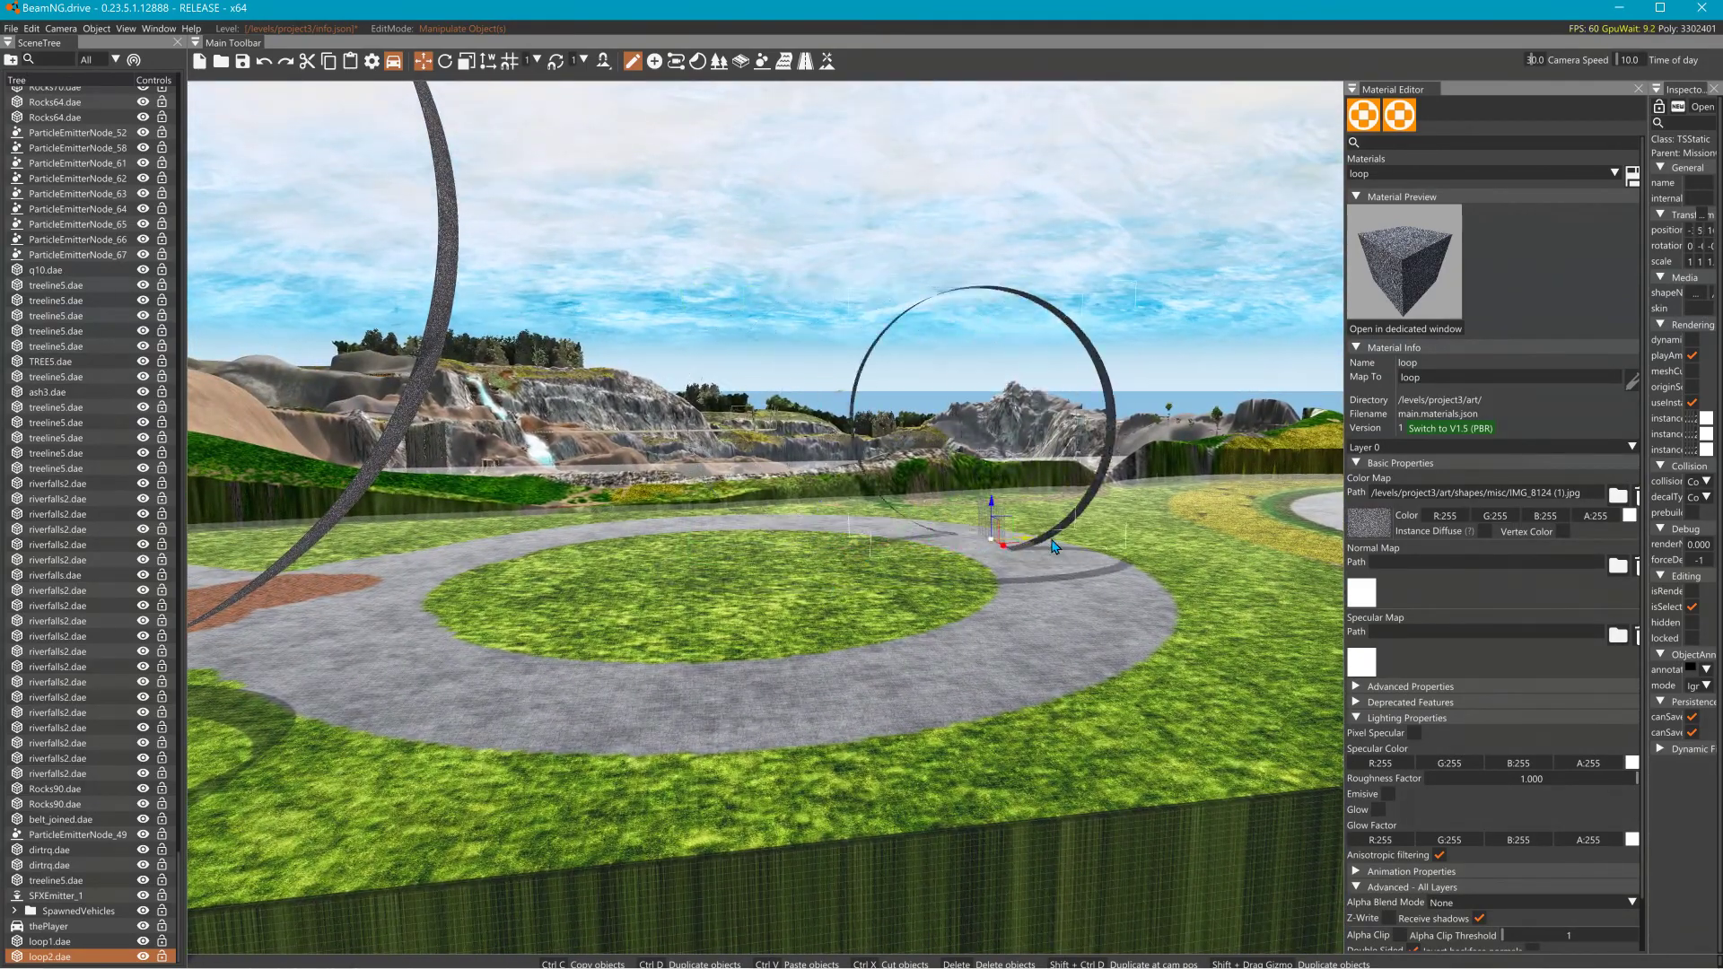
Move loop2.dae off the paved ring onto the adjacent grass and adjust its height to the ground.
right_click_drag(1116, 564, 903, 631)
key("w")
key("w")
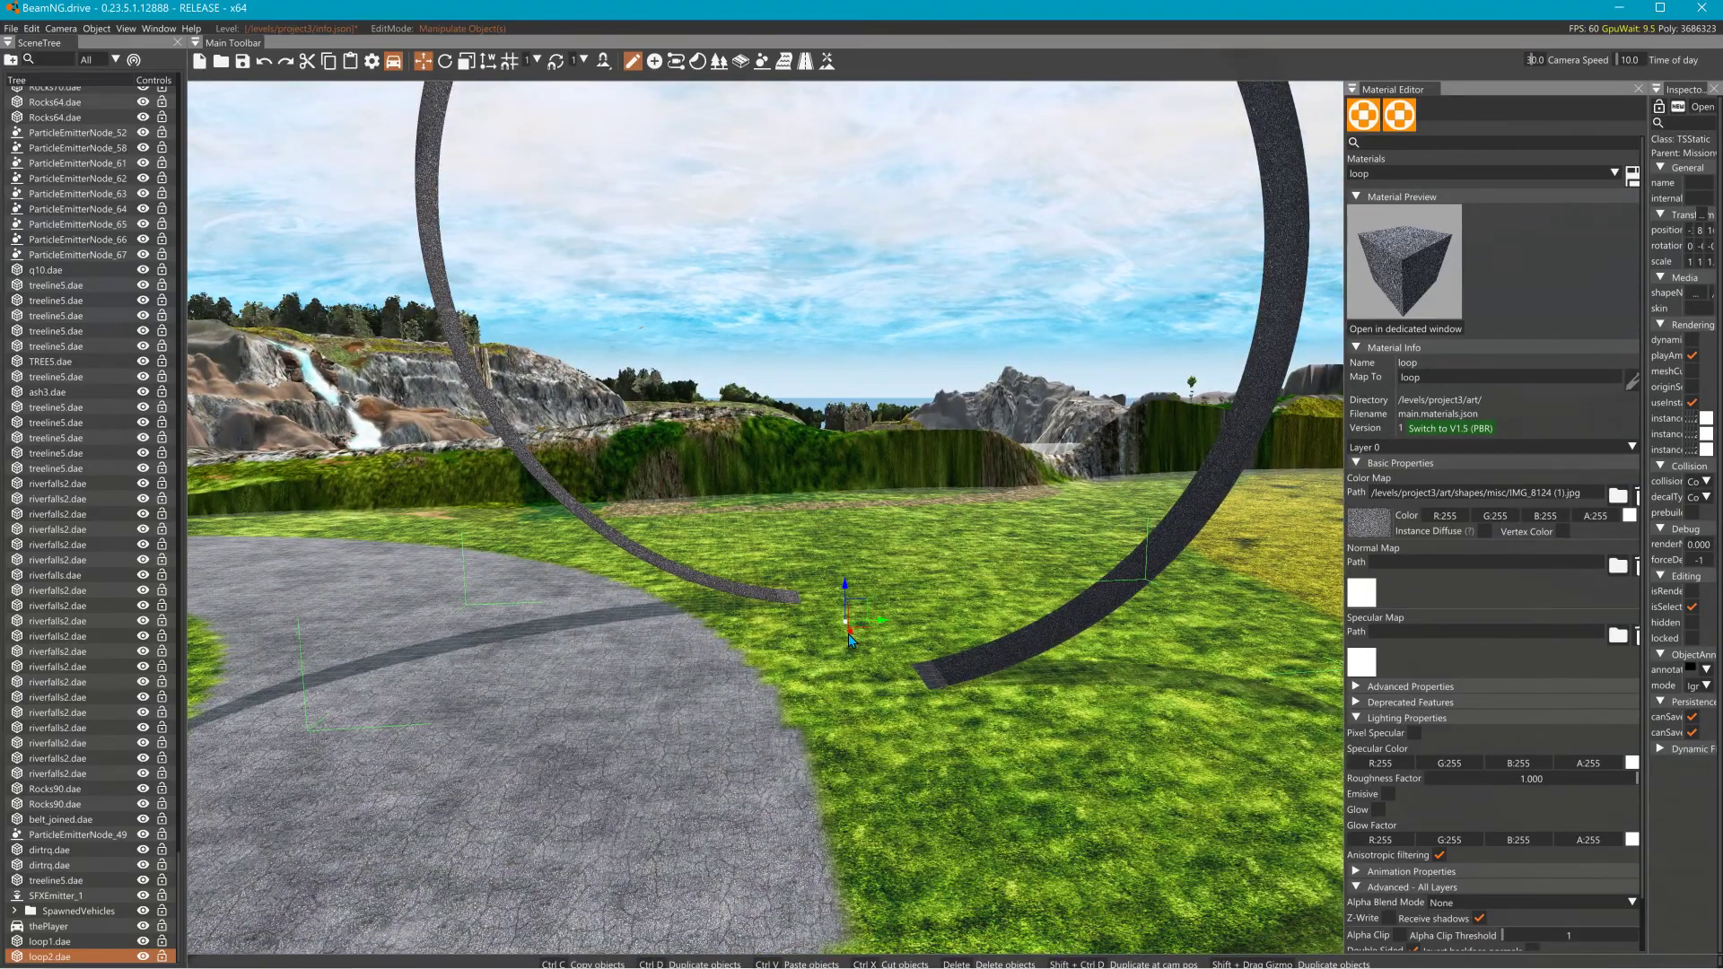
key("s")
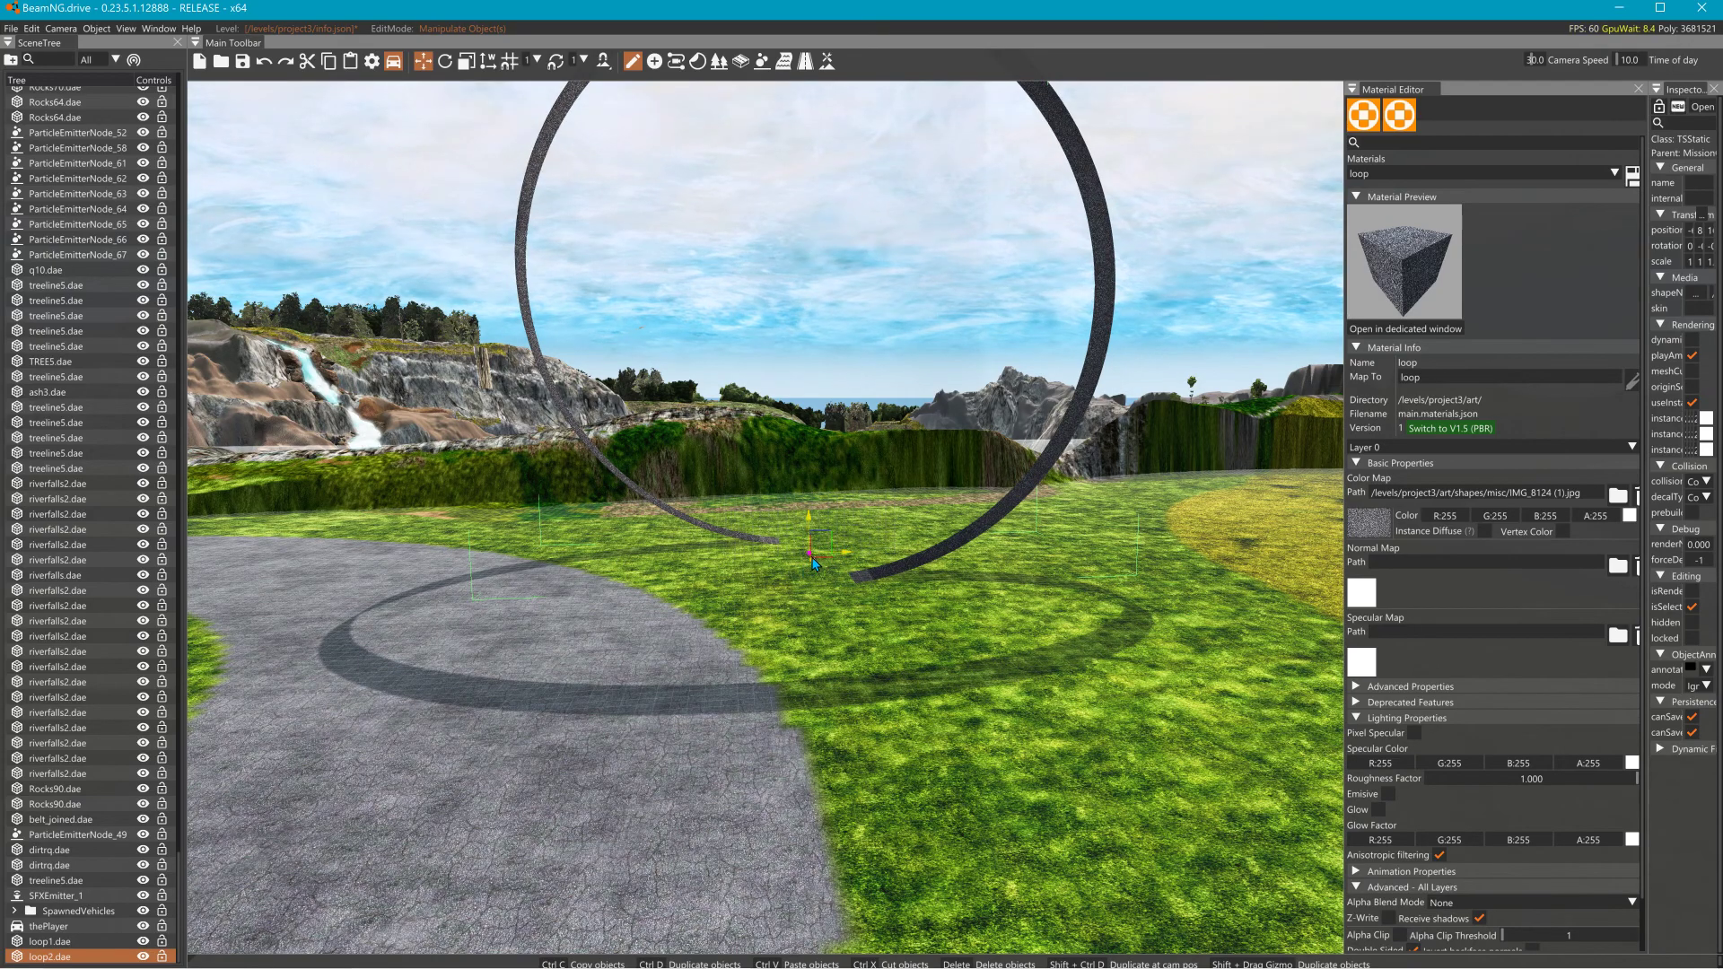
mouse_move(812, 520)
left_mouse_down()
mouse_move(813, 535)
mouse_move(813, 518)
left_mouse_up()
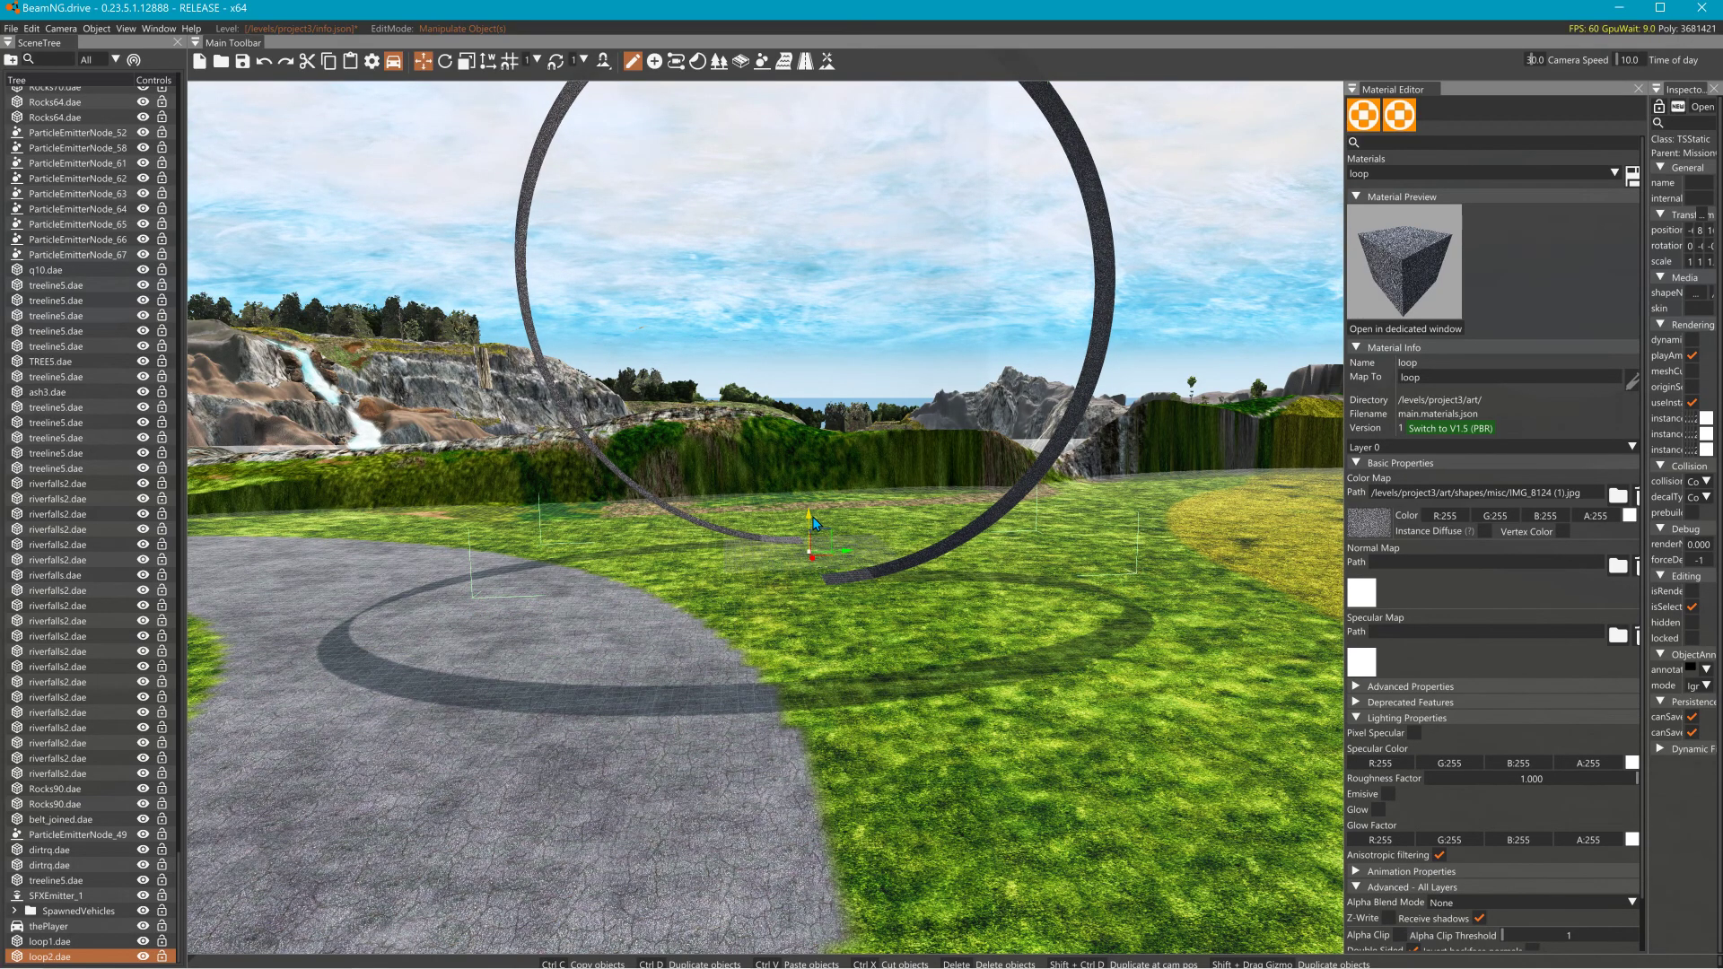
Select loop1.dae and inspect how its base meets the ground and how both loops stand on the terrain.
key("a")
right_click_drag(812, 519, 996, 493)
key("w")
key("w")
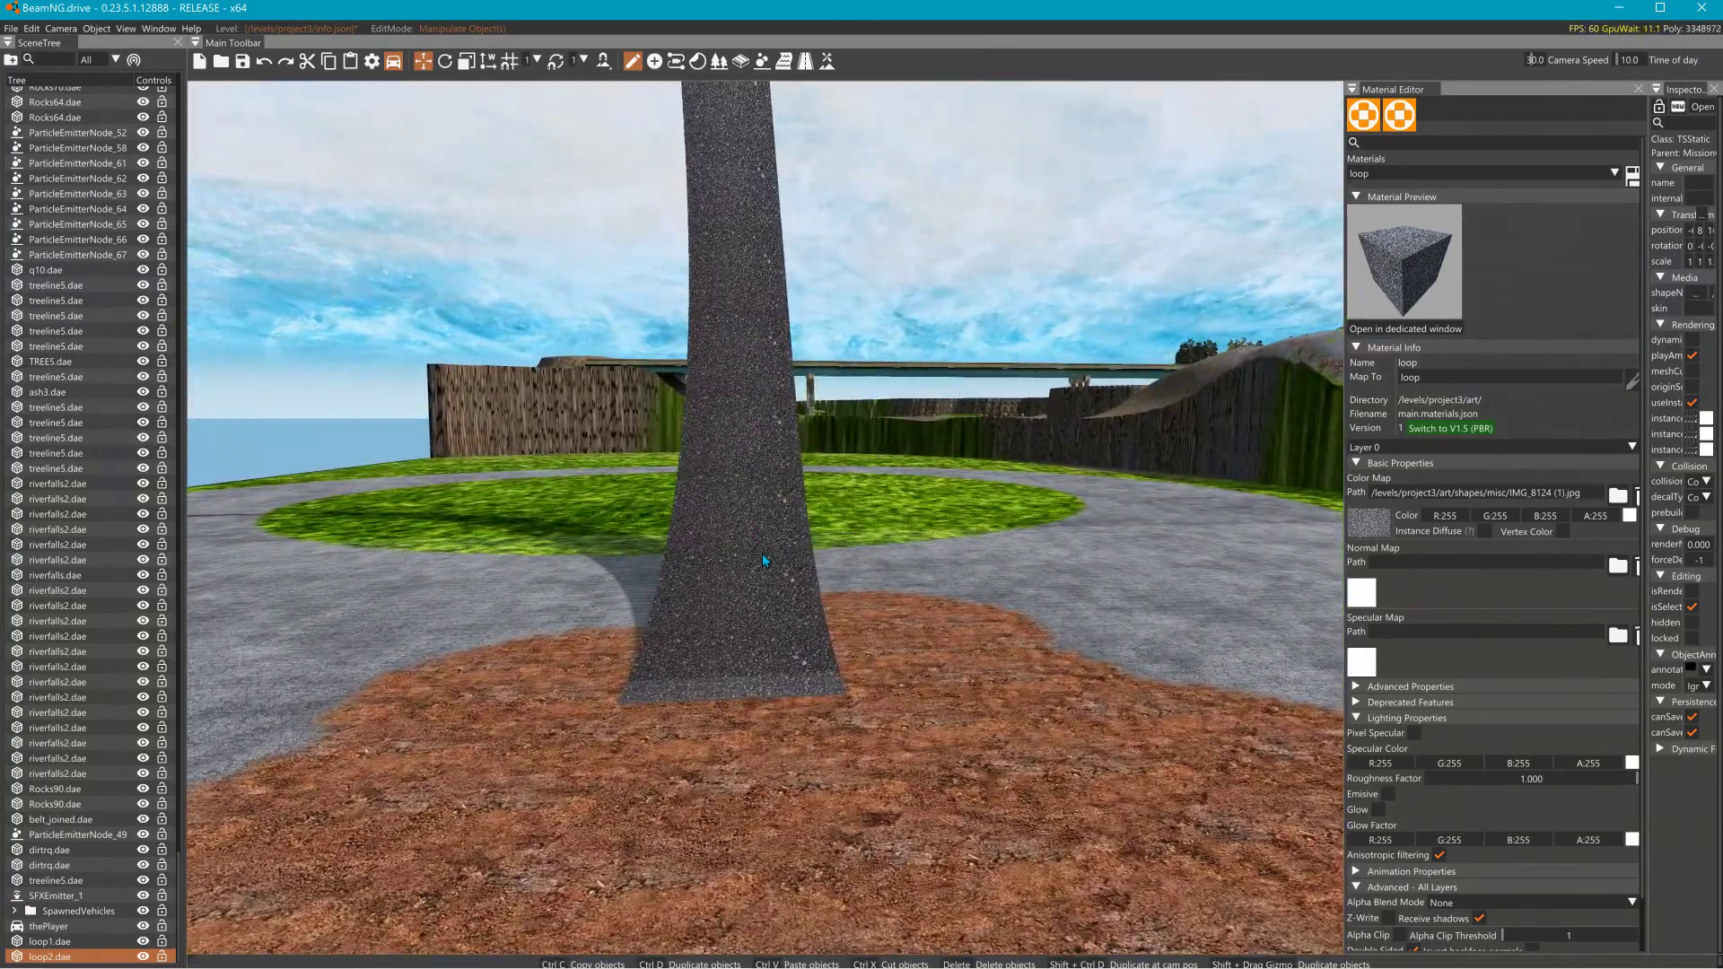
left_click(763, 552)
right_click_drag(764, 536, 1338, 512)
key("s")
key("w")
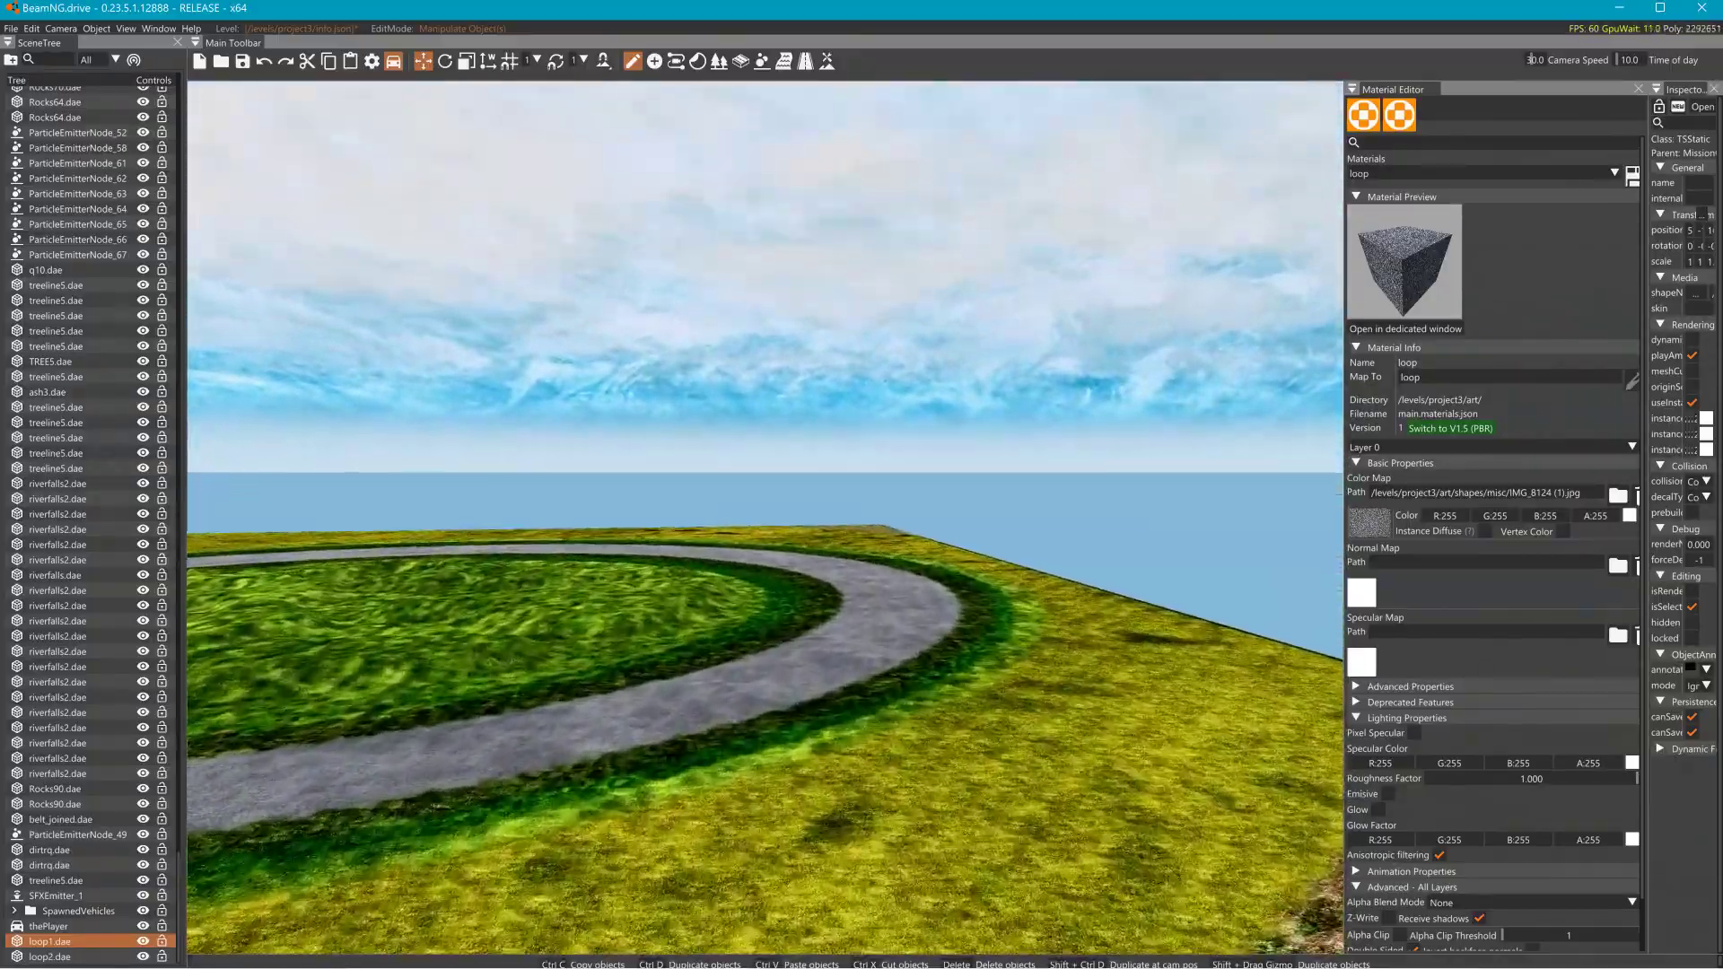
right_click_drag(765, 517, 216, 503)
key("s")
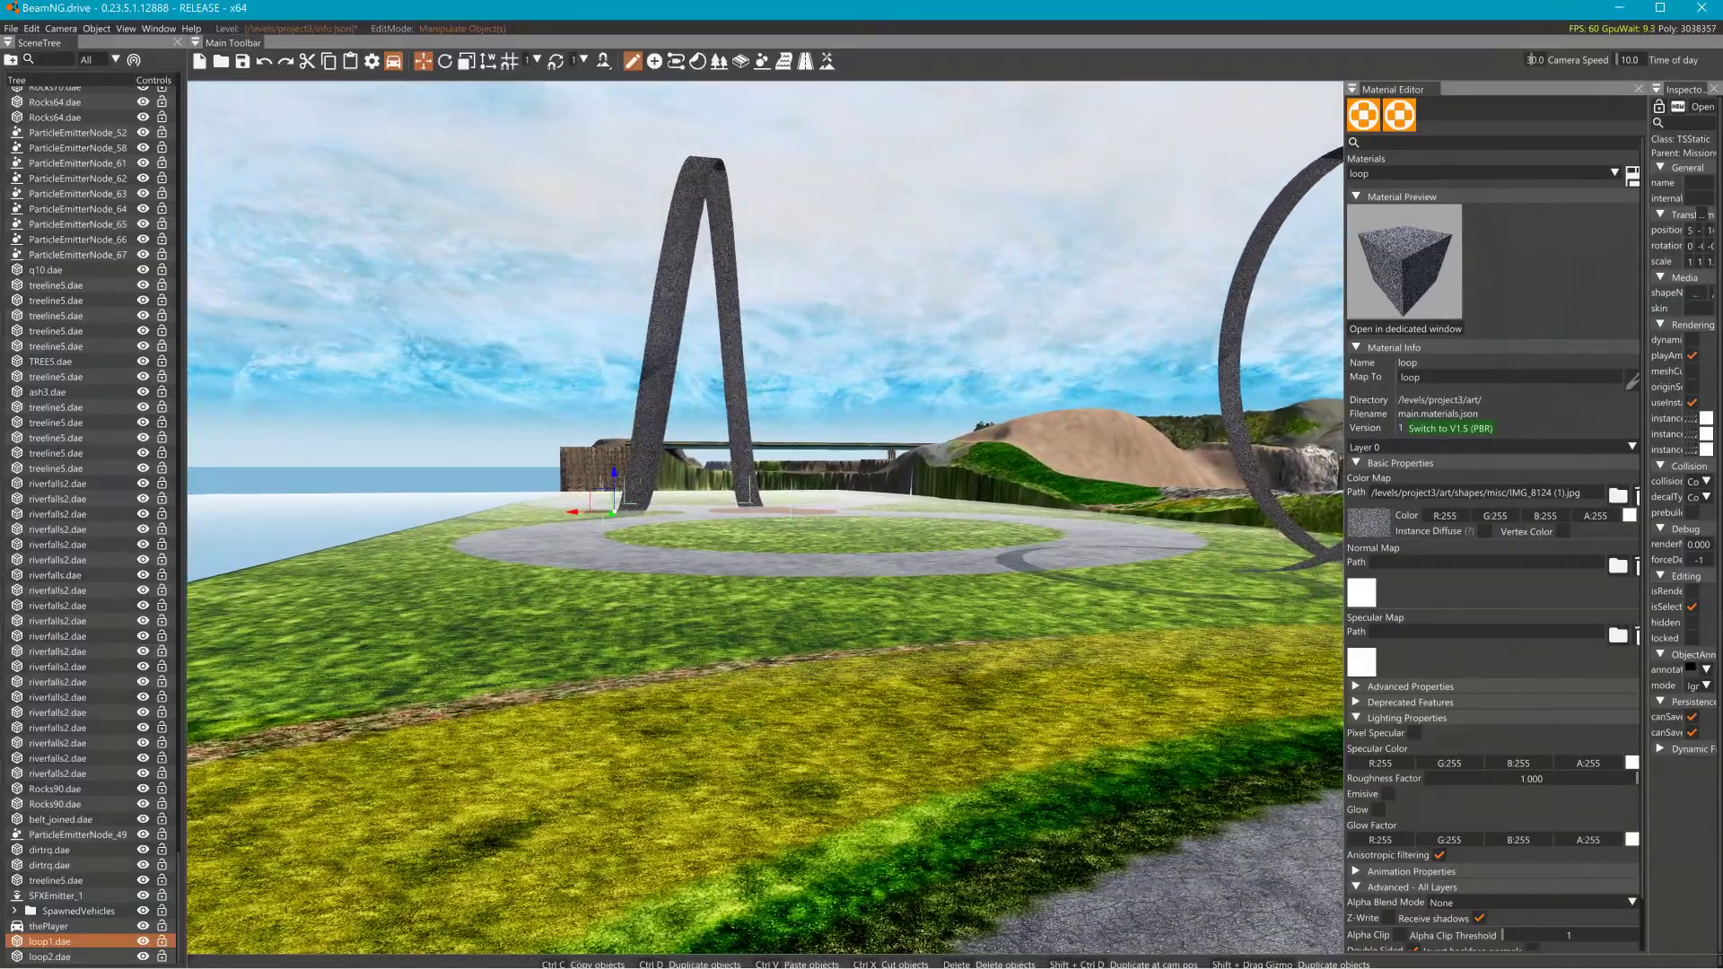
key("s")
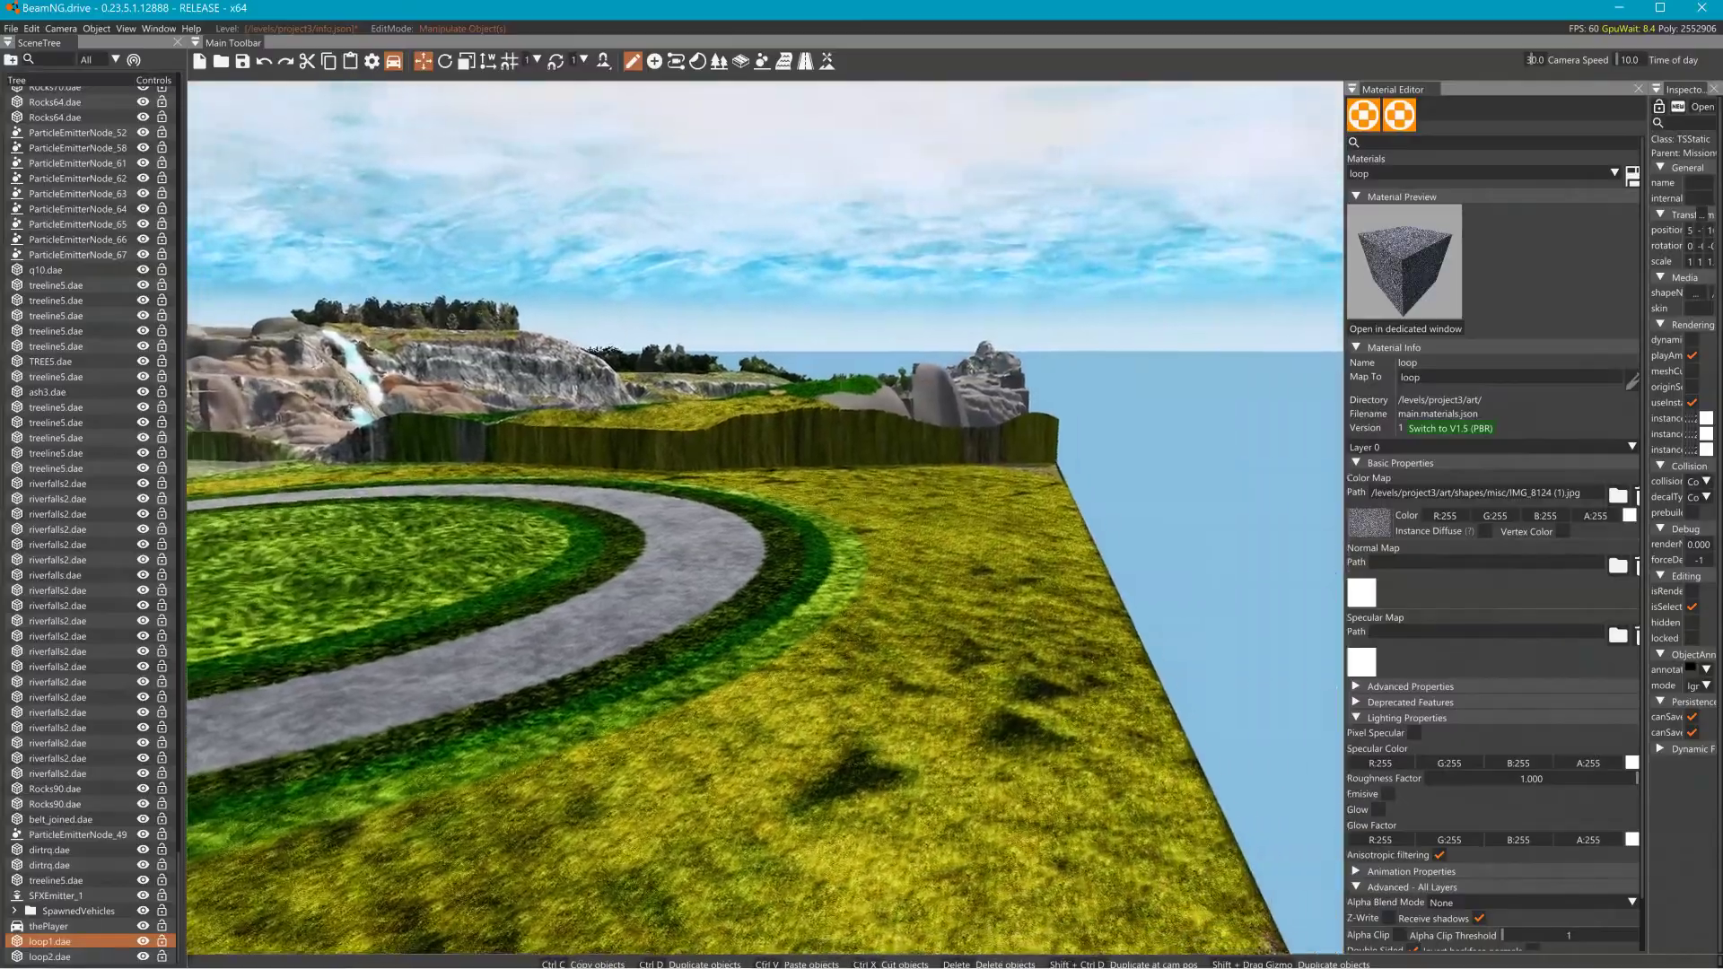
Create a mesh road from in front of the large loop across the far ring, extending its end node beyond the cliff edge.
right_click_drag(766, 518, 564, 614)
key("d")
key("s")
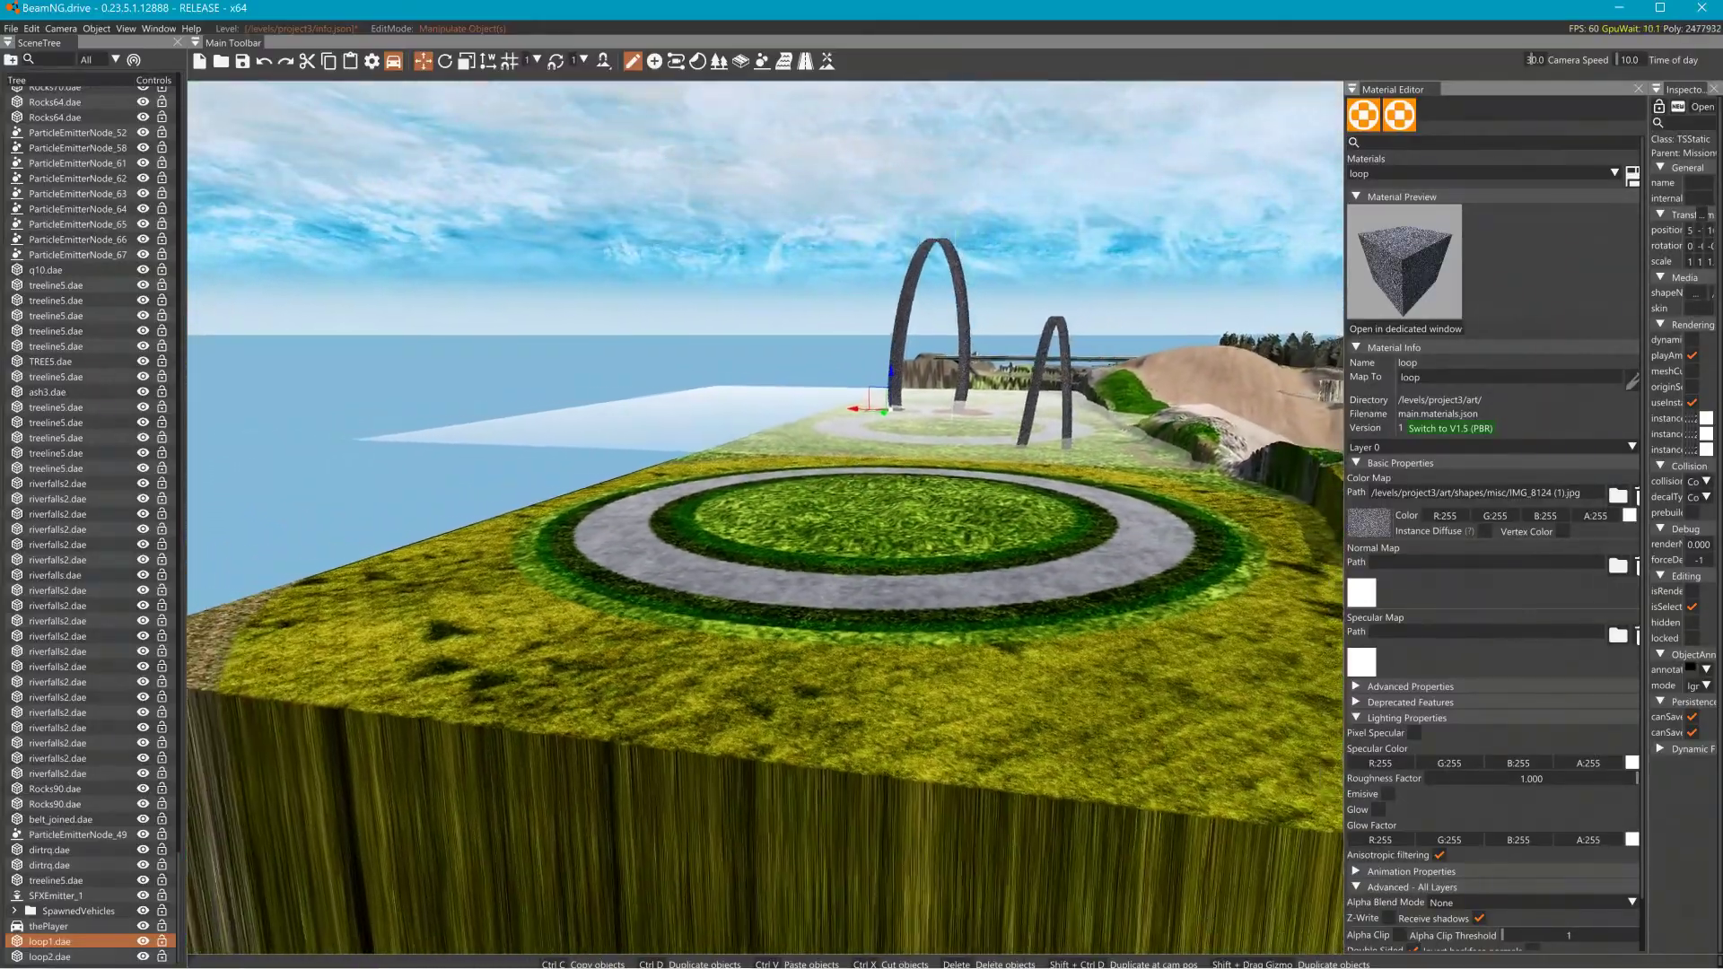
left_click(741, 61)
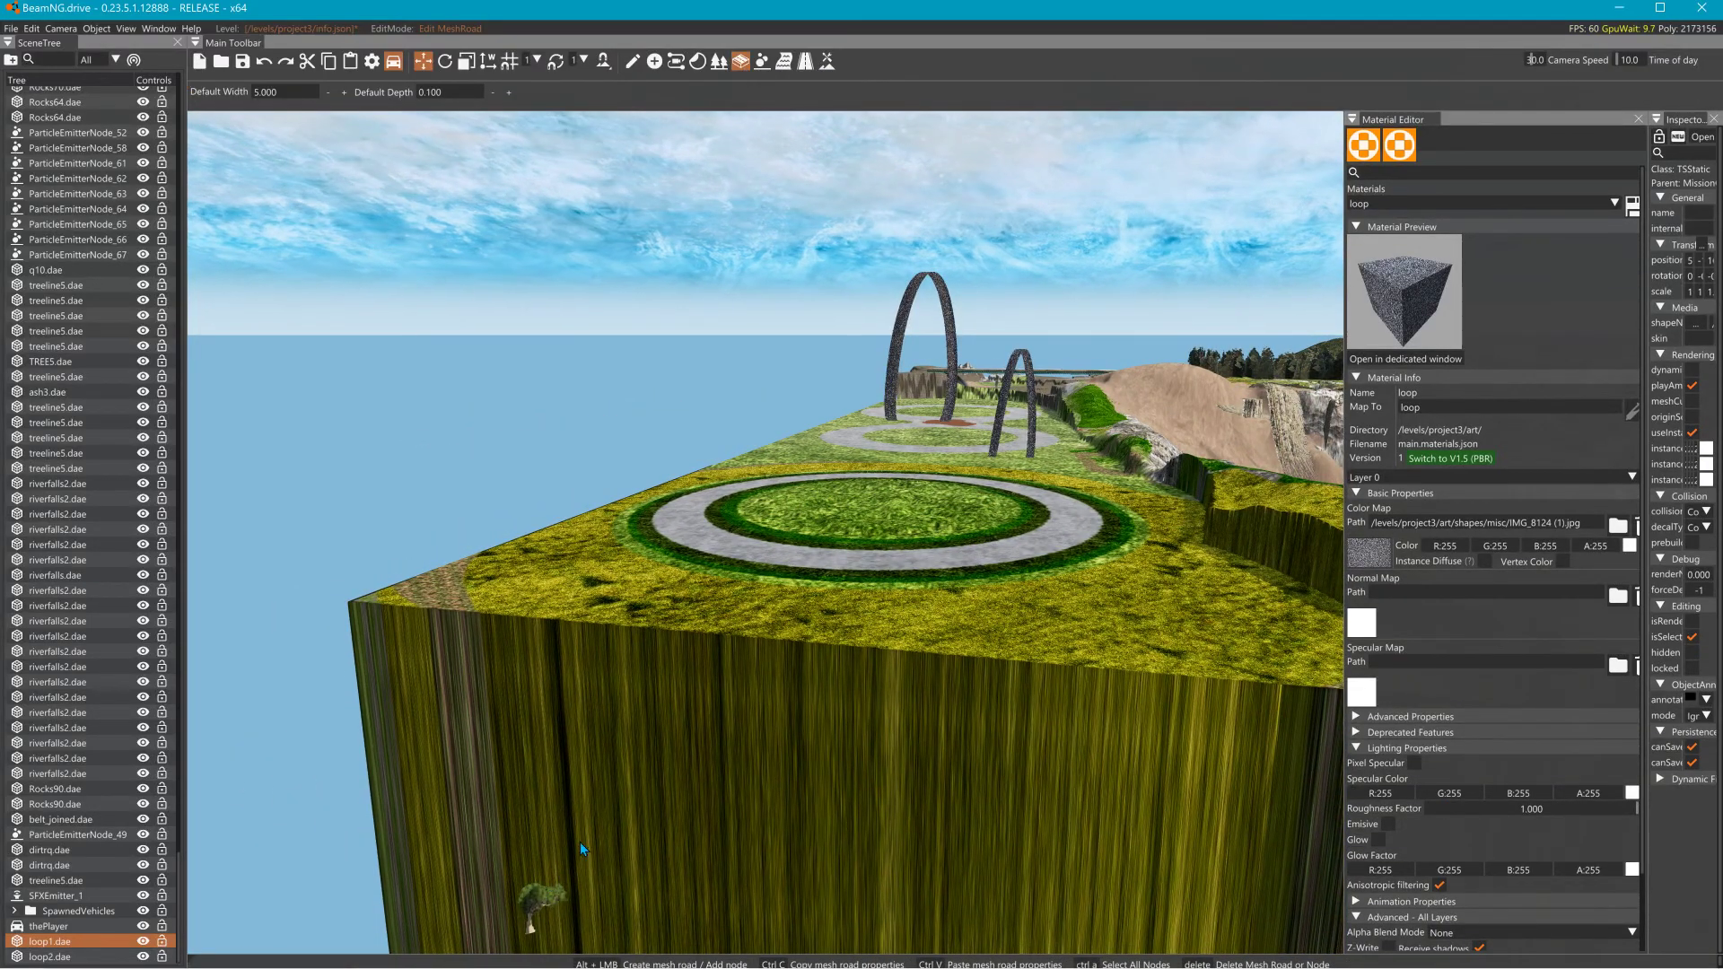
left_click(932, 434, "alt")
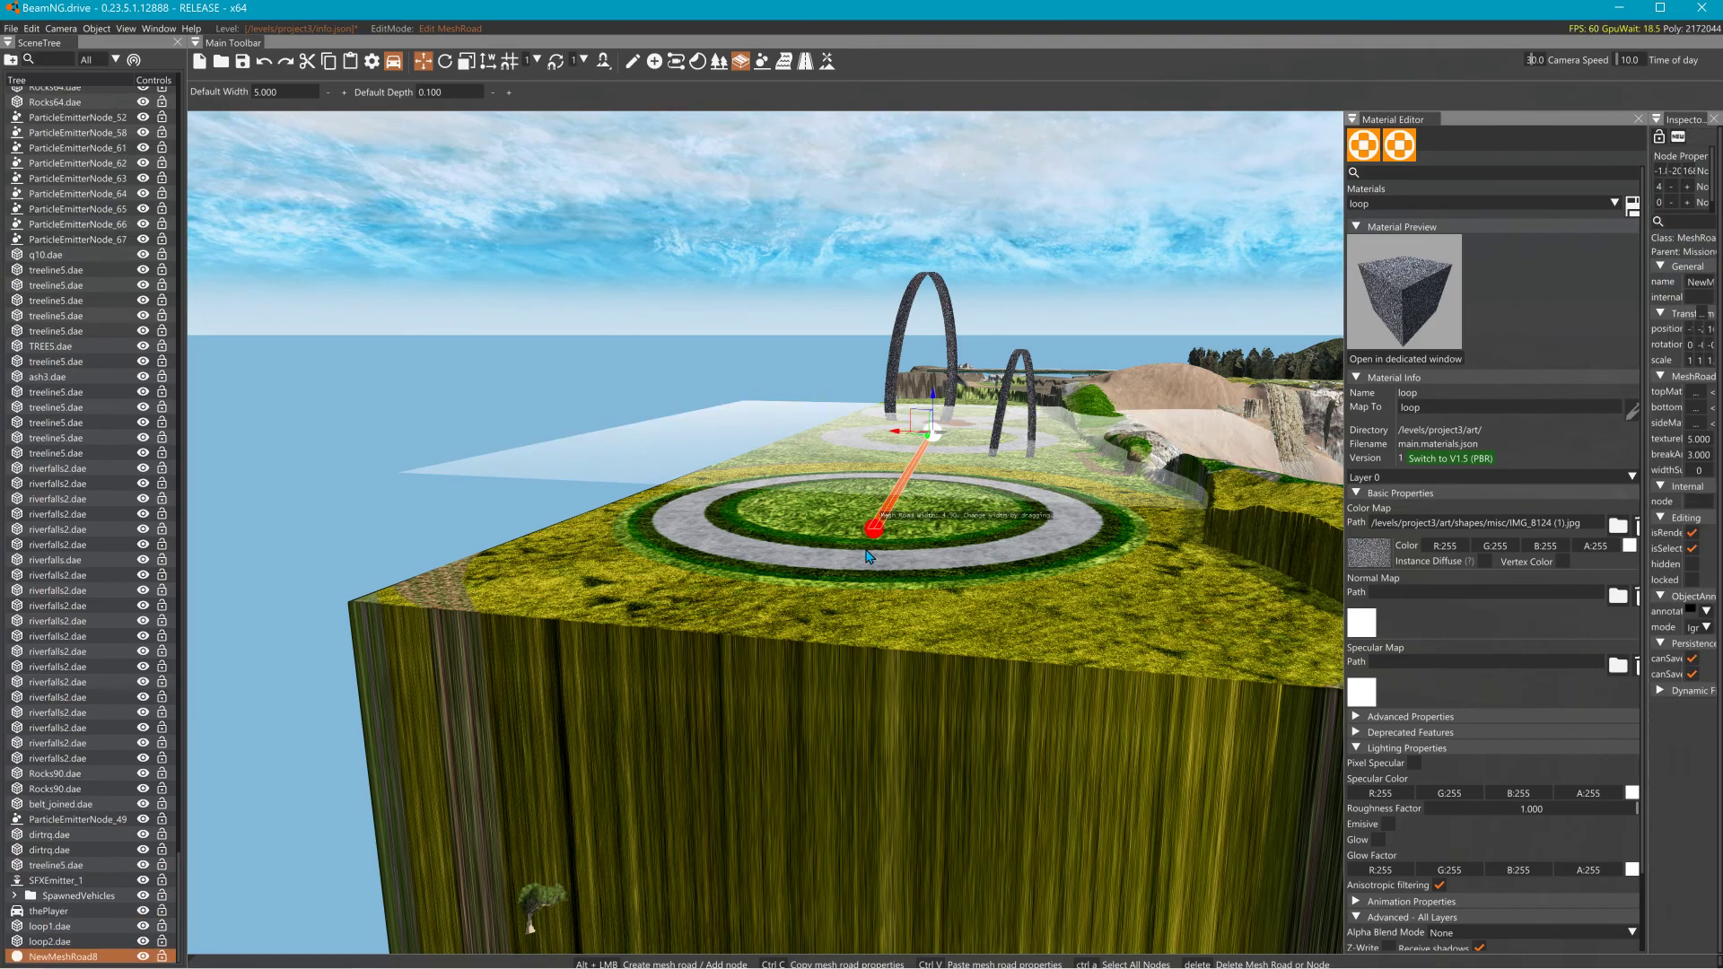
left_click(801, 629, "alt")
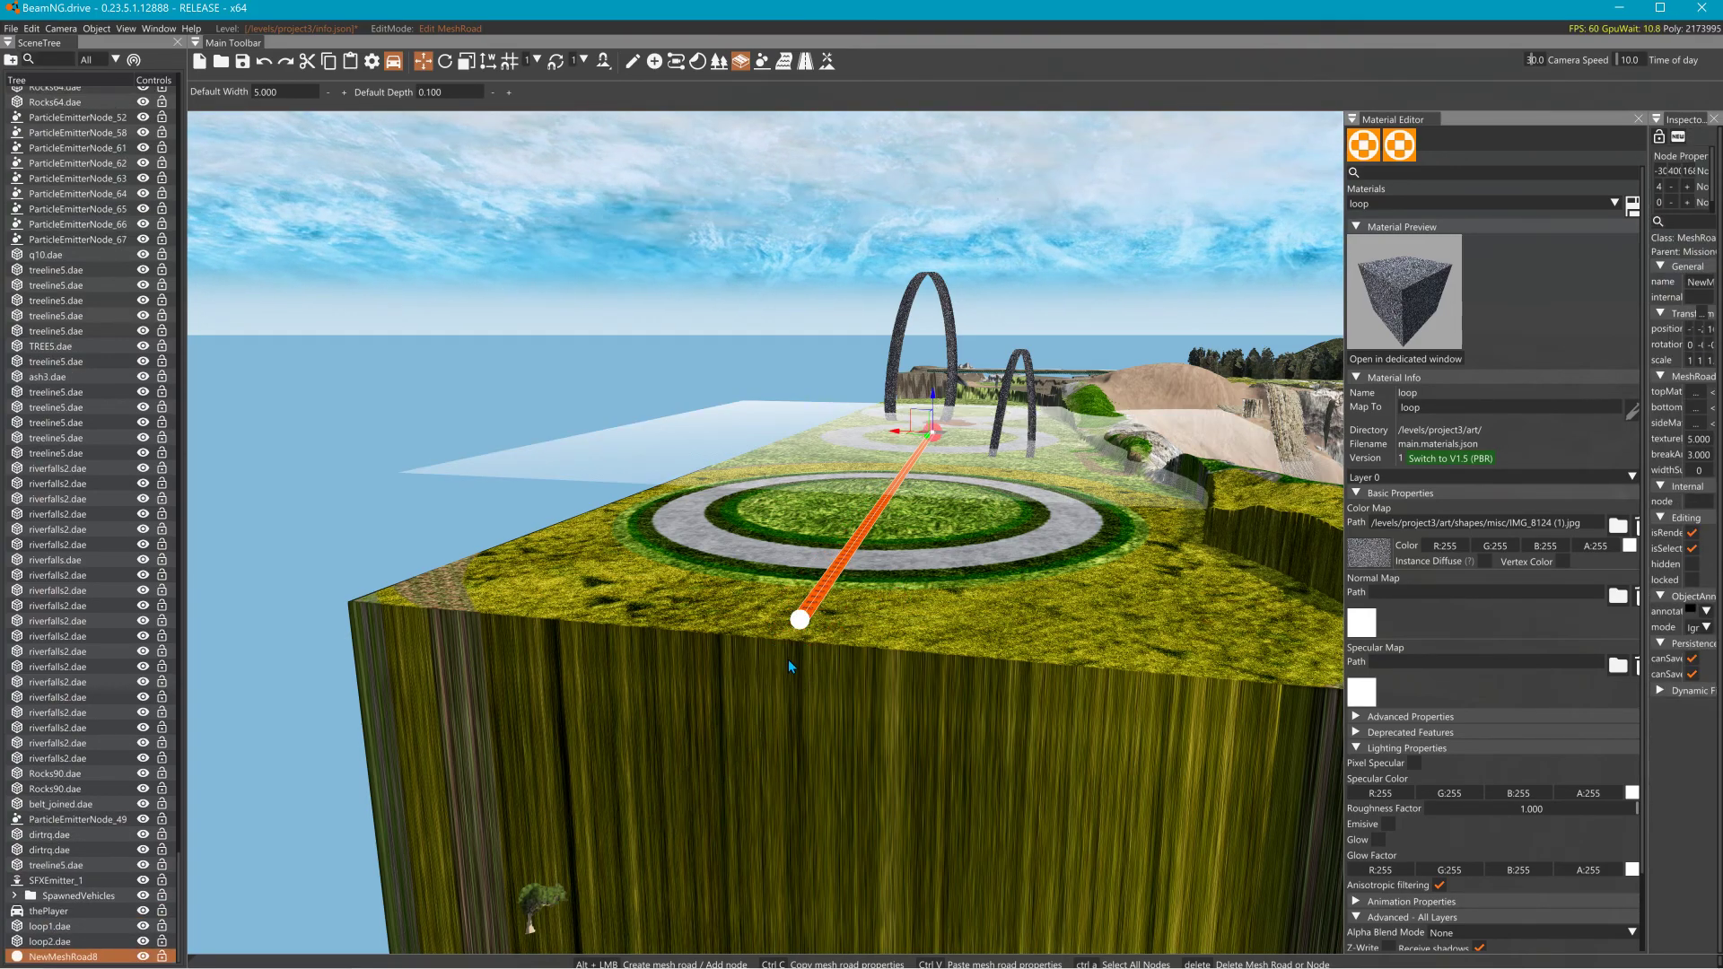
left_click(799, 625)
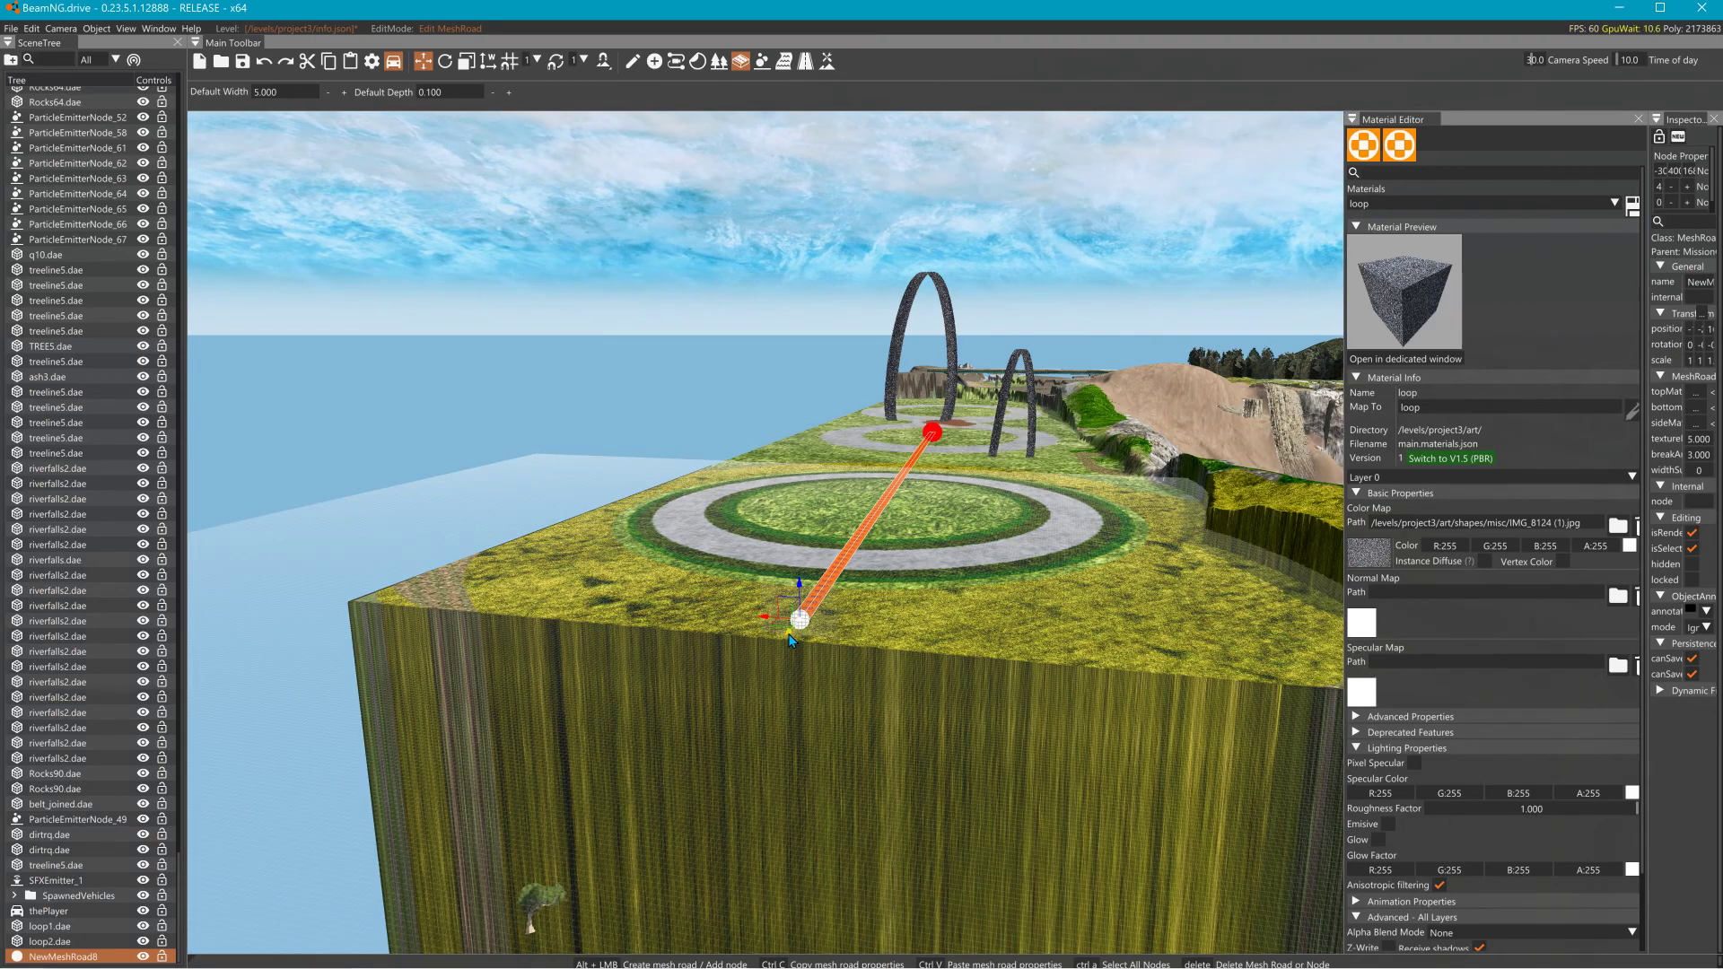
left_click_drag(791, 640, 576, 962)
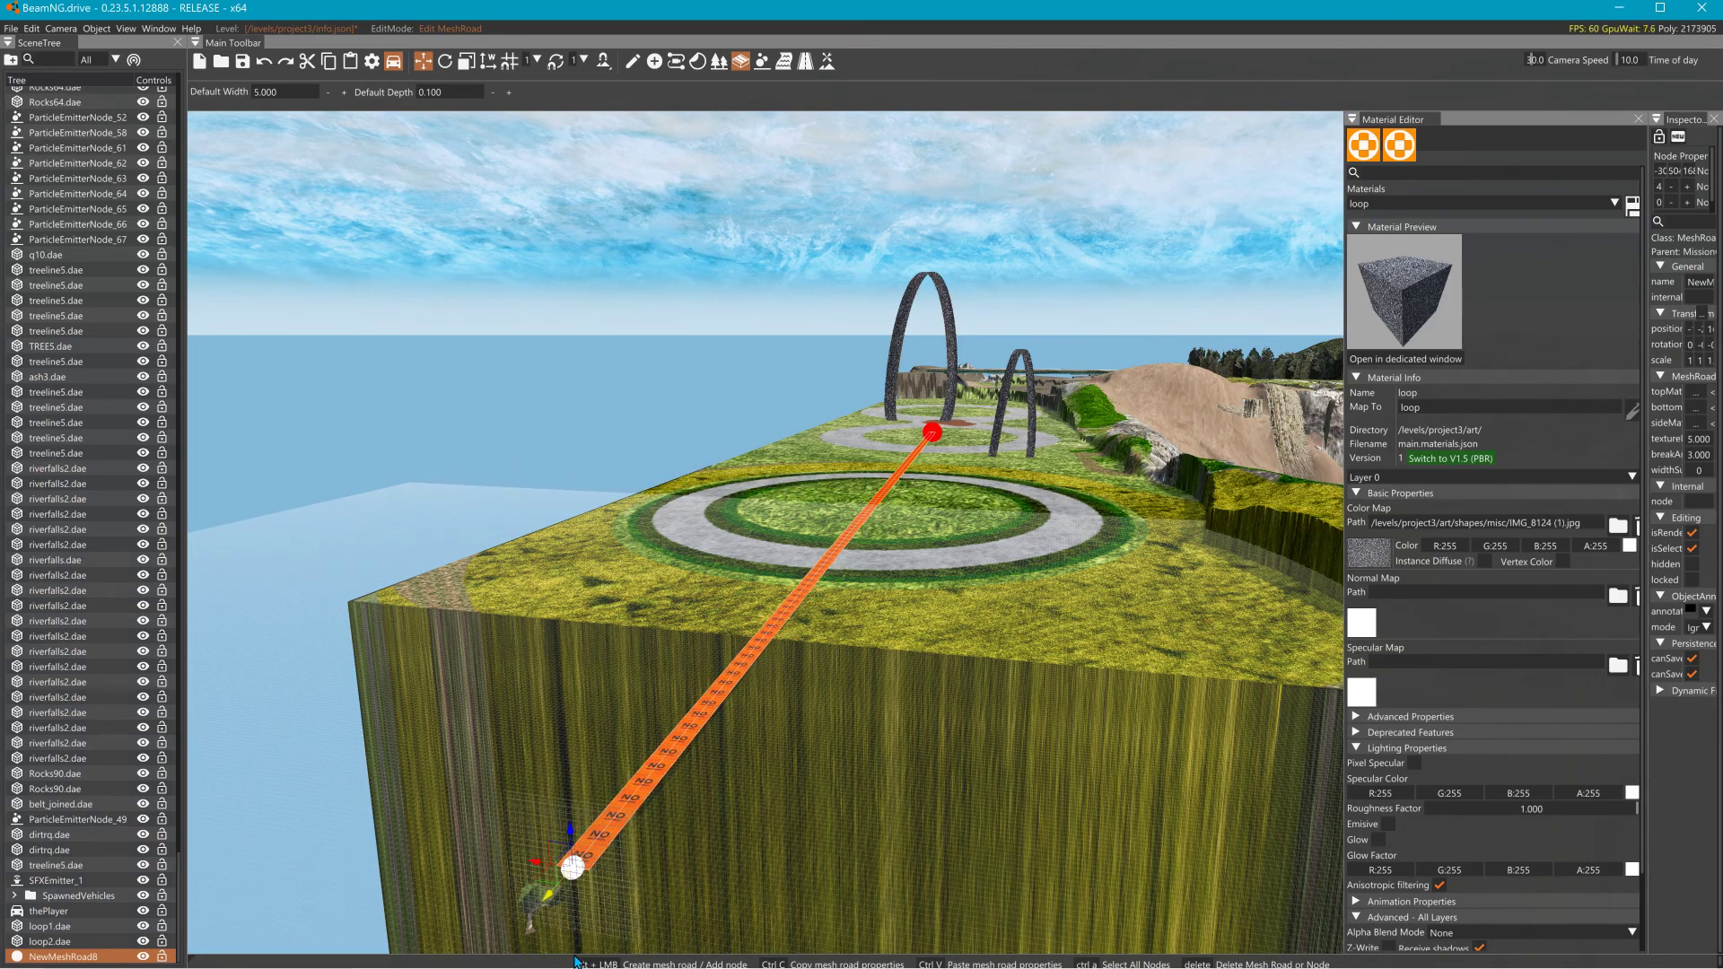
Set the width of all mesh road nodes to 25 and the road's top material to track_editor_grid.
key("ctrl+a")
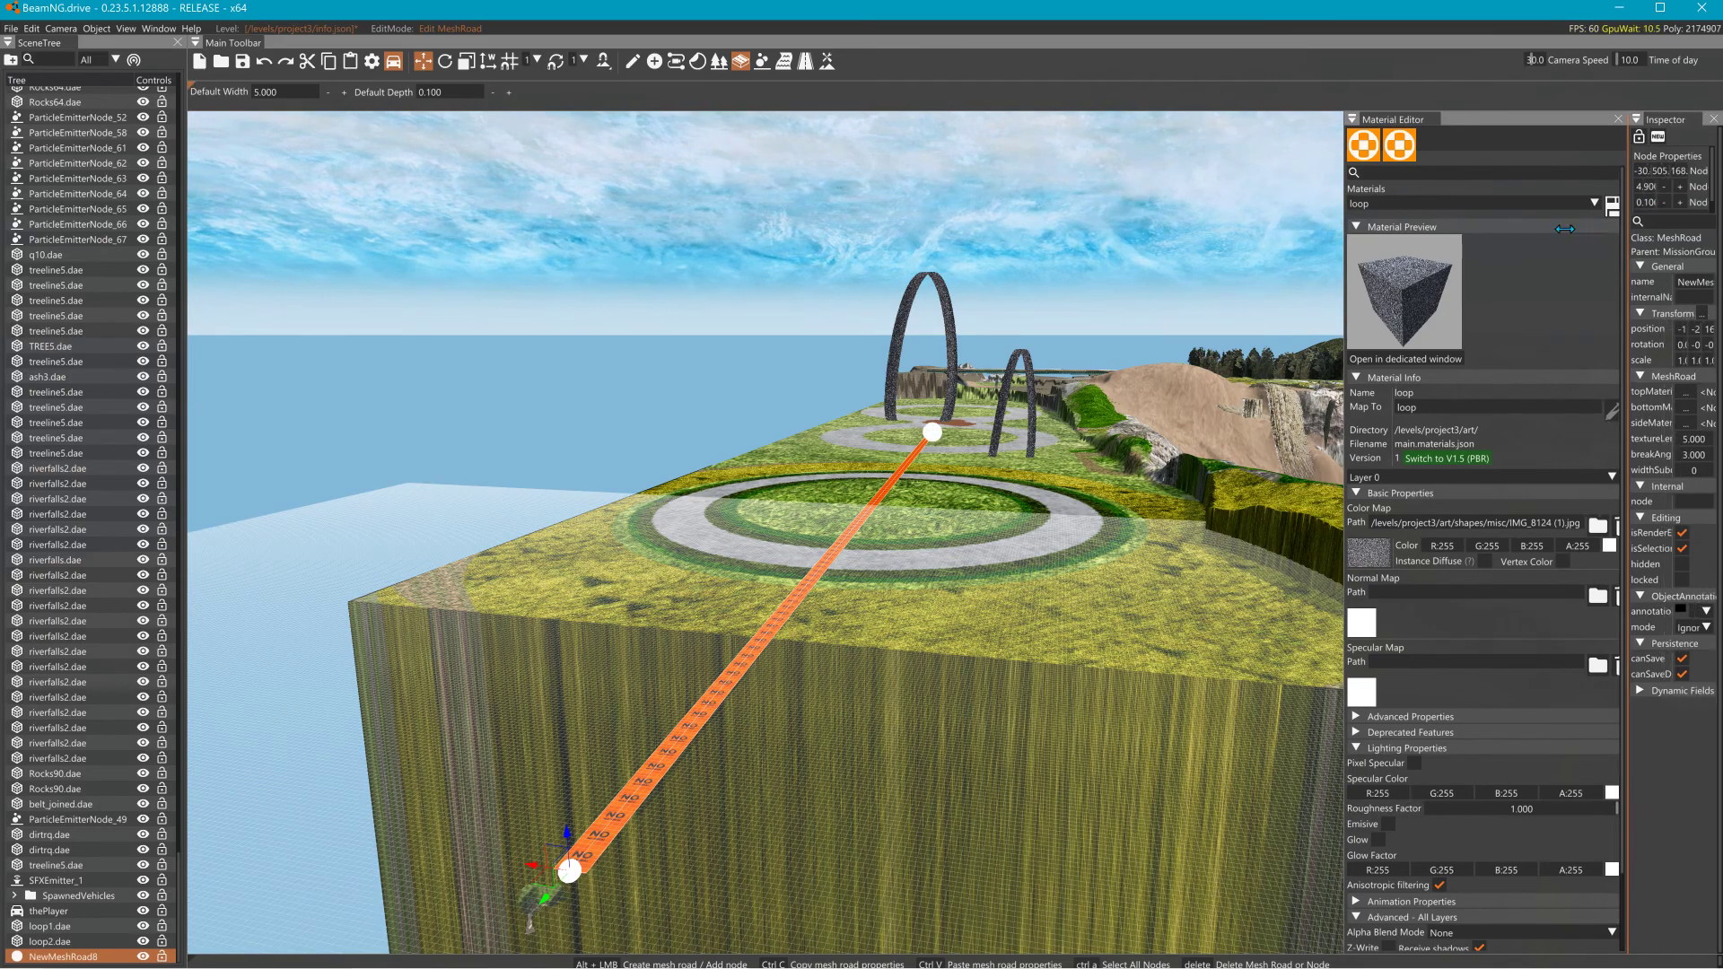
left_click_drag(1659, 204, 1405, 204)
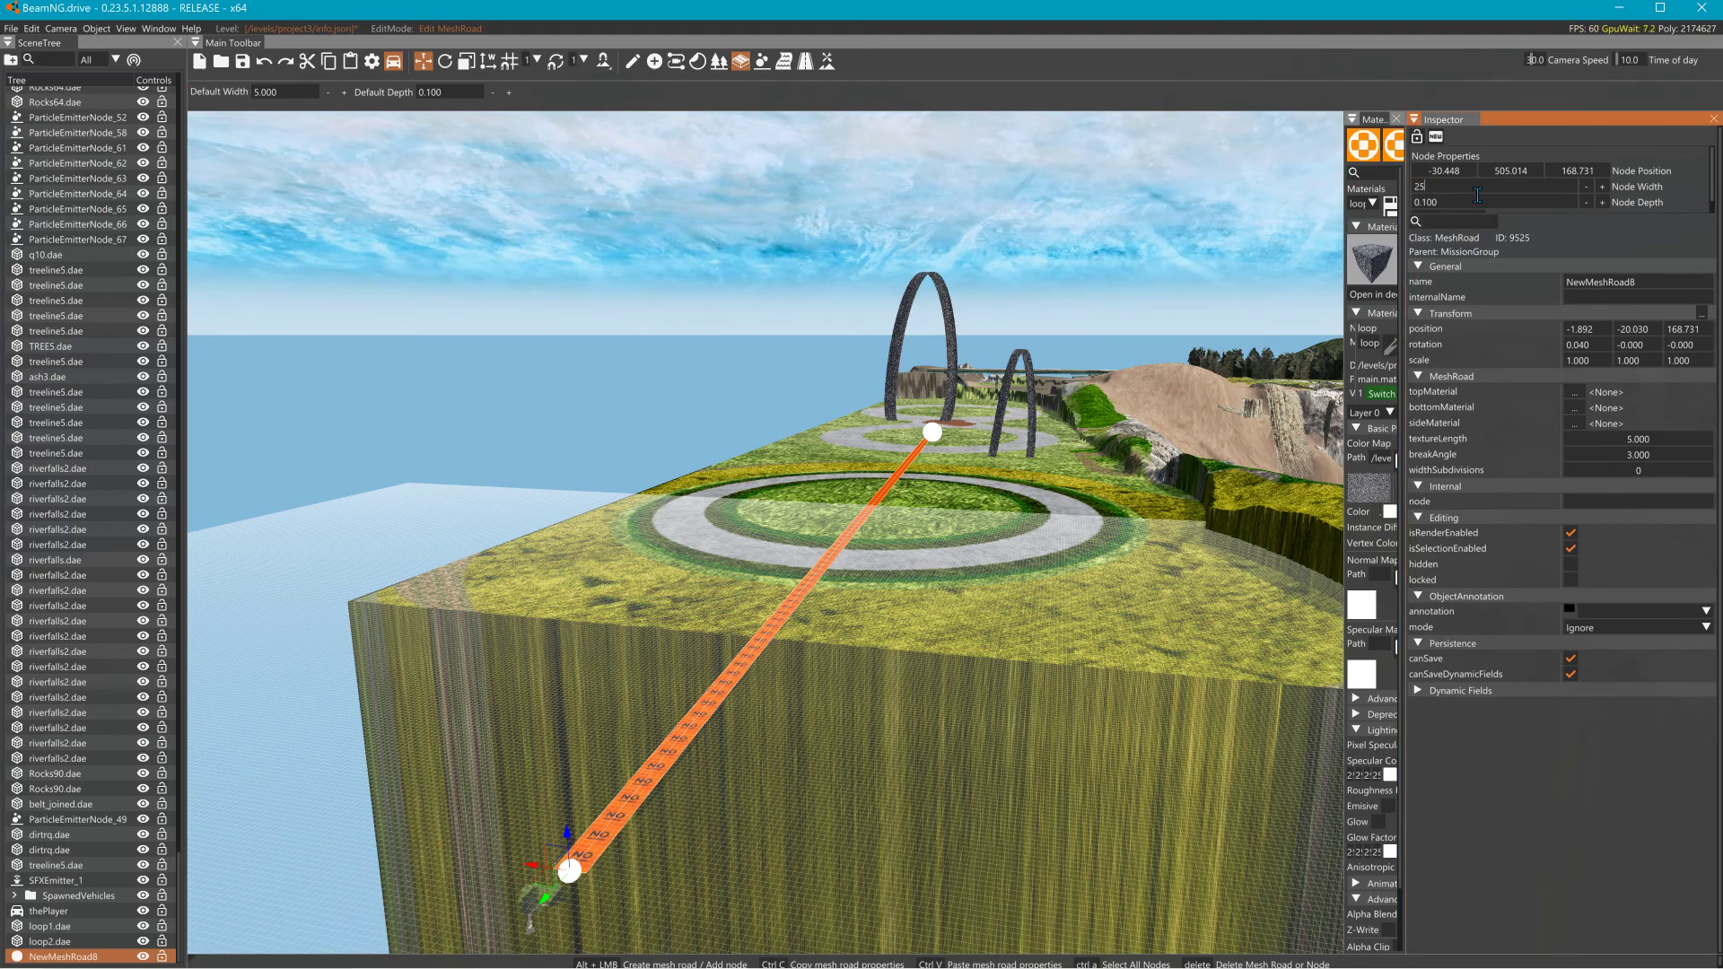
key("Return")
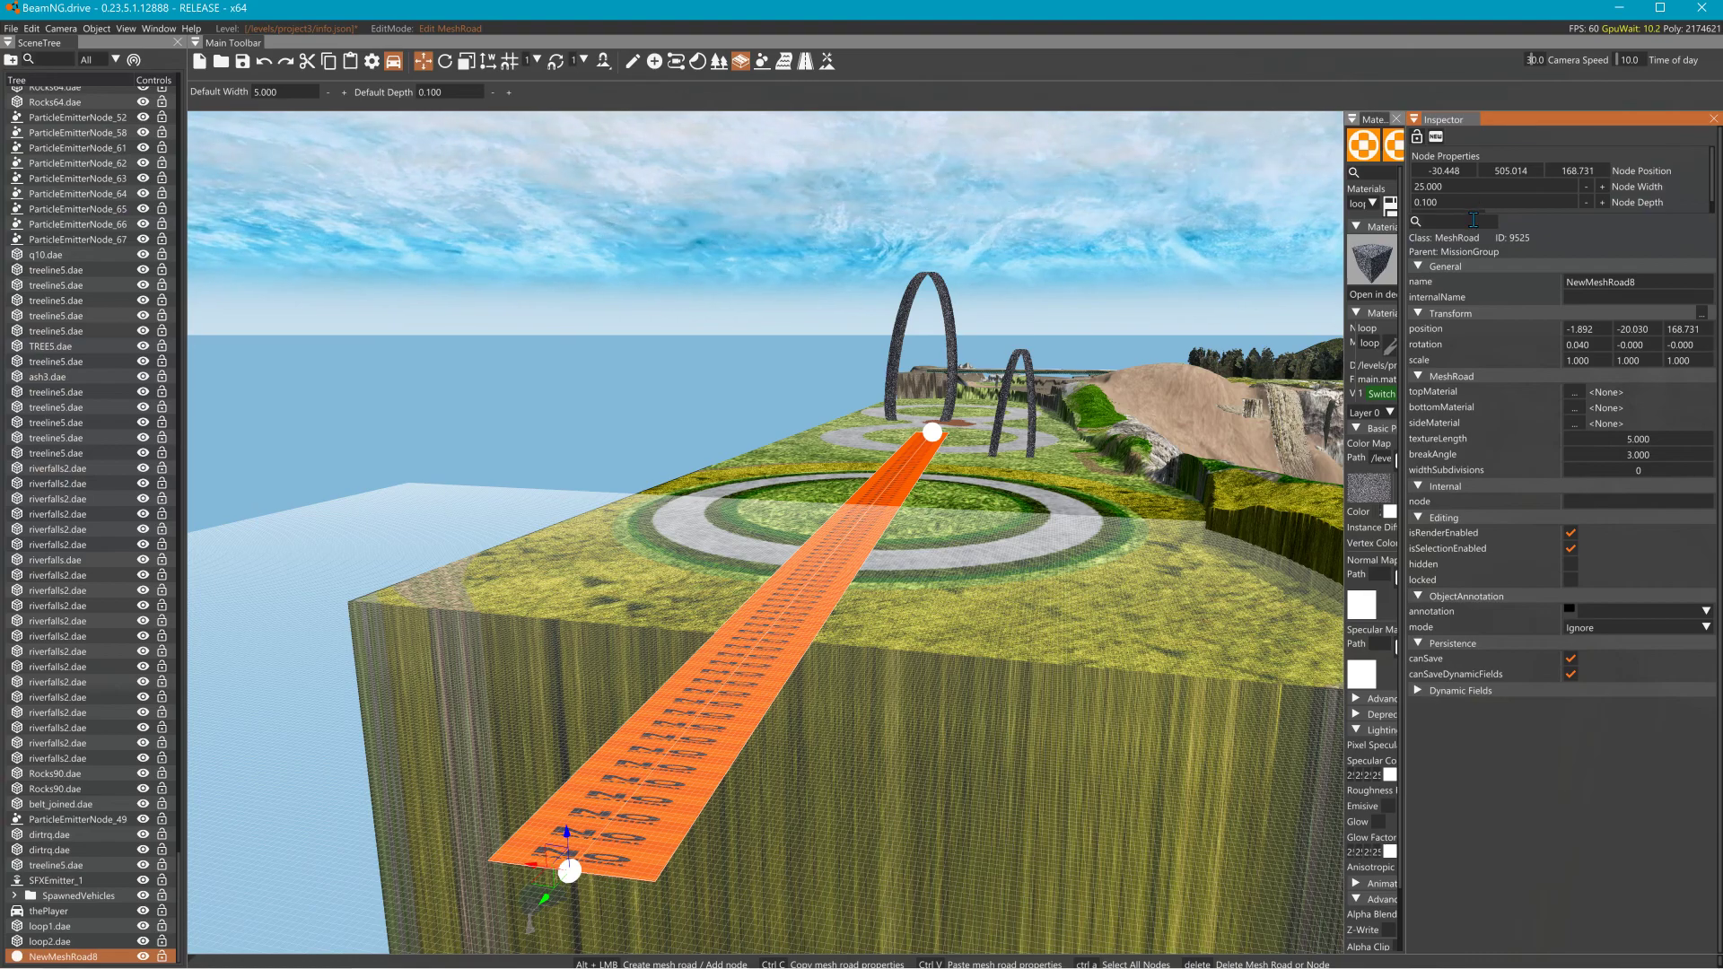
left_click(1575, 393)
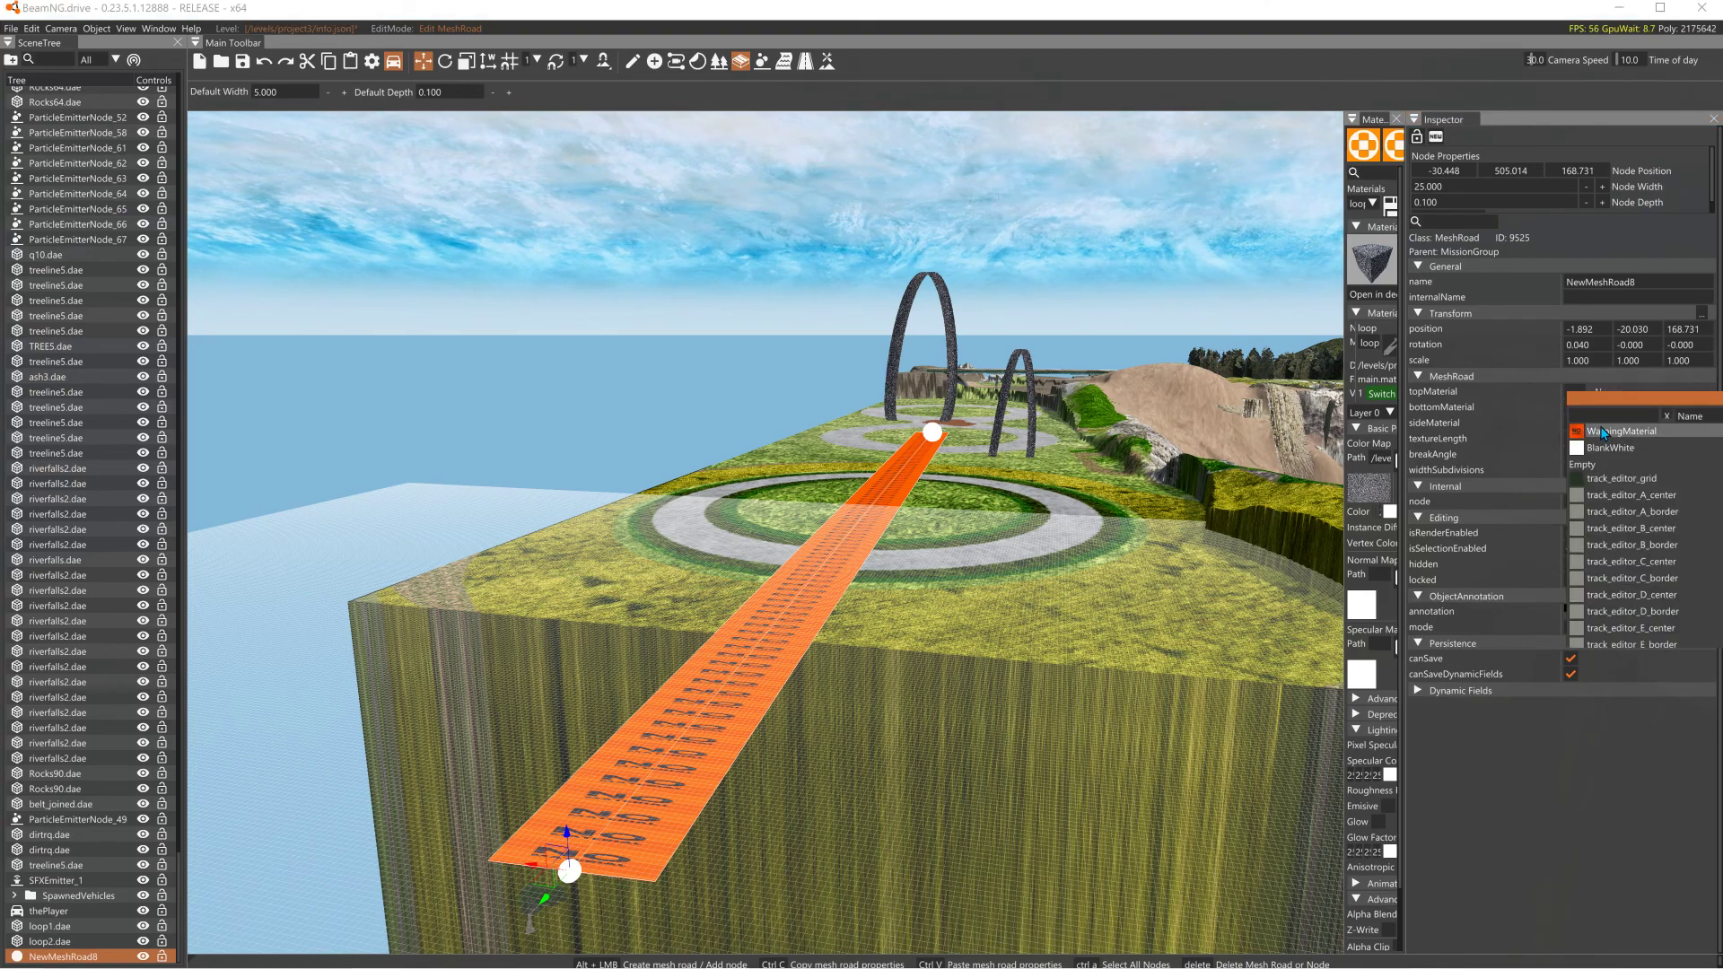
left_click(1606, 480)
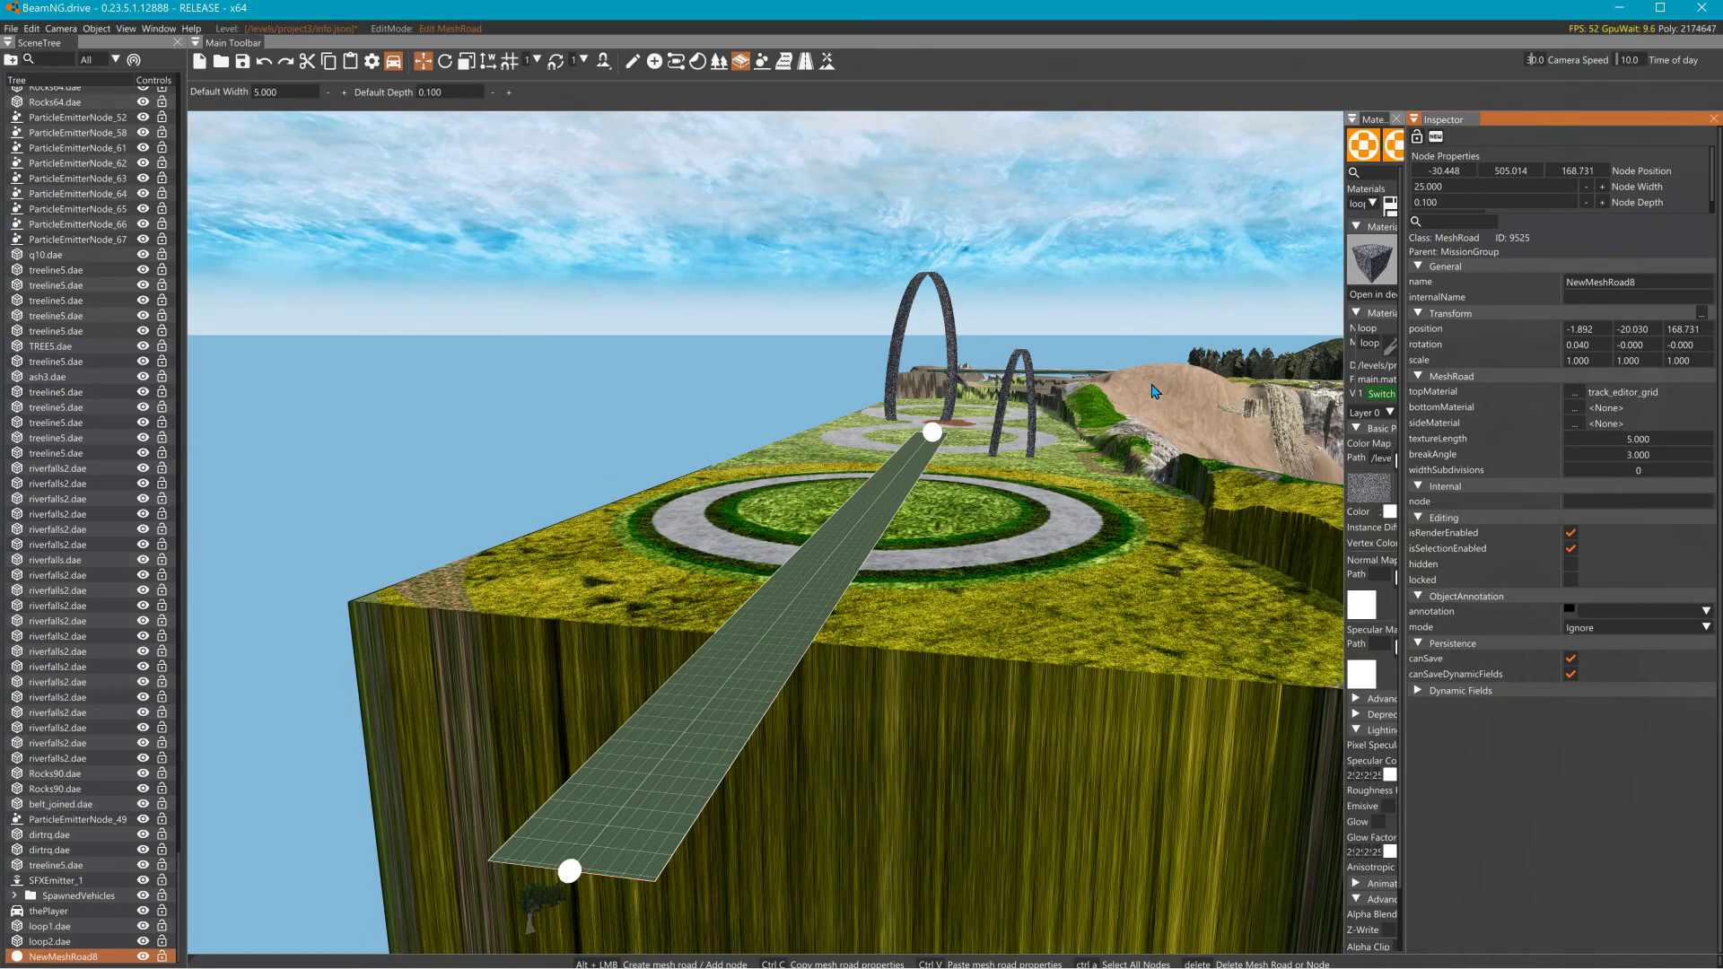
Move the mesh road's loop-side node along the ground up to the base of the large loop.
key("w")
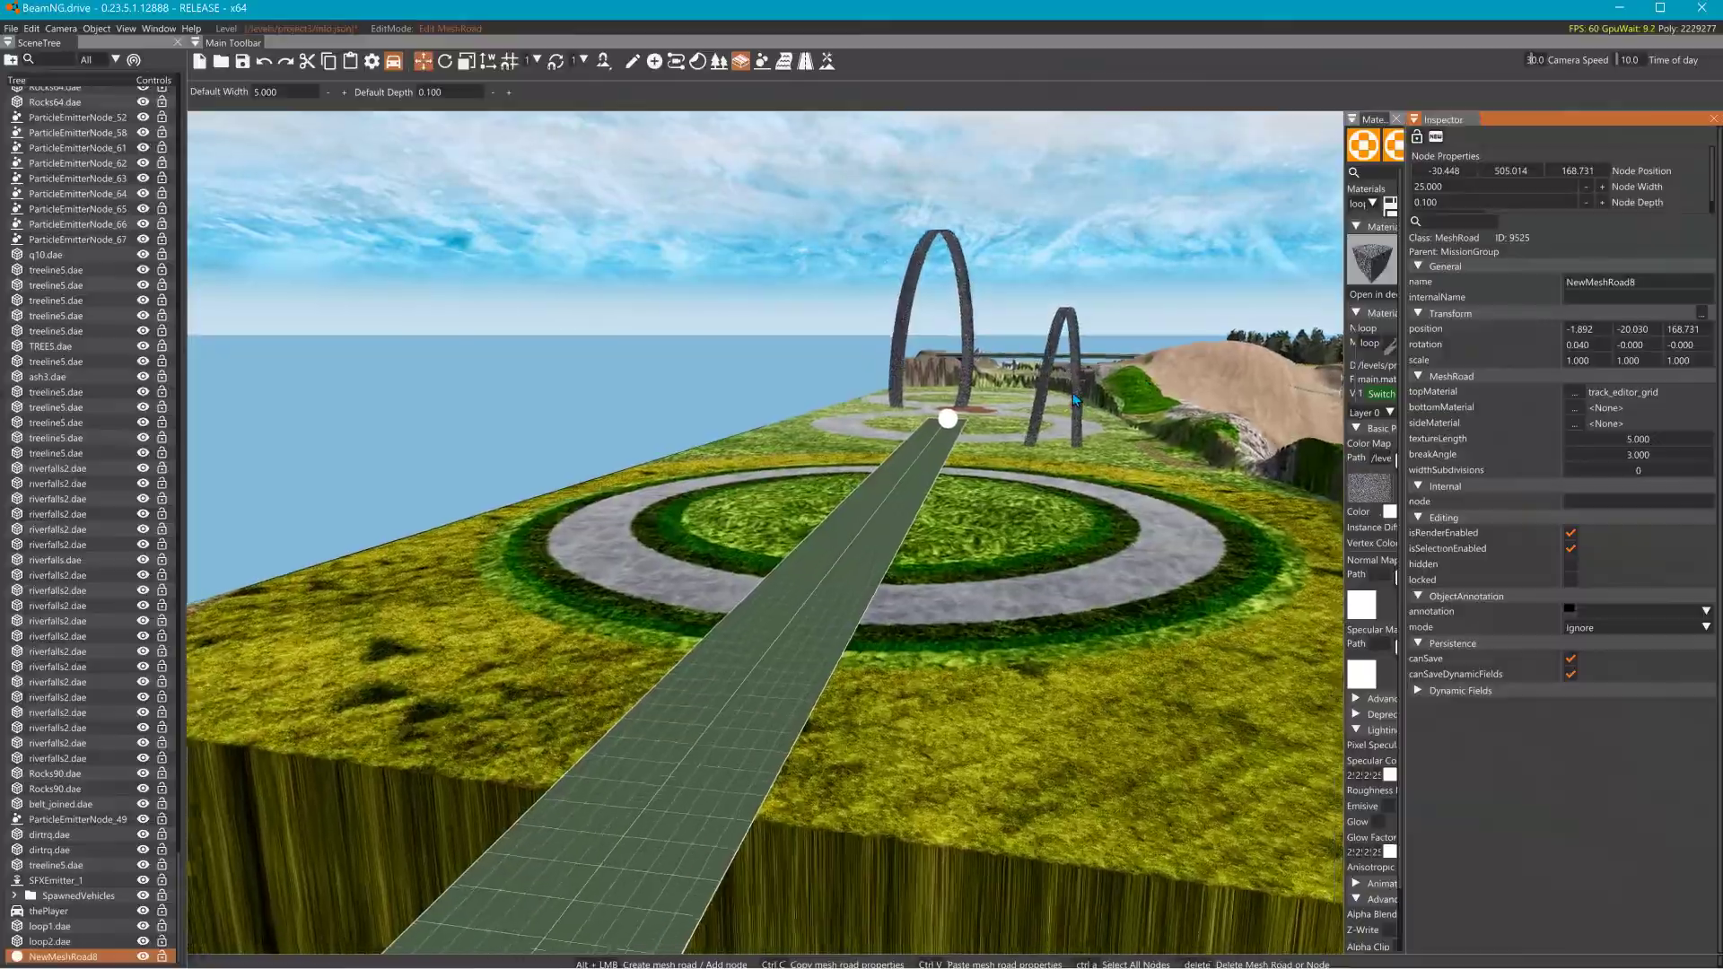
key("w")
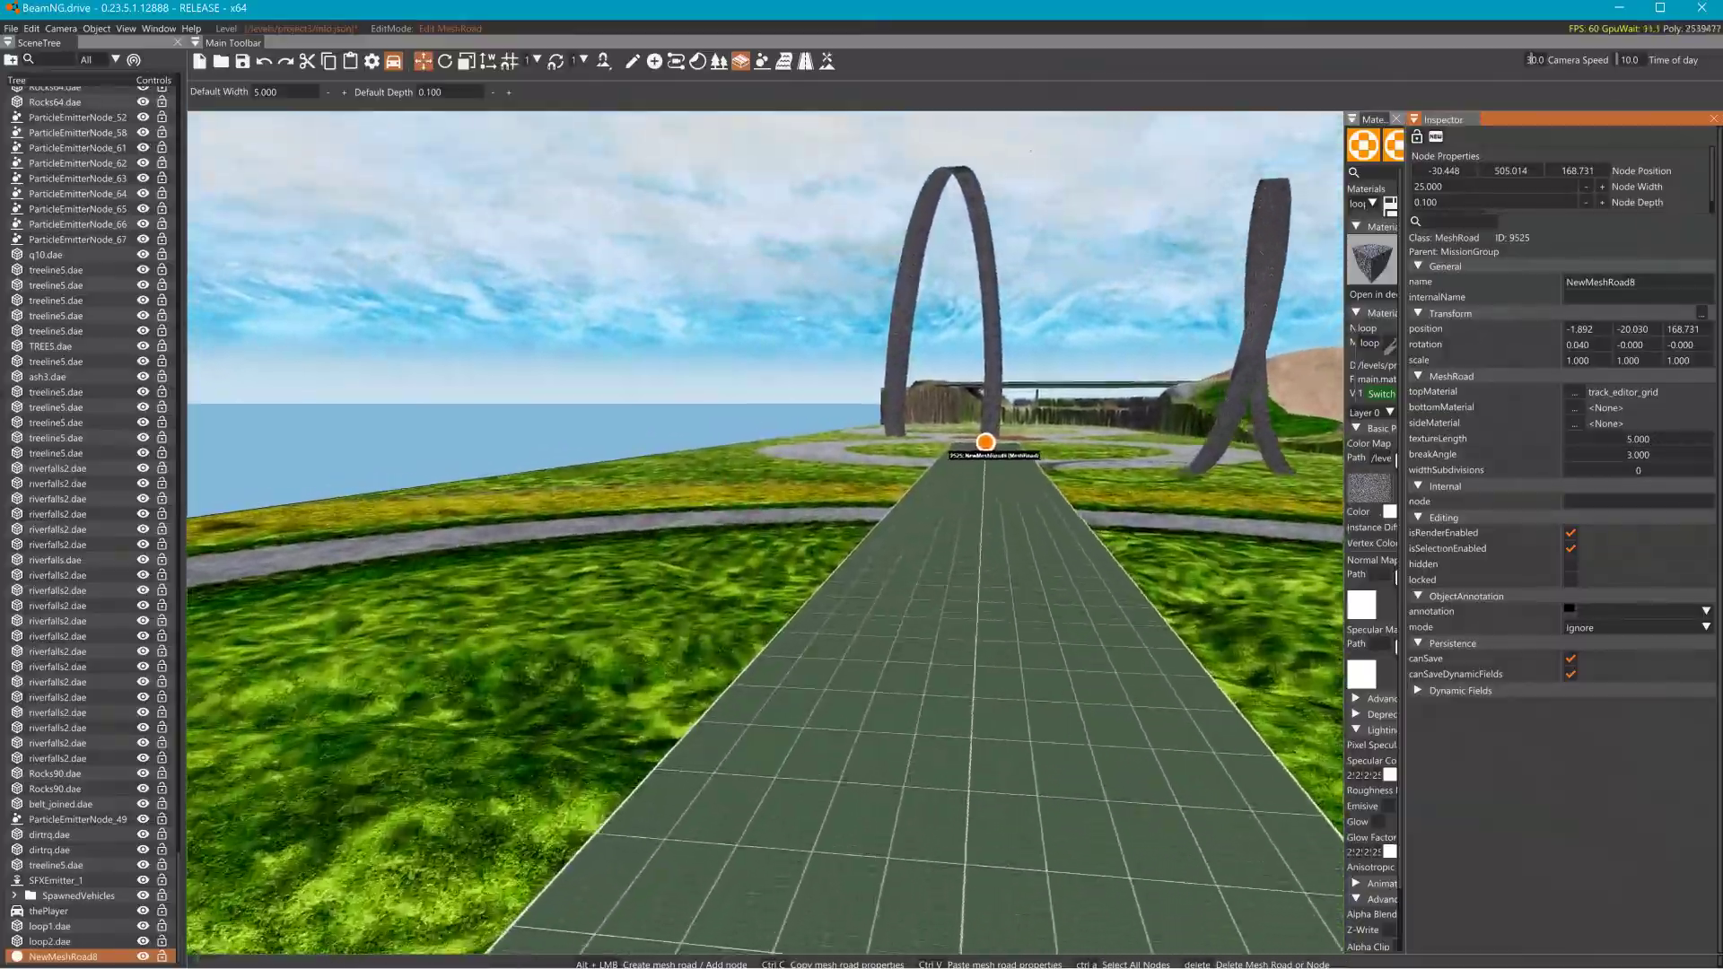
key("w")
key("a")
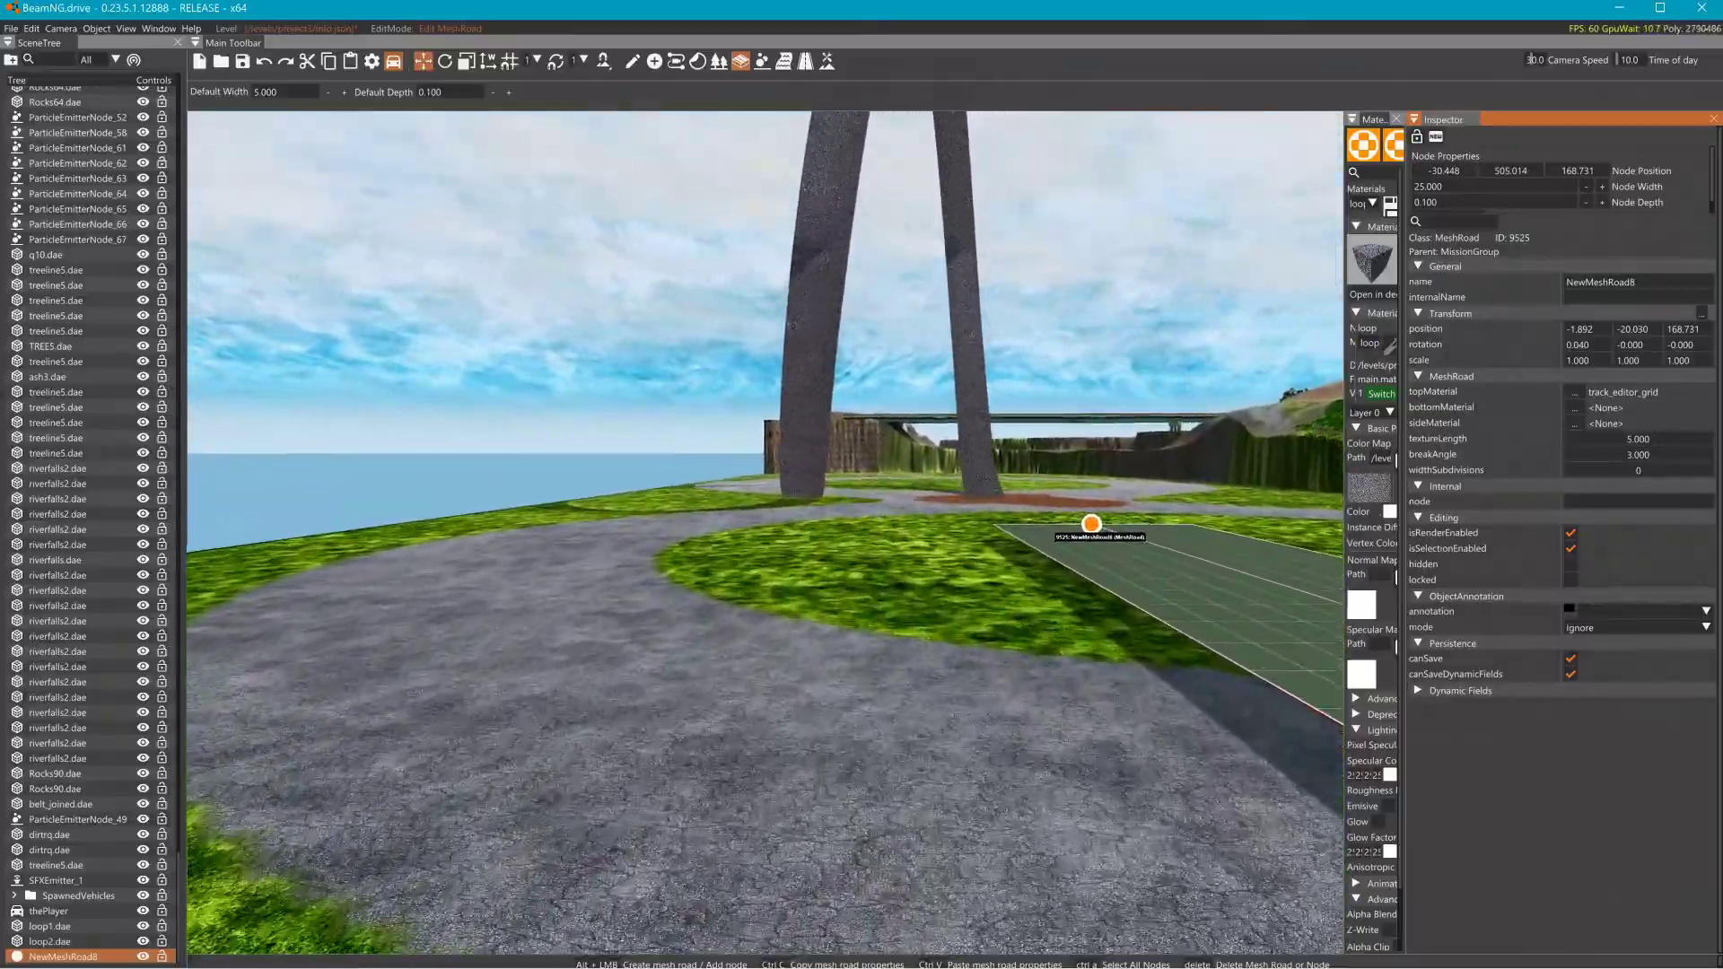
key("s")
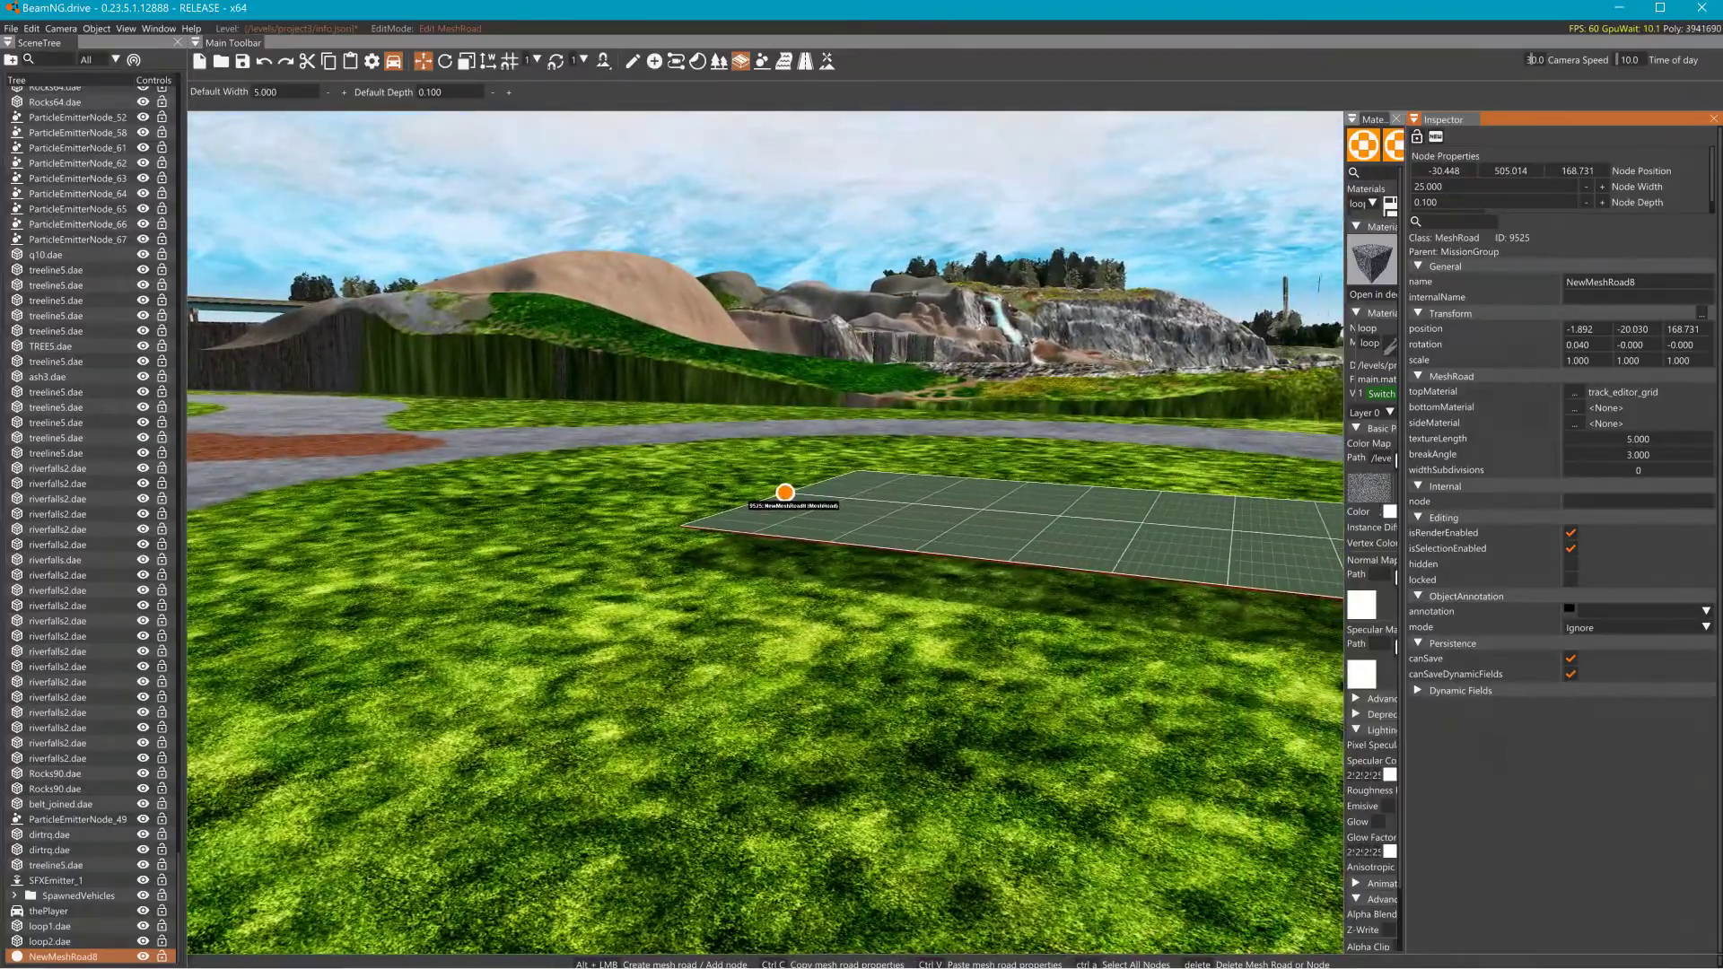
key("s")
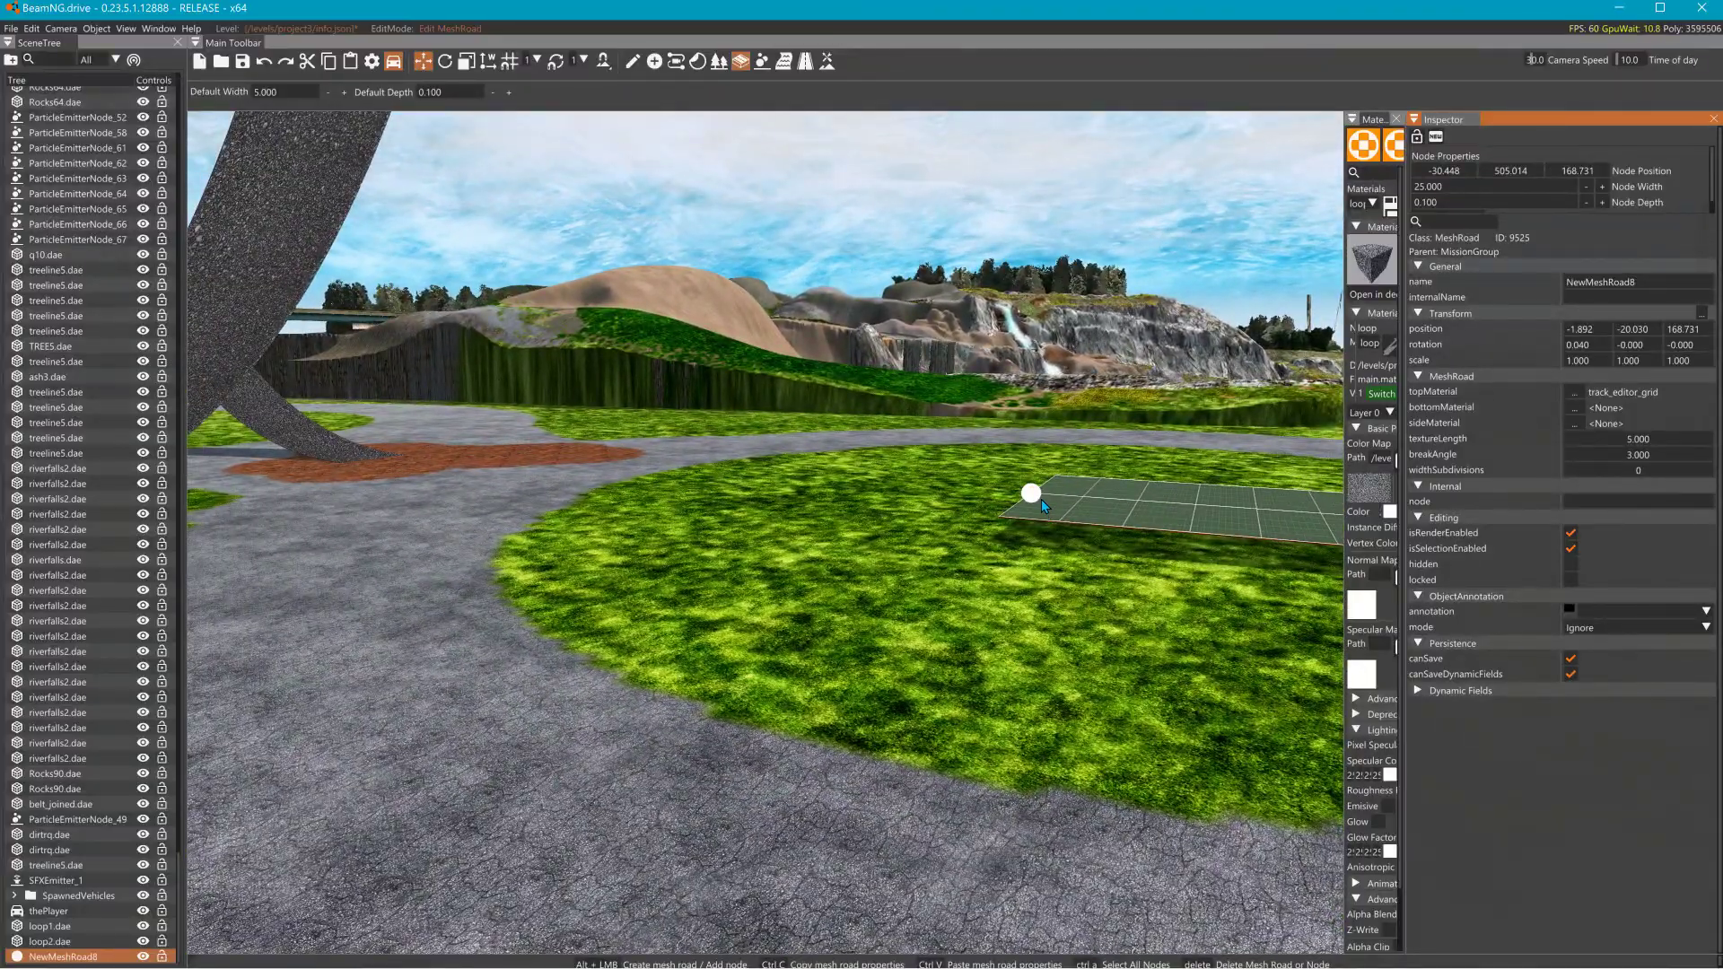
left_click(1041, 499)
left_click_drag(1067, 495, 410, 515)
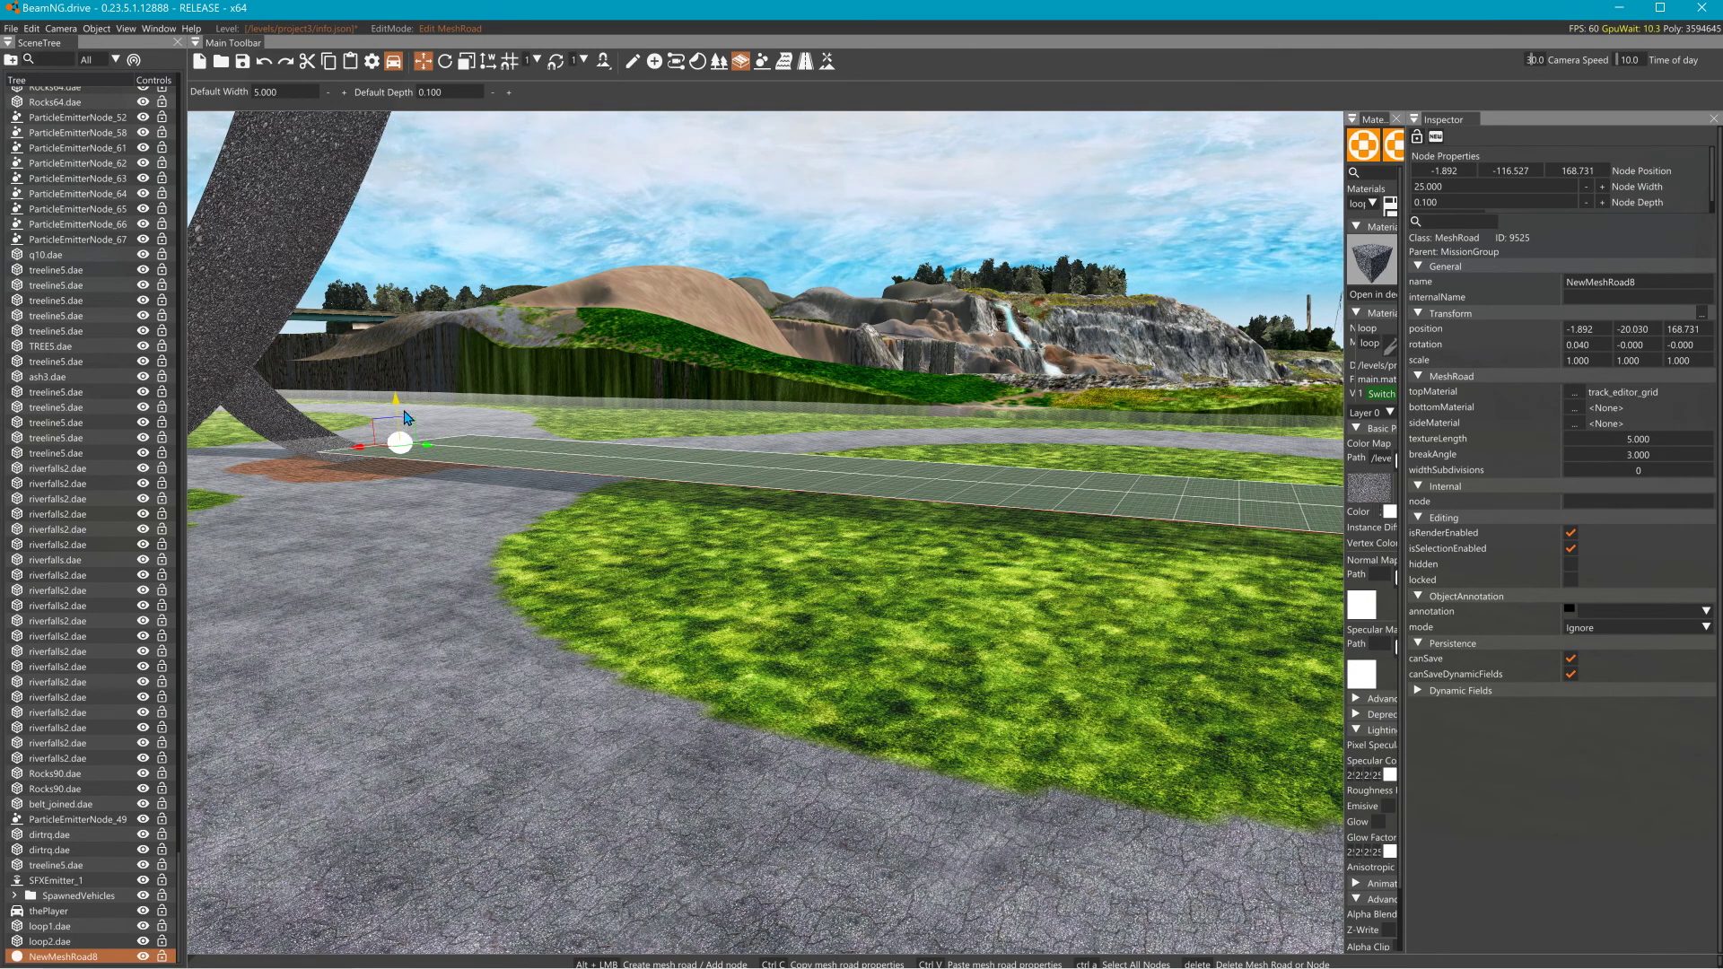
Lower the mesh road's loop-side node to a height of about 166.9 so it meets the base of the large loop.
left_click_drag(400, 402, 401, 417)
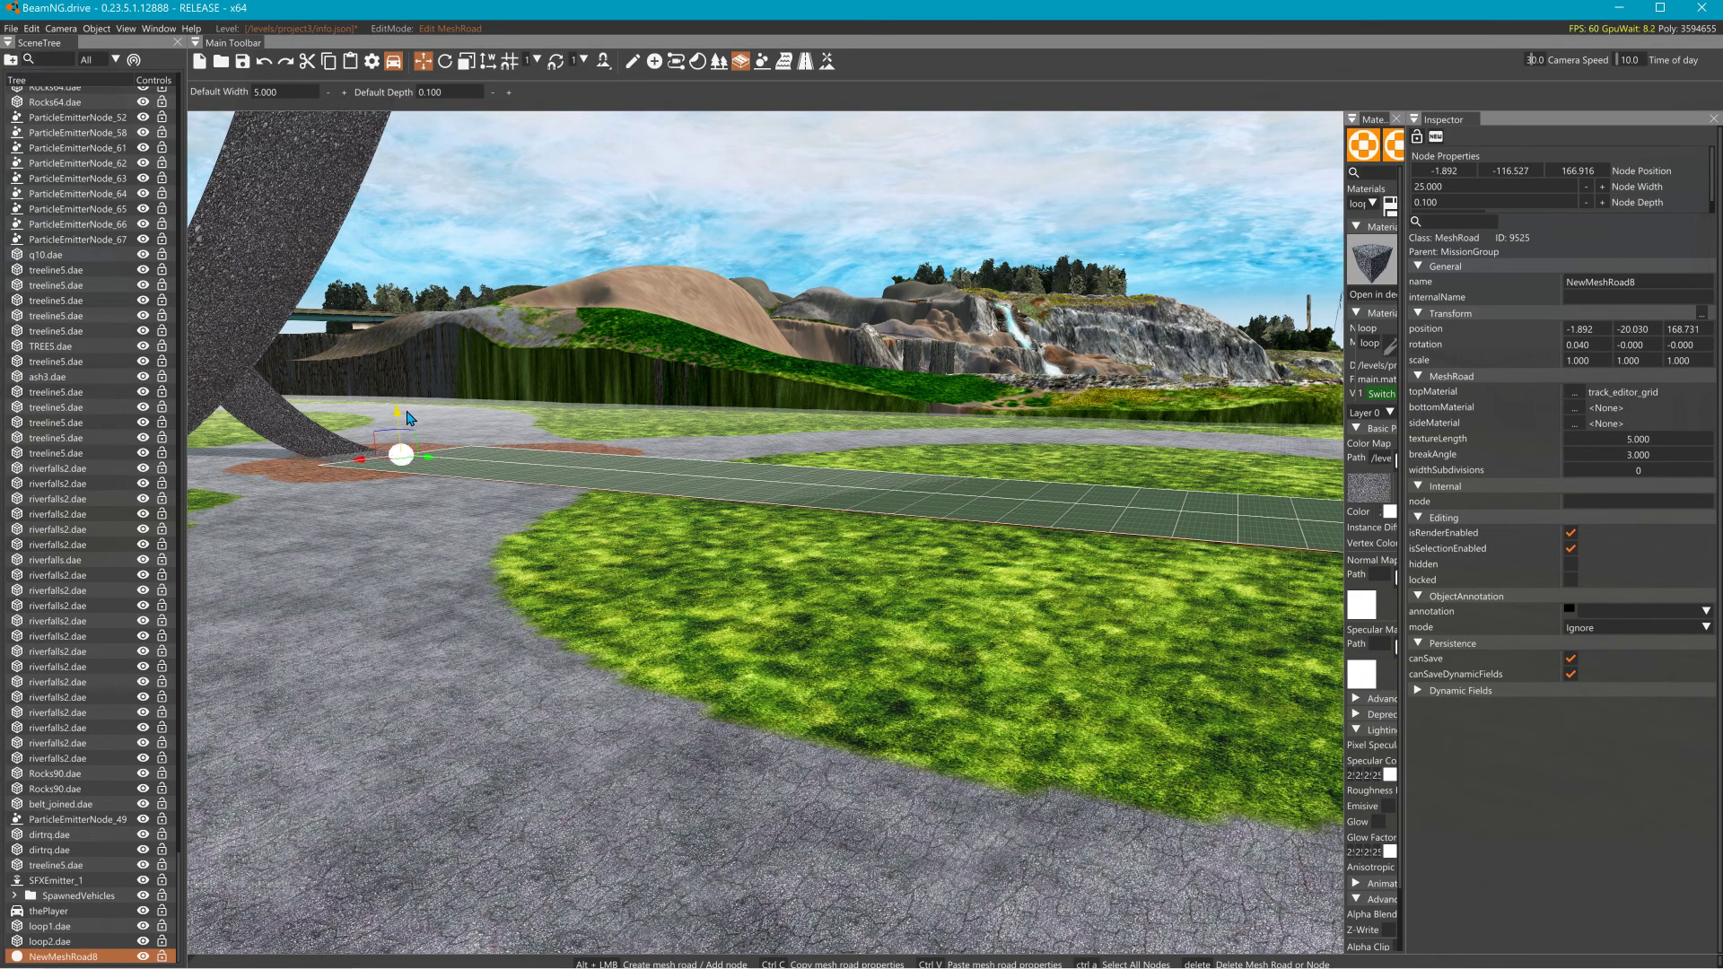
key("w")
right_click_drag(406, 417, 458, 418)
key("a")
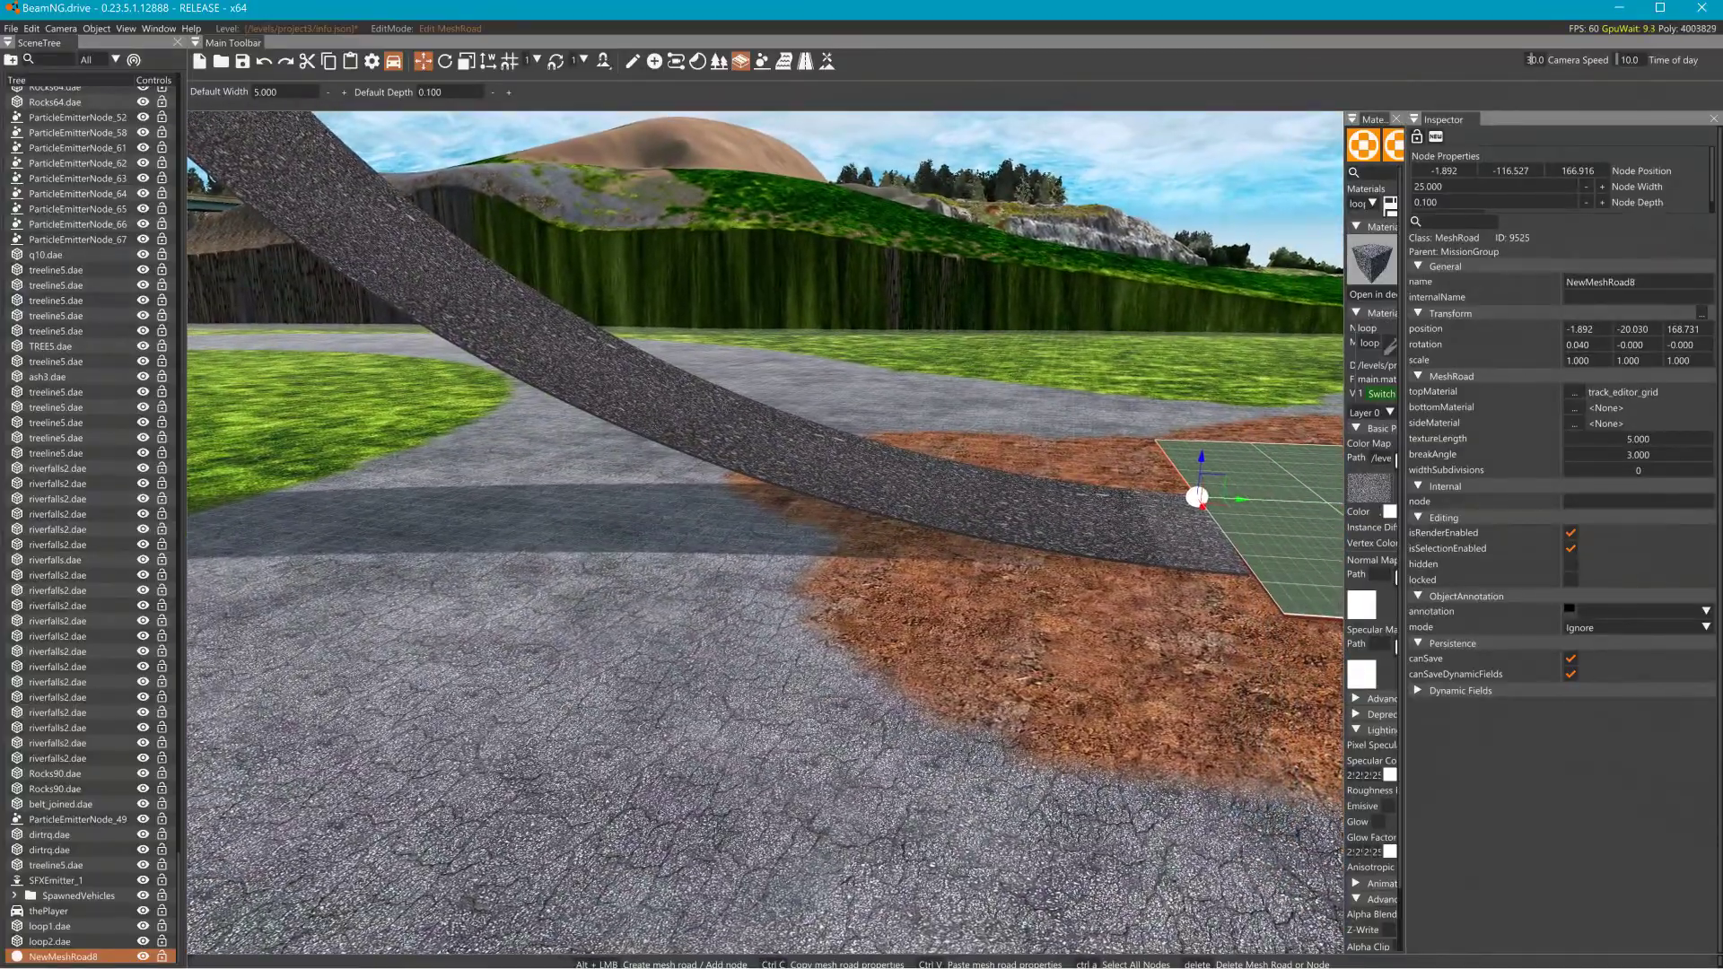
Raise the mesh road's far end node beyond the cliff to a height of about 173.2 and rebuild the level's collision.
right_click_drag(319, 404, 413, 440)
key("d")
key("w")
key("w")
left_click(957, 451)
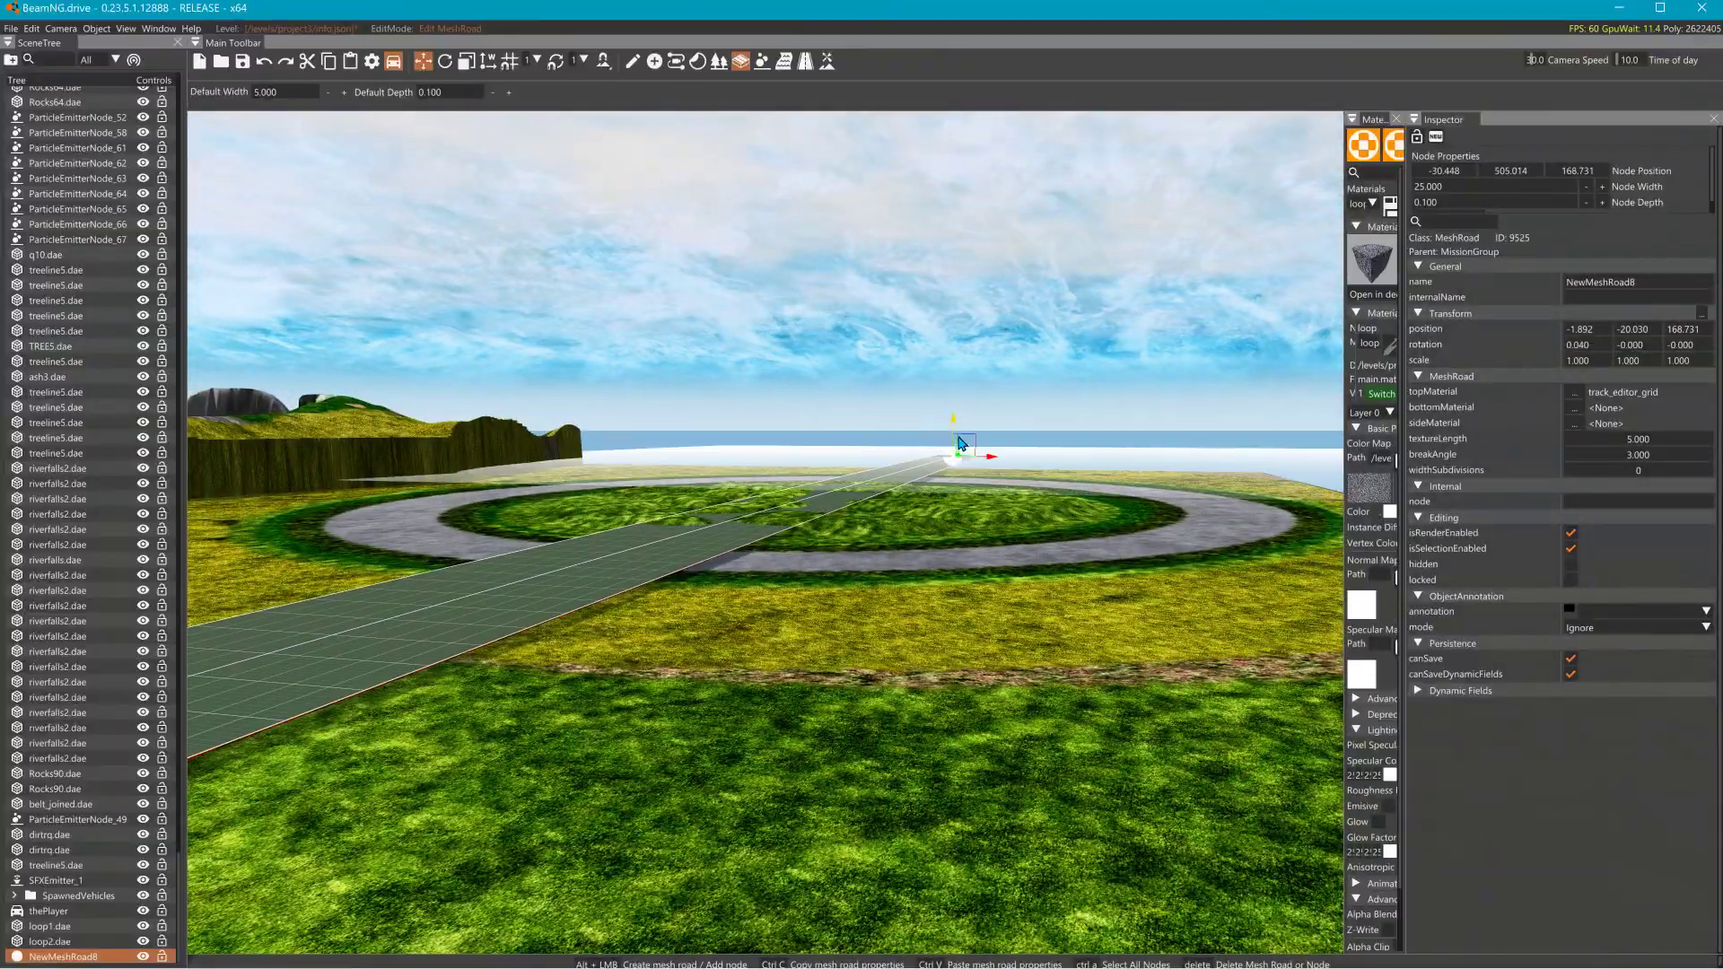
left_click_drag(958, 443, 961, 431)
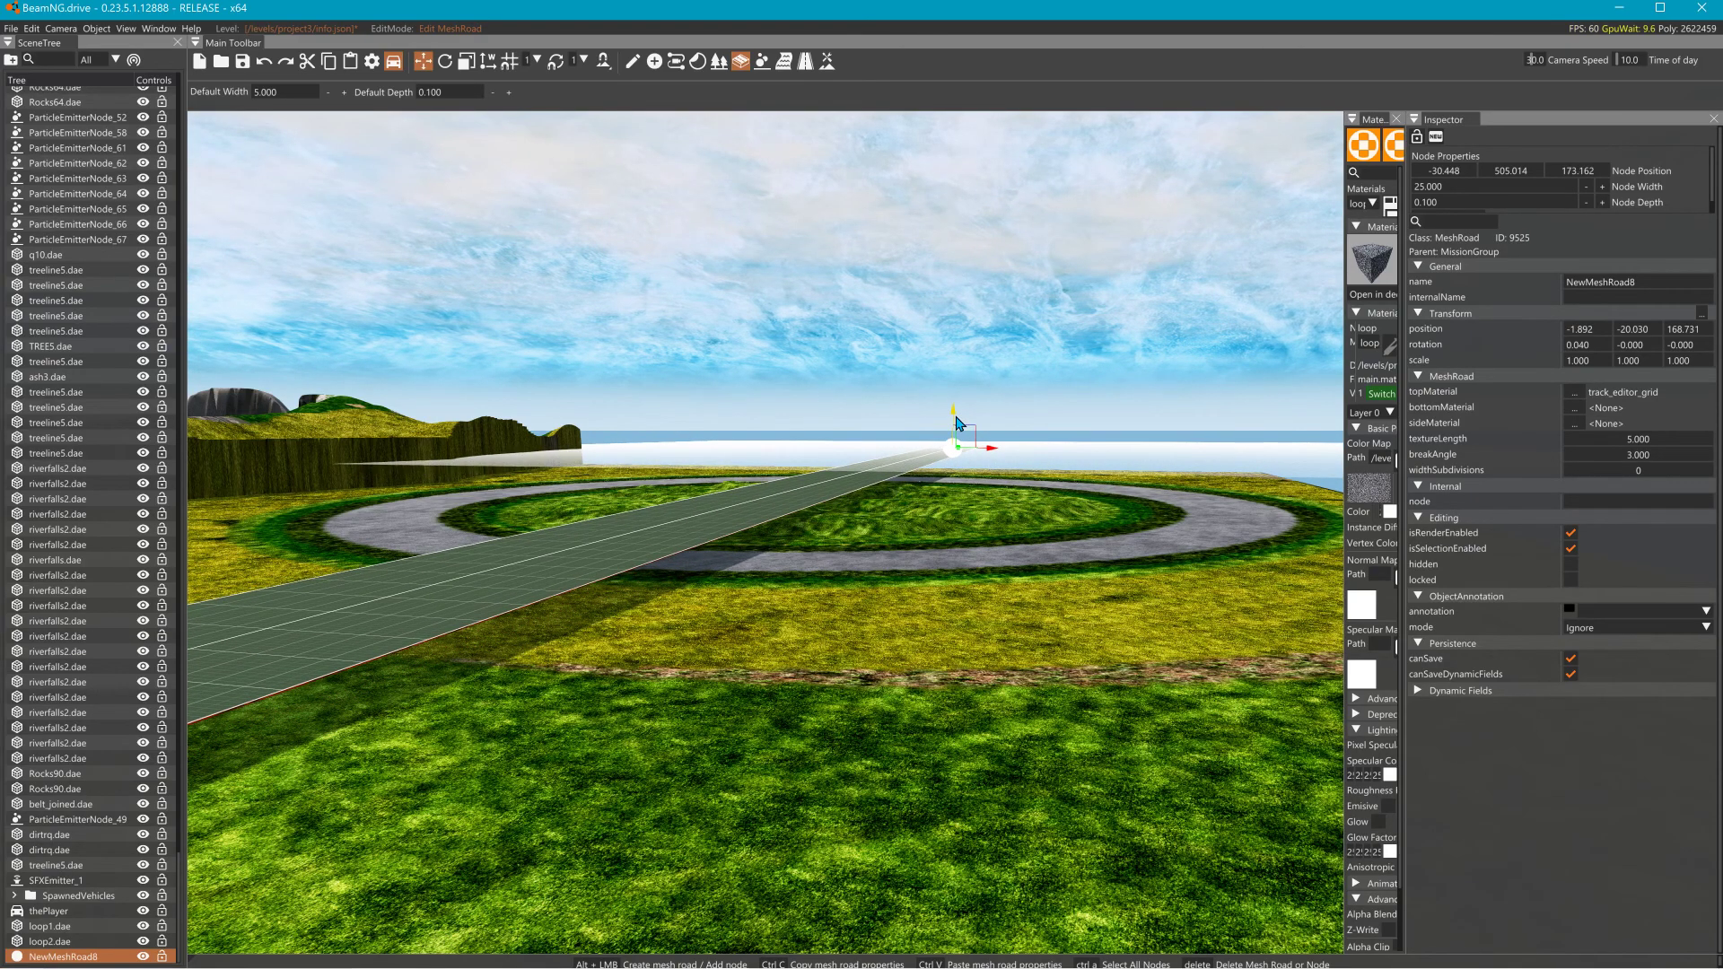
left_click(36, 30)
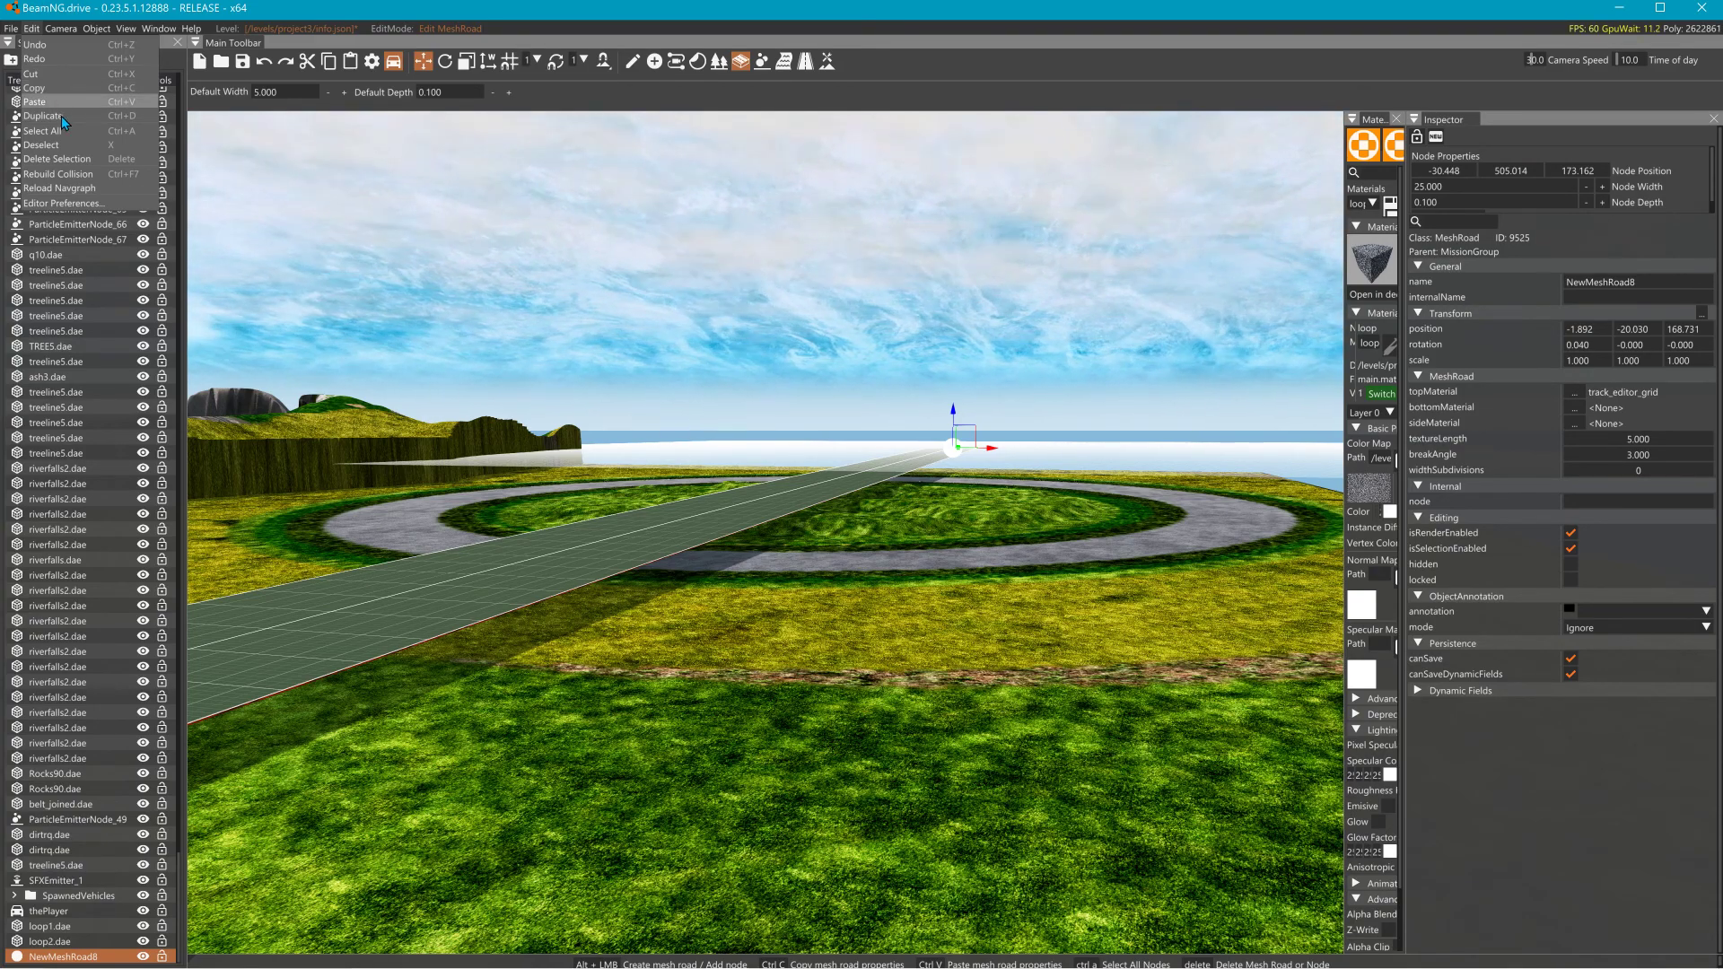
left_click(59, 173)
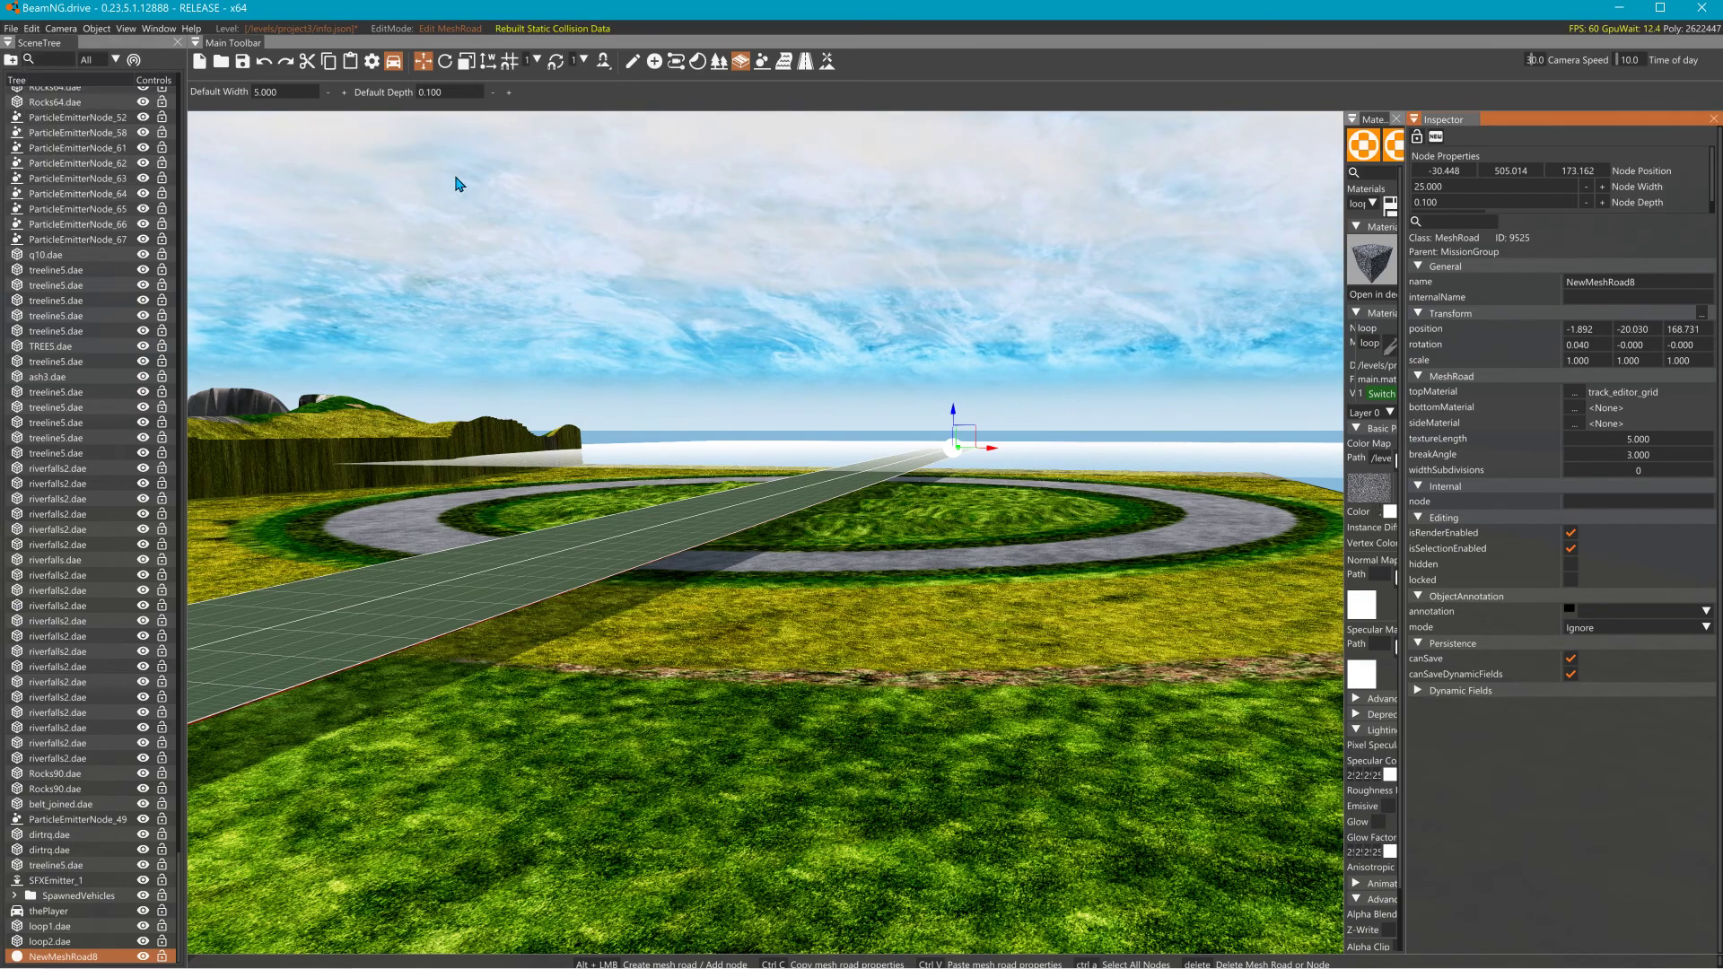
Leave the world editor, place the pickup on the far end of the mesh road and view it facing the loops.
key("F11")
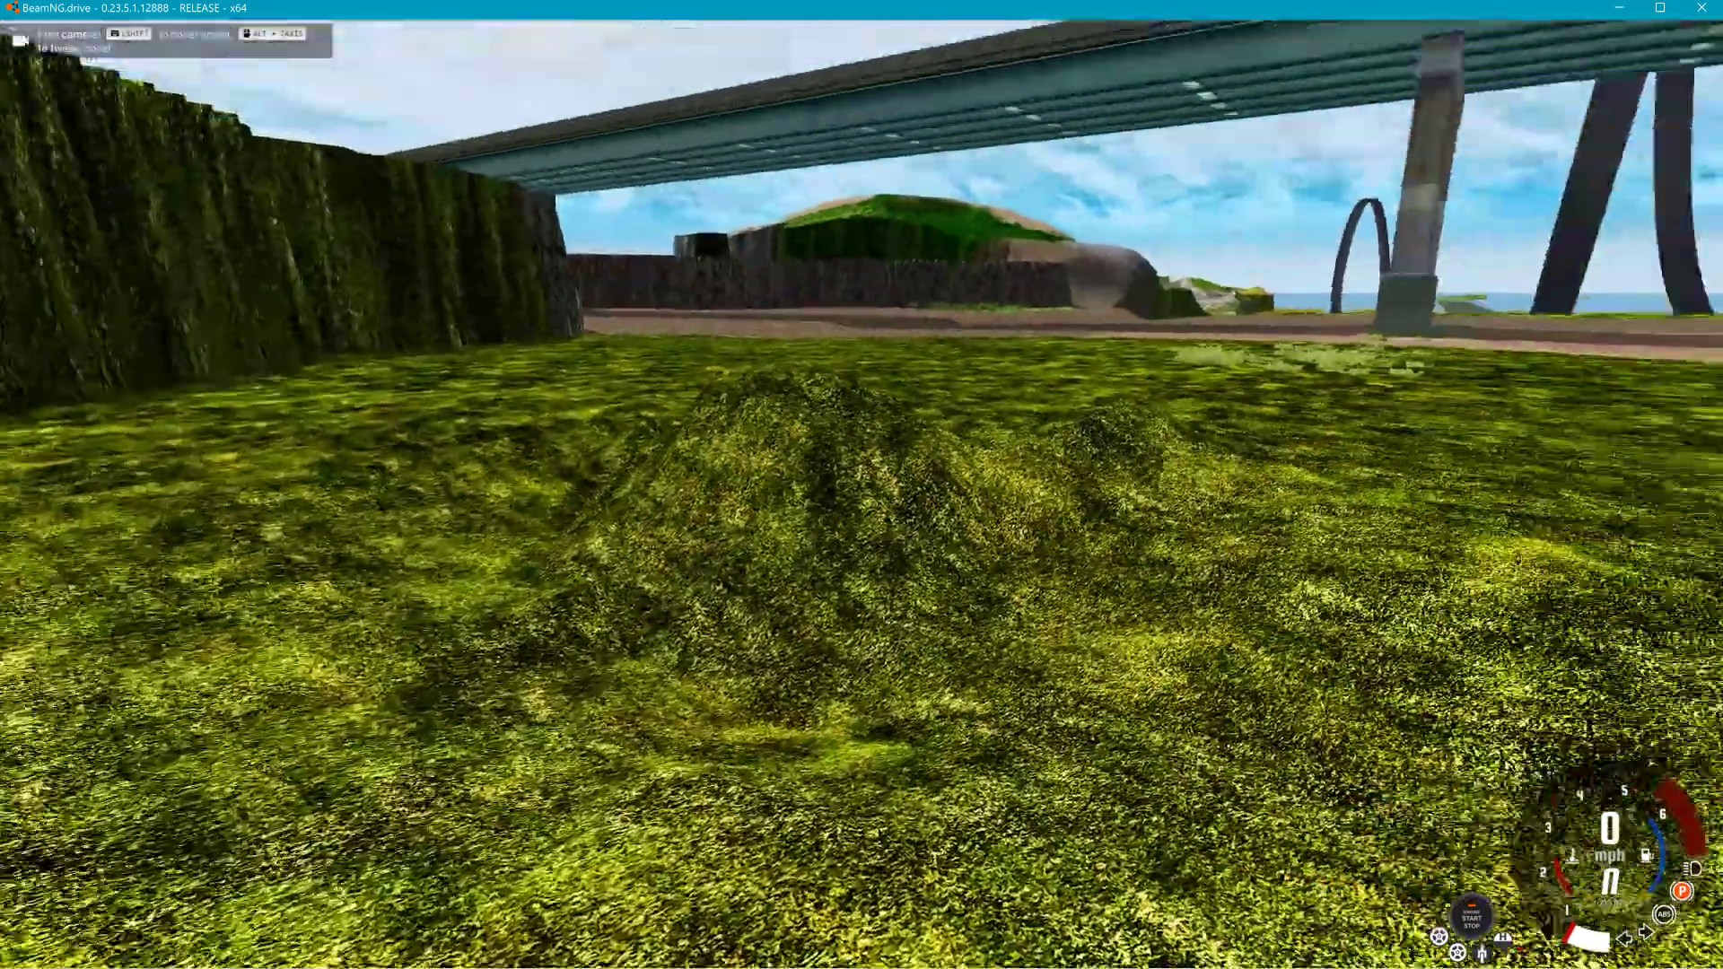
key("w")
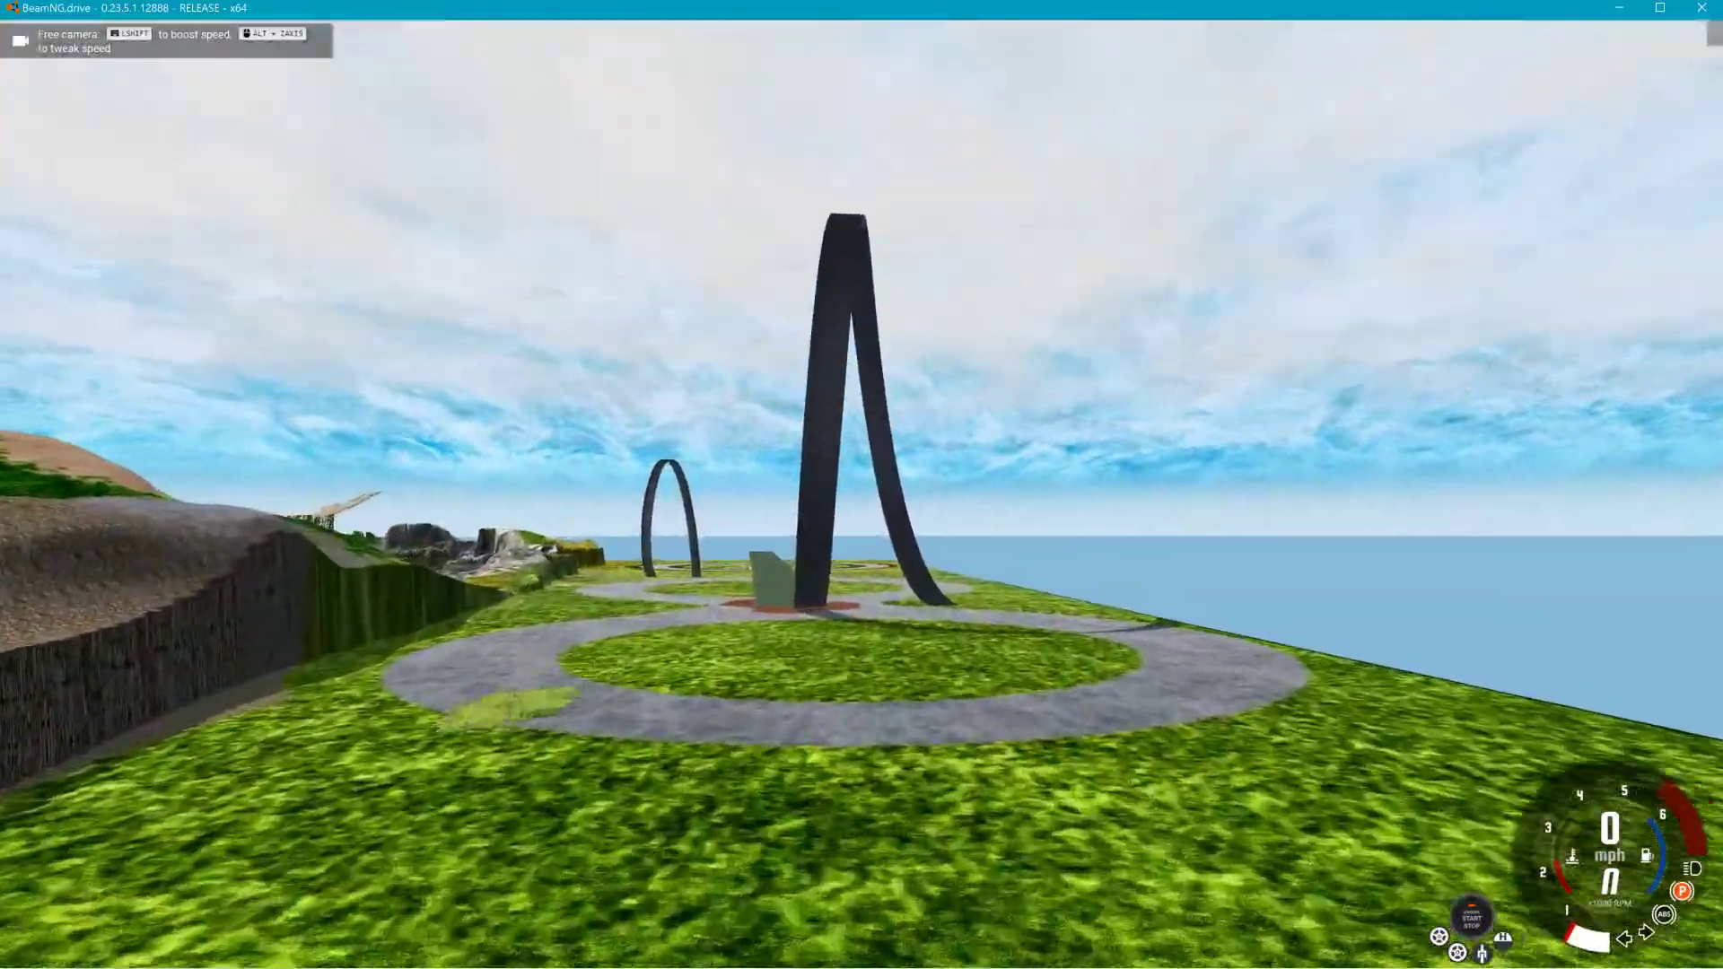
key("w")
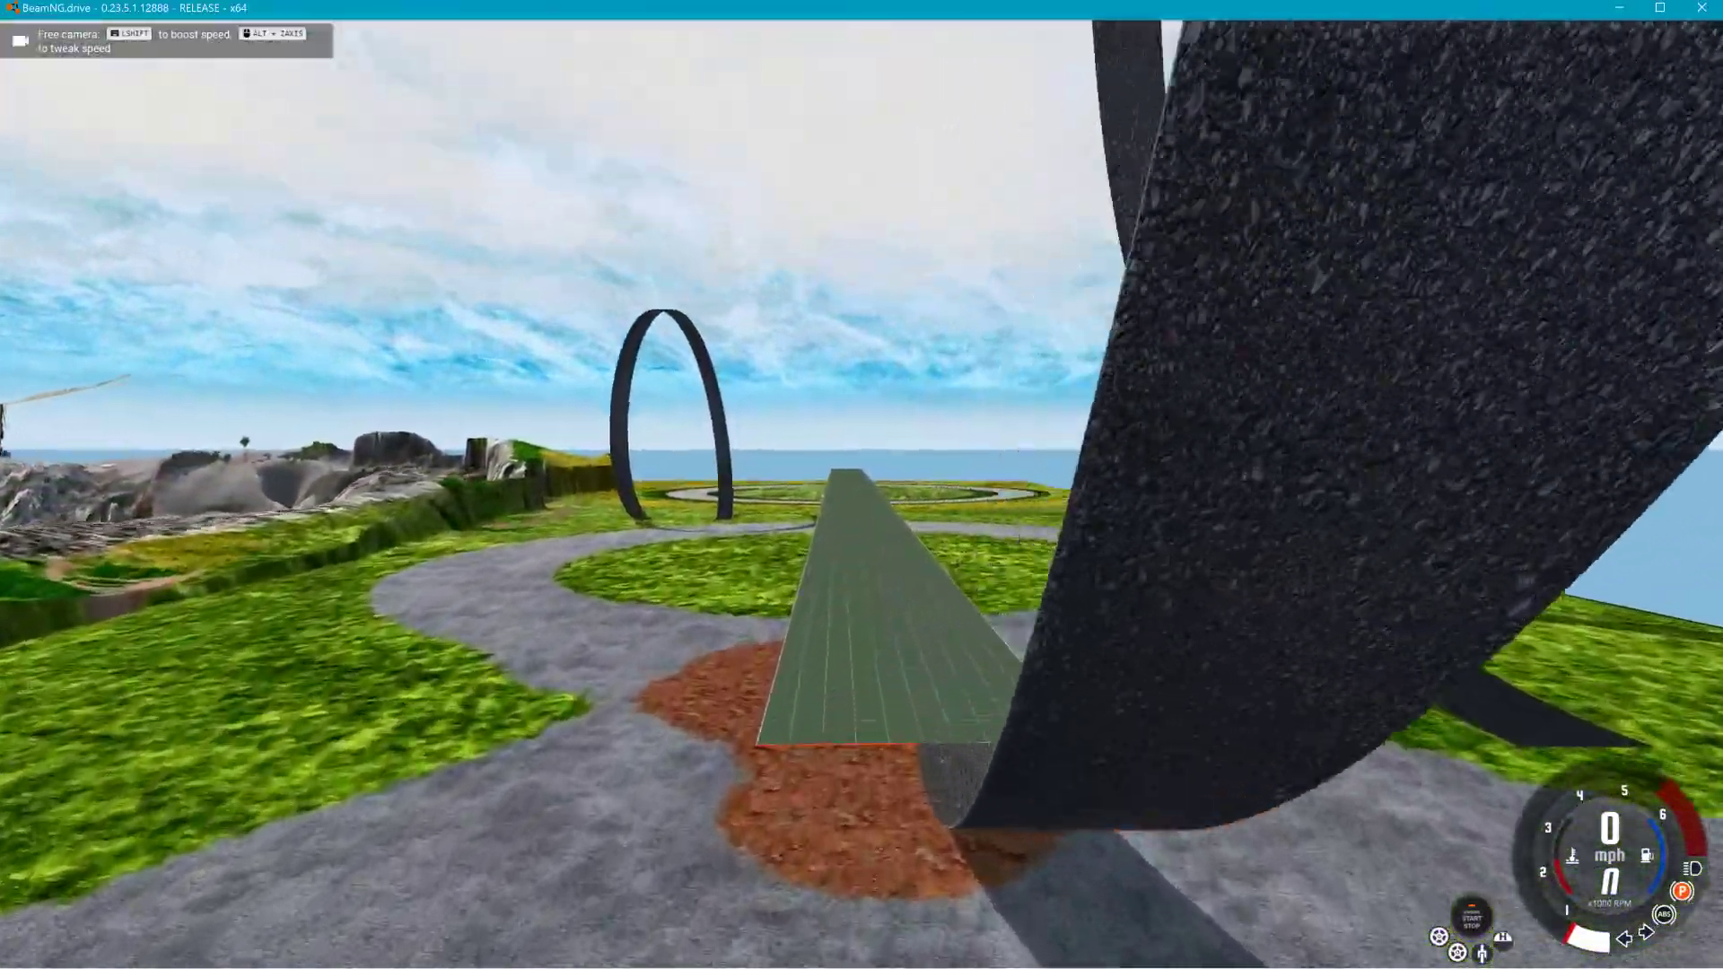
key("w")
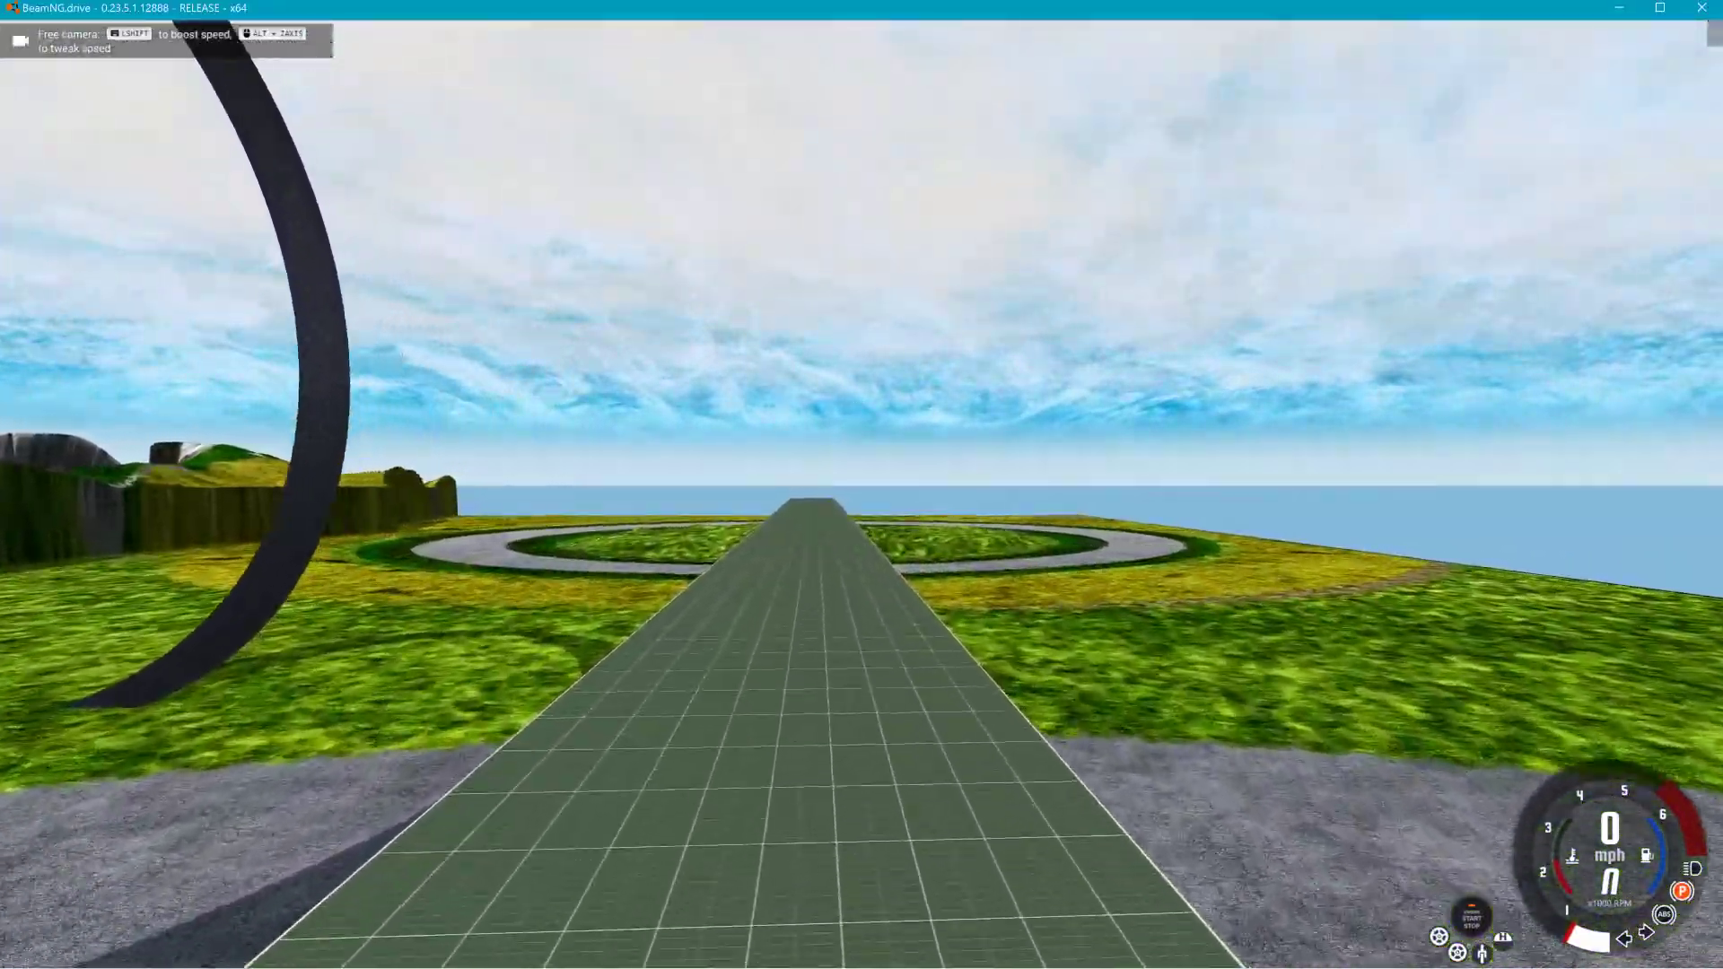
key("w")
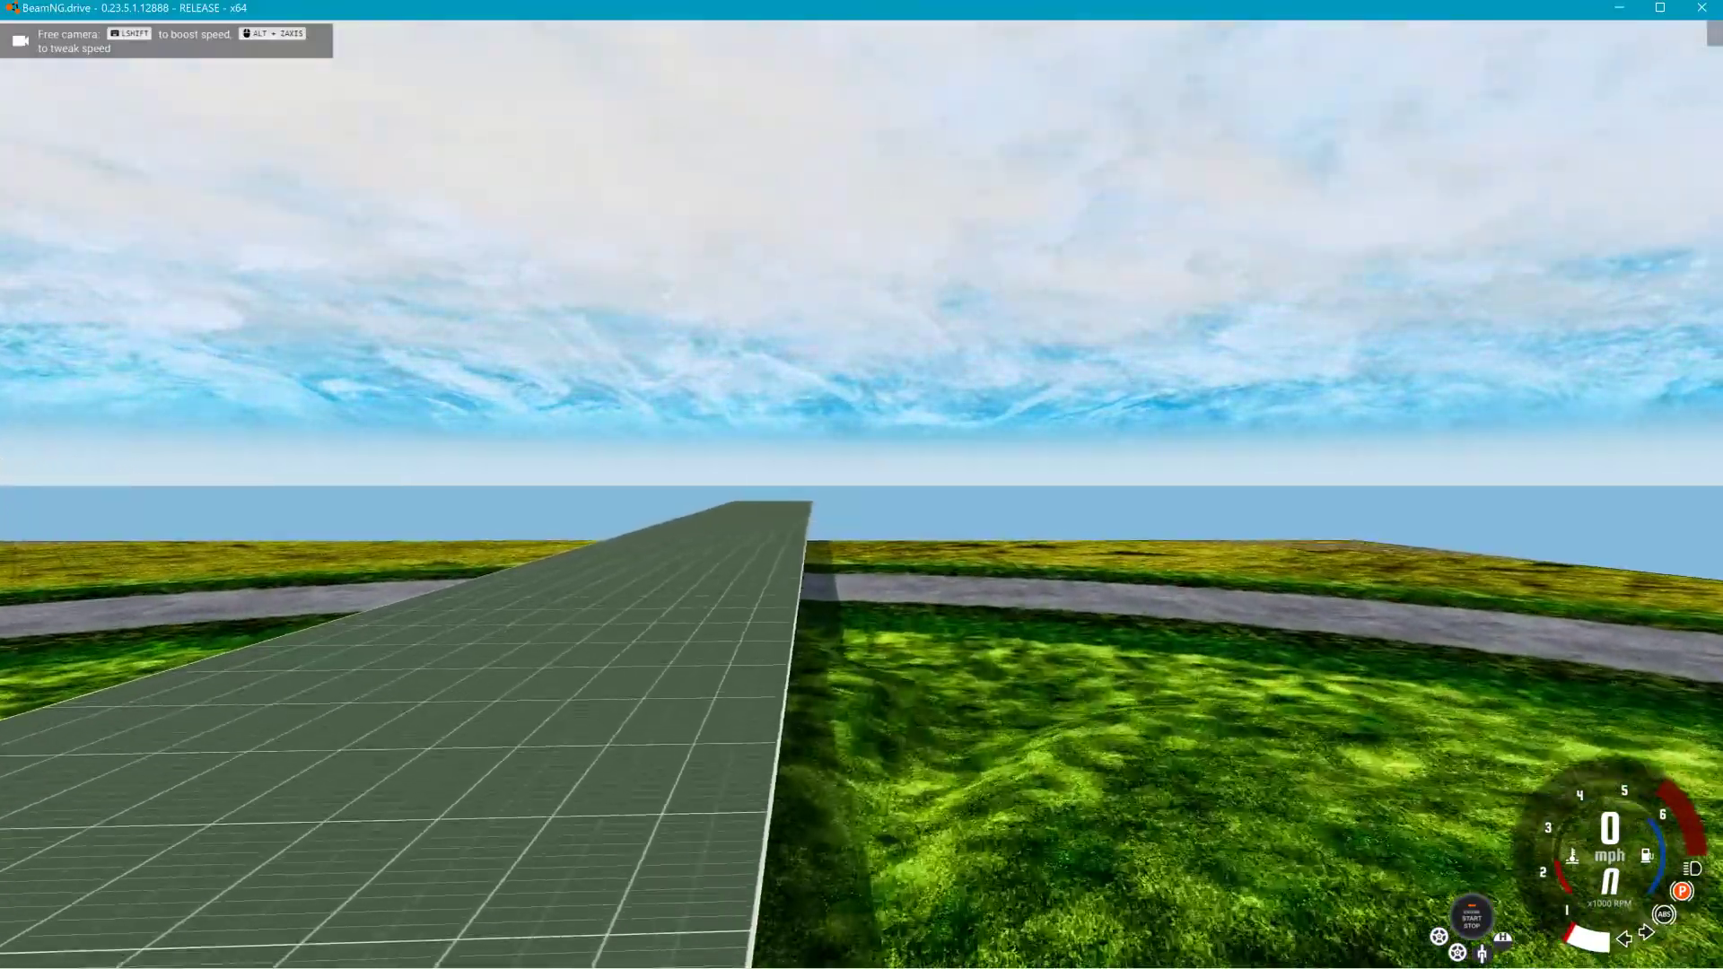
key("w")
key("w")
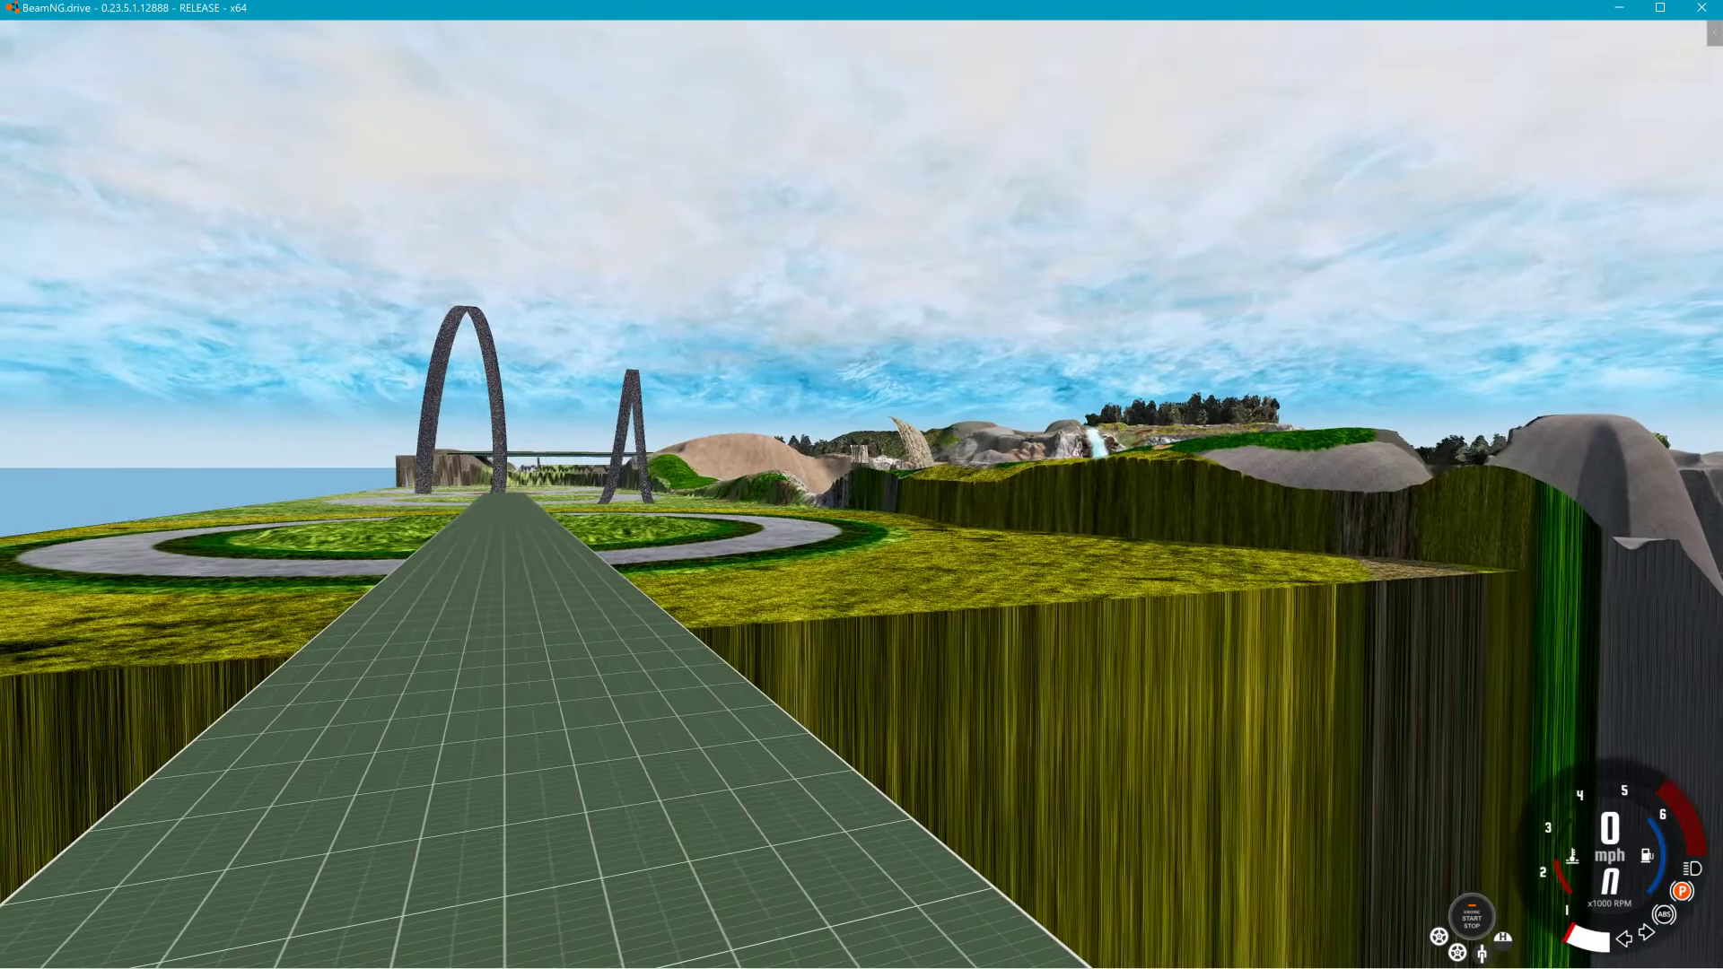
right_click_drag(559, 223, 207, 315)
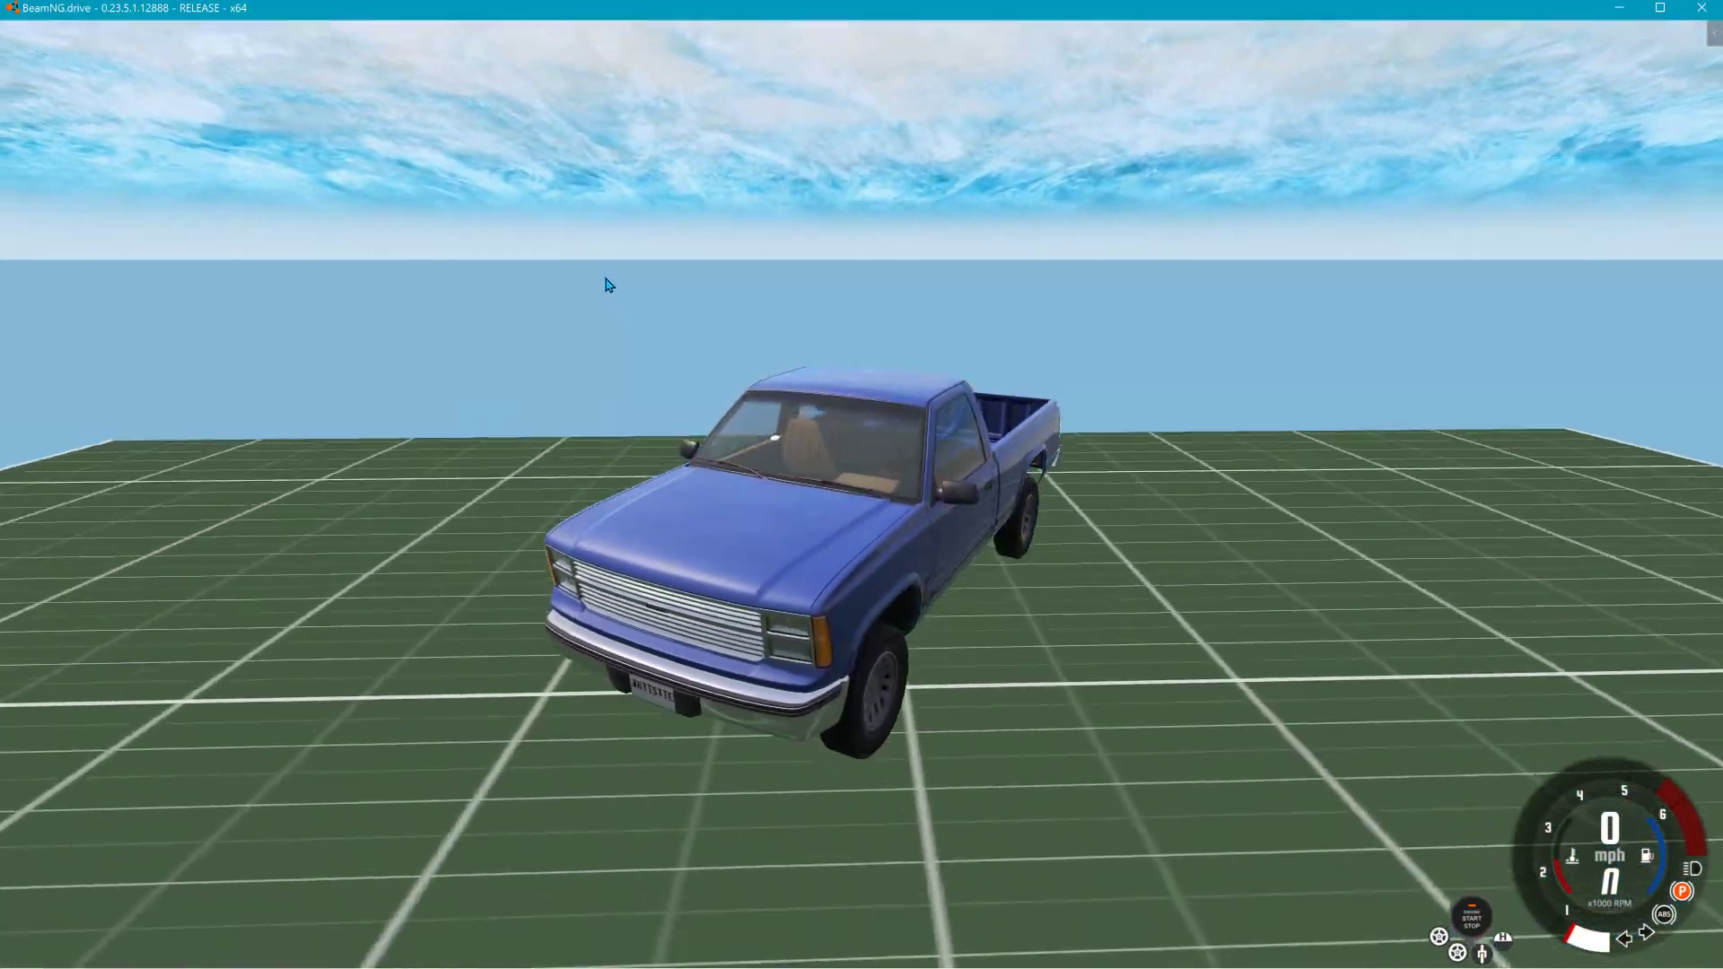
right_click_drag(606, 278, 229, 279)
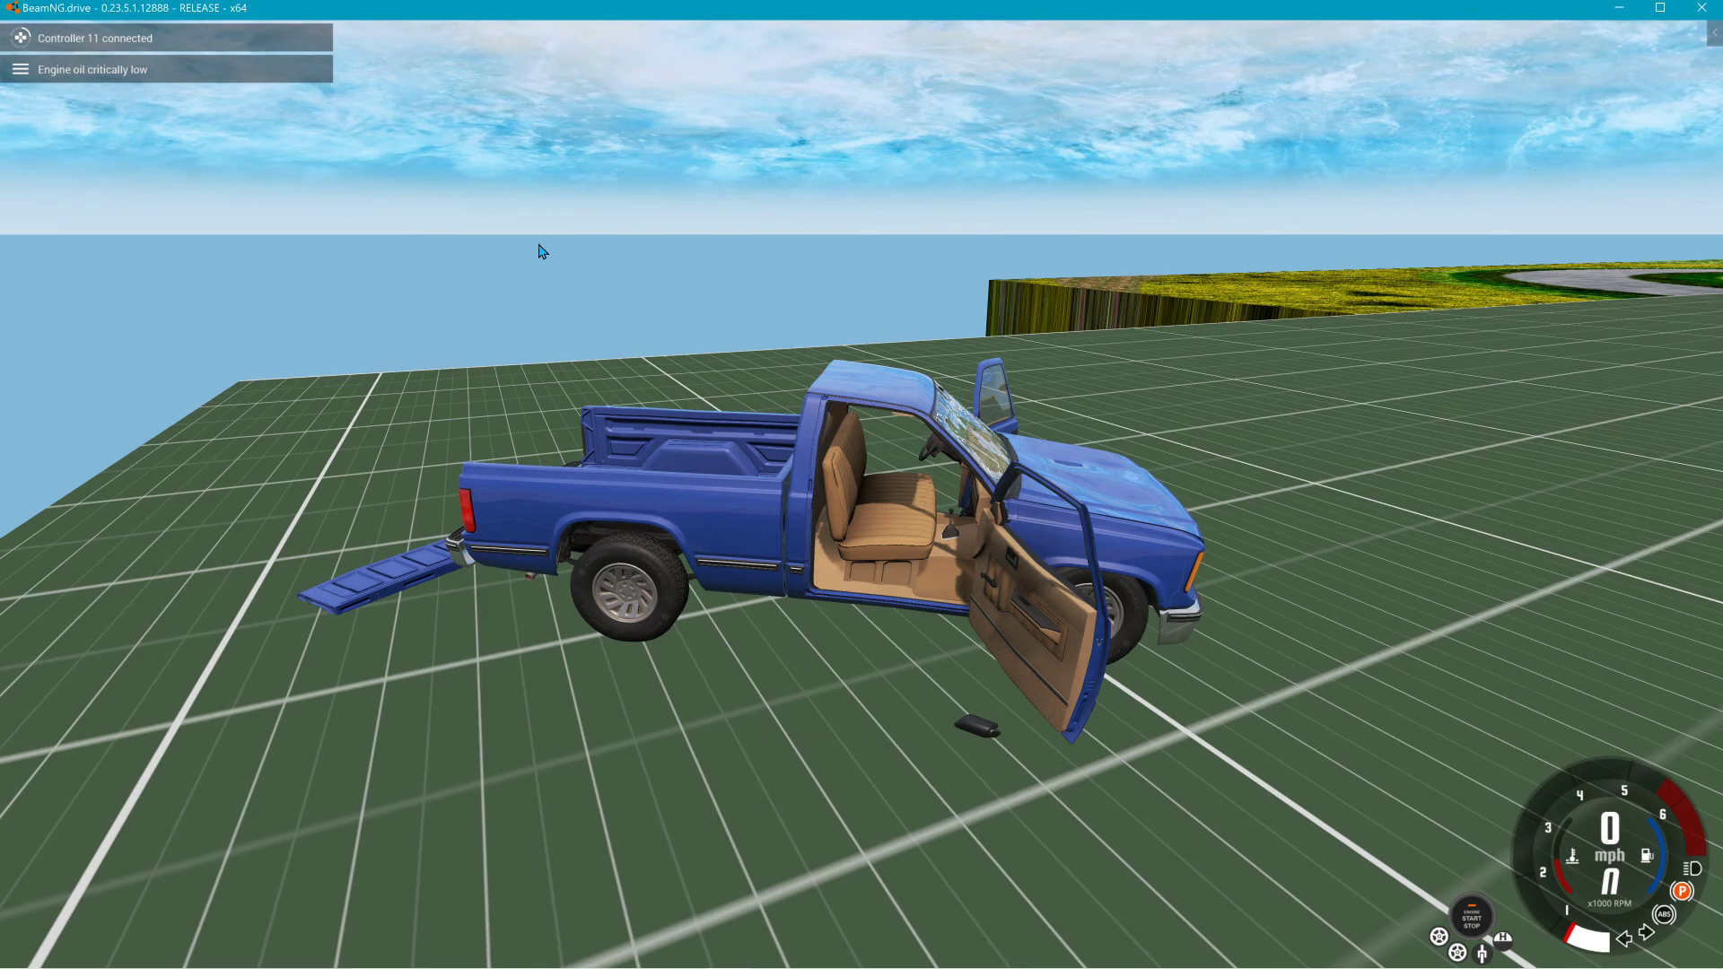
right_click_drag(861, 484, 1225, 570)
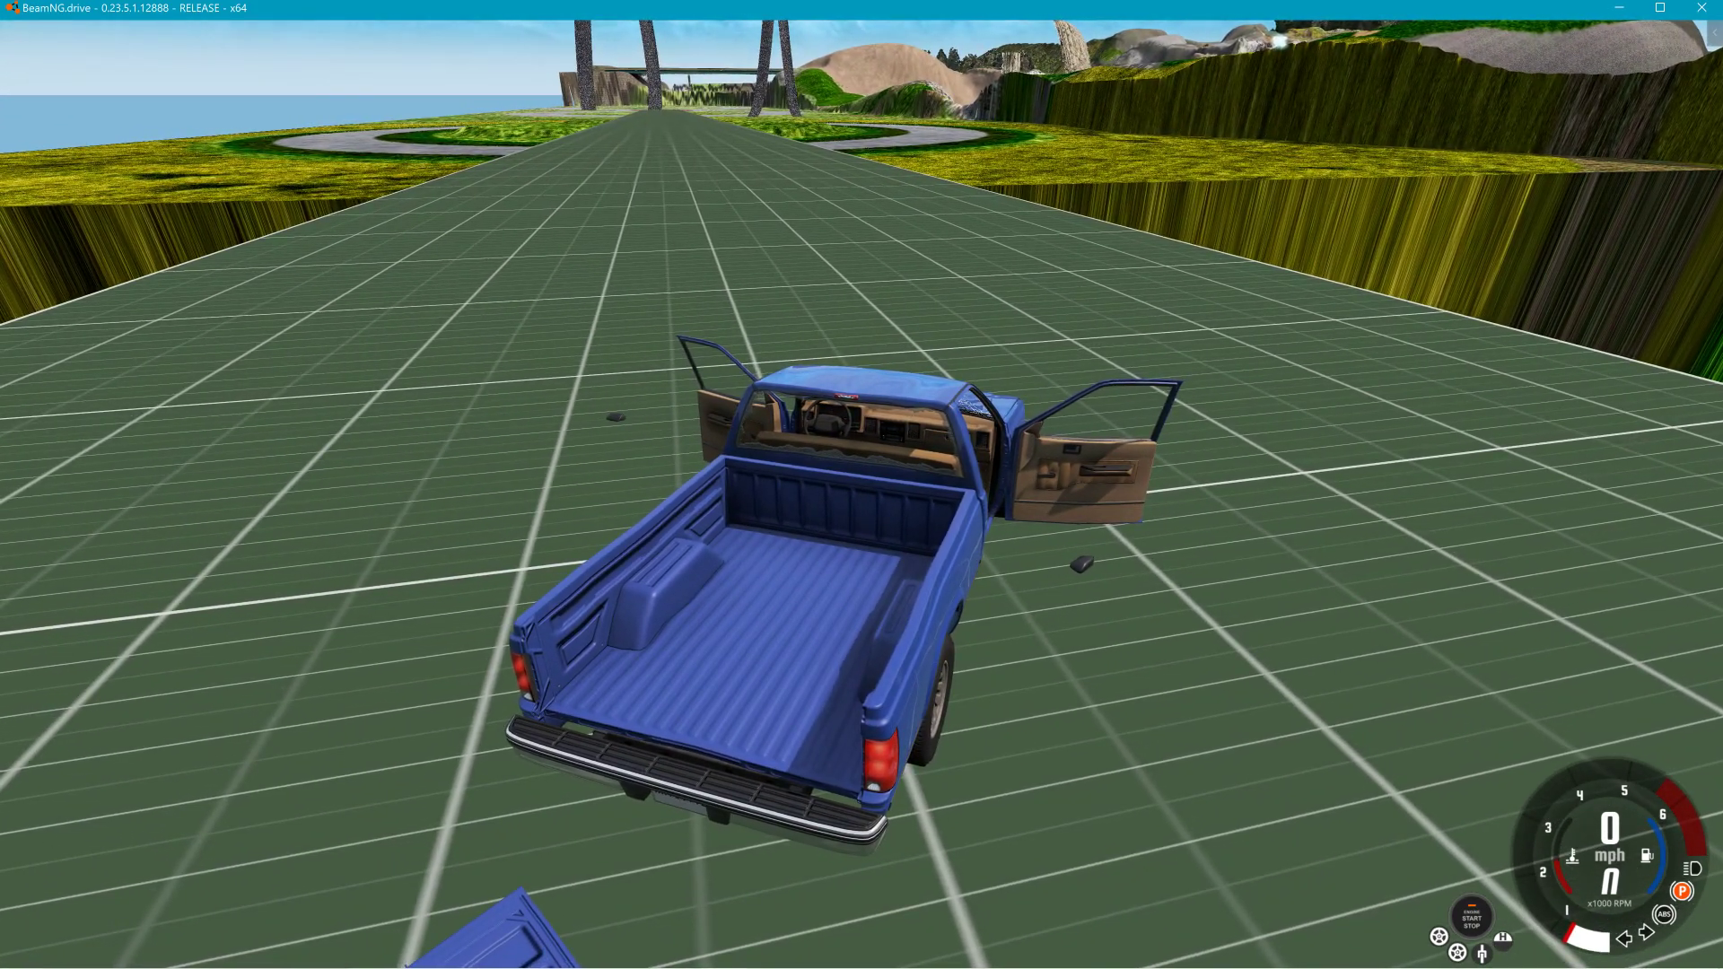
Replace the damaged pickup with the Ibishu Hopper in the Drag (A) configuration.
key("e")
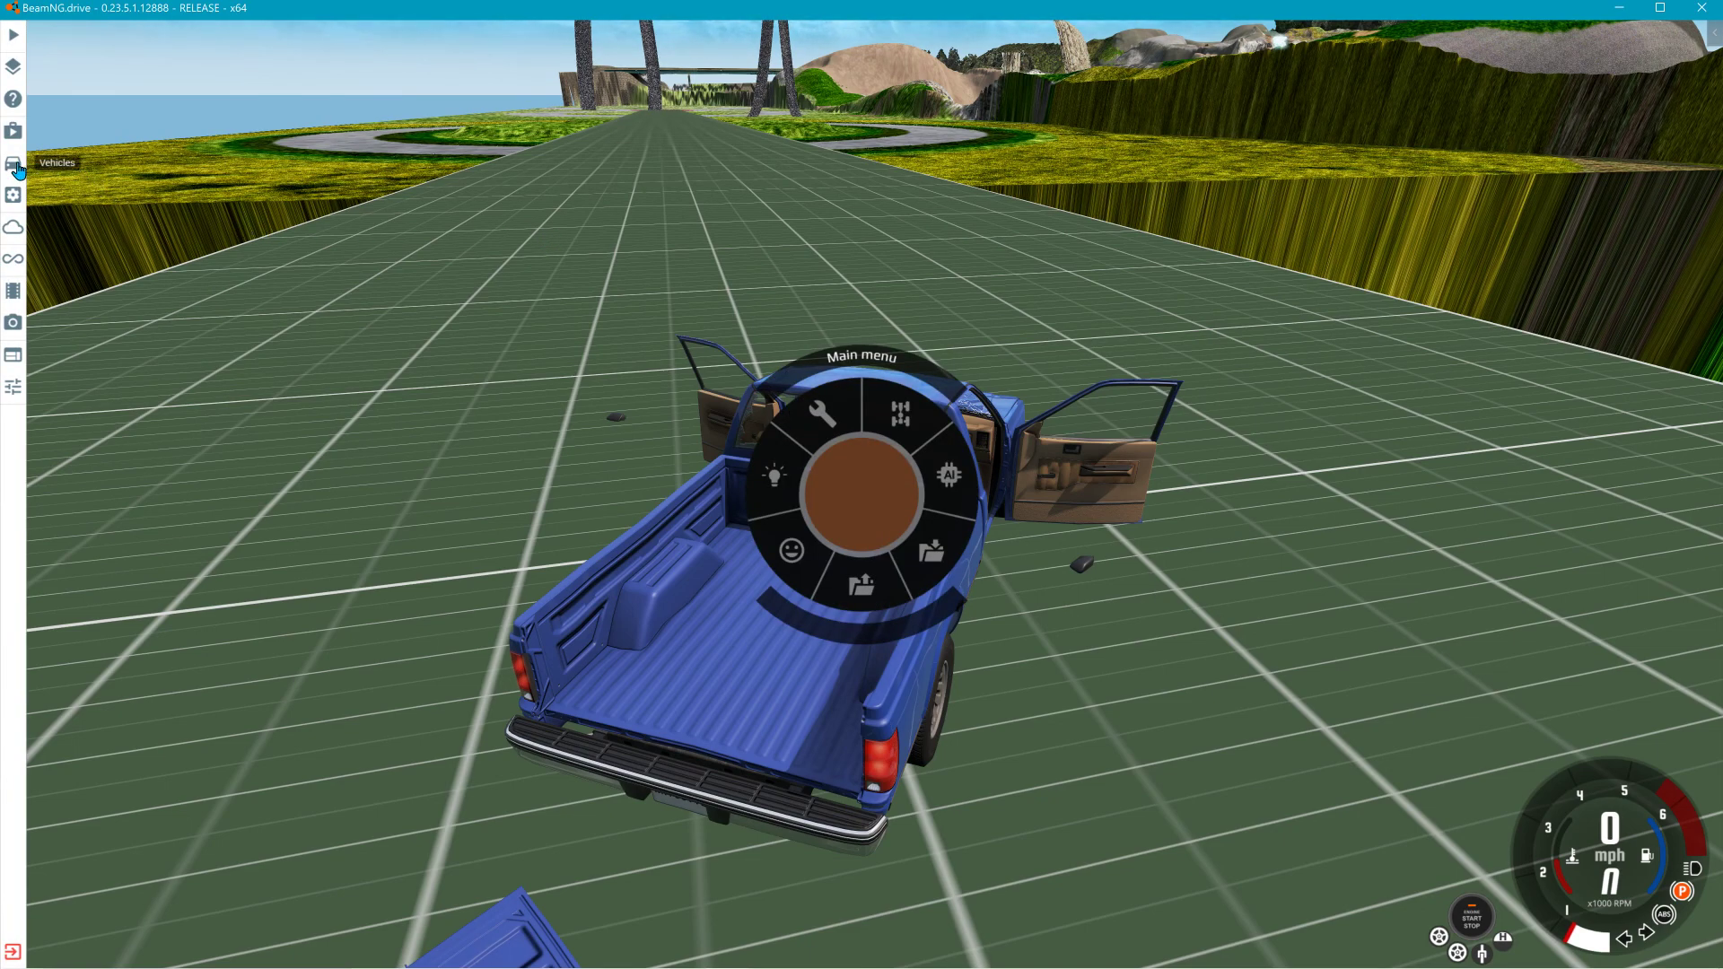
left_click(78, 172)
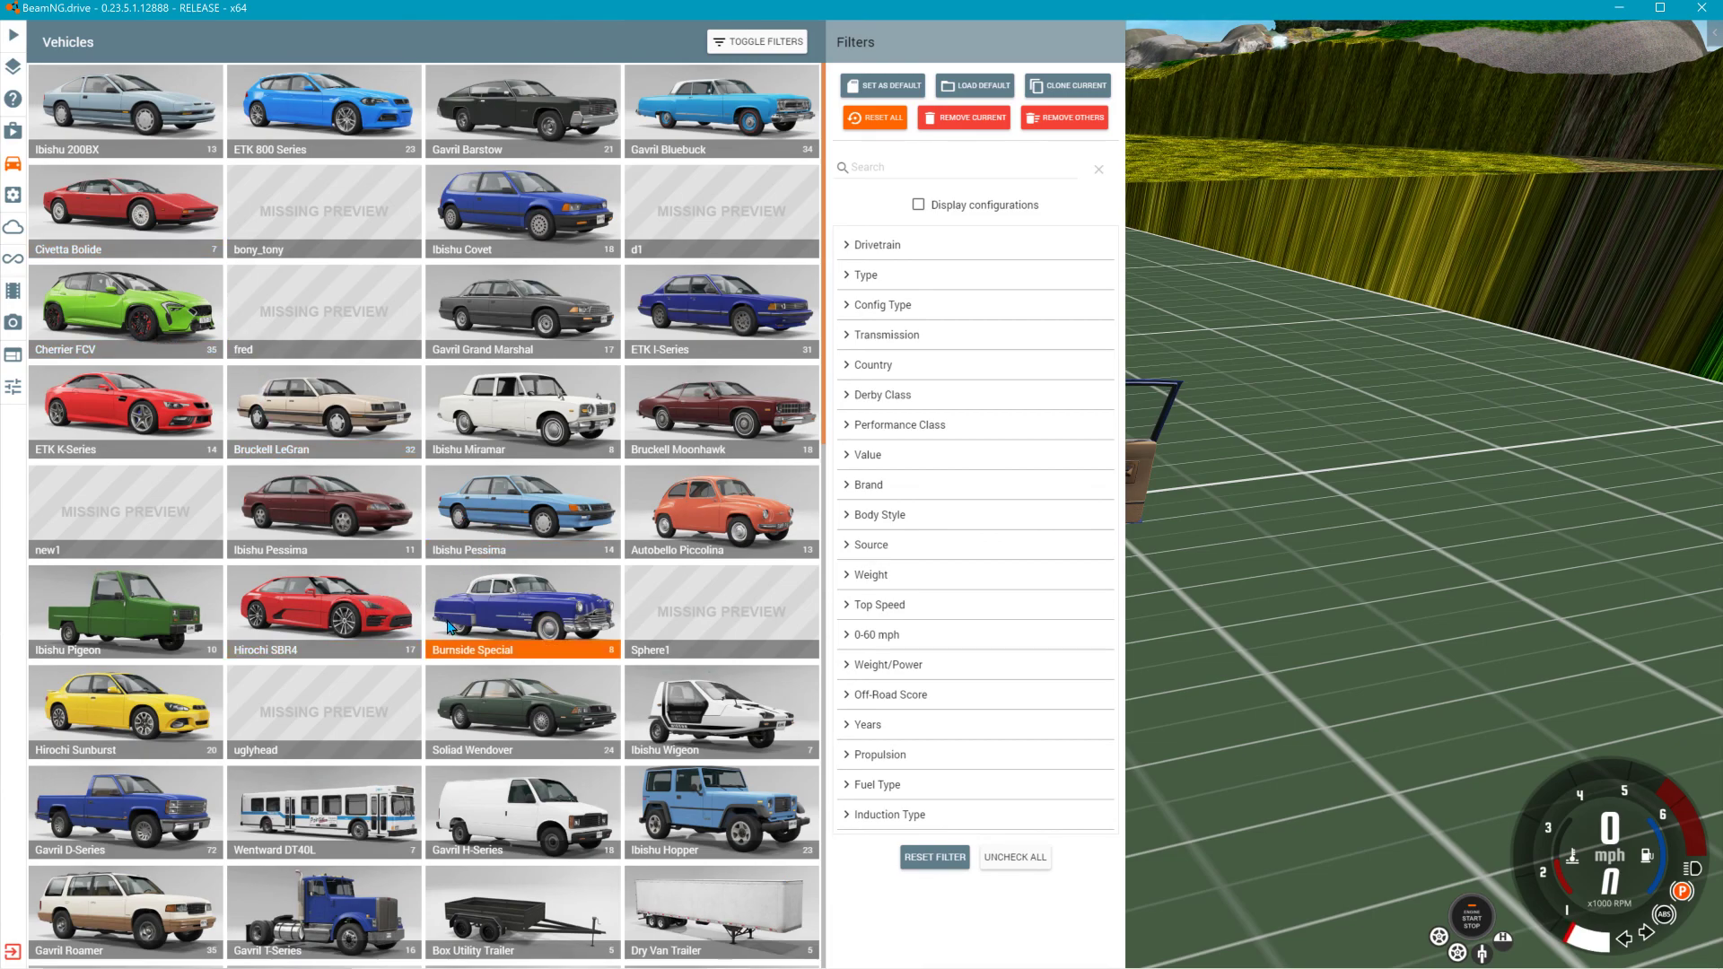
scroll(450, 626, "down", 1)
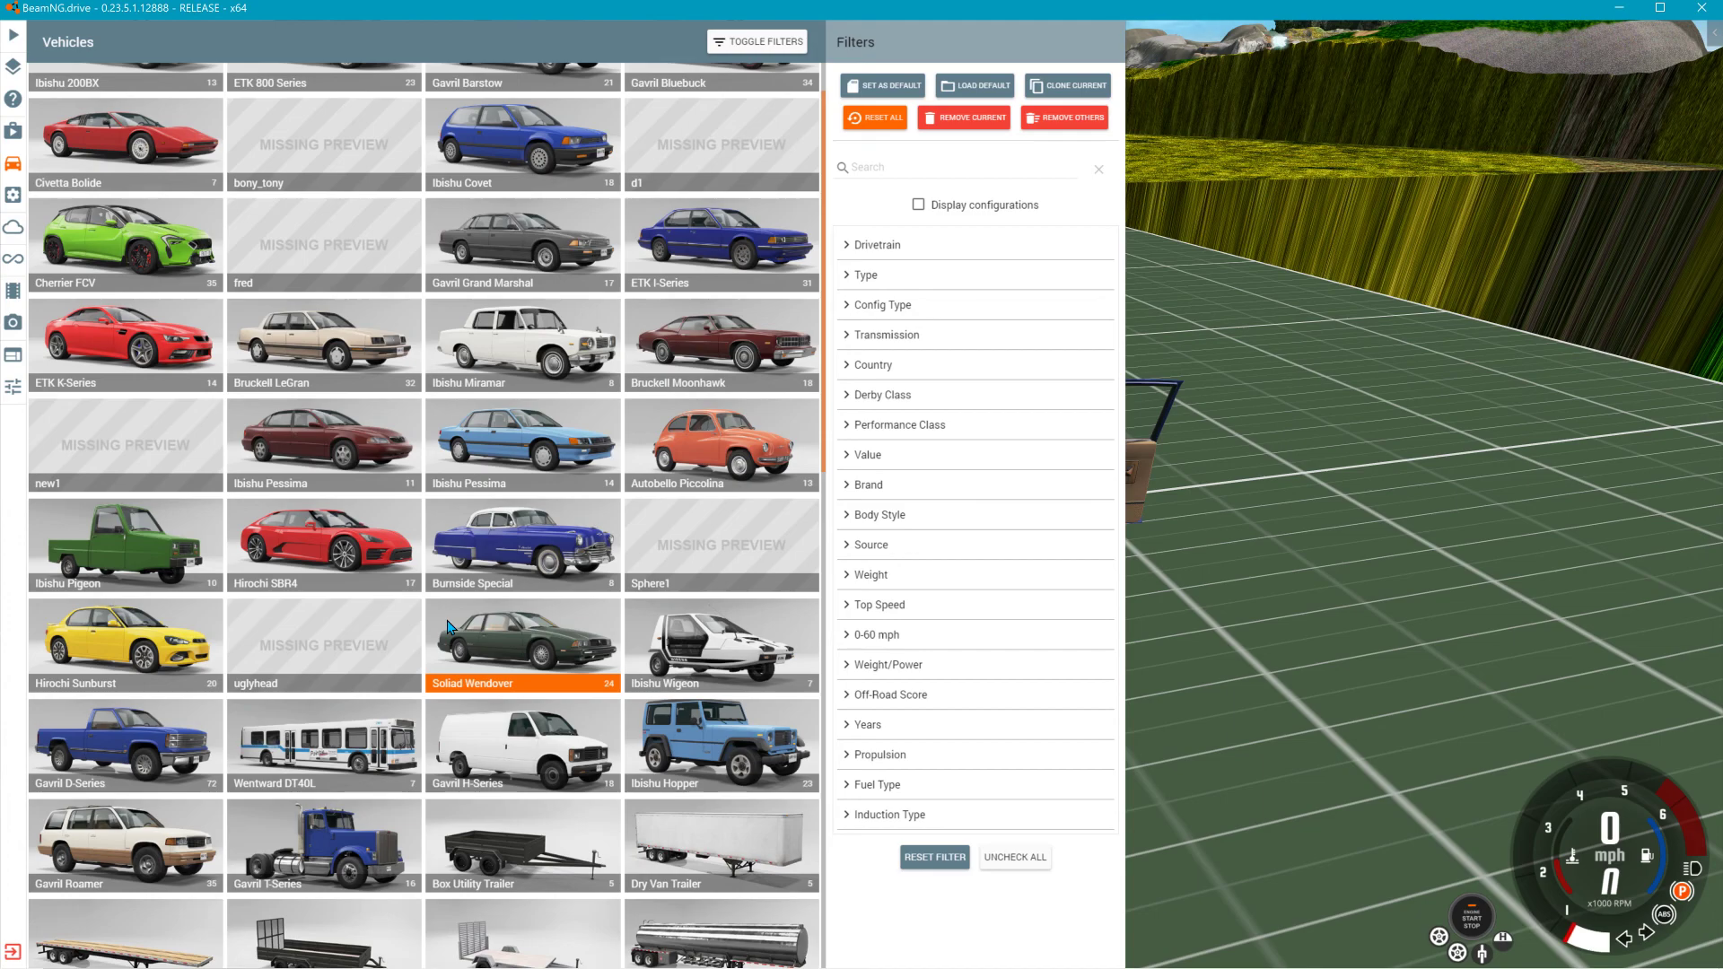
left_click(718, 747)
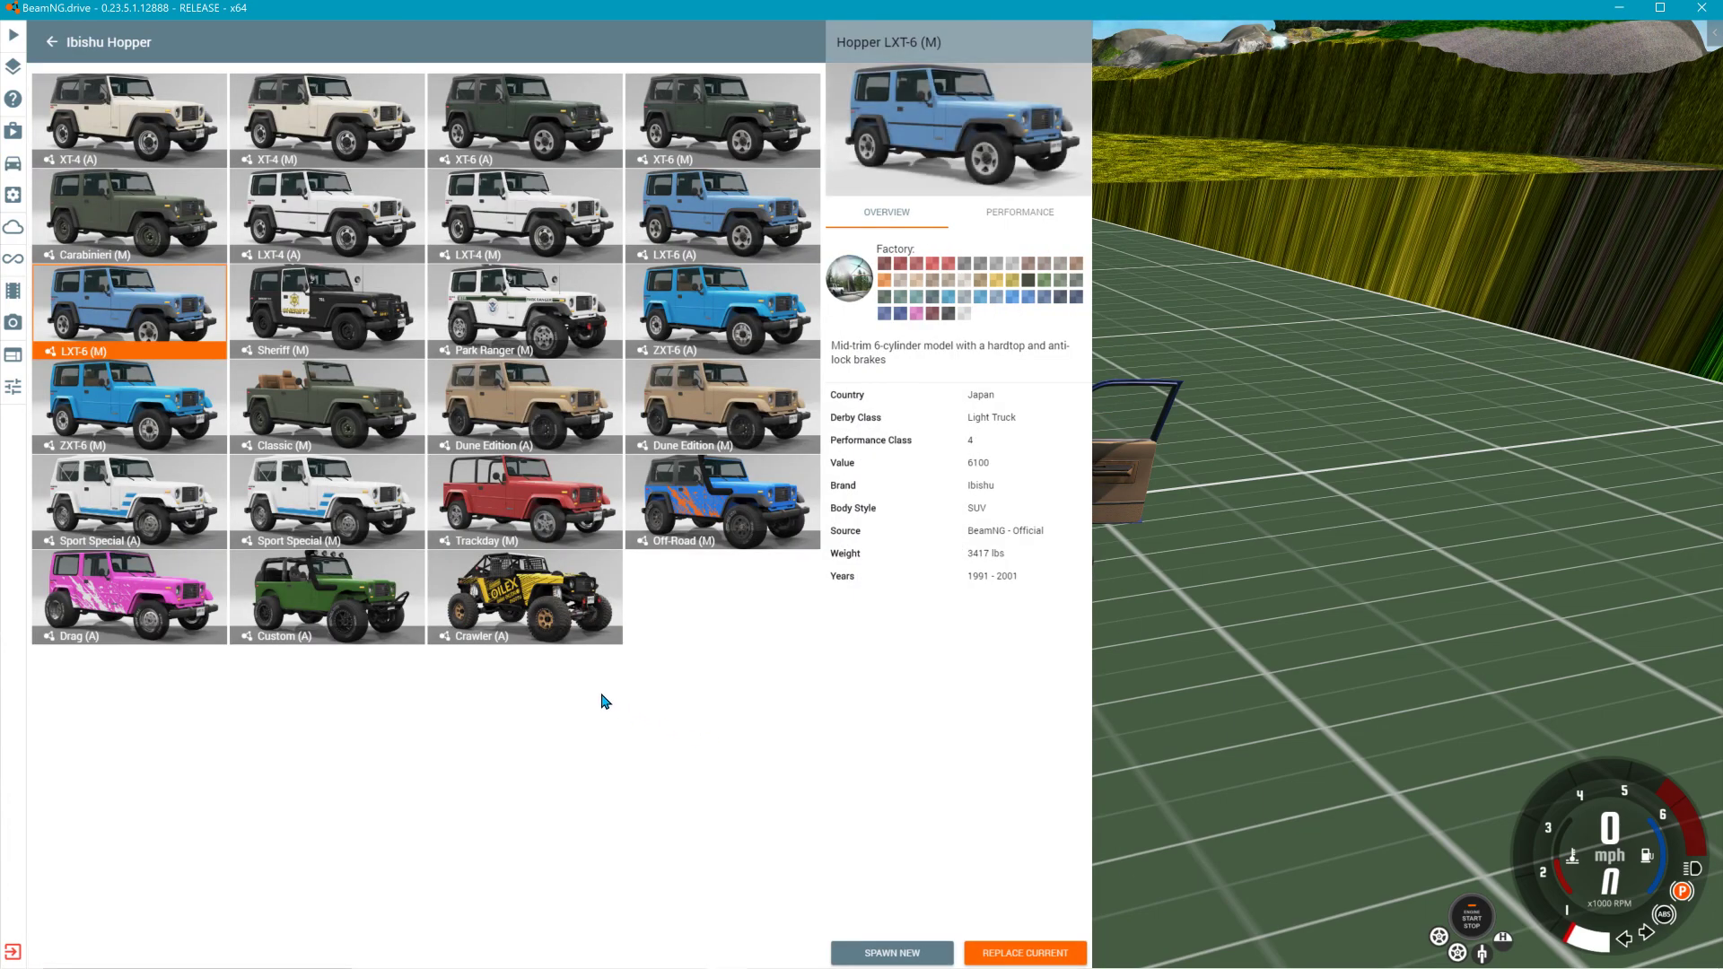
left_click(215, 609)
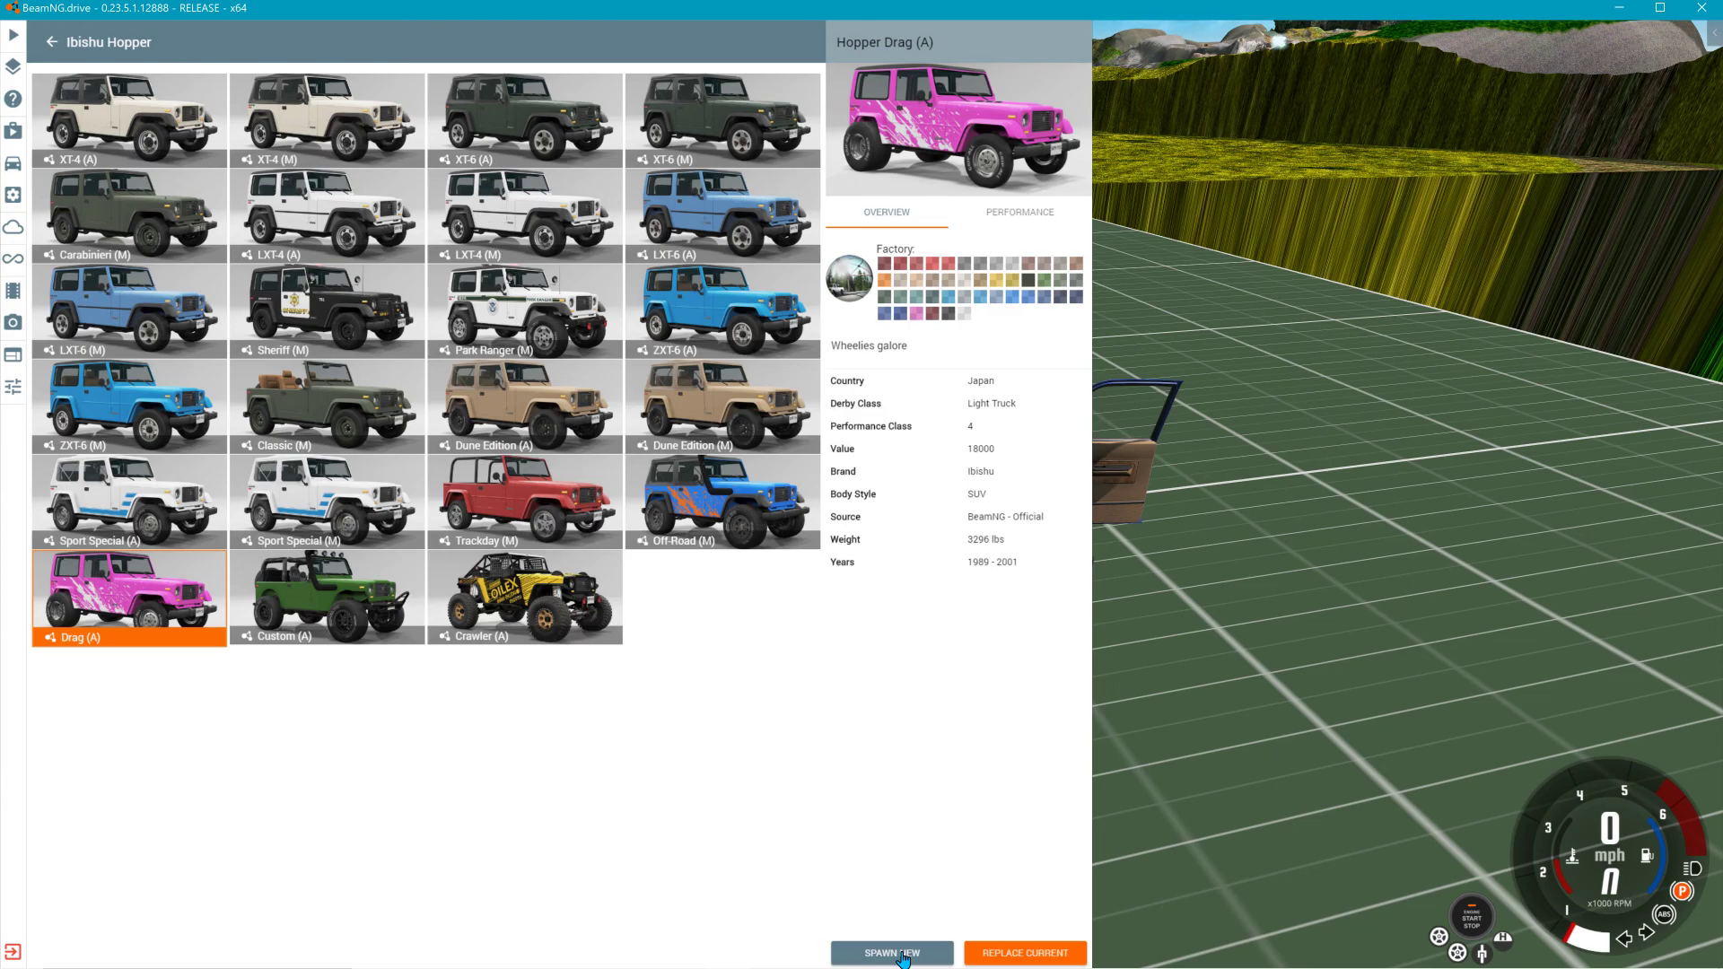
left_click(1046, 957)
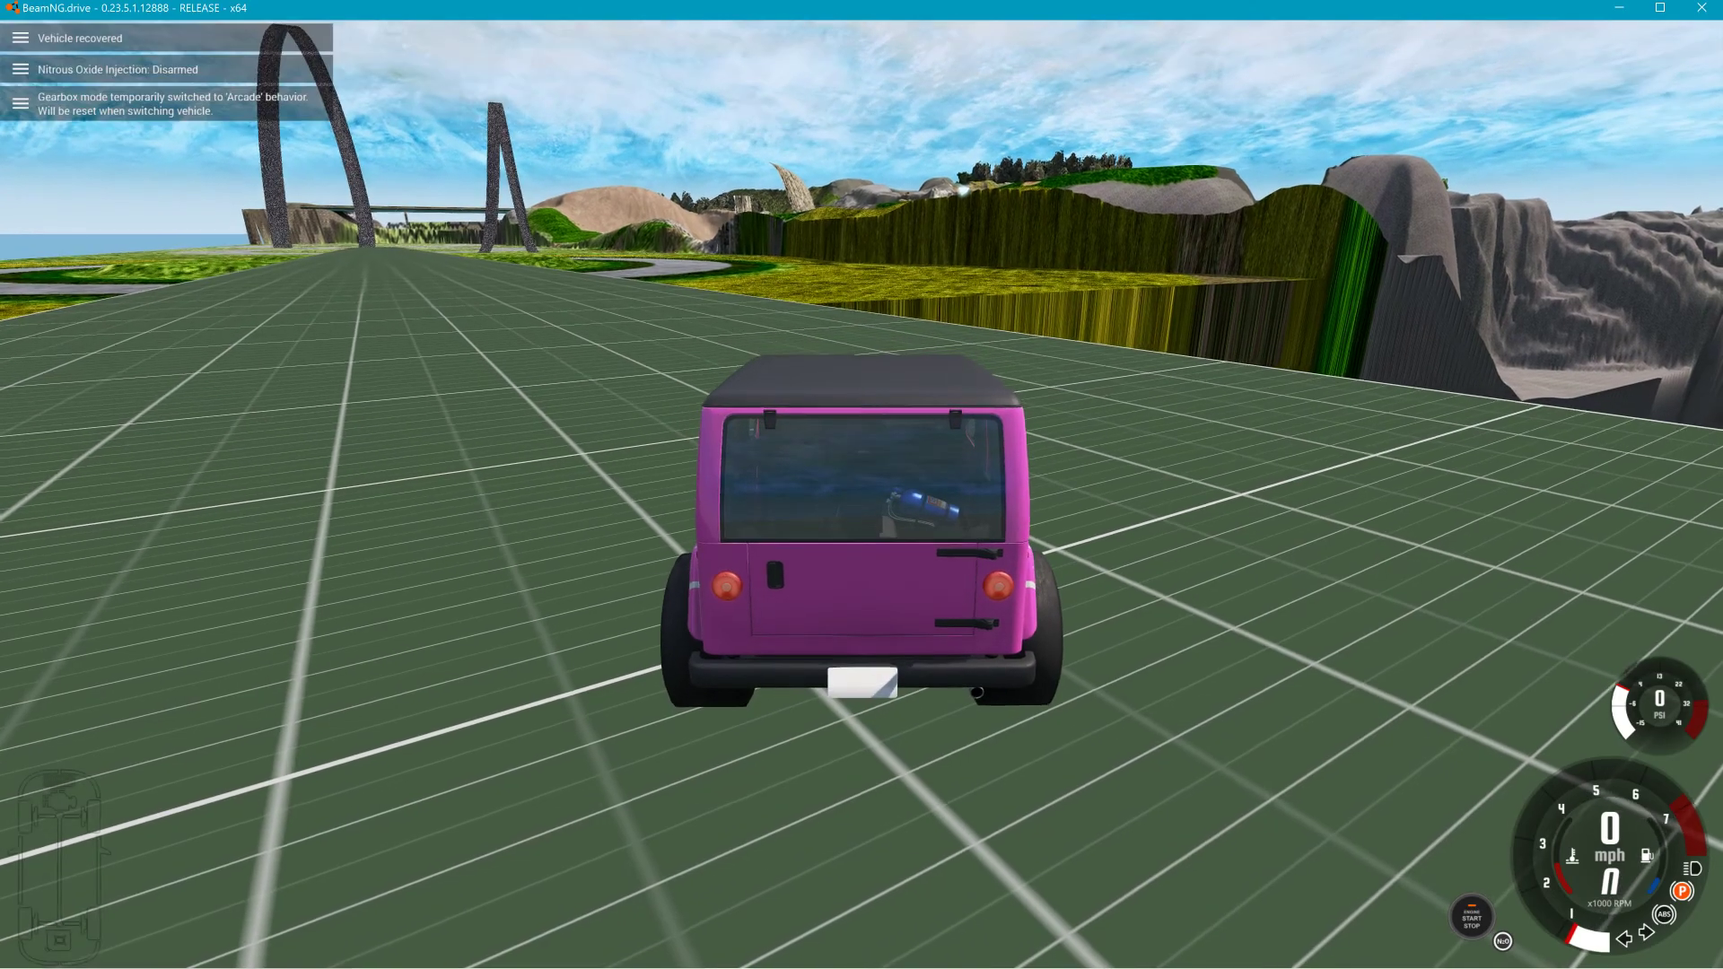
Accelerate the Hopper along the mesh road across the far ring toward the large loop.
key("Up")
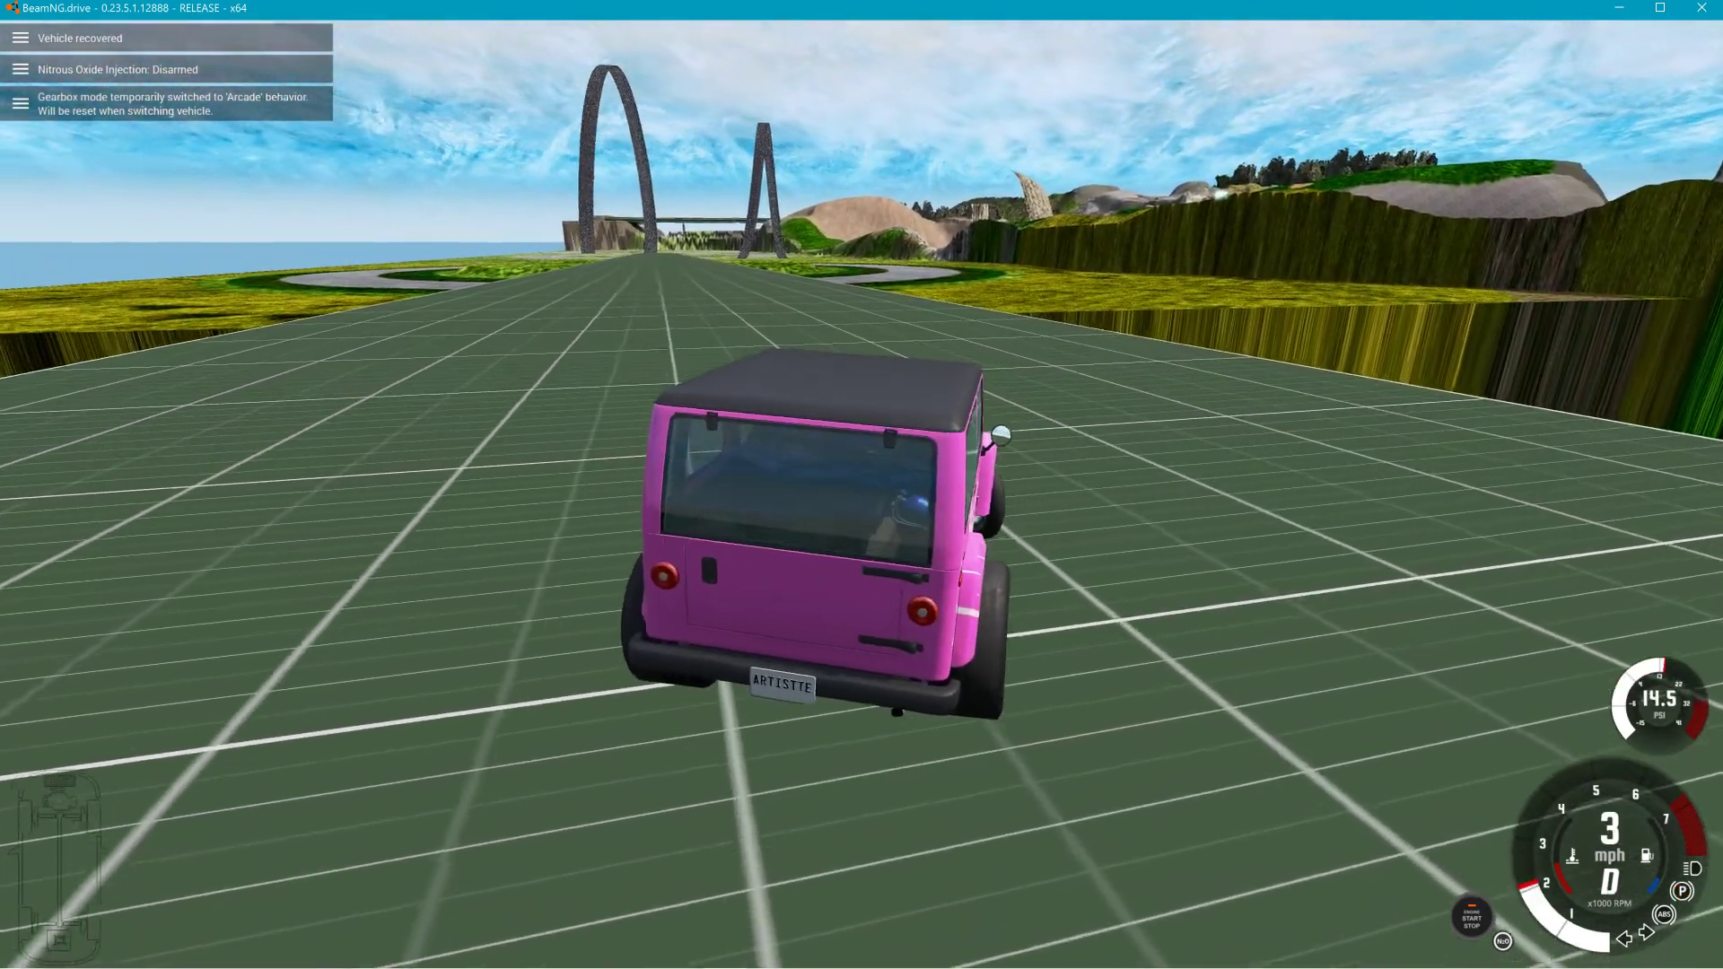
key("Up")
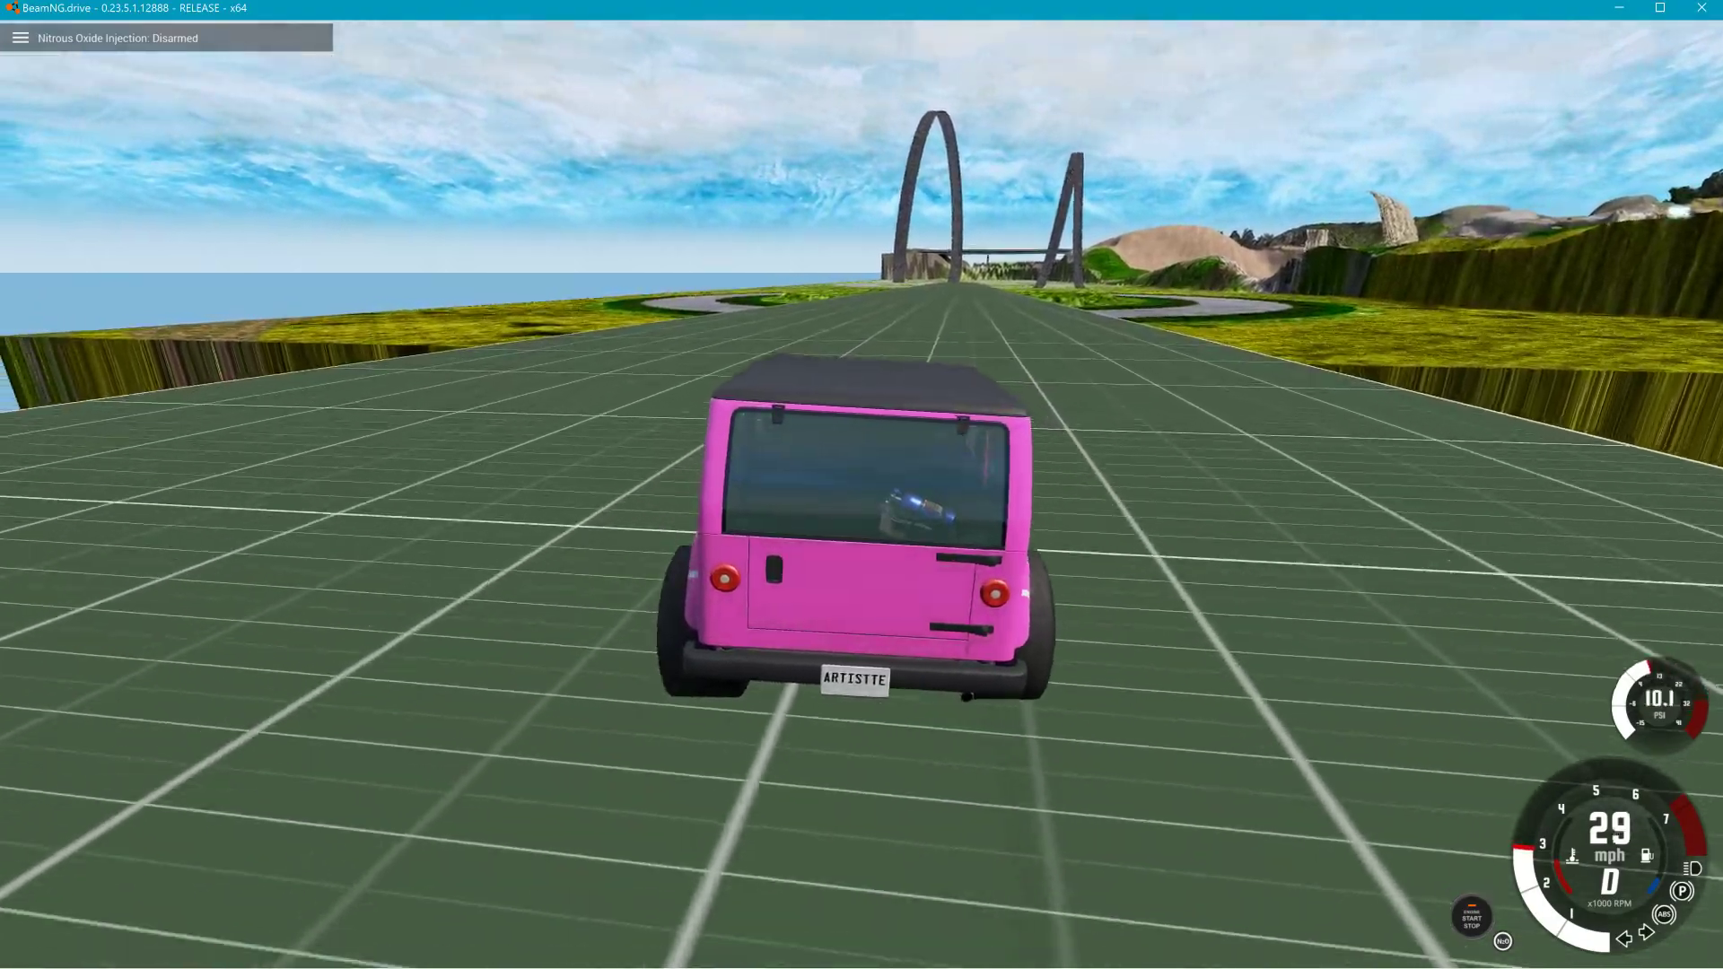
key("Up")
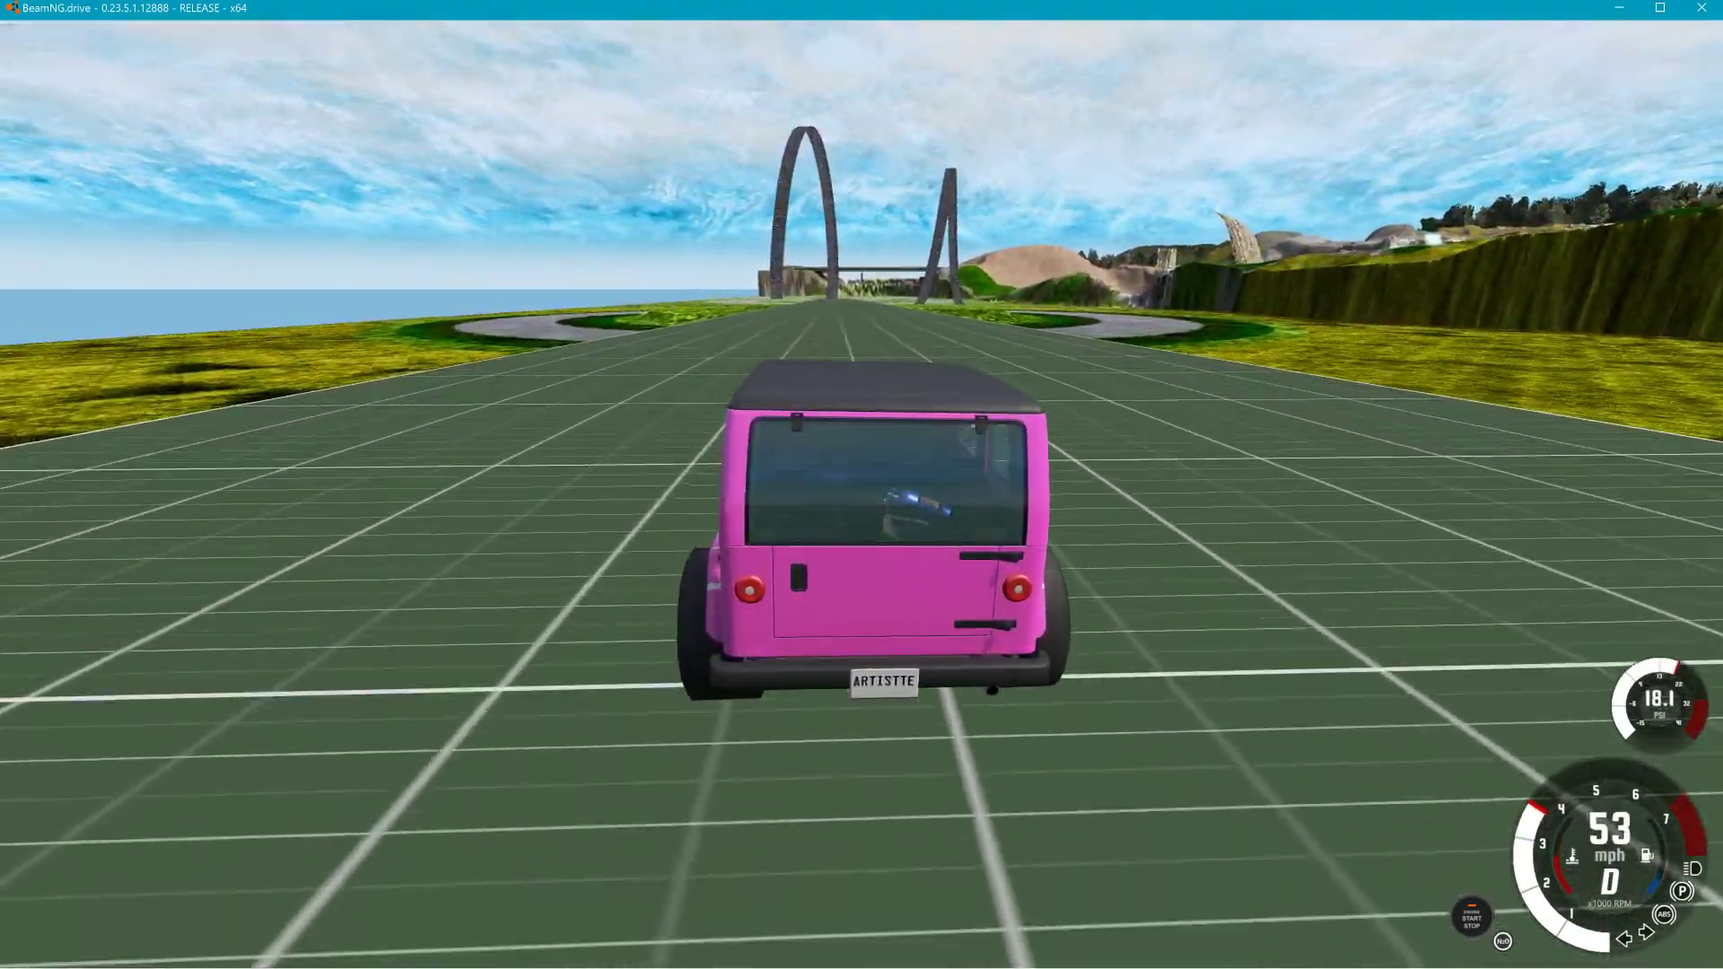
key("Up")
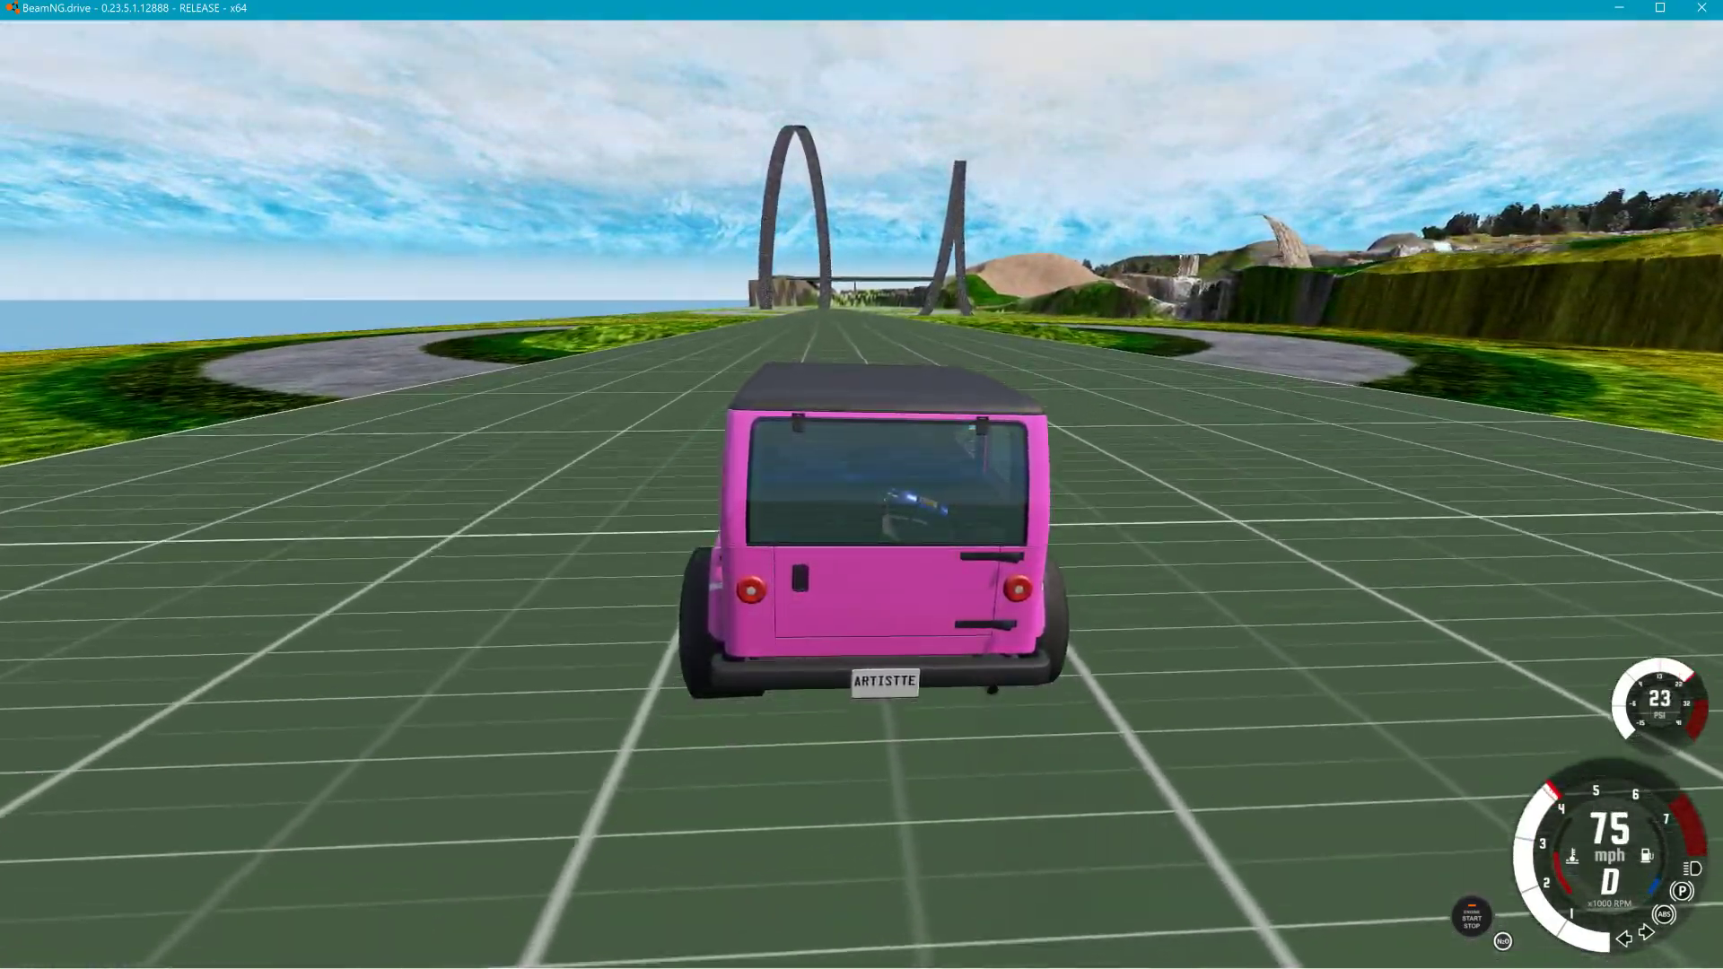
key("Up")
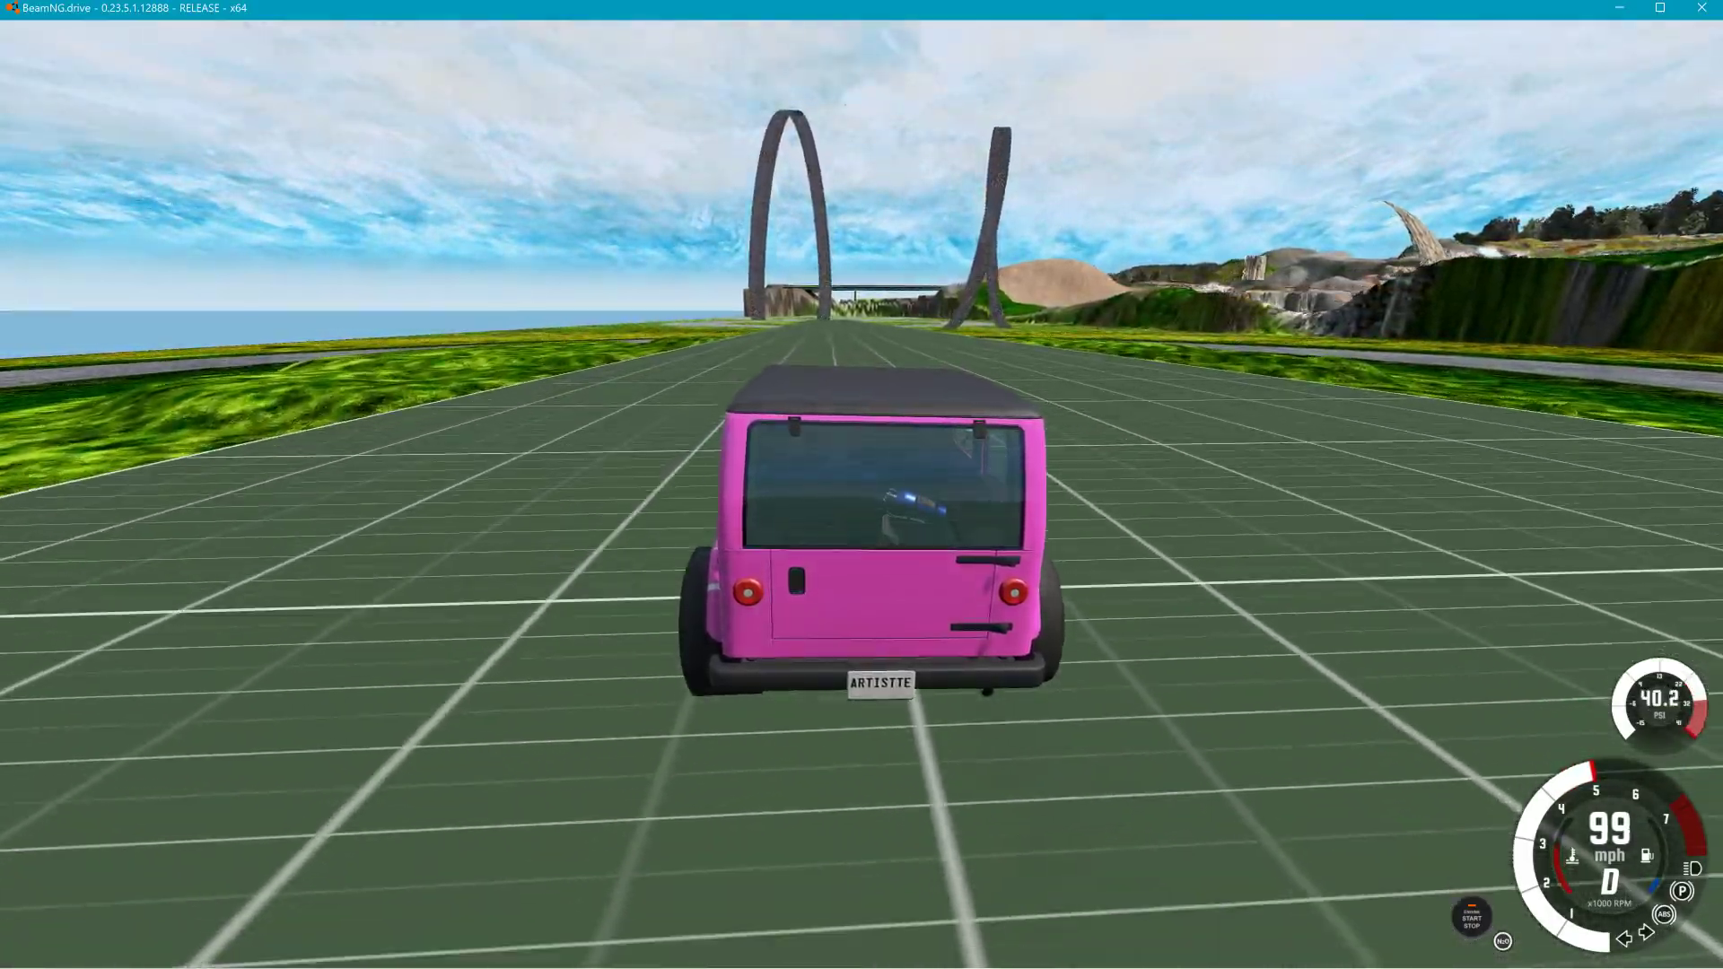
key("Up")
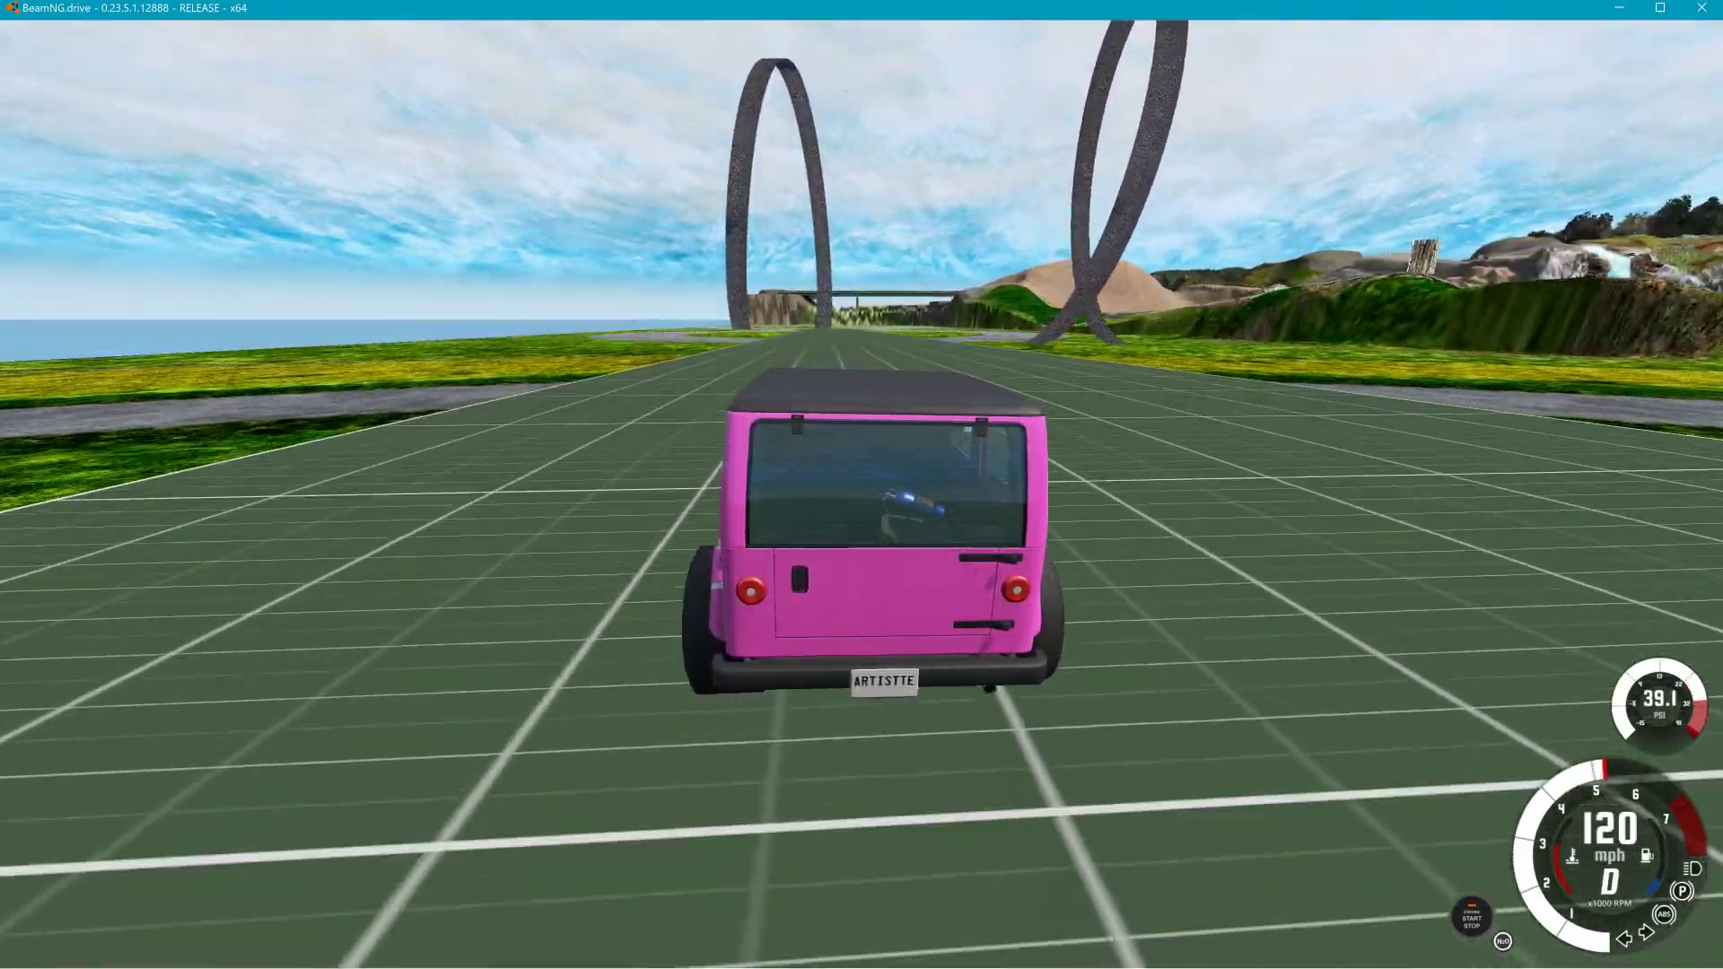
Adjust the simulation speed for slow motion and drive the Hopper at full throttle into the large loop, steering left.
key("alt+Up")
key("Up")
key("alt+Up")
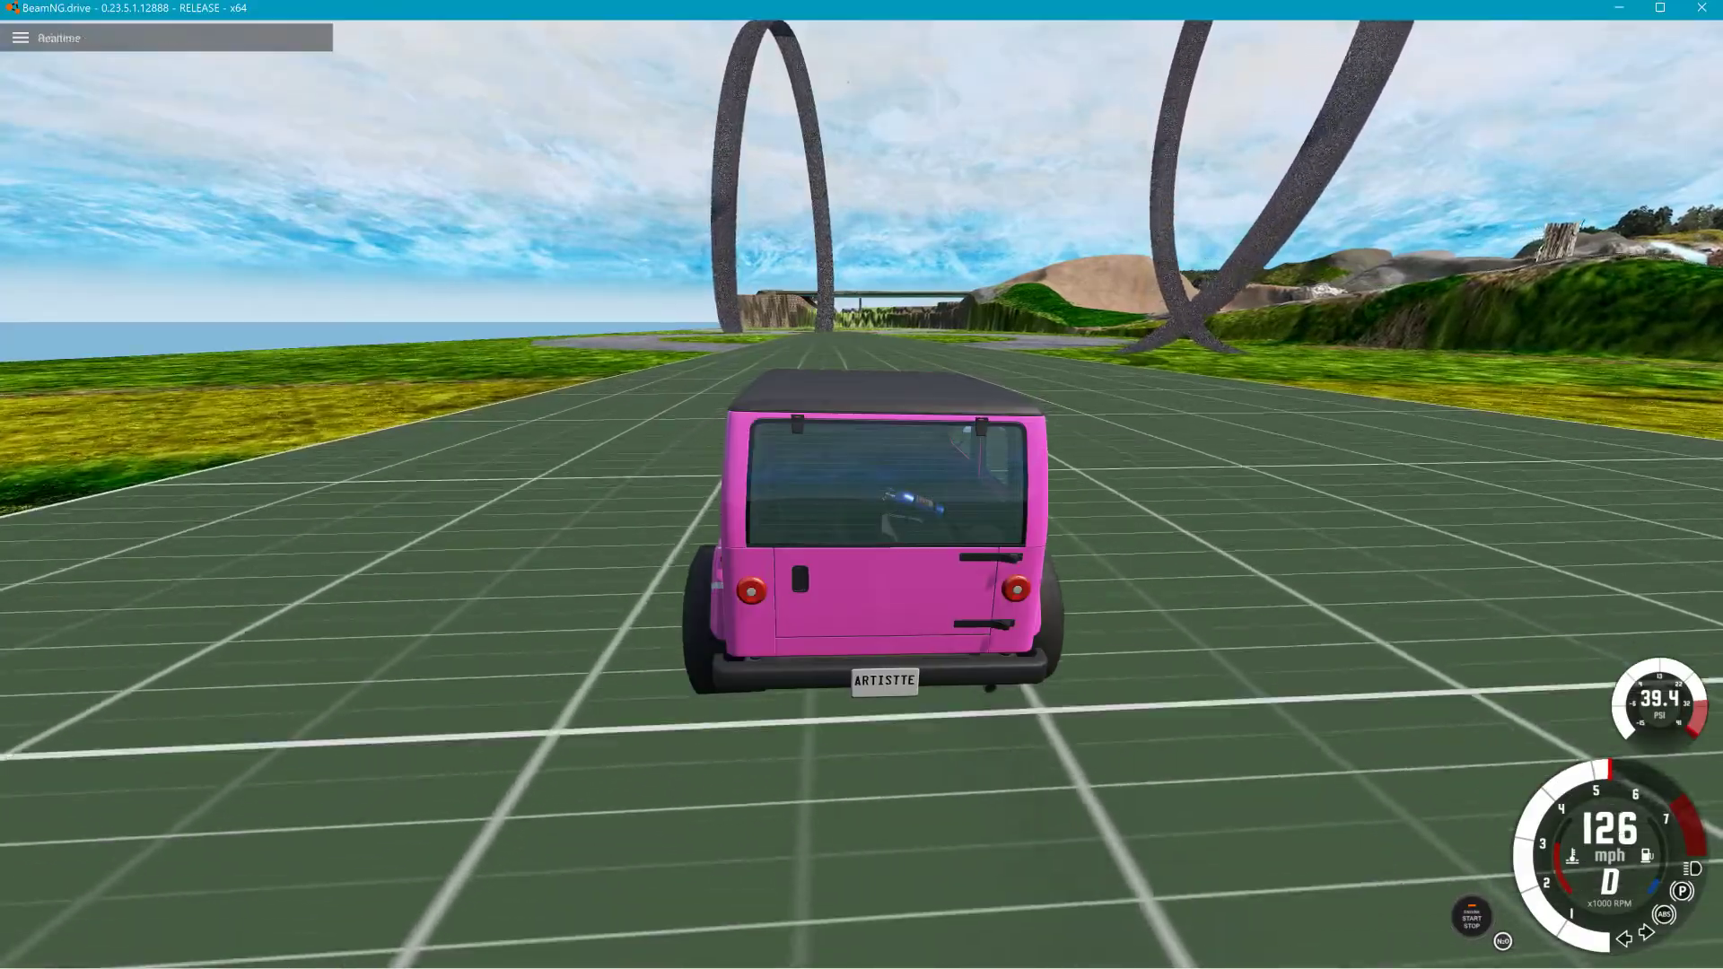
key("Up")
key("alt+Down")
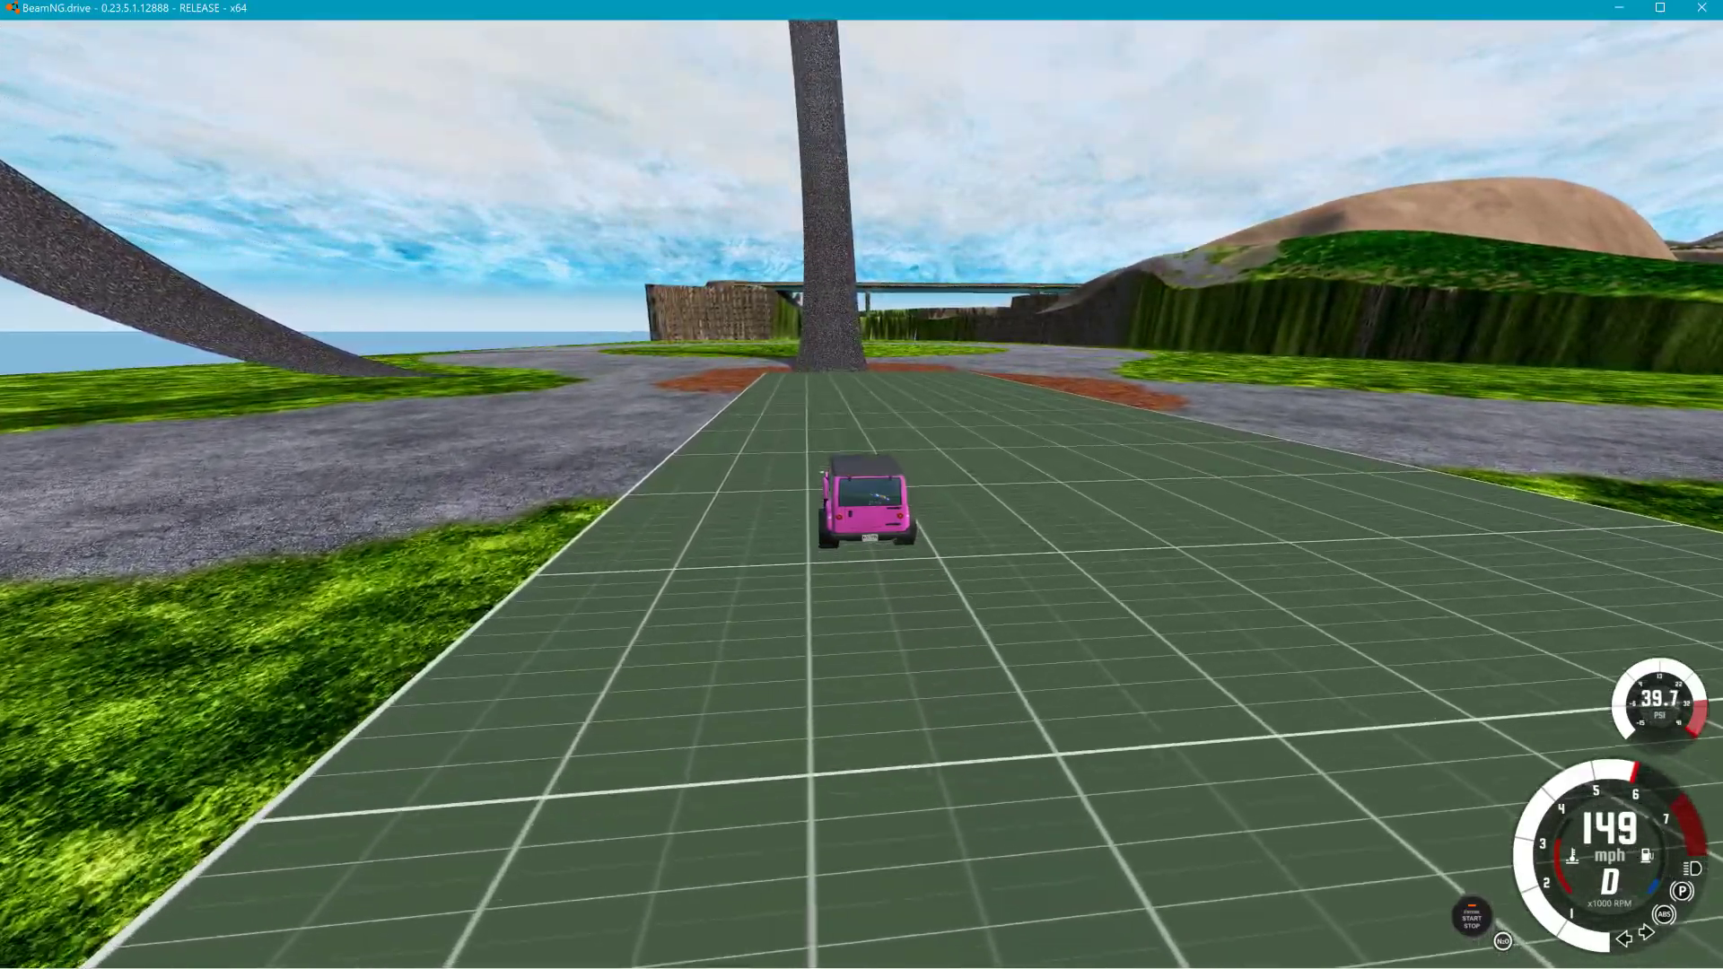
key("Up")
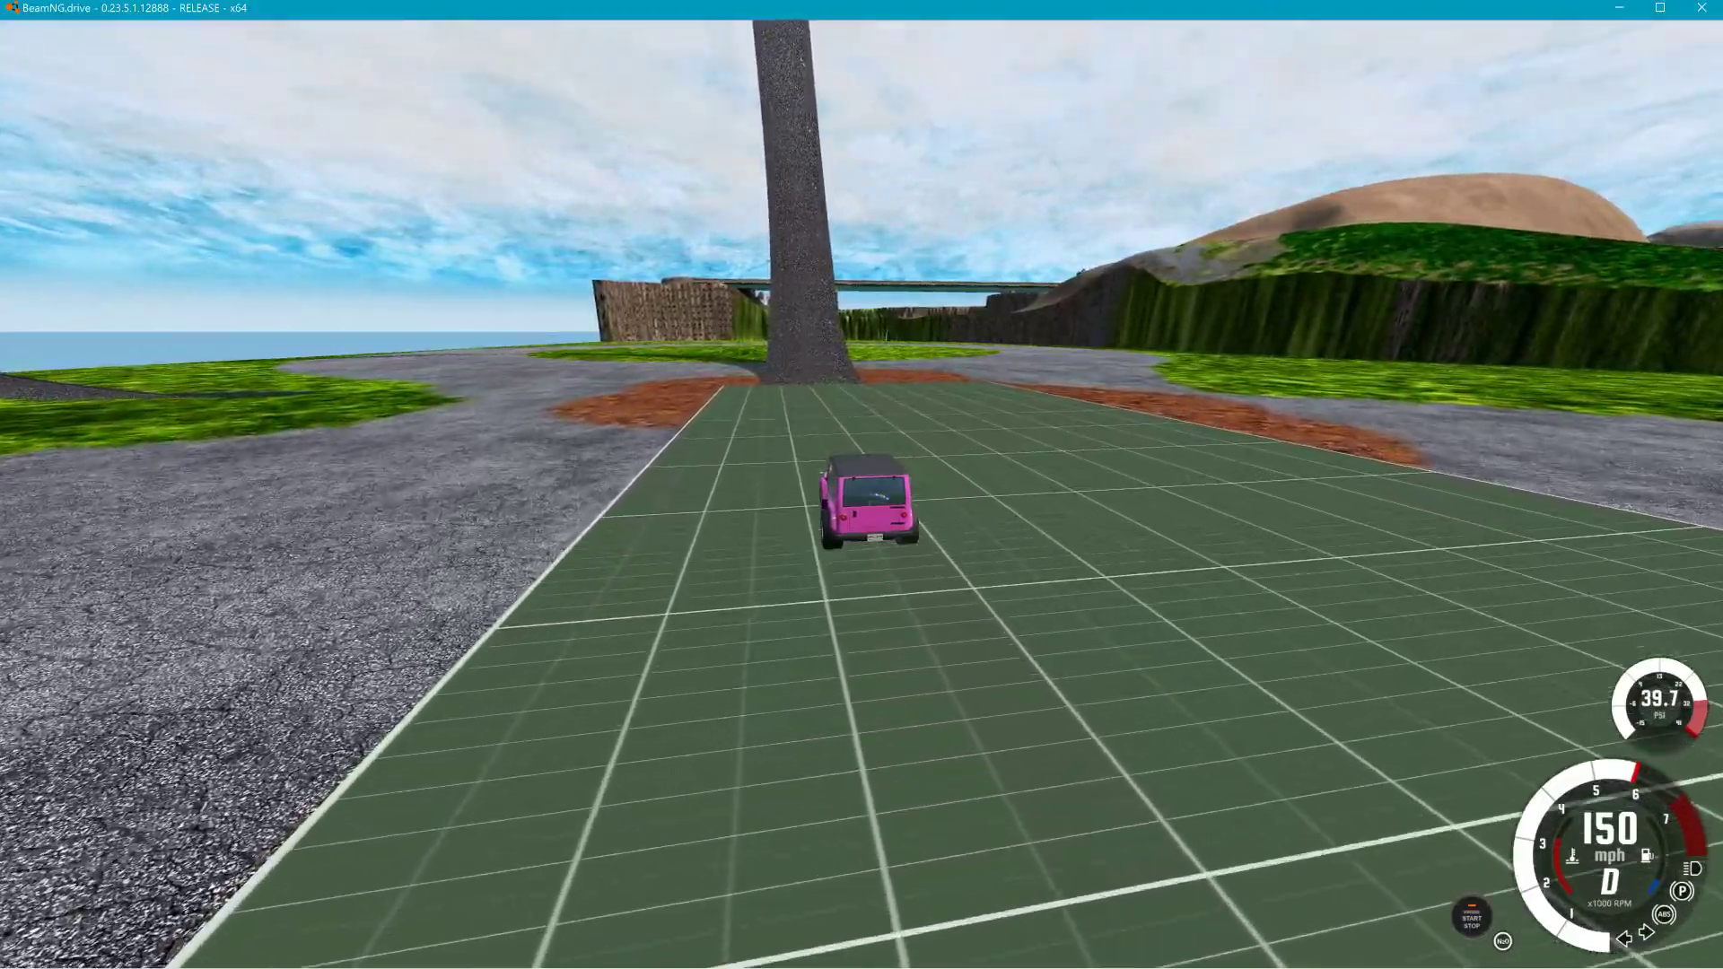
key("Left")
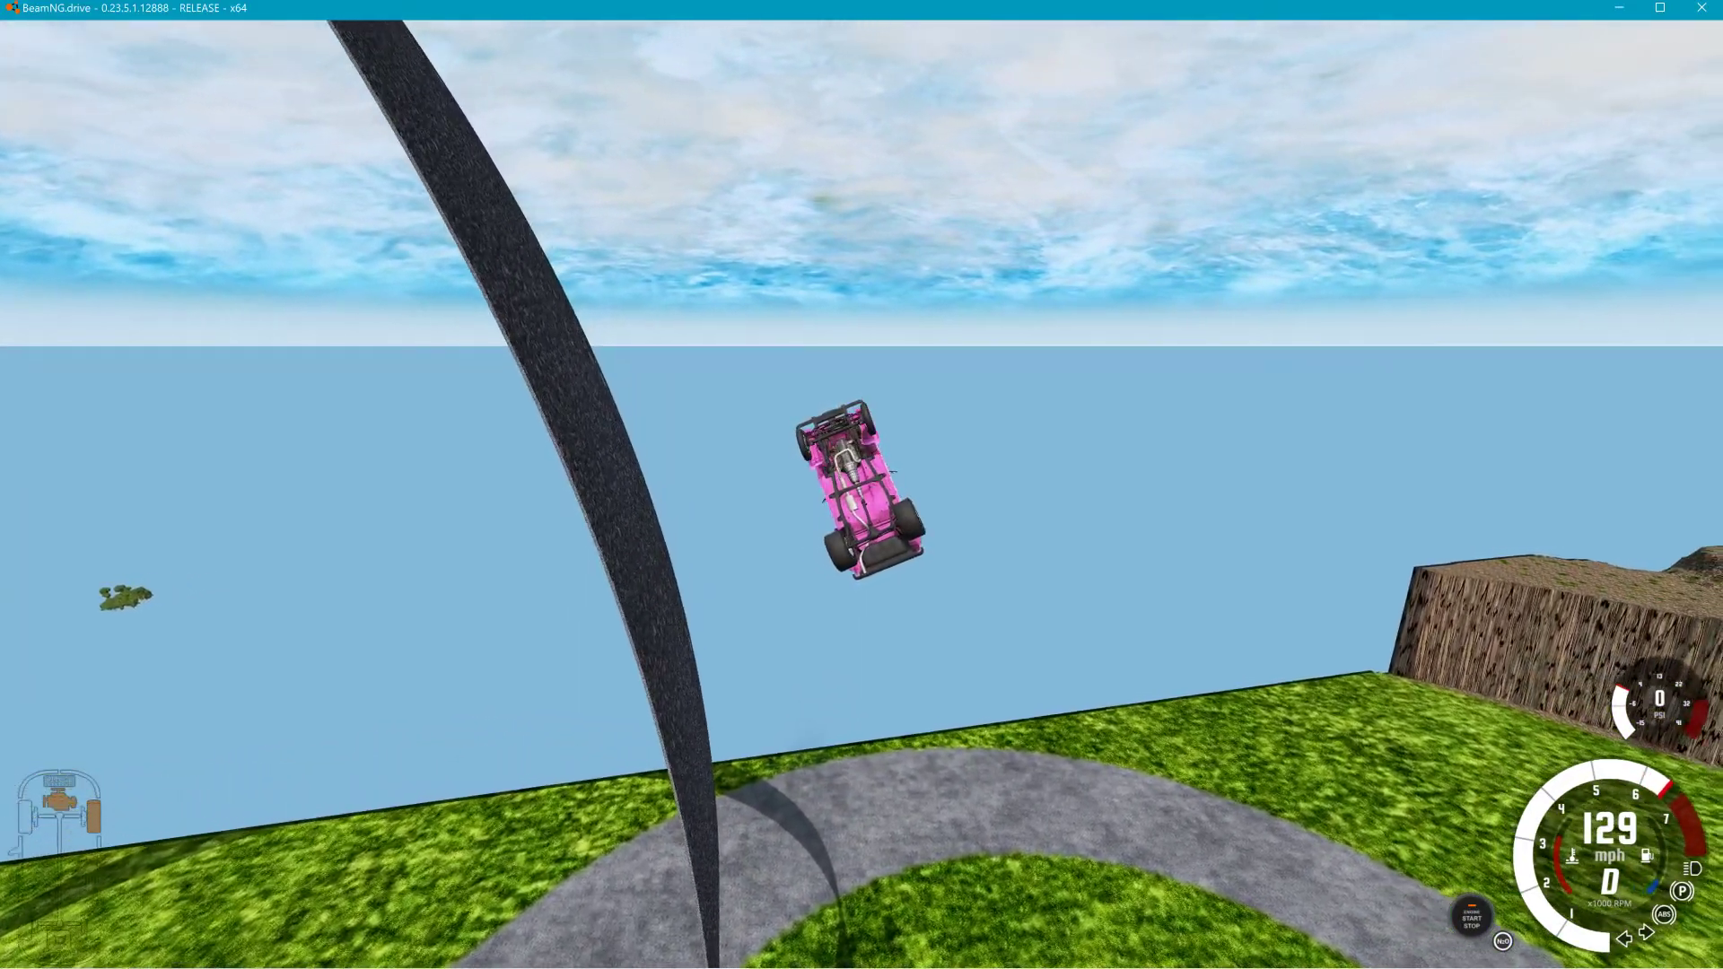
Reset the crashed Hopper and use the free camera to place it on the far end of the mesh road.
key("r")
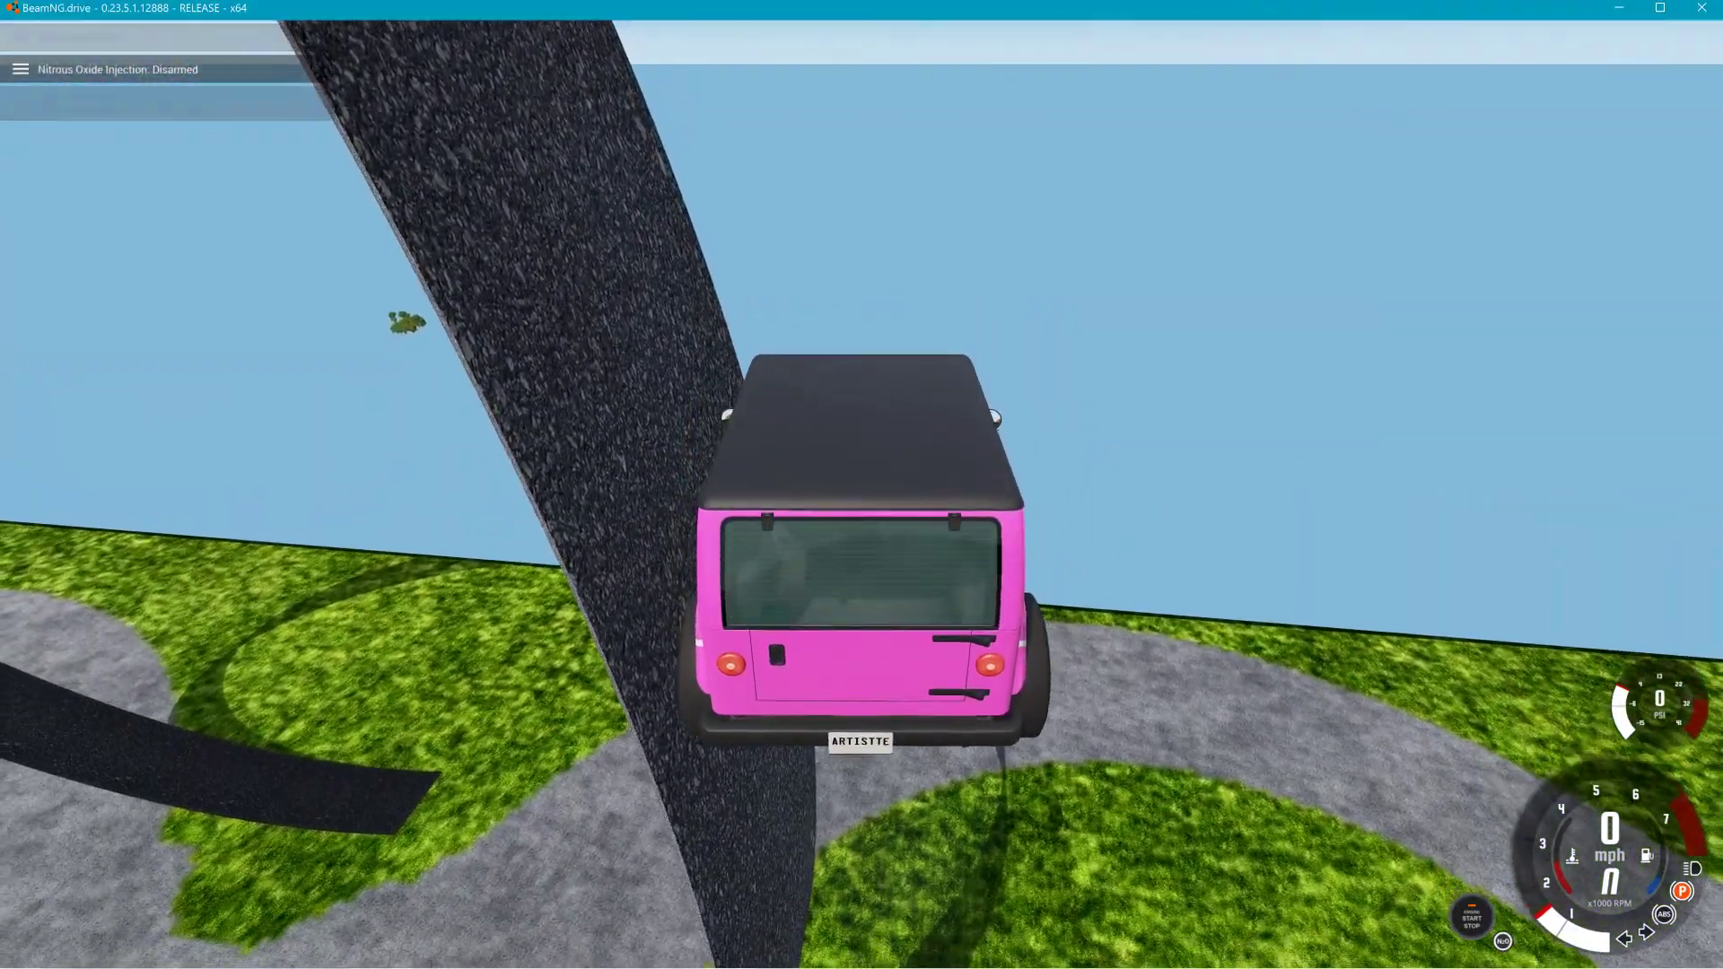
key("shift+c")
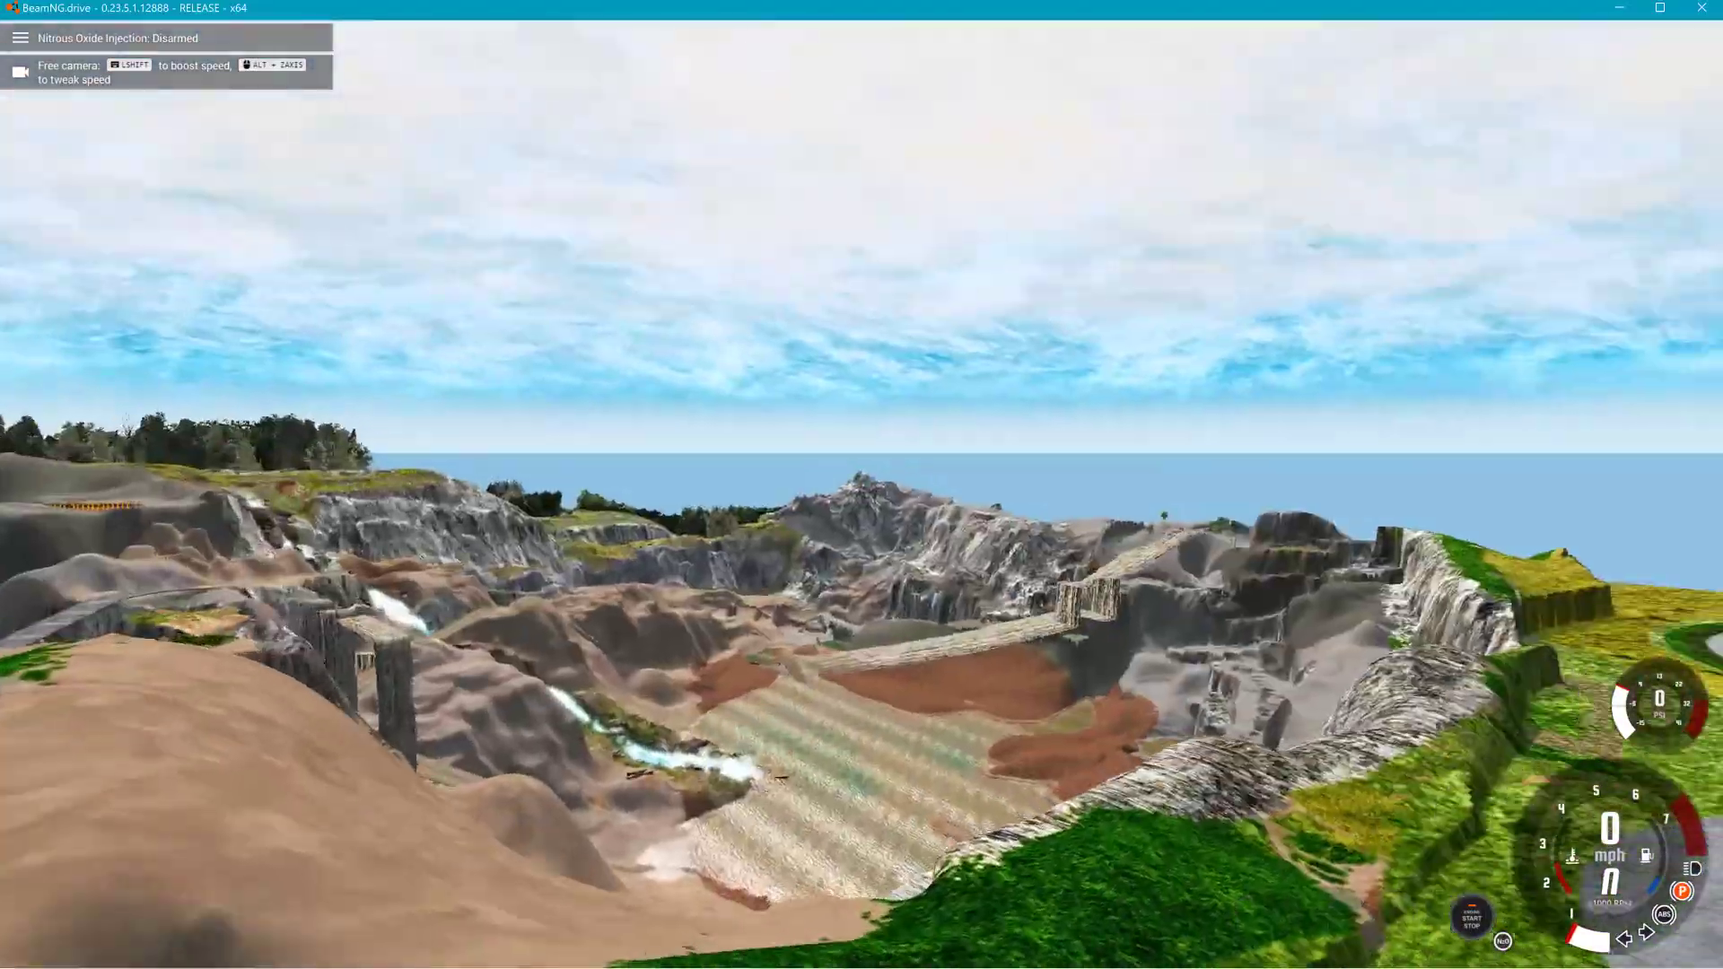
key("w")
key("w")
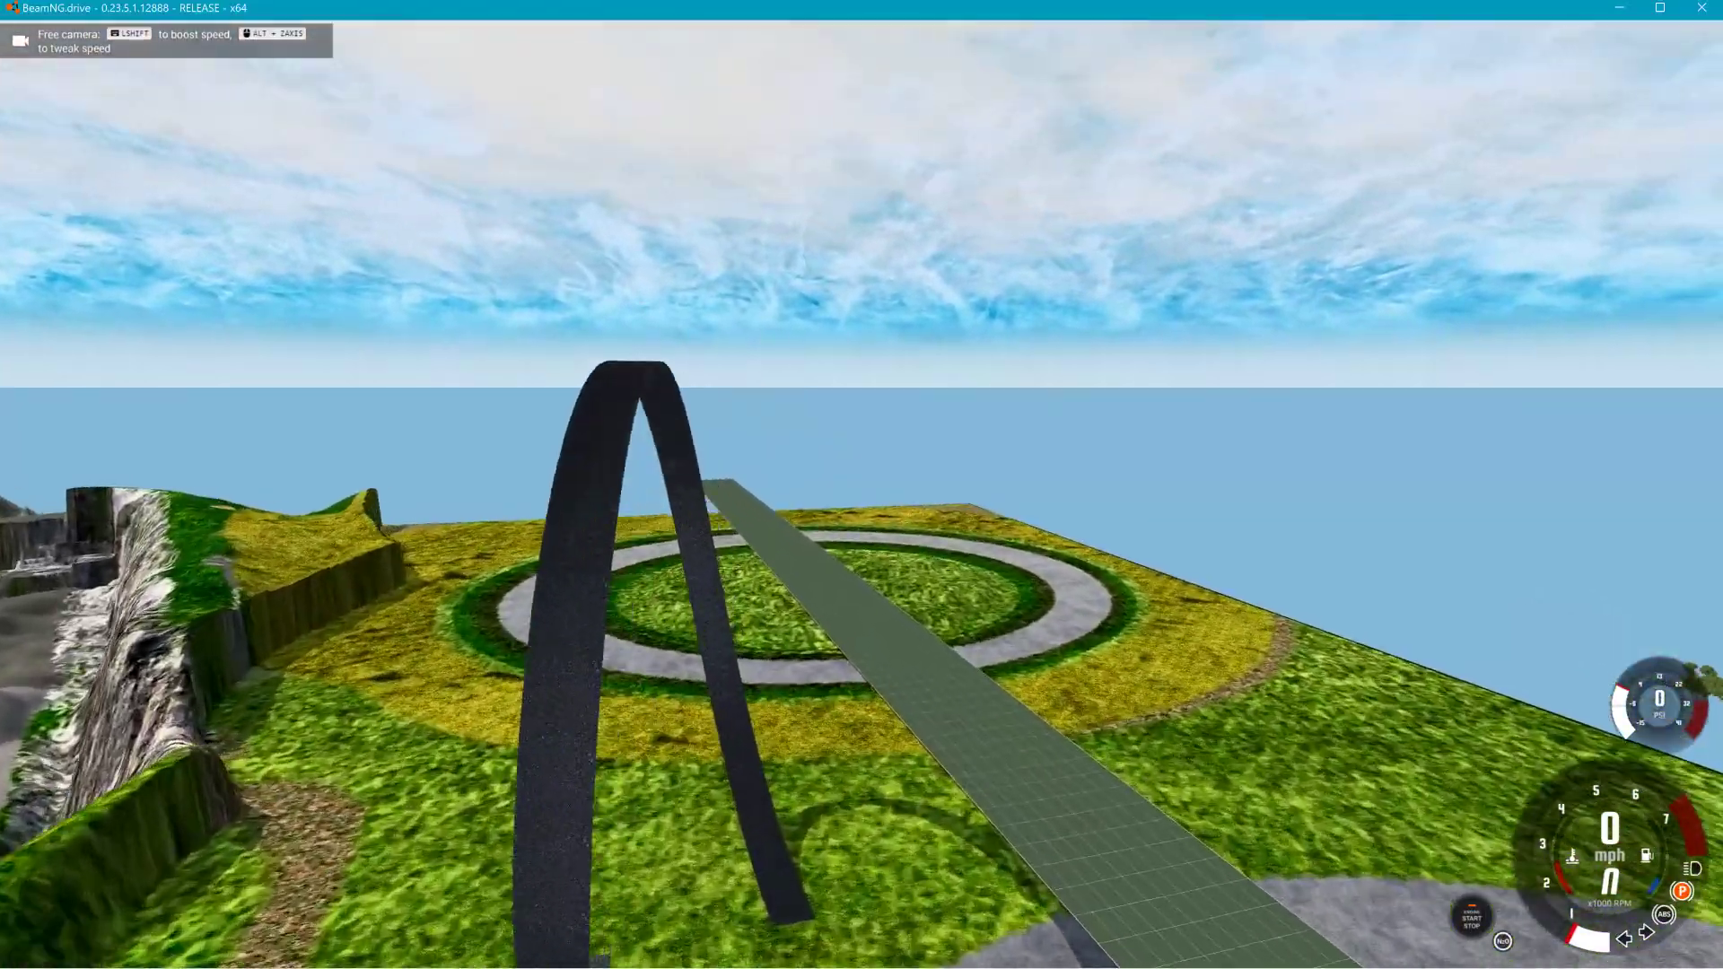
key("w")
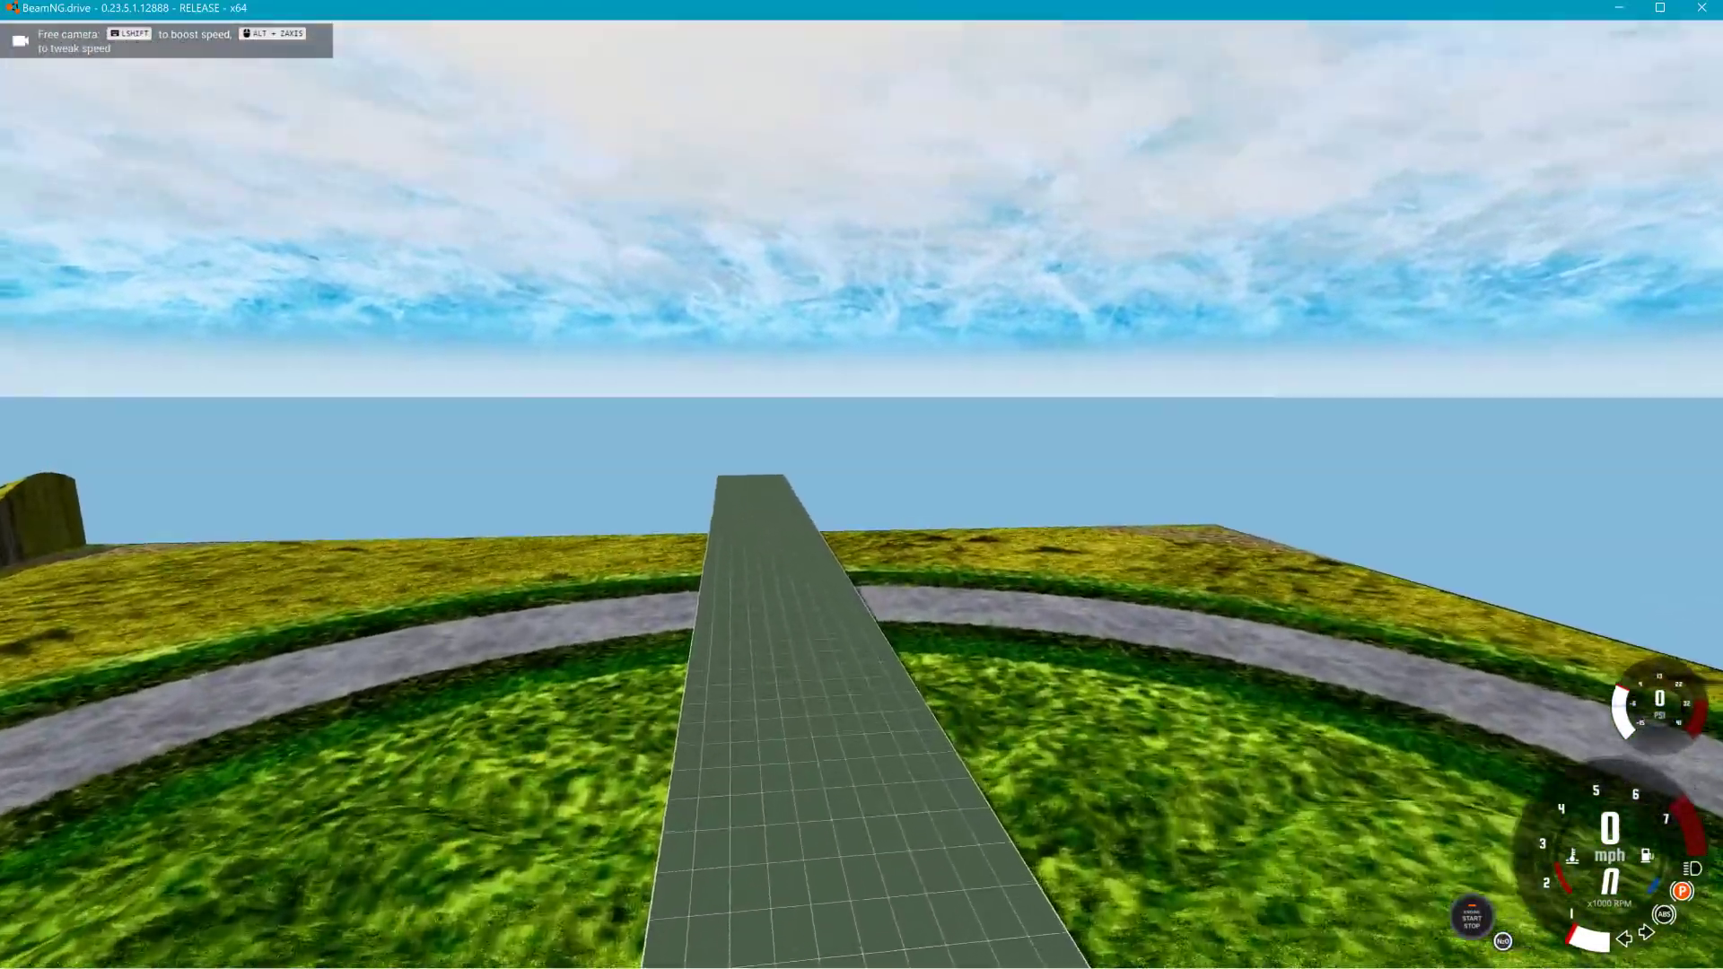
key("w")
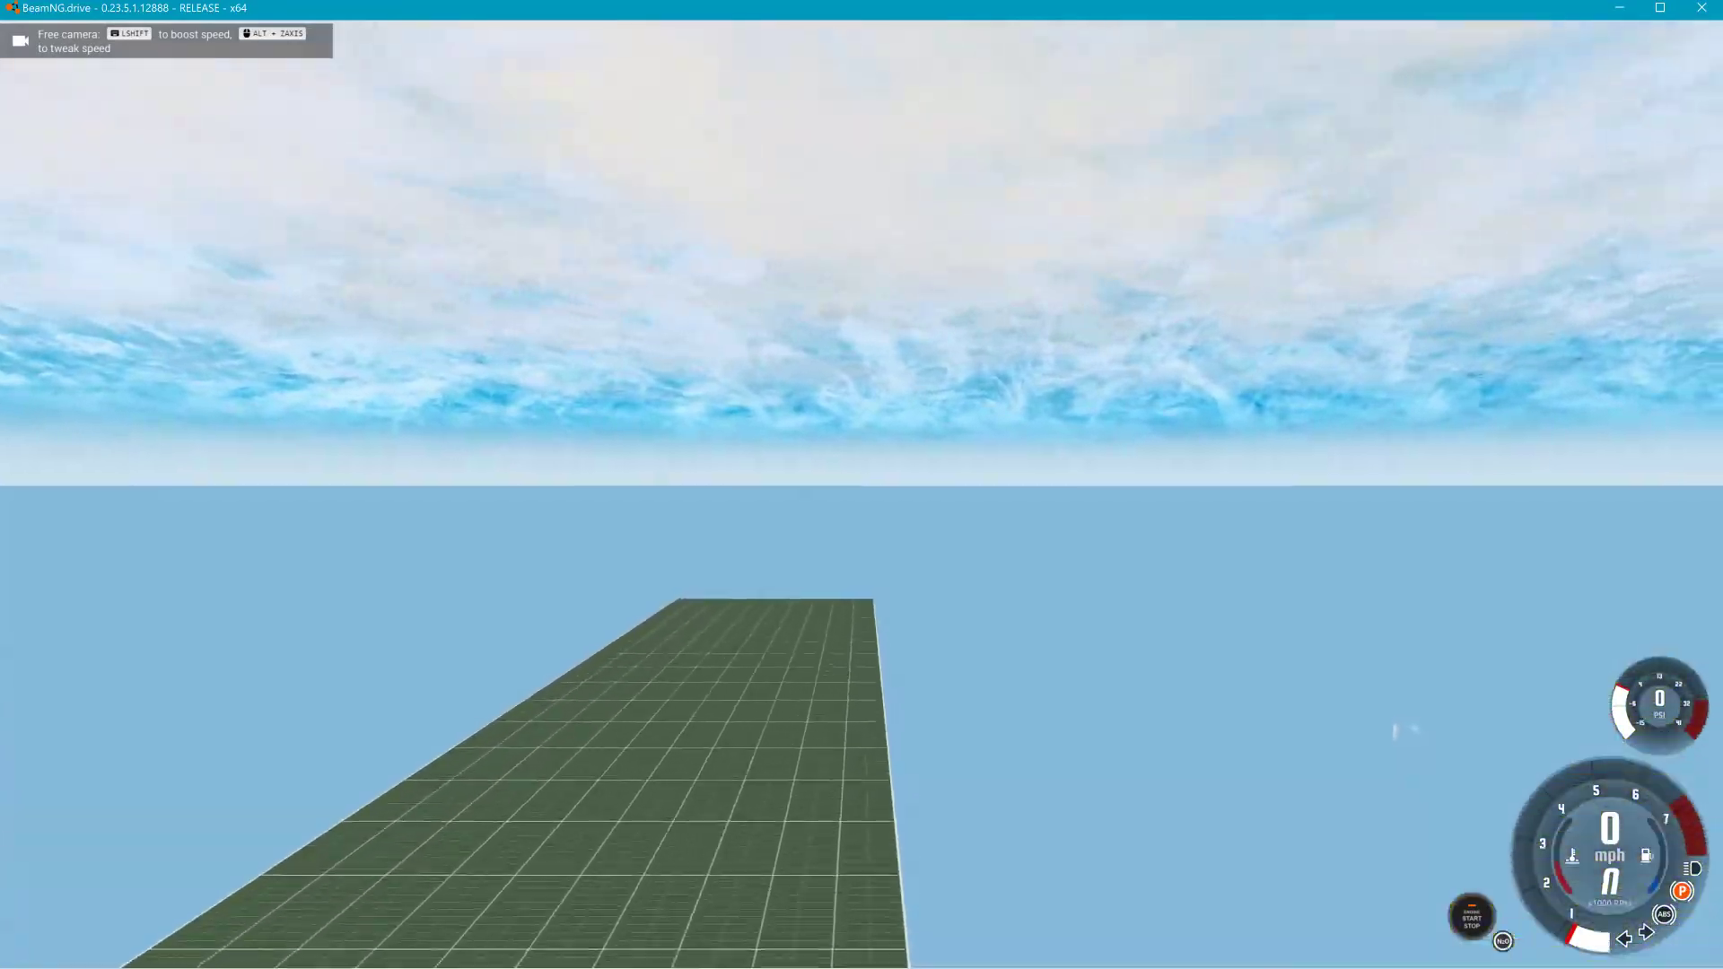
key("s")
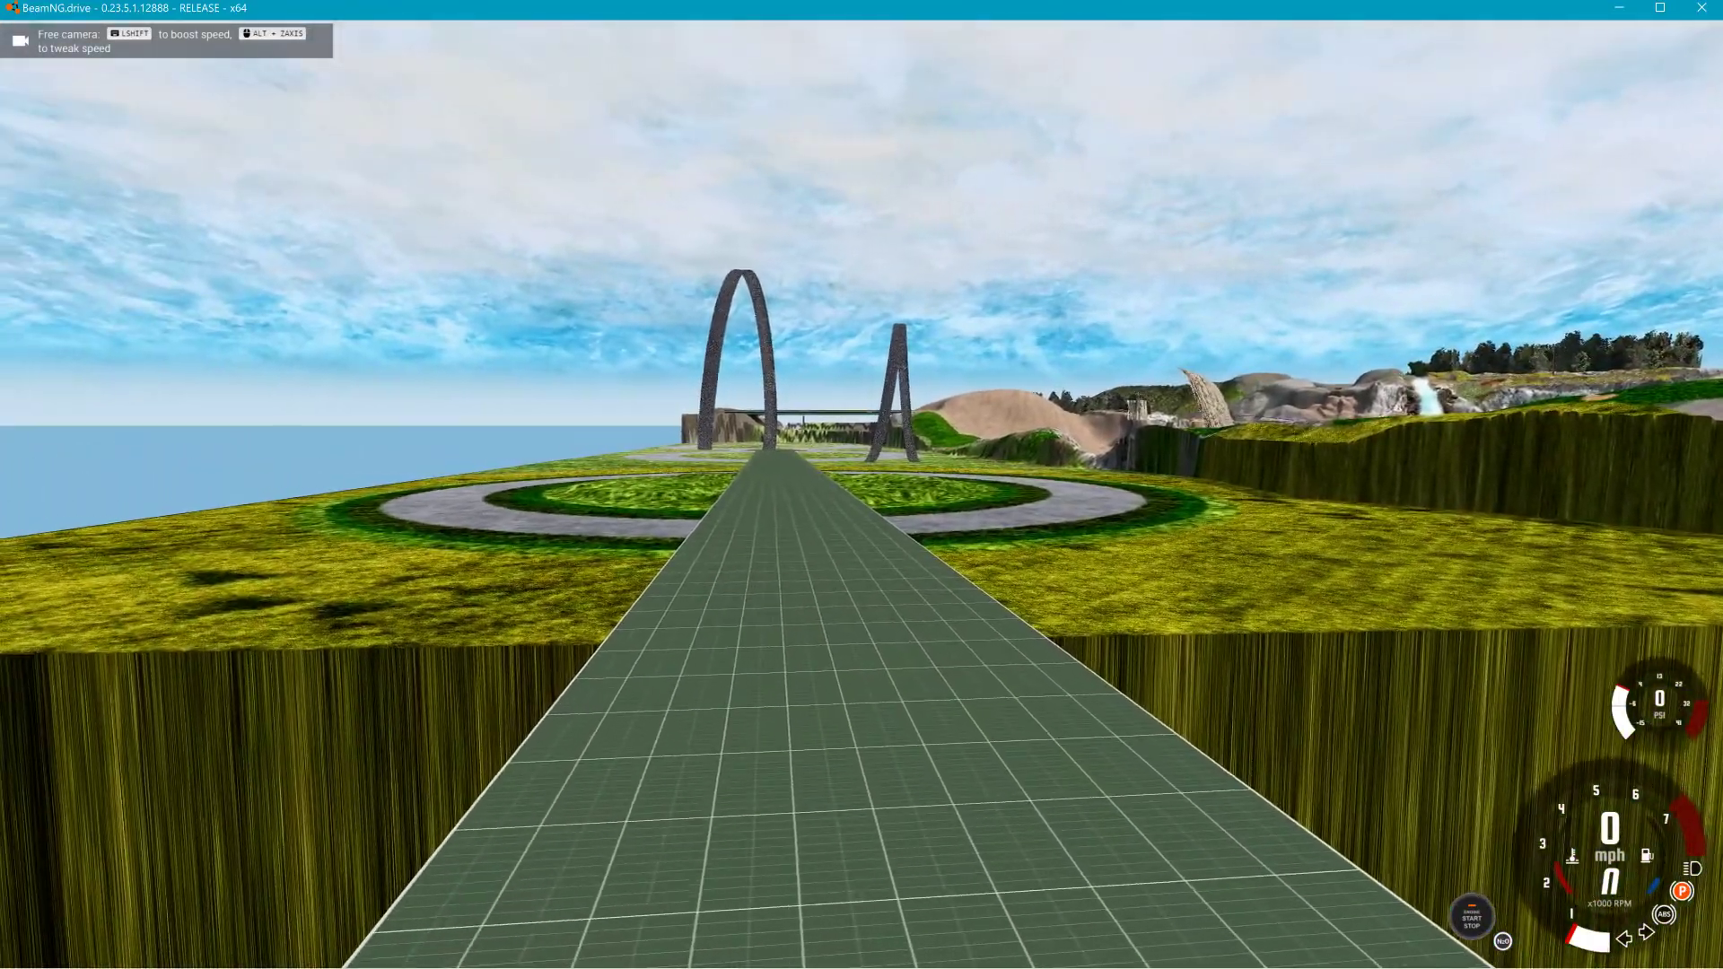
key("a")
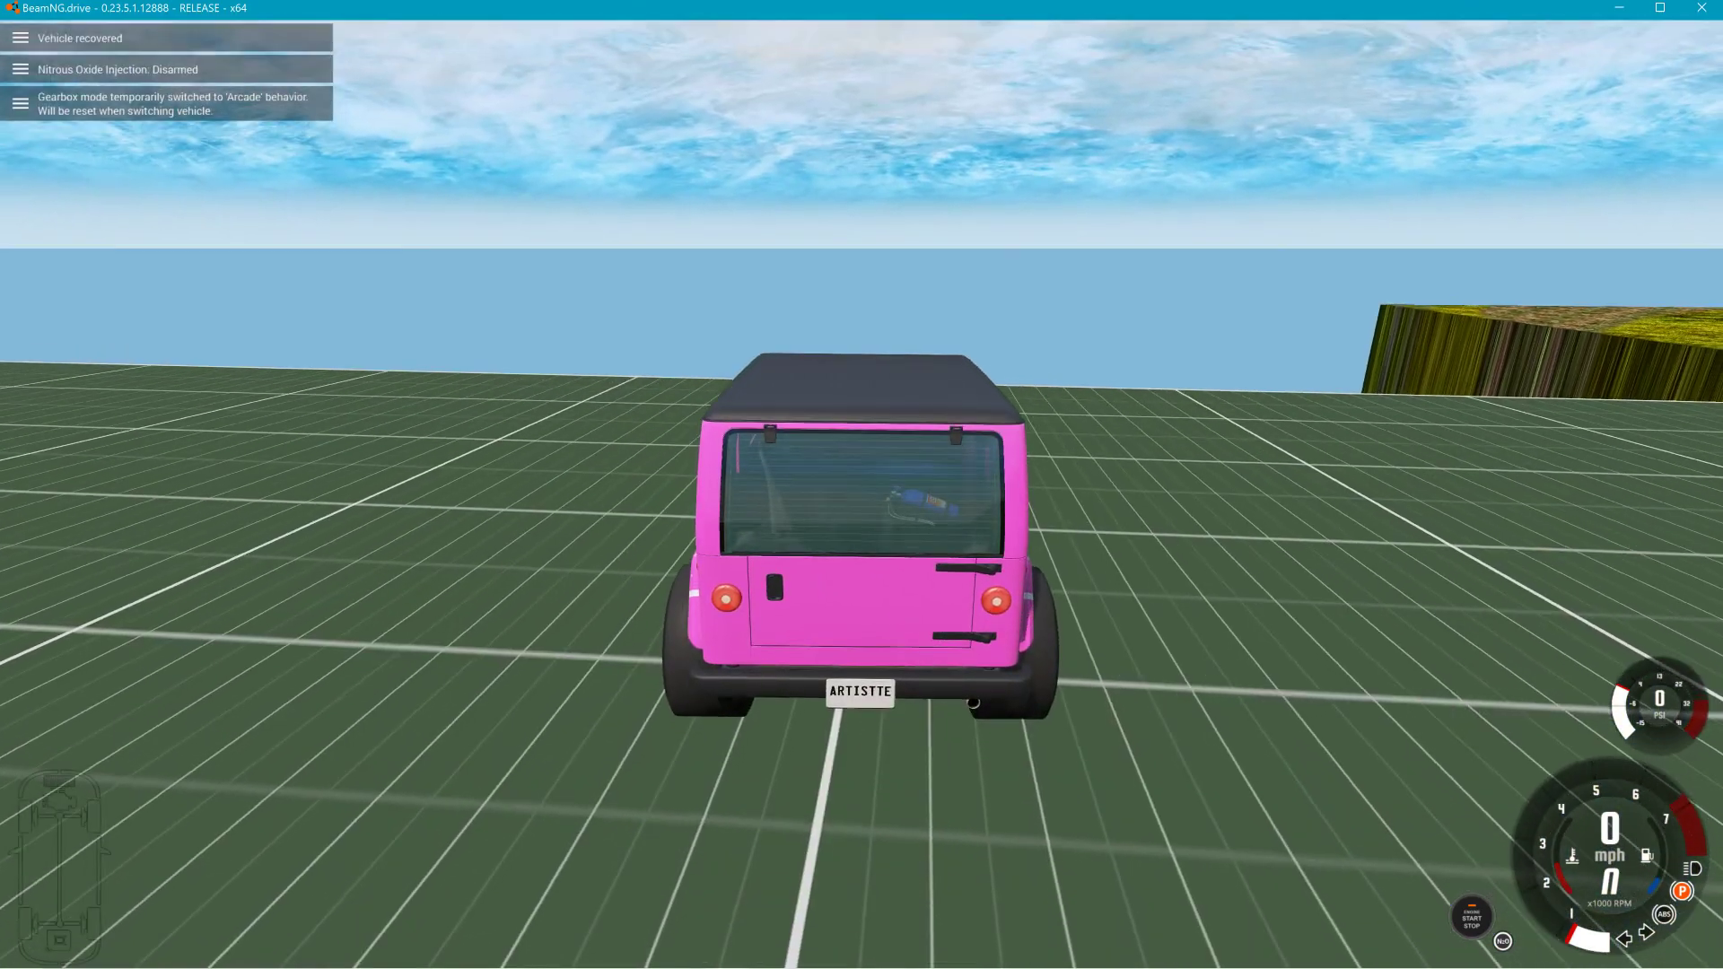
Back up the Hopper and turn it around on the far end of the mesh road to face the loops.
key("Down")
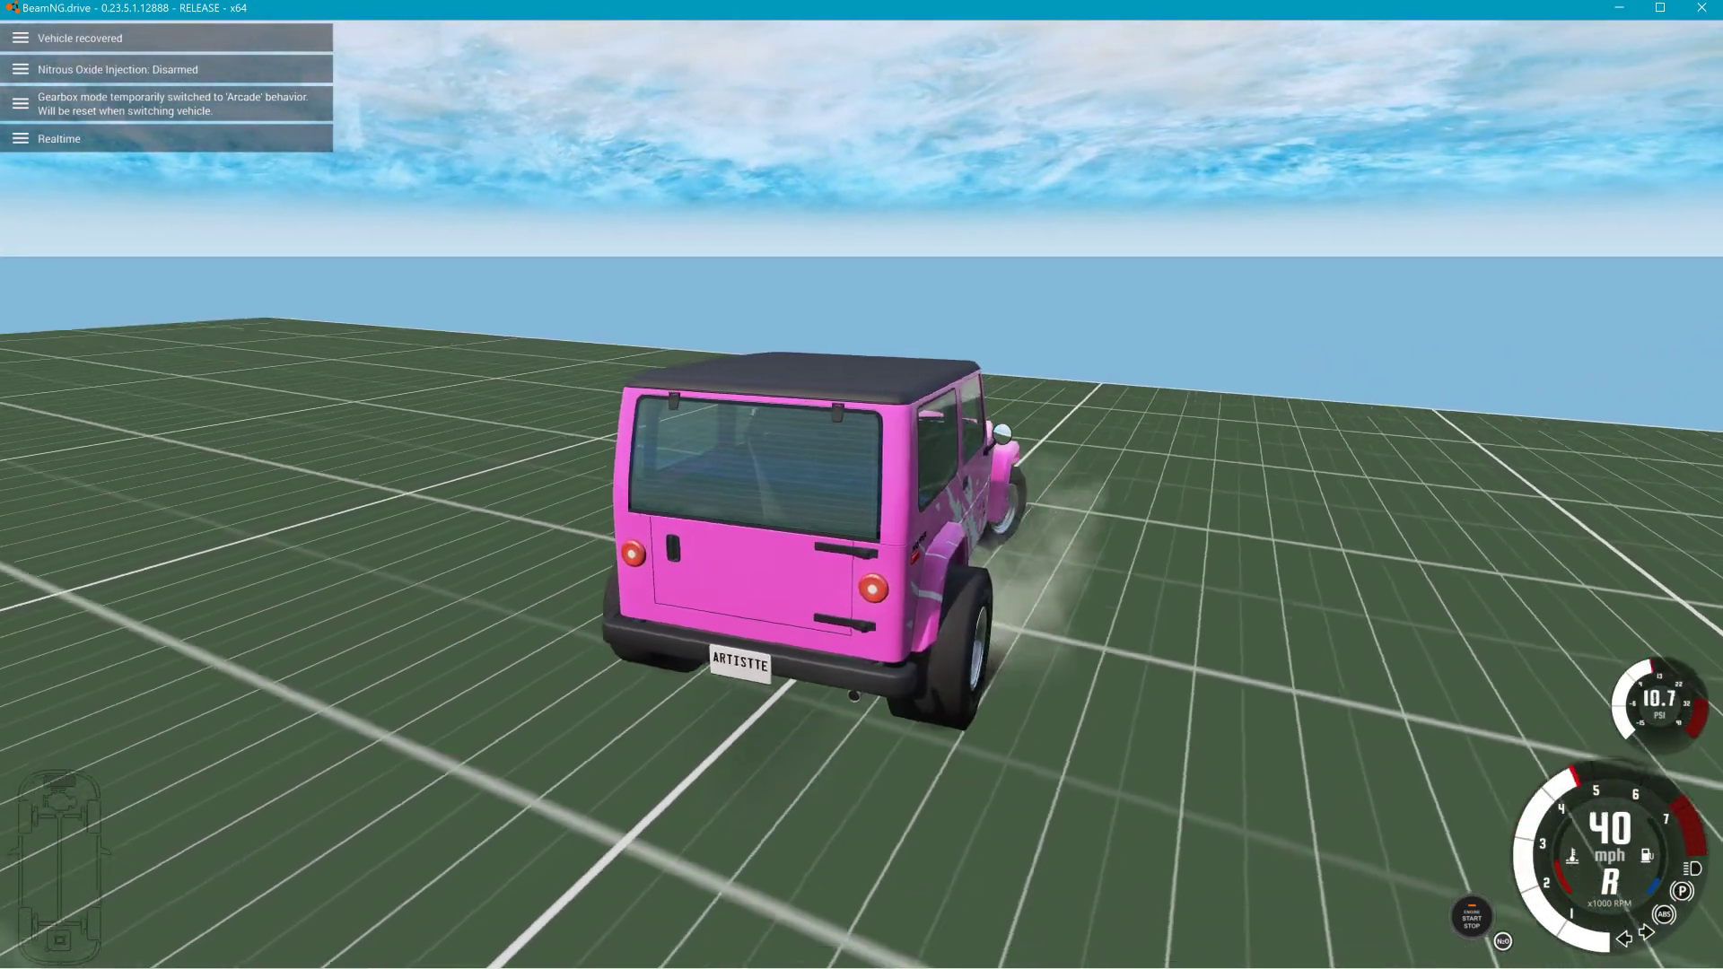
key("Up")
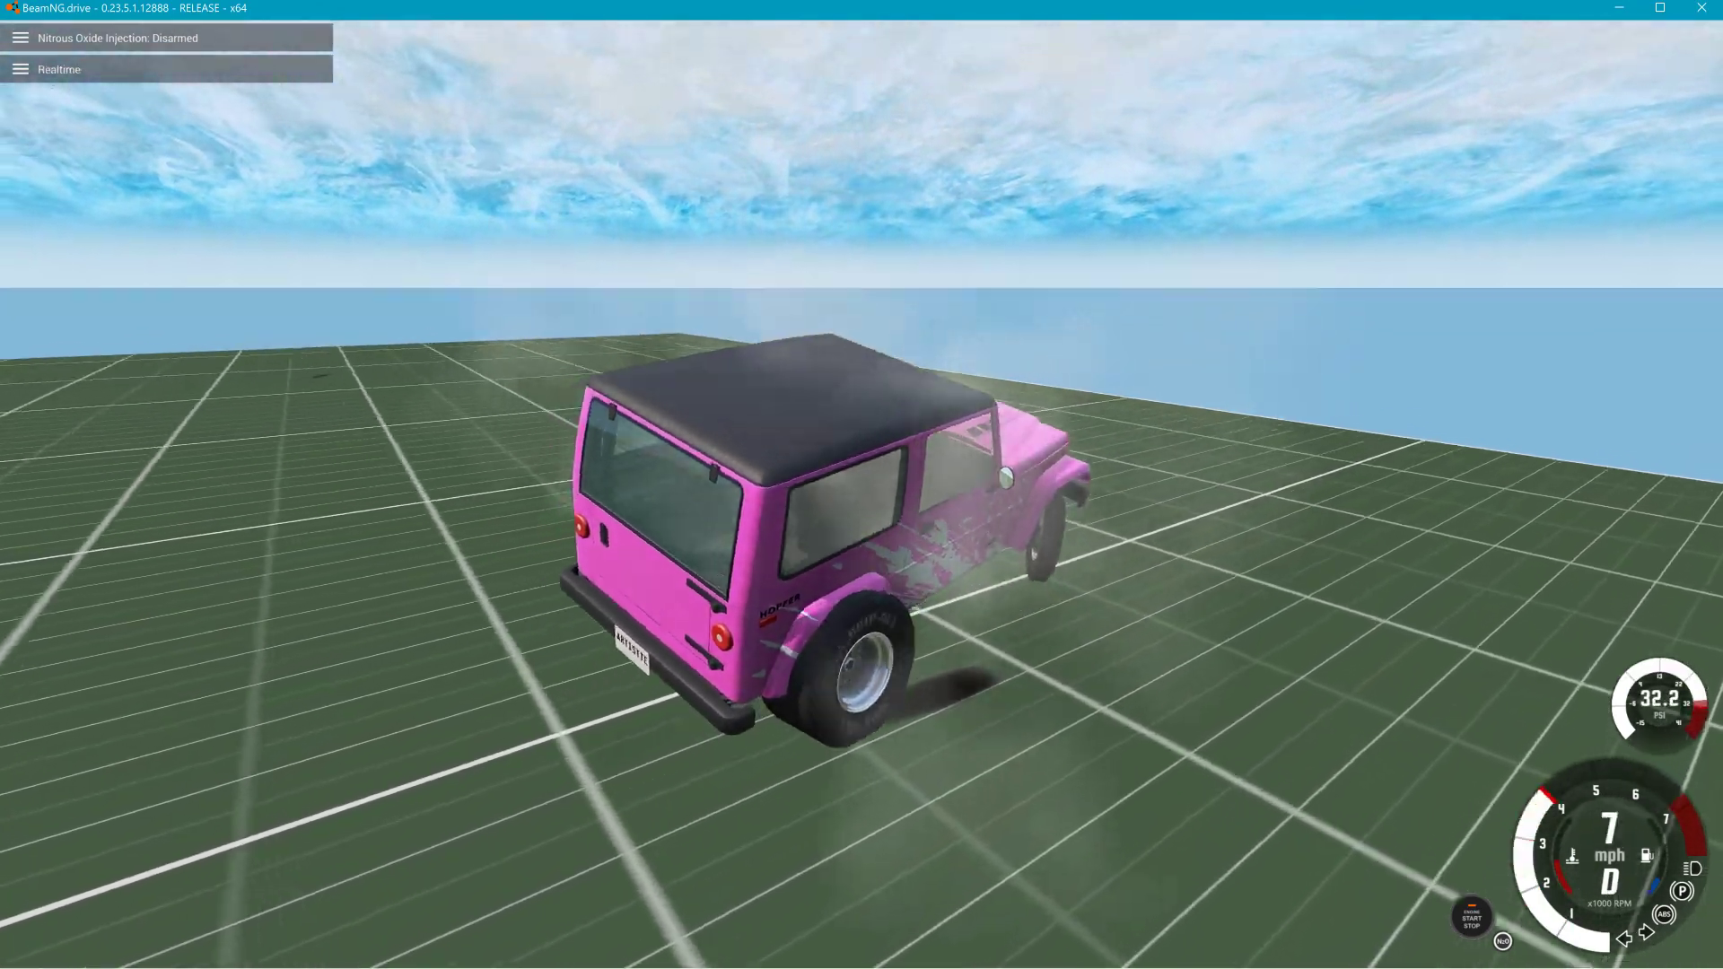
key("Left")
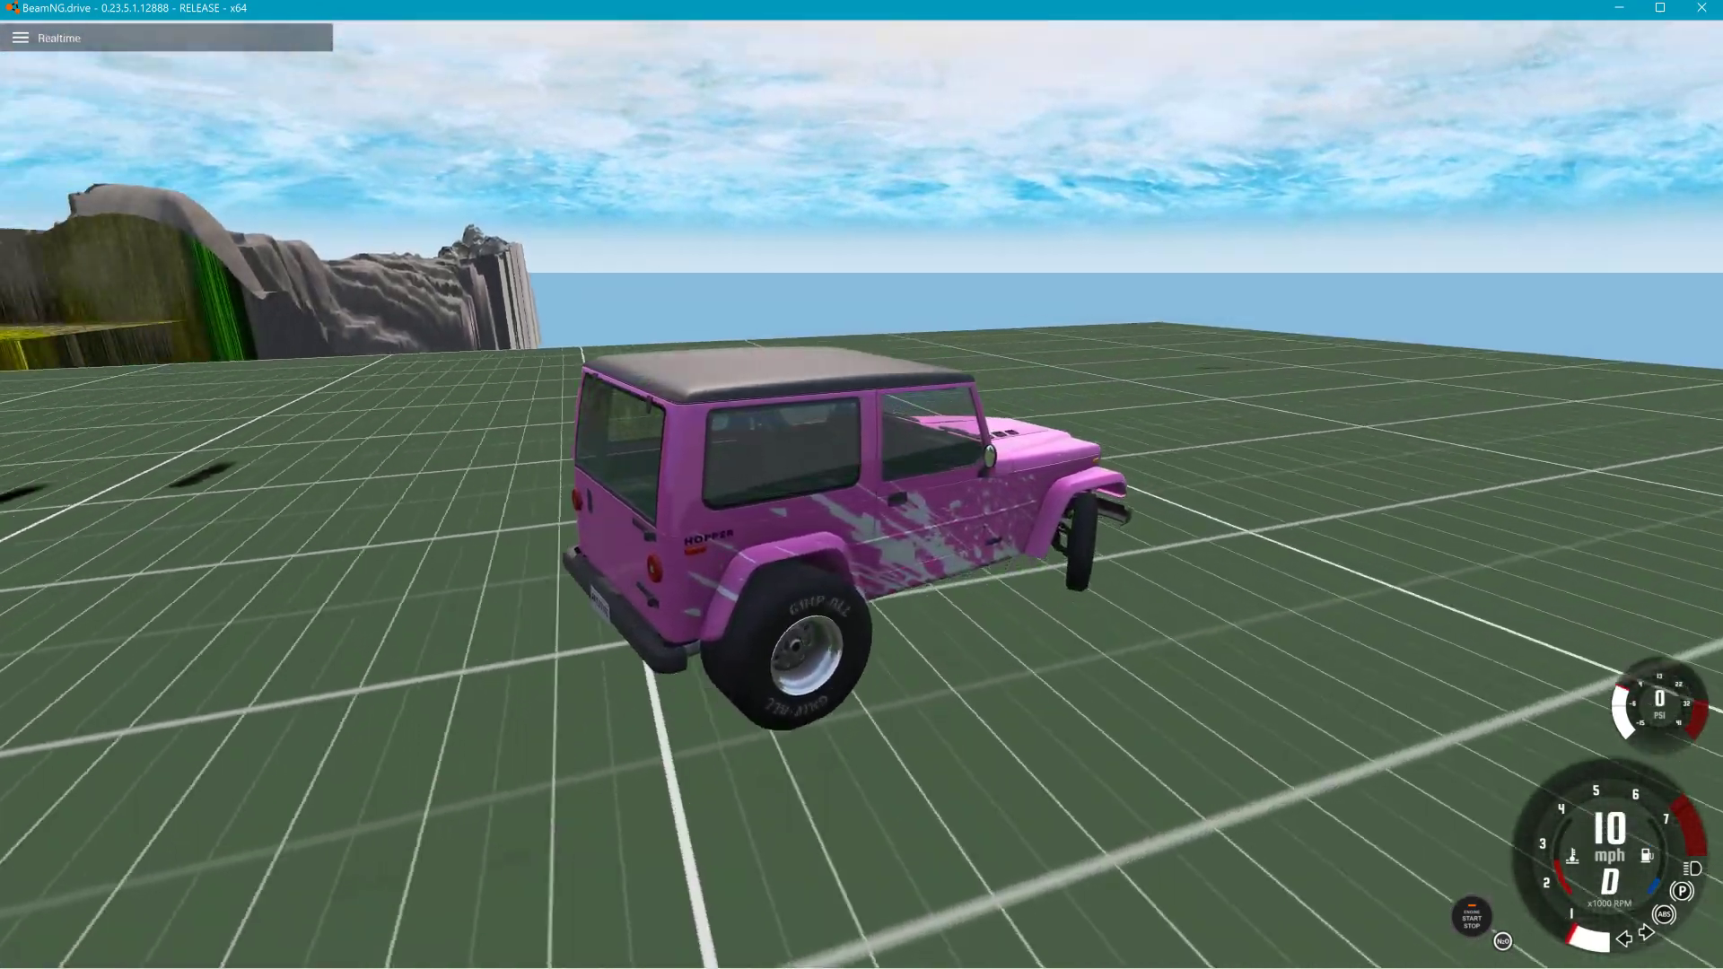
key("Left")
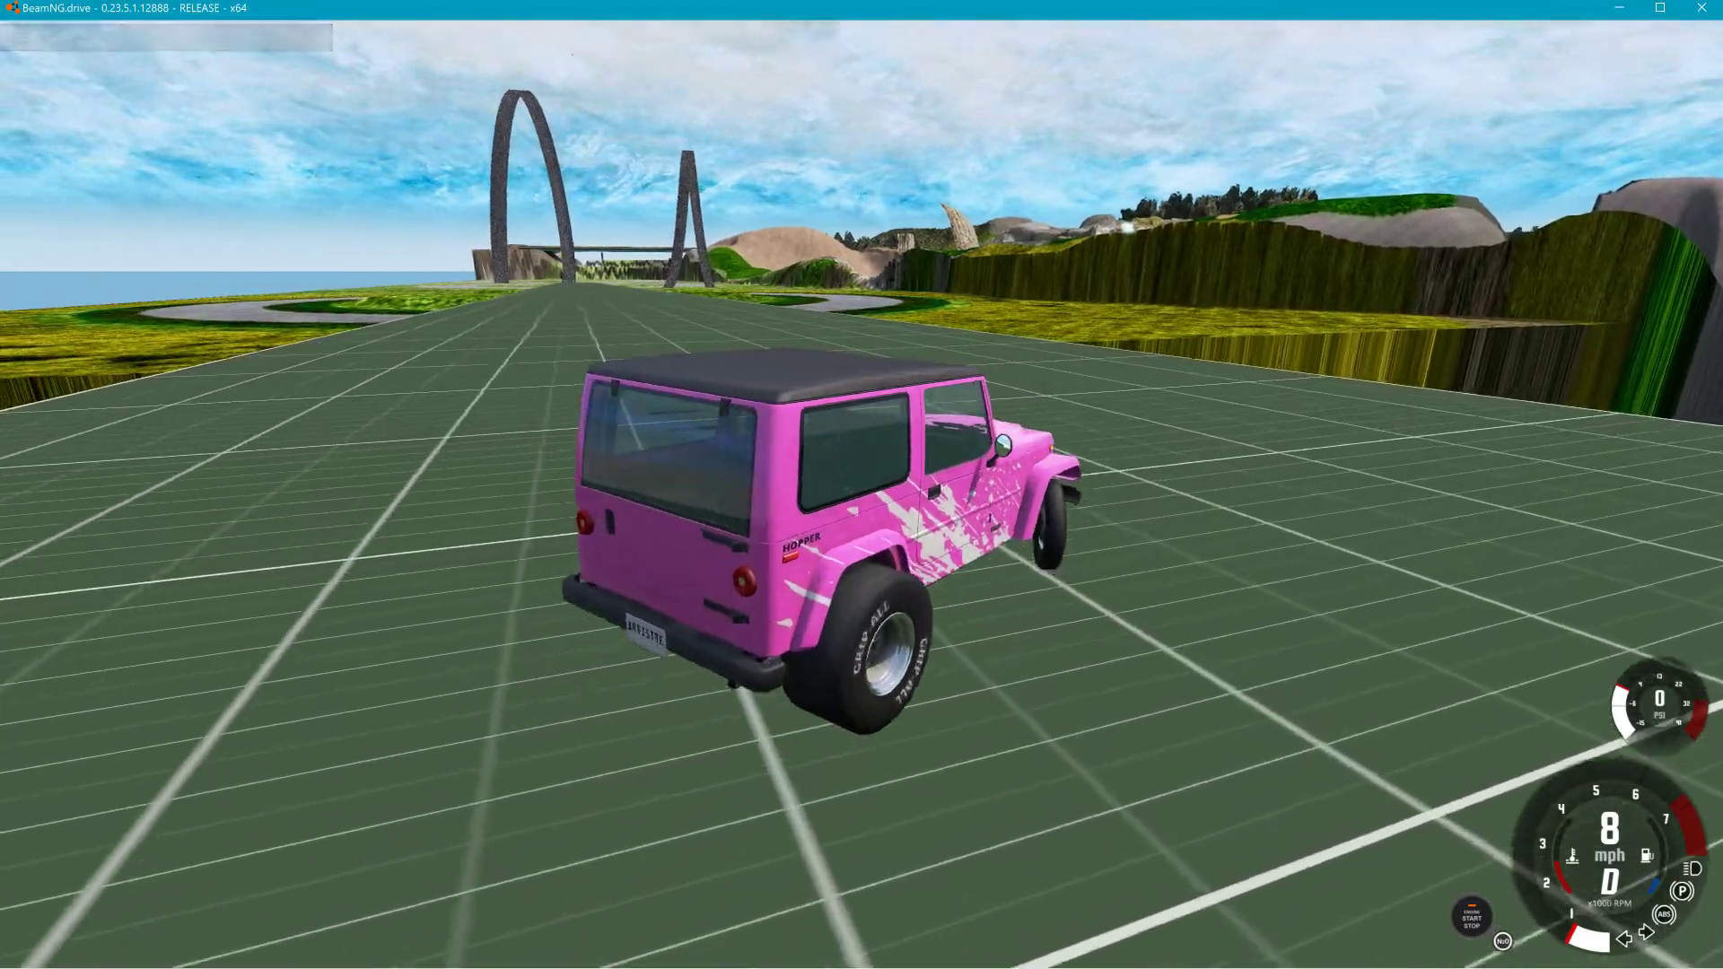
key("w")
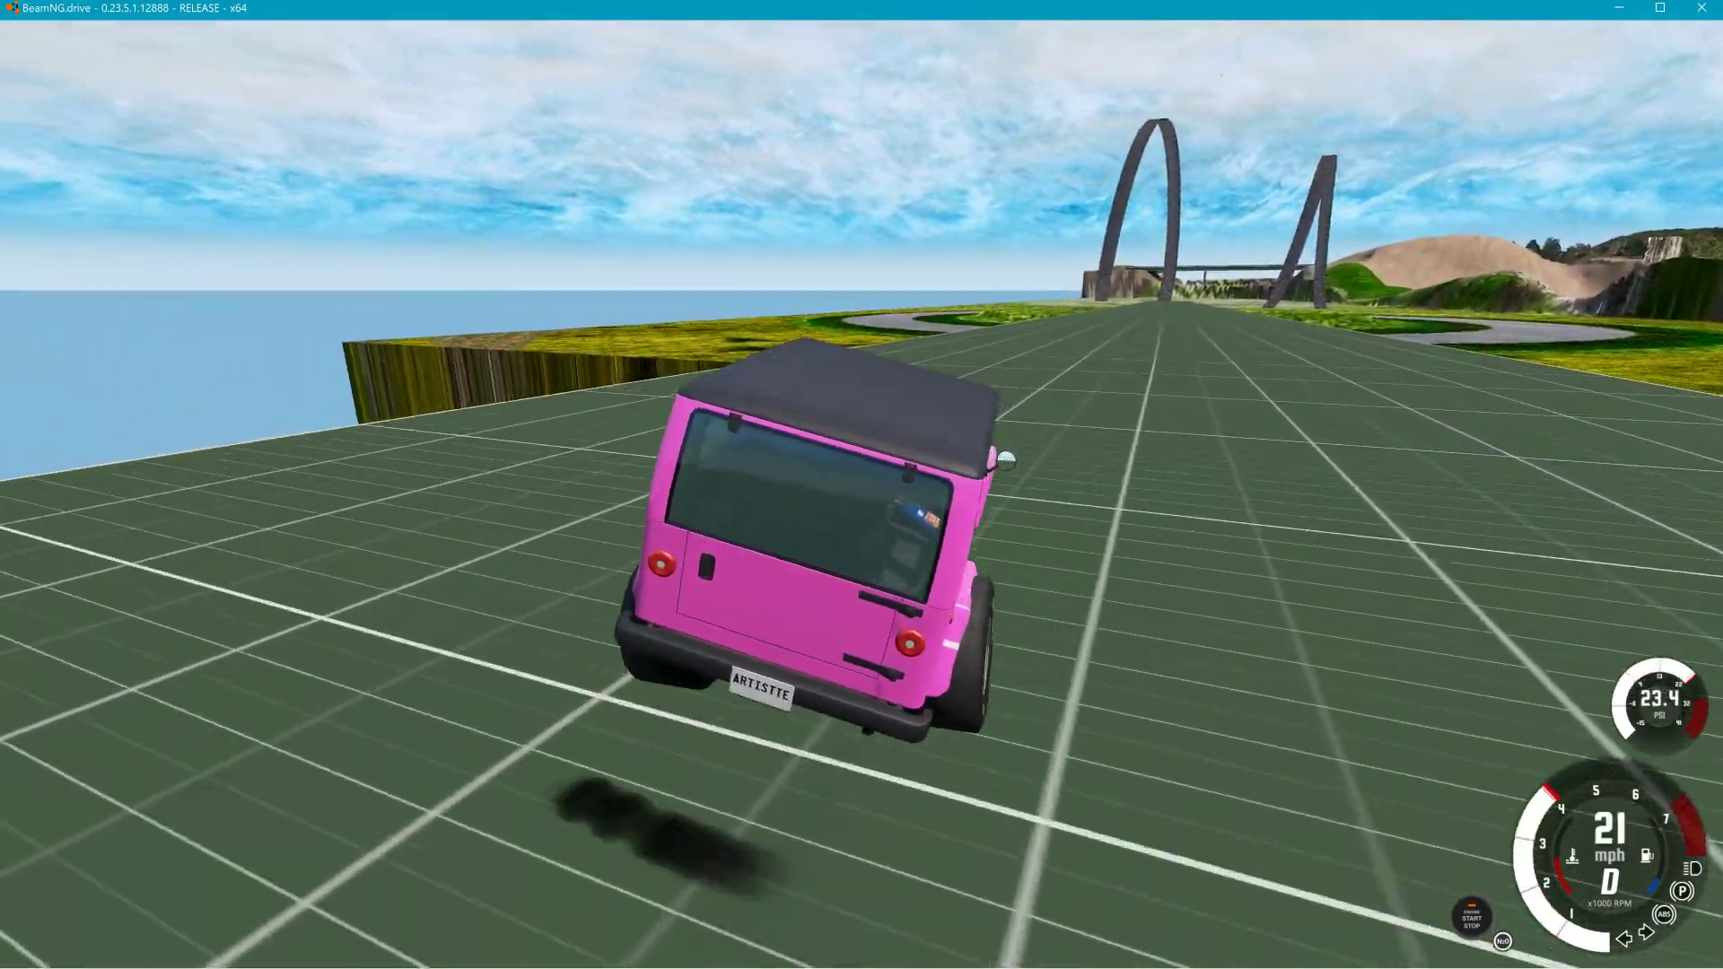
Accelerate the Hopper down the mesh road, steering it into line with the large loop's entrance.
key("w")
key("d")
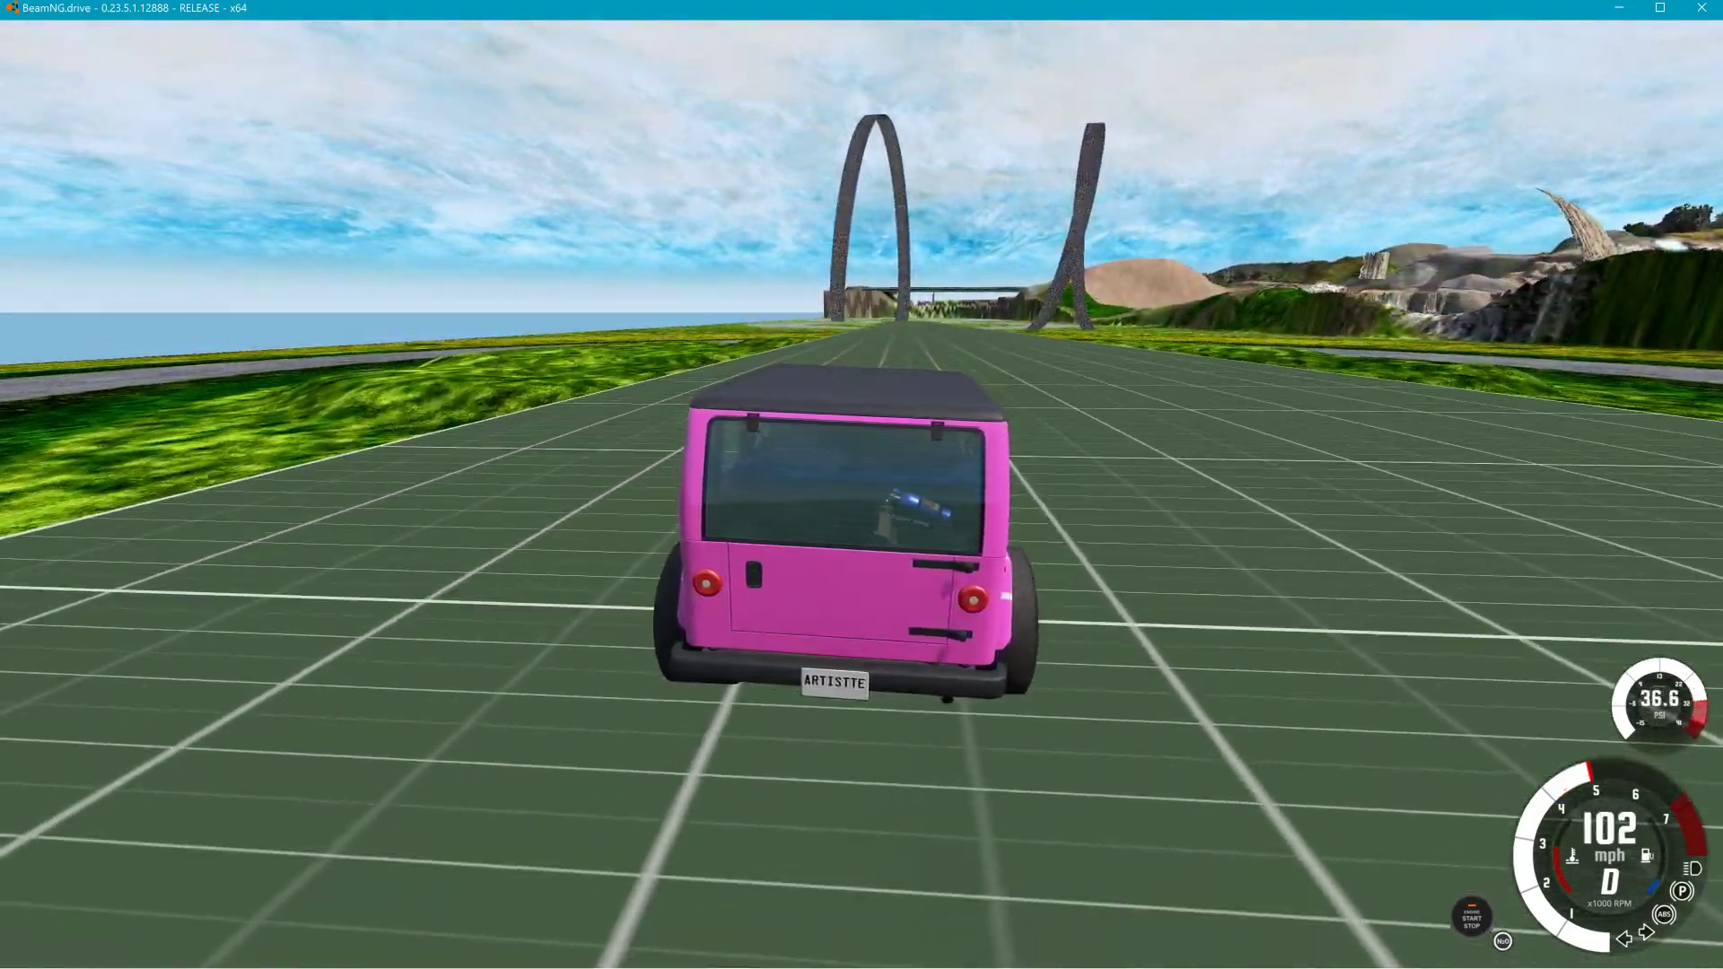
key("w")
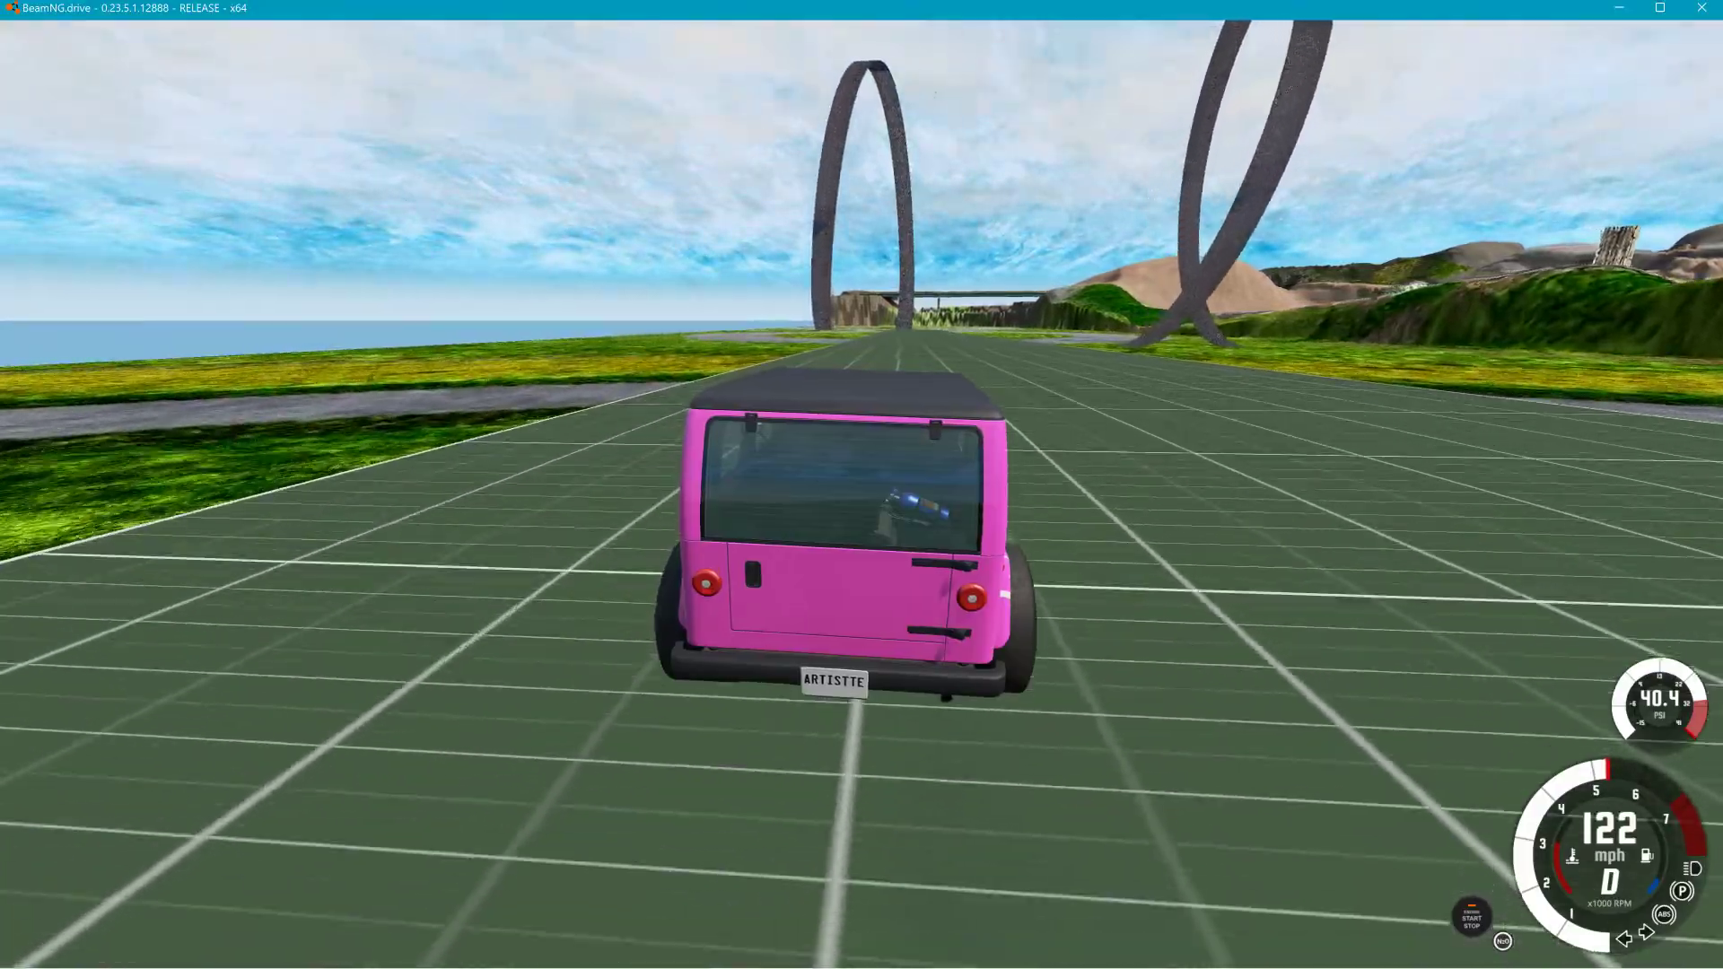
key("w")
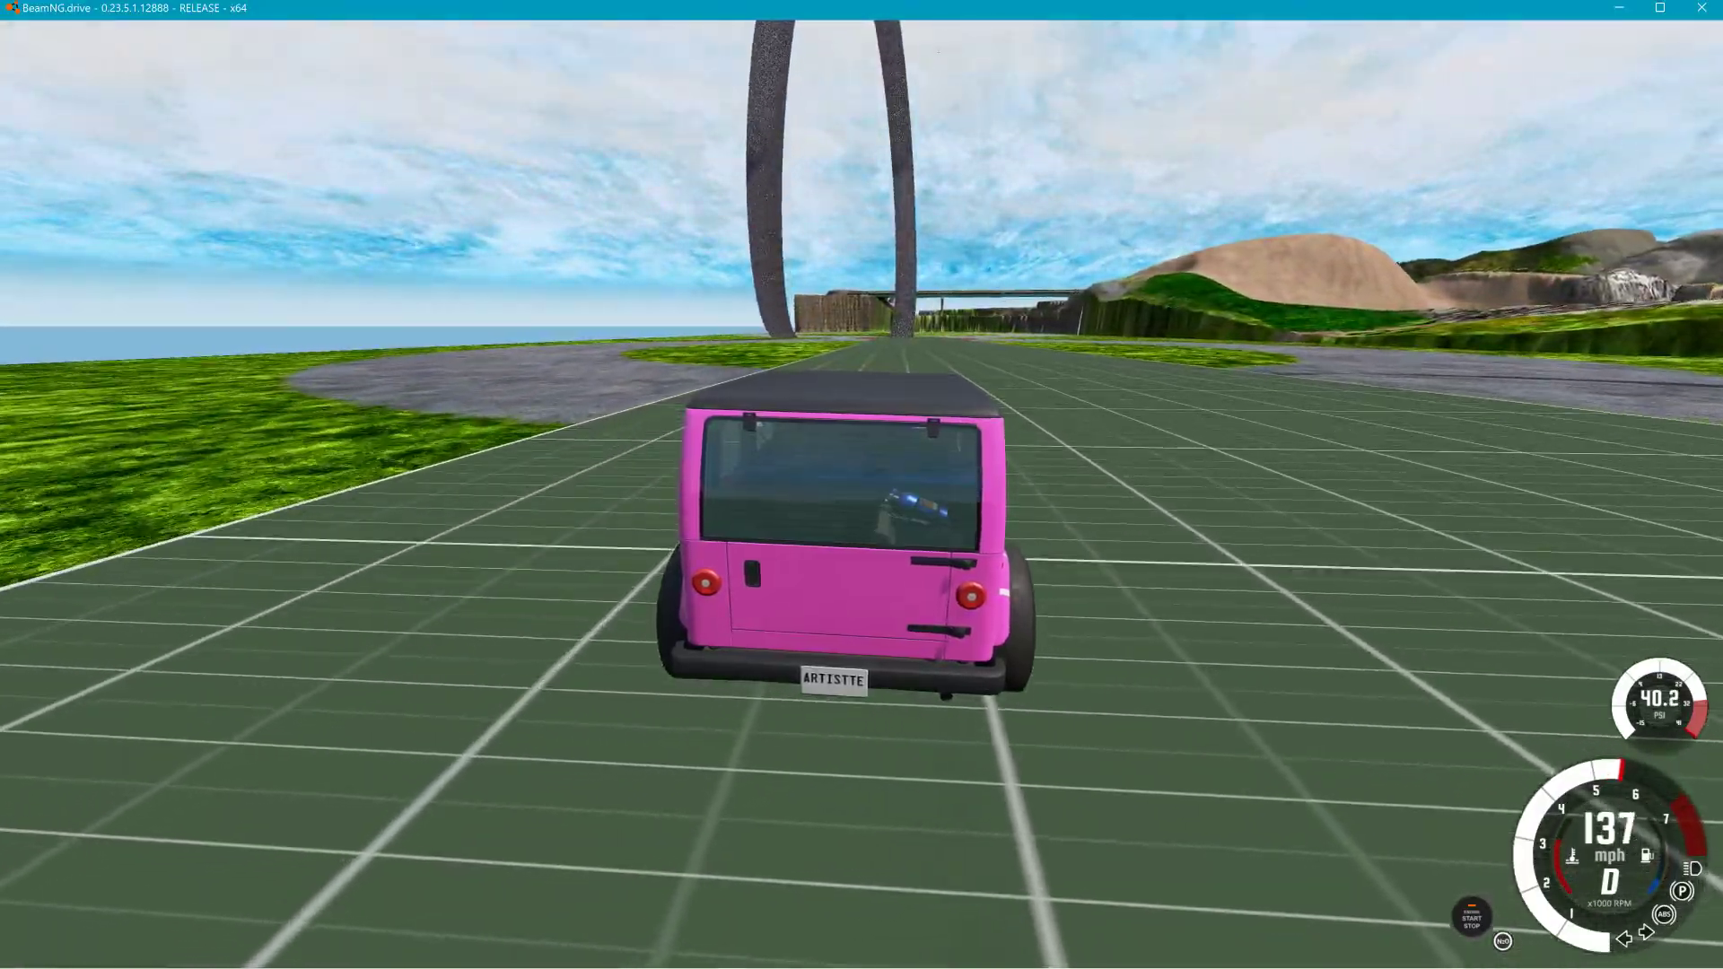
Slow the simulation to 8 times slower than realtime and drive the Hopper up into the large loop.
key("alt+Up")
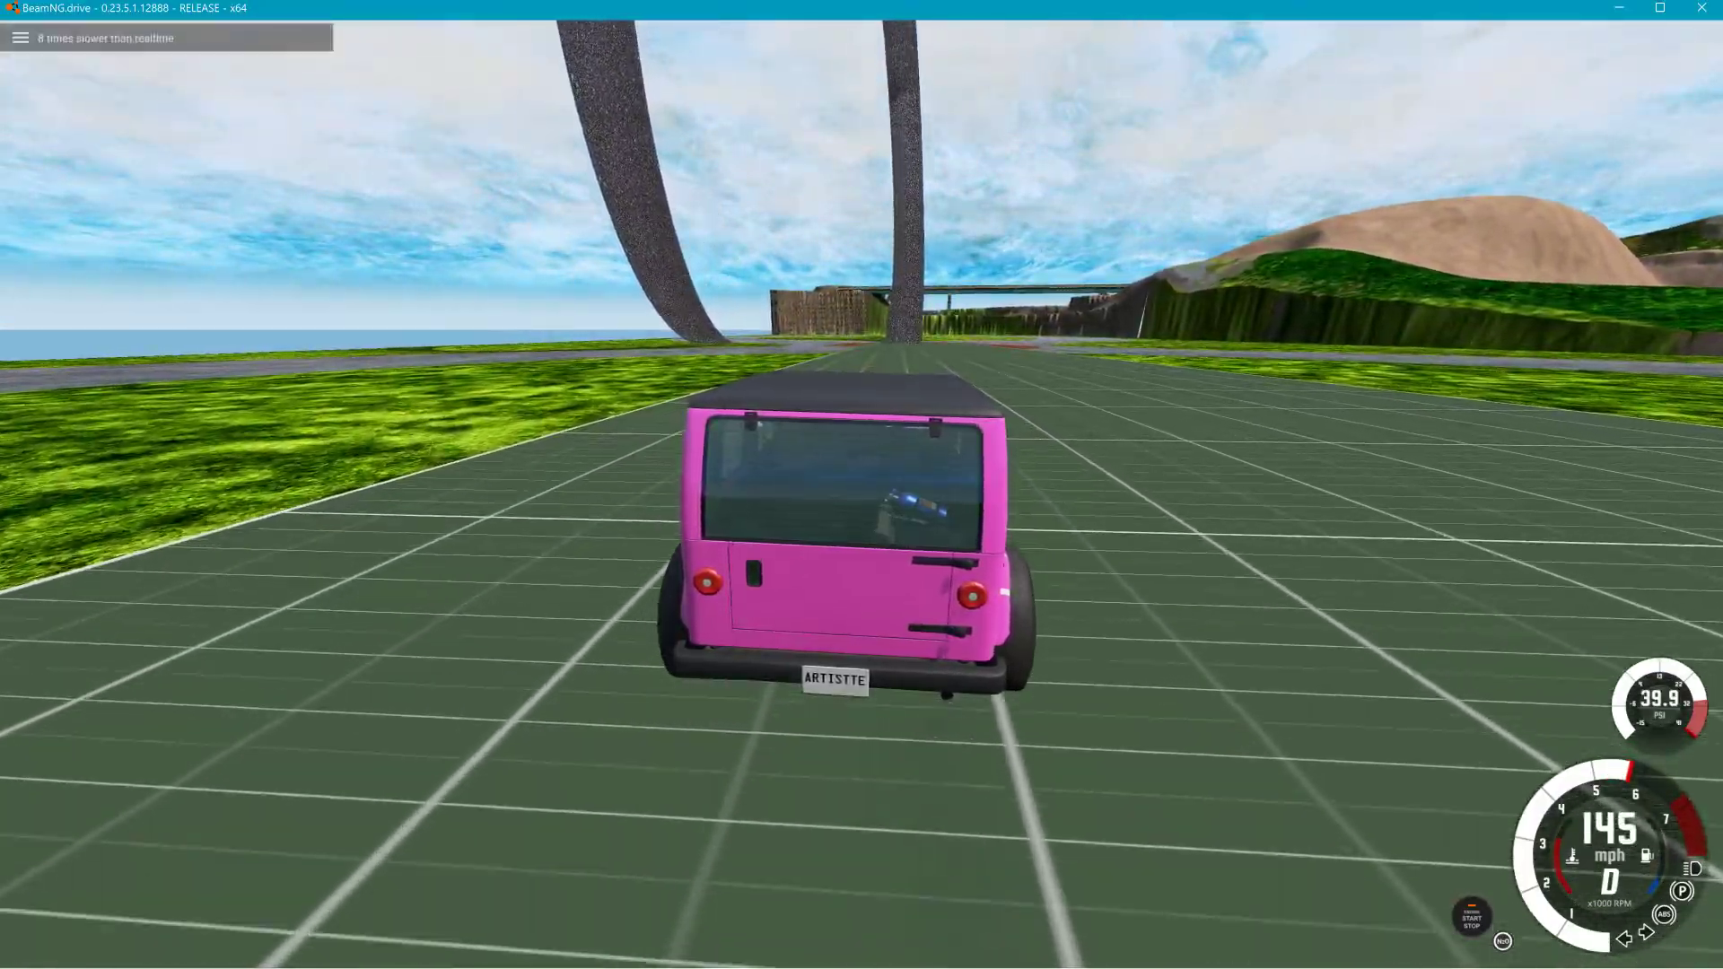
key("w")
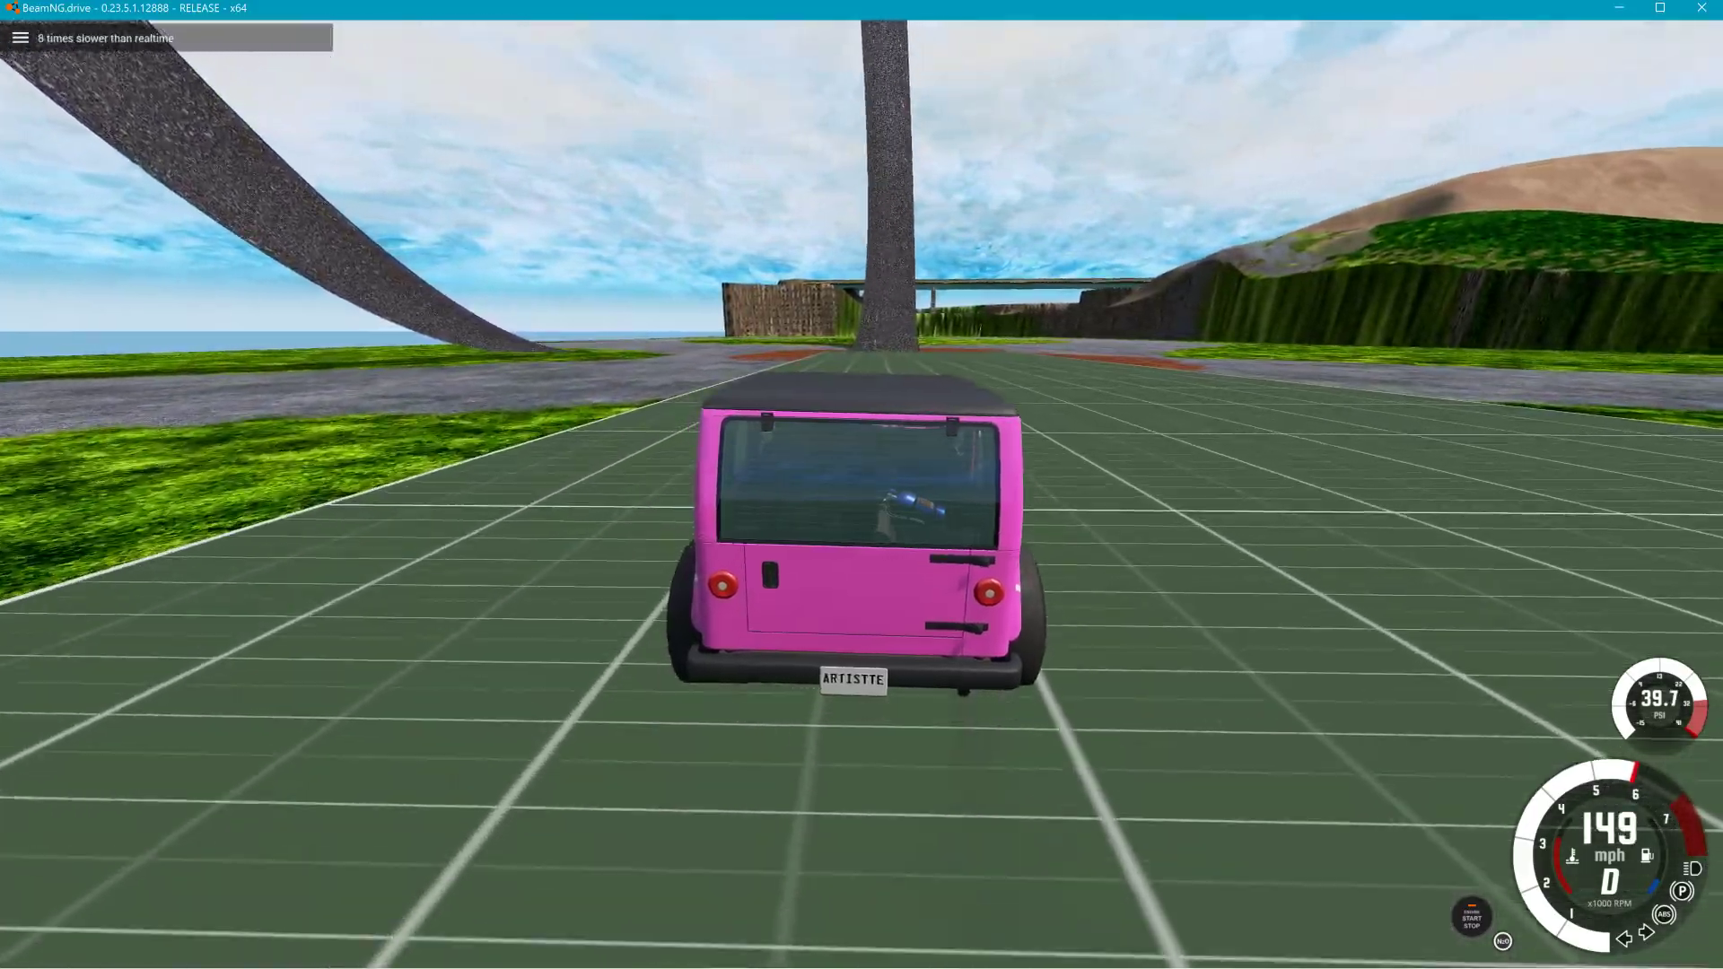
key("w")
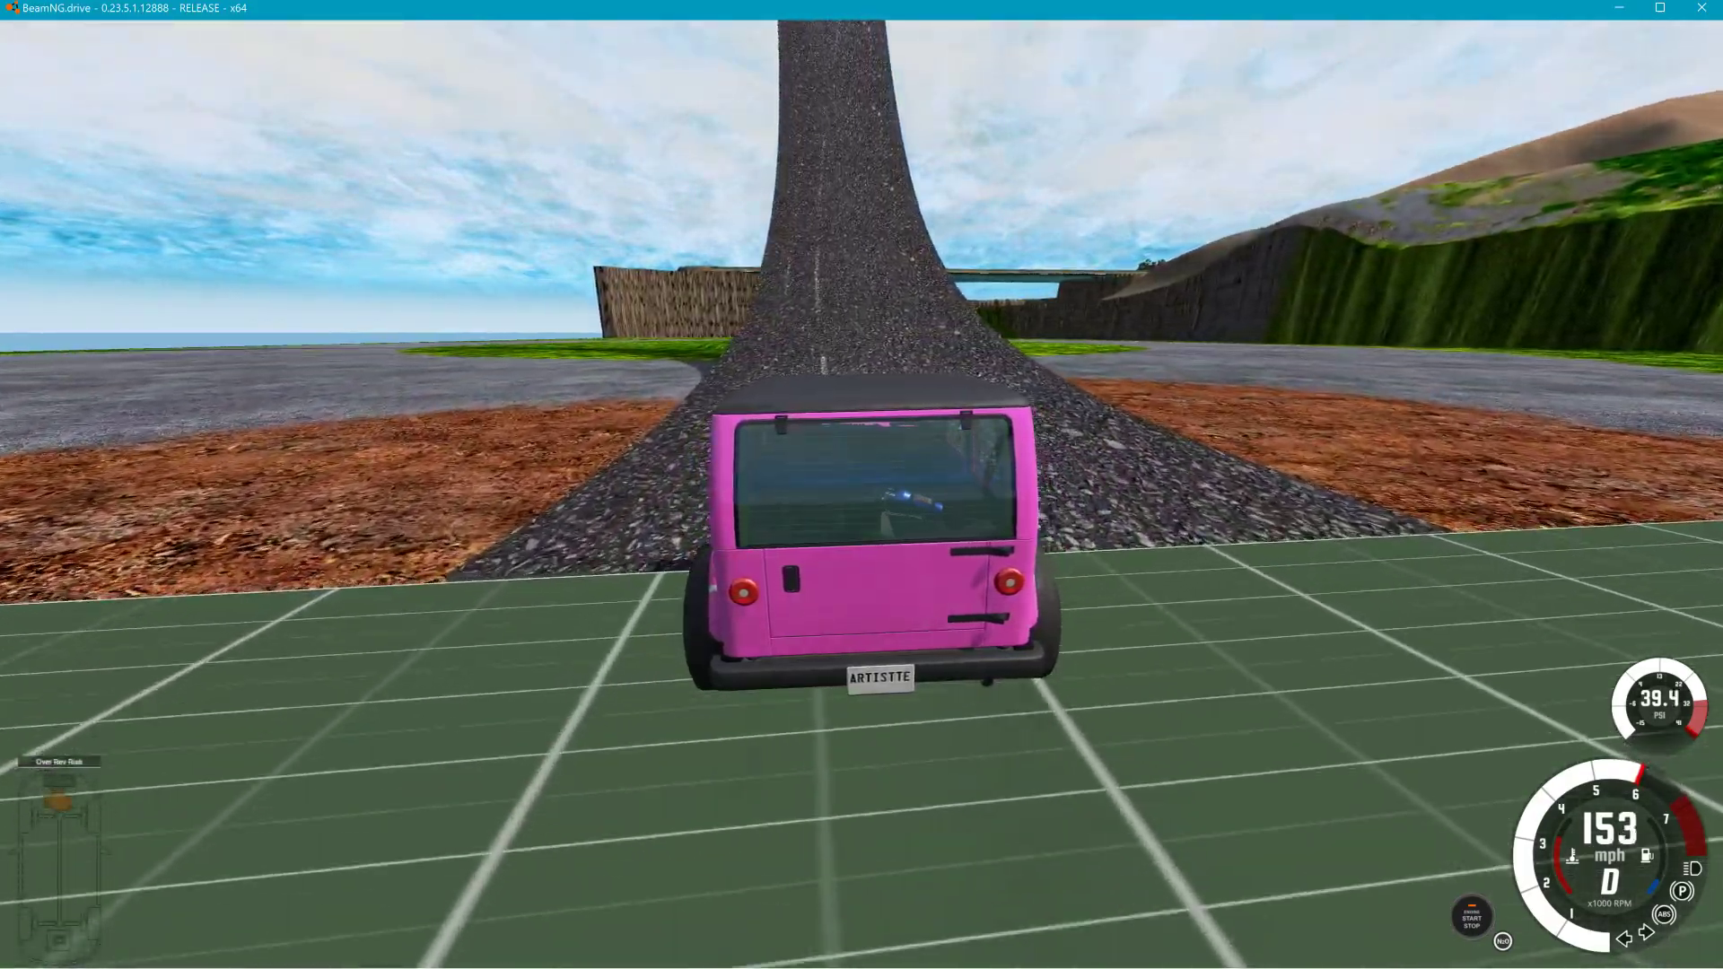
key("alt+Down")
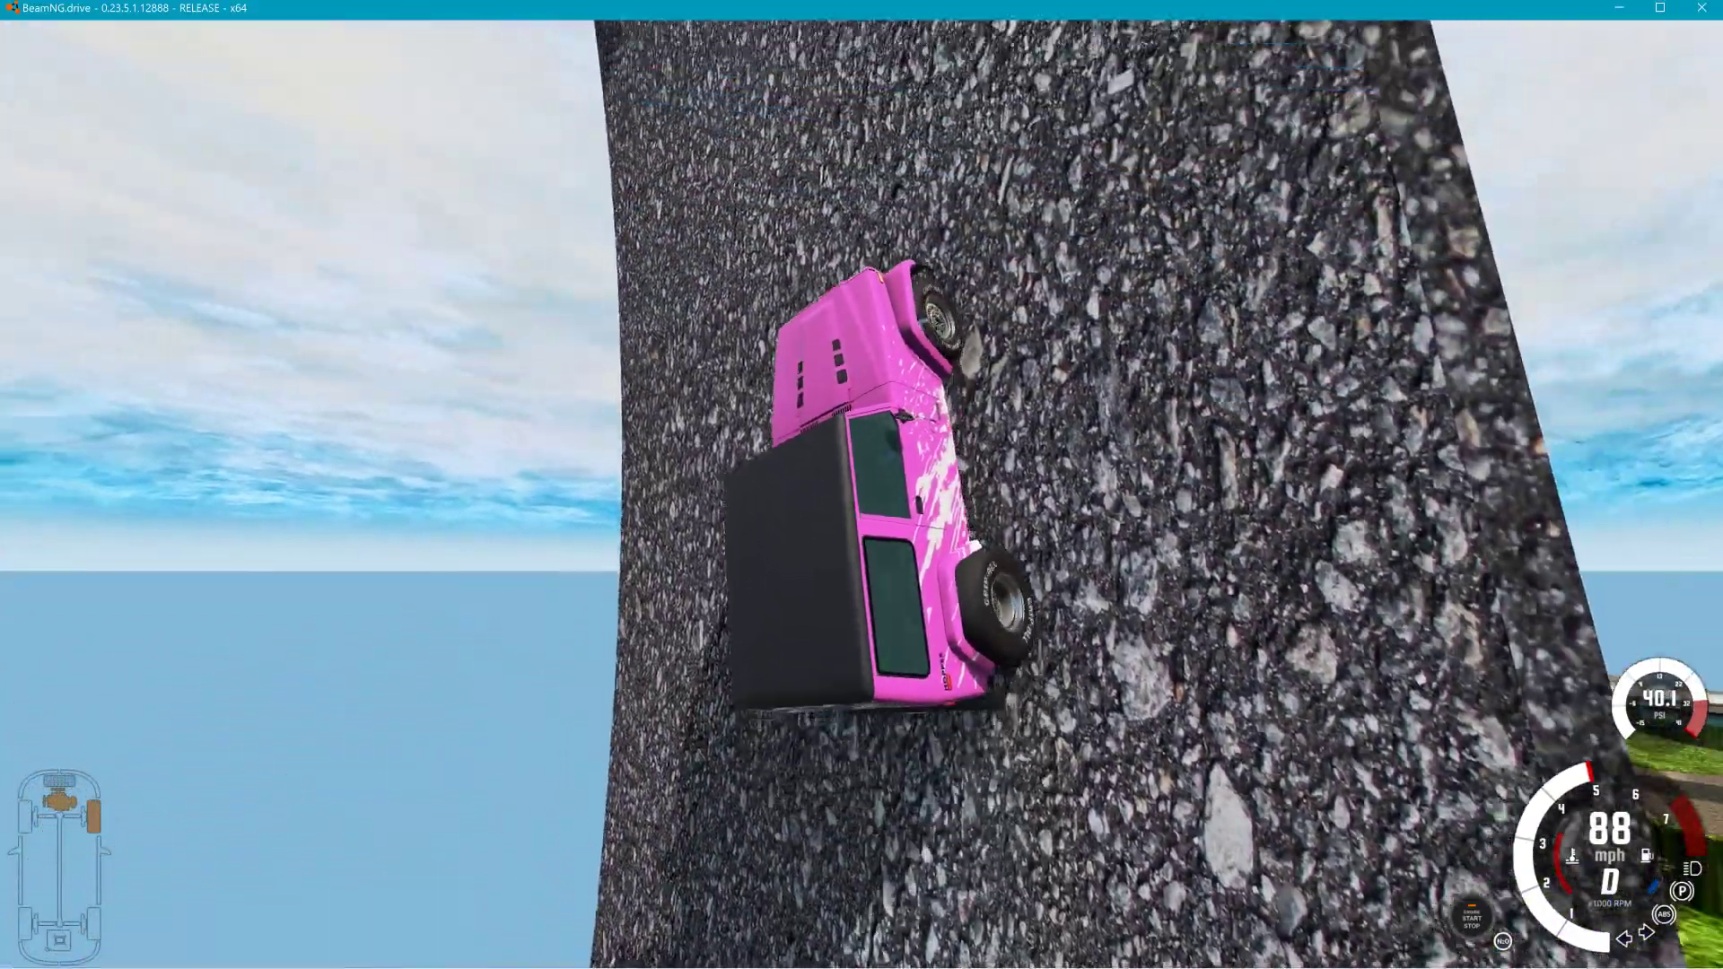
scroll(861, 485, "down", 5)
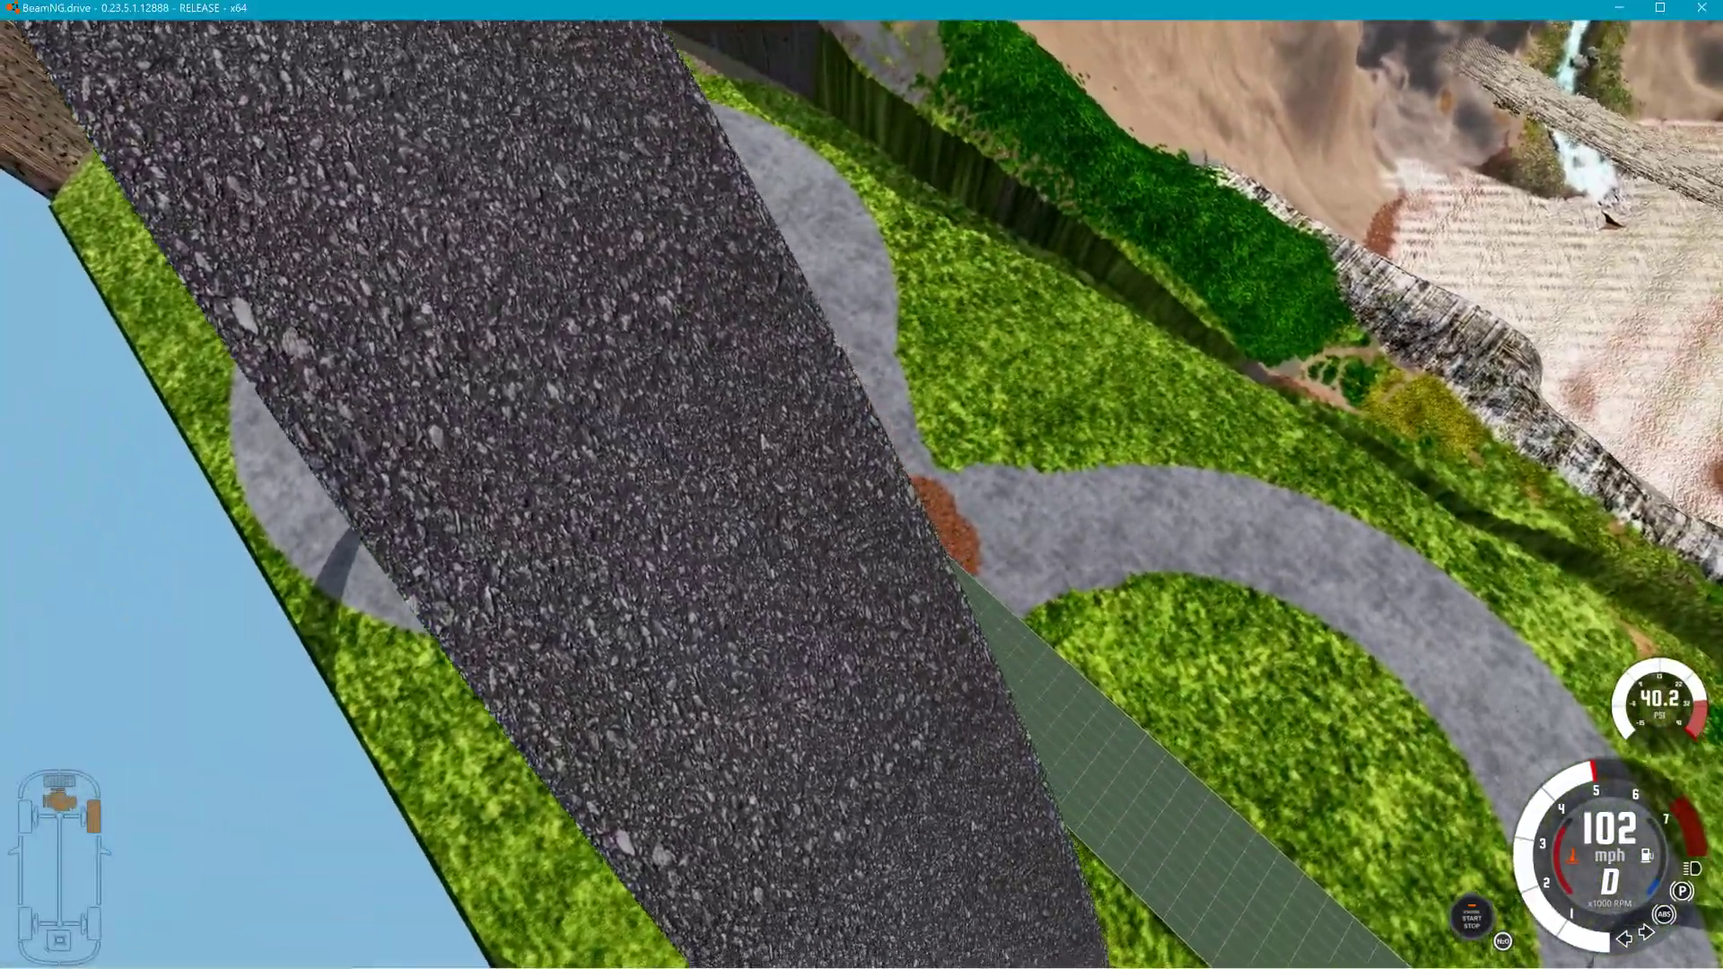
Switch to the onboard hood camera and turn the Hopper around at the mesh road's far end to face the loops.
key("c")
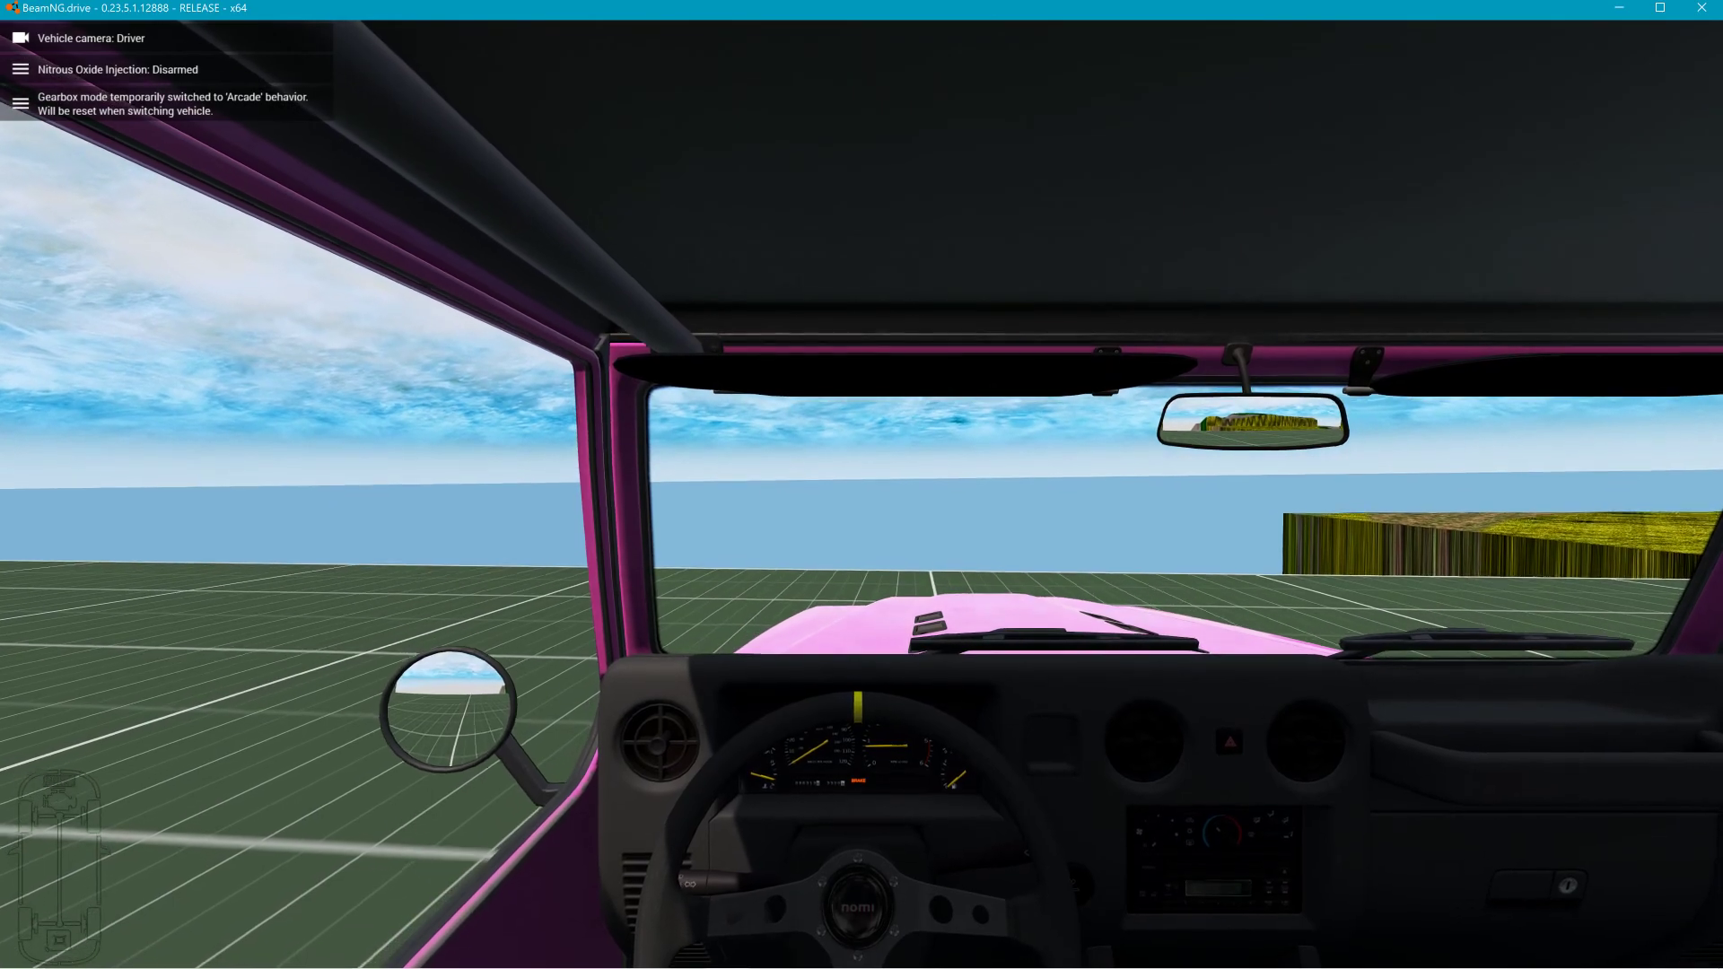
key("KP_2")
key("Right")
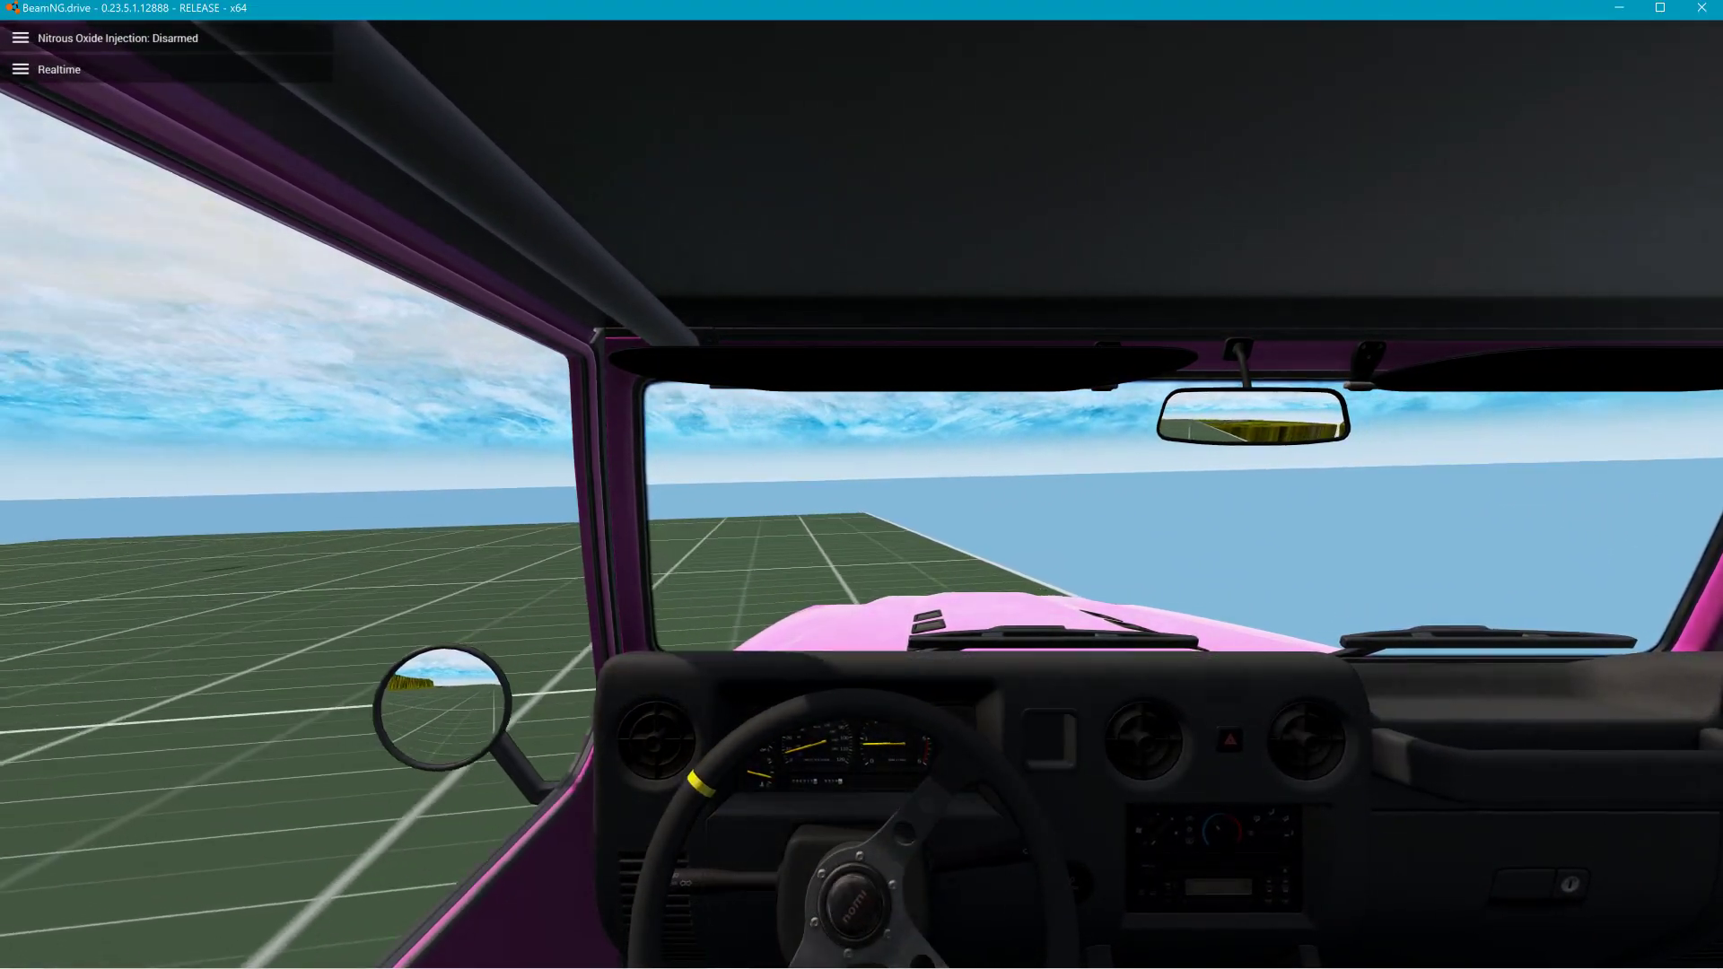
key("alt+Up")
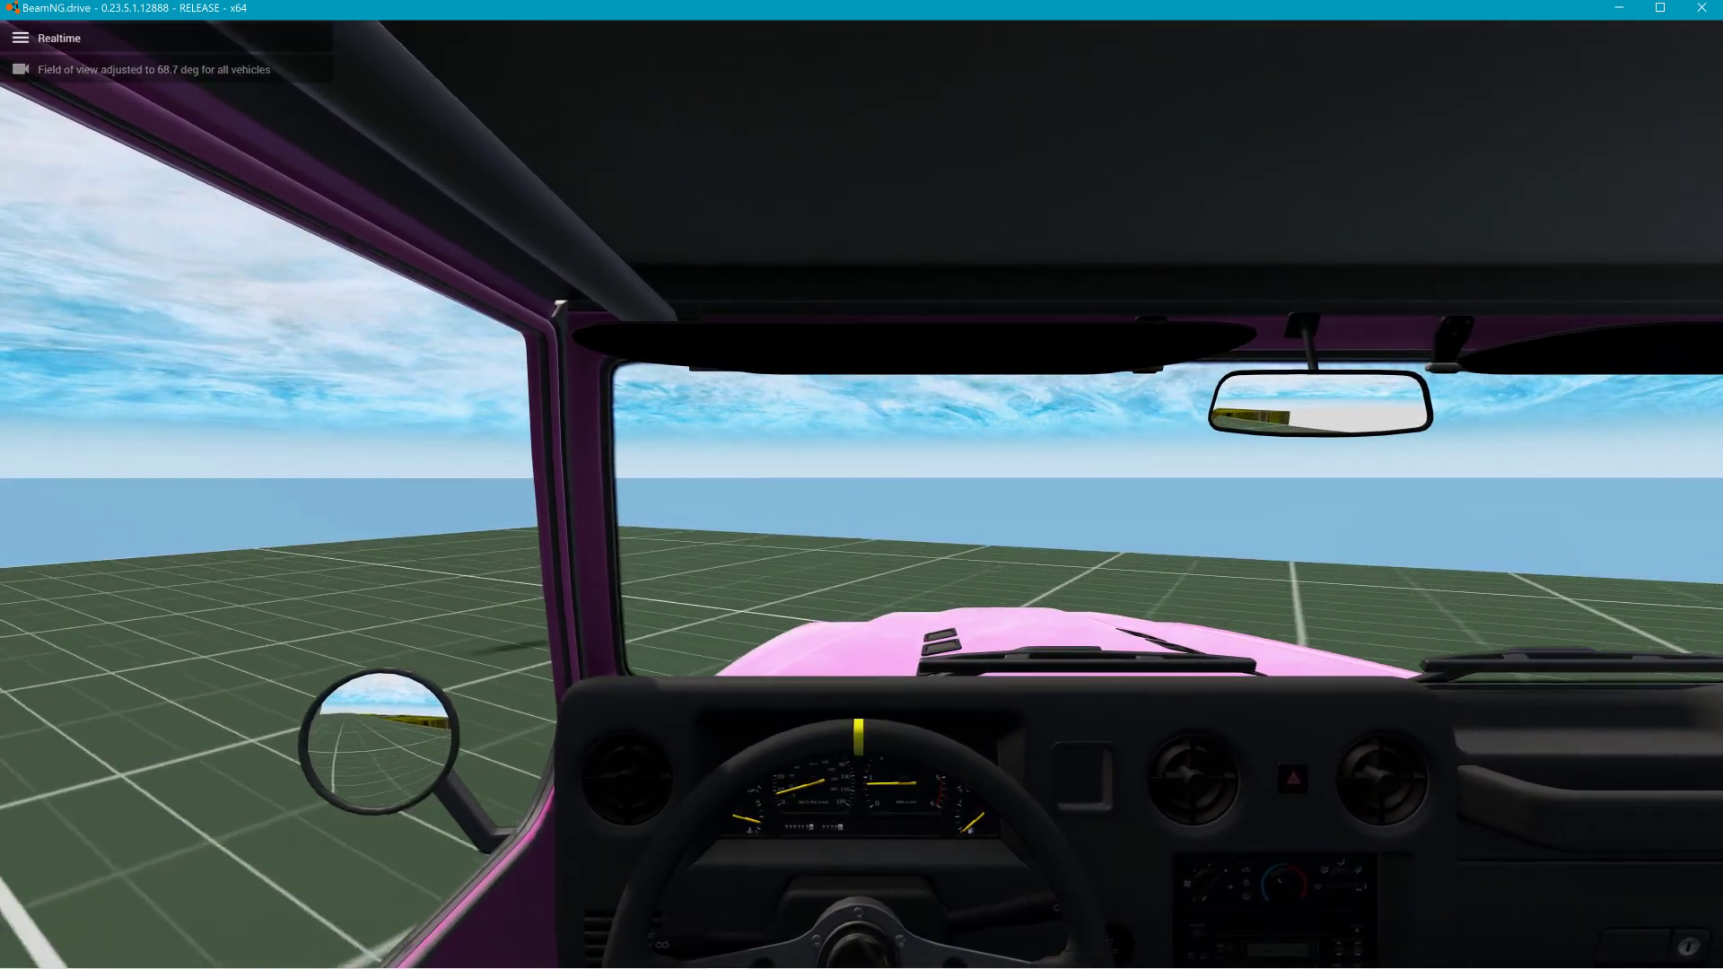
key("c")
key("Left")
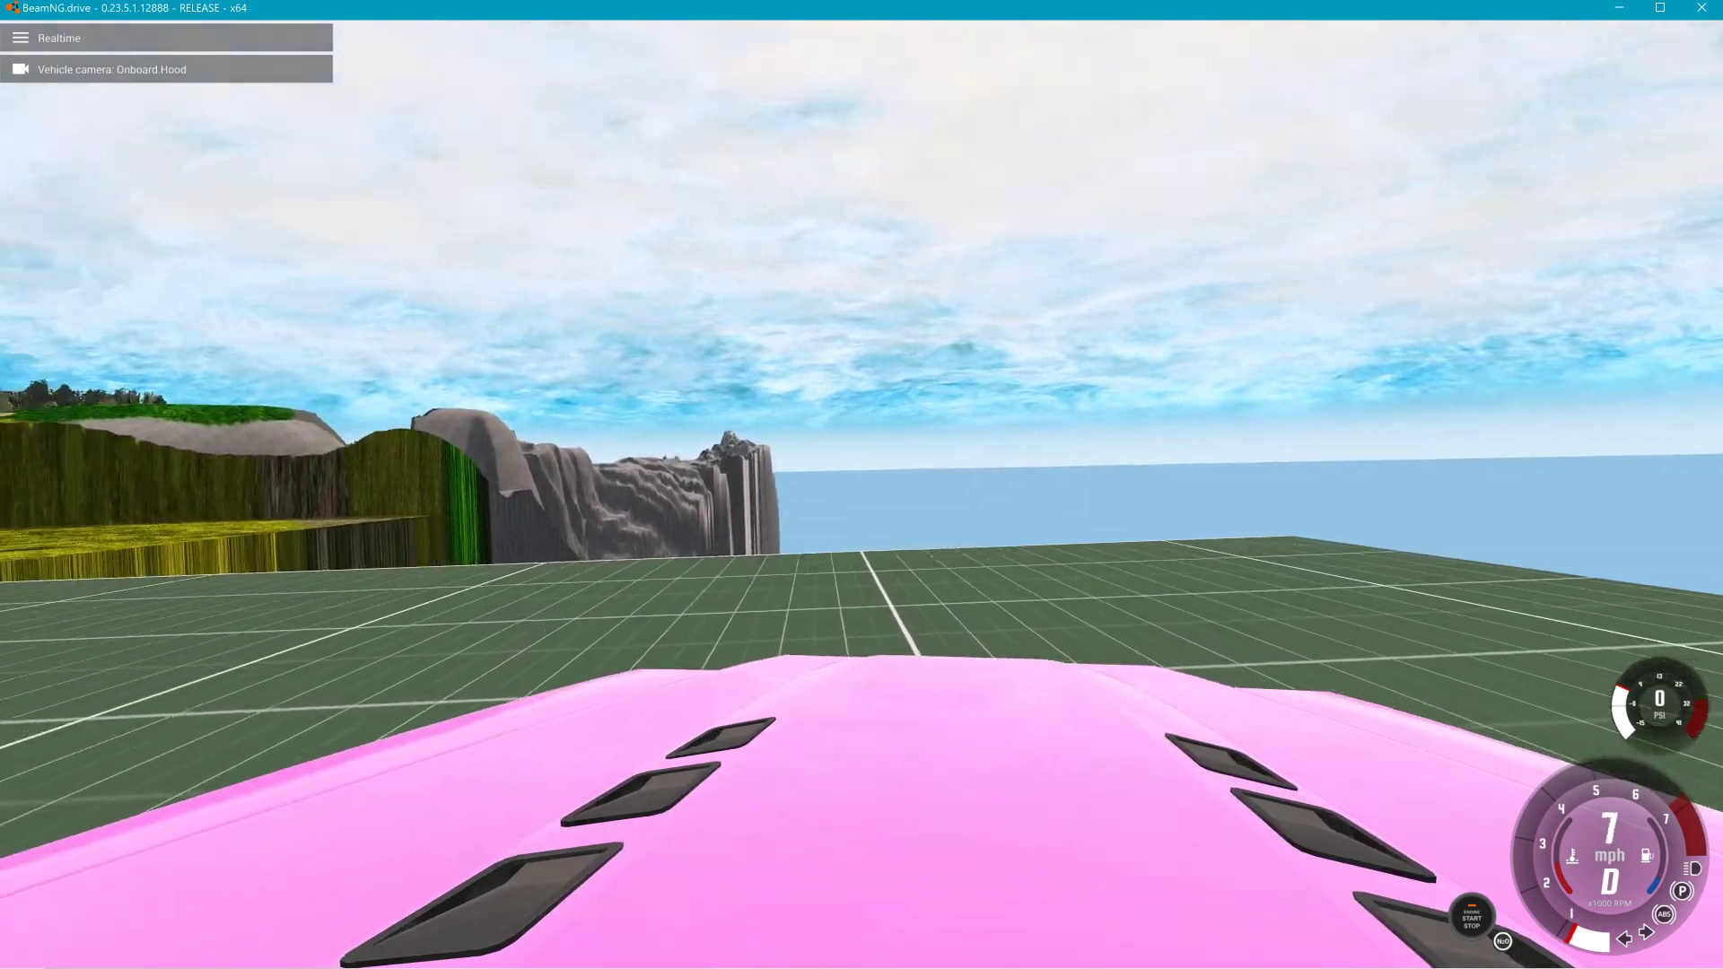
key("Left")
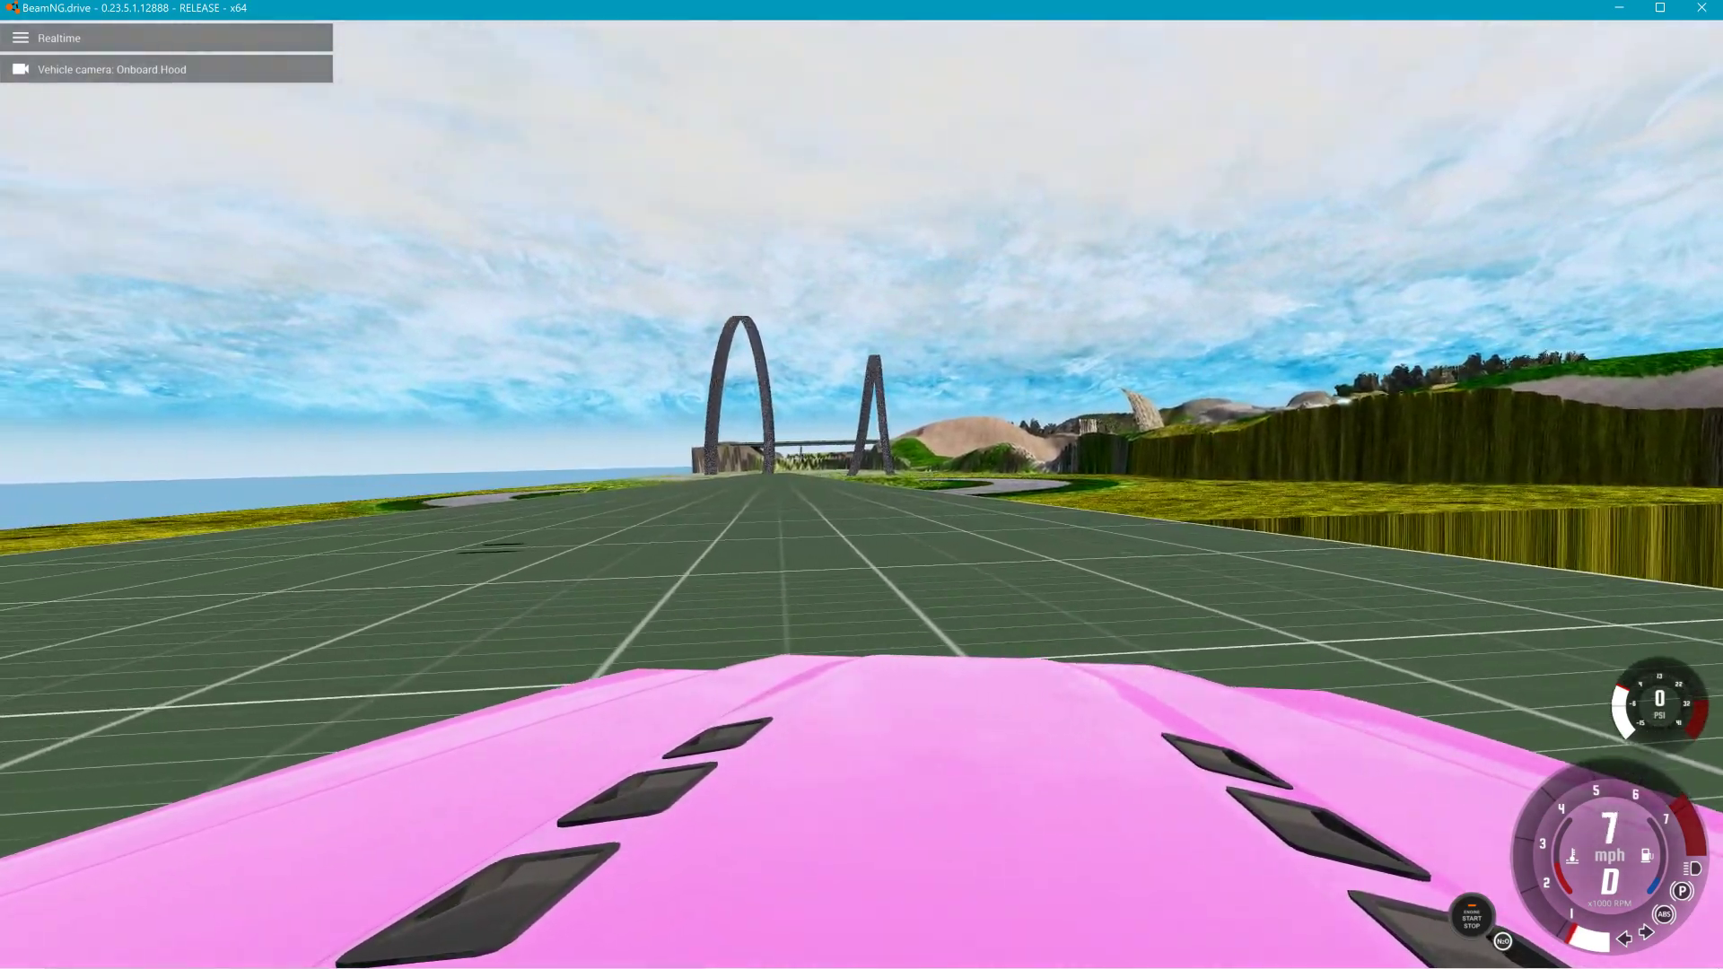
Accelerate the Hopper at full throttle along the mesh road toward the large loop in the hood view.
key("Up")
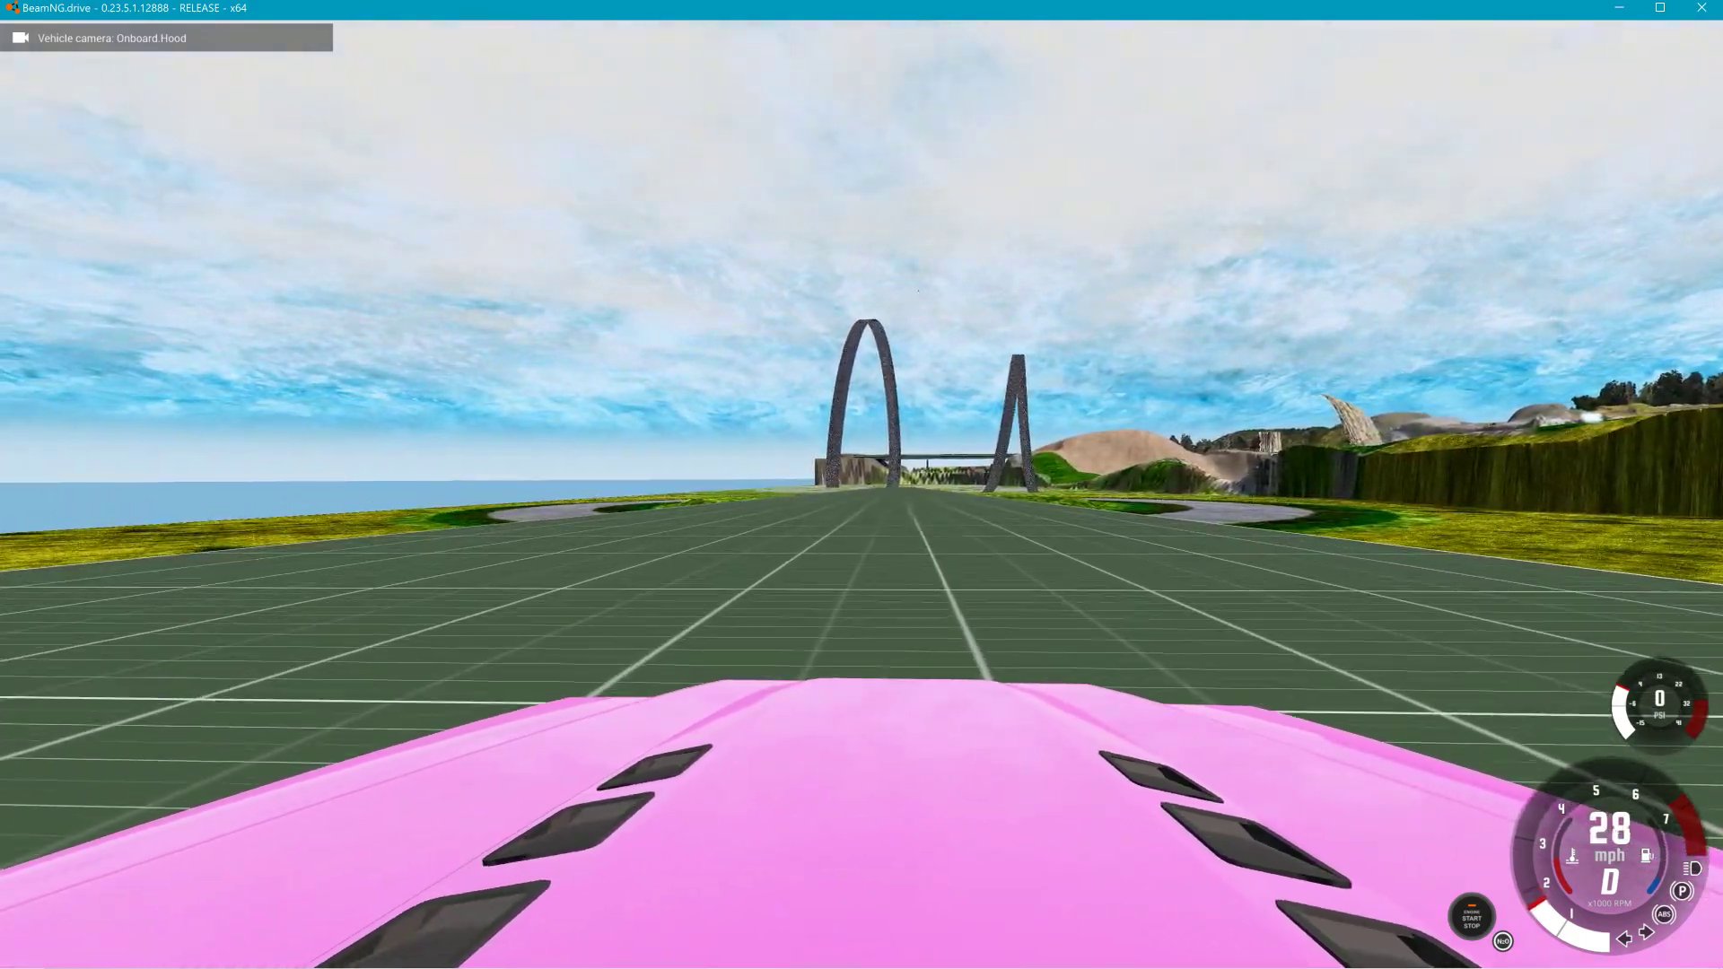
key("Up")
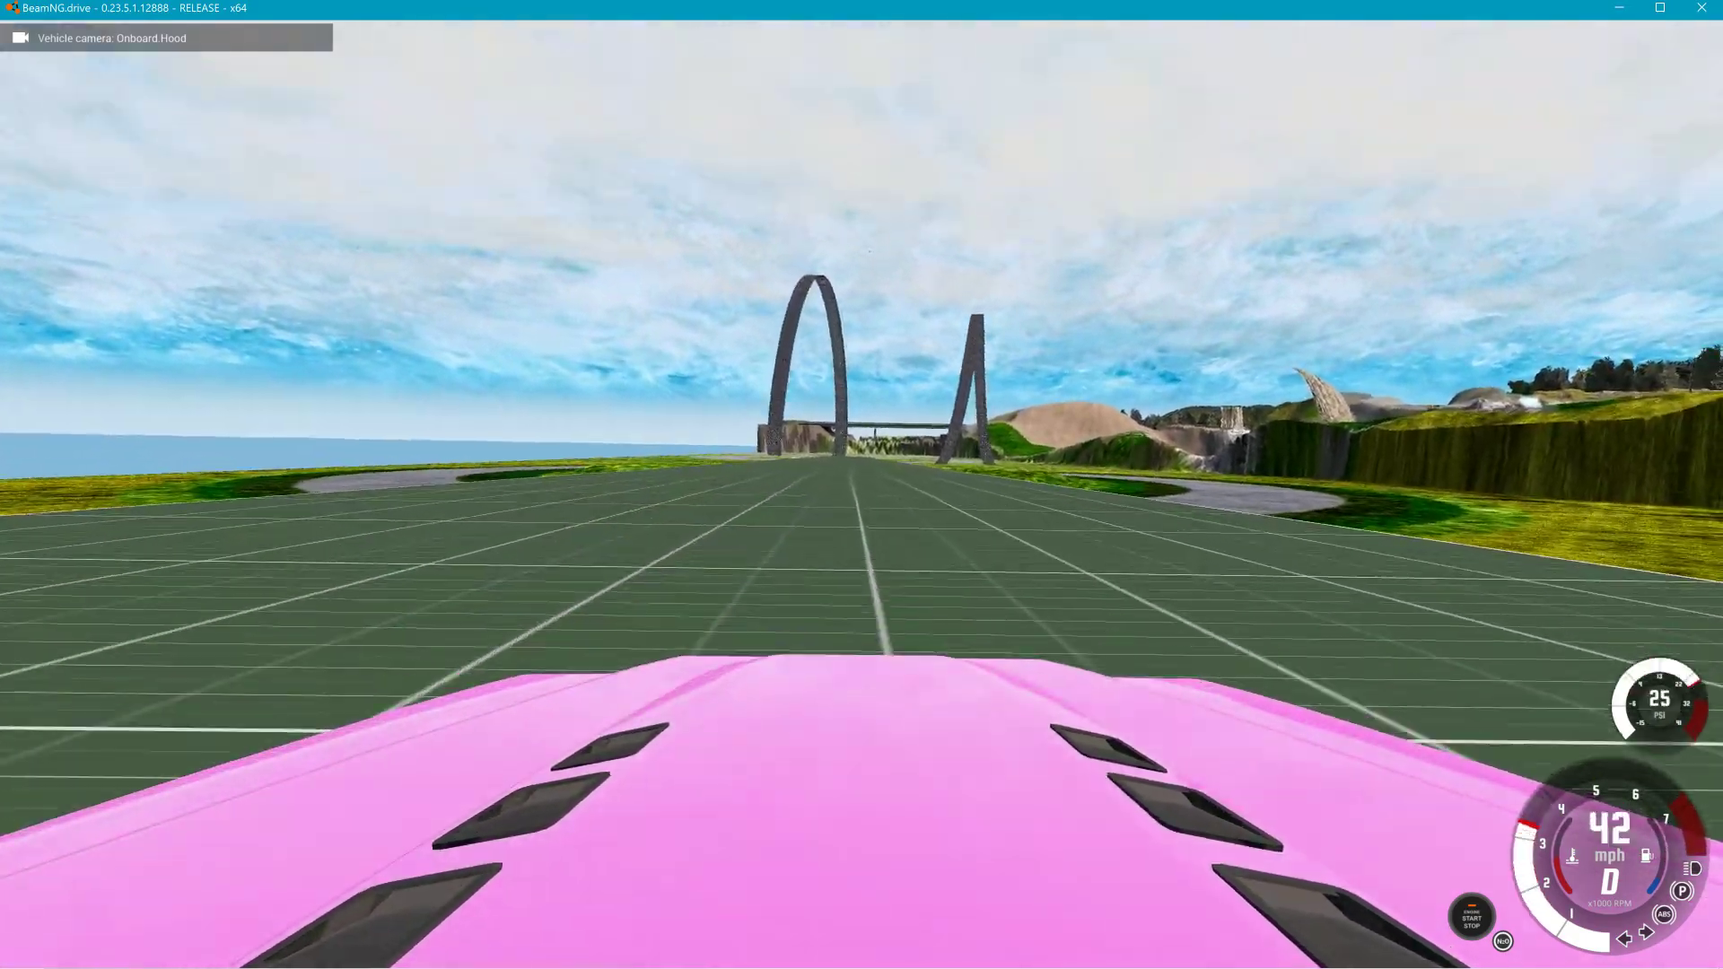
key("Up")
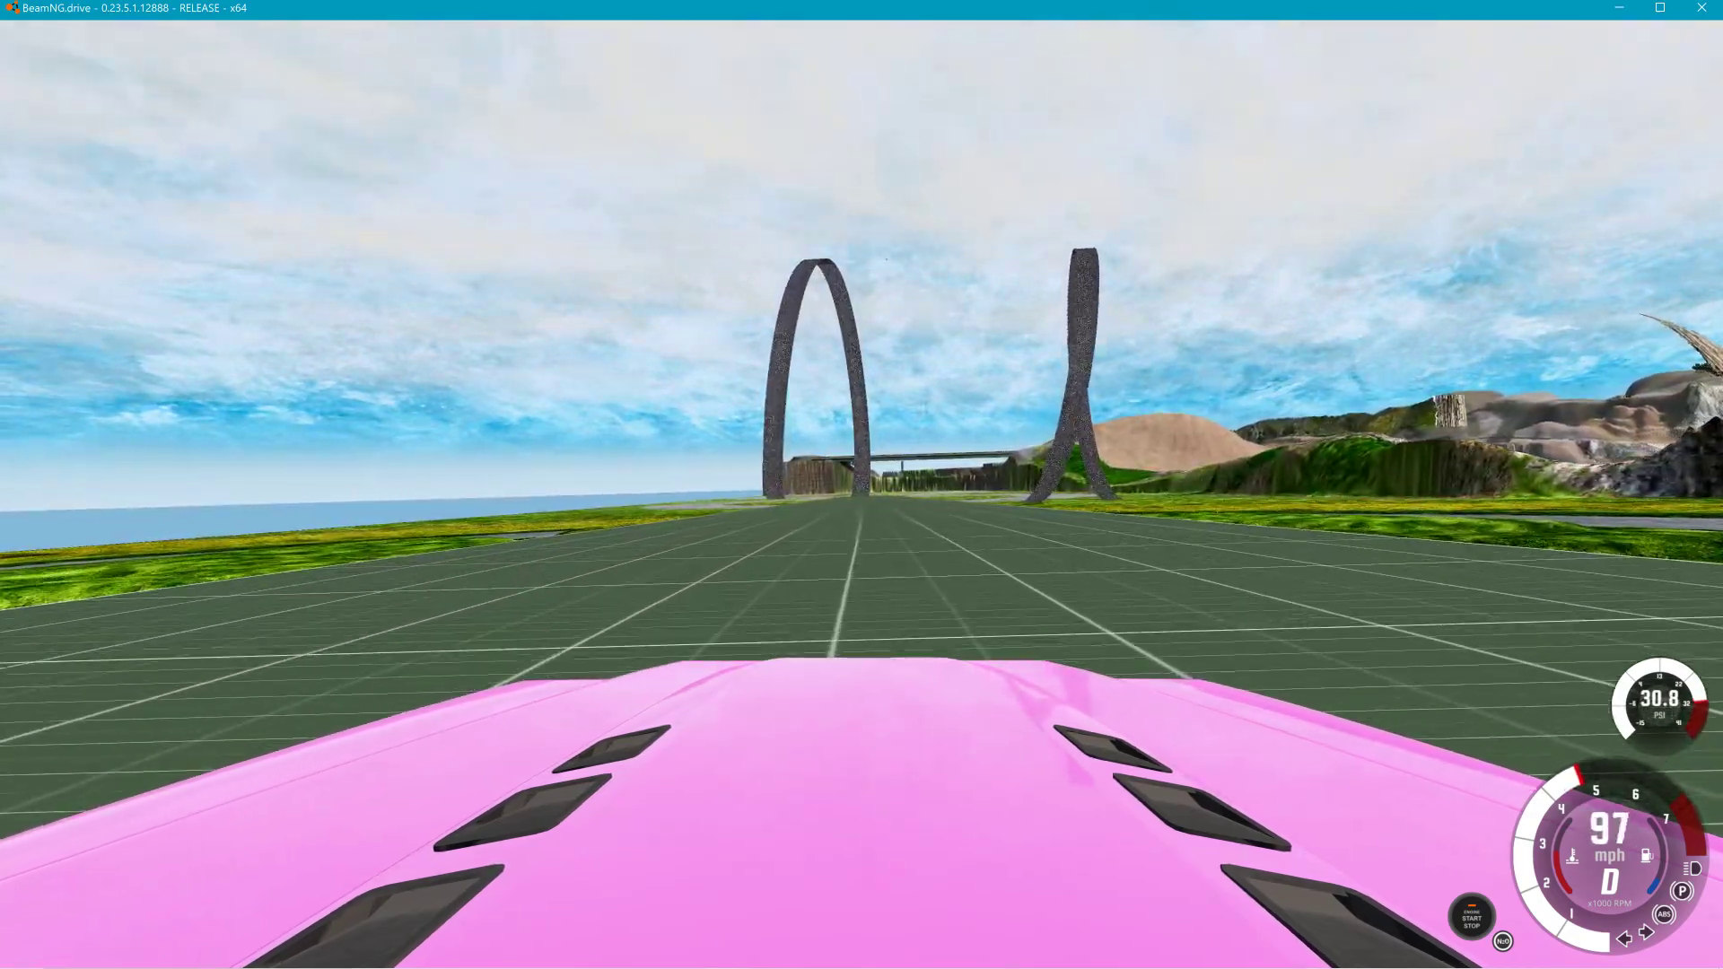
key("Up")
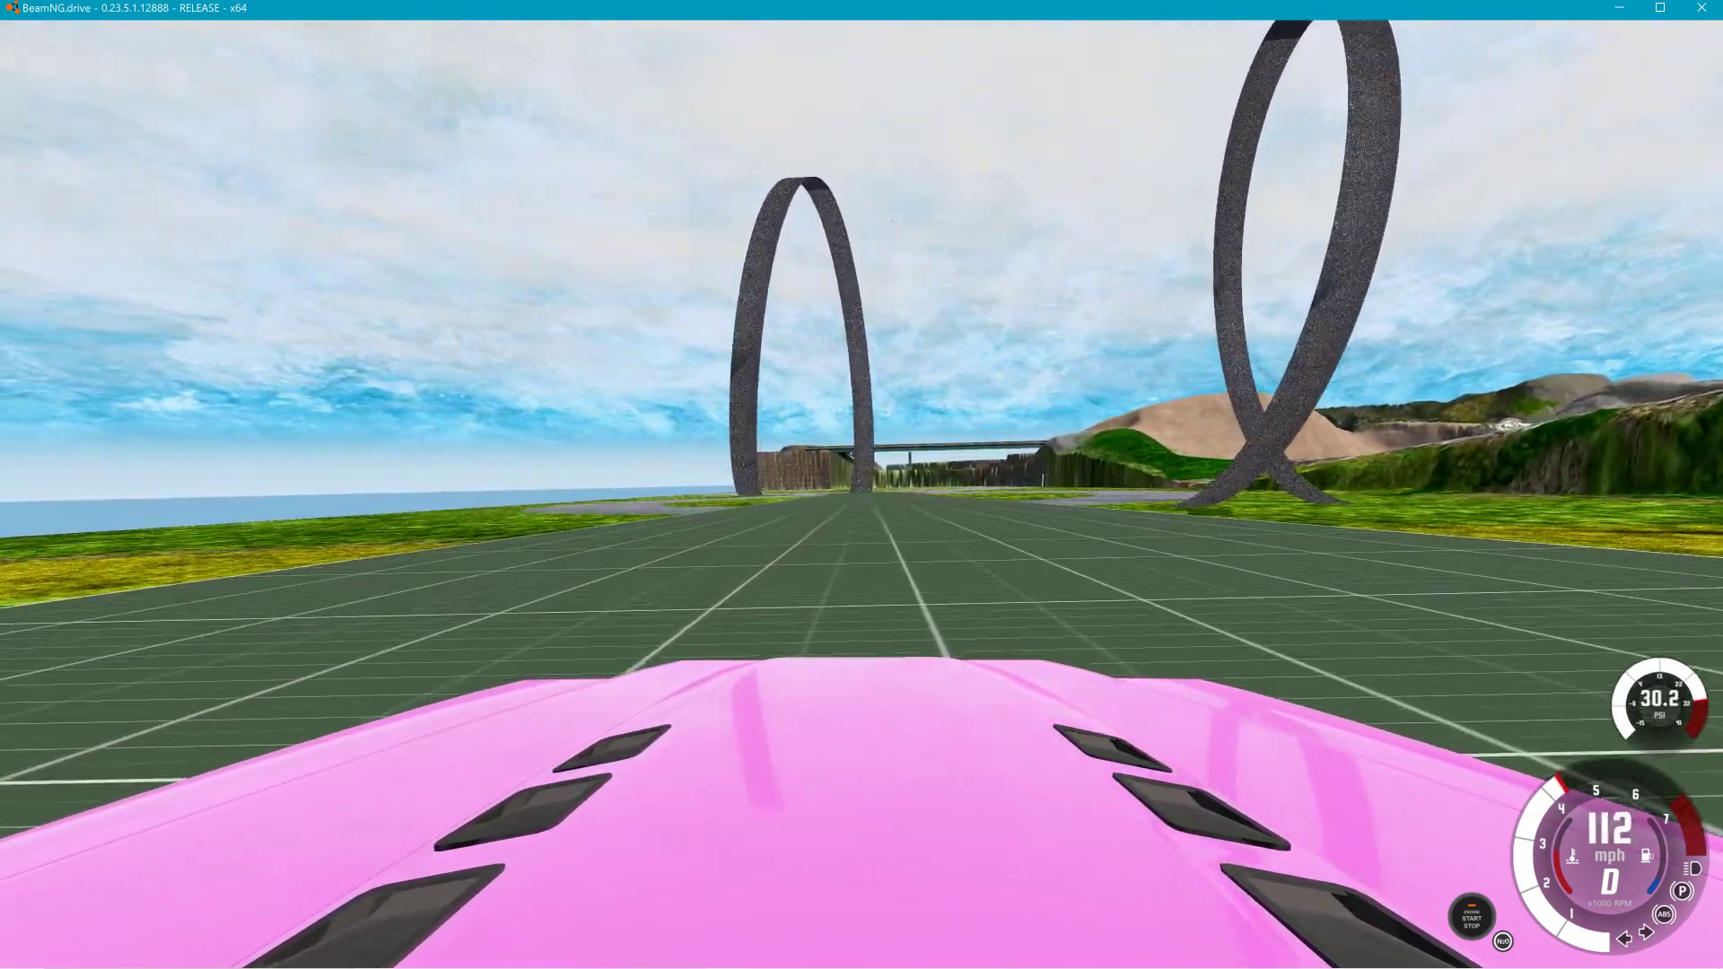
key("Up")
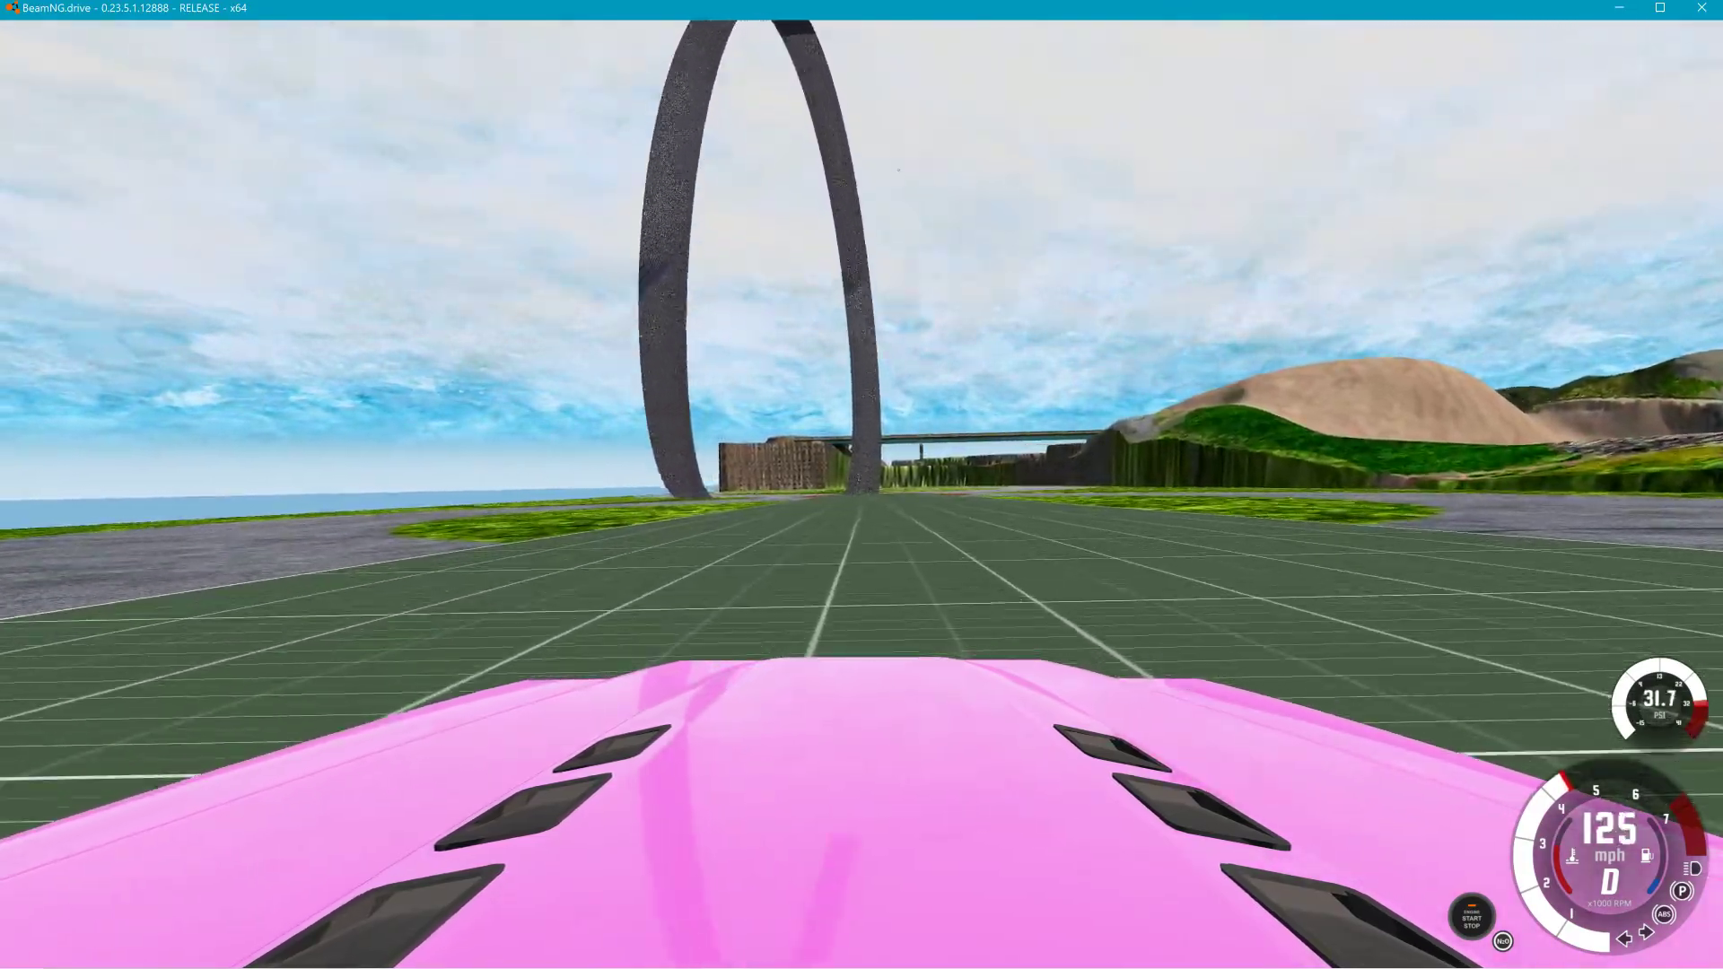
key("Up")
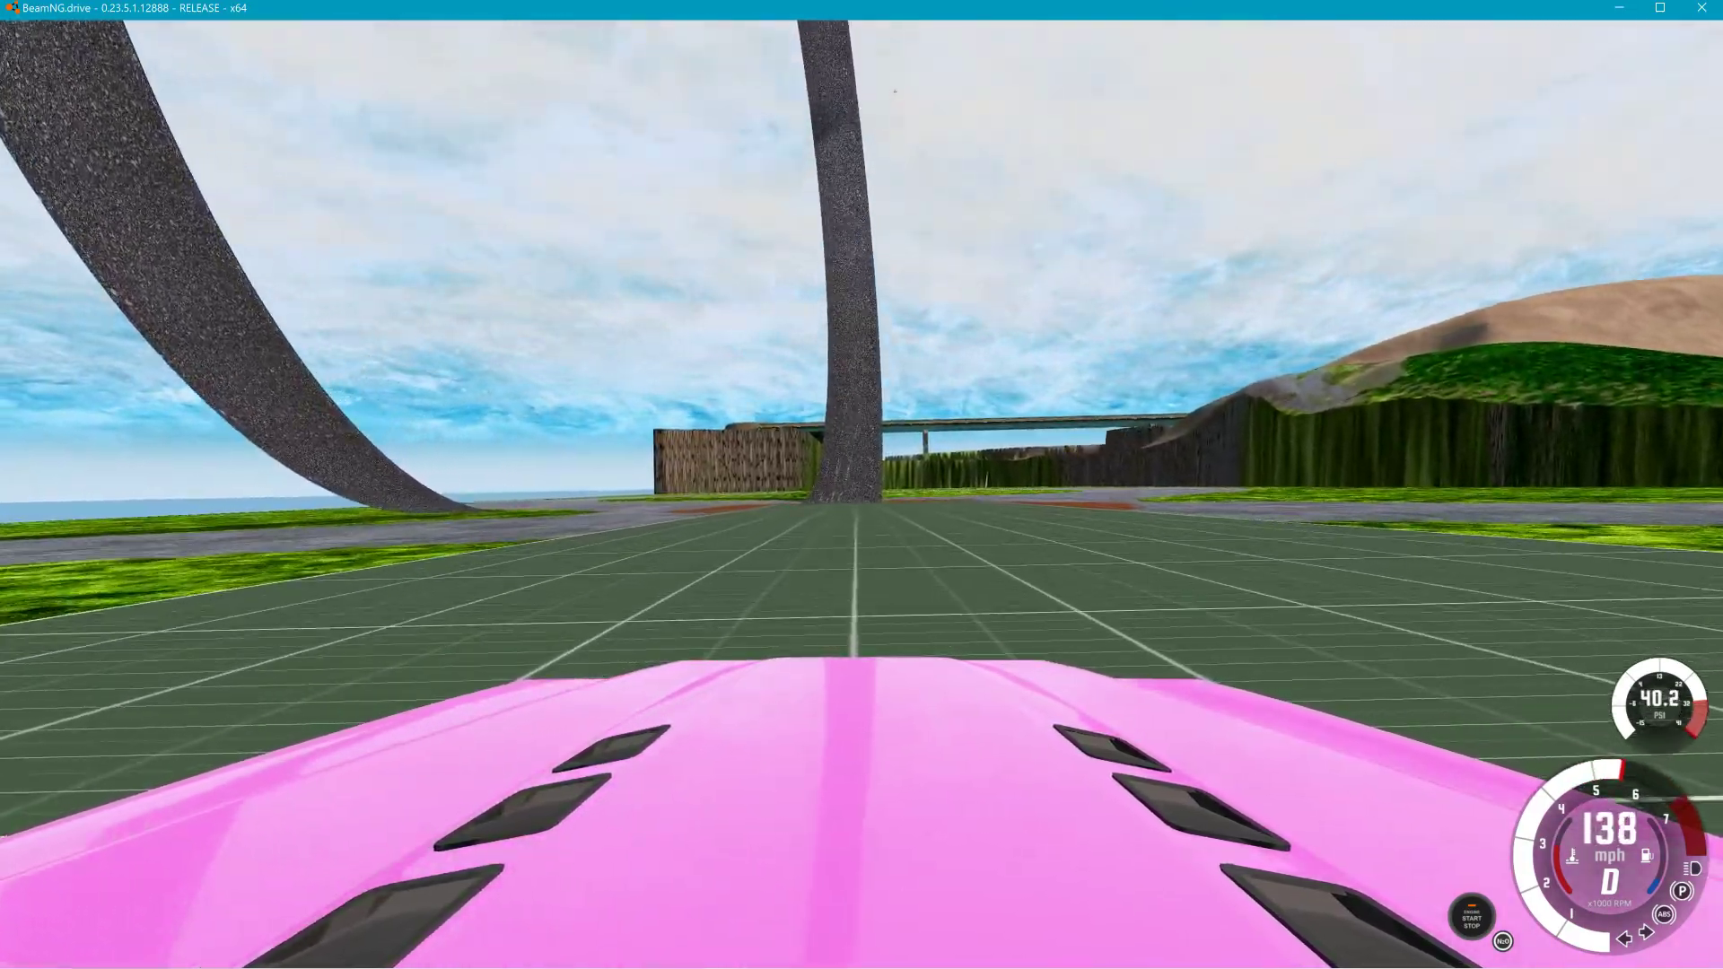
Drive the Hopper through the large loop at 8 times slower than realtime, and reset it to the mesh road's far end.
key("Up")
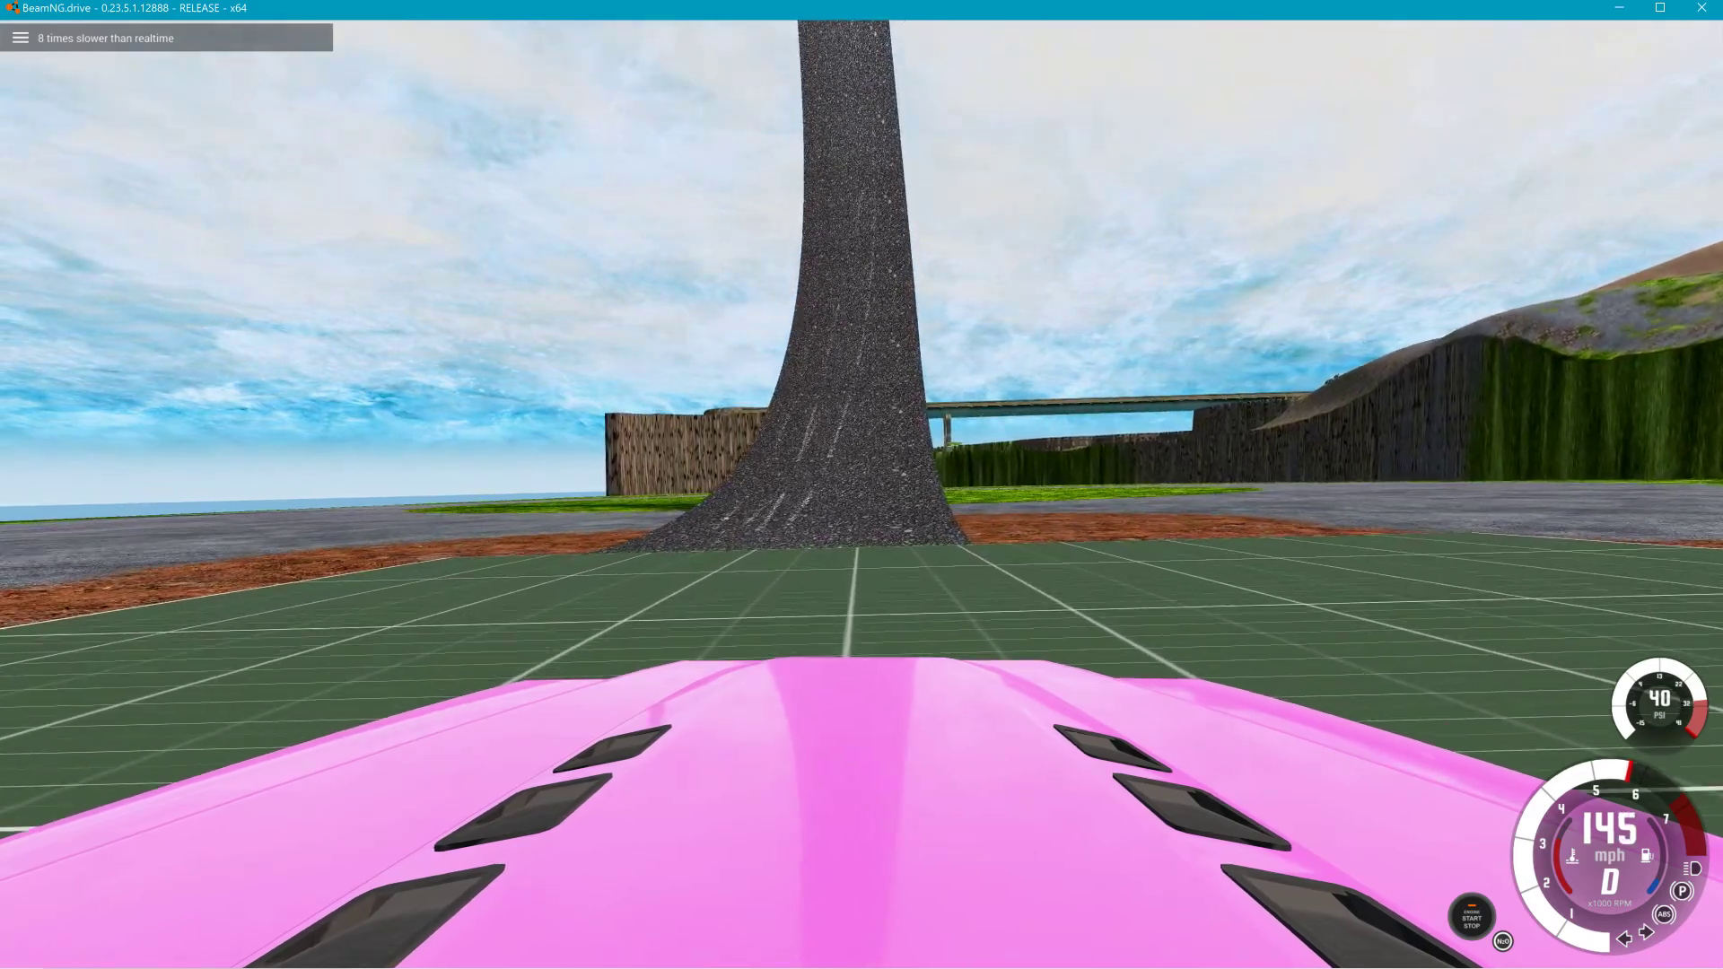
key("Up")
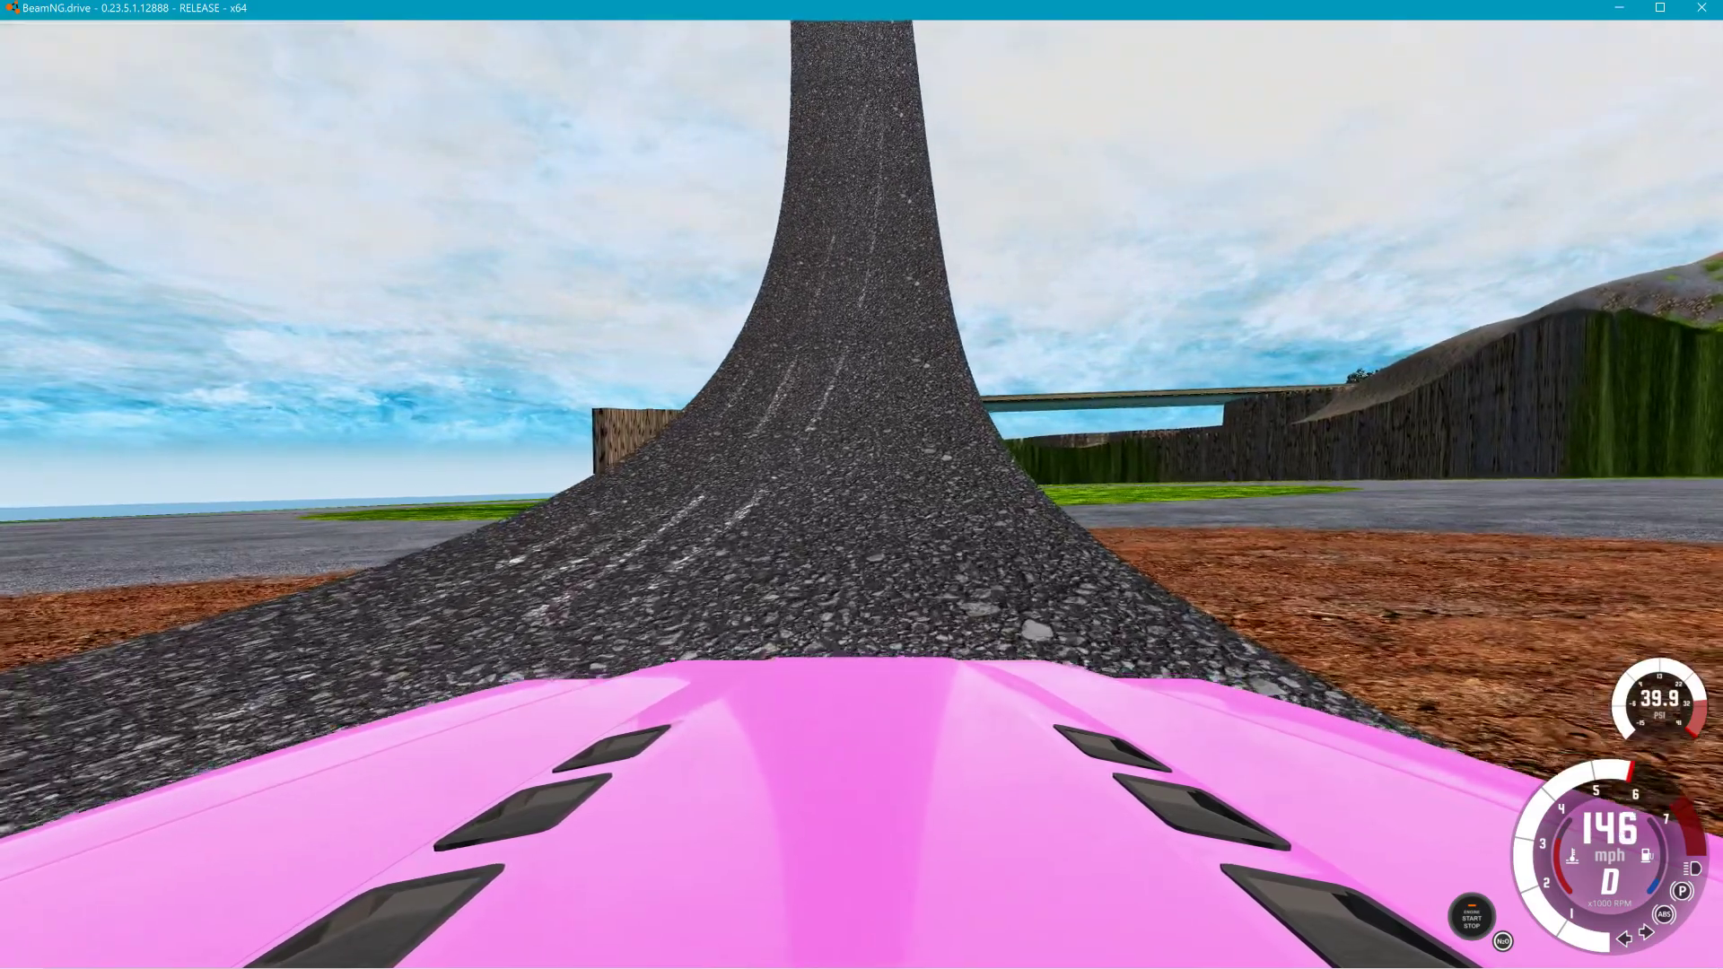
key("Up")
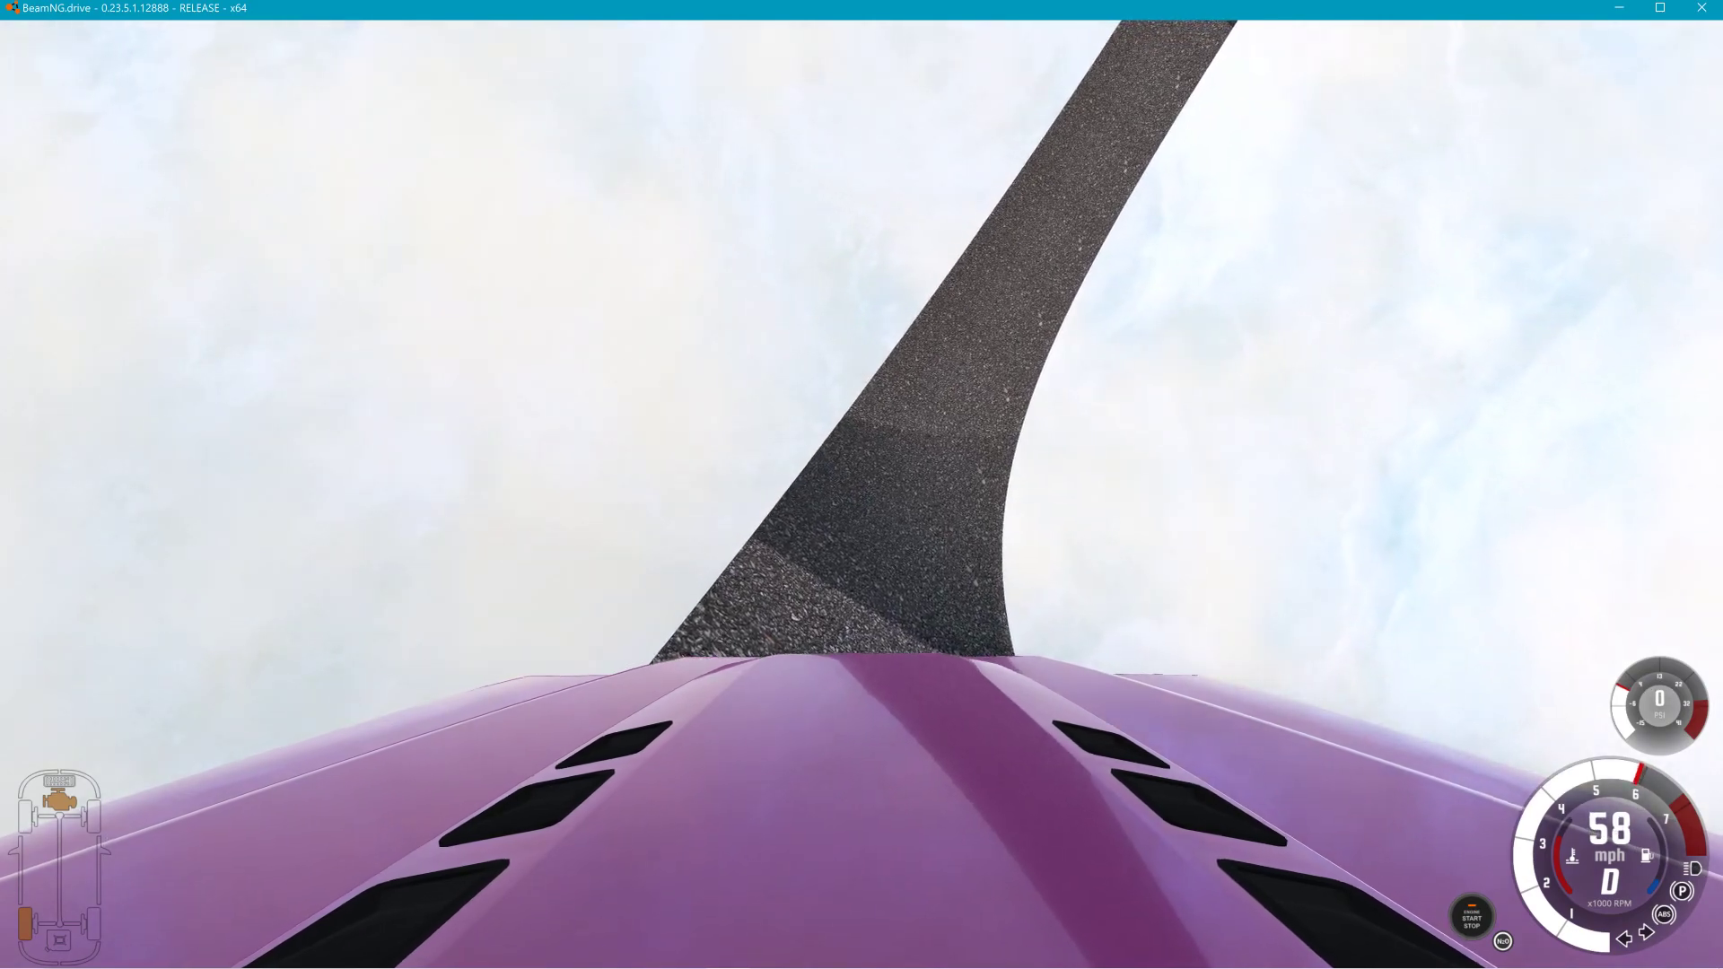
key("r")
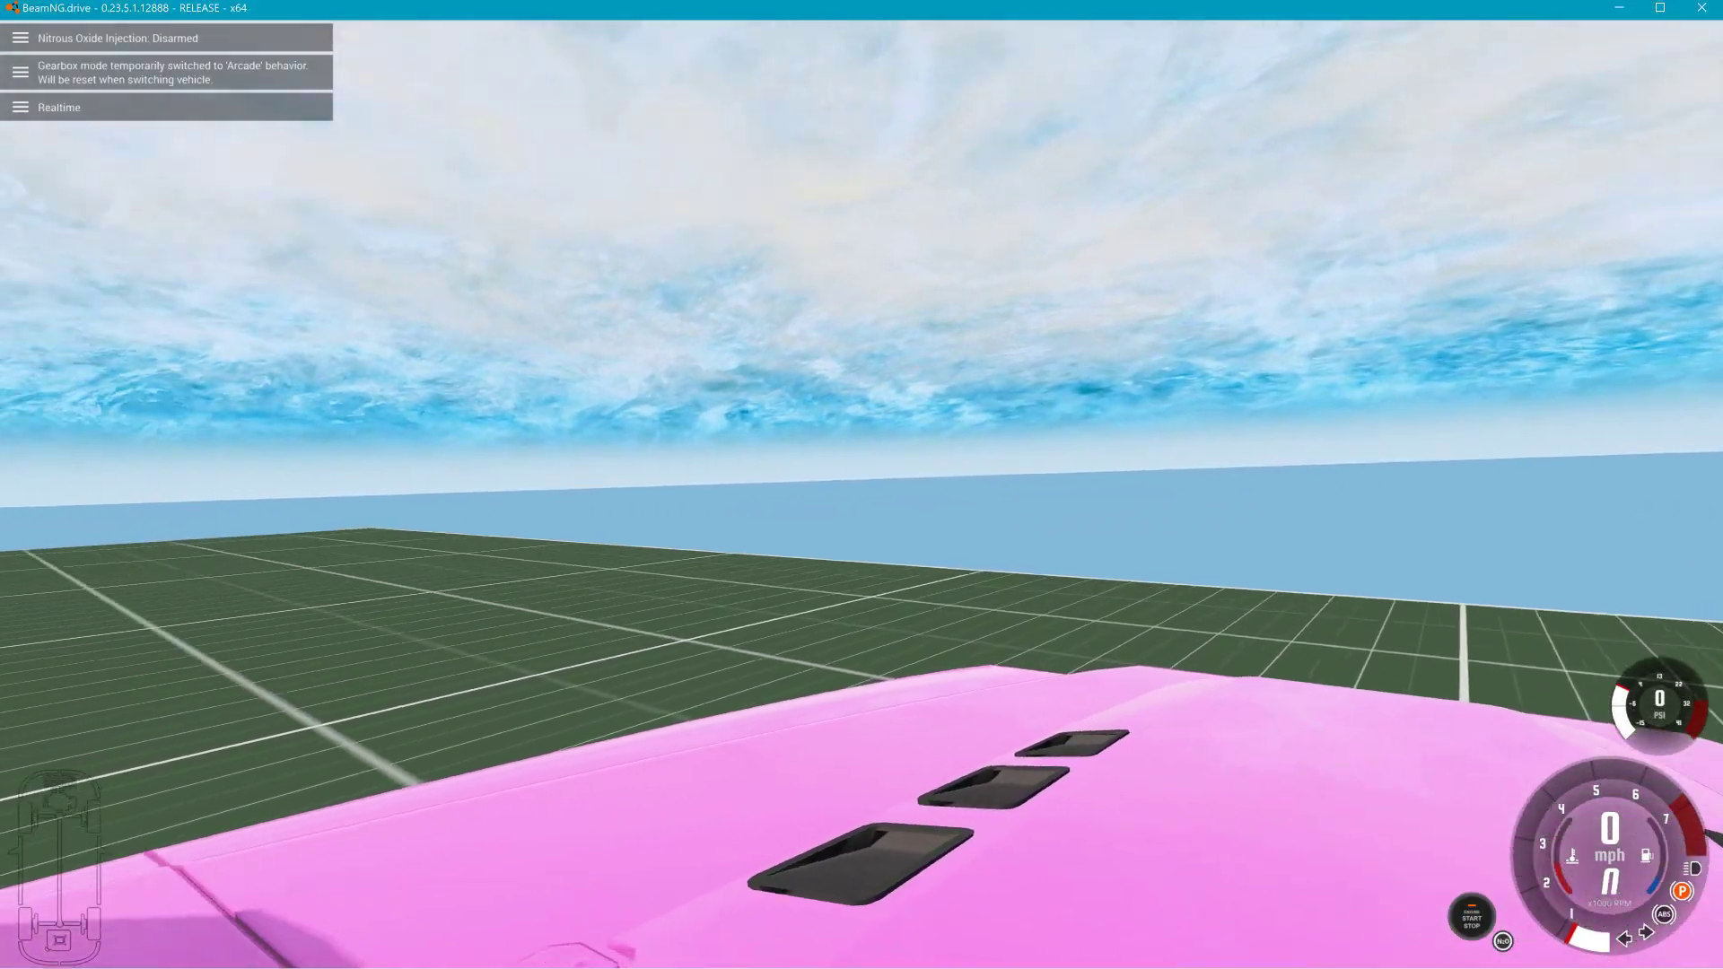
Turn the Hopper around at the mesh road's far end in the hood view and line it up with the large loop.
key("KP_6")
key("Up")
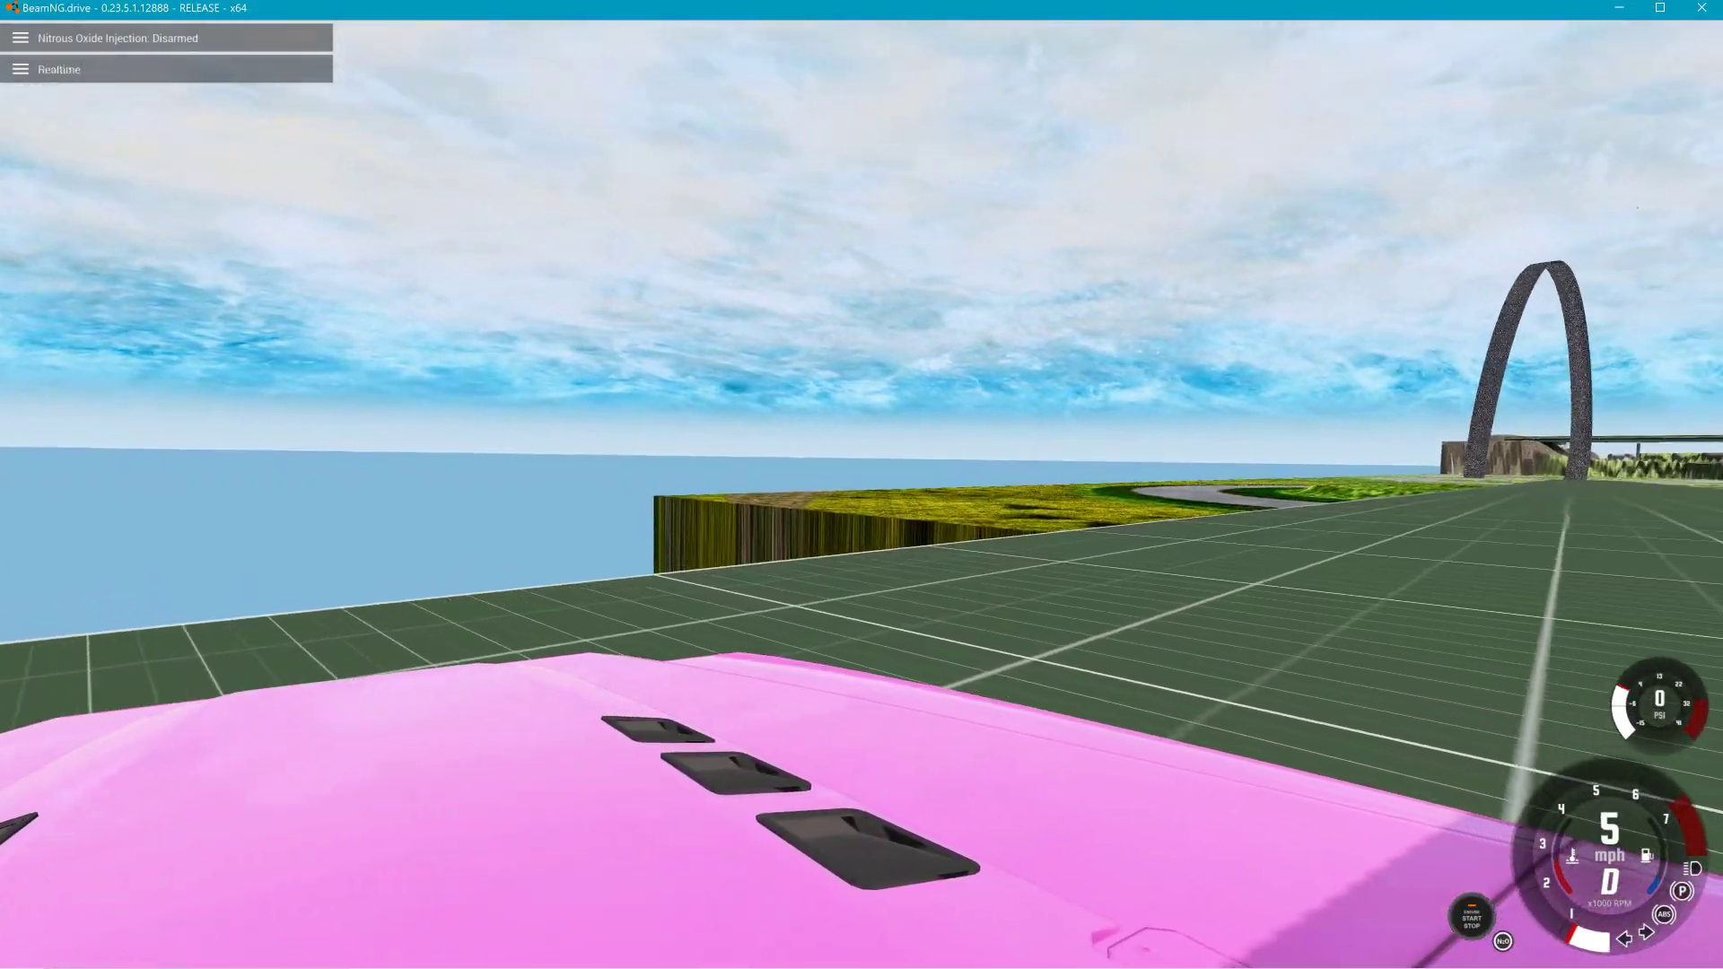
key("Left")
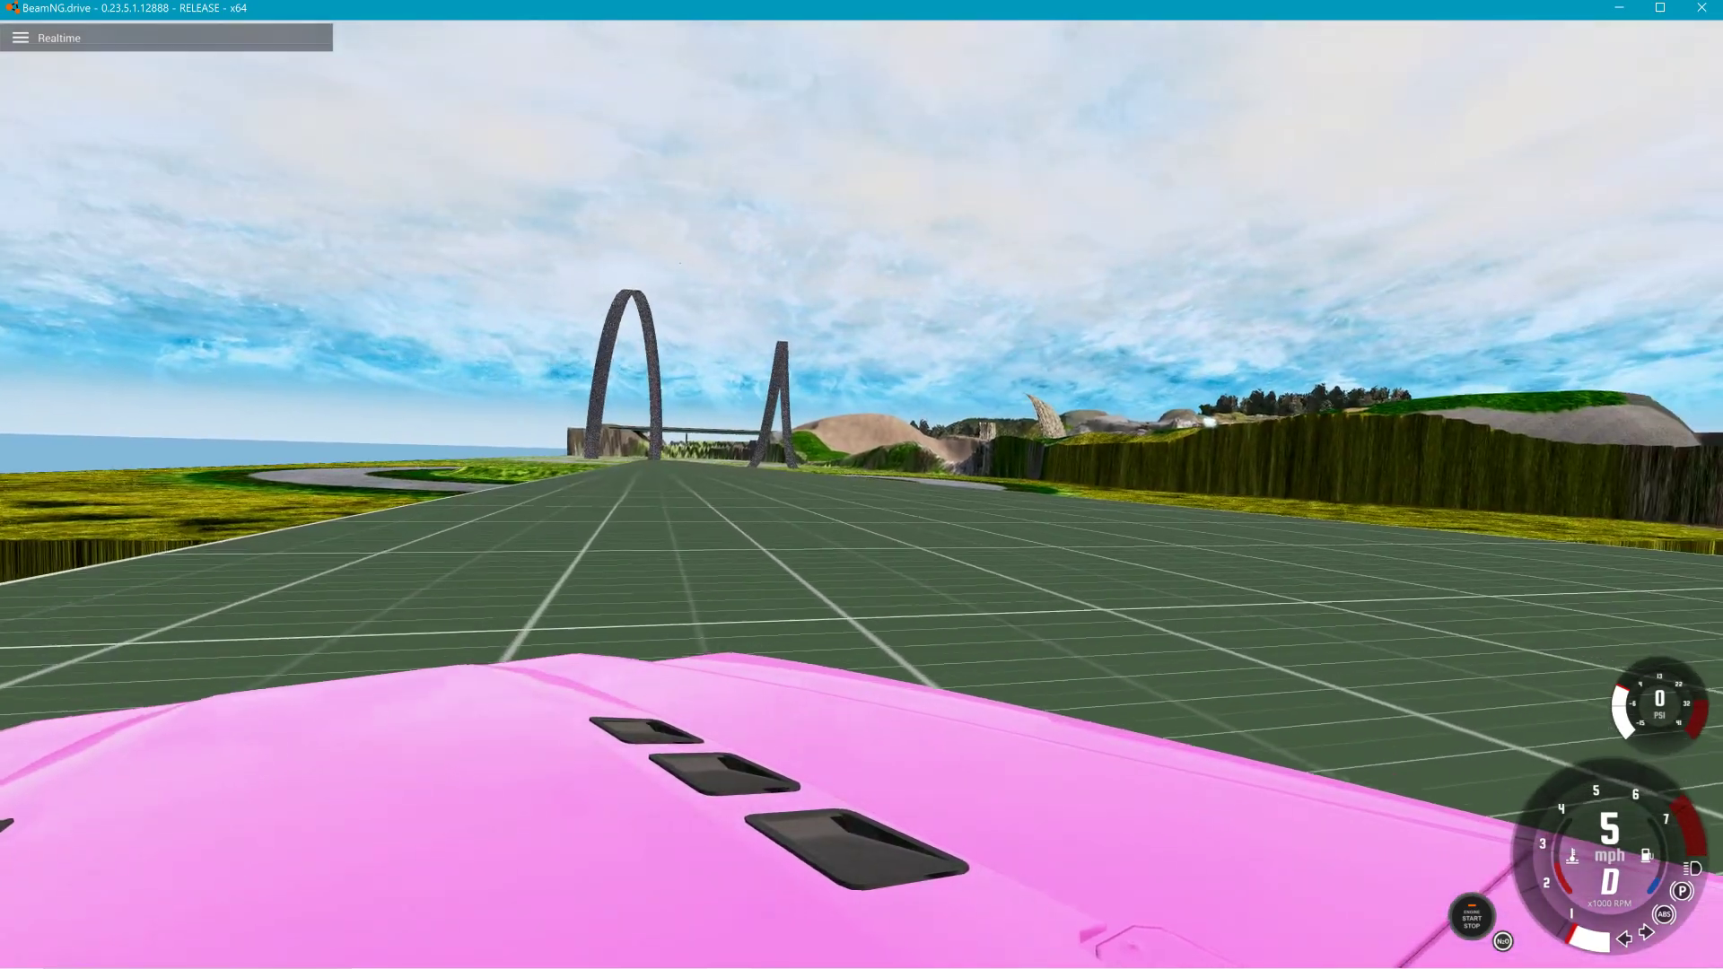
key("Left")
key("Down")
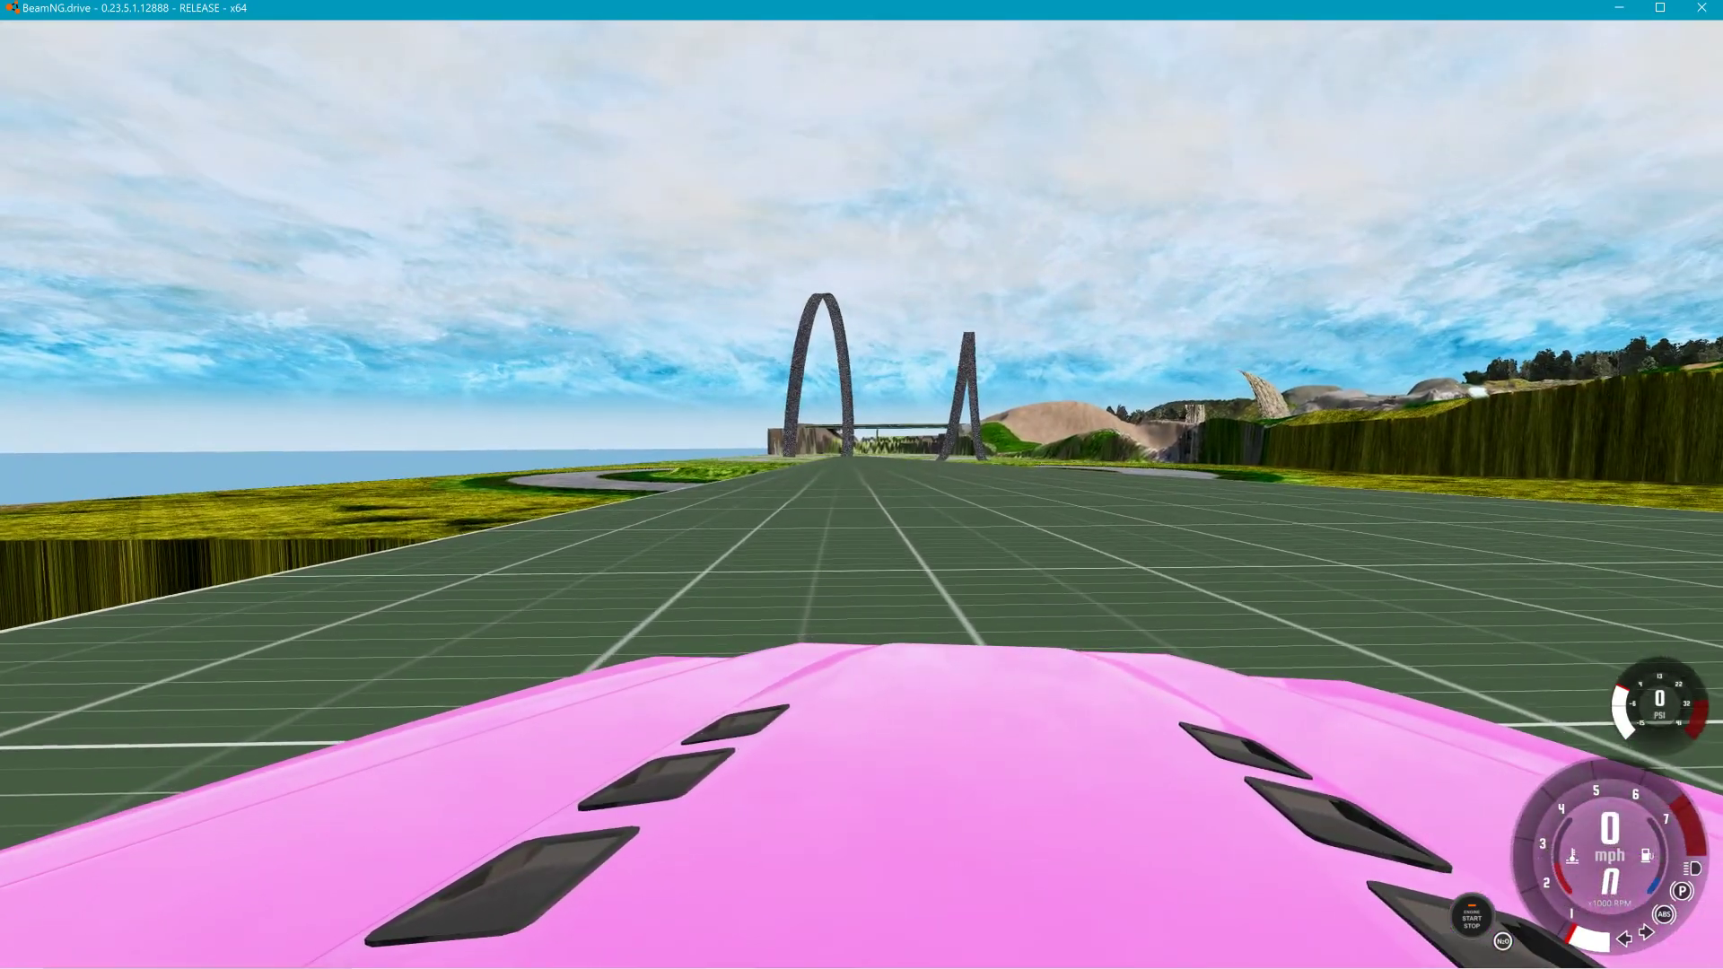
key("Down")
key("Up")
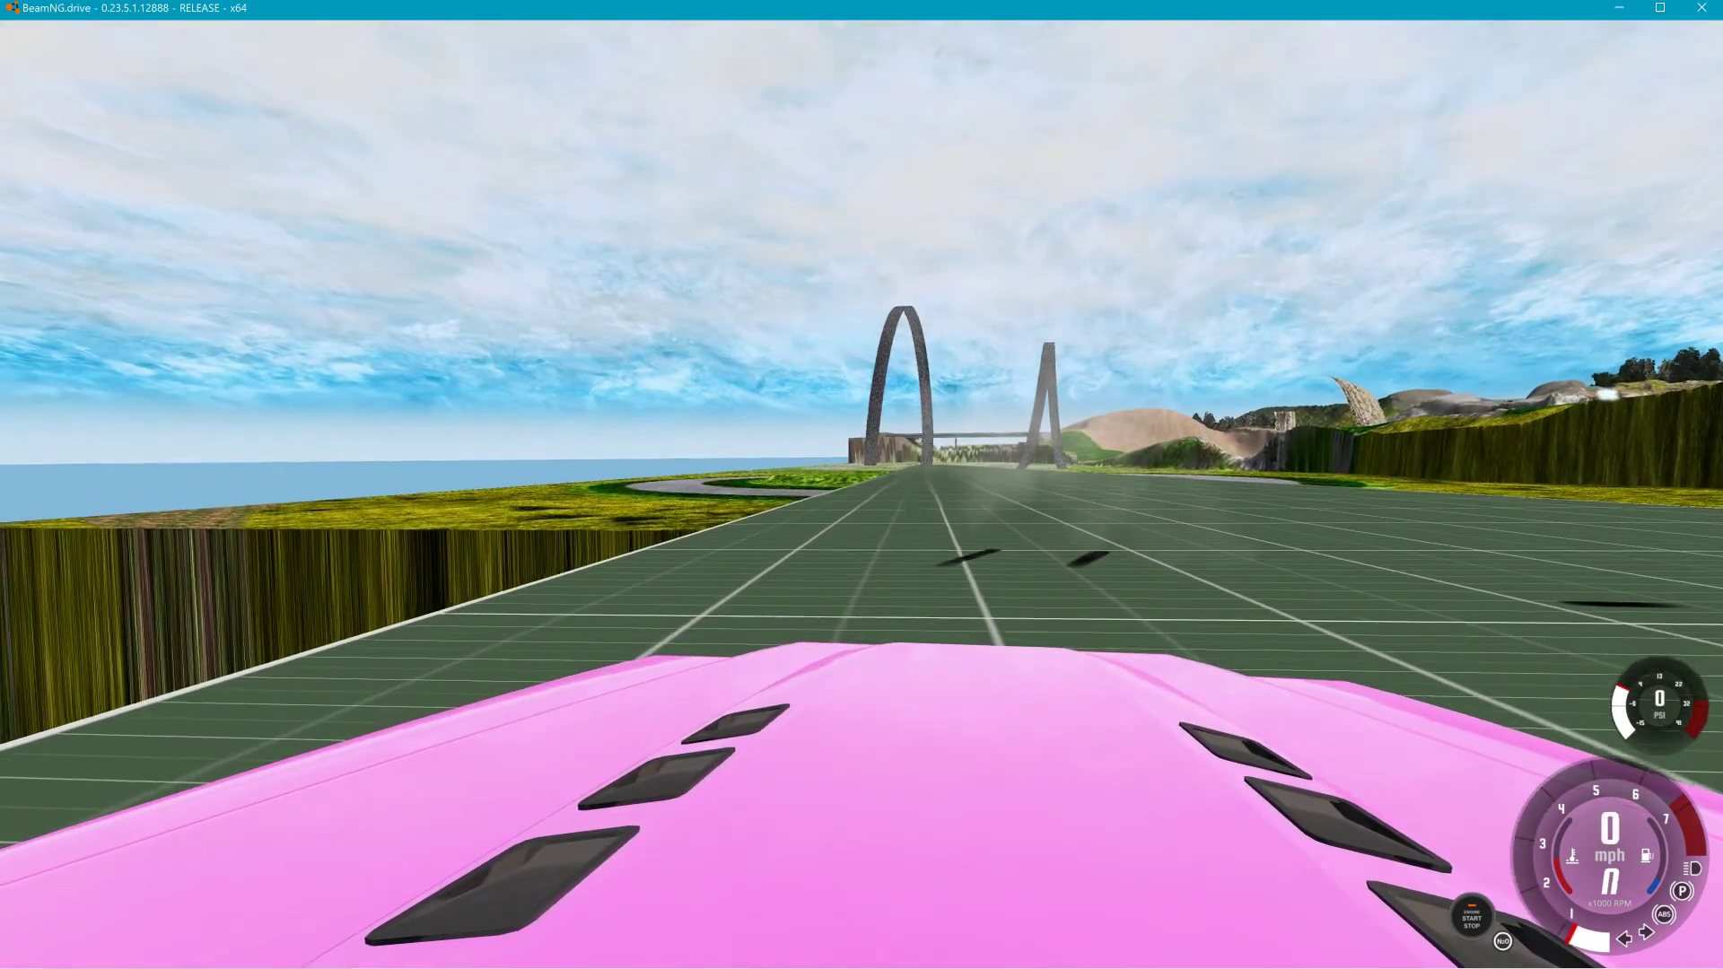
Accelerate the Hopper along the mesh road and drive it through the large loop in slow motion in the hood view.
key("Up")
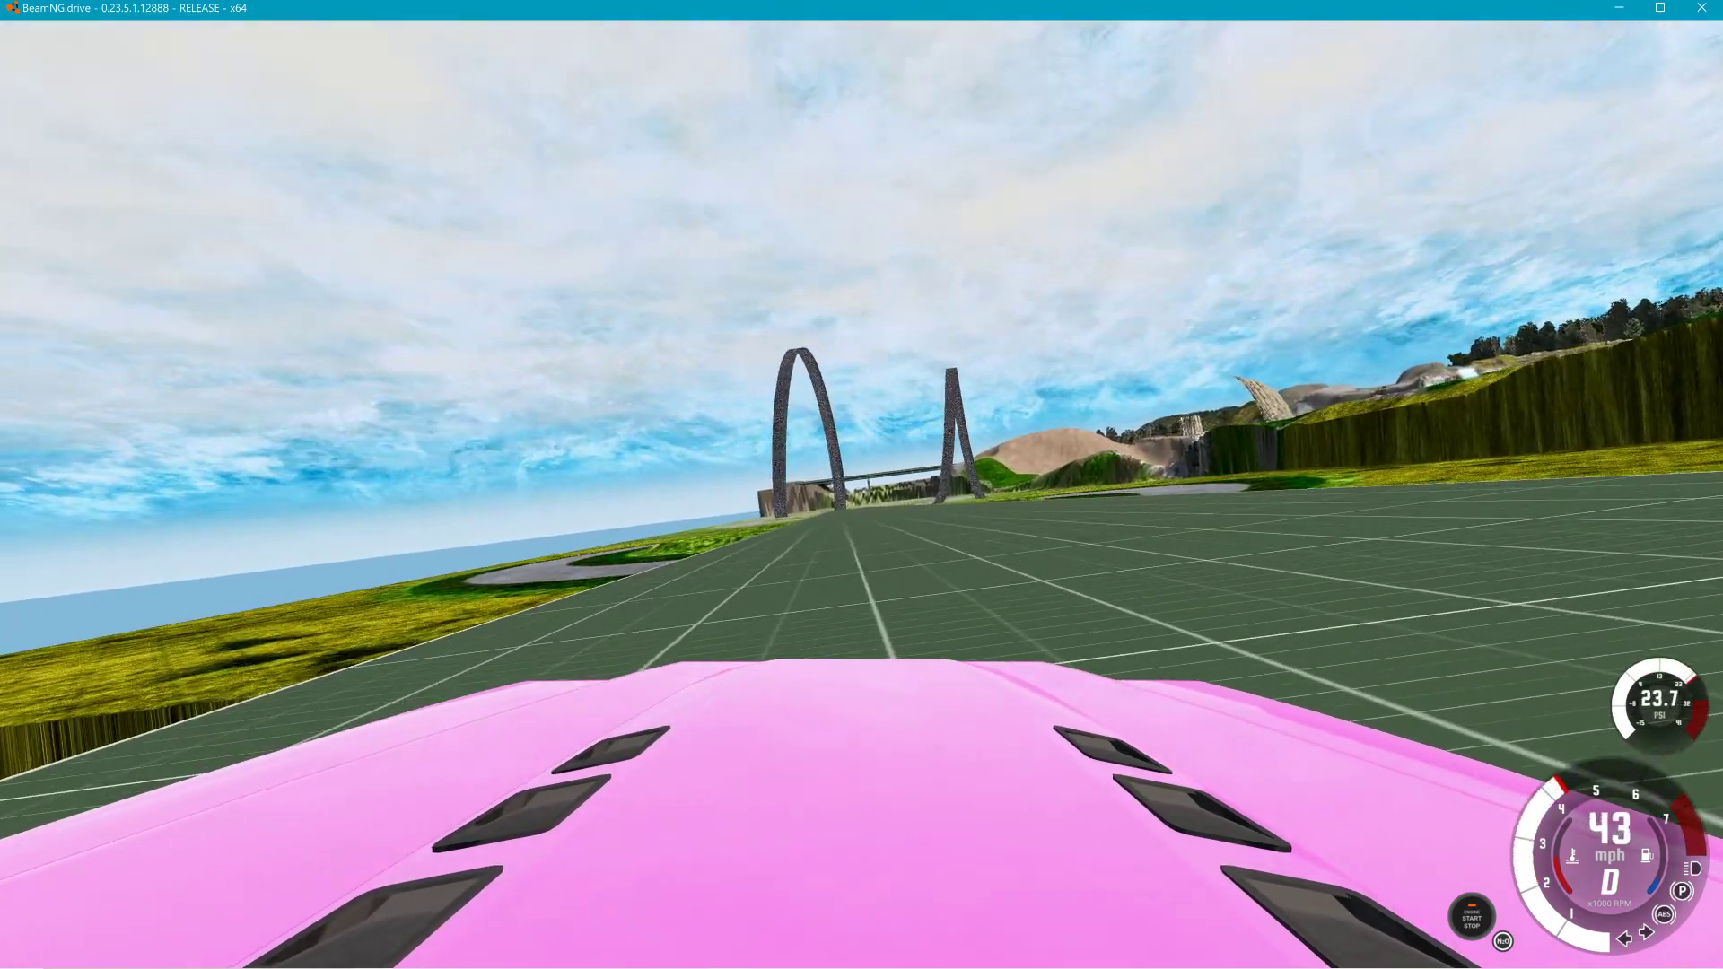
key("Up")
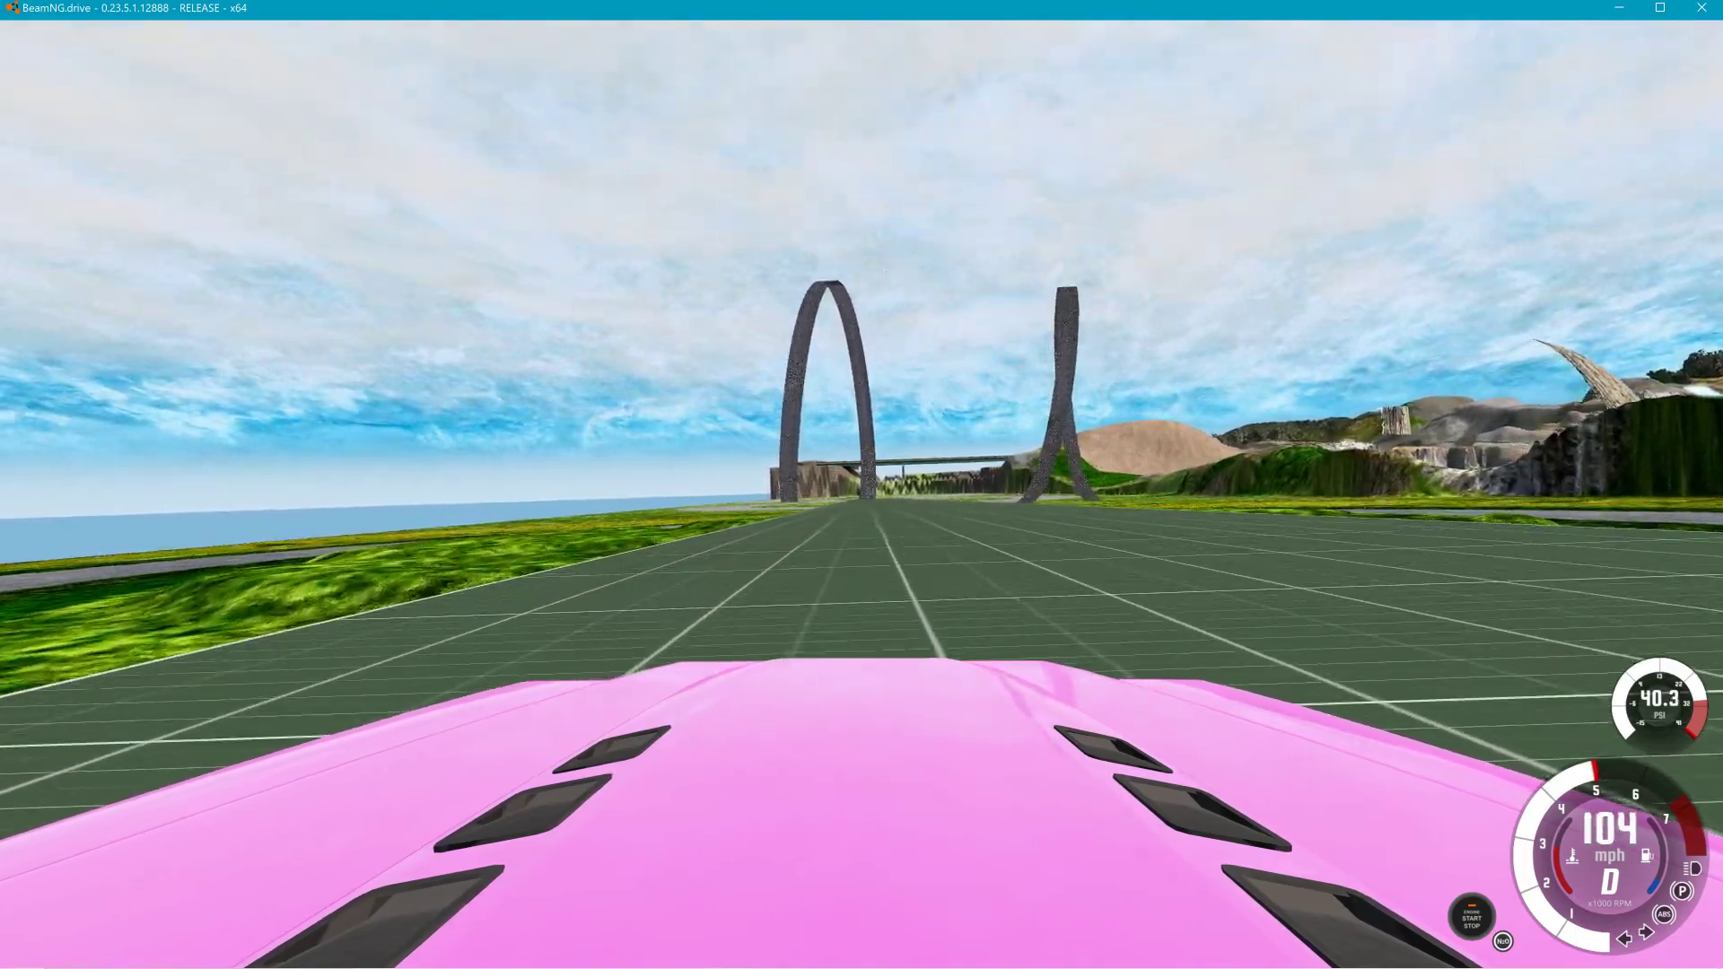
key("Up")
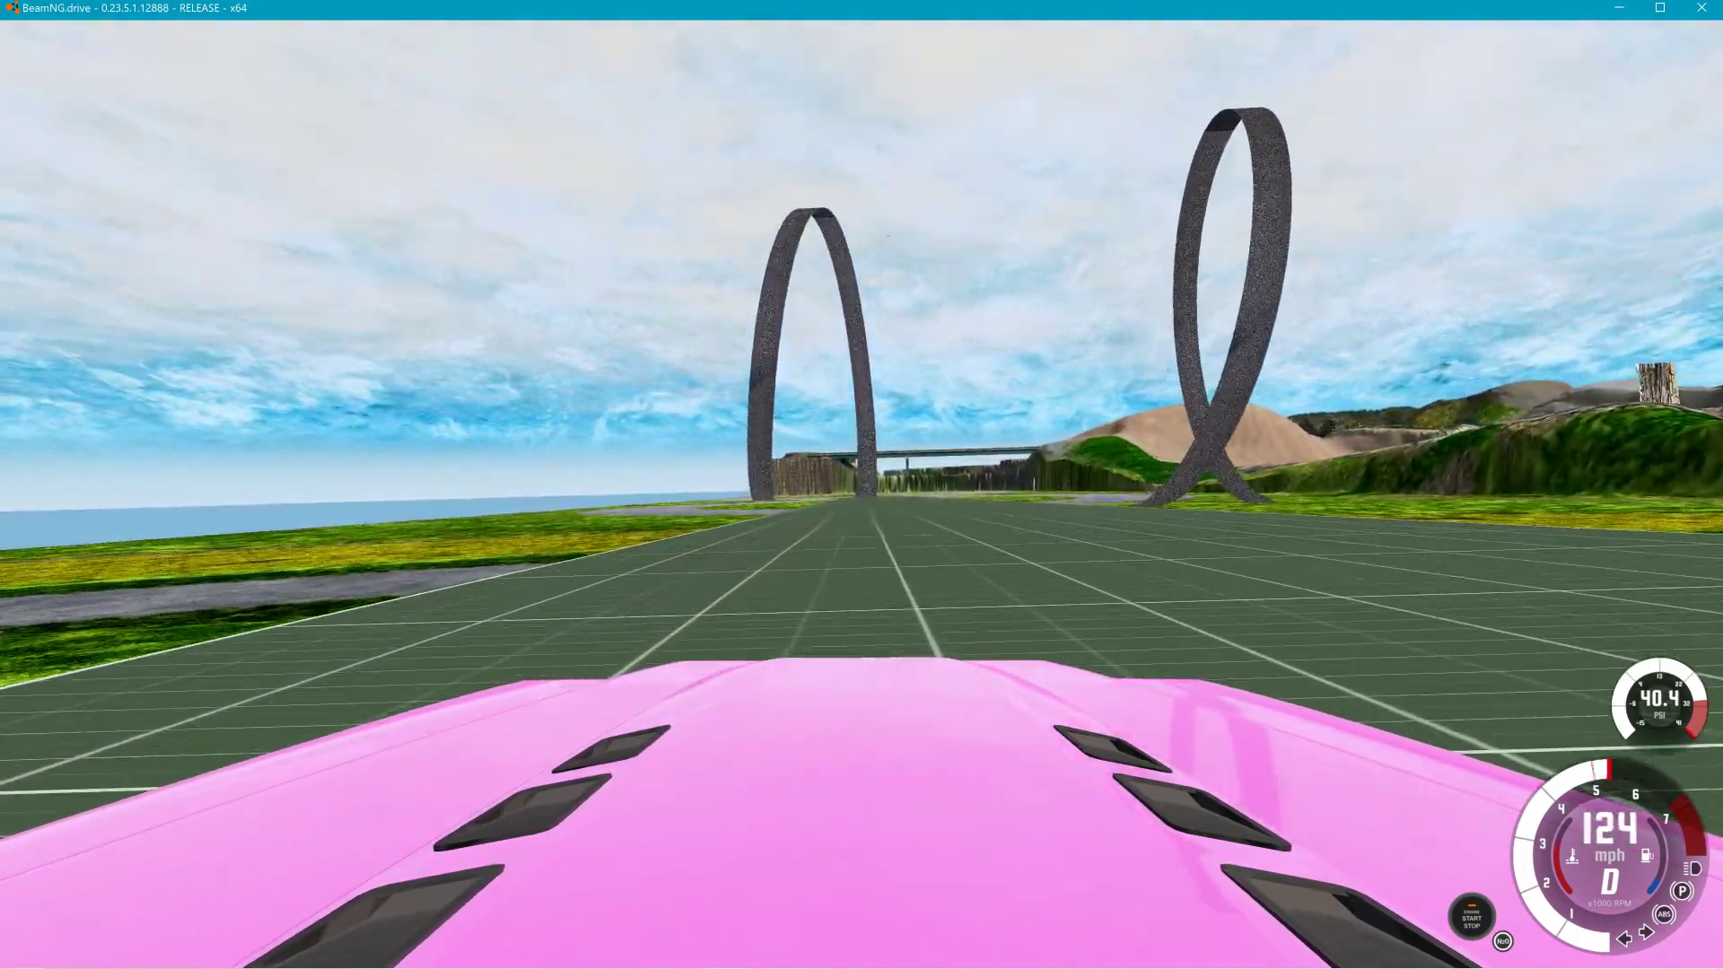
key("Up")
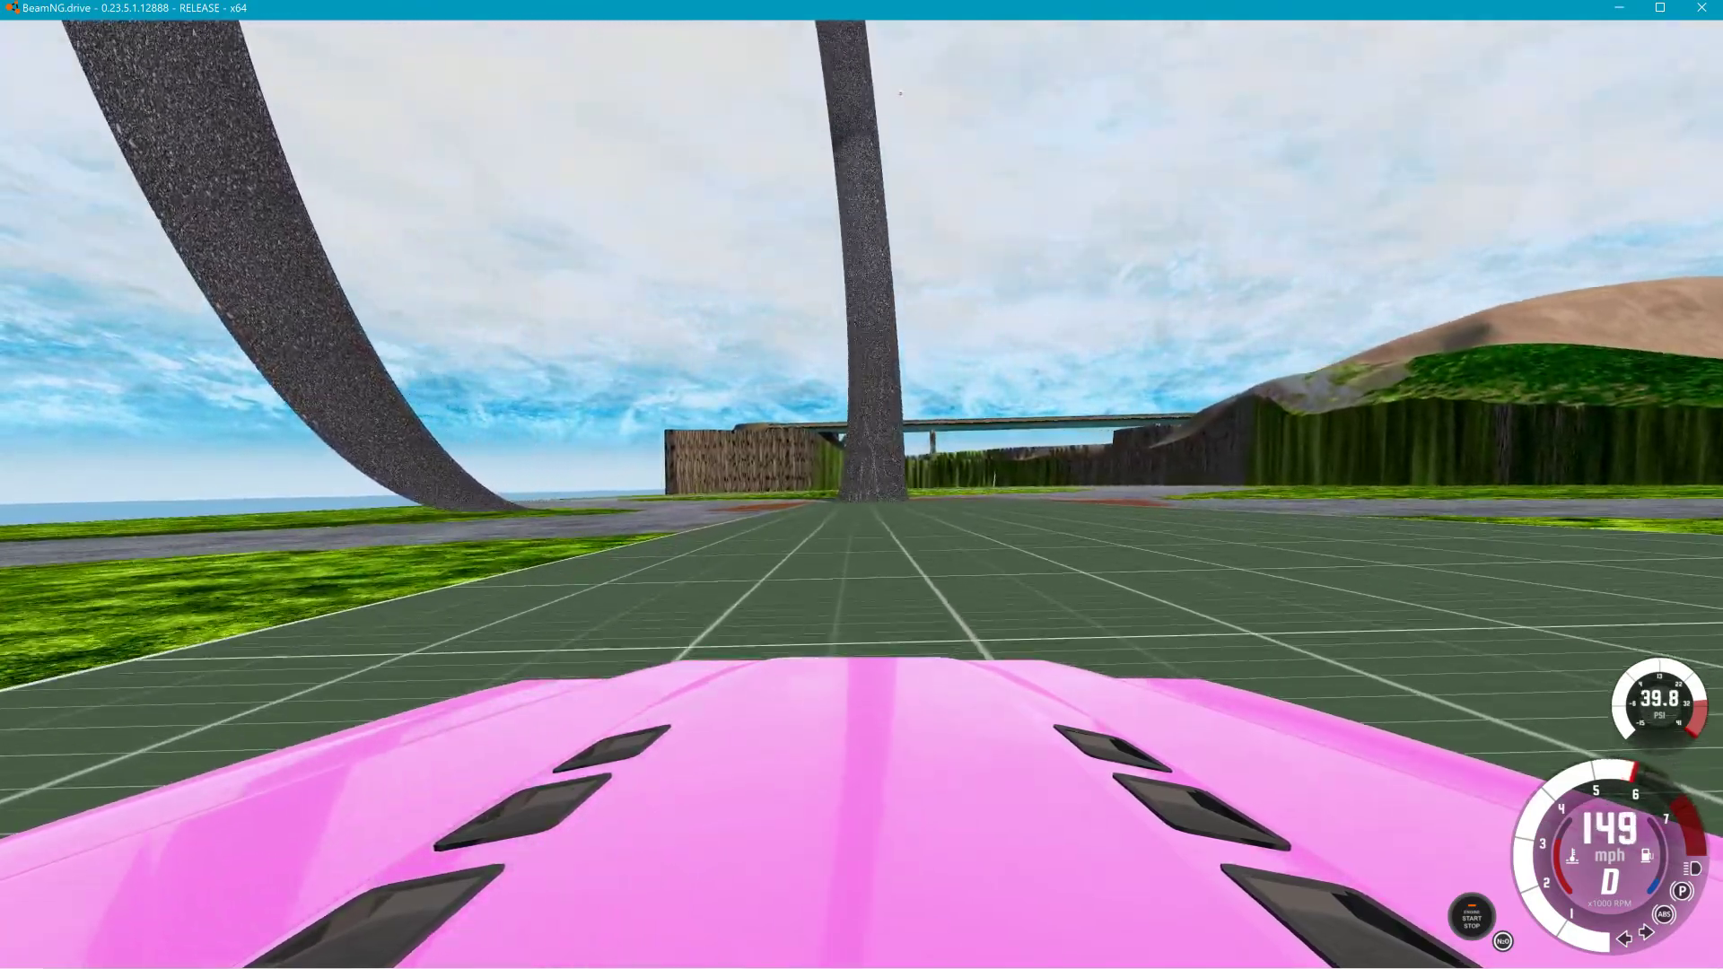
key("alt+Up")
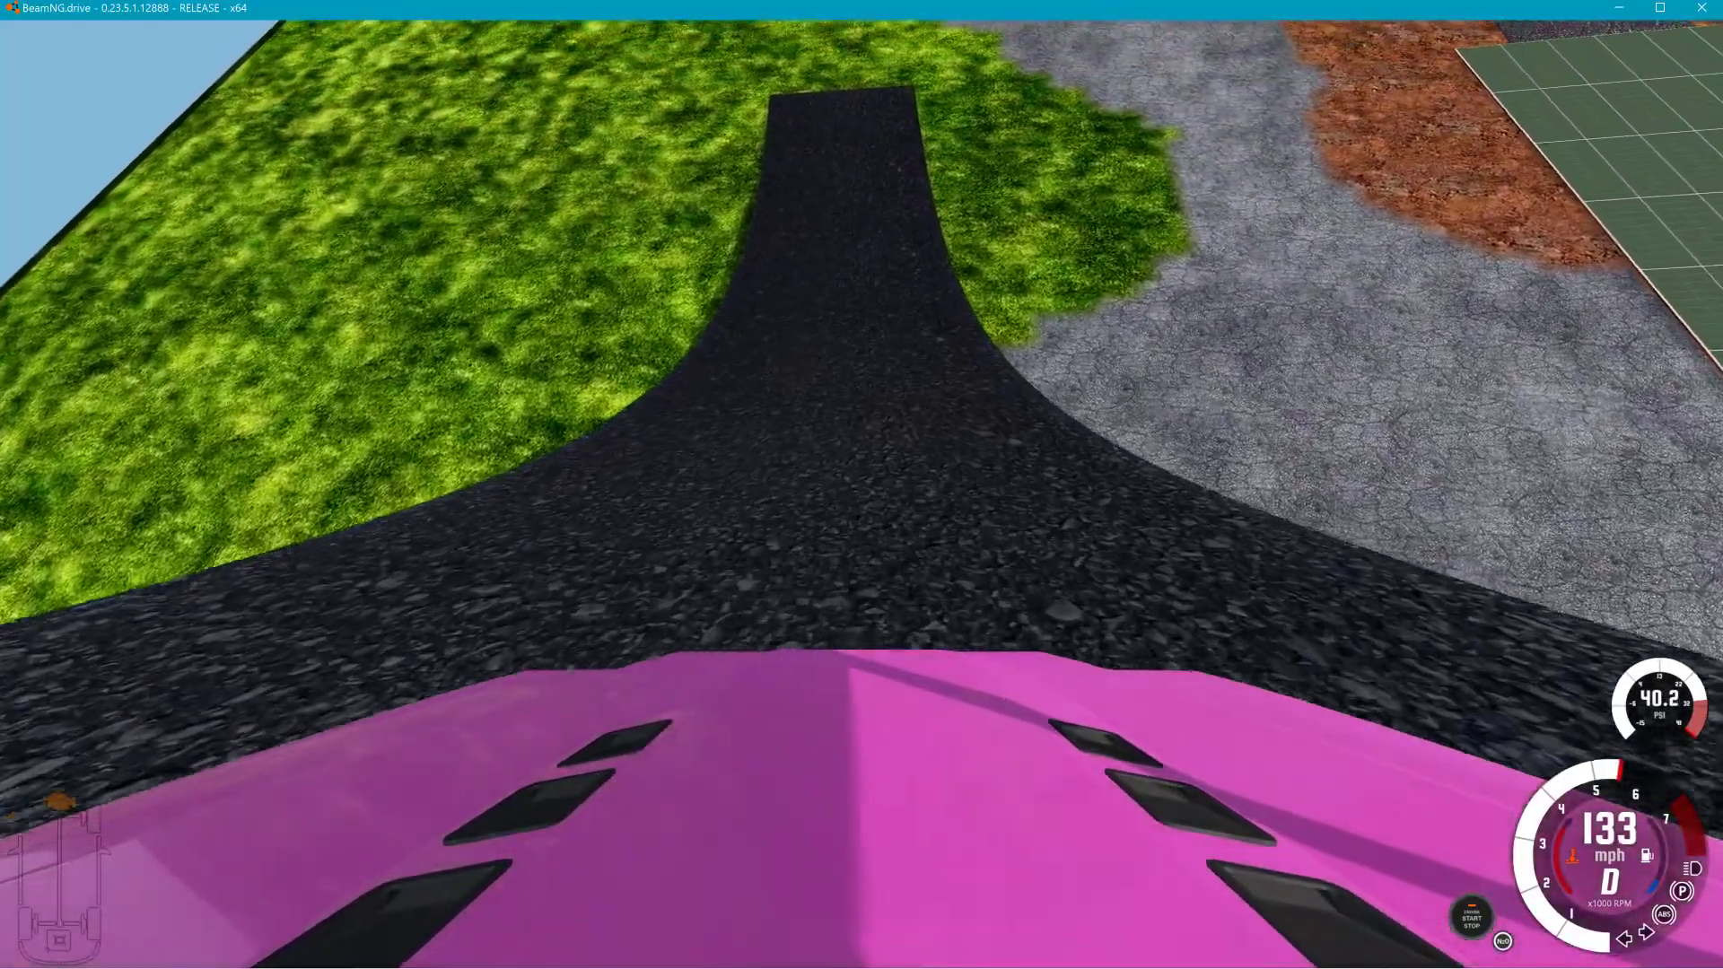
Stop the Hopper in realtime, and reset it to the mesh road's far end facing the loops in the Orbit camera.
key("alt+Up")
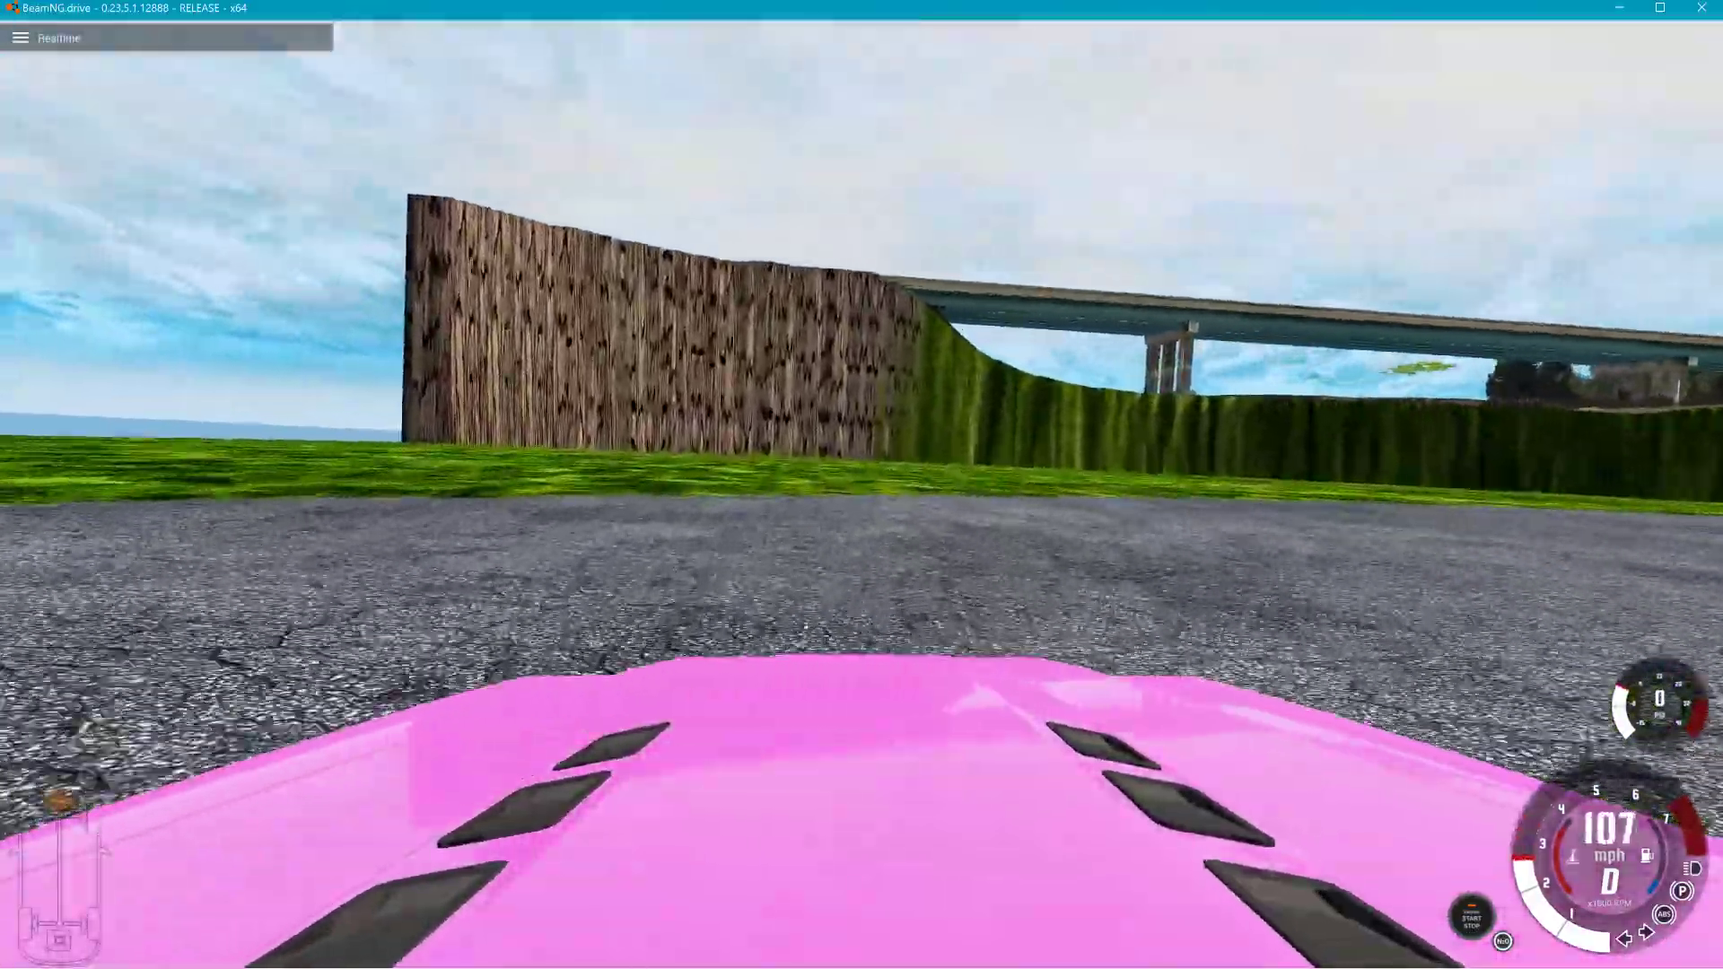
key("space")
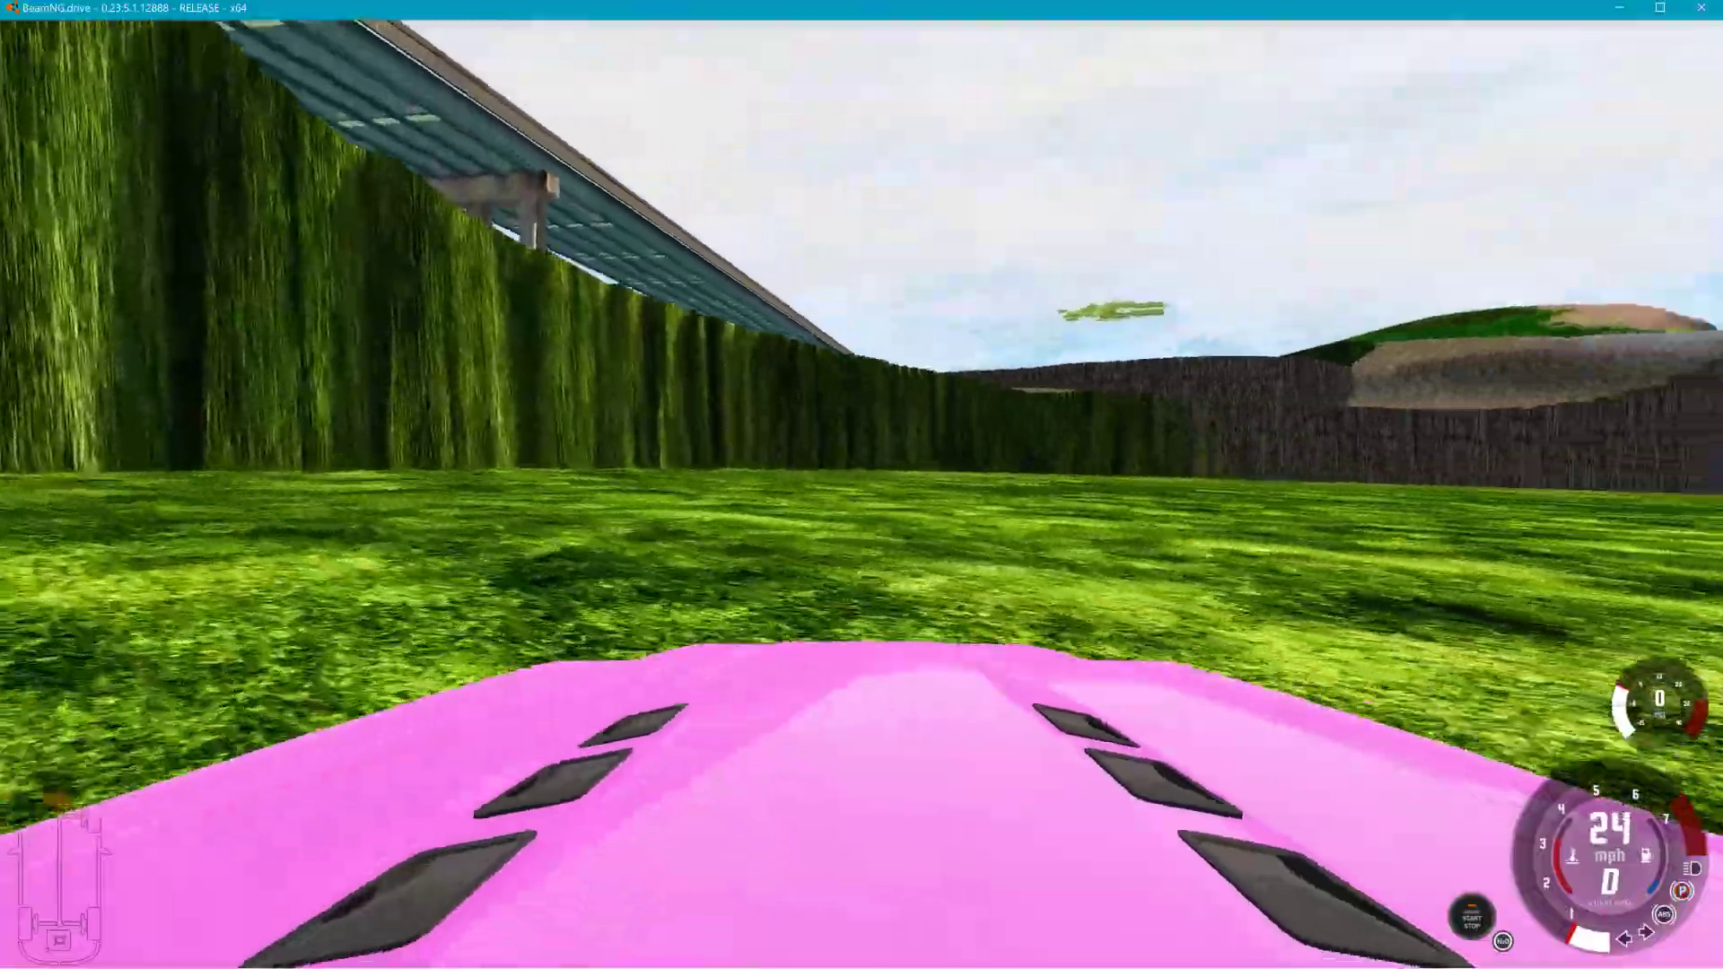
key("c")
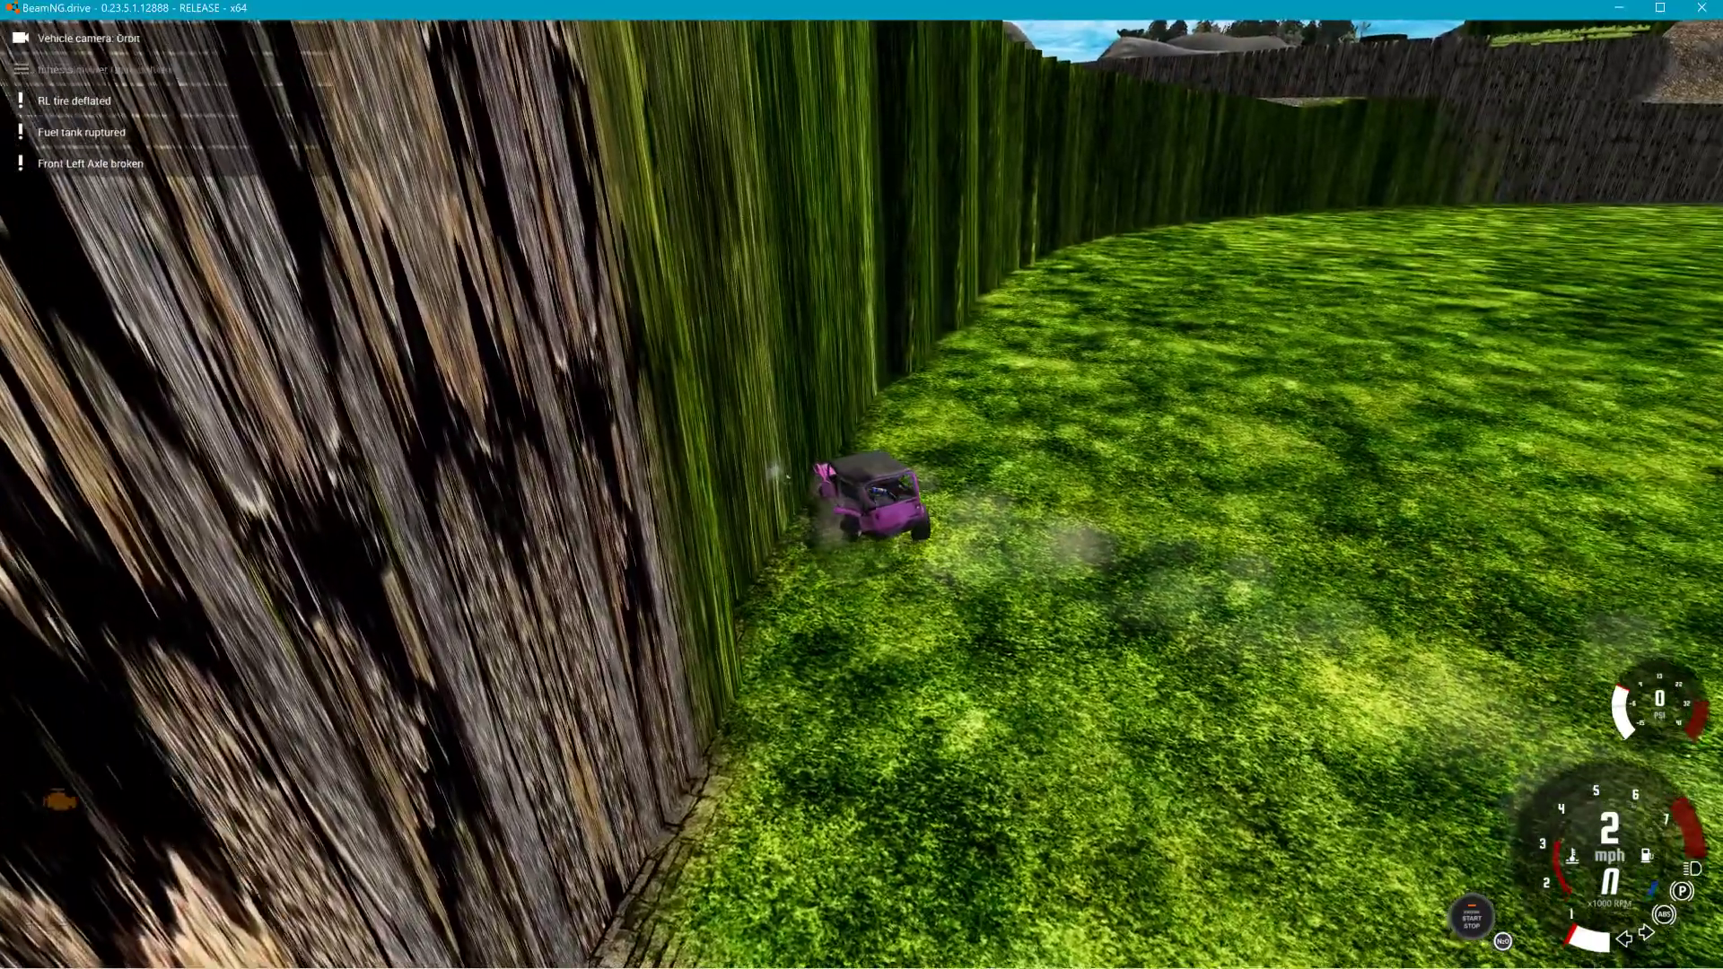
key("r")
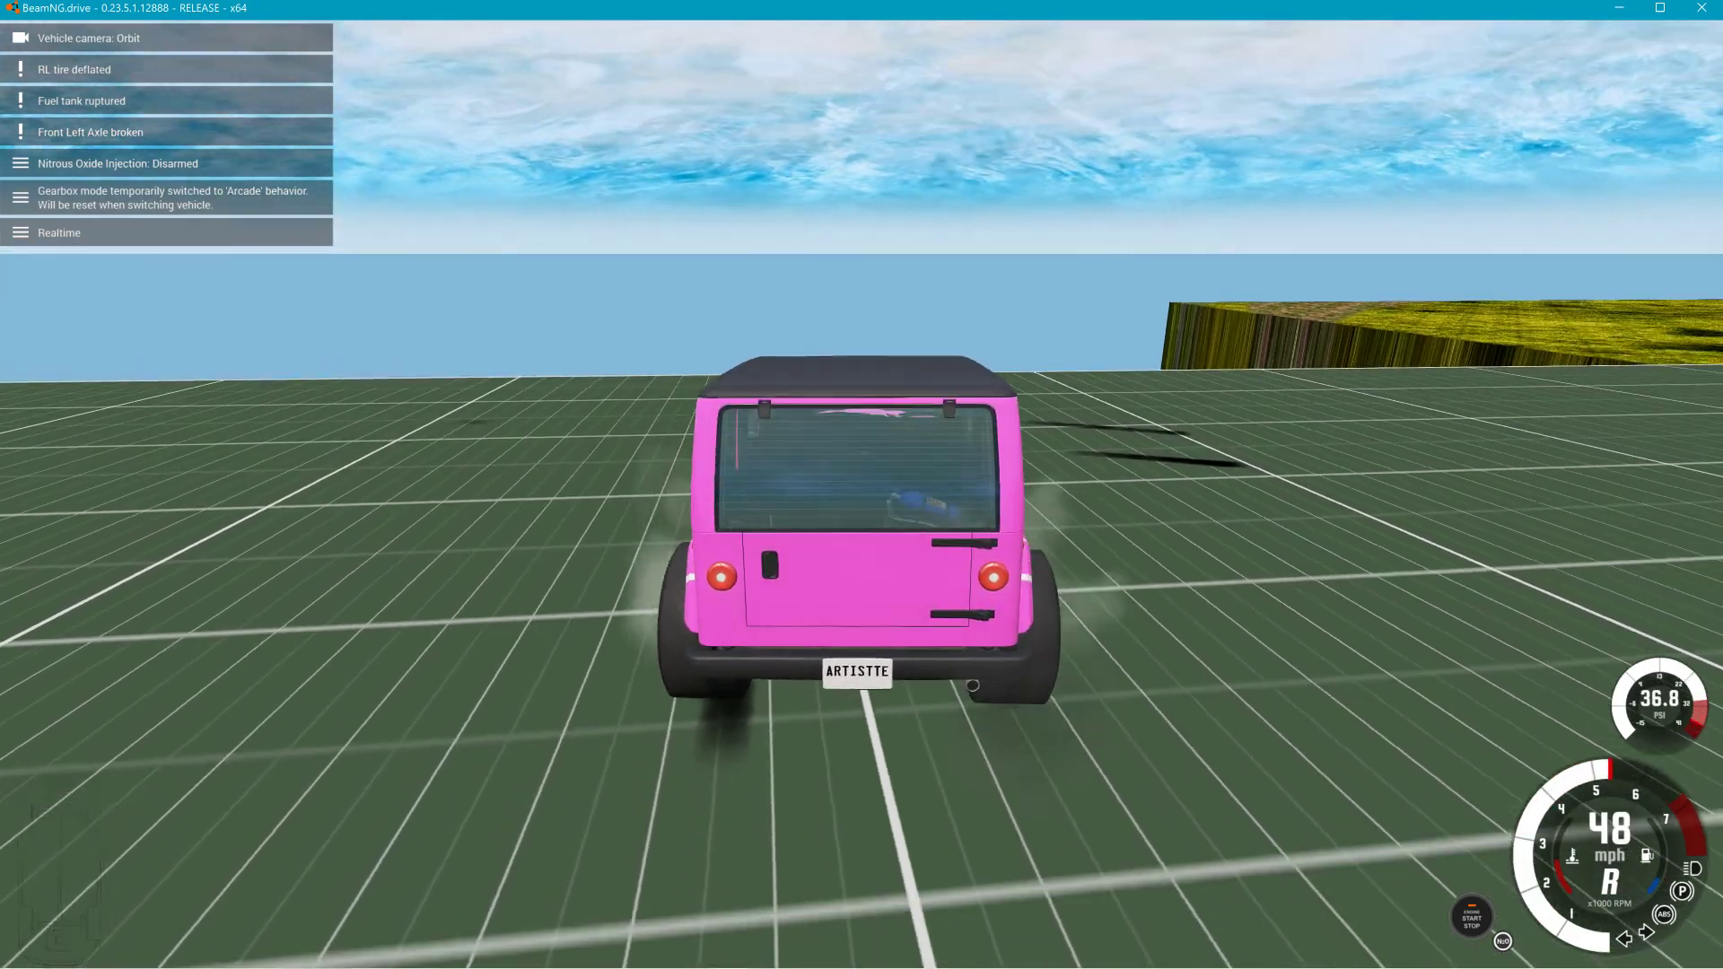
key("Up")
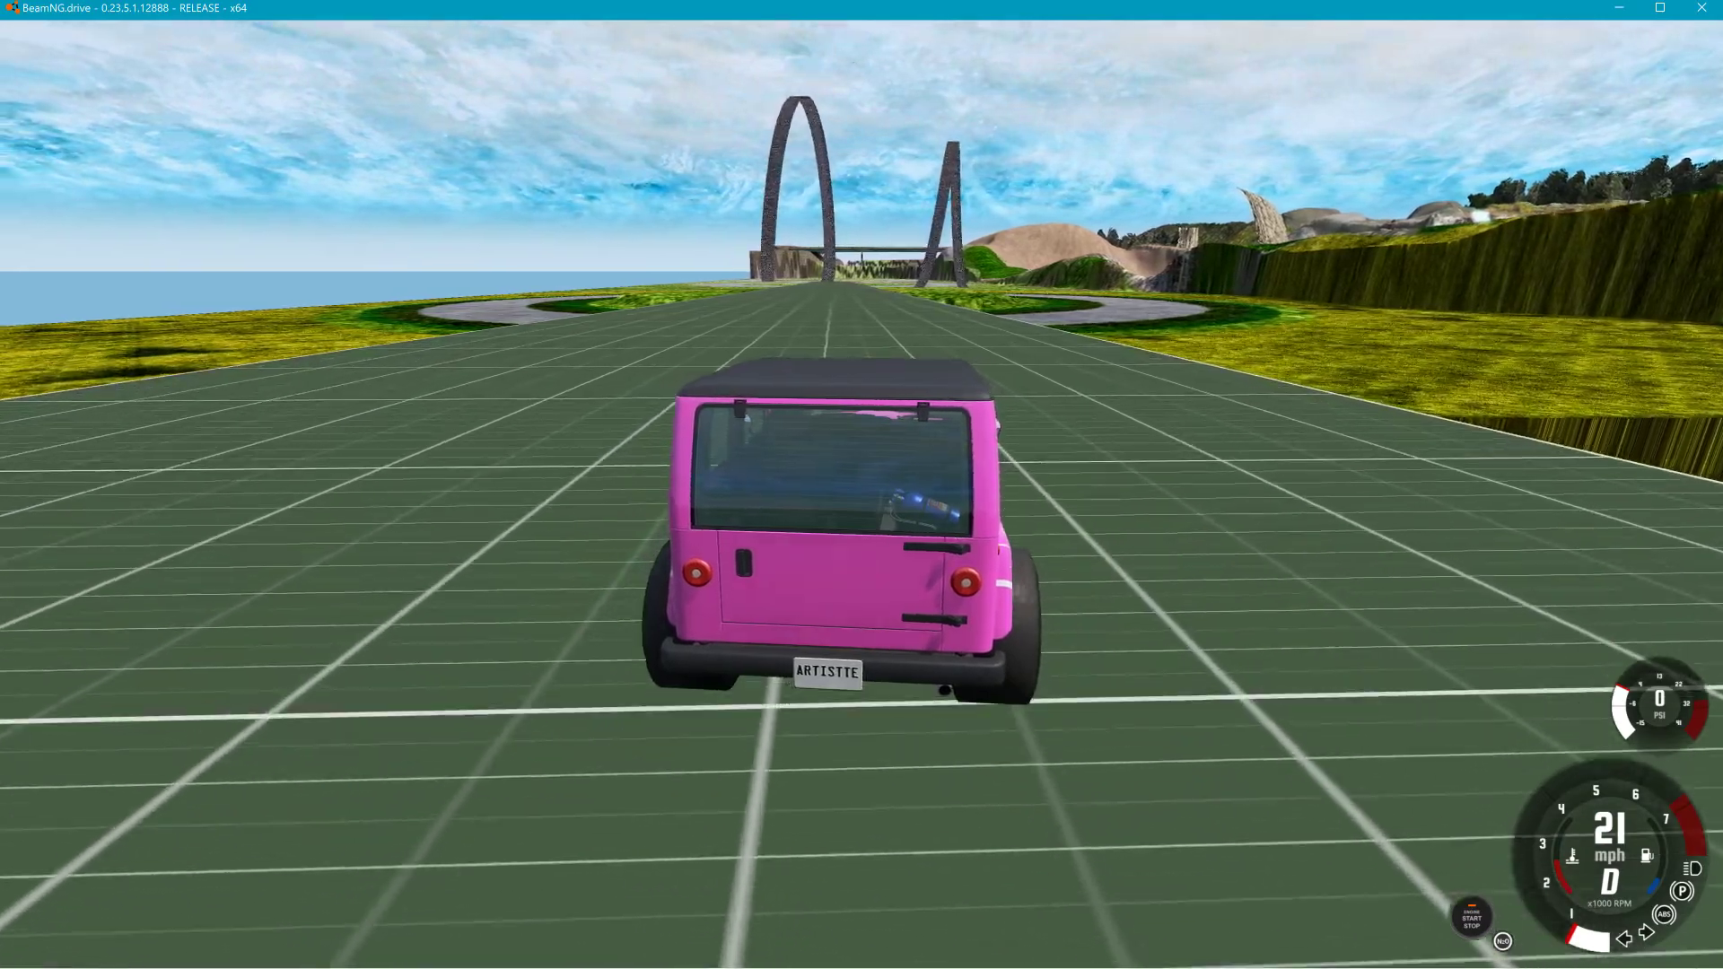
Fly the free camera onto the grass beside the mesh road, facing the loops, and relocate the Hopper there.
key("shift+c")
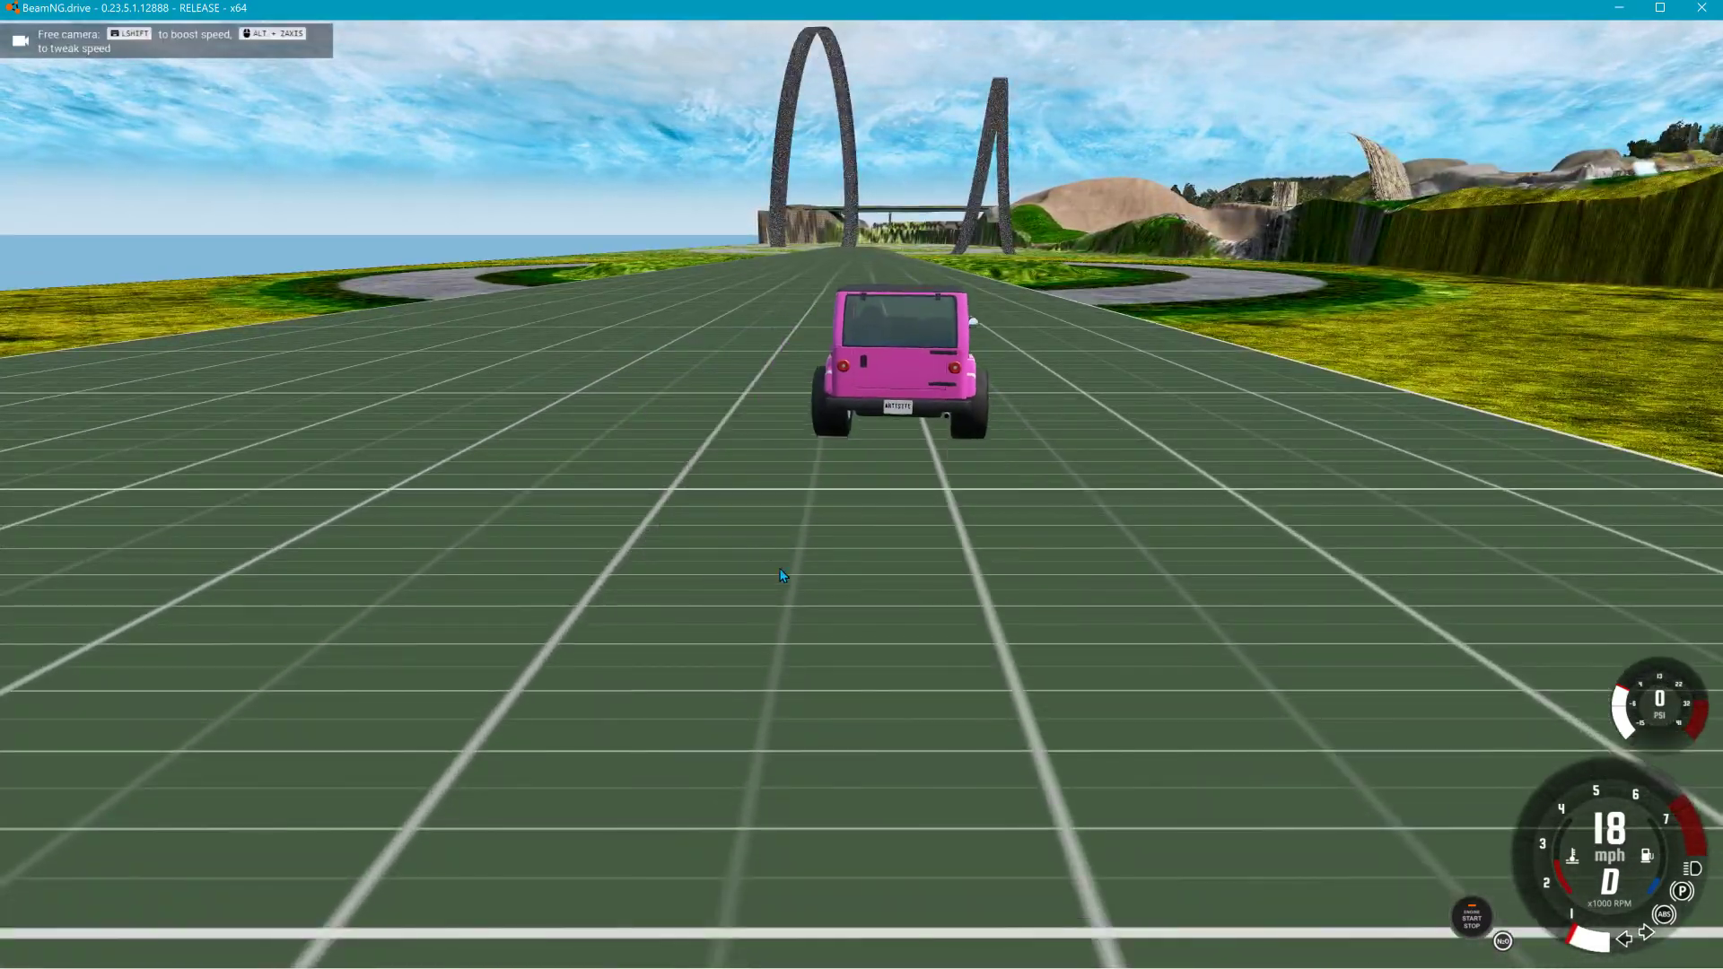
right_click_drag(780, 569, 1356, 341)
key("w")
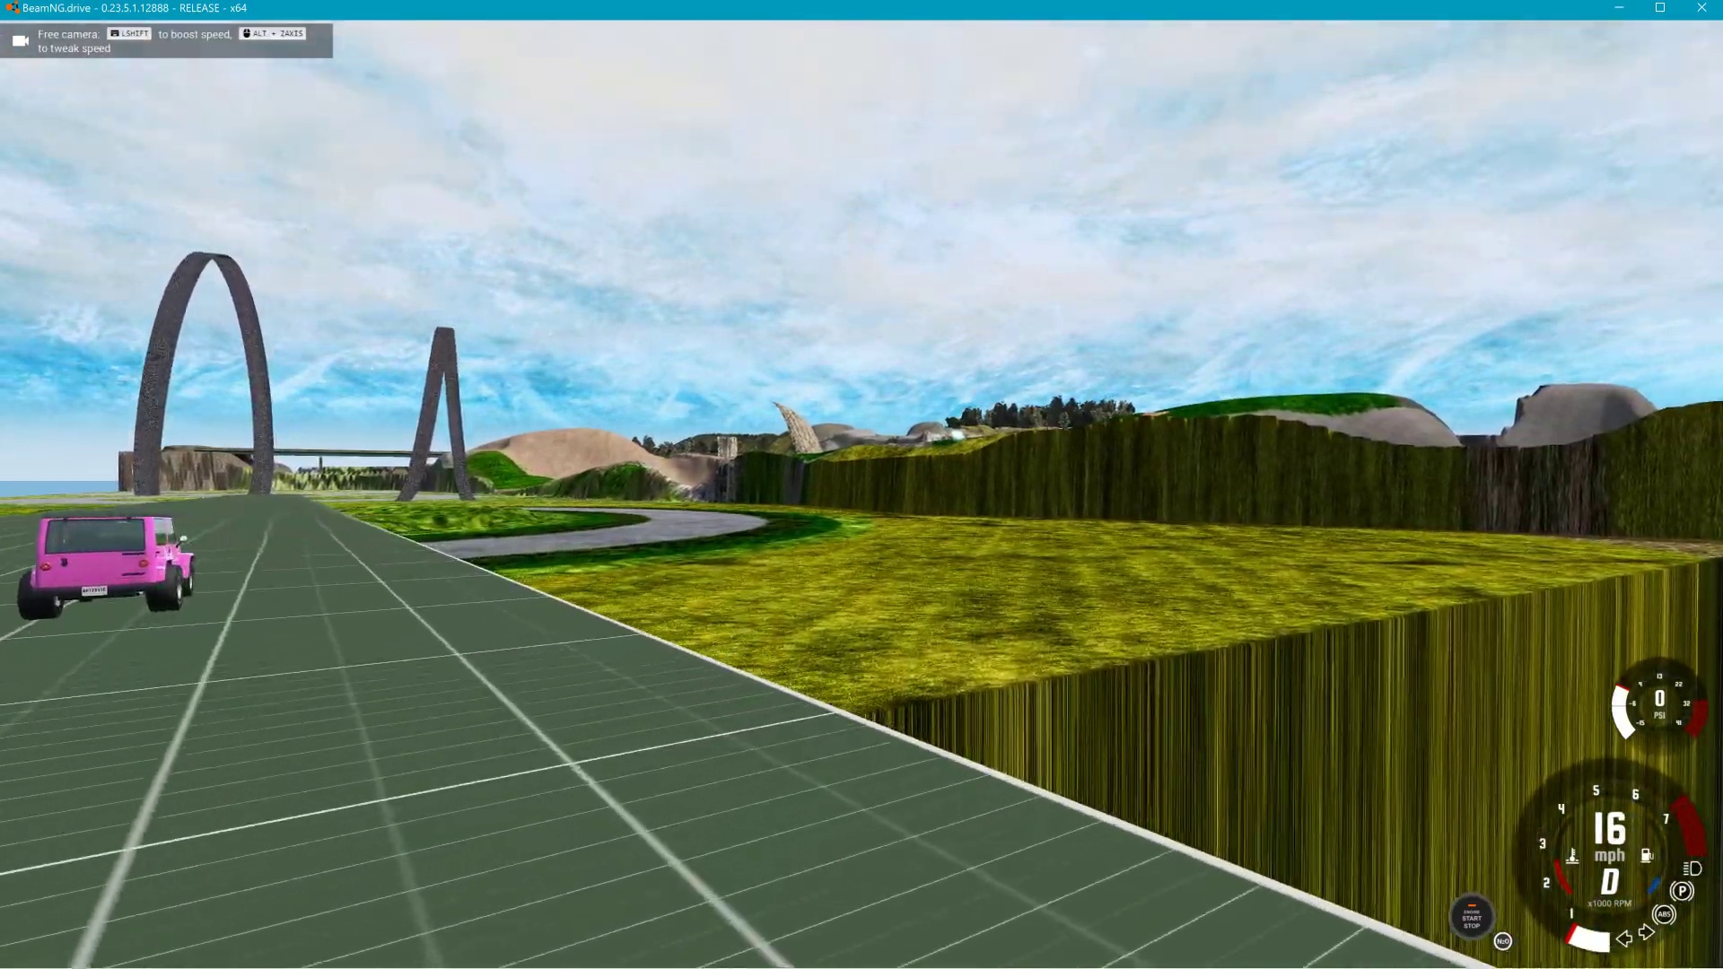
key("w")
right_click_drag(862, 484, 1194, 538)
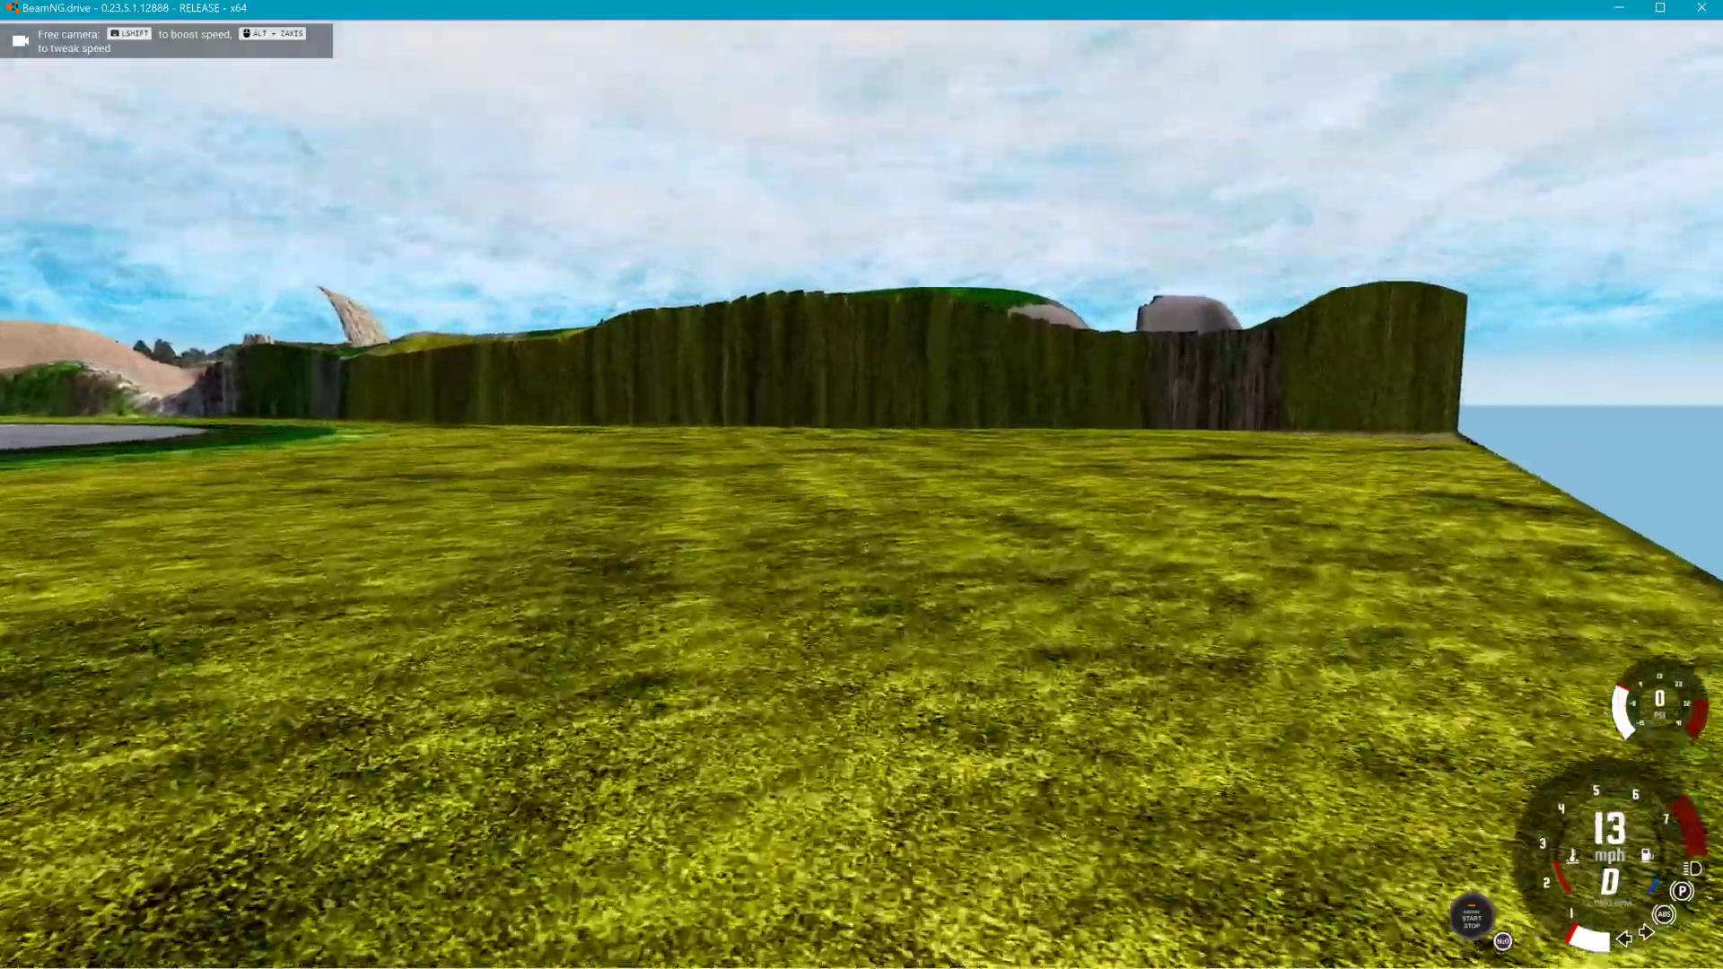
right_click_drag(861, 485, 512, 457)
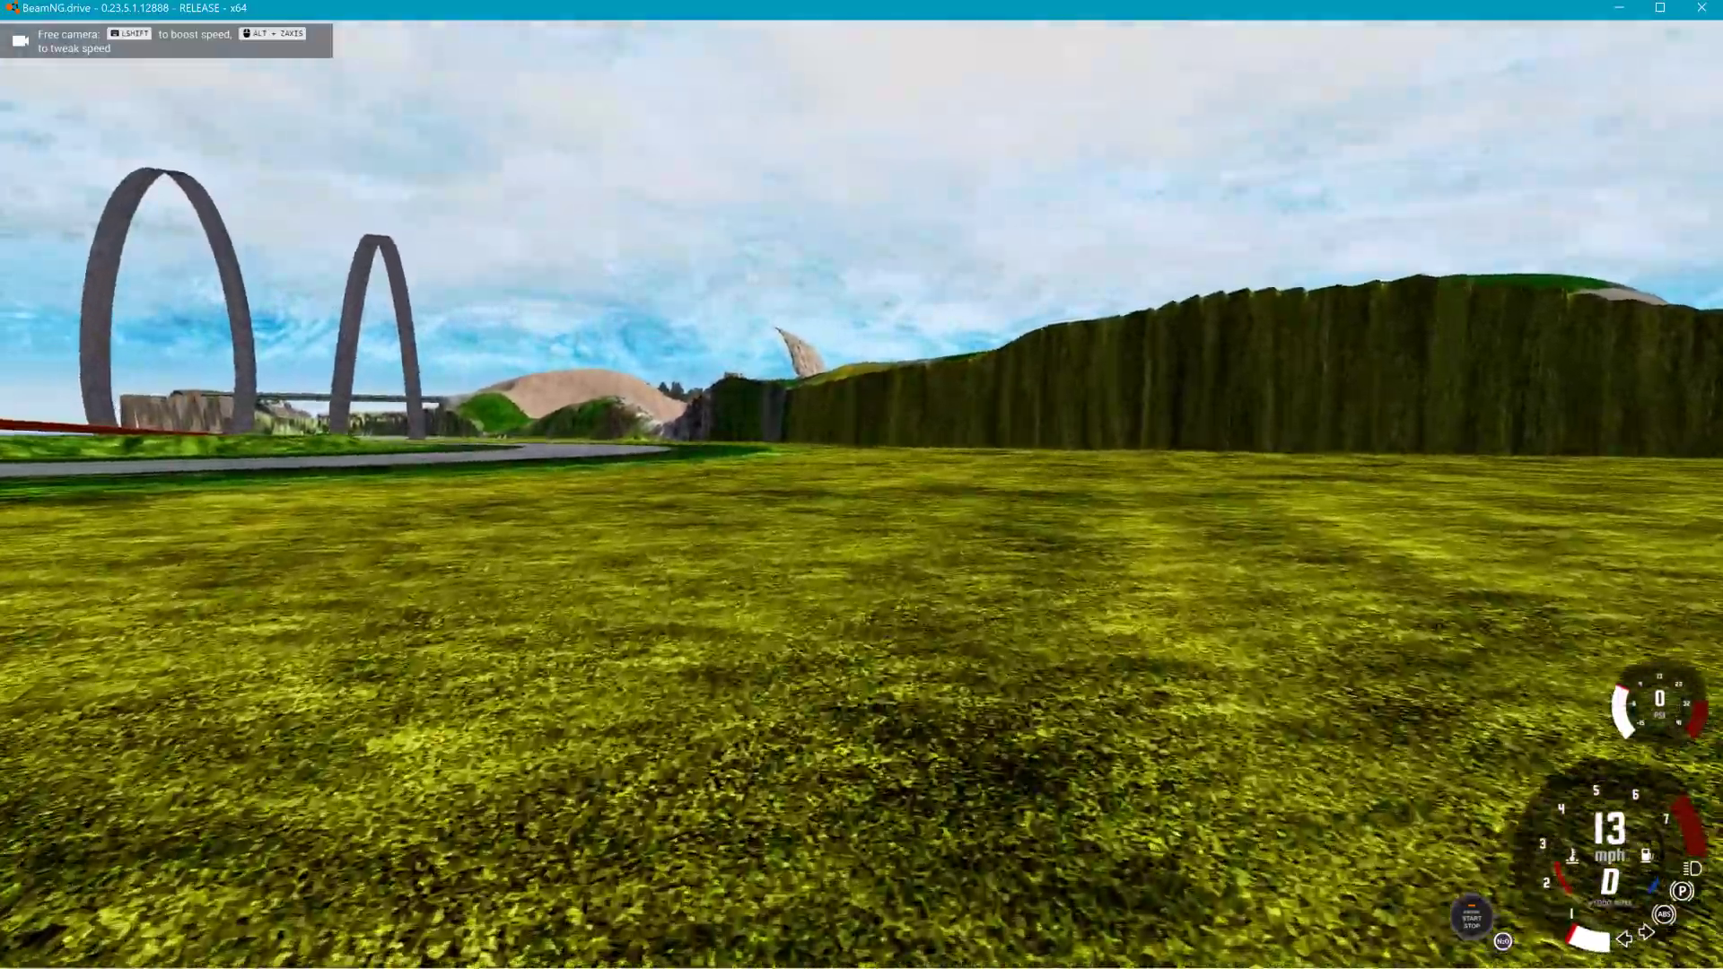
right_click_drag(862, 485, 747, 469)
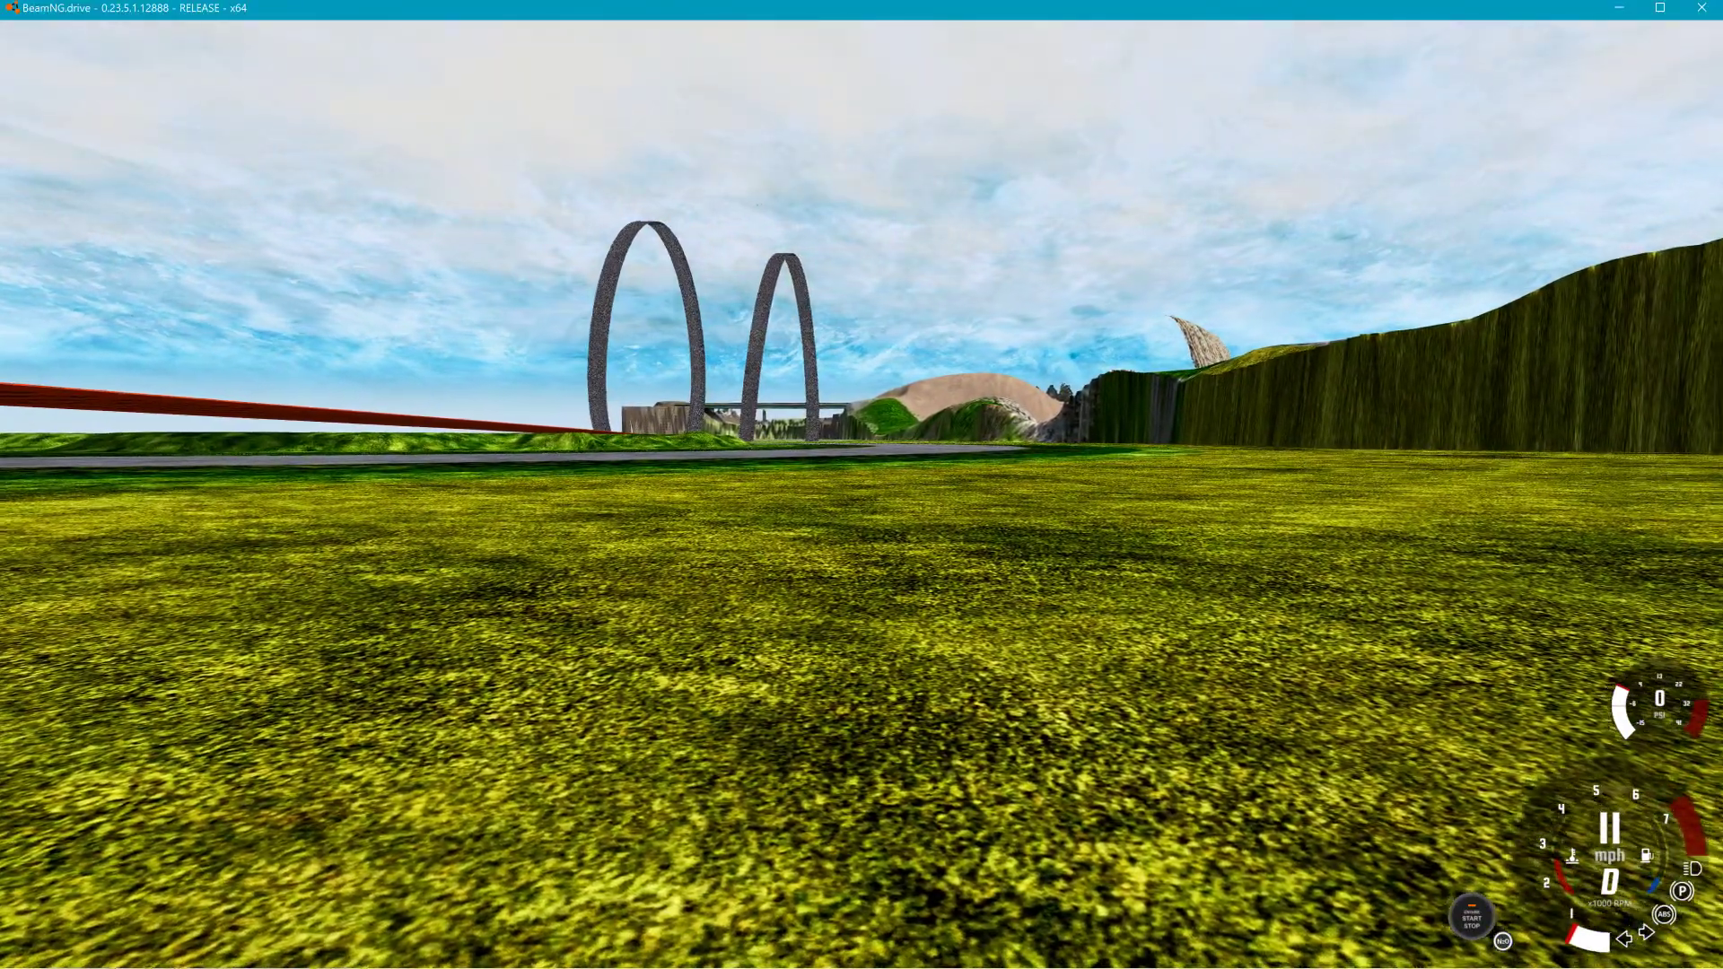
mouse_move(702, 391)
right_mouse_down()
mouse_move(718, 471)
mouse_move(718, 392)
right_mouse_up()
key("s")
key("s")
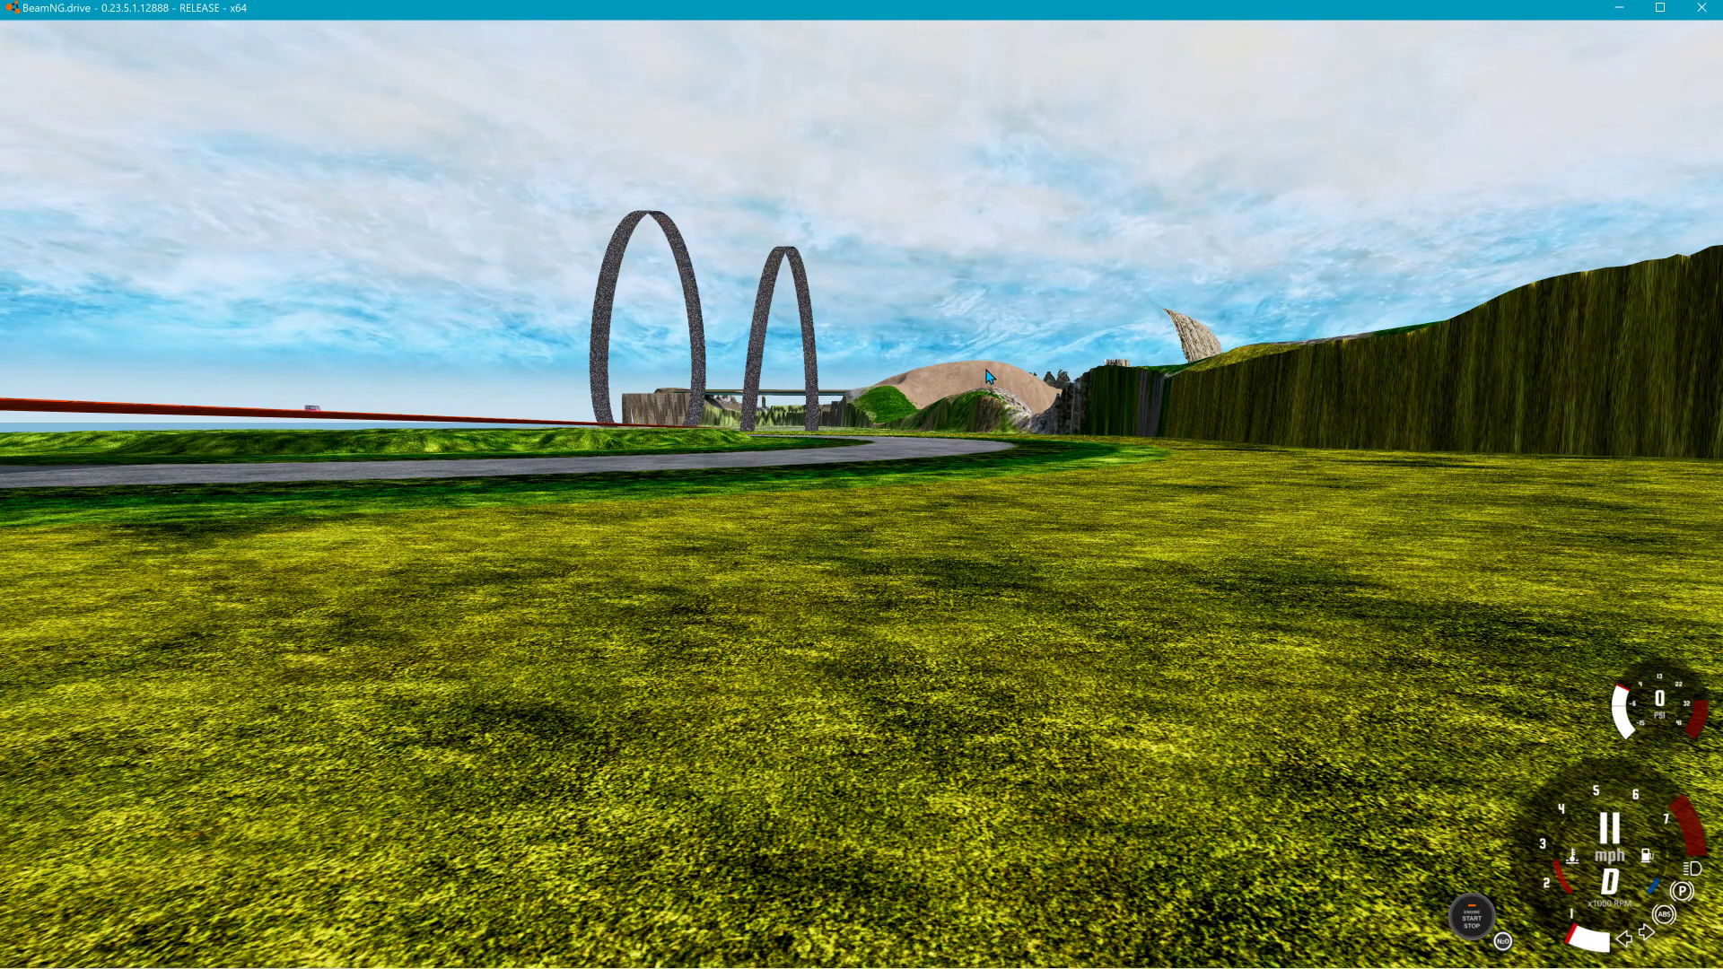
key("c")
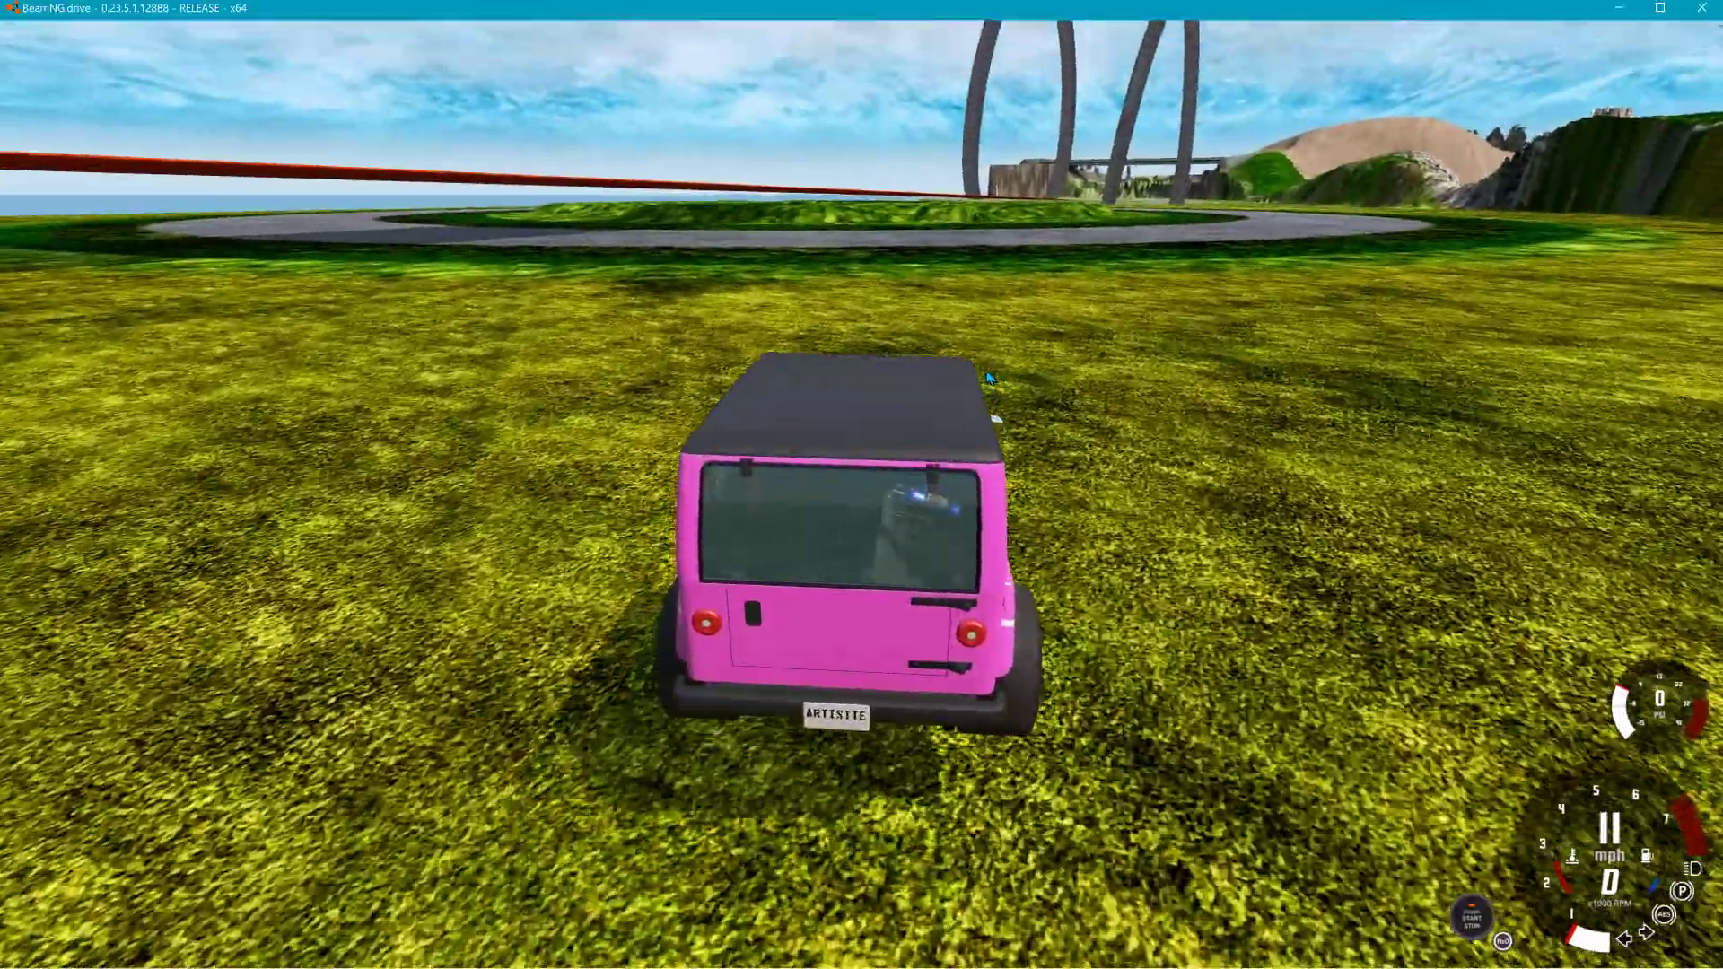
key("Insert")
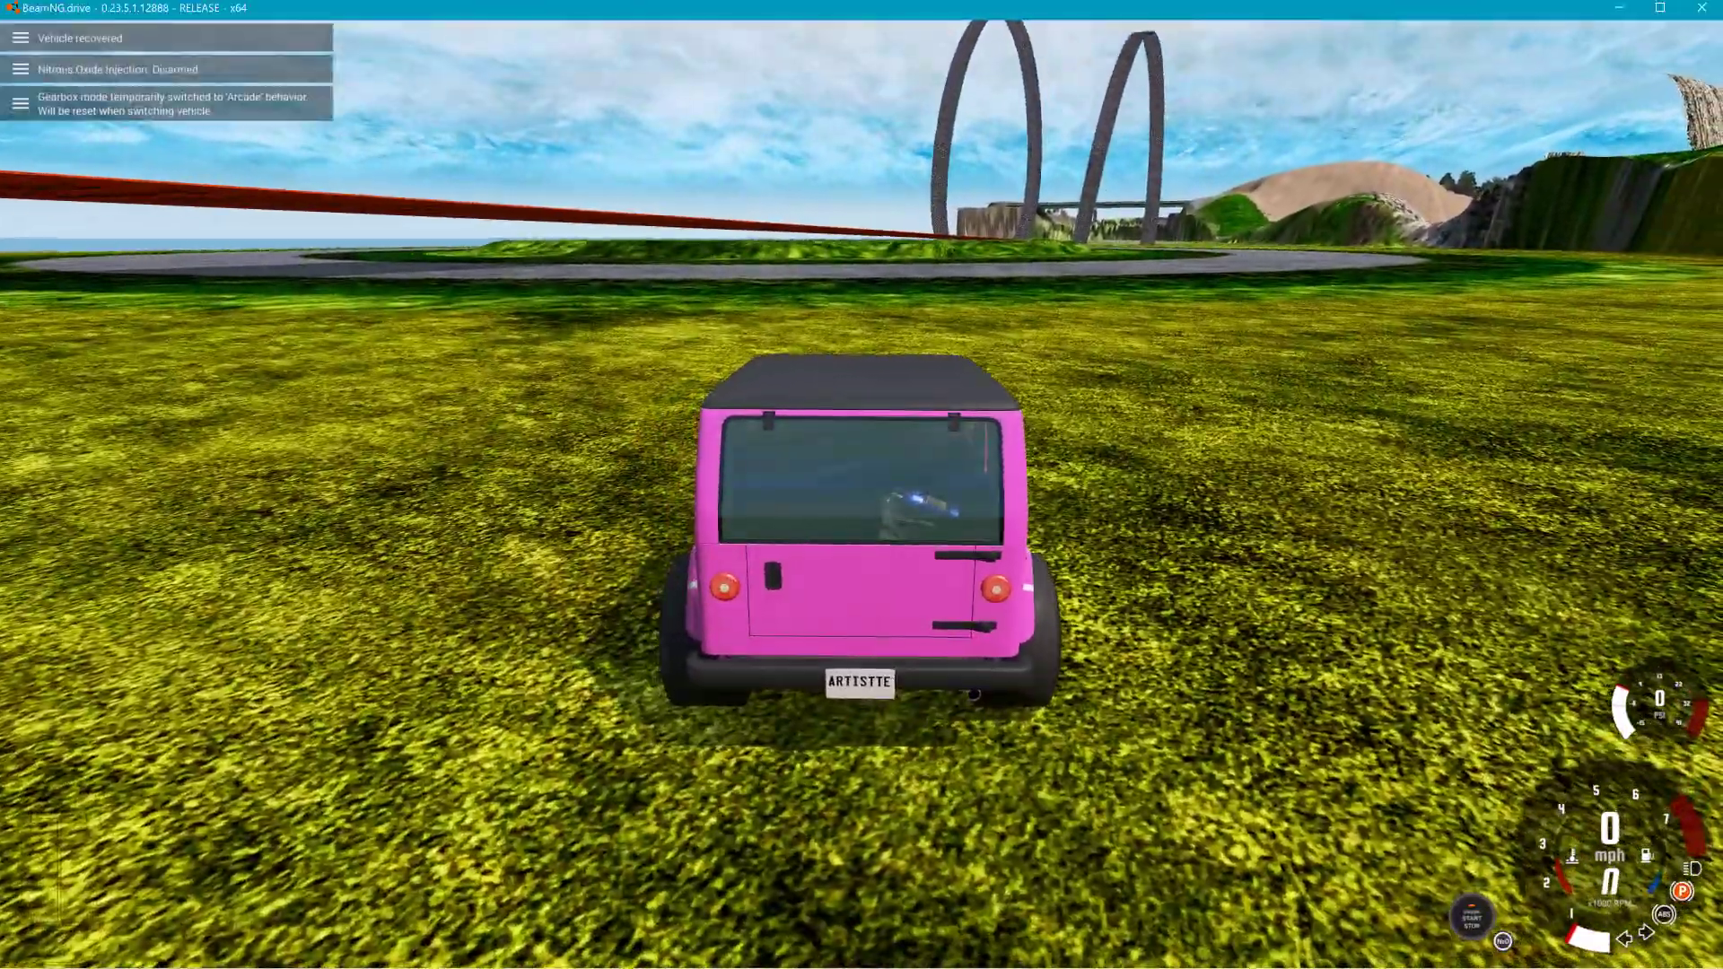
Steer the Hopper across the grass to line it up with the smaller loop.
key("Up")
key("Right")
key("Left")
key("Up")
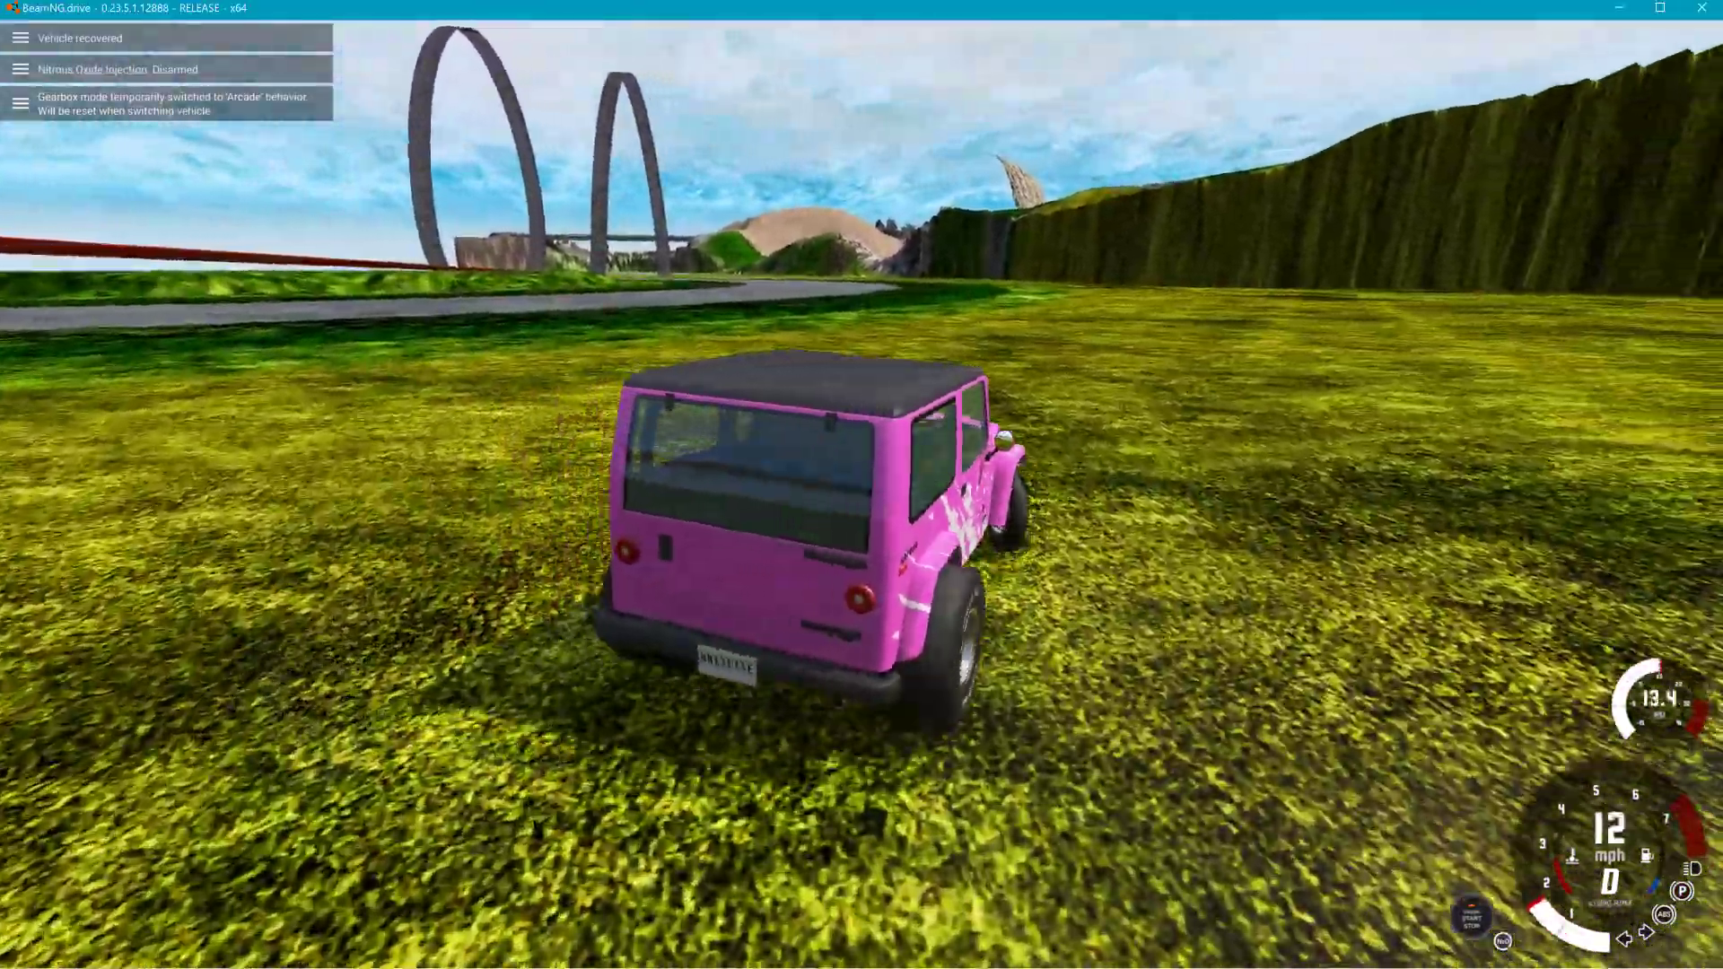
key("Left")
key("Right")
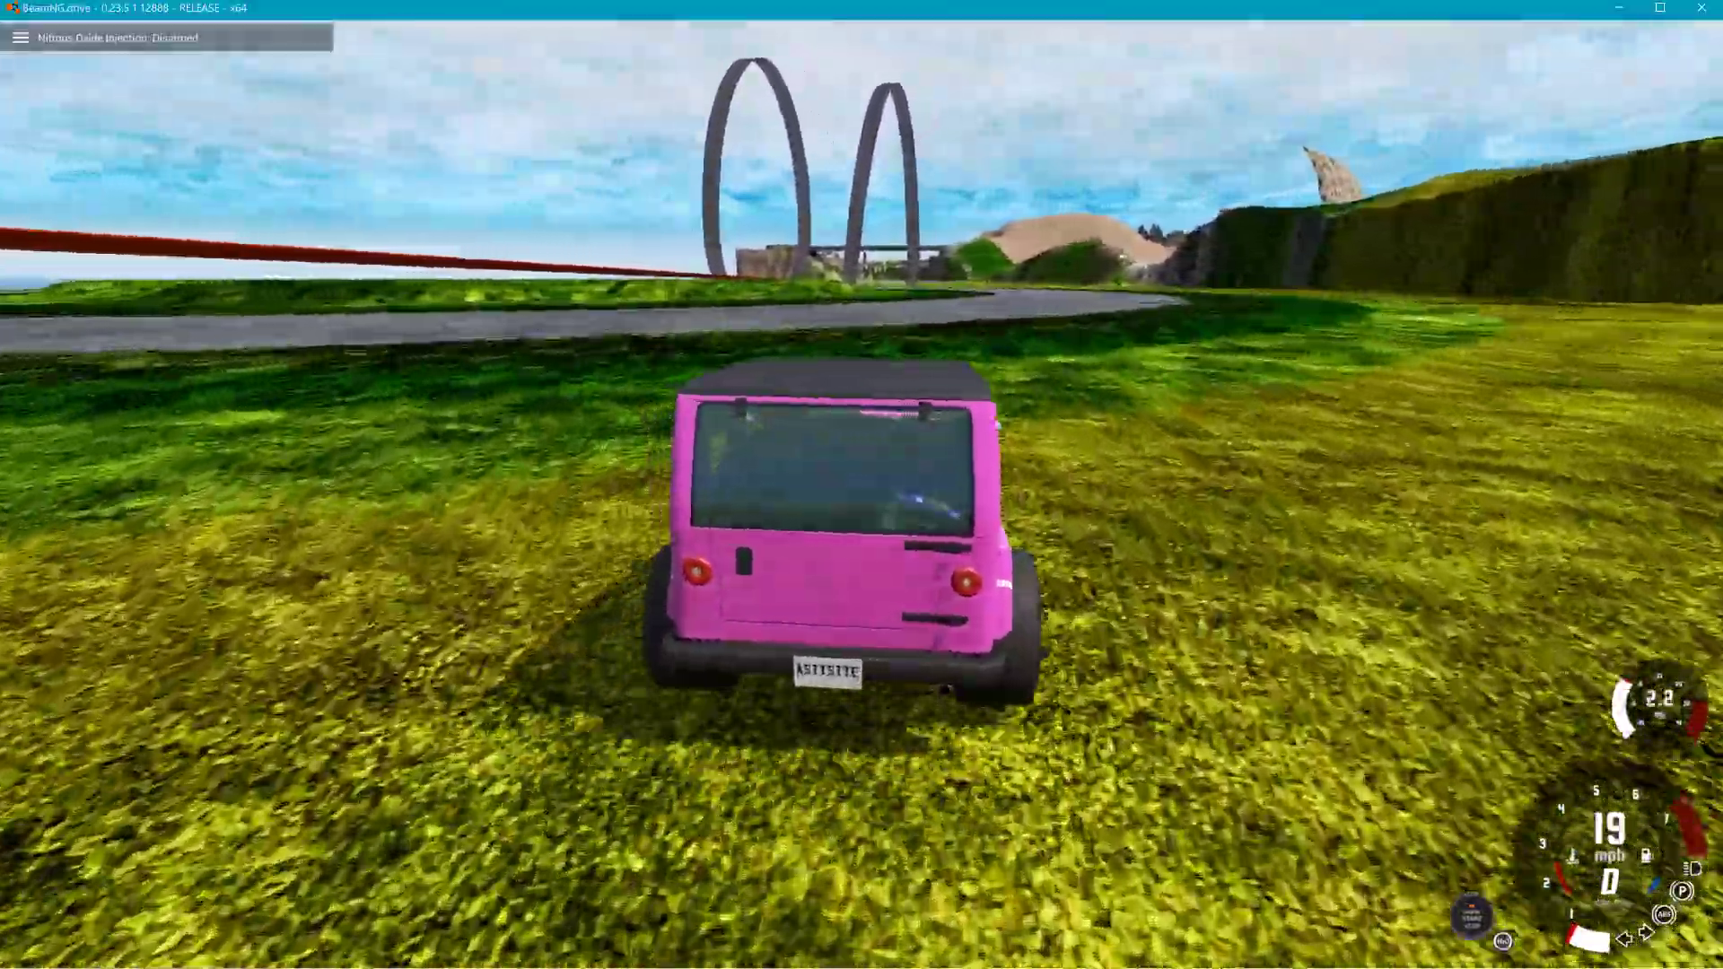
Accelerate the Hopper over the grass and curved road toward the smaller loop, slowing the simulation to 8 times slower than realtime.
key("Up")
key("Up")
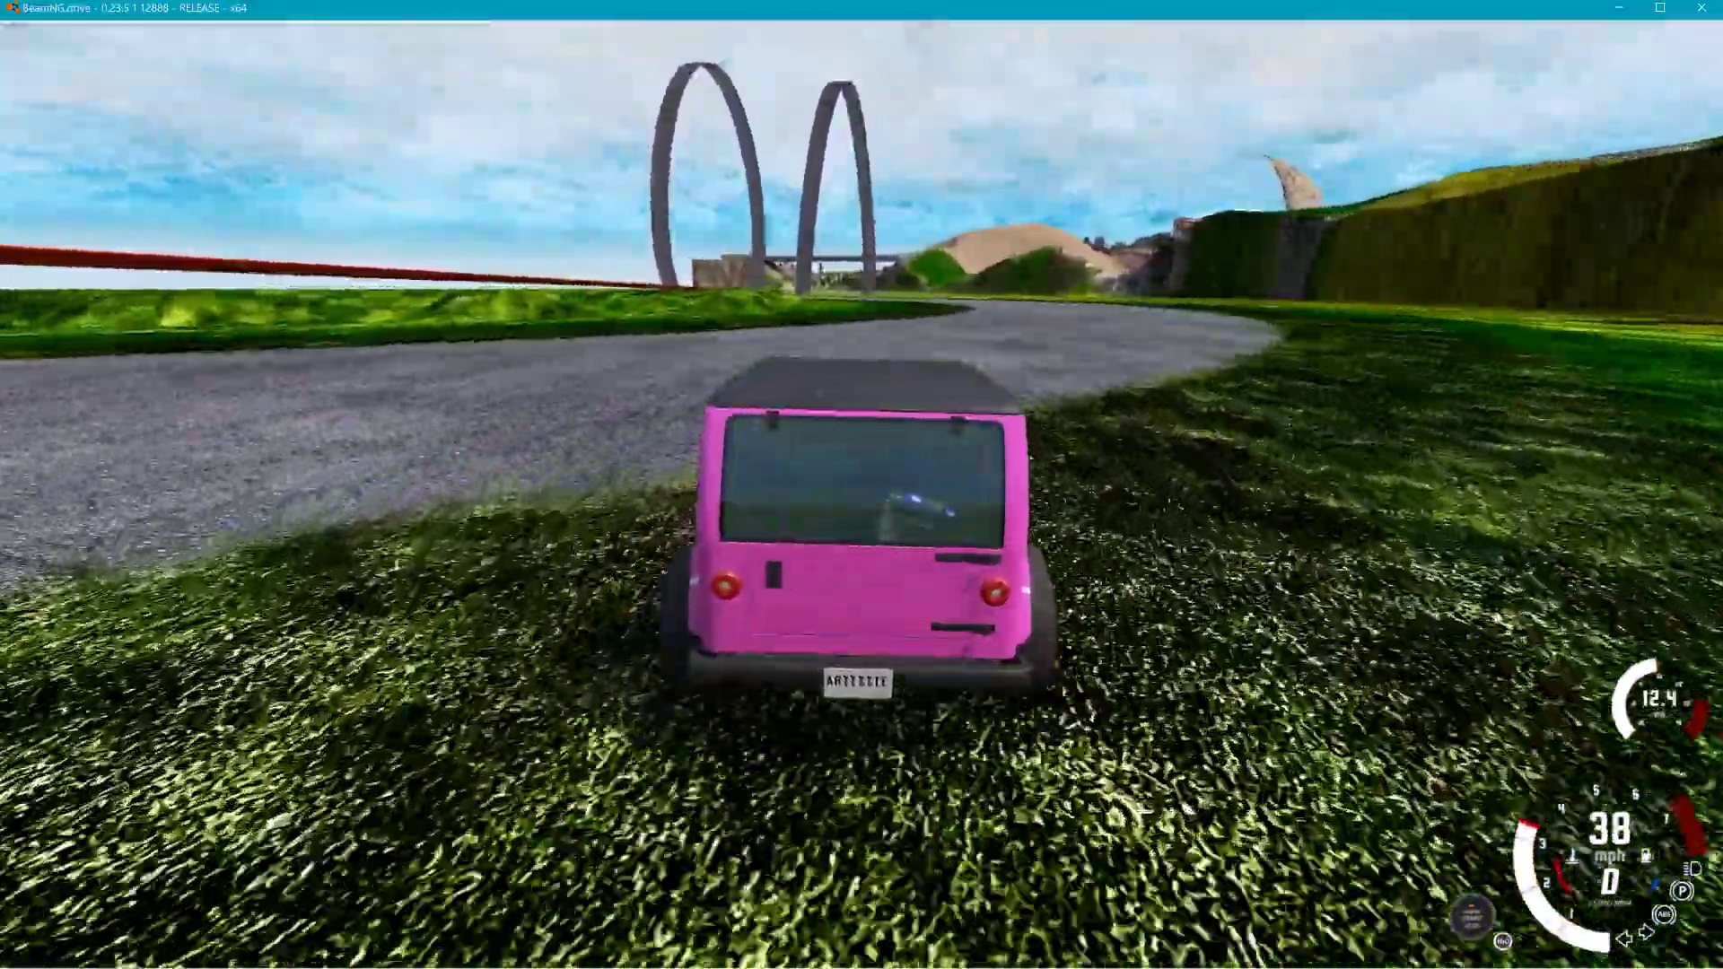
key("Up")
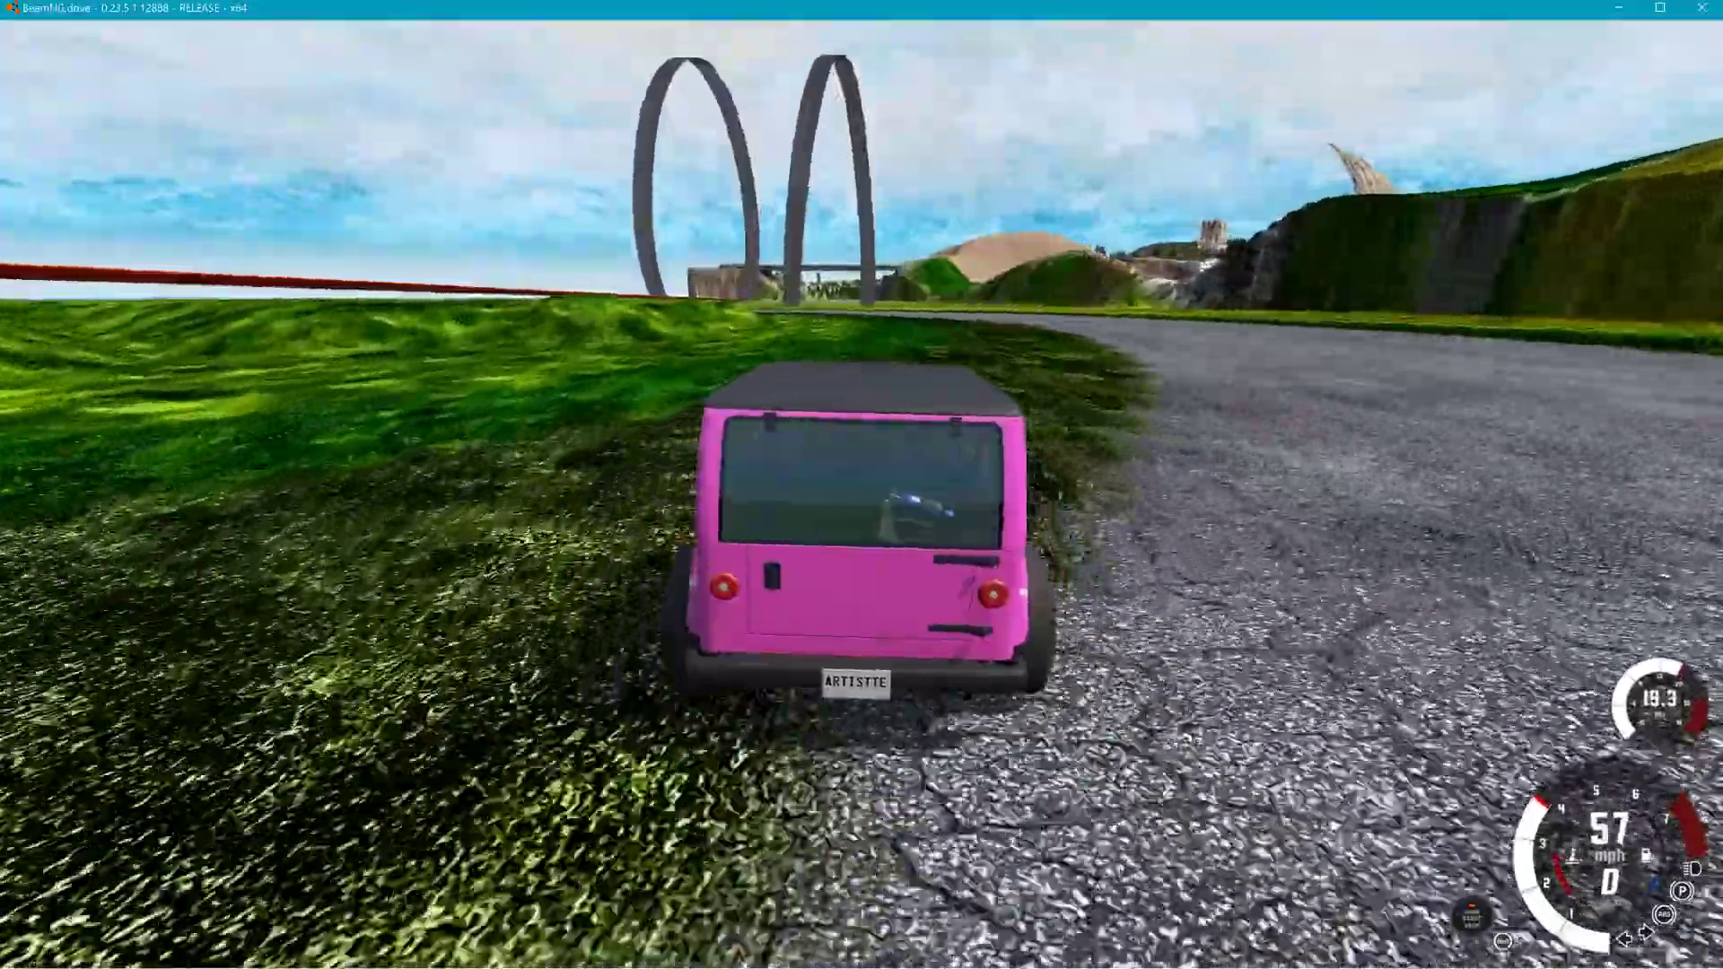
key("Up")
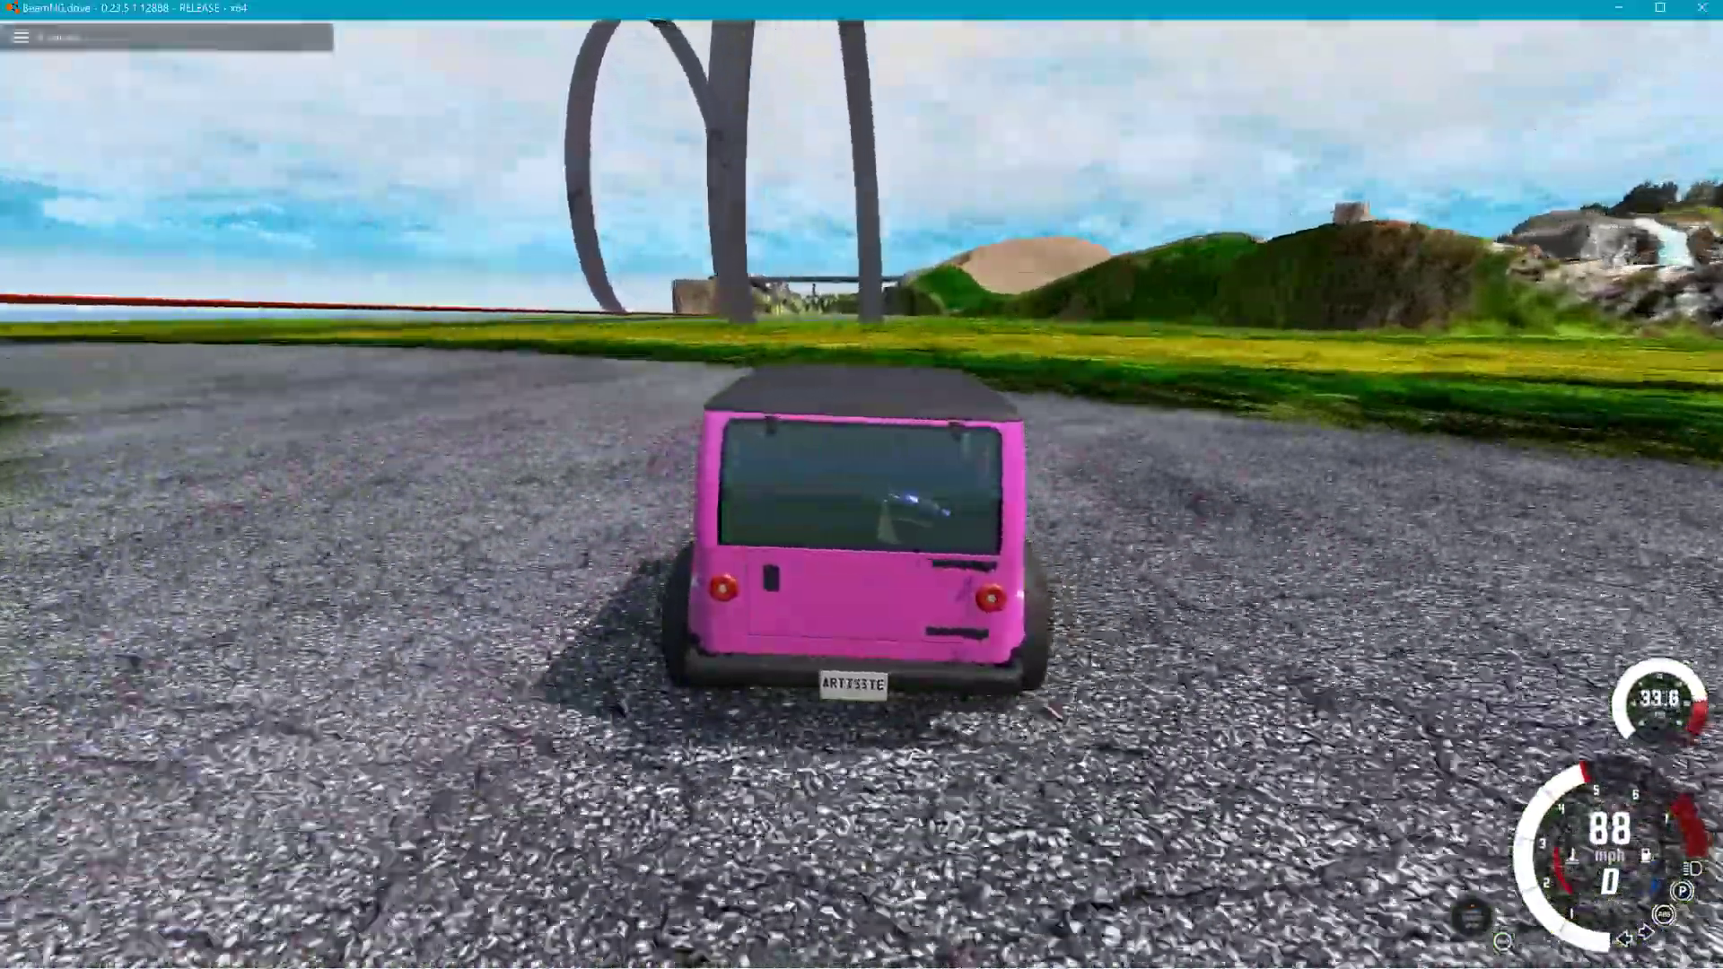
key("Up")
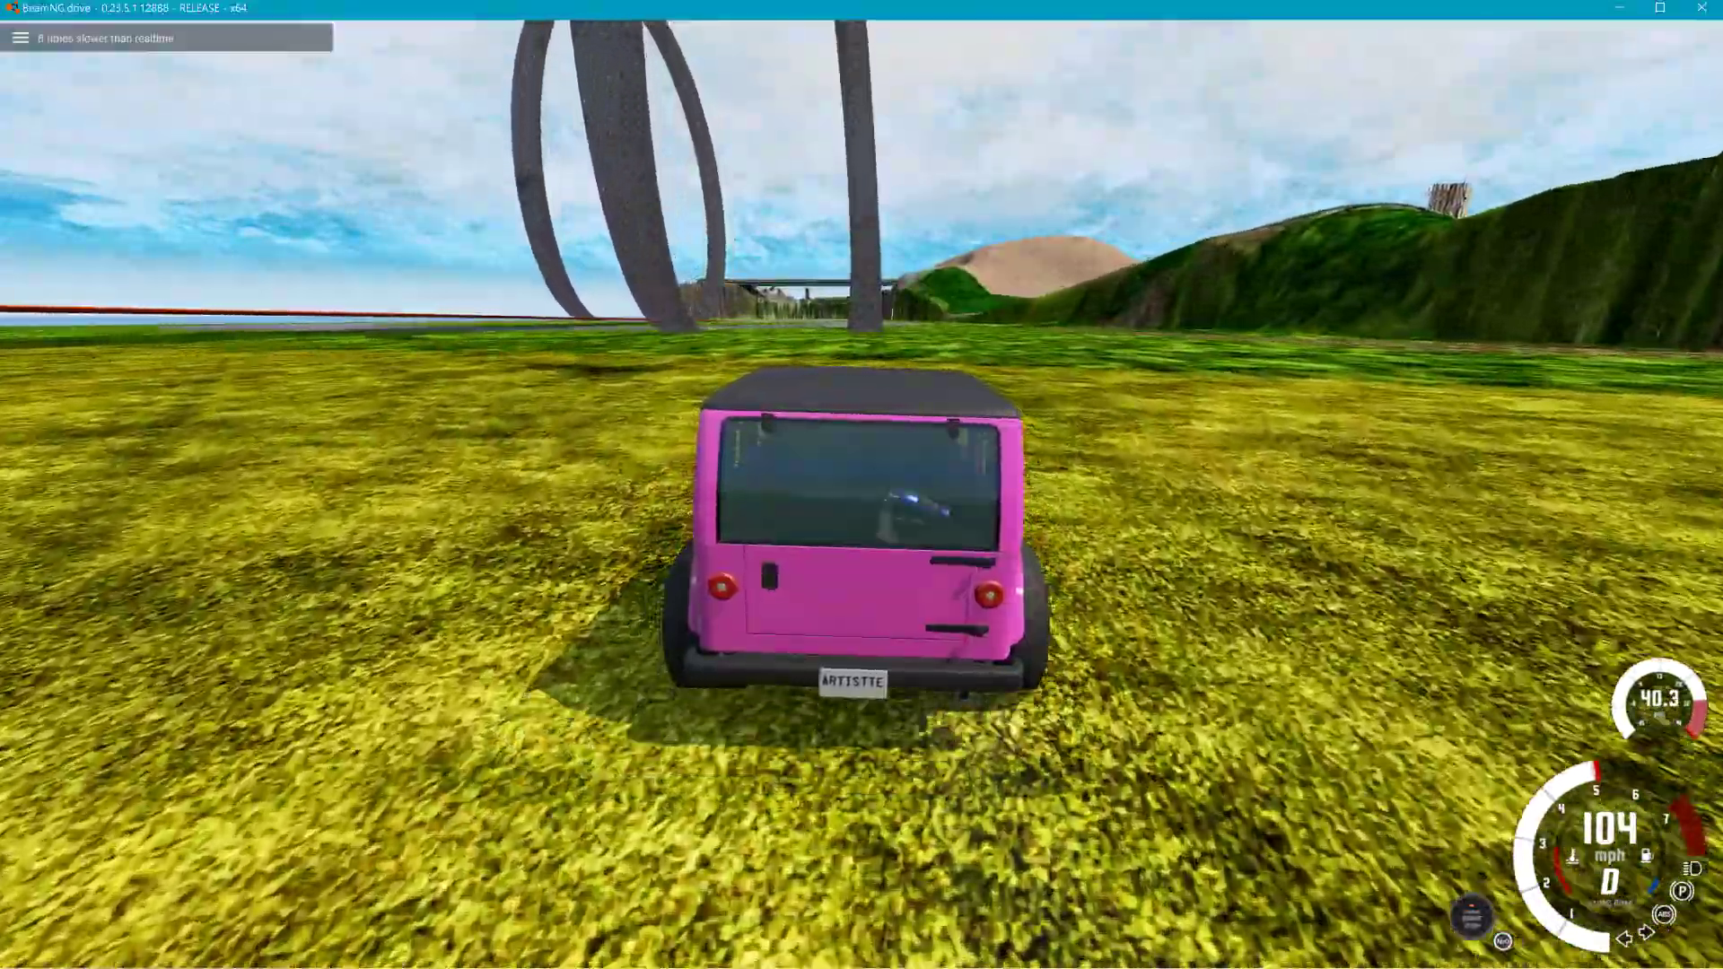
key("Up")
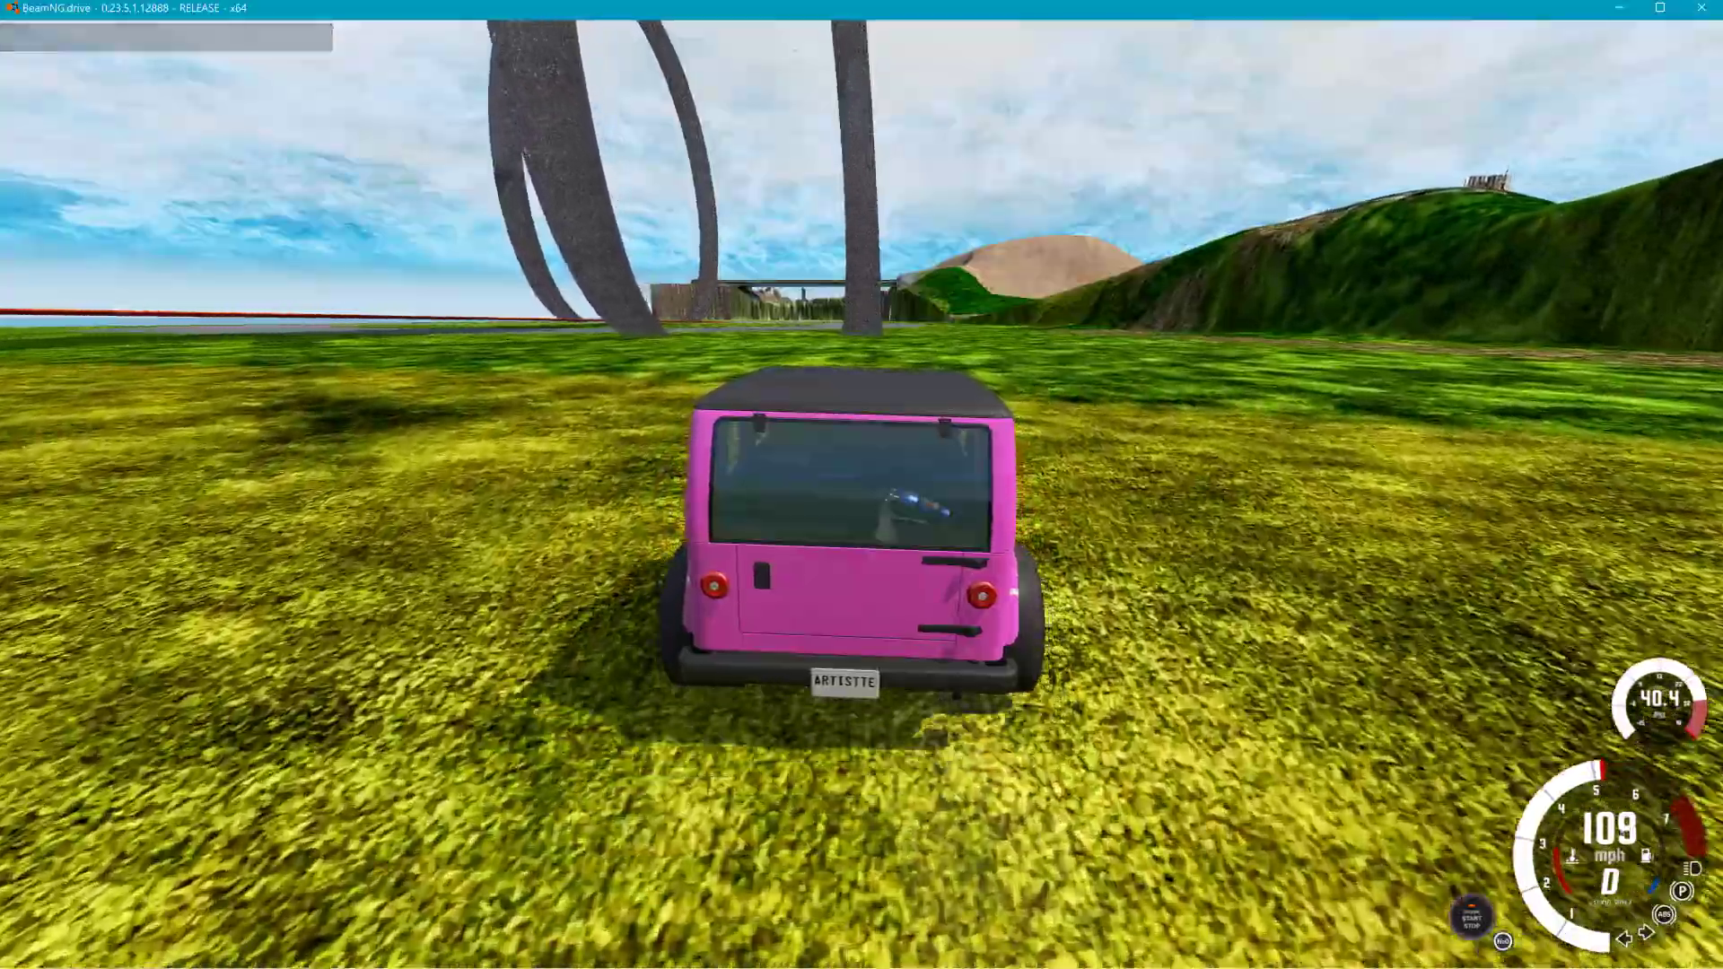
key("Up")
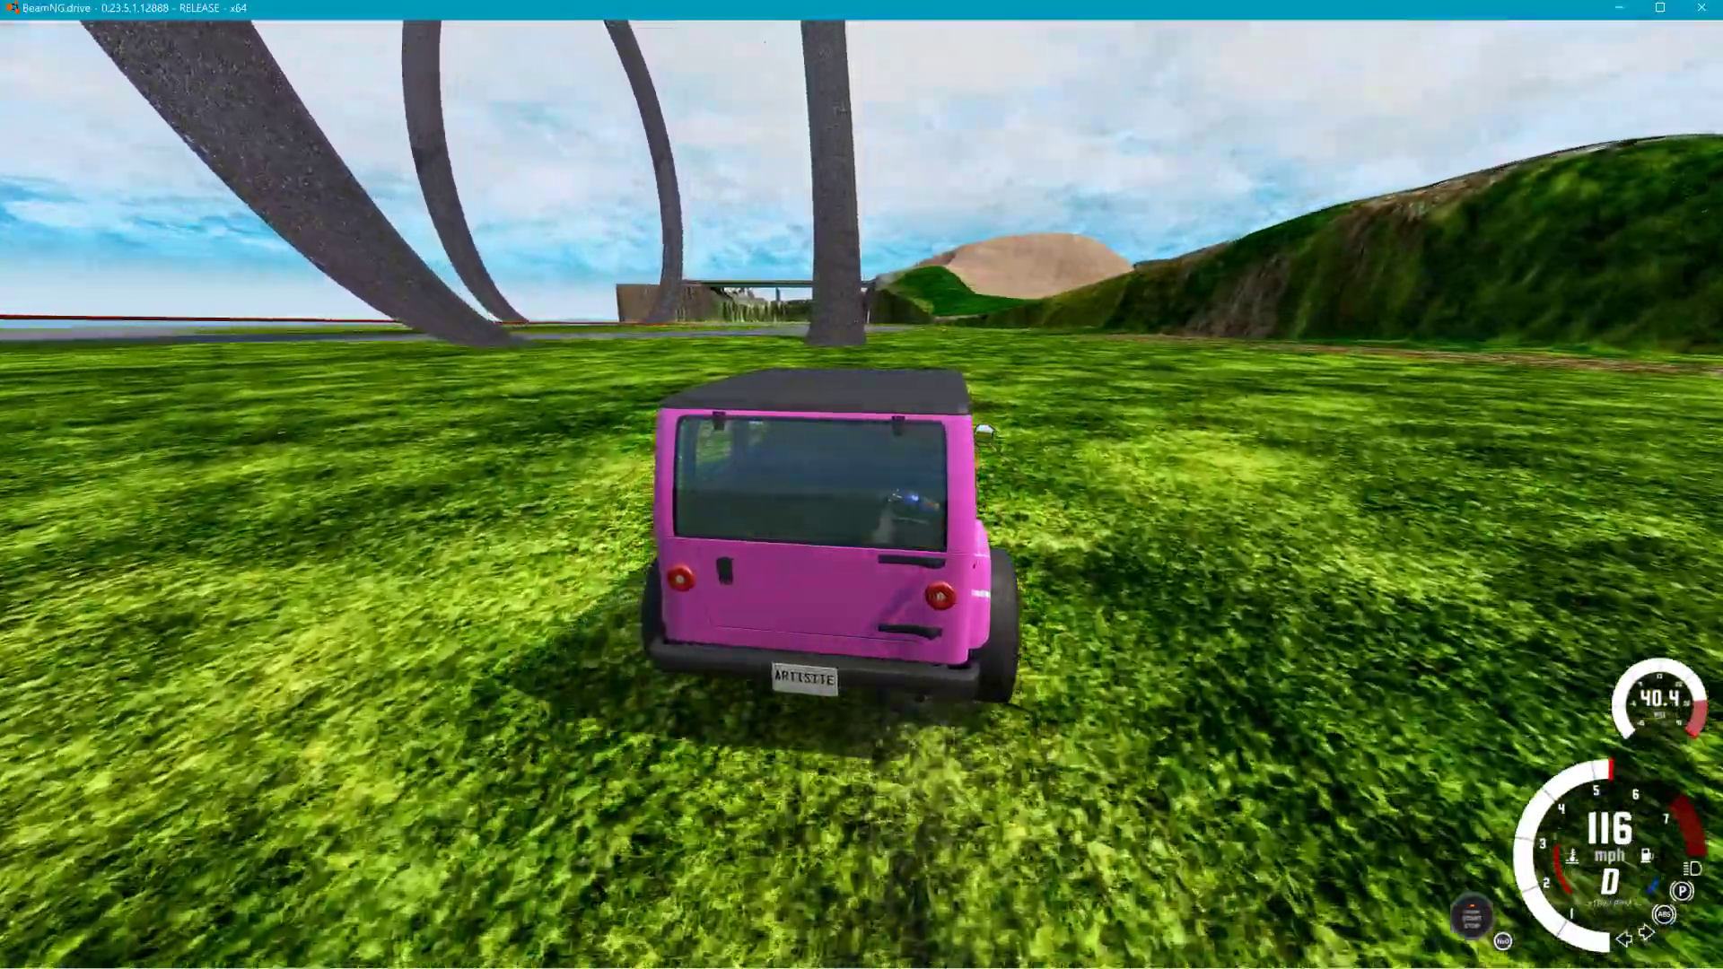
Return to realtime, turn the Hopper toward the large loop on the paved road, and switch to the free camera.
key("alt+Up")
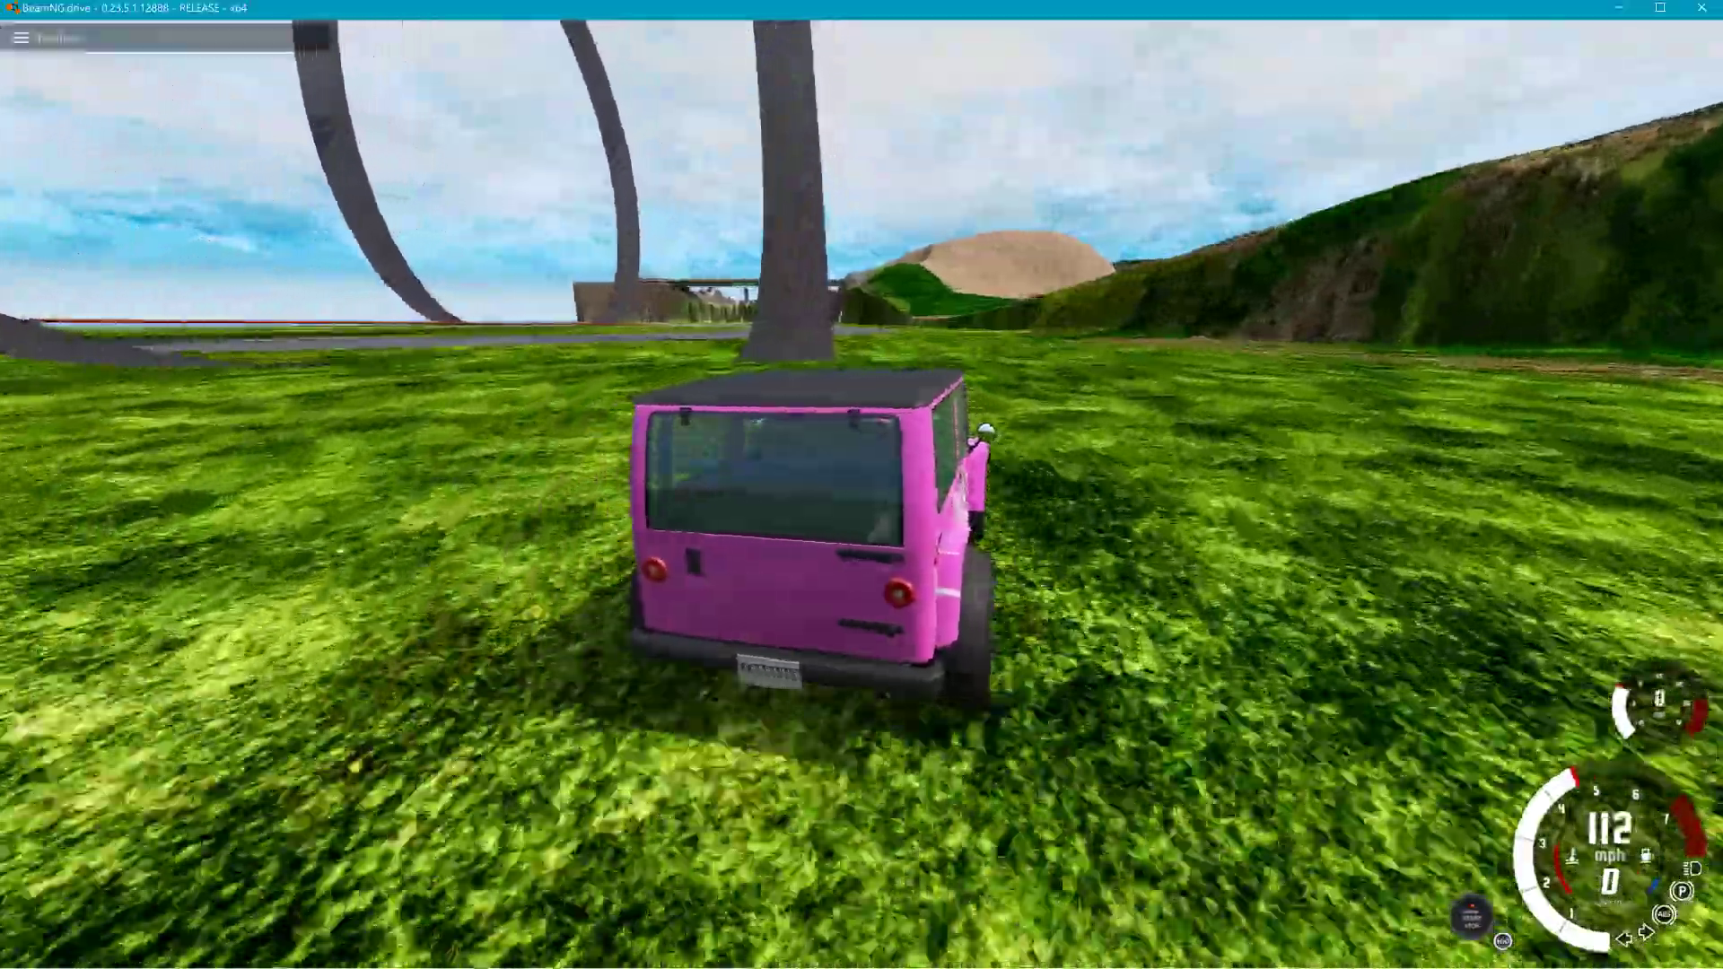
key("Down")
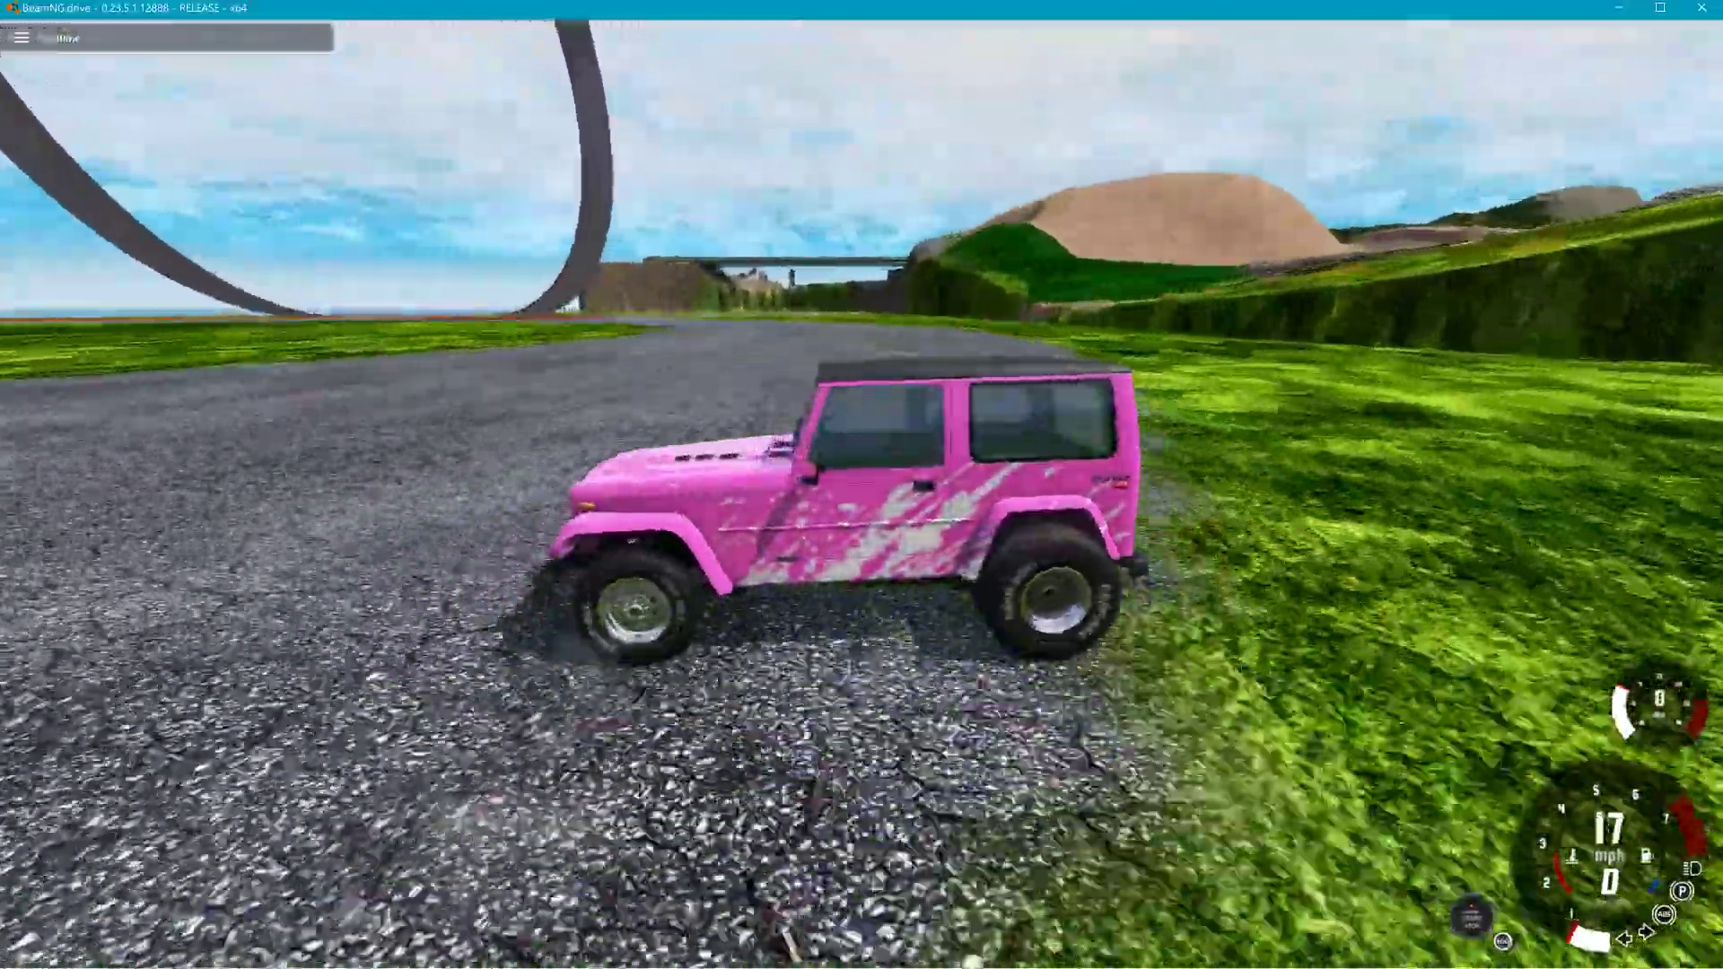
key("Up")
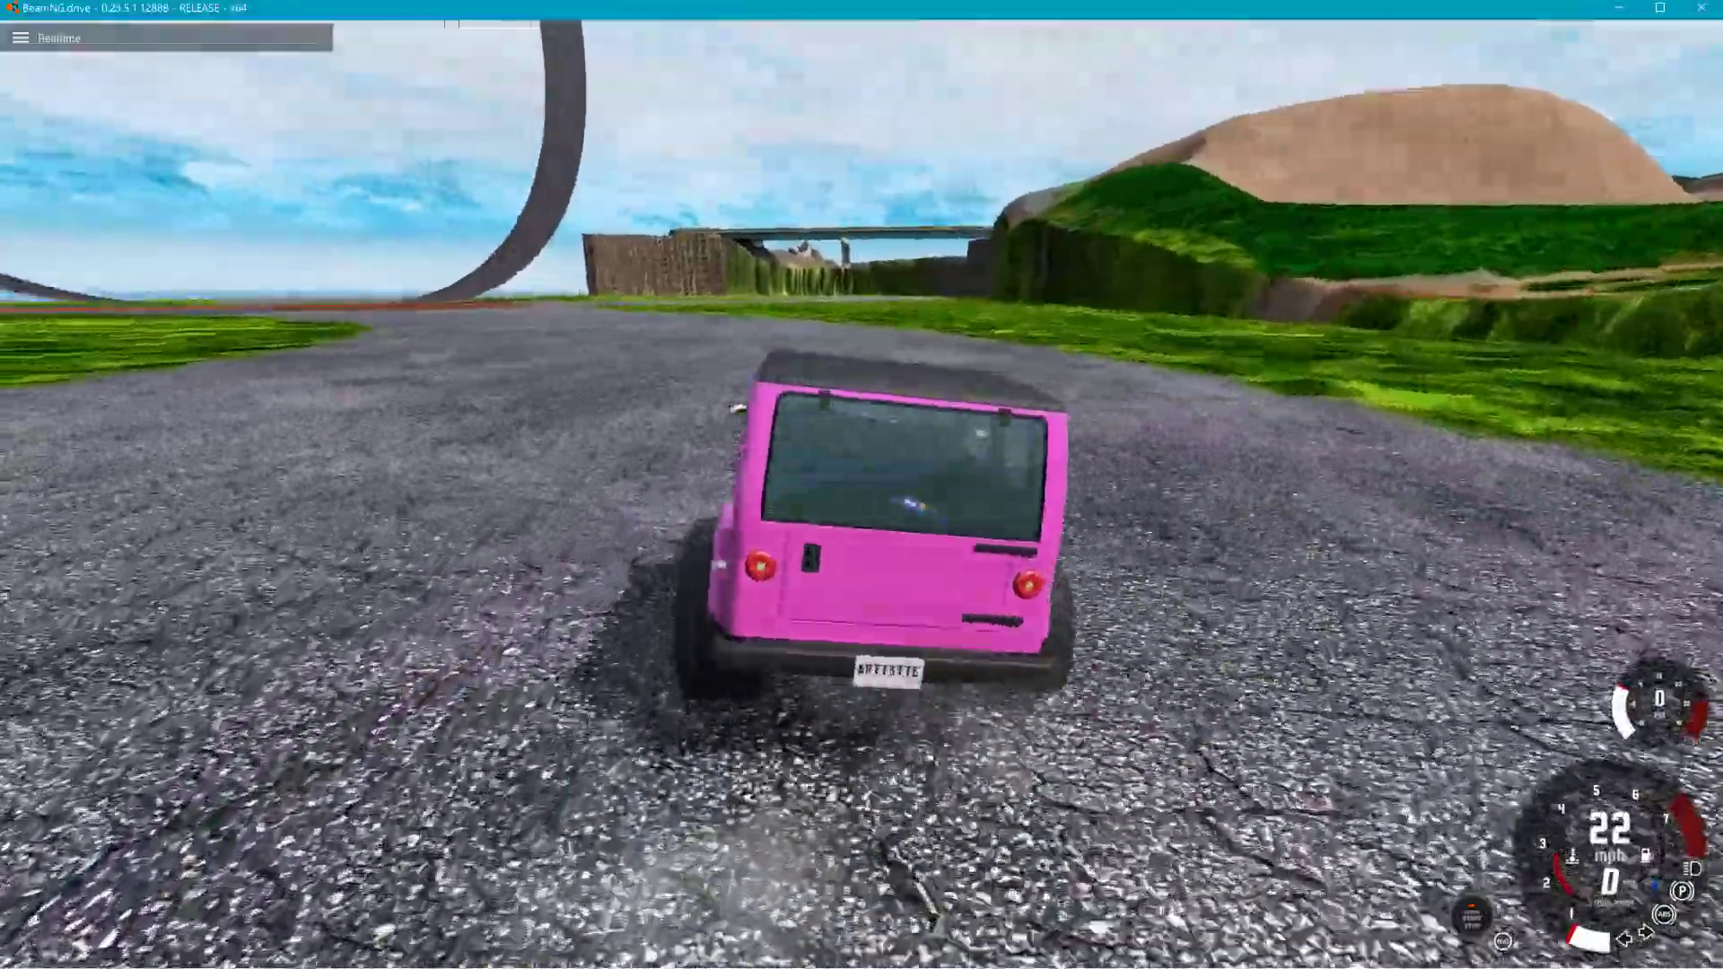
key("Left")
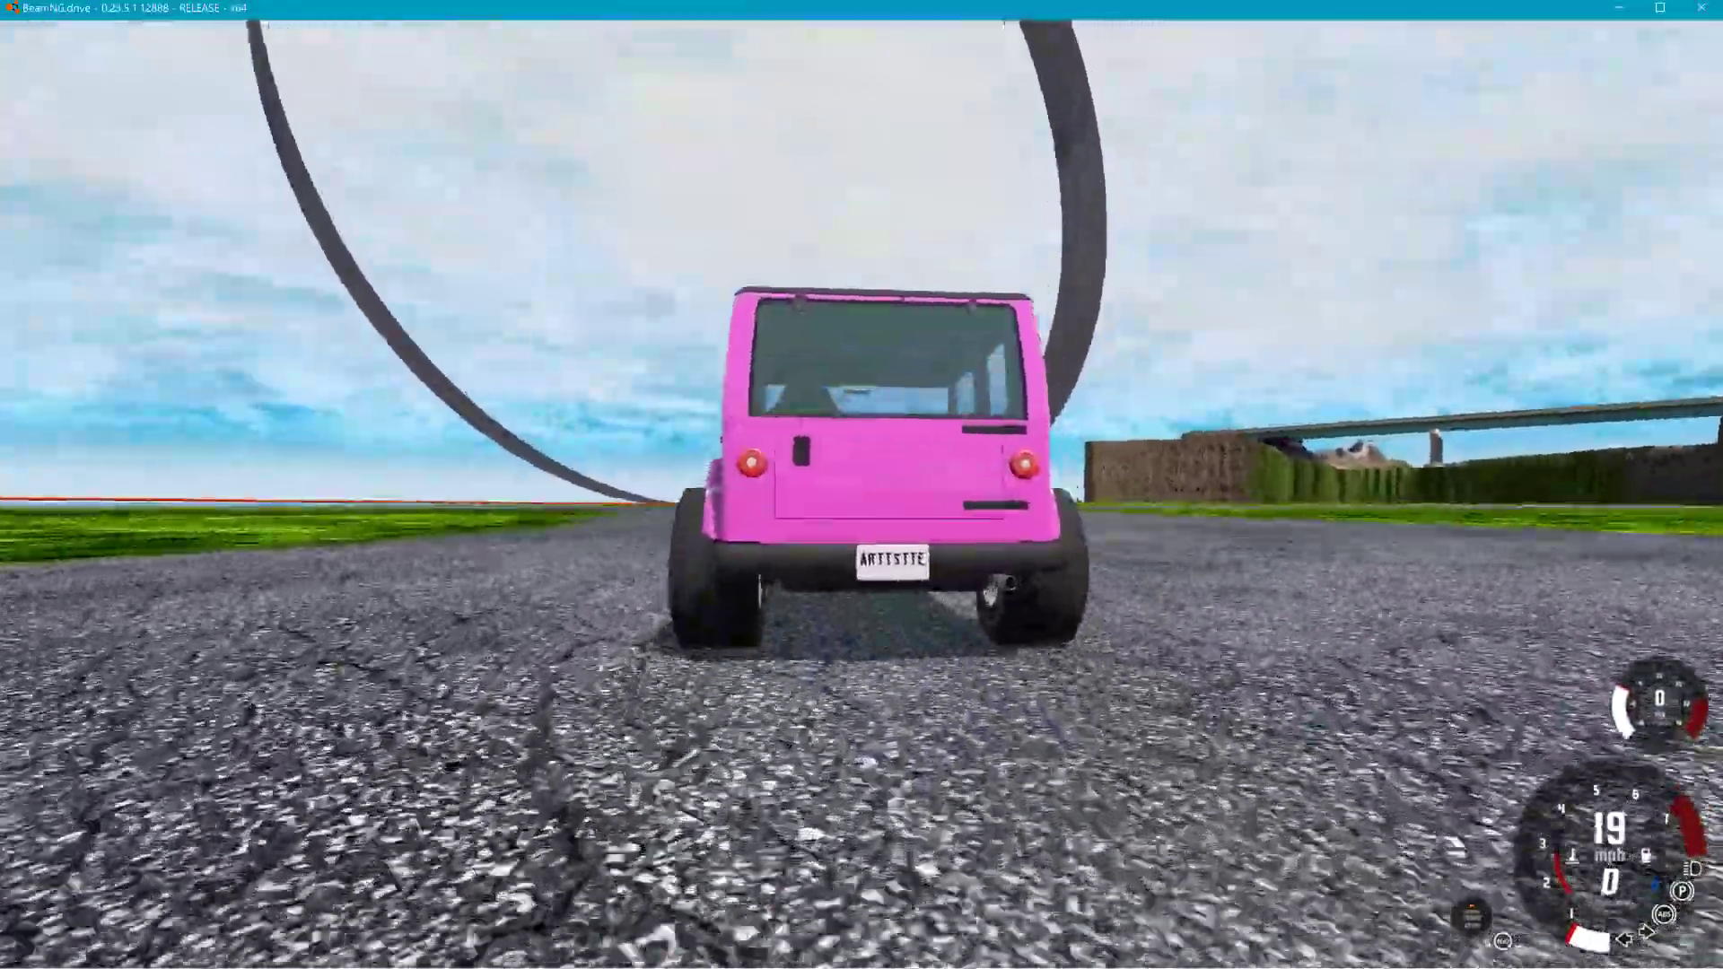
right_click_drag(1109, 269, 1006, 366)
key("shift+c")
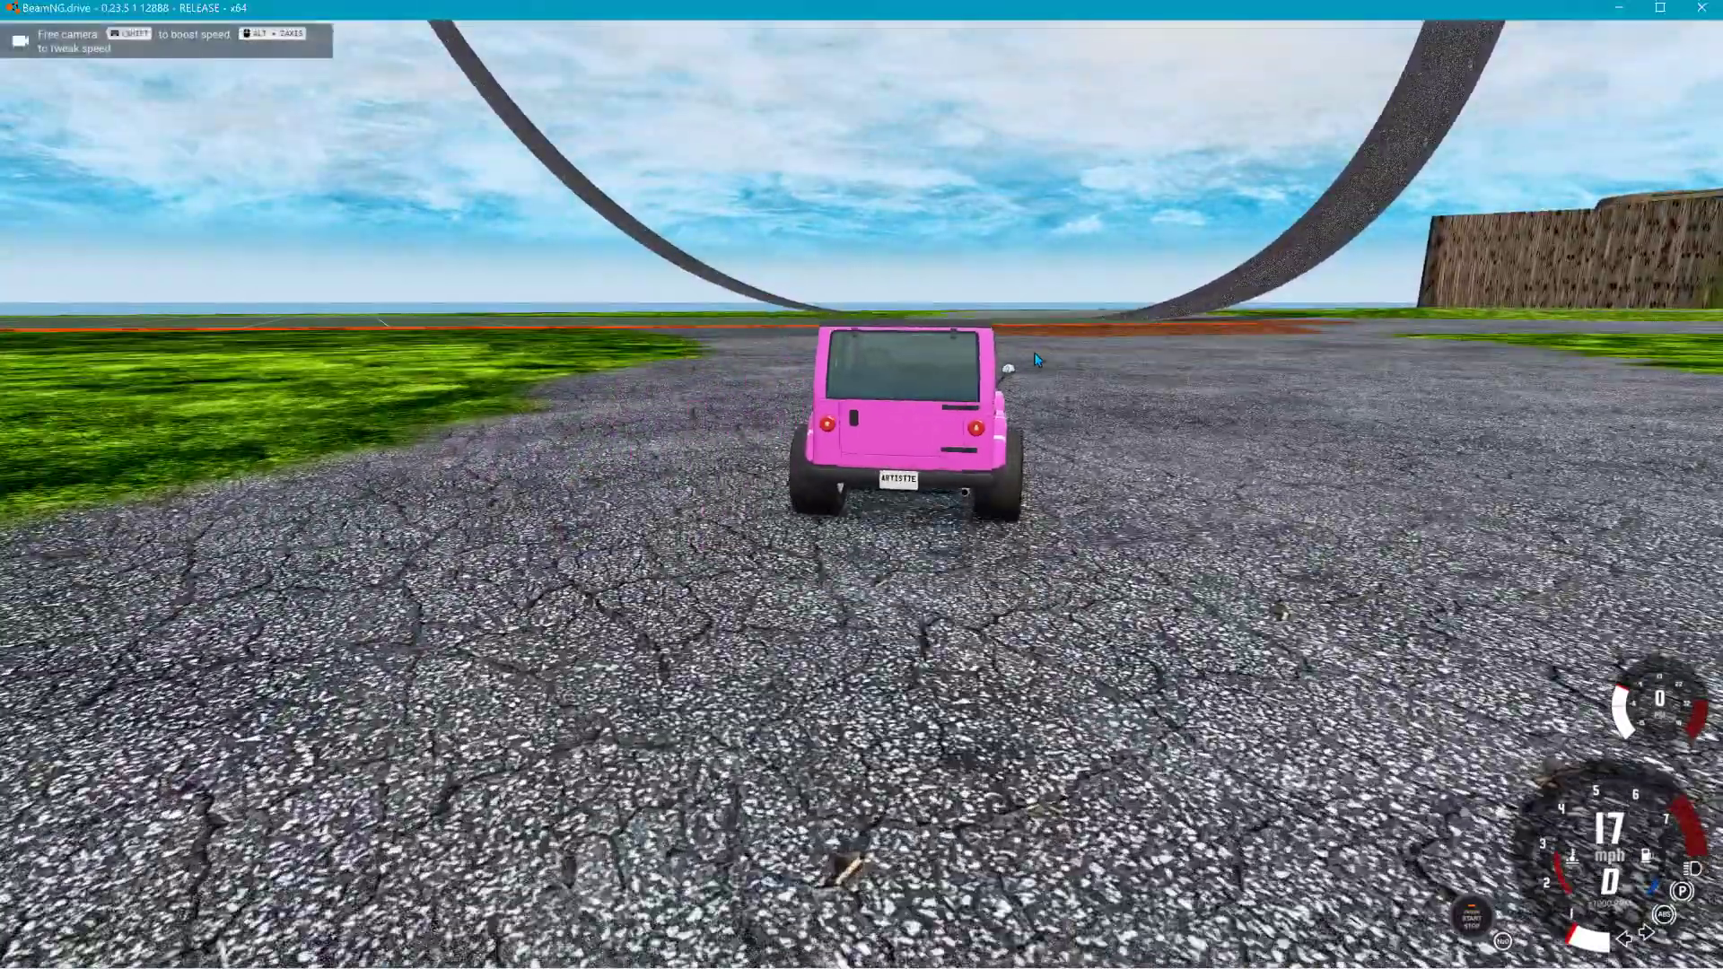
Fly the free camera up to the large loop and examine its asphalt surface along the rising curve.
key("w")
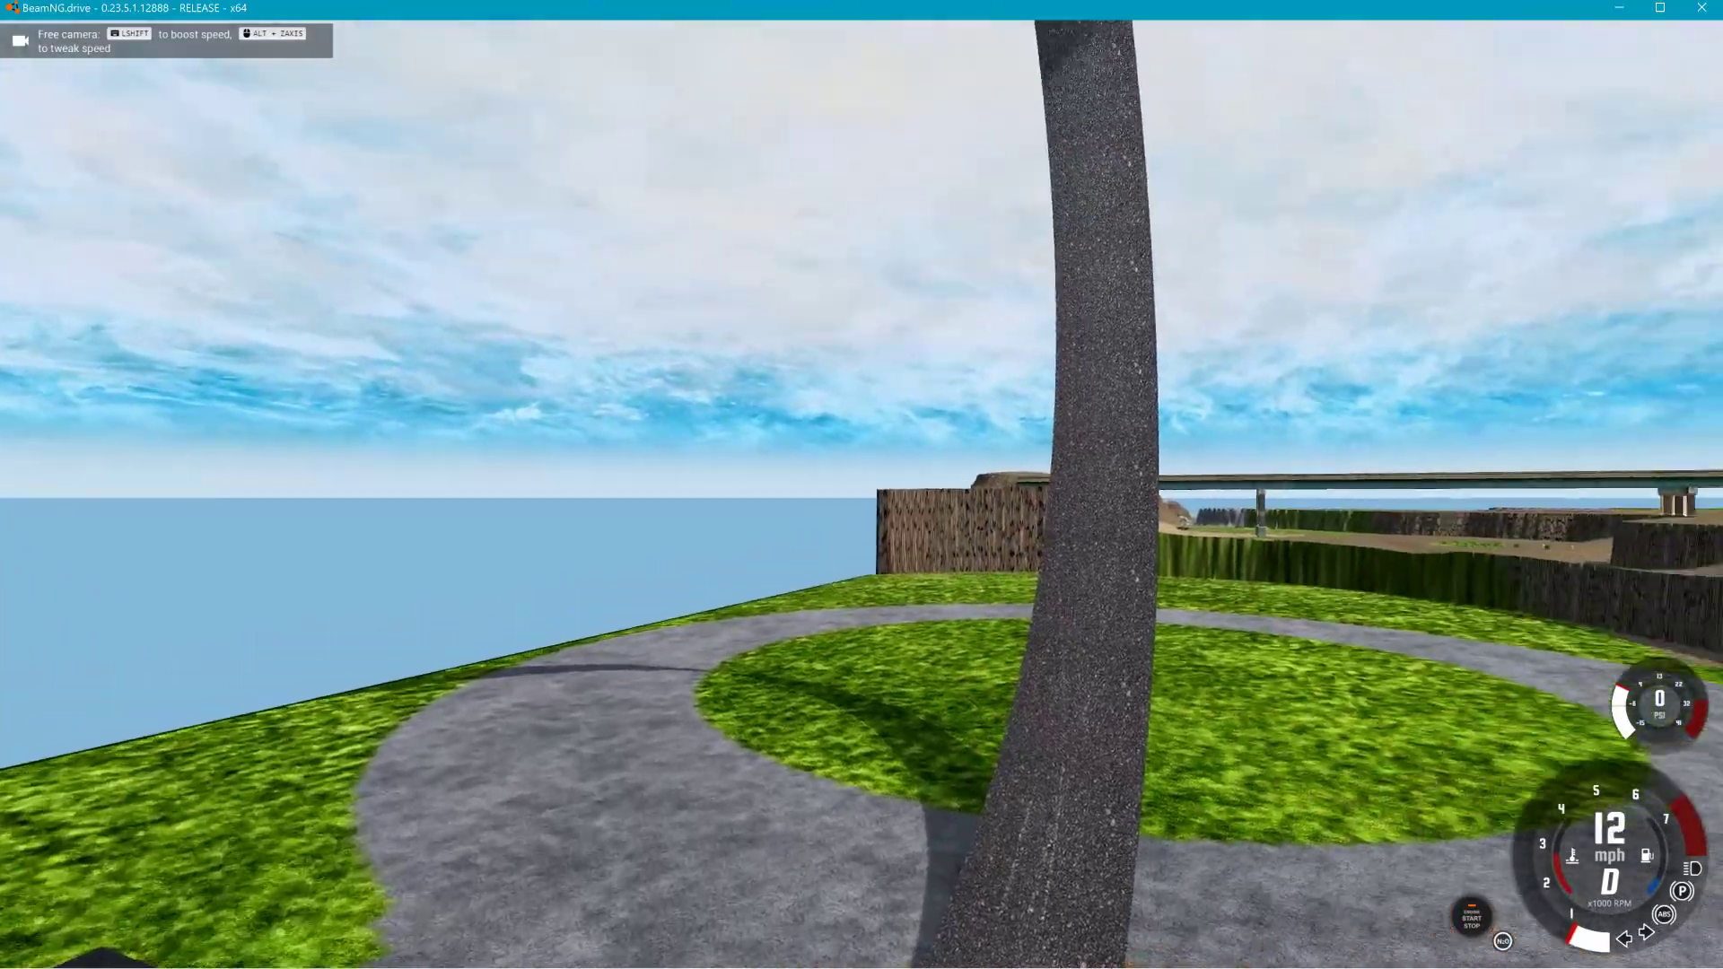
key("w")
key("Up")
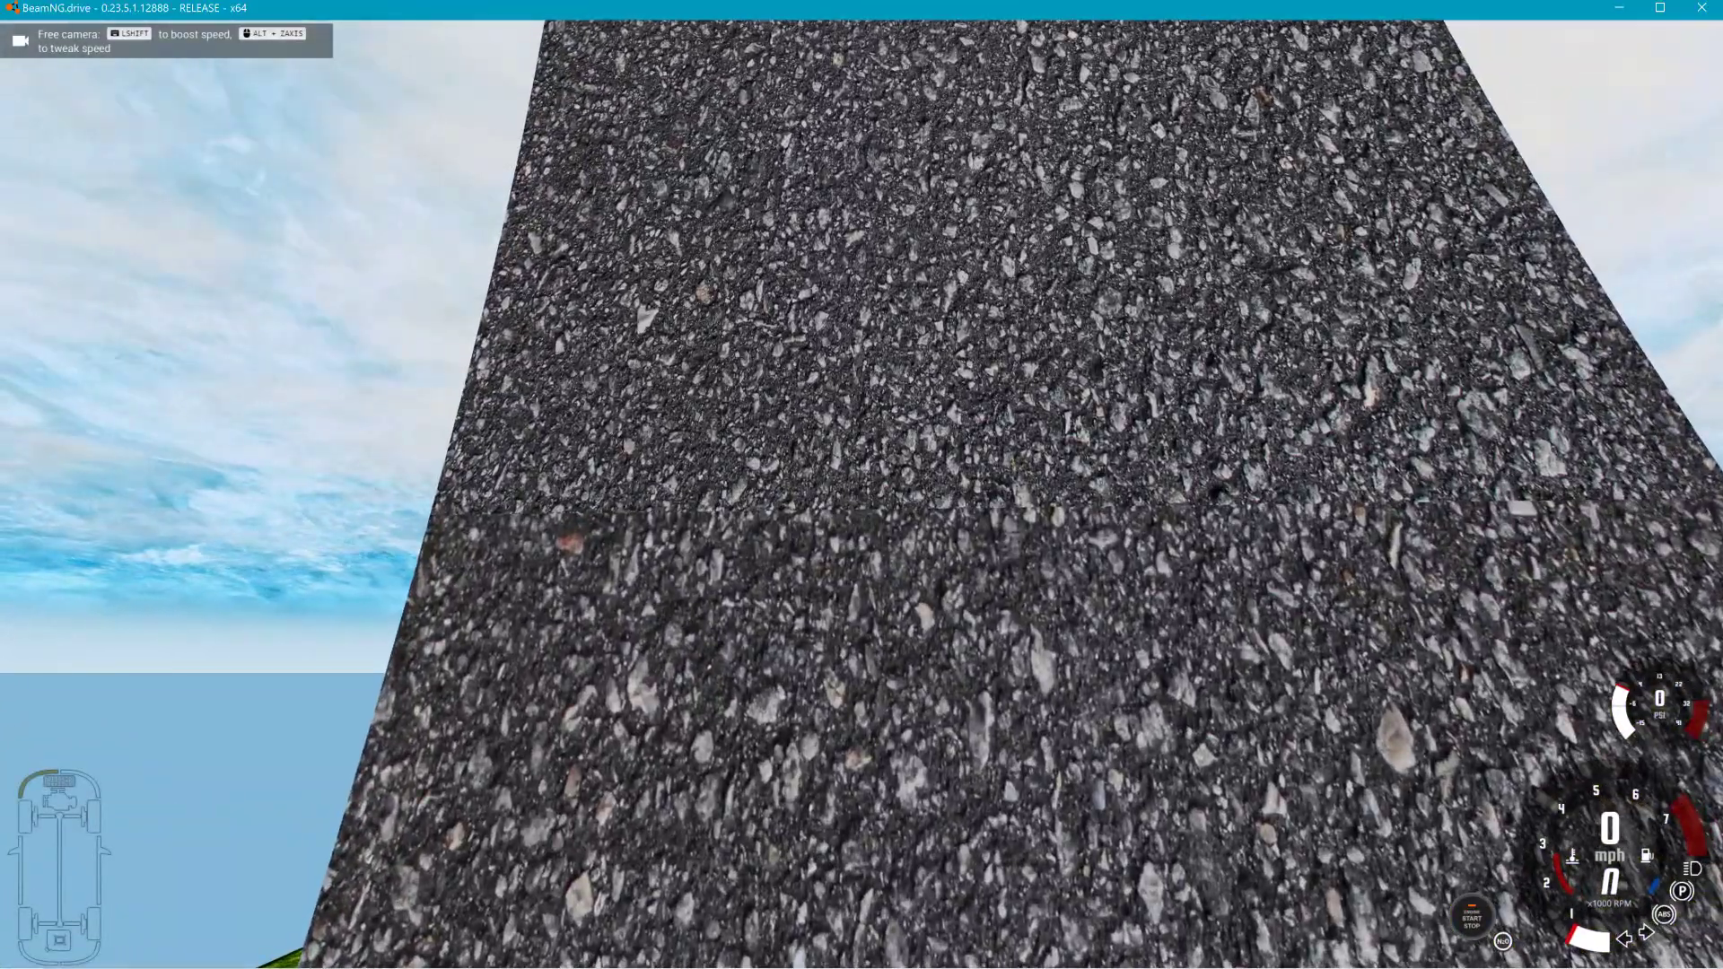
key("s")
key("s")
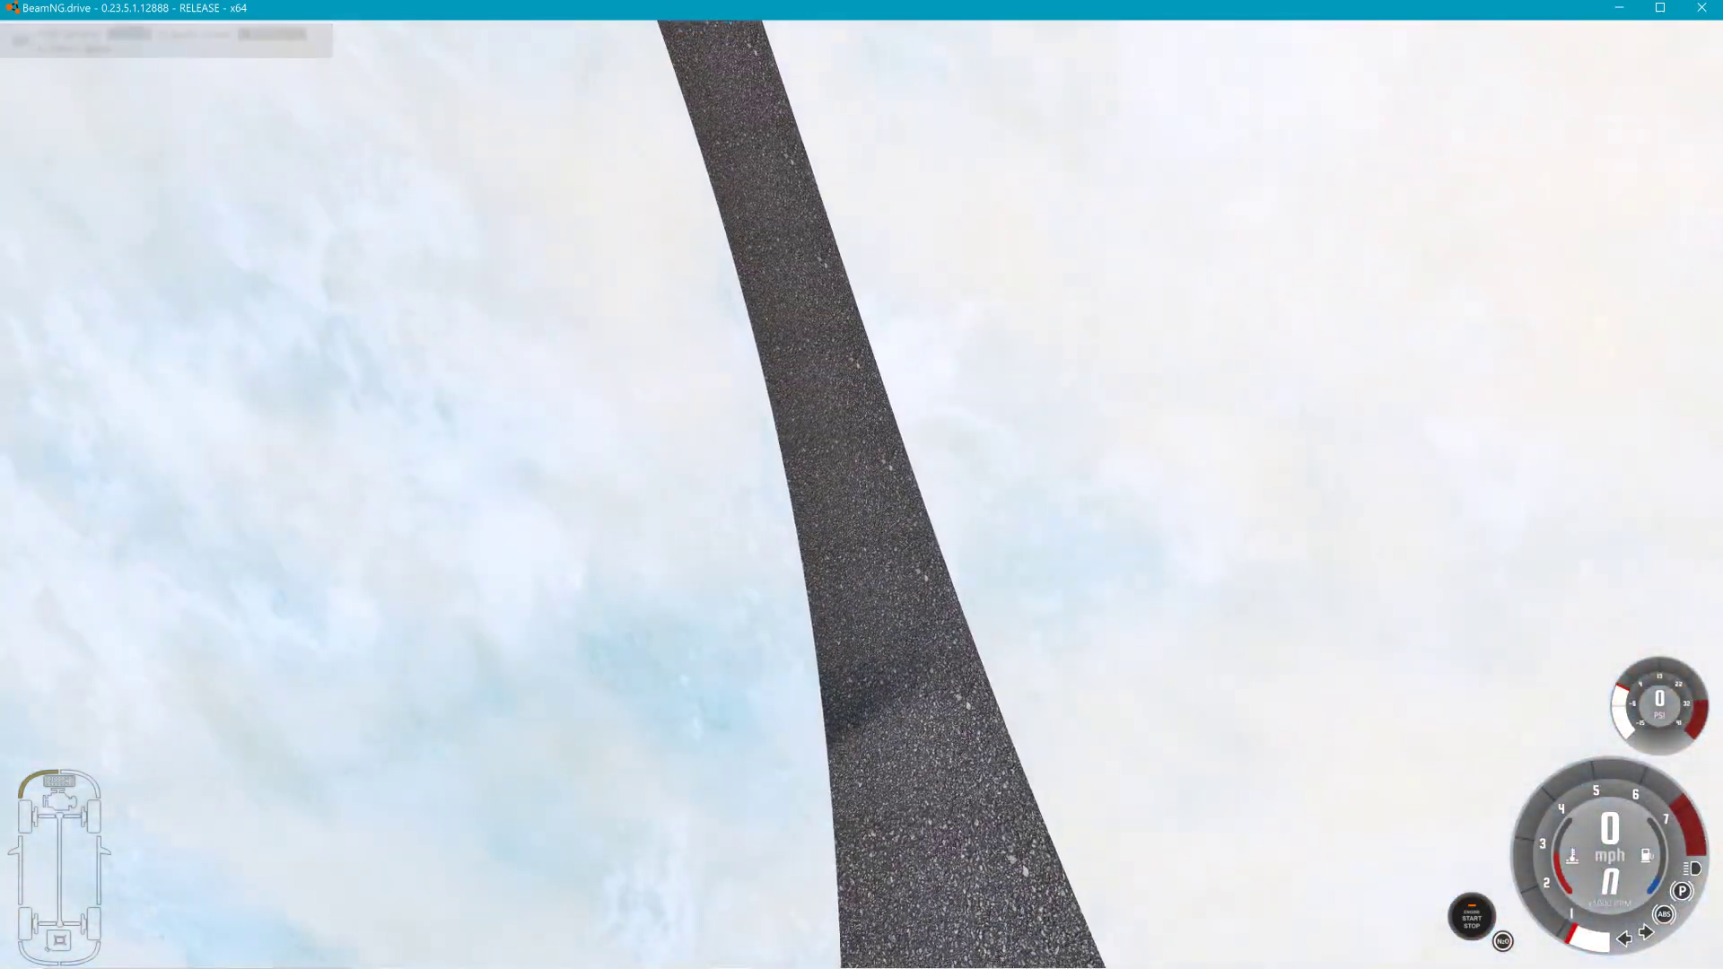
key("KP_4")
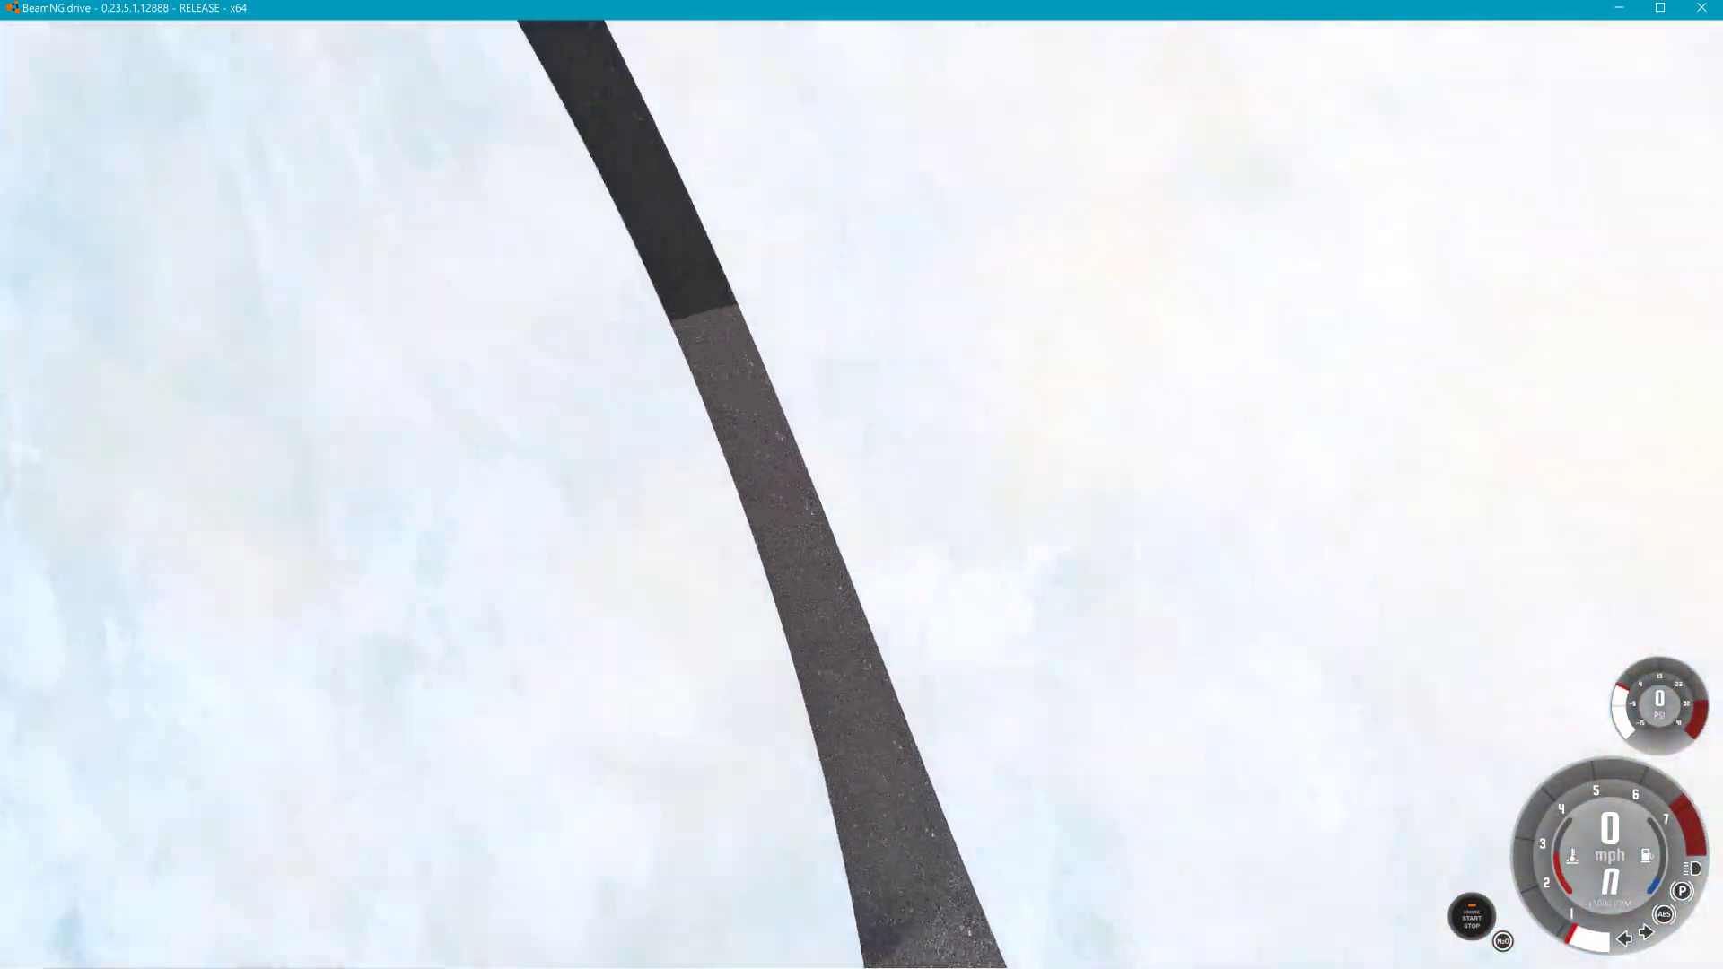
key("KP_2")
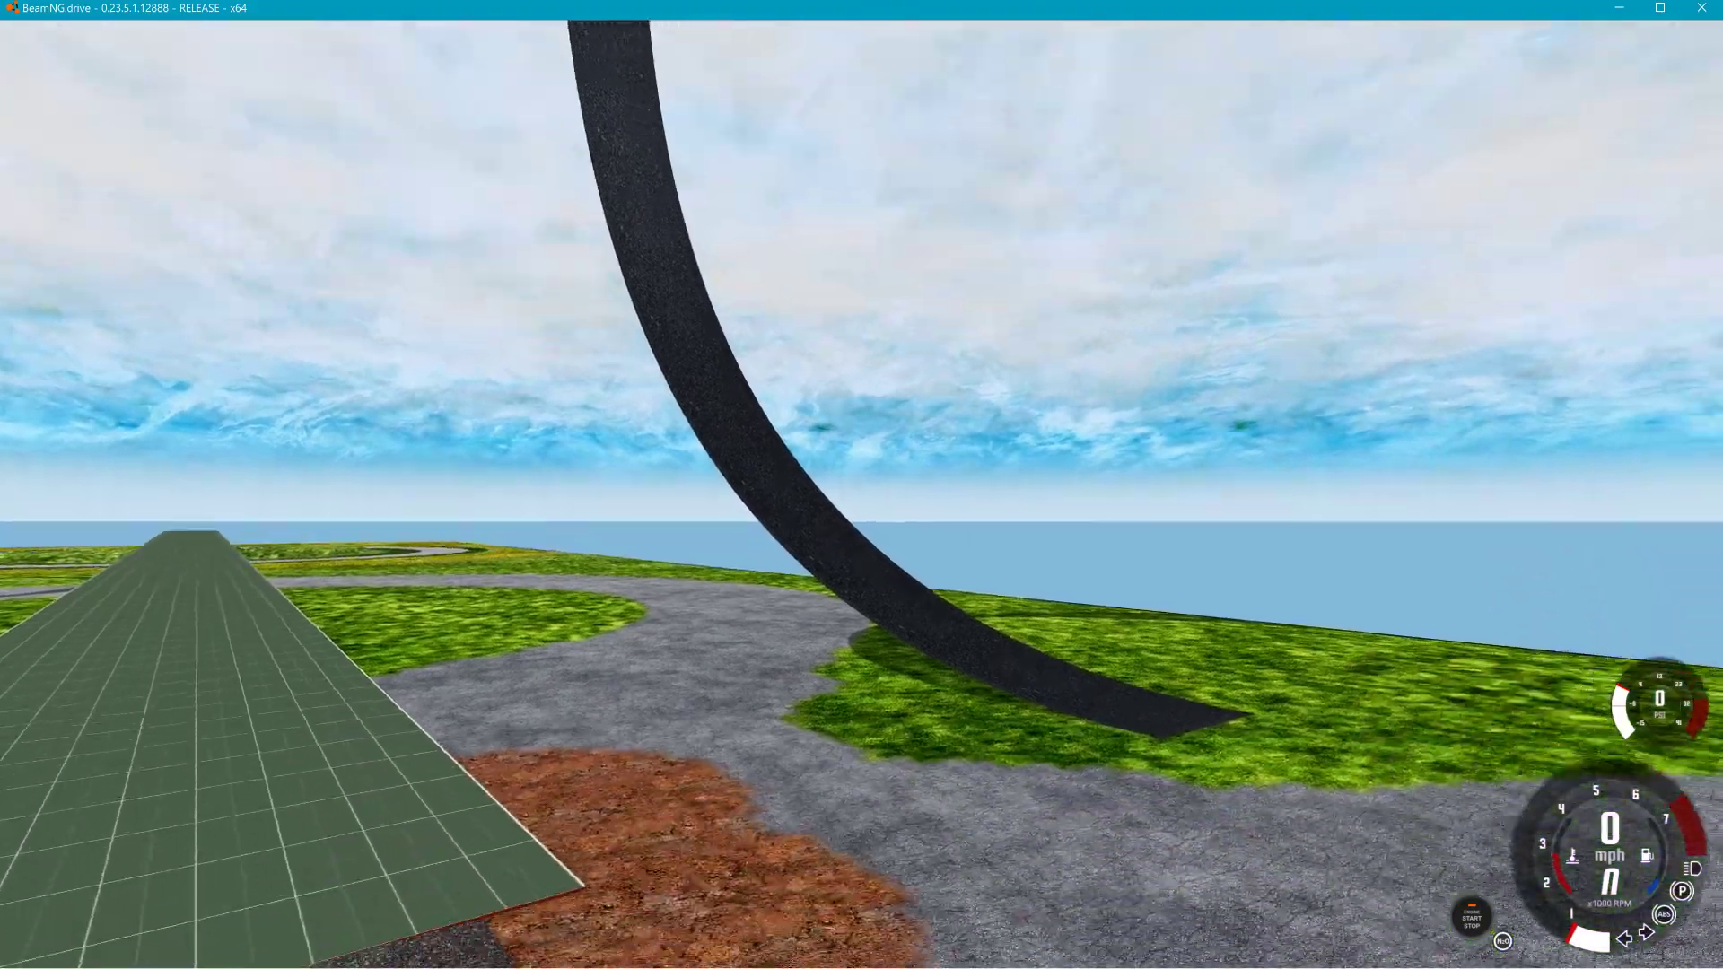
Inspect the large loop's lower end on the grass up close, and return the camera to the start of the mesh road.
key("w")
key("s")
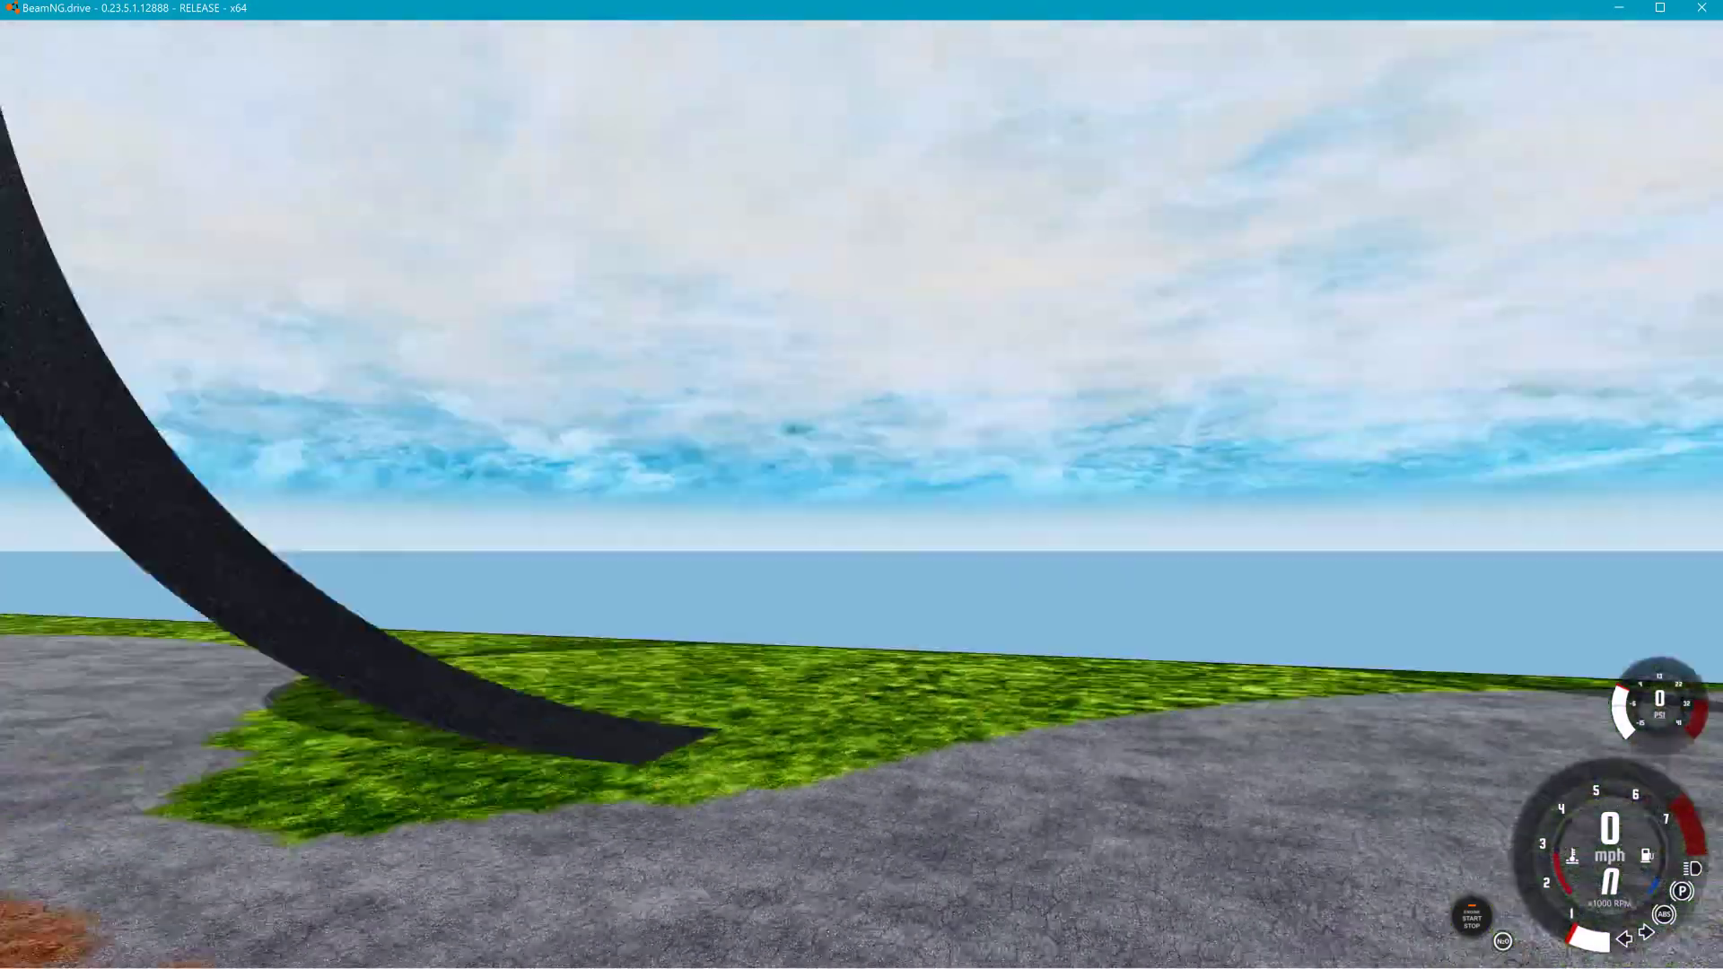
key("KP_4")
key("w")
key("w")
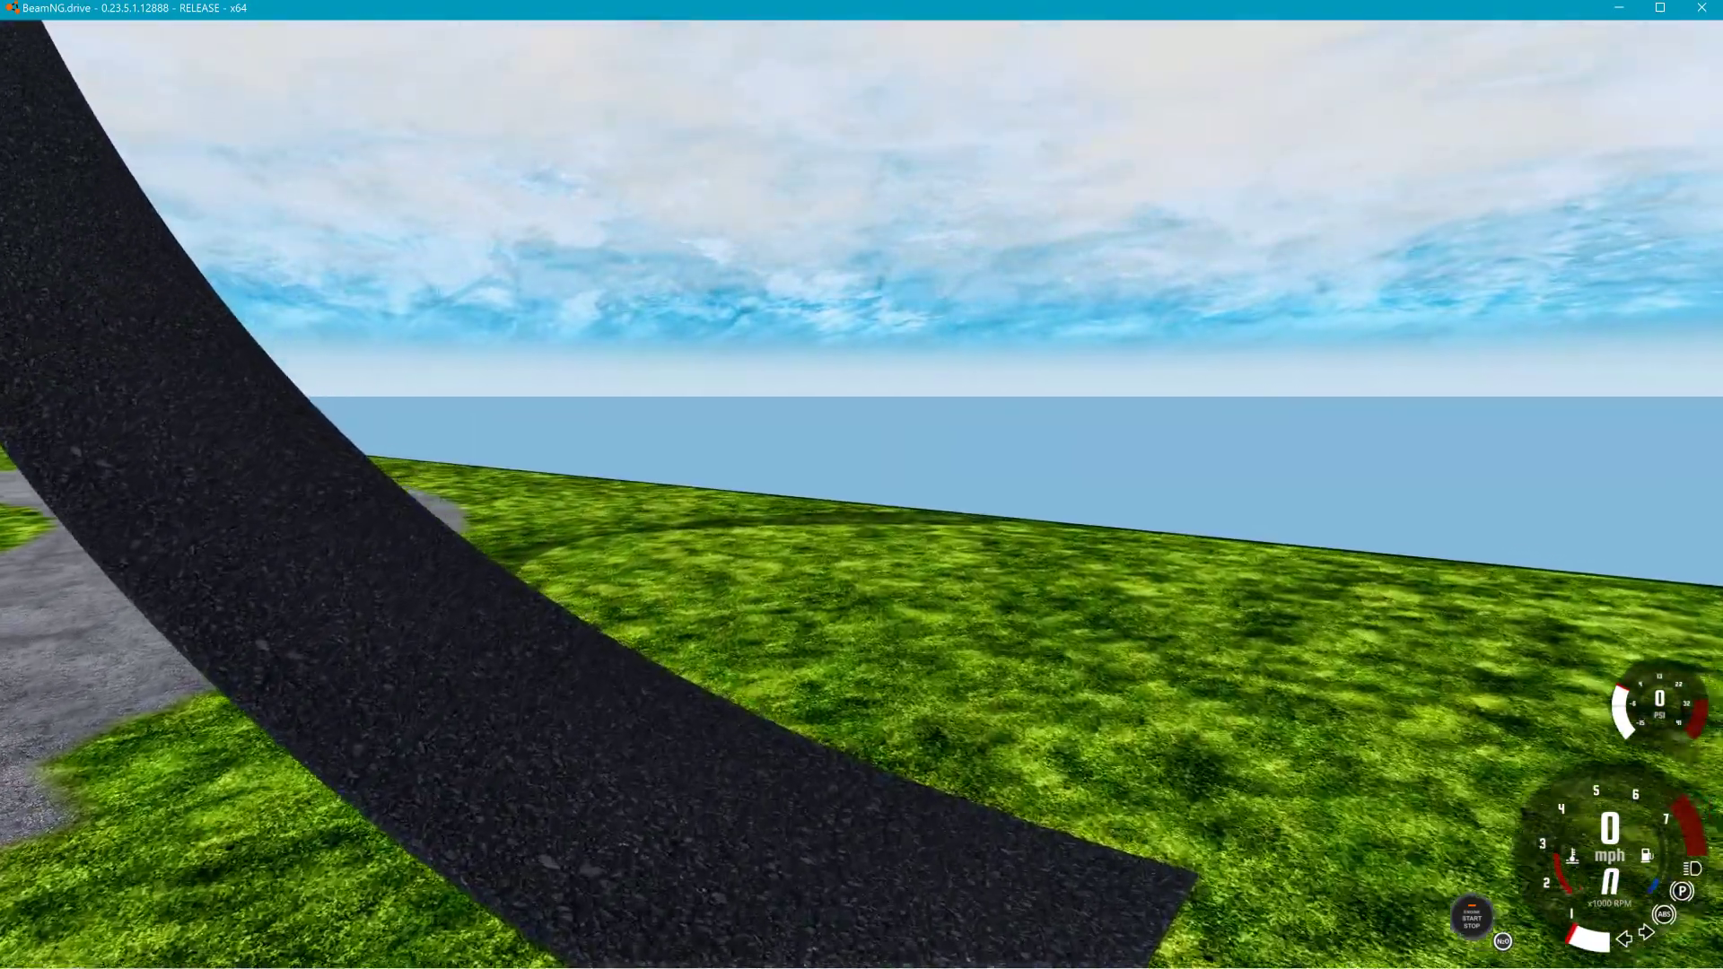
key("KP_2")
key("KP_4")
key("KP_4")
key("KP_8")
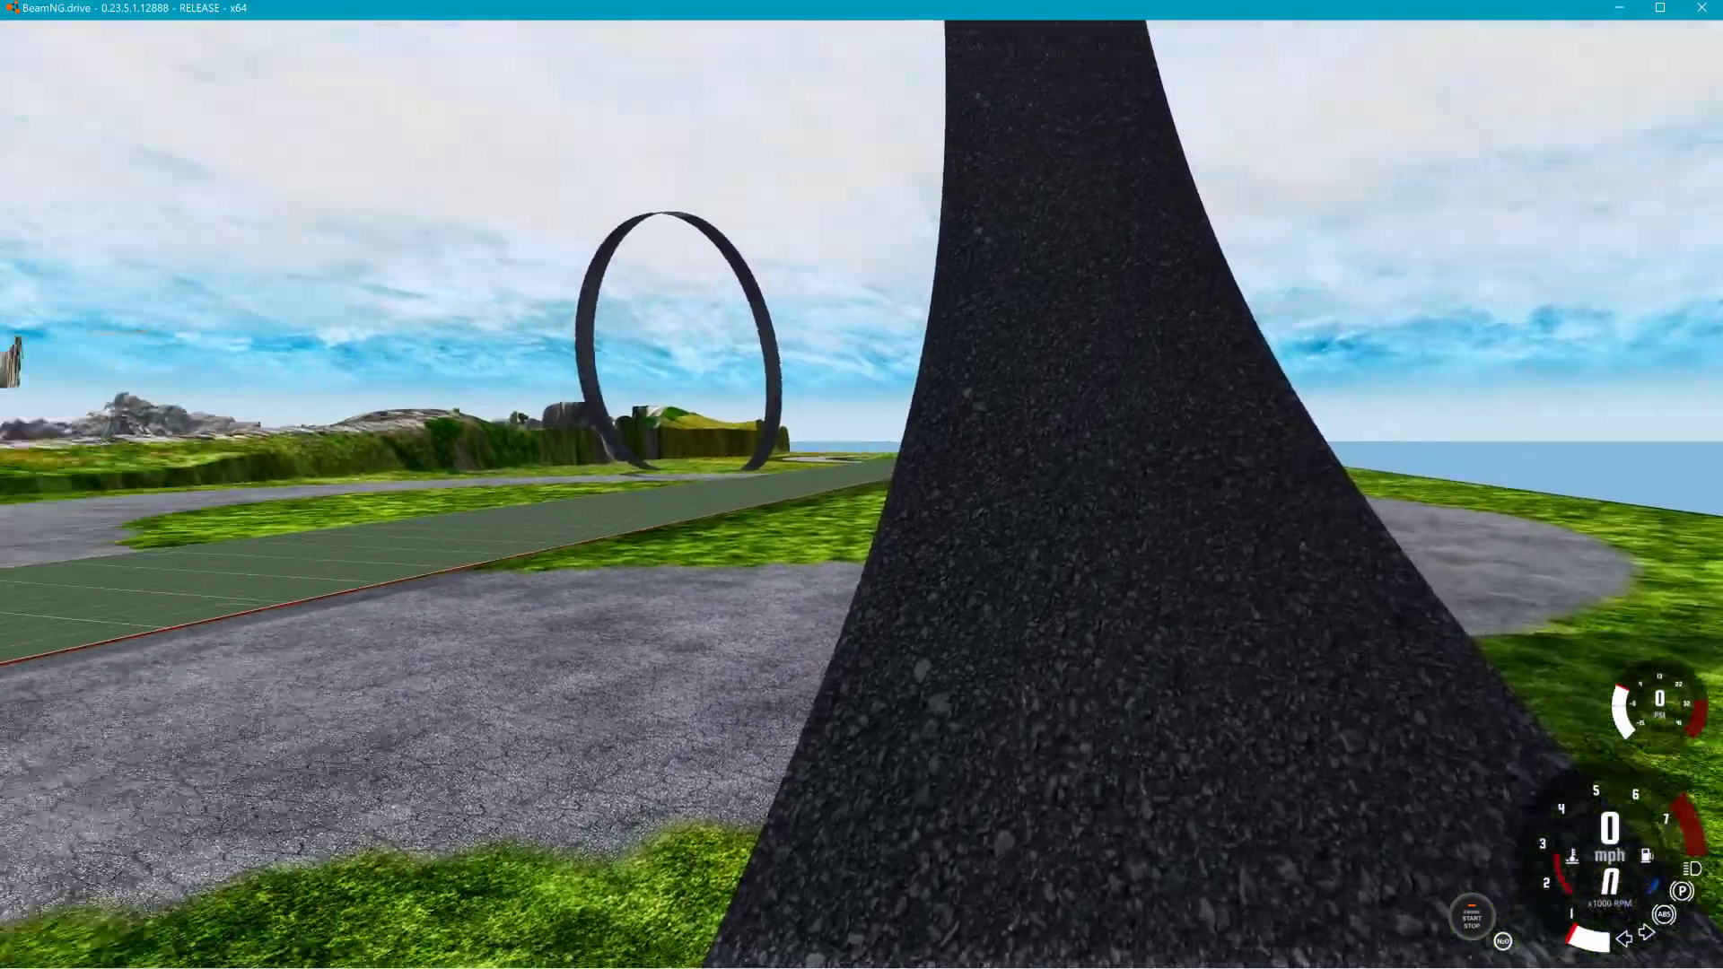
key("w")
key("w")
right_click_drag(1095, 274, 1050, 356)
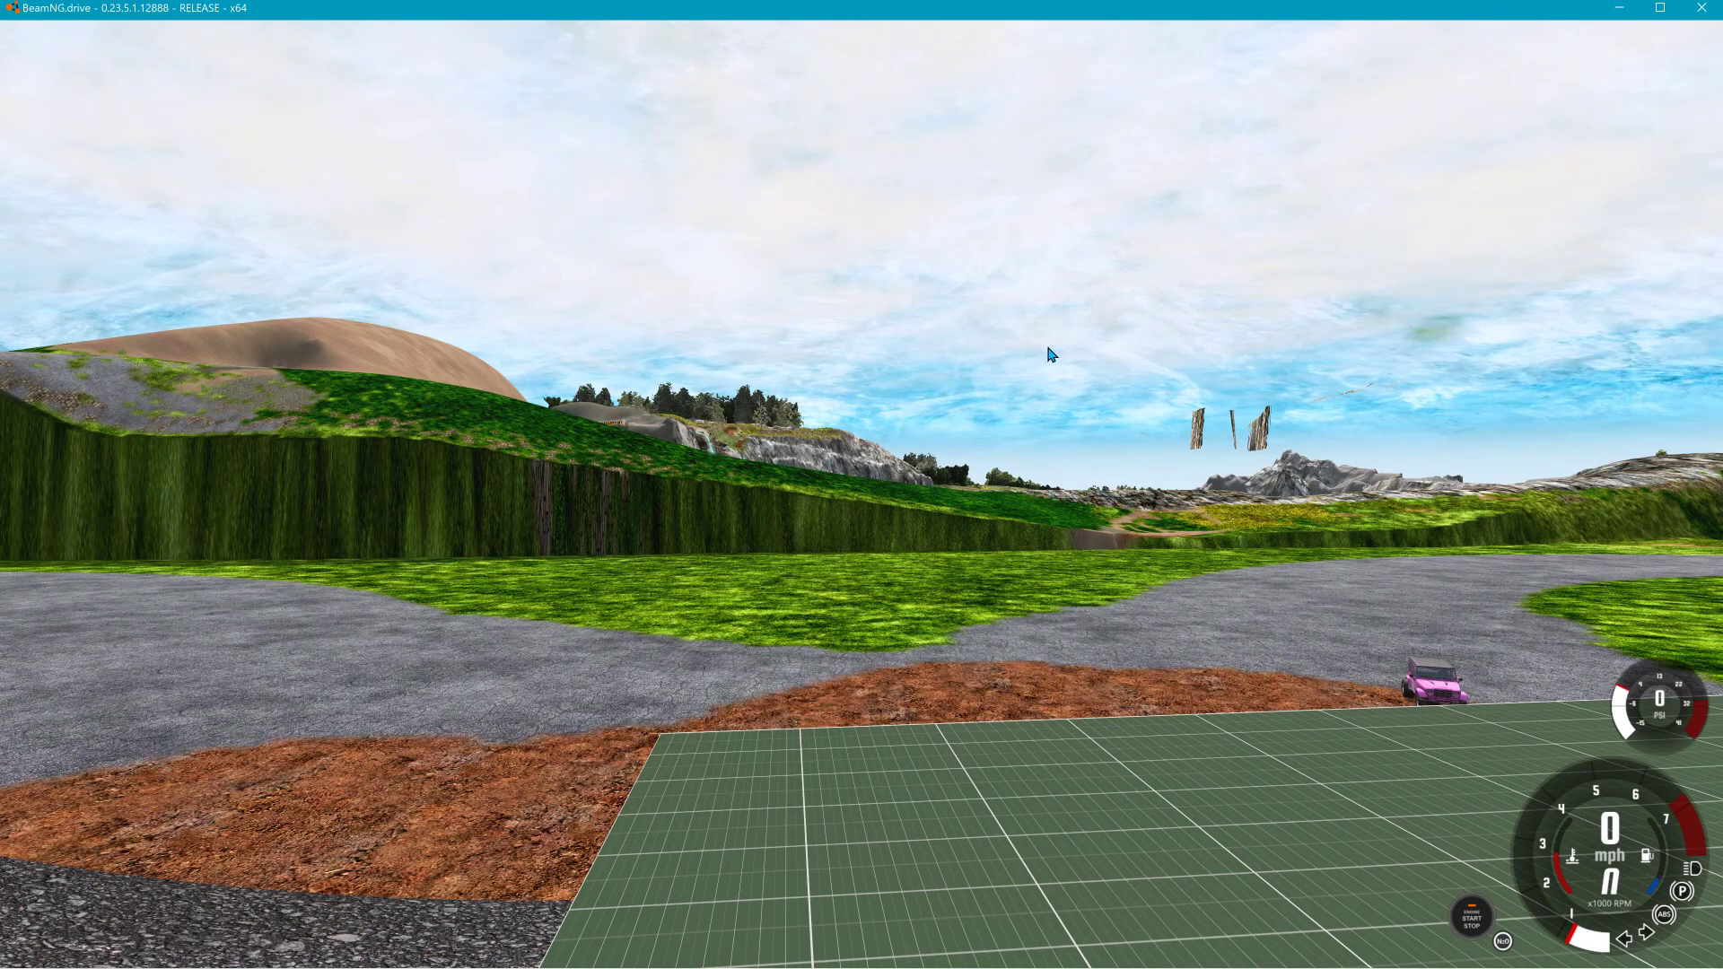
Open the world editor and rebuild the level's collision.
key("F11")
left_click(30, 31)
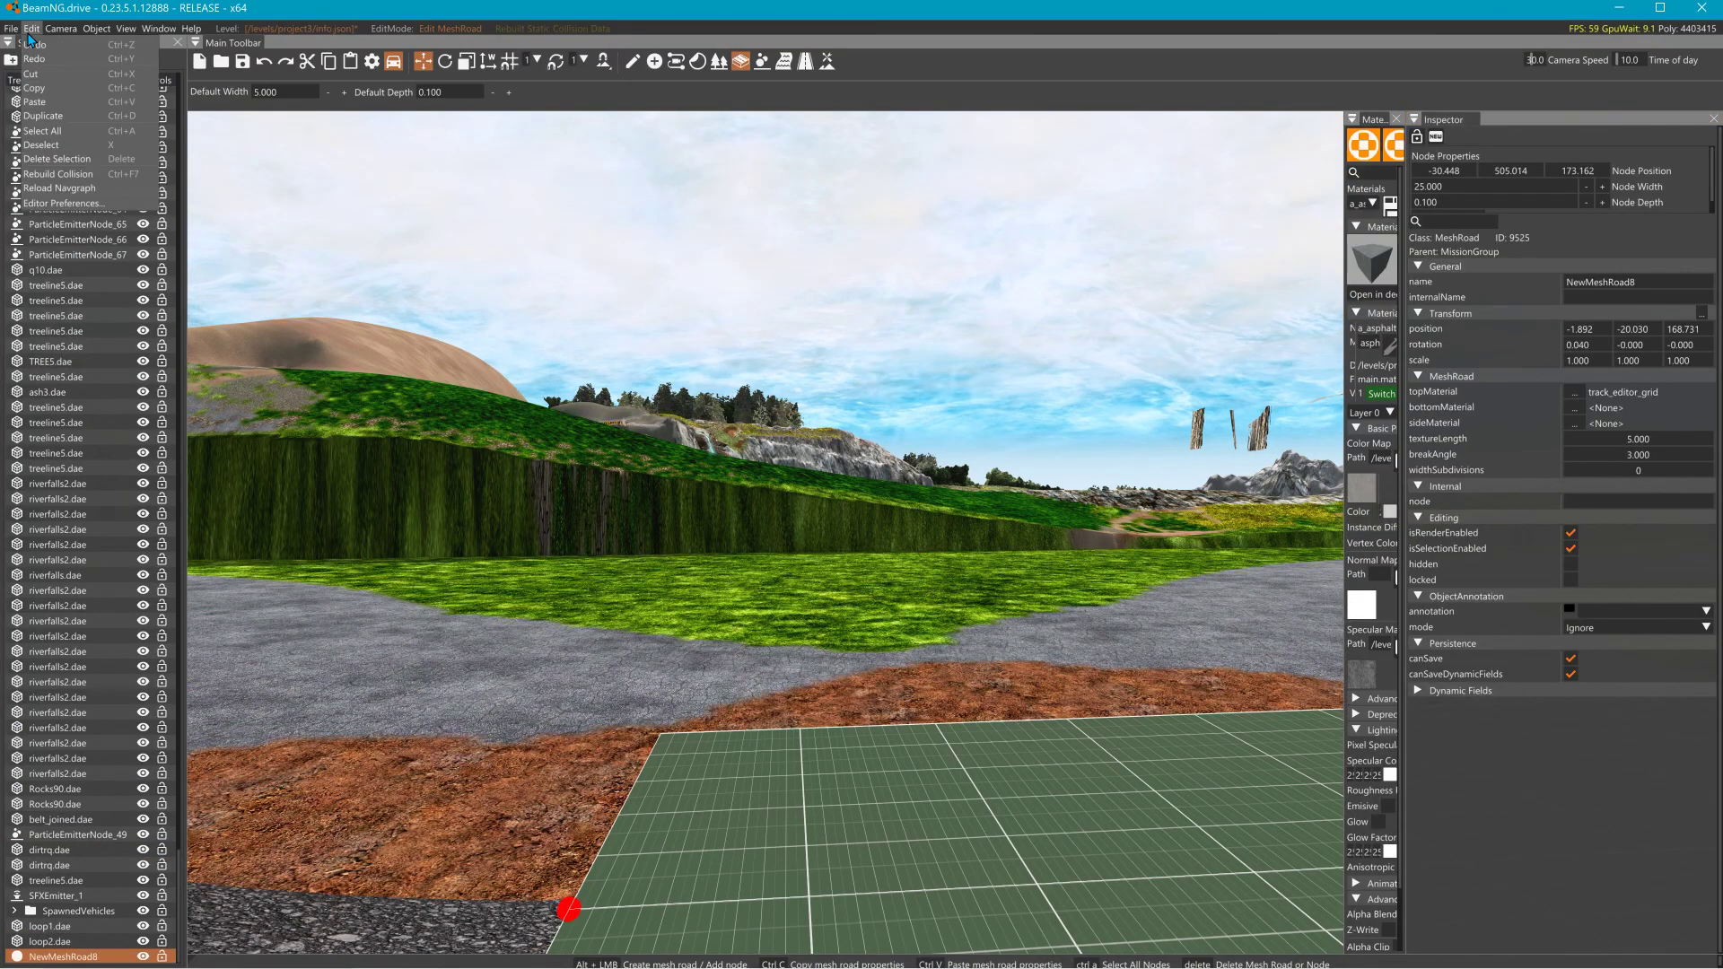
left_click(65, 183)
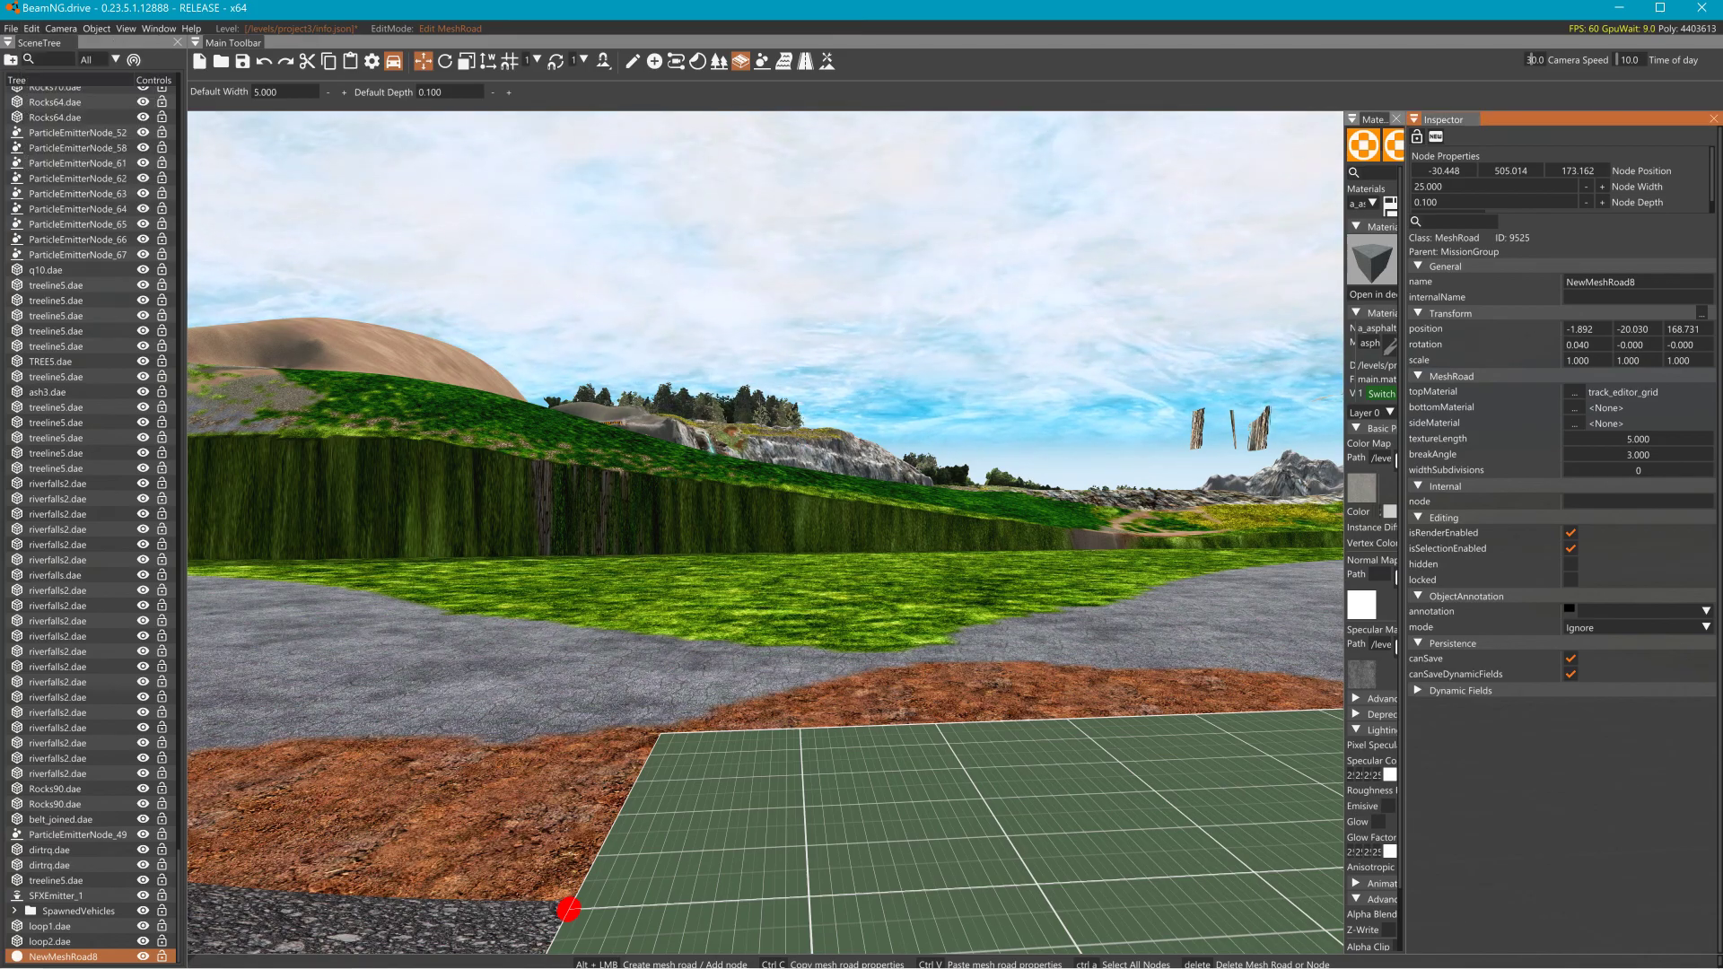
Examine the join between the loop's asphalt and the mesh road, and the road's course past the smaller loop.
right_click_drag(766, 532, 624, 630)
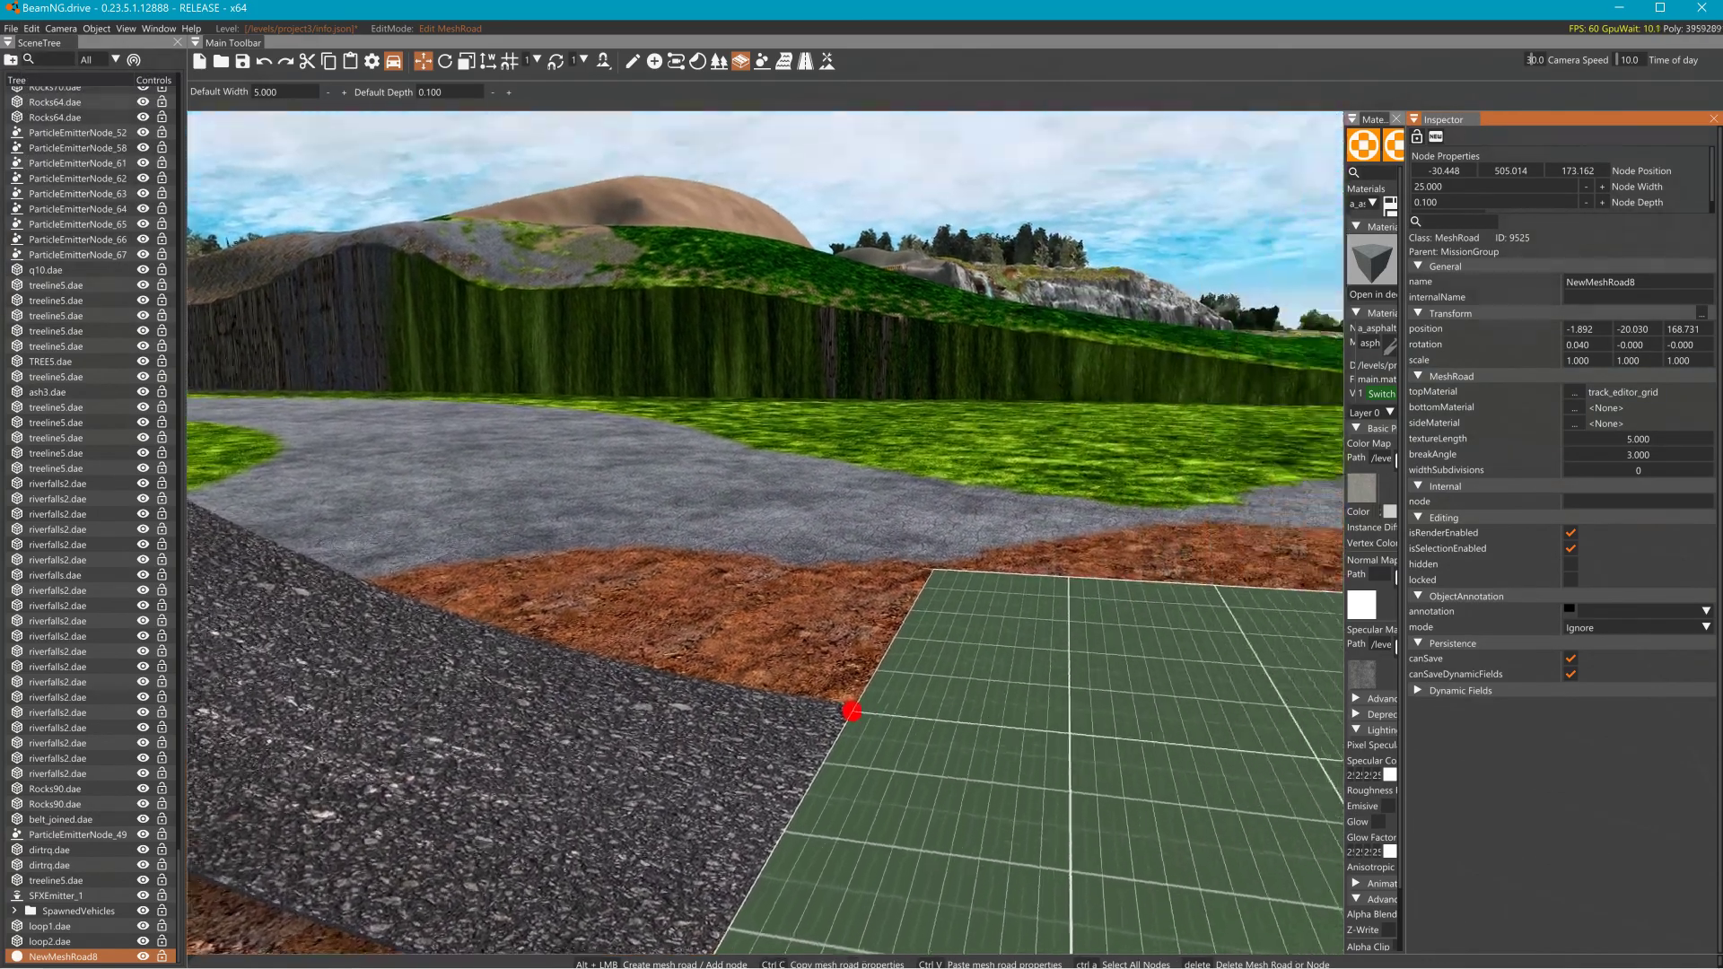
key("s")
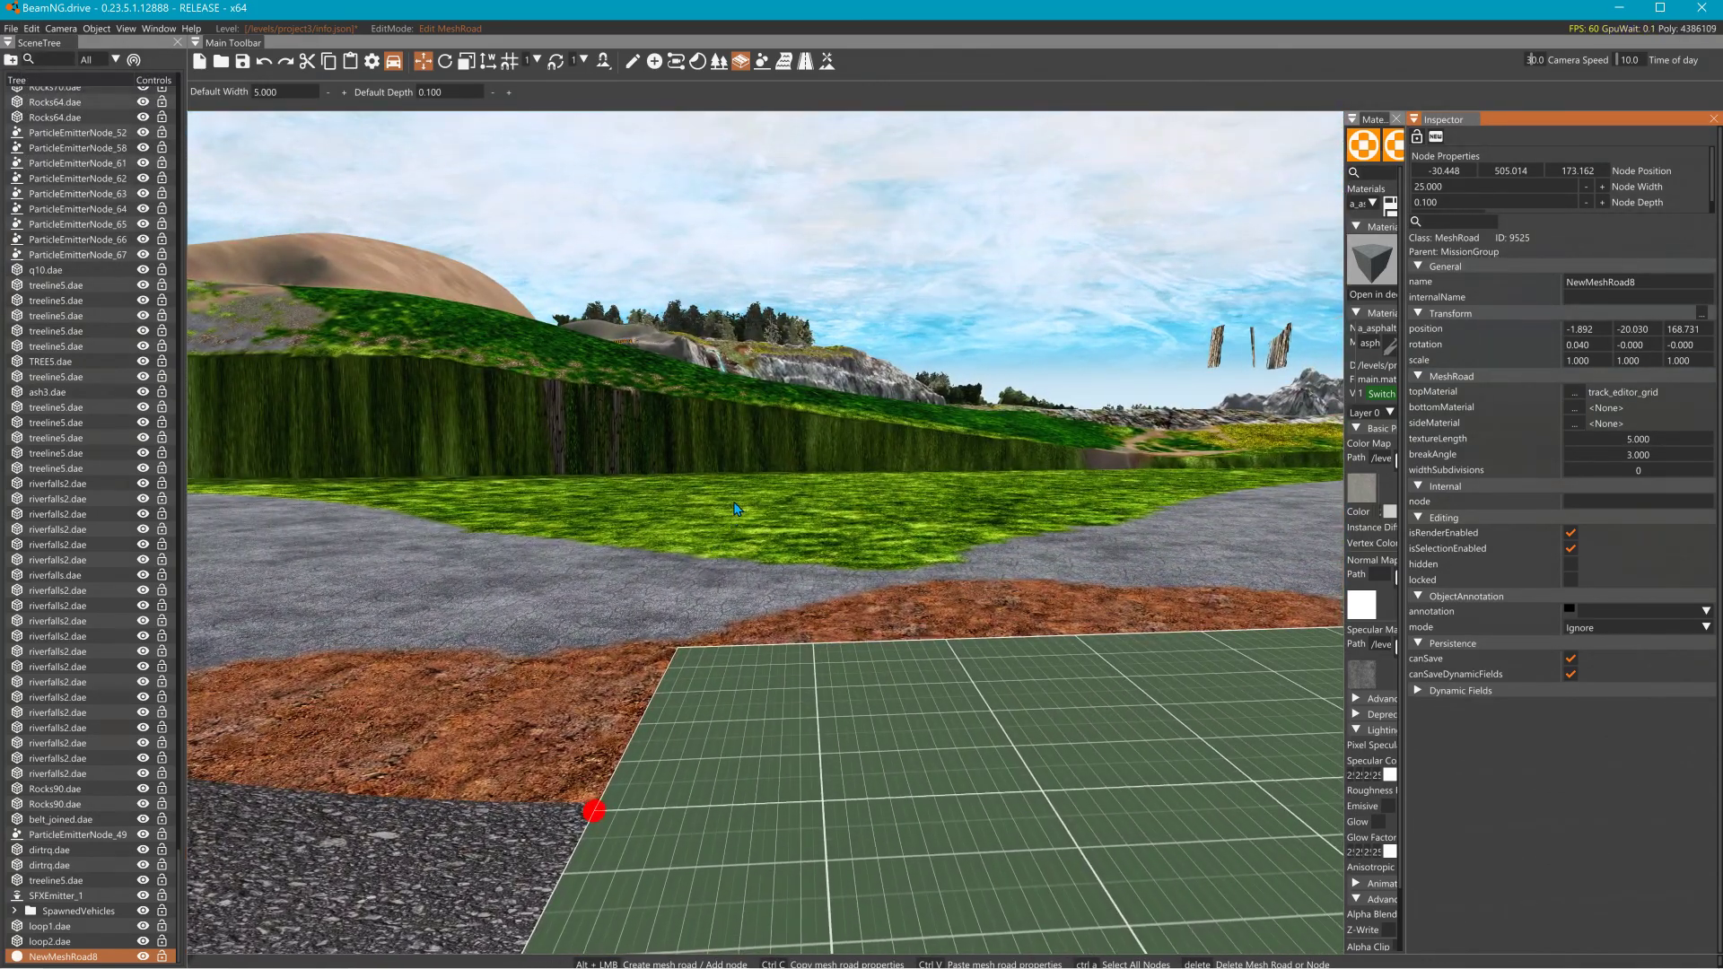
right_click_drag(734, 509, 1245, 465)
right_click_drag(652, 586, 808, 575)
right_click_drag(539, 574, 736, 499)
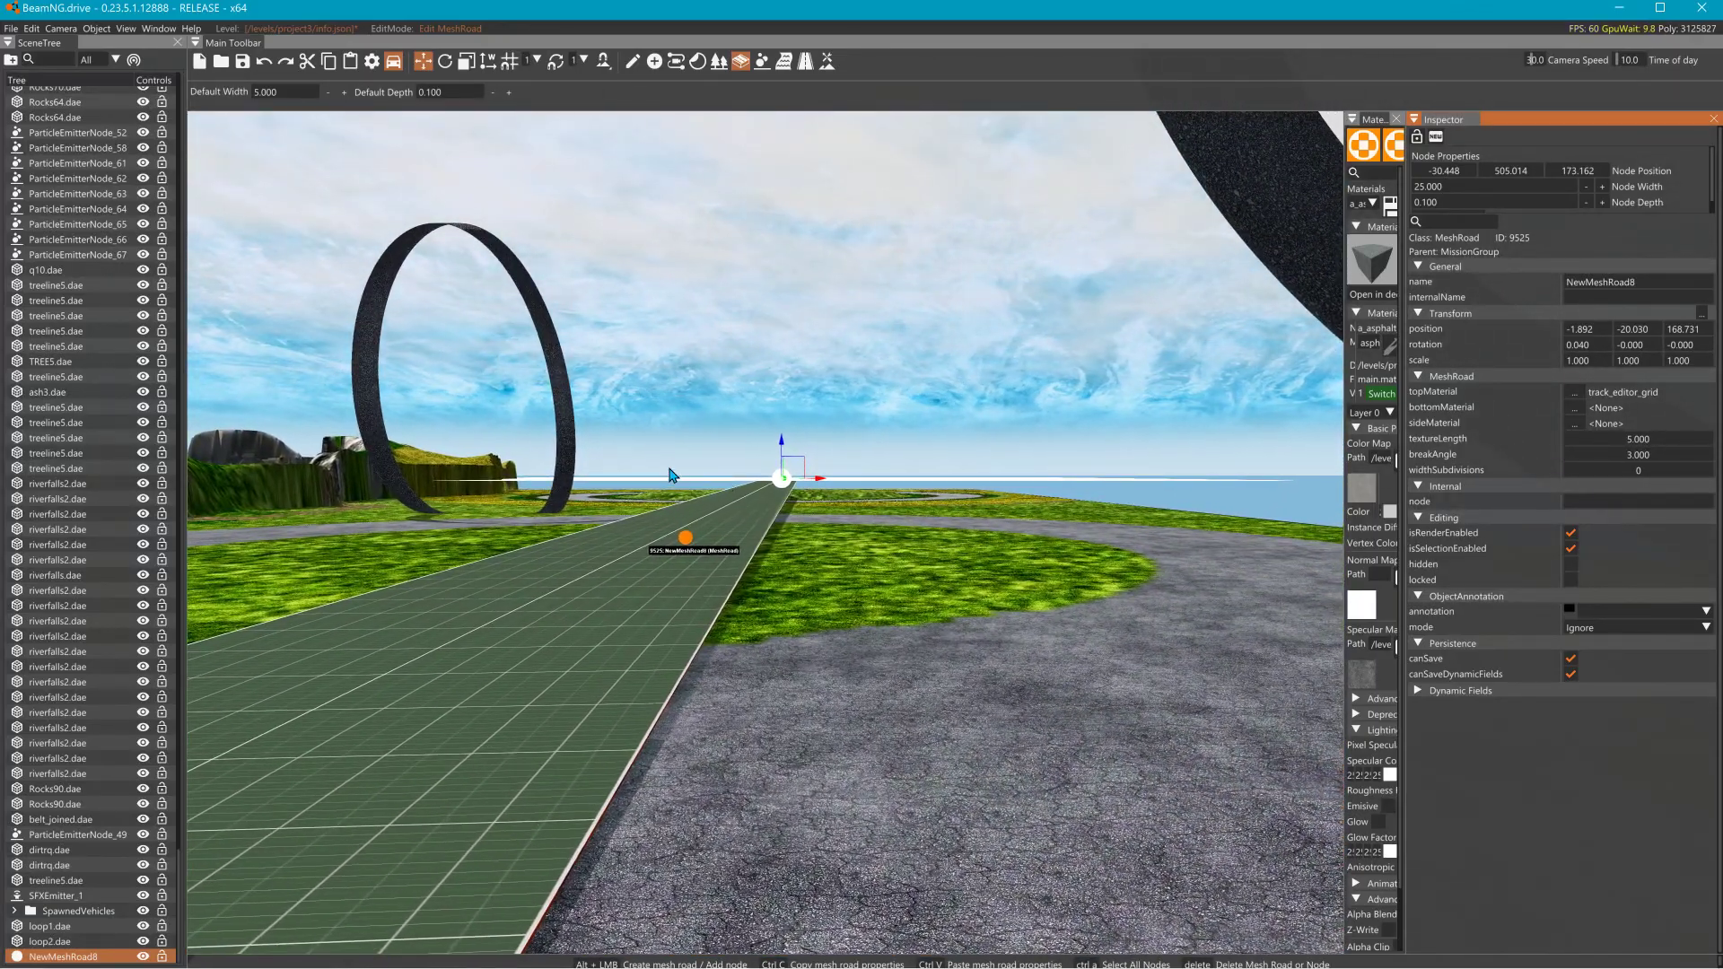